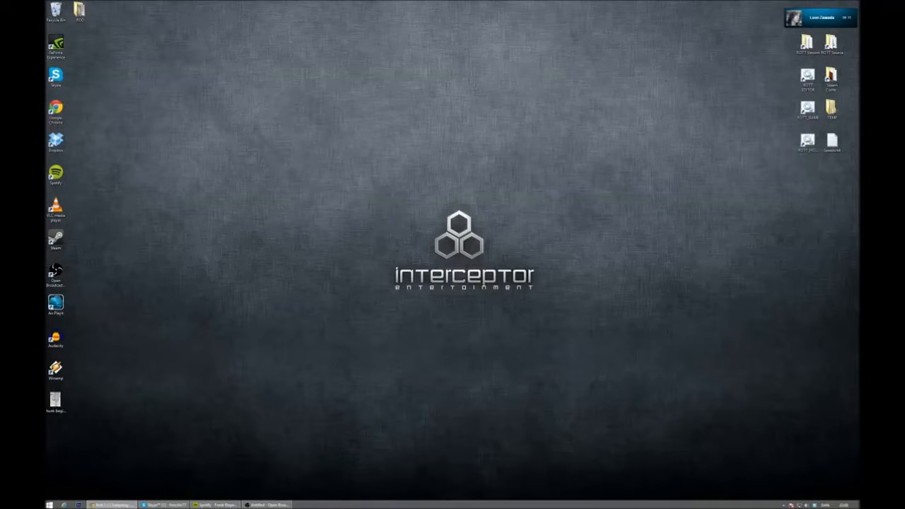
- Read through the Rott 1.1 Changelog in an enlarged browser window down to the LDK notes, and close it
left_click_drag(47, 106, 297, 55)
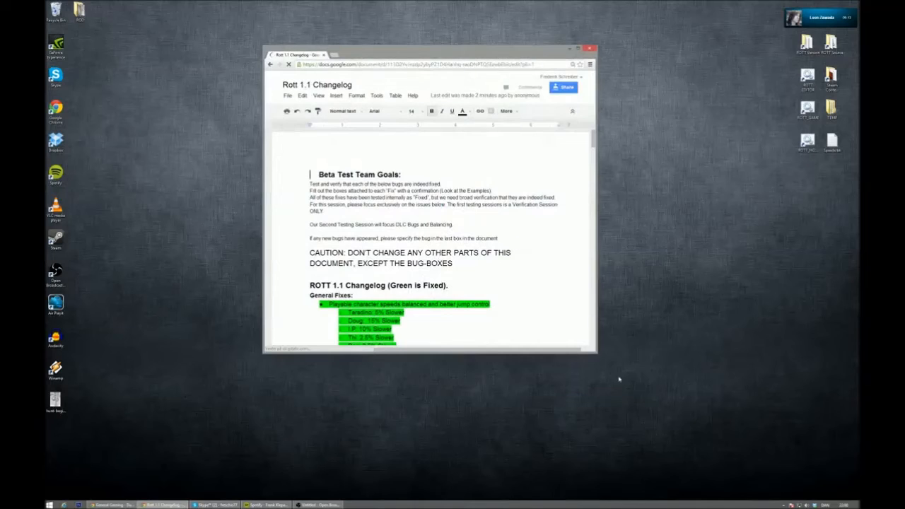
left_click_drag(597, 352, 748, 483)
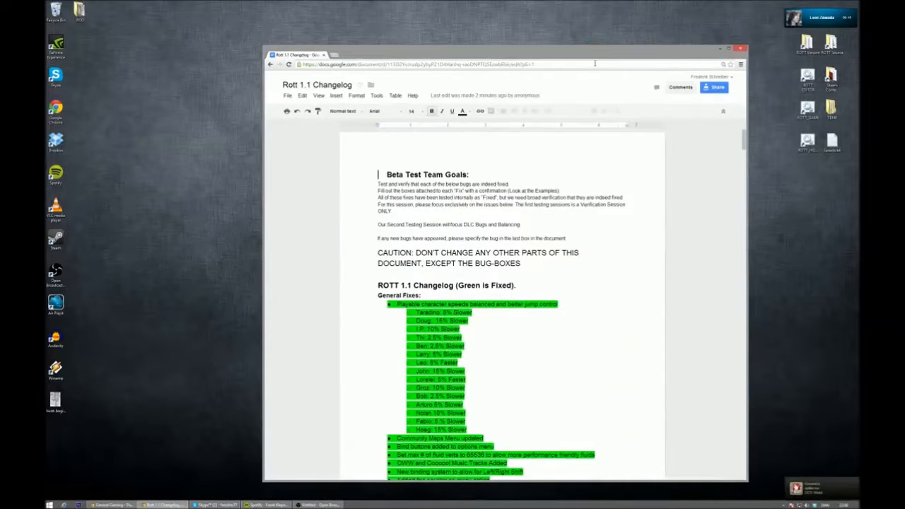
left_click_drag(596, 57, 487, 1)
left_click_drag(733, 3, 596, 15)
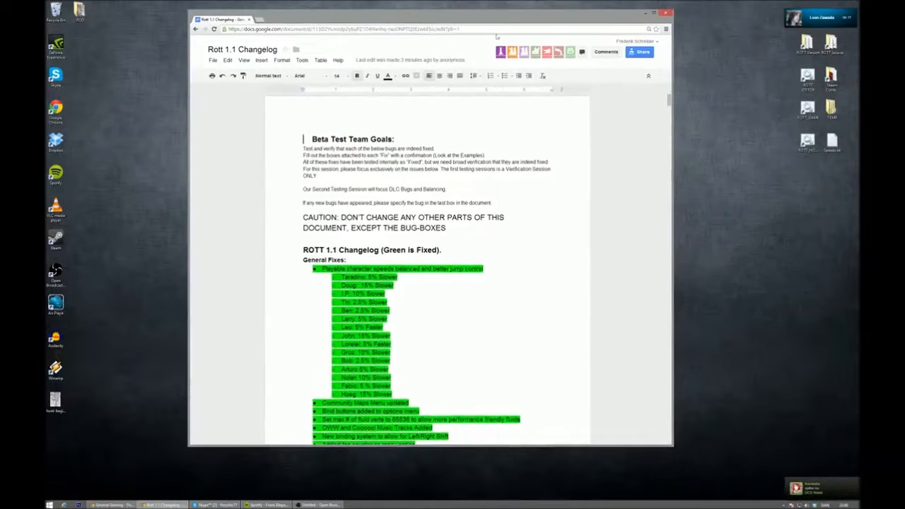
left_click_drag(672, 142, 686, 141)
left_click_drag(683, 101, 727, 439)
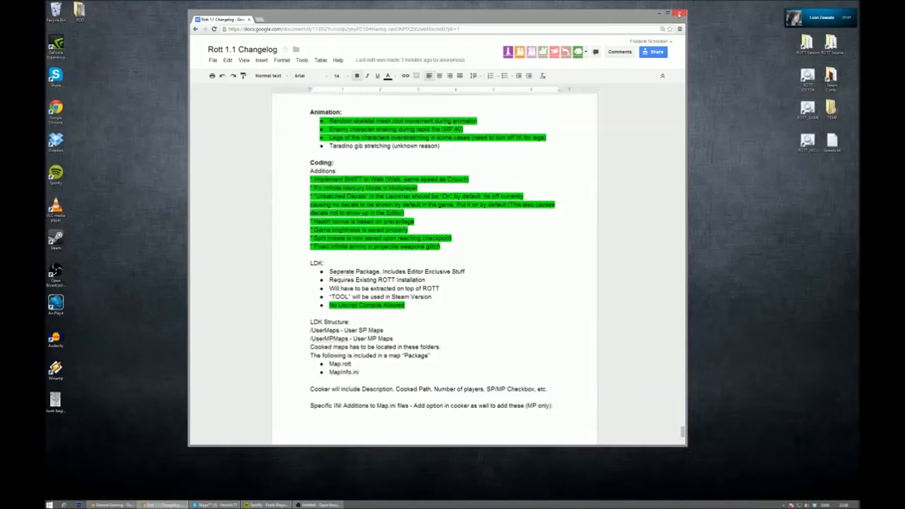
left_click(676, 15)
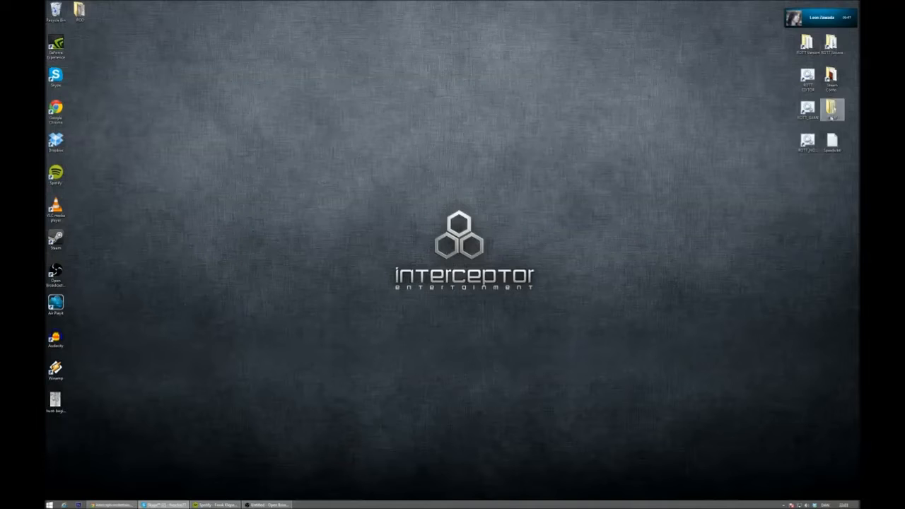
- Launch the ROTT EDITOR from the desktop, and narrow its Content Browser window and place it at the edge of the viewport
left_click(809, 143)
double_click(807, 78)
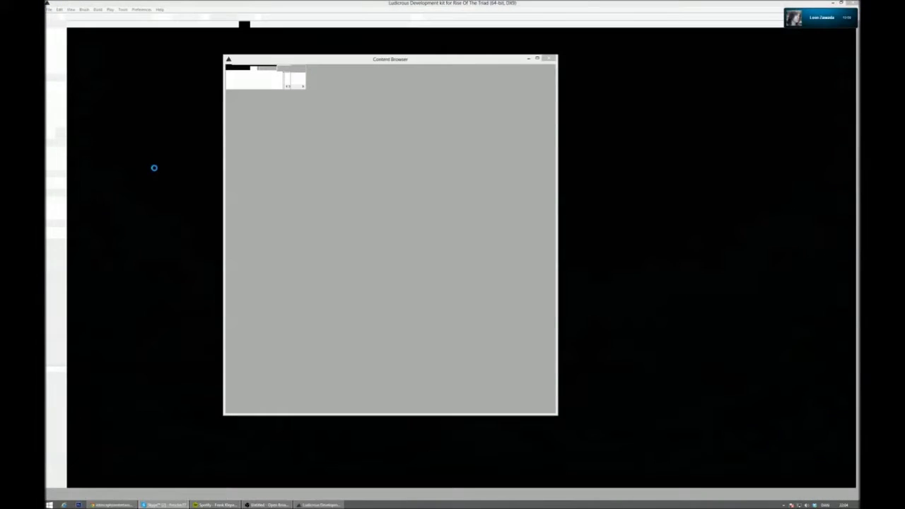
left_click_drag(480, 60, 737, 78)
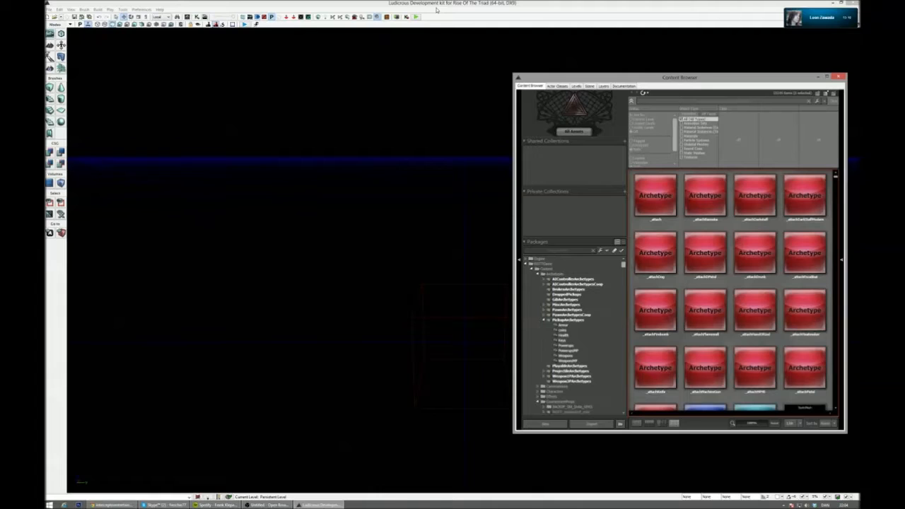
left_click(437, 9)
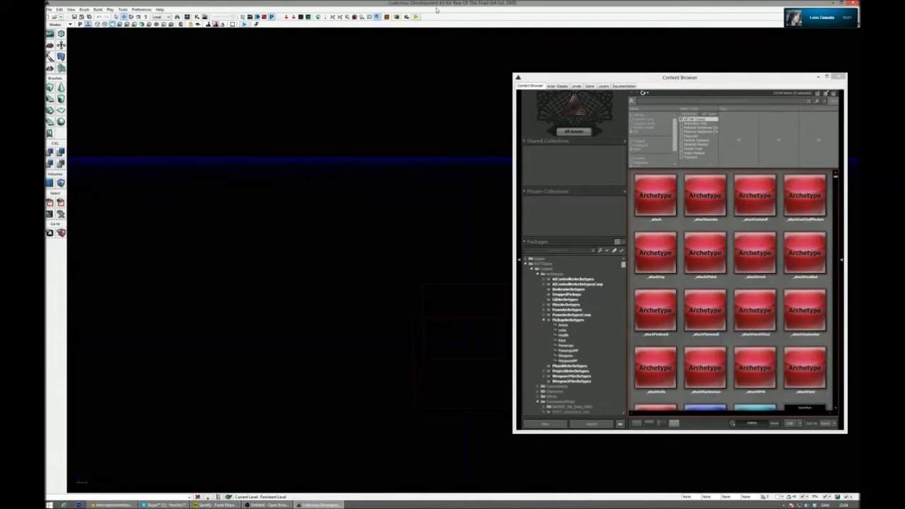
left_click_drag(566, 80, 578, 41)
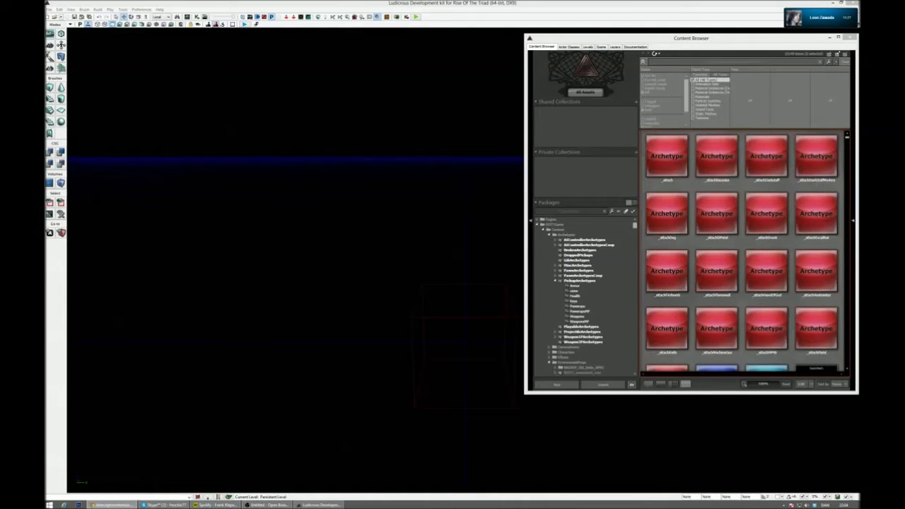
left_click_drag(521, 393, 525, 417)
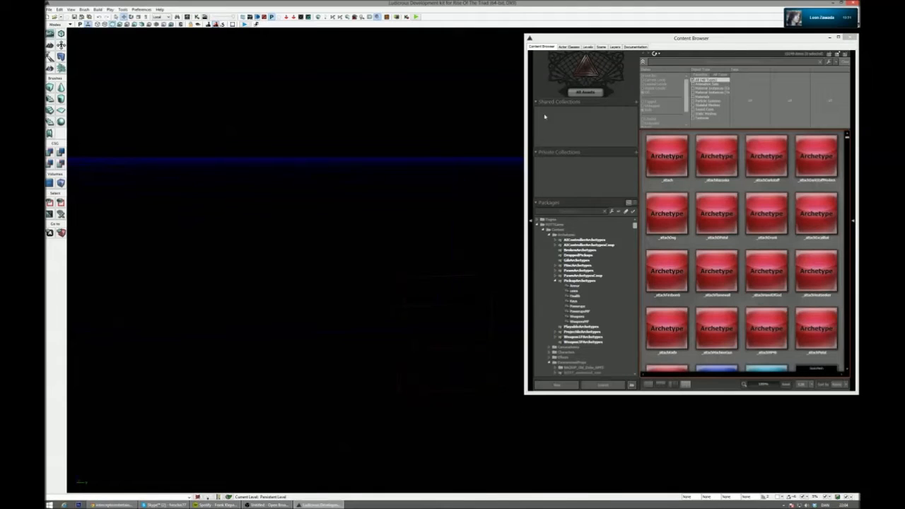
left_click_drag(524, 43, 609, 47)
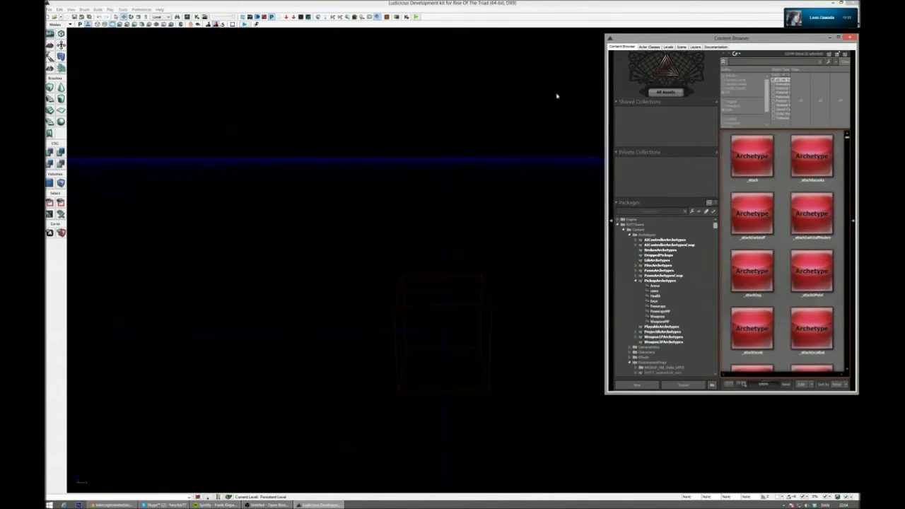
- Open the first single-player map, E1L1, from the Singleplayer folder of the game's Maps
right_click_drag(355, 154, 318, 178)
left_click(56, 17)
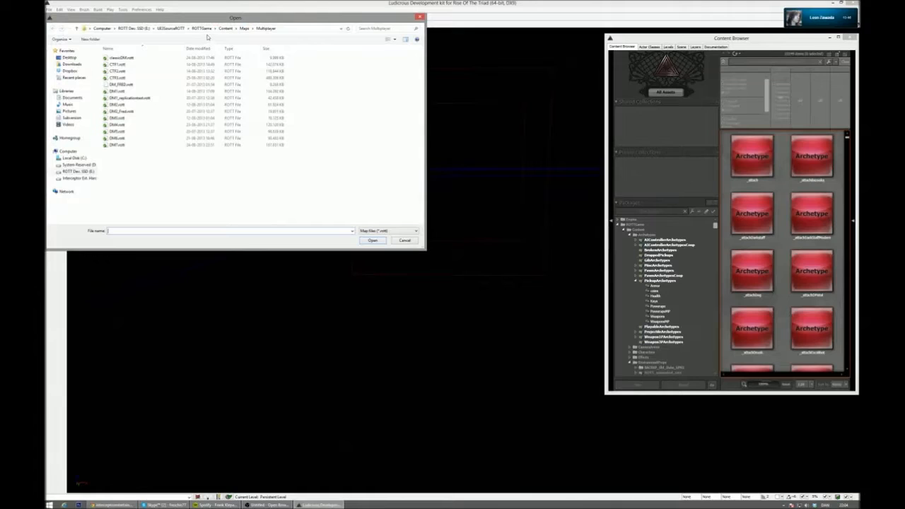
left_click(244, 29)
double_click(117, 78)
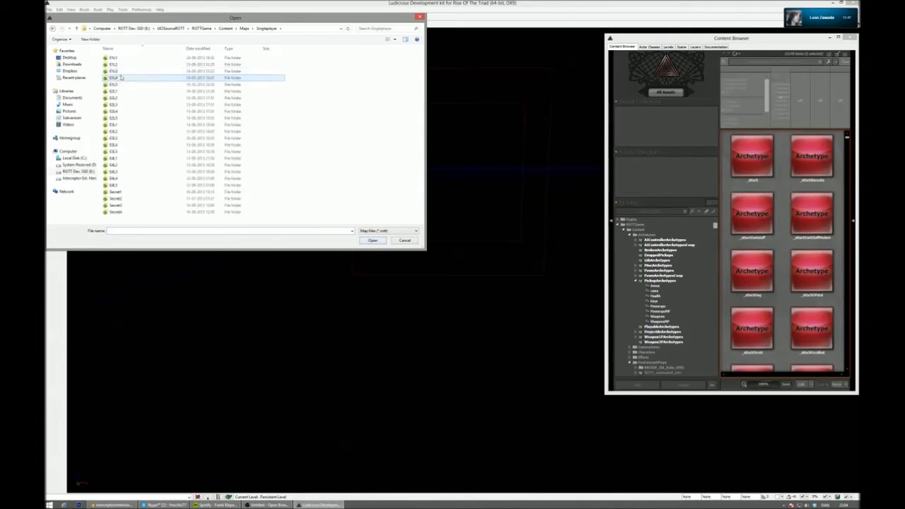
double_click(120, 63)
left_click(122, 58)
double_click(122, 58)
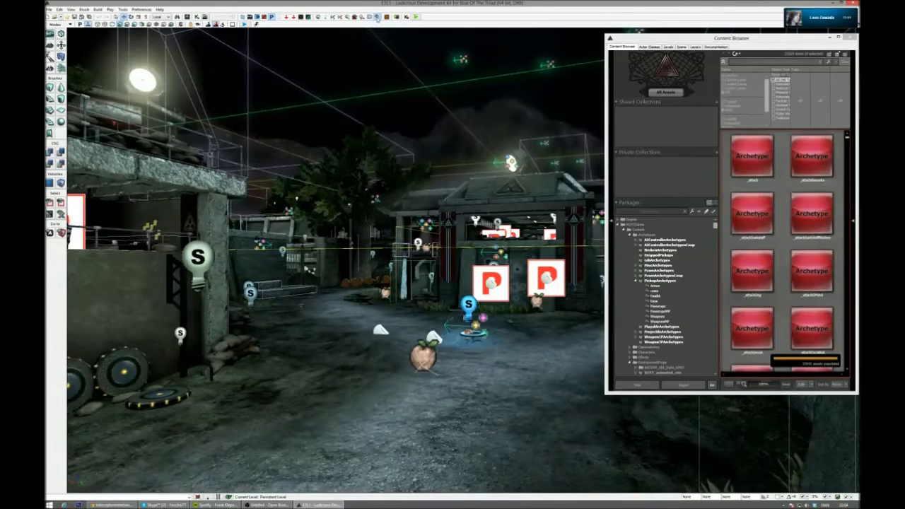
- Close the Content Browser and view the whole E1L1 level from directly above
left_click_drag(738, 38, 726, 51)
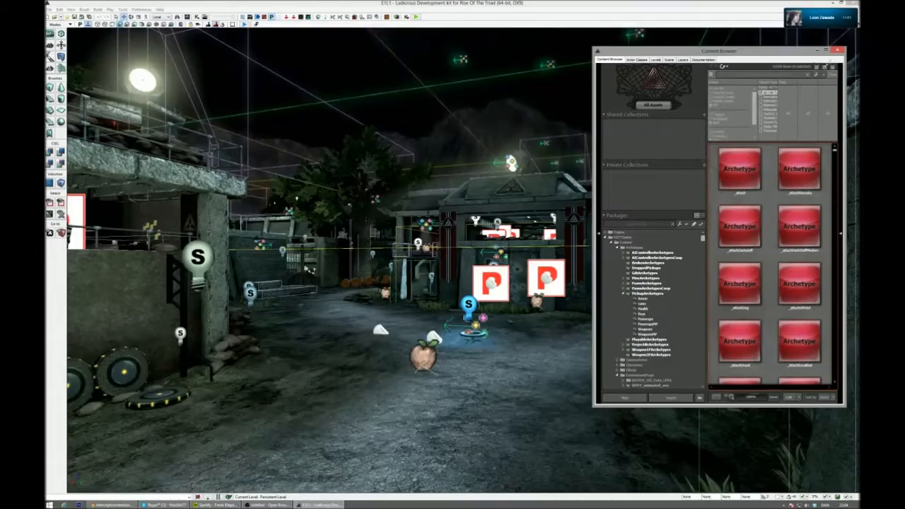
left_click(838, 50)
right_click_drag(707, 141, 798, 264)
left_click_drag(798, 265, 798, 214)
right_click_drag(798, 213, 808, 214)
left_click_drag(808, 214, 801, 228)
left_click_drag(632, 228, 631, 216)
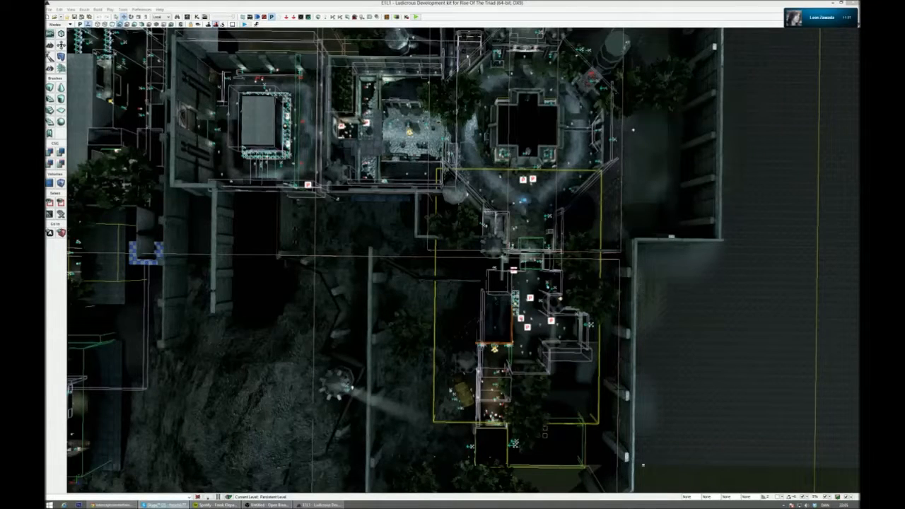
- Switch to Skype and enlarge the shared screen showing the original grid map, and rotate the E1L1 top view to compare the layouts
left_click(164, 505)
left_click(164, 505)
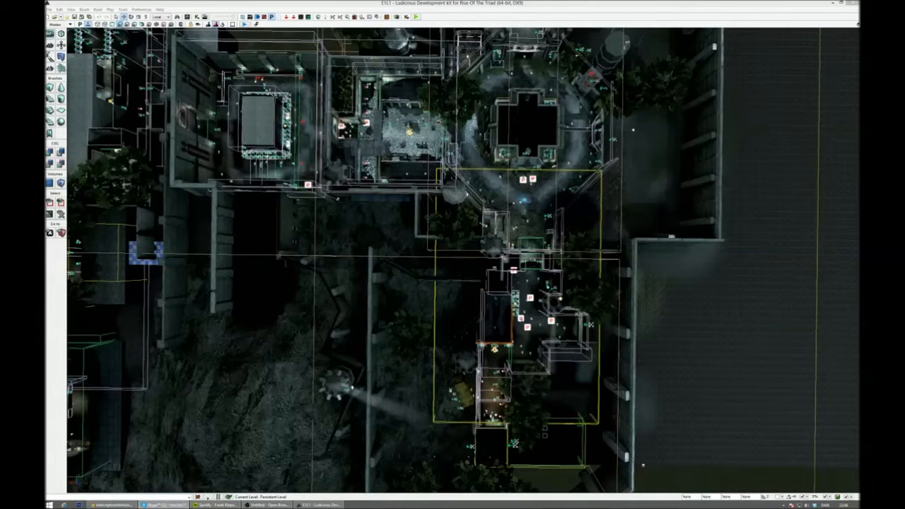
left_click(165, 505)
left_click_drag(274, 103, 296, 67)
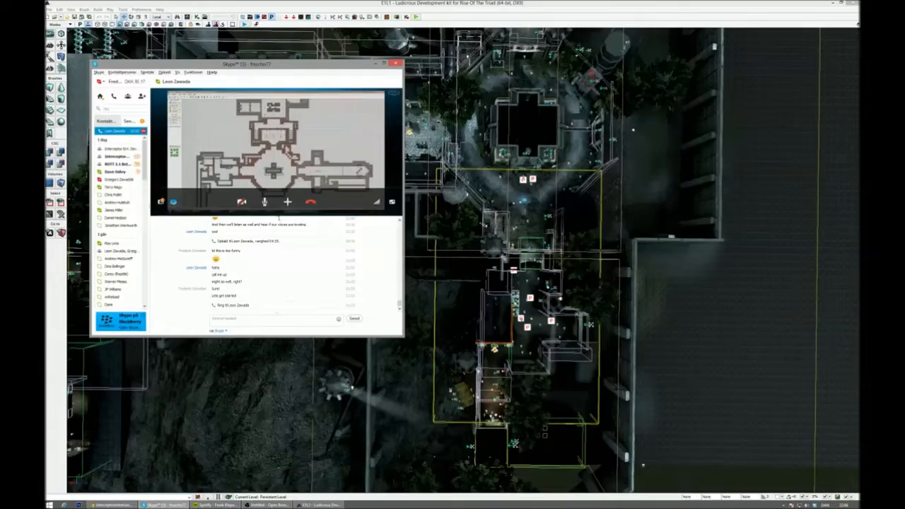
left_click_drag(280, 220, 281, 284)
right_click_drag(453, 283, 379, 283)
mouse_move(379, 282)
left_mouse_down()
mouse_move(410, 297)
mouse_move(389, 283)
left_mouse_up()
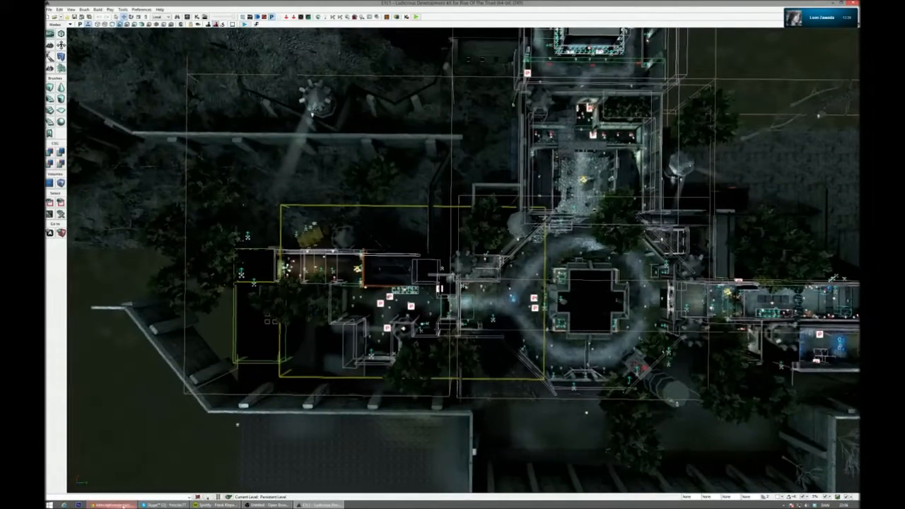
- Bring Skype's shared grid map back and resize and move its window so the E1L1 layout stays visible beside it
left_click(164, 505)
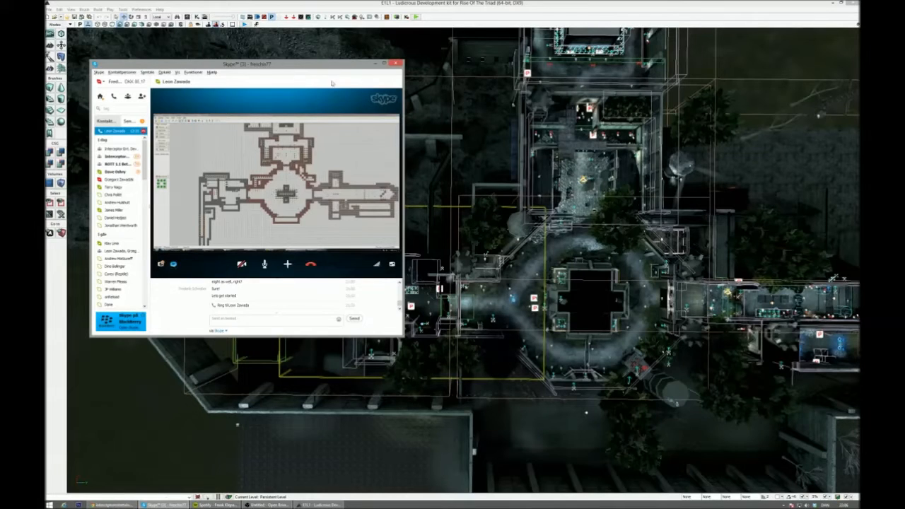
left_click_drag(337, 70, 333, 47)
left_click_drag(399, 312, 432, 269)
left_click_drag(373, 45, 353, 19)
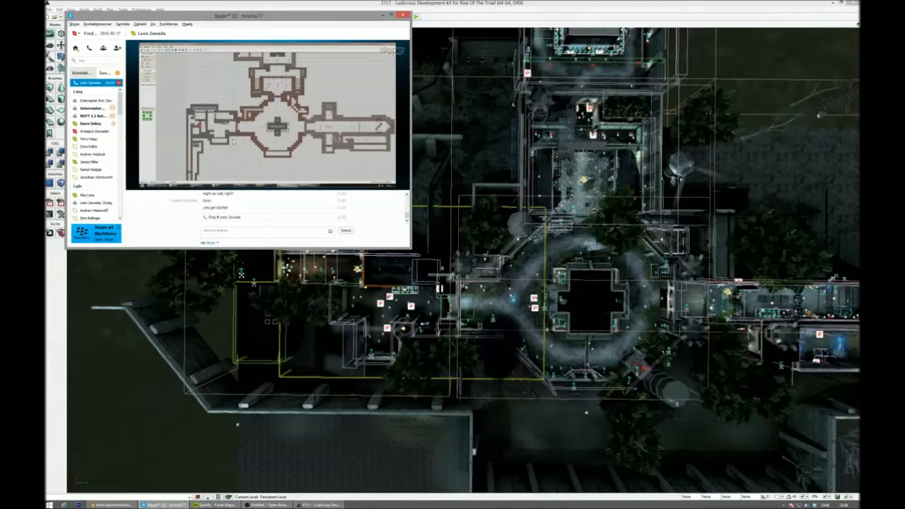
left_click(80, 83)
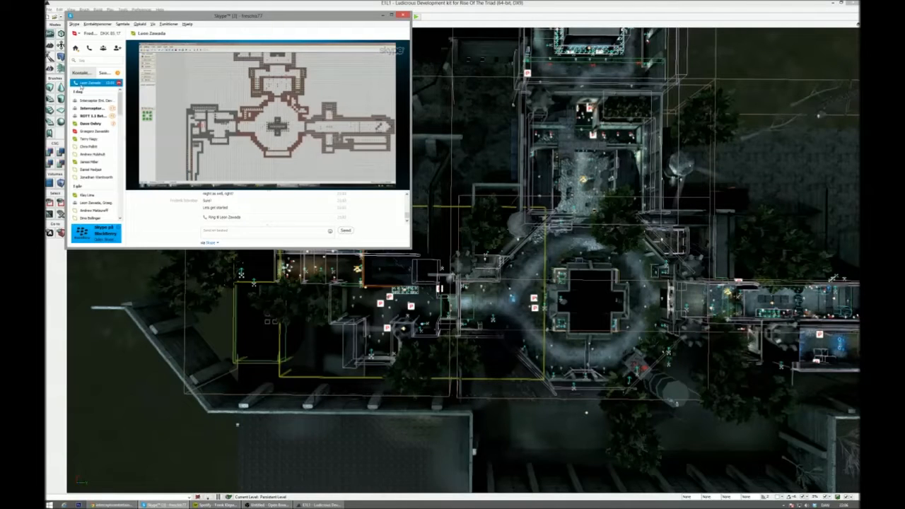
right_click(80, 84)
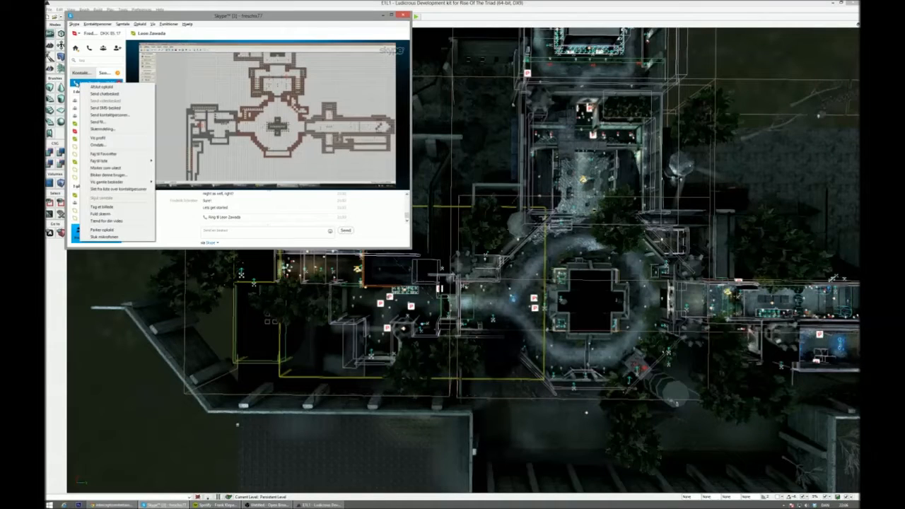
left_click(76, 84)
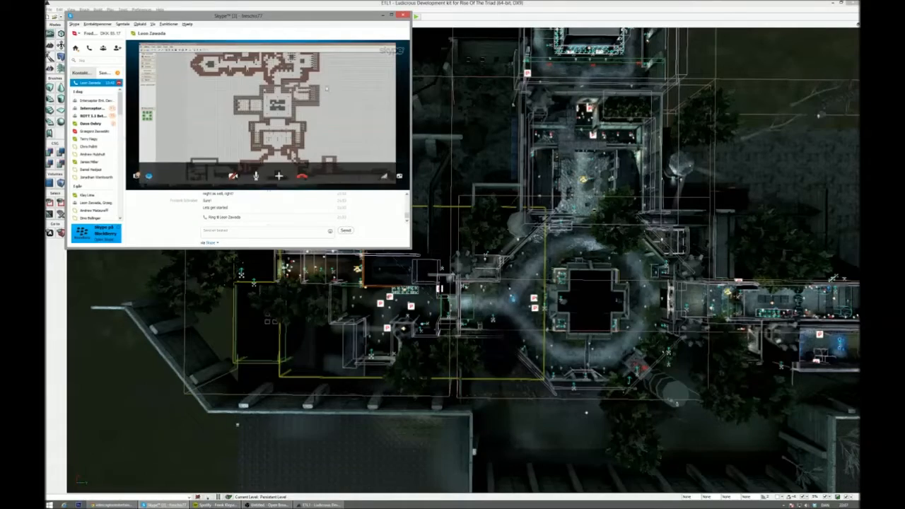
- Compare the remaining section of the E1L1 layout with the shared grid map, and minimize Skype
left_click(460, 283)
left_click_drag(460, 283, 473, 225)
left_click(172, 505)
left_click_drag(262, 15, 239, 296)
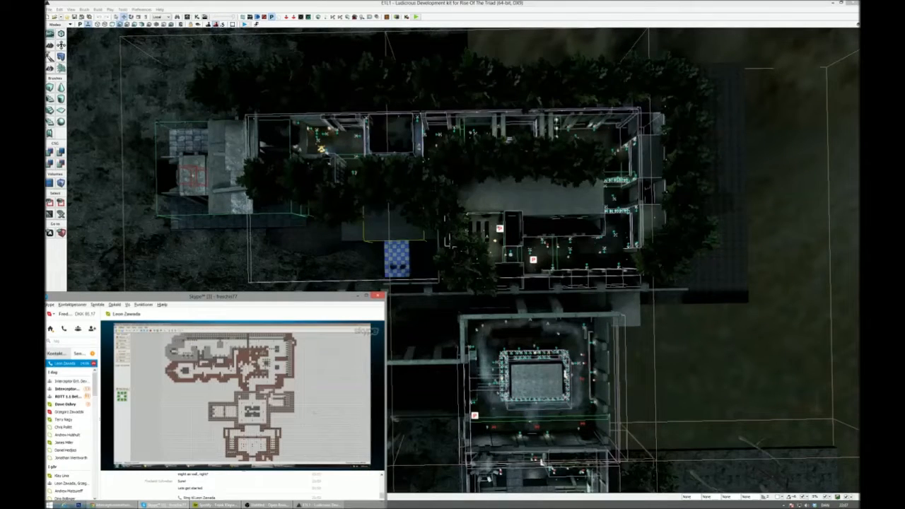
left_click(358, 297)
- Examine E1L1 in perspective, from the walled courtyards and surrounding terrain to the buildings and banners outside the play area
right_click_drag(464, 260, 185, 208)
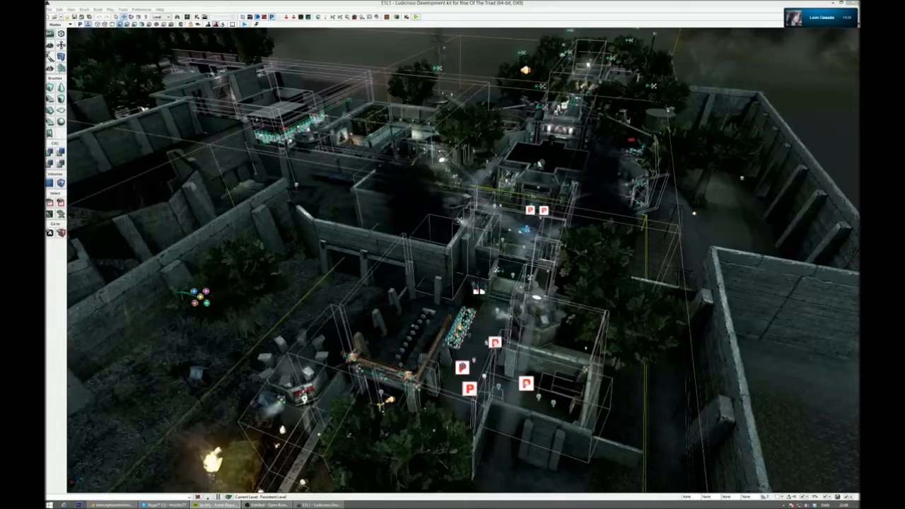
right_click_drag(452, 260, 331, 277)
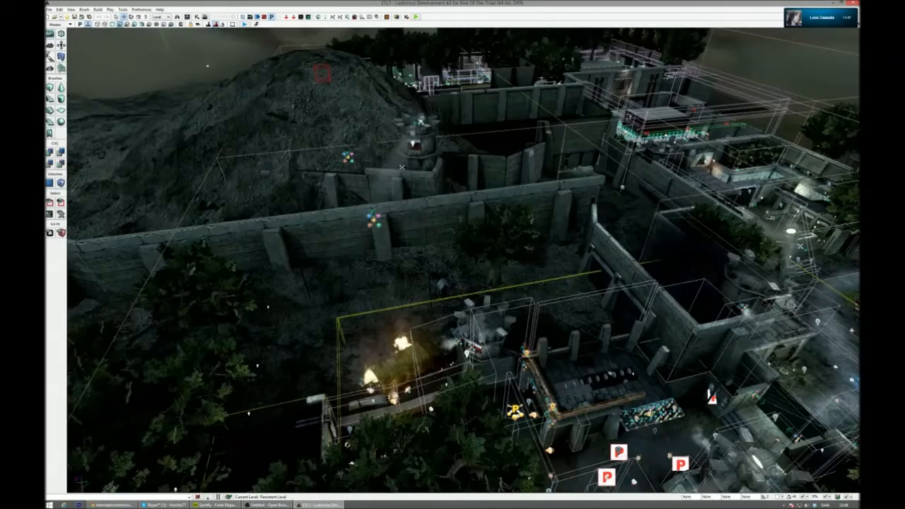
right_click_drag(453, 261, 594, 336)
right_click_drag(463, 261, 465, 283)
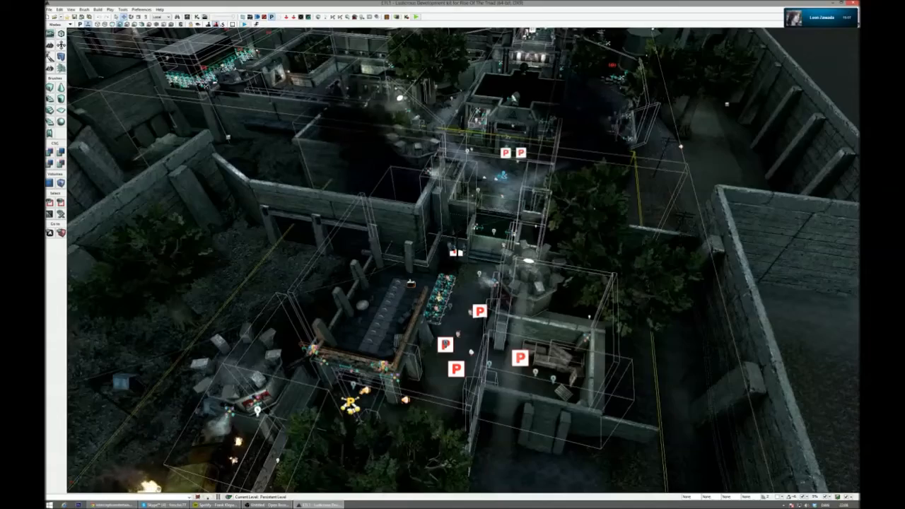
right_click_drag(453, 261, 385, 311)
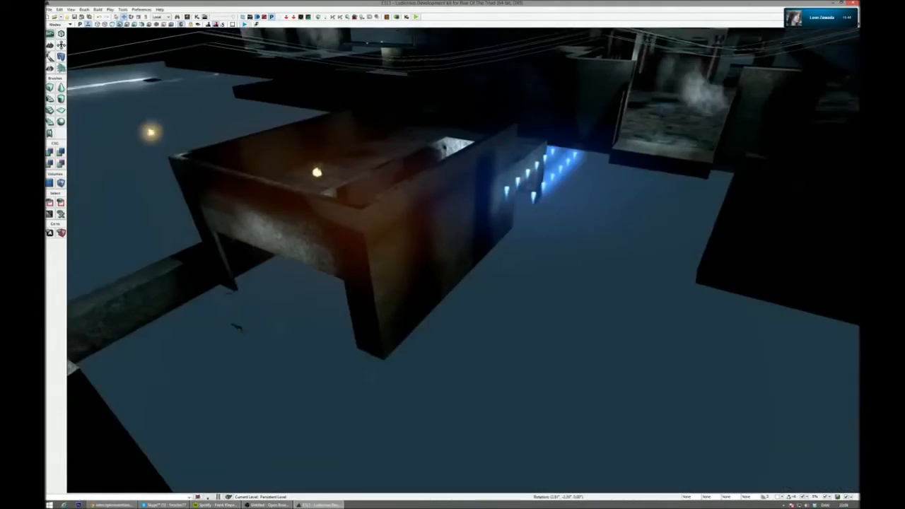
right_click_drag(464, 261, 434, 223)
right_click_drag(452, 260, 474, 343)
right_click_drag(452, 283, 552, 177)
mouse_move(452, 260)
right_mouse_down()
mouse_move(438, 236)
mouse_move(447, 298)
mouse_move(418, 247)
mouse_move(449, 244)
mouse_move(456, 283)
mouse_move(481, 248)
mouse_move(541, 241)
mouse_move(396, 263)
mouse_move(389, 272)
mouse_move(406, 265)
mouse_move(354, 259)
mouse_move(301, 269)
mouse_move(541, 262)
mouse_move(470, 264)
mouse_move(456, 248)
right_mouse_up()
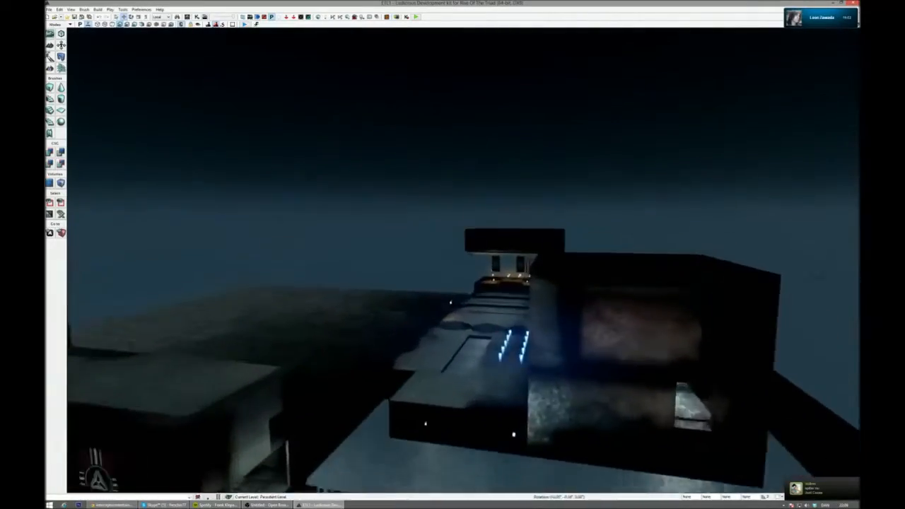
mouse_move(453, 261)
right_mouse_down()
mouse_move(587, 262)
mouse_move(577, 259)
mouse_move(583, 269)
mouse_move(552, 279)
mouse_move(445, 283)
mouse_move(460, 267)
mouse_move(435, 284)
mouse_move(454, 259)
mouse_move(601, 266)
mouse_move(746, 256)
mouse_move(594, 326)
mouse_move(728, 340)
mouse_move(594, 259)
mouse_move(623, 248)
mouse_move(605, 230)
mouse_move(456, 255)
right_mouse_up()
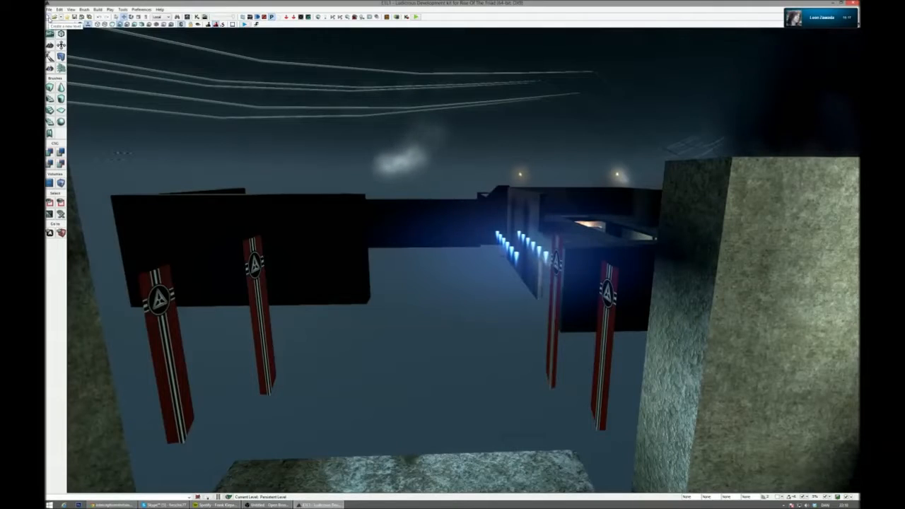
- Create a new map from the Night Lighting template and bring its floor and starting objects into view
left_click(51, 17)
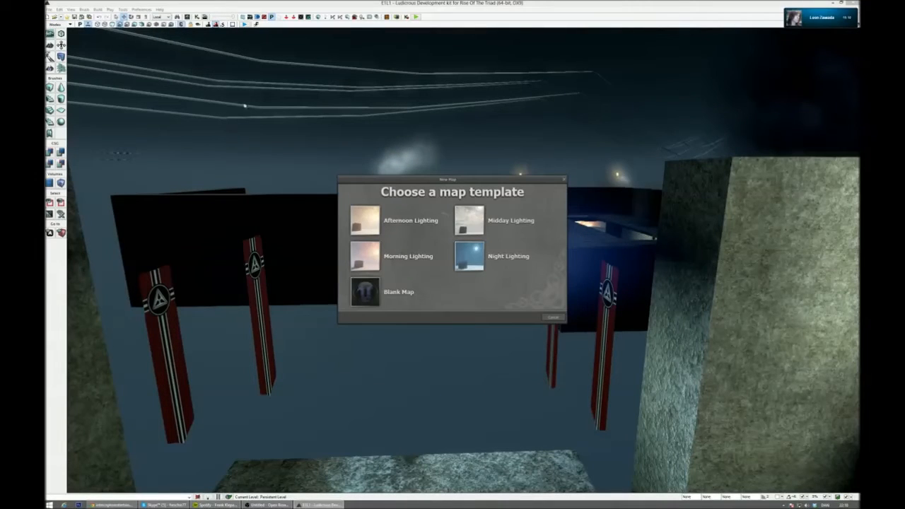
left_click(474, 257)
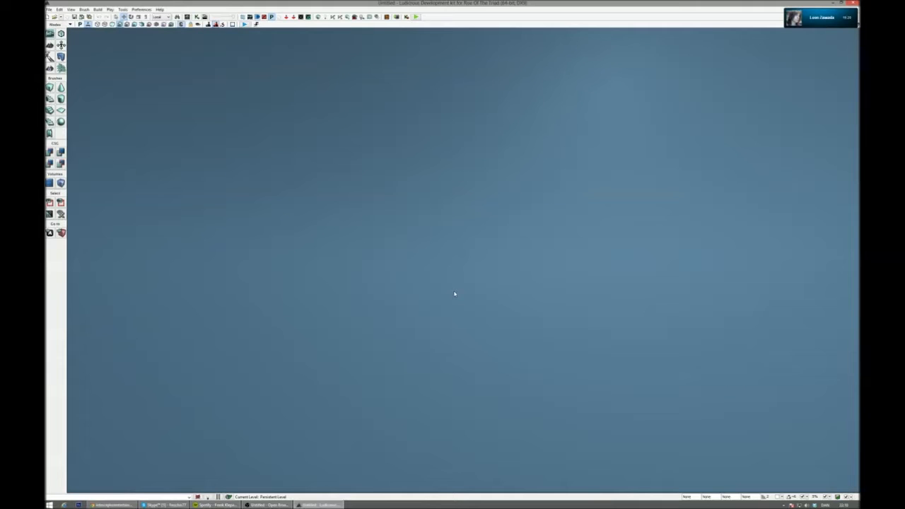
right_click_drag(452, 304, 372, 273)
left_click(373, 272)
right_click_drag(441, 270, 403, 273)
left_click(598, 267)
- Switch the viewport to unlit shading and select the builder brush on the floor
left_click(112, 25)
left_click(525, 291)
left_click(602, 269)
right_click_drag(620, 290, 493, 202)
left_click(519, 259)
right_click_drag(534, 261, 627, 353)
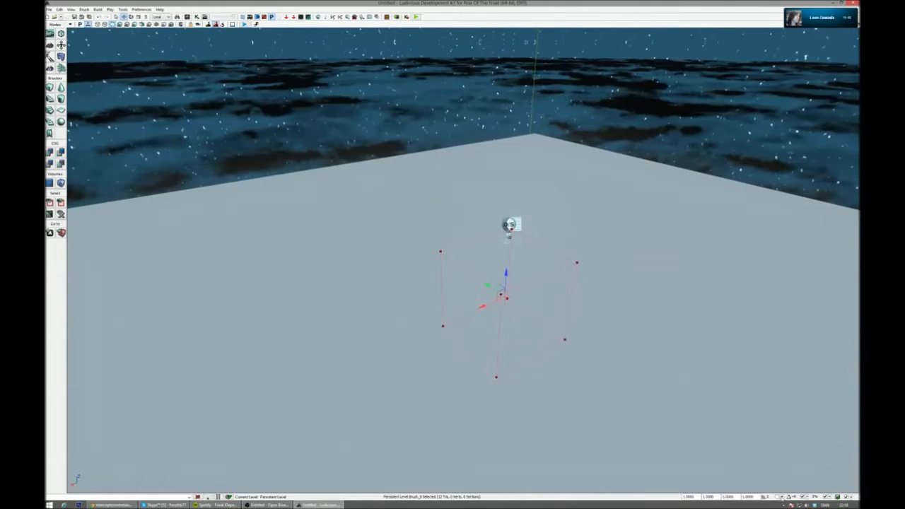
- Set the drag grid snap size to 64 and bring the builder brush and the surrounding floor into view
left_click(781, 497)
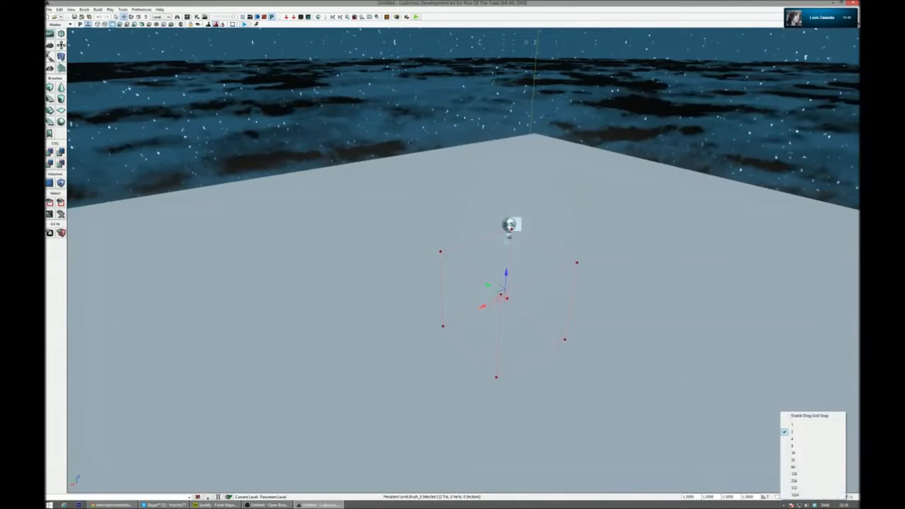
left_click(800, 468)
mouse_move(566, 283)
right_mouse_down()
mouse_move(526, 318)
mouse_move(541, 307)
mouse_move(641, 333)
mouse_move(793, 324)
mouse_move(796, 336)
mouse_move(838, 350)
mouse_move(800, 346)
right_mouse_up()
right_click_drag(523, 256, 515, 256)
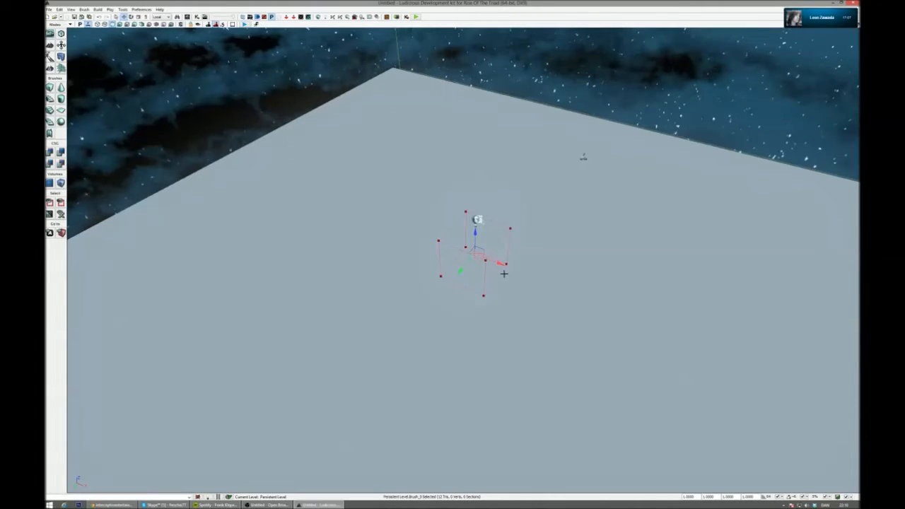
right_click_drag(545, 288, 547, 290)
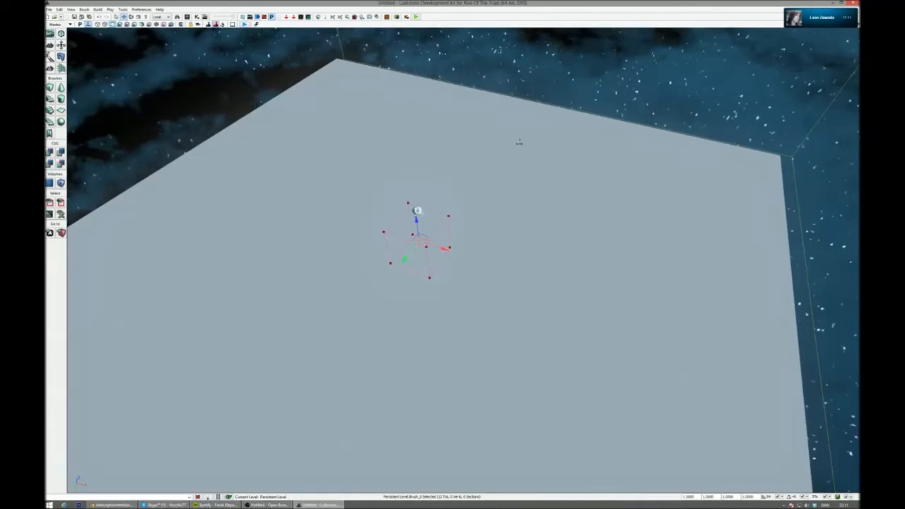
right_click(51, 89)
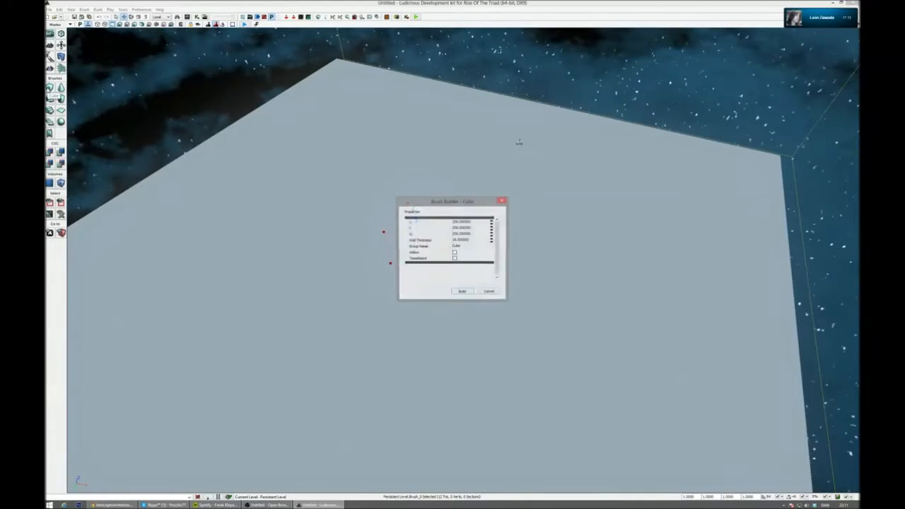
left_click_drag(465, 203, 491, 205)
left_click(518, 292)
right_click_drag(517, 293, 520, 293)
- Switch to the four-viewport layout, enlarge the perspective and top-down viewports, and frame the whole floor from above
mouse_move(839, 12)
left_click_drag(840, 11, 811, 26)
left_click(857, 25)
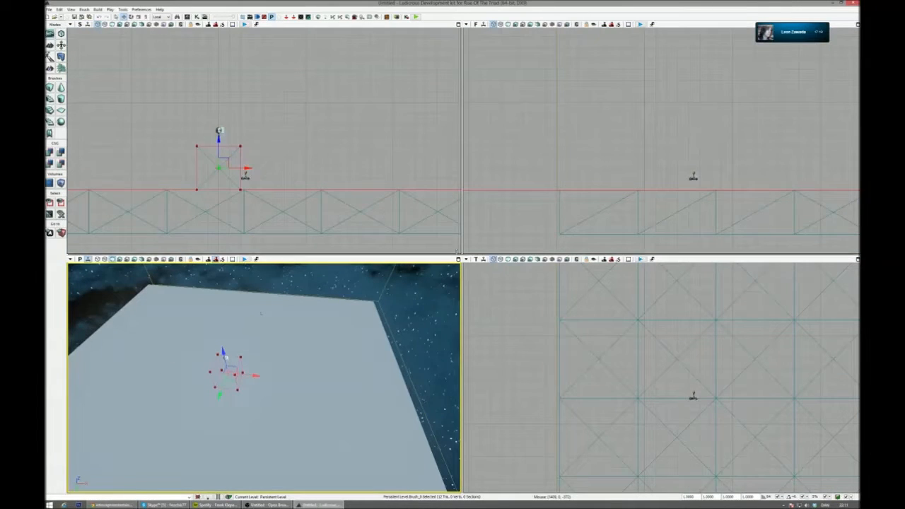
left_click_drag(457, 256, 457, 142)
scroll(572, 329, "down", 10)
right_click_drag(571, 330, 678, 322)
scroll(677, 322, "up", 5)
scroll(573, 308, "up", 3)
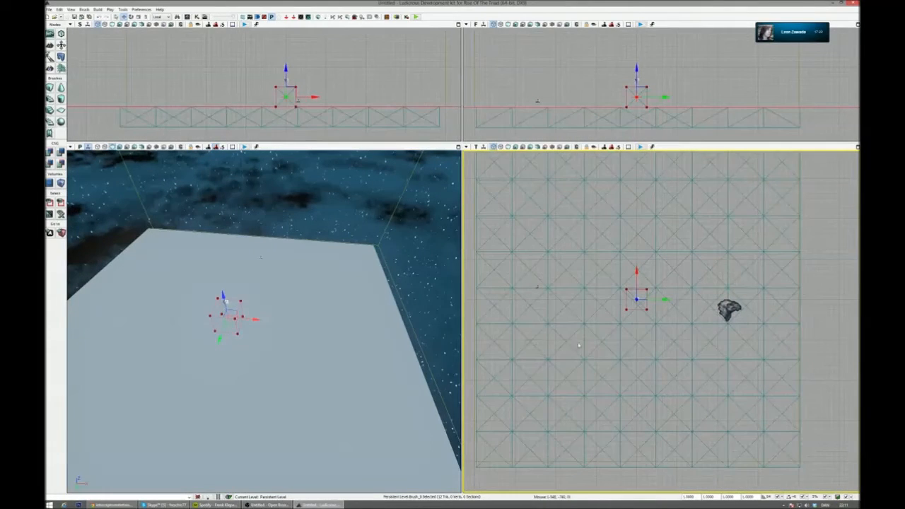
- Enter geometry editing for the cube-shaped builder brush, select vertices on one side, and set the reference coordinate system to World
right_click(50, 88)
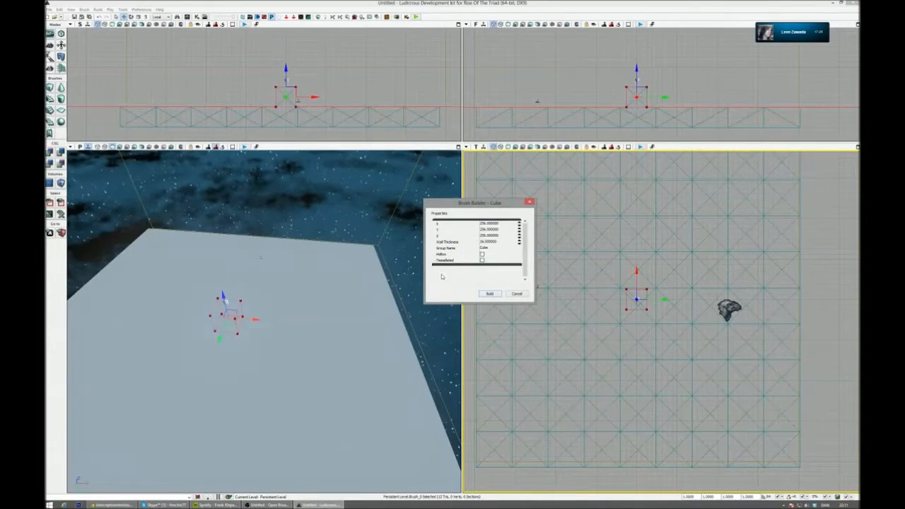
left_click(516, 295)
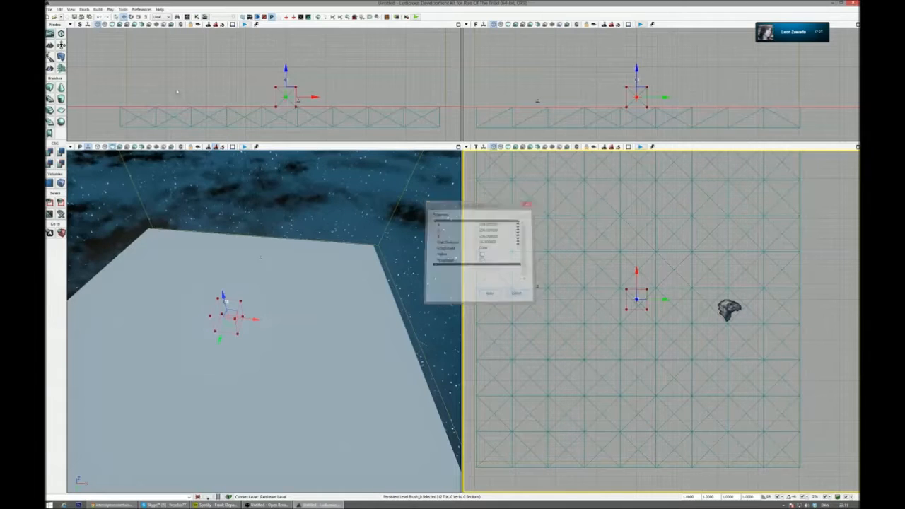
left_click(61, 44)
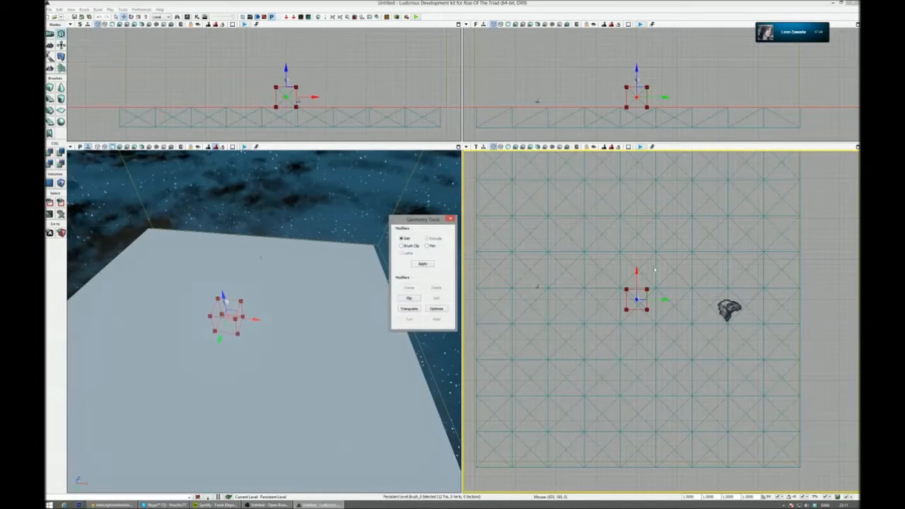
scroll(726, 295, "down", 3)
scroll(726, 295, "up", 1)
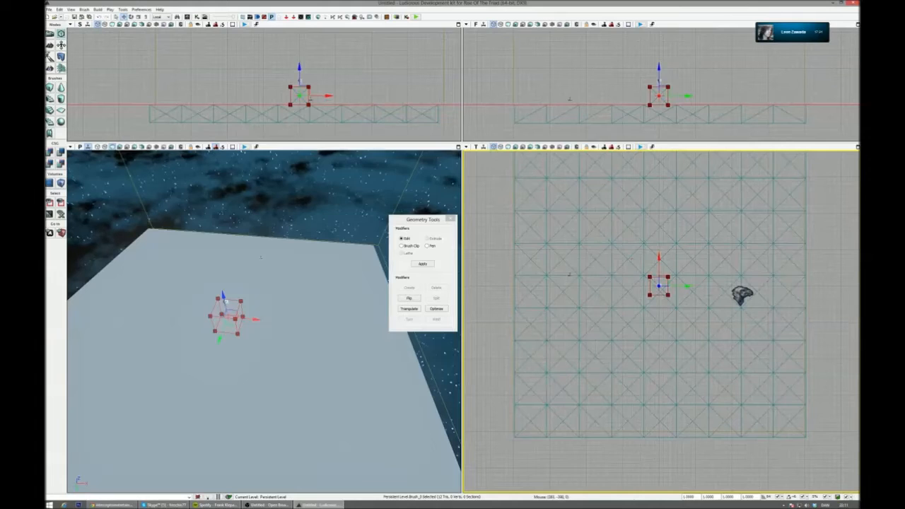
left_click_drag(657, 305, 655, 305, "ctrl+alt")
left_click(160, 16)
left_click(162, 23)
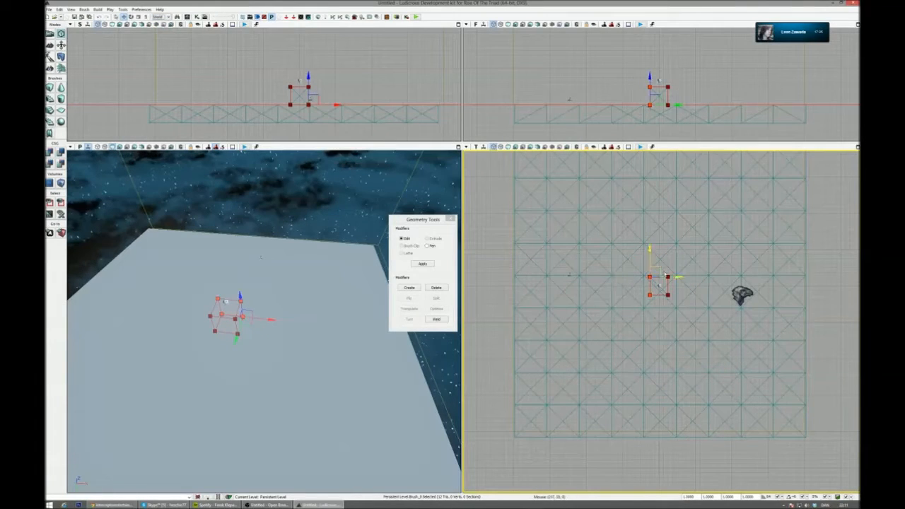
- Reshape the builder brush by its vertices into a long, thin wall spanning most of the floor's width
left_click_drag(676, 276, 626, 277)
mouse_move(669, 270)
right_mouse_down()
mouse_move(652, 328)
mouse_move(665, 323)
right_mouse_up()
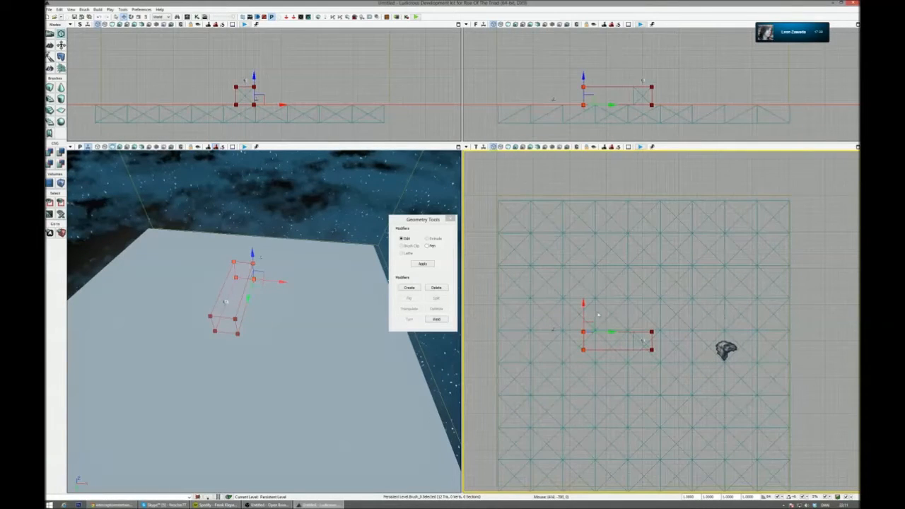
left_click_drag(606, 332, 552, 332)
left_click(538, 349)
right_click_drag(528, 374, 531, 375)
mouse_move(530, 373)
left_mouse_down("ctrl+alt")
mouse_move(674, 342)
mouse_move(658, 315)
left_mouse_up("ctrl+alt")
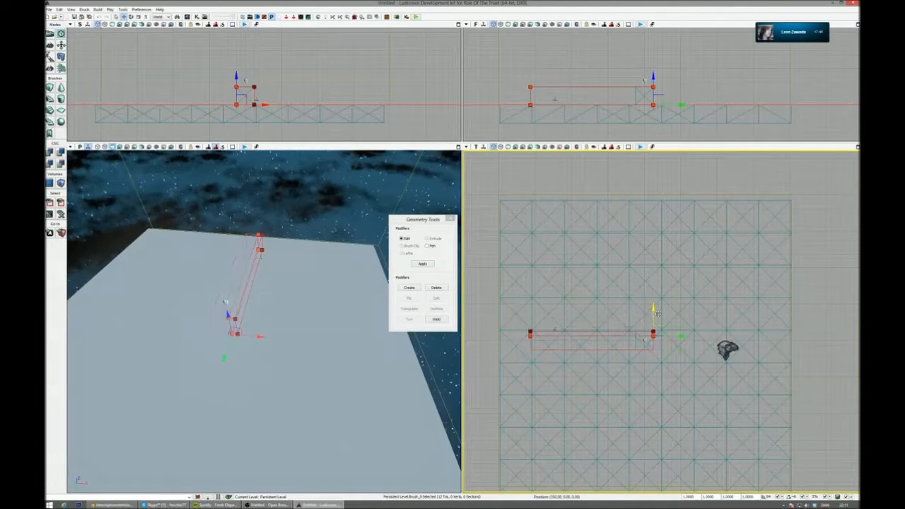
left_click_drag(686, 329, 805, 329)
left_click_drag(557, 331, 543, 331)
mouse_move(318, 304)
right_mouse_down()
mouse_move(290, 353)
mouse_move(283, 304)
mouse_move(255, 290)
mouse_move(247, 319)
mouse_move(265, 308)
mouse_move(323, 307)
mouse_move(325, 289)
right_mouse_up()
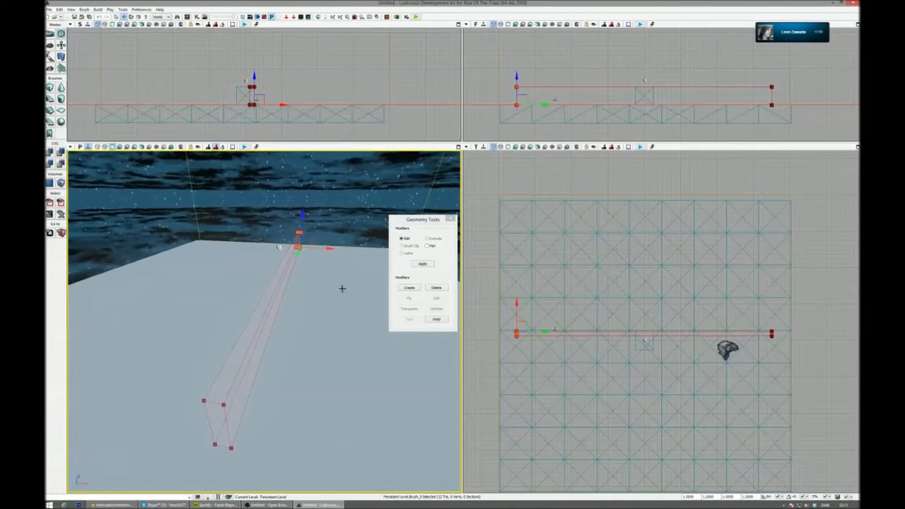
- Select all the wall brush's vertices and move it close to the floor's outer edge in the top-down view
left_click(496, 286)
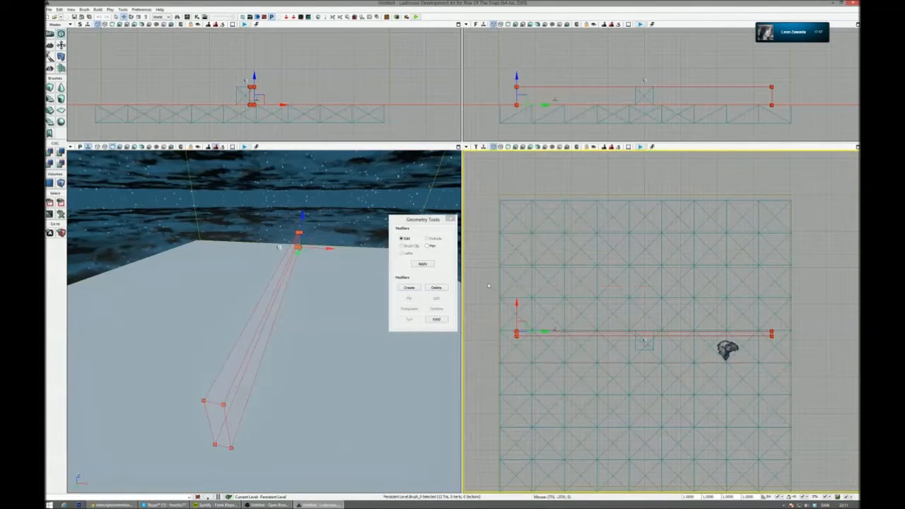
left_click_drag(520, 306, 520, 201)
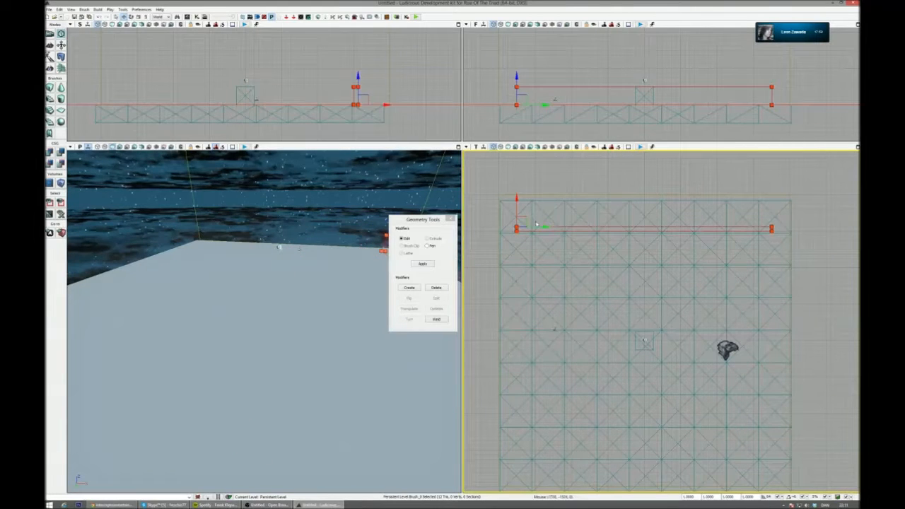
mouse_move(283, 311)
right_mouse_down()
mouse_move(403, 306)
mouse_move(340, 307)
mouse_move(371, 298)
mouse_move(361, 287)
mouse_move(333, 293)
mouse_move(363, 277)
mouse_move(371, 283)
right_mouse_up()
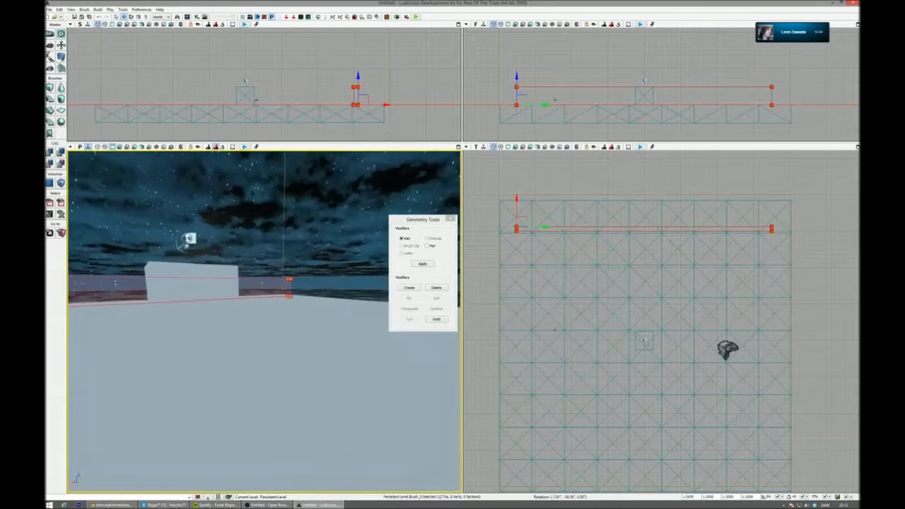
mouse_move(361, 285)
right_mouse_down()
mouse_move(368, 288)
mouse_move(353, 284)
right_mouse_up()
right_click_drag(265, 321, 236, 311)
right_click_drag(357, 253, 375, 242)
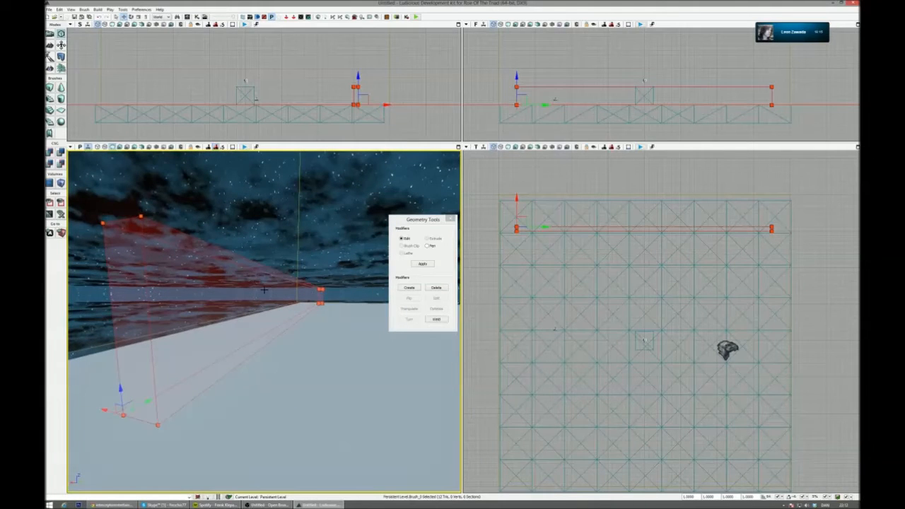
- Reselect the builder brush and add it to the level as the first solid wall
left_click(325, 297)
right_click_drag(325, 298, 346, 283)
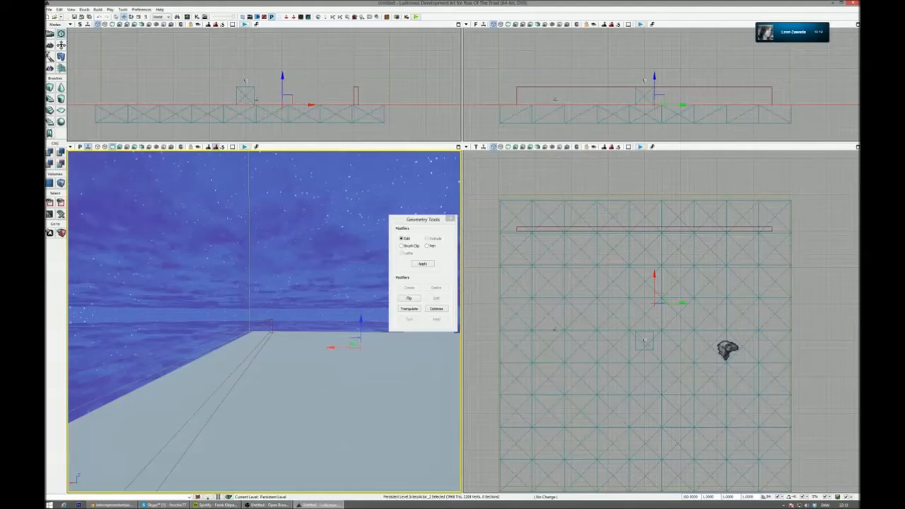
left_click(316, 331)
mouse_move(316, 331)
right_mouse_down()
mouse_move(326, 312)
mouse_move(321, 287)
mouse_move(238, 283)
mouse_move(297, 288)
mouse_move(249, 290)
mouse_move(239, 297)
mouse_move(247, 300)
mouse_move(212, 307)
right_mouse_up()
left_click(321, 286)
left_click(239, 290)
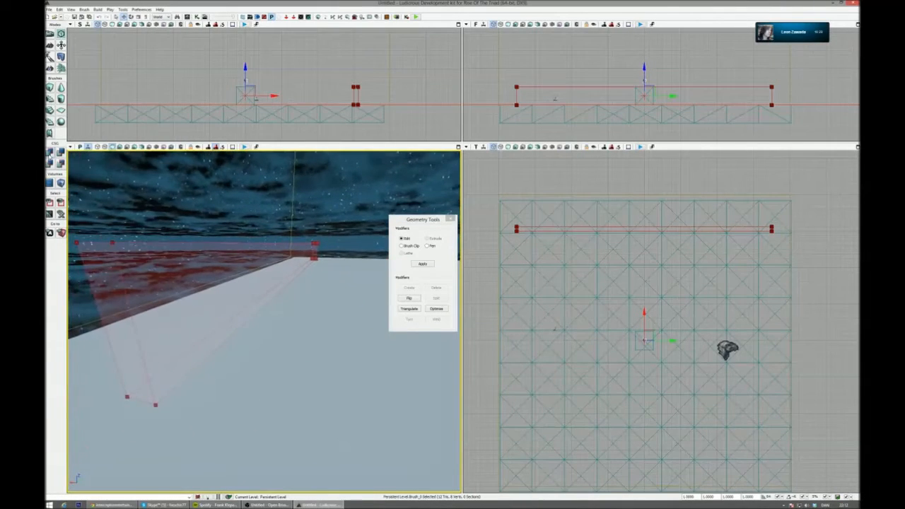
left_click(49, 153)
right_click_drag(297, 286, 312, 280)
- Move the wall brush inward, parallel to the first wall, and add it as the corridor's second wall
left_click(623, 225)
left_click(497, 193)
left_click(521, 227)
left_click_drag(493, 192, 519, 240, "ctrl+alt")
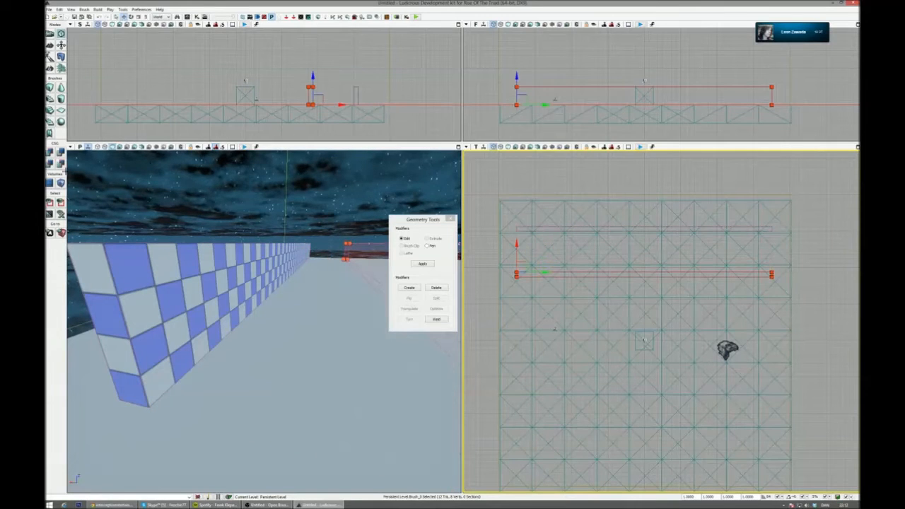
left_click(52, 152)
right_click_drag(258, 219, 329, 201)
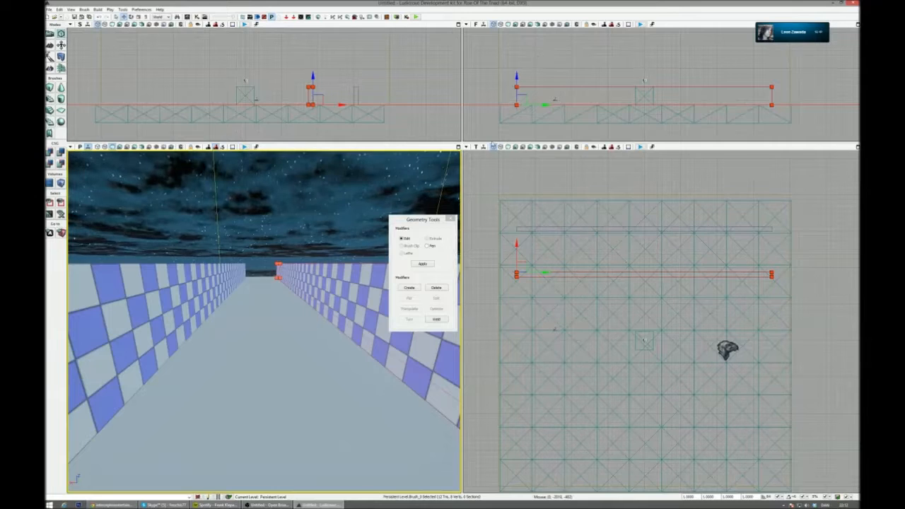
- Stretch one long side of the builder brush across the corridor until it covers both walls
left_click(525, 255)
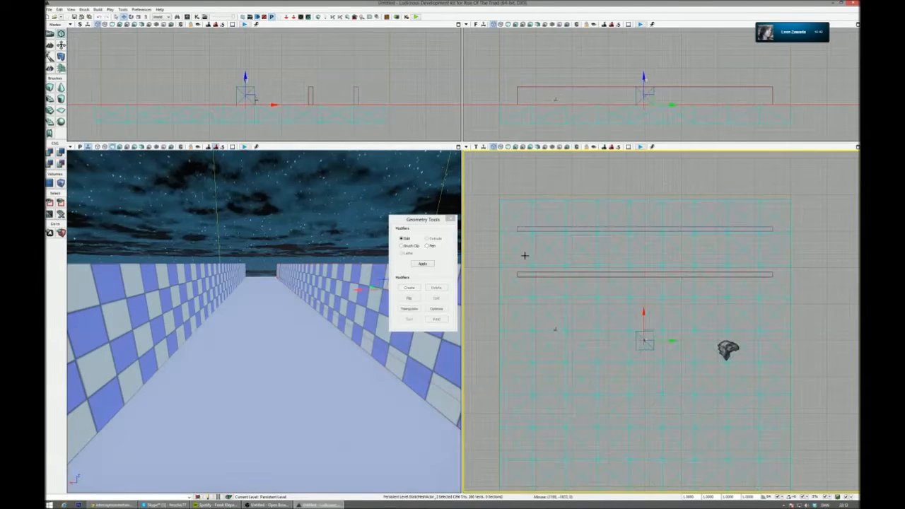
left_click(527, 274)
left_click(517, 274)
left_click_drag(519, 248, 527, 200)
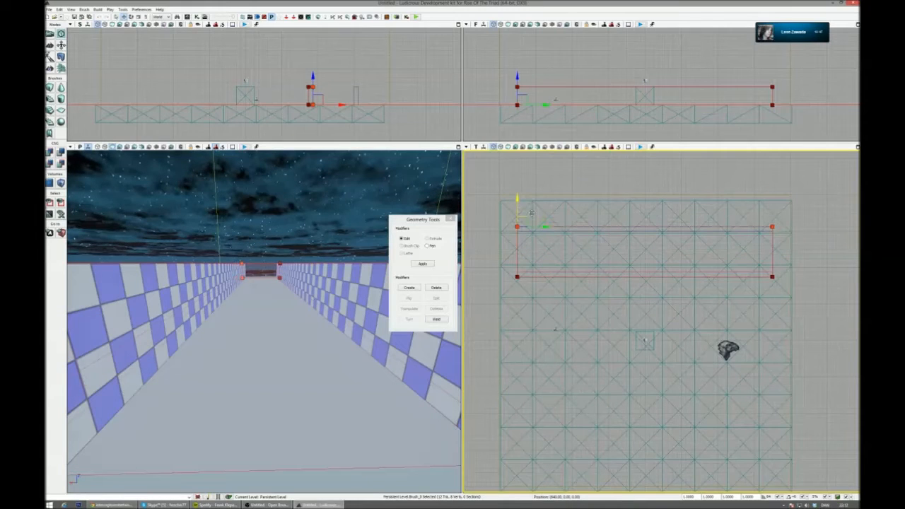
- Flatten the builder brush into a thin slab resting on the wall tops and add it as the corridor's ceiling
mouse_move(263, 318)
left_mouse_down()
mouse_move(263, 410)
mouse_move(263, 396)
left_mouse_up()
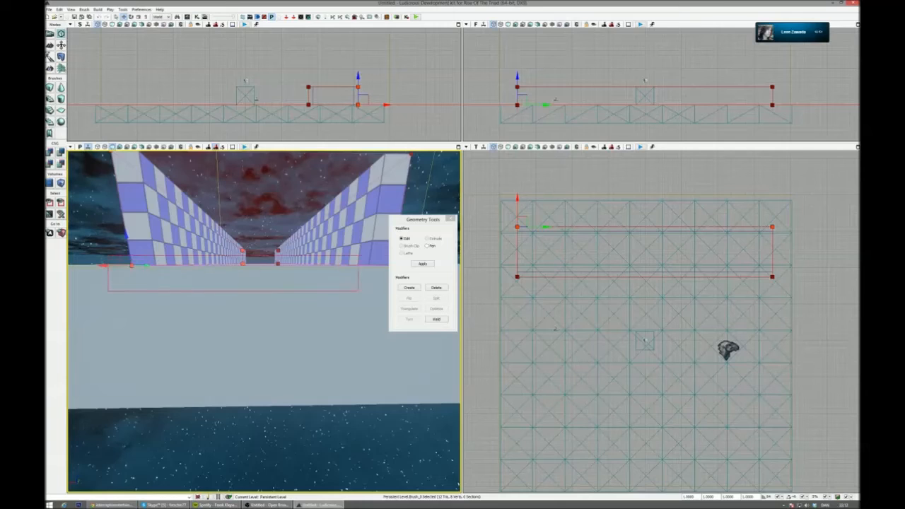
left_click_drag(135, 313, 151, 315)
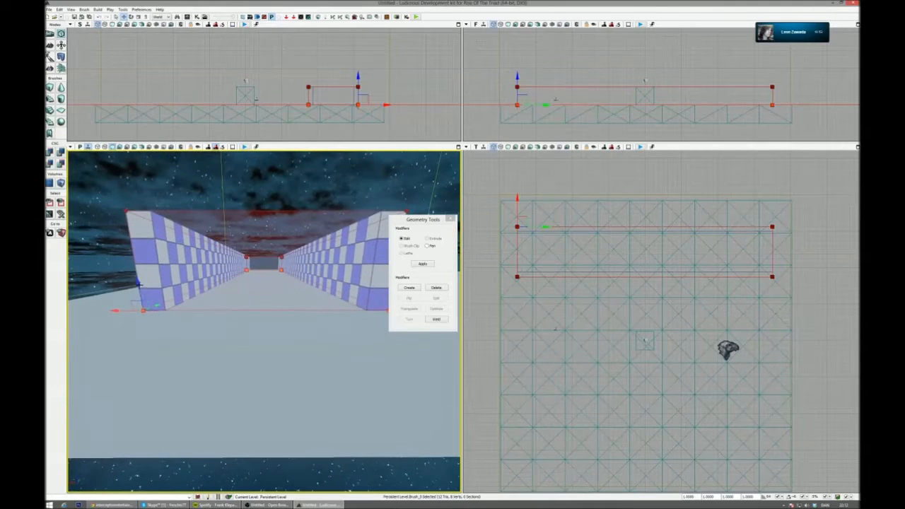
left_click_drag(150, 197, 150, 193)
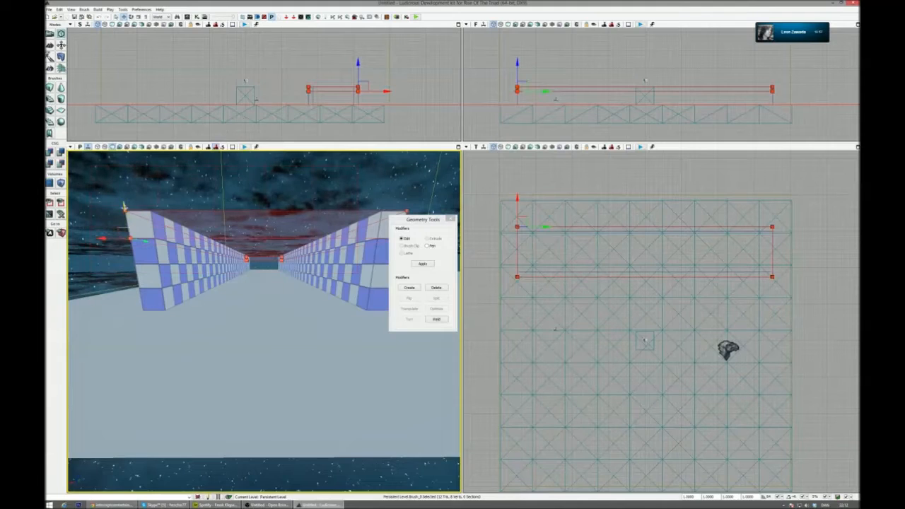
left_click_drag(126, 197, 122, 174)
left_click_drag(182, 207, 182, 185)
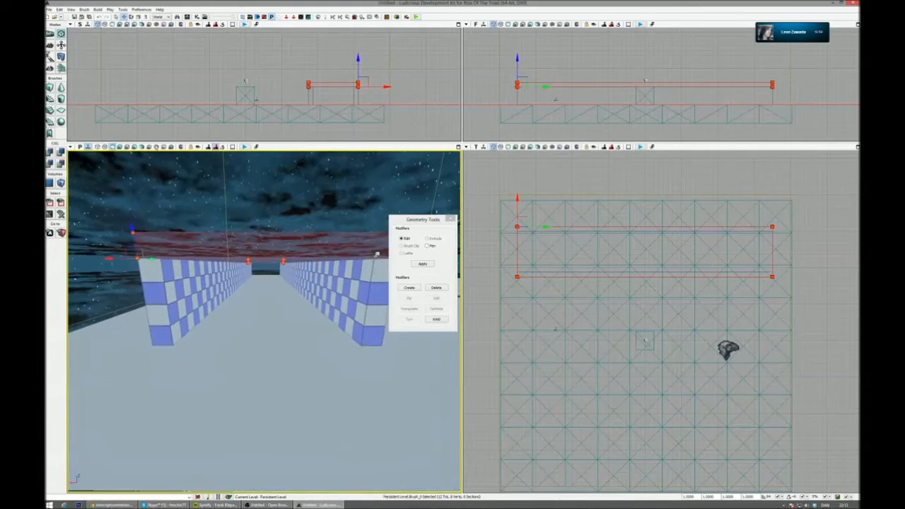
left_click(51, 153)
left_click(450, 219)
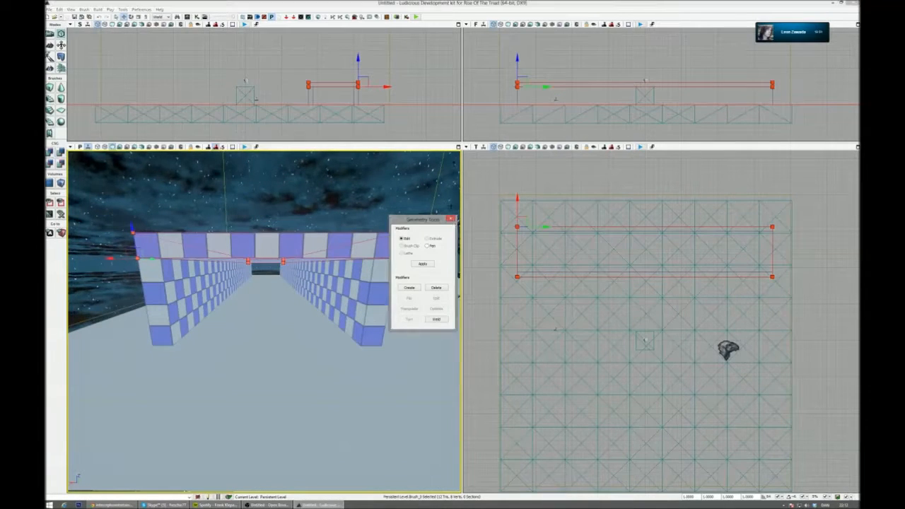
- Maximize the perspective viewport, move inside the covered corridor, and play-test the map from there
left_click(458, 146)
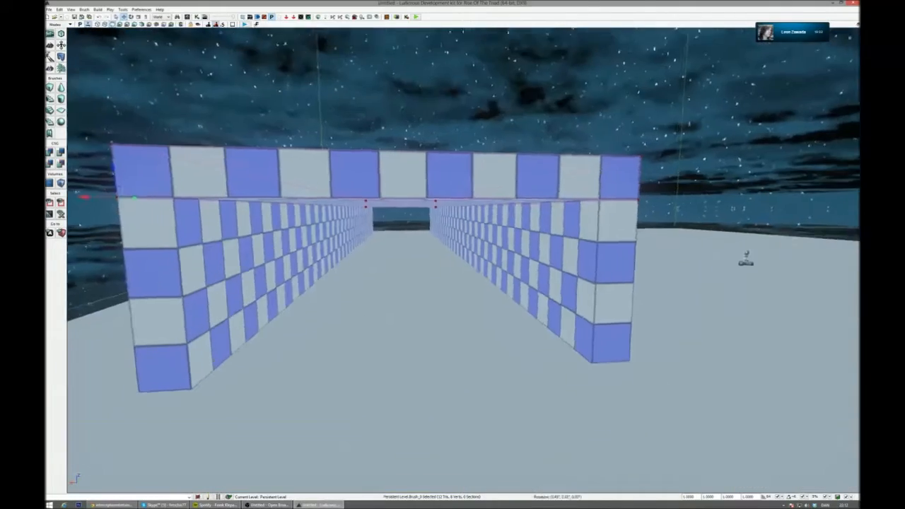
key("w")
right_click_drag(453, 255, 435, 271)
key("s")
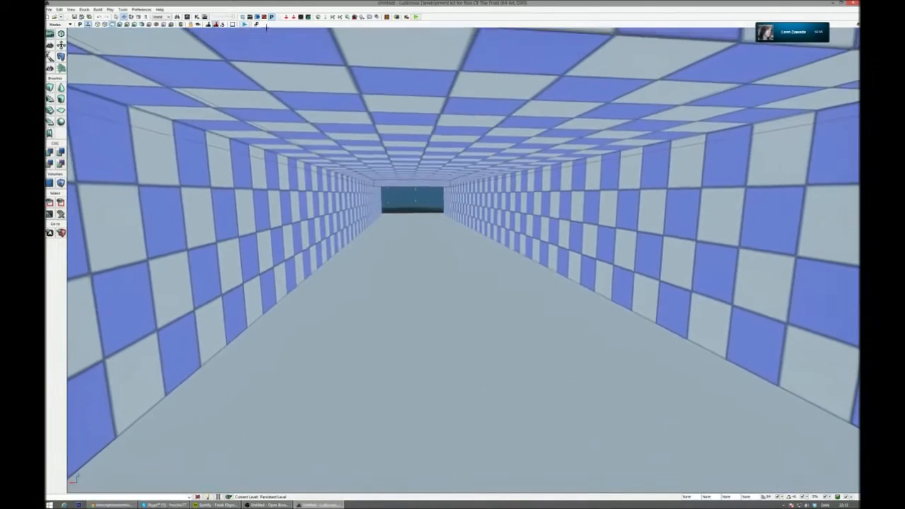
left_click(416, 16)
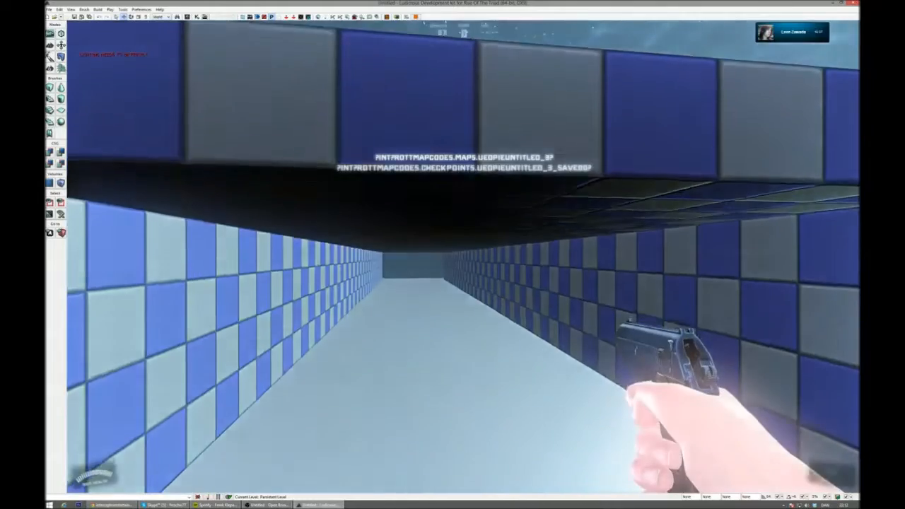
key("w")
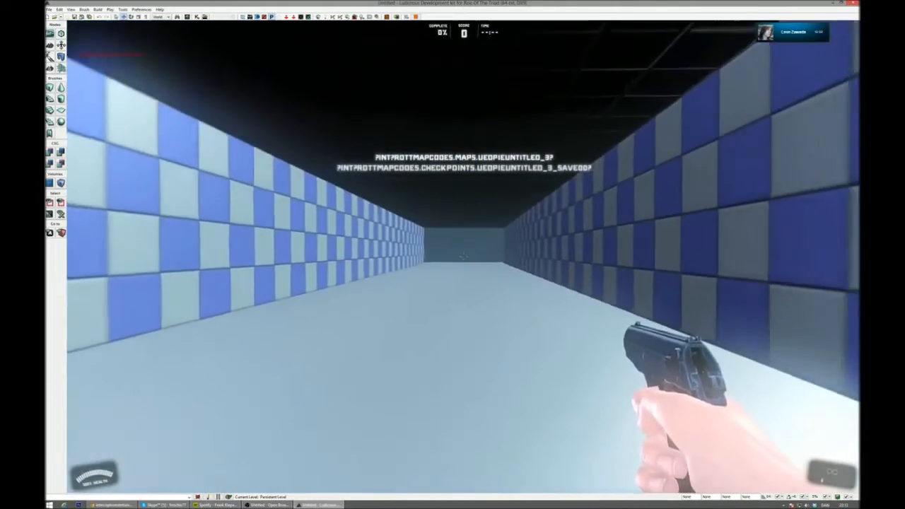
- Open the system volume mixer, lower the volume of the Ludicrous Development Kit, and return to the play-test
key("alt+Tab")
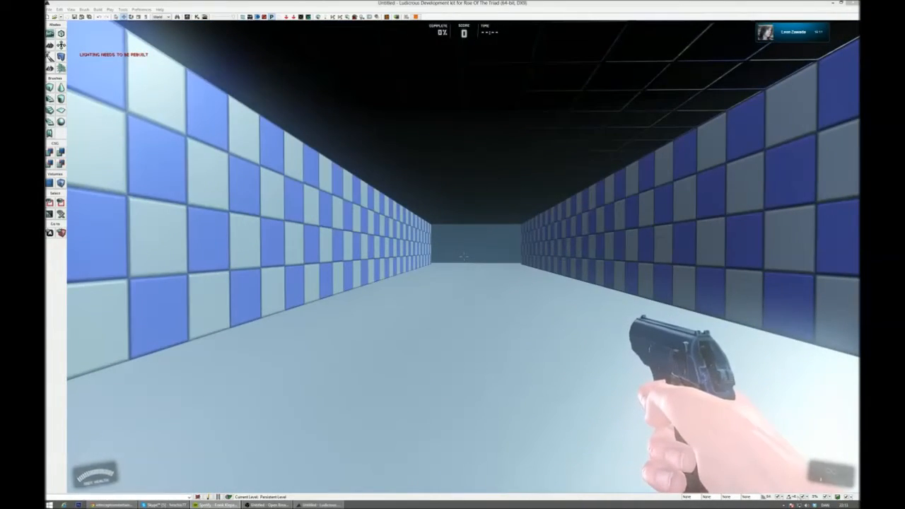
left_click(807, 504)
left_click(806, 489)
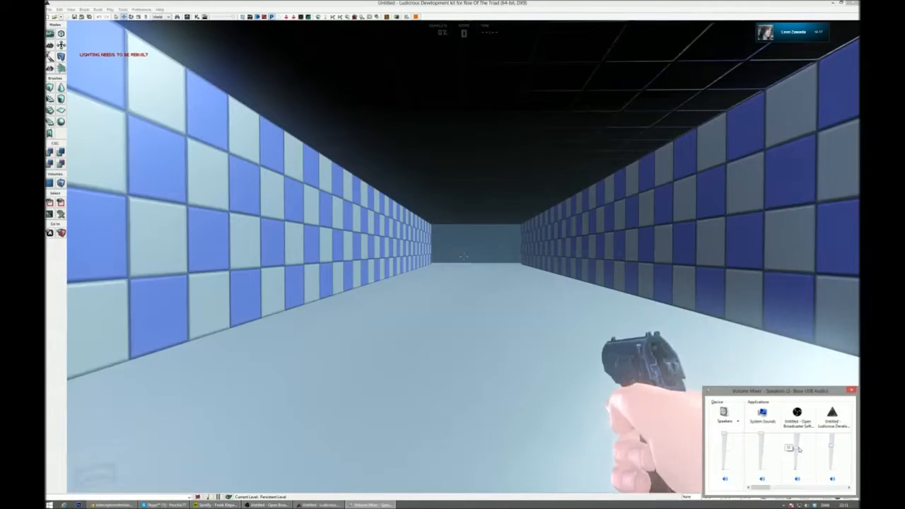
left_click_drag(831, 446, 833, 452)
left_click(657, 425)
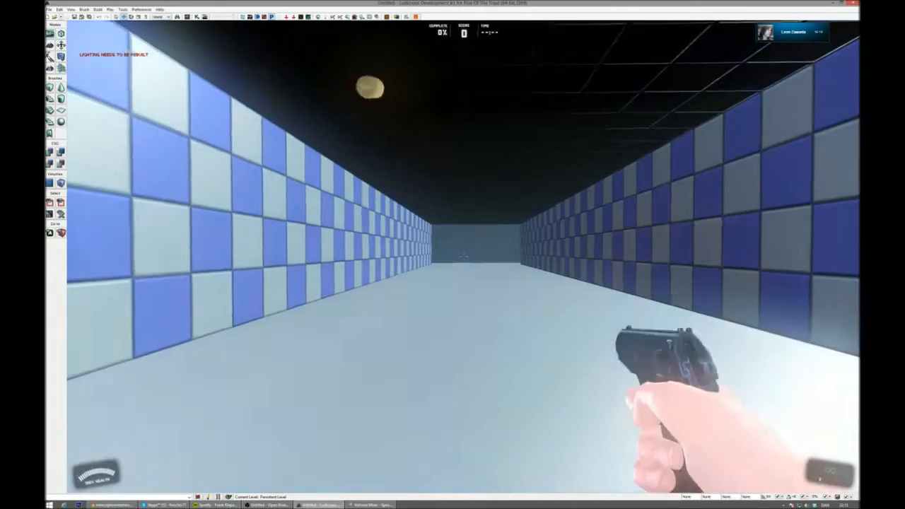
key("alt+Tab")
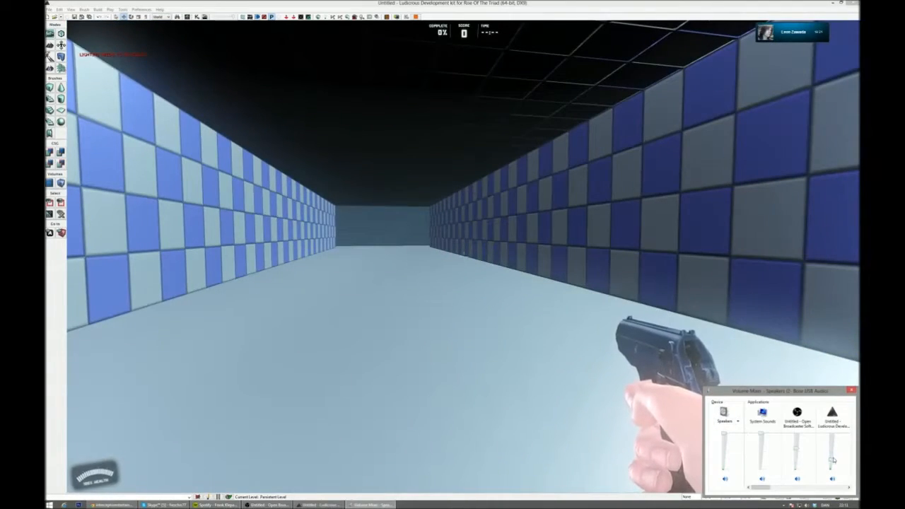
left_click(617, 381)
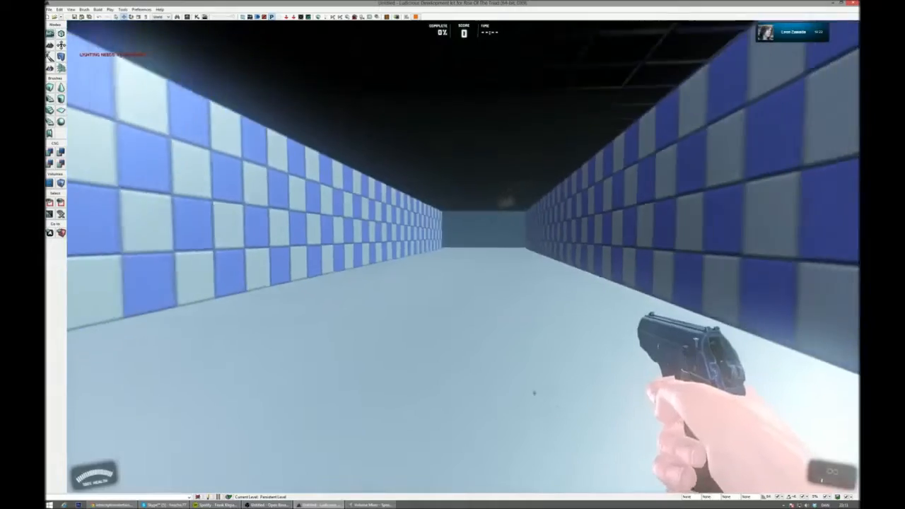
- Walk the full length of the covered corridor in the play-test and examine its walls, ceiling and open end
key("w")
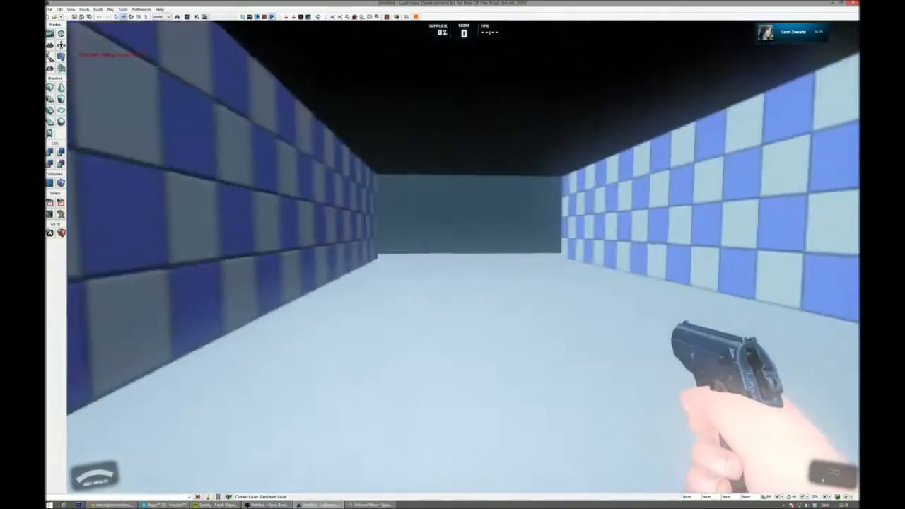
key("w")
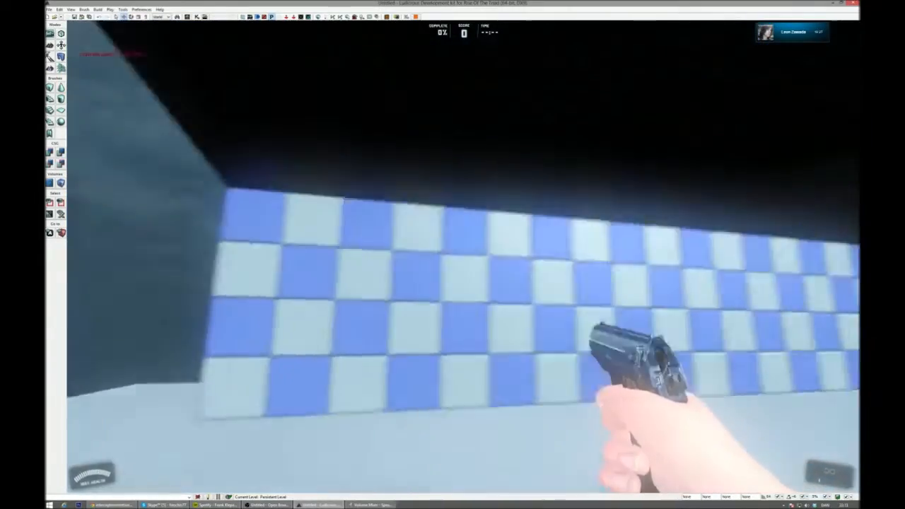
key("w")
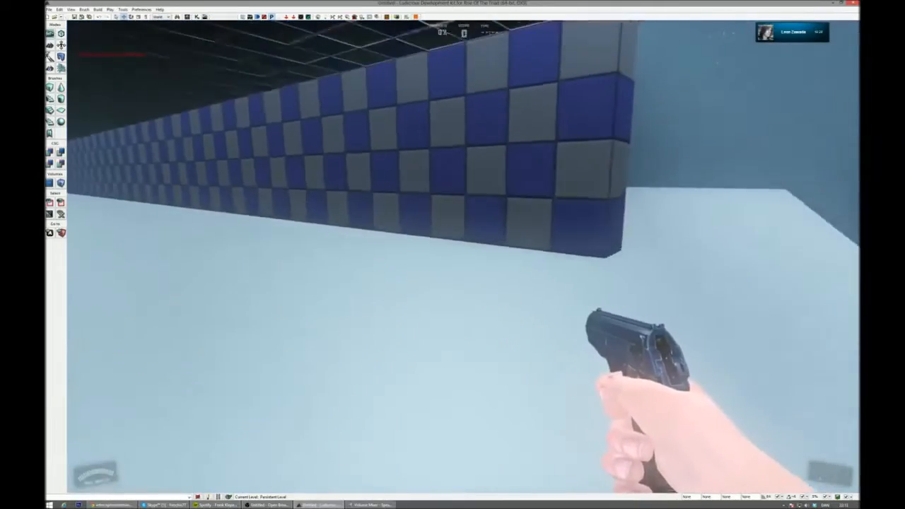
key("d")
key("a")
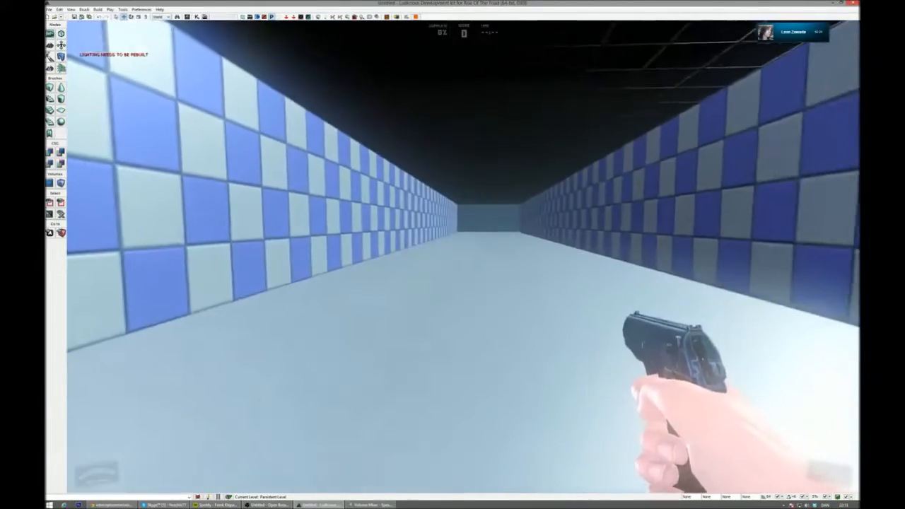
- Leave the play-test, switch to Chrome, and load the Rise of the Triad forum on the Interceptor Entertainment site
key("alt+Tab")
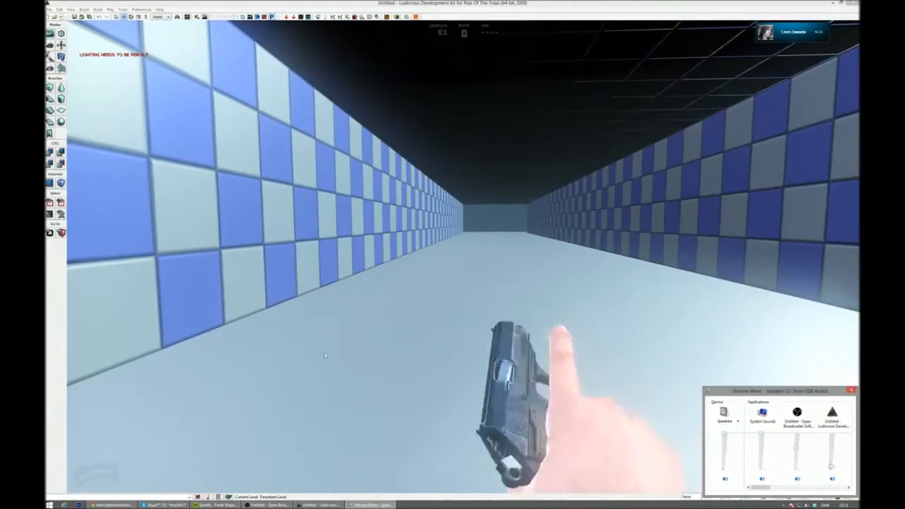
left_click(117, 505)
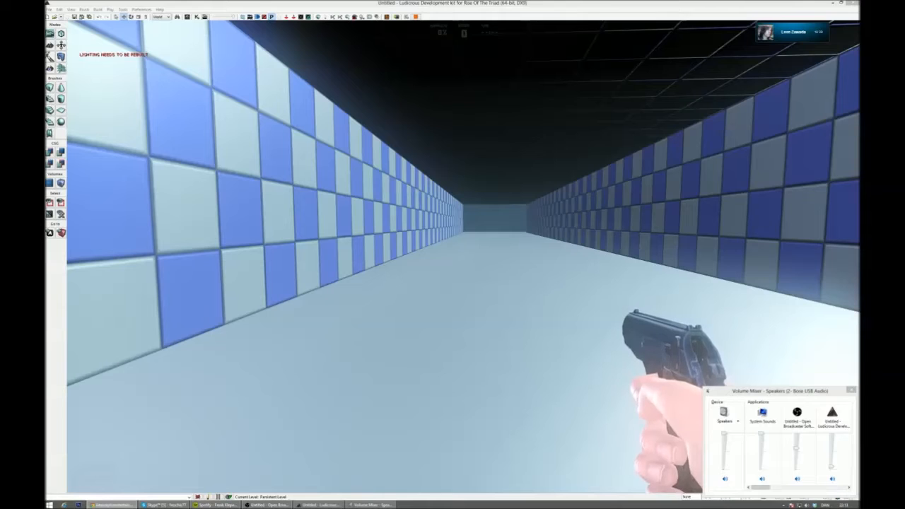
left_click_drag(47, 79, 286, 75)
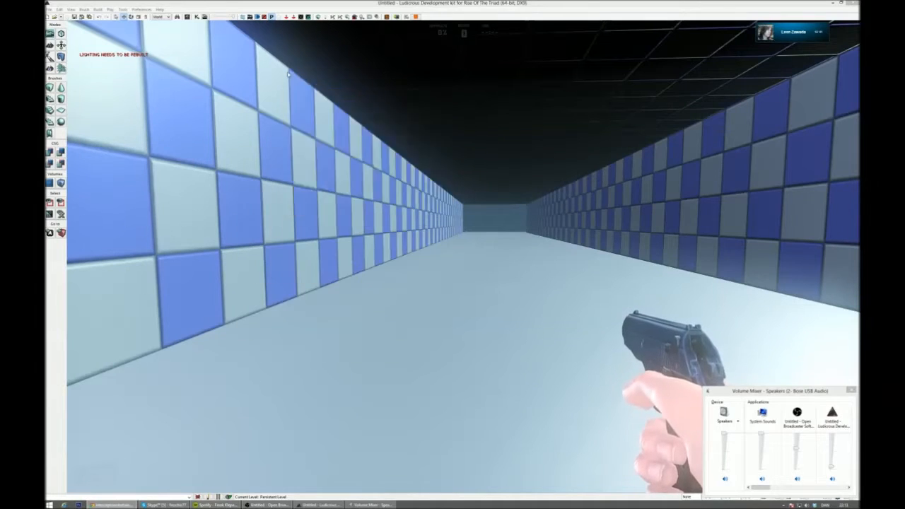
left_click_drag(363, 77, 302, 56)
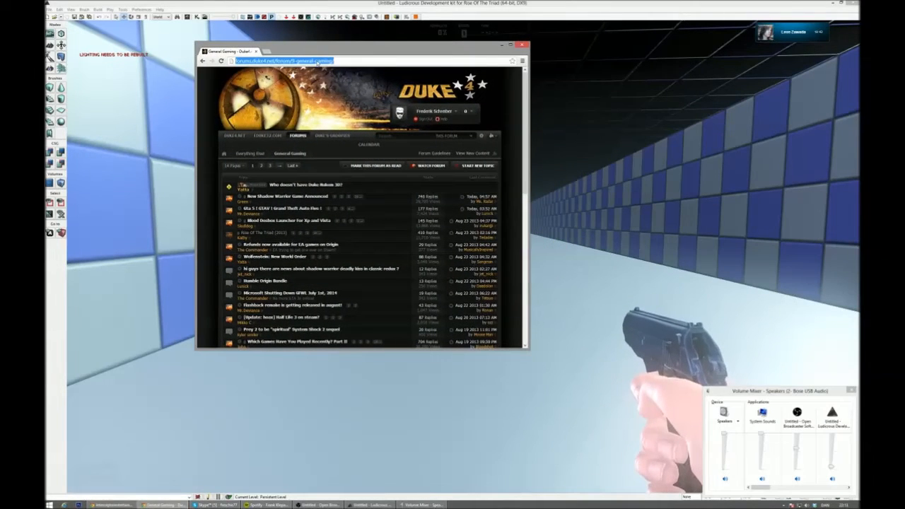
type("inter")
key("Return")
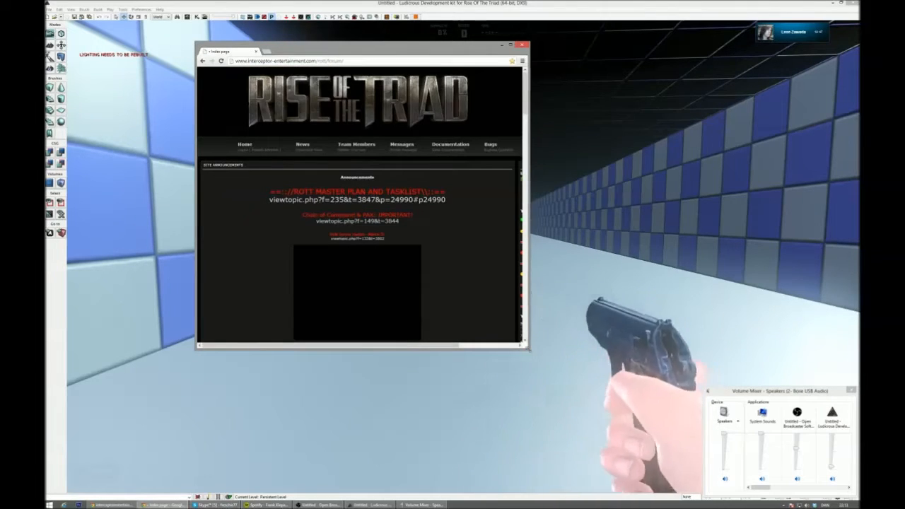
- Enlarge the browser window and open the Level Design Document from the site's documentation
left_click_drag(529, 349, 740, 433)
mouse_move(519, 155)
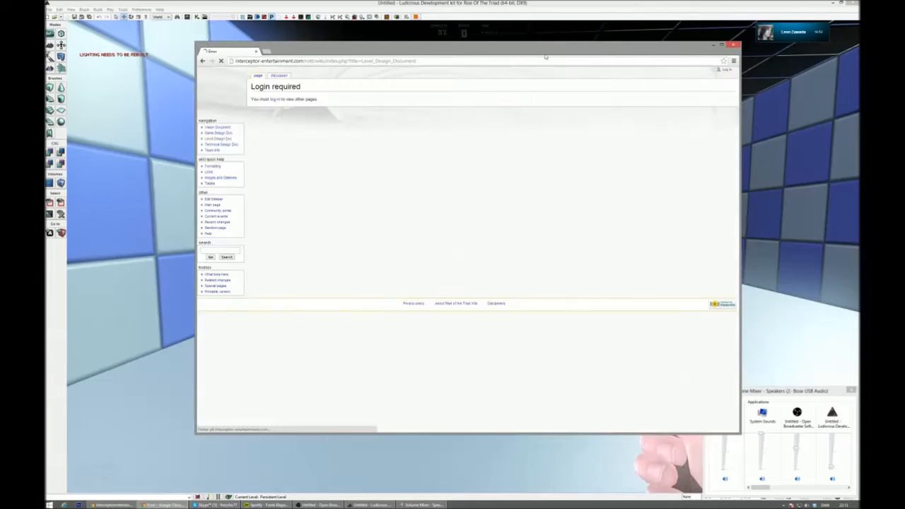
left_click_drag(544, 52, 482, 46)
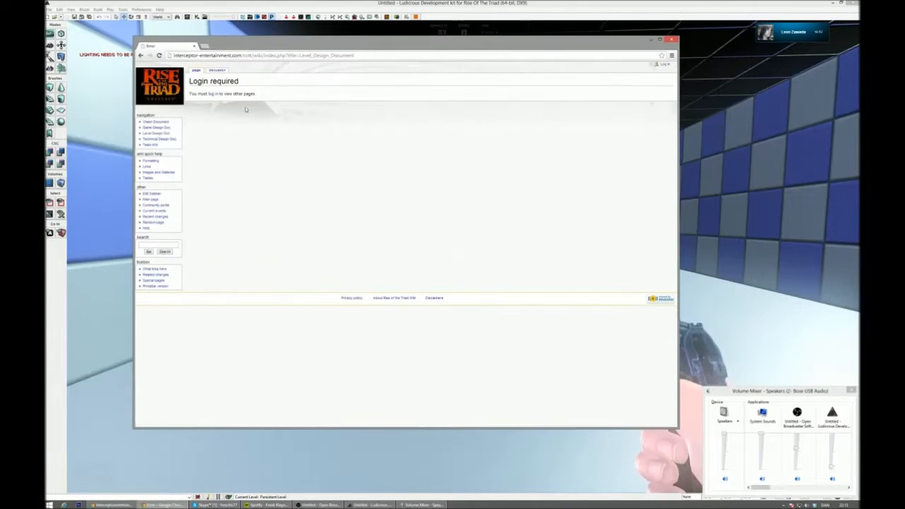
- Log in to the Rise of the Triad wiki with the account password
left_click(210, 95)
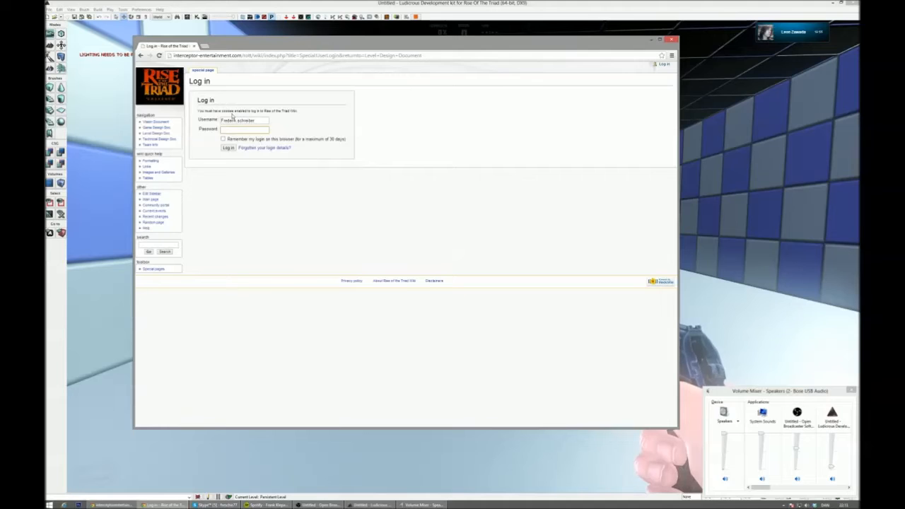
type("*****")
key("Return")
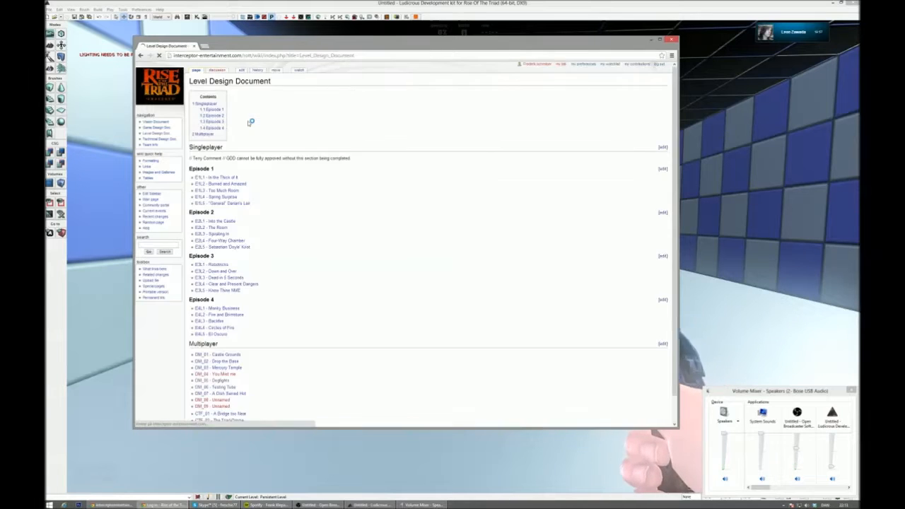
- Open the Episode 4 page "E4L2 - Fire and Brimstone" and make room for it by closing the volume mixer and enlarging the browser window
left_click(222, 140)
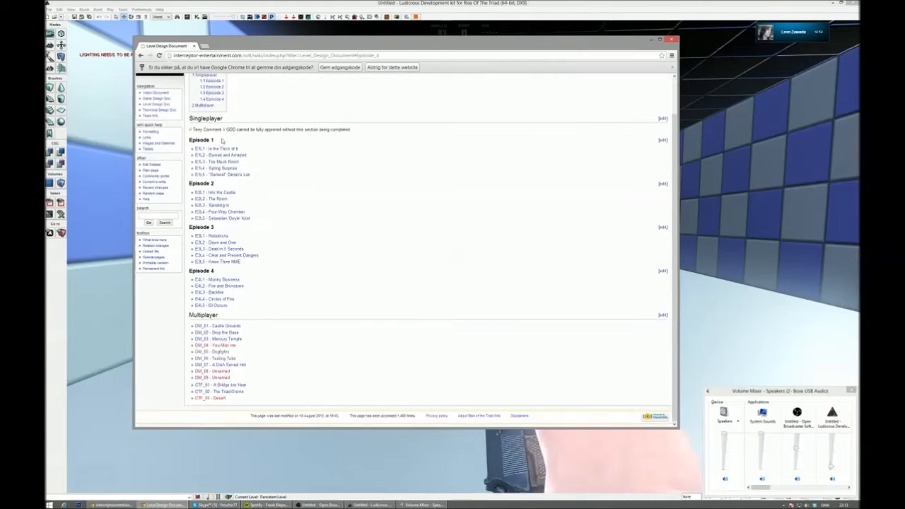
left_click(222, 286)
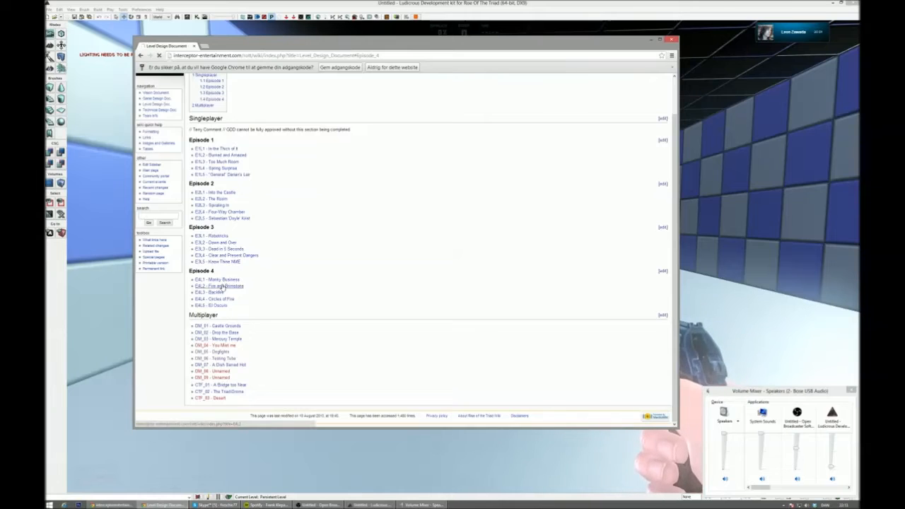
left_click_drag(544, 47, 516, 20)
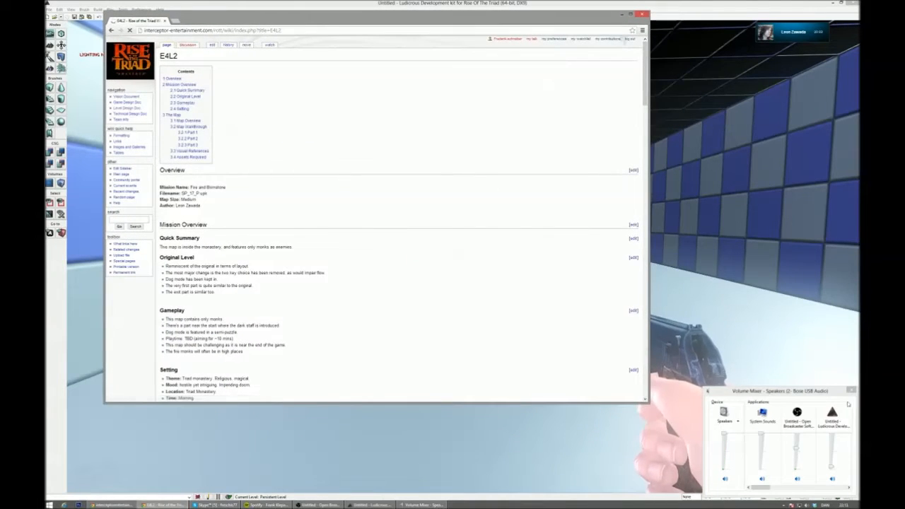
left_click(852, 391)
left_click_drag(648, 403, 833, 475)
- Examine the E4L2 page's mission overview, gameplay and setting notes, and the table of enemies, weapons, items and hazards
scroll(452, 269, "down", 3)
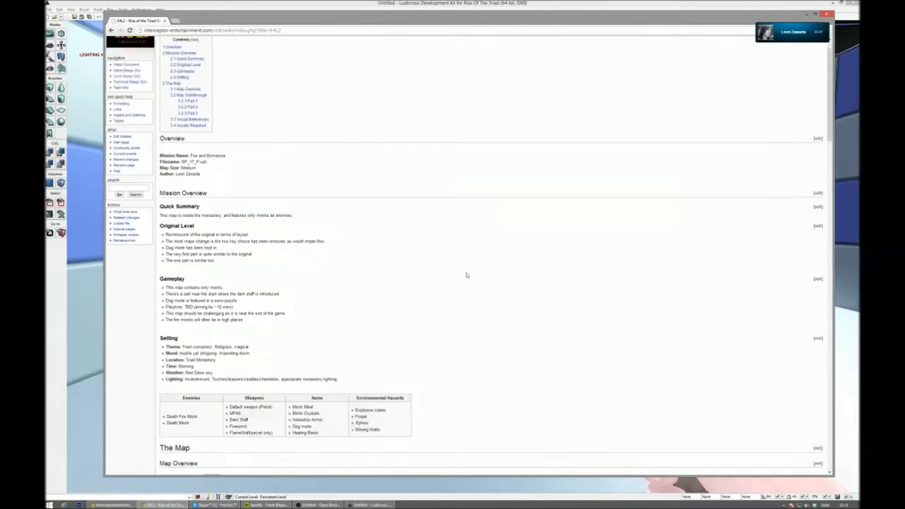
scroll(249, 175, "up", 3, "ctrl")
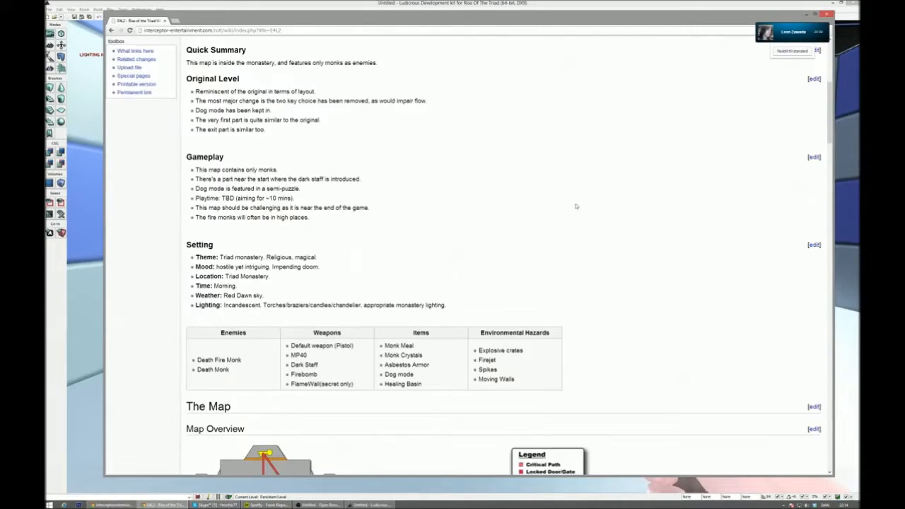
scroll(586, 209, "down", 3)
scroll(683, 242, "up", 1)
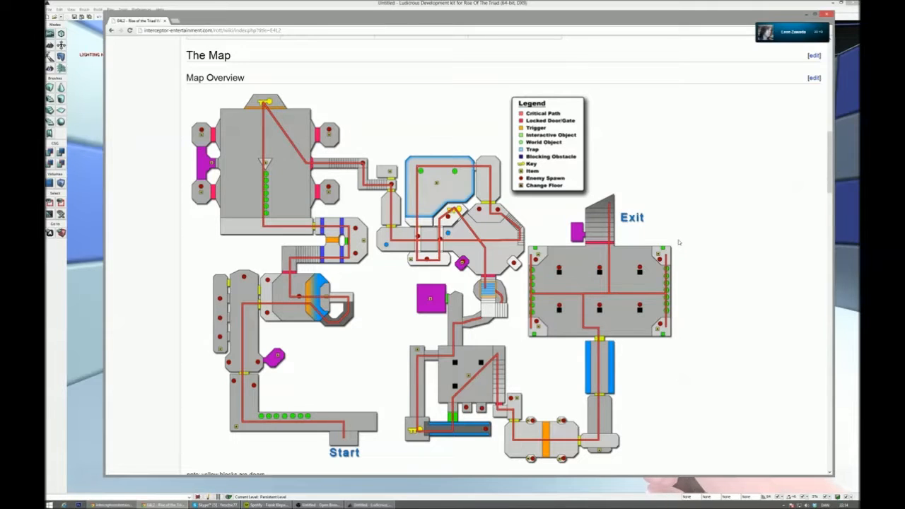
scroll(558, 236, "up", 6)
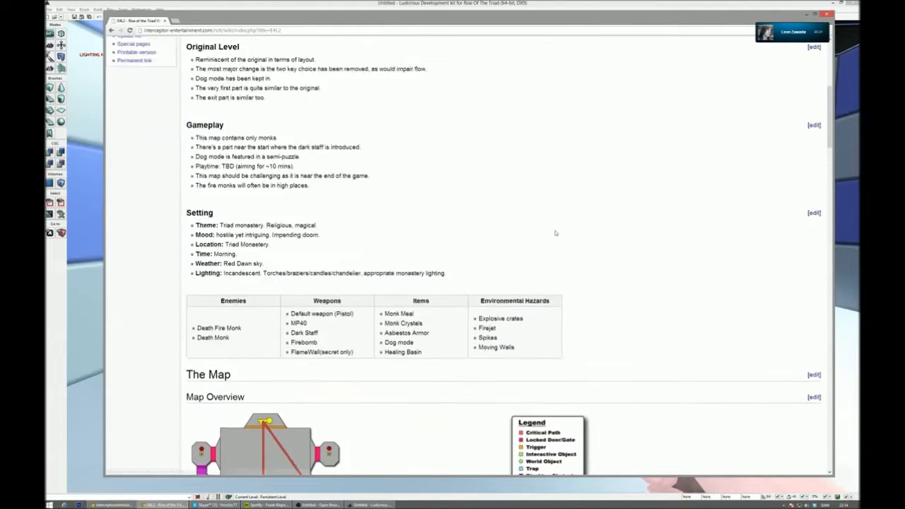
scroll(538, 231, "up", 3)
scroll(538, 229, "down", 6)
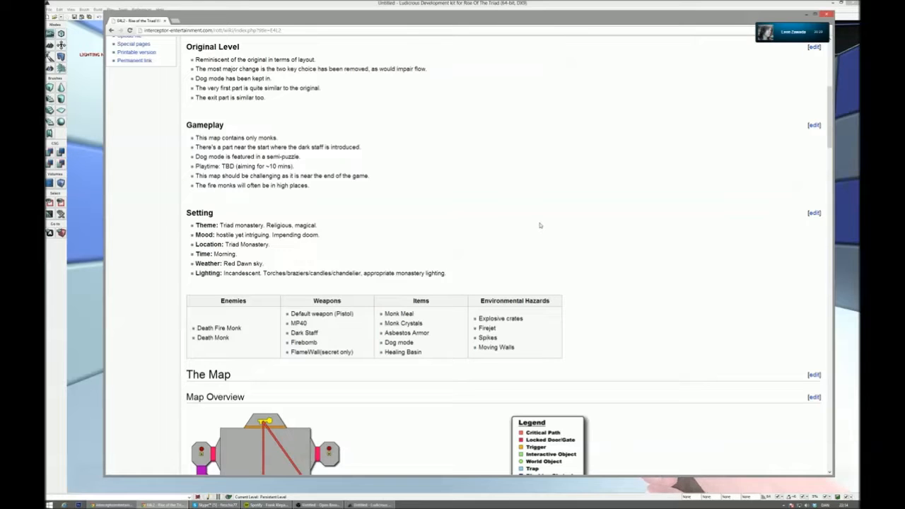
scroll(562, 226, "down", 1)
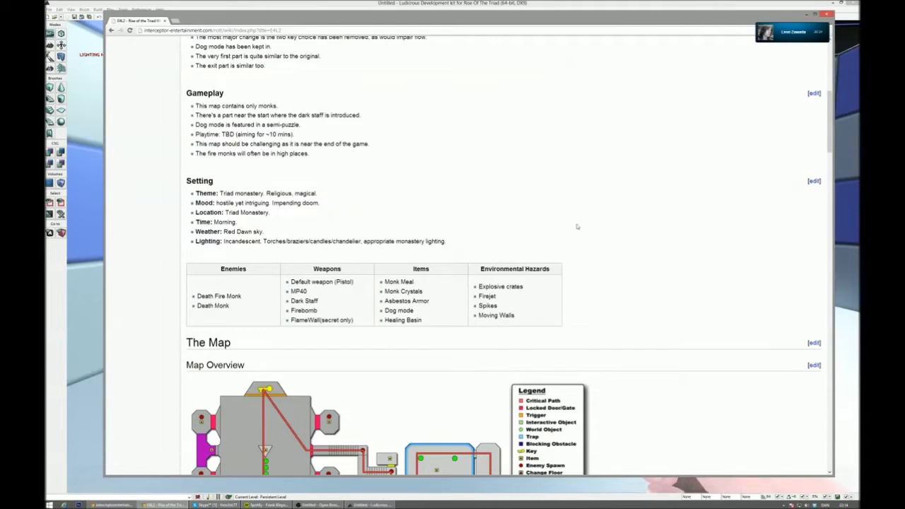
scroll(577, 226, "down", 1)
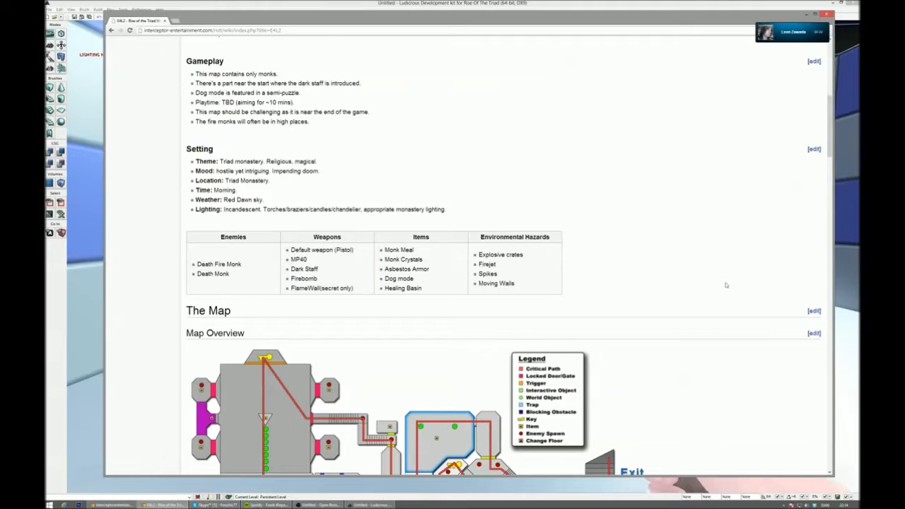
- Examine the E4L2 map overview with its legend and the Part 1 and Part 2 map walkthroughs
scroll(725, 285, "down", 3)
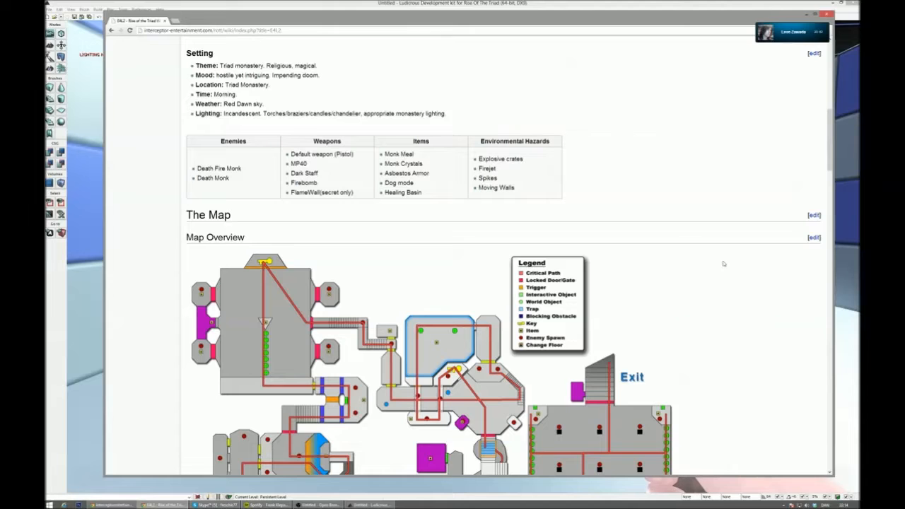
scroll(724, 264, "down", 5)
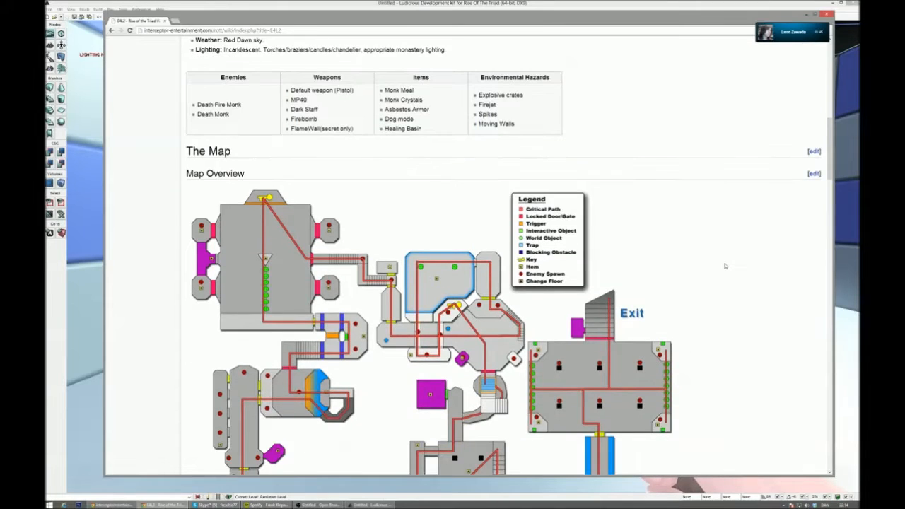
scroll(727, 265, "down", 5)
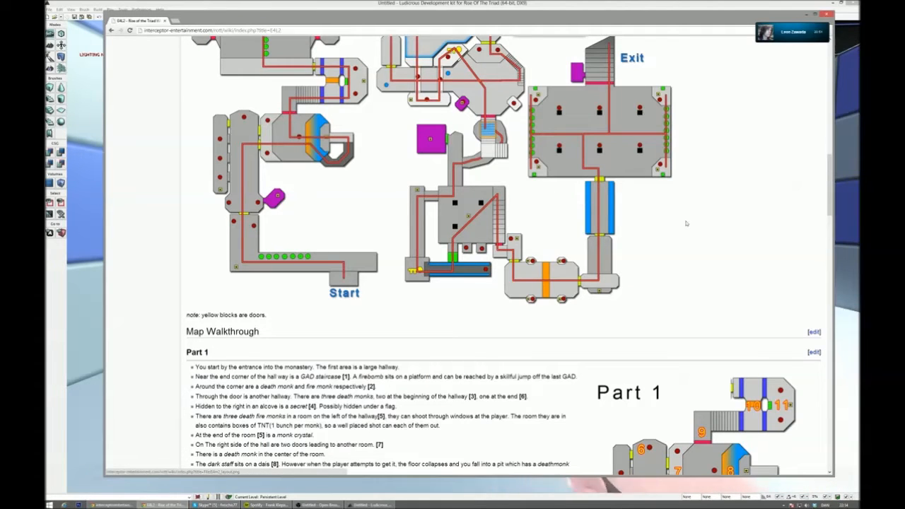
scroll(749, 261, "down", 1)
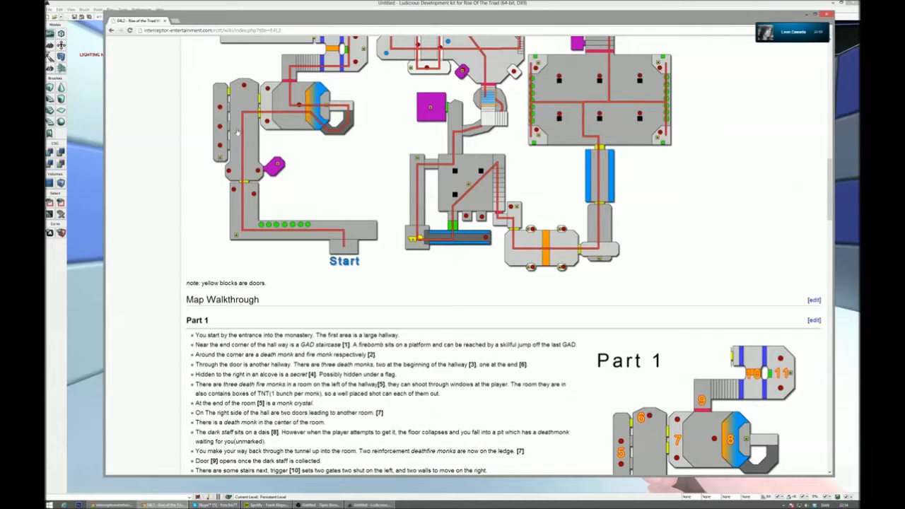
scroll(238, 132, "up", 2)
scroll(292, 189, "up", 3)
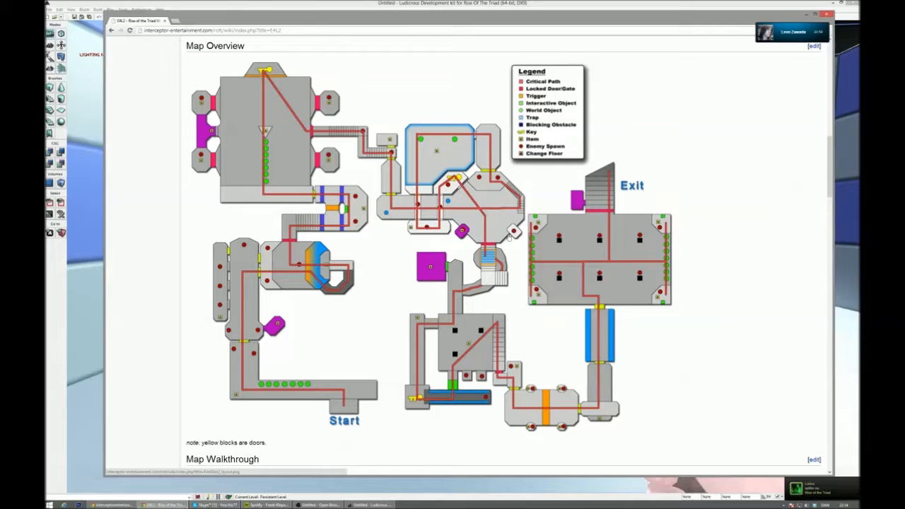
scroll(528, 326, "down", 12)
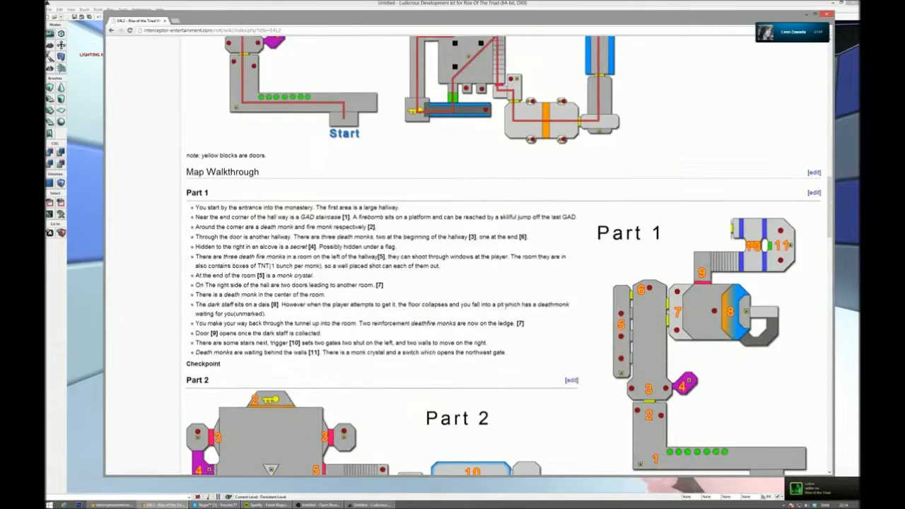
scroll(506, 310, "down", 1)
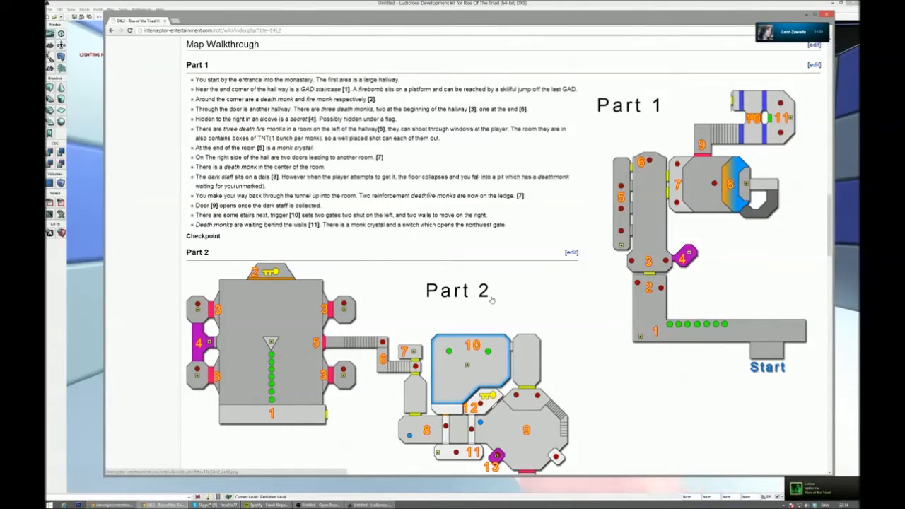
- Examine the E4L2 walkthrough notes for Part 2 and the Part 3 map with its notes through to the level exit
scroll(486, 296, "down", 11)
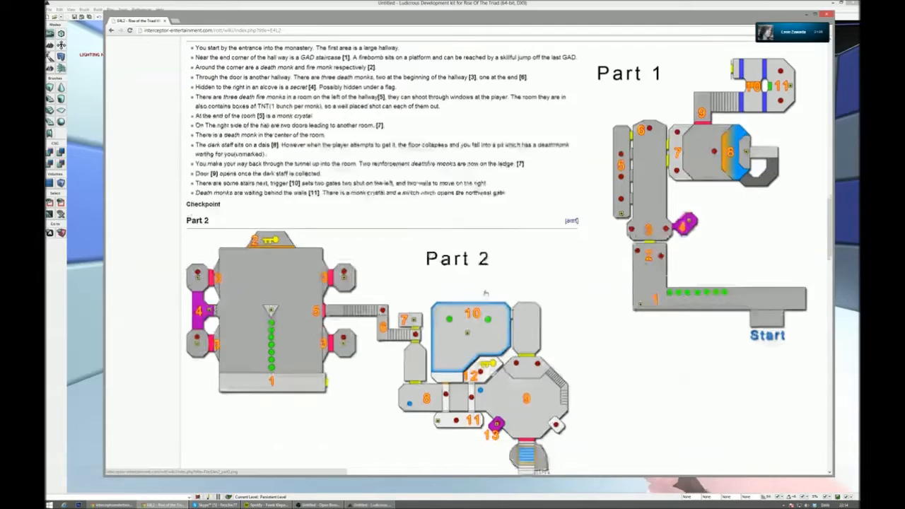
scroll(487, 293, "down", 8)
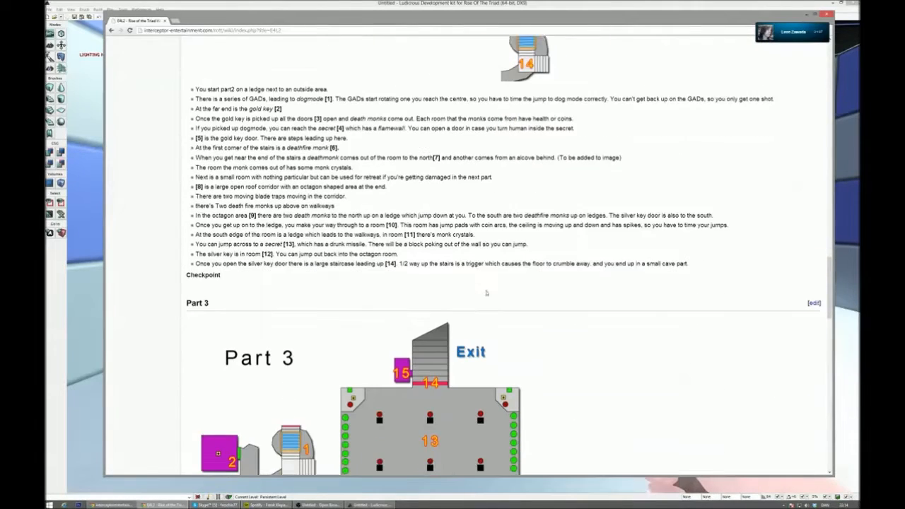
scroll(487, 295, "down", 2)
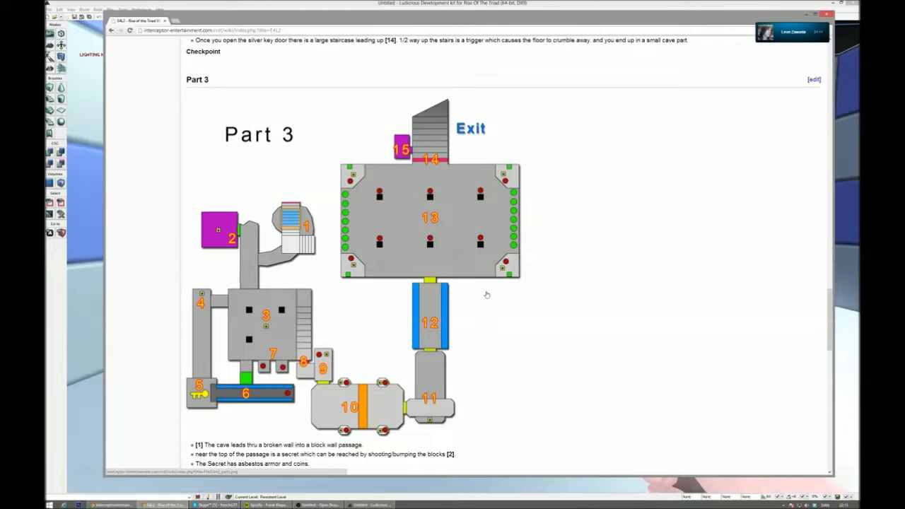
scroll(487, 295, "down", 14)
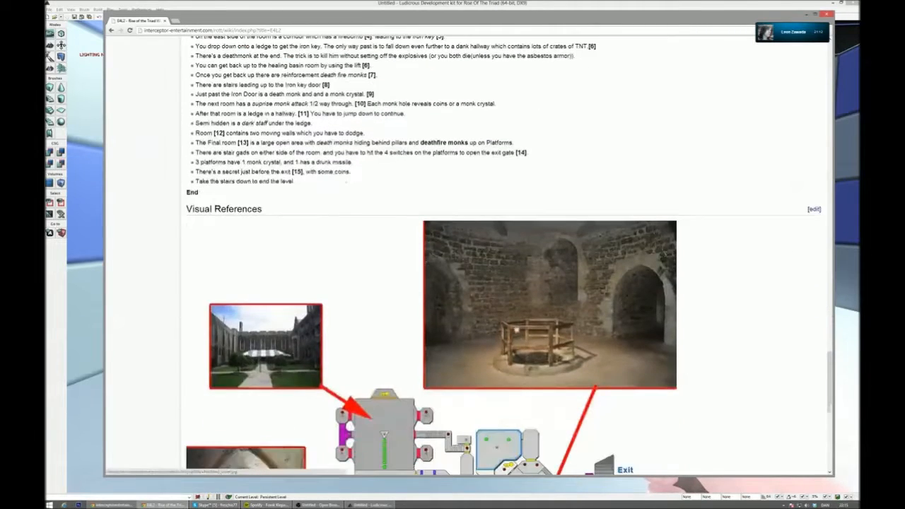
- Examine the E4L2 visual references linked to the map and the Assets Required list beneath them
scroll(509, 316, "down", 6)
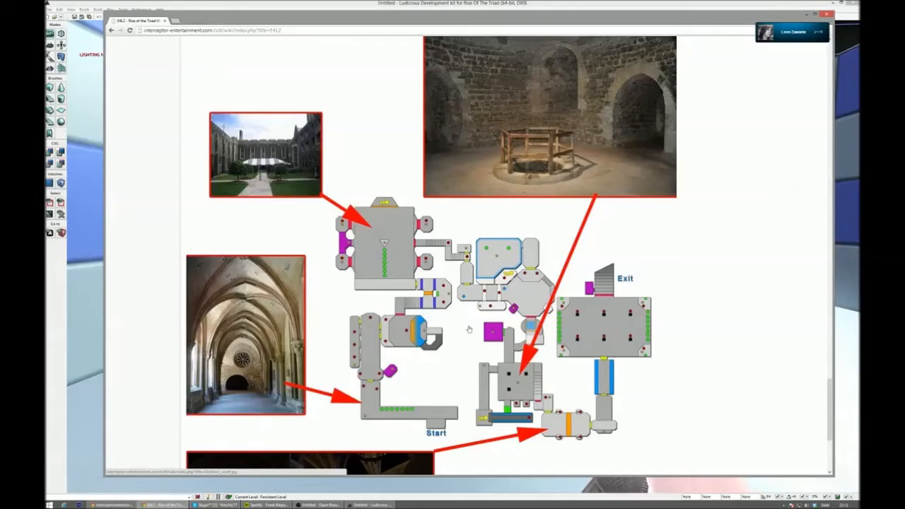
scroll(468, 326, "down", 6)
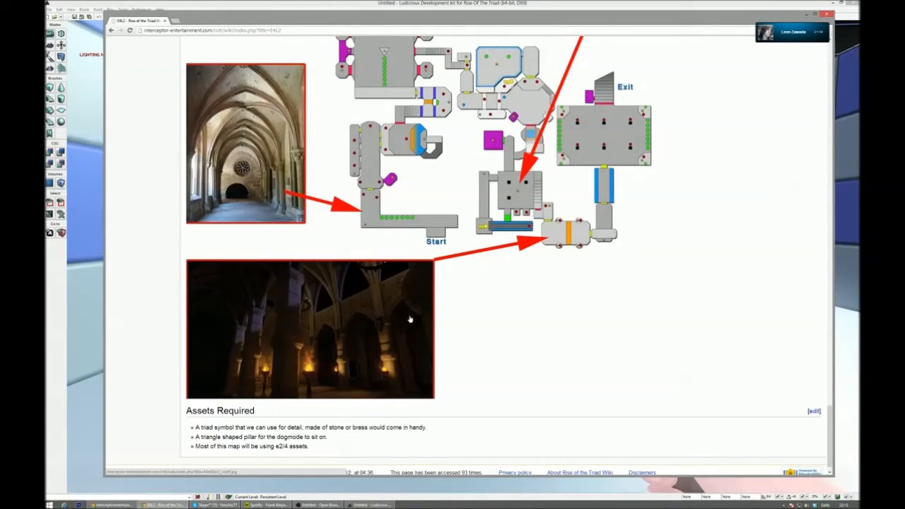
scroll(468, 310, "down", 1)
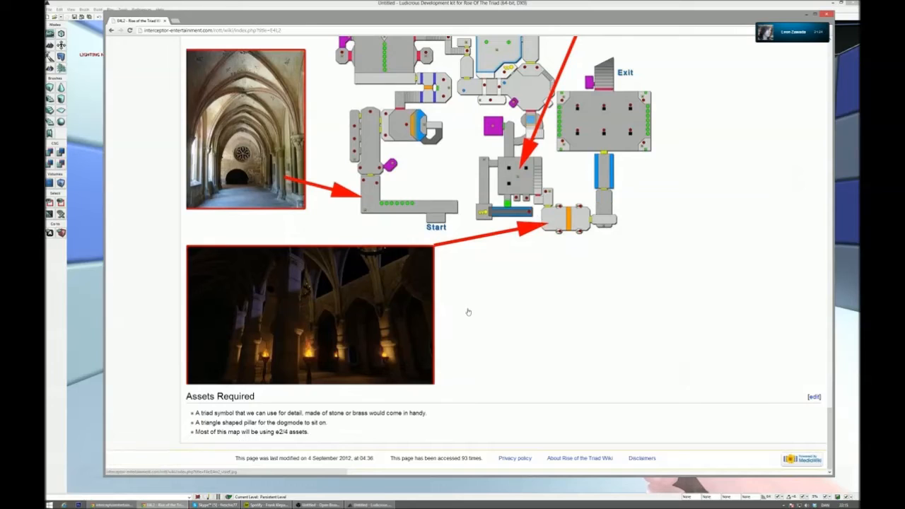
left_click_drag(308, 432, 178, 400)
- Open the file page of the E4L2 visual reference image, view it, and return to the E4L2 page
left_click(564, 359)
scroll(461, 323, "down", 2)
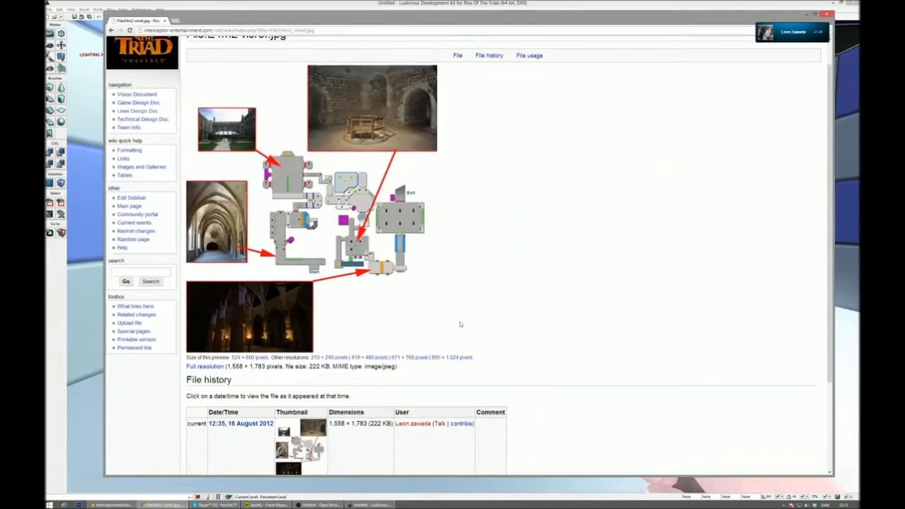
scroll(311, 121, "up", 2)
left_click(111, 30)
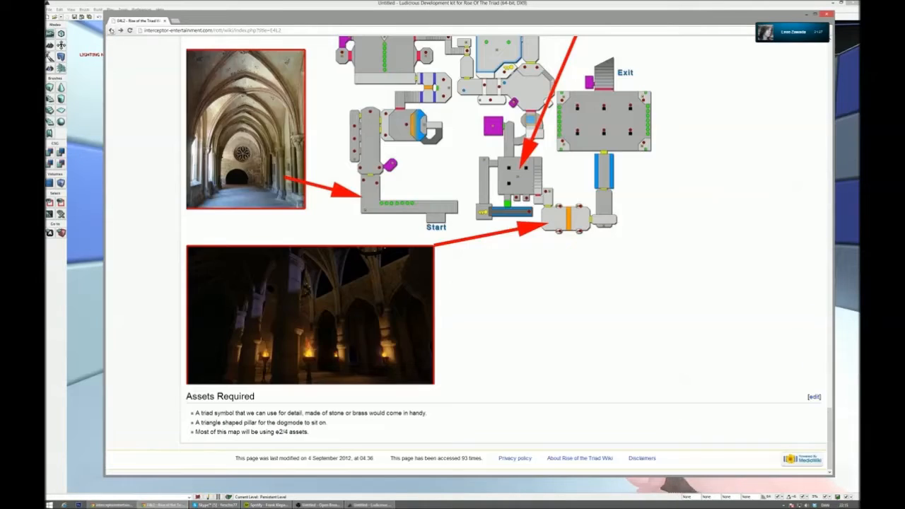
- Go back from the E4L2 page to the Level Design Document and open the Episode 1 page "E1L1 - In the Thick of It"
scroll(838, 380, "up", 5)
left_click_drag(831, 373, 814, 118)
scroll(771, 121, "up", 5)
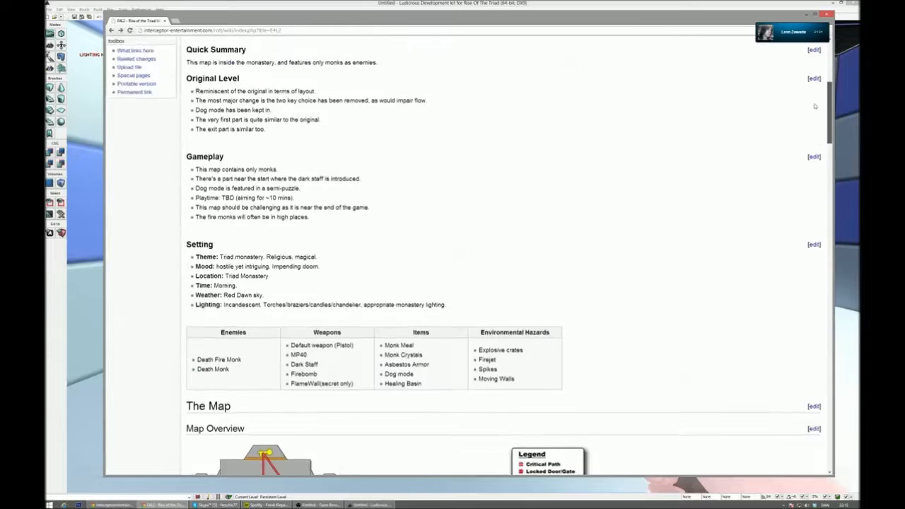
scroll(626, 222, "up", 1)
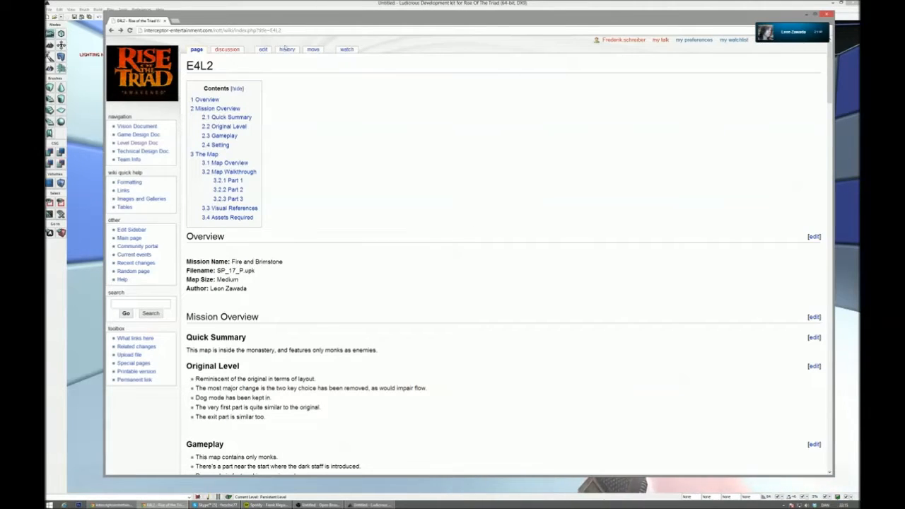
key("alt+Left")
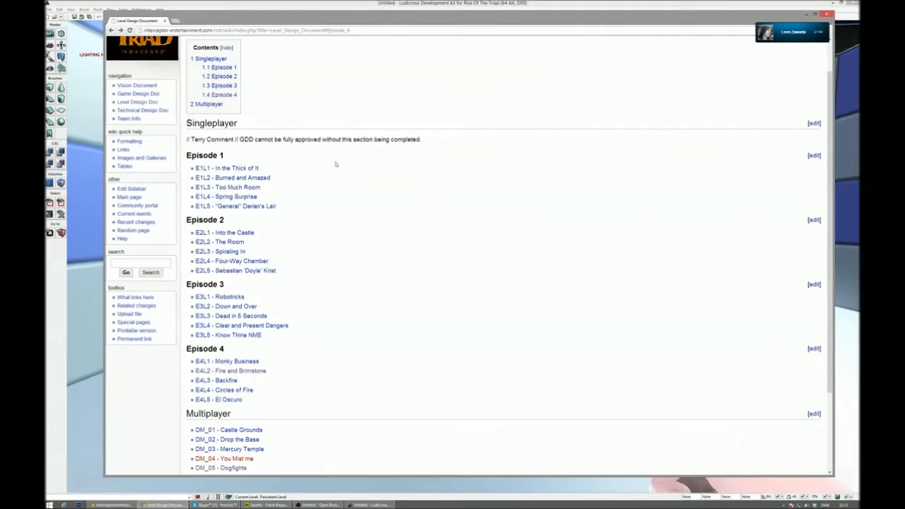
scroll(344, 174, "down", 1)
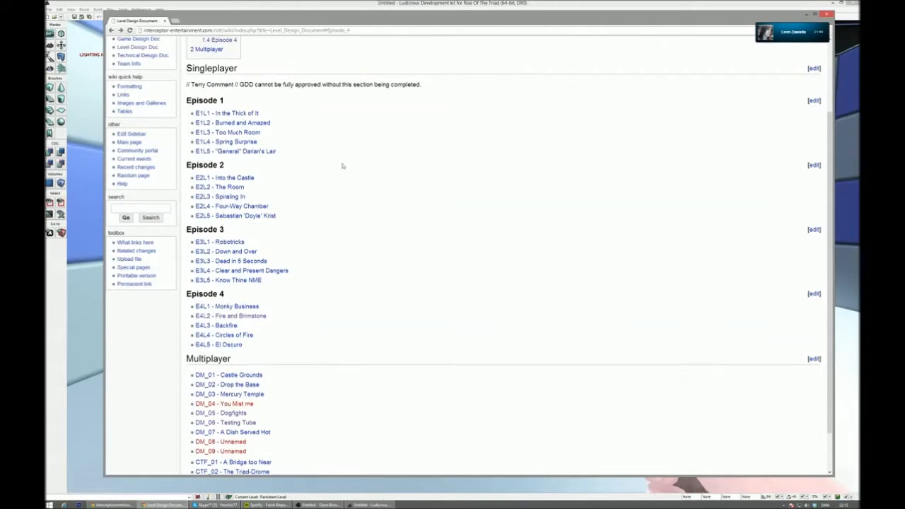
left_click(251, 114)
- View the E1L1 map overview and its legend, briefly bringing up Skype and hiding it again
scroll(364, 205, "down", 2)
scroll(369, 208, "down", 8)
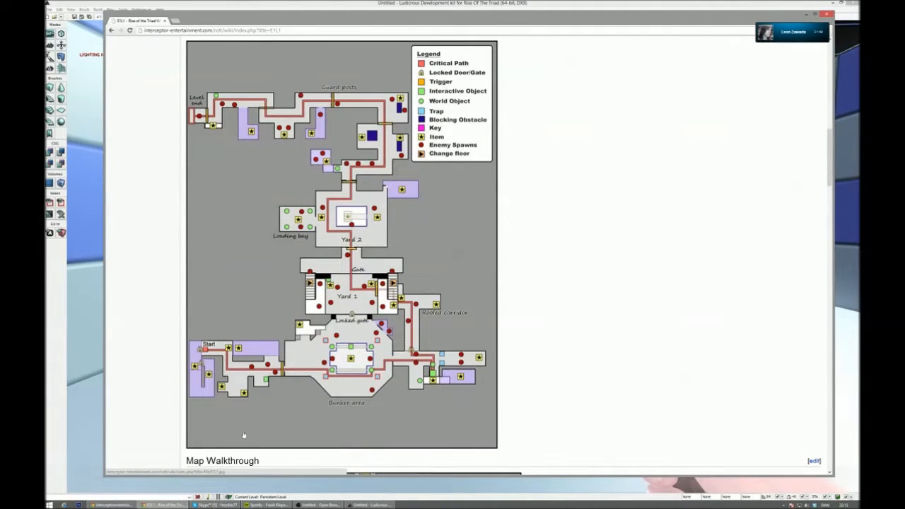
left_click(228, 505)
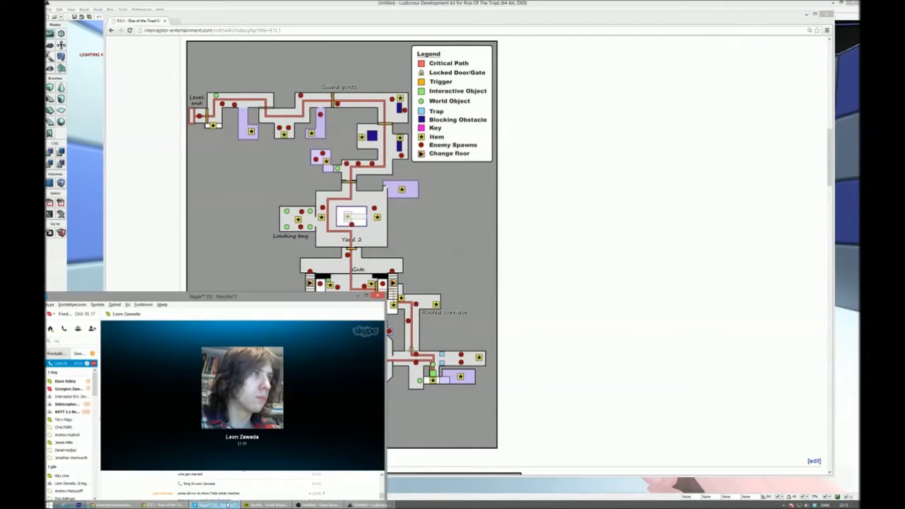
left_click(228, 505)
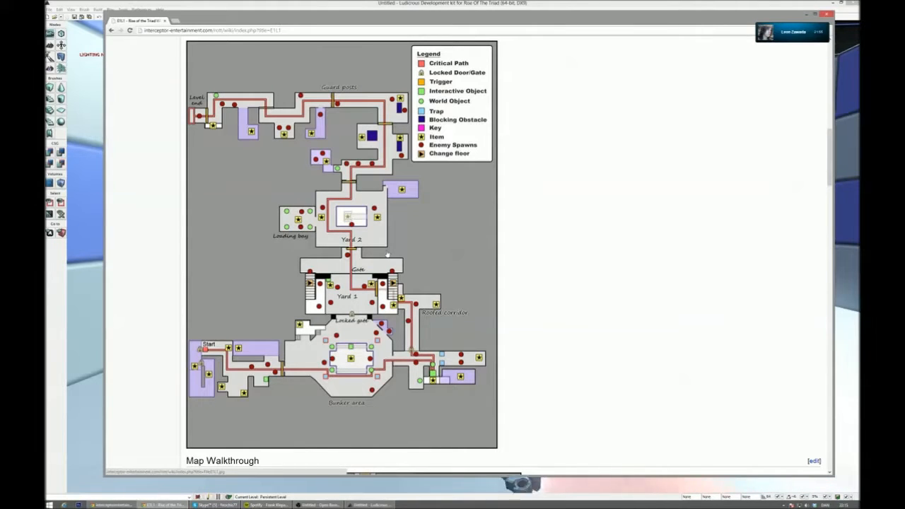
- Examine the E1L1 map walkthrough, its secrets, and the Visuals/Eyecatchers reference images down to the end of the page
scroll(382, 249, "down", 1)
scroll(382, 251, "down", 20)
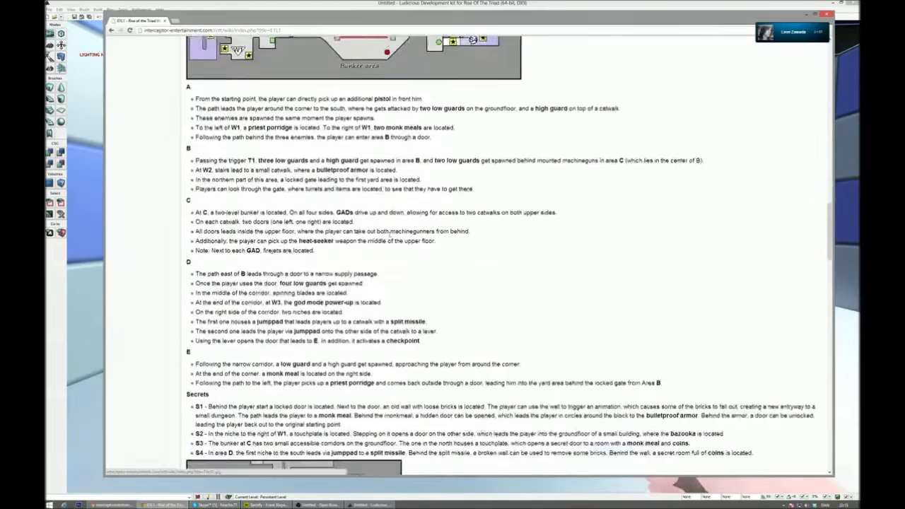
scroll(336, 184, "down", 11)
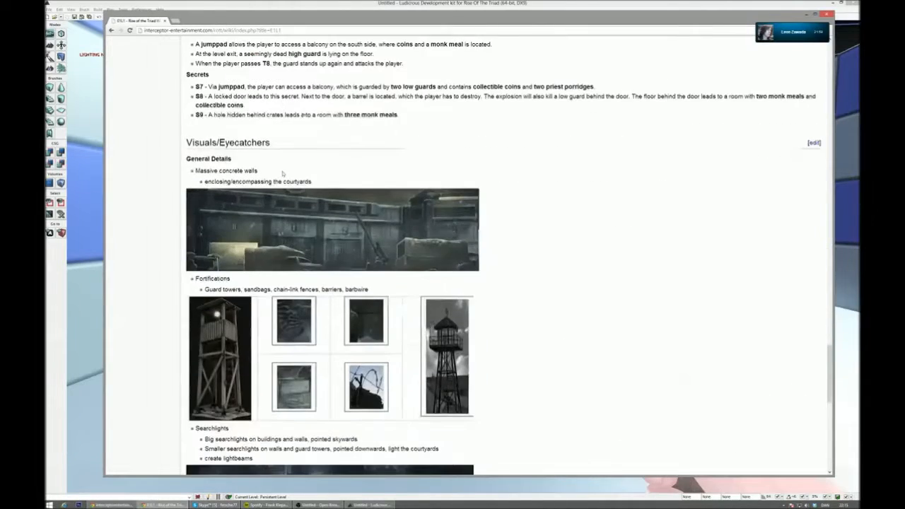
scroll(336, 184, "up", 1)
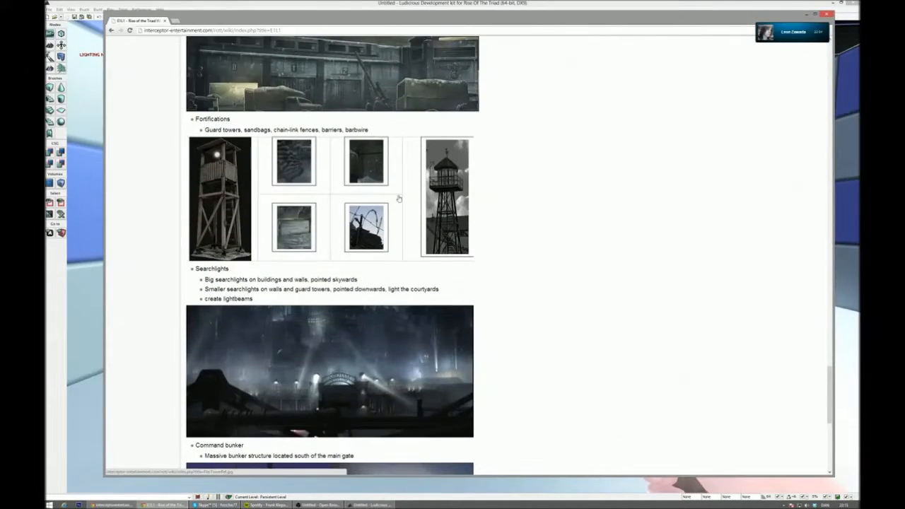
scroll(399, 199, "down", 11)
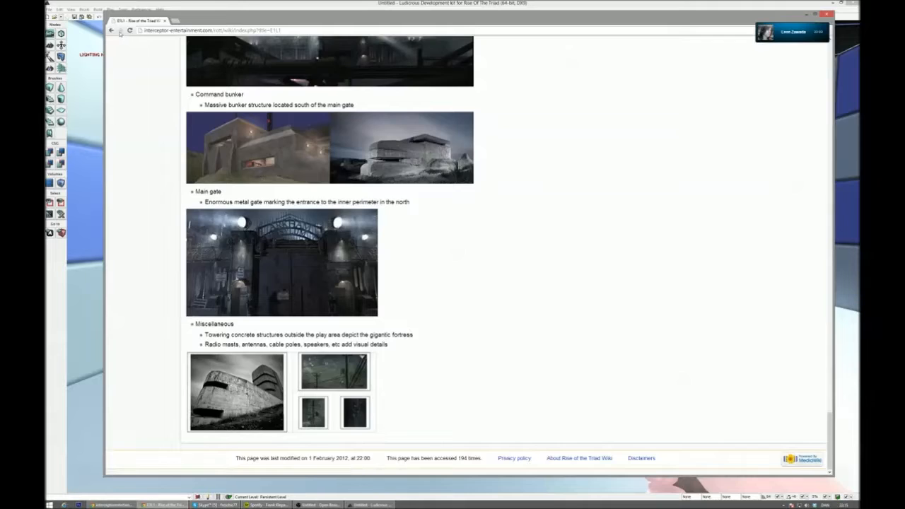
- Return to the level list and open the Episode 2 page "E2L2 - The Room"
left_click(111, 31)
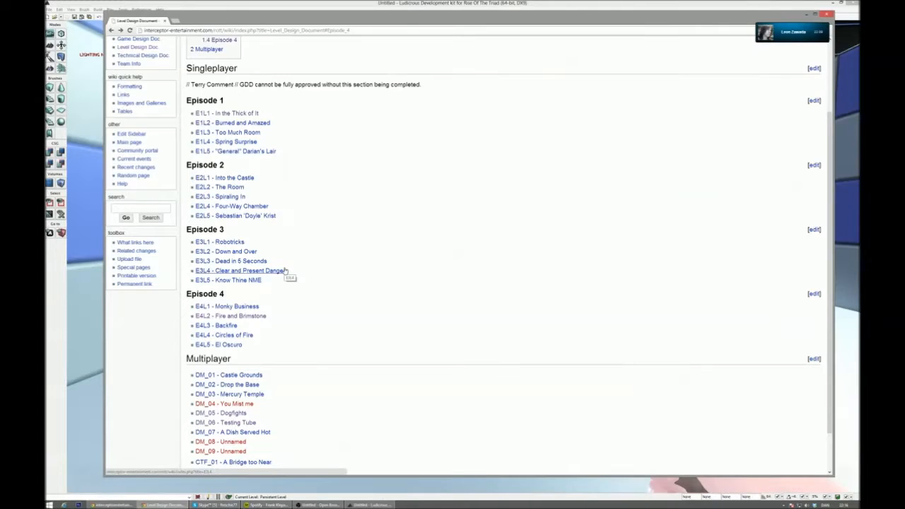
left_click(241, 196)
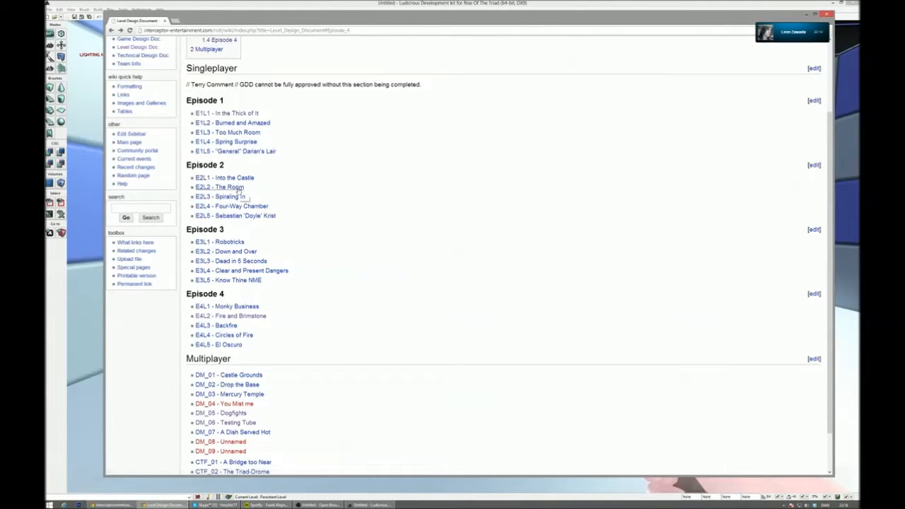
left_click(233, 187)
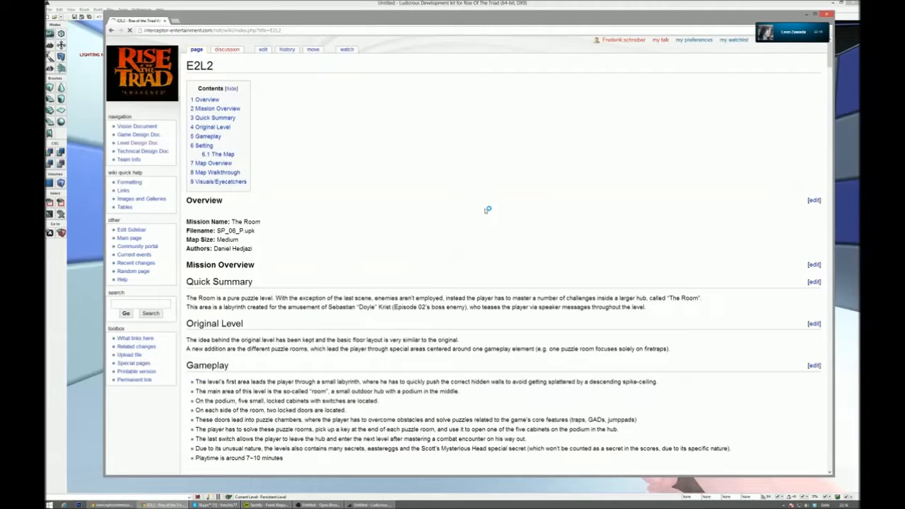
- Examine the E2L2 map overview and the 3D drawing of the Bladerooms
scroll(487, 210, "down", 15)
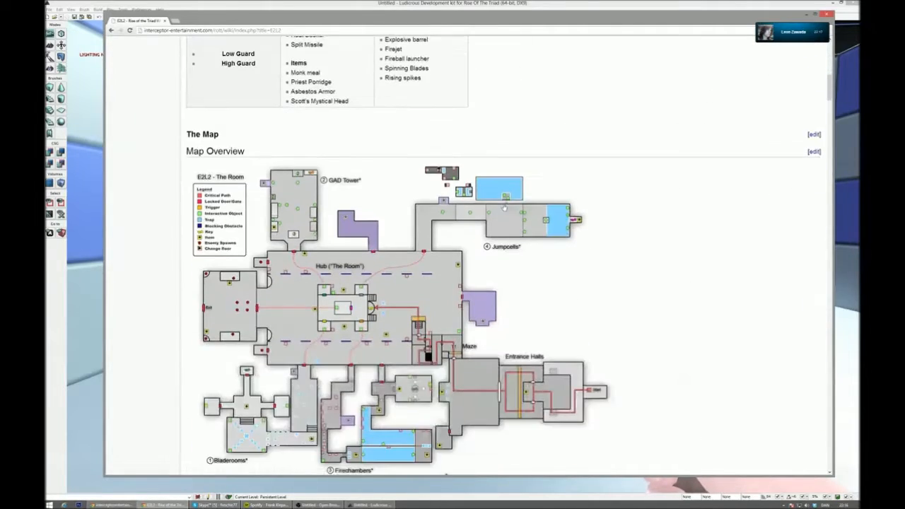
scroll(477, 223, "down", 5)
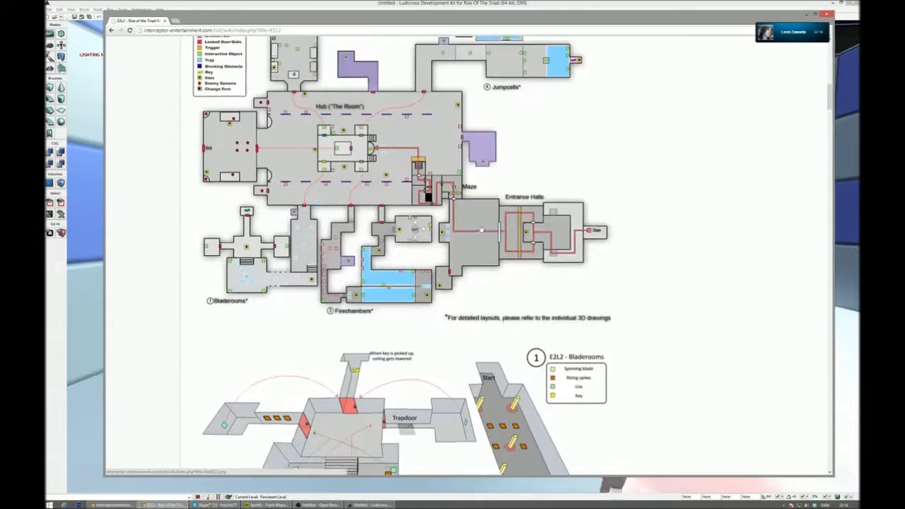
scroll(677, 231, "down", 1)
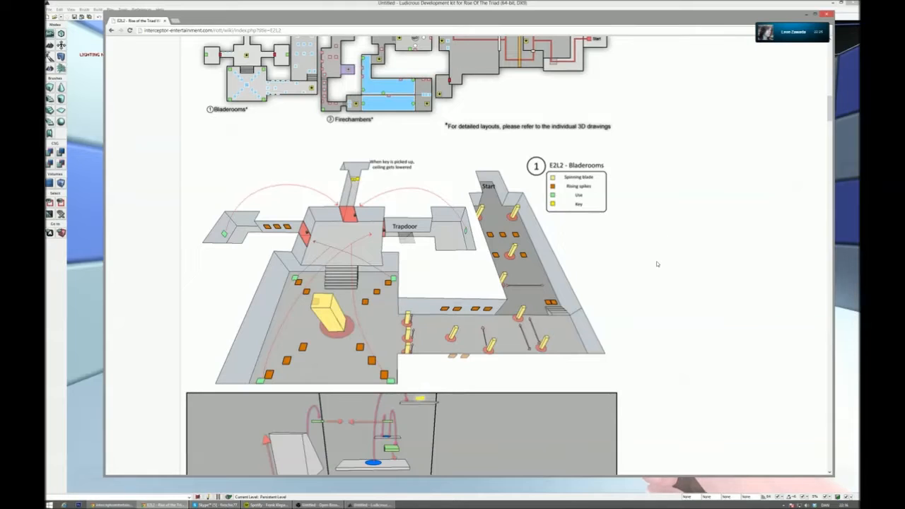
scroll(656, 261, "down", 1)
scroll(609, 213, "down", 2)
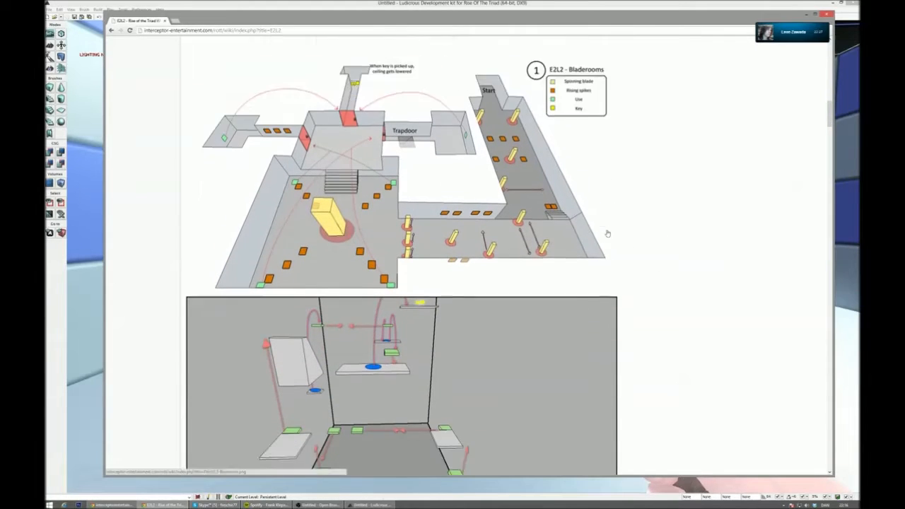
- Examine the E2L2 3D layout drawings of the GAD Tower, Firechamber and Jumpcells
scroll(481, 258, "down", 10)
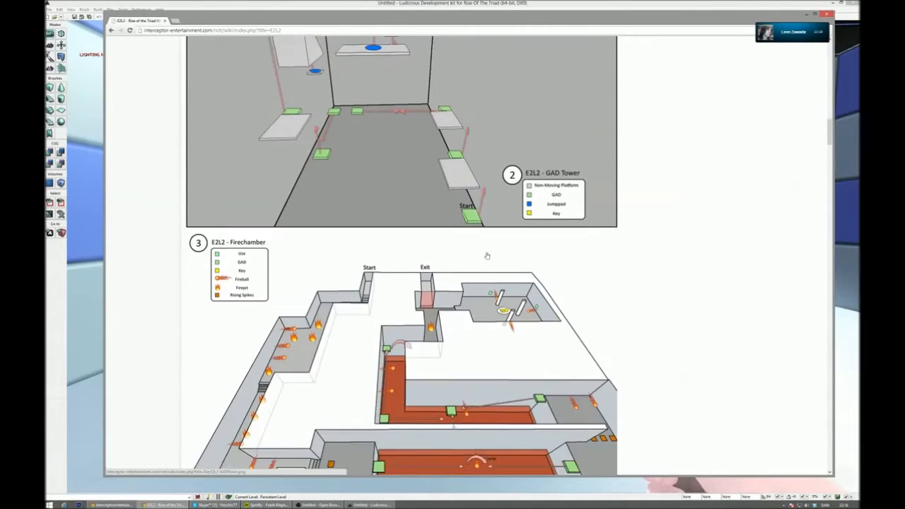
scroll(488, 254, "down", 2)
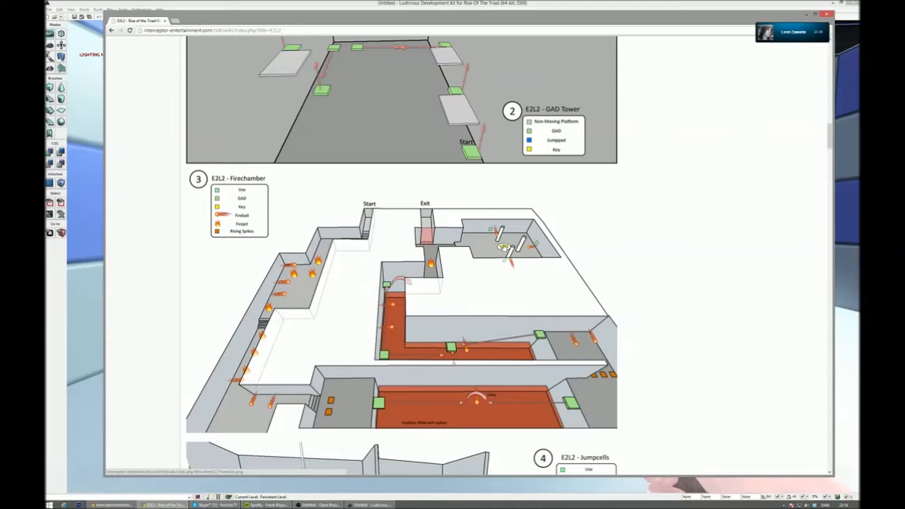
scroll(362, 220, "down", 2)
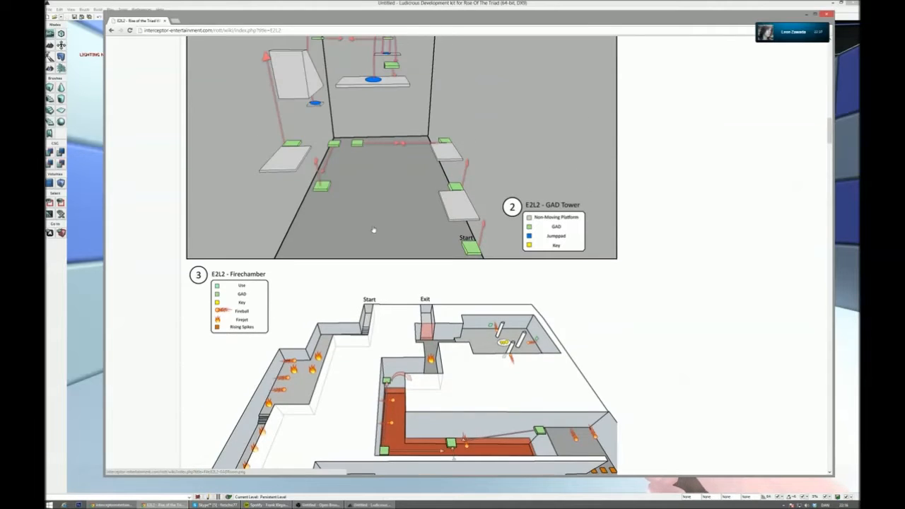
scroll(374, 230, "down", 5)
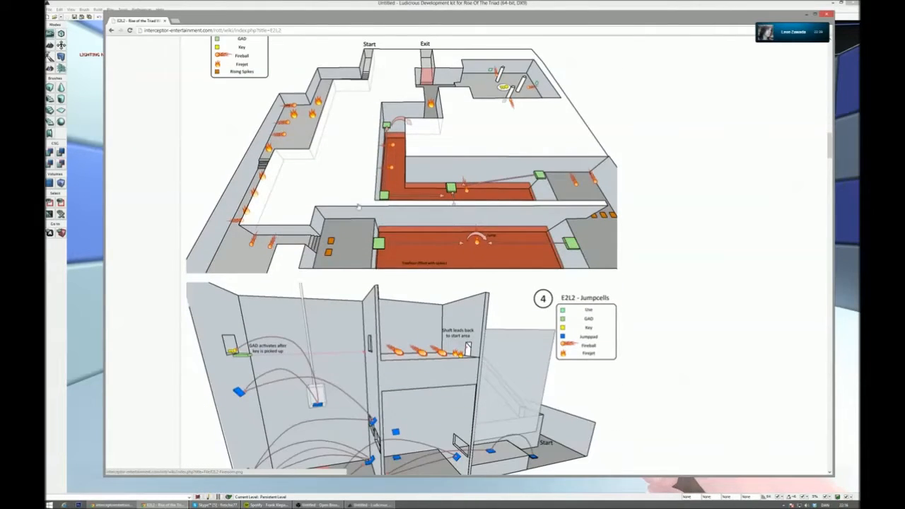
- Examine the E2L2 map walkthrough from the Entrance Halls and Maze through the hub and Bladerooms sections, including their secrets
scroll(461, 207, "down", 11)
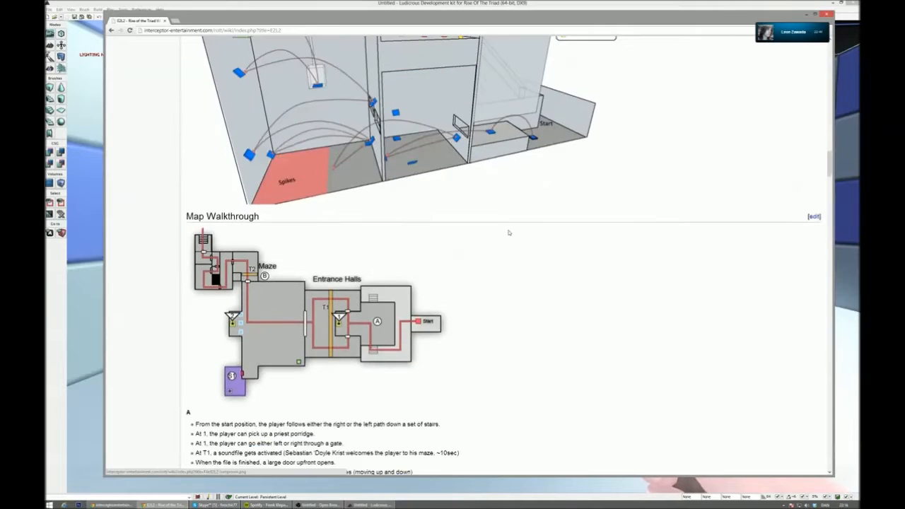
scroll(509, 235, "down", 10)
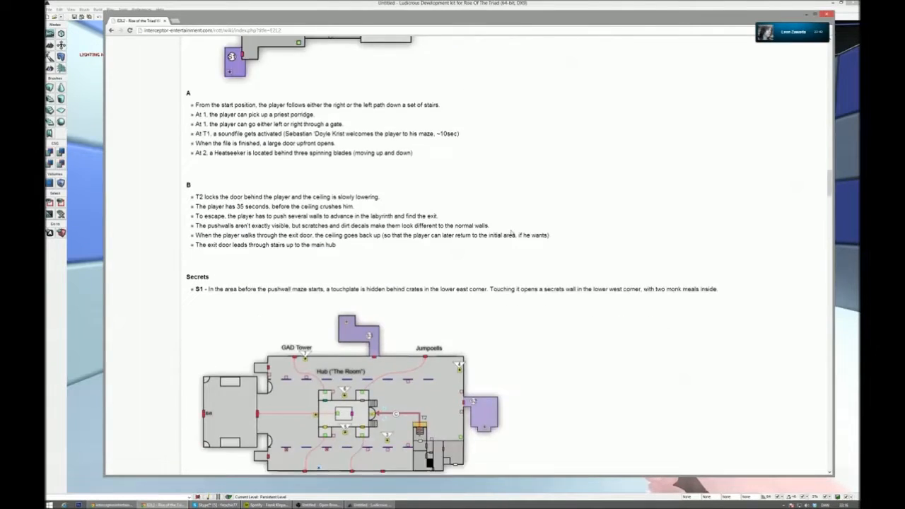
scroll(509, 231, "down", 10)
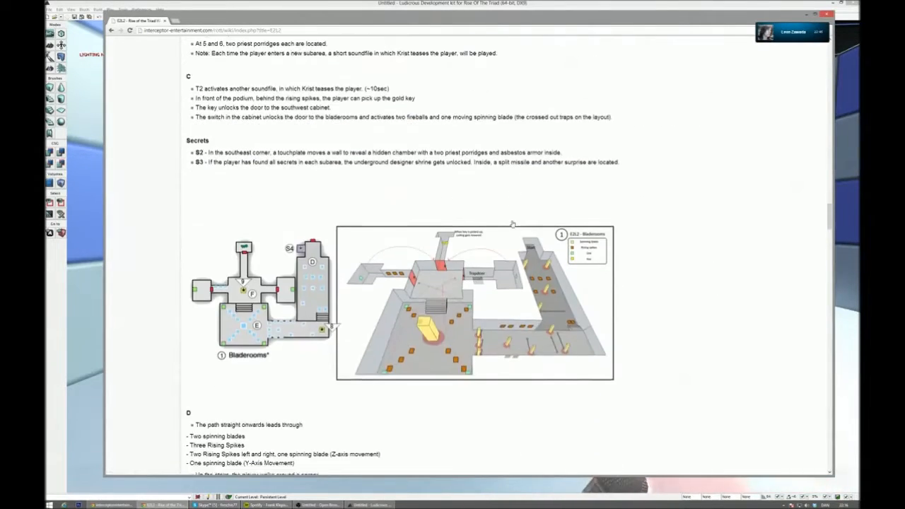
scroll(511, 232, "down", 14)
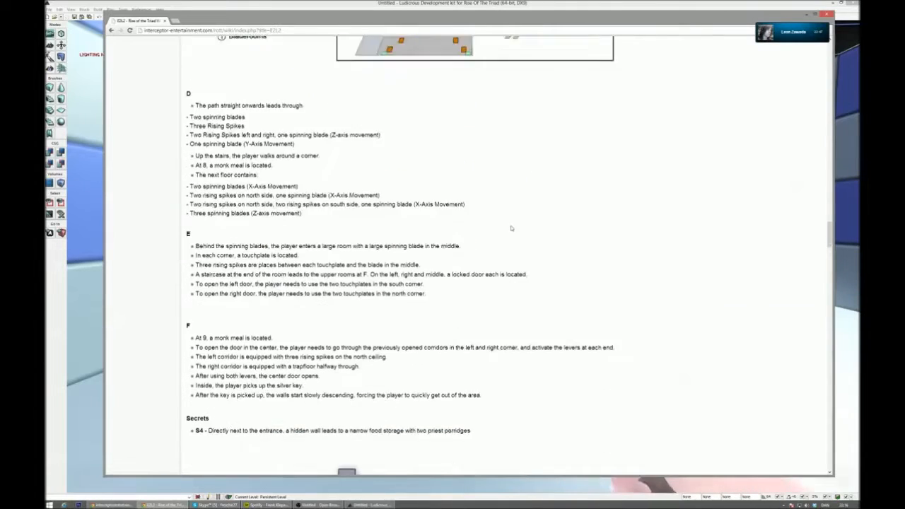
- Examine the rest of the E2L2 walkthrough, covering the GAD Tower, Firechambers, Firepuzzle and their secrets
scroll(510, 230, "down", 10)
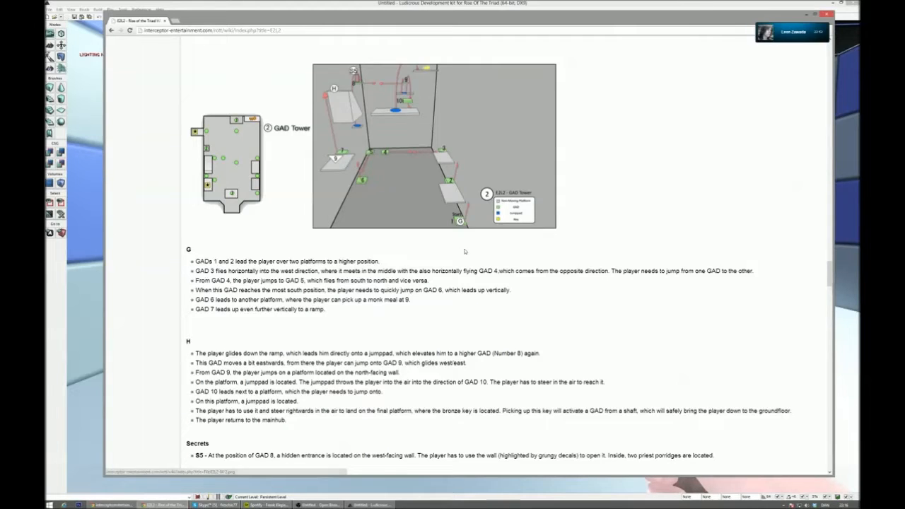
scroll(464, 251, "down", 10)
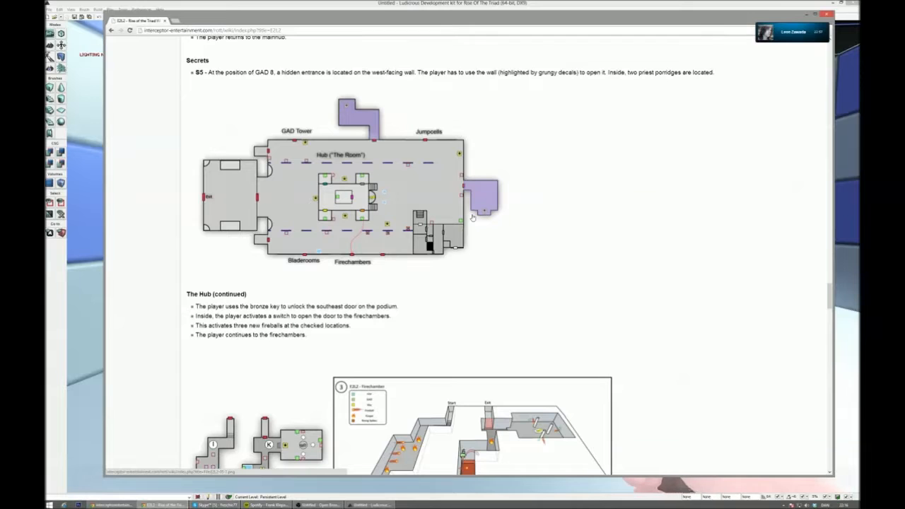
scroll(472, 217, "down", 10)
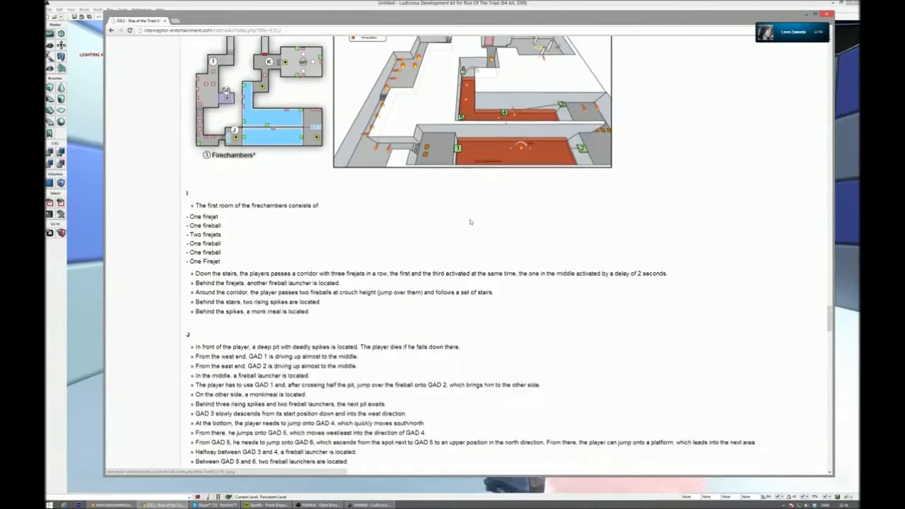
scroll(470, 222, "down", 8)
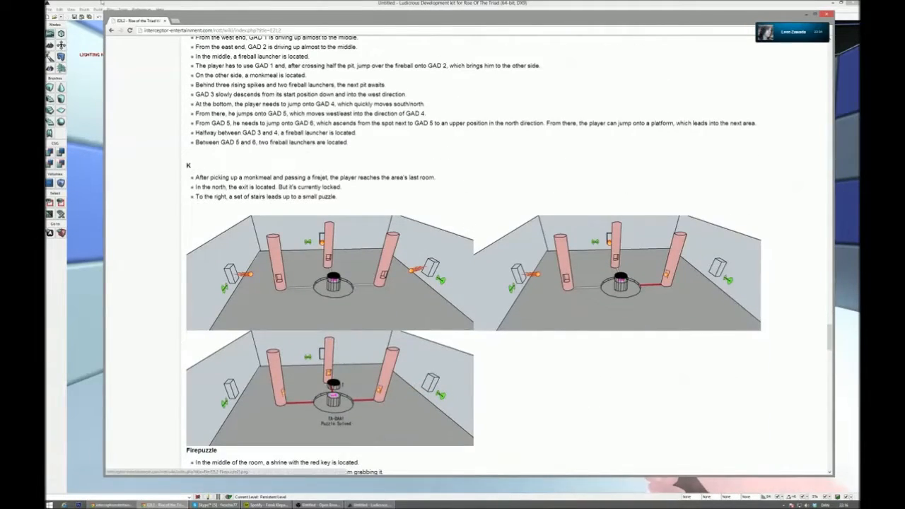
scroll(357, 231, "down", 7)
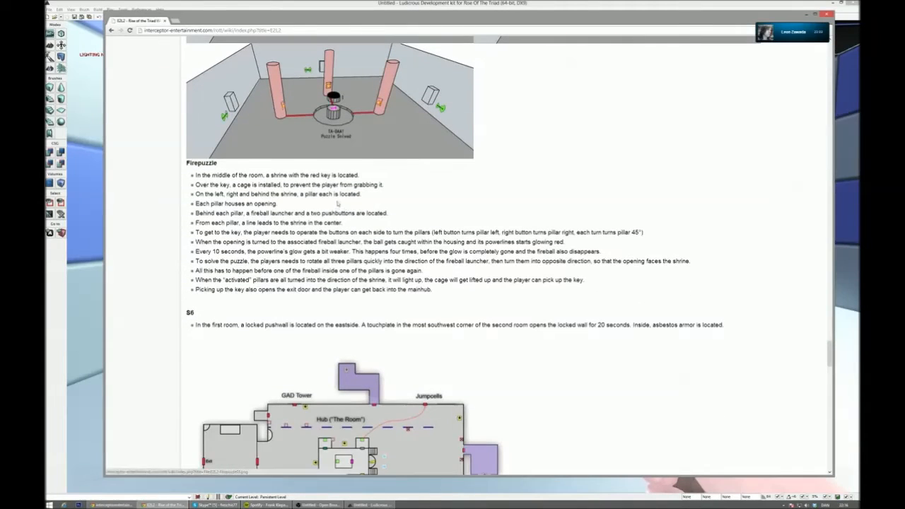
scroll(338, 198, "down", 1)
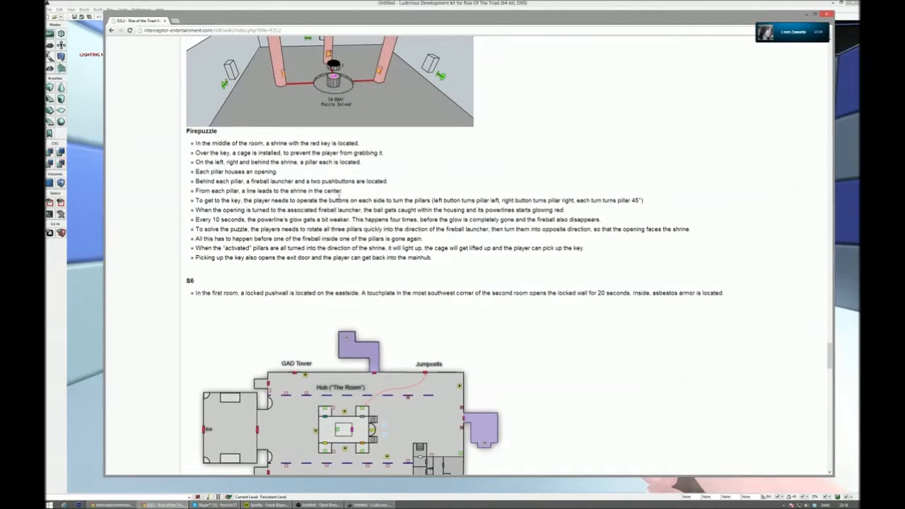
scroll(340, 197, "down", 1)
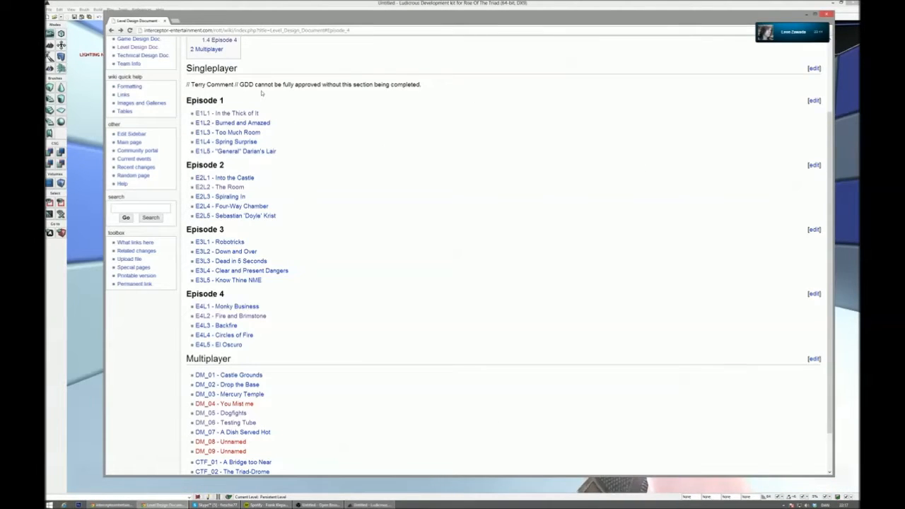
- Open the Episode 2 page "E2L3 - Spiraling In" from the level list and bring up its map overview
scroll(311, 121, "up", 2)
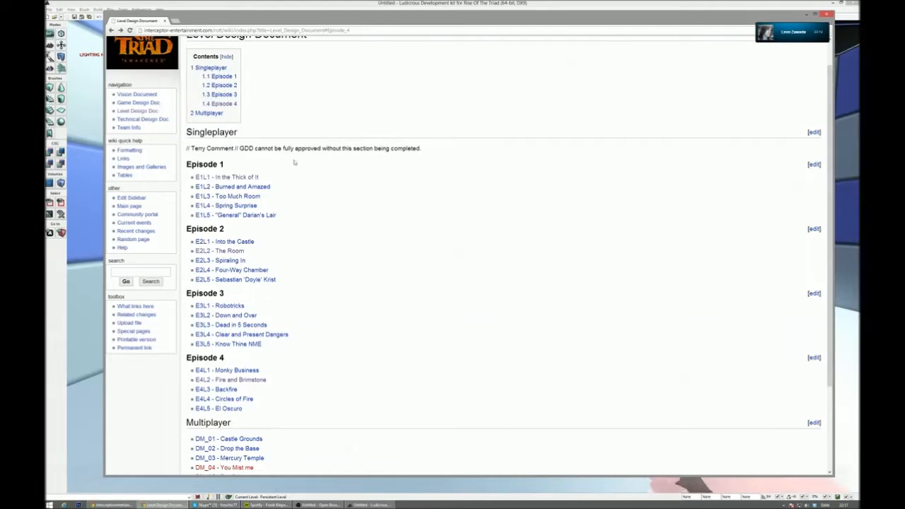
left_click(236, 260)
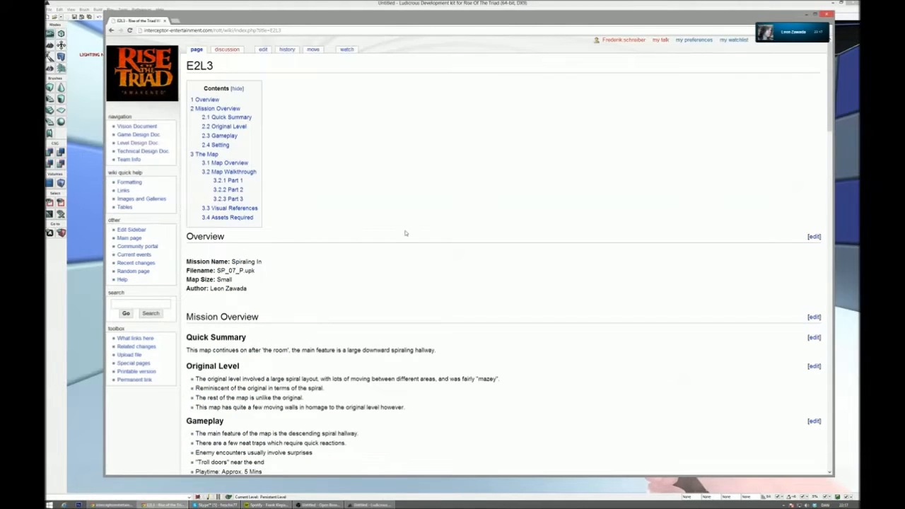
scroll(405, 234, "down", 8)
scroll(354, 164, "down", 3)
scroll(373, 150, "up", 2)
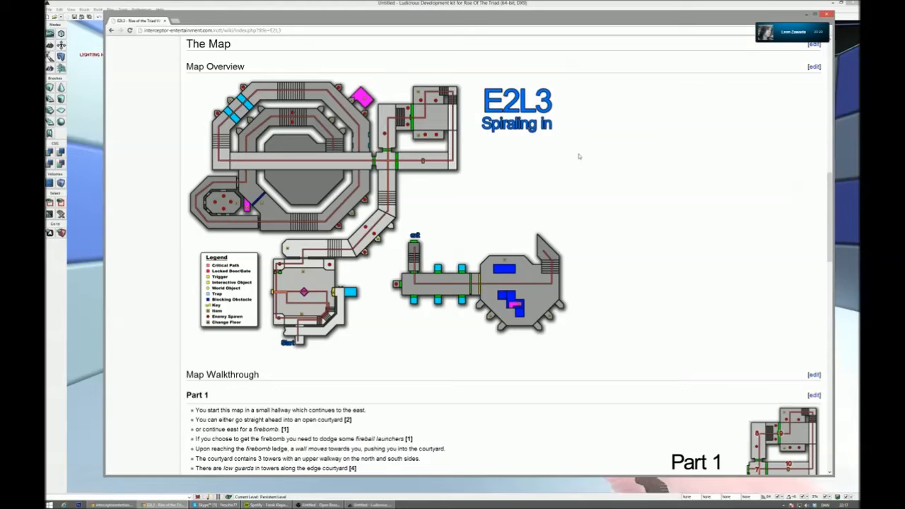
- Examine the E2L3 map legend, walkthrough Parts 1 to 3 and the courtyard and spiral tunnel visual references
scroll(579, 157, "down", 1)
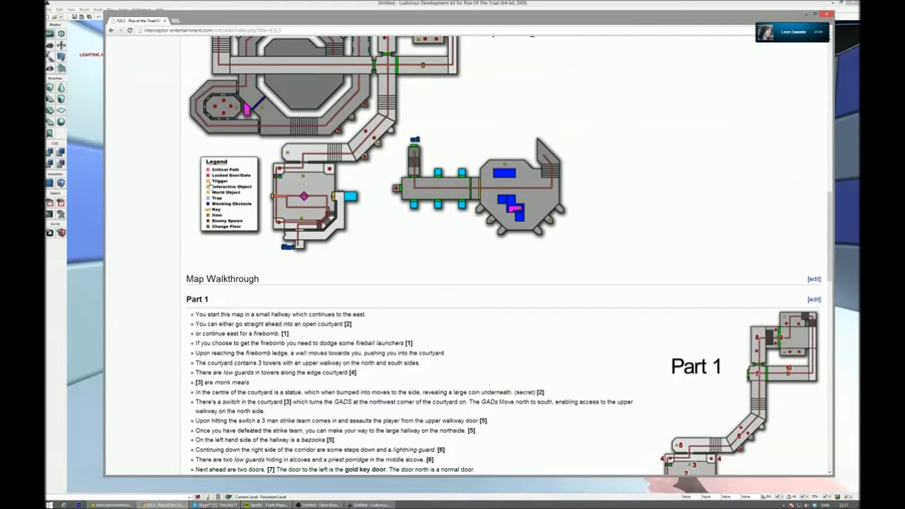
scroll(211, 336, "down", 2)
scroll(241, 338, "down", 10)
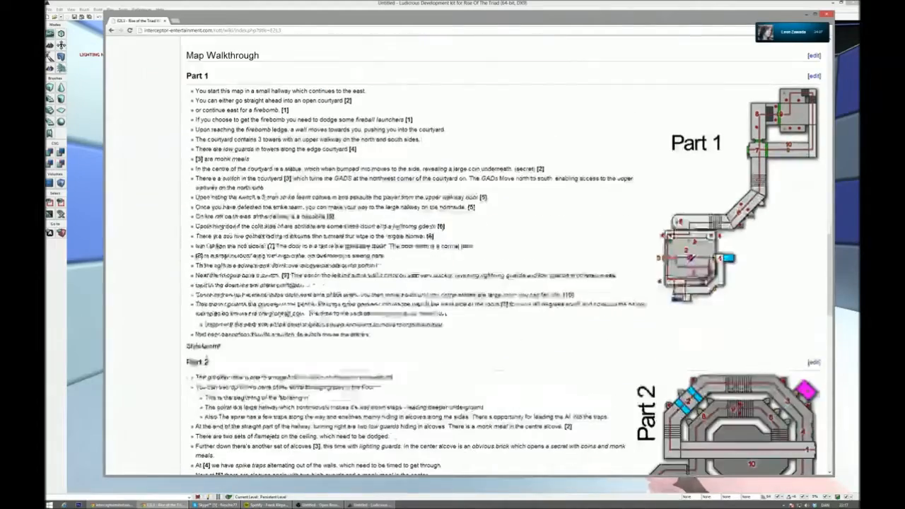
scroll(329, 285, "down", 10)
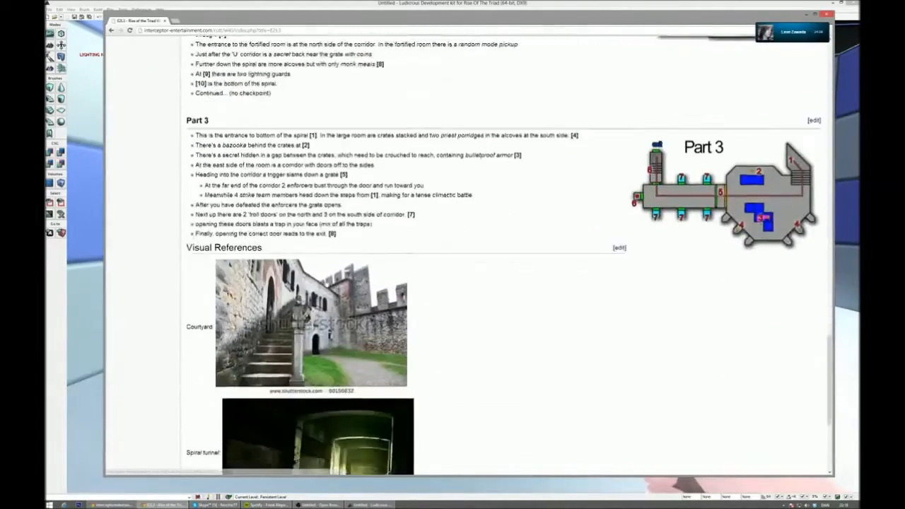
scroll(441, 294, "up", 20)
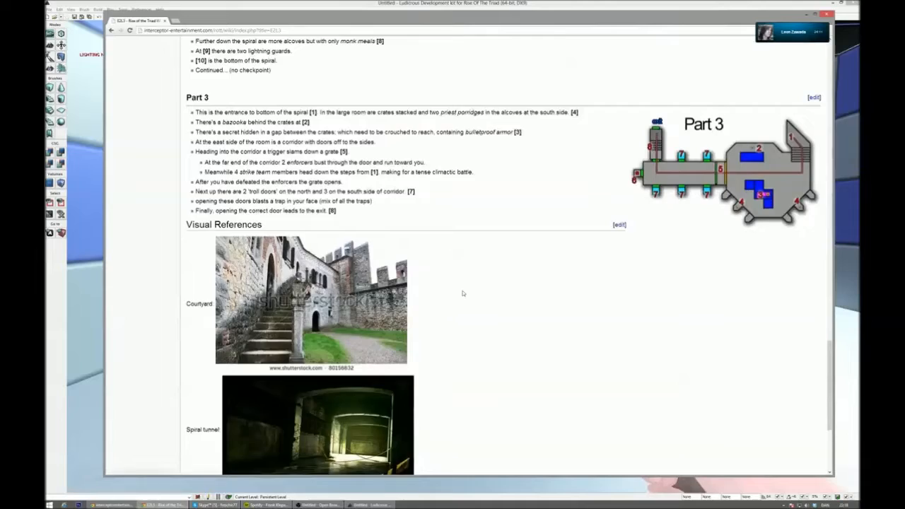
scroll(643, 77, "up", 15)
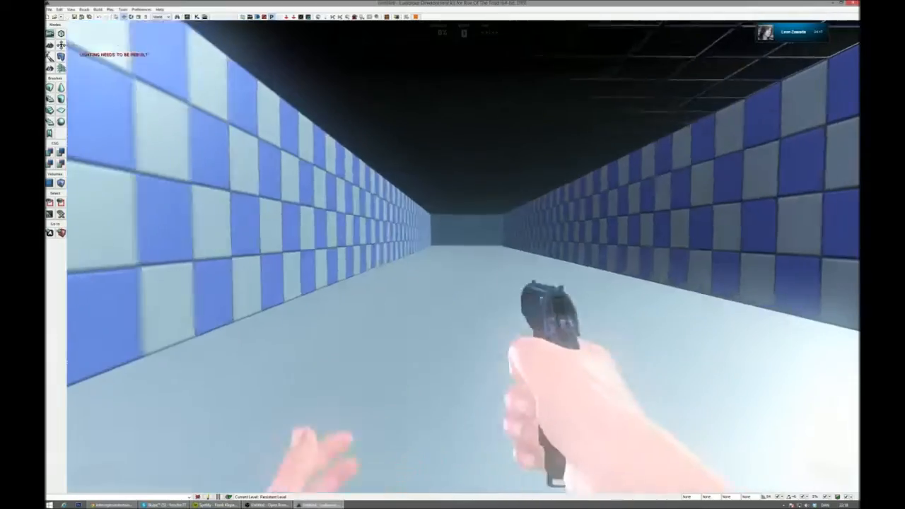
- Walk through and around the checkered corridor in the play-test running in the Ludicrous Development Kit
key("w")
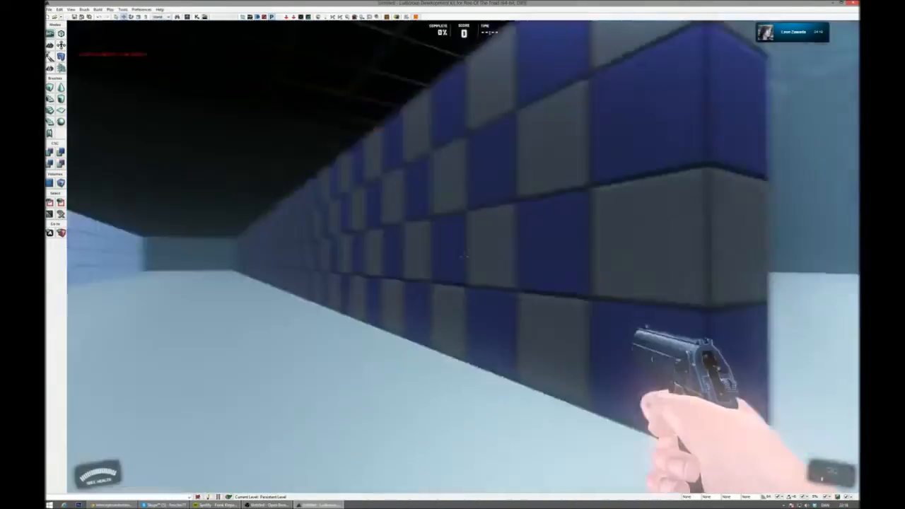
key("w")
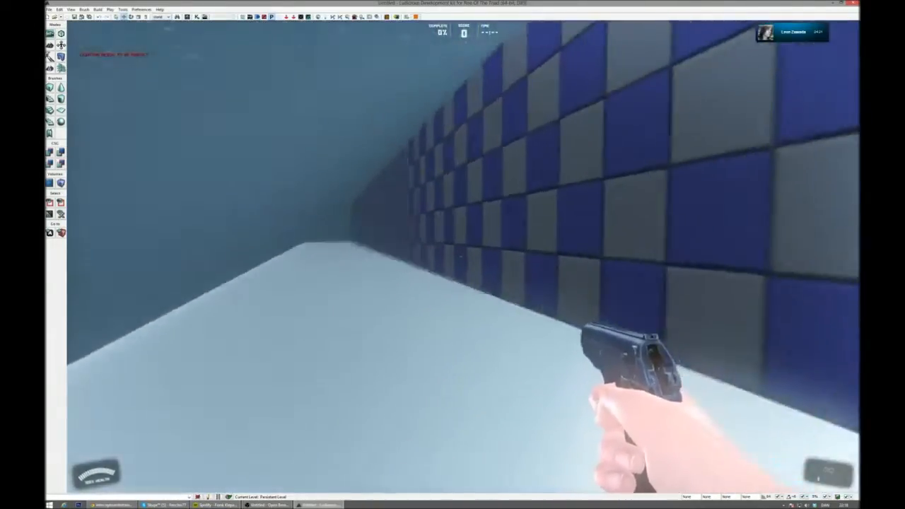
key("w")
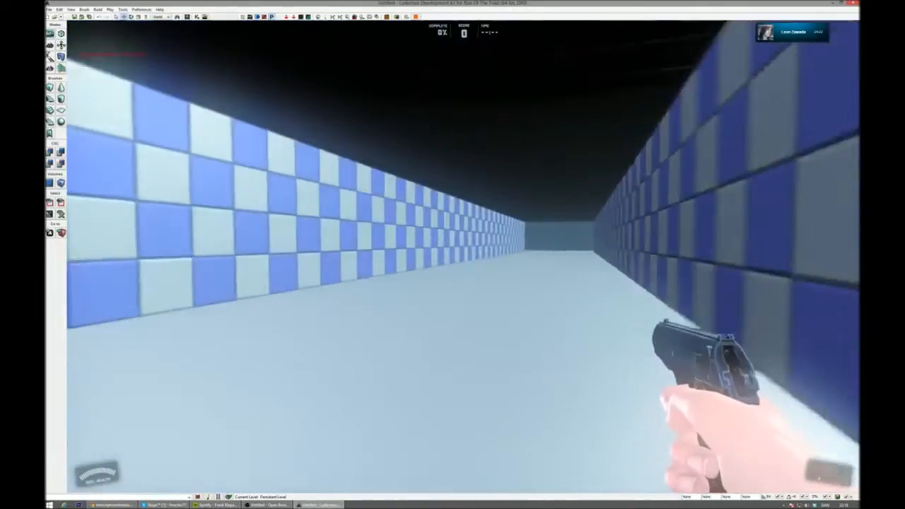
key("a")
key("d")
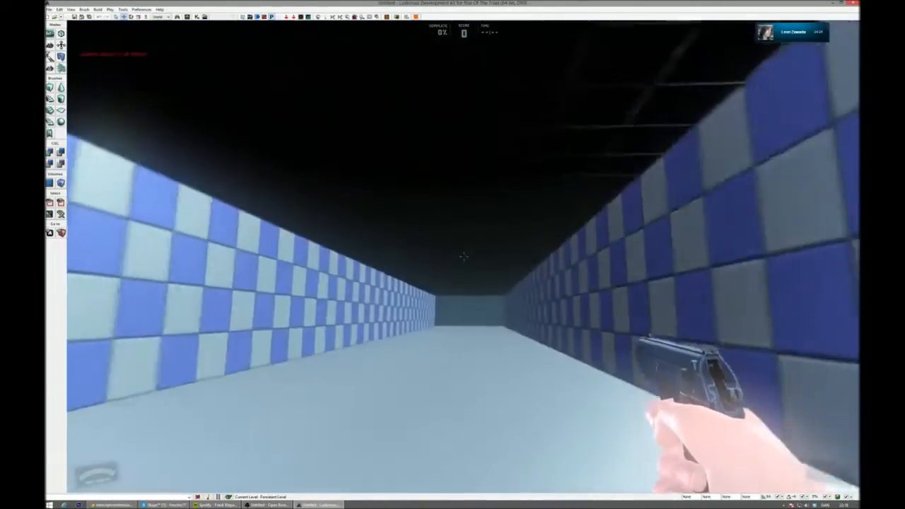
- End the play-test and move the PlayerStart from beside the checkered corridor into the corridor
key("Escape")
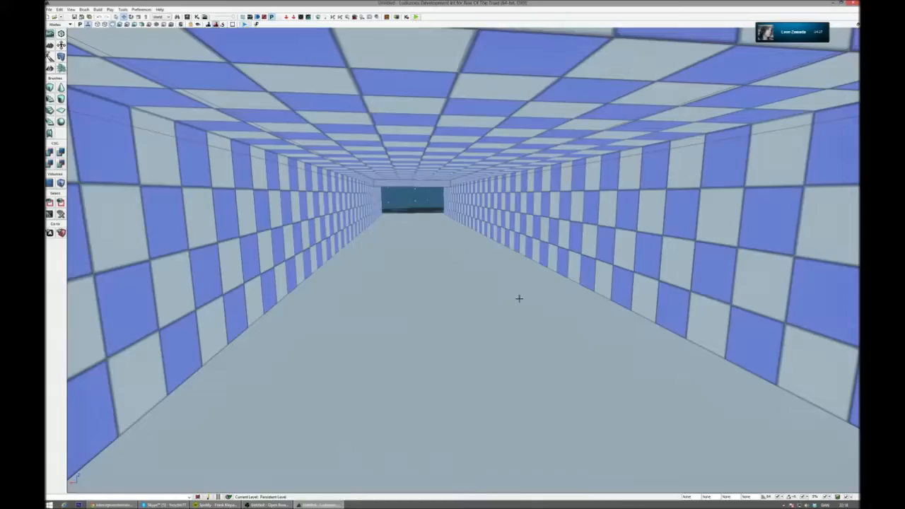
key("s")
right_click_drag(519, 300, 510, 370)
key("a")
key("w")
left_click(702, 210)
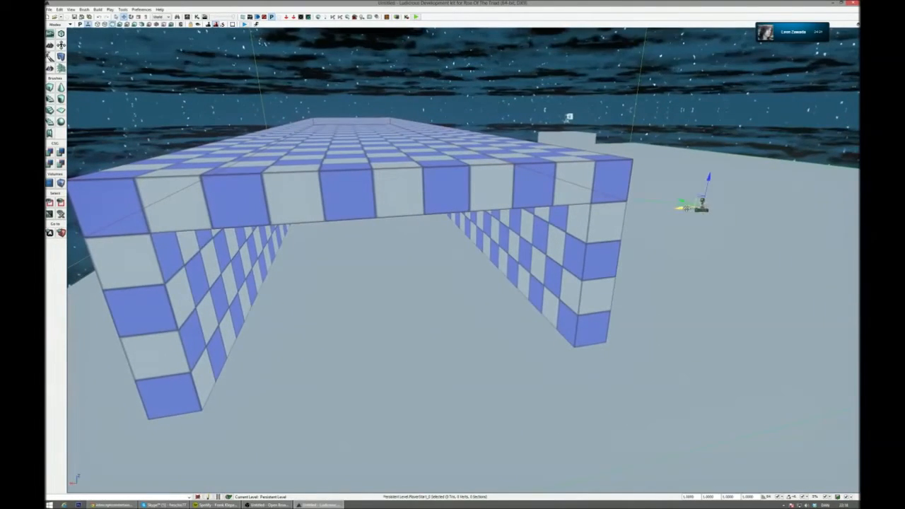
key("w")
right_click_drag(348, 295, 341, 295)
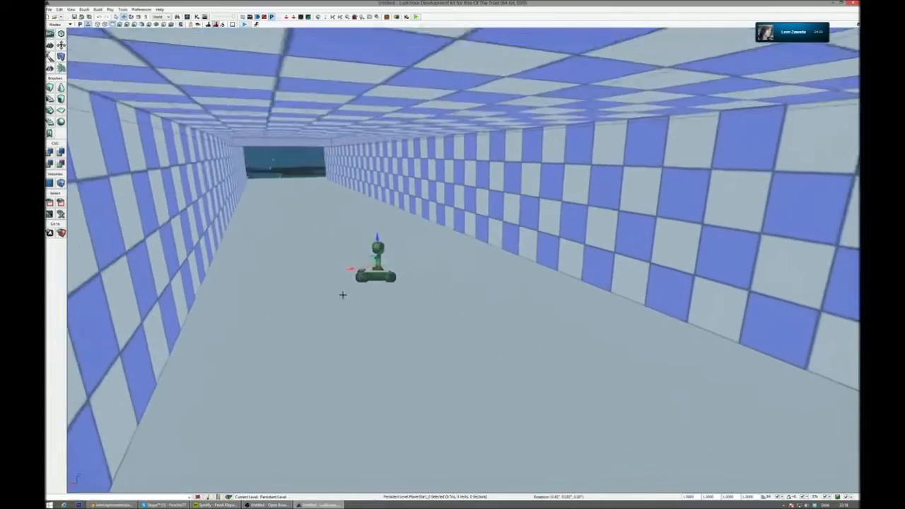
left_click_drag(372, 261, 503, 339)
key("s")
right_click_drag(503, 340, 529, 306)
- Select the dominant directional light above the small block and show the scene lit, in game view
key("w")
key("a")
key("s")
key("d")
left_click(541, 275)
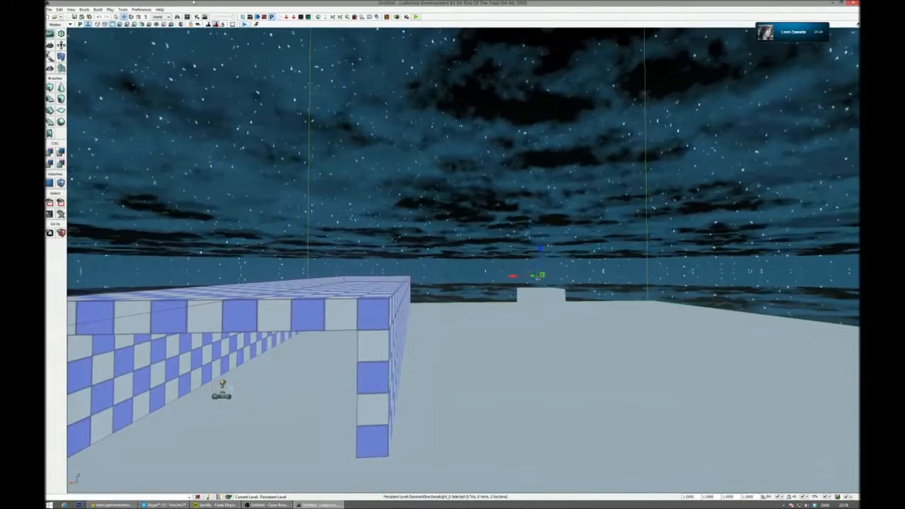
left_click(121, 24)
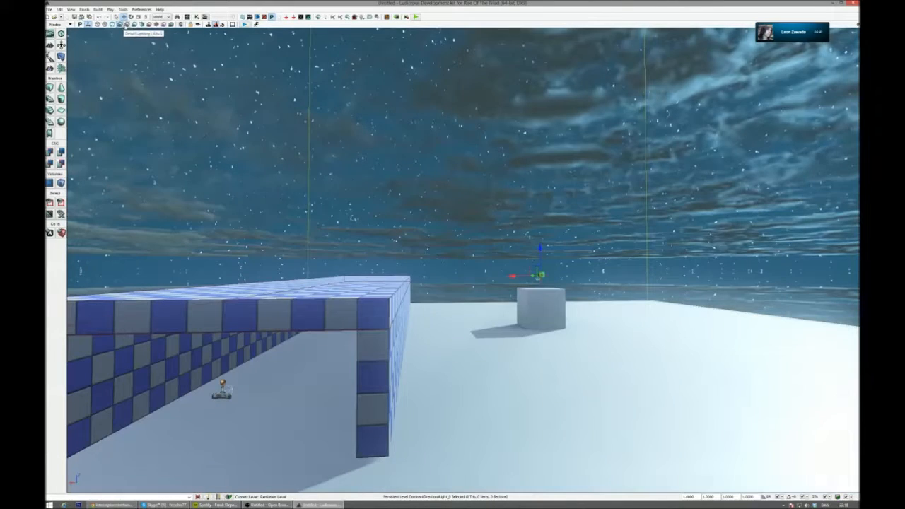
left_click(180, 25)
right_click_drag(283, 156, 269, 158)
key("a")
right_click_drag(520, 202, 503, 200)
key("w")
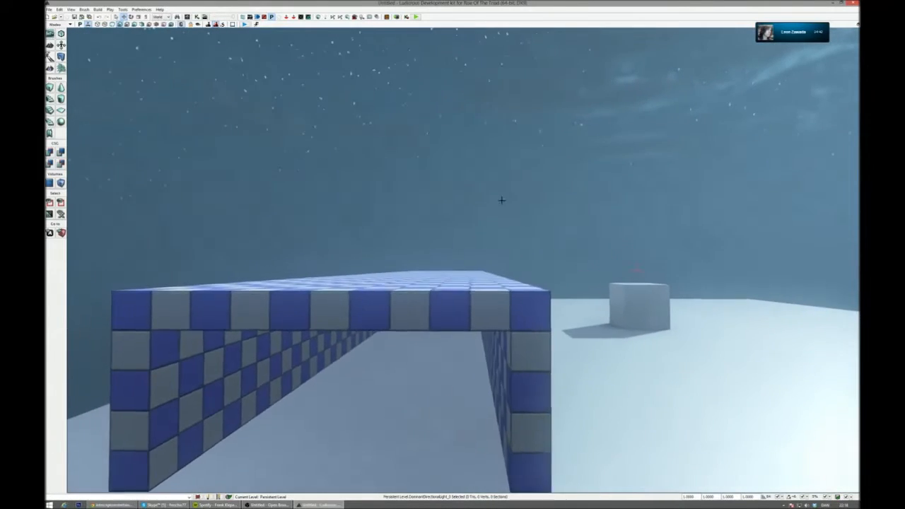
- Search the level's actors for "fog" and open the properties of the ExponentialHeightFog actor
left_click(176, 16)
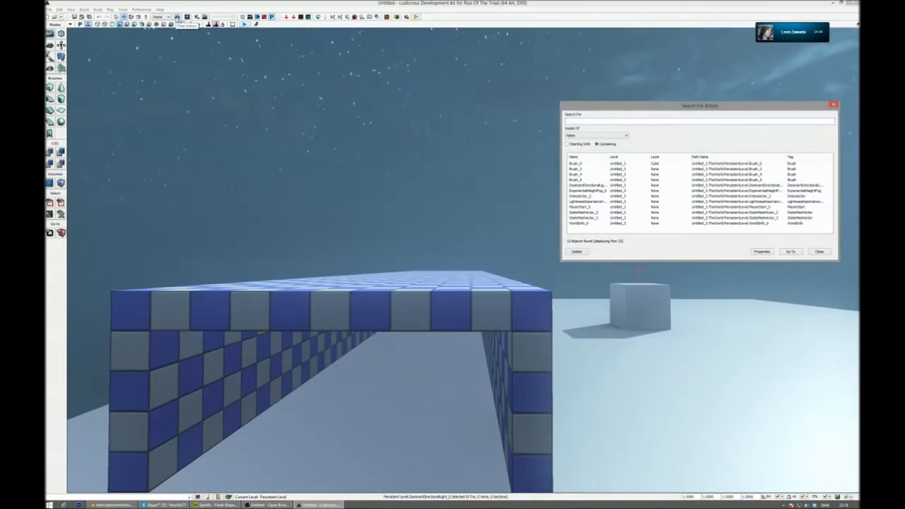
left_click(606, 164)
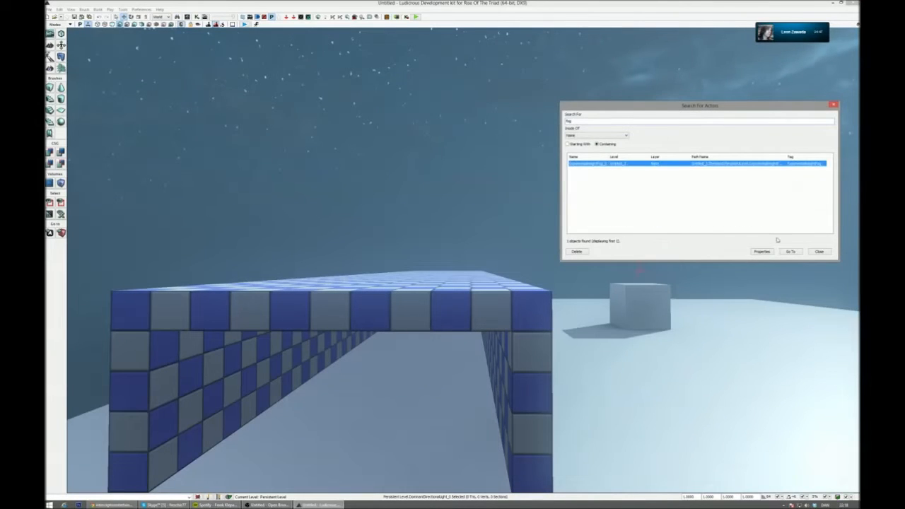
left_click(766, 252)
- Try out denser and thinner Fog Density values on the exponential height fog while viewing the corridor
left_click(797, 122)
left_click_drag(833, 122, 833, 56)
right_click_drag(396, 269, 453, 262)
right_click_drag(311, 261, 686, 269)
left_click(833, 123)
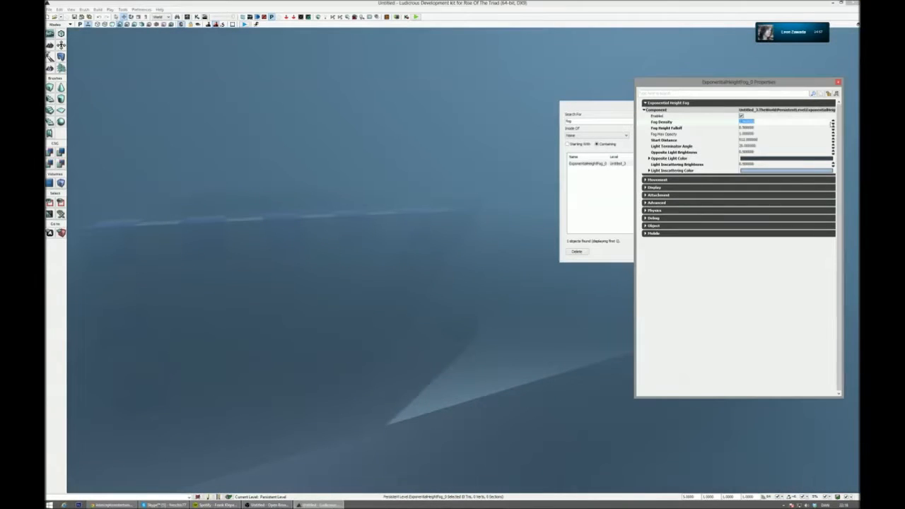
key("Return")
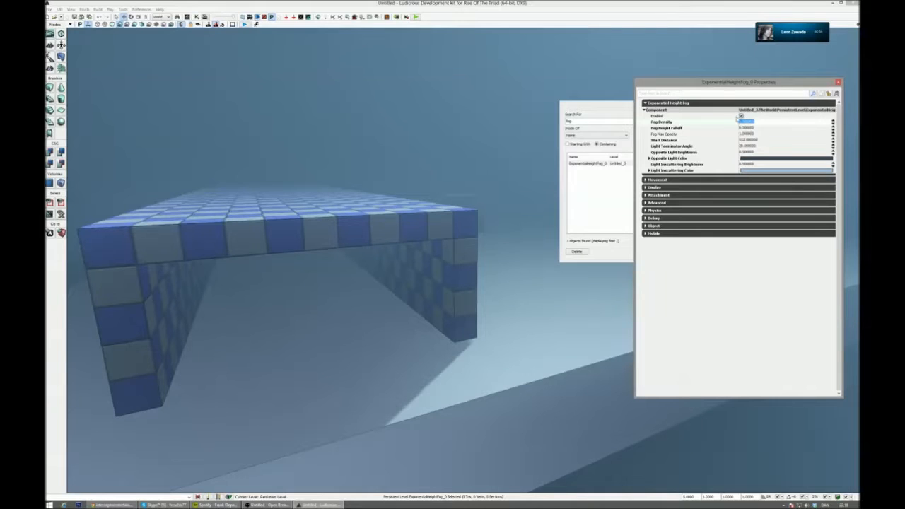
- Disable the exponential height fog and close its properties and the actor search
left_click(741, 115)
left_click(838, 83)
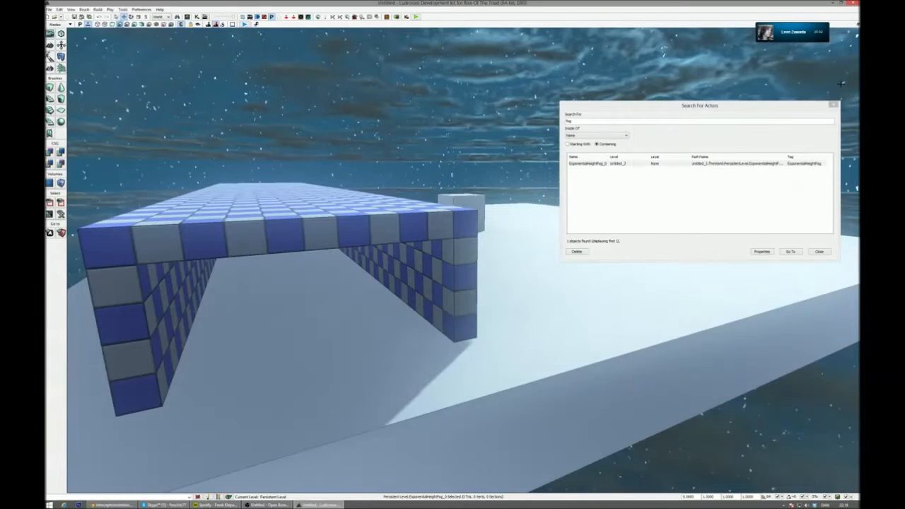
left_click(835, 106)
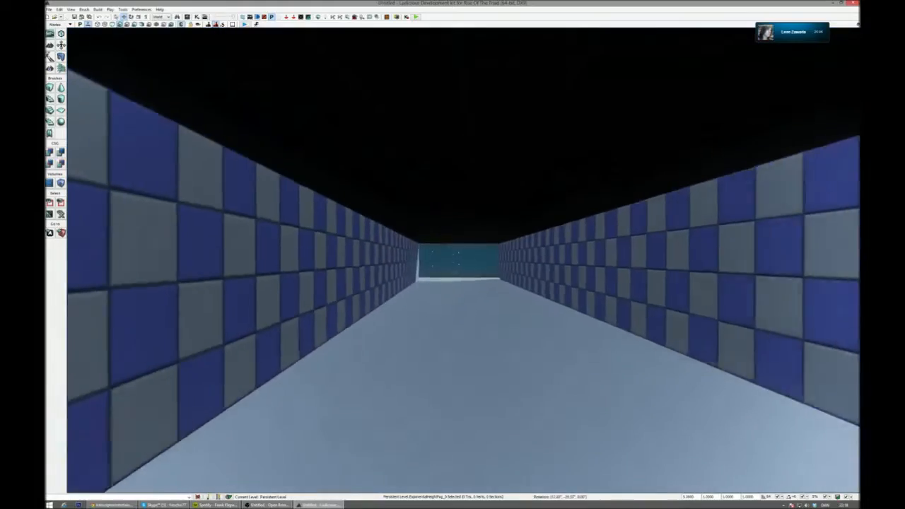
- Open the Content Browser and filter its assets to static meshes, keeping the checkered corridor in view
right_click_drag(463, 260, 441, 277)
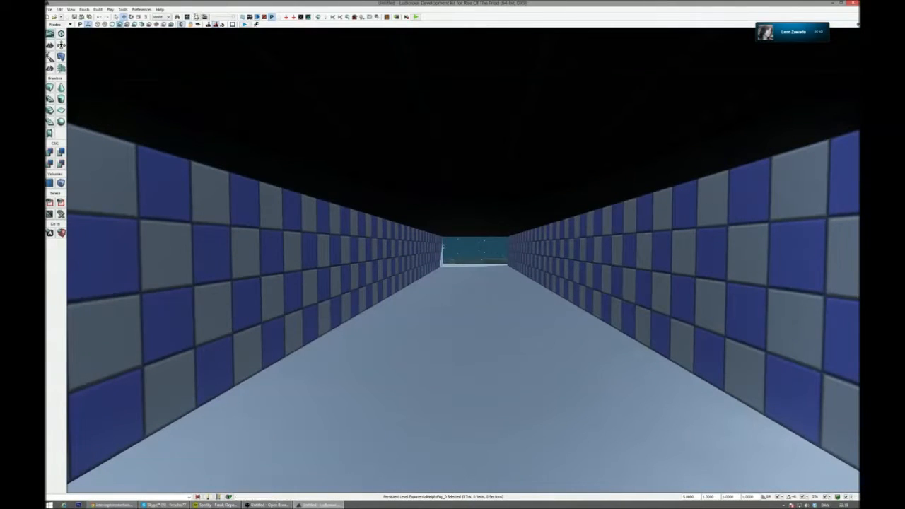
key("ctrl+shift+f")
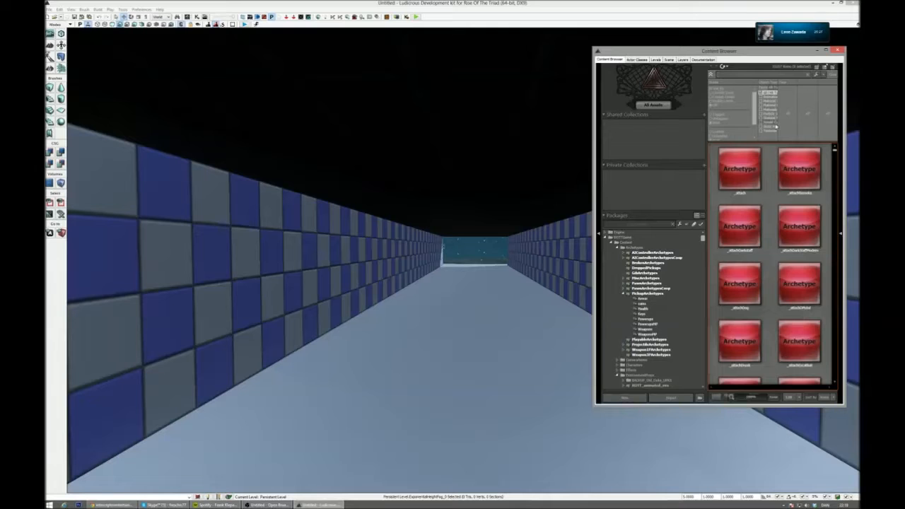
left_click(769, 127)
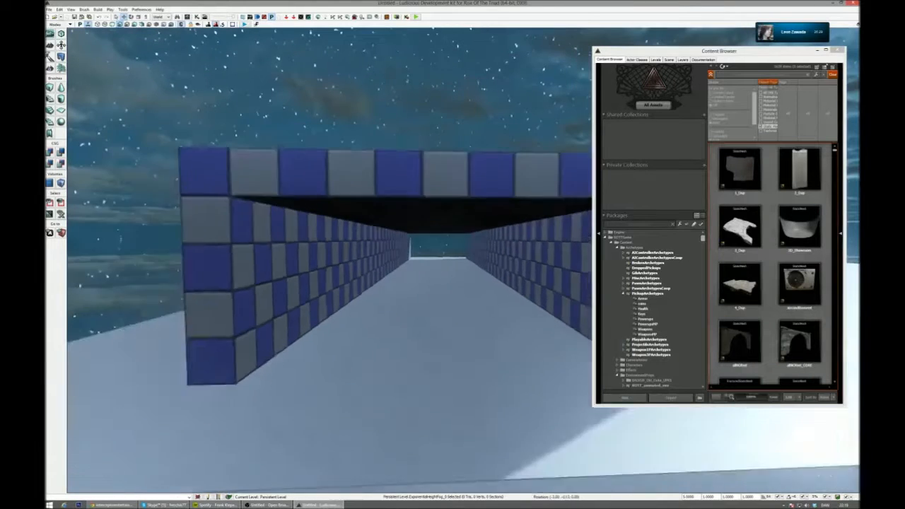
right_click_drag(424, 283, 375, 216)
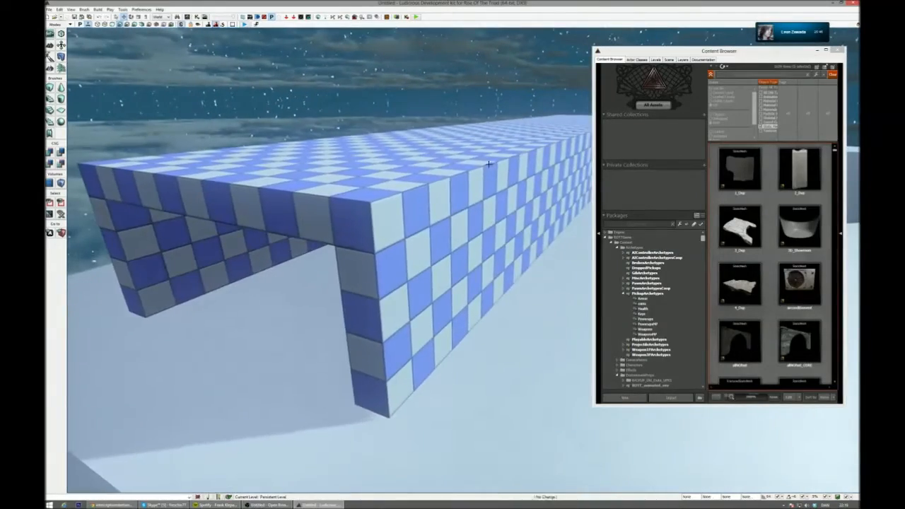
right_click_drag(460, 200, 168, 461)
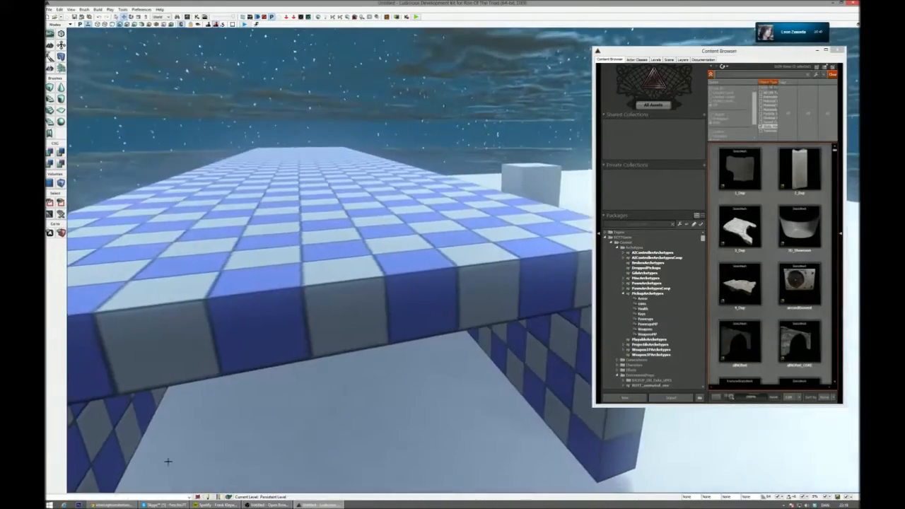
- Collapse the Archetypes packages, search the static meshes for pillars and browse the matching assets
left_click(126, 506)
left_click(125, 506)
right_click_drag(311, 318, 141, 268)
right_click_drag(325, 268, 352, 283)
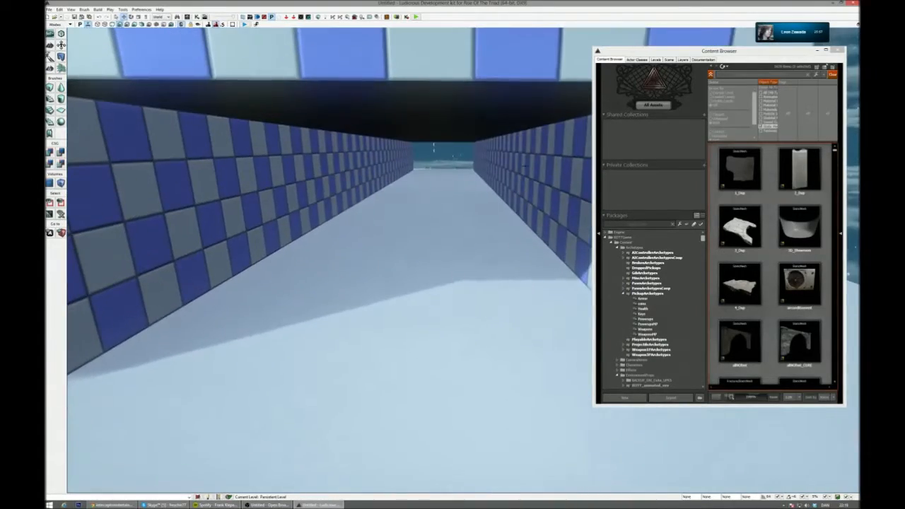
left_click(745, 63)
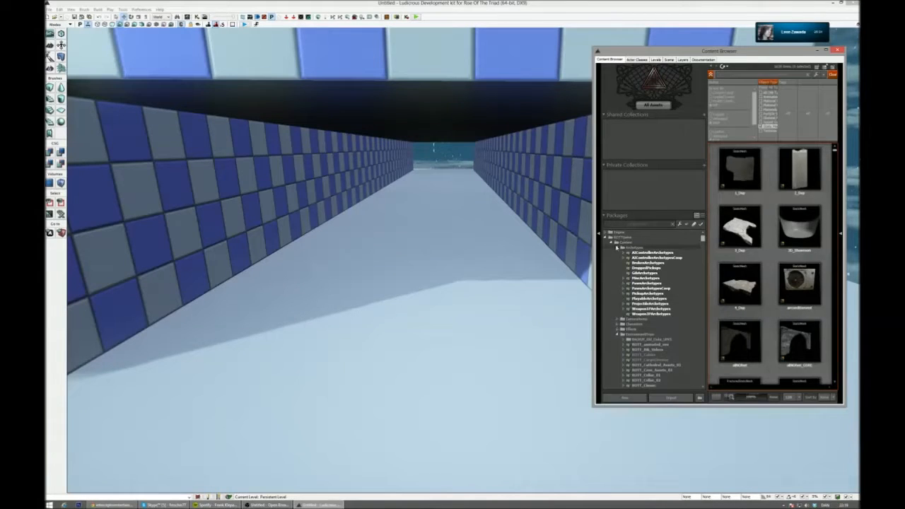
left_click(617, 246)
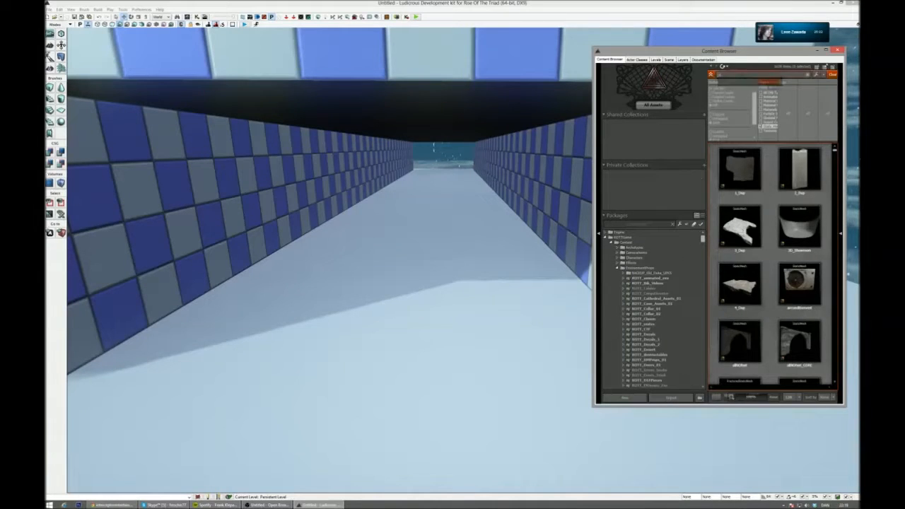
scroll(806, 286, "down", 10)
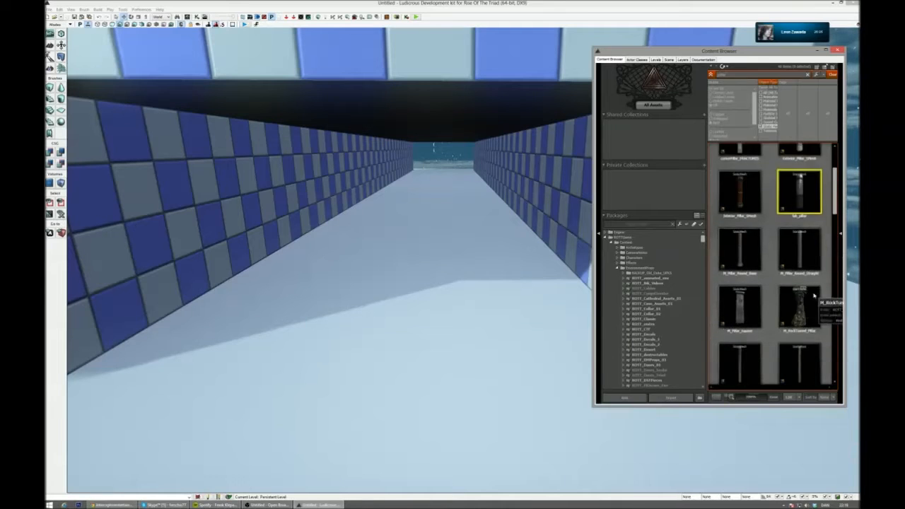
scroll(817, 293, "down", 2)
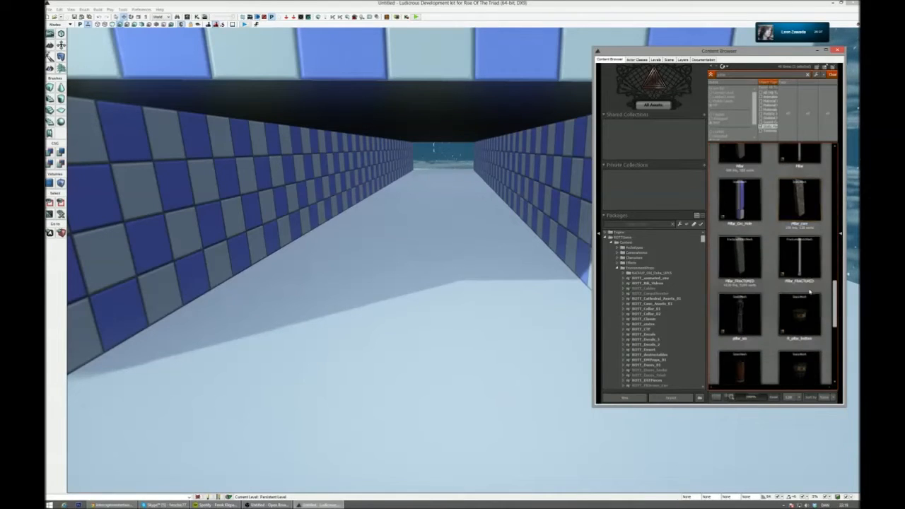
- Place the Pillar_FRACTURED mesh in the corridor, then rotate and move it flush against the checkered wall
left_click_drag(751, 263, 249, 293)
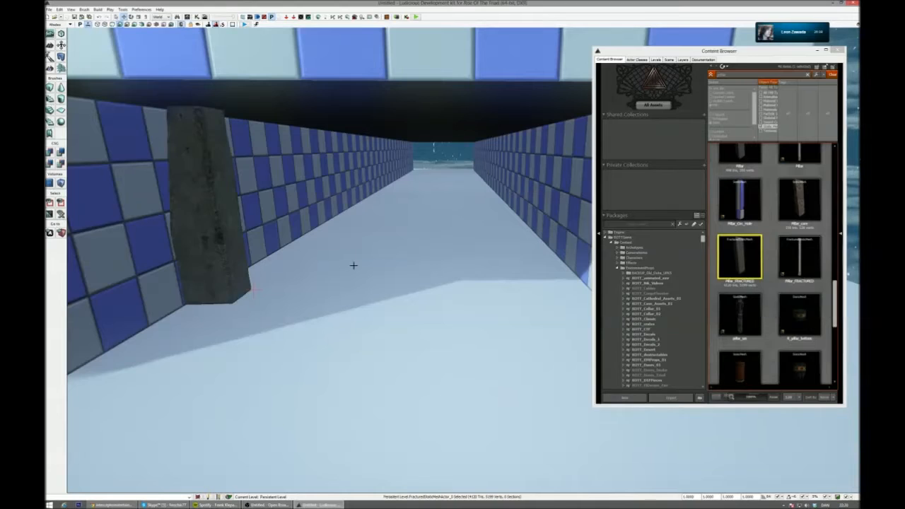
middle_click_drag(351, 265, 290, 260)
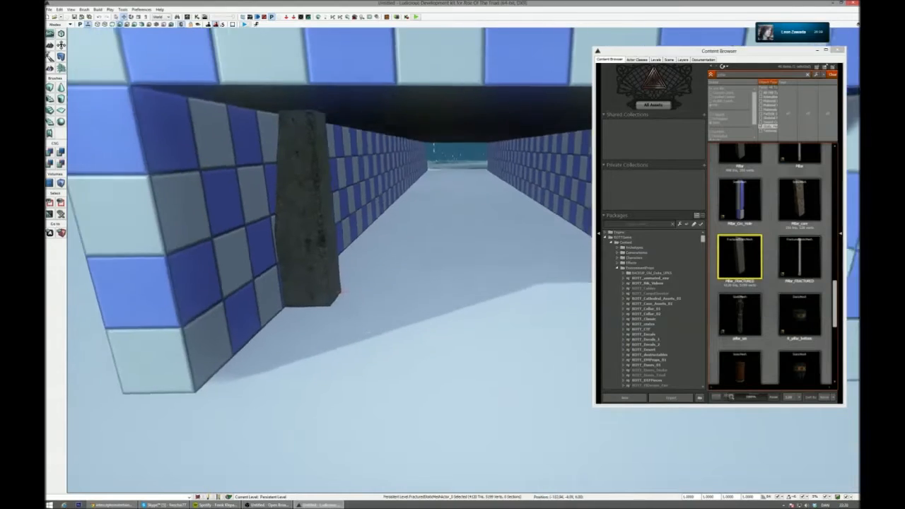
left_click_drag(338, 291, 353, 262)
left_click(338, 280)
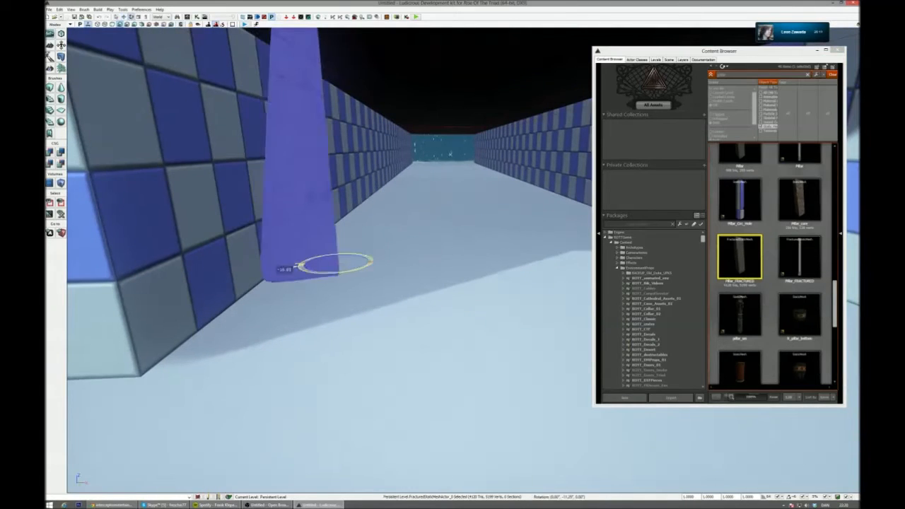
left_click_drag(285, 267, 383, 266)
mouse_move(519, 314)
left_mouse_down()
mouse_move(453, 340)
mouse_move(519, 313)
left_mouse_up()
key("space")
left_click_drag(357, 330, 324, 319)
right_click_drag(324, 318, 204, 281)
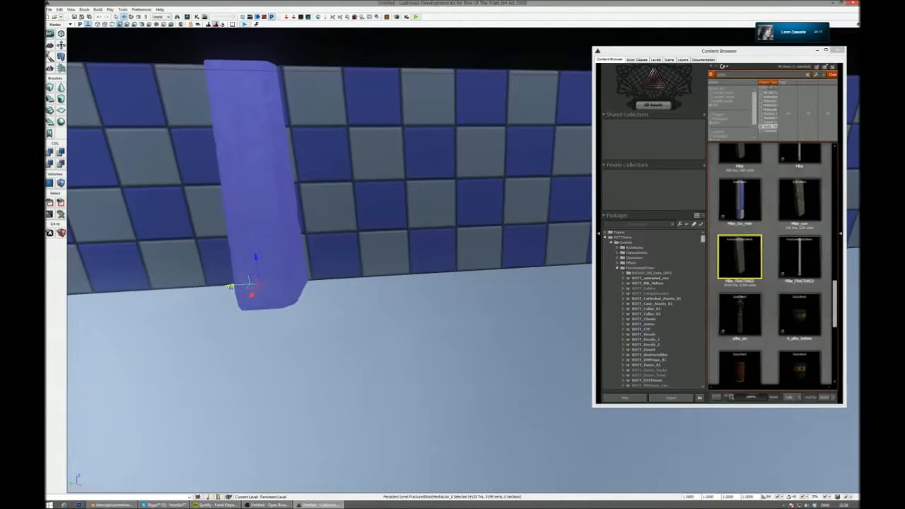
- Duplicate the pillar along the checkered wall into a row of four evenly spaced pillars and close the Content Browser
left_click_drag(230, 287, 475, 271, "alt")
right_click_drag(442, 314, 520, 294)
left_click(103, 273, "ctrl")
right_click_drag(423, 246, 282, 229)
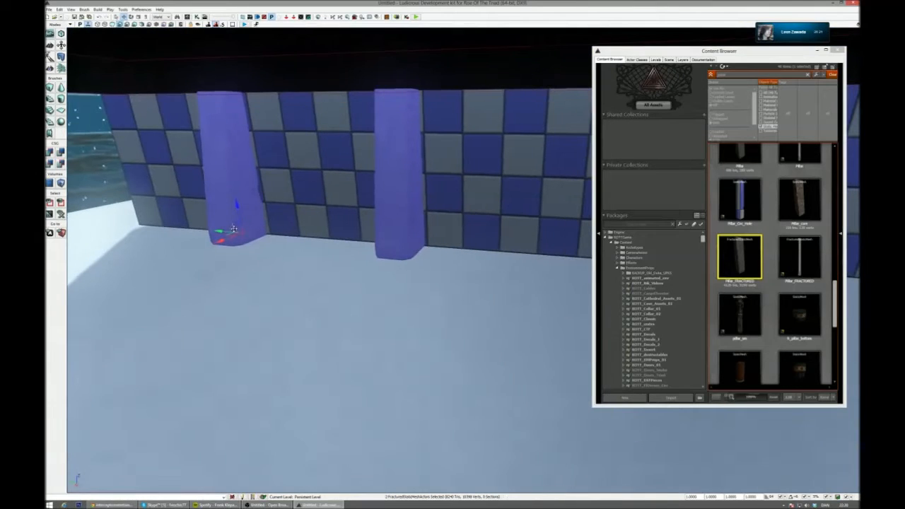
left_click_drag(218, 231, 730, 256, "alt")
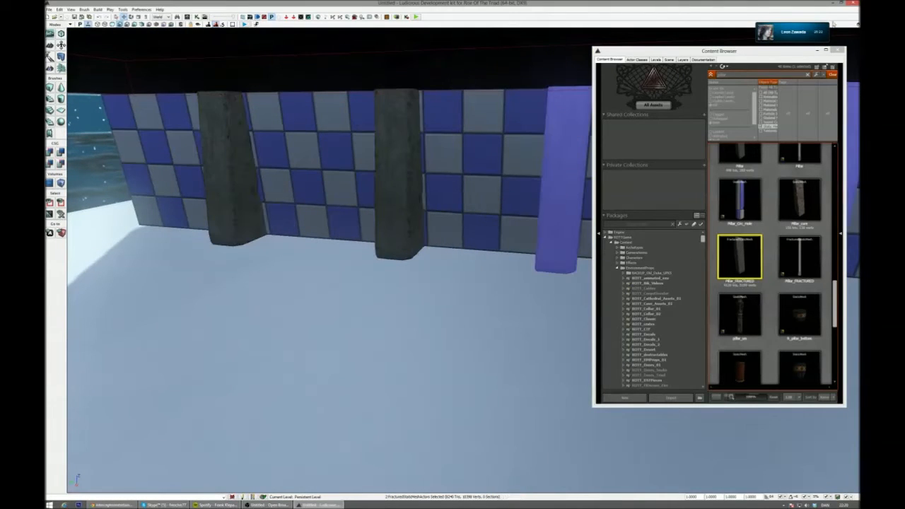
right_click_drag(848, 49, 881, 47)
left_click(838, 51)
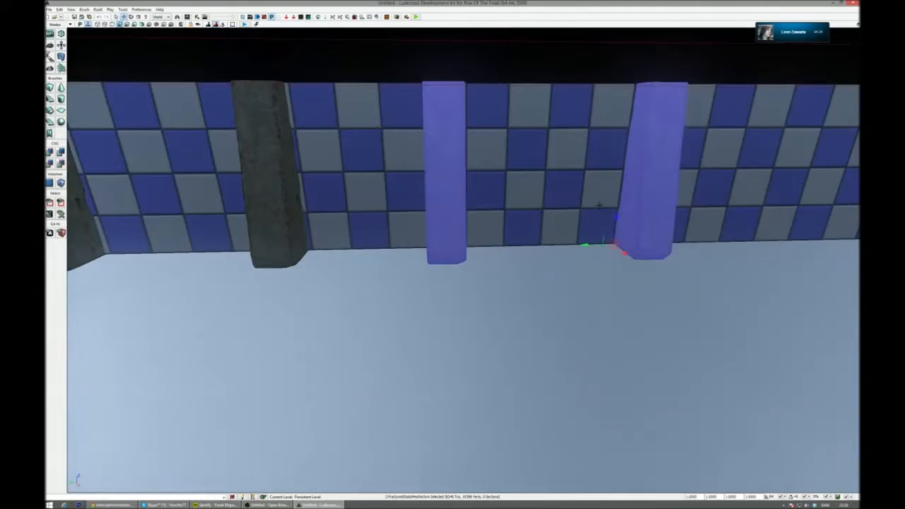
left_click_drag(585, 245, 619, 244)
- Select all four pillars and shift the row so its first pillar stands at the wall's open end
left_click(262, 168, "ctrl")
right_click_drag(263, 167, 205, 167)
left_click(323, 141, "ctrl")
right_click_drag(323, 141, 424, 163)
right_click_drag(519, 175, 511, 176)
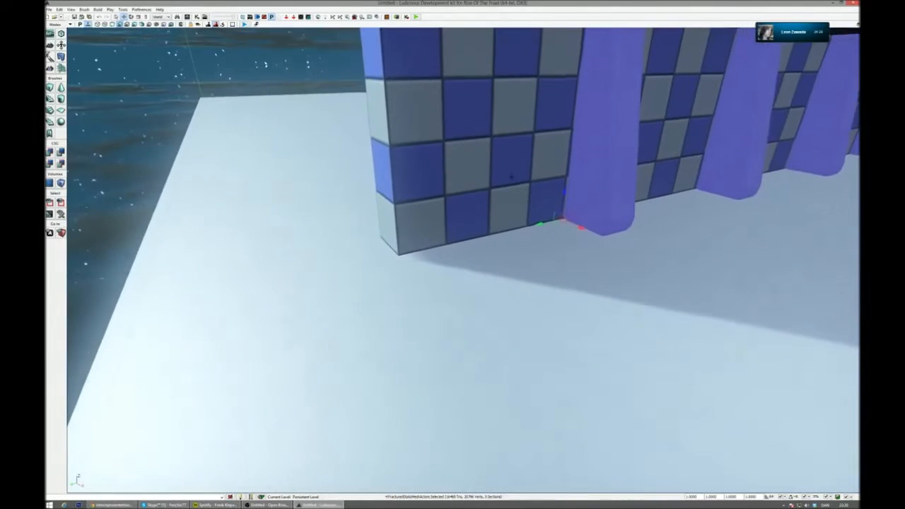
left_click_drag(547, 225, 380, 264)
mouse_move(459, 259)
right_mouse_down()
mouse_move(467, 247)
mouse_move(481, 256)
mouse_move(459, 258)
right_mouse_up()
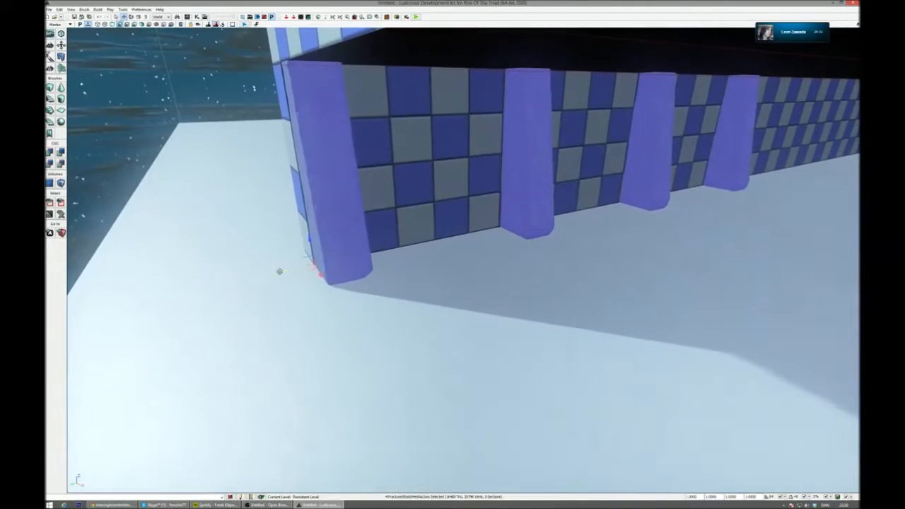
- Duplicate the set of four pillars twice along the wall toward the corridor's far end
left_click_drag(282, 271, 828, 148, "alt")
right_click_drag(458, 259, 424, 258)
mouse_move(710, 228)
right_mouse_down()
mouse_move(714, 236)
mouse_move(722, 222)
mouse_move(710, 229)
right_mouse_up()
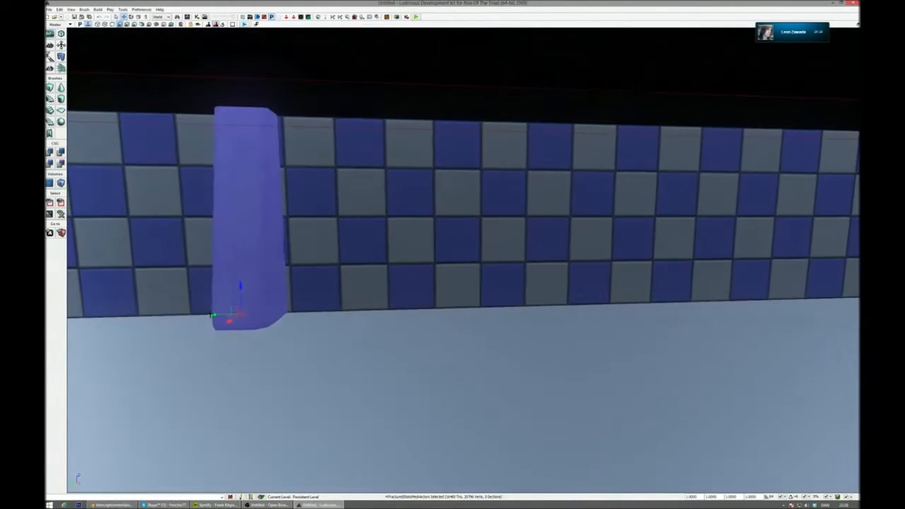
left_click_drag(273, 314, 852, 299, "alt")
right_click_drag(852, 300, 805, 313)
left_click_drag(443, 271, 663, 317, "alt")
right_click_drag(538, 329, 645, 291)
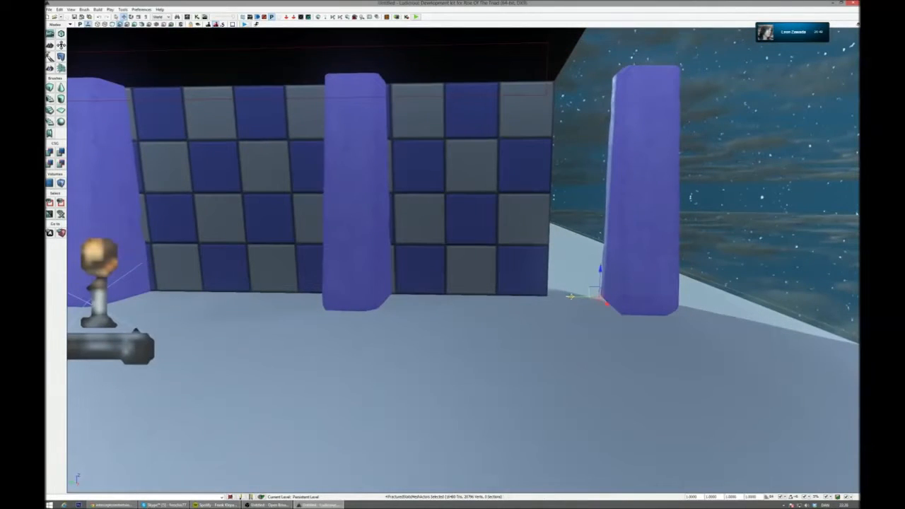
- Pull the last set of pillars back toward the corridor and fit the end pillar against the wall's far end
left_click_drag(570, 297, 520, 297)
left_click(591, 267)
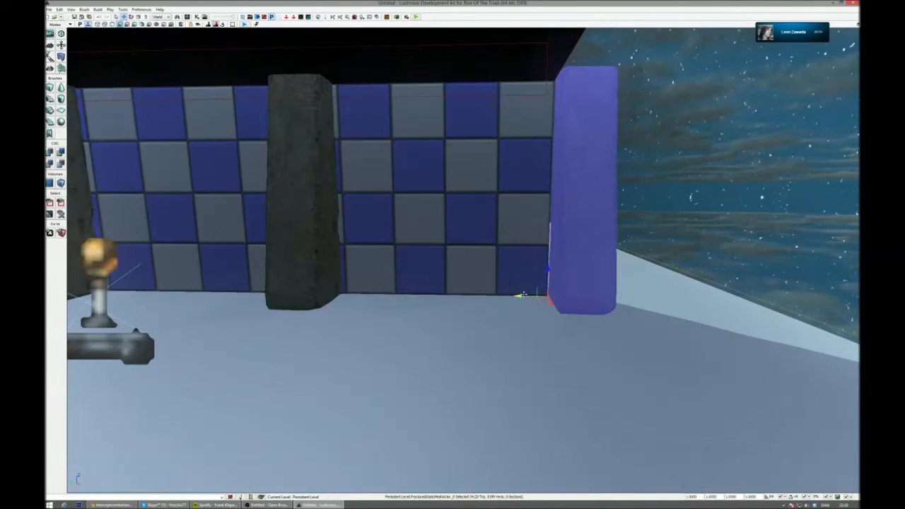
right_click_drag(490, 295, 394, 295)
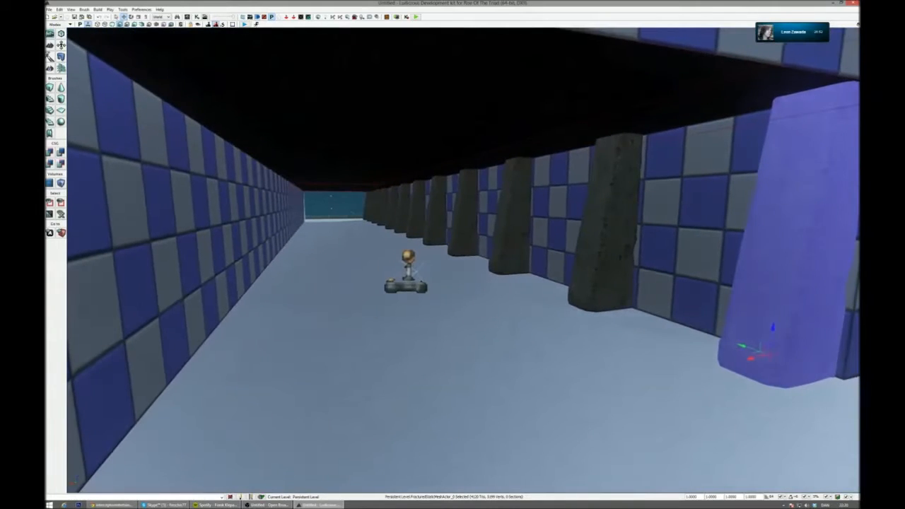
- Select all twelve pillars, duplicate the row across the corridor and mirror the copies against the opposite wall
left_click(605, 240, "ctrl")
left_click(513, 227, "ctrl")
left_click(466, 212, "ctrl")
left_click(437, 209, "ctrl")
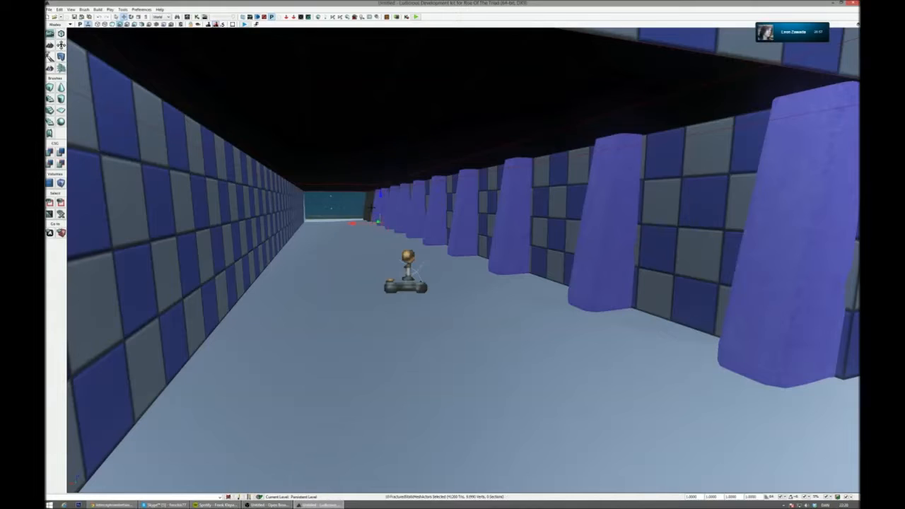
right_click_drag(428, 229, 440, 230)
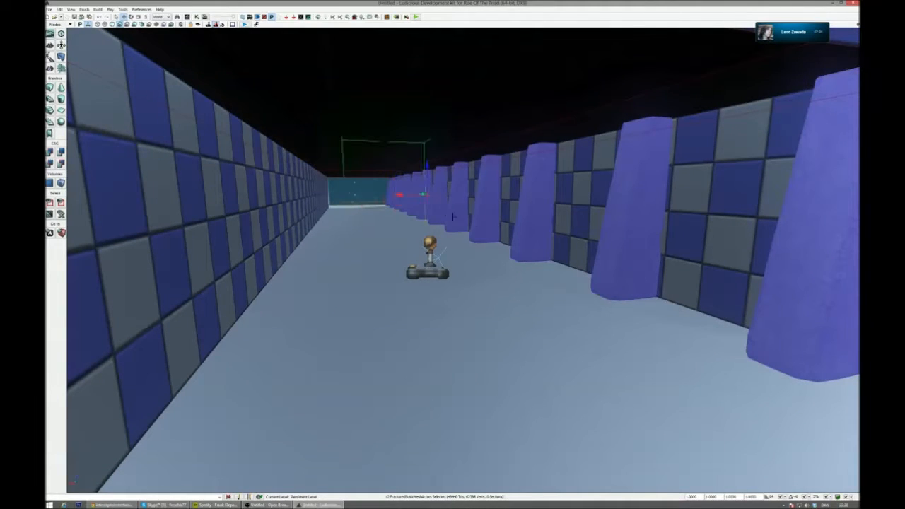
left_click_drag(399, 195, 321, 195, "alt")
right_click(377, 180)
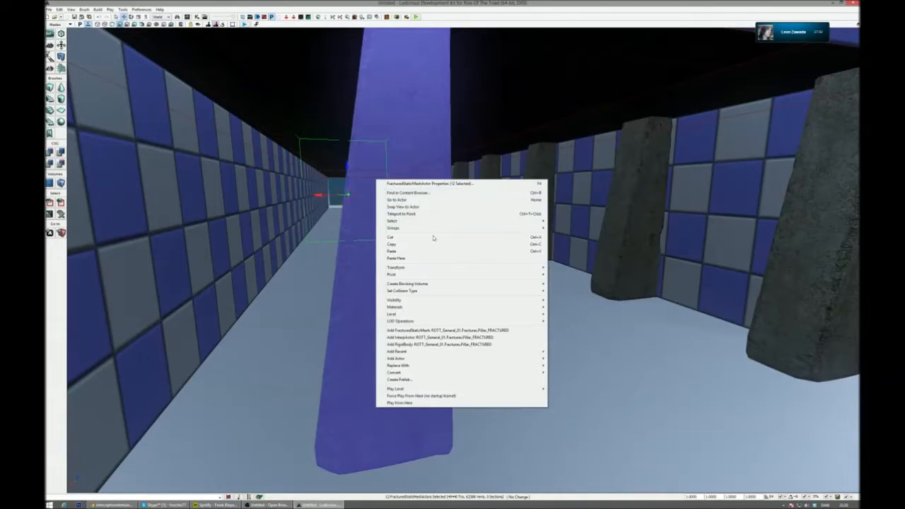
mouse_move(453, 268)
left_click(587, 305)
right_click_drag(543, 222, 531, 222)
mouse_move(504, 179)
left_mouse_down()
mouse_move(453, 182)
mouse_move(498, 184)
mouse_move(488, 184)
left_mouse_up()
- Clear the selection and view the corridor with both pillar rows in game view
key("Escape")
key("g")
right_click_drag(489, 184, 521, 174)
key("s")
key("w")
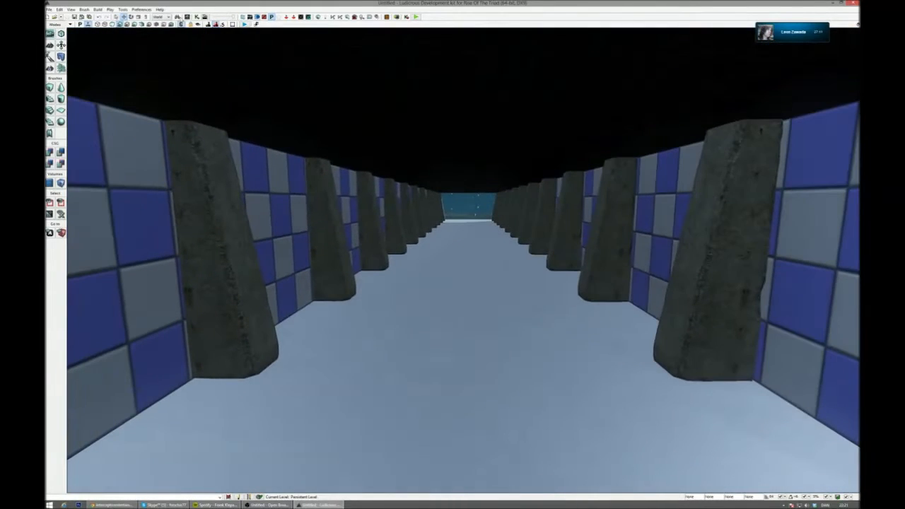
- Search the Content Browser for "floor", filter it to materials and apply Concrete_Floor1_Mat to the corridor's floor mesh
left_click(188, 18)
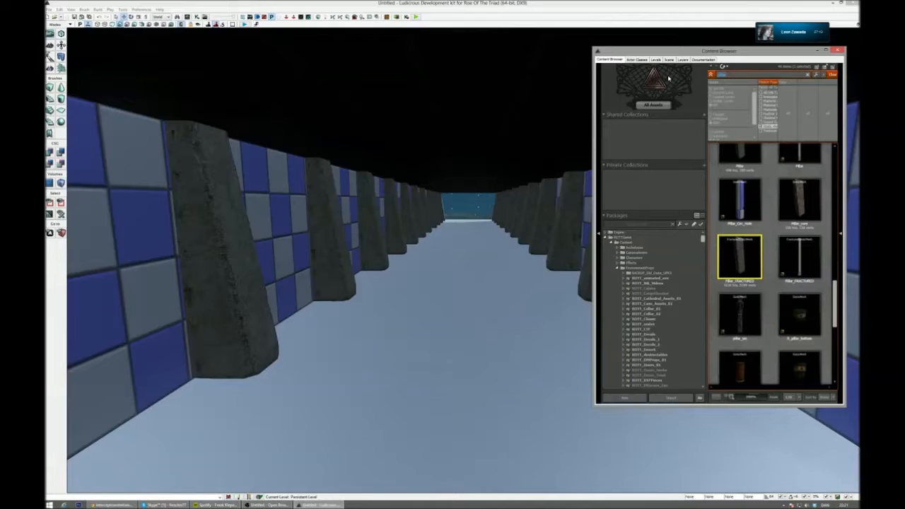
type("bea")
left_click(769, 106)
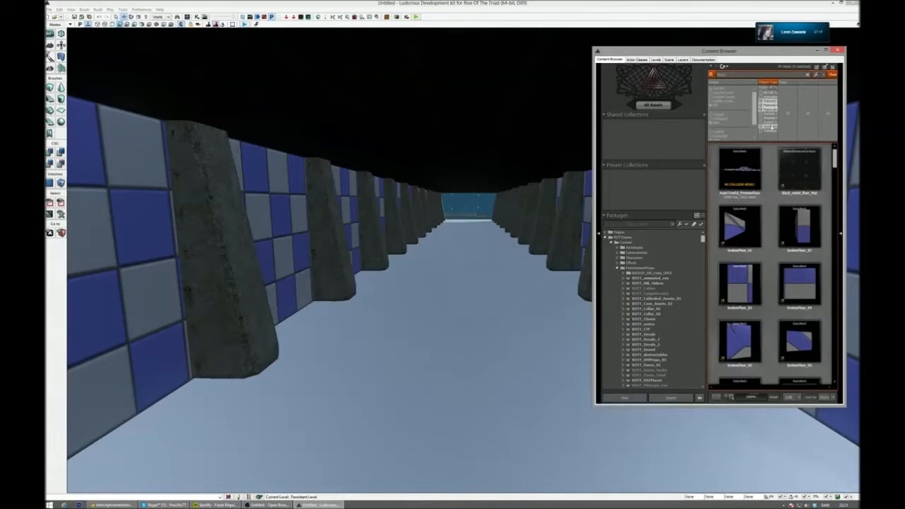
left_click(769, 127)
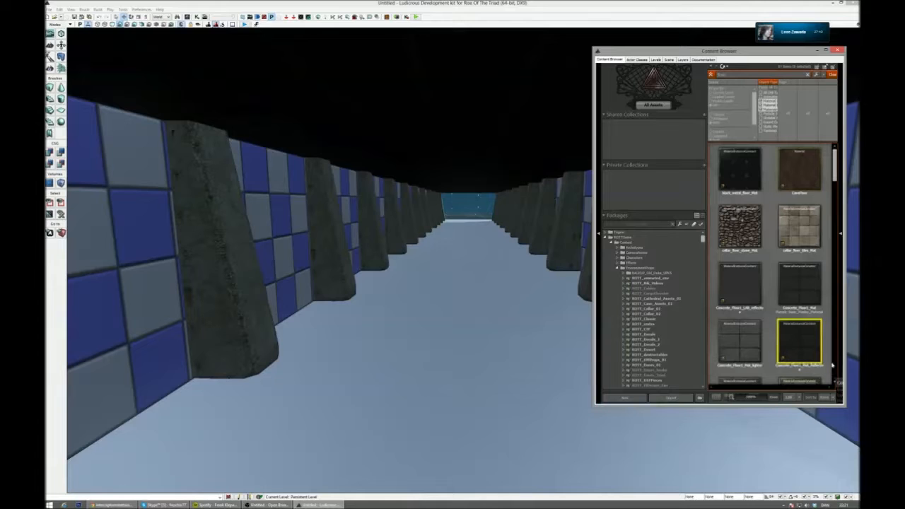
left_click_drag(799, 283, 509, 338)
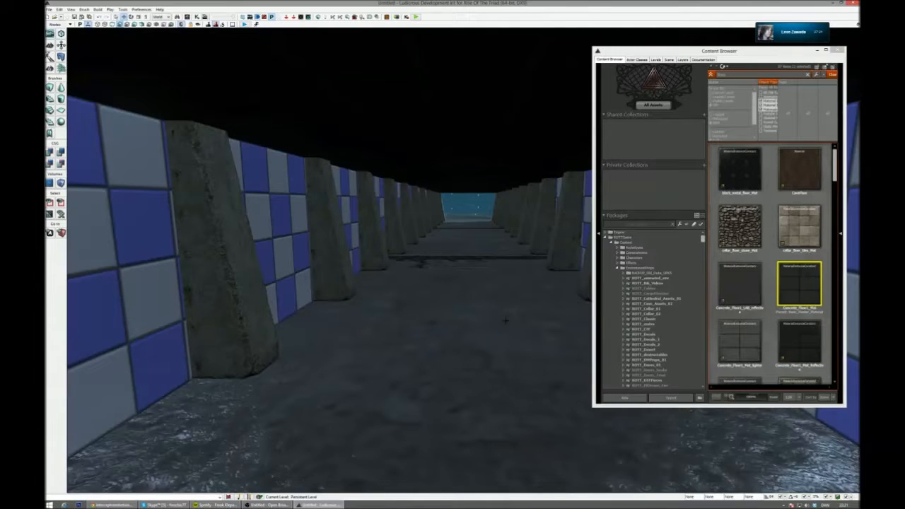
- Check the floor mesh's properties, close them with the Content Browser and view the textured floor from outside the corridor
double_click(506, 320)
left_click(839, 82)
double_click(426, 276)
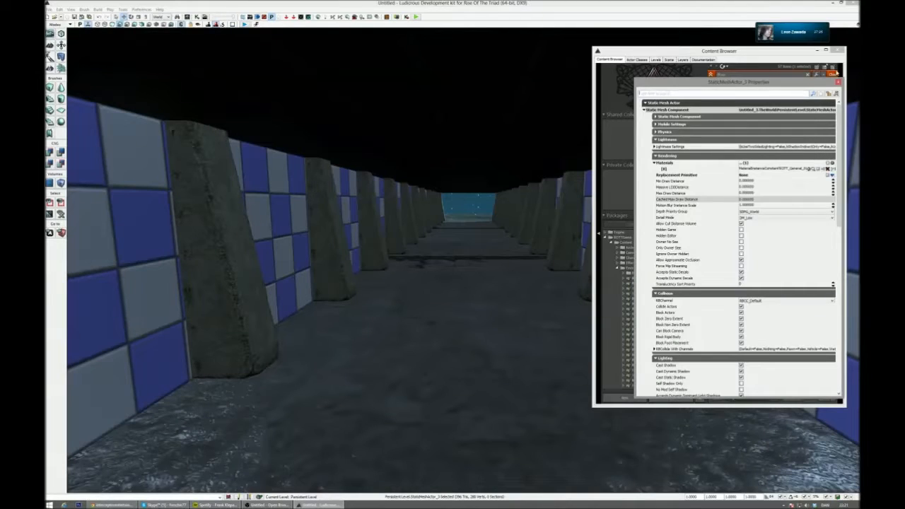
left_click(838, 84)
right_click_drag(495, 247, 498, 276)
right_click_drag(453, 205, 442, 201)
left_click(838, 50)
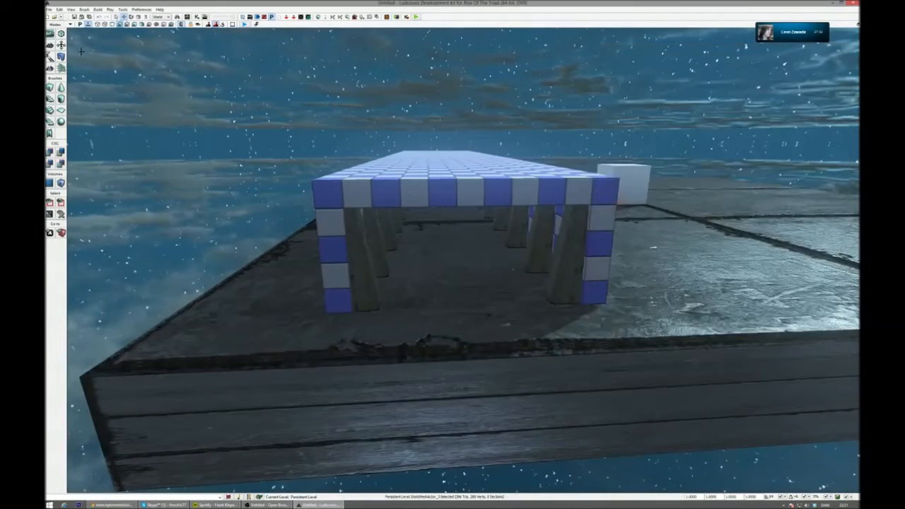
- Show the level in wireframe, switch it to unlit shading and turn game view off
left_click(99, 25)
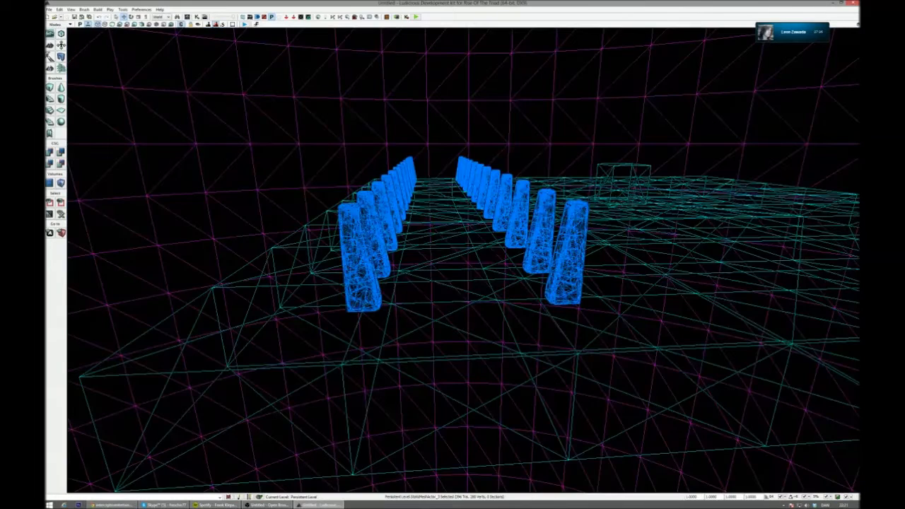
left_click(112, 24)
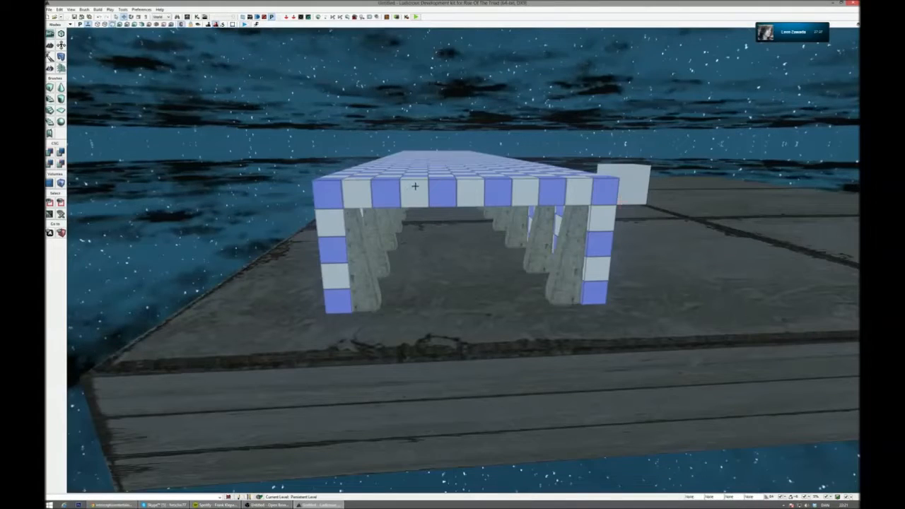
key("g")
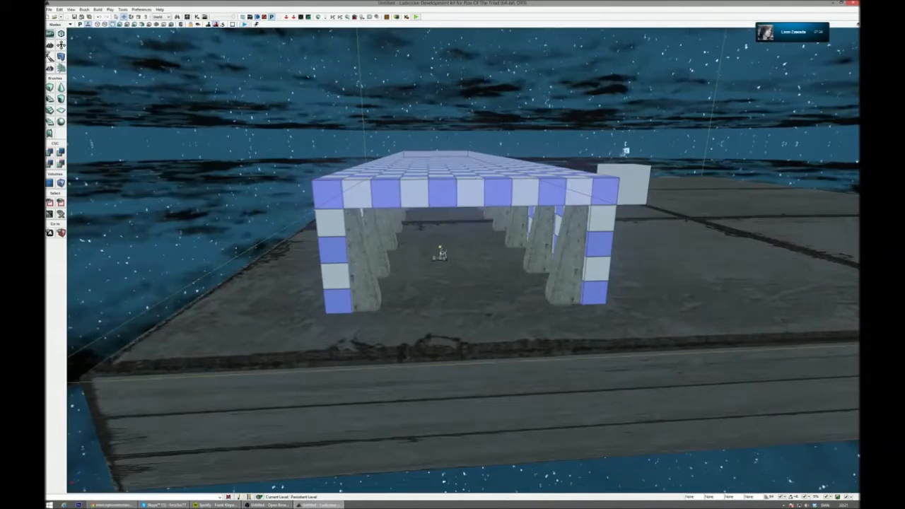
- Remove the oversized floor mesh beneath the corridor from the level, leaving the corridor's own floor brush
left_click(482, 170)
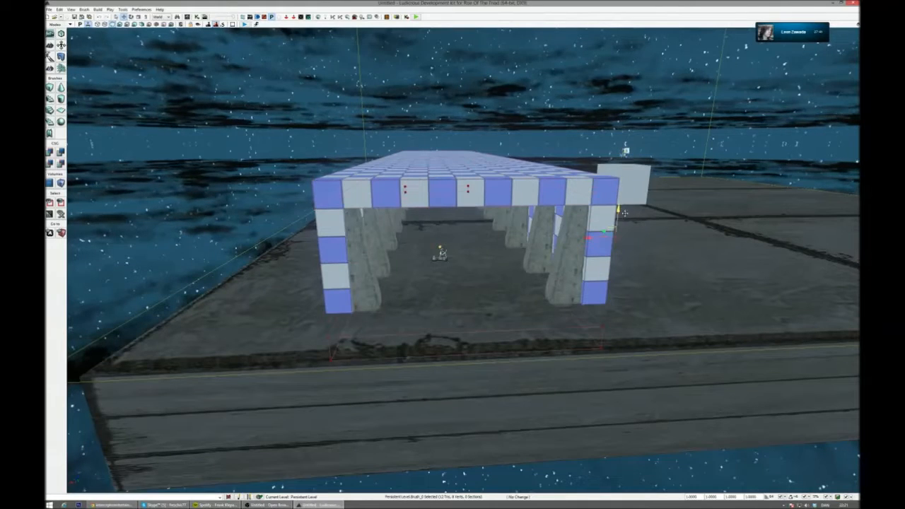
left_click(857, 25)
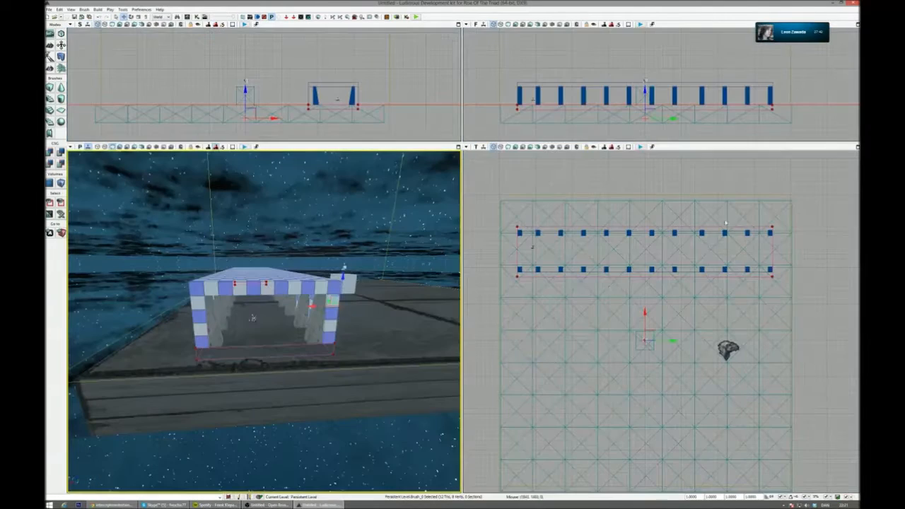
scroll(563, 109, "up", 4)
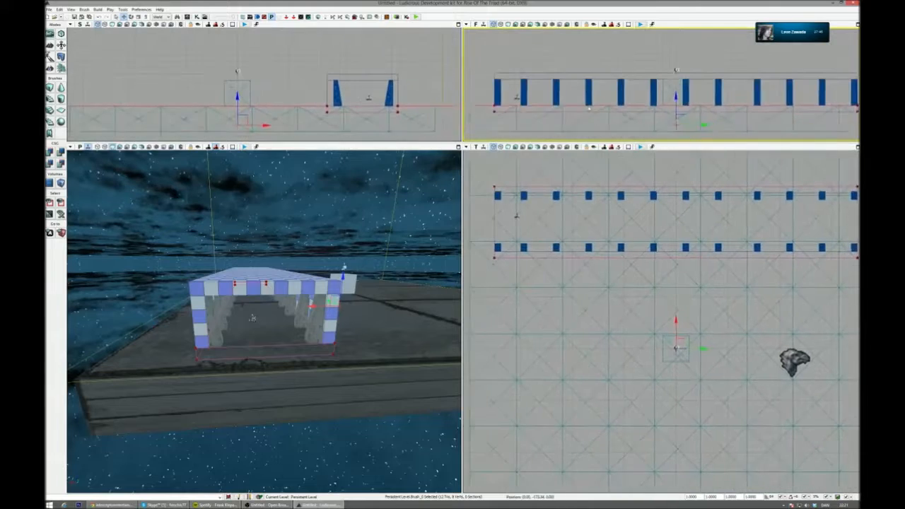
left_click(611, 93)
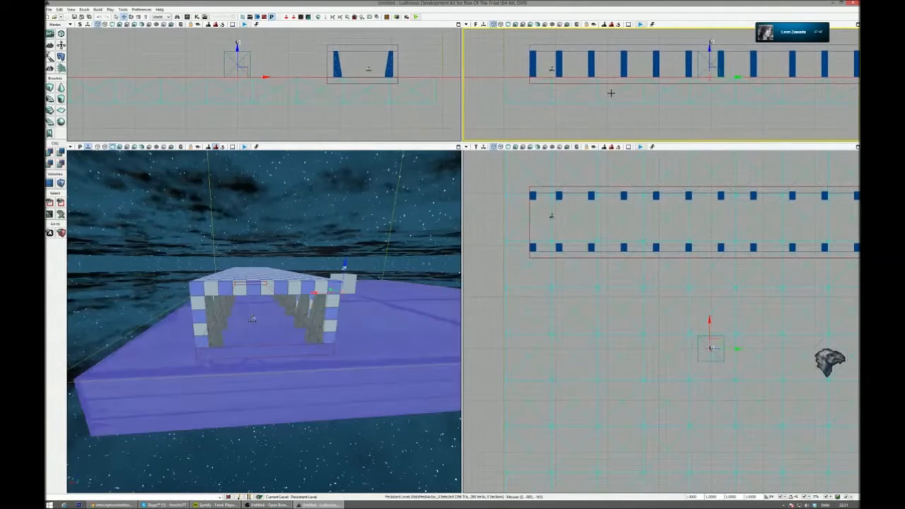
right_click(611, 93)
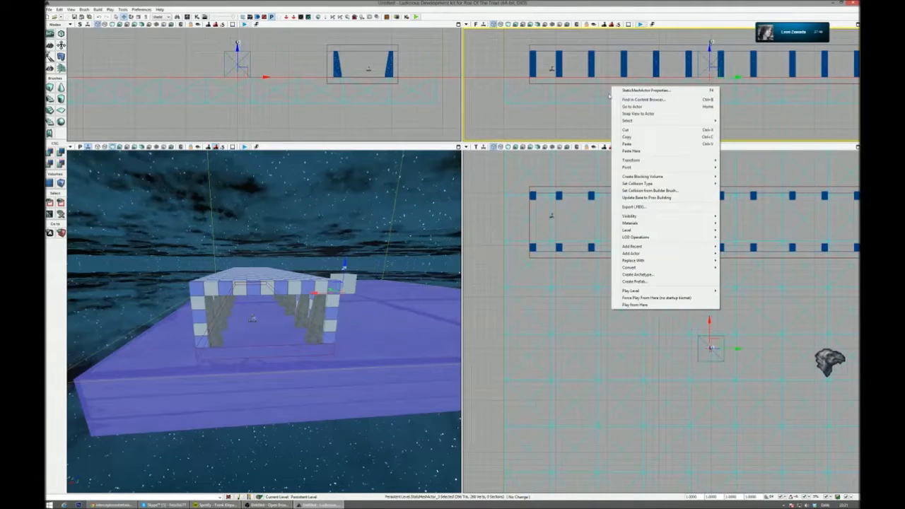
left_click(634, 131)
left_click(640, 82)
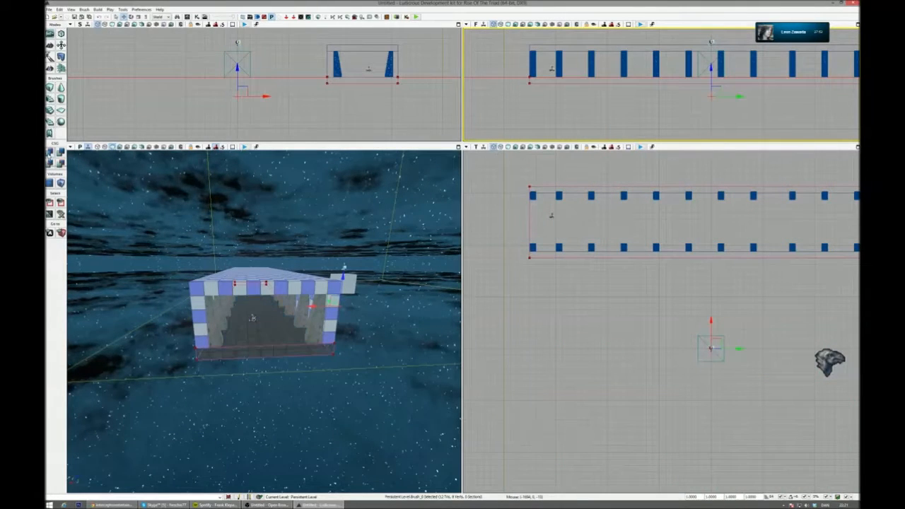
- Scale the Concrete_Floor1_Mat texture on the corridor's floor surface to 2.0 and rotate it by 90 degrees
left_click(459, 147)
scroll(467, 285, "up", 10)
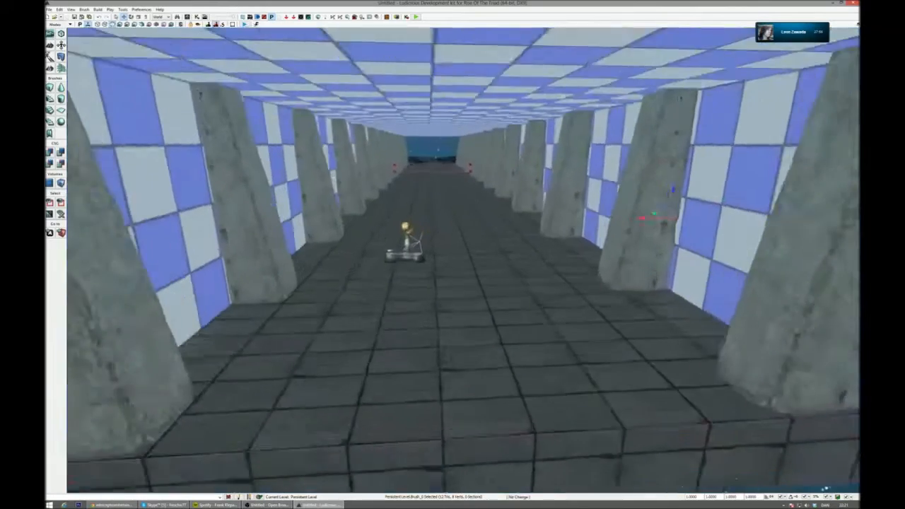
double_click(468, 285)
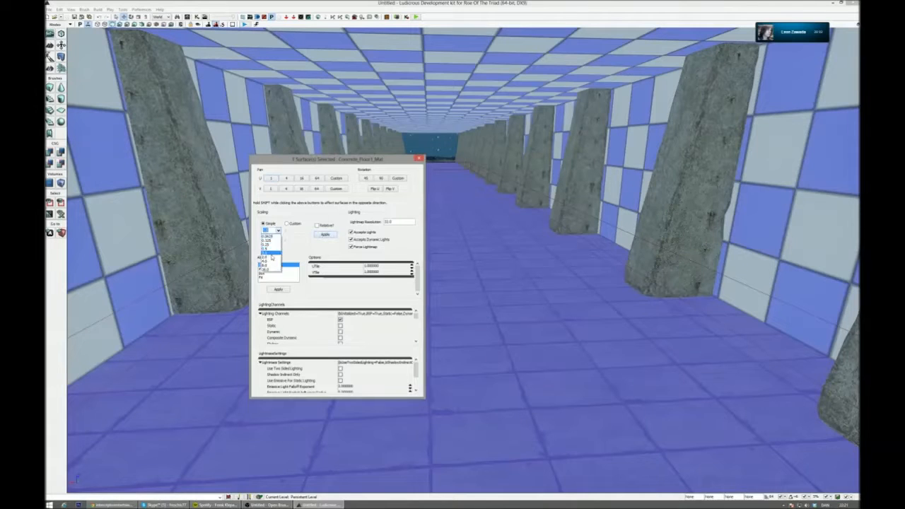
left_click(325, 235)
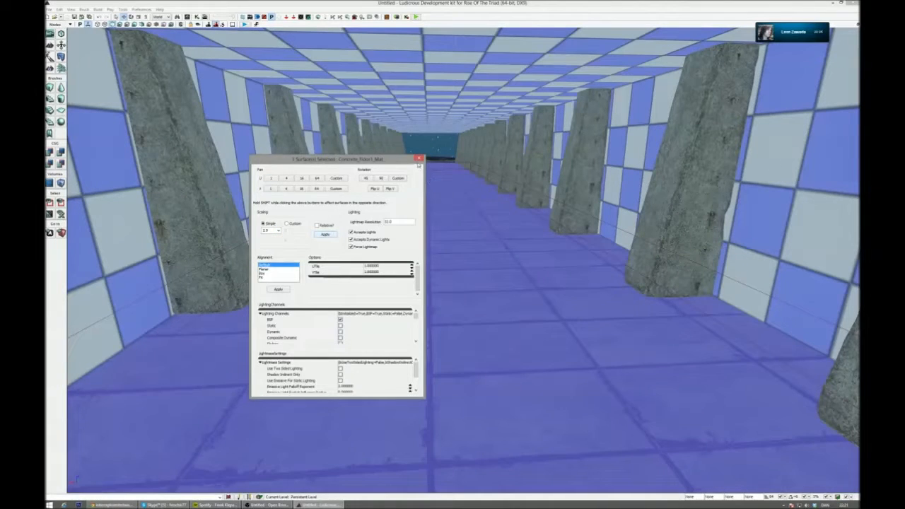
left_click(381, 179)
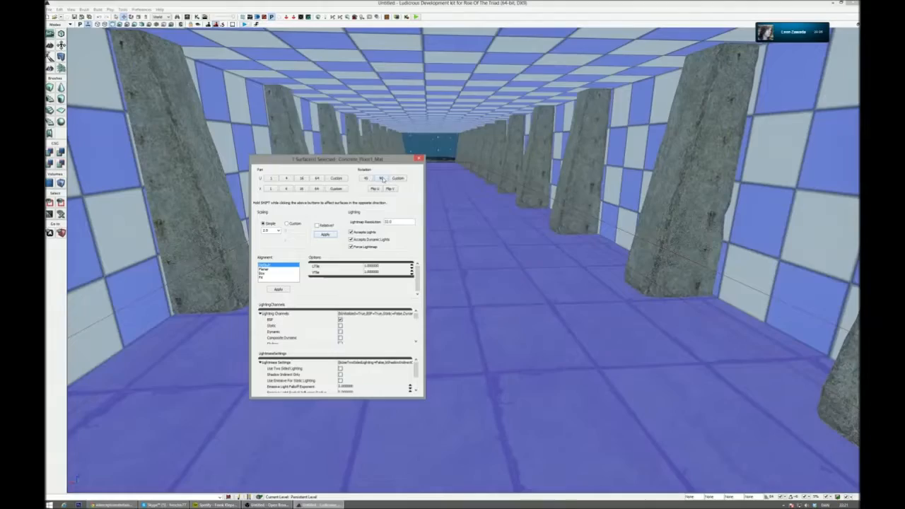
left_click(418, 160)
- Search the Content Browser for "concrete" and apply the m_concrete_wall material to the wall behind the pillars
left_click(474, 183)
right_click_drag(474, 183, 440, 171)
key("g")
left_click(187, 17)
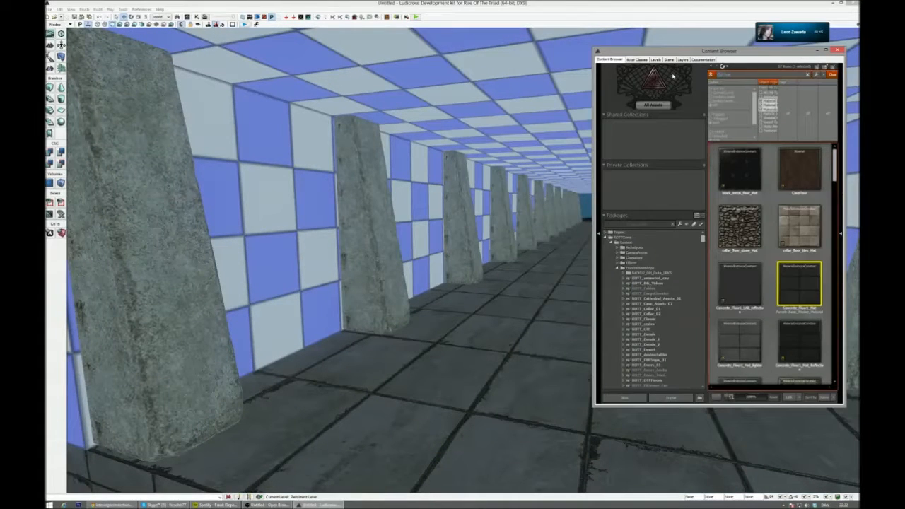
scroll(826, 243, "down", 3)
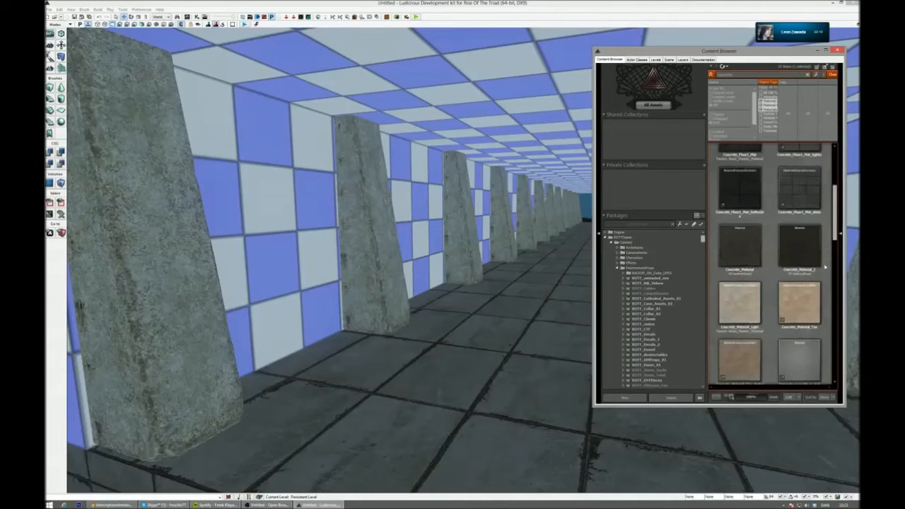
scroll(826, 283, "down", 3)
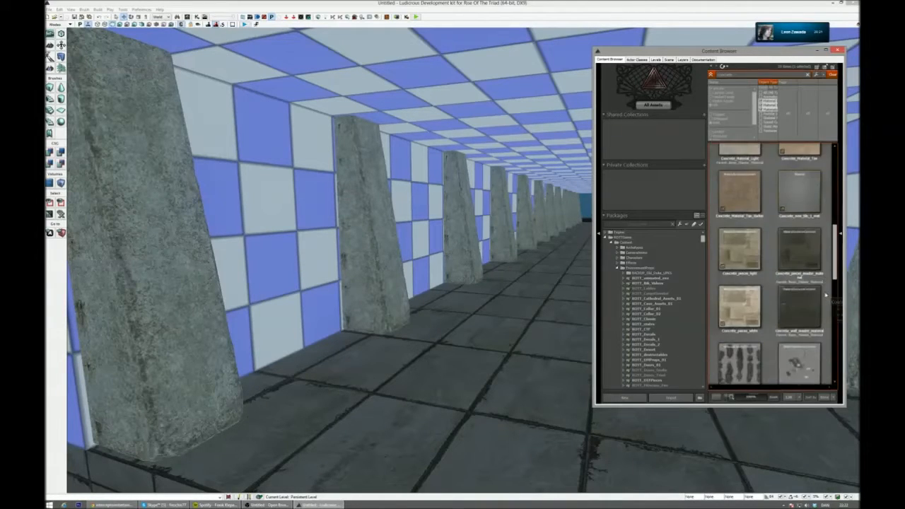
scroll(826, 294, "down", 2)
scroll(825, 225, "down", 3)
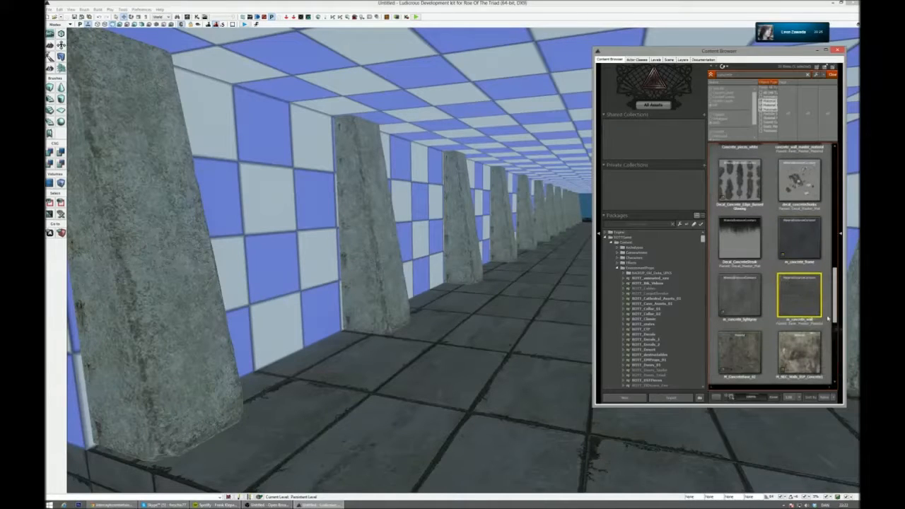
left_click(257, 213, "alt")
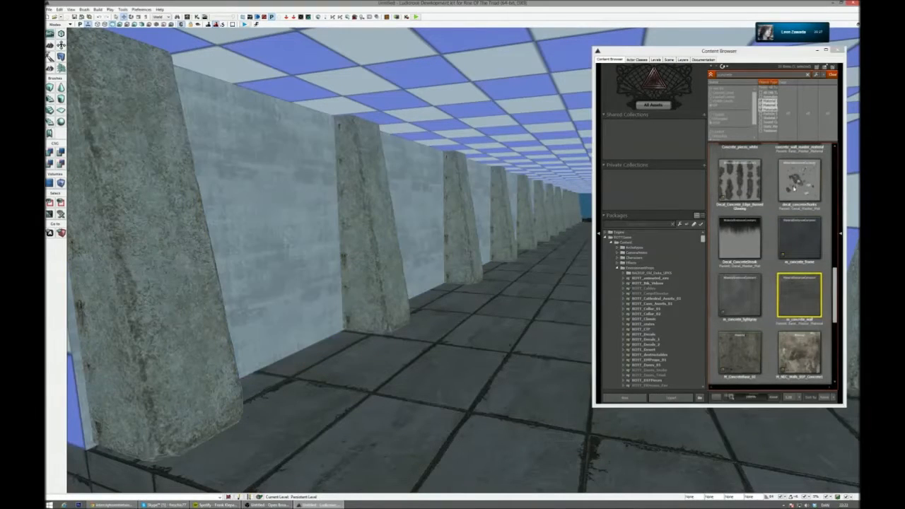
- Apply Concrete_Material to the corridor walls, minimize the Content Browser and view the corridor in lit shading
scroll(818, 207, "up", 8)
left_click(740, 214)
left_click(287, 174, "alt")
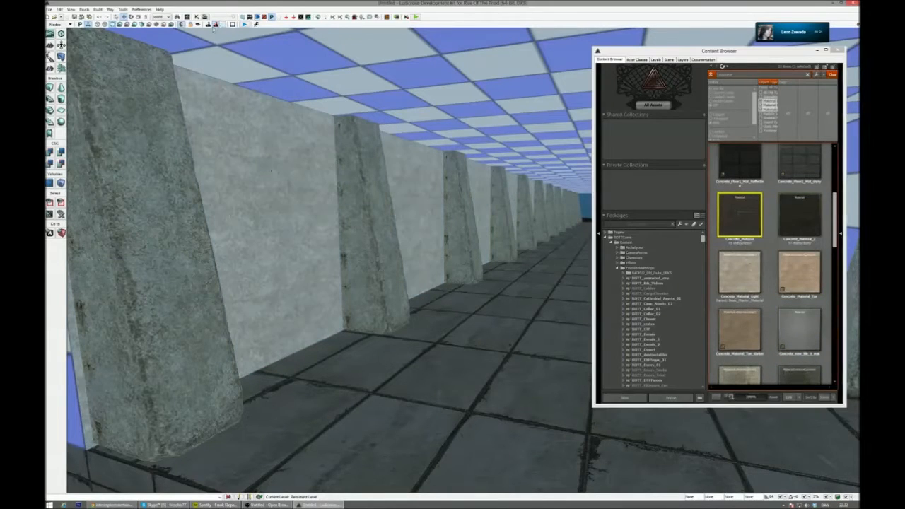
mouse_move(286, 173)
left_mouse_down()
mouse_move(286, 233)
mouse_move(285, 160)
mouse_move(212, 169)
mouse_move(297, 162)
left_mouse_up()
left_click(819, 50)
left_click_drag(527, 291, 505, 290)
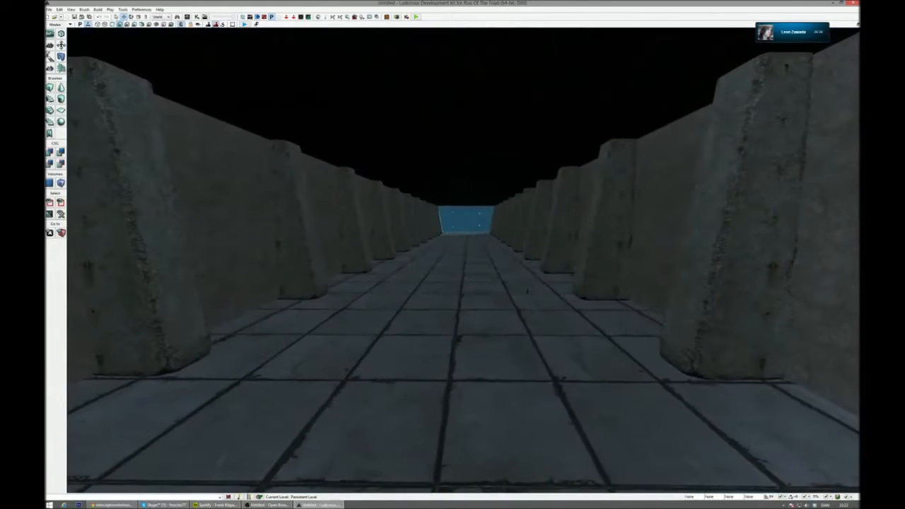
- Add a point light on the corridor floor and raise it towards the ceiling
right_click(454, 313)
mouse_move(513, 430)
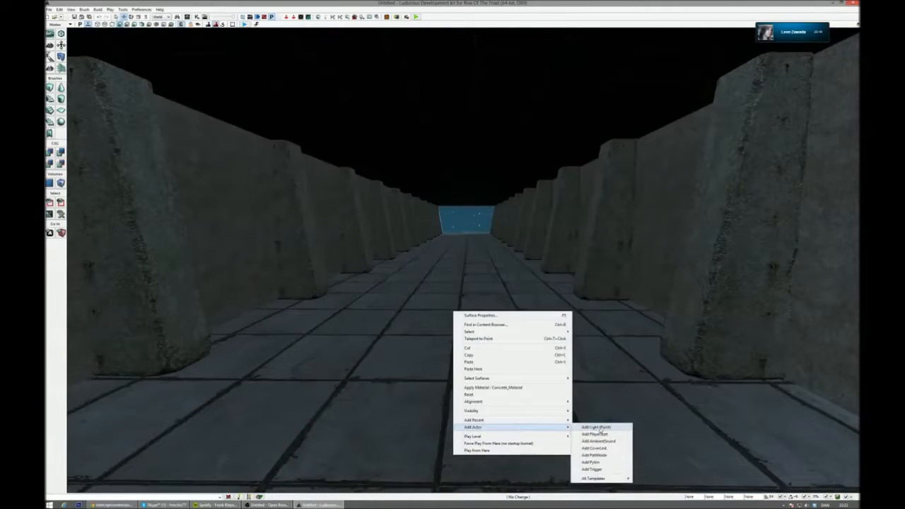
left_click(597, 427)
left_click_drag(453, 292, 453, 153)
left_click_drag(492, 188, 824, 202)
right_click_drag(824, 202, 859, 204)
- Play-test the lit corridor in the editor preview and view it from outside
key("Escape")
left_click_drag(463, 254, 467, 357)
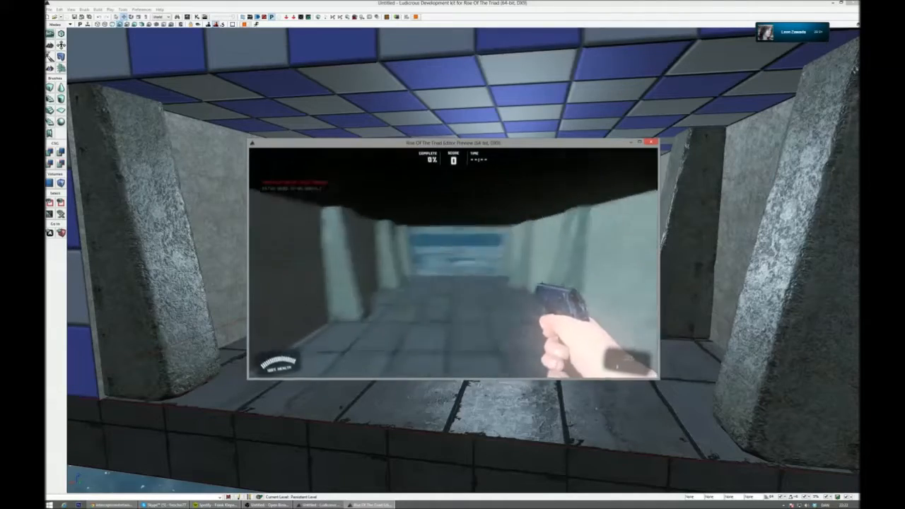
key("Escape")
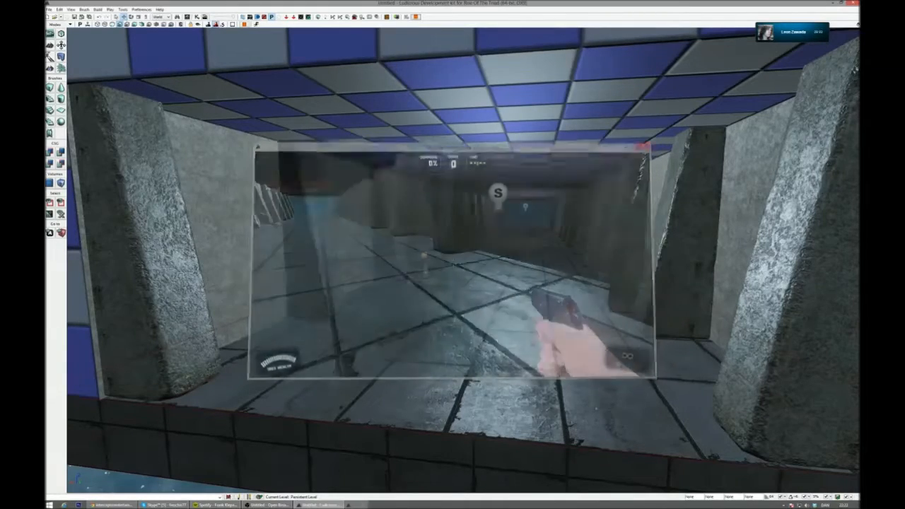
key("s")
right_click_drag(463, 262, 463, 240)
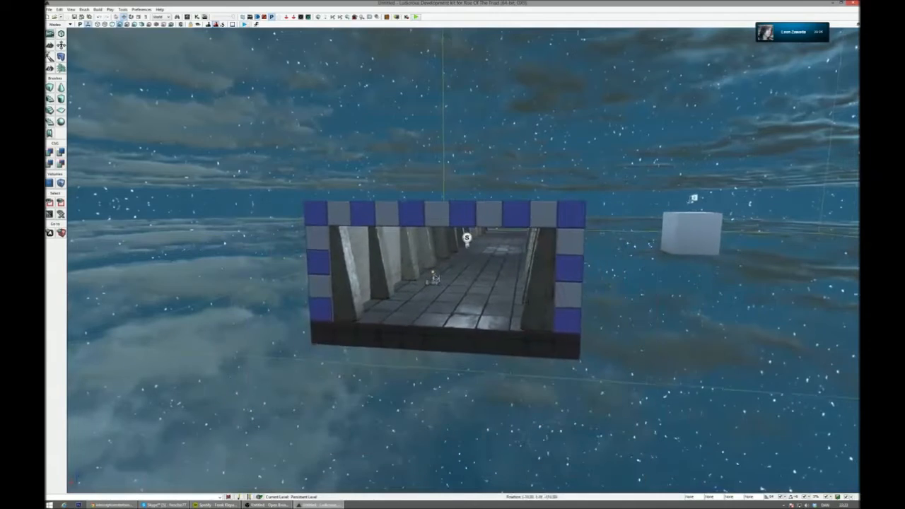
- Open the E1L1 singleplayer map and fly over its courtyard and walls in game view
left_click(60, 17)
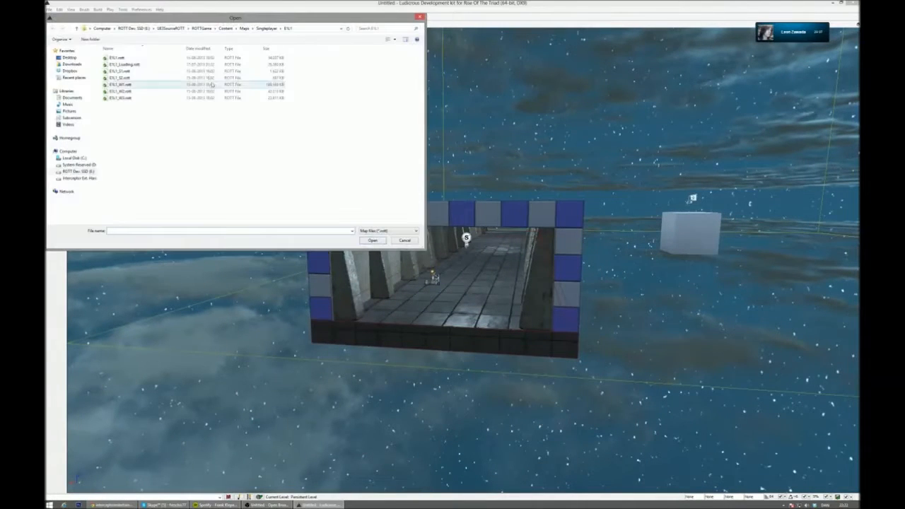
double_click(186, 58)
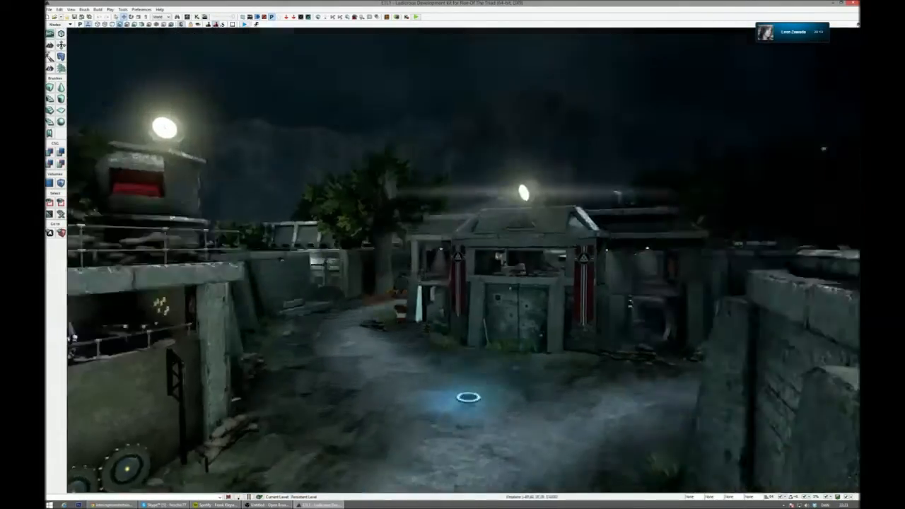
right_click_drag(463, 260, 472, 277)
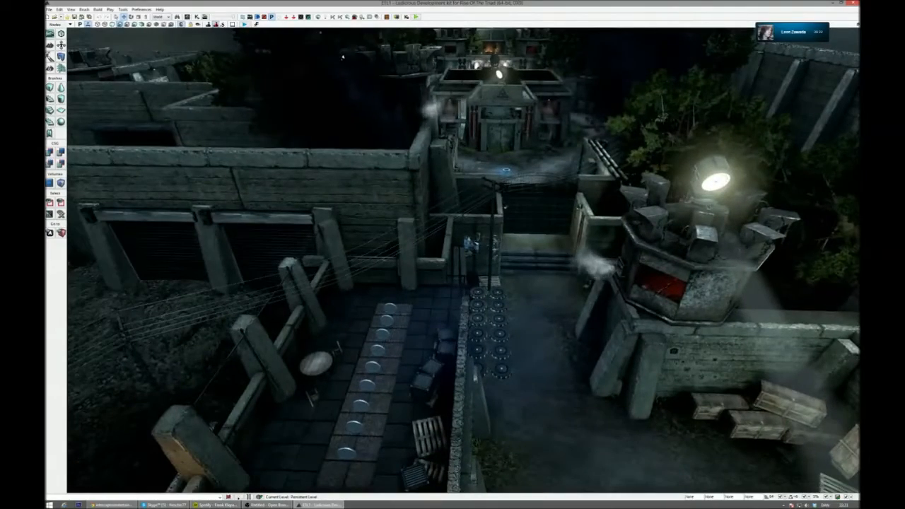
mouse_move(472, 278)
right_mouse_down()
mouse_move(467, 329)
mouse_move(439, 333)
mouse_move(487, 277)
right_mouse_up()
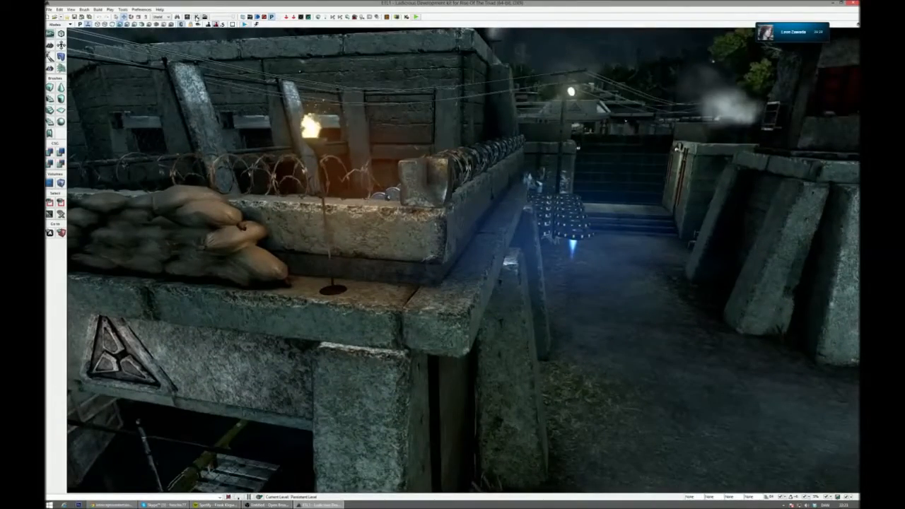
- Open UnrealKismet for the E1L1 map and enlarge its window
left_click(197, 17)
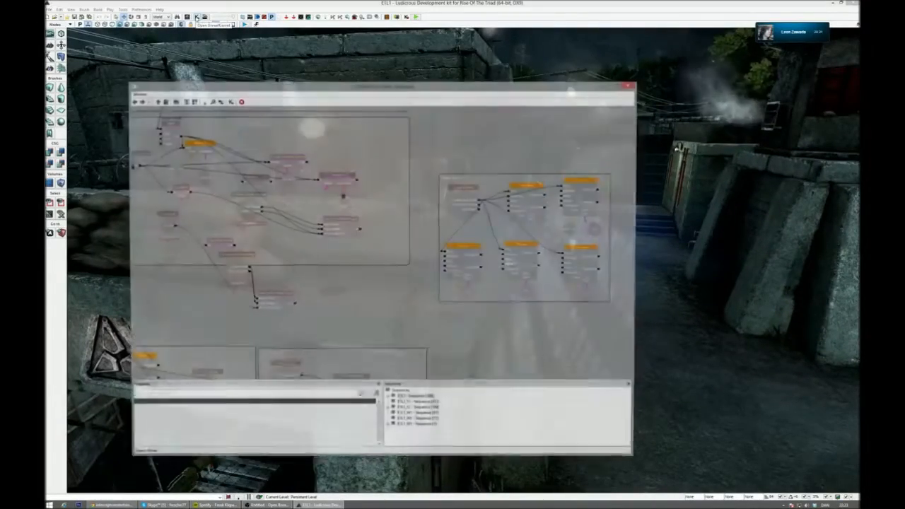
left_click_drag(318, 138, 637, 267)
left_click_drag(639, 461, 763, 500)
left_click_drag(612, 86, 612, 27)
left_click_drag(345, 134, 753, 422)
- Examine the main E1L1 Kismet sequence, including its checkpoint and stream levels node groups
left_click_drag(612, 294, 654, 73)
scroll(592, 99, "up", 3)
scroll(655, 73, "down", 10)
left_click_drag(505, 226, 402, 330)
scroll(402, 330, "up", 3)
scroll(403, 330, "up", 7)
left_click_drag(604, 87, 654, 48)
scroll(654, 48, "up", 8)
left_click_drag(339, 142, 686, 107)
left_click_drag(331, 193, 630, 47)
scroll(593, 145, "down", 2)
left_click_drag(653, 220, 562, 47)
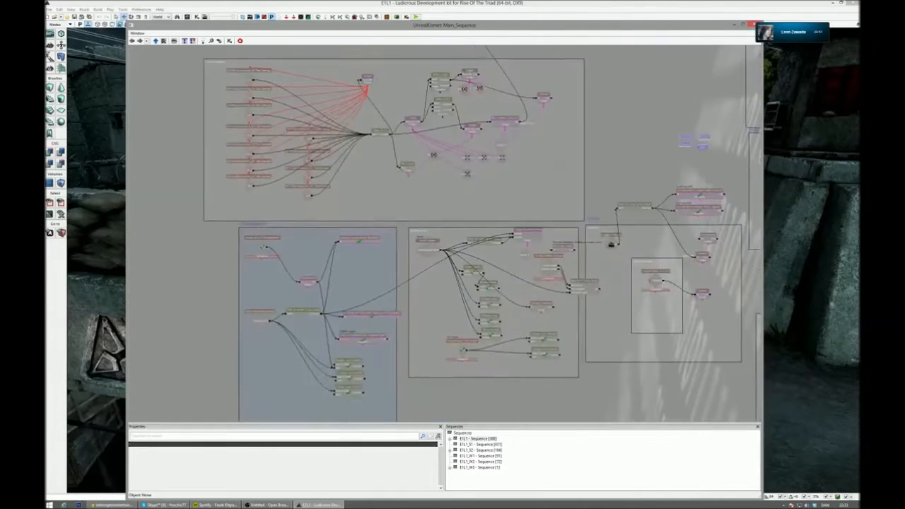
scroll(597, 152, "up", 4)
left_click_drag(385, 217, 482, 101)
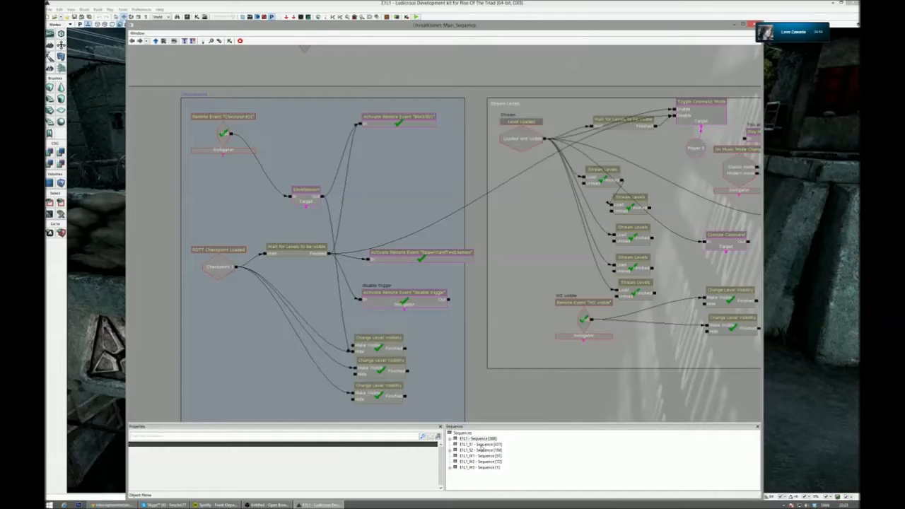
- Switch to the E1L1_S1 sequence and examine its combat groups down to the guard spawning nodes
left_click(481, 445)
left_click_drag(369, 317, 524, 422)
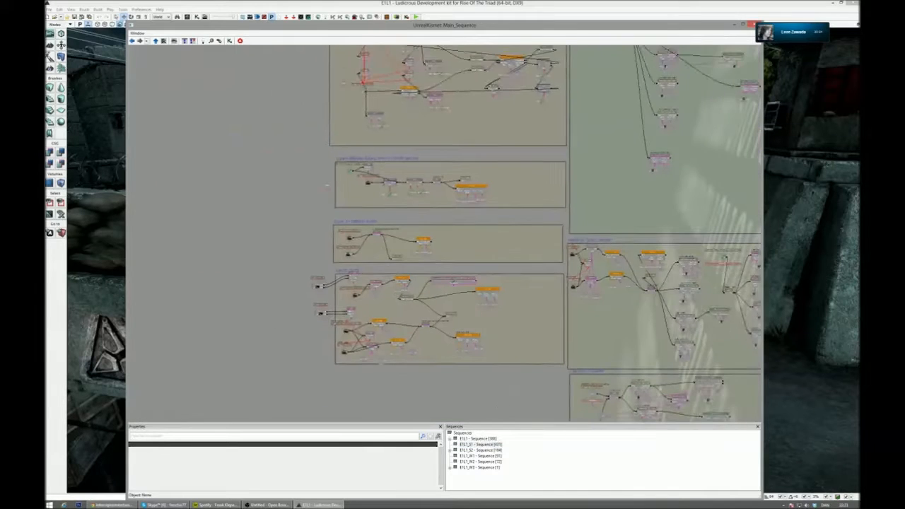
scroll(523, 422, "up", 3)
left_click_drag(497, 142, 525, 417)
left_click_drag(225, 139, 238, 360)
scroll(226, 343, "up", 4)
left_click_drag(711, 188, 626, 187)
left_click_drag(622, 92, 309, 111)
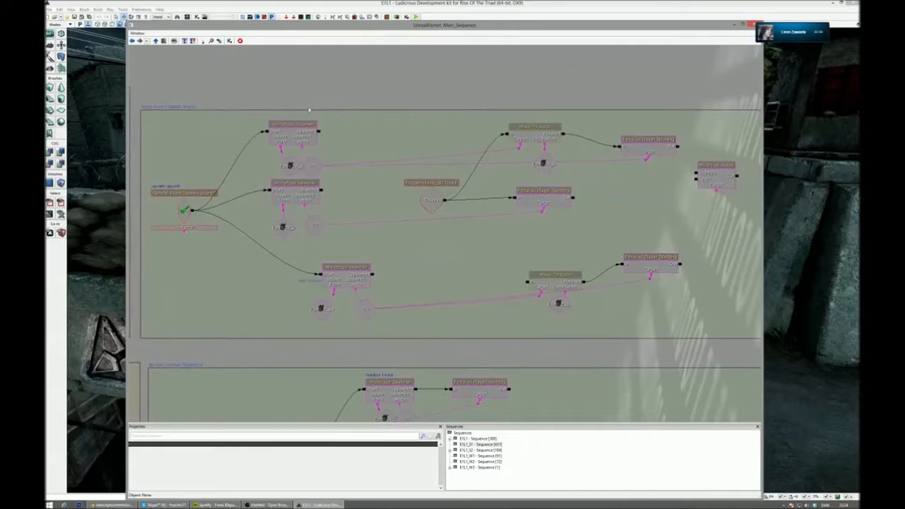
scroll(309, 110, "down", 2)
scroll(311, 110, "up", 2)
left_click_drag(317, 111, 317, 127)
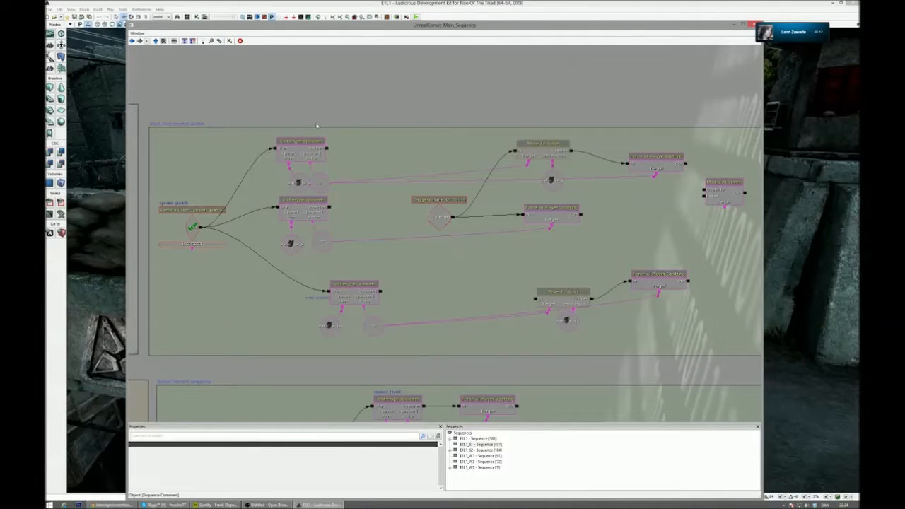
- Move the Kismet window aside, locate the touch event's trigger volume in the level and inspect the nodes around the event
left_click(192, 227)
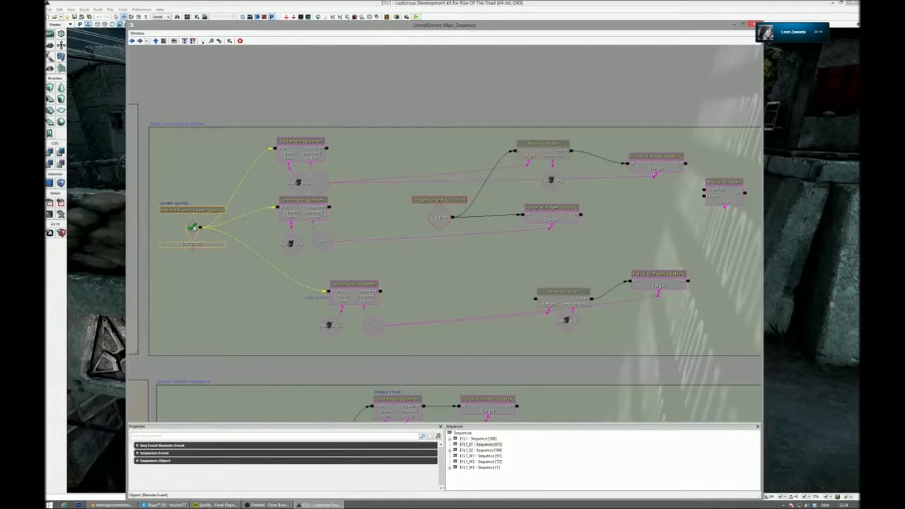
left_click_drag(380, 28, 600, 29)
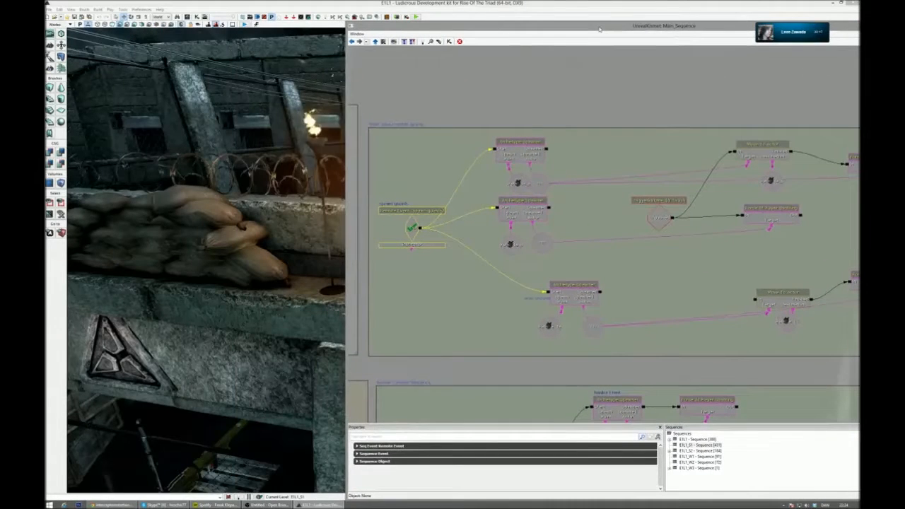
double_click(657, 224)
left_click_drag(468, 35, 673, 336)
right_click_drag(425, 261, 343, 283)
left_click_drag(649, 327, 596, 42)
left_click_drag(705, 174, 580, 181)
left_click_drag(714, 198, 646, 201)
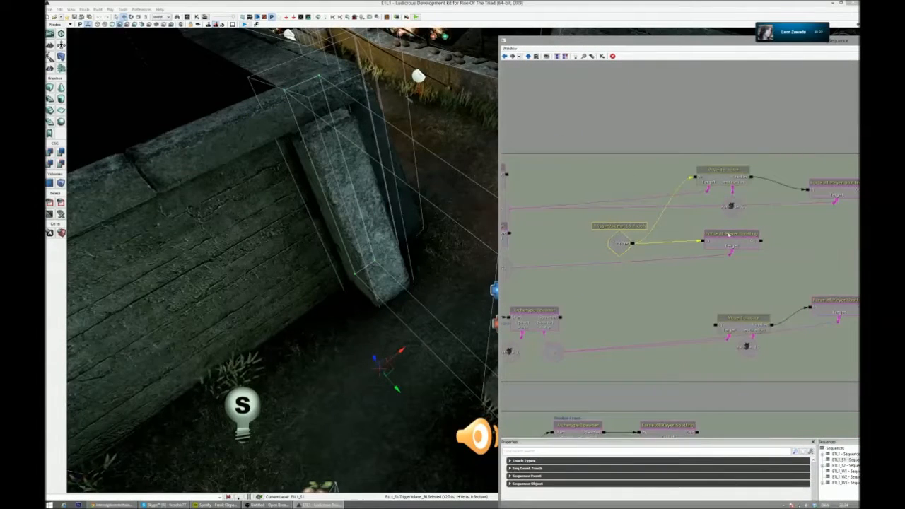
left_click_drag(517, 304, 613, 295)
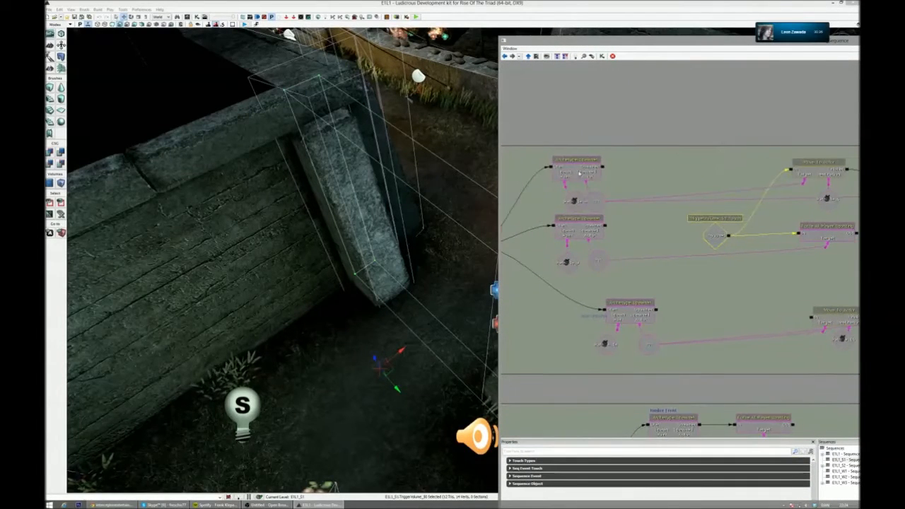
- Enlarge the Kismet properties area, expand the upper Archetype Spawner's settings and open its ENEMY_LowGuard_Defender template's properties
left_click_drag(629, 439, 629, 291)
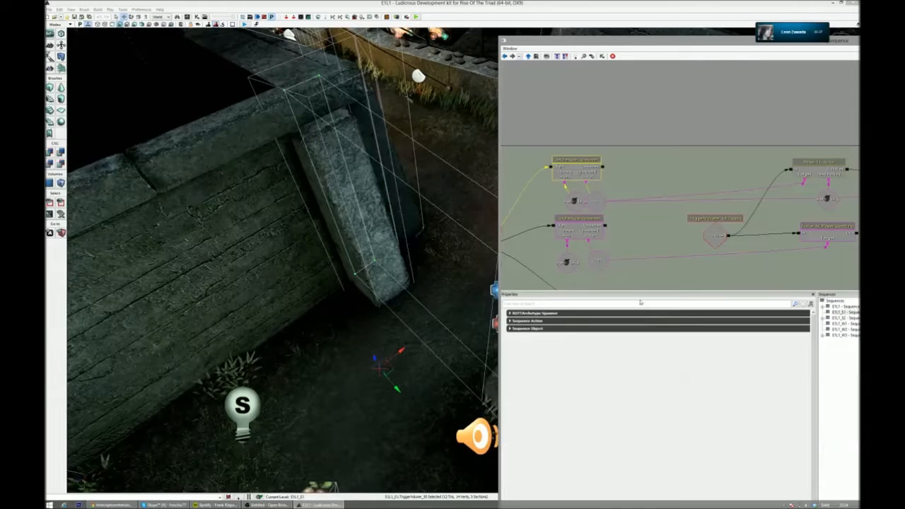
left_click(524, 313)
left_click(531, 321)
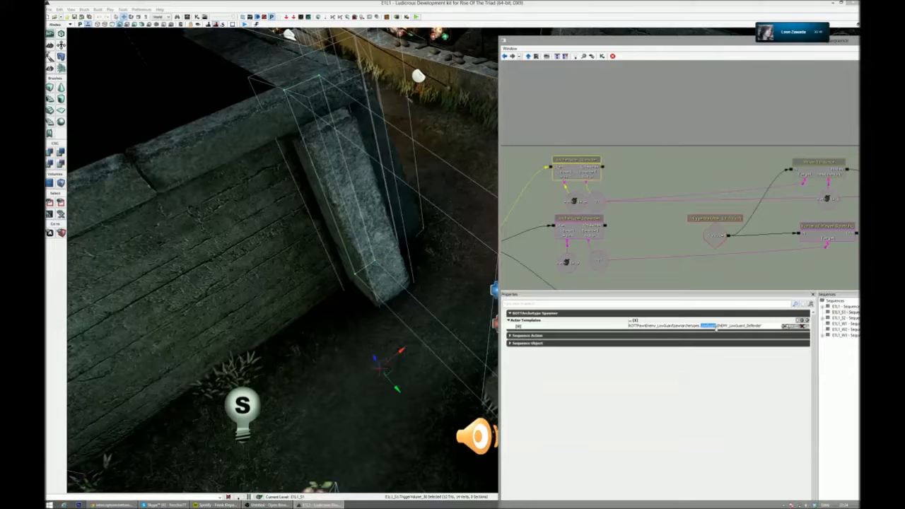
left_click(786, 326)
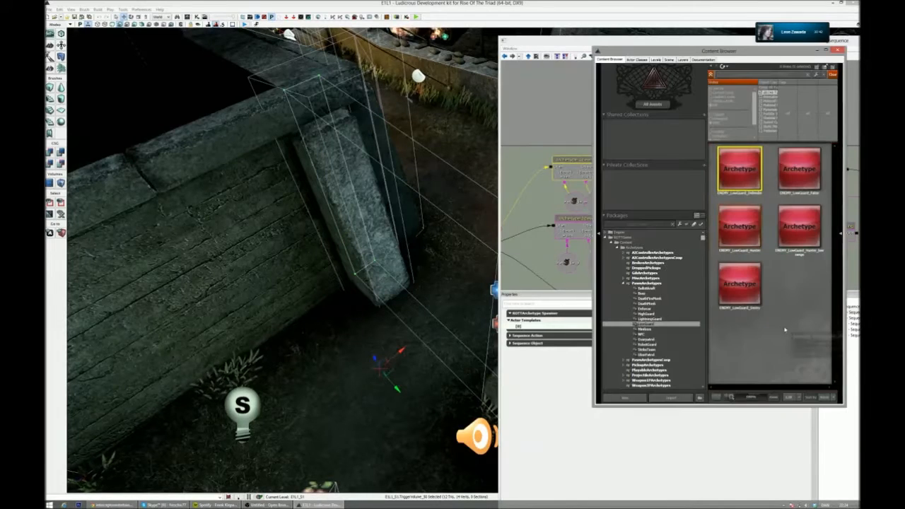
double_click(751, 188)
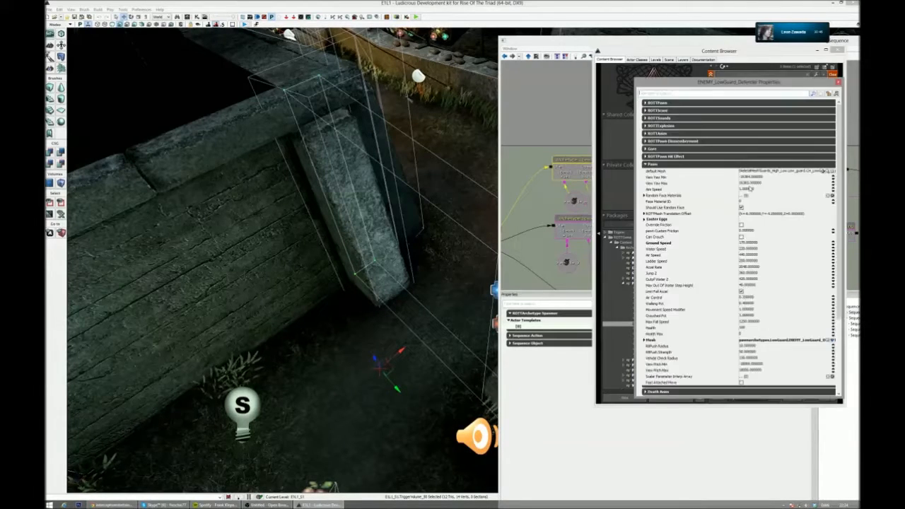
- Locate the low guard archetype's default mesh, preview it in its editor and close the asset windows
left_click(829, 171)
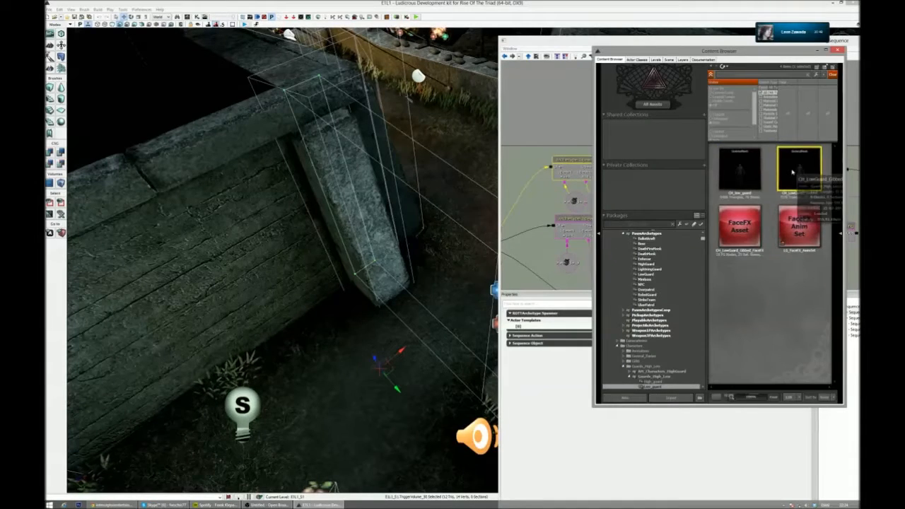
double_click(792, 172)
right_click_drag(518, 244, 518, 311)
left_click_drag(721, 33, 498, 71)
left_click_drag(696, 52, 497, 86)
left_click(638, 85)
left_click(838, 84)
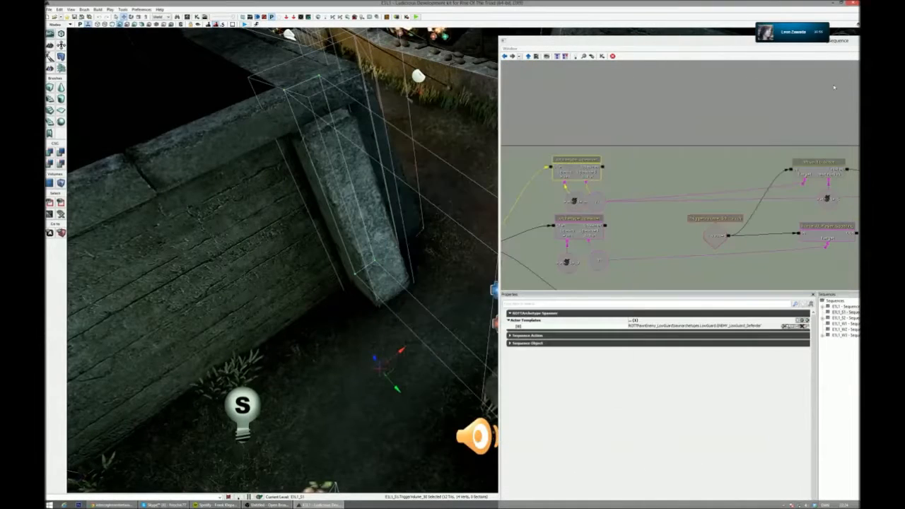
- Show the editor icons in the level and examine the path nodes beside the guard spawner script
left_click_drag(658, 174, 749, 128)
right_click_drag(396, 205, 456, 252)
key("g")
key("g")
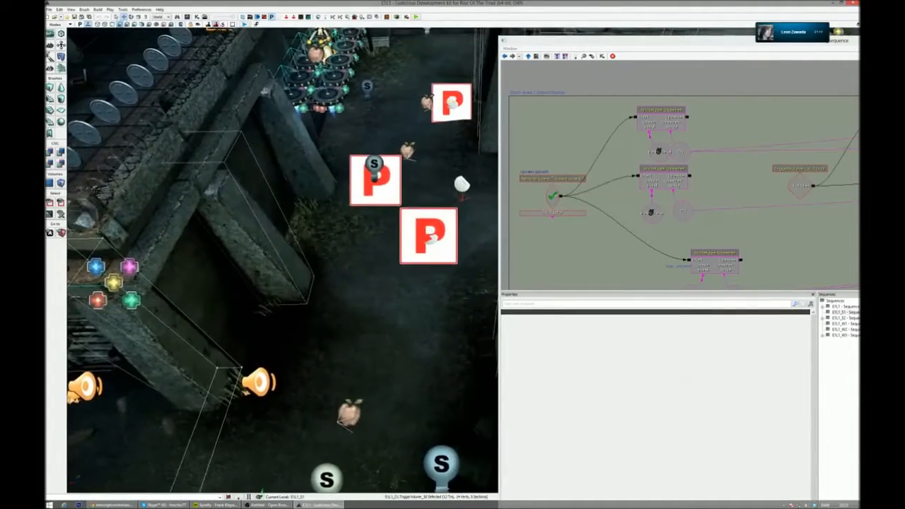
mouse_move(456, 251)
right_mouse_down()
mouse_move(428, 244)
mouse_move(456, 244)
mouse_move(478, 223)
mouse_move(463, 258)
right_mouse_up()
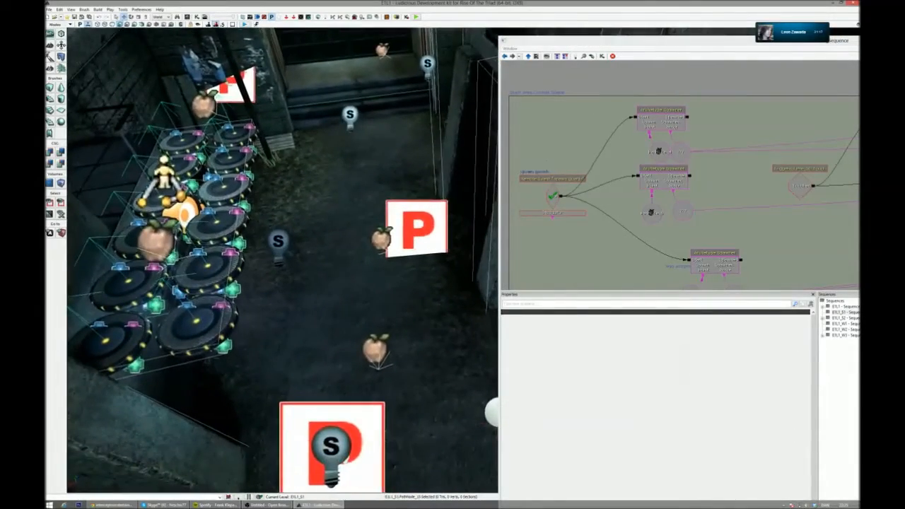
- Inspect the lower Move To Actor node with its connections and the surrounding combat node groups
left_click_drag(633, 264, 490, 232)
left_click_drag(730, 194, 625, 195)
left_click(672, 235)
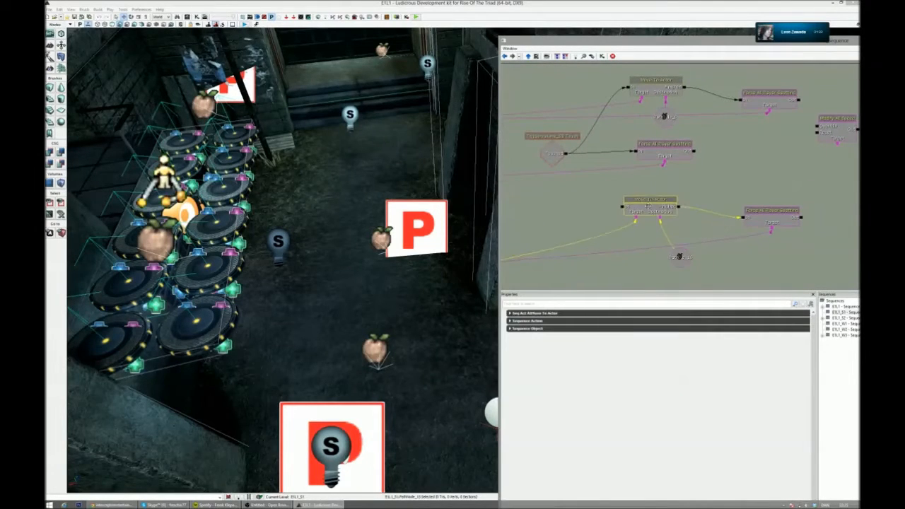
scroll(742, 174, "down", 8)
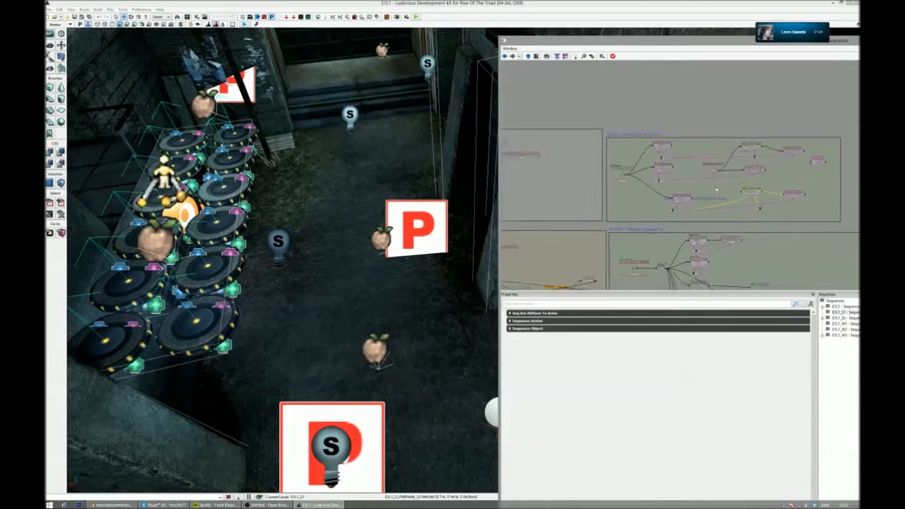
left_click_drag(734, 183, 722, 125)
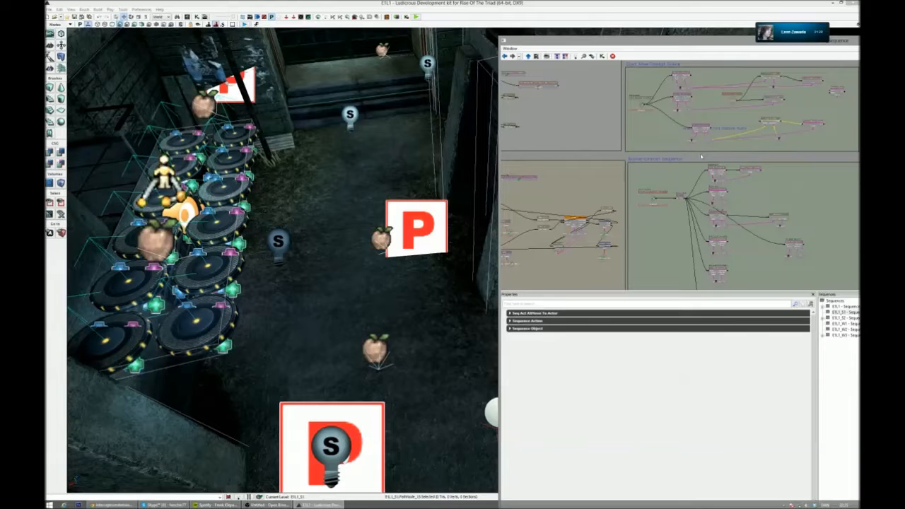
- Check the properties of the green figure actor above the jump pads, close them and view the level without editor icons
right_click_drag(424, 212, 368, 211)
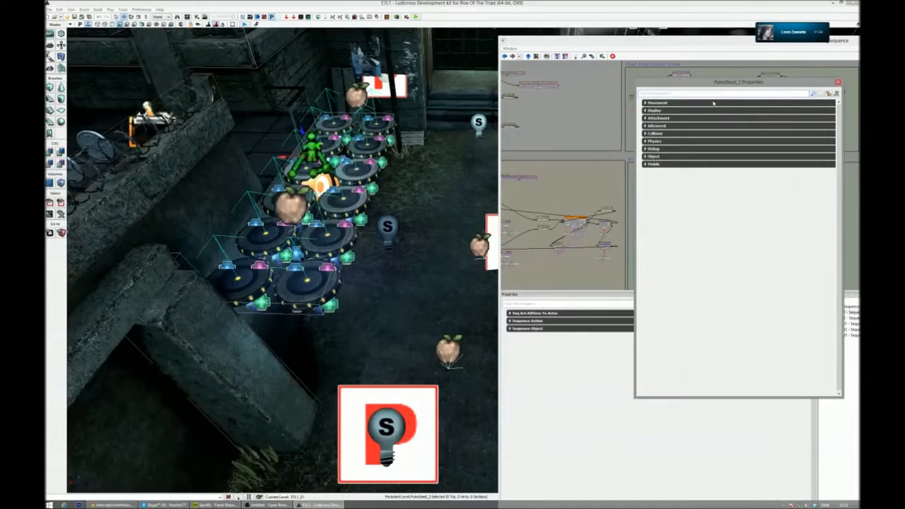
left_click_drag(825, 84, 774, 95)
left_click(788, 94)
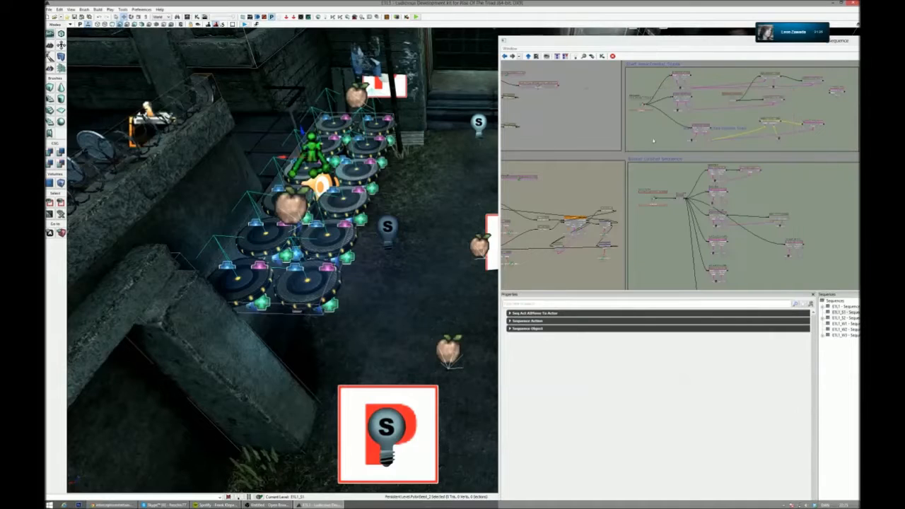
right_click_drag(435, 237, 435, 239)
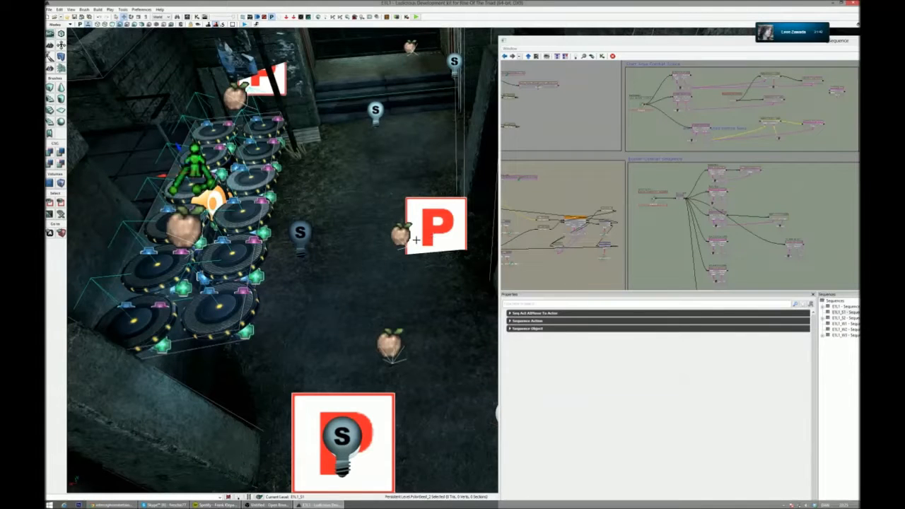
right_click_drag(283, 261, 102, 248)
key("g")
right_click_drag(396, 308, 386, 305)
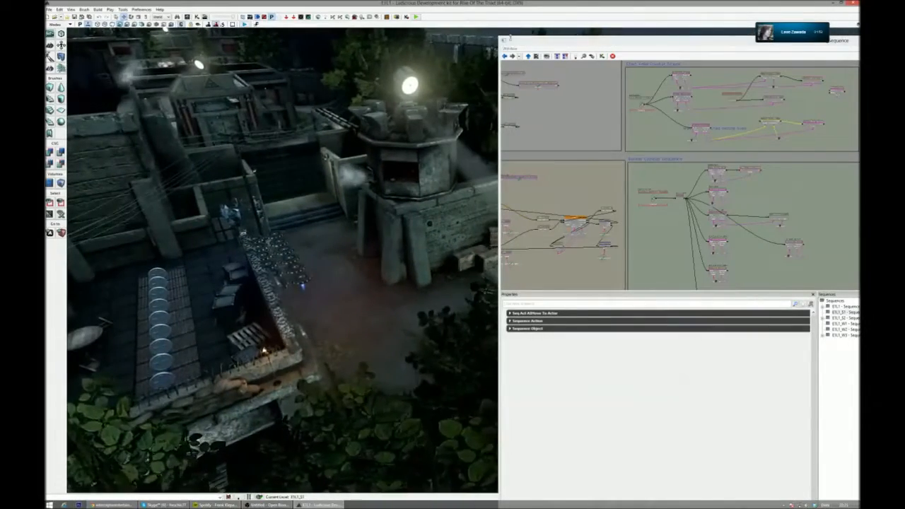
- Move the Kismet window over the level, hide its sequence list and widen it to show every node group
left_click_drag(500, 37, 338, 30)
left_click_drag(696, 42, 620, 36)
left_click_drag(657, 233, 595, 180)
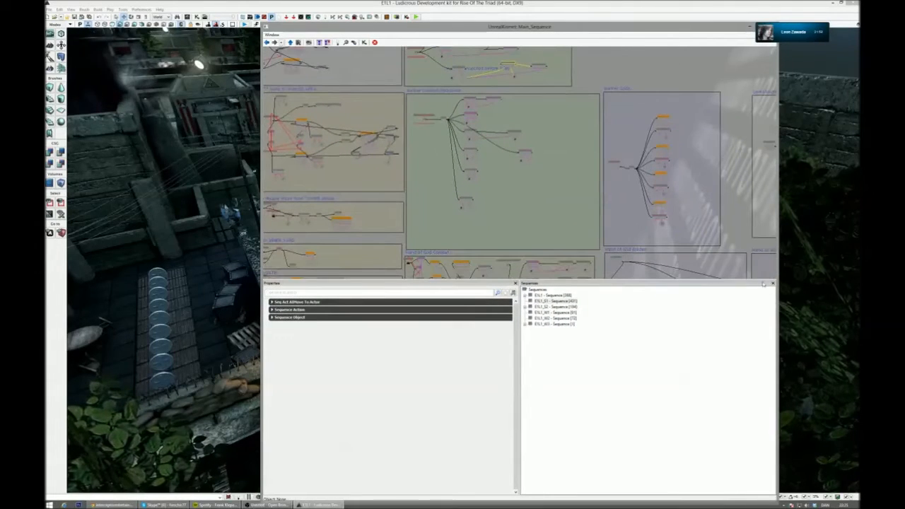
left_click(773, 284)
left_click_drag(778, 285, 840, 284)
scroll(551, 271, "down", 1)
scroll(551, 271, "down", 2)
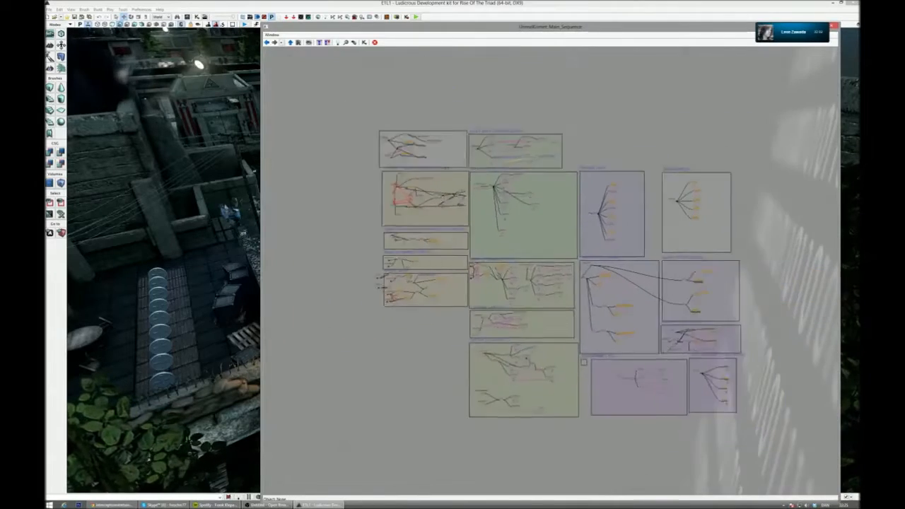
- Examine the E1L1_S1 combat and event node groups, moving and resizing the Kismet window to compare them with the level
scroll(551, 271, "up", 5)
scroll(523, 279, "down", 1)
scroll(523, 279, "up", 4)
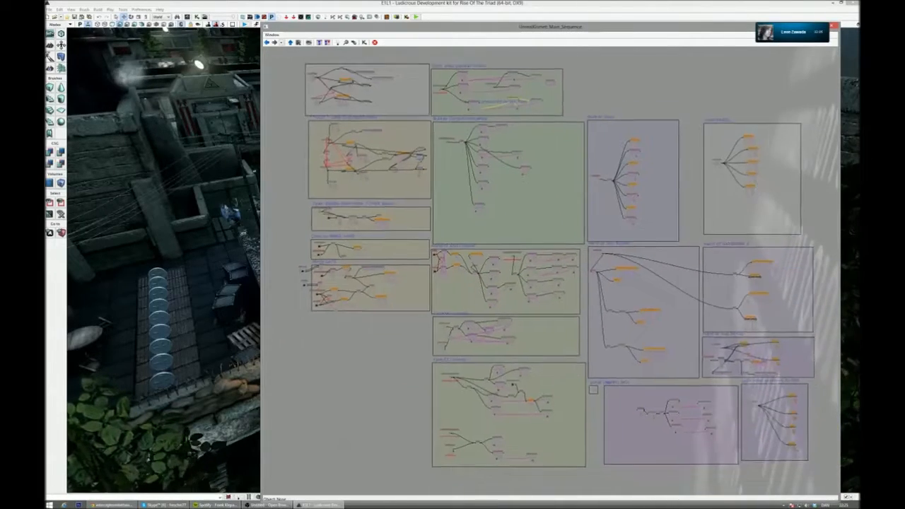
left_click_drag(662, 205, 689, 204)
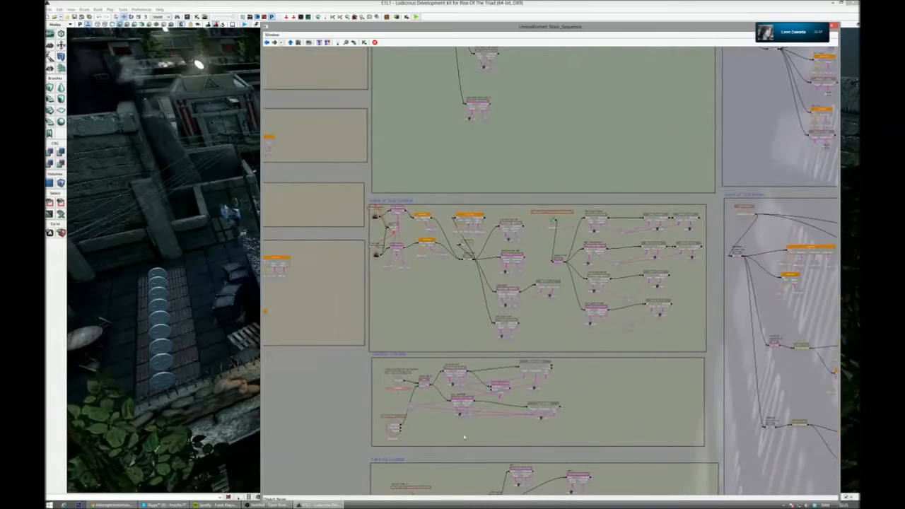
left_click_drag(422, 24, 423, 58)
left_click_drag(424, 62, 413, 31)
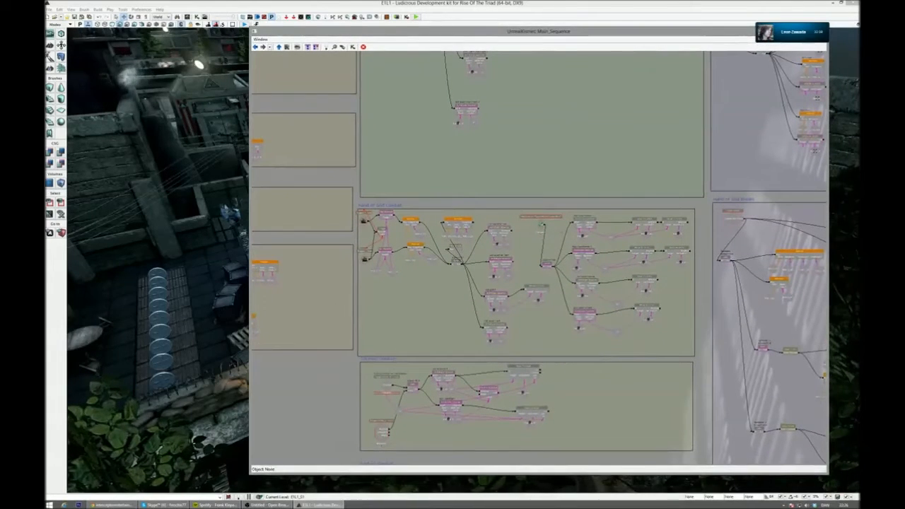
left_click_drag(339, 32, 690, 116)
right_click_drag(439, 212, 414, 198)
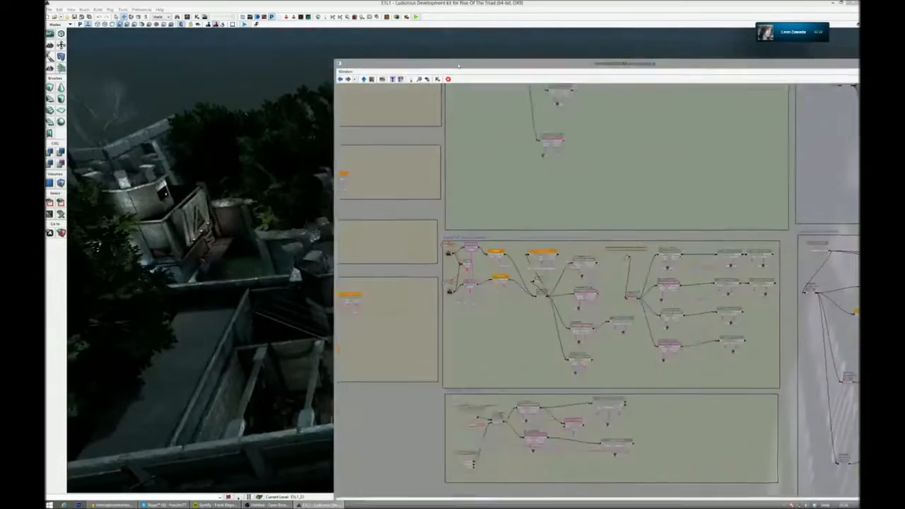
scroll(444, 441, "up", 5)
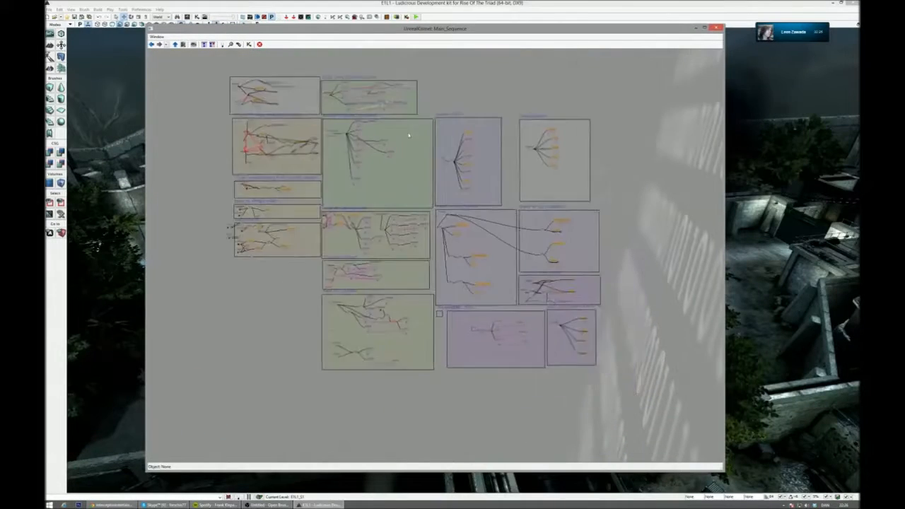
left_click_drag(722, 469, 749, 447)
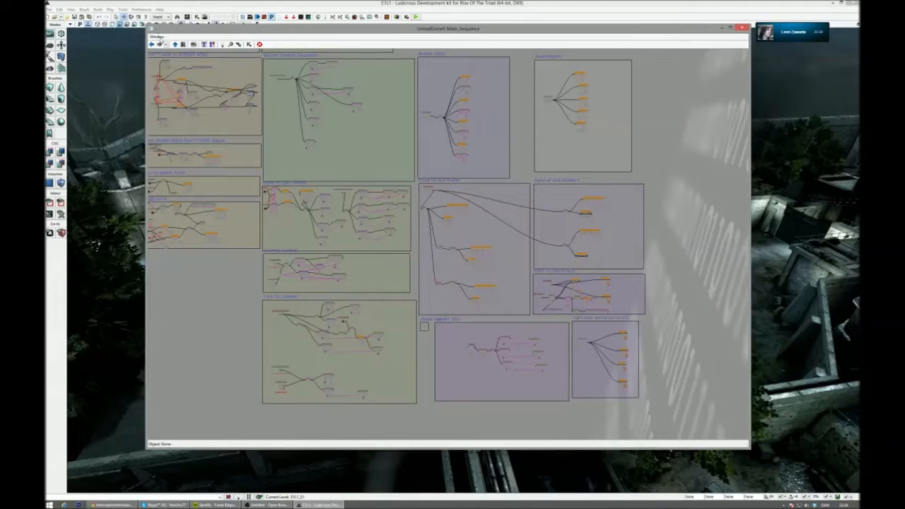
- Close the Kismet window, check the Content Browser briefly and reopen Kismet from the level editor
left_click(741, 27)
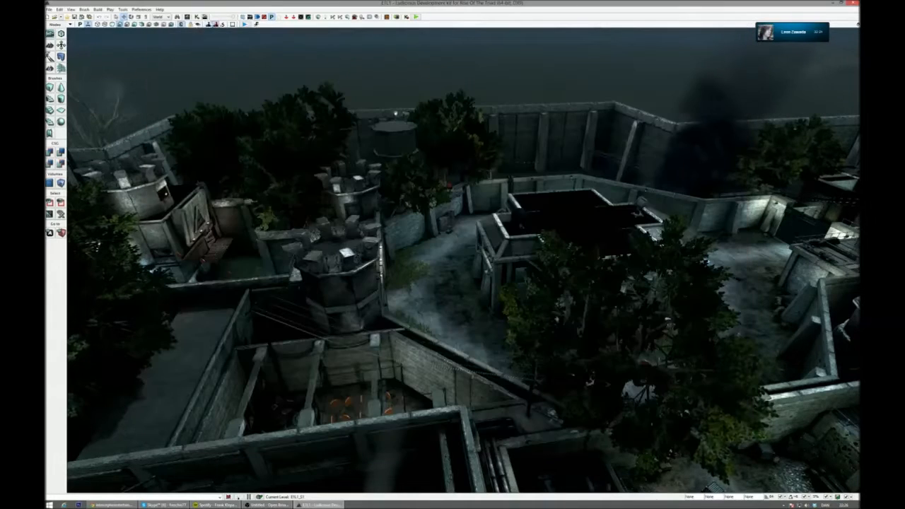
left_click(187, 17)
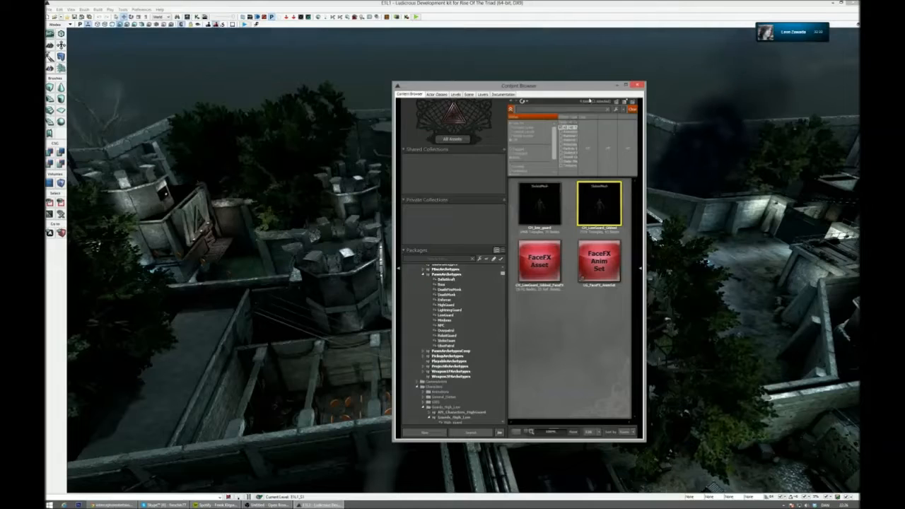
left_click(639, 85)
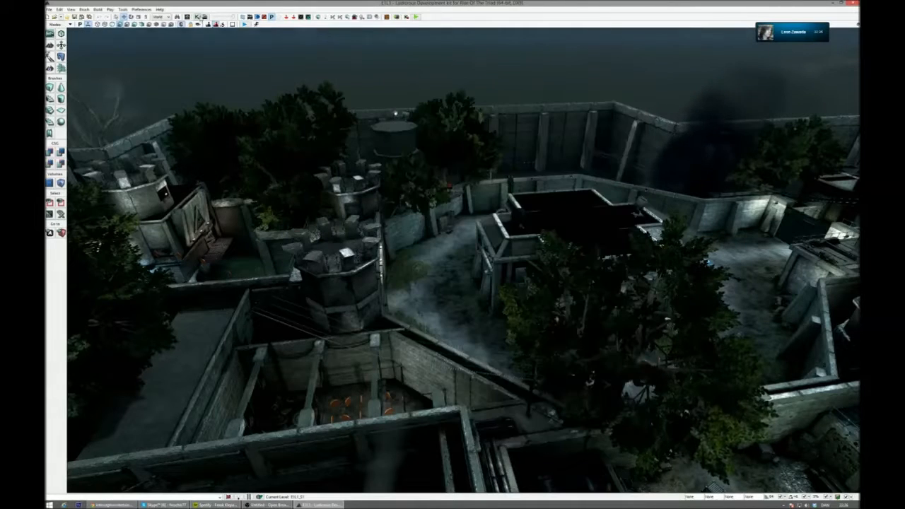
left_click(198, 17)
- List the ROTT Actions available for a new action in an empty area of the sequence
scroll(674, 149, "up", 8)
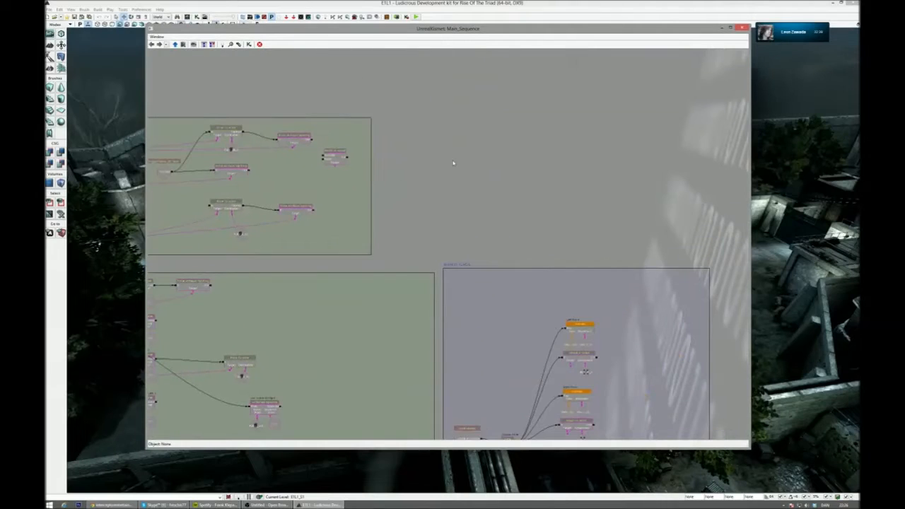
scroll(458, 155, "down", 4)
scroll(446, 201, "up", 6)
right_click(444, 204)
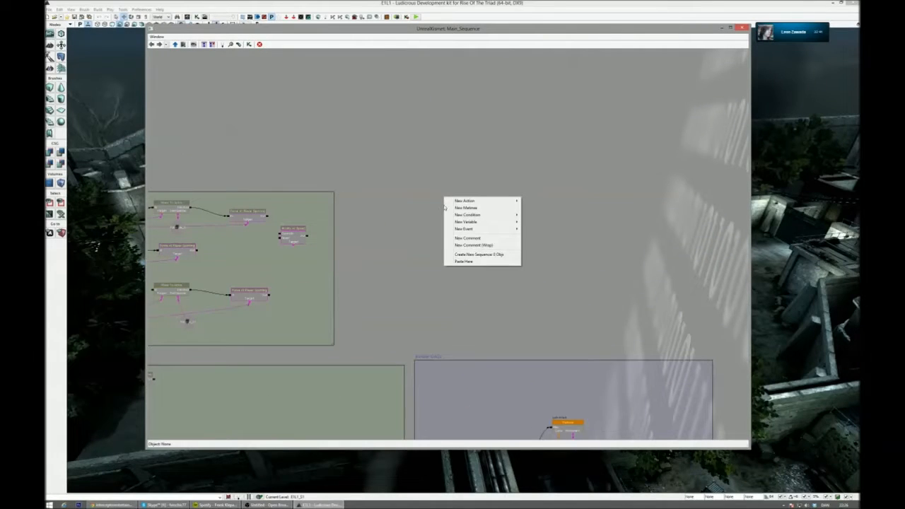
mouse_move(492, 230)
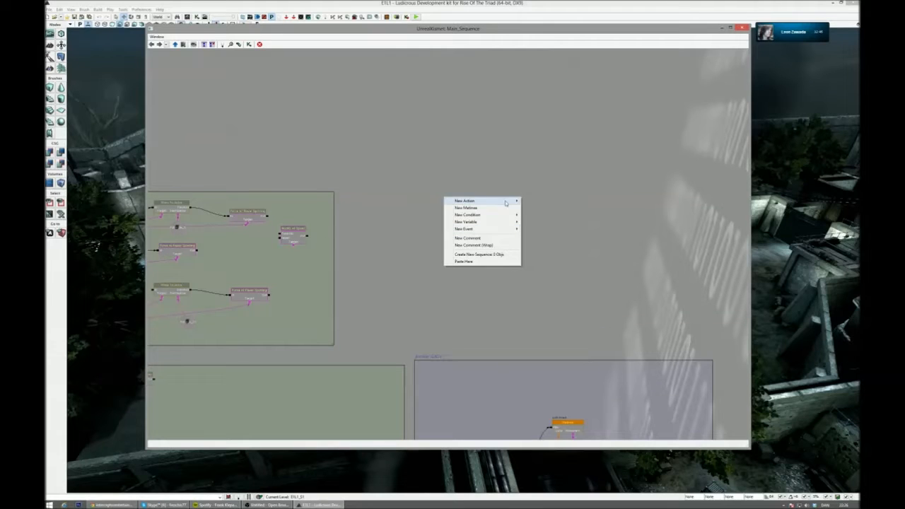
mouse_move(510, 202)
mouse_move(565, 359)
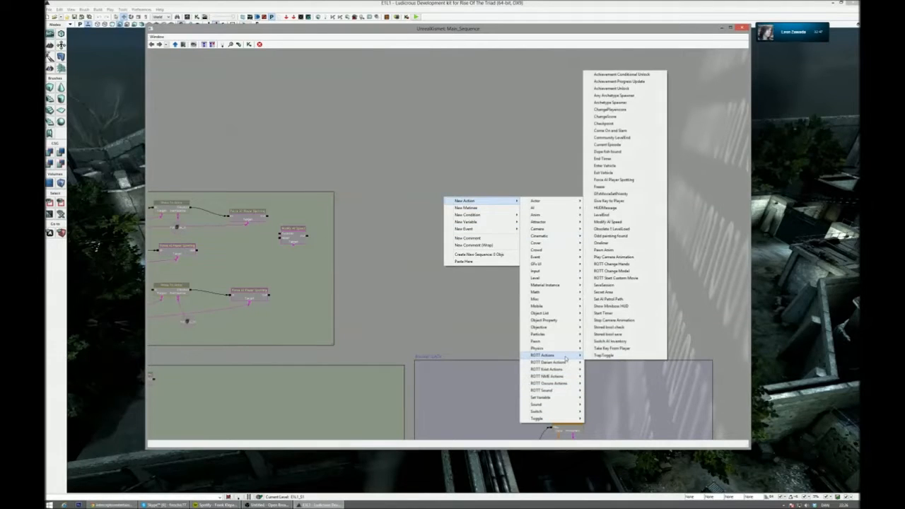
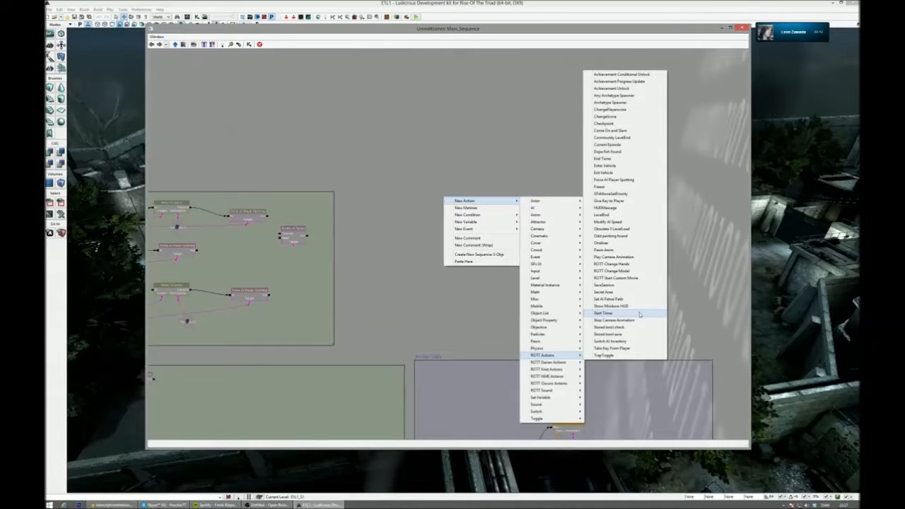
- Shrink the Kismet window and fly the level view down into the alley facing the metal gate
left_click_drag(426, 27, 409, 40)
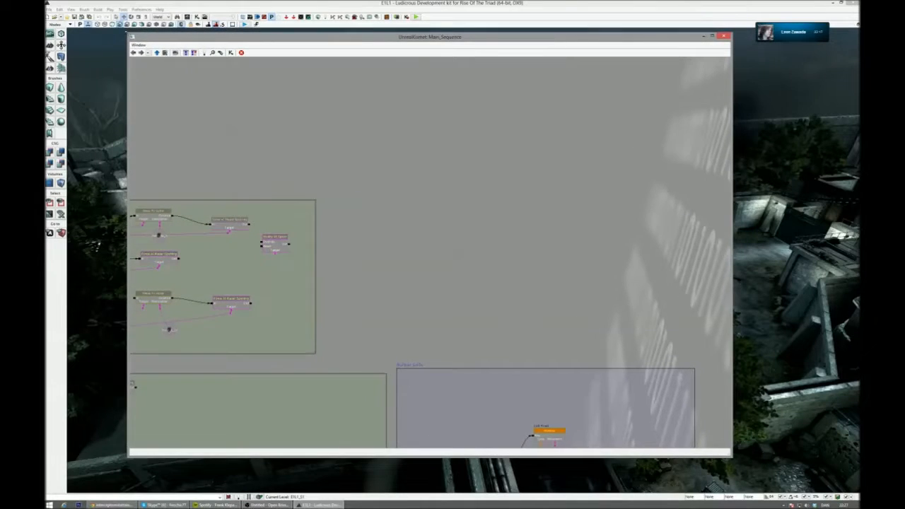
left_click_drag(128, 33, 464, 48)
left_click_drag(560, 52, 167, 46)
right_click_drag(495, 247, 580, 269)
key("w")
key("w")
key("w")
key("s")
key("w")
key("s")
key("w")
key("s")
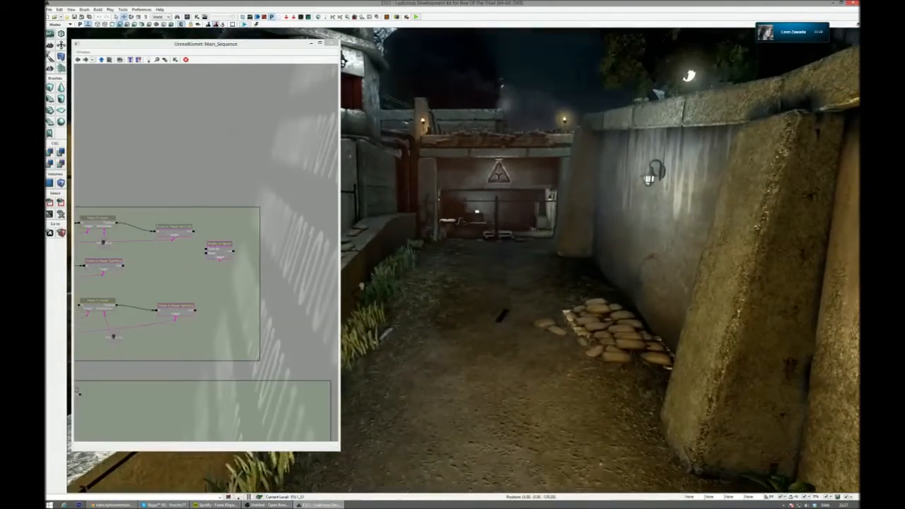
- Widen and shorten the Kismet window, then shift it aside so the alley gate is uncovered
left_click_drag(340, 237, 588, 225)
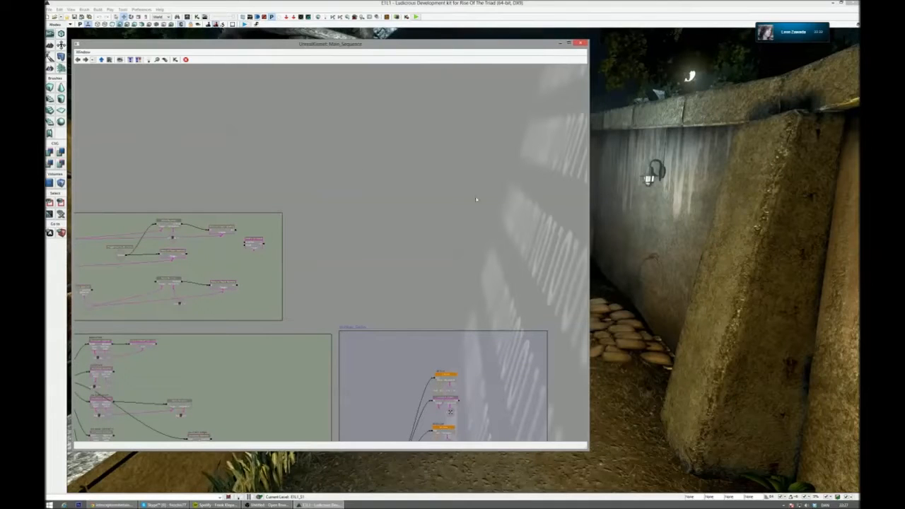
left_click_drag(588, 40, 499, 99)
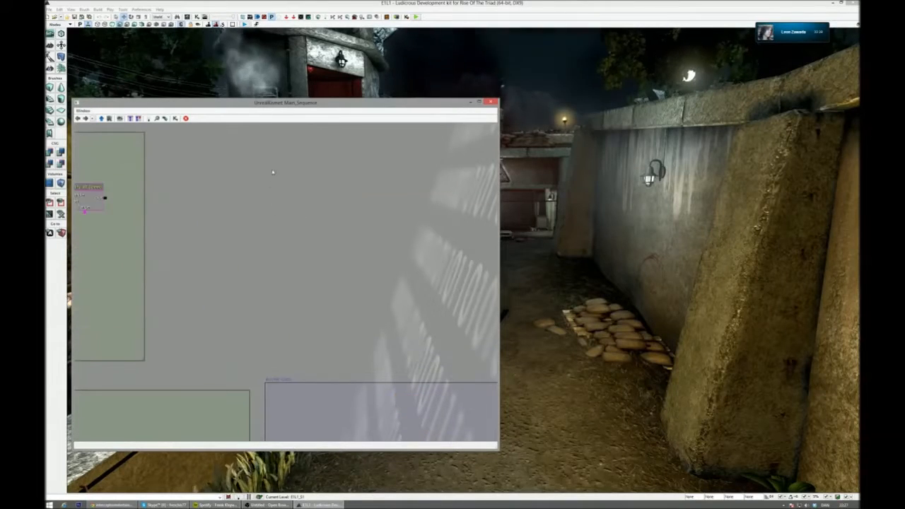
left_click_drag(447, 104, 352, 102)
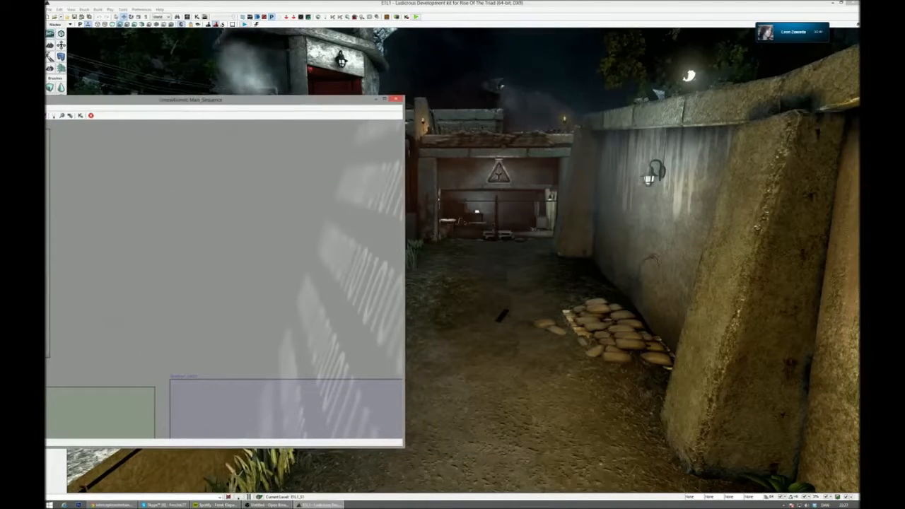
- Search the Actor Classes for "path" and place a PathNode on the alley ground
left_click(187, 16)
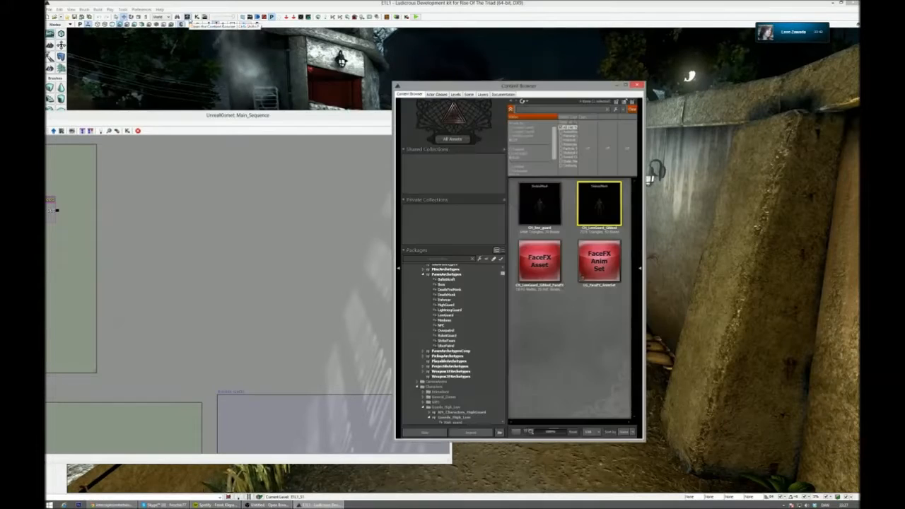
left_click(437, 94)
left_click_drag(465, 85, 384, 81)
left_click(405, 104)
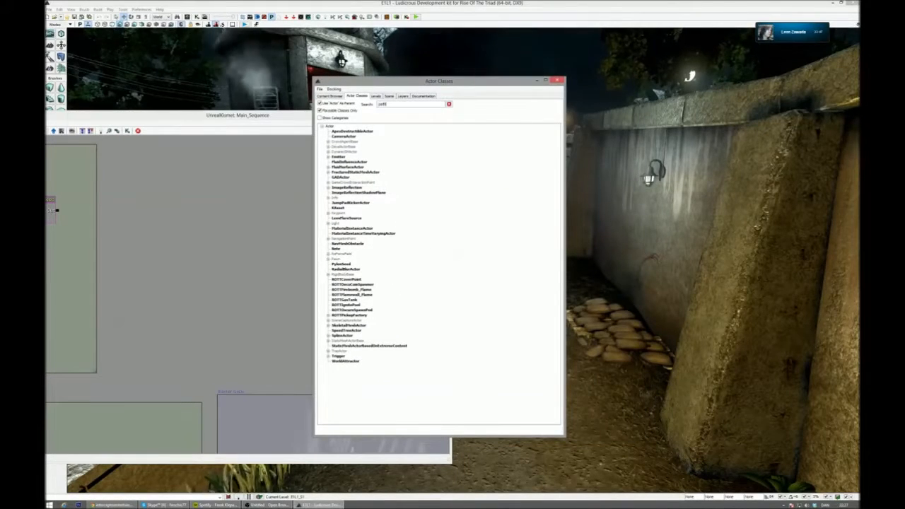
type("path")
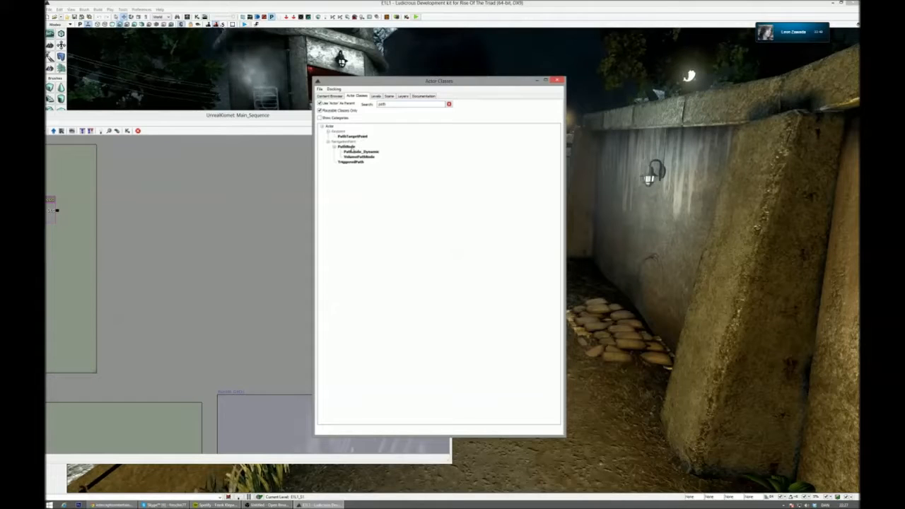
left_click(600, 390)
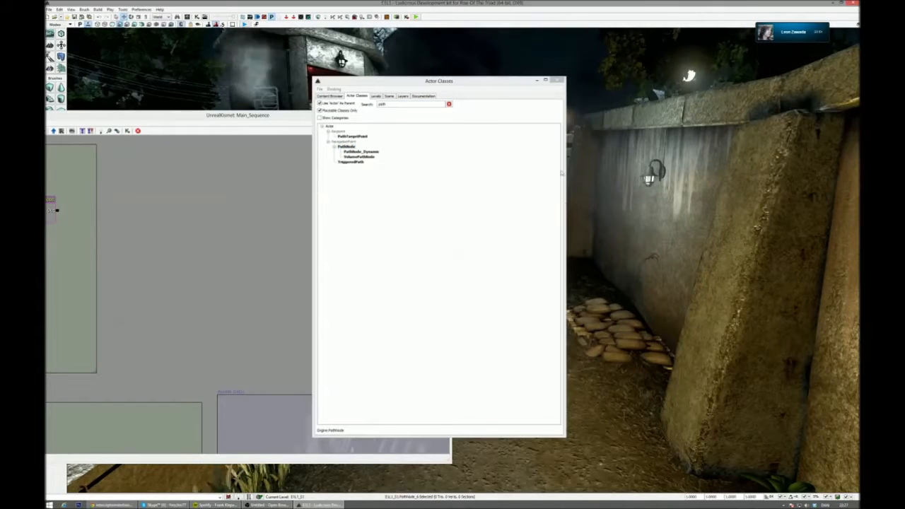
- Turn off game view so the editor icons are drawn in the level, and close the Actor Classes window
left_click(557, 81)
key("g")
right_click_drag(594, 106, 569, 106)
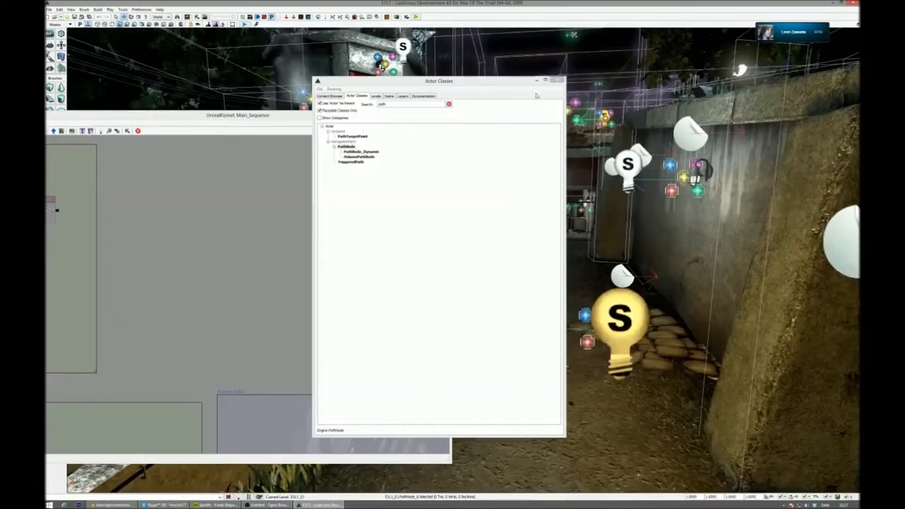
left_click(557, 82)
- Add a PathNode actor on the alley floor in front of the existing Pylon
right_click_drag(573, 142, 587, 155)
right_click_drag(658, 282, 594, 314)
right_click(538, 316)
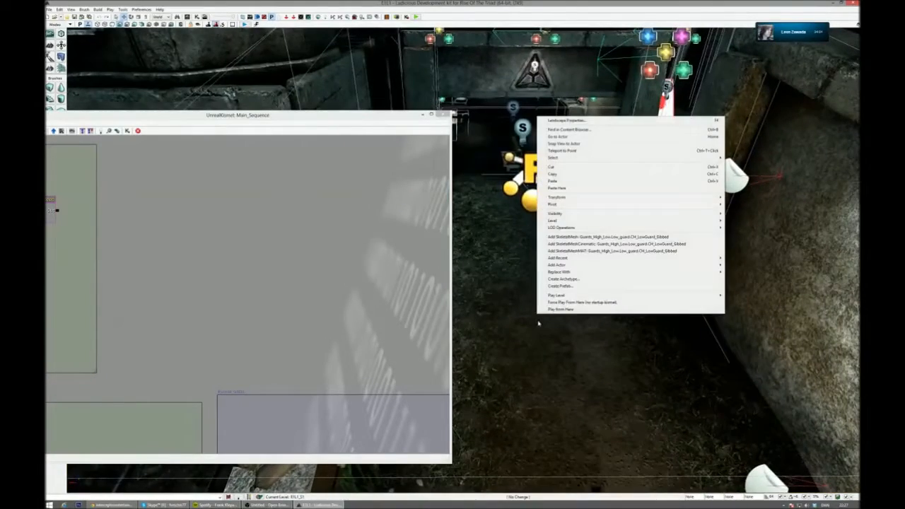
mouse_move(577, 269)
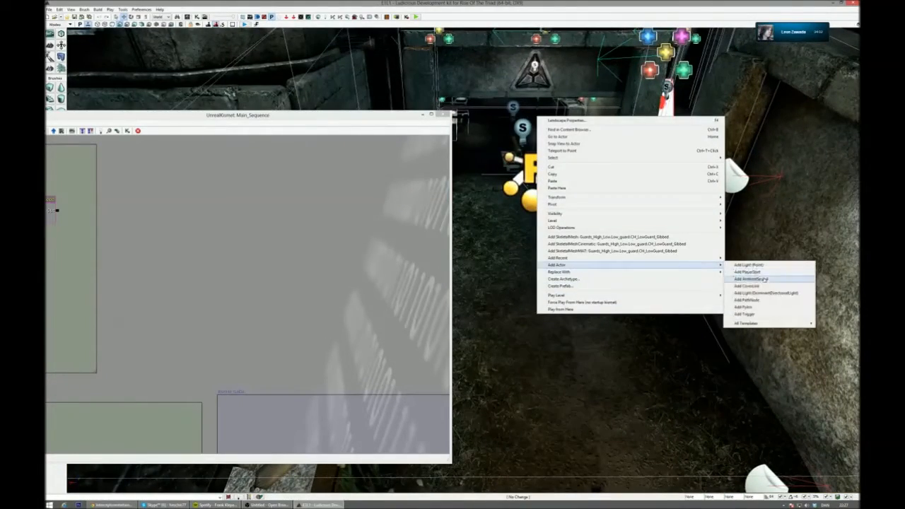
left_click(763, 299)
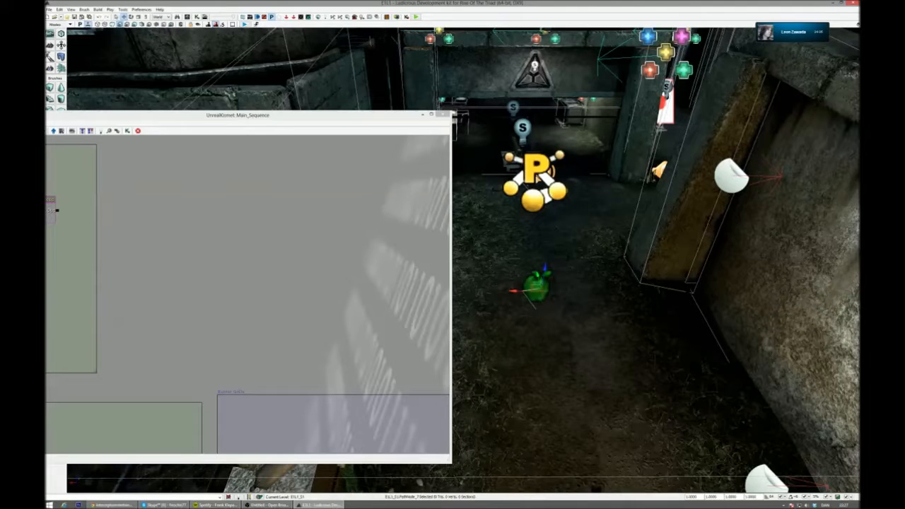
- Create an Archetype Spawner action from the ROTT Actions in an empty area of the Kismet sequence
left_click_drag(283, 249, 209, 272)
right_click_drag(566, 305, 584, 322)
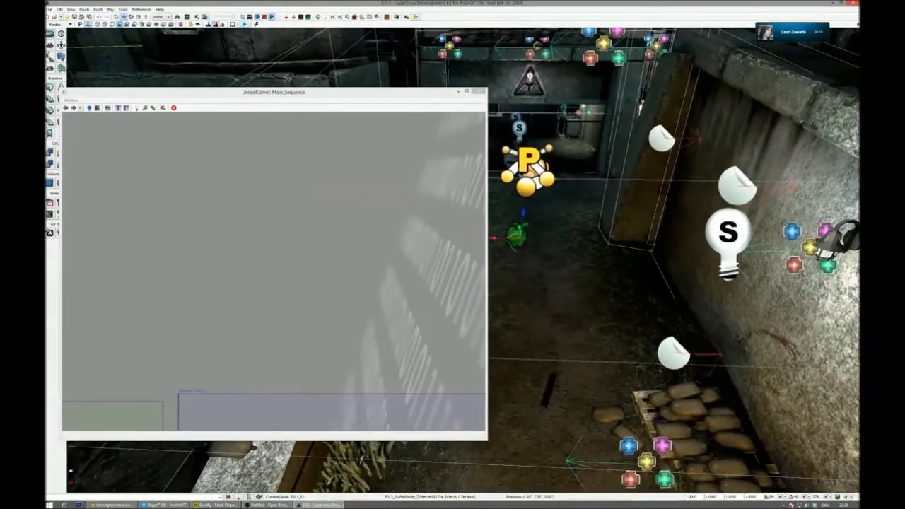
right_click(305, 261)
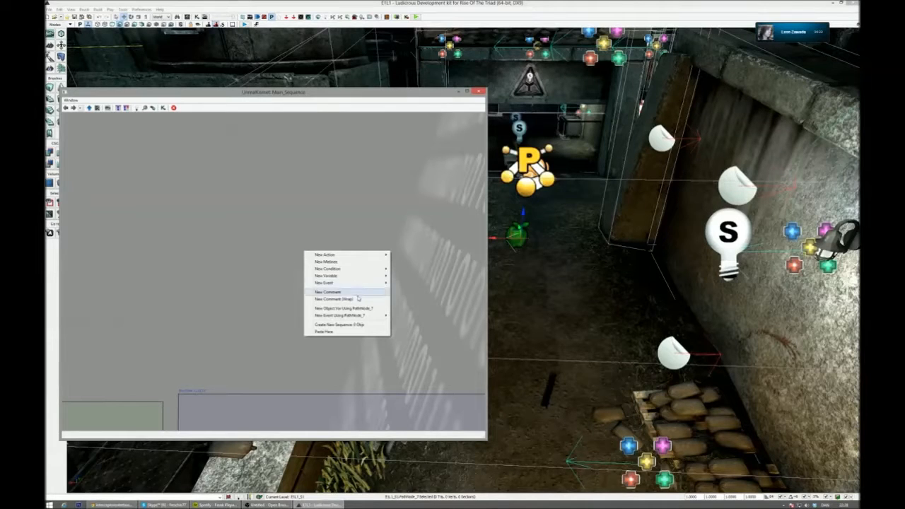
mouse_move(362, 258)
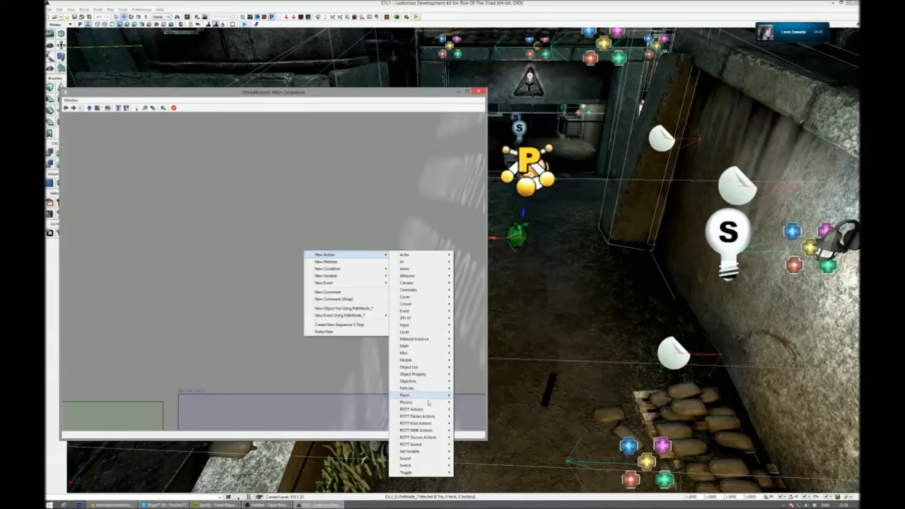
mouse_move(428, 411)
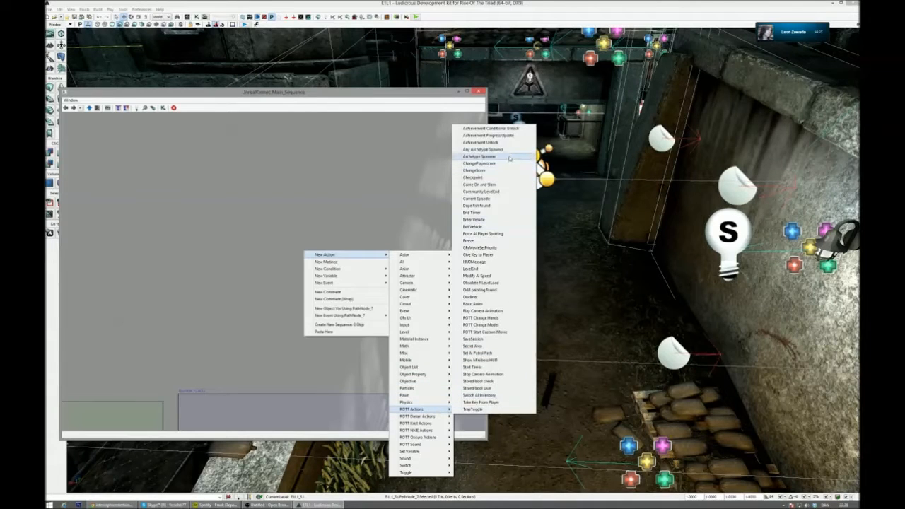
left_click(484, 149)
mouse_move(329, 273)
left_mouse_down()
mouse_move(328, 252)
mouse_move(326, 273)
left_mouse_up()
- Attach an object variable using PathNode_7 to the Archetype Spawner's spawn point and place it below the node
right_click(271, 264)
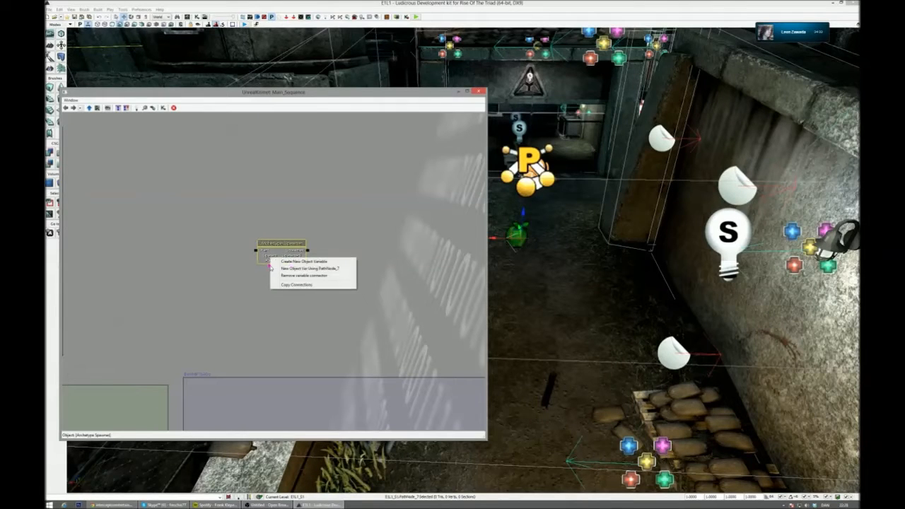
left_click(290, 268)
left_click_drag(269, 275, 268, 299)
left_click_drag(198, 259, 236, 247)
left_click_drag(311, 241, 305, 241)
- Create a Level Loaded event and connect its Loaded and Visible output to the Archetype Spawner's input
right_click(215, 221)
mouse_move(238, 225)
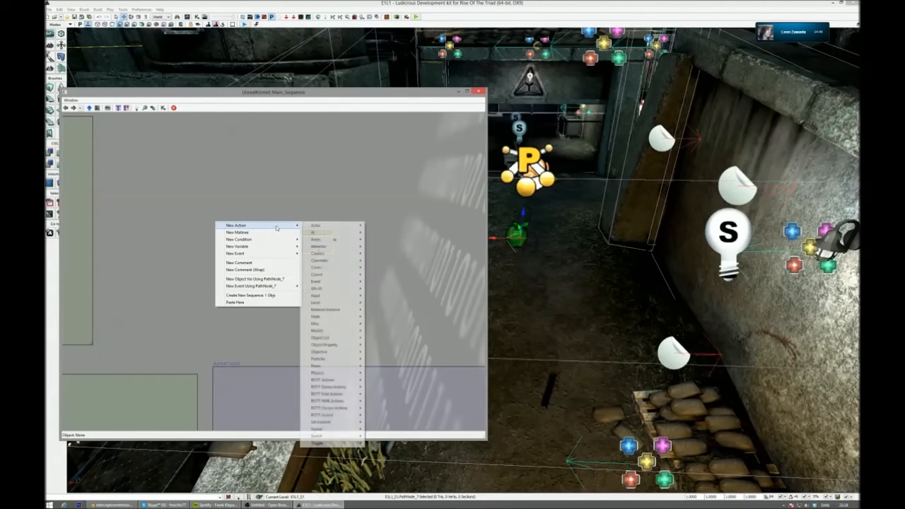
mouse_move(340, 303)
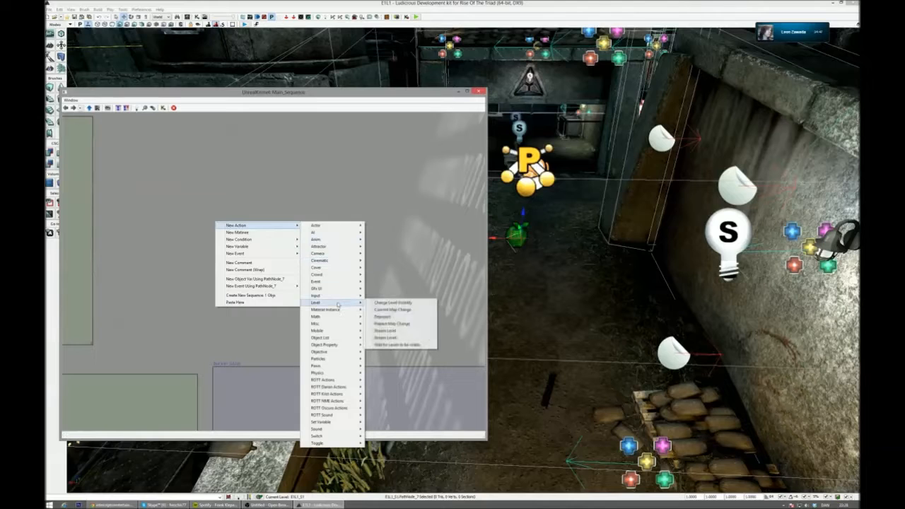
mouse_move(264, 256)
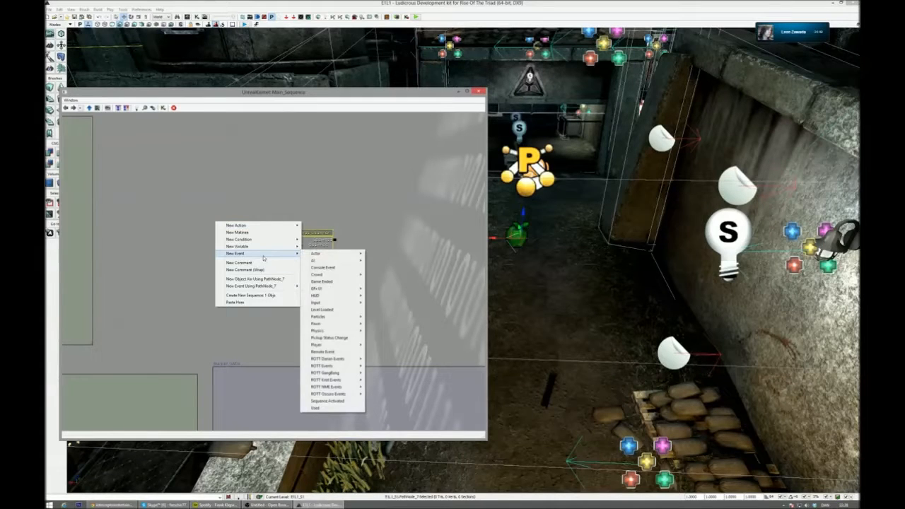
left_click(345, 309)
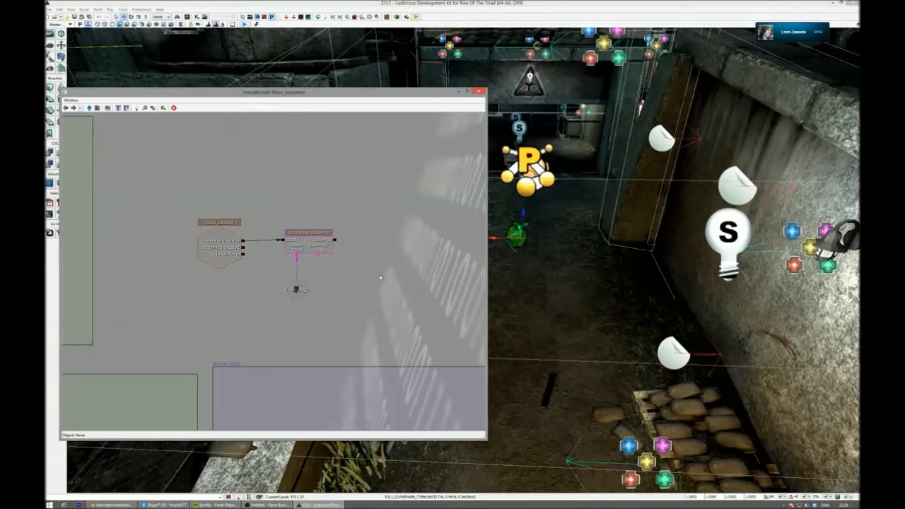
scroll(380, 278, "down", 5)
scroll(275, 263, "up", 5)
scroll(262, 262, "up", 5)
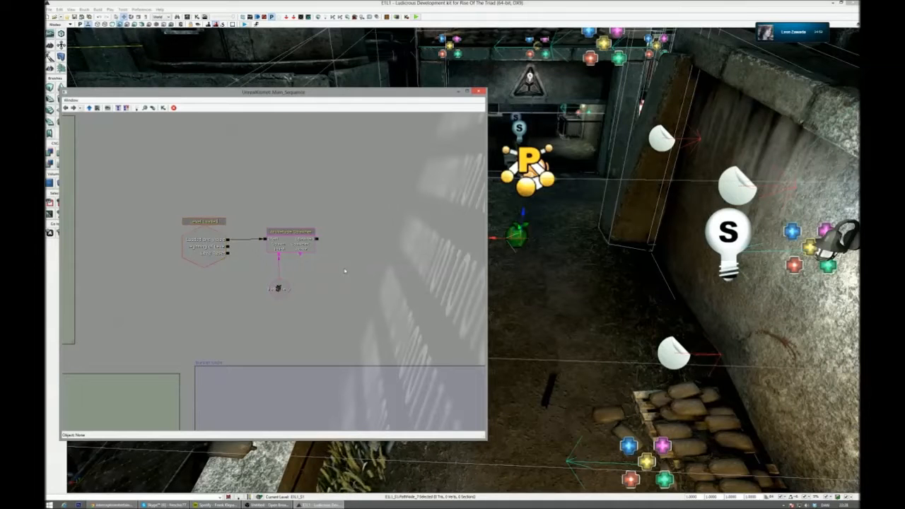
left_click_drag(340, 262, 353, 255)
left_click_drag(562, 265, 555, 233)
right_click_drag(555, 233, 546, 248)
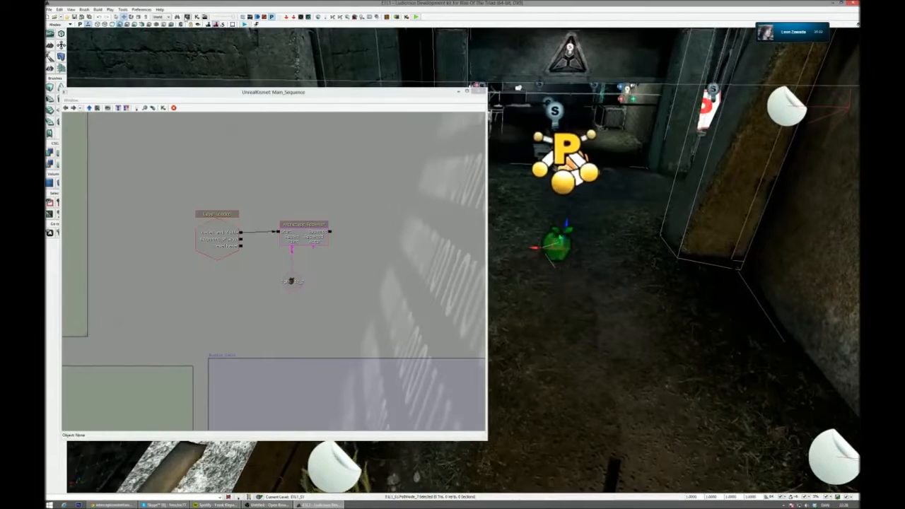
- Browse the PawnArchetypes and AIControllerArchetypes packages in the Content Browser
key("ctrl+shift+f")
left_click(344, 287)
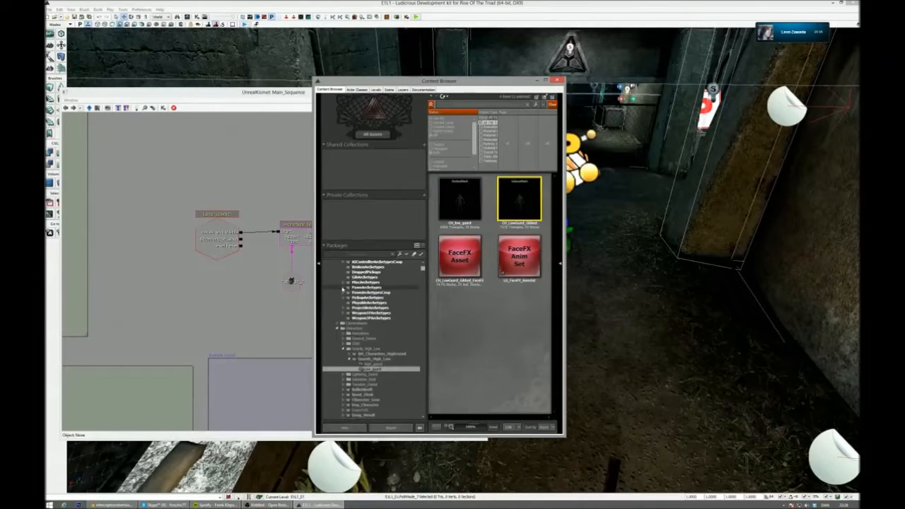
left_click(366, 287)
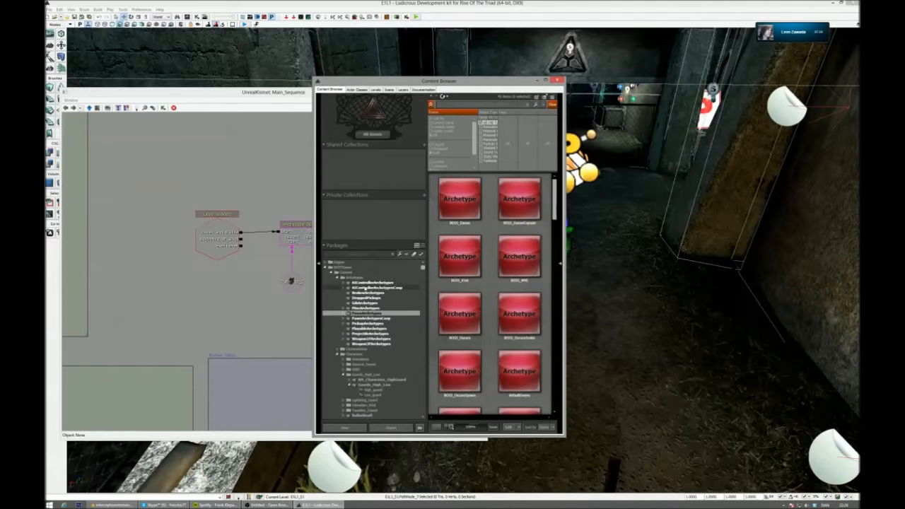
left_click(366, 283)
left_click(463, 258)
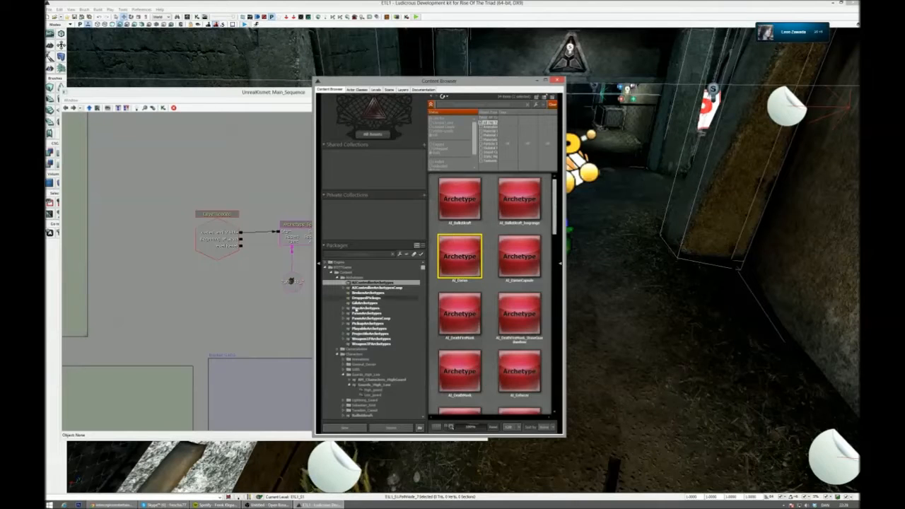
- Select the BOSS_Darian archetype in the Boss group of PawnArchetypes and move the Content Browser clear of the Kismet nodes
left_click(343, 314)
left_click(367, 314)
left_click(390, 325)
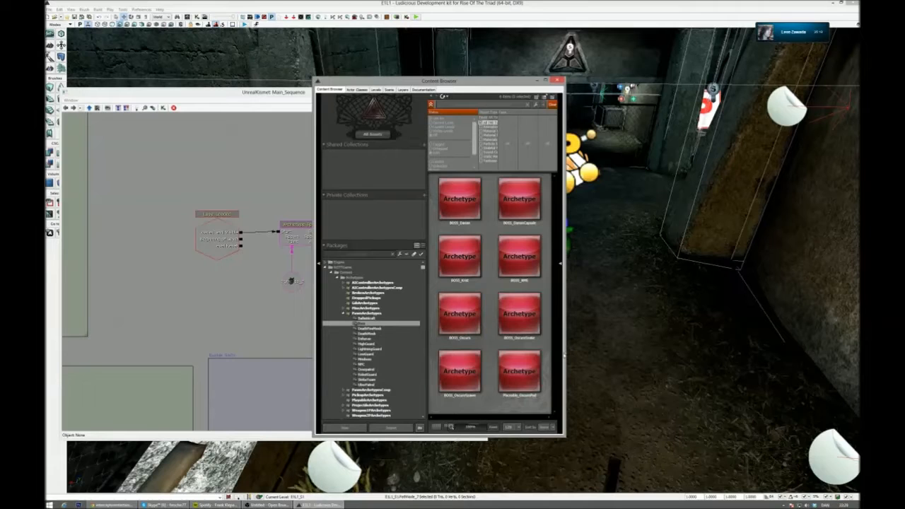
left_click(459, 200)
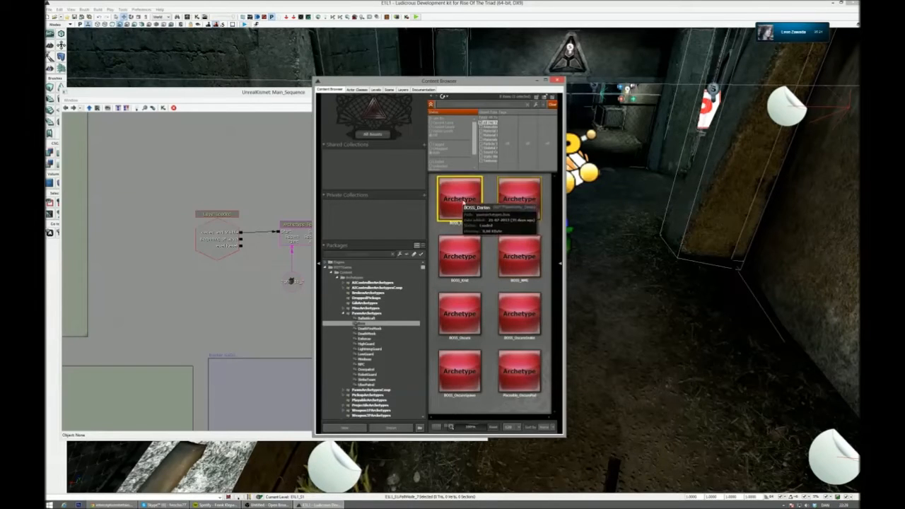
left_click_drag(473, 81, 399, 74)
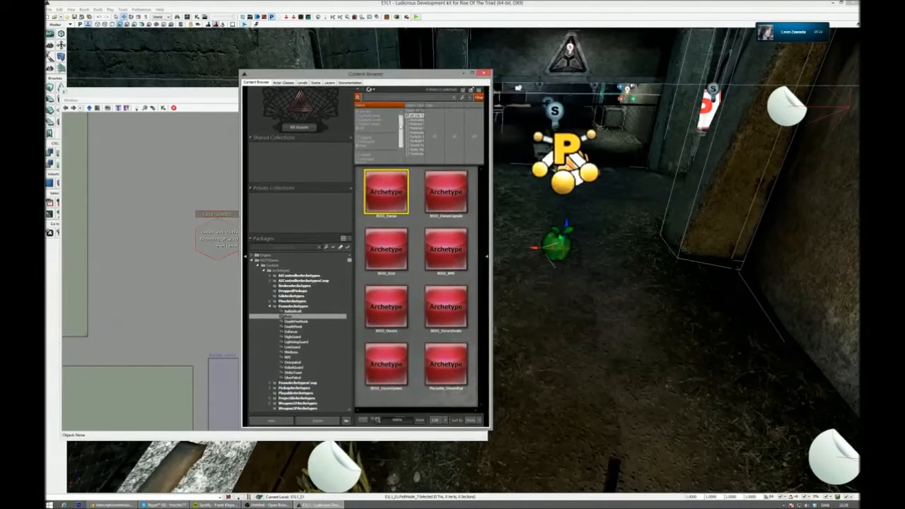
left_click_drag(383, 75, 293, 312)
- Display the Archetype Spawner's properties and add one entry to its Actor Templates
left_click(300, 233)
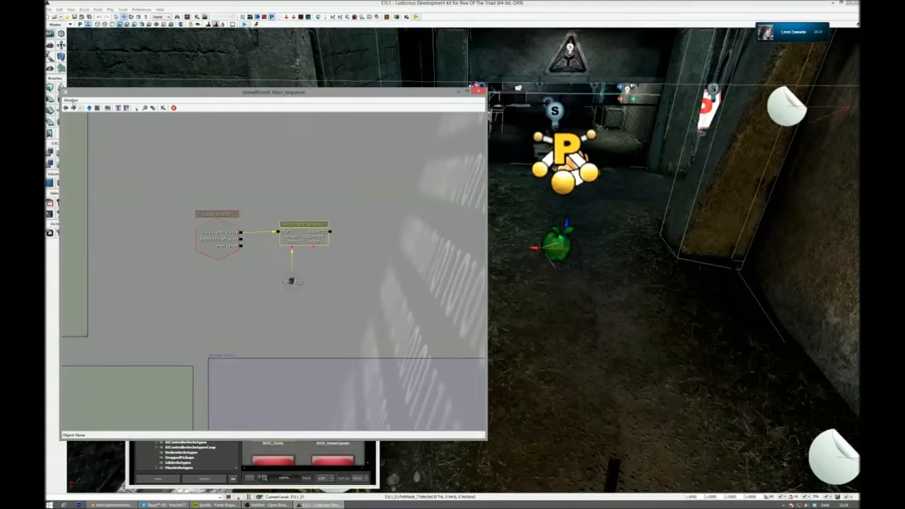
left_click(71, 101)
left_click(81, 108)
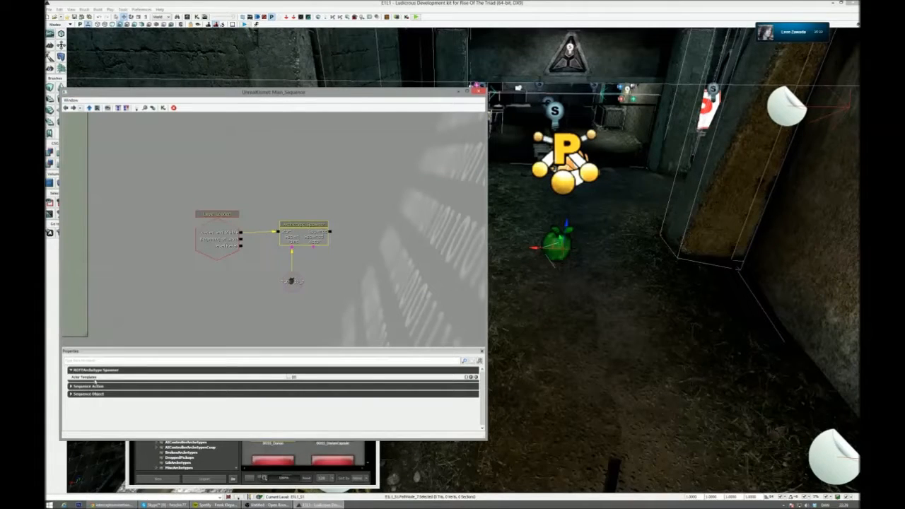
left_click(471, 377)
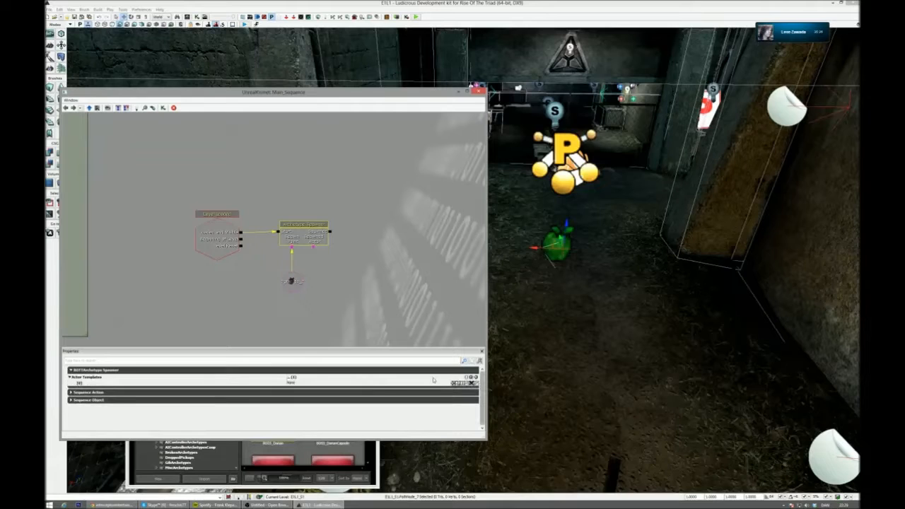
- Copy the full name of the BOSS_Darian archetype and assign it to the Archetype Spawner's first Actor Templates entry
left_click(310, 455)
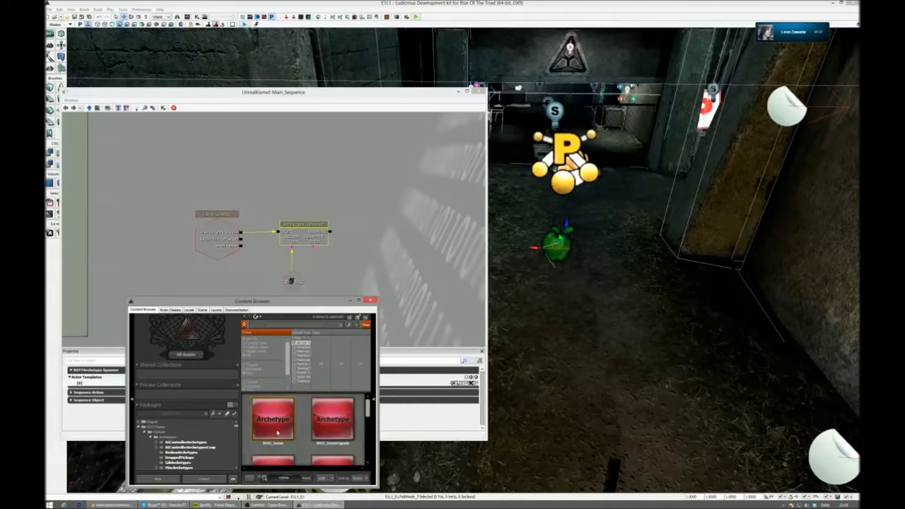
right_click(277, 423)
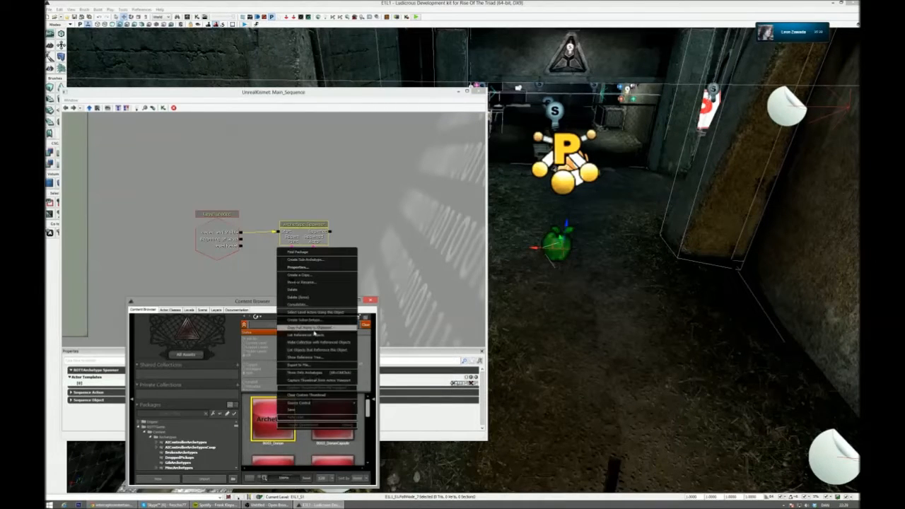
left_click(316, 328)
left_click(398, 386)
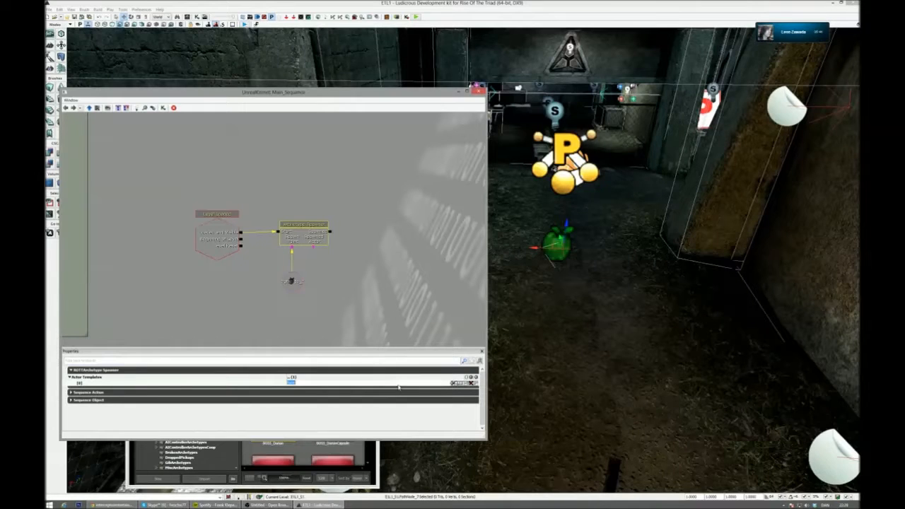
left_click(354, 277)
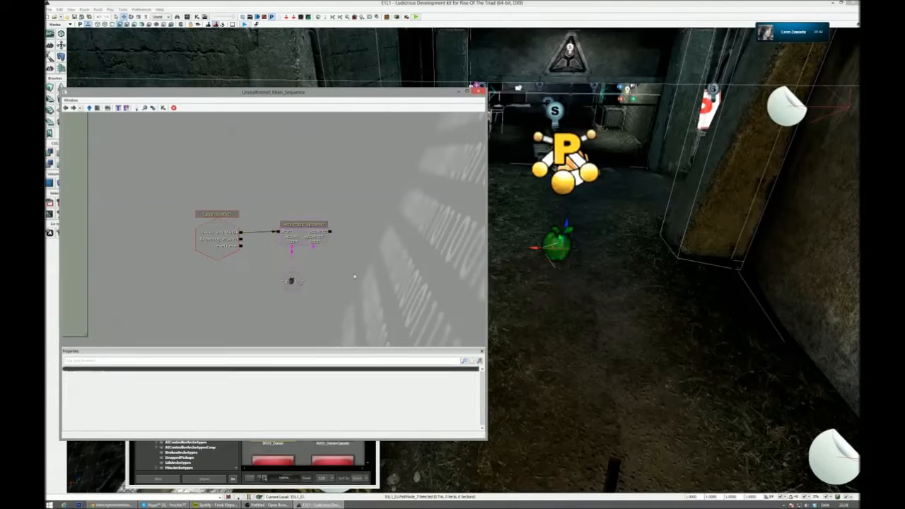
- Review the Archetype Spawner's assigned actor template and the PathNode variable attached to its spawn point
left_click(290, 281)
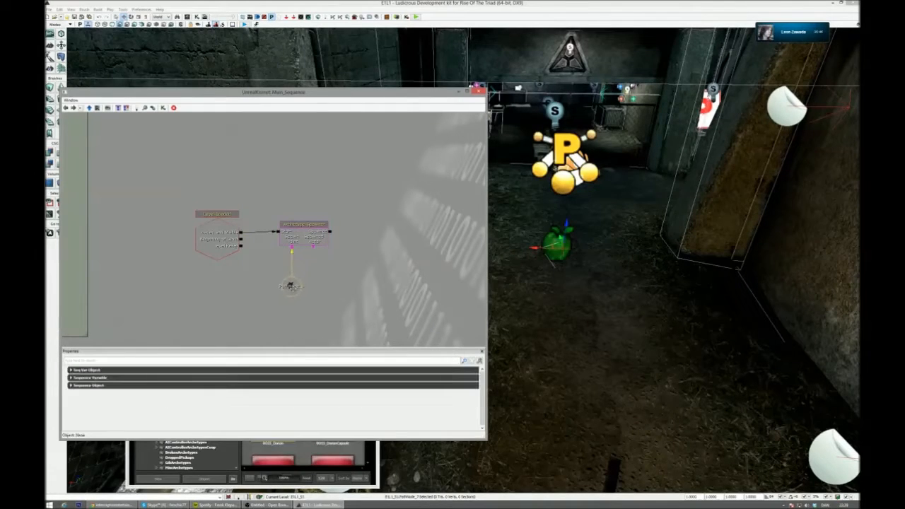
left_click(307, 239)
left_click_drag(308, 239, 308, 241, "ctrl")
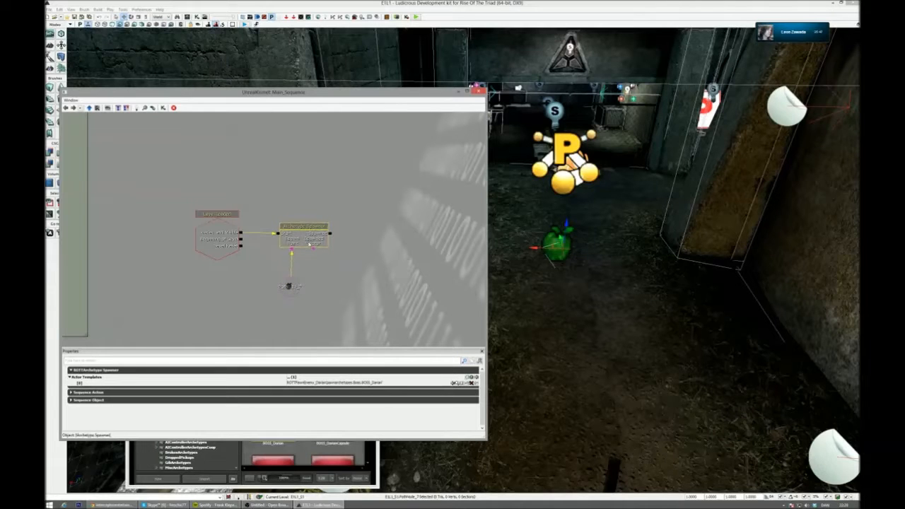
left_click(294, 286)
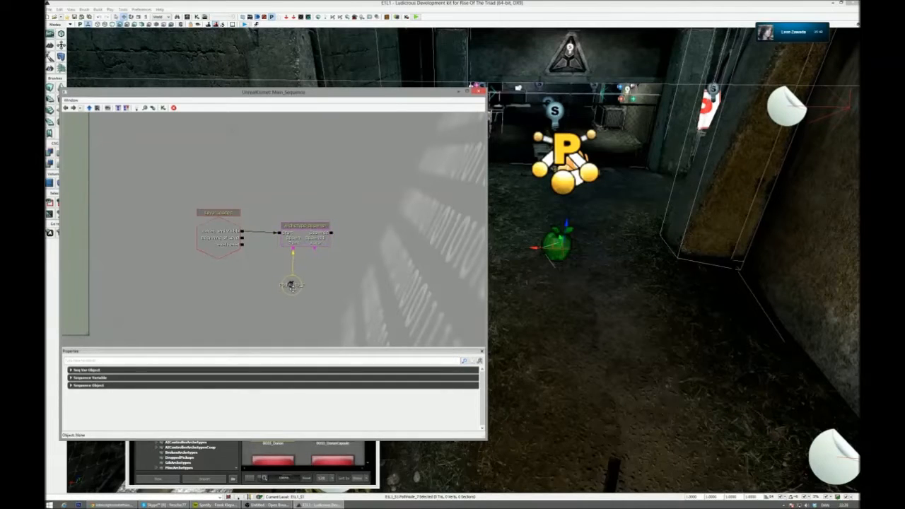
- Playtest E1L1 in the editor preview, moving around the yard to look for the spawned boss, and exit the preview
right_click_drag(527, 202, 535, 222)
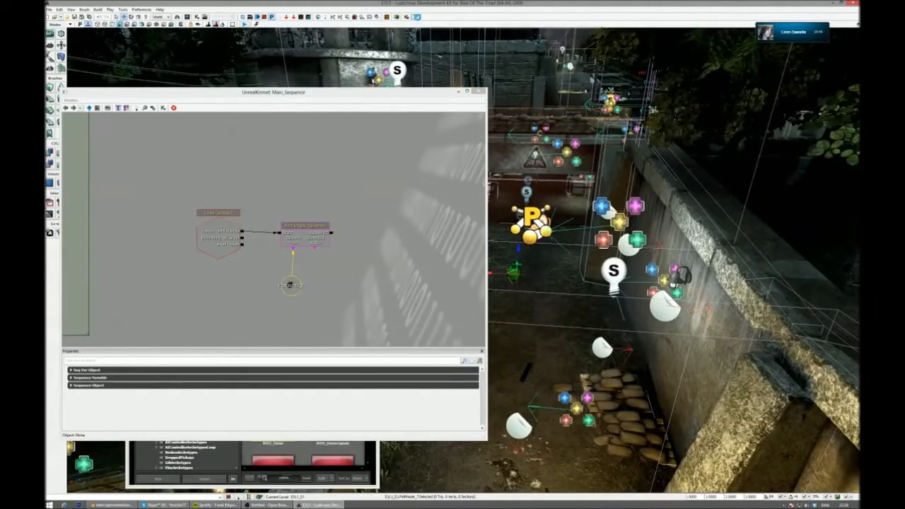
left_click(417, 18)
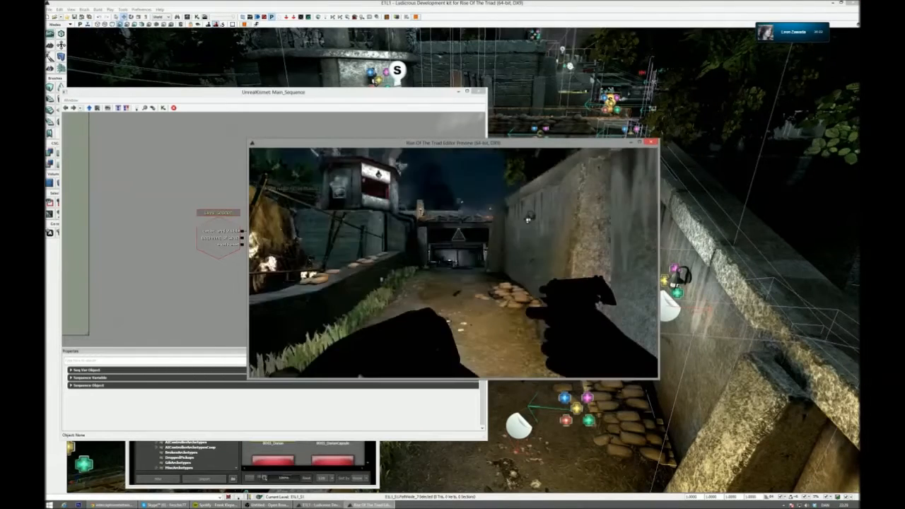
key("w")
key("s")
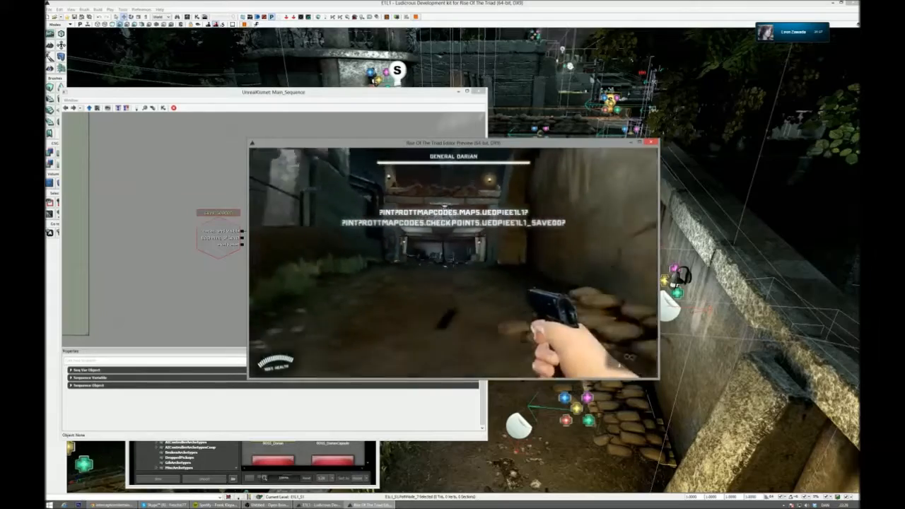
key("s")
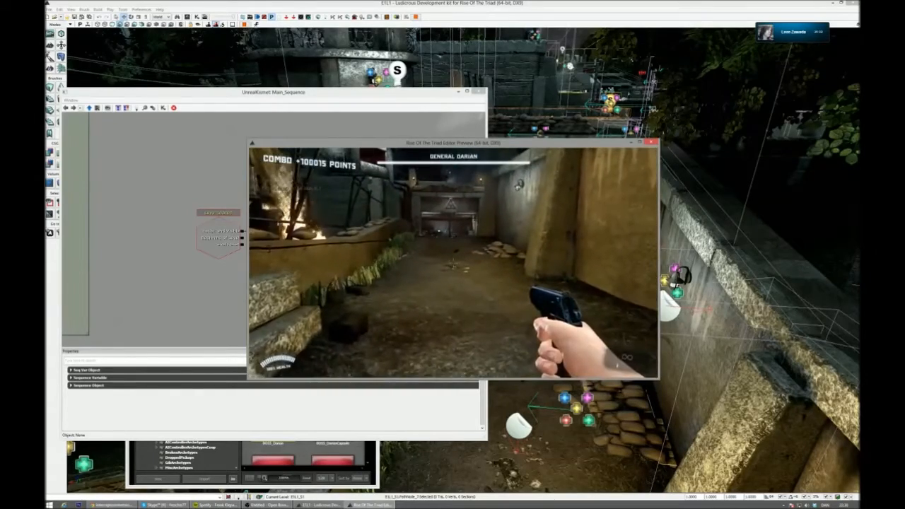
key("a")
key("space")
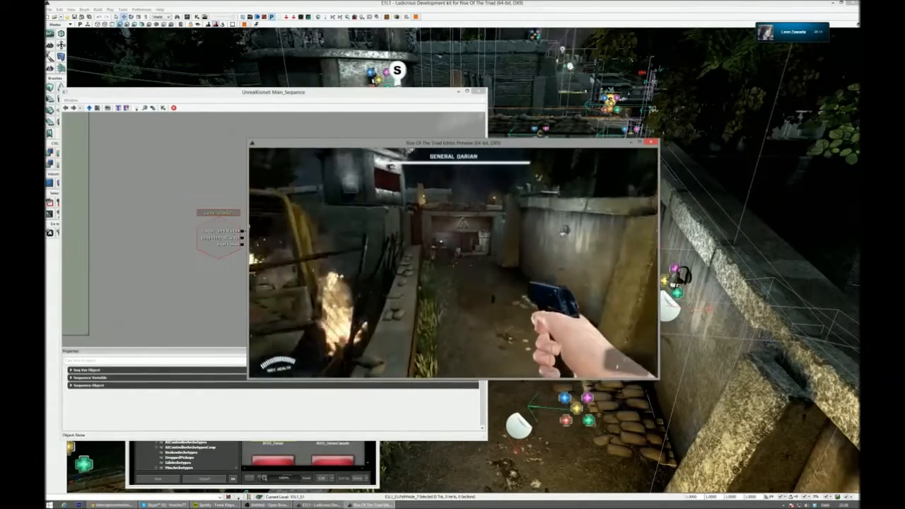
key("w")
key("Escape")
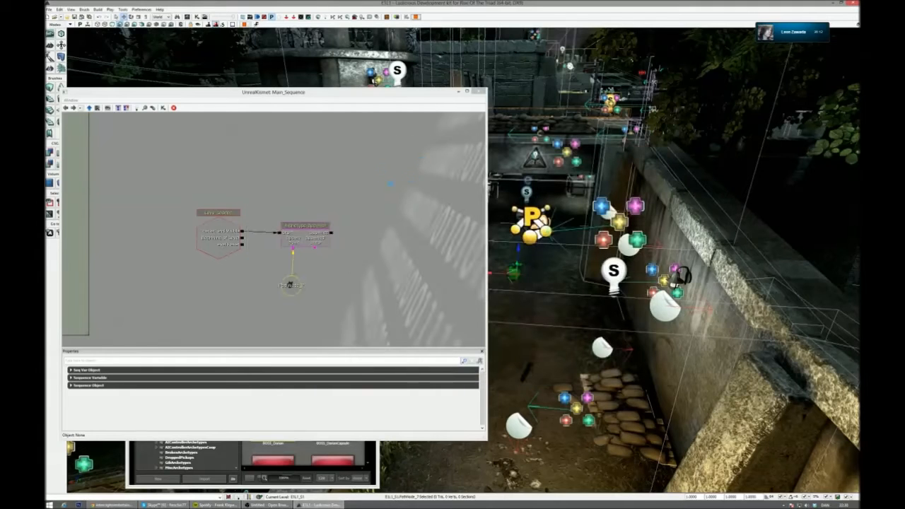
- Rebuild the level's AI paths and close the Map Check results
left_click(332, 18)
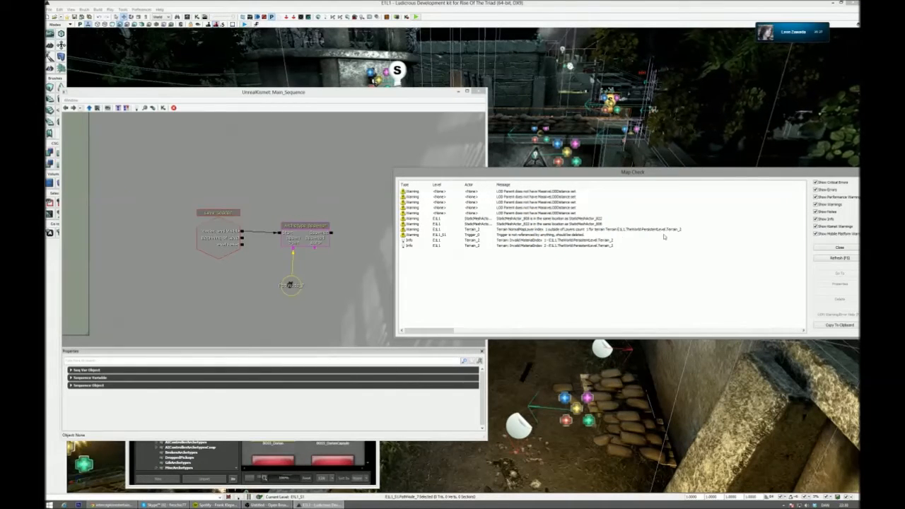
left_click(831, 248)
- Playtest the rebuilt level, switch to dual pistols, fight General Darian along the street, and exit the preview
left_click(415, 17)
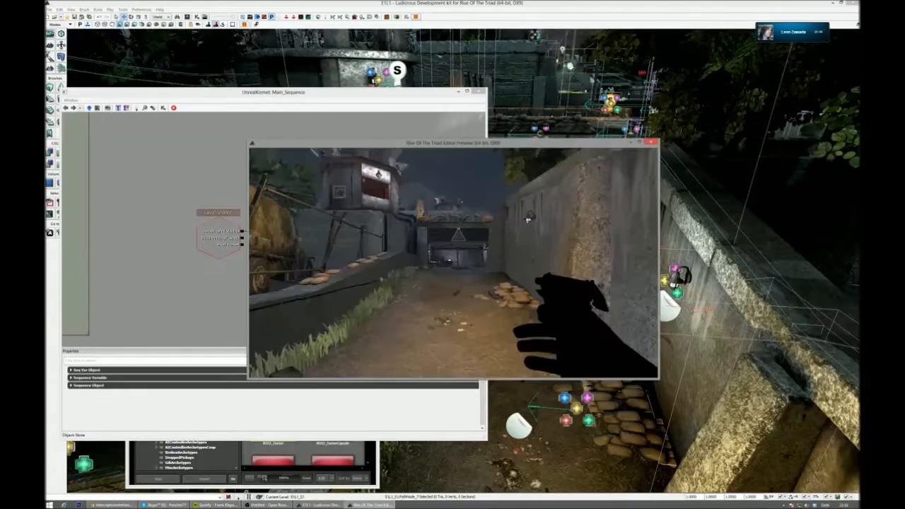
key("w")
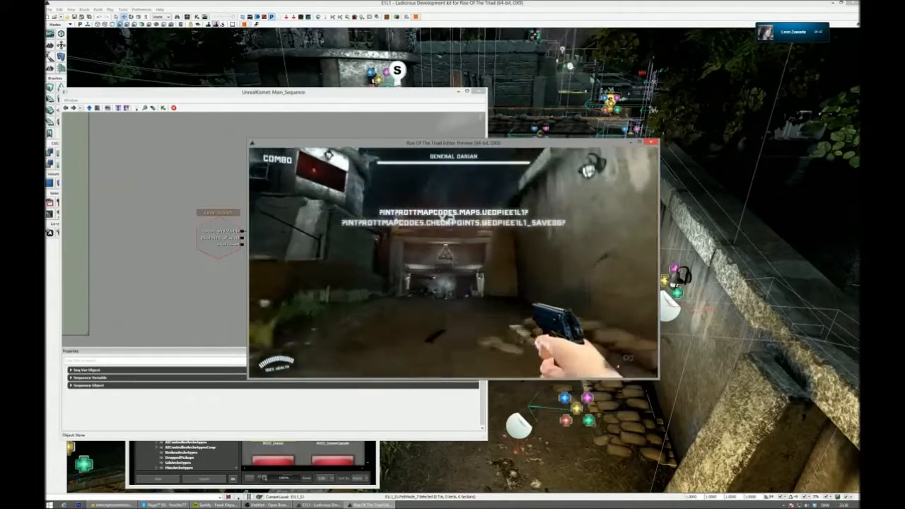
key("w")
key("2")
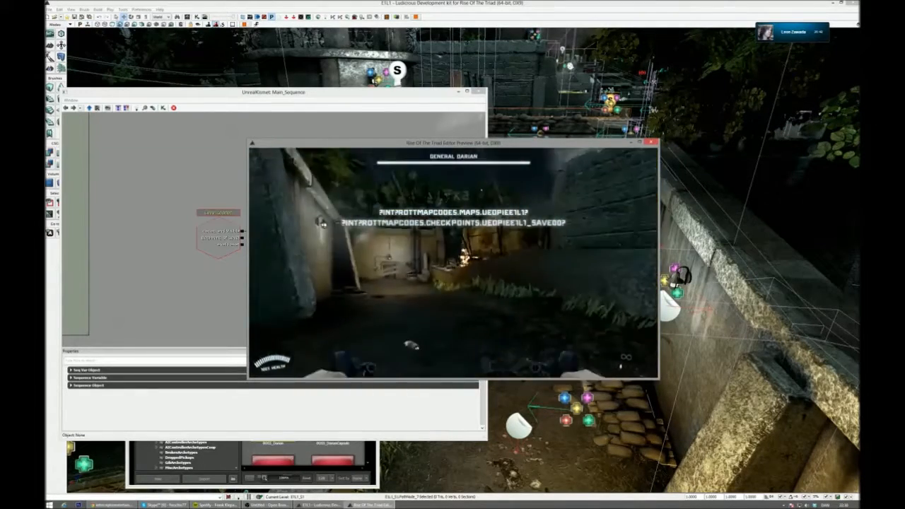
key("w")
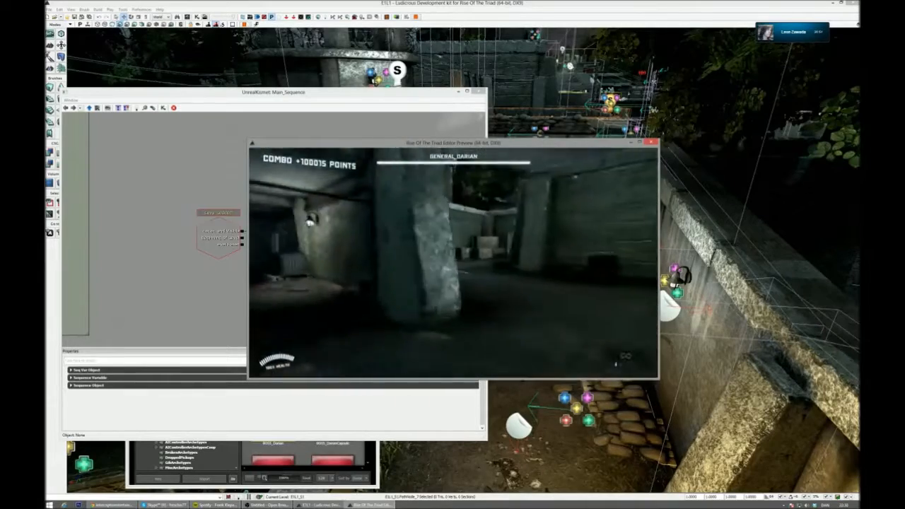
left_click(453, 263)
left_click(454, 263)
left_click(453, 263)
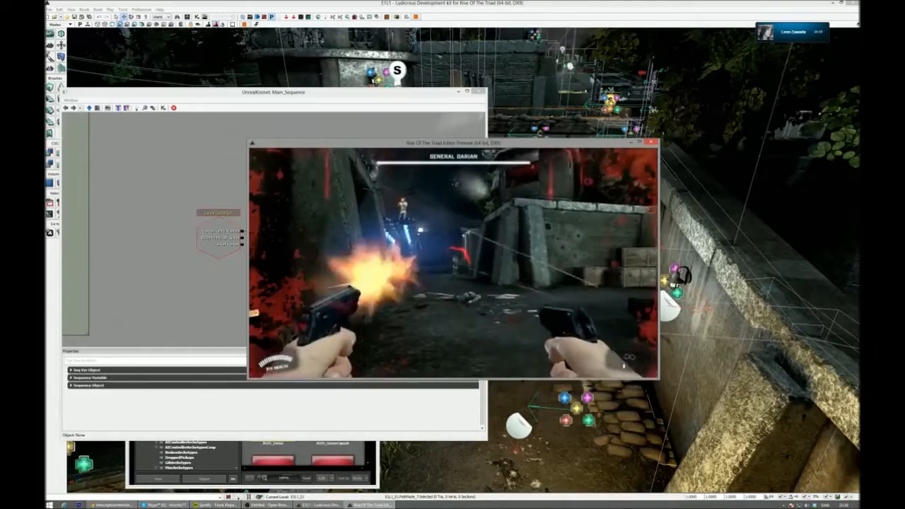
left_click(454, 264)
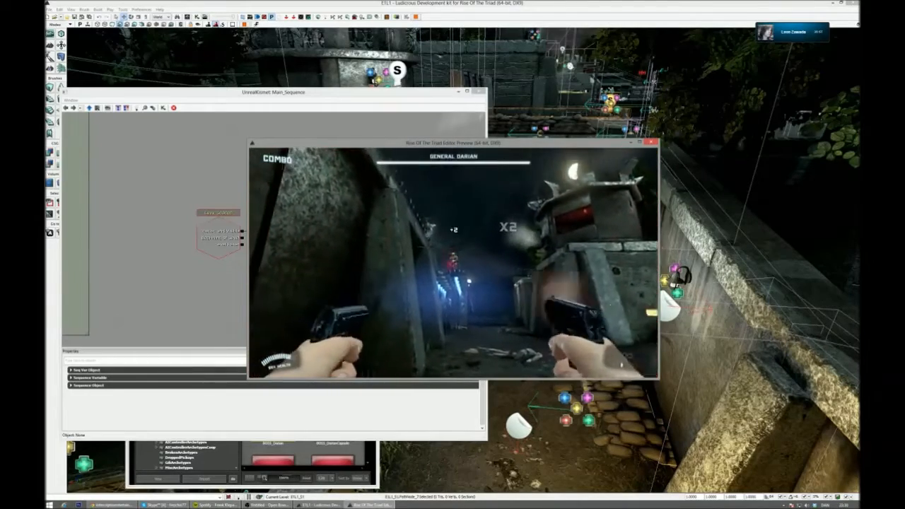
left_click(453, 263)
key("w")
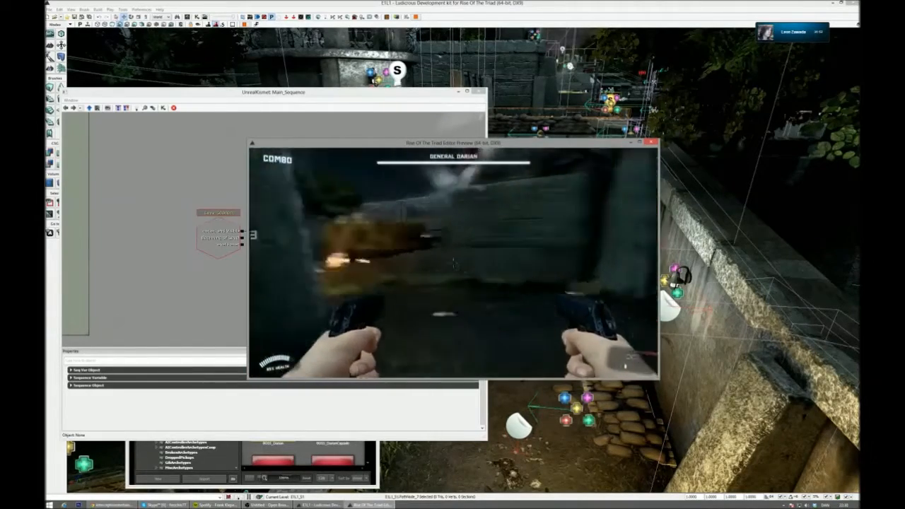
key("w")
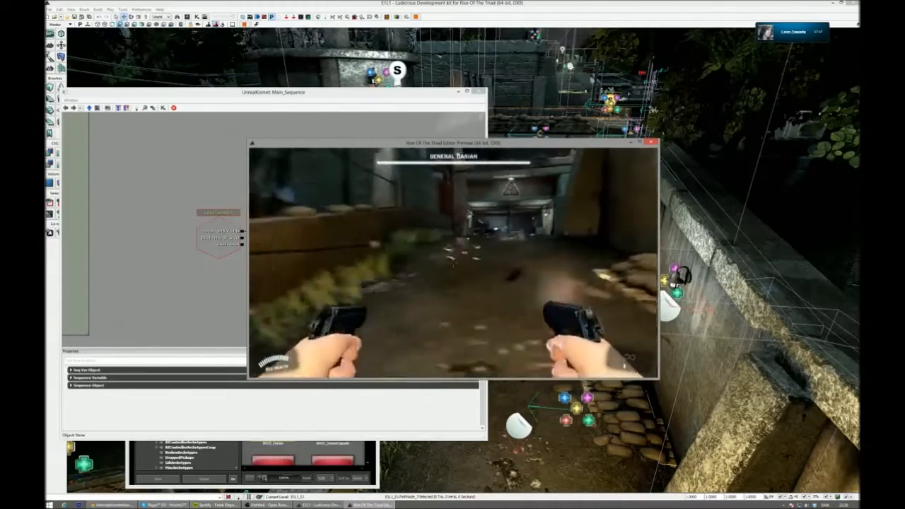
key("Escape")
- Arrange the Kismet window and Content Browser side by side and select the ENEMY_StoneGuardian archetype in the DeathFireMonk group of PawnArchetypes
left_click_drag(297, 92, 575, 60)
left_click_drag(293, 297, 251, 147)
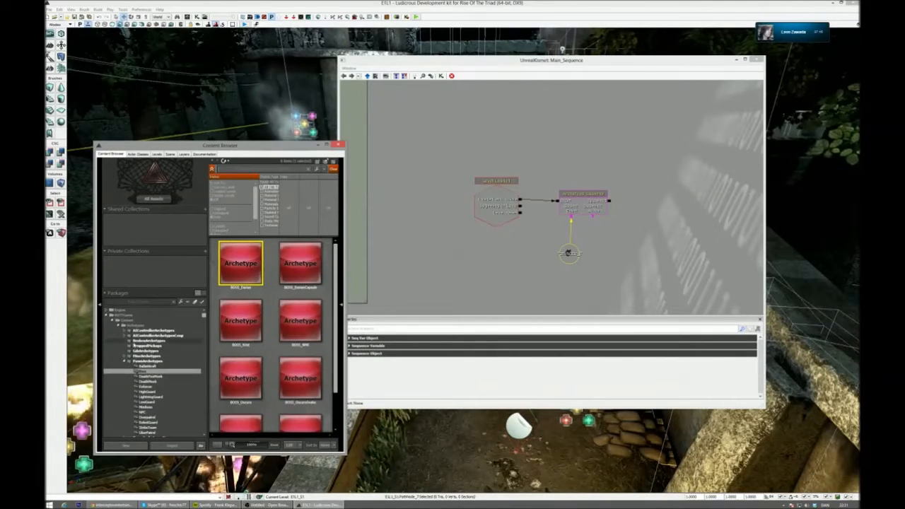
left_click(152, 376)
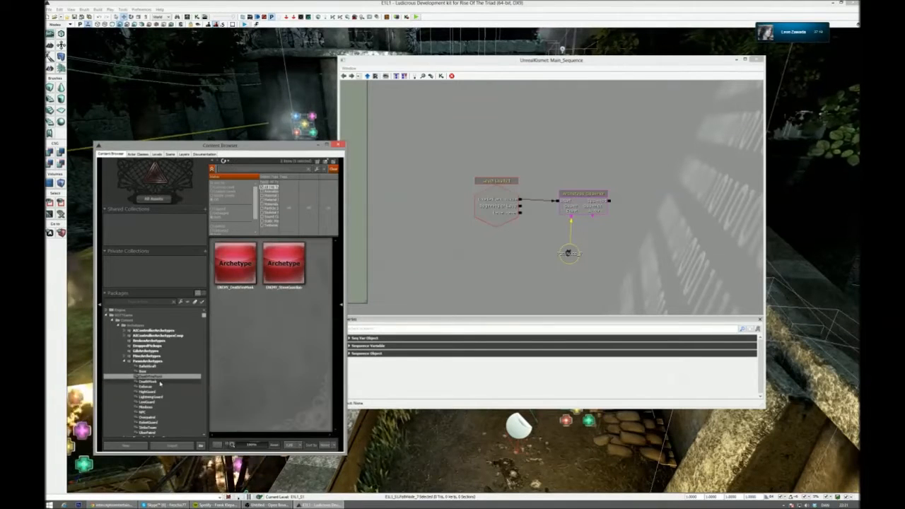
left_click(285, 269)
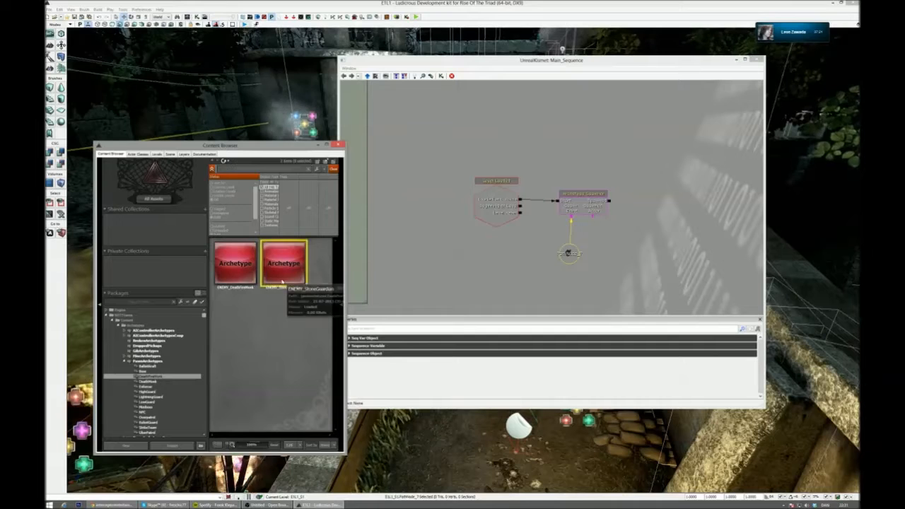
left_click(248, 270)
left_click(283, 263)
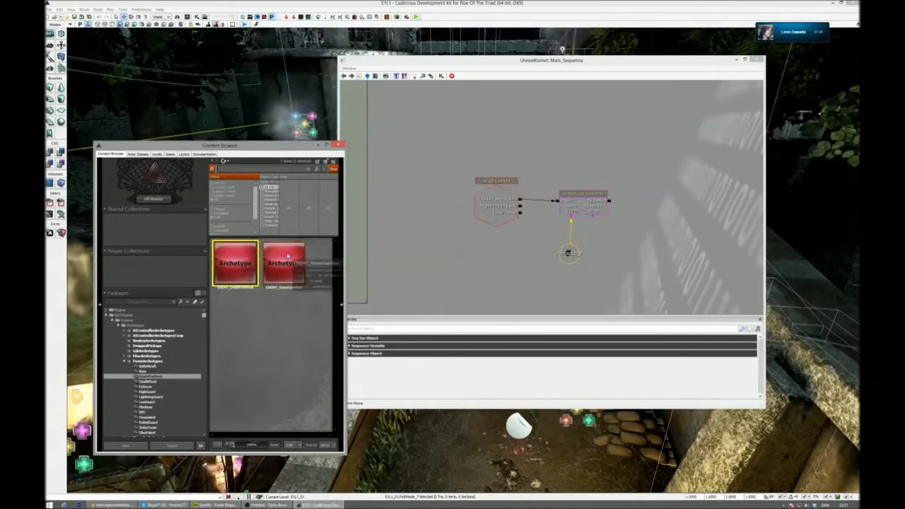
- Replace the Archetype Spawner's actor template with the copied full name of ENEMY_StoneGuardian and expand its Sequence Action and Sequence Object properties
left_click(432, 347)
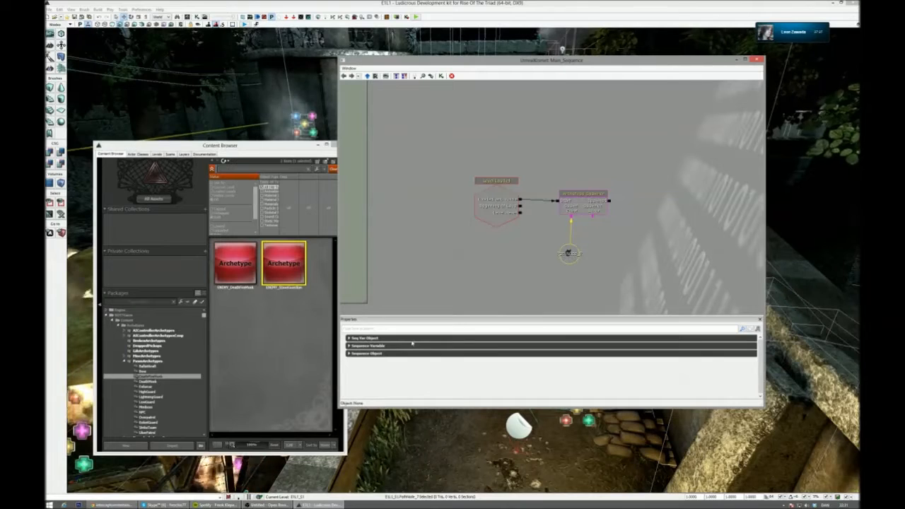
left_click(412, 340)
left_click(588, 212)
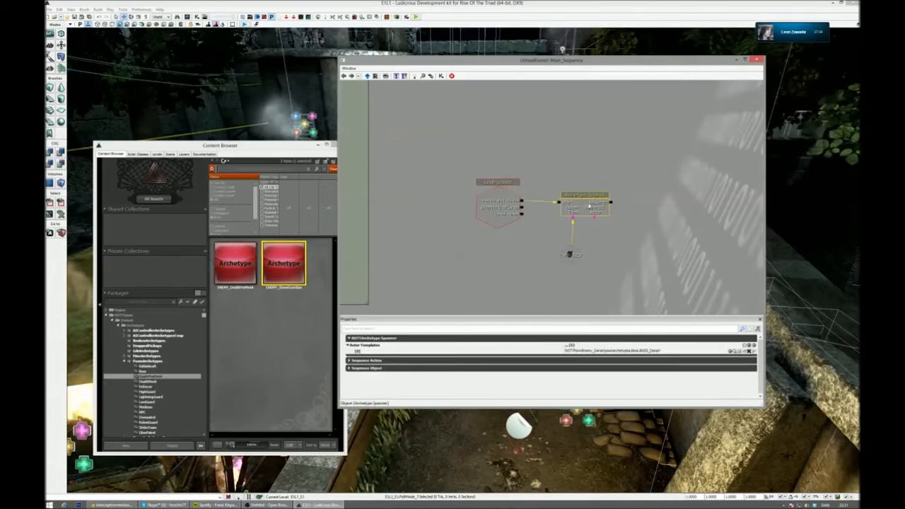
right_click(294, 263)
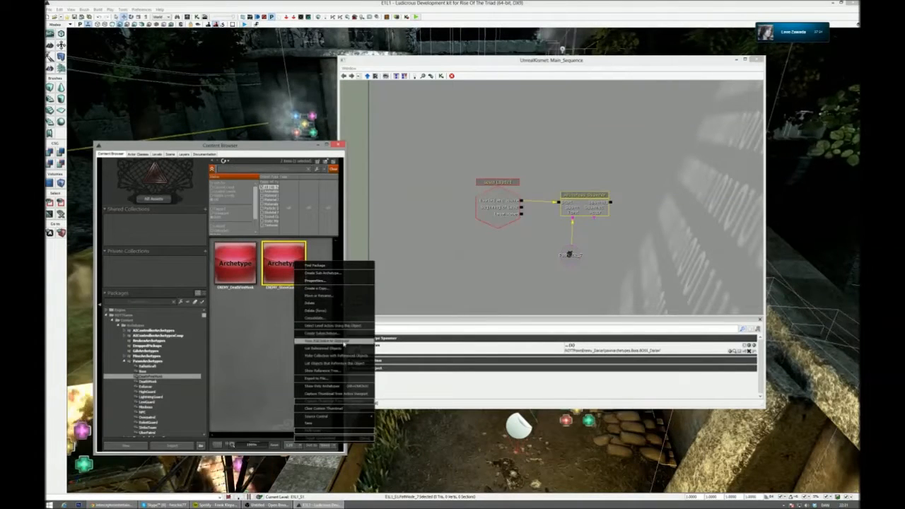
left_click(325, 342)
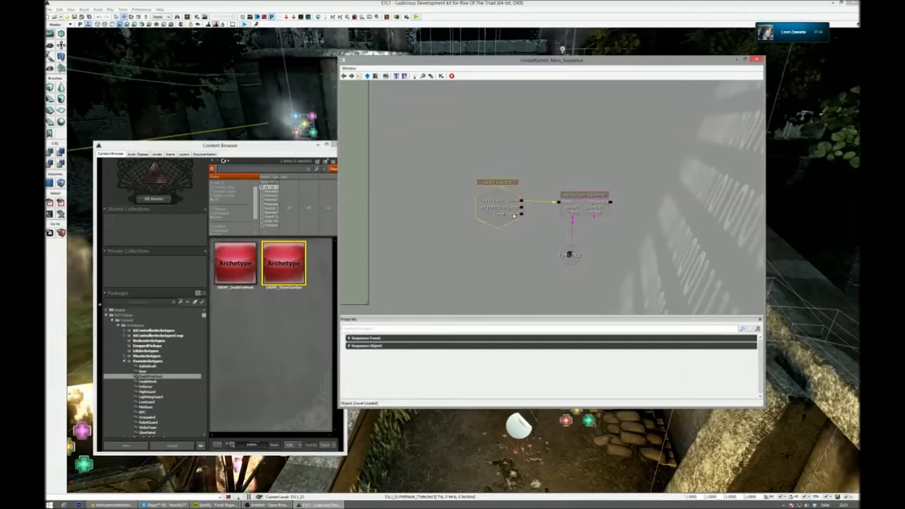
left_click(573, 211)
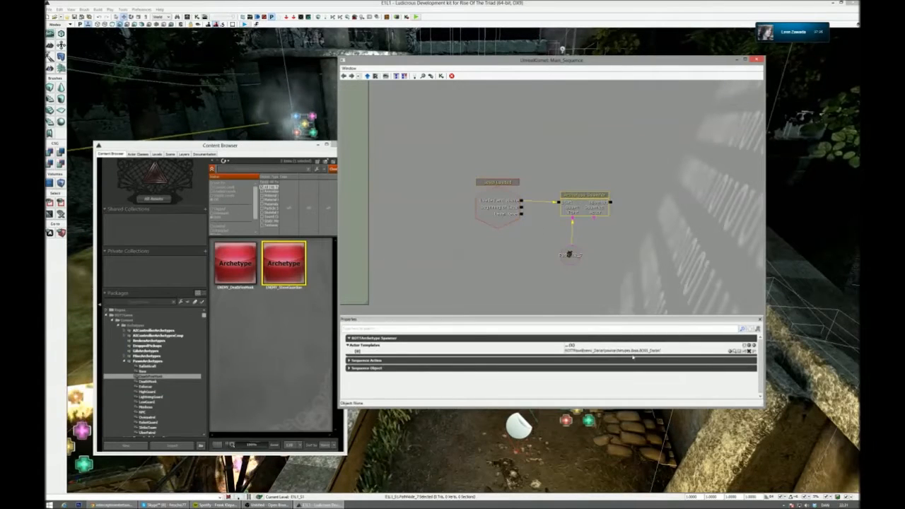
key("ctrl+v")
key("Return")
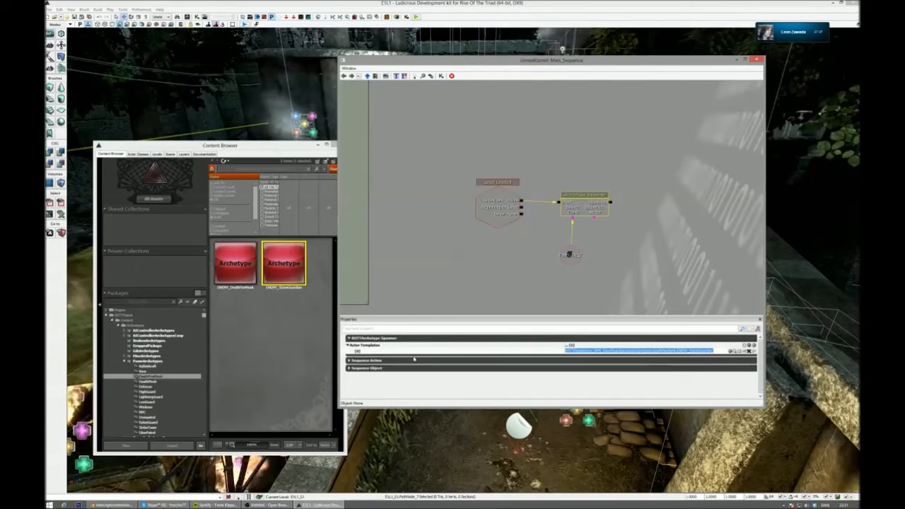
left_click(414, 360)
left_click(398, 377)
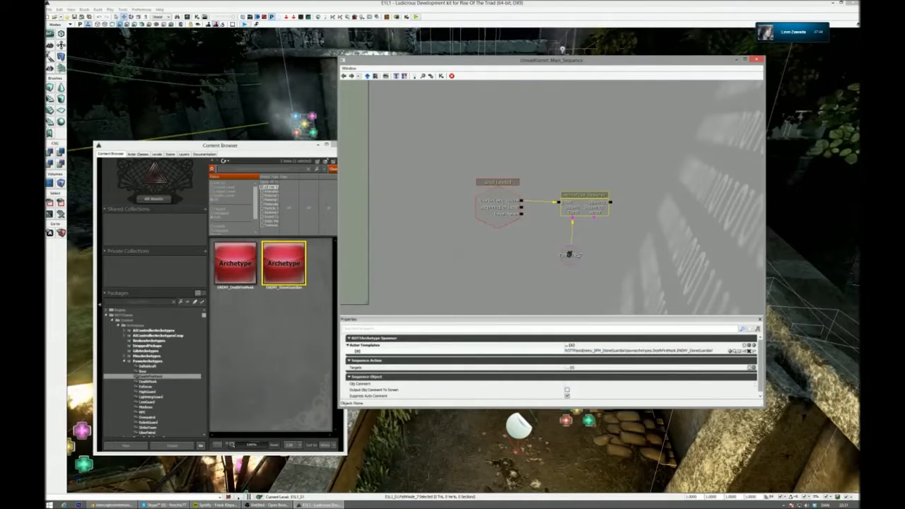
- Playtest the level with the Stone Guardian as the spawned enemy, advance along the street, and exit the preview
left_click(417, 18)
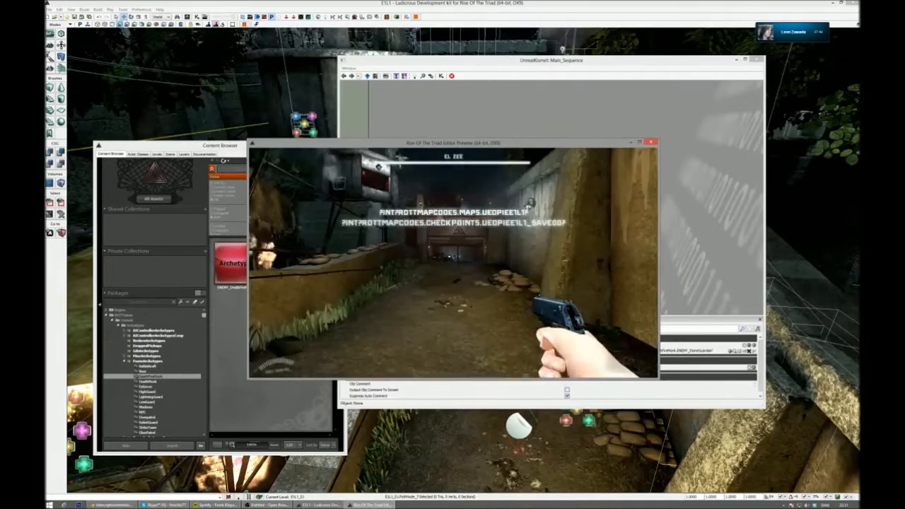
key("w")
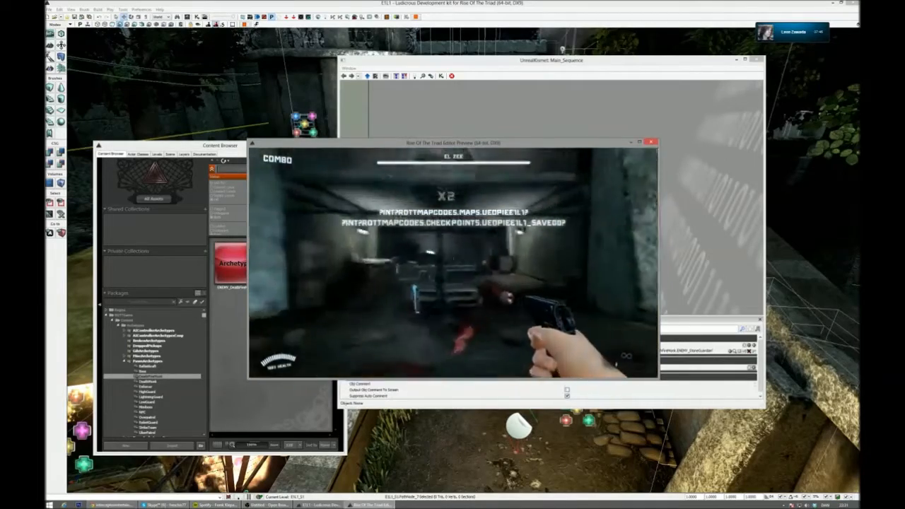
key("w")
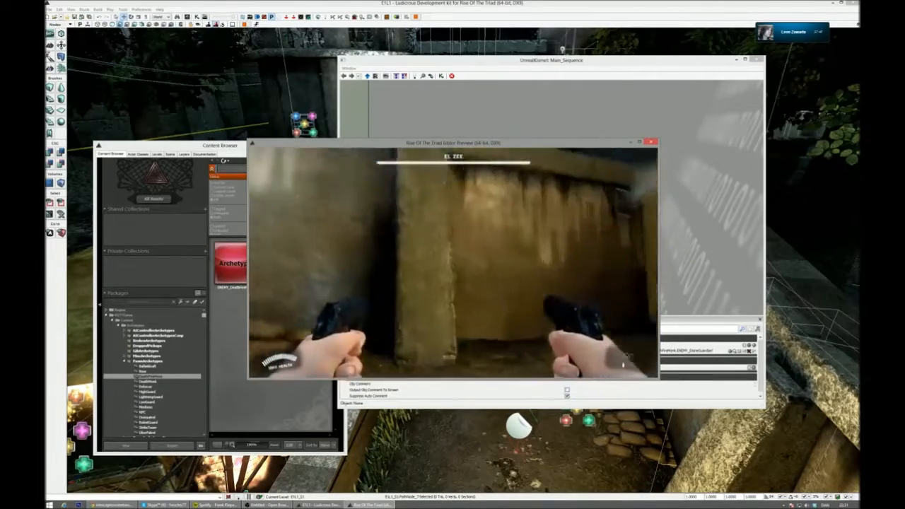
key("w")
key("Escape")
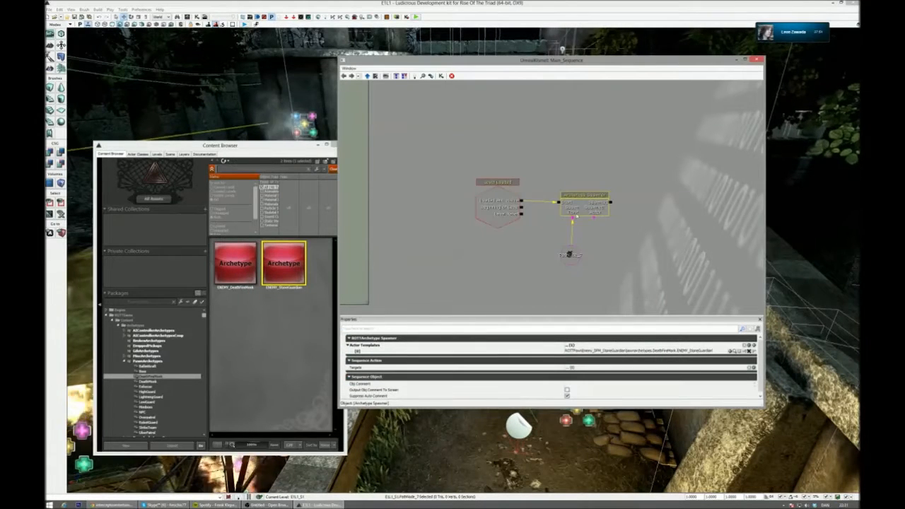
- Replace the Archetype Spawner's actor template with the copied full name of ENEMY_Enforcer from the Enforcer group of PawnArchetypes
left_click(164, 372)
left_click(164, 377)
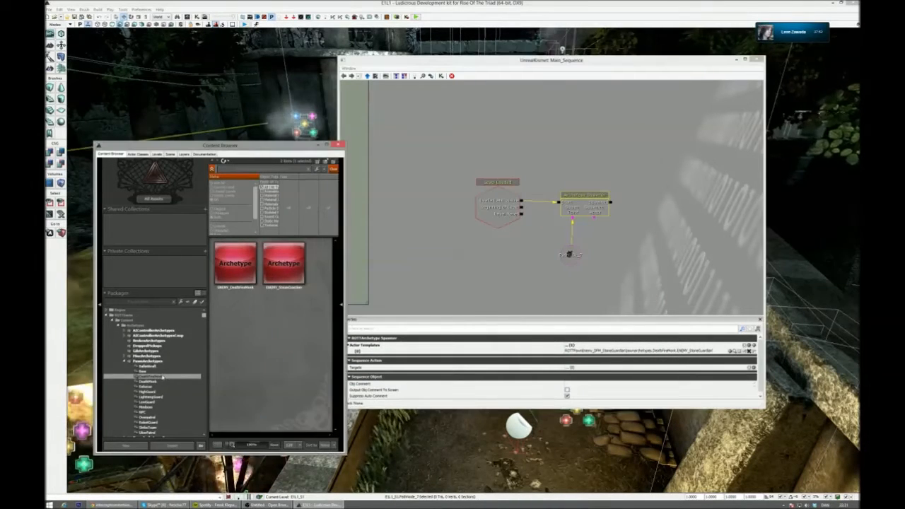
left_click(149, 387)
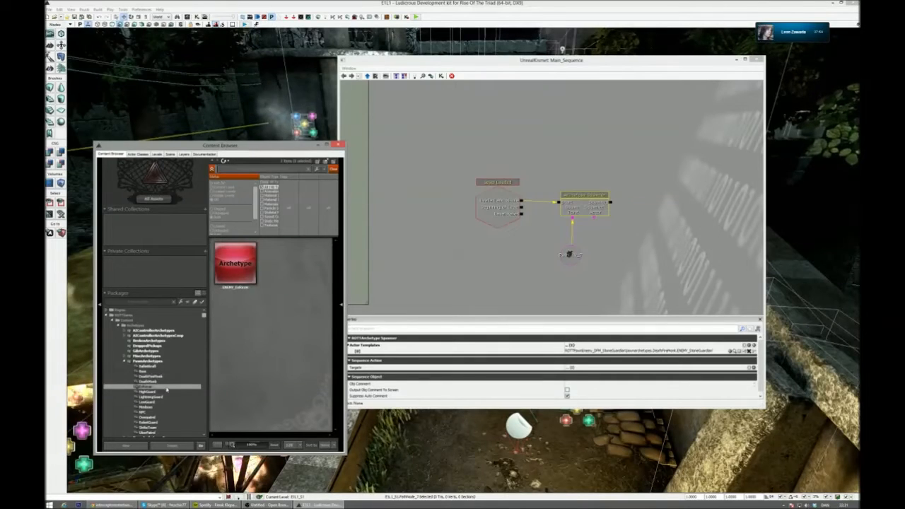
left_click(244, 282)
right_click(244, 281)
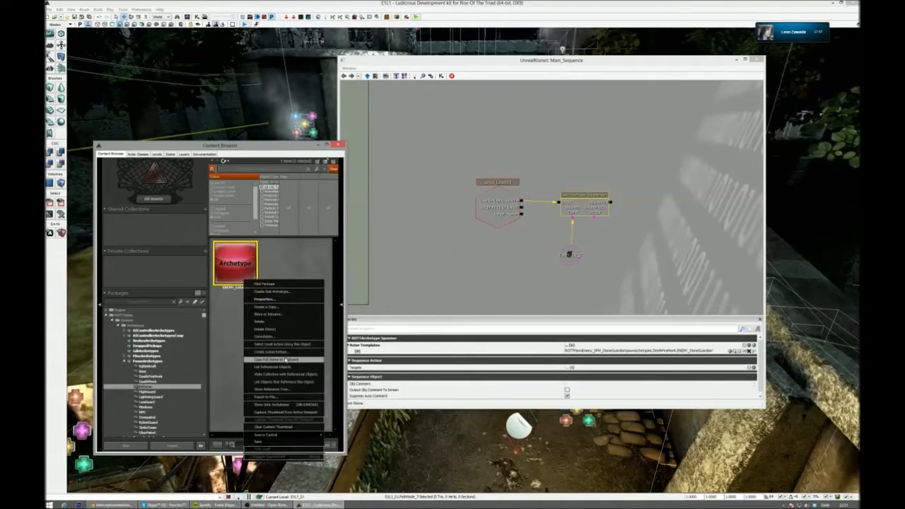
left_click(284, 359)
left_click(605, 351)
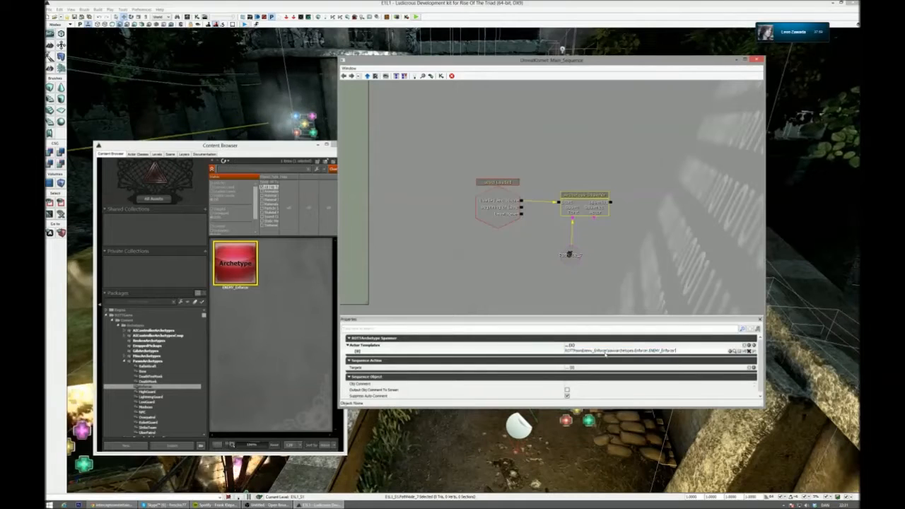
- Uncover more of the level viewport, playtest the fight against the spawned Enforcer along the street, and exit the preview
left_click_drag(538, 60, 338, 57)
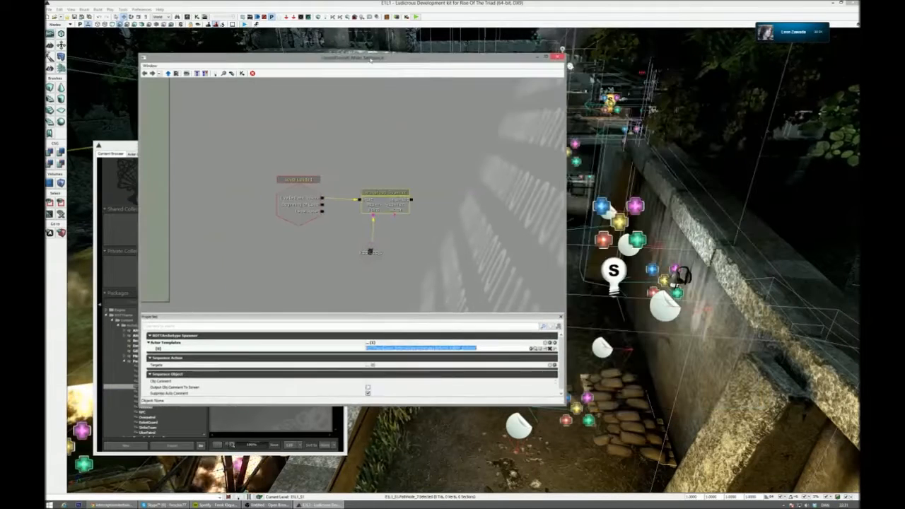
left_click(418, 17)
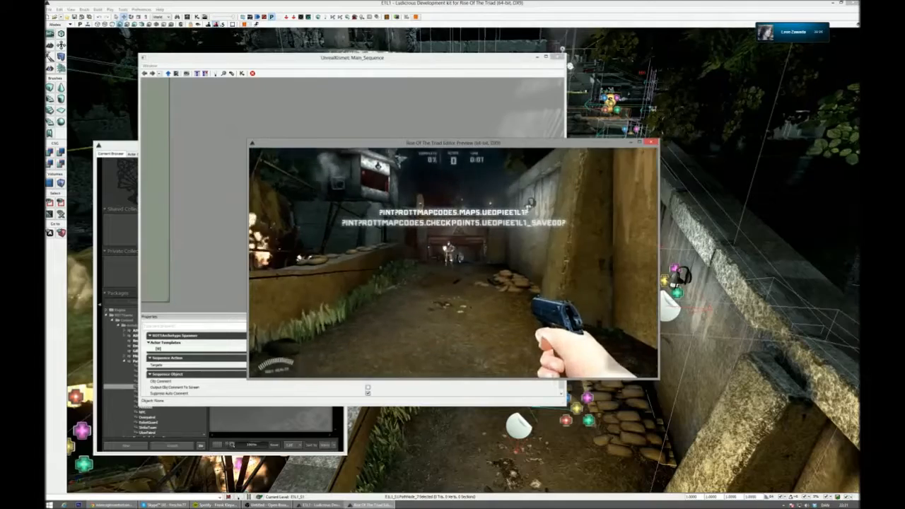
key("w")
key("s")
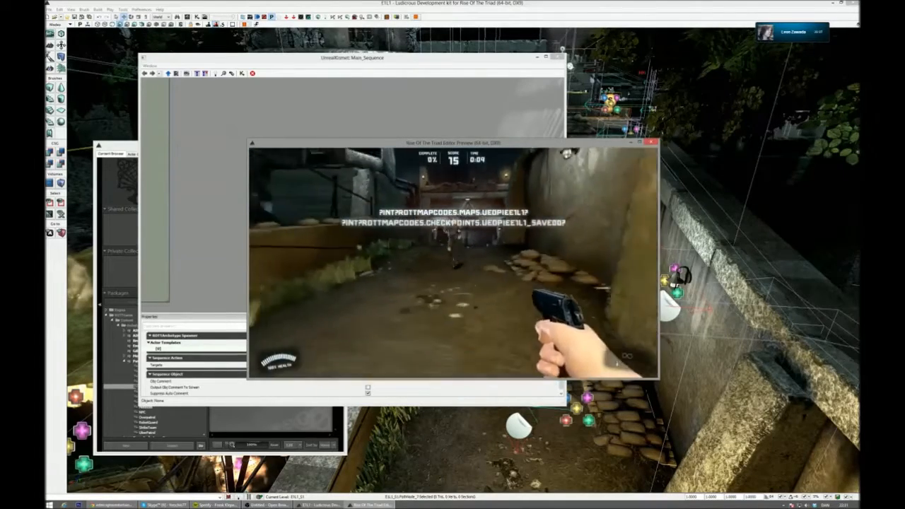
key("w")
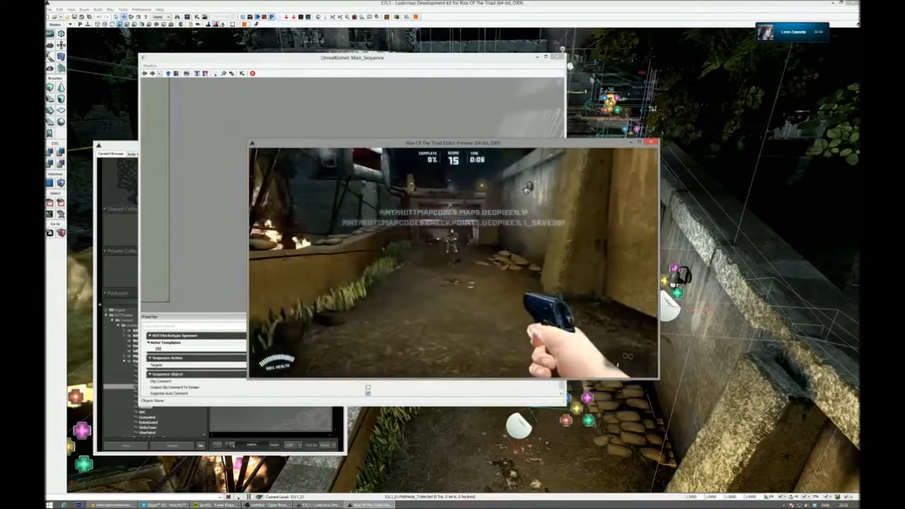
key("w")
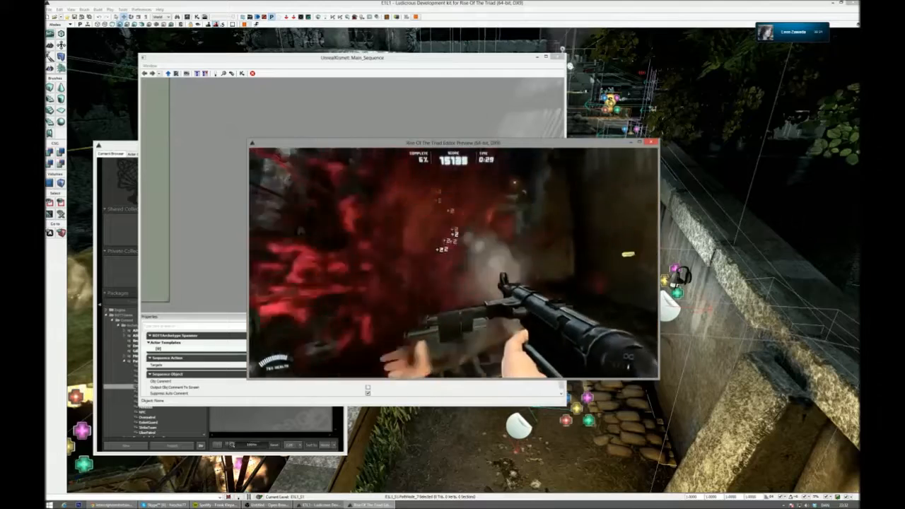
key("Escape")
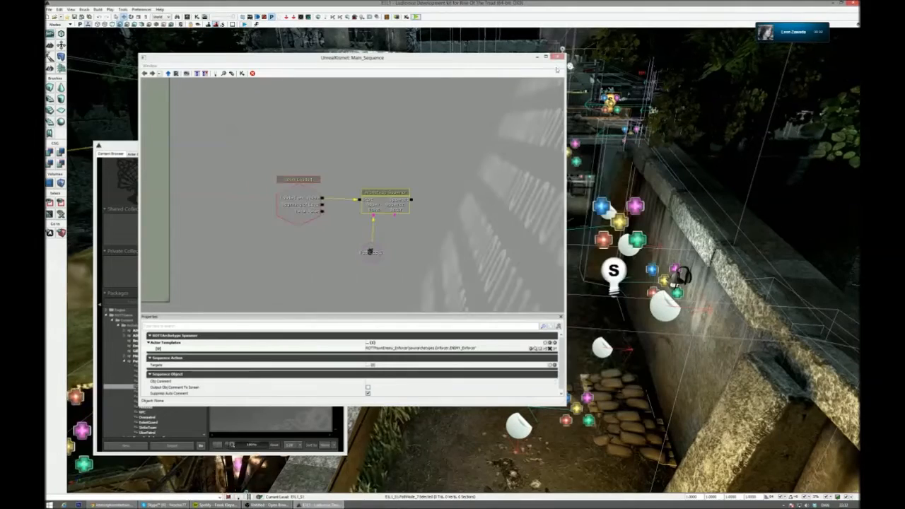
- Close the Kismet window and the Content Browser to clear the level viewport
left_click(504, 65)
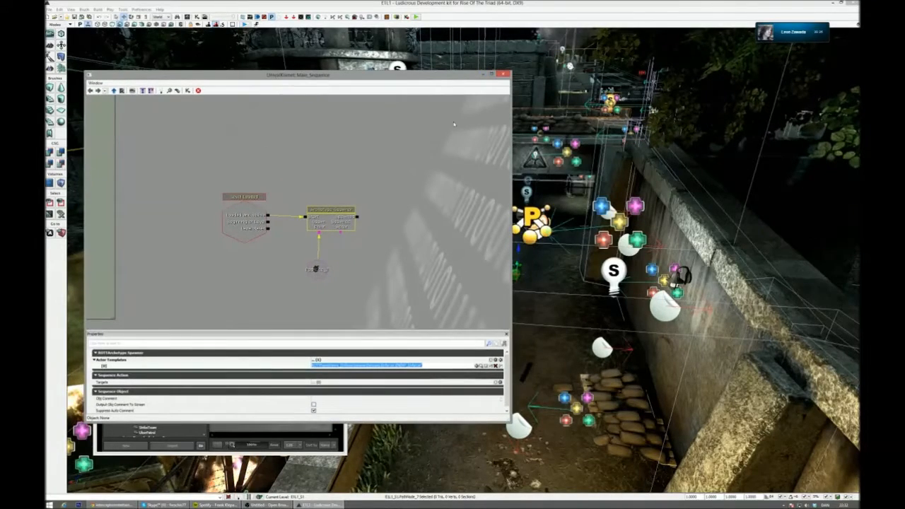
left_click(503, 74)
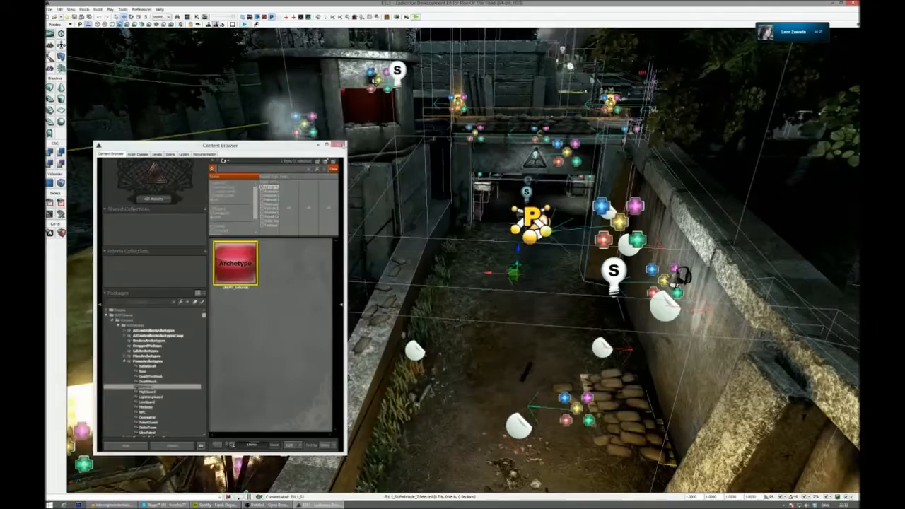
left_click(341, 145)
right_click_drag(354, 170, 566, 191)
key("g")
right_click_drag(425, 212, 487, 181)
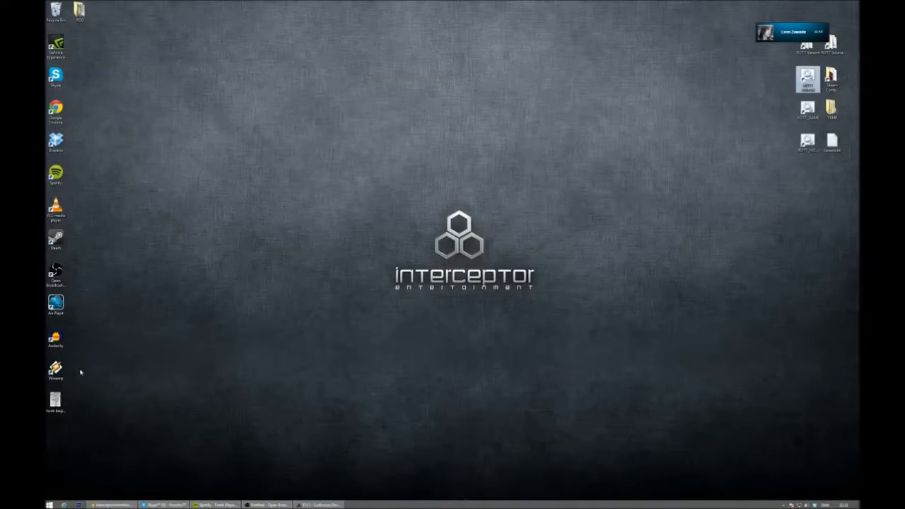
- Open the hunt-begins.png map image from the desktop, enlarge its window, and view the large grey-walled room up close
double_click(56, 400)
left_click_drag(728, 115, 728, 86)
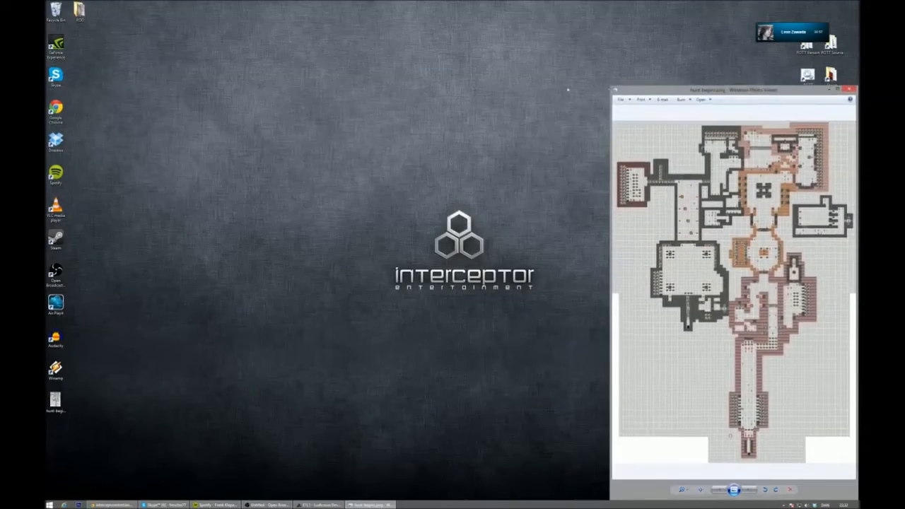
left_click_drag(610, 101, 217, 101)
left_click_drag(375, 90, 221, 14)
scroll(228, 222, "up", 5)
left_click_drag(228, 223, 297, 199)
scroll(324, 230, "up", 2)
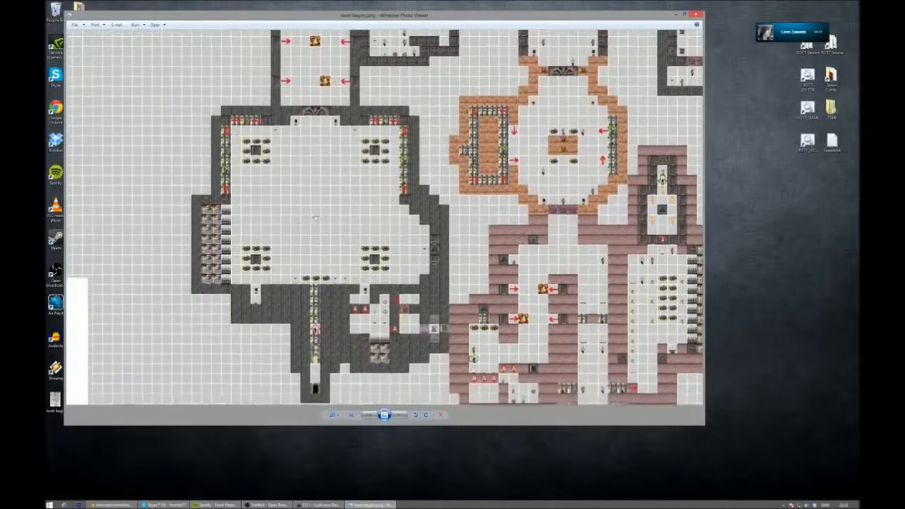
left_click_drag(325, 232, 375, 207)
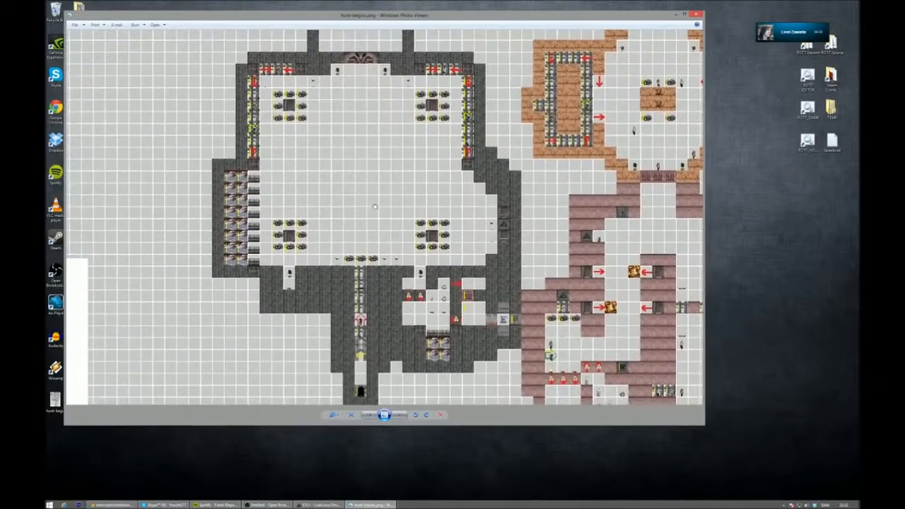
- Switch to Chrome and search YouTube for "the hunt begins rott"
left_click(131, 506)
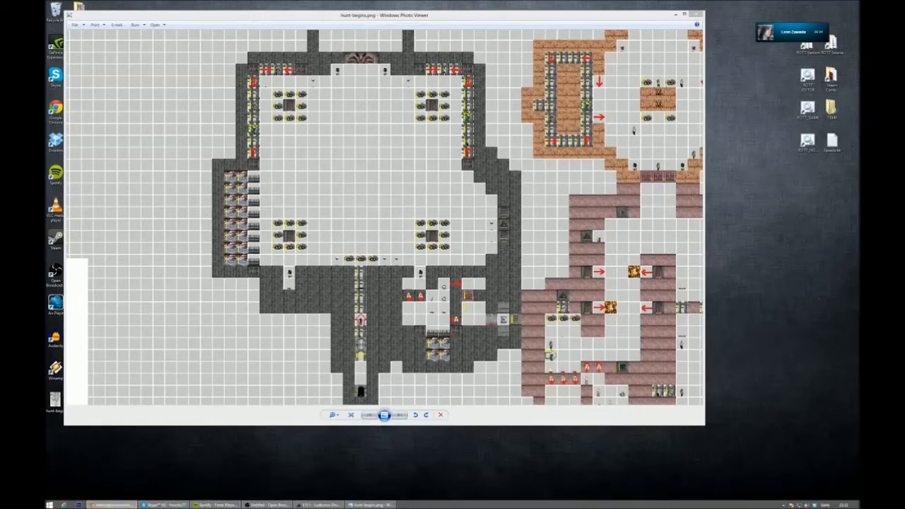
left_click(742, 271)
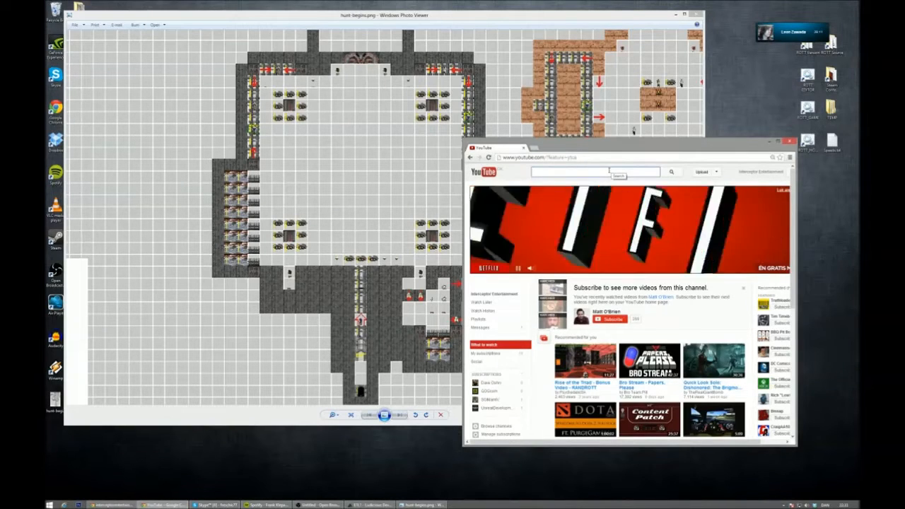
left_click(609, 172)
type("the hunt being")
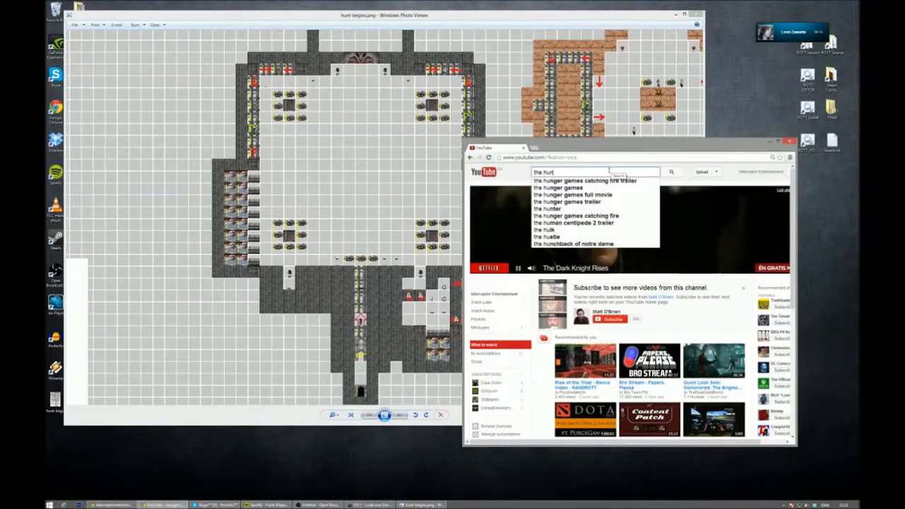
key("BackSpace")
key("BackSpace")
key("BackSpace")
type("gi")
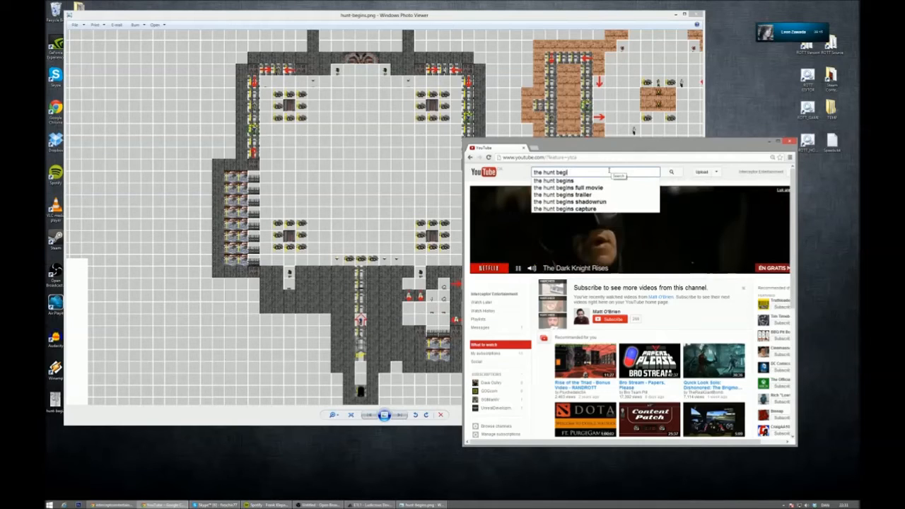
type("ns rott")
key("Return")
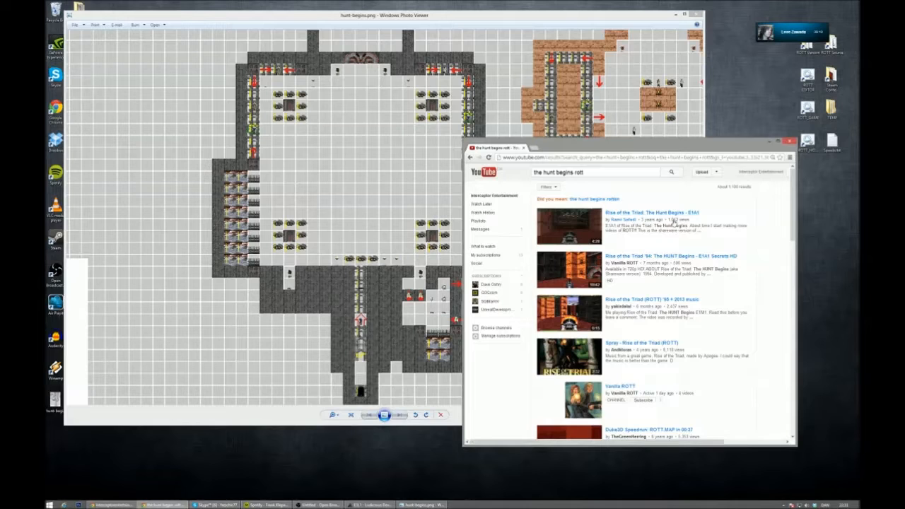
- Watch the opening gameplay of "Rise of the Triad '94: The HUNT Begins - E1A1 Secrets HD", pause it, and close the browser
left_click(712, 260)
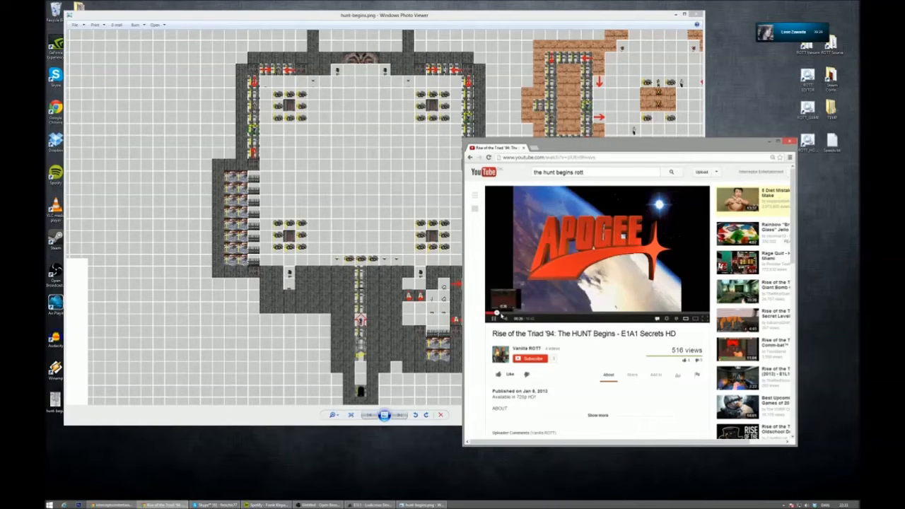
left_click(497, 314)
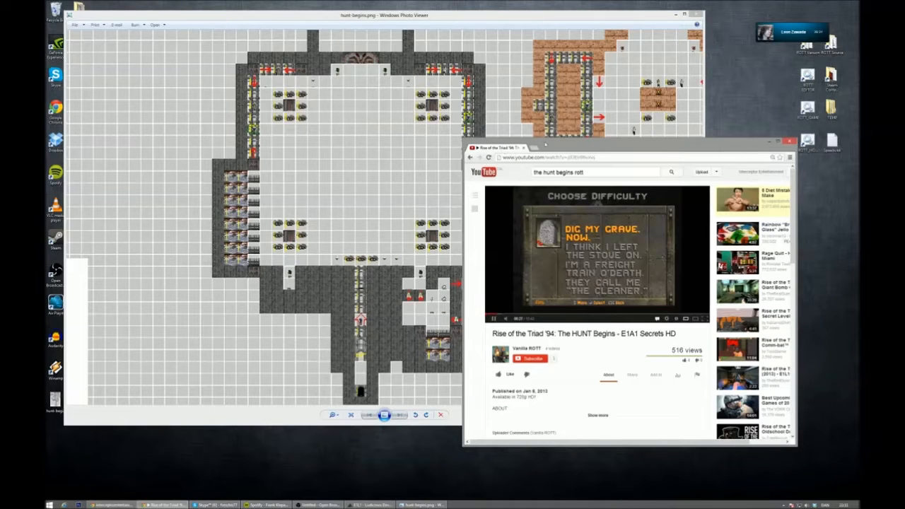
left_click_drag(543, 145, 544, 65)
left_click(693, 239)
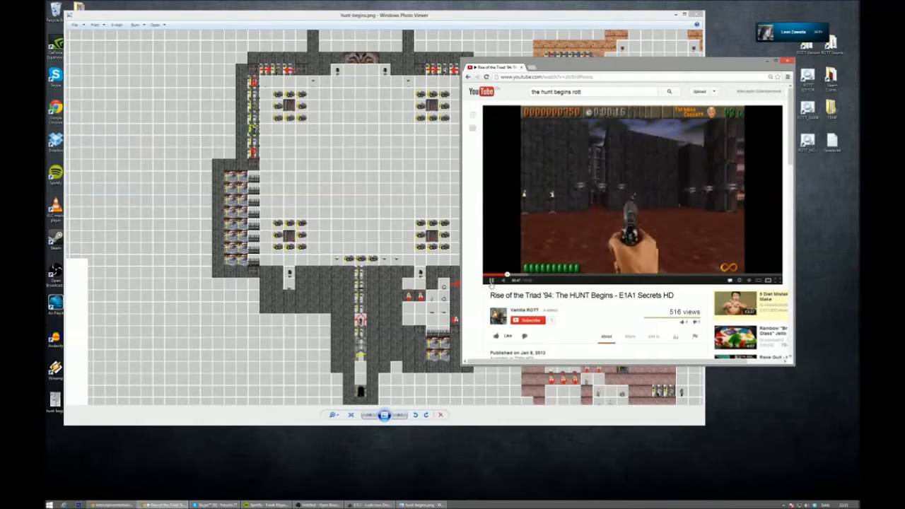
left_click(492, 281)
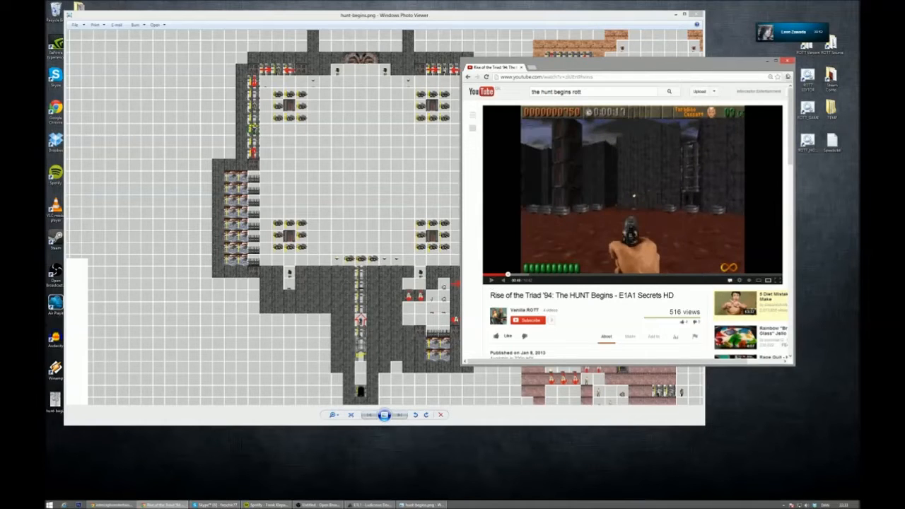
left_click(788, 62)
- Examine the layout of the original Hunt Begins map, comparing its large starting room with the surrounding rooms and corridors
scroll(528, 246, "down", 6)
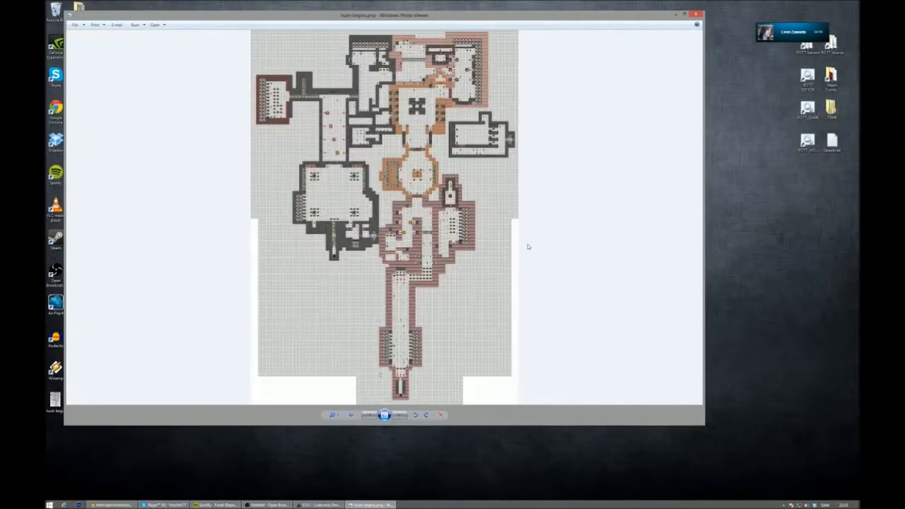
scroll(507, 239, "up", 5)
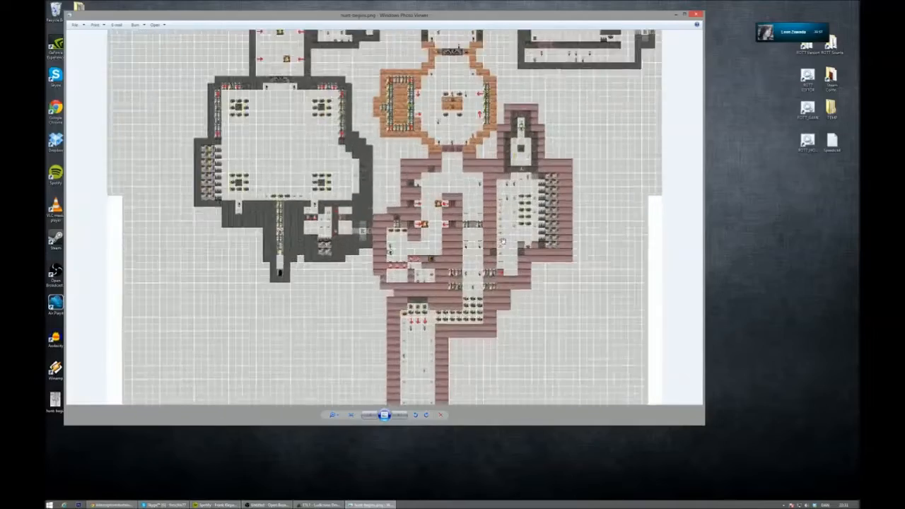
scroll(347, 266, "up", 6)
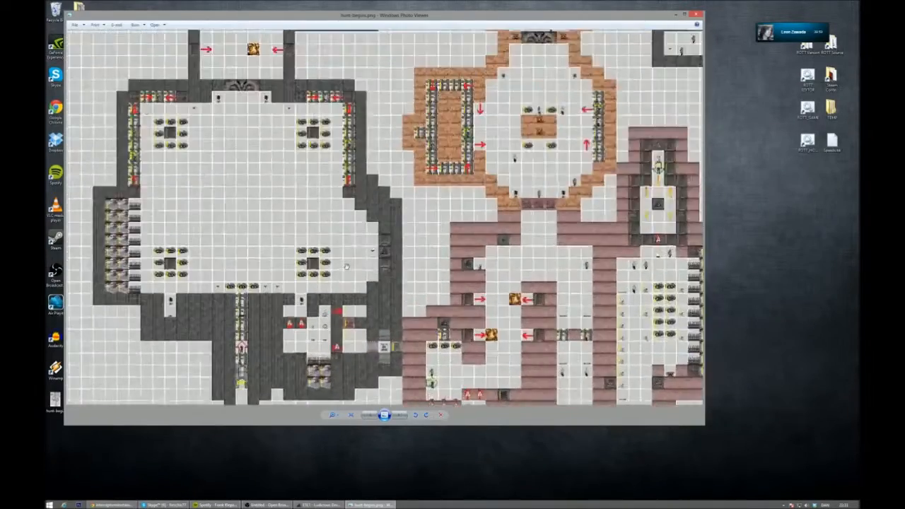
scroll(348, 266, "down", 7)
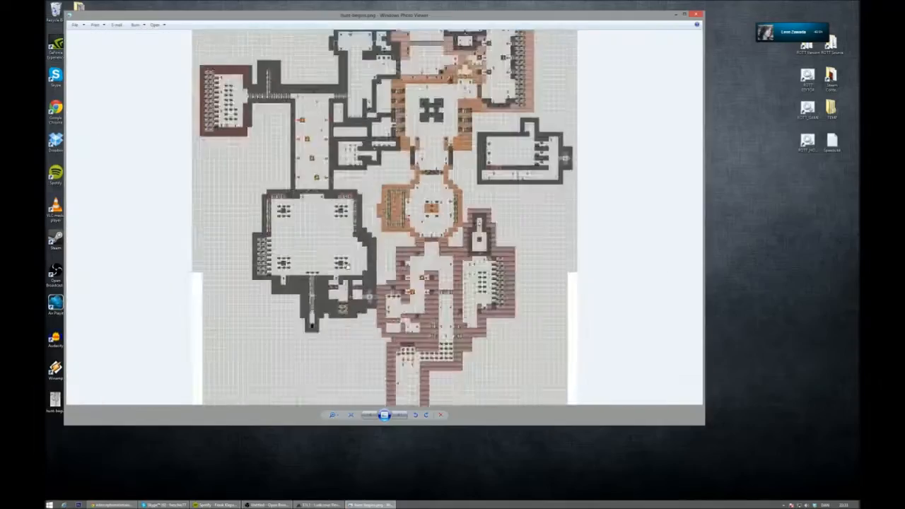
left_click_drag(347, 304, 378, 366)
left_click_drag(331, 202, 343, 283)
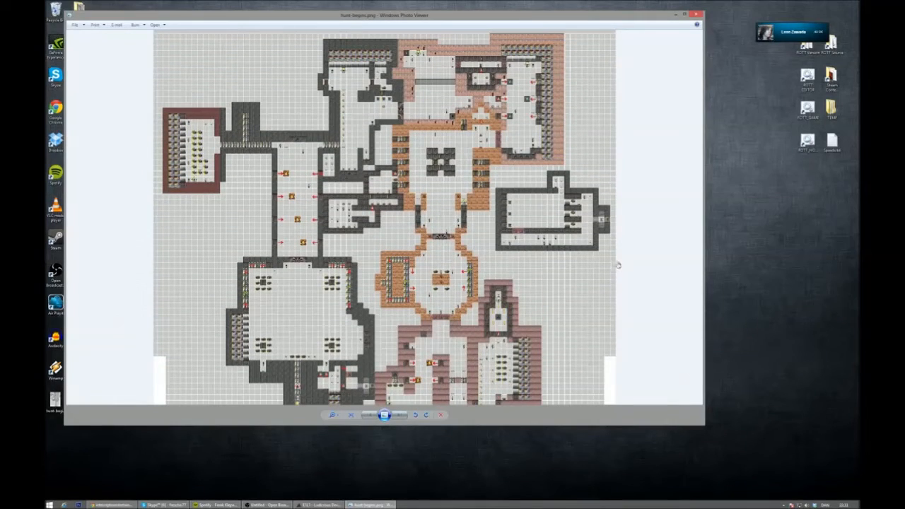
scroll(210, 198, "up", 4)
left_click_drag(209, 198, 274, 186)
scroll(139, 189, "down", 3)
scroll(139, 189, "down", 1)
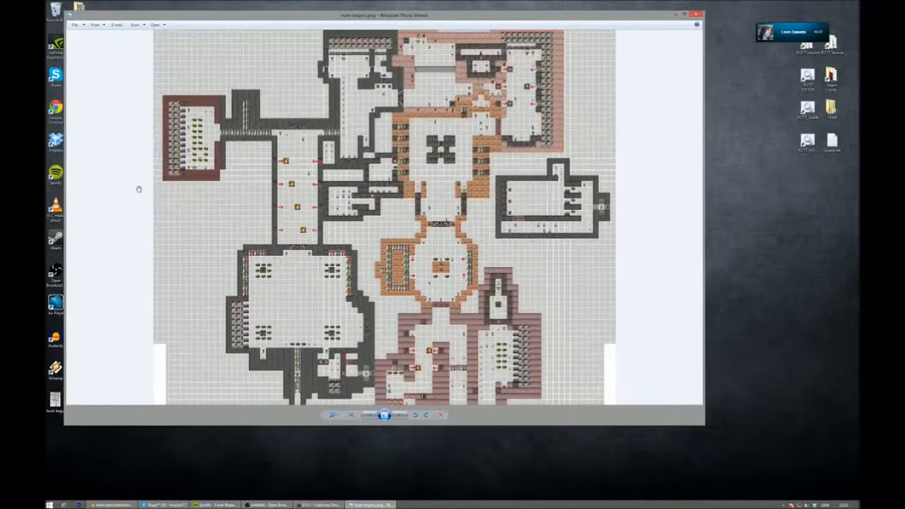
left_click_drag(161, 66, 161, 122)
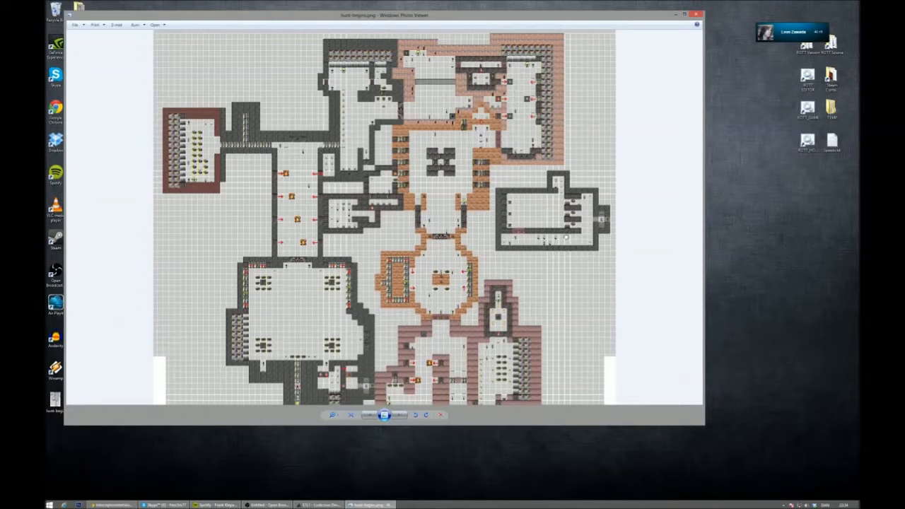
- Examine the lower part of the Hunt Begins map, following the long red-walled corridor and comparing it with the large grey-walled room
left_click_drag(572, 258, 559, 143)
left_click_drag(551, 222, 544, 132)
left_click_drag(550, 268, 549, 197)
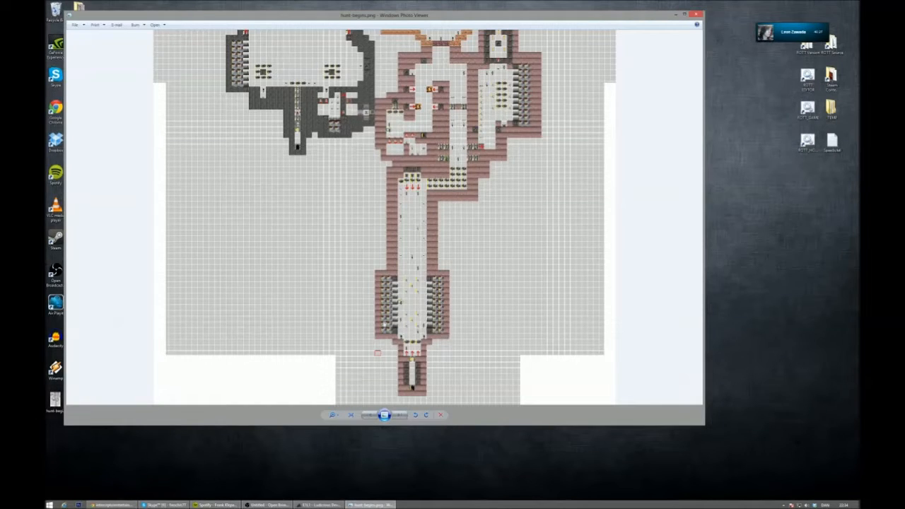
left_click_drag(388, 223, 388, 400)
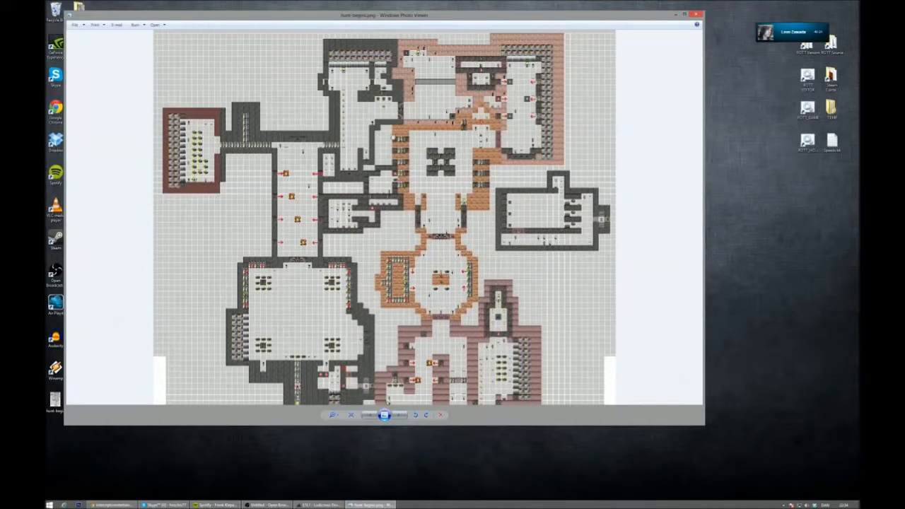
left_click_drag(368, 21, 379, 40)
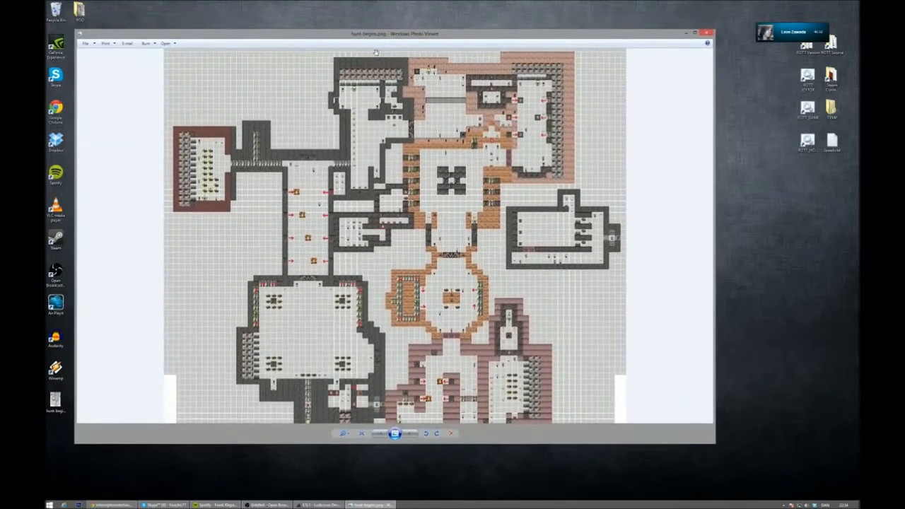
left_click_drag(367, 266, 378, 178)
right_click(379, 177)
left_click(365, 183)
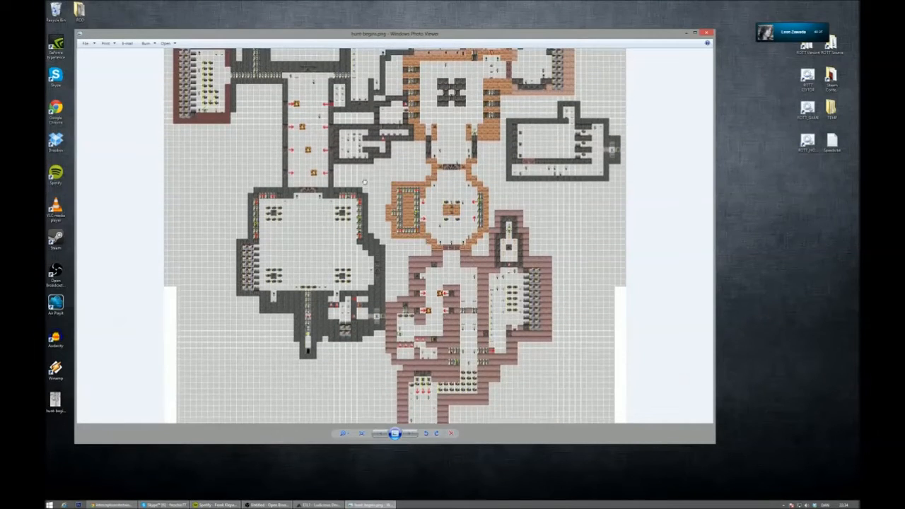
- Close the map image viewer and open hunt-begins.png in Photoshop
left_click(705, 32)
right_click(55, 402)
left_click(80, 386)
right_click(55, 399)
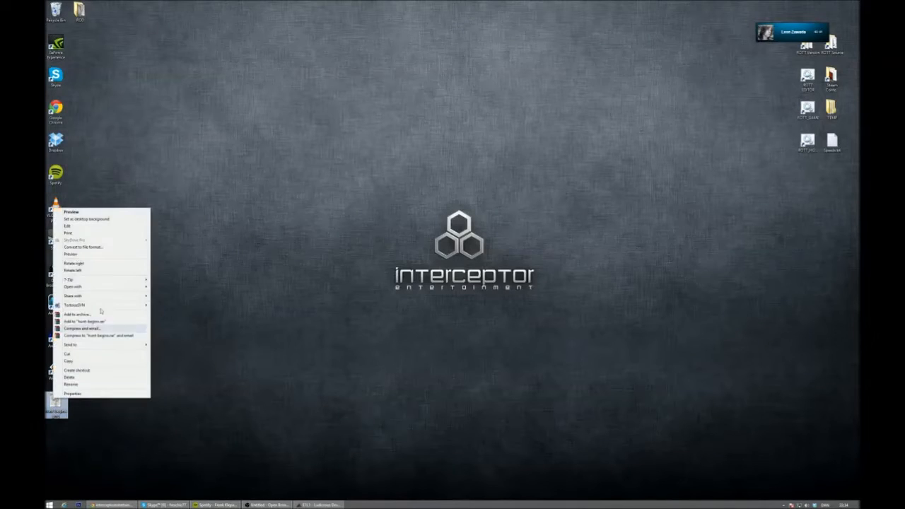
mouse_move(116, 287)
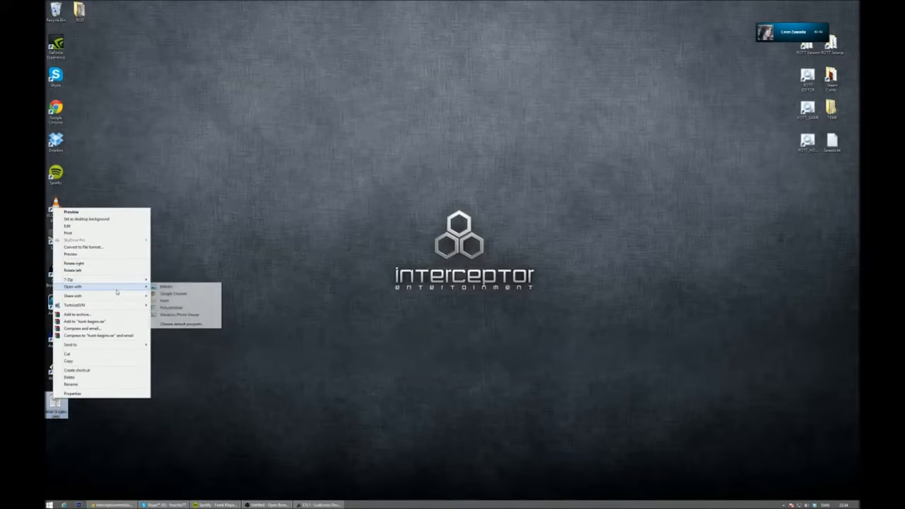
left_click(189, 305)
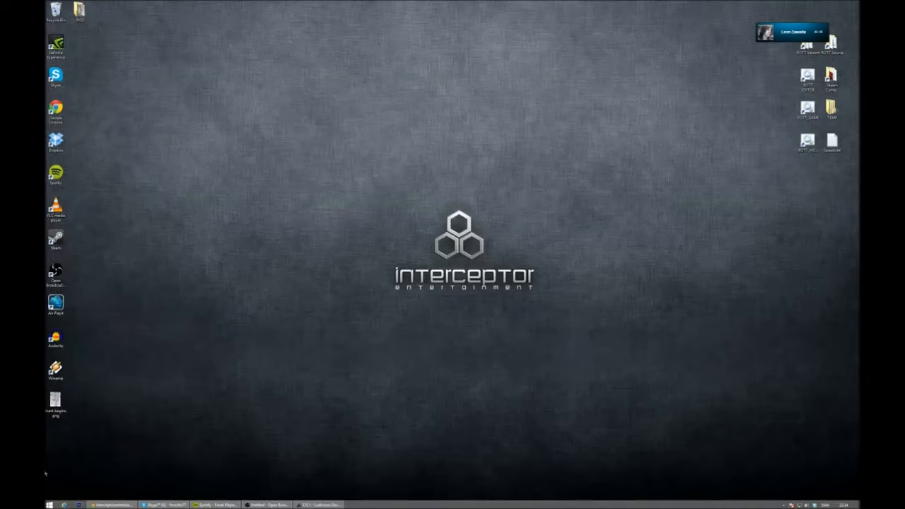
left_click(75, 504)
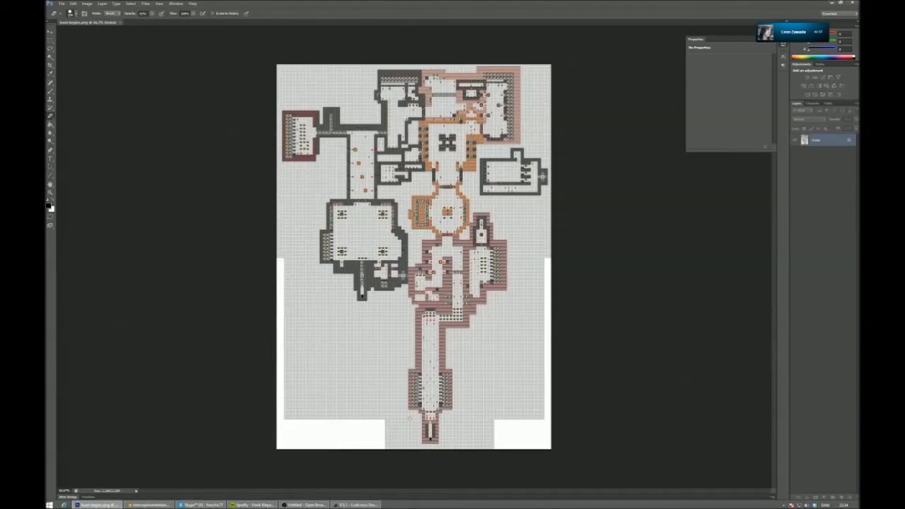
- Try framing the large grey-walled room with a square marquee selection about 17 cm wide, and check its upper-left corner against the grid
left_click(49, 191)
left_click(305, 228)
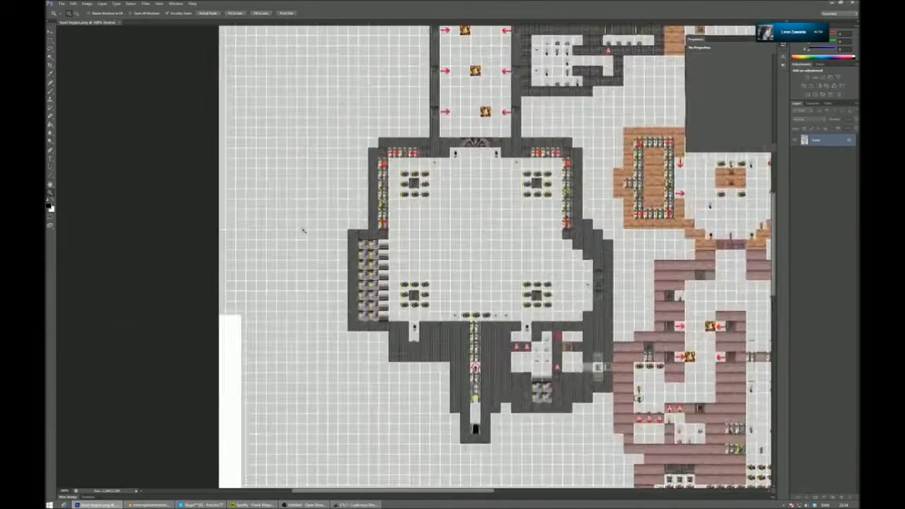
left_click(303, 231)
left_click(524, 257, "alt")
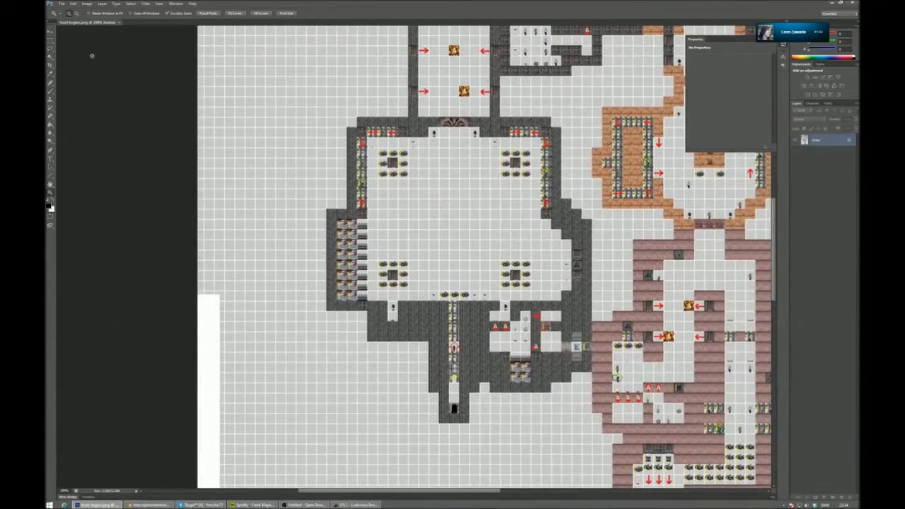
left_click(50, 41)
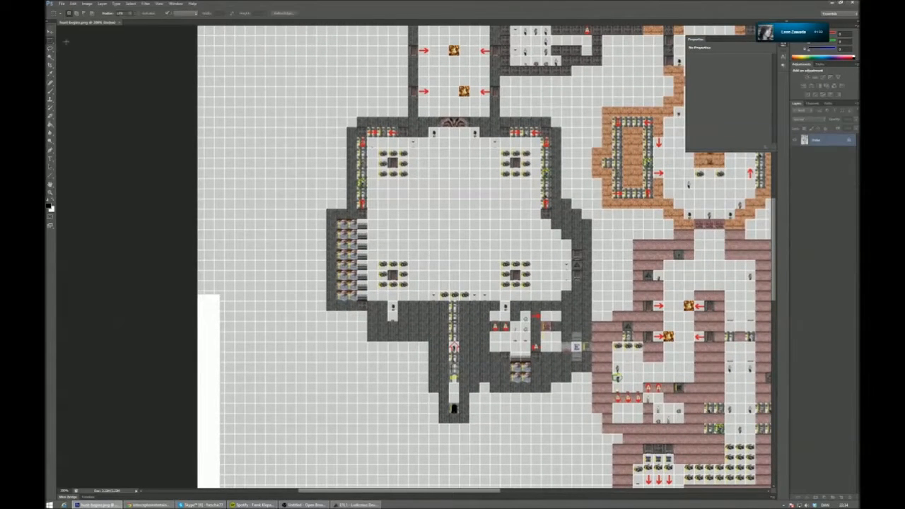
left_click_drag(565, 130, 613, 143)
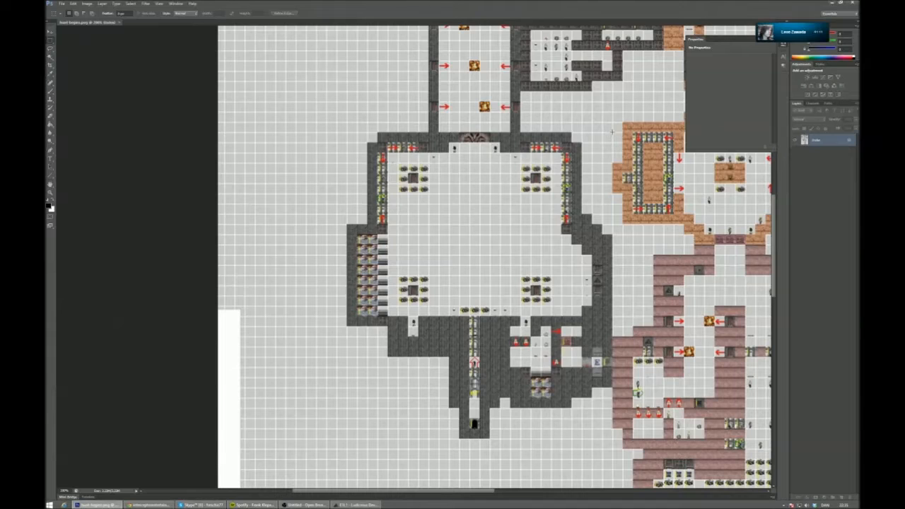
left_click_drag(611, 134, 304, 440)
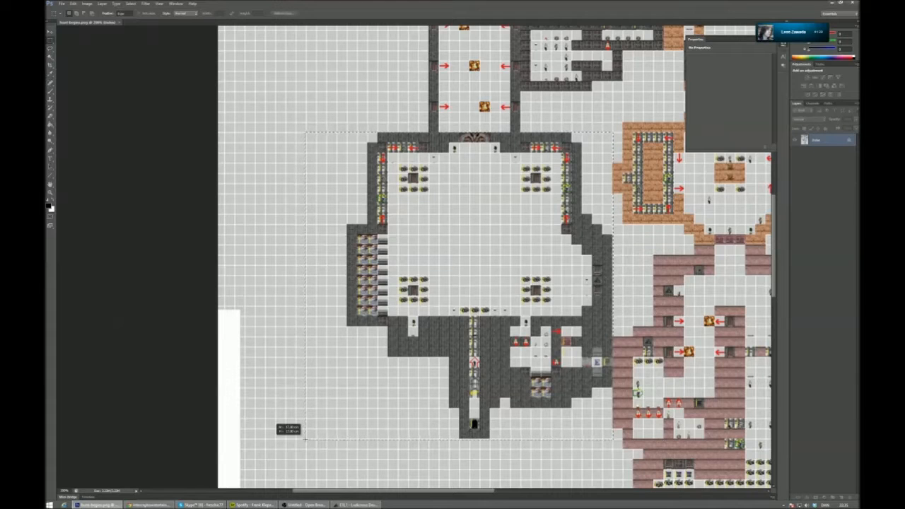
left_click_drag(305, 439, 306, 442)
left_click(49, 193)
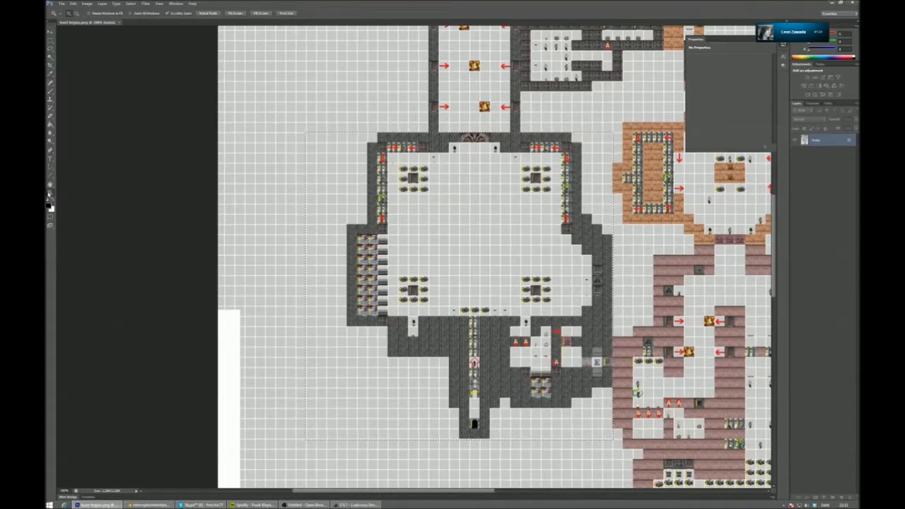
left_click(315, 138)
scroll(305, 132, "up", 3, "alt")
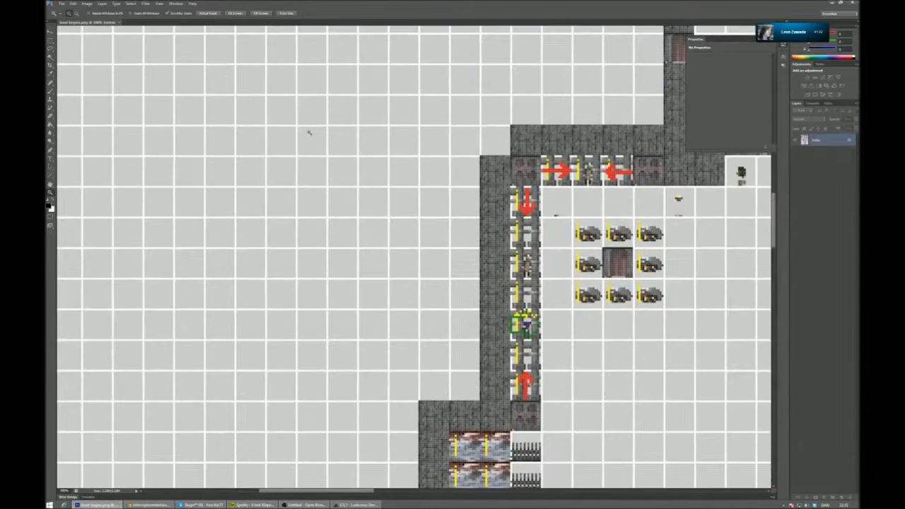
key("v")
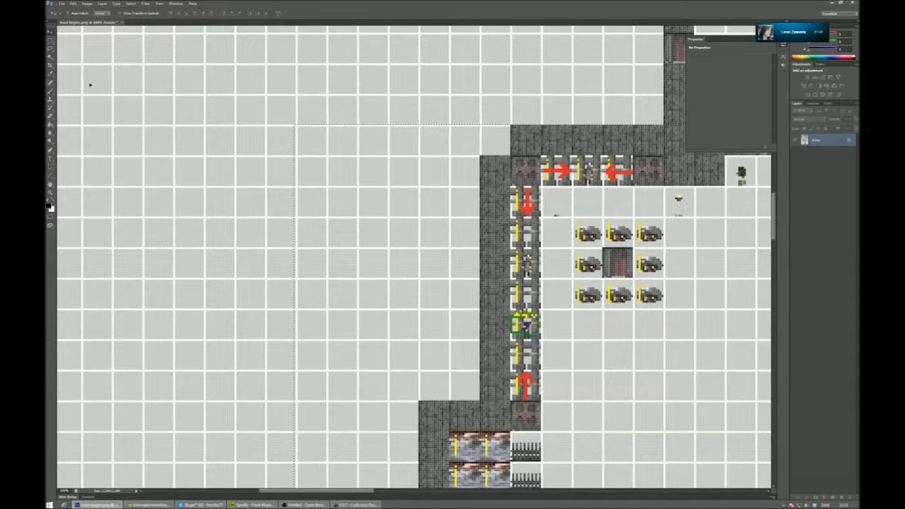
- Redraw the selection around the large room from its upper-left grid corner to its lower-right one, following the grid lines
left_click(51, 193)
left_click(323, 133)
left_click(322, 133)
left_click(309, 133)
left_click(290, 127)
left_click(50, 39)
left_click(302, 146)
left_click_drag(272, 115, 401, 338)
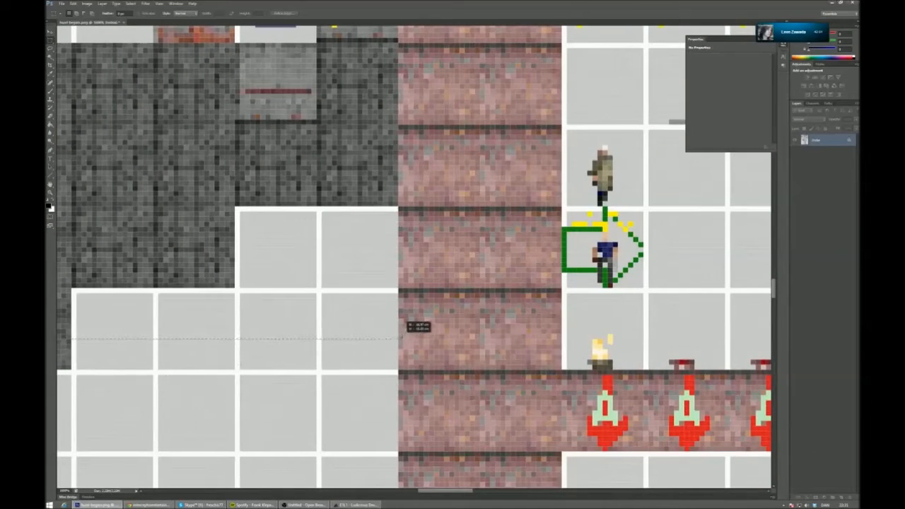
left_click_drag(401, 480, 244, 456)
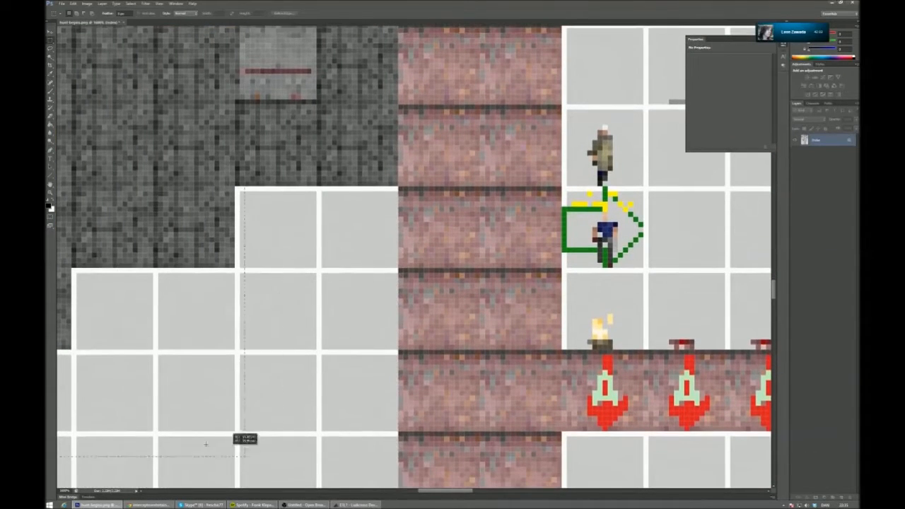
left_click_drag(50, 401, 78, 387)
left_click_drag(400, 436, 427, 491)
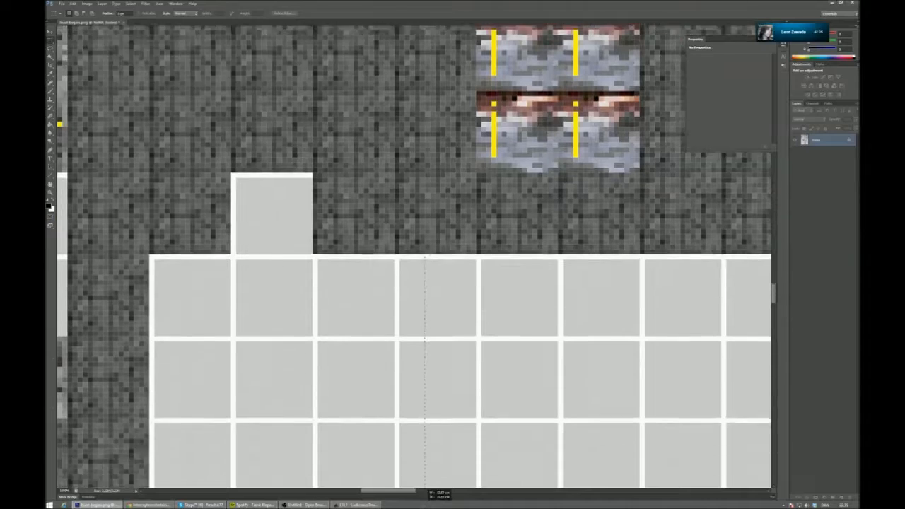
left_click_drag(70, 382, 139, 381)
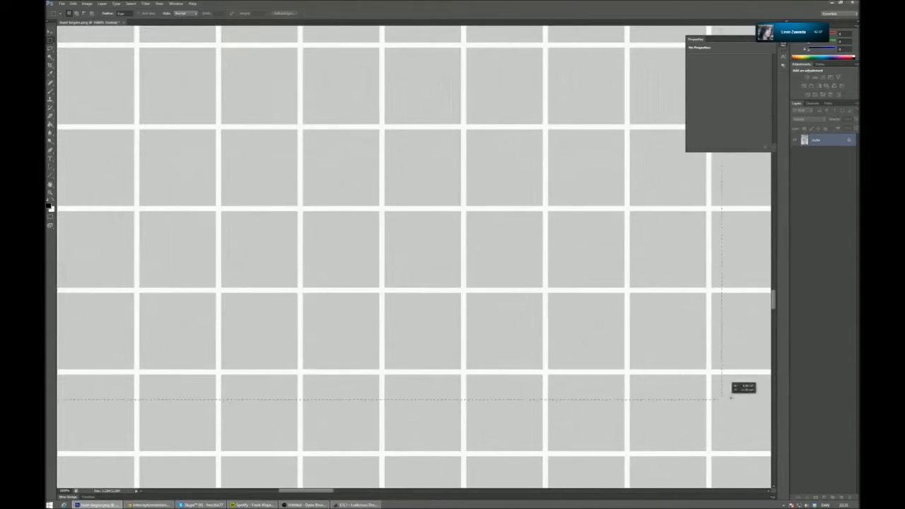
left_click_drag(730, 399, 611, 73)
left_click_drag(501, 8, 640, 387)
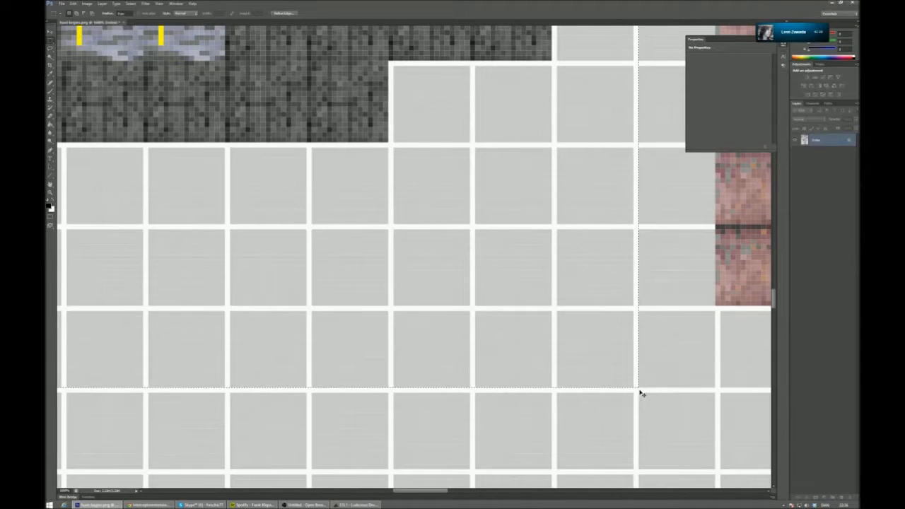
- Select the large room as a grid-aligned square from the lower-right to the upper-left corner, and cut it out of the map
key("alt+shift")
left_click_drag(648, 401, 648, 400)
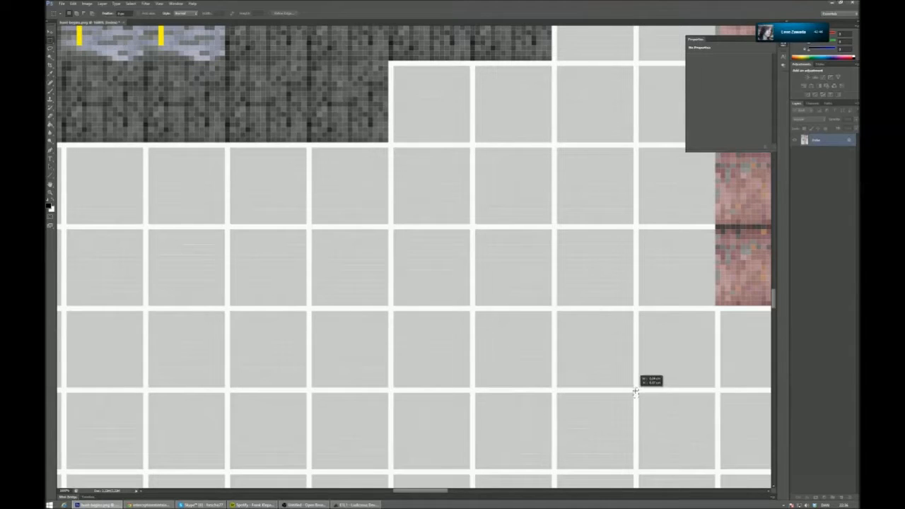
left_click_drag(633, 388, 124, 234)
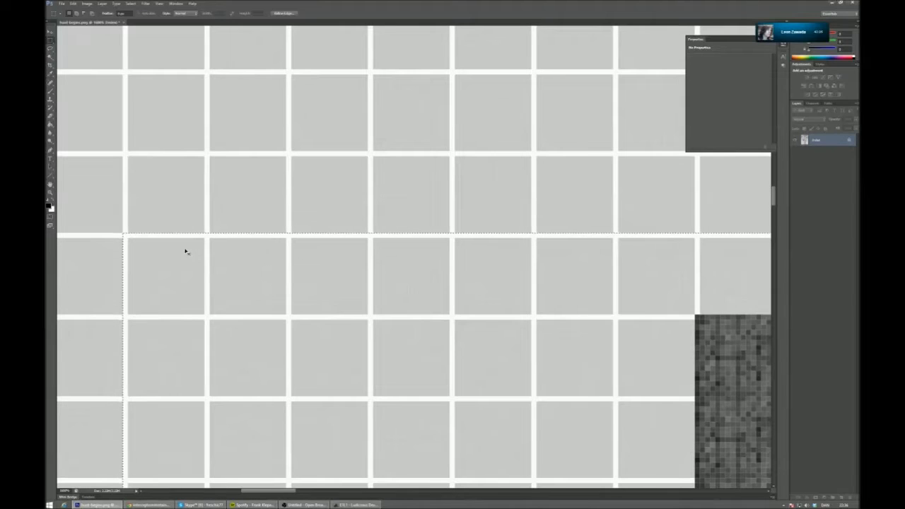
key("Delete")
- Create a new 481 x 481 pixel document from the Clipboard preset and paste the cut-out room into it
left_click(62, 3)
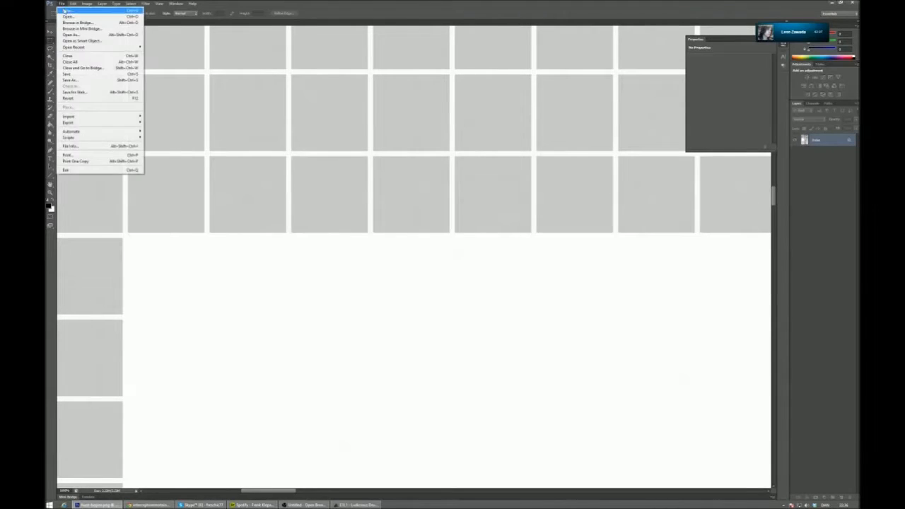
left_click(69, 12)
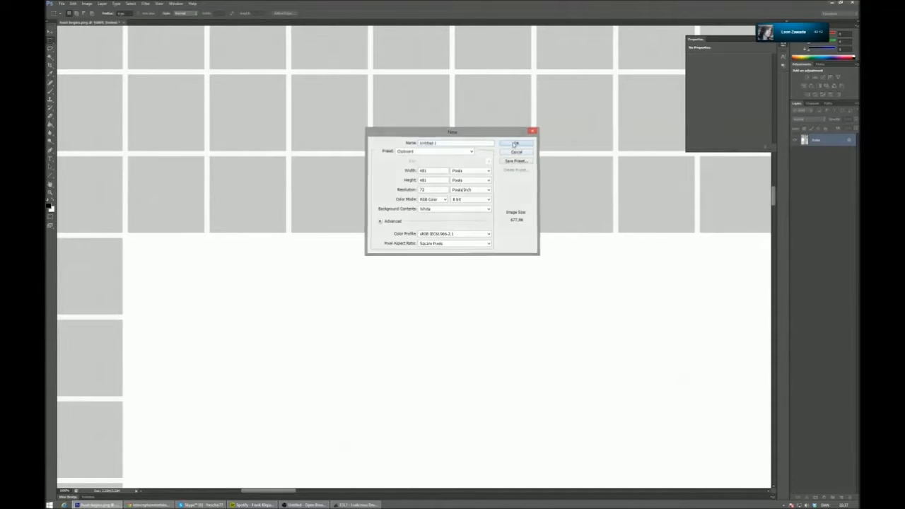
left_click(515, 143)
key("ctrl+v")
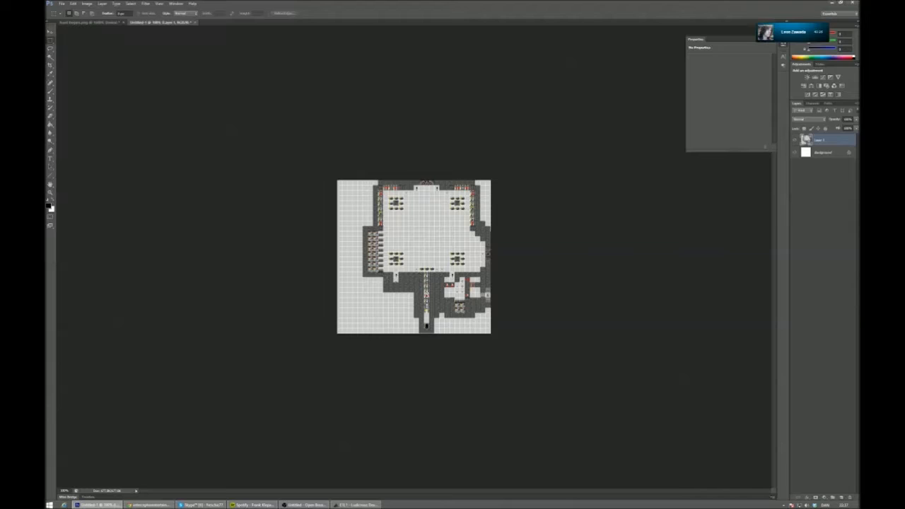
- Resize the pasted room image to 512 x 512 pixels with proportions constrained
key("z")
left_click(269, 141)
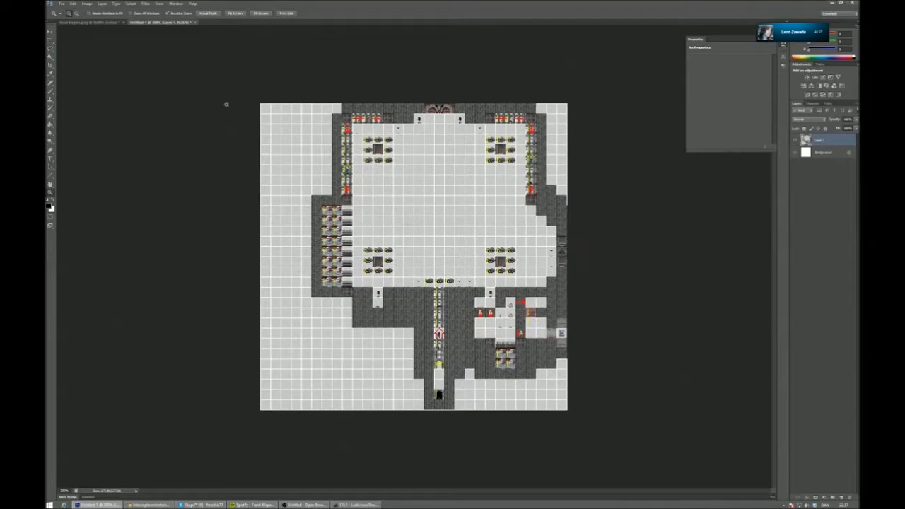
left_click(86, 4)
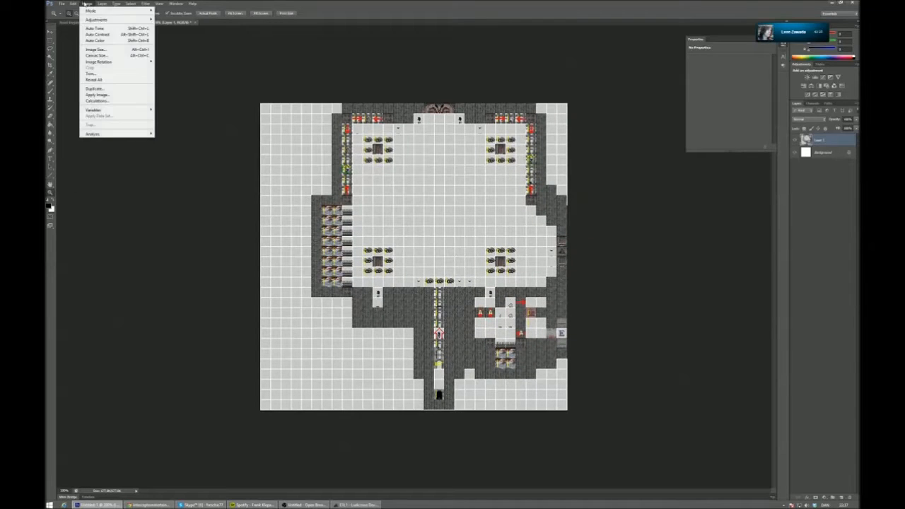
left_click(103, 52)
type("512")
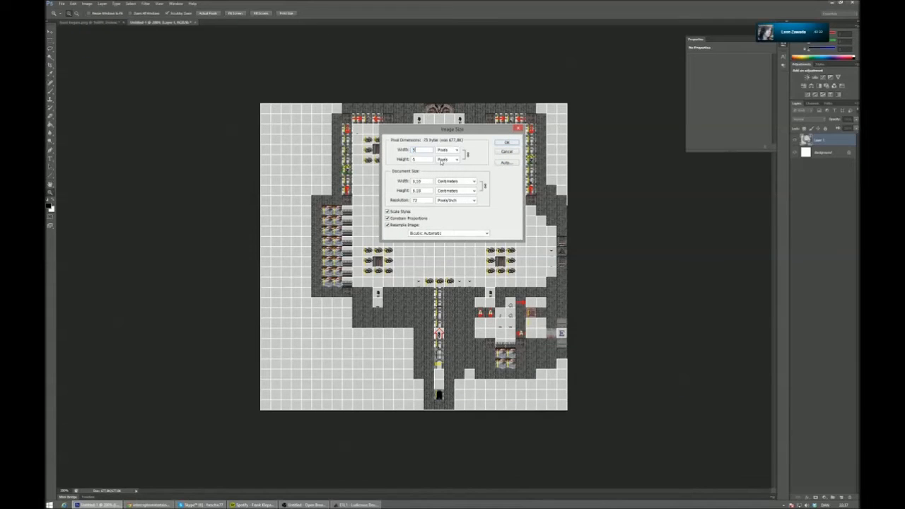
left_click(507, 143)
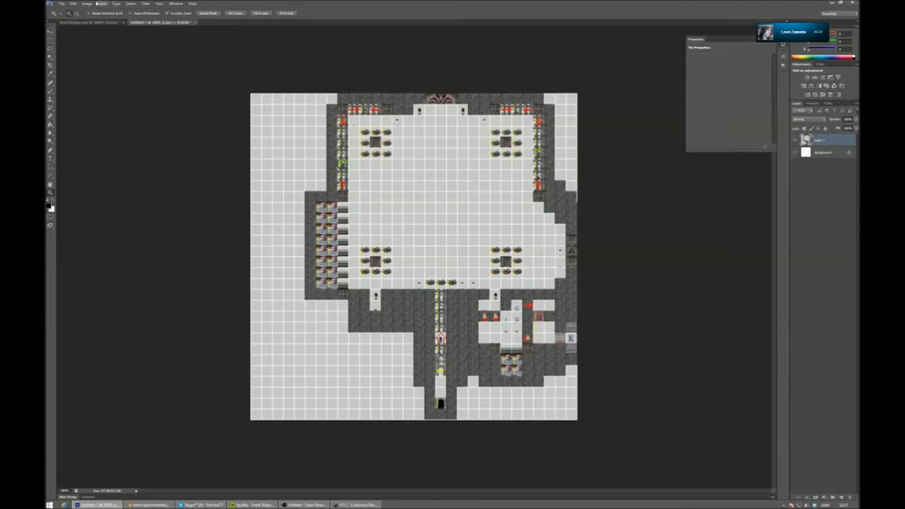
- Save the room image to the desktop as a Targa file named HUN at 24 bits/pixel
left_click(62, 3)
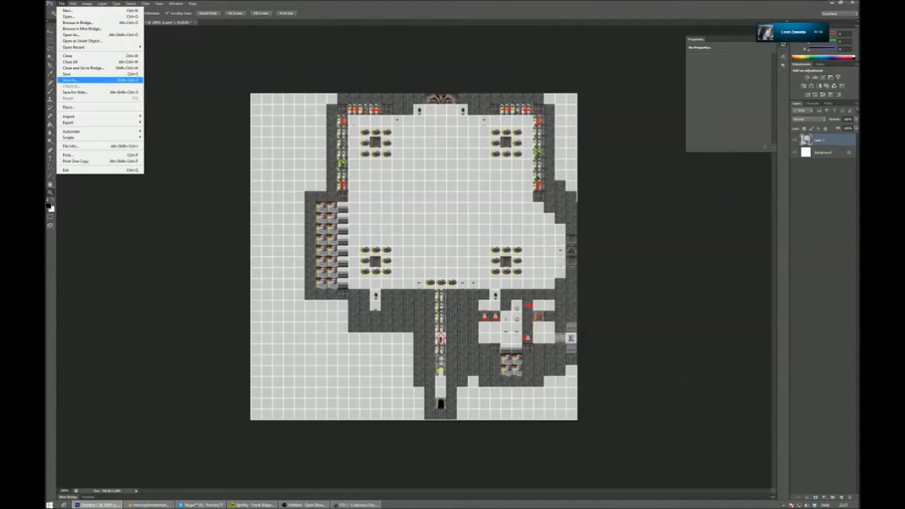
left_click(71, 80)
left_click(487, 224)
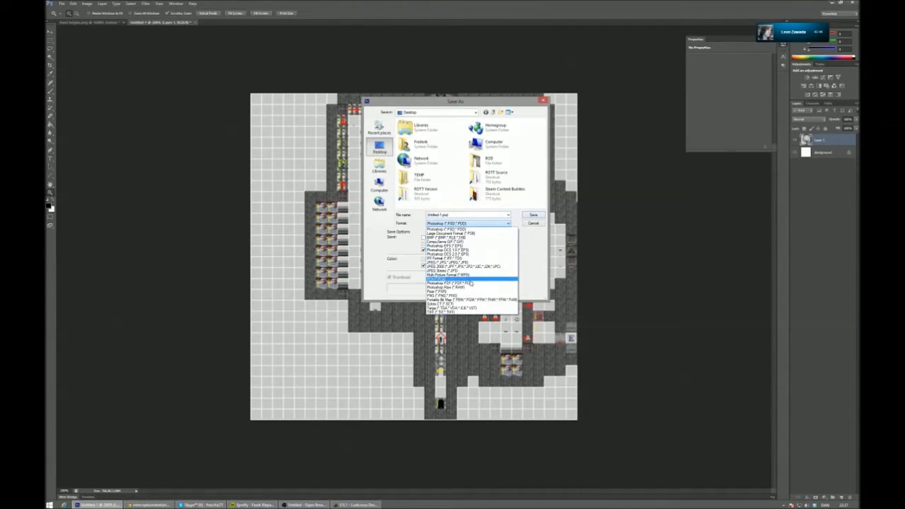
left_click(472, 309)
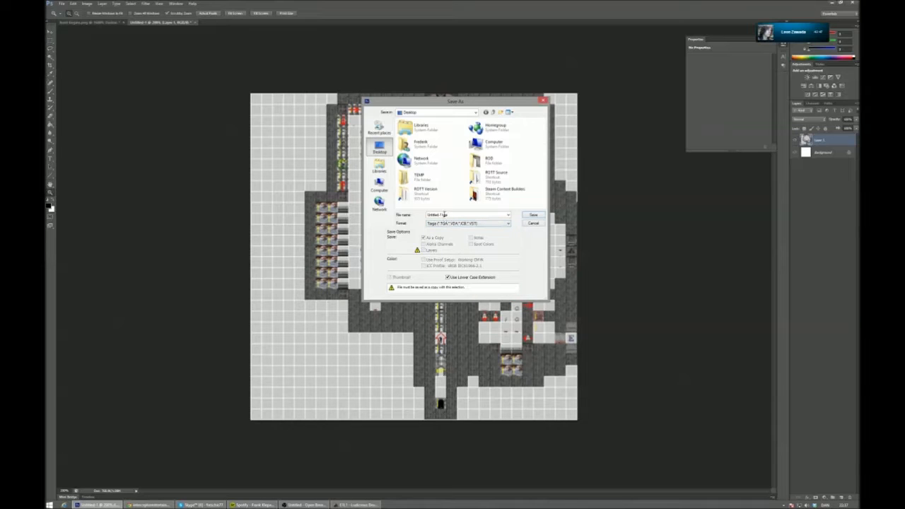
double_click(444, 214)
type("HUNT")
key("Return")
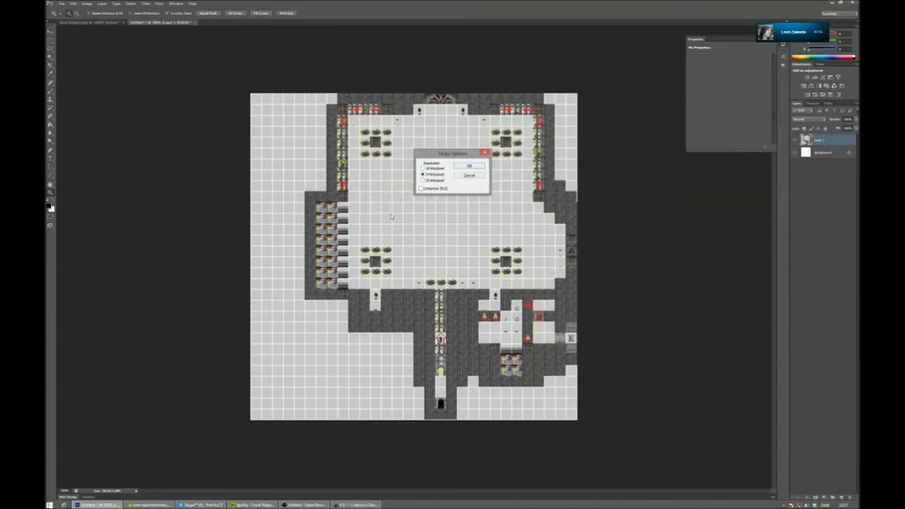
left_click(469, 166)
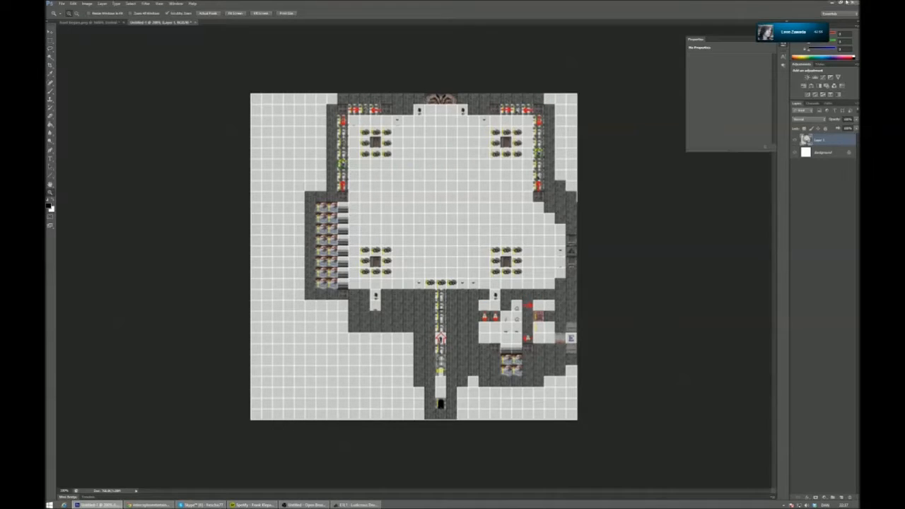
- Minimize the image editor and launch the ROTT Editor from the desktop
left_click(833, 4)
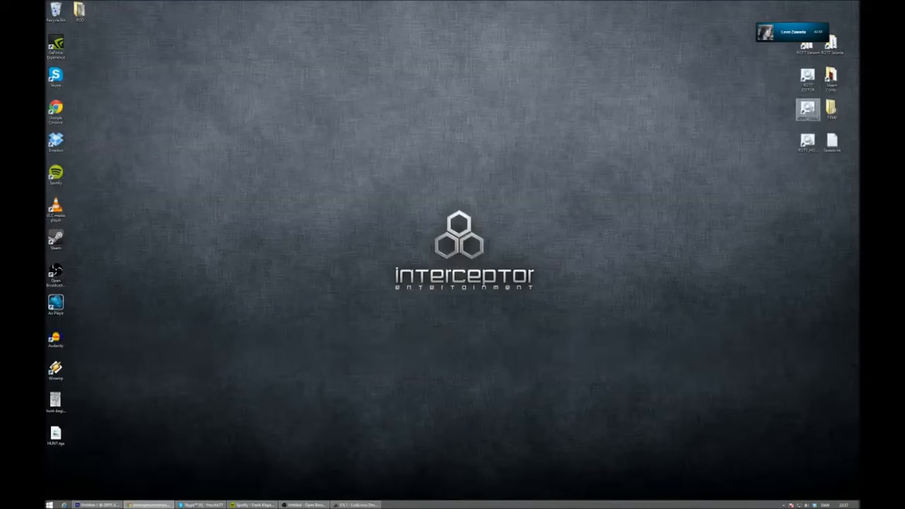
double_click(808, 80)
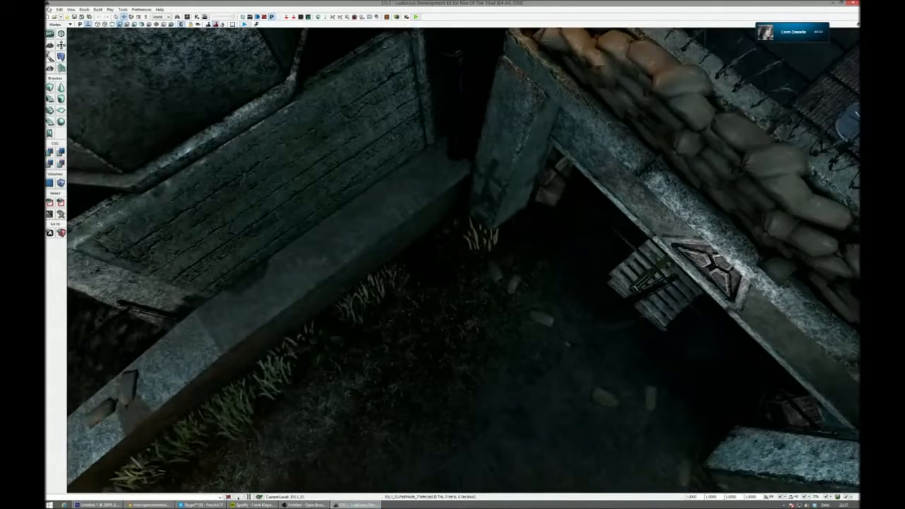
left_click(49, 9)
left_click(58, 14)
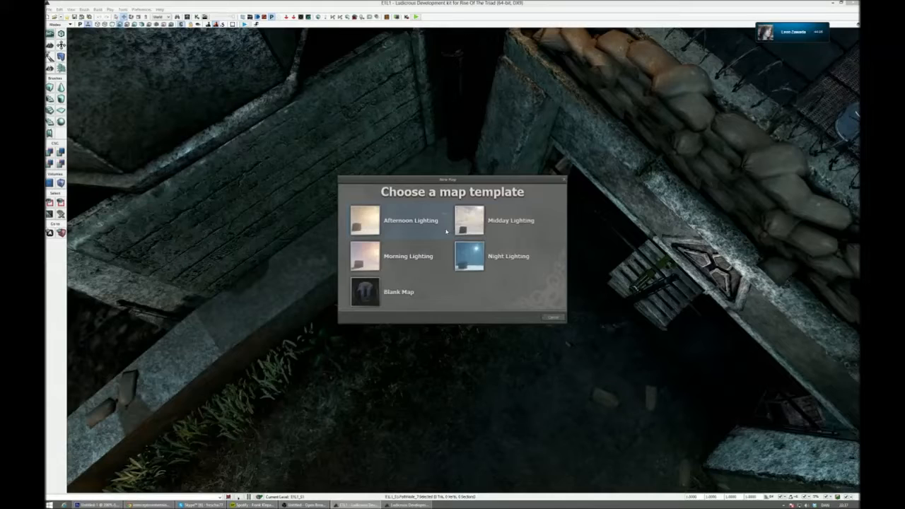
left_click(563, 179)
- Open the ClassicROTT_Start.rott map from the ROTTGame Content Maps folder
left_click(55, 16)
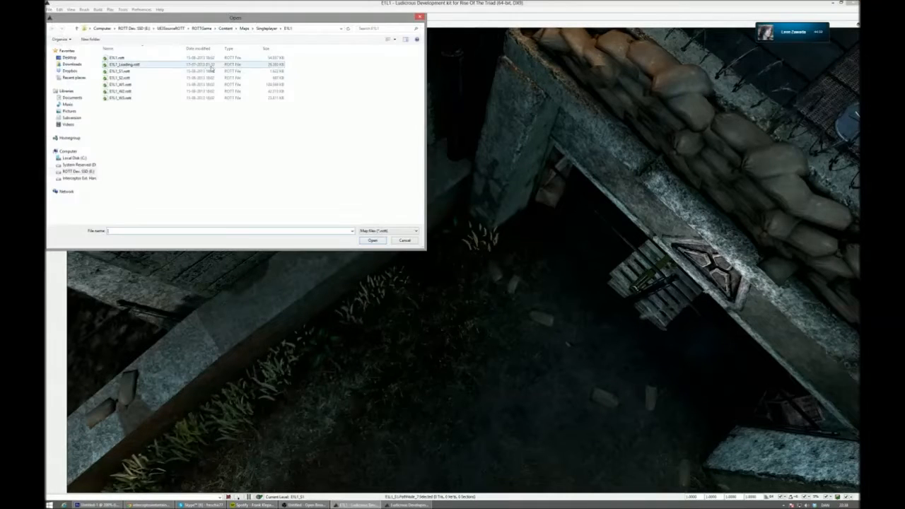
left_click(263, 28)
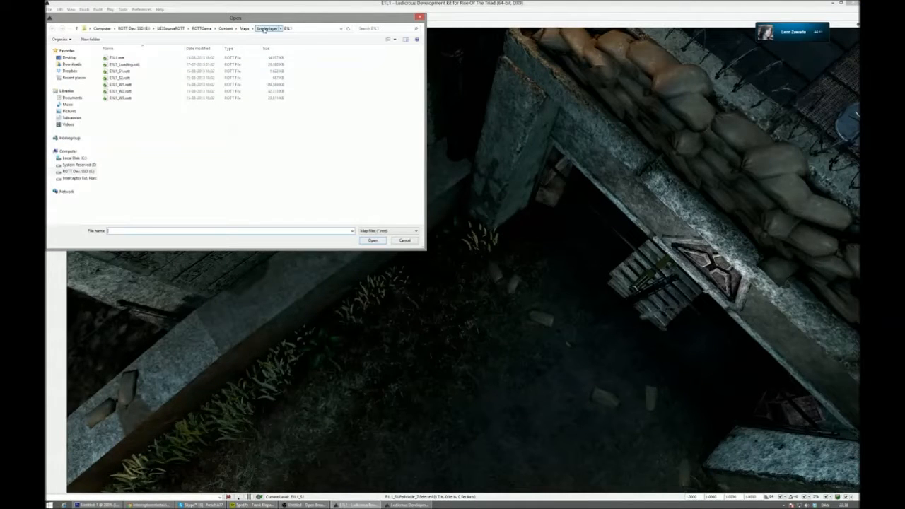
left_click(244, 28)
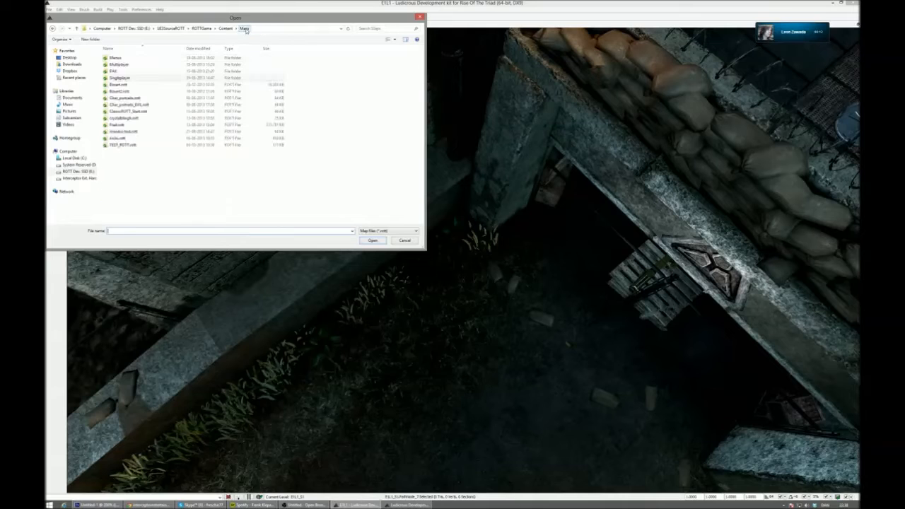
double_click(143, 104)
left_click(469, 308)
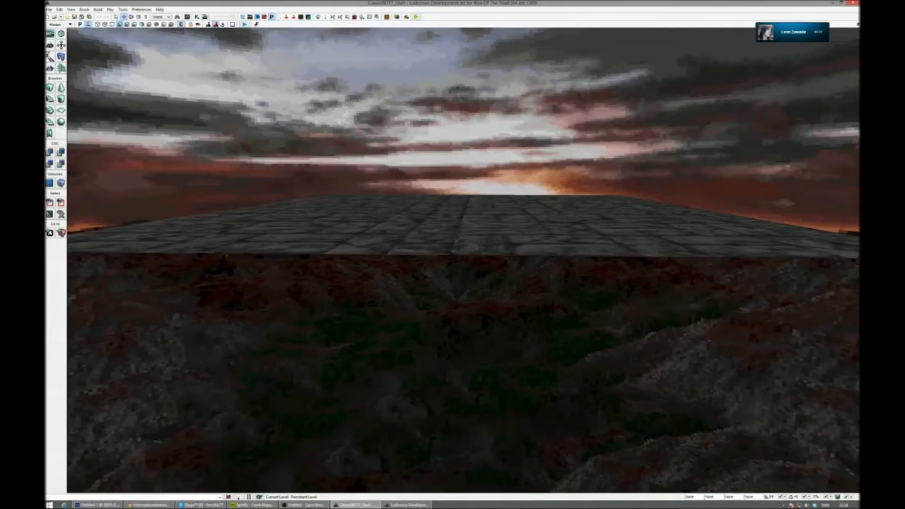
left_click(252, 505)
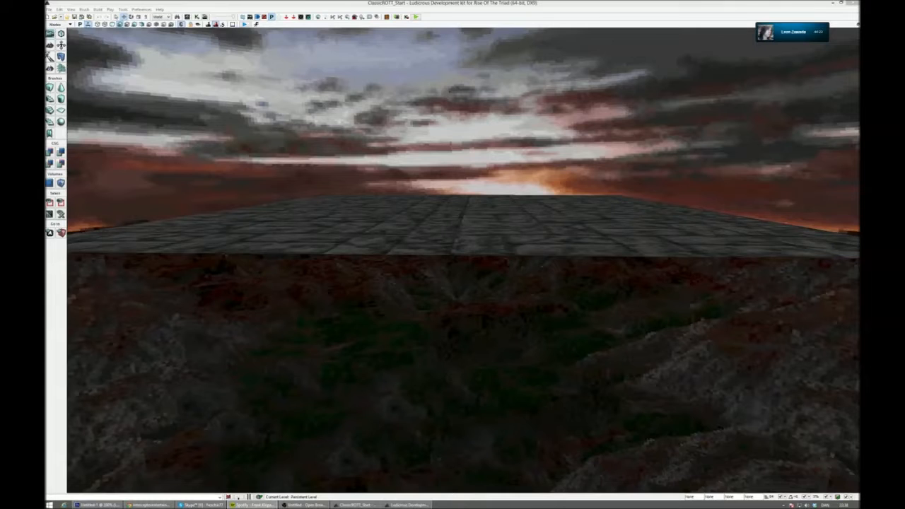
- Inspect the start map's stone floor from above and select its corner floor tile
right_click_drag(515, 117, 537, 243)
left_click(499, 261)
key("g")
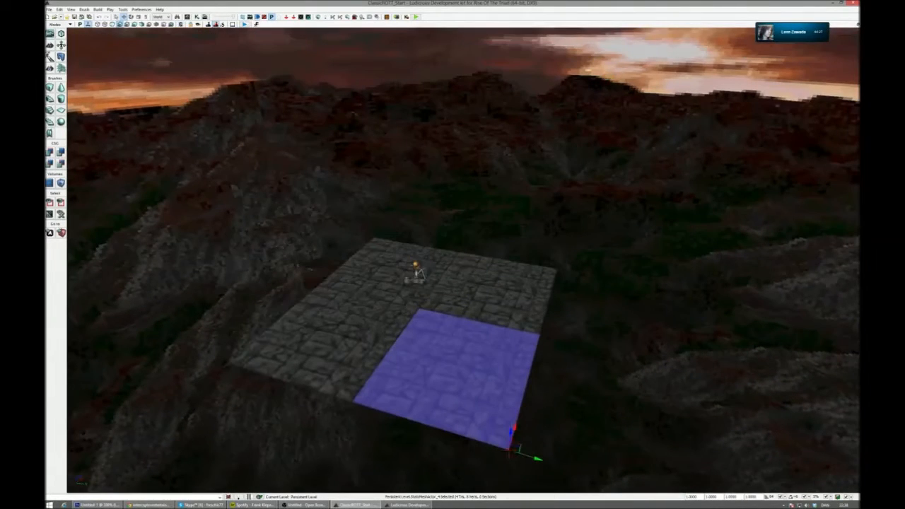
left_click_drag(538, 460, 556, 457)
right_click_drag(556, 457, 570, 497)
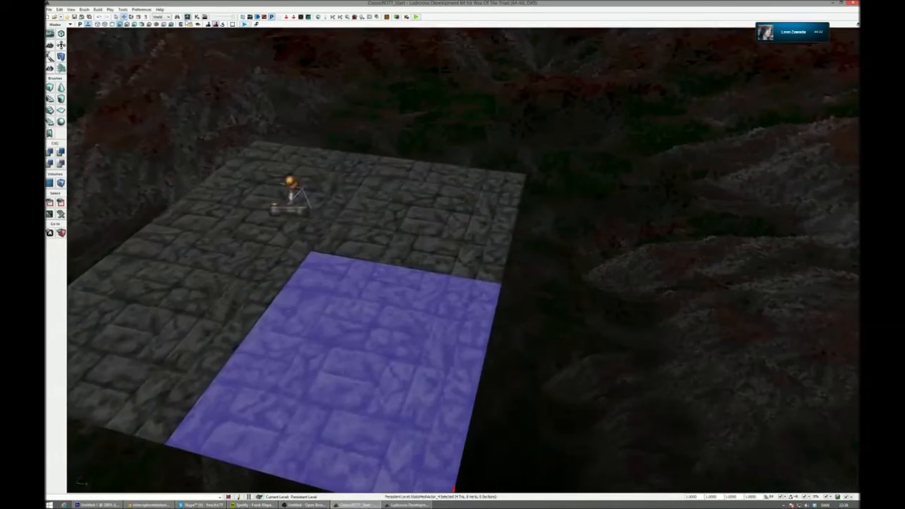
- Find the MESH_WallCube static mesh in the ROTTGame content and place one beside the stone floor
left_click(189, 16)
left_click(276, 222)
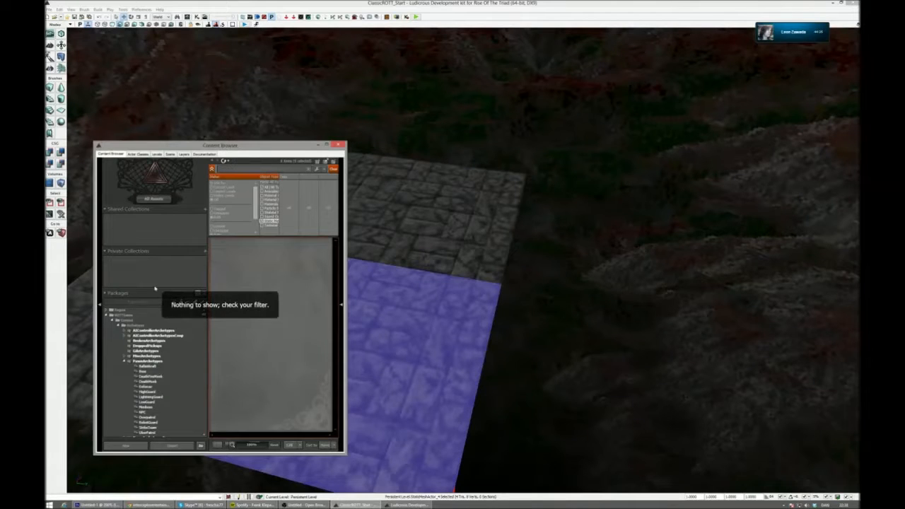
left_click(131, 315)
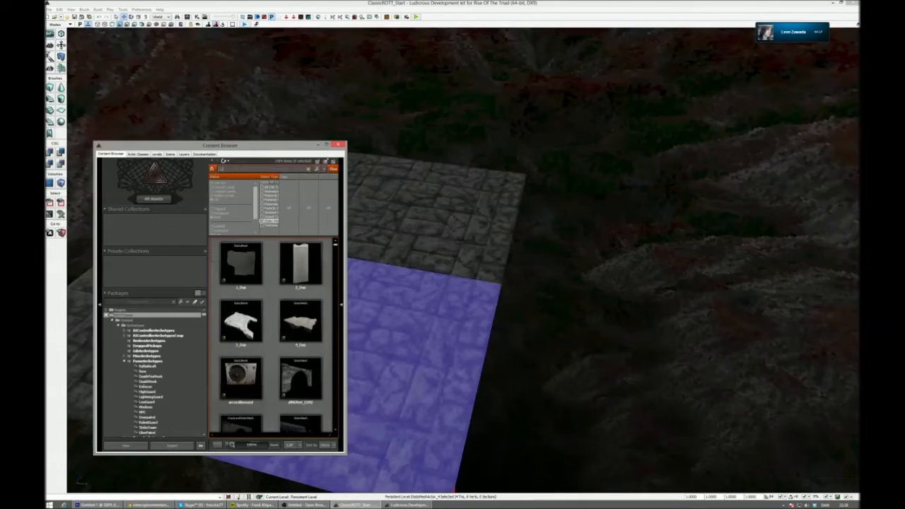
left_click(314, 271)
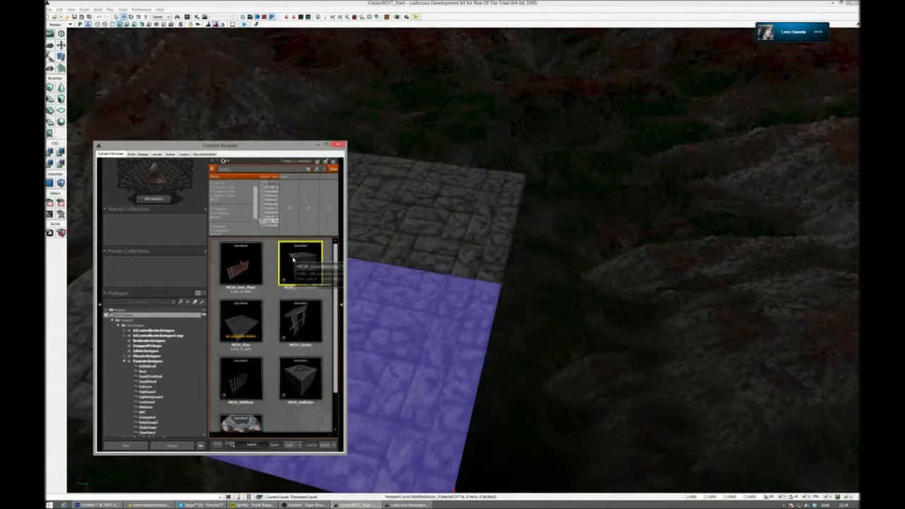
left_click(303, 377)
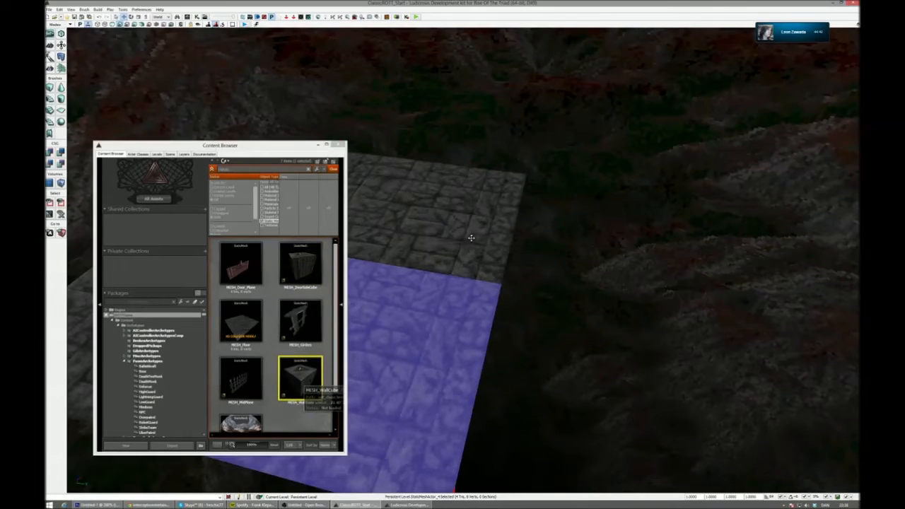
left_click(471, 238)
right_click_drag(471, 238, 456, 261)
left_click_drag(463, 285, 514, 303)
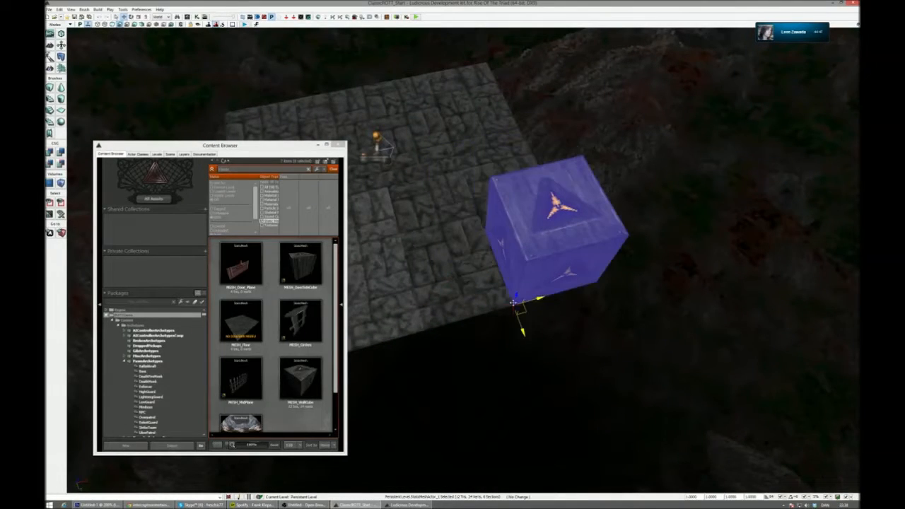
- Change the drag grid snap size and duplicate the wall cube into a row of four along the floor's edge
right_click_drag(513, 304, 428, 317)
left_click_drag(736, 139, 658, 147, "alt")
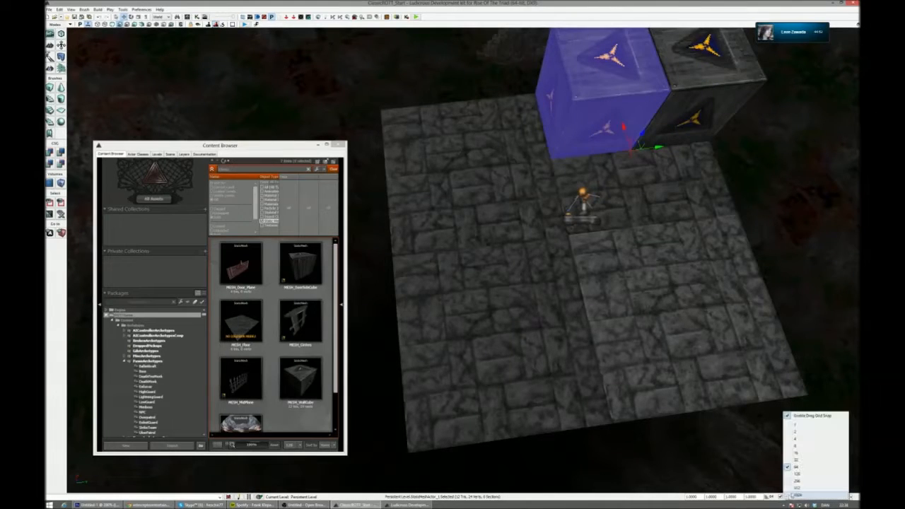
left_click(797, 495)
left_click_drag(660, 150, 496, 161)
right_click_drag(495, 161, 574, 189)
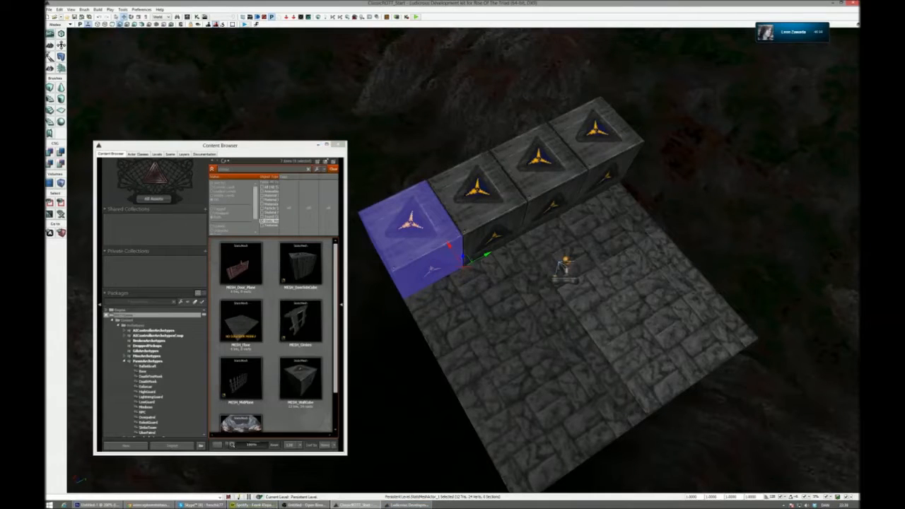
- Restore the image editor and level editor to smaller windows and arrange them with the Content Browser so the room image stays accessible
left_click(99, 505)
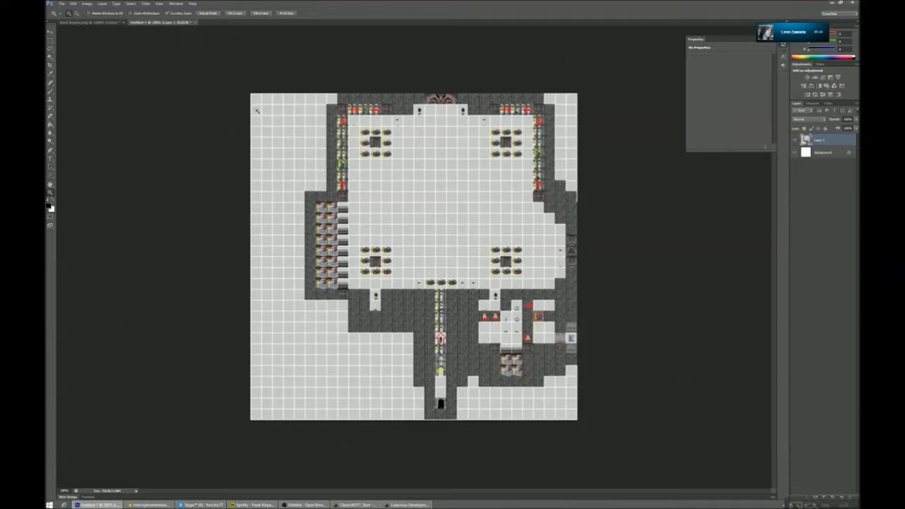
left_click(843, 4)
left_click(842, 4)
right_click_drag(614, 268, 672, 279)
left_click_drag(248, 146, 219, 308)
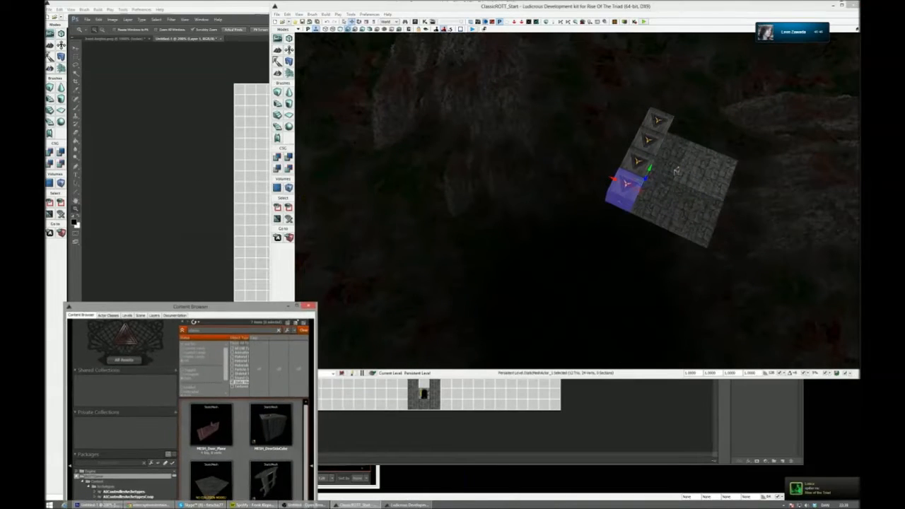
- Build a cube builder brush with X and Y set to 3968
right_click(280, 93)
left_click(508, 224)
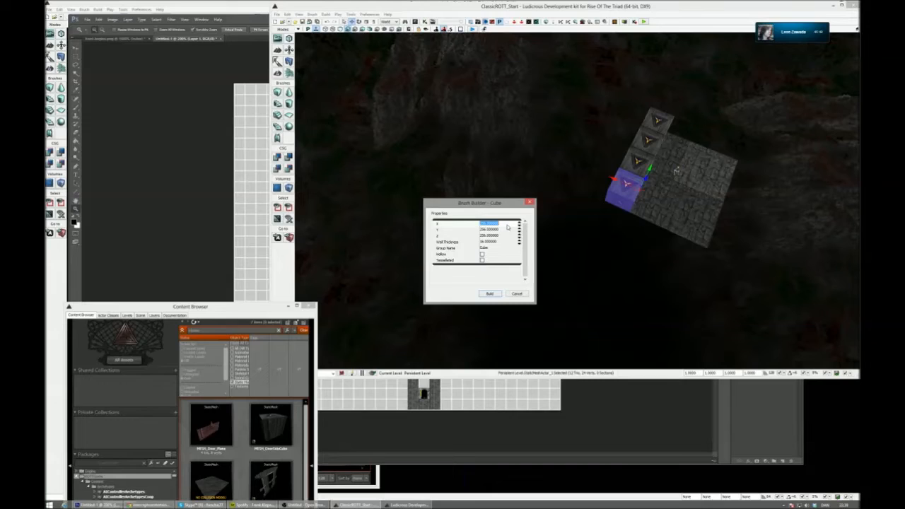
type("3968")
key("Tab")
type("1")
right_click_drag(594, 225, 581, 172)
- In the four-viewport layout, lower the builder brush in the front view until its top meets the wall cubes' base, and close the brush builder
left_click(856, 29)
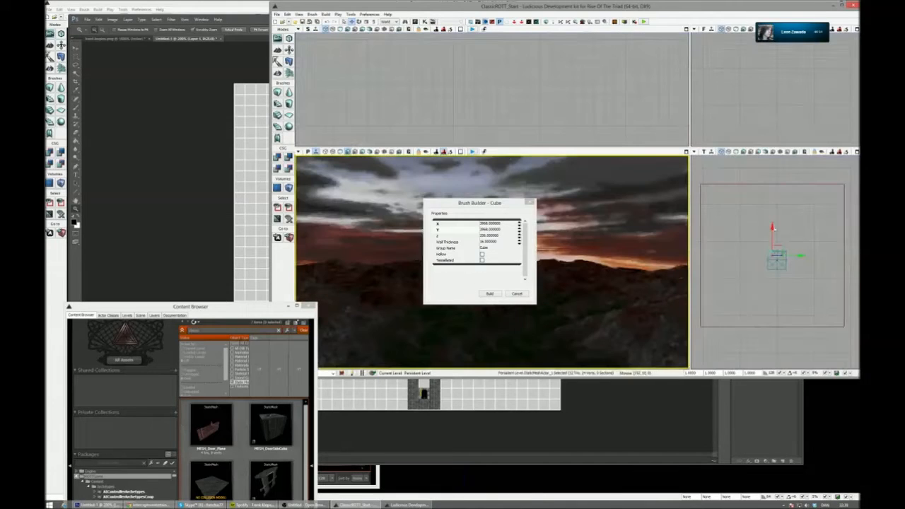
left_click(723, 127)
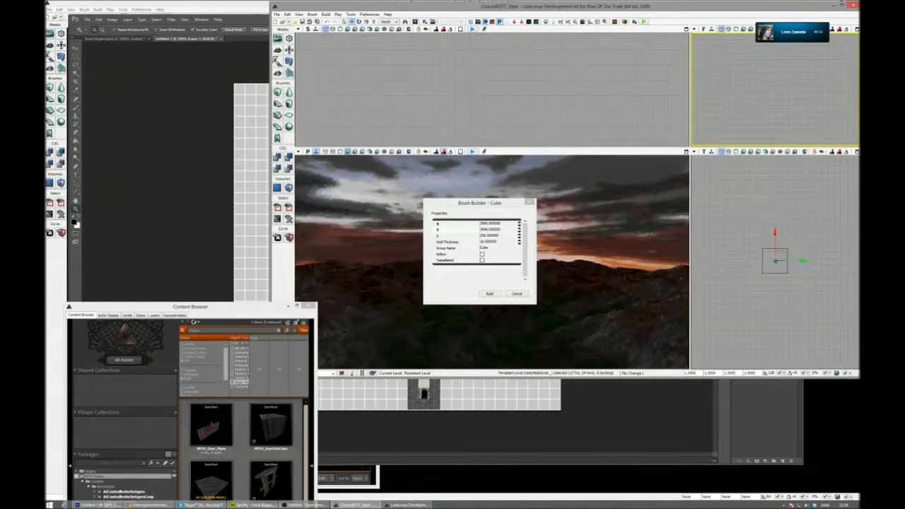
scroll(745, 156, "down", 5)
scroll(744, 156, "up", 13)
right_click_drag(746, 159, 763, 159)
scroll(750, 63, "down", 12)
right_click_drag(748, 41, 755, 60)
scroll(749, 69, "up", 2)
scroll(753, 54, "up", 5)
scroll(759, 38, "up", 3)
scroll(750, 89, "up", 3)
scroll(755, 71, "up", 4)
right_click_drag(755, 92, 754, 54)
scroll(757, 56, "up", 3)
scroll(752, 63, "up", 2)
scroll(749, 78, "up", 3)
right_click_drag(748, 120, 718, 85)
scroll(718, 86, "up", 5)
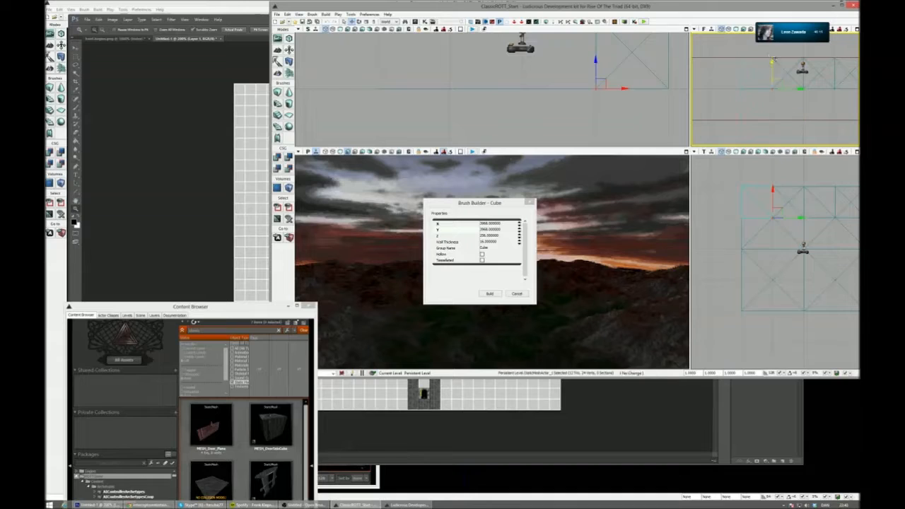
left_click(740, 58)
left_click_drag(771, 62, 766, 83)
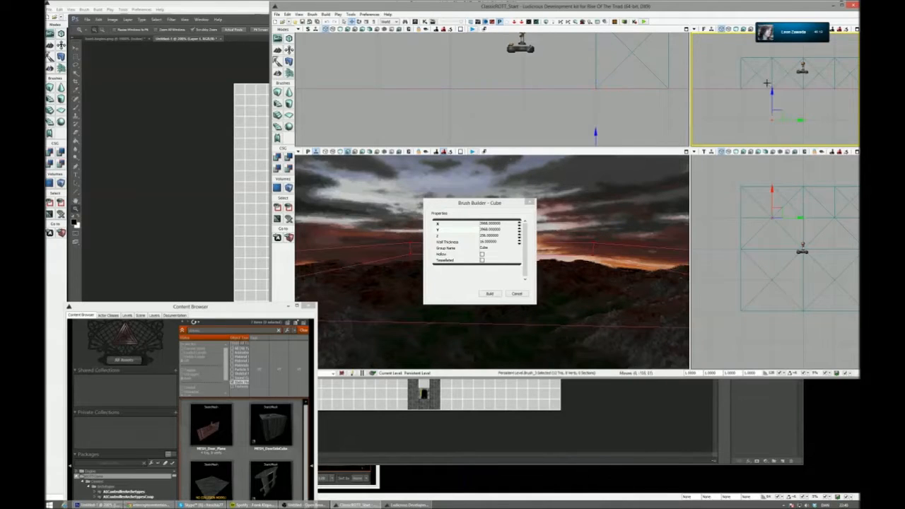
left_click(520, 294)
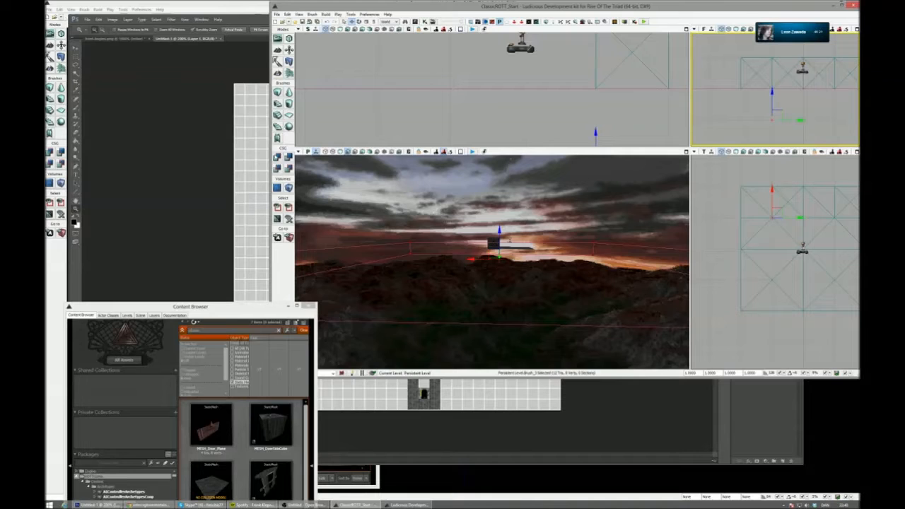
- Add the builder brush to the level as solid CSG geometry and maximize the perspective viewport
left_click(277, 156)
middle_click_drag(564, 261, 570, 237)
left_click(564, 258)
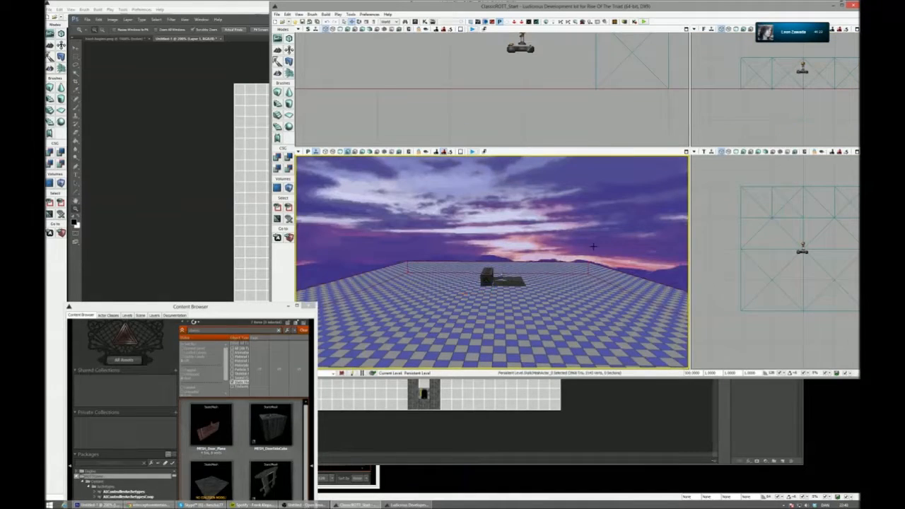
right_click_drag(592, 245, 693, 184)
left_click(686, 152)
right_click_drag(622, 205, 565, 248)
- Delete the original stone floor meshes beside the row of wall cubes
left_click(546, 185)
key("Delete")
left_click(536, 200)
left_click(502, 185)
key("Delete")
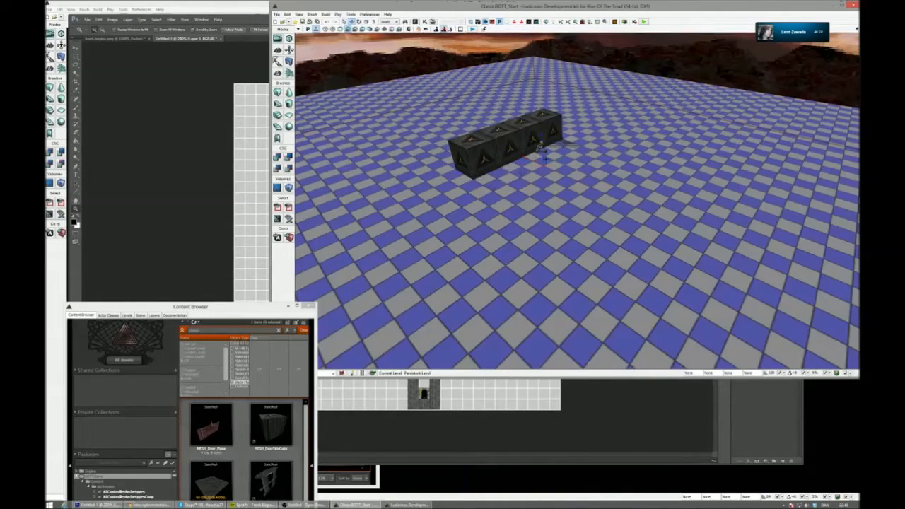
left_click(569, 143)
key("ctrl+z")
left_click(574, 144)
key("Delete")
left_click(614, 159)
key("Delete")
right_click_drag(633, 195, 476, 213)
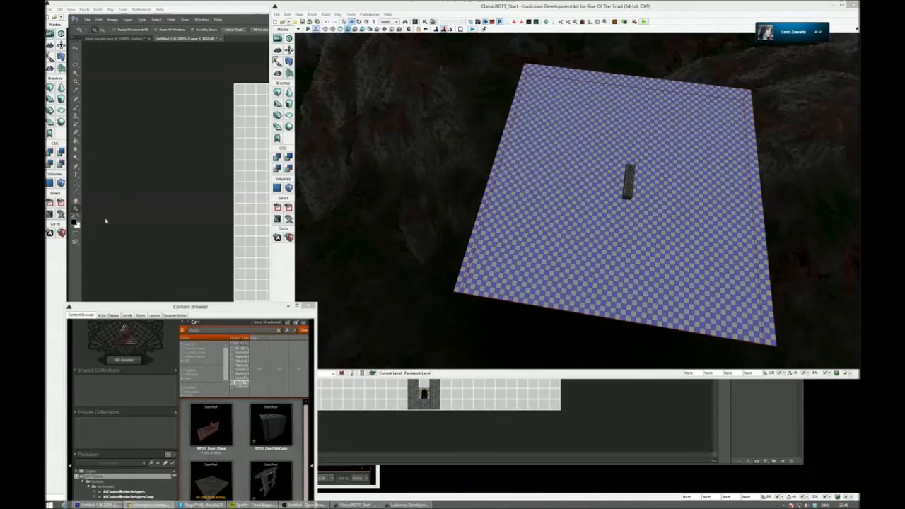
- Enlarge the Content Browser, clear the search, and filter the assets to material instances instead of static meshes
left_click_drag(315, 304, 418, 110)
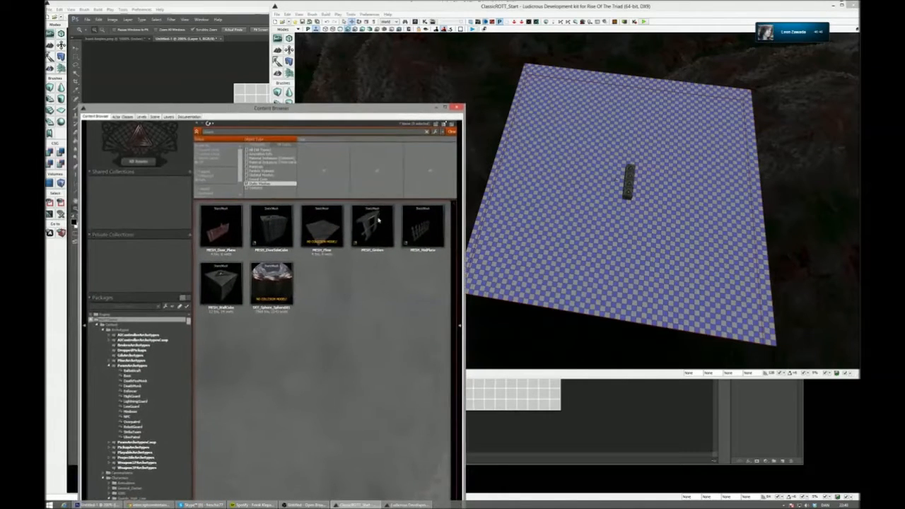
left_click(426, 132)
left_click(286, 162)
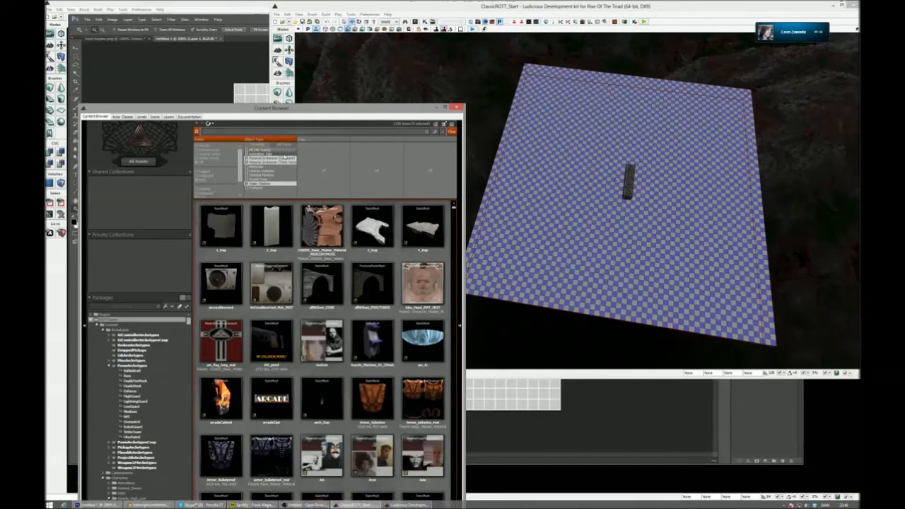
left_click(274, 184)
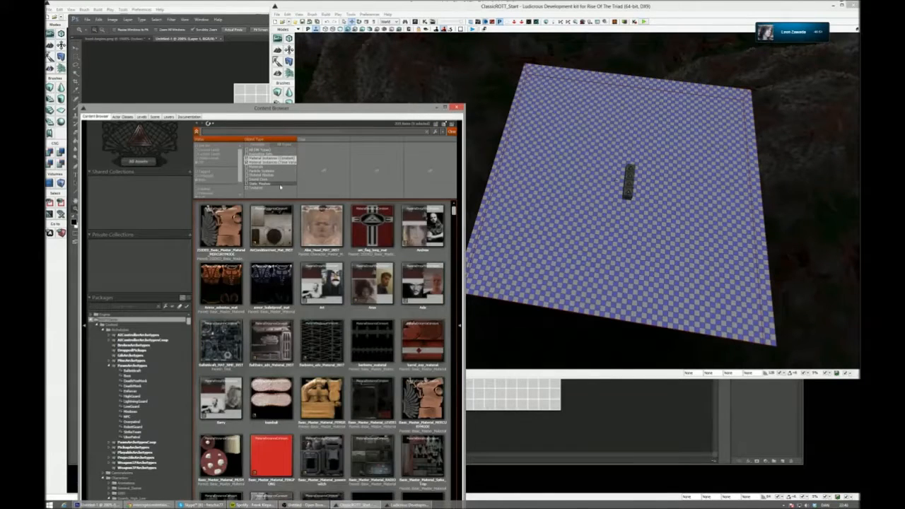
scroll(410, 403, "down", 3)
scroll(406, 414, "down", 10)
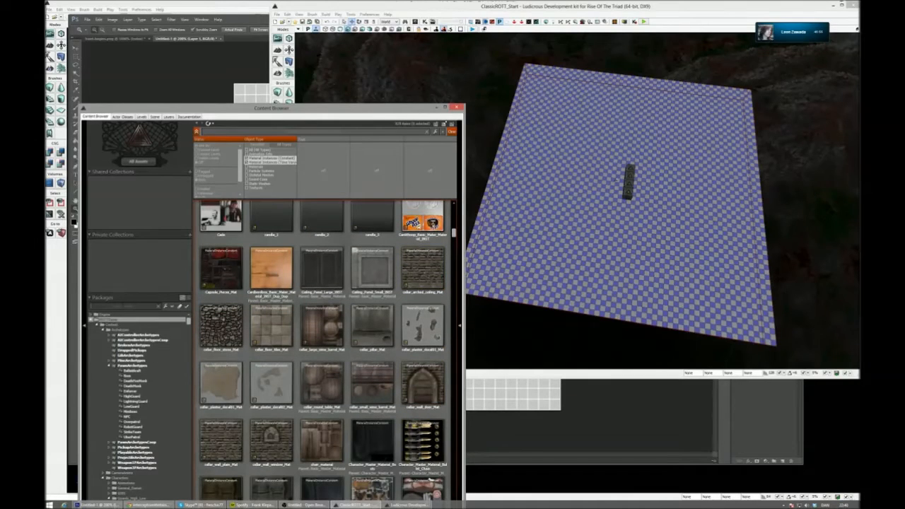
- Search the packages for "class" and display the assets of the ROTT_Classic package
type("class")
left_click(133, 331)
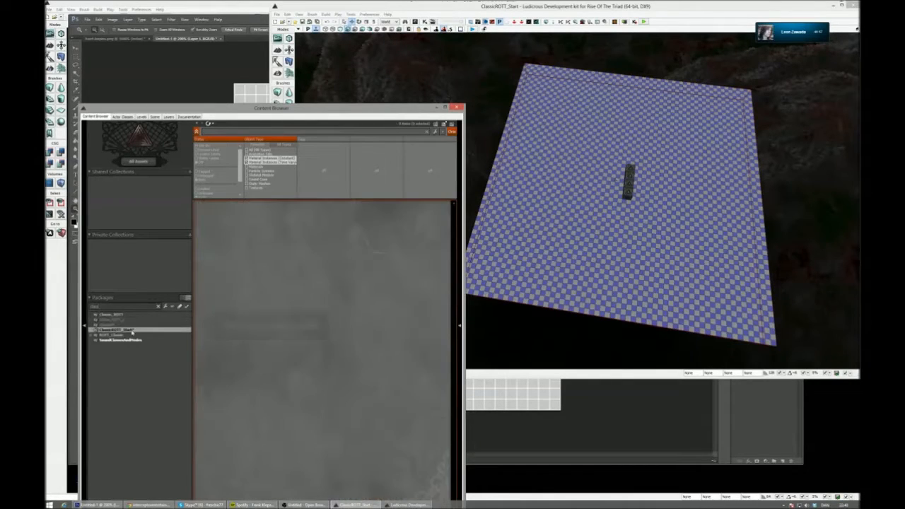
left_click(135, 320)
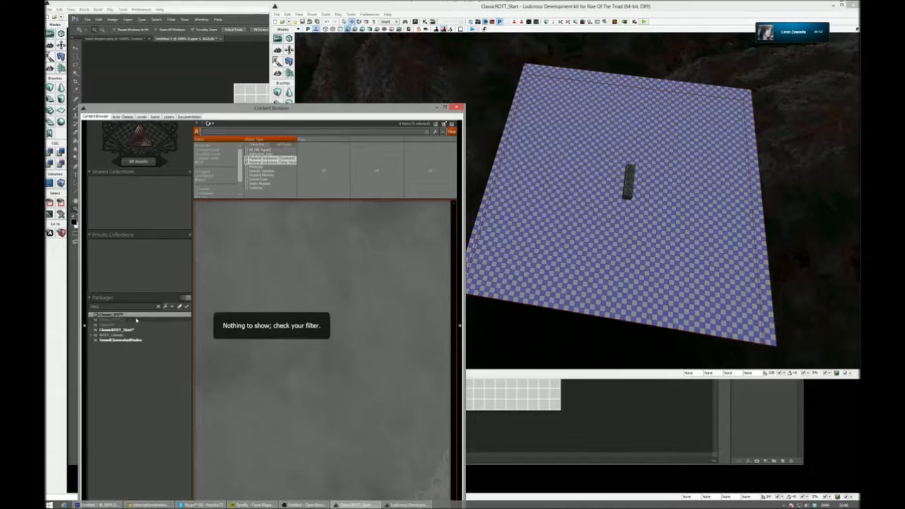
left_click(134, 325)
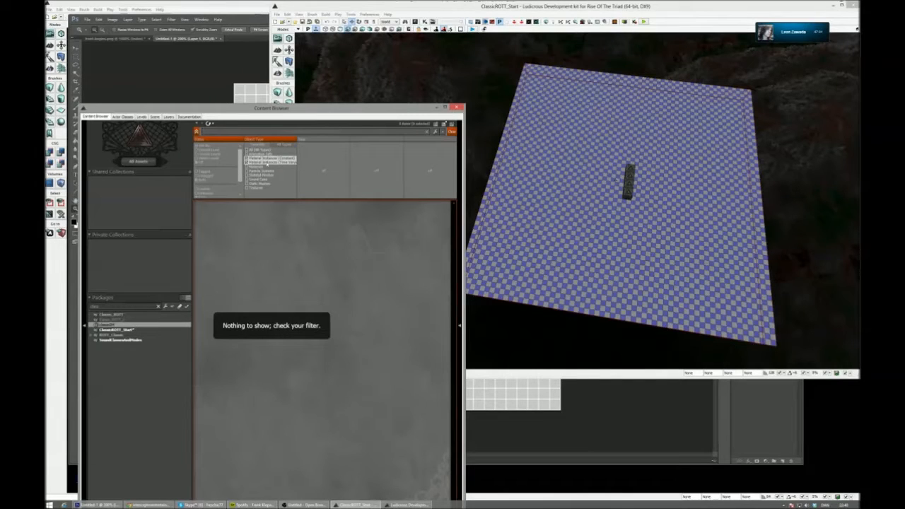
left_click(125, 336)
- Copy the MAT_Divider08 material instance under the new name HUNT in ROTT_Classic's materials_metal group
left_click(439, 417)
right_click(432, 404)
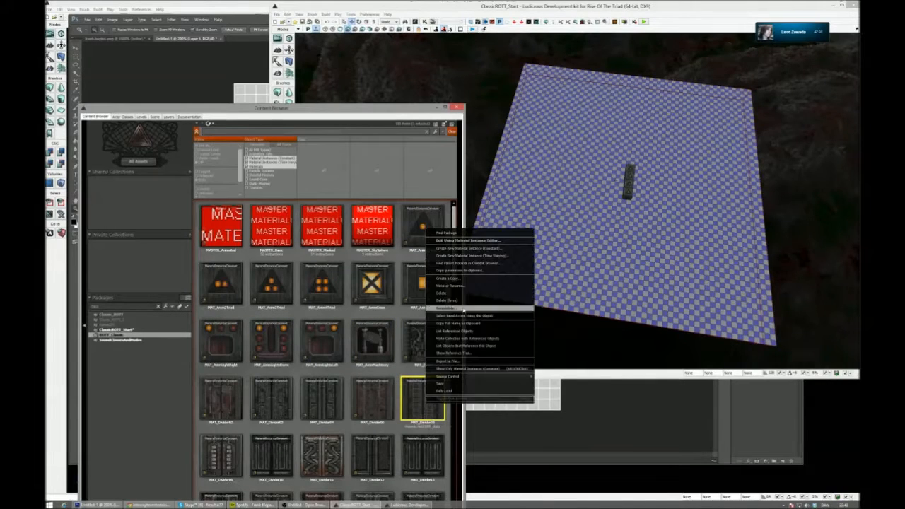
left_click(449, 278)
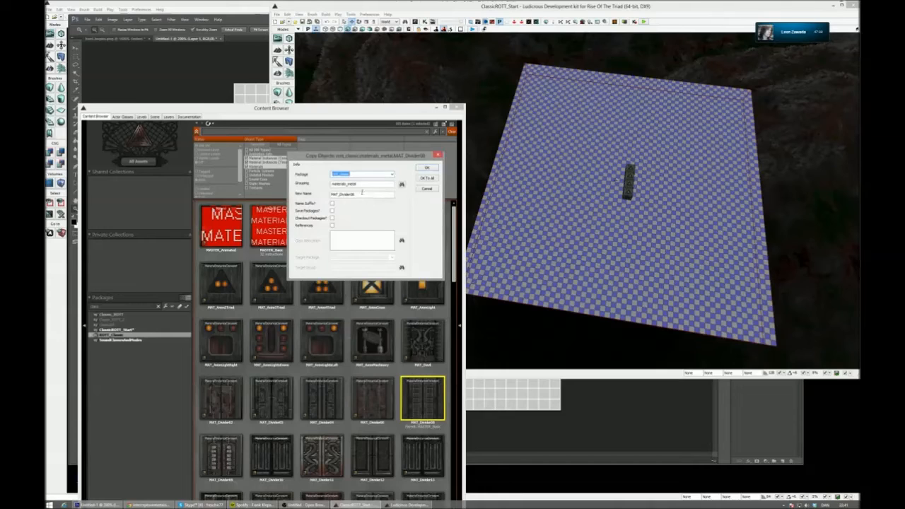
left_click_drag(370, 195, 282, 215)
type("test")
key("Return")
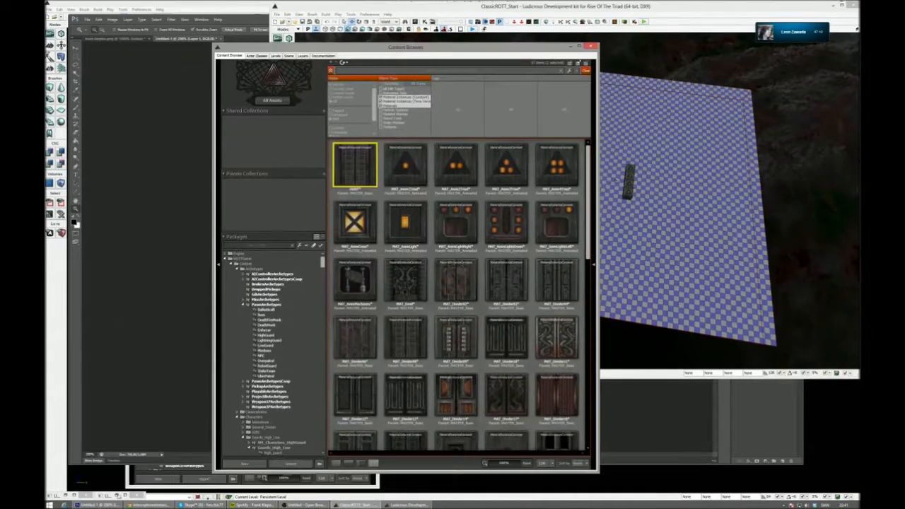
- Preview the HUNT material instance on a flat plane and import the HUNT image from the desktop into ROTT_Classic's materials_metal group
left_click(118, 495)
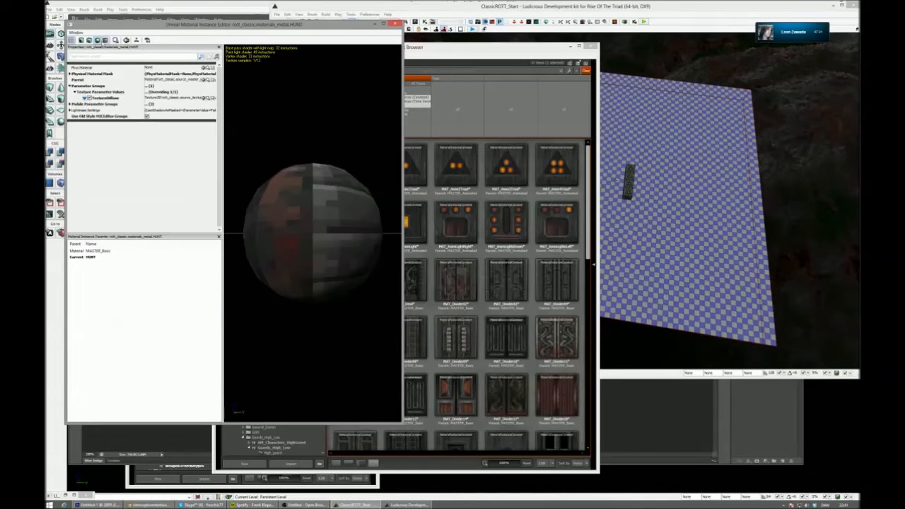
left_click(105, 40)
left_click(281, 466)
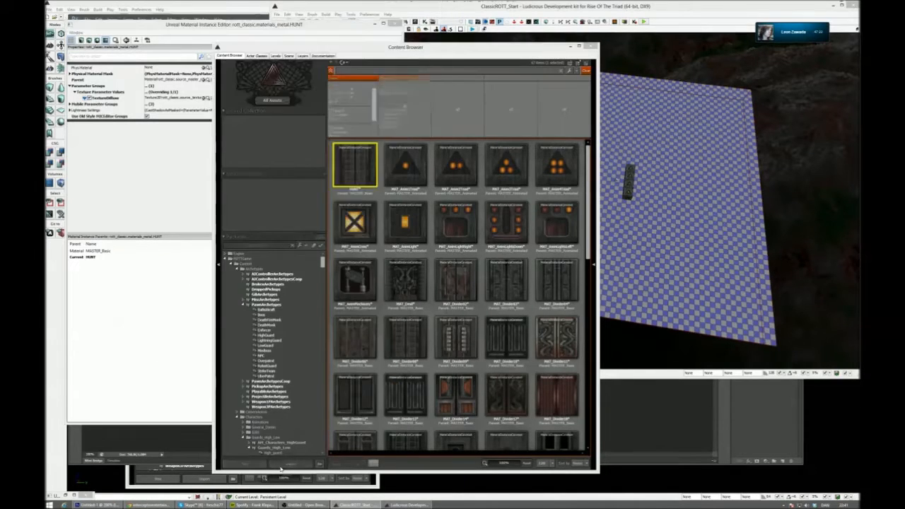
left_click(280, 466)
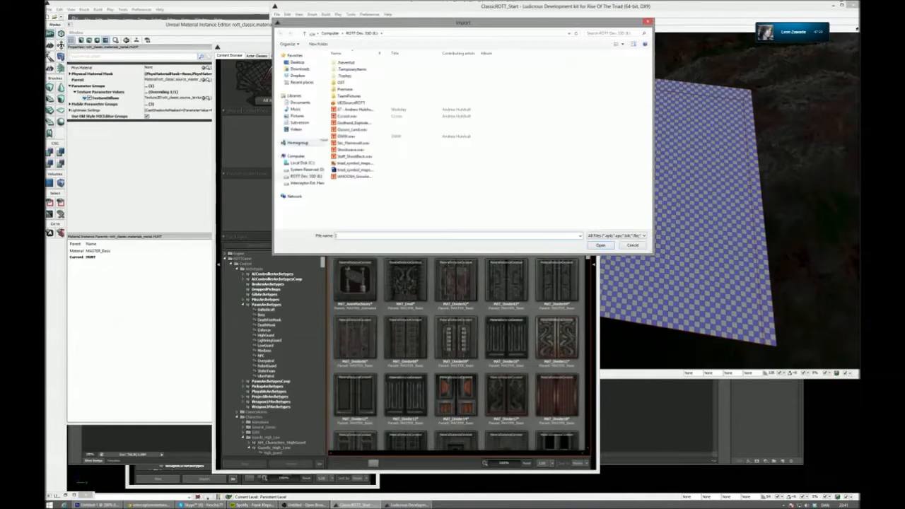
left_click(298, 63)
double_click(460, 100)
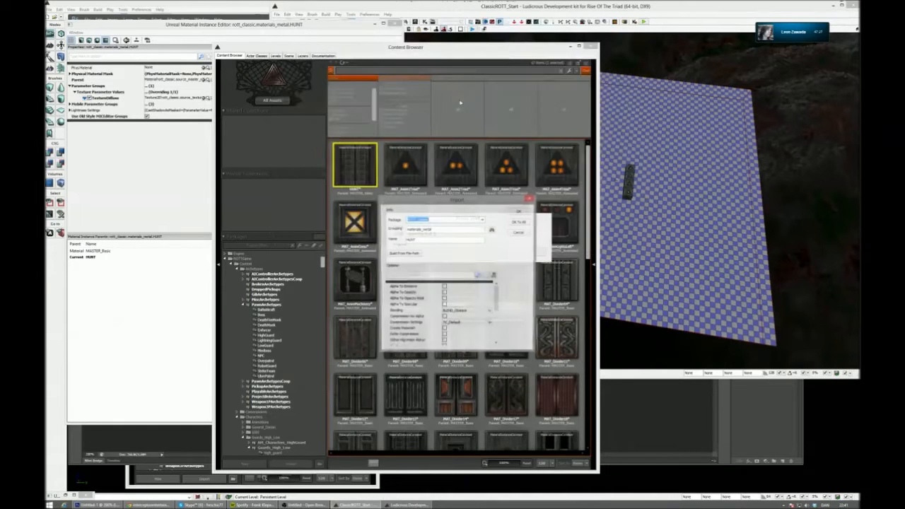
left_click(526, 212)
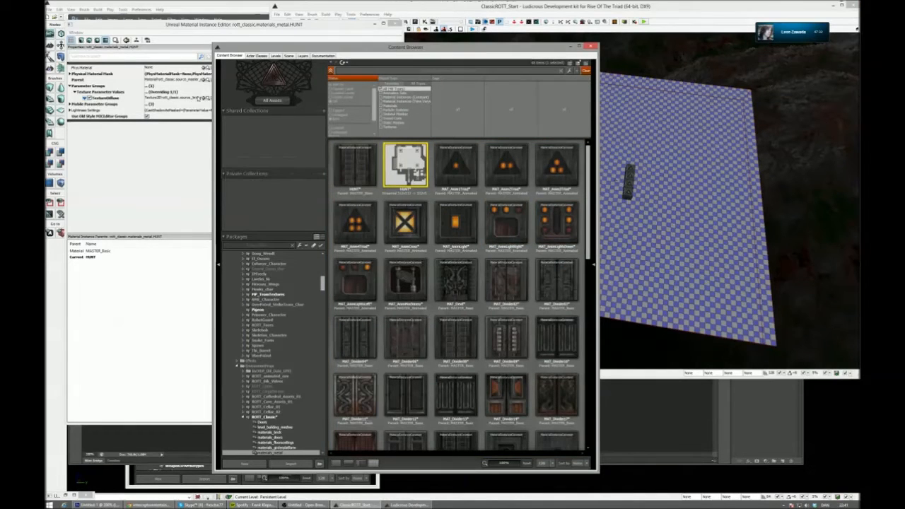
- Assign the imported HUNT texture to the TextureDiffuse parameter of the HUNT material instance
left_click(202, 98)
right_click_drag(333, 233, 356, 205)
left_click_drag(355, 205, 364, 217)
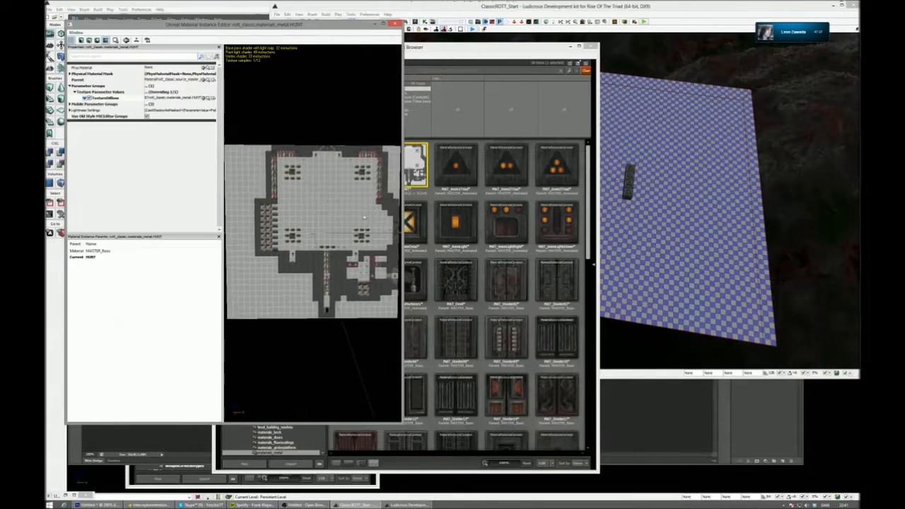
- Apply the HUNT material to the top surface of the large CSG floor and close the Content Browser
left_click(416, 187)
left_click(372, 168)
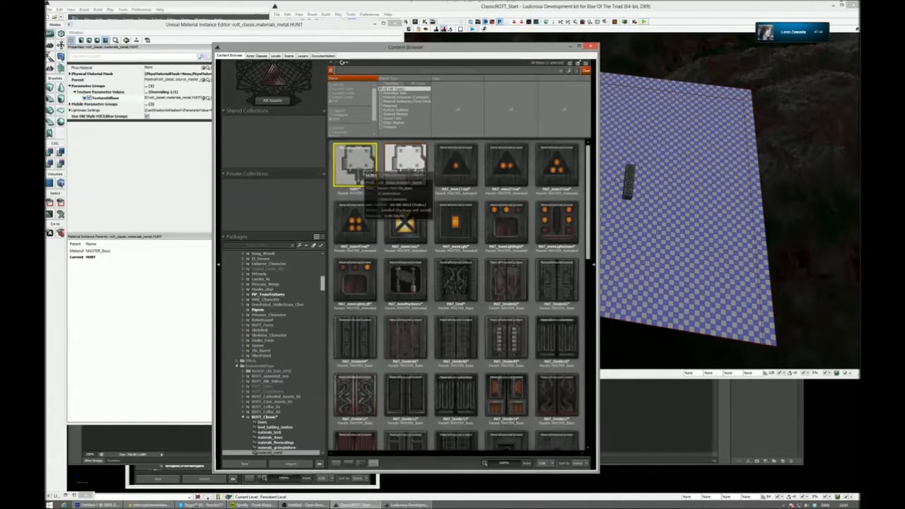
left_click_drag(372, 176, 648, 263)
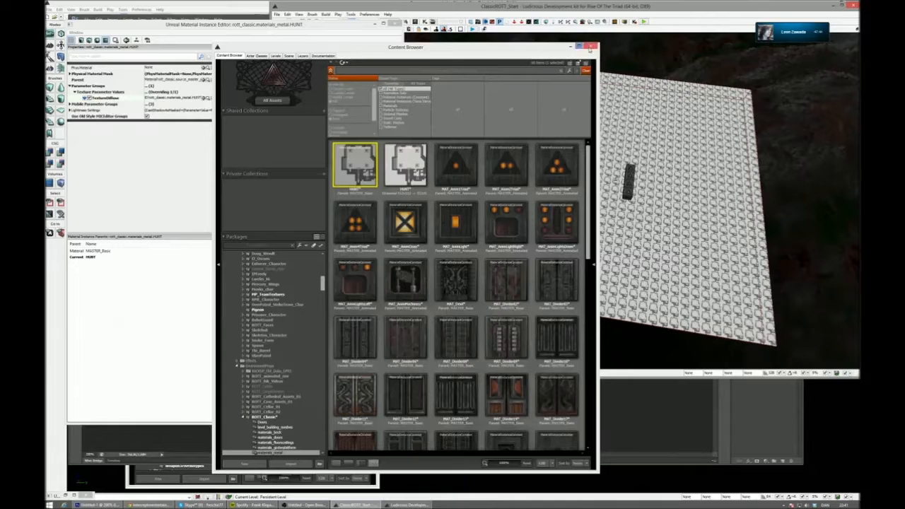
left_click(590, 46)
- Try to rescale the HUNT texture on the floor surface with a simple scaling of 1.0
left_click(588, 137)
key("F5")
left_click_drag(385, 164, 311, 154)
left_click(206, 221)
left_click(198, 243)
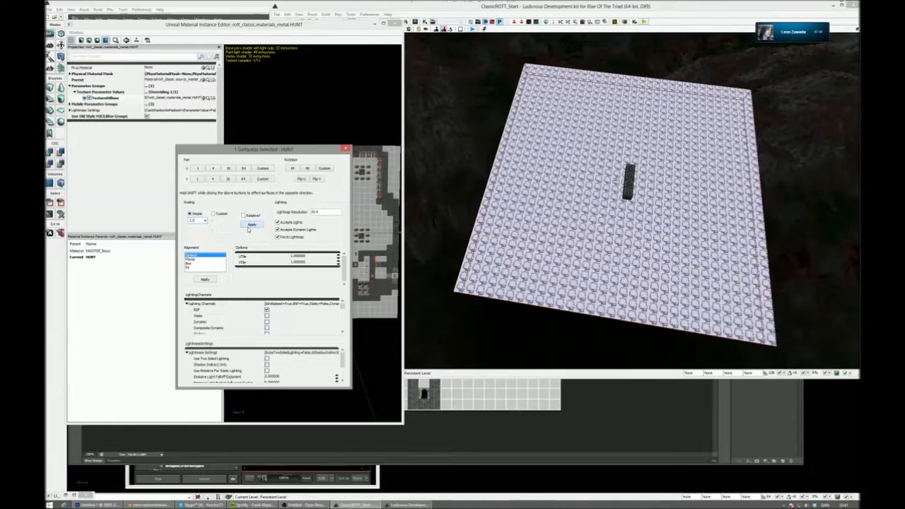
left_click(252, 225)
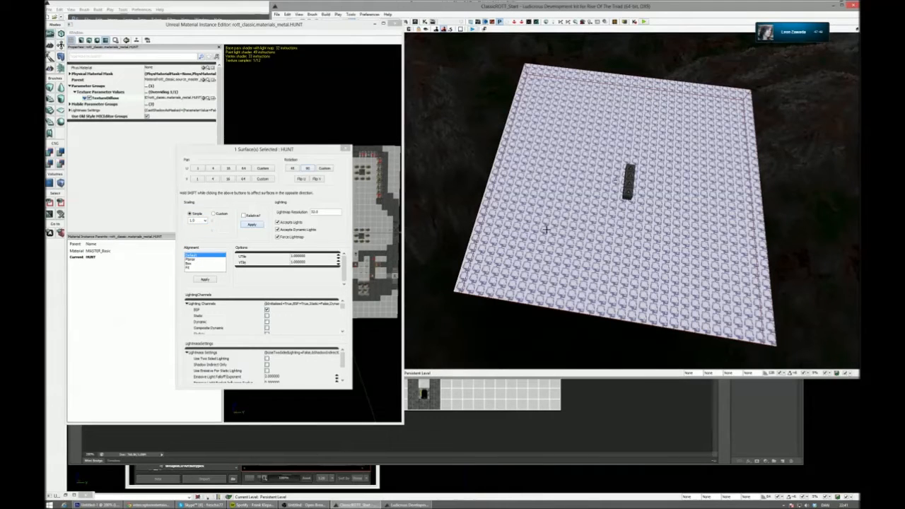
left_click(206, 222)
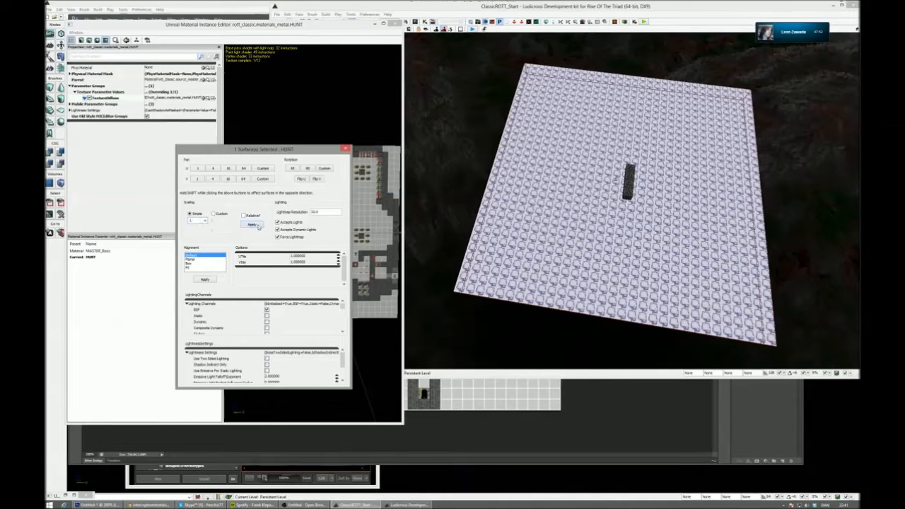
left_click(345, 150)
- Align the floor surface's texture with the Fit option, and close the surface properties and the material instance editor
key("F5")
left_click(206, 268)
left_click(205, 280)
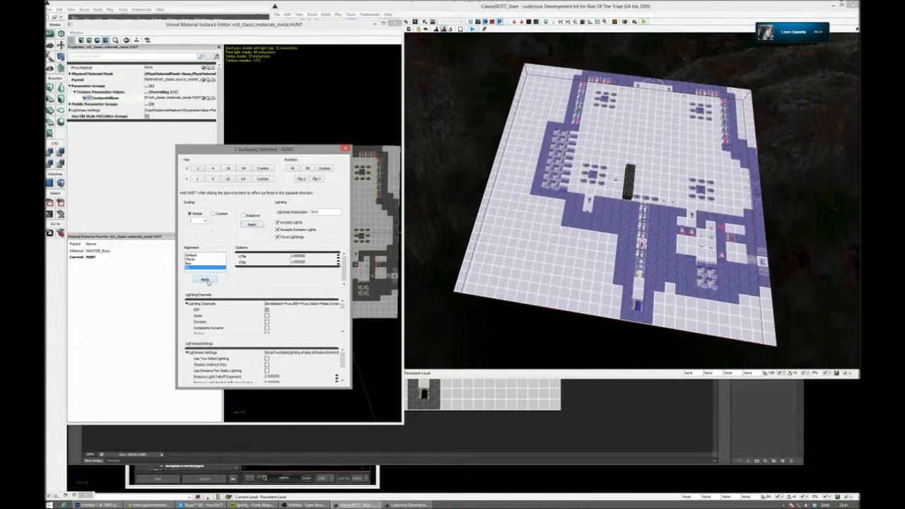
left_click_drag(551, 244, 552, 244)
right_click_drag(552, 244, 551, 244)
left_click(346, 149)
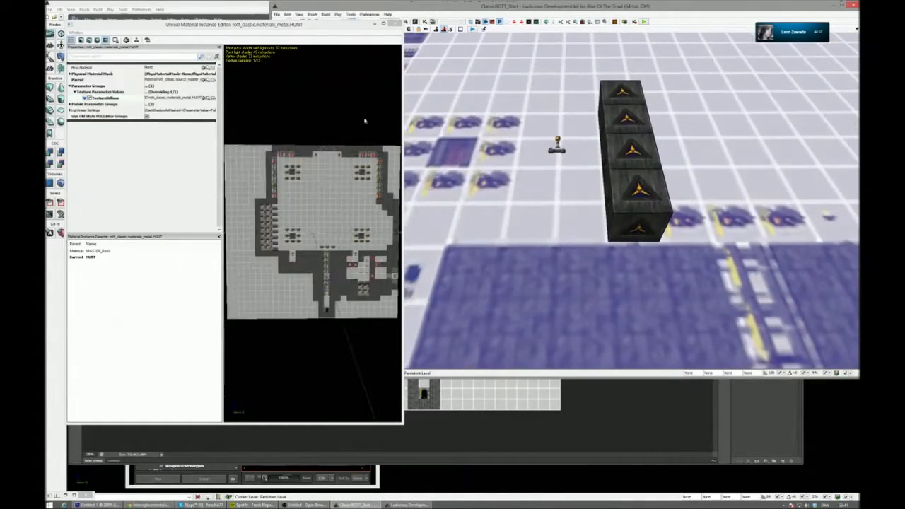
left_click(396, 23)
- Move one wall cube away from the row to the side wall drawn on the floor layout
right_click_drag(467, 156, 467, 156)
left_click(575, 150)
right_click_drag(575, 150, 575, 150)
left_click_drag(416, 199, 692, 167)
right_click_drag(691, 167, 668, 174)
left_click_drag(628, 191, 368, 189)
right_click_drag(368, 188, 339, 212)
left_click_drag(580, 223, 778, 223)
right_click_drag(778, 223, 601, 311)
- Duplicate the column of three wall cubes sideways until it forms a block five cubes wide
key("shift+e")
right_click_drag(602, 188, 635, 189)
left_click_drag(547, 169, 580, 170, "alt")
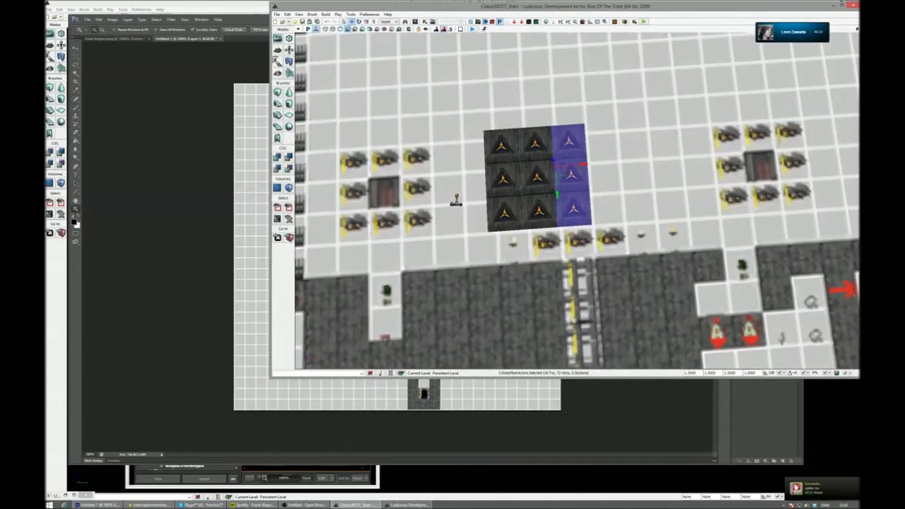
right_click_drag(601, 190, 631, 189)
left_click_drag(544, 168, 578, 167, "alt")
right_click_drag(600, 193, 632, 194)
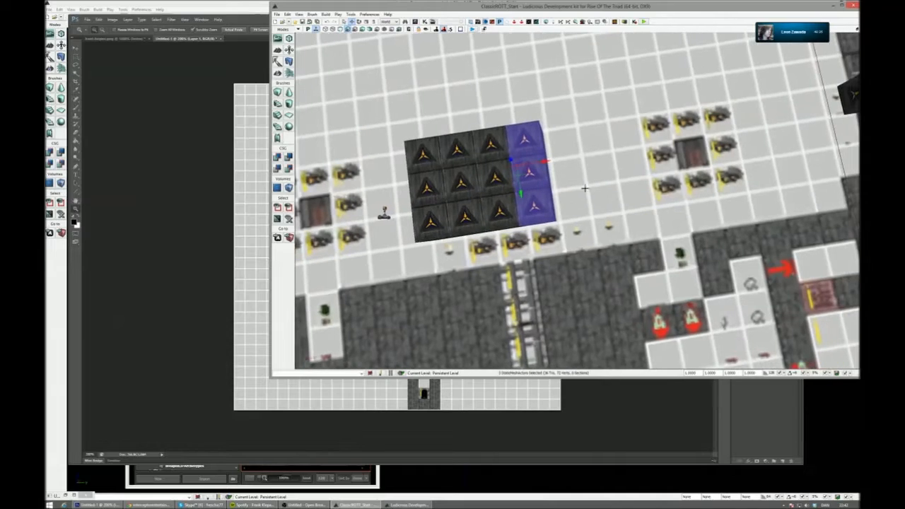
left_click_drag(539, 165, 573, 163, "alt")
- Examine how the block of wall cubes lines up with the floor layout's grid tiles and how the layout reaches the brush edges
right_click_drag(590, 180, 570, 192)
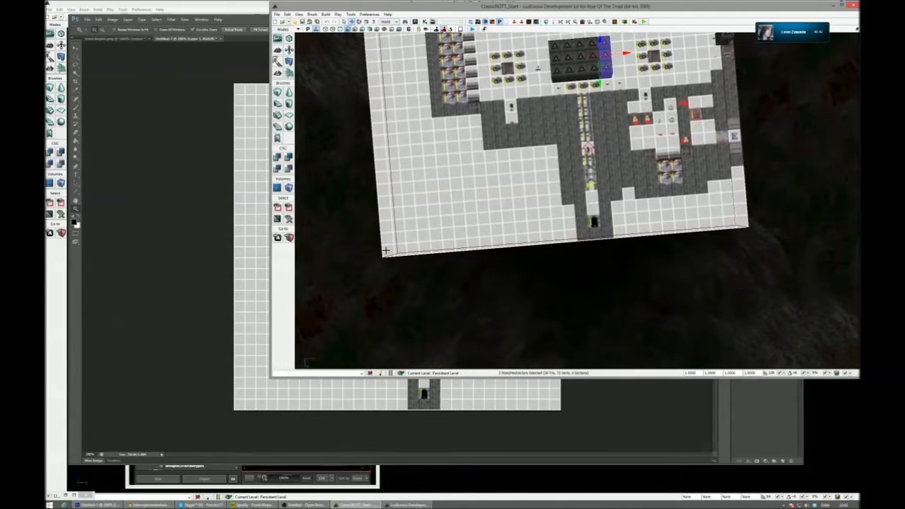
left_click(400, 249)
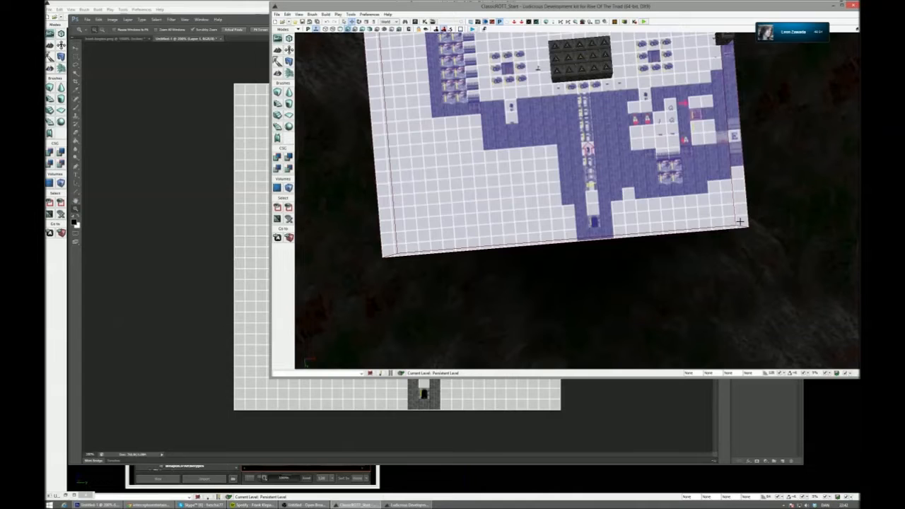
left_click_drag(730, 219, 717, 169)
right_click_drag(717, 168, 586, 157)
key("a")
key("d")
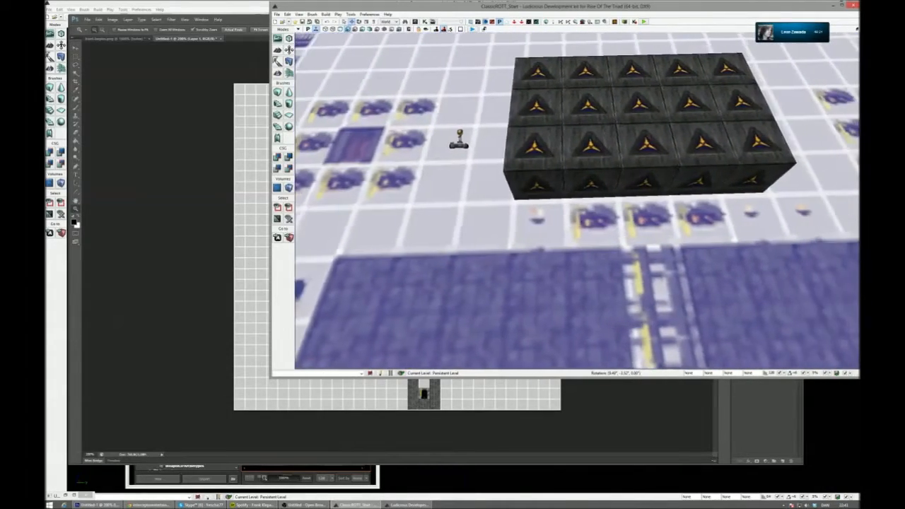
key("d")
key("w")
right_click_drag(585, 157, 633, 129)
key("d")
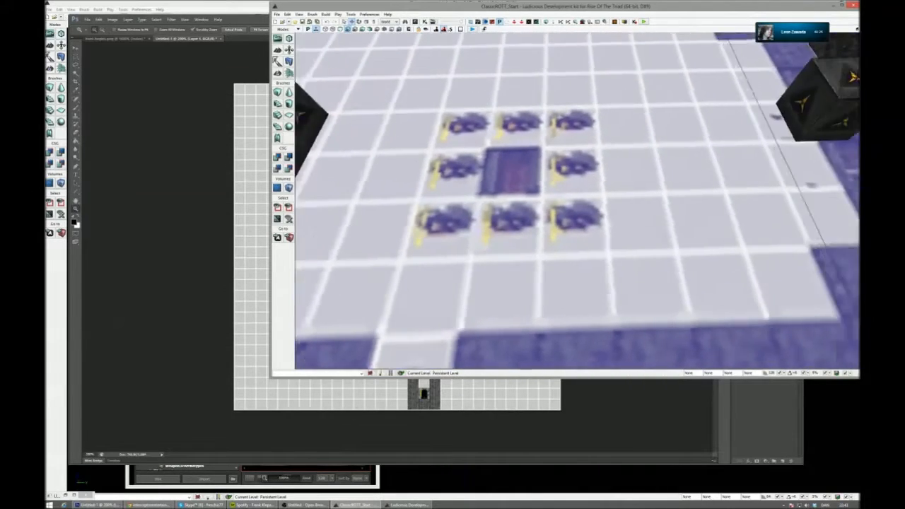
key("d")
key("s")
key("a")
right_click_drag(633, 129, 628, 152)
key("w")
key("w")
key("s")
key("a")
key("w")
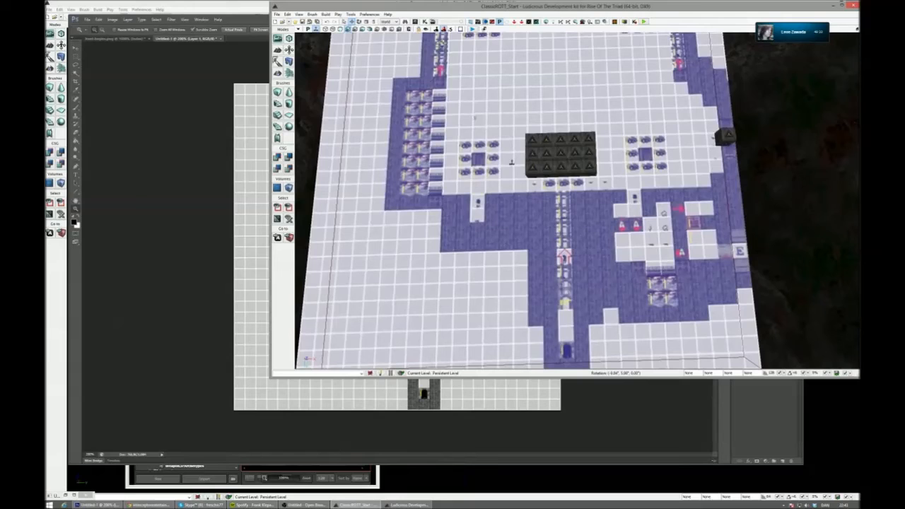
key("w")
mouse_move(741, 160)
right_mouse_down()
mouse_move(754, 162)
mouse_move(750, 168)
right_mouse_up()
key("s")
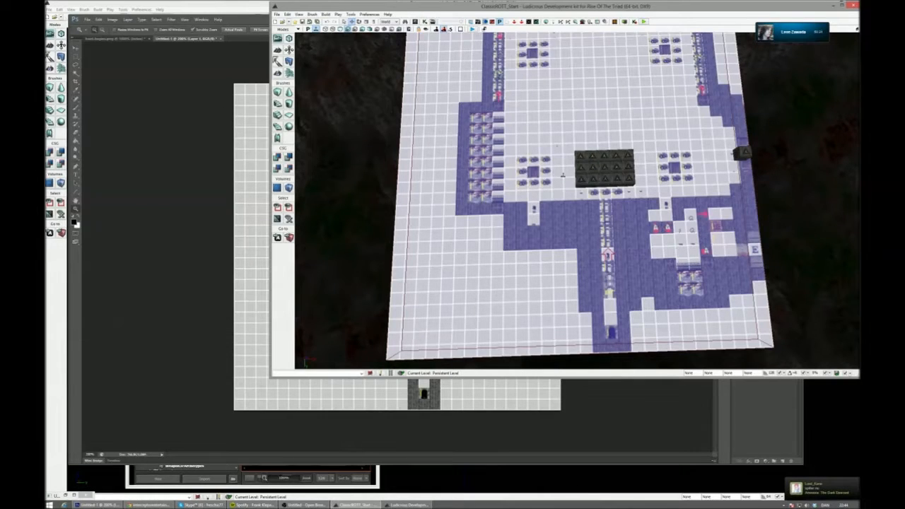
key("alt+Tab")
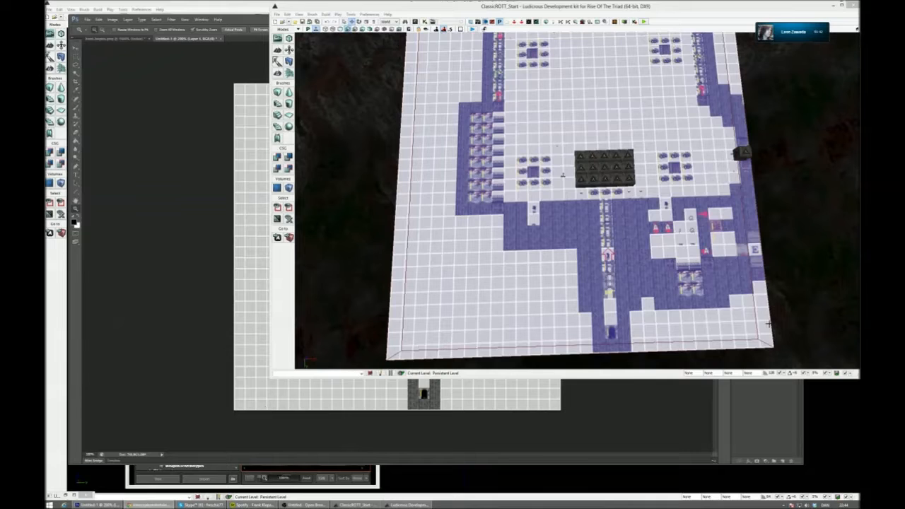
middle_click_drag(578, 212, 601, 202)
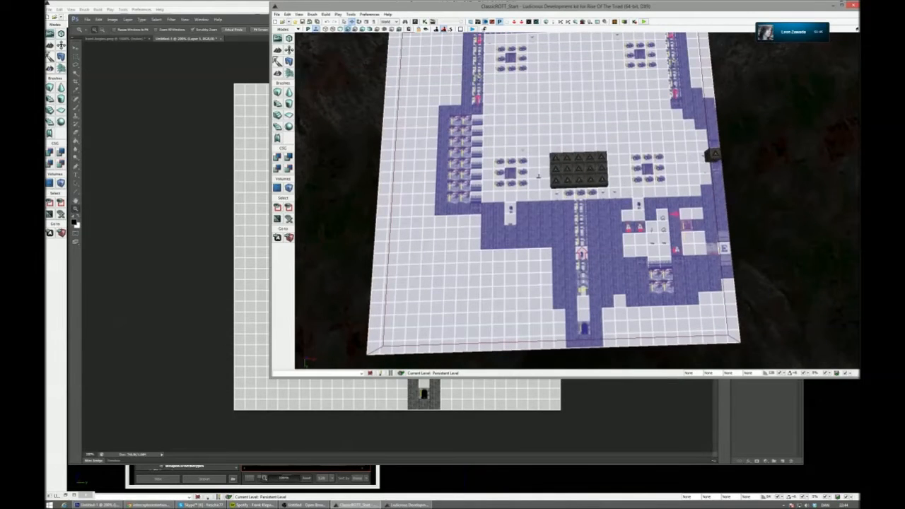
right_click(655, 251)
left_click(403, 248)
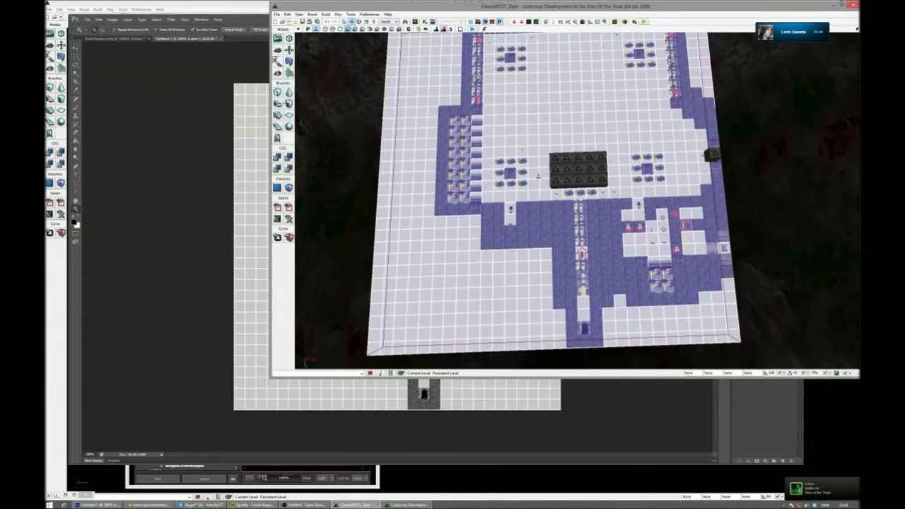
- Rebuild the cube builder brush with X and Y both set to 3840, and close the brush builder
right_click(279, 99)
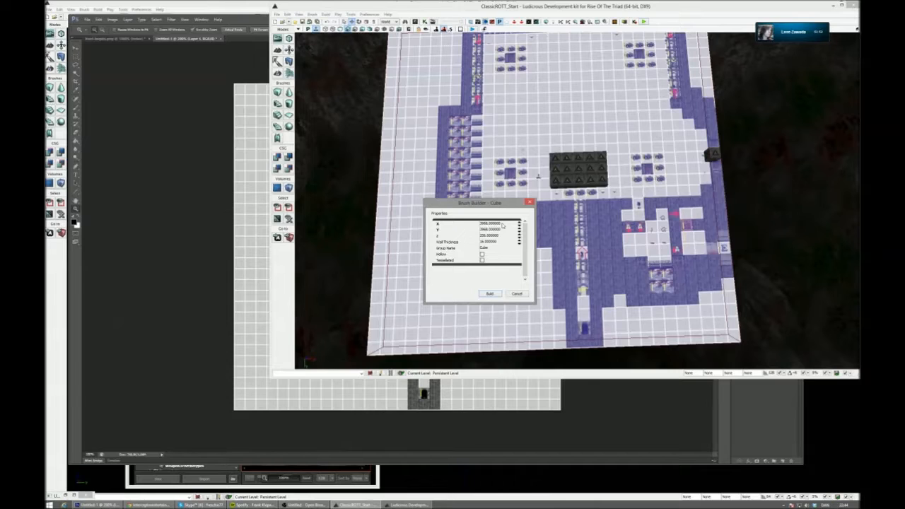
left_click(499, 223)
type("3840")
key("Tab")
type("3840")
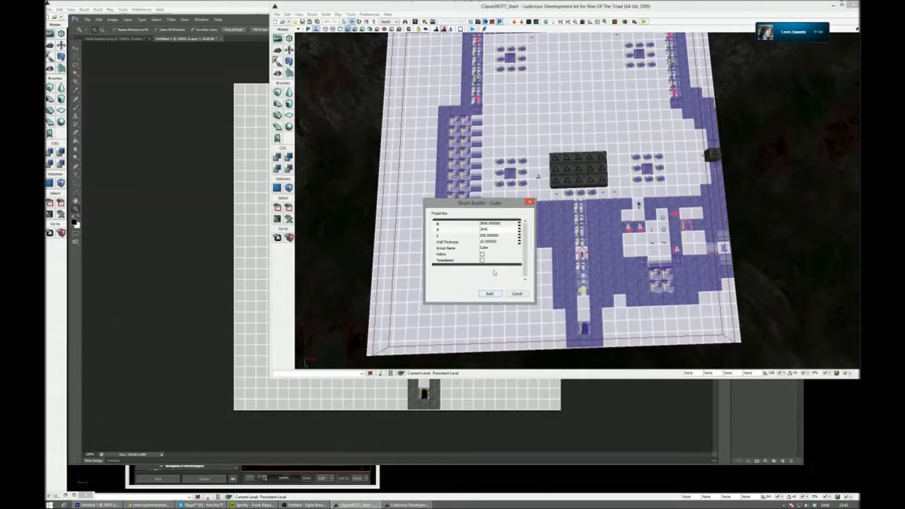
left_click(490, 295)
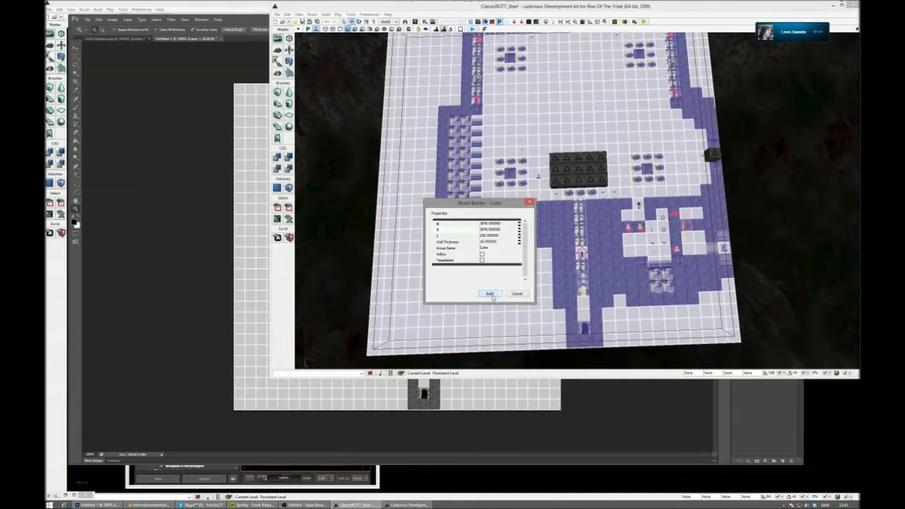
left_click(517, 294)
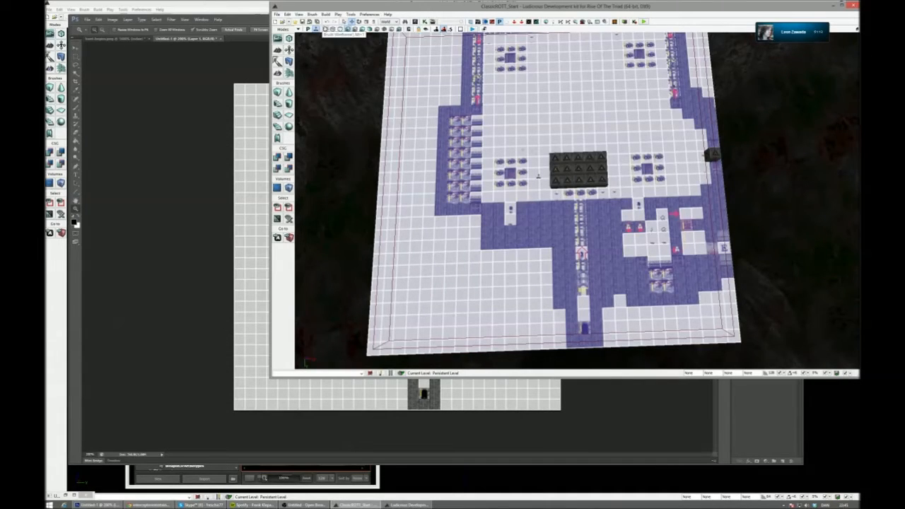
- Delete the old floor brush and add a new CSG floor from the resized builder brush
left_click(325, 29)
left_click(742, 343)
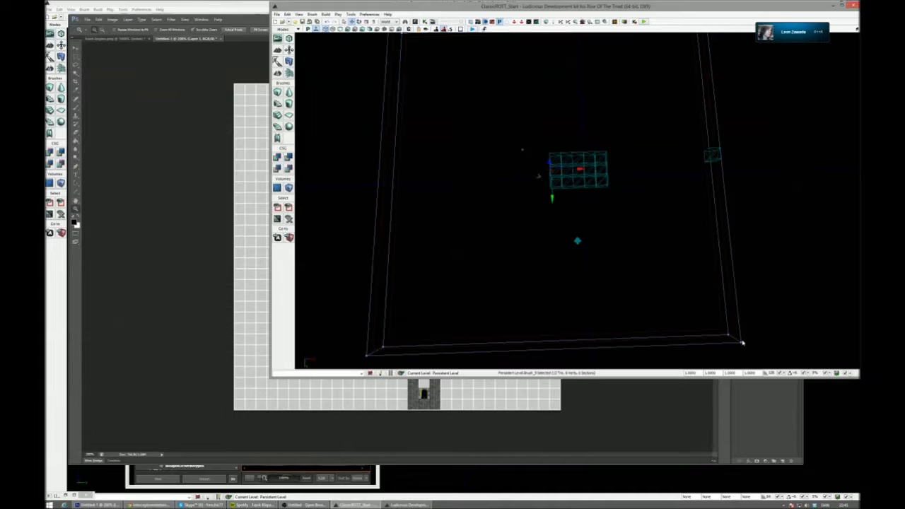
key("Delete")
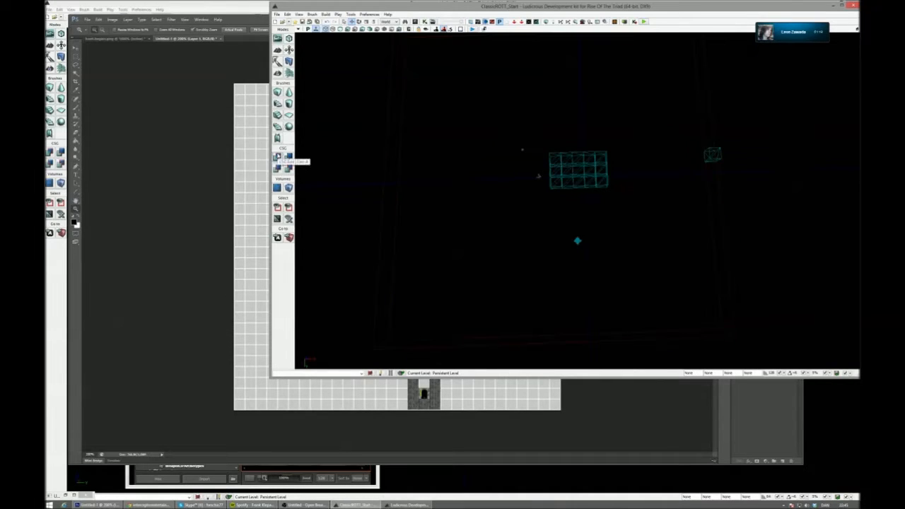
left_click(340, 29)
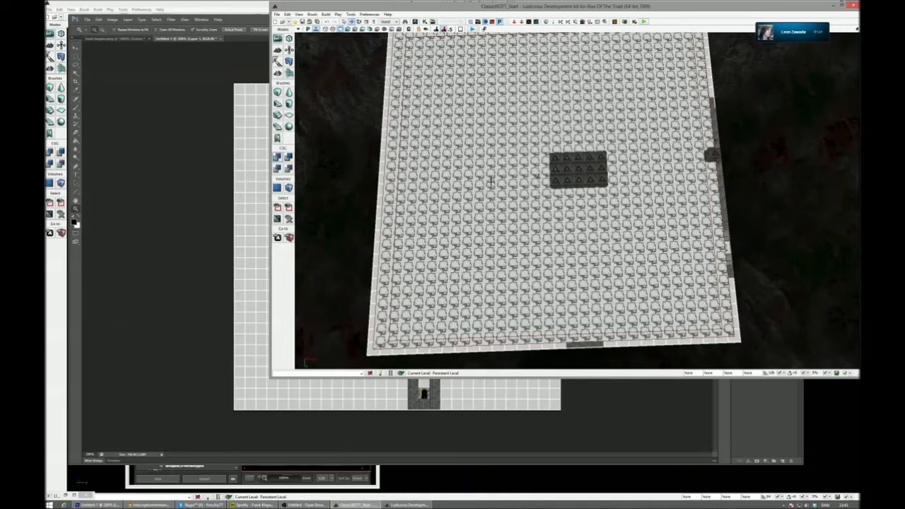
- Align the HUNT layout material on the new floor surface with Fit, tiled once in U and V
right_click(496, 148)
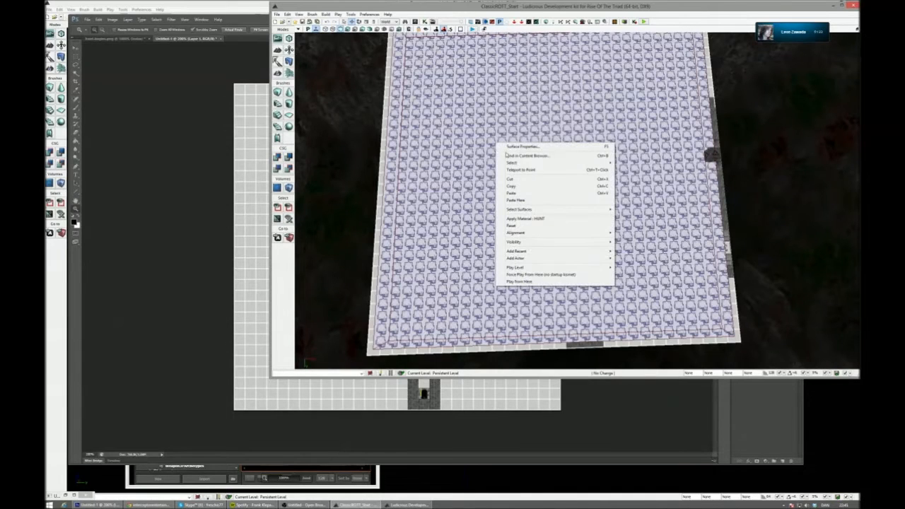
left_click(525, 149)
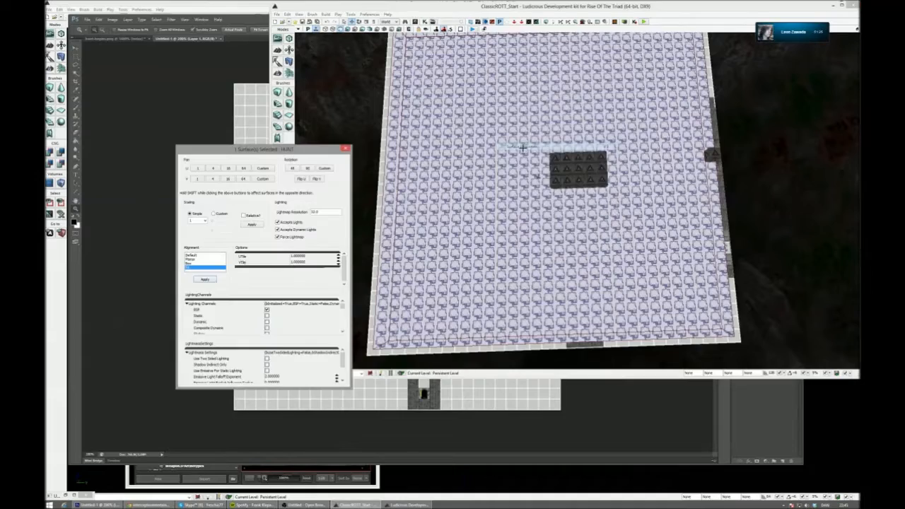
right_click_drag(639, 173, 720, 216)
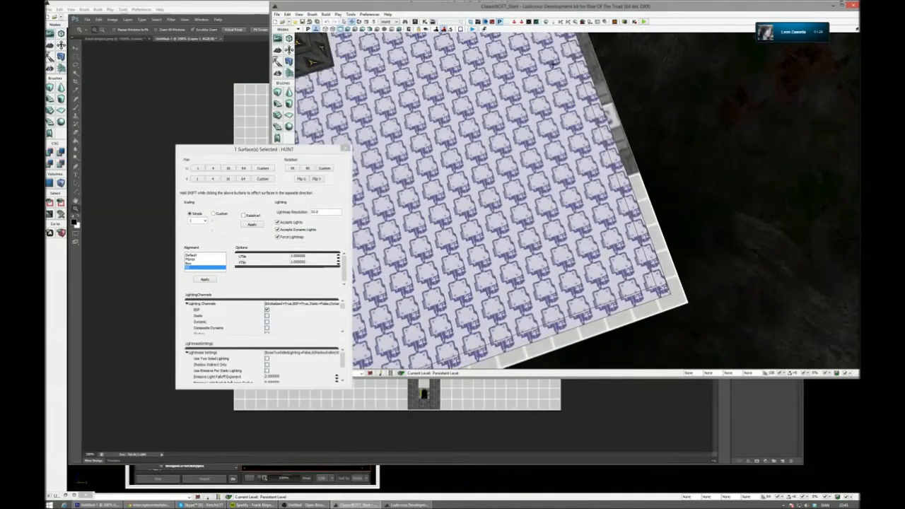
left_click(205, 279)
- Rebuild the level geometry and dismiss the map check and surface properties windows
left_click(547, 22)
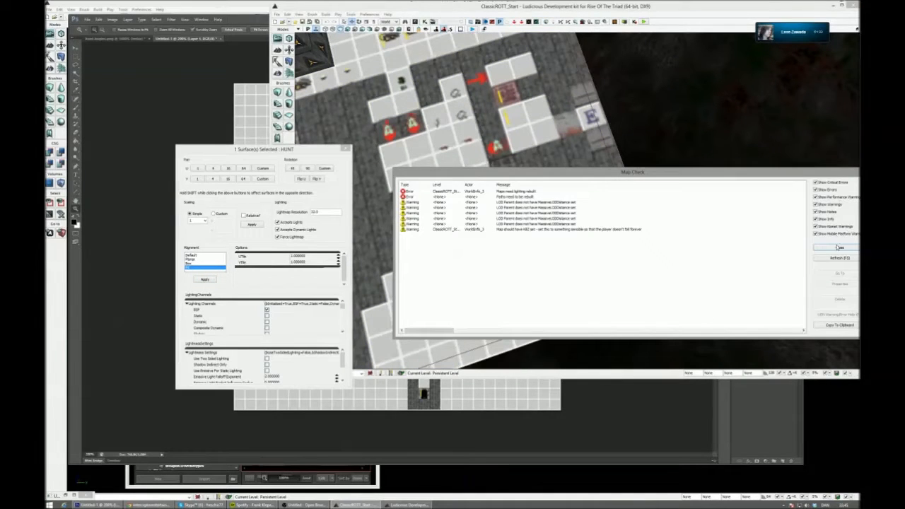
left_click(839, 247)
left_click(345, 148)
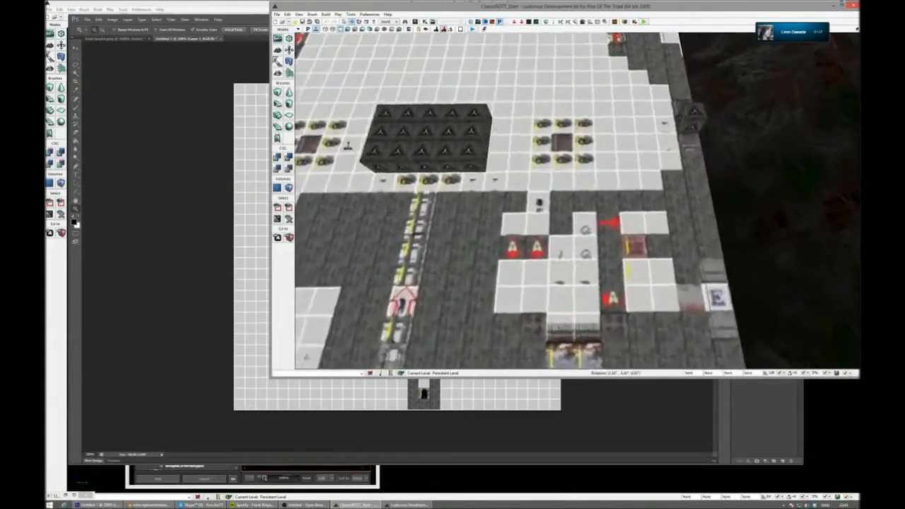
- Check the block of wall cubes and the side wall cube against the grid of the resized floor layout
right_click_drag(577, 201, 707, 200)
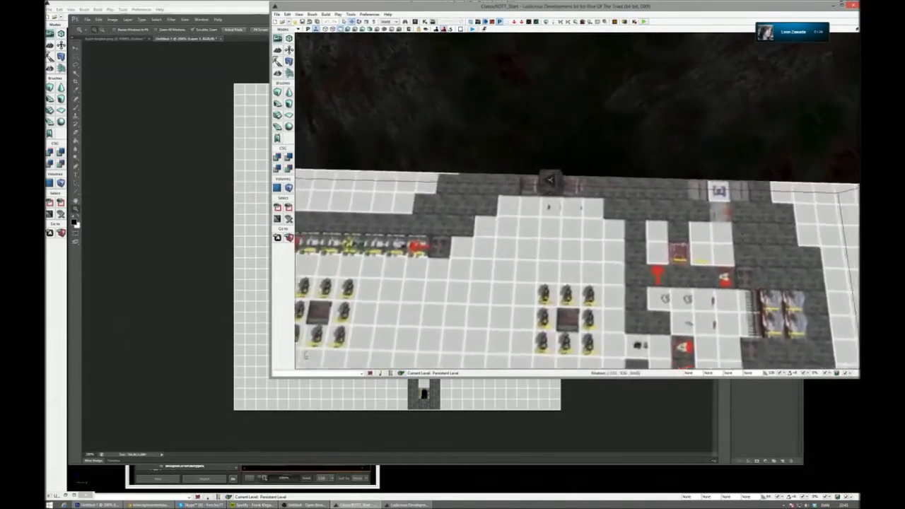
right_click_drag(577, 201, 396, 212)
right_click_drag(577, 201, 495, 215)
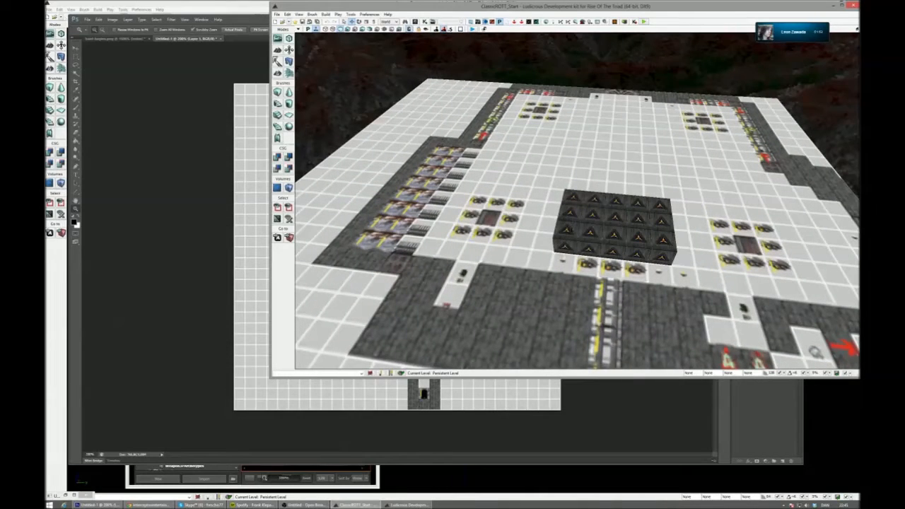
- Try placing copies of a corner wall cube column behind the block, and undo the changes
right_click_drag(506, 41, 506, 29)
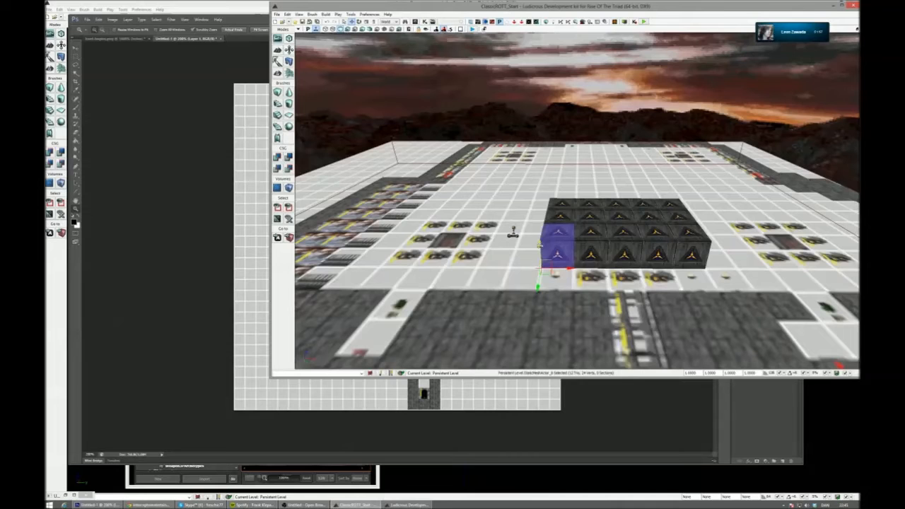
right_click_drag(526, 56, 526, 64)
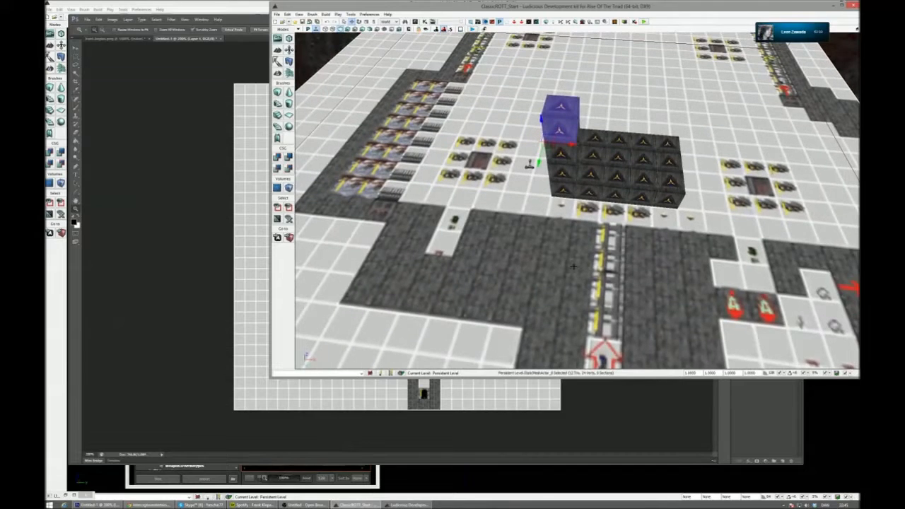
left_click_drag(557, 141, 559, 183)
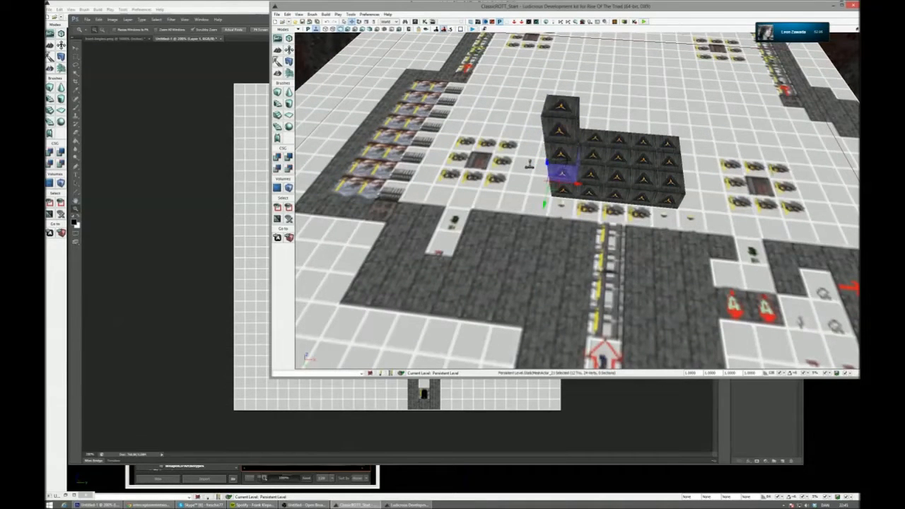
key("ctrl+z")
key("ctrl+z")
key("ctrl+z")
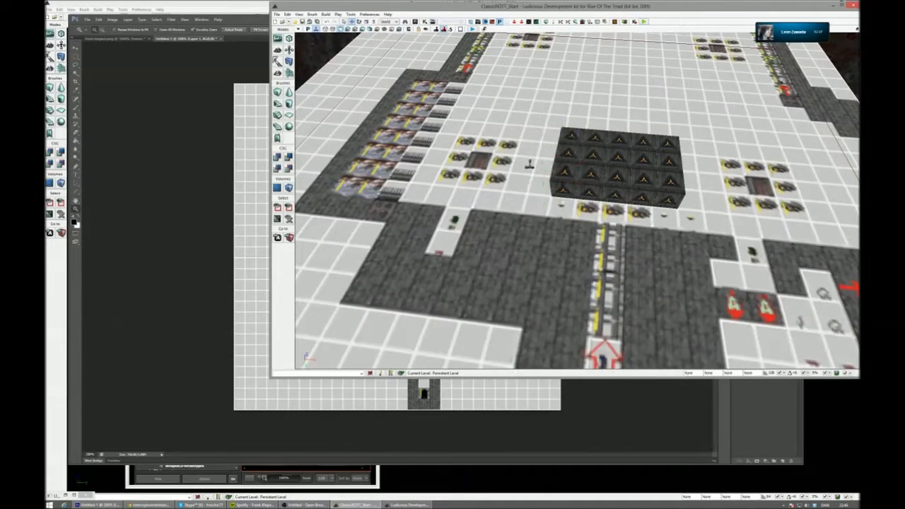
- Search the metal materials of the ROTT_Classic package for a texture matching the layout's grey walls
left_click(415, 21)
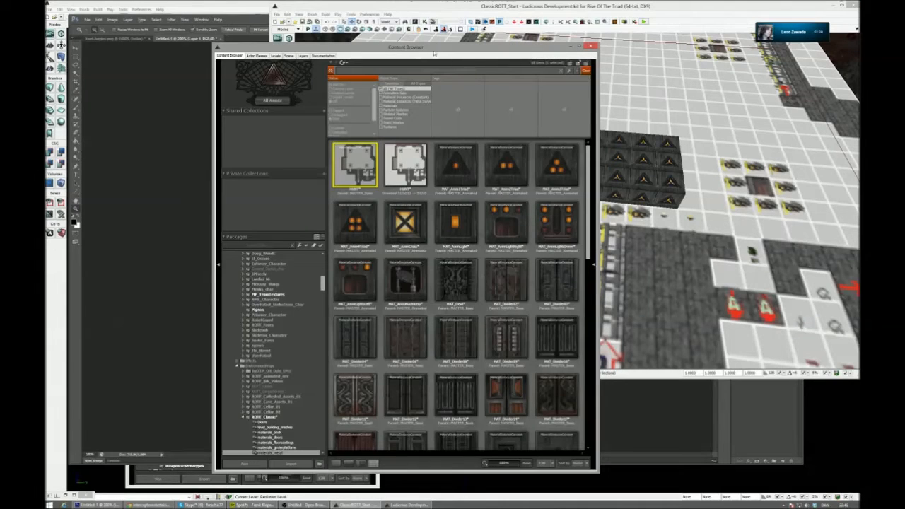
left_click(413, 123)
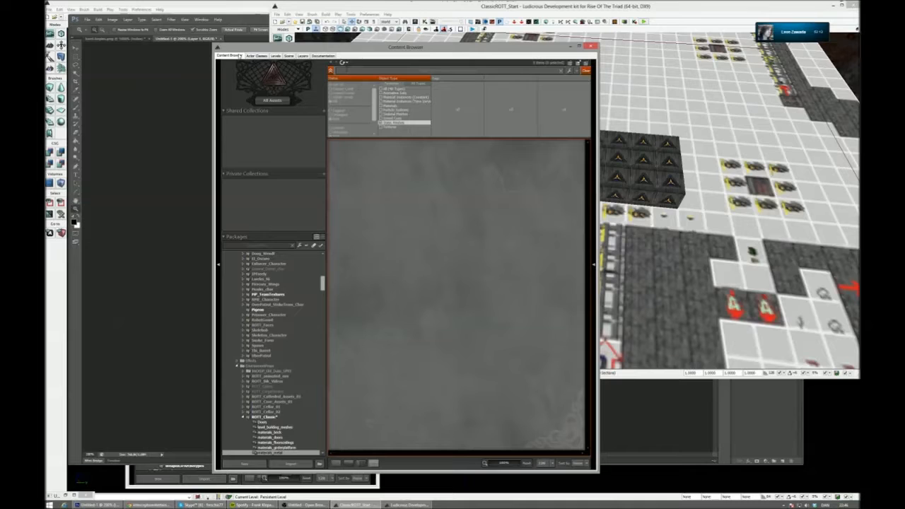
left_click(335, 64)
right_click_drag(758, 251, 750, 284)
left_click(533, 325)
scroll(541, 323, "down", 3)
scroll(541, 323, "down", 10)
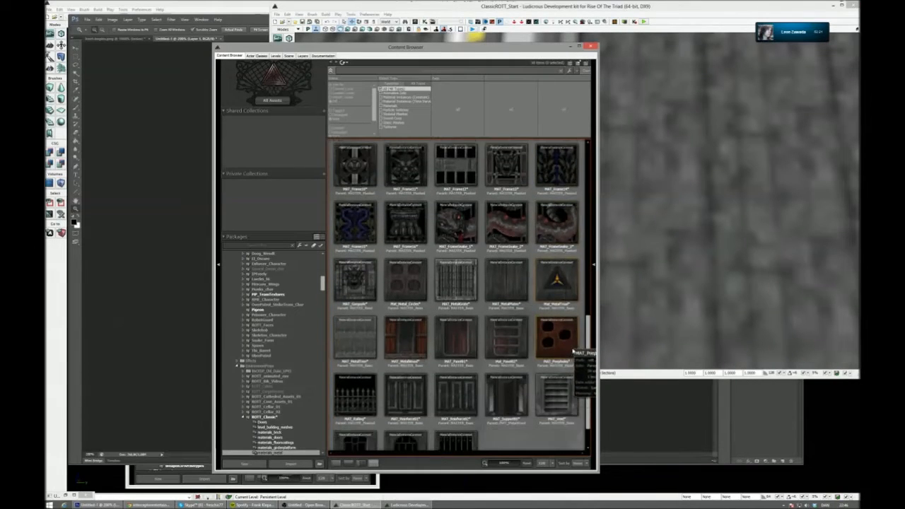
scroll(559, 350, "up", 10)
scroll(534, 355, "up", 5)
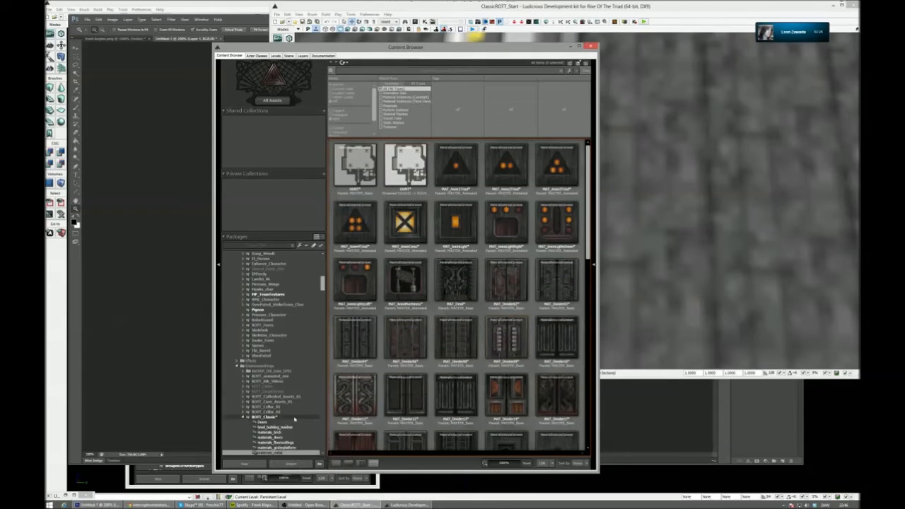
- Compare the grey brick materials in the materials_brick group, including MAT_BrickGrey, with the wall texture on the floor layout
left_click(308, 433)
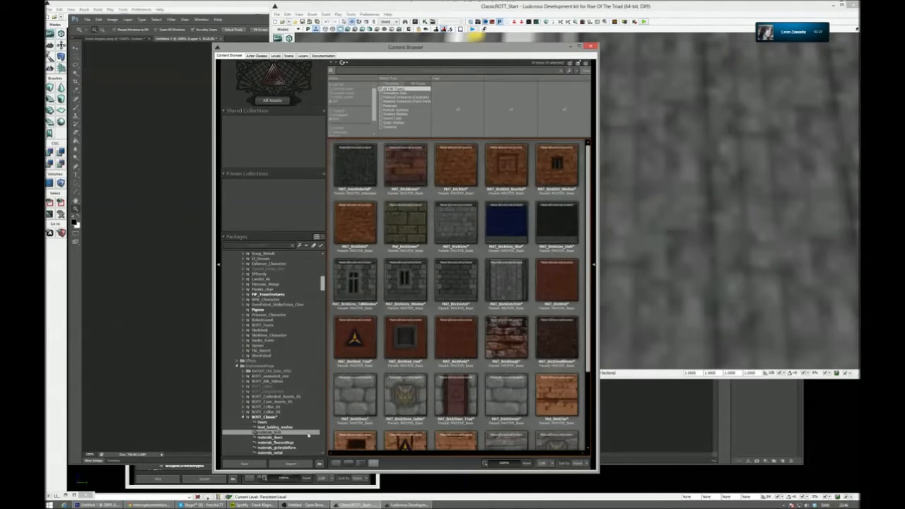
right_click_drag(653, 306, 669, 302)
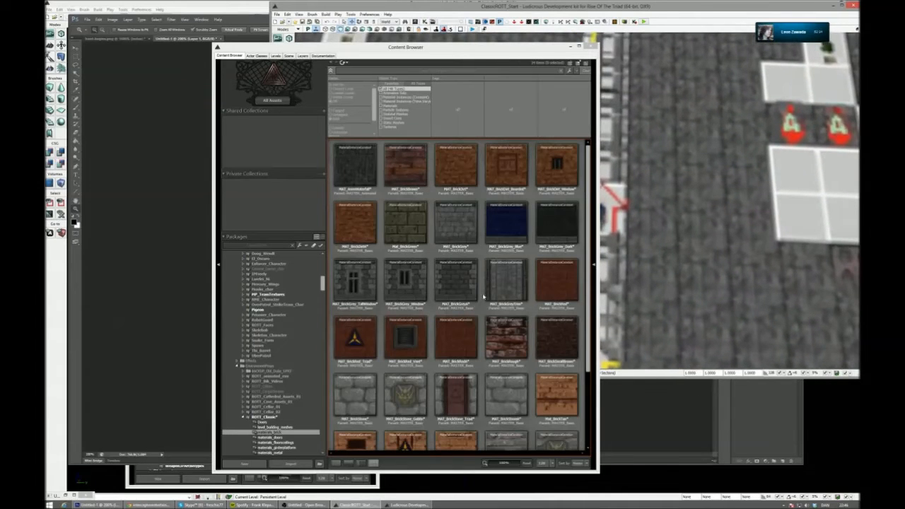
scroll(521, 373, "down", 2)
scroll(529, 376, "up", 3)
right_click_drag(665, 237, 695, 256)
left_click(457, 232)
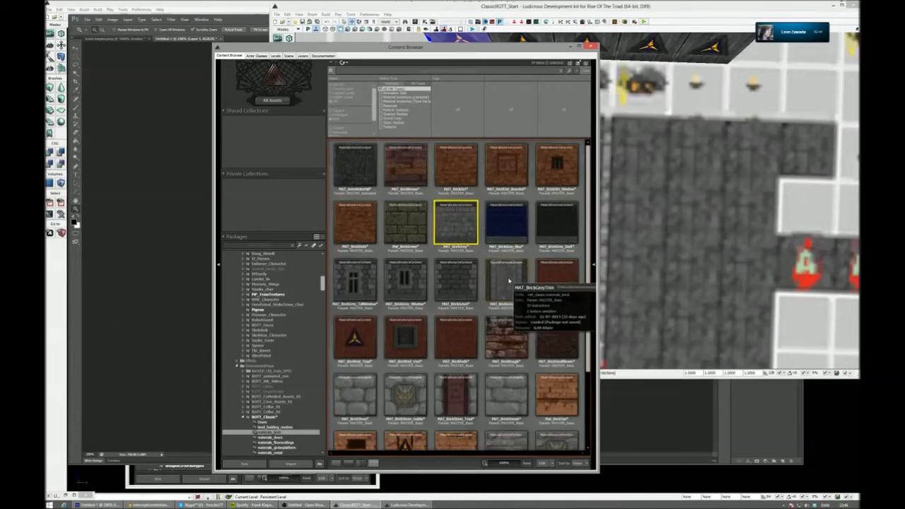
scroll(511, 281, "down", 2)
scroll(524, 288, "up", 2)
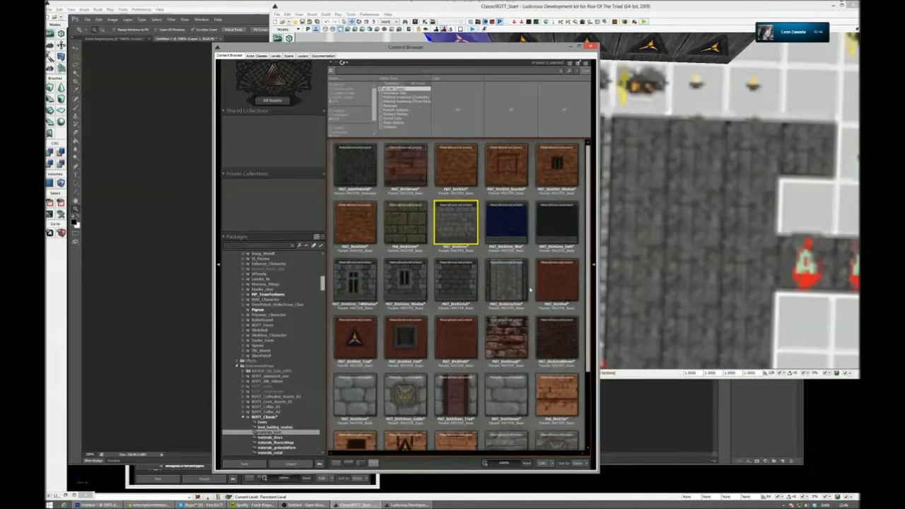
left_click(295, 427)
left_click(292, 433)
left_click(457, 278)
scroll(459, 283, "down", 3)
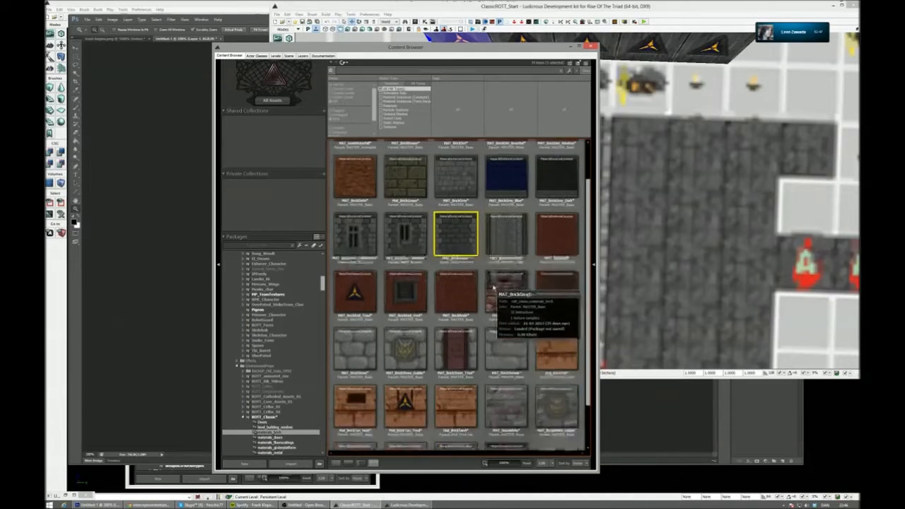
- Look through the whole ROTT_Classic package and its stone materials for the layout's grey wall texture
left_click(276, 418)
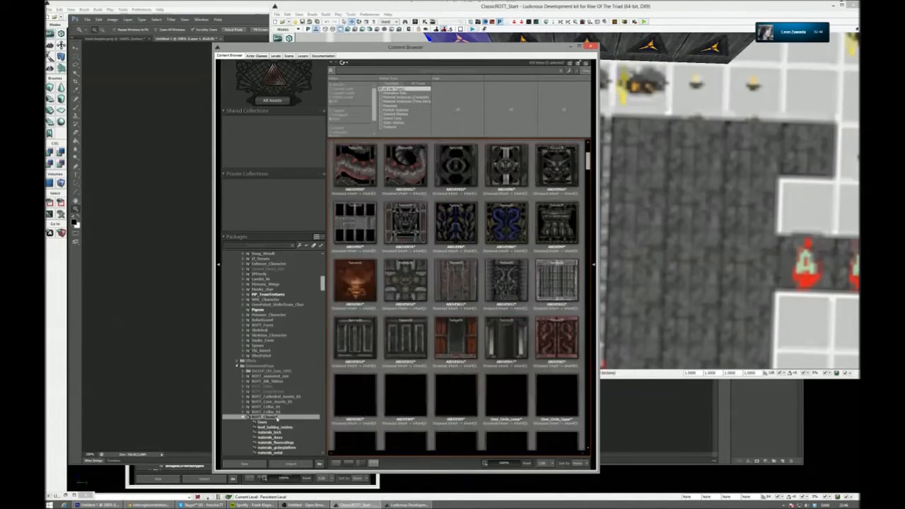
scroll(555, 259, "down", 10)
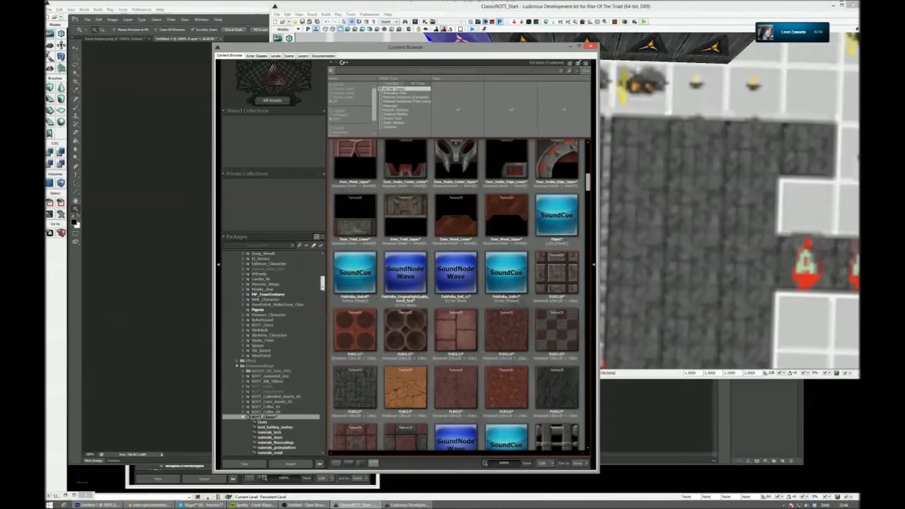
scroll(322, 283, "down", 2)
left_click(286, 435)
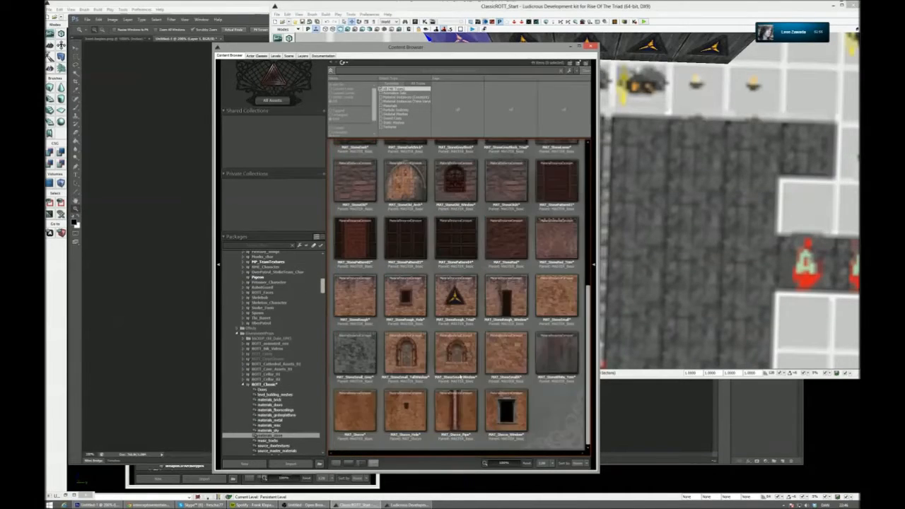
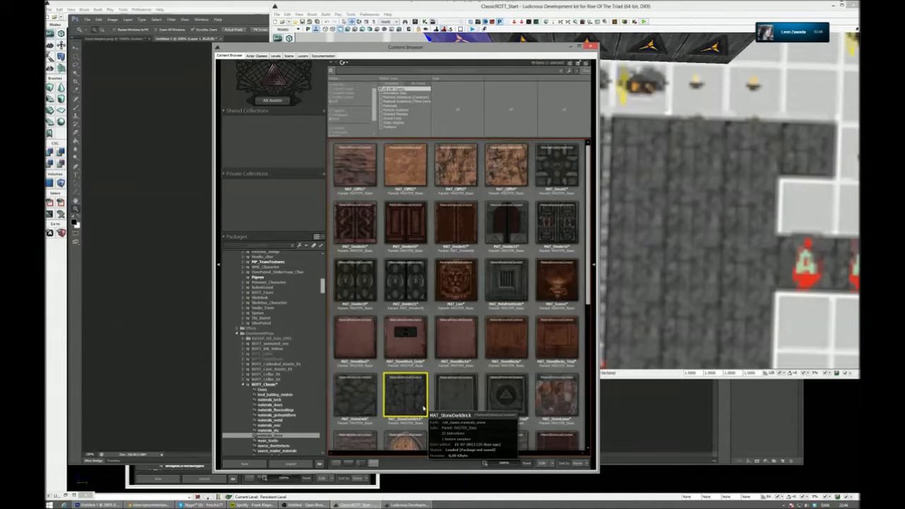
- Apply the MAT_StoneDarkBrick material to the corner cube of the wall block
left_click_drag(453, 47, 197, 31)
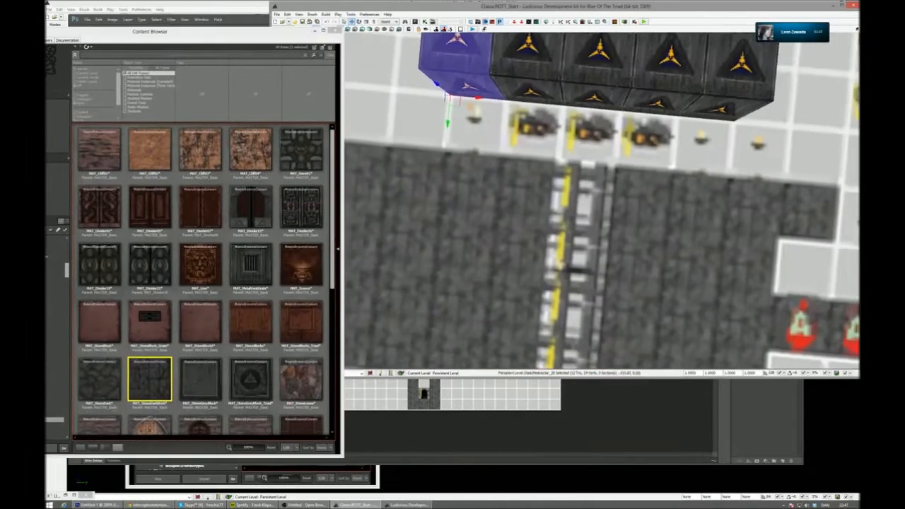
left_click_drag(467, 142, 467, 85)
left_click_drag(150, 380, 481, 139)
- Delete all the remaining triad-marked cubes, leaving only the stone brick cube on the layout floor
left_click(524, 126)
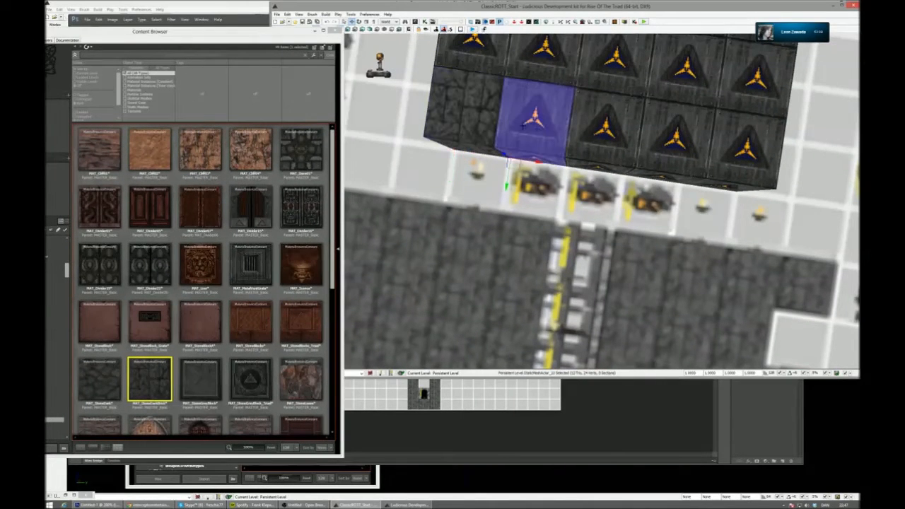
key("Delete")
left_click(610, 74)
key("Delete")
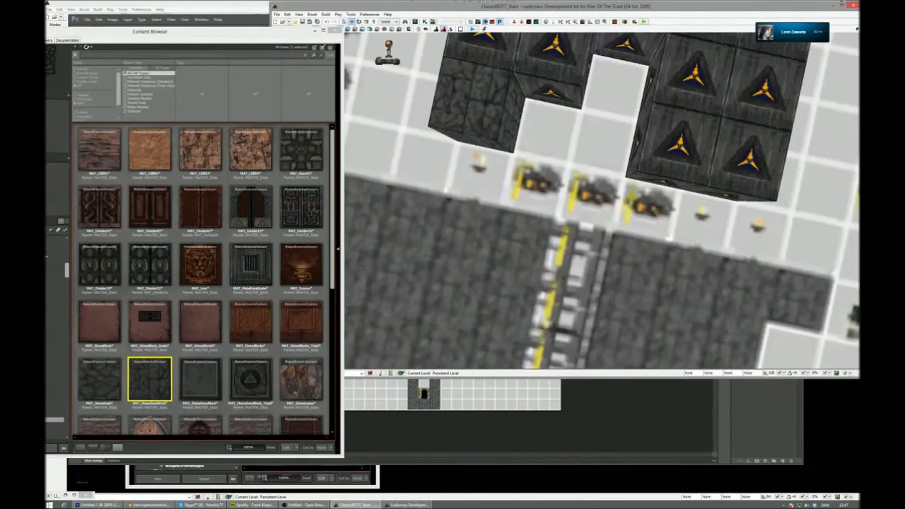
left_click(485, 44)
key("Delete")
left_click(554, 57)
key("Delete")
right_click_drag(554, 56, 576, 25)
left_click(537, 95)
key("Delete")
left_click(524, 106)
key("Delete")
left_click(593, 108)
key("Delete")
left_click(653, 109)
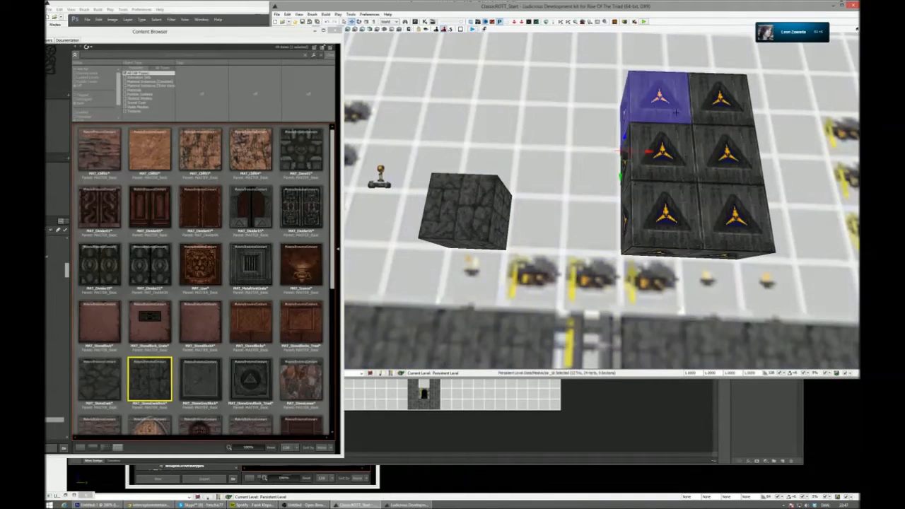
key("Delete")
left_click(718, 113)
key("Delete")
left_click(728, 151)
key("Delete")
left_click(657, 145)
key("Delete")
left_click(657, 212)
key("Delete")
left_click(722, 216)
key("Delete")
- Stack duplicates of the stone brick cube on top of it to form a column four cubes high
right_click_drag(656, 222, 587, 212)
left_click(608, 214)
left_click_drag(559, 224, 498, 252)
right_click_drag(537, 262, 572, 225)
mouse_move(575, 198)
left_mouse_down("alt")
mouse_move(575, 157)
mouse_move(576, 183)
left_mouse_up("alt")
mouse_move(575, 183)
right_mouse_down()
mouse_move(575, 150)
mouse_move(571, 173)
right_mouse_up()
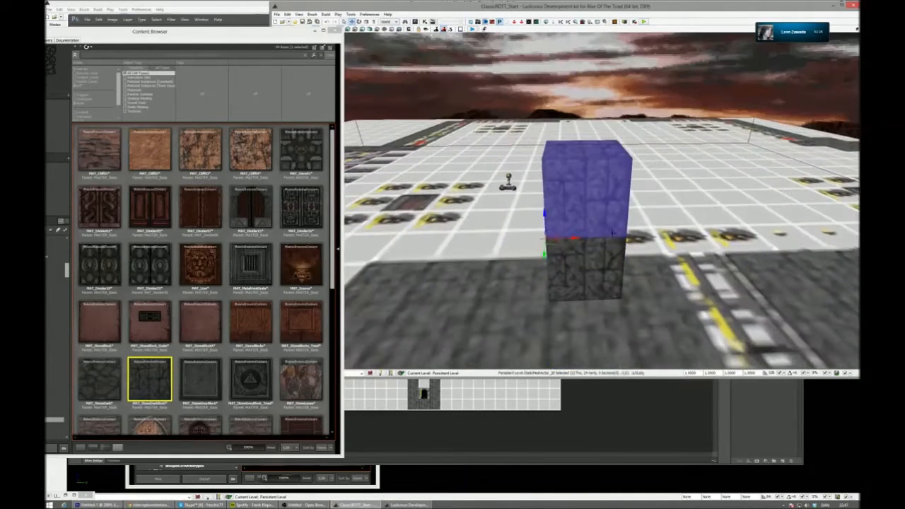
left_click(595, 263, "ctrl")
left_click_drag(545, 280, 563, 56, "alt")
right_click_drag(661, 206, 666, 196)
- Group the four stacked stone brick cubes into one wall column
left_click(596, 212, "ctrl")
left_click(588, 265, "ctrl")
key("ctrl+g")
right_click_drag(588, 264, 595, 350)
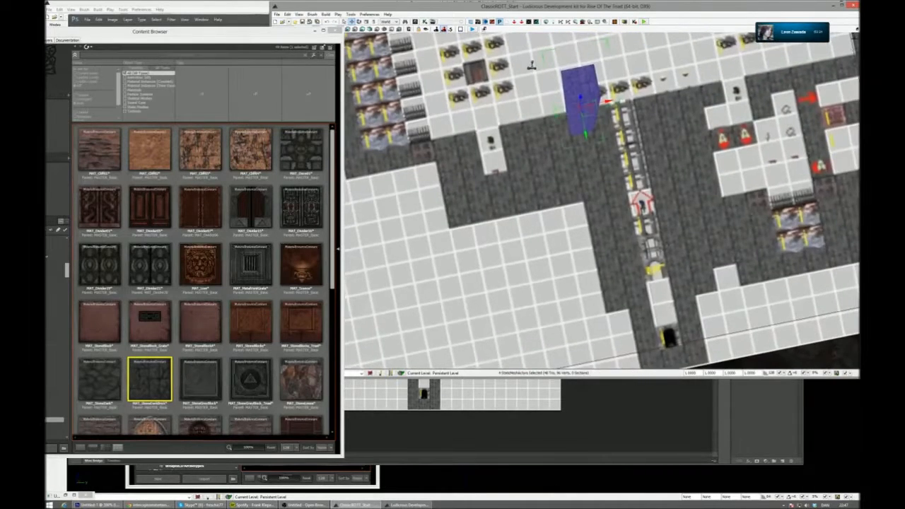
- Set up a maximized top view of the textured layout around the wall column and close the Content Browser
left_click(857, 29)
left_click(843, 5)
key("shift+Home")
scroll(741, 342, "down", 6)
left_click(618, 191)
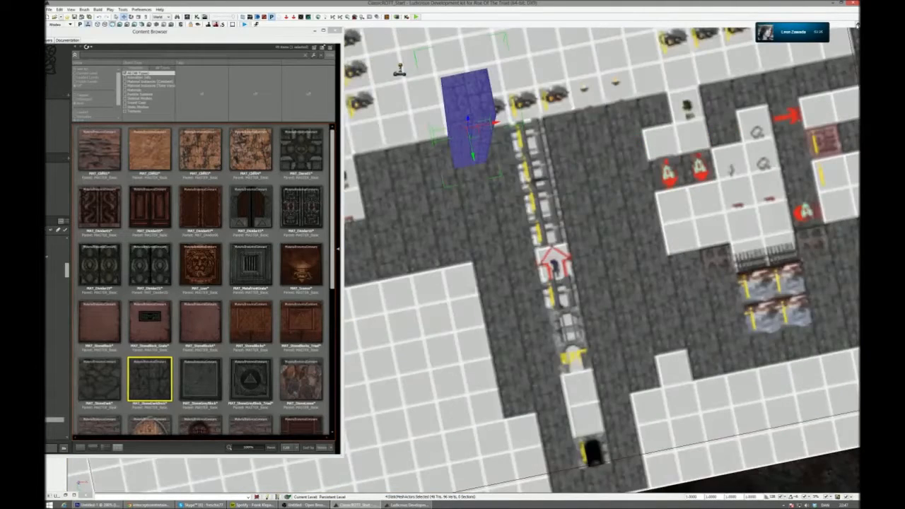
left_click(857, 25)
left_click(857, 192)
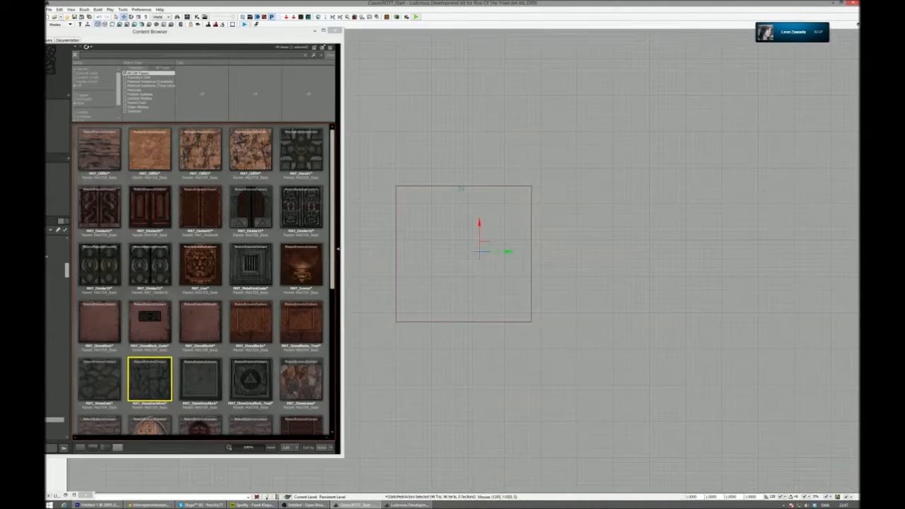
left_click(335, 31)
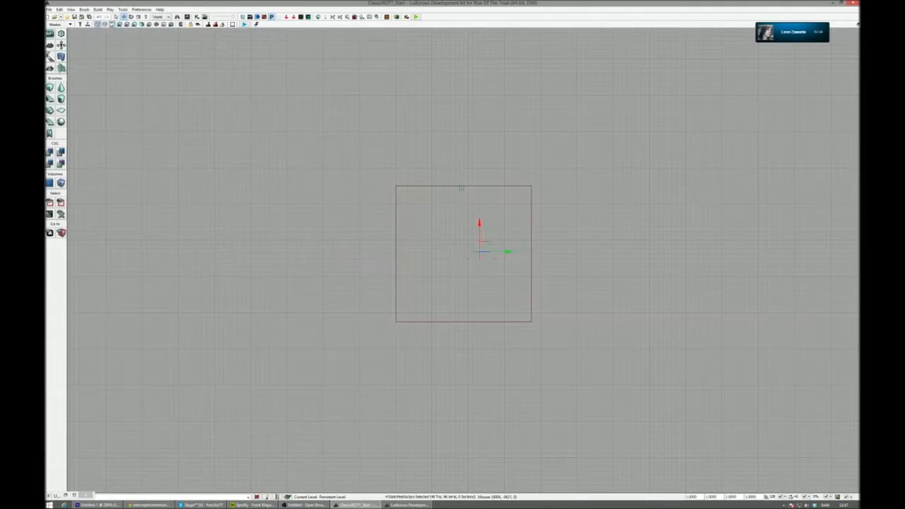
scroll(483, 251, "up", 6)
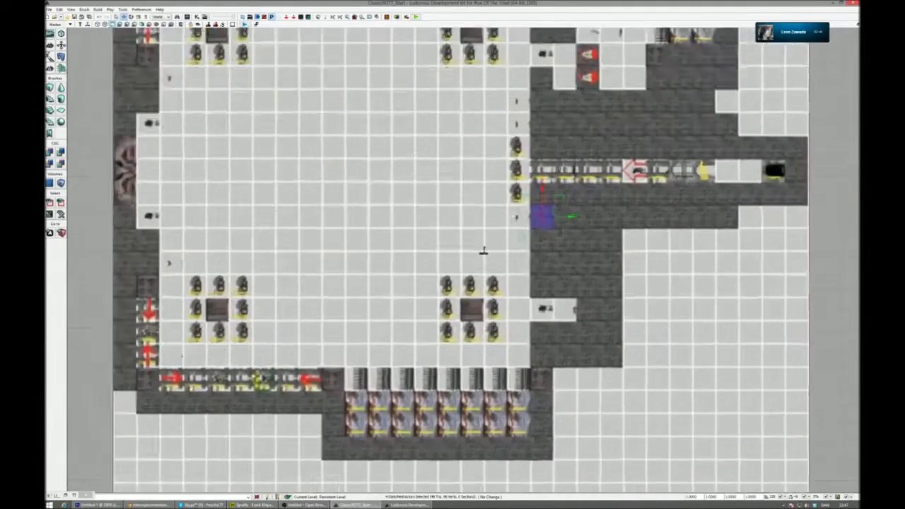
scroll(463, 262, "up", 4)
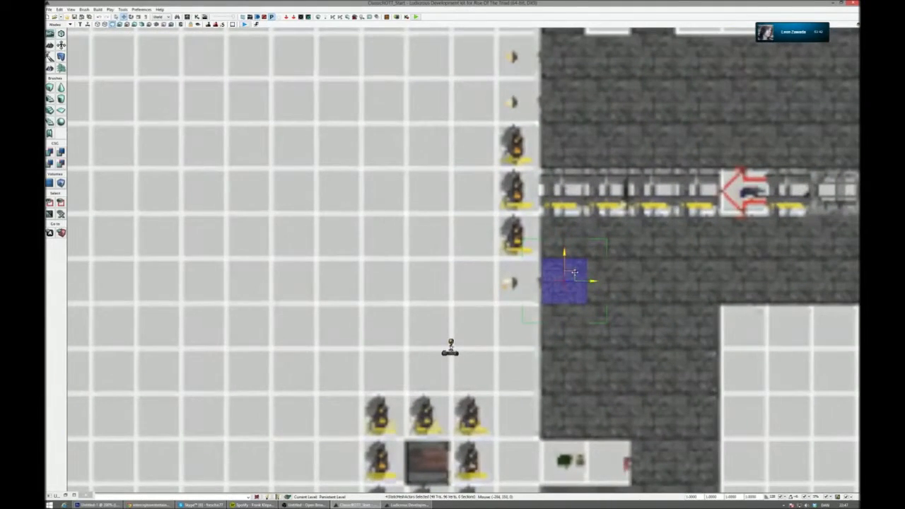
- Duplicate the column along the room's edge to form a five-column wall from the narrow corridor down to the lower alcove
left_click_drag(574, 272, 573, 227)
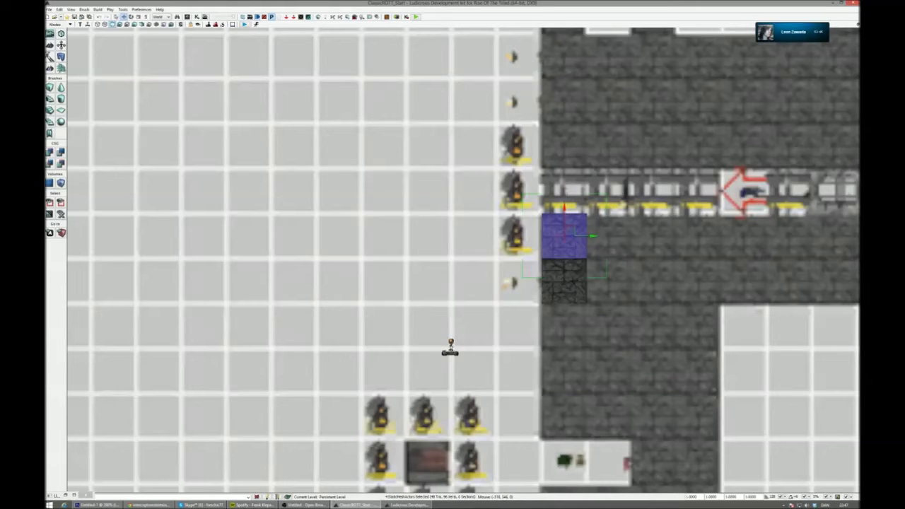
left_click(570, 284, "ctrl")
left_click_drag(565, 266, 565, 392, "alt")
left_click(565, 365)
right_click_drag(621, 374, 601, 296)
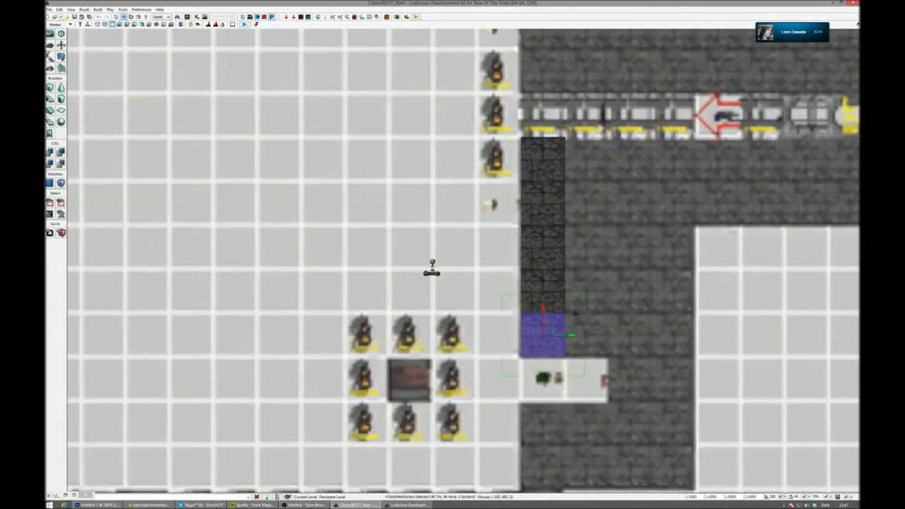
- Extend the wall above the lower alcove outward with three more column copies to the outer edge of the grey area
left_click_drag(570, 337, 703, 336, "alt")
scroll(676, 393, "down", 10)
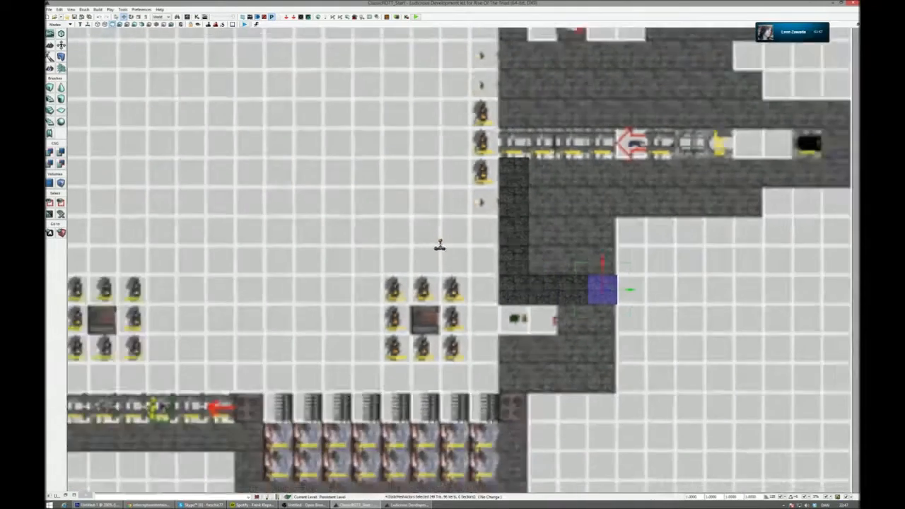
scroll(674, 375, "up", 3)
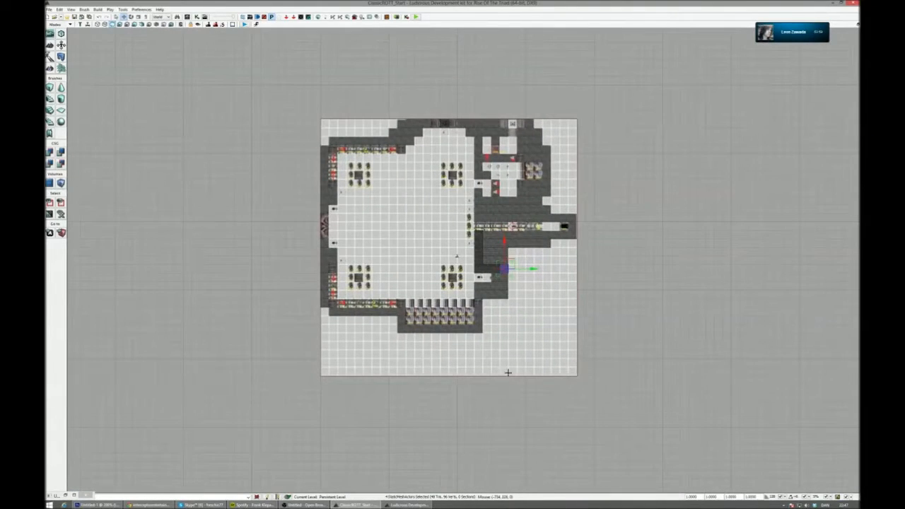
scroll(489, 325, "up", 8)
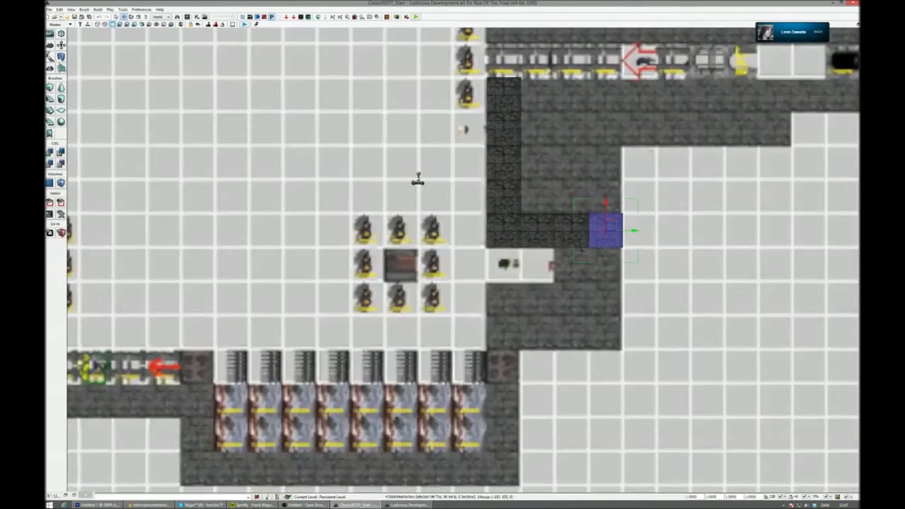
- Fill the grey cells behind and below the lower alcove with duplicated wall columns
left_click_drag(606, 203, 606, 237, "alt")
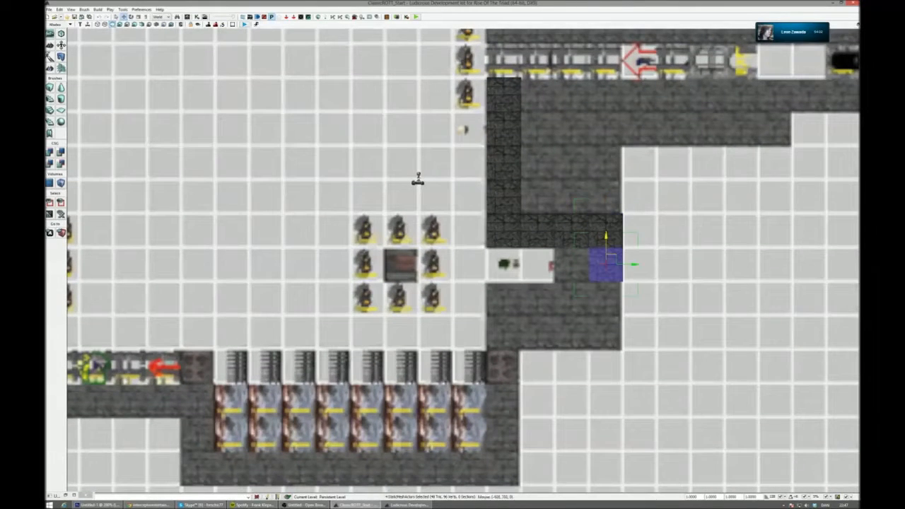
left_click_drag(634, 265, 599, 265, "alt")
left_click_drag(573, 238, 606, 171, "alt")
key("ctrl+z")
- Duplicate the outer three columns above the lower alcove up to the lower side of the narrow corridor
left_click(606, 230)
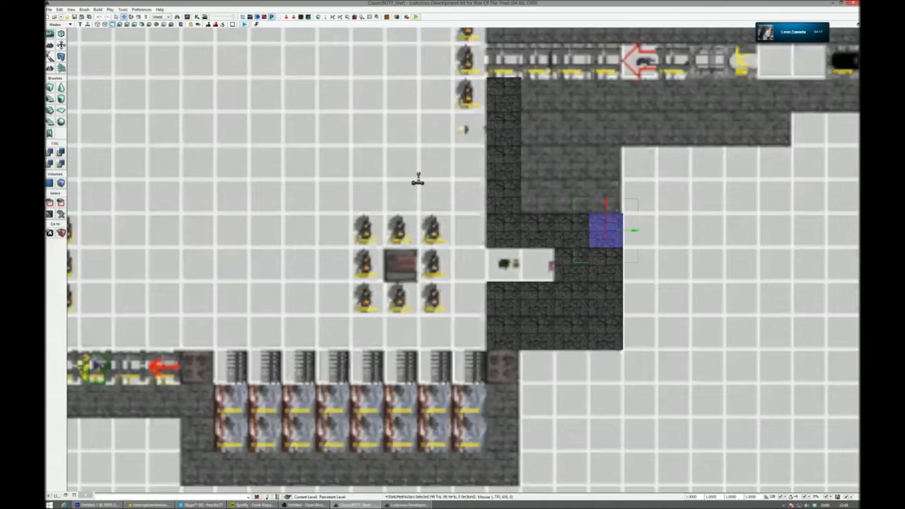
left_click(538, 230, "ctrl")
left_click(571, 230, "ctrl")
left_click_drag(605, 212, 606, 77)
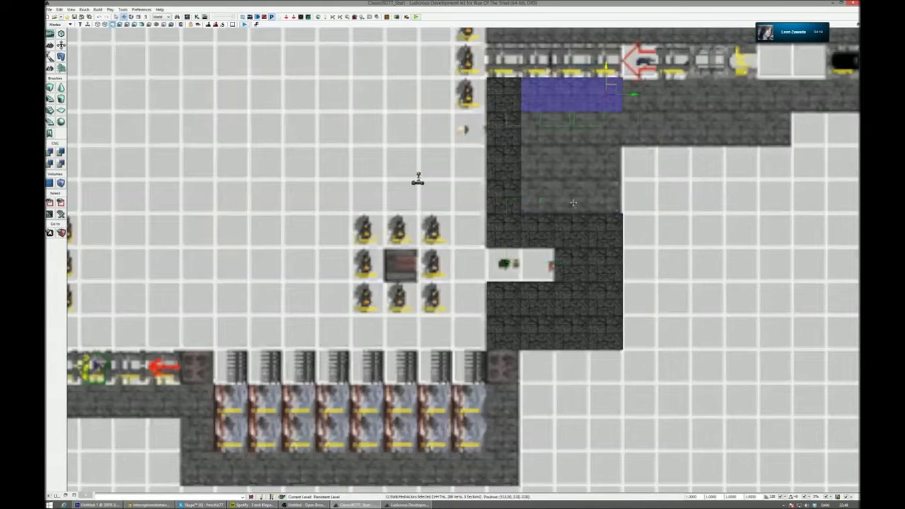
scroll(629, 166, "down", 2)
right_click_drag(629, 166, 604, 337)
scroll(605, 297, "up", 4)
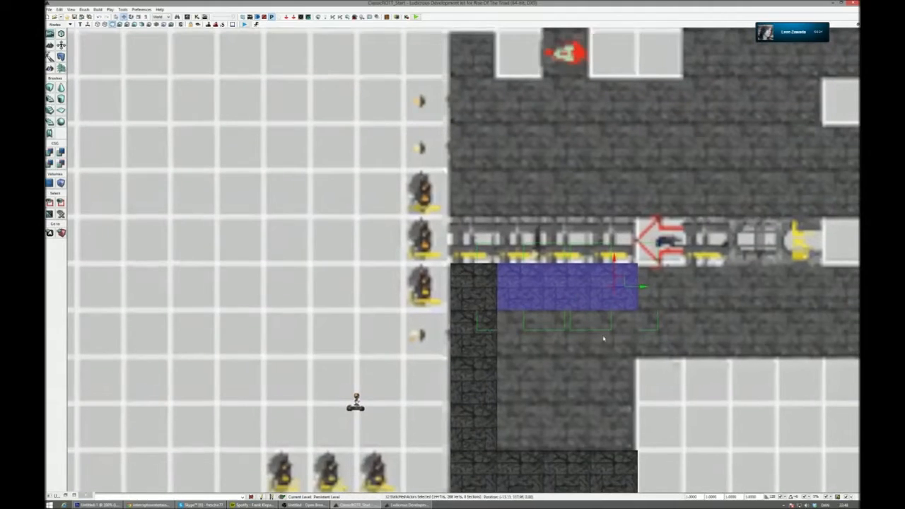
- Copy the three-column row to the corridor's upper side and add one column beside it at the room's edge
left_click_drag(614, 261, 614, 167, "alt")
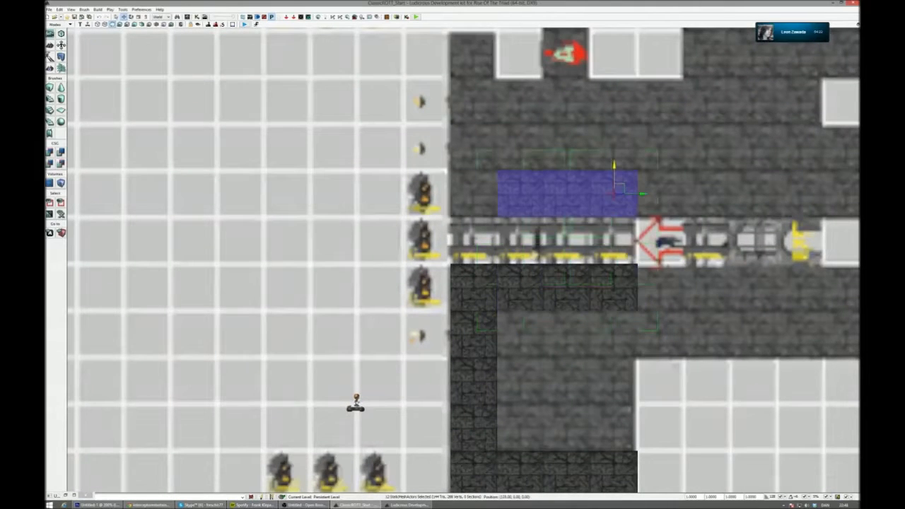
right_click_drag(643, 193, 610, 212)
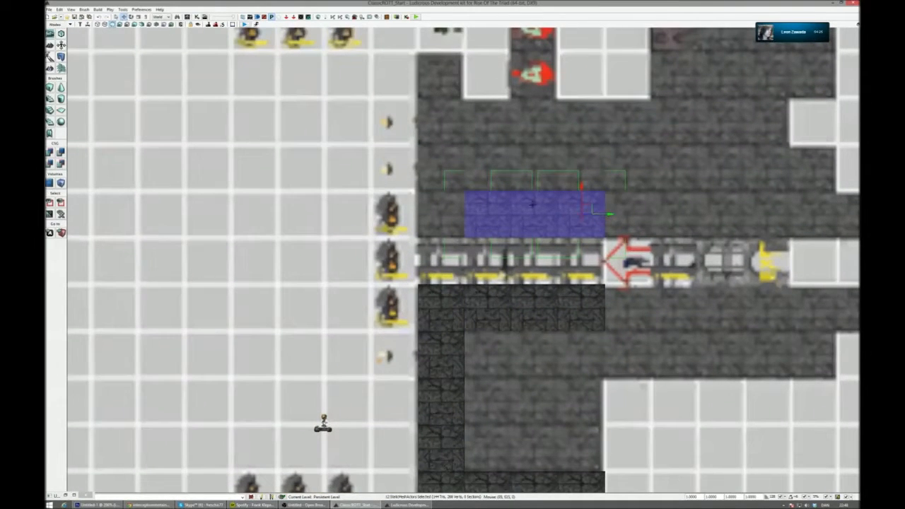
left_click(504, 214)
left_click_drag(517, 215, 471, 213)
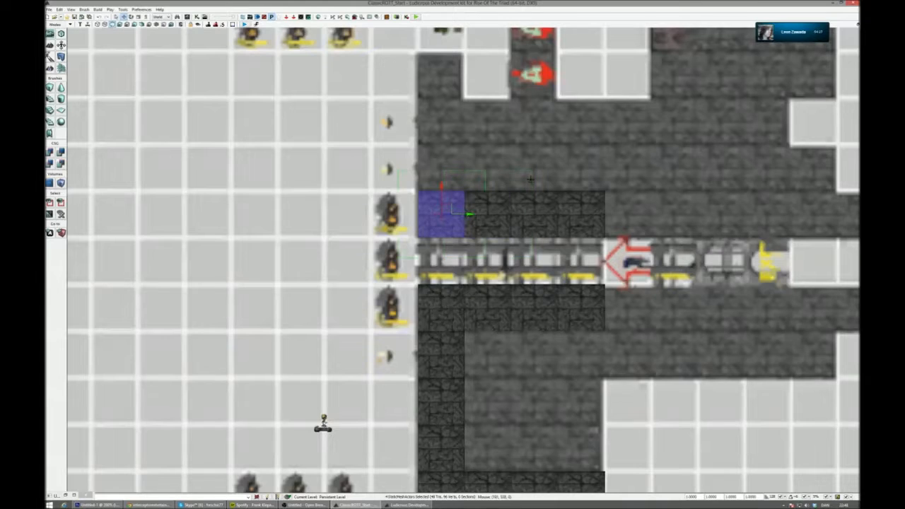
- Continue the wall along the room's edge with three column copies from the corridor up to the upper alcove
right_click_drag(433, 166, 436, 170)
left_click_drag(443, 191, 441, 144)
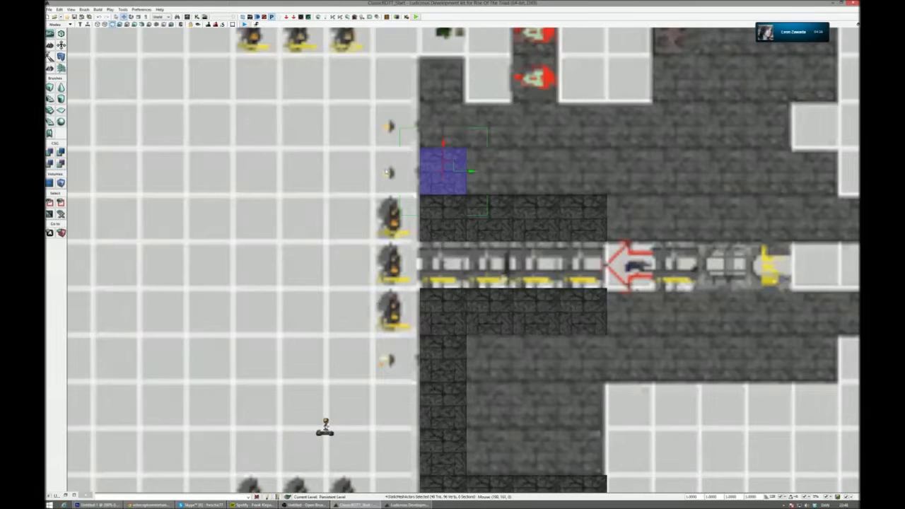
left_click_drag(441, 143, 446, 101)
left_click_drag(444, 54, 443, 147)
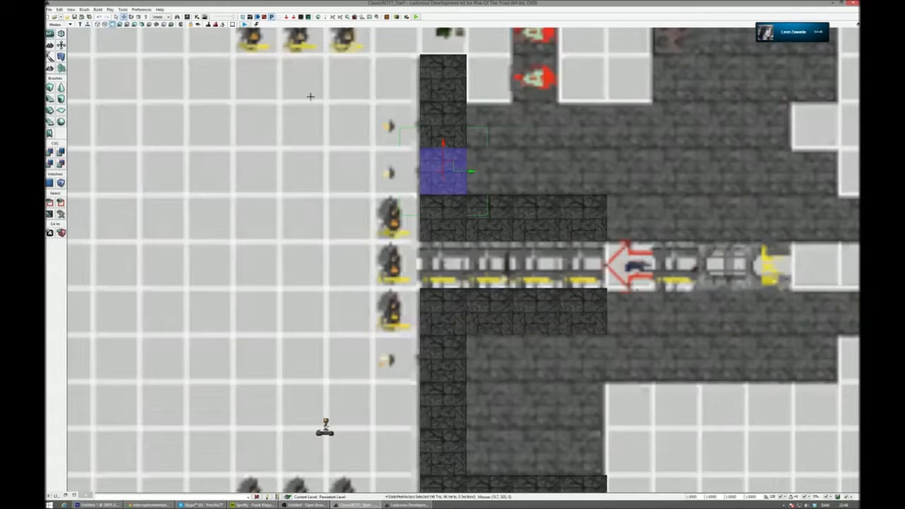
mouse_move(515, 155)
right_mouse_down()
mouse_move(478, 200)
mouse_move(482, 223)
mouse_move(473, 177)
right_mouse_up()
- Copy rows of wall columns outward along both sides of the narrow corridor toward its far end
scroll(477, 202, "down", 5)
scroll(478, 205, "up", 3)
scroll(480, 230, "up", 3)
scroll(481, 215, "up", 2)
scroll(481, 216, "down", 6)
left_click(510, 244)
left_click(484, 242, "ctrl")
left_click(453, 242, "ctrl")
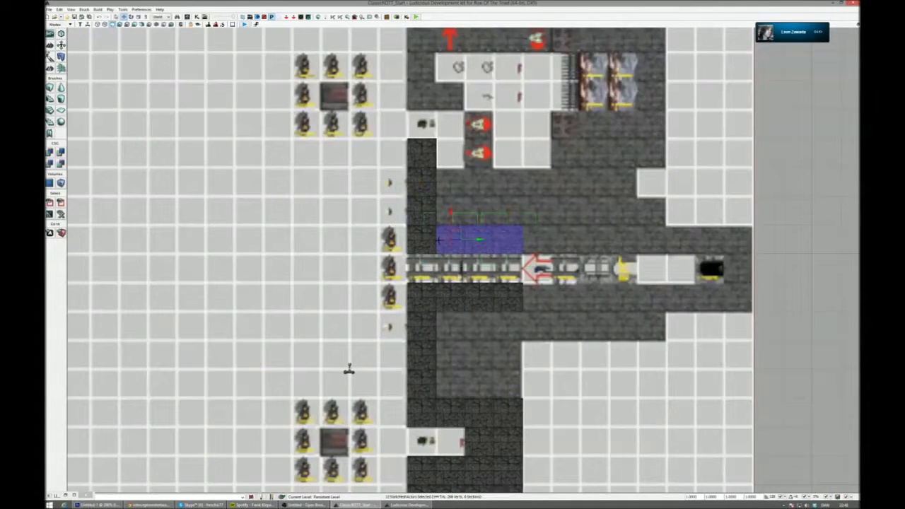
left_click(429, 243, "ctrl")
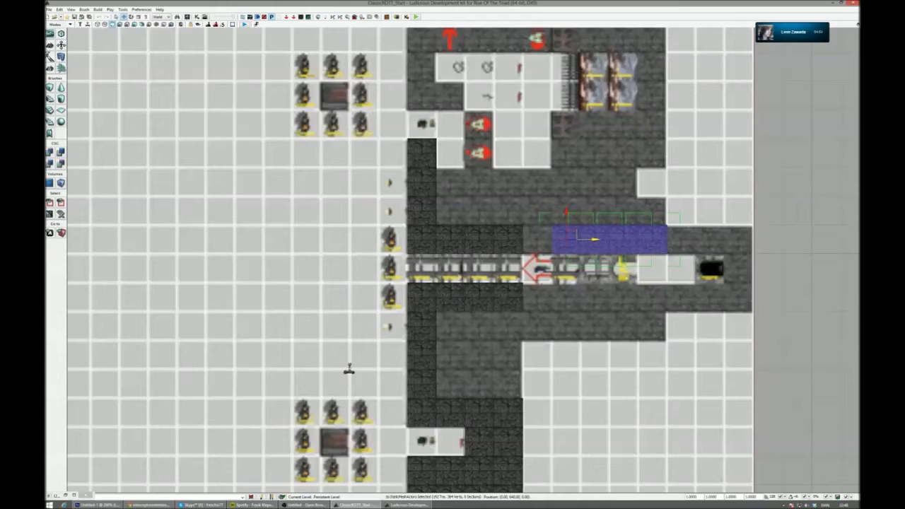
left_click_drag(565, 239, 681, 297)
- Complete the corridor's upper wall with a three-column copy and close the far end with single columns
left_click(601, 239)
left_click(624, 239, "ctrl")
left_click(566, 238, "ctrl")
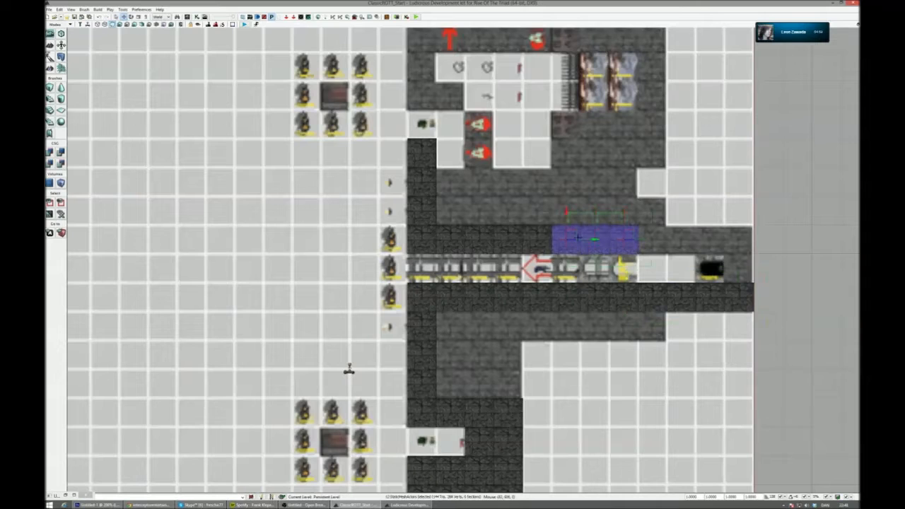
left_click_drag(597, 240, 768, 241)
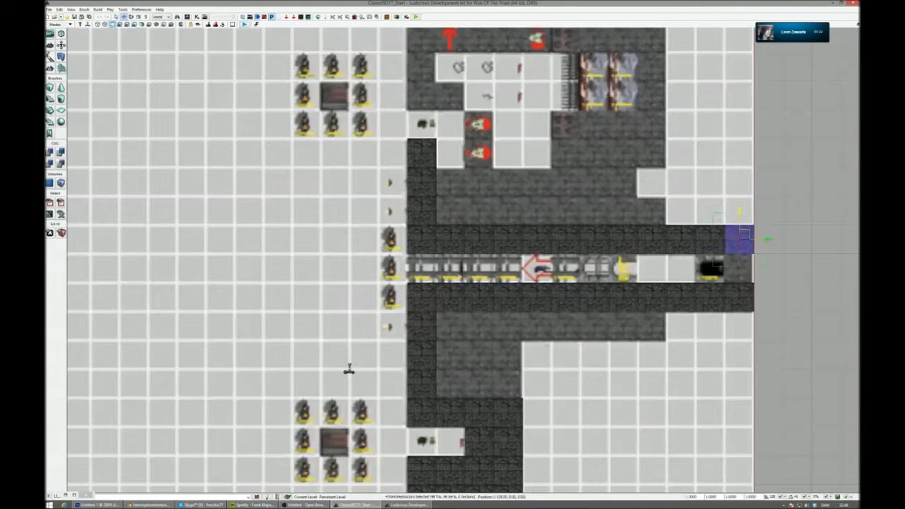
left_click_drag(739, 213, 740, 241)
- Place three wall columns down the outer side of the fire pit area, starting below its corner block
scroll(729, 219, "up", 1)
right_click_drag(685, 249, 713, 4)
scroll(713, 32, "down", 2)
scroll(713, 31, "up", 5)
right_click_drag(713, 67, 756, 32)
left_click_drag(489, 213, 486, 310)
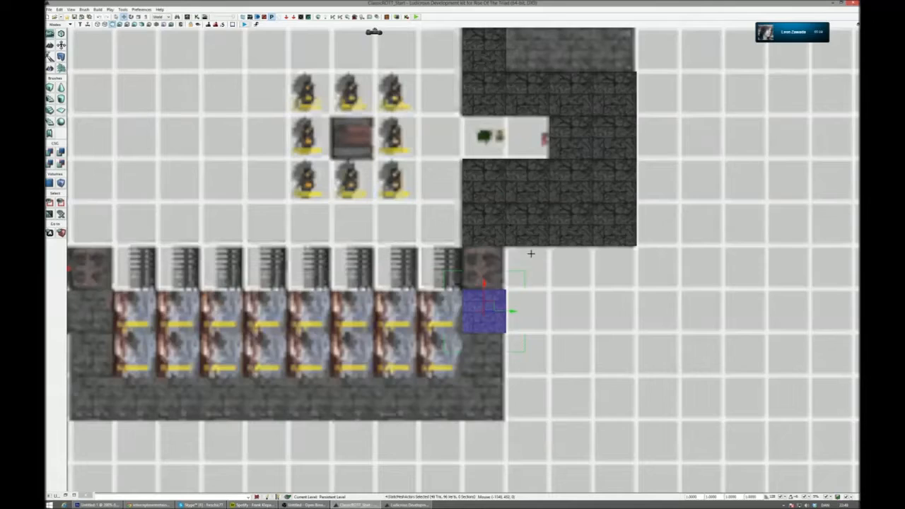
scroll(531, 251, "up", 1)
left_click_drag(498, 297, 526, 425)
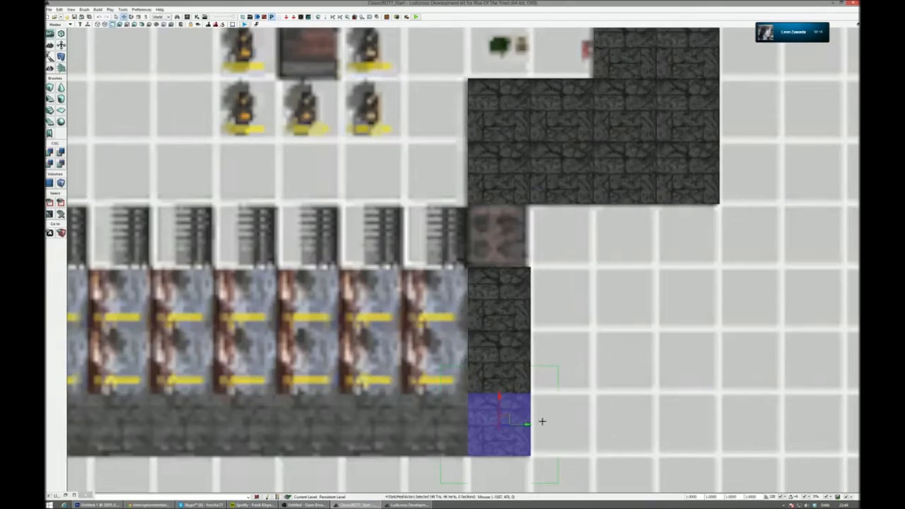
- Try to extend the wall below the fire pit area inward with a copy of the corner column
scroll(542, 421, "down", 3)
scroll(526, 344, "up", 1)
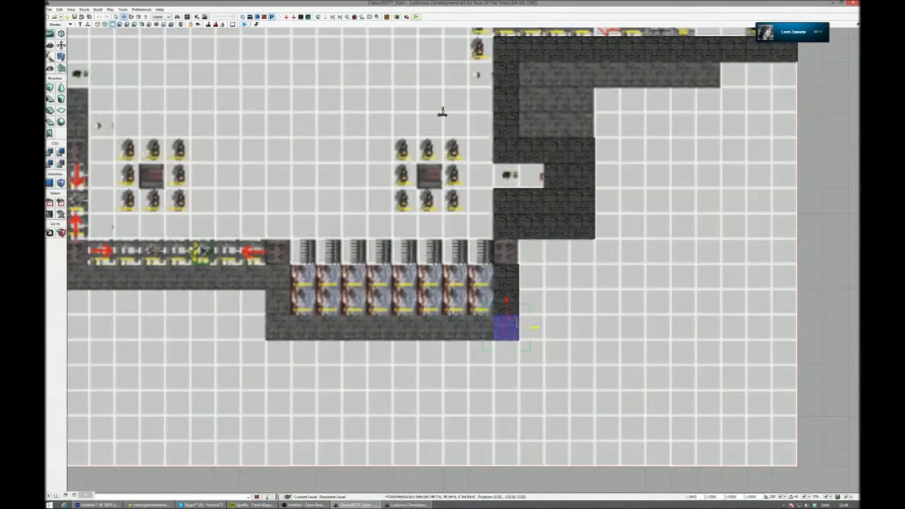
left_click_drag(507, 327, 481, 327)
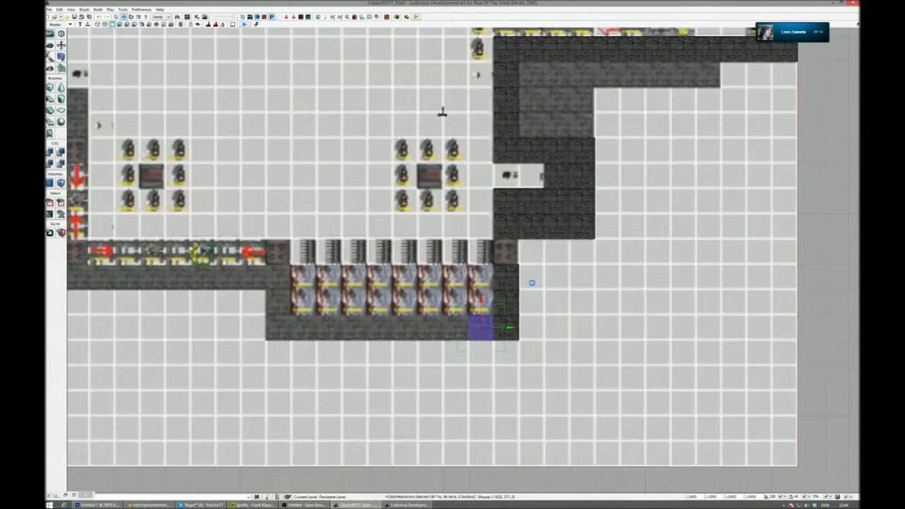
- Copy six wall columns from the start of the corridor's lower wall to the wall strip beneath the fire pit area
left_click(506, 50, "ctrl")
left_click(532, 50, "ctrl")
left_click(556, 49, "ctrl")
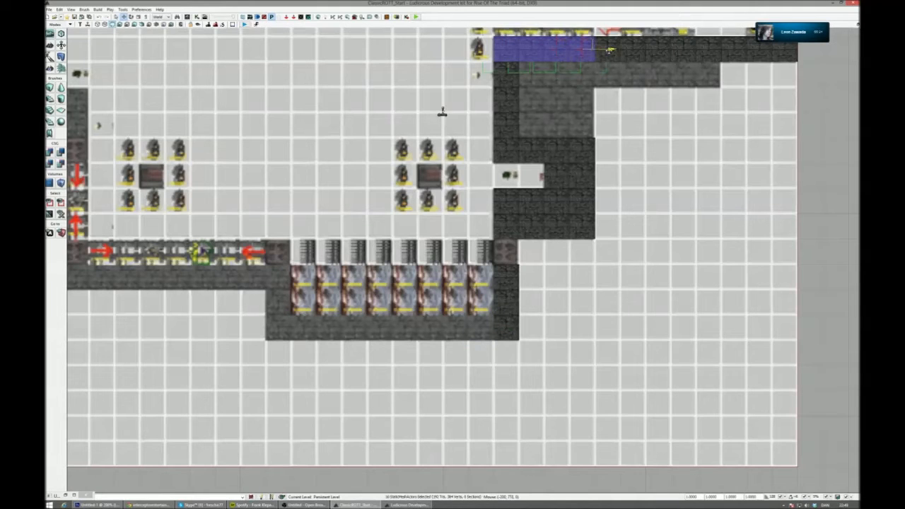
left_click(610, 50, "ctrl")
left_click(633, 50, "ctrl")
right_click_drag(636, 89, 648, 131)
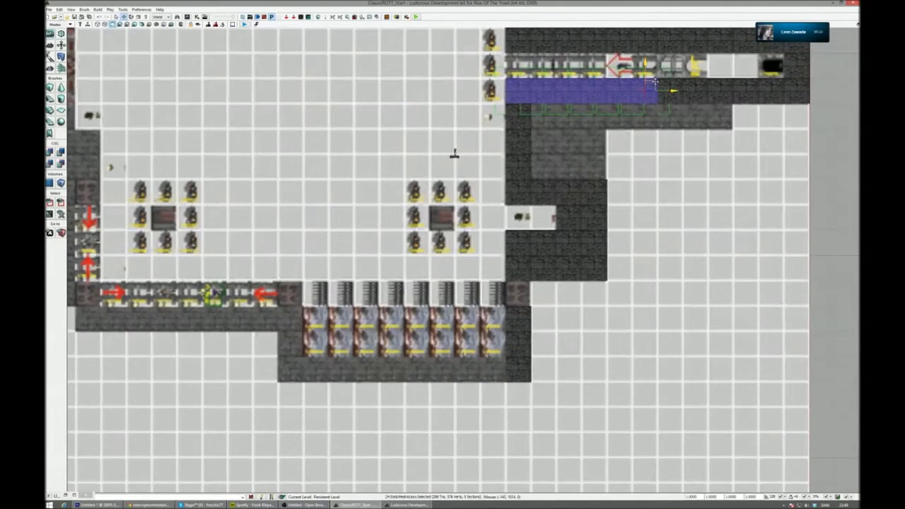
left_click_drag(651, 86, 498, 365, "alt")
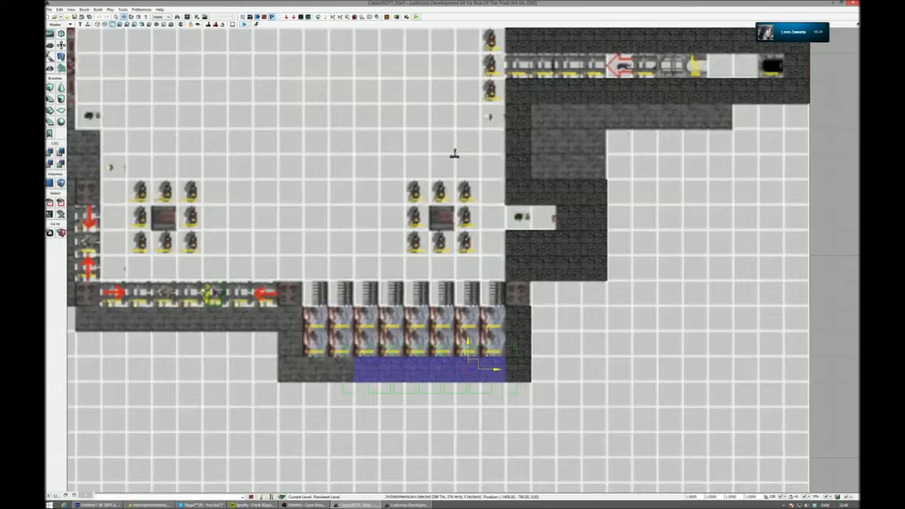
- Complete the wall beneath the fire pit area by copying columns over its remaining uncovered squares
right_click_drag(394, 266, 569, 224)
left_click(547, 332)
left_click_drag(570, 330, 518, 328, "alt")
left_click(469, 328)
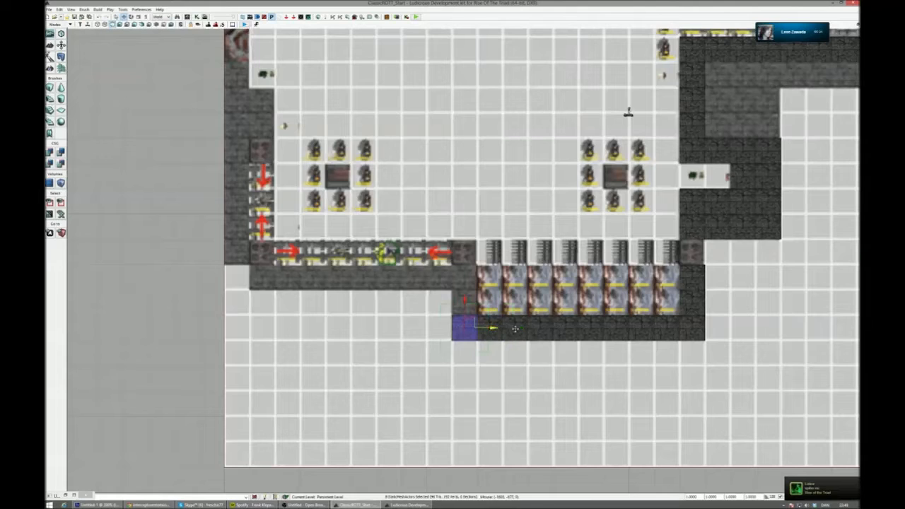
- Copy the full ten-column row beneath the fire pit area onto the wall strip below the horizontal track, starting at the map's edge
left_click(493, 328, "ctrl")
left_click(515, 329, "ctrl")
left_click(541, 330, "ctrl")
left_click(569, 330, "ctrl")
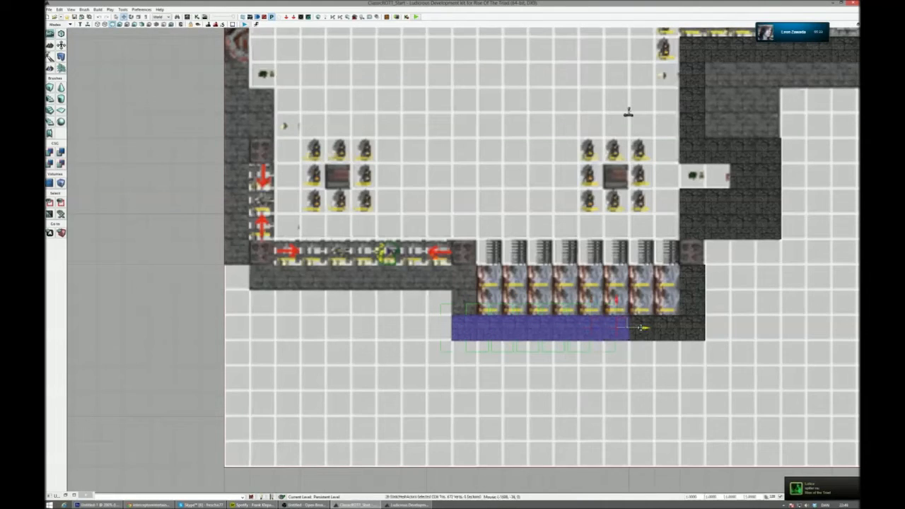
left_click_drag(664, 328, 695, 329, "alt")
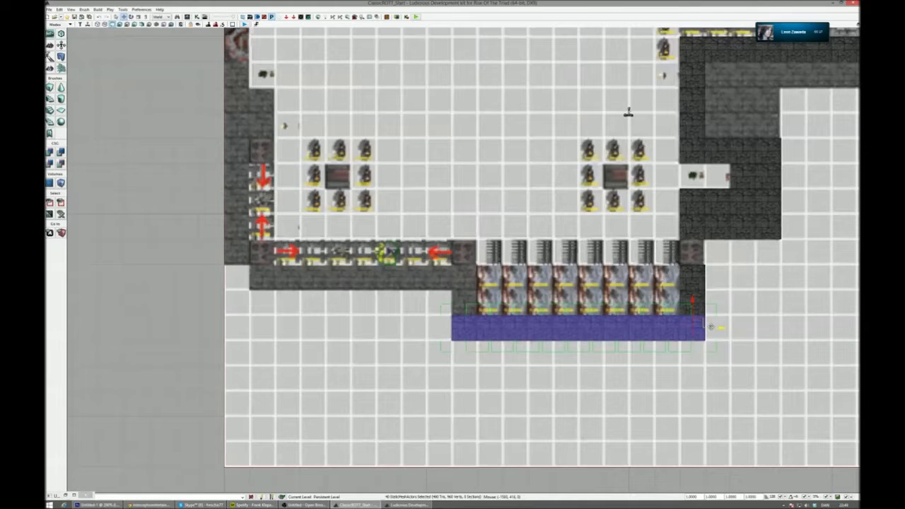
left_click_drag(581, 324, 354, 274)
left_click_drag(498, 363, 505, 342)
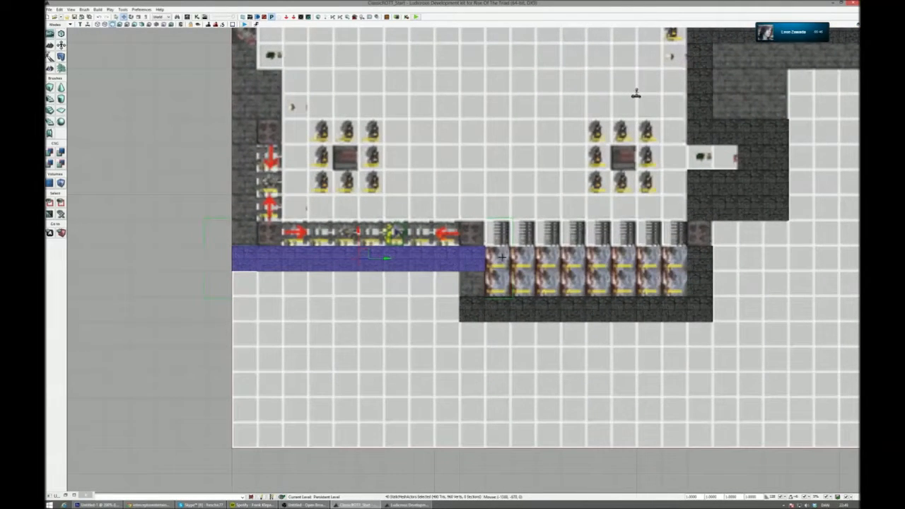
left_click_drag(431, 282, 445, 309)
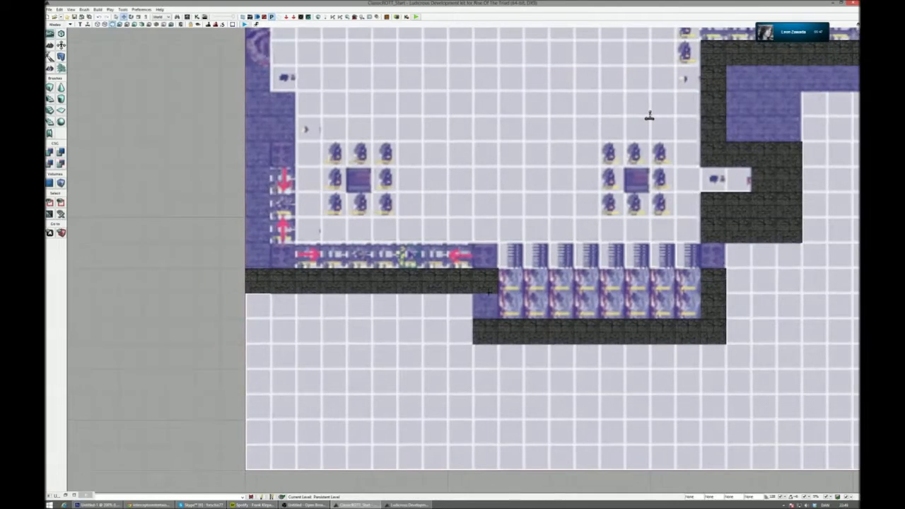
- Delete the ten-column row beneath the fire pit area and the column just above its outer end
left_click(508, 324)
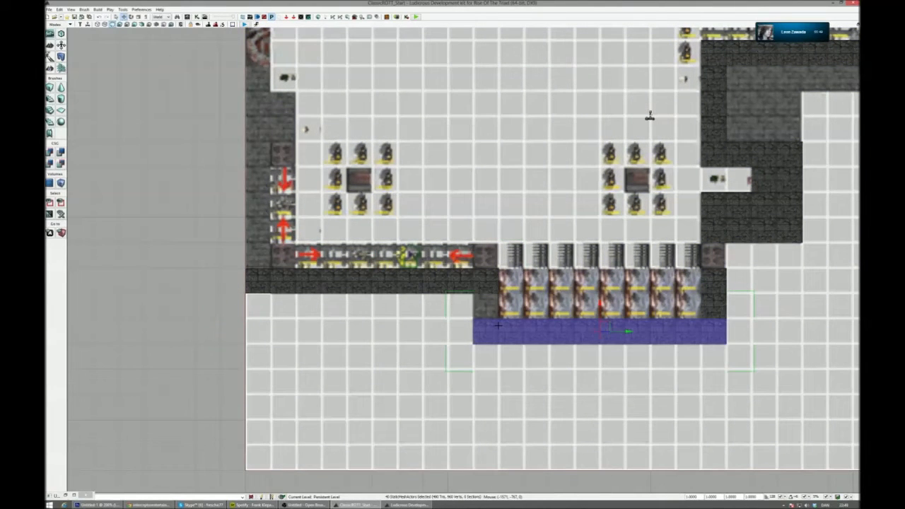
left_click(710, 305)
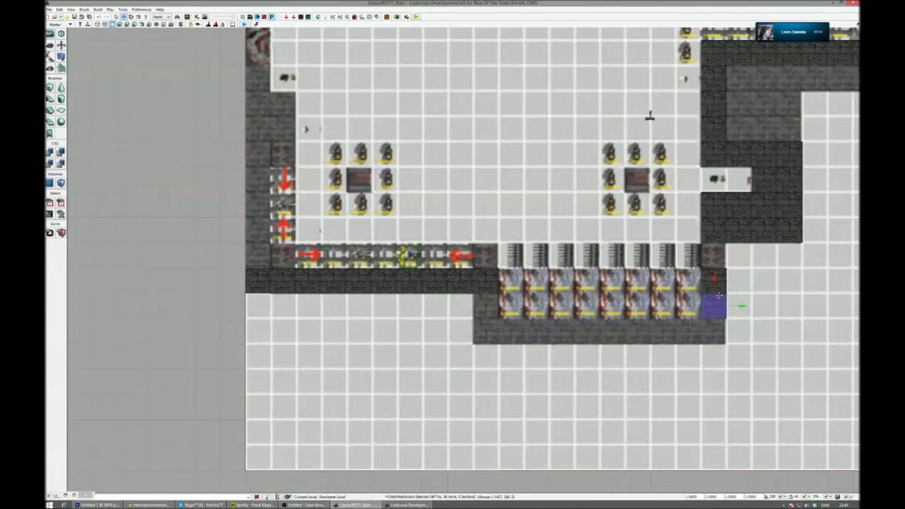
left_click_drag(558, 329, 714, 331)
- Duplicate the ten-column row below the track and rotate the copy 90 degrees for the adjoining outer wall
left_click(527, 288)
left_click_drag(526, 289, 483, 377)
right_click_drag(484, 347, 467, 402)
left_click_drag(467, 400, 467, 222)
key("space")
left_click_drag(498, 249, 467, 282)
key("space")
key("space")
key("space")
- Align the rotated row with the outer wall strip so it ends against the row below the track
left_click_drag(486, 248, 362, 254)
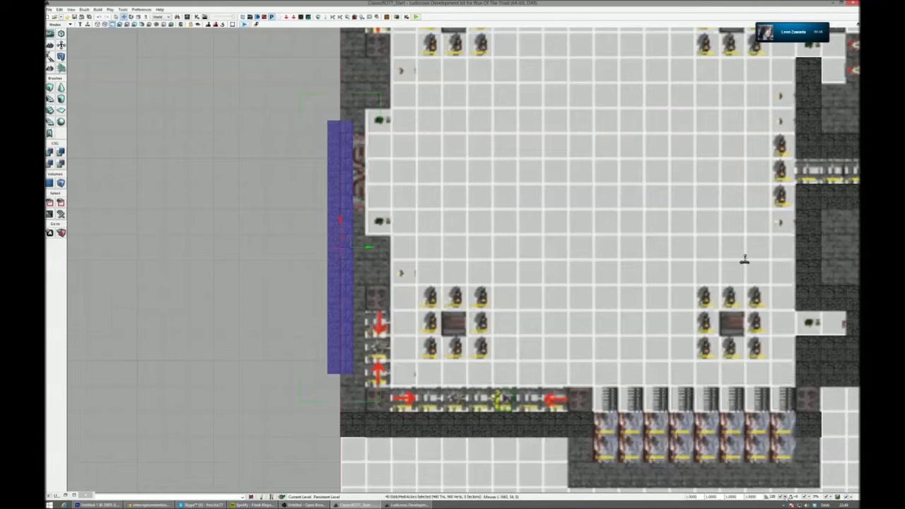
left_click_drag(373, 244, 348, 257)
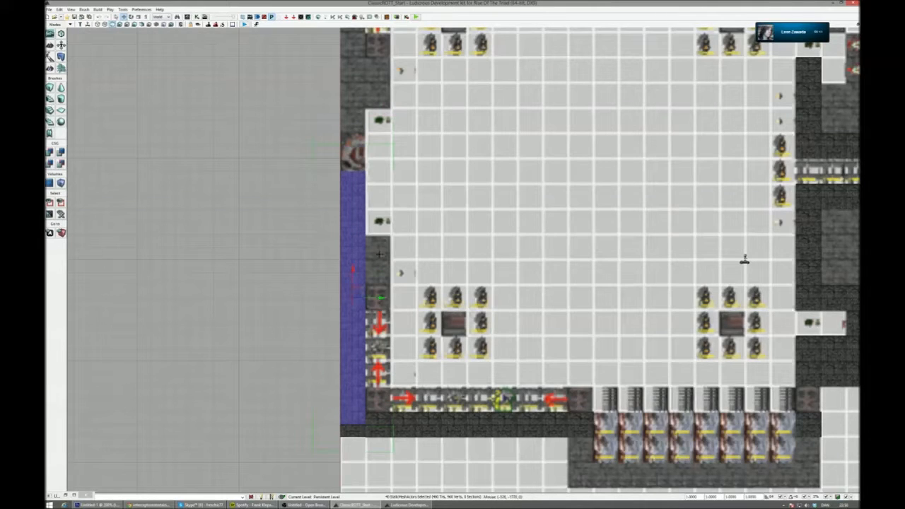
left_click_drag(352, 260, 351, 247)
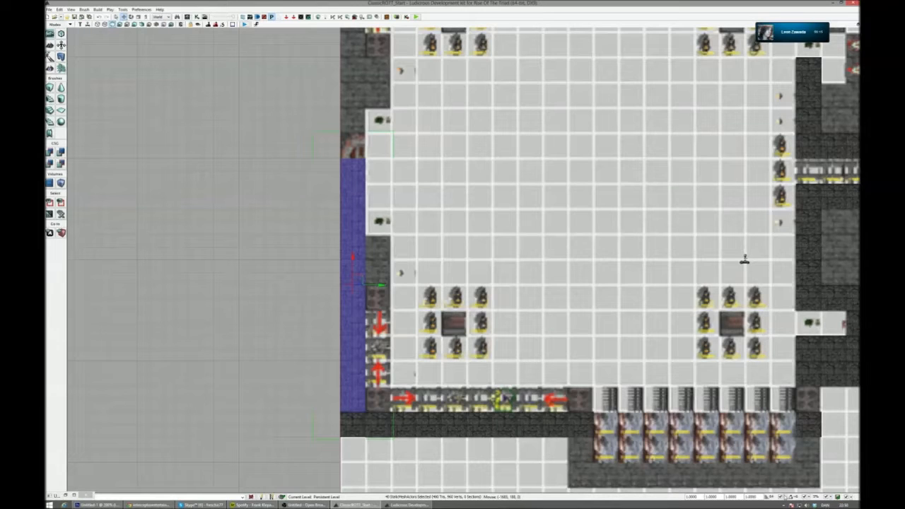
- Delete the cubes of the two wall columns that cover the round emblem on the outer wall
left_click_drag(744, 260, 762, 354)
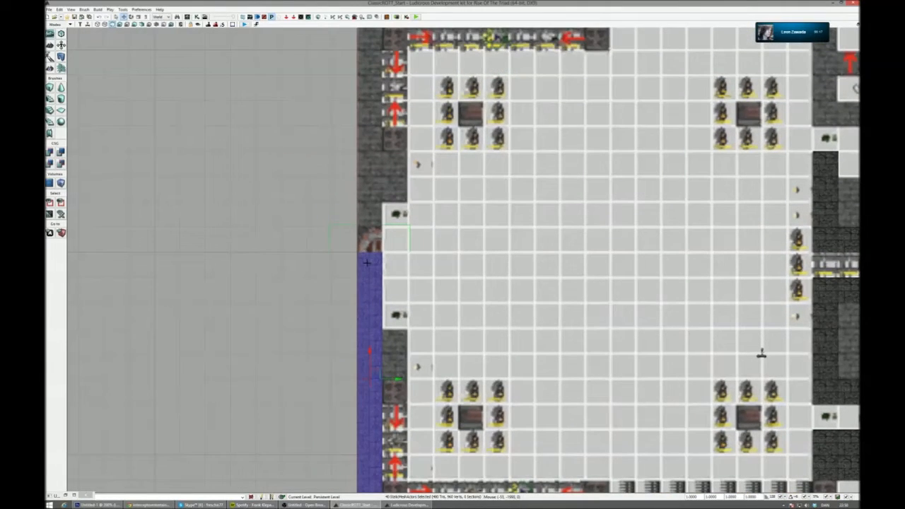
left_click(370, 264)
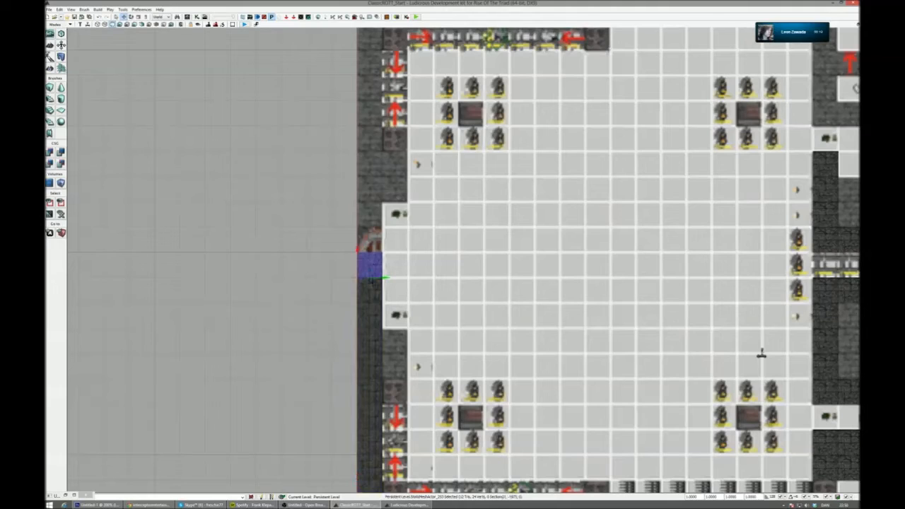
key("Delete")
left_click(372, 286)
key("Delete")
left_click(373, 273)
key("Delete")
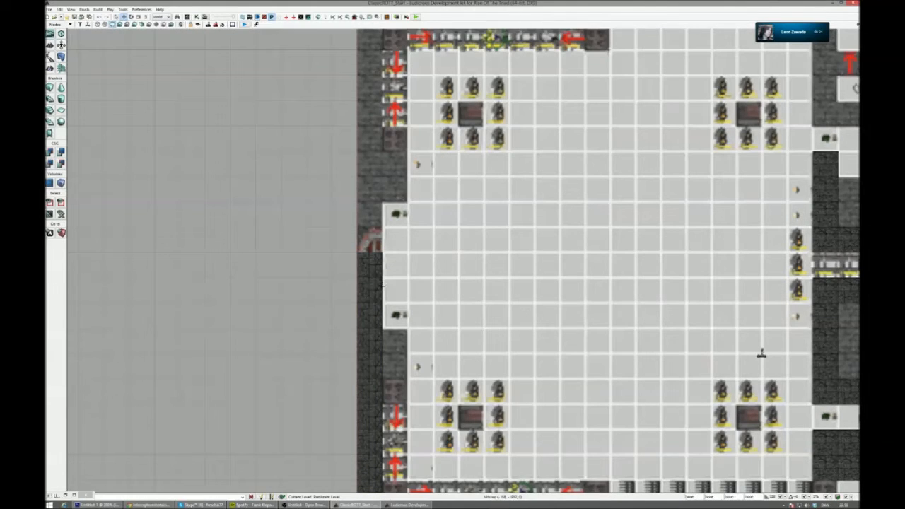
left_click(369, 264)
key("Delete")
left_click(373, 288)
key("Delete")
right_click_drag(397, 284, 423, 204)
left_click(401, 181)
key("Delete")
left_click(397, 205)
key("Delete")
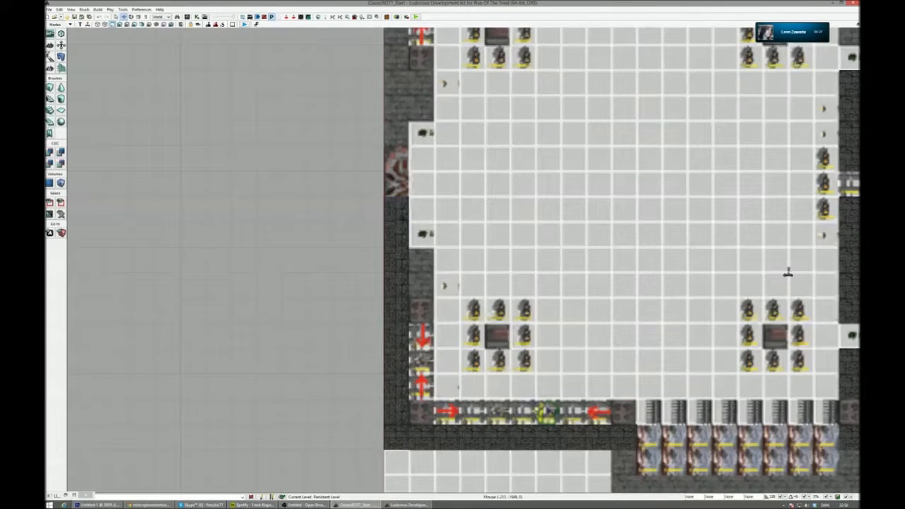
key("ctrl+a")
- Select a cube at the wall end beside the emblem and restore the four-viewport layout
left_click(396, 235)
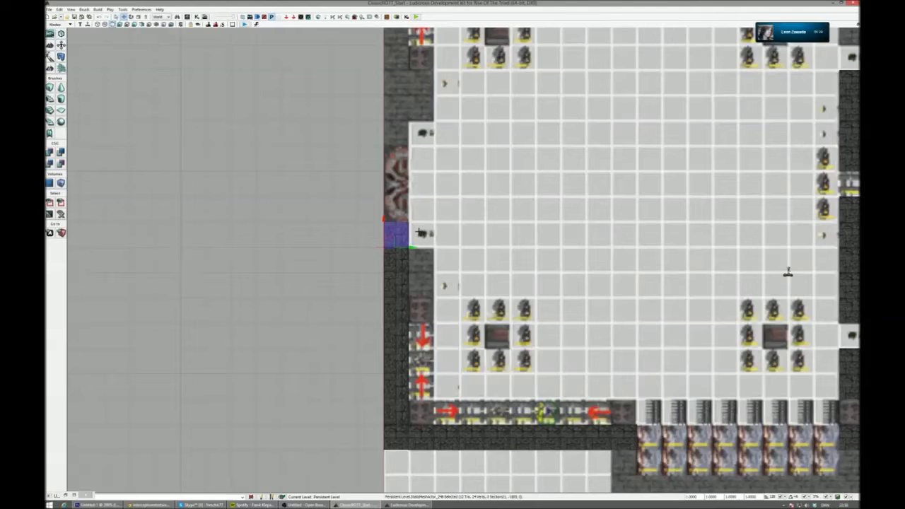
left_click_drag(485, 230, 469, 206)
left_click_drag(408, 189, 395, 249)
left_click(399, 295)
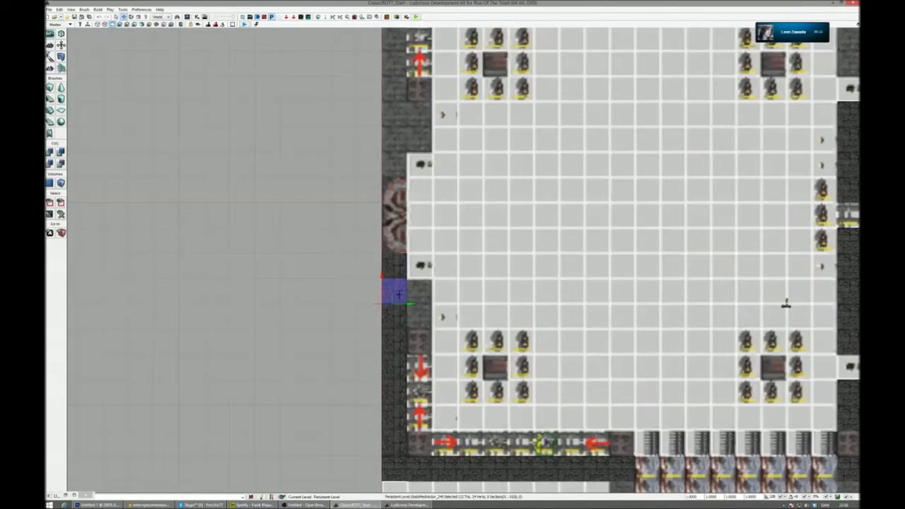
left_click(858, 25)
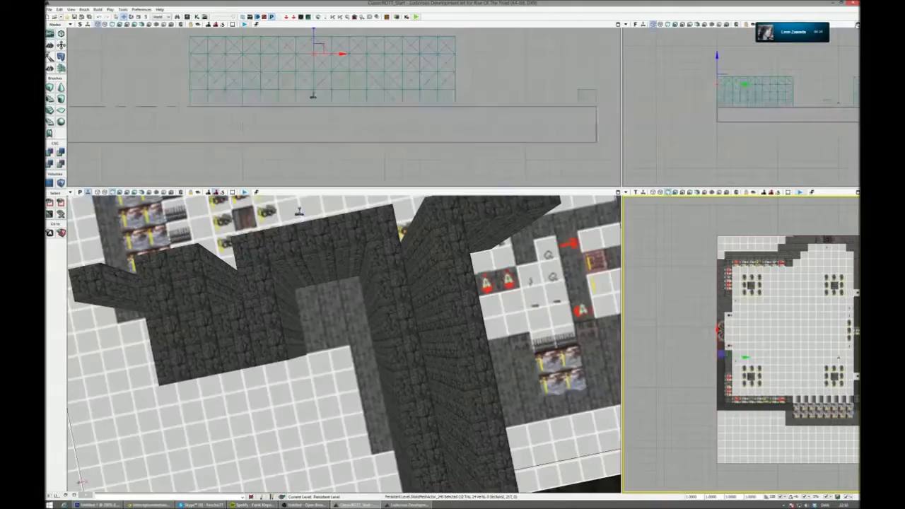
- Group the four stacked cubes of the end column beside the emblem into one column
right_click_drag(505, 255, 506, 192)
left_click_drag(370, 297, 406, 296)
left_click(423, 297)
left_click(407, 299)
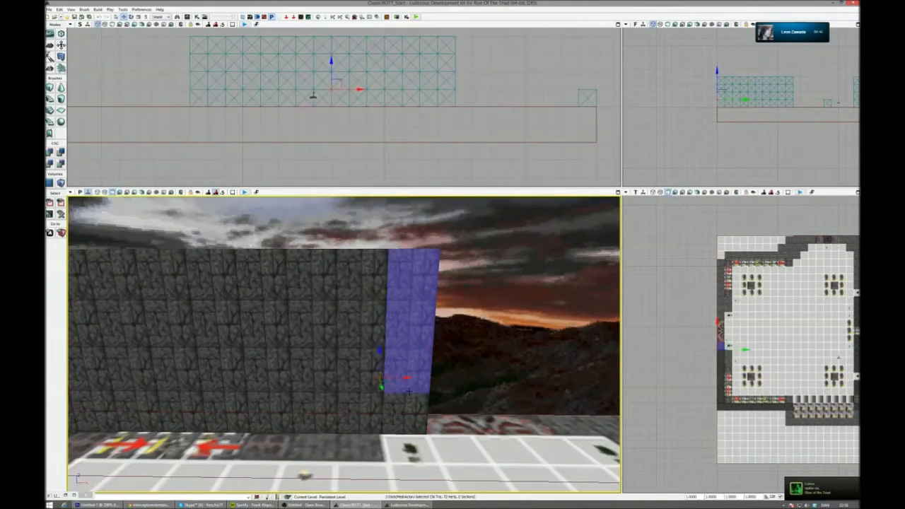
right_click_drag(410, 413, 404, 415)
left_click(411, 412)
left_click(413, 369, "ctrl")
left_click(416, 323, "ctrl")
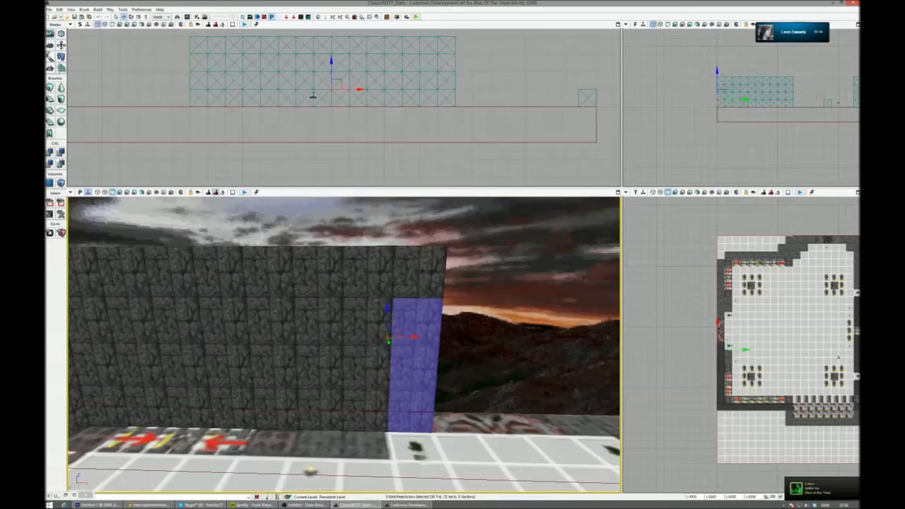
left_click(420, 275, "ctrl")
key("ctrl+g")
- Copy the grouped column across the emblem to the wall strip on its other side
right_click_drag(446, 313, 492, 340)
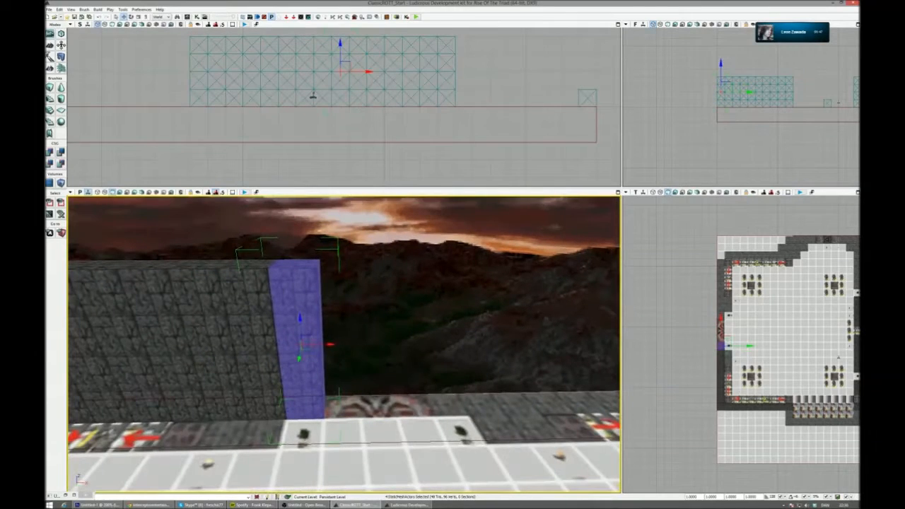
left_click_drag(357, 348, 503, 349, "alt")
right_click_drag(504, 350, 451, 409)
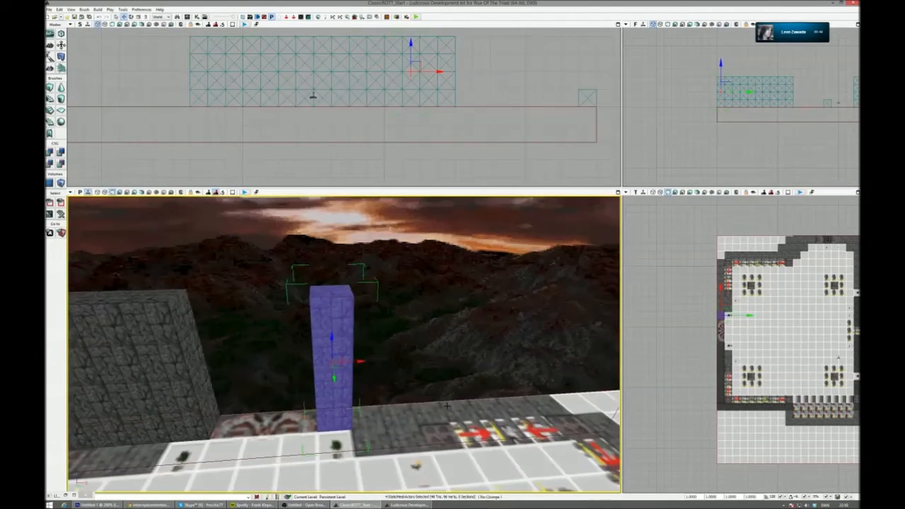
- Extend the outer wall from the emblem toward the room's far corner with successive column copies
left_click_drag(378, 358, 441, 378, "alt")
right_click_drag(441, 379, 424, 387)
left_click_drag(211, 385, 375, 357, "alt")
mouse_move(375, 357)
right_mouse_down()
mouse_move(424, 361)
mouse_move(389, 359)
right_mouse_up()
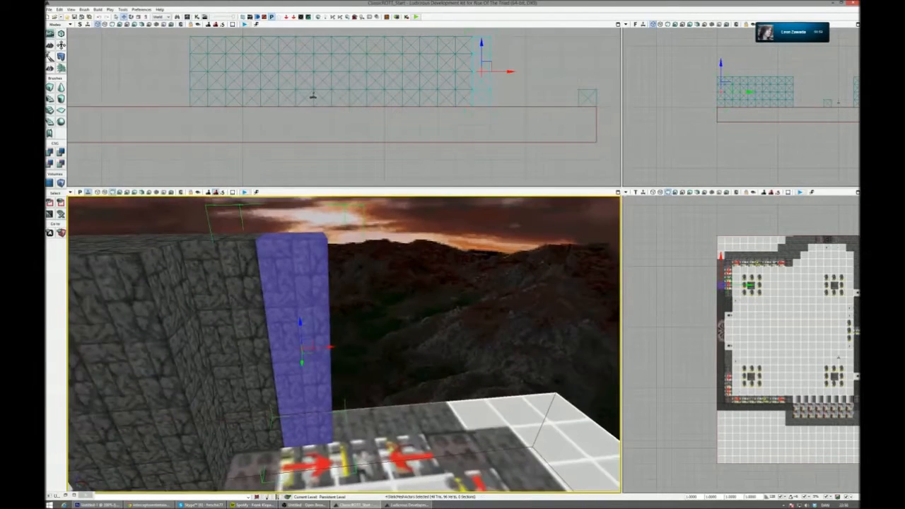
left_click_drag(352, 347, 382, 346, "alt")
left_click(401, 351)
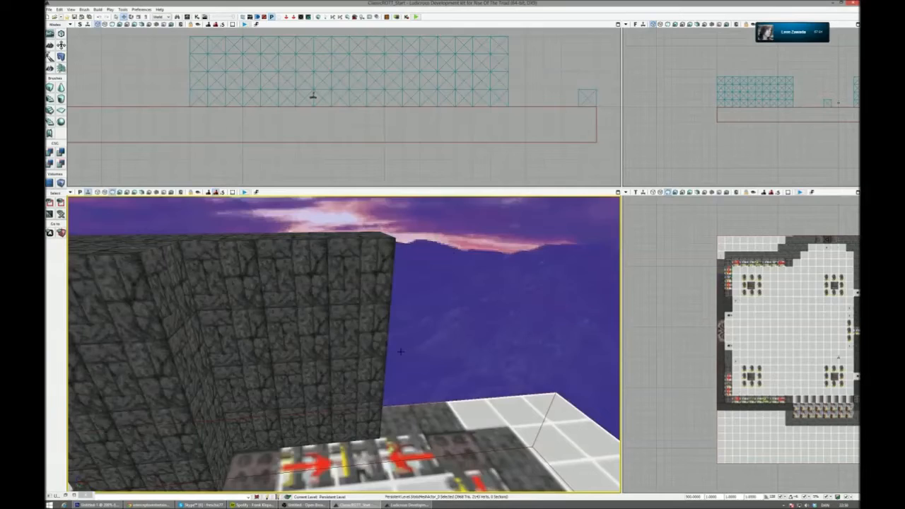
left_click(375, 356)
left_click_drag(404, 344, 470, 341, "alt")
right_click_drag(470, 342, 537, 343)
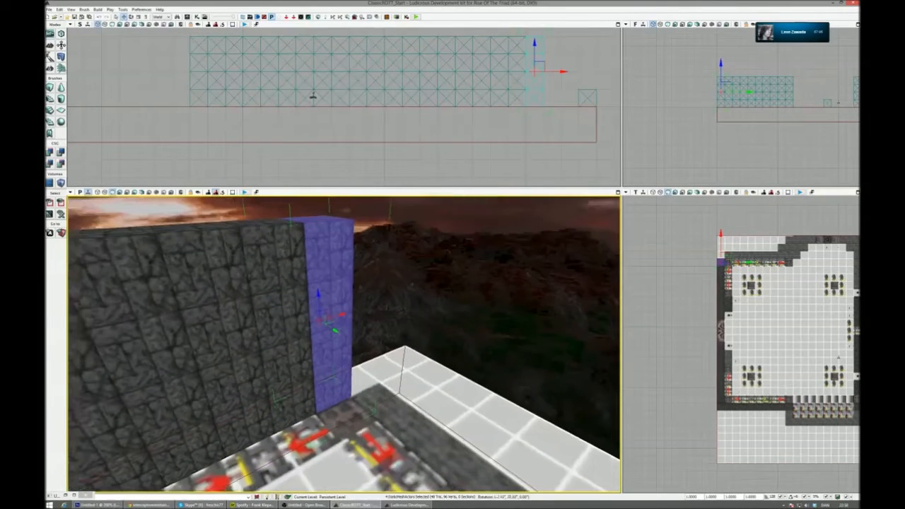
- Close the far corner and copy columns along the wall behind the horizontal track to its end
right_click_drag(325, 341, 332, 338)
left_click_drag(349, 330, 404, 340, "alt")
right_click_drag(404, 340, 474, 368)
left_click_drag(212, 313, 431, 332, "alt")
right_click_drag(431, 332, 488, 322)
right_click_drag(319, 325, 343, 324)
left_click_drag(343, 337, 456, 312, "alt")
right_click_drag(456, 311, 408, 370)
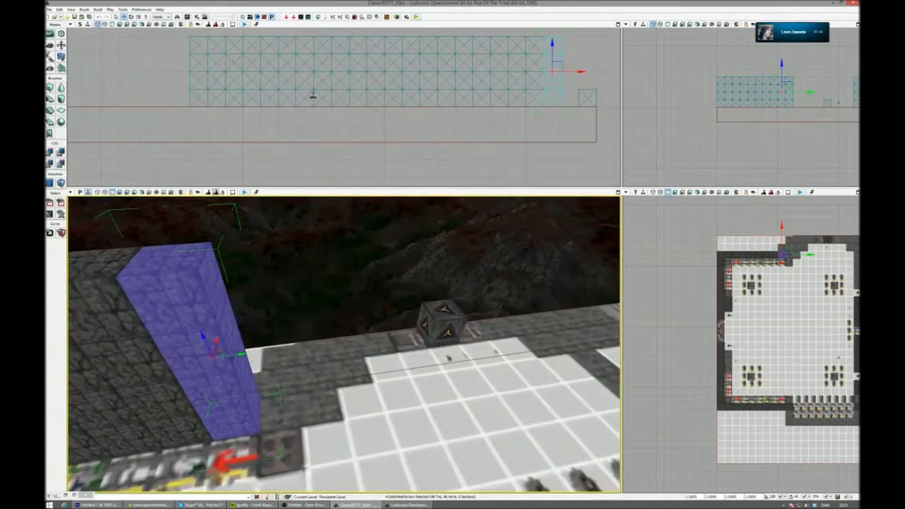
- Continue the stepped wall with column copies from the end of the track up to the triangle-marked cubes
left_click_drag(267, 351, 340, 343, "alt")
right_click_drag(340, 343, 283, 353)
left_click_drag(309, 343, 393, 314, "alt")
left_click_drag(408, 346, 446, 359, "alt")
right_click_drag(446, 358, 502, 353)
right_click_drag(294, 333, 291, 335)
- Copy columns to the other side of the triangle-marked cubes and start the stepped wall down from there
left_click_drag(291, 334, 491, 325, "alt")
left_click(357, 372)
left_click(500, 311)
left_click_drag(475, 305, 492, 331, "alt")
right_click_drag(493, 331, 573, 332)
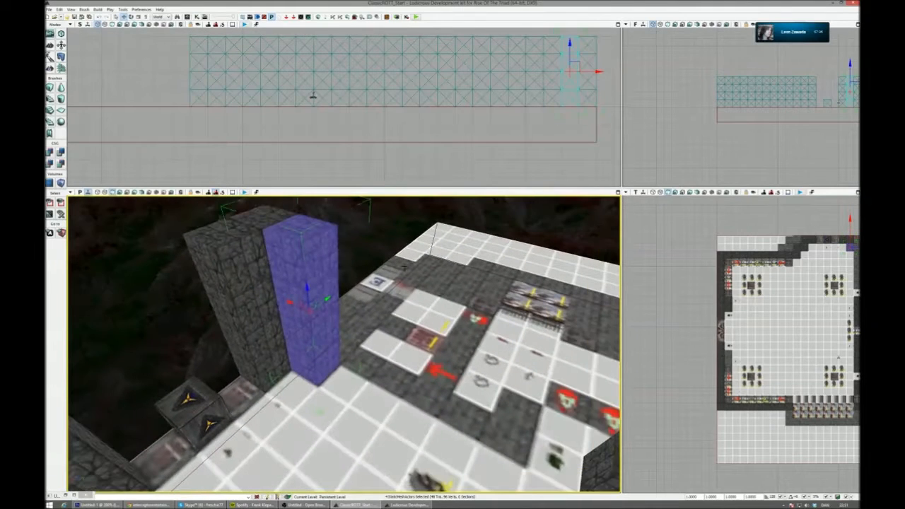
- Extend the wall with column copies down the room's side from the stepped corner past the neighbouring rooms' layout
left_click(345, 292)
left_click(336, 312)
left_click_drag(343, 292, 467, 348, "alt")
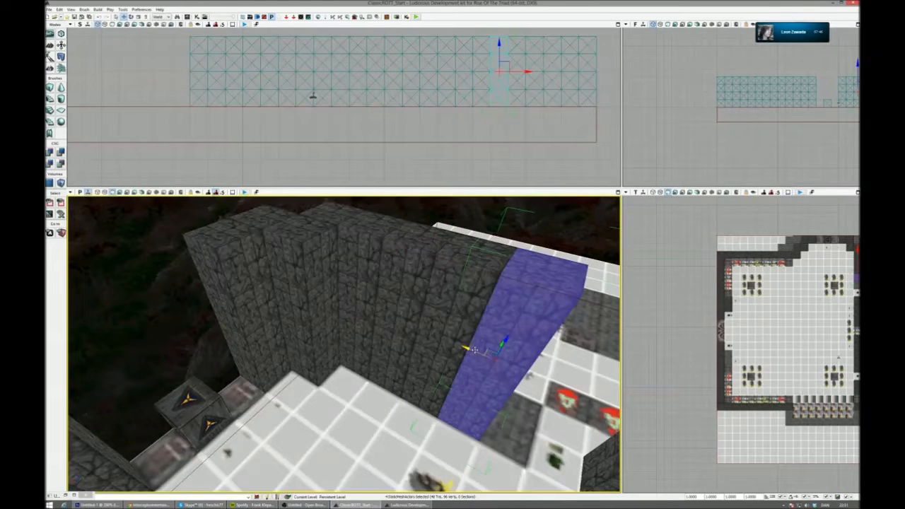
left_click_drag(484, 354, 500, 364, "alt")
right_click_drag(499, 363, 448, 397)
left_click_drag(445, 390, 487, 370, "alt")
right_click_drag(487, 370, 499, 318)
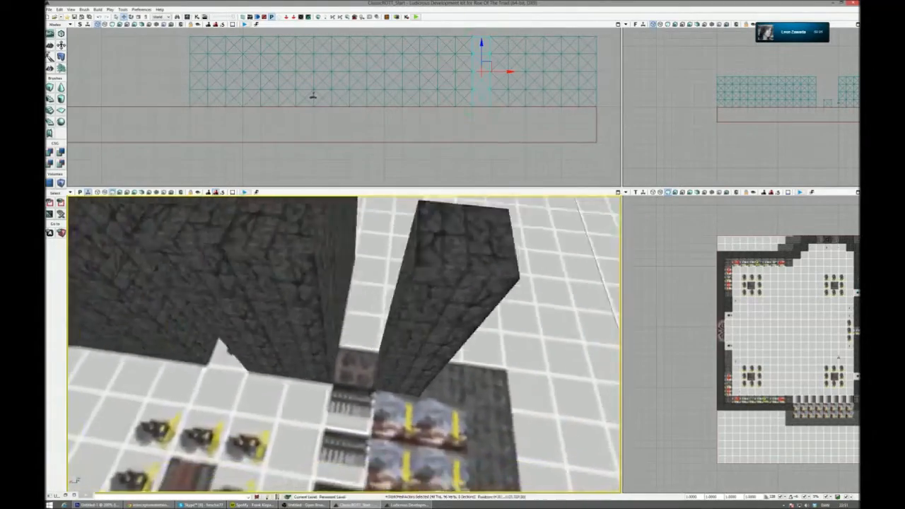
- Copy the free-standing column beside the fire pit area onto the adjoining decorated corner tile
left_click(407, 327)
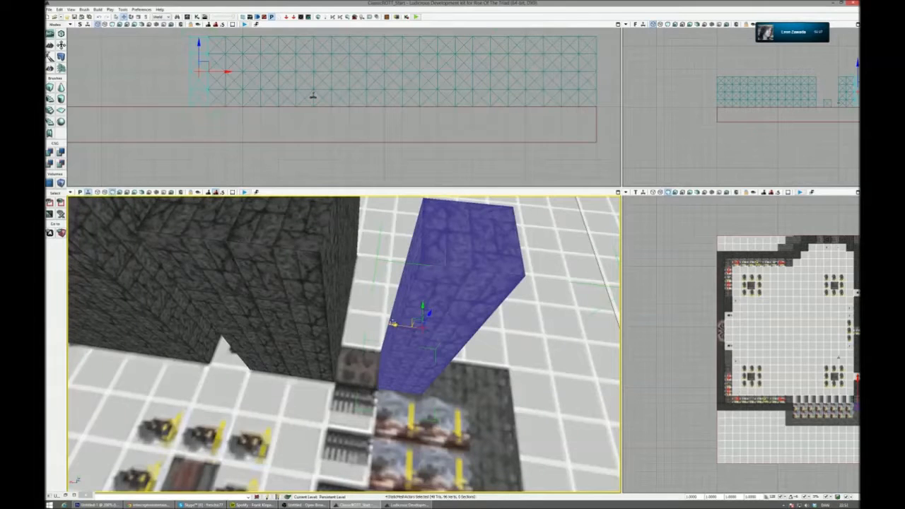
left_click_drag(422, 326, 367, 326)
- Find the Mat_Metal_Circles material in the materials_metal group of the ROTT_Classic package and select it, keeping the 3D view accessible
left_click(188, 16)
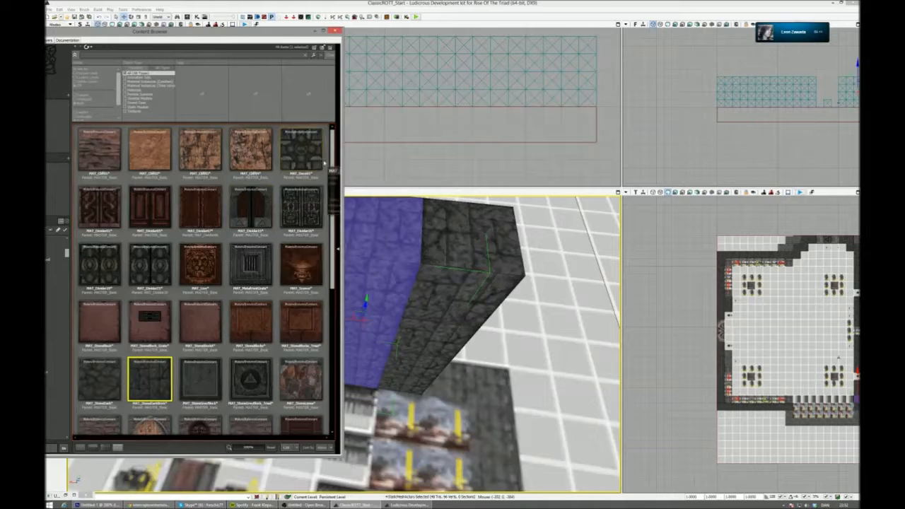
left_click_drag(334, 157, 336, 221)
scroll(201, 279, "down", 1)
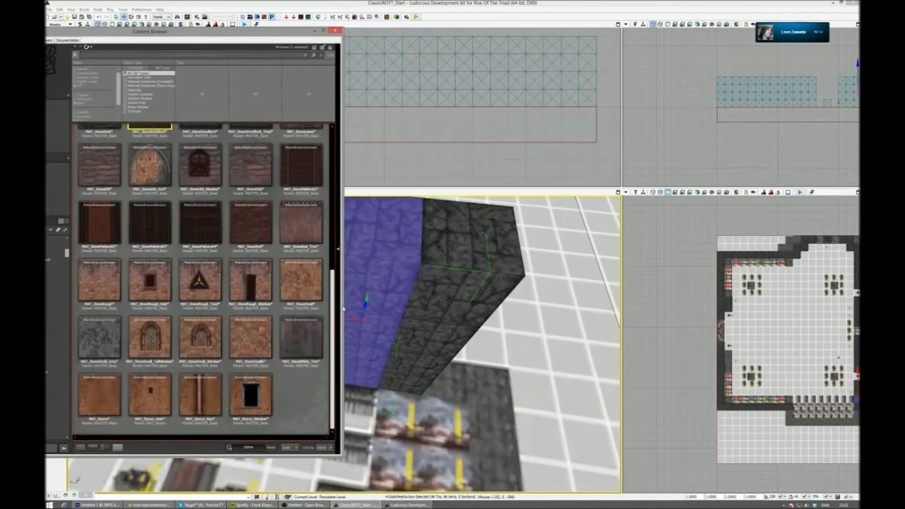
left_click_drag(235, 35, 326, 35)
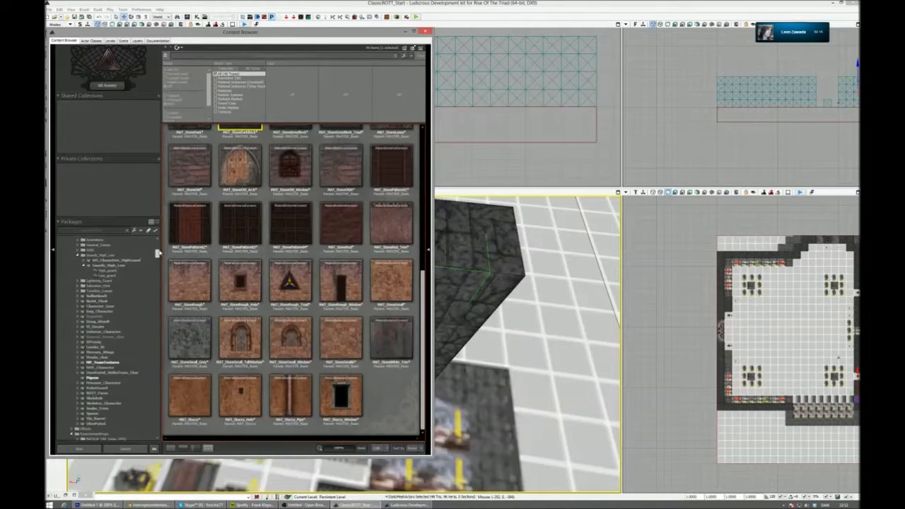
left_click_drag(159, 253, 157, 265)
left_click(118, 293)
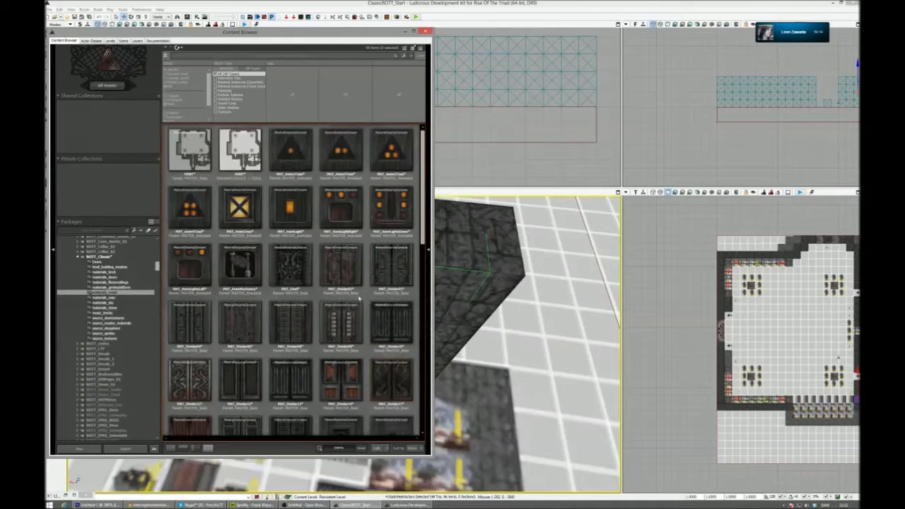
scroll(360, 301, "down", 15)
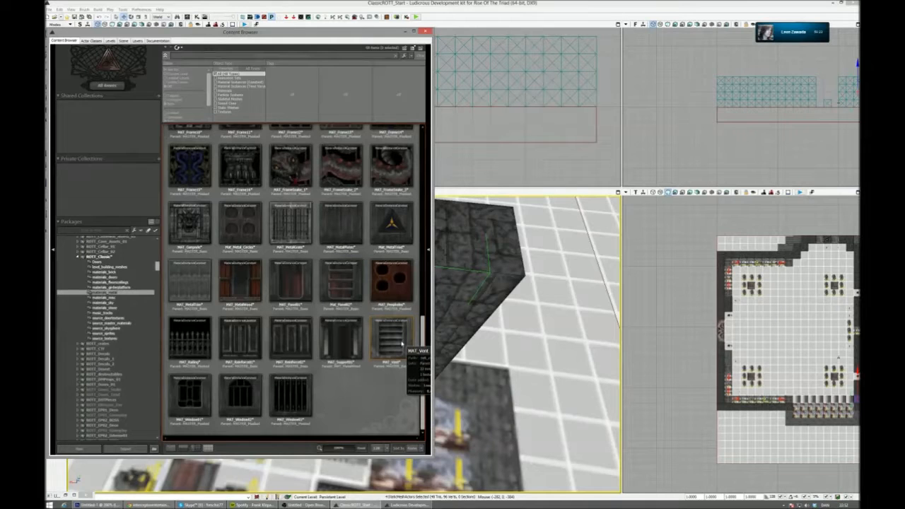
scroll(398, 323, "up", 1)
left_click(239, 285)
left_click_drag(315, 36, 772, 53)
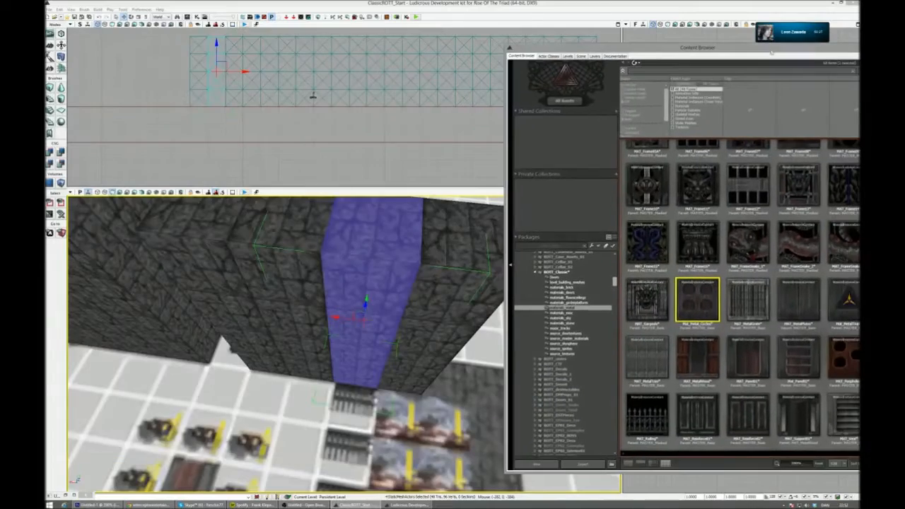
- Close the brick wall along the track with column copies down to the decorated corner tile
left_click_drag(382, 274, 382, 273)
right_click_drag(382, 273, 308, 272)
left_click(287, 373)
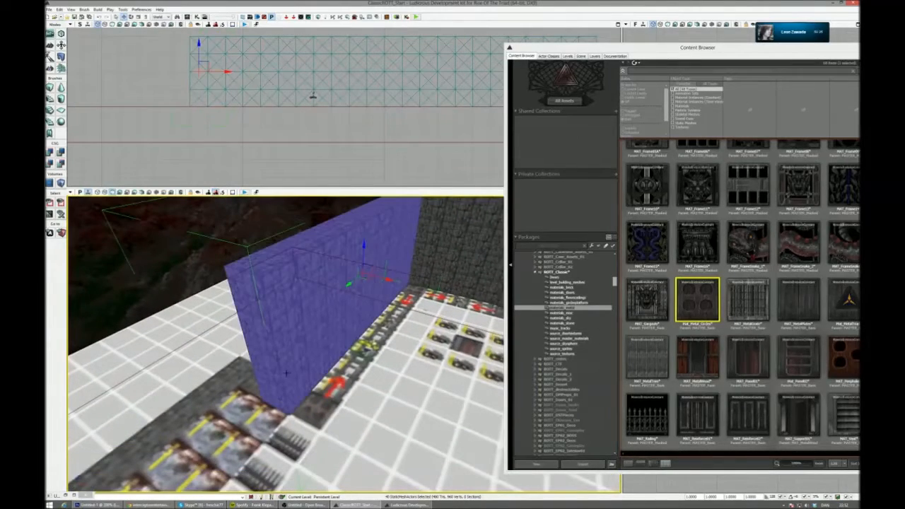
left_click(286, 312)
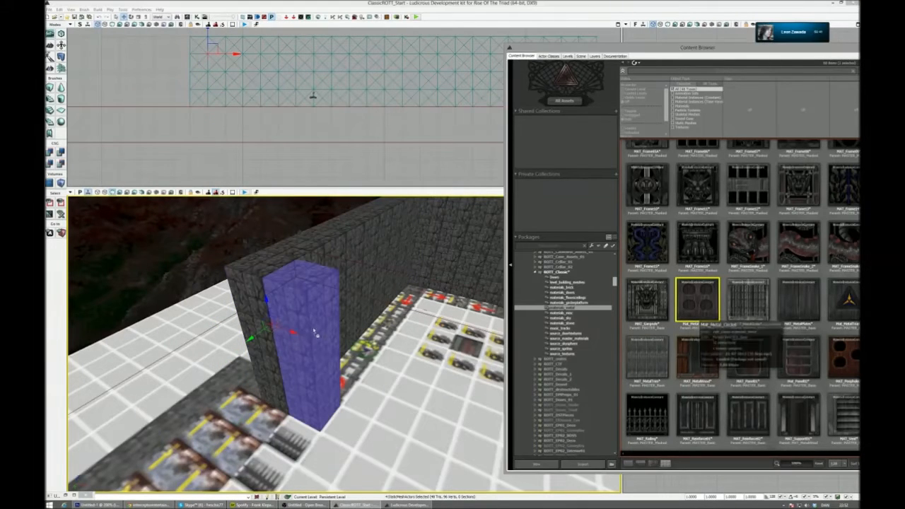
right_click_drag(313, 327, 354, 333)
right_click_drag(287, 311, 286, 240)
left_click(287, 286)
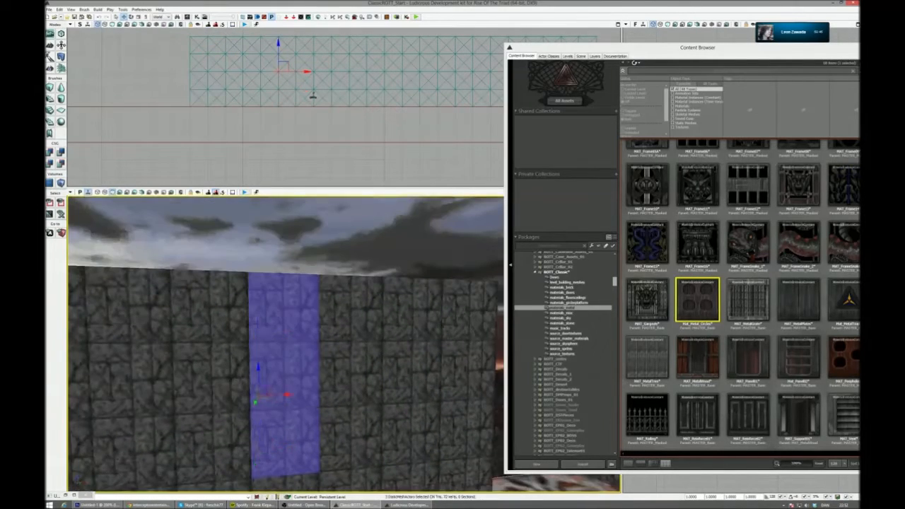
- Move the free-standing brick column onto the decorated tile at the end of the track and apply Mat_Metal_Circles to it
right_click_drag(299, 310, 297, 354)
left_click_drag(274, 431, 273, 441)
right_click_drag(273, 441, 326, 475)
right_click_drag(432, 368, 432, 384)
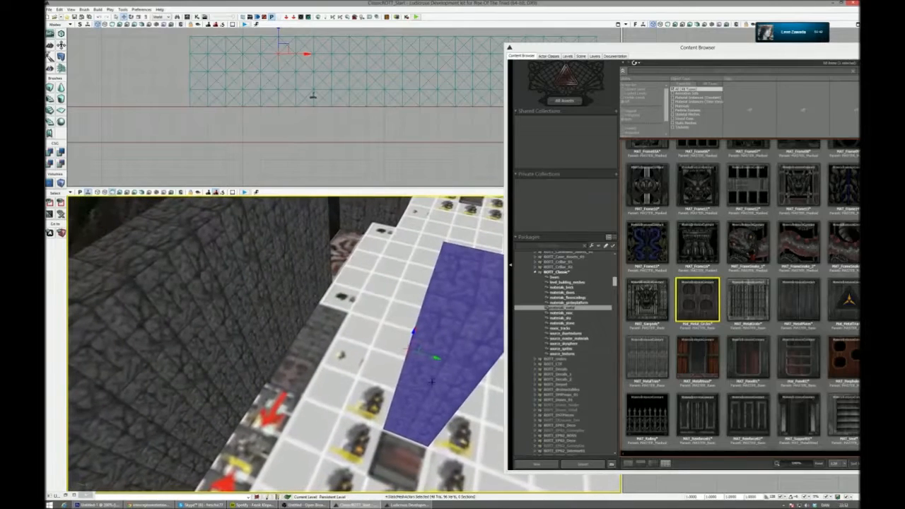
left_click_drag(415, 354, 225, 323)
left_click_drag(699, 304, 269, 284)
right_click_drag(269, 284, 297, 304)
- Place two brick columns directly beside the metal circle column on the dark stone tiles
left_click(367, 302)
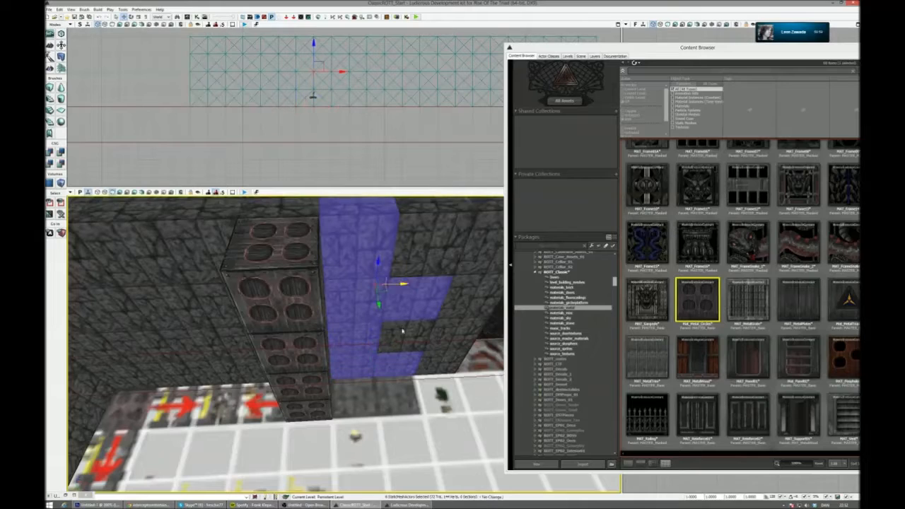
left_click(408, 274)
left_click_drag(387, 268, 390, 303)
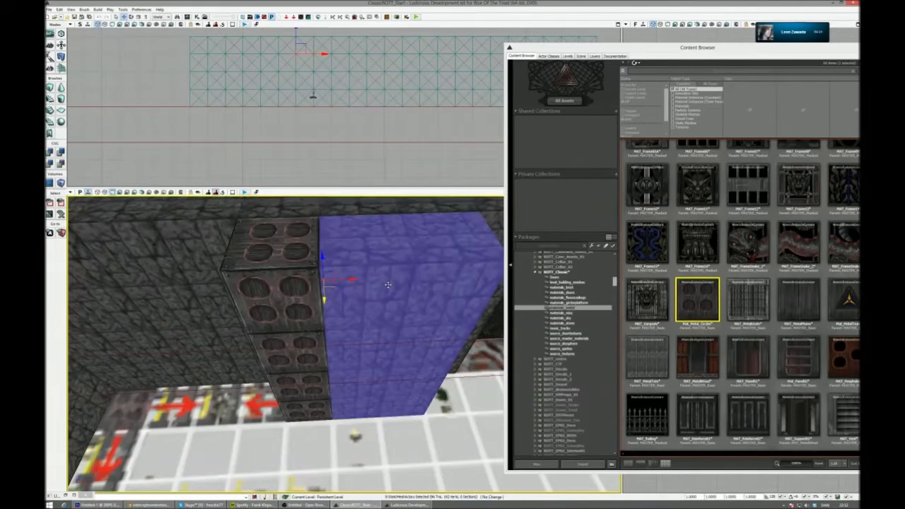
right_click_drag(390, 302, 308, 308)
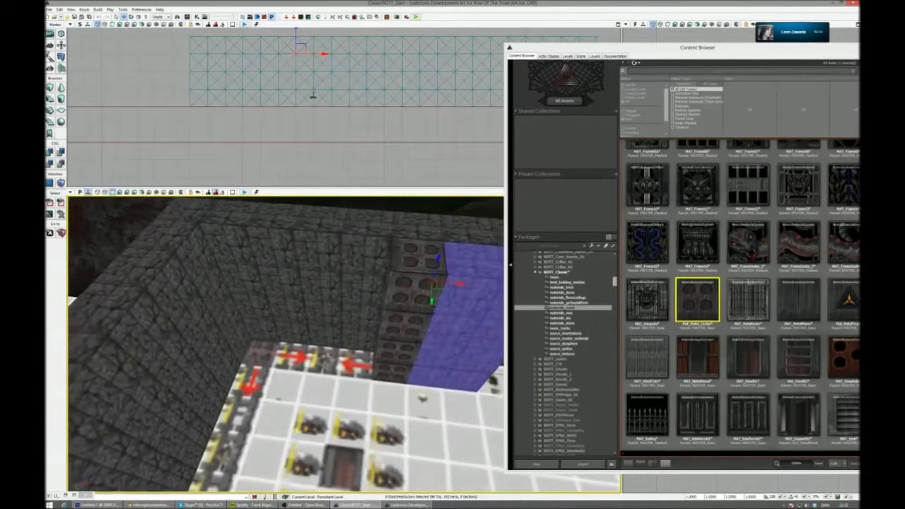
- Copy the metal circle column onto the other decorated tiles at the corners and ends of the room's tracks
left_click(418, 290)
left_click(406, 326, "ctrl")
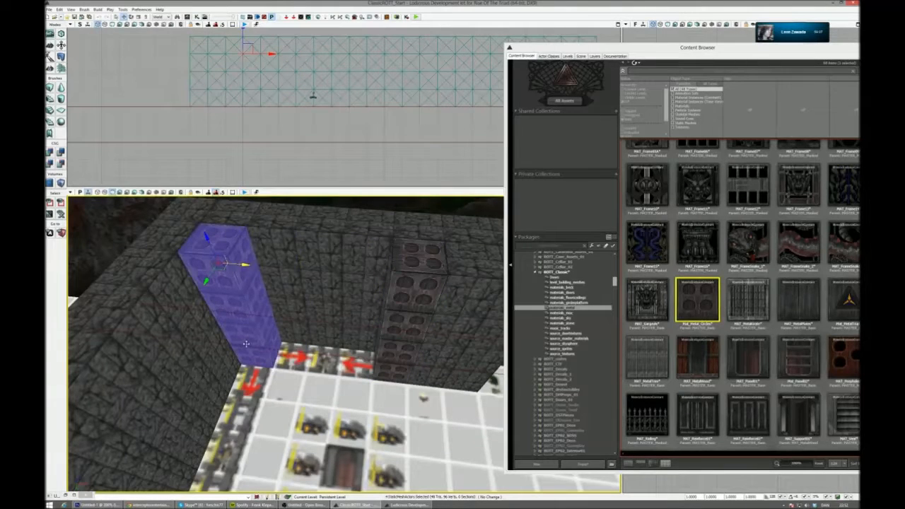
right_click_drag(344, 410, 99, 327)
right_click_drag(443, 348, 306, 304)
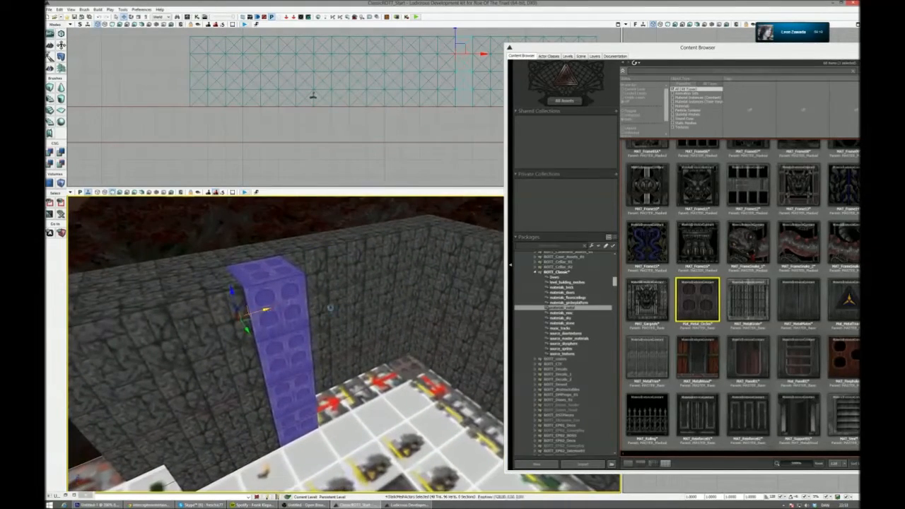
right_click_drag(426, 348, 220, 292)
left_click_drag(188, 270, 535, 351, "alt")
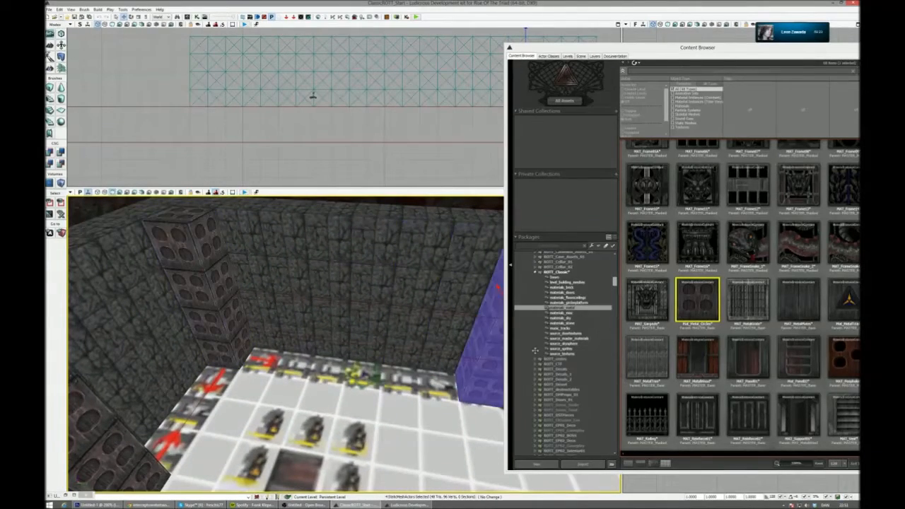
- Copy the metal circle column onto the reddish panel tile ringed by small objects and apply MAT_Panel01 to the copy
right_click_drag(452, 347, 416, 358)
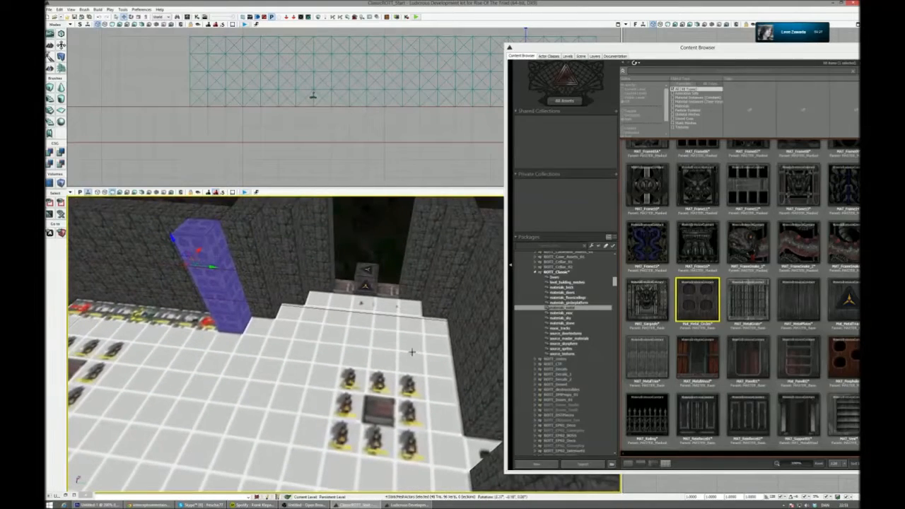
left_click_drag(195, 260, 382, 327)
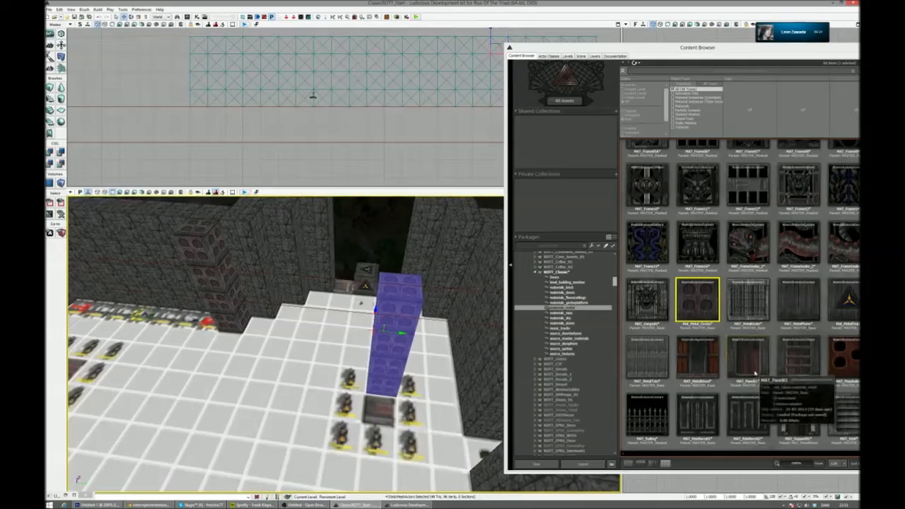
double_click(752, 364)
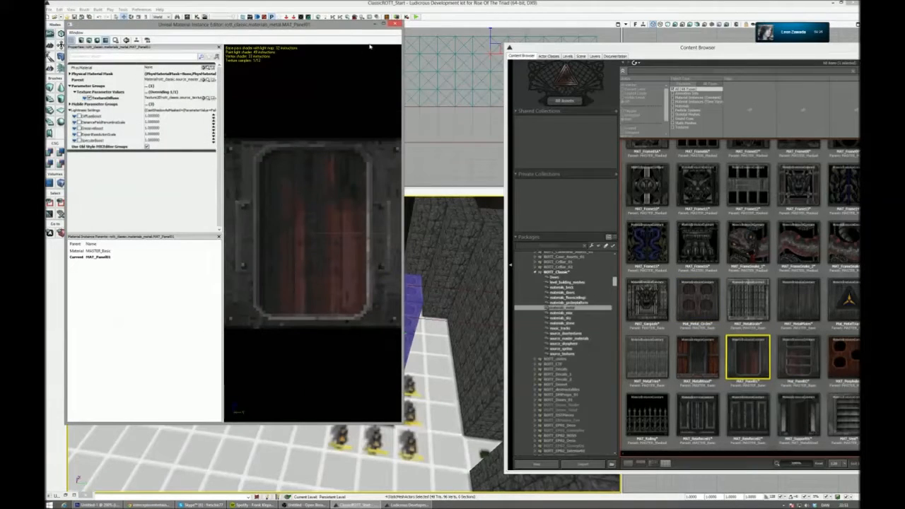
left_click(397, 25)
right_click_drag(381, 314, 424, 325)
left_click_drag(346, 312, 361, 329)
left_click_drag(748, 362, 386, 346)
right_click_drag(408, 384, 386, 377)
- Copy the MAT_Panel01 pillar onto the centre tiles of the other three rings of objects in the room
left_click_drag(500, 358, 145, 385, "alt")
right_click_drag(145, 385, 94, 382)
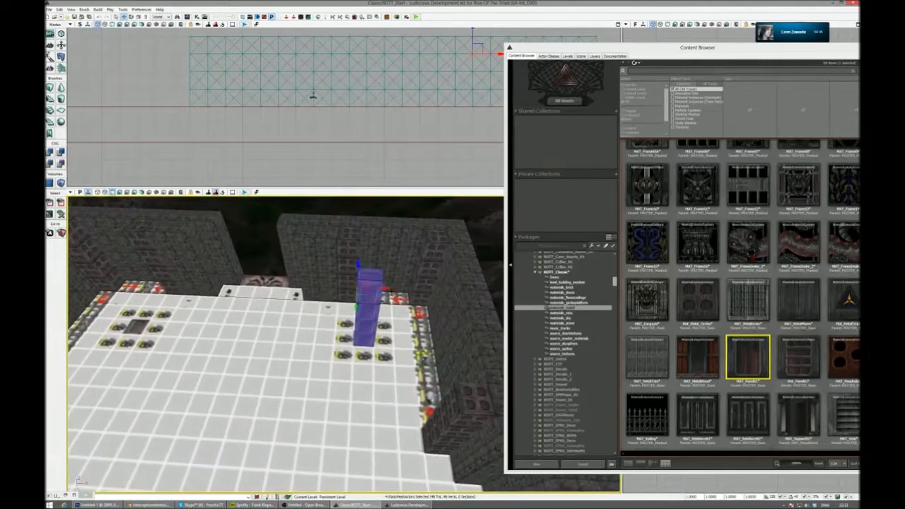
left_click(128, 296)
right_click_drag(111, 295, 70, 296)
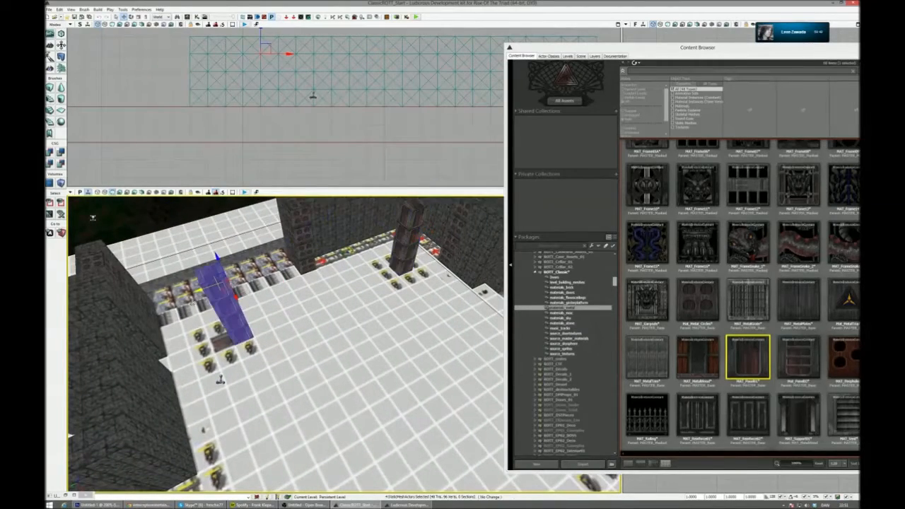
right_click_drag(178, 305, 132, 311)
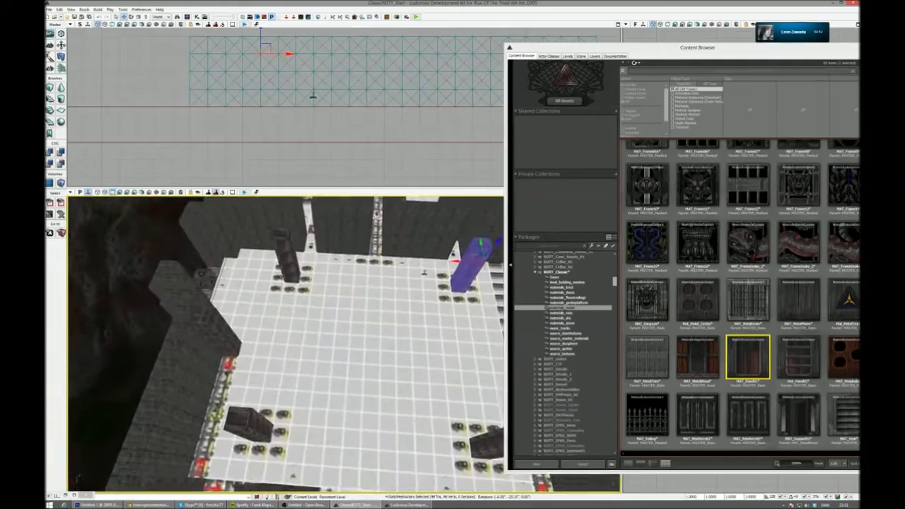
- Clear the triangle-marked cube from the opening at the room's narrow end and select the Mat_Panel02 material
right_click_drag(213, 318, 156, 313)
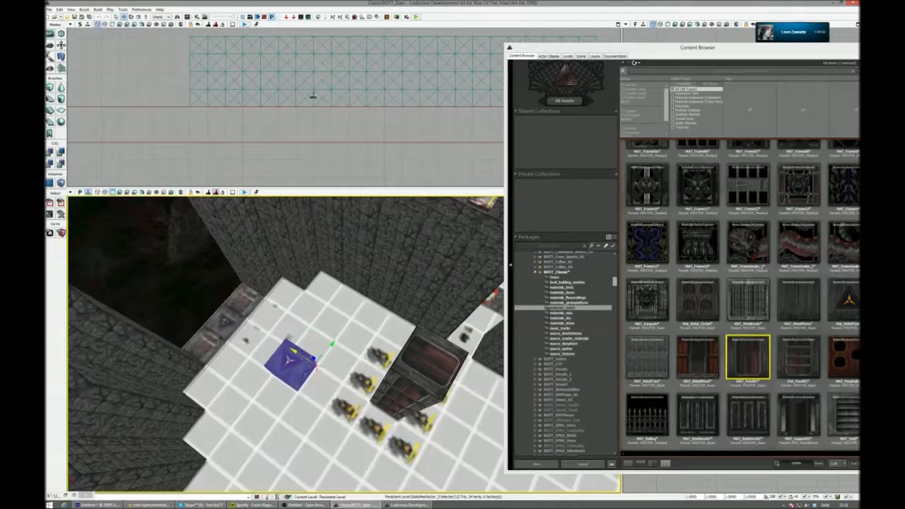
right_click_drag(156, 313, 132, 311)
left_click(817, 382)
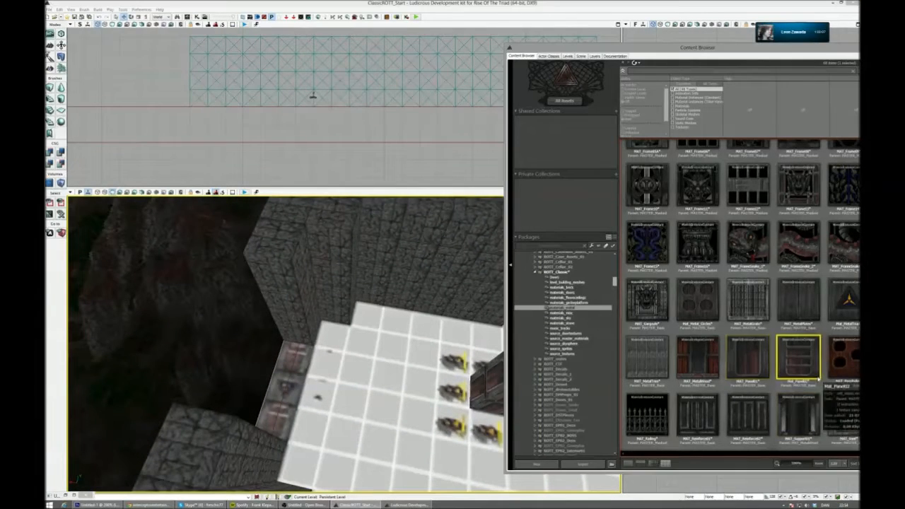
right_click_drag(488, 382, 481, 376)
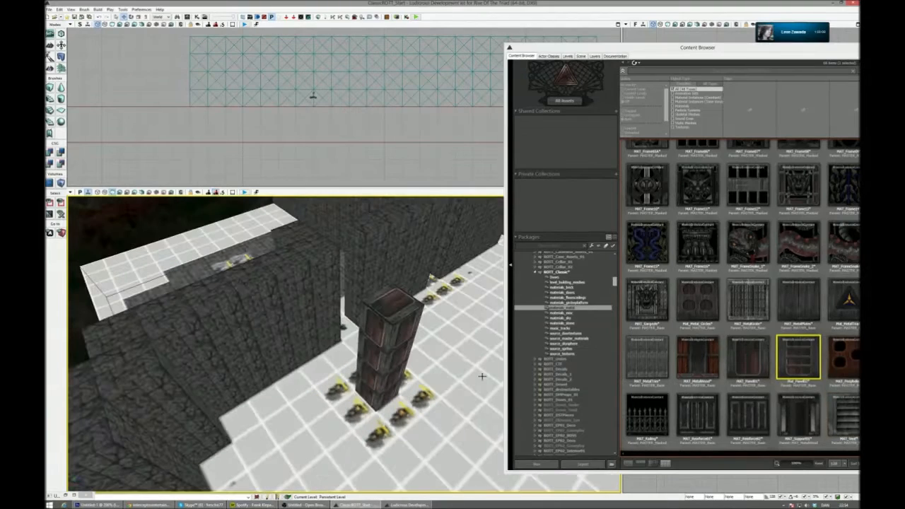
- Copy the four-cube panel pillar onto the three tiles of the wall opening and apply Mat_Panel02 to the copies
left_click(351, 326)
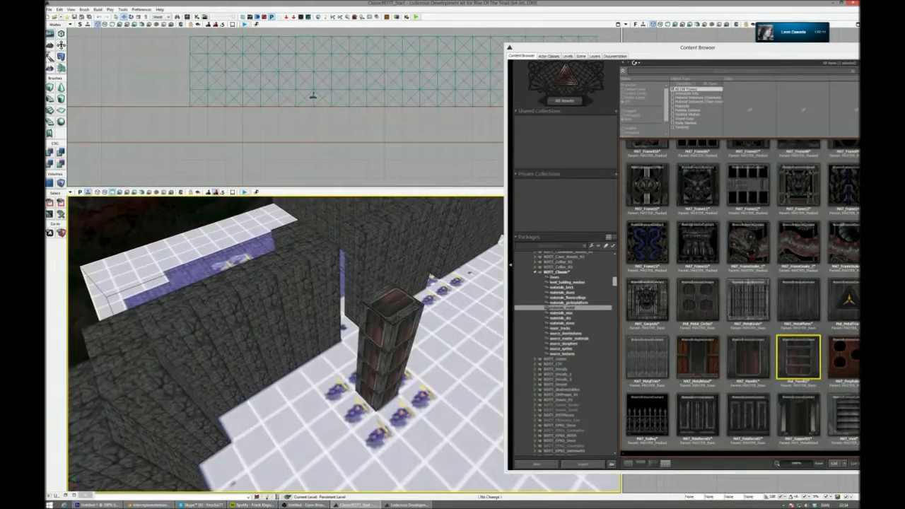
left_click(388, 320)
left_click(368, 388, "ctrl")
left_click(379, 357, "ctrl")
left_click(375, 379, "ctrl")
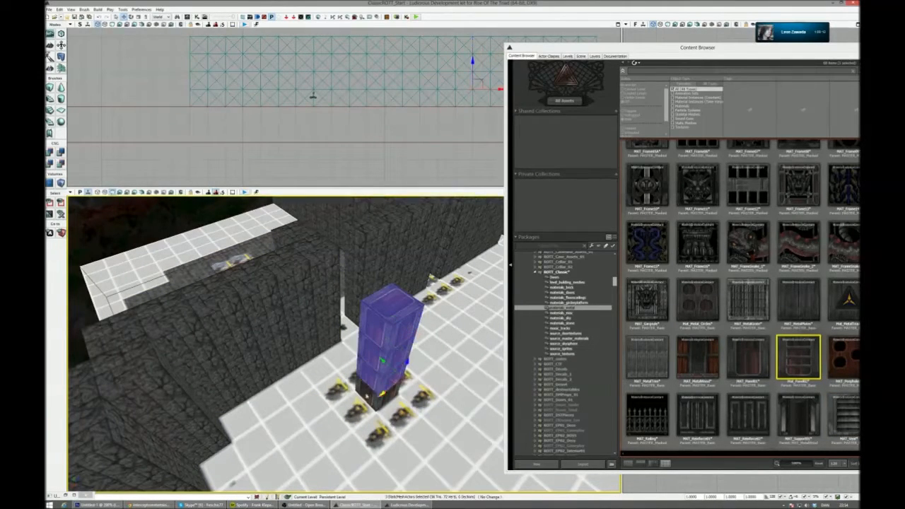
left_click(371, 399, "ctrl")
right_click_drag(371, 399, 354, 410)
left_click_drag(408, 378, 176, 440, "alt")
right_click_drag(177, 440, 205, 424)
left_click_drag(811, 358, 354, 310)
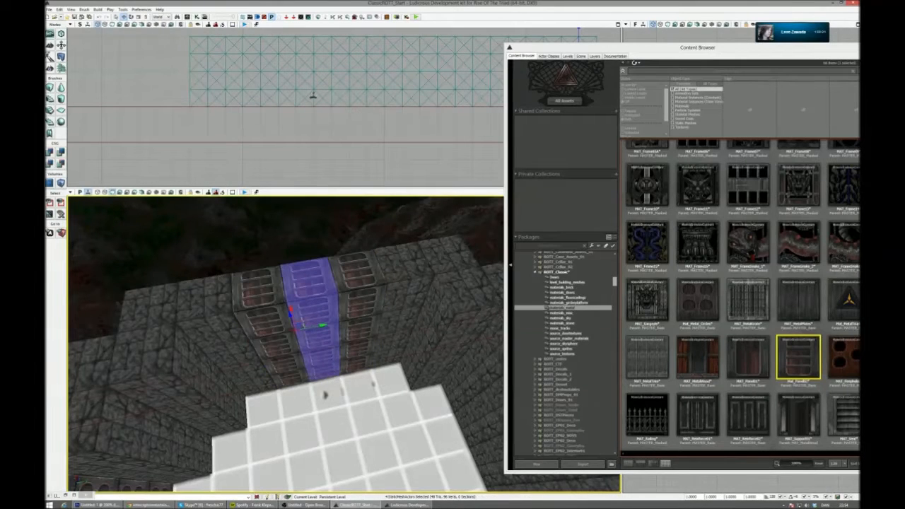
- Apply the MAT_MetalTriad material to the middle column of the three filling the wall opening
left_click(857, 308)
left_click_drag(319, 321, 320, 321)
right_click_drag(320, 320, 464, 347)
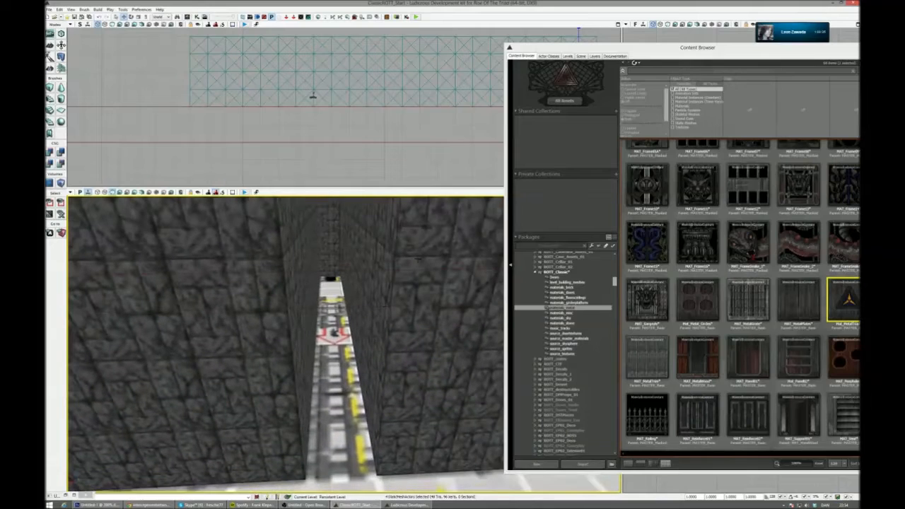
- Filter the ROTT_Classic package to static meshes and select MESH_Girders, keeping the corridor in view
left_click_drag(708, 52, 600, 44)
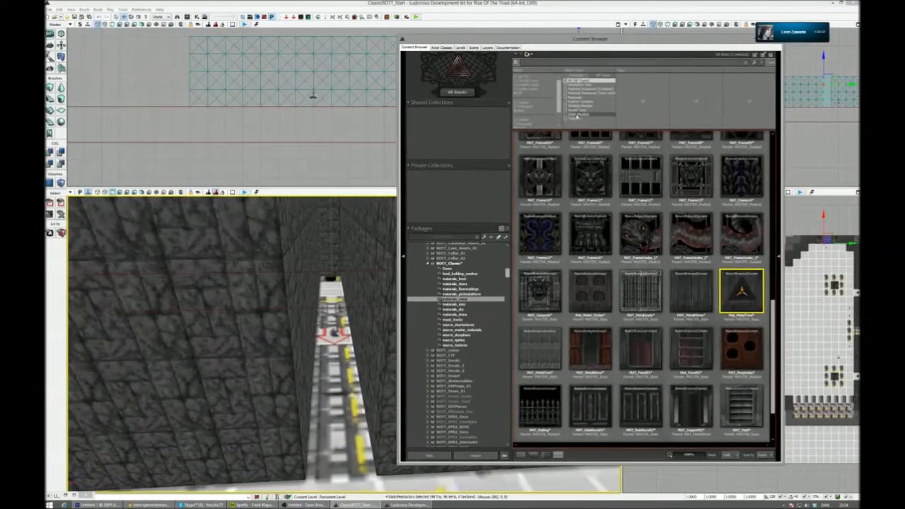
left_click(577, 114)
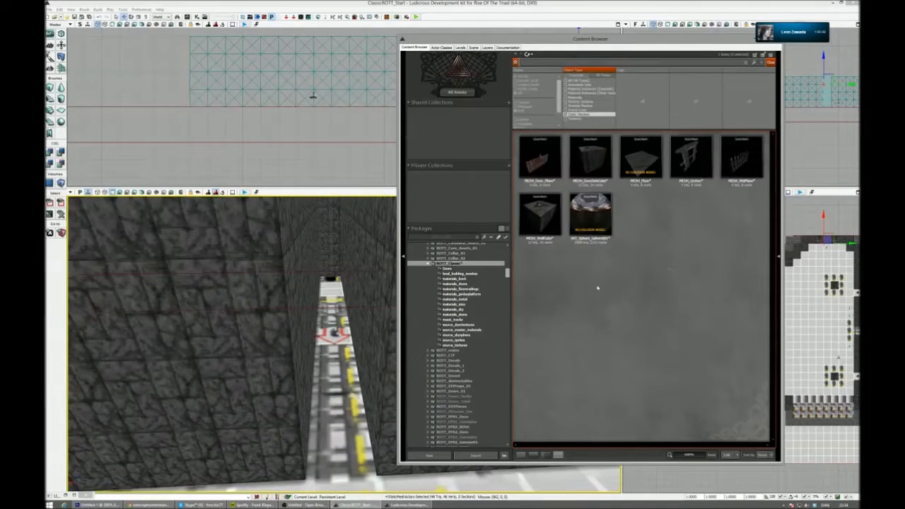
left_click(703, 165)
left_click_drag(591, 38, 652, 14)
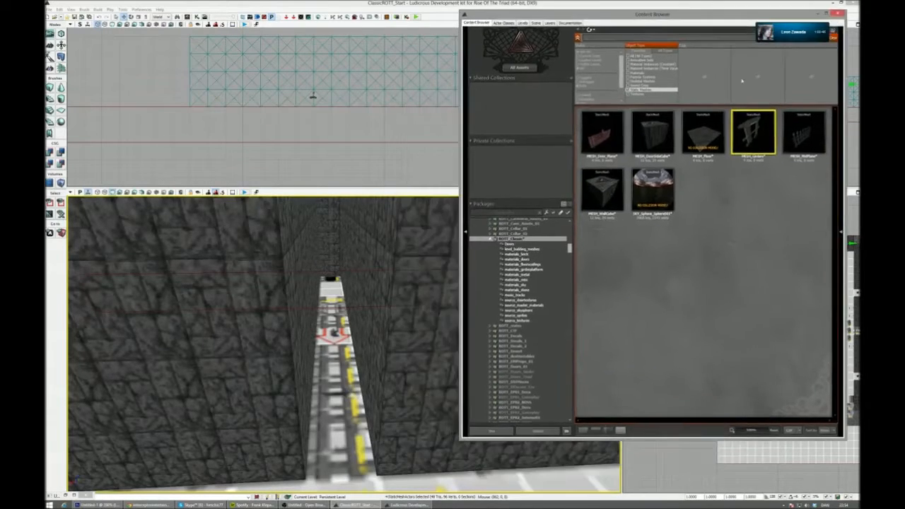
- Place MESH_Girders across the entrance of the narrow track corridor and stack a copy above it
right_click_drag(341, 294, 379, 339)
left_click_drag(750, 144, 332, 333)
right_click_drag(332, 333, 454, 394)
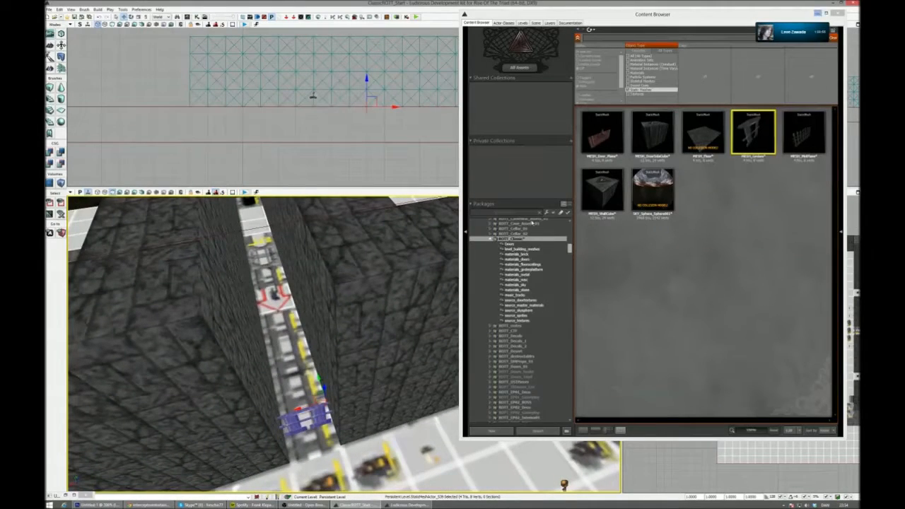
right_click_drag(325, 353, 316, 269)
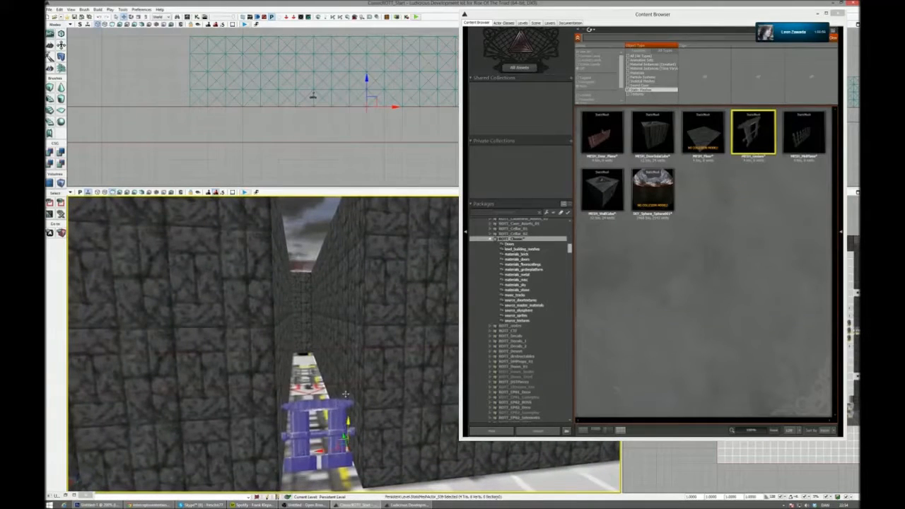
right_click_drag(349, 382, 416, 341)
right_click_drag(189, 389, 186, 421)
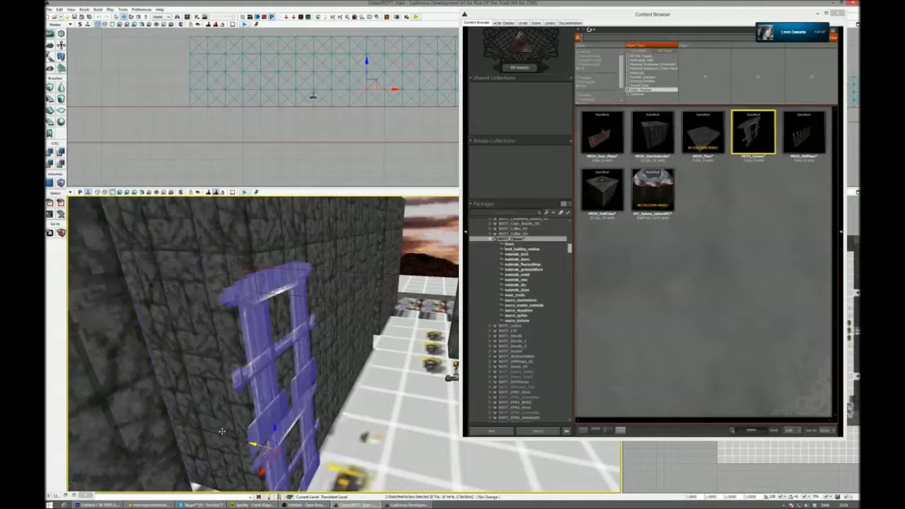
- Copy the stacked MESH_Girders pair repeatedly along the length of the narrow track corridor
right_click_drag(268, 347, 244, 399)
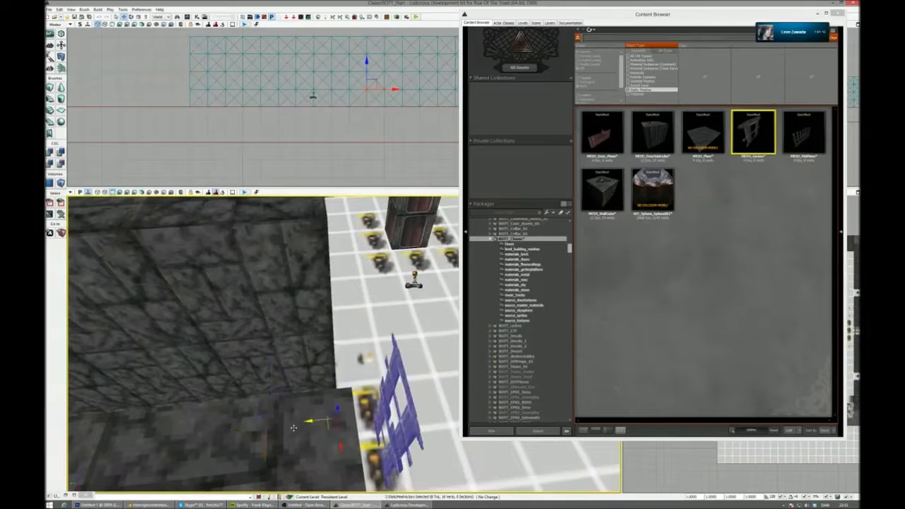
right_click_drag(244, 399, 241, 392)
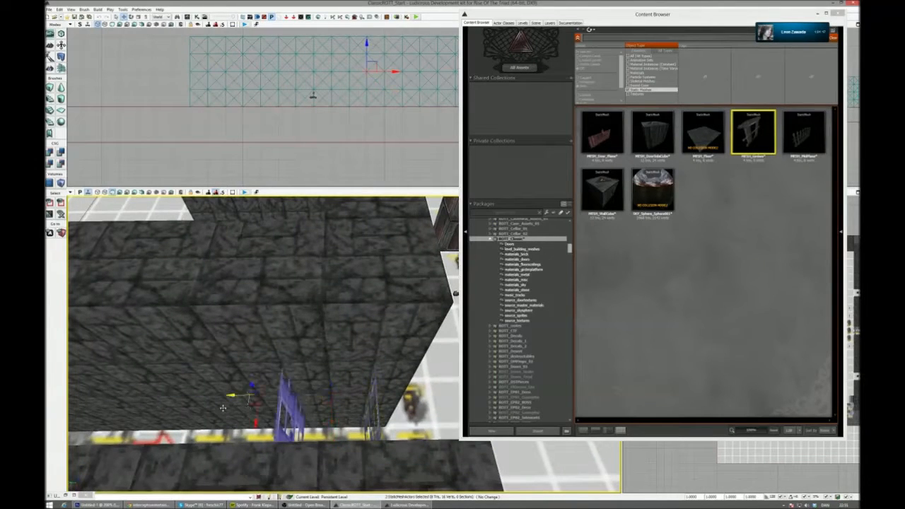
right_click_drag(240, 393, 270, 382)
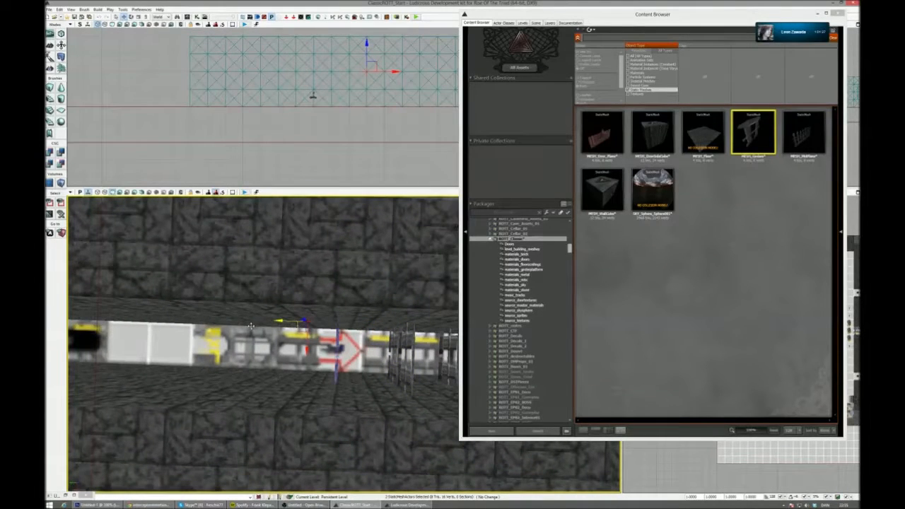
right_click_drag(236, 324, 311, 332)
- Clear the static mesh filter and locate the material assigned to MESH_Girders among the package's girder materials
left_click(646, 90)
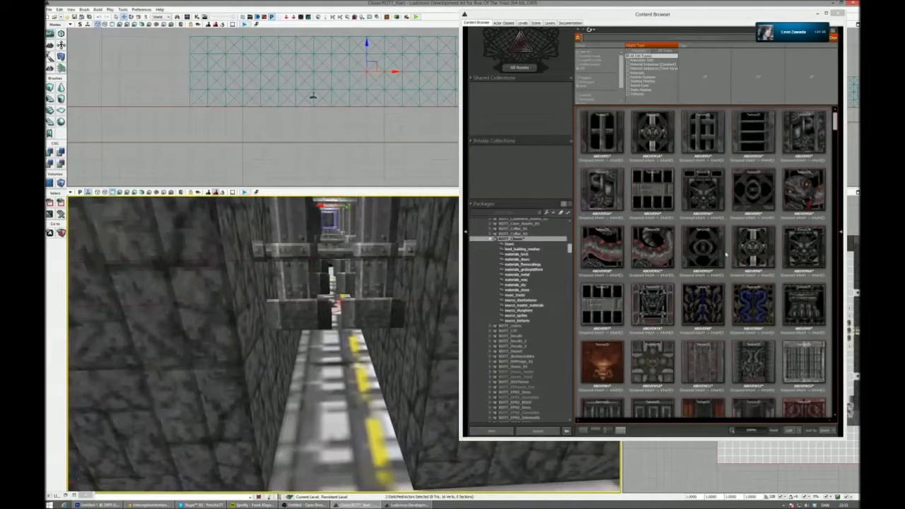
left_click(368, 281)
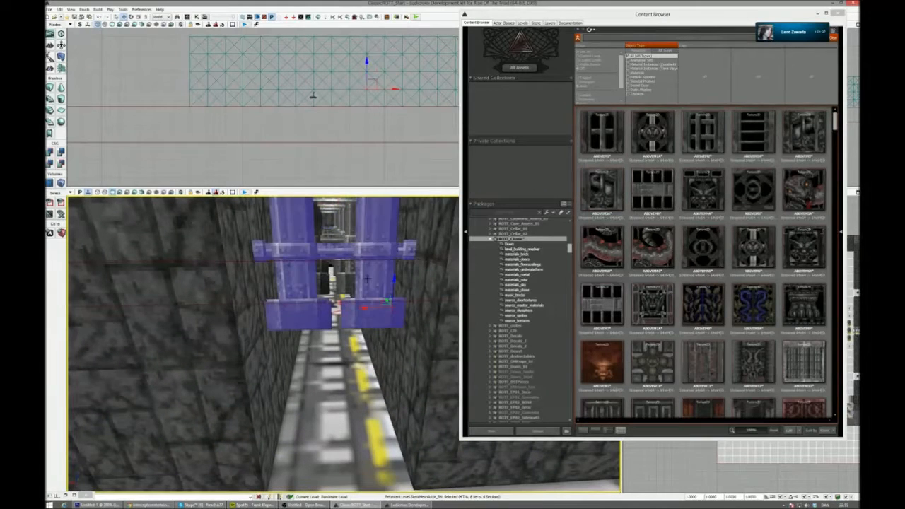
right_click(368, 280)
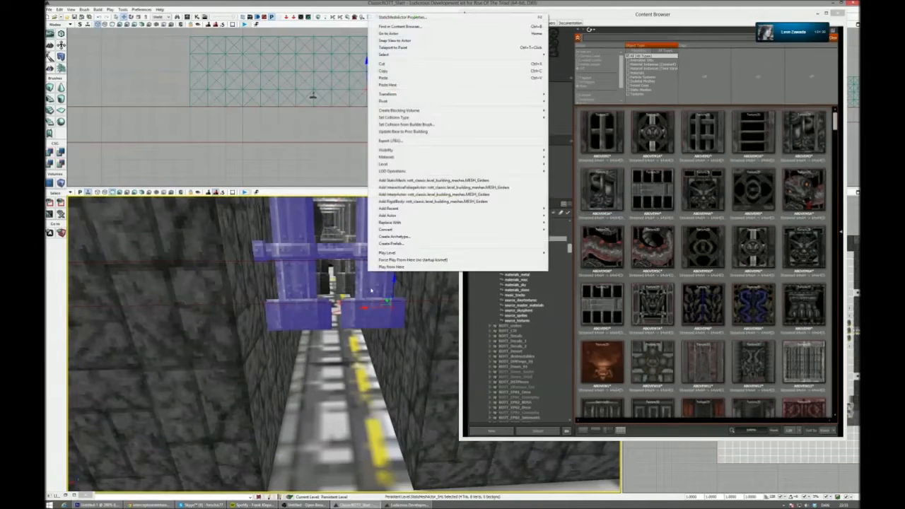
left_click(446, 26)
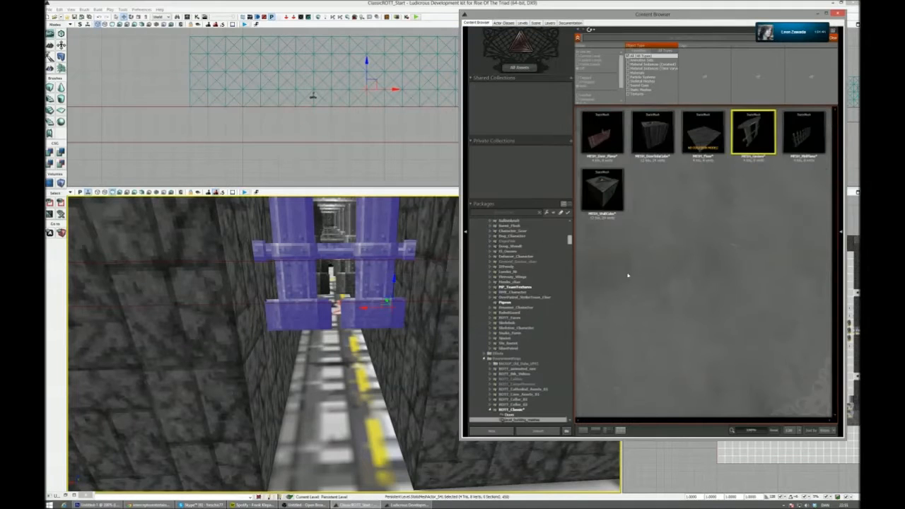
double_click(754, 134)
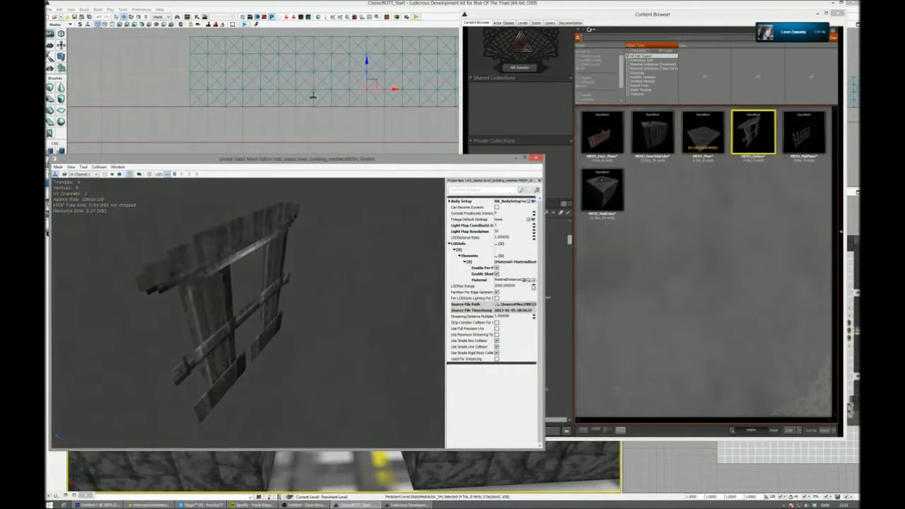
left_click(529, 281)
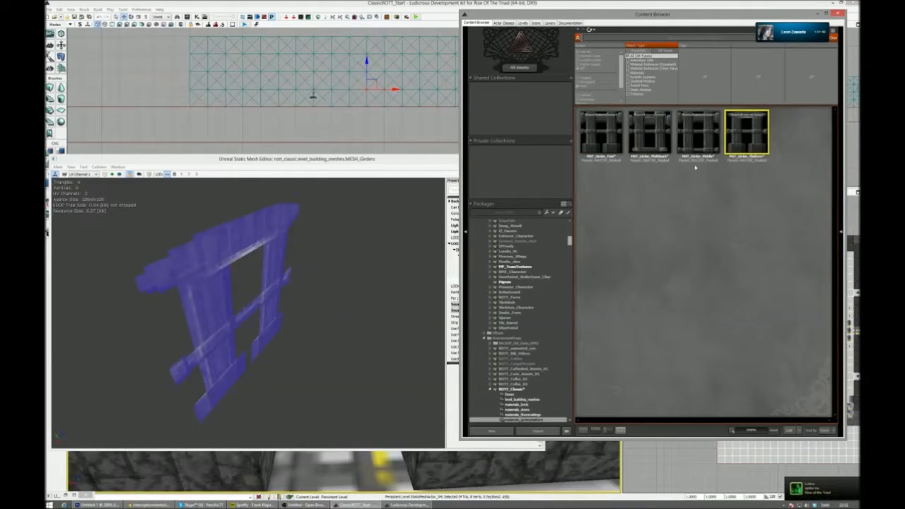
left_click(417, 162)
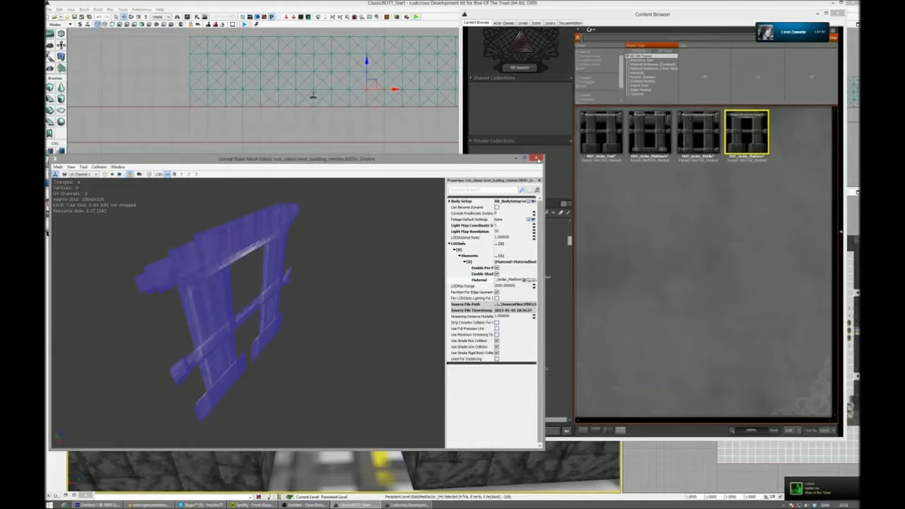
left_click(538, 160)
- Select the lower girders along the corridor and apply the second listed girder material, the one with a bottom bar, to them
right_click_drag(351, 311, 339, 368)
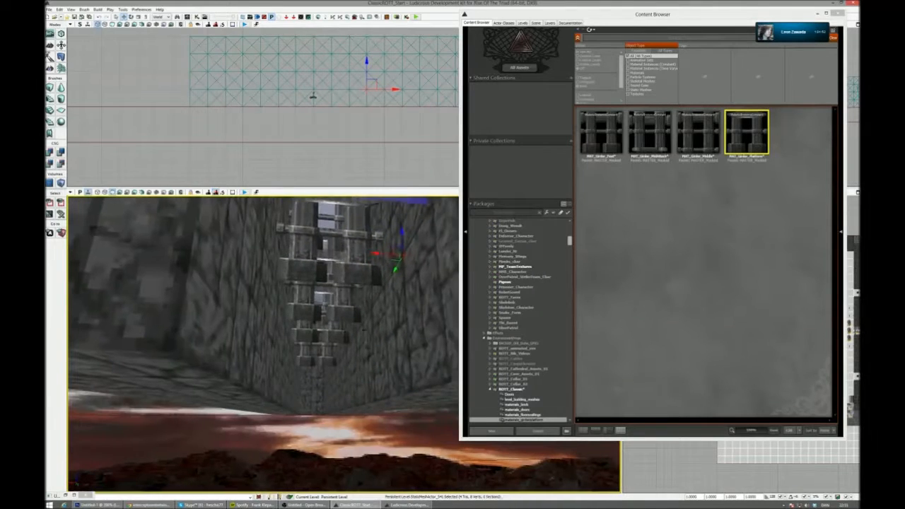
left_click(363, 273, "ctrl")
left_click(349, 309, "ctrl")
left_click(340, 336, "ctrl")
left_click(328, 359, "ctrl")
right_click_drag(327, 358, 304, 425)
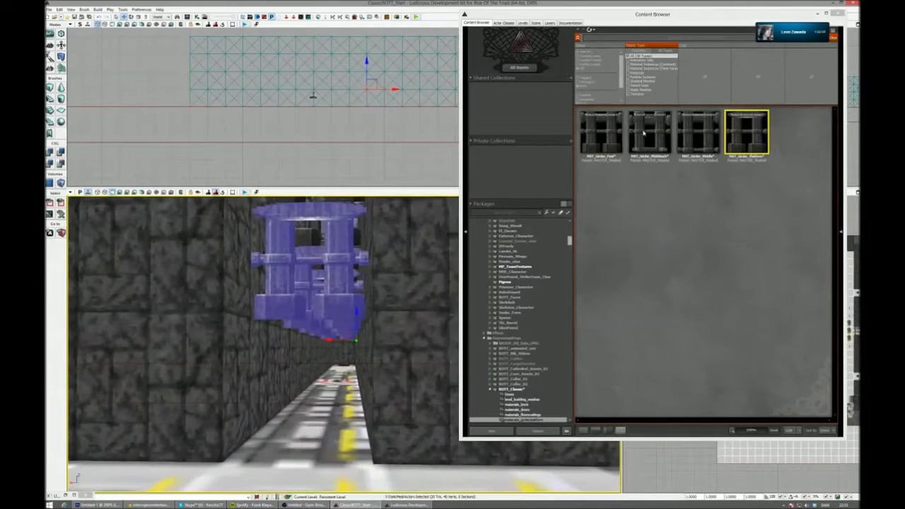
left_click_drag(652, 130, 315, 265)
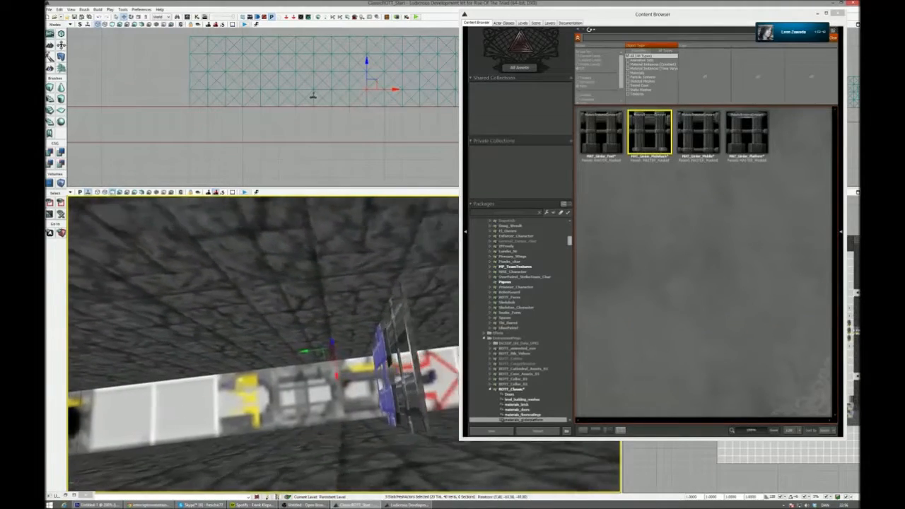
- Select a lower girder with the one above it and copy the pair farther down the corridor
left_click(398, 347)
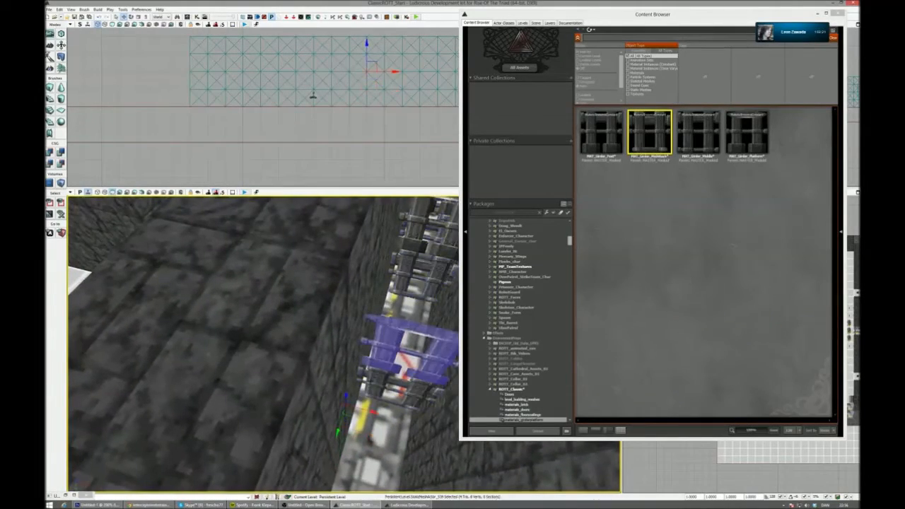
right_click_drag(397, 346, 396, 371)
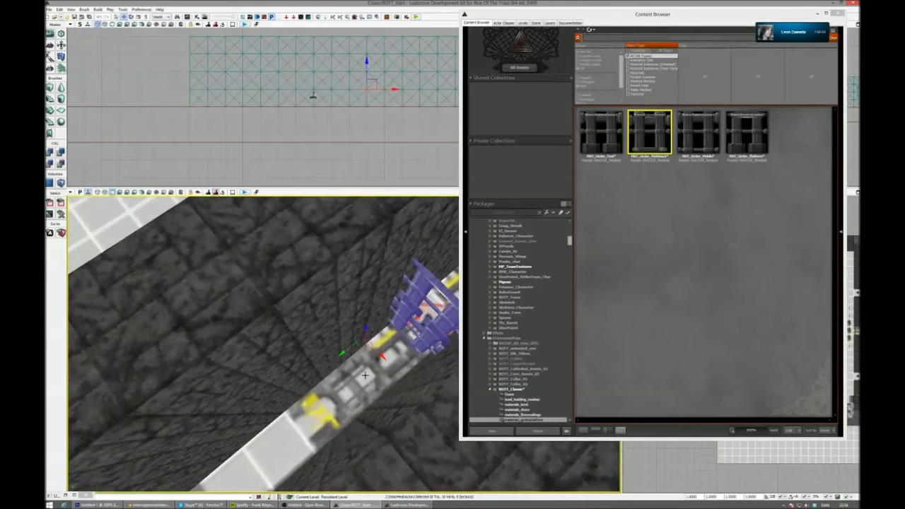
left_click_drag(338, 356, 286, 384, "alt")
right_click_drag(285, 383, 272, 382)
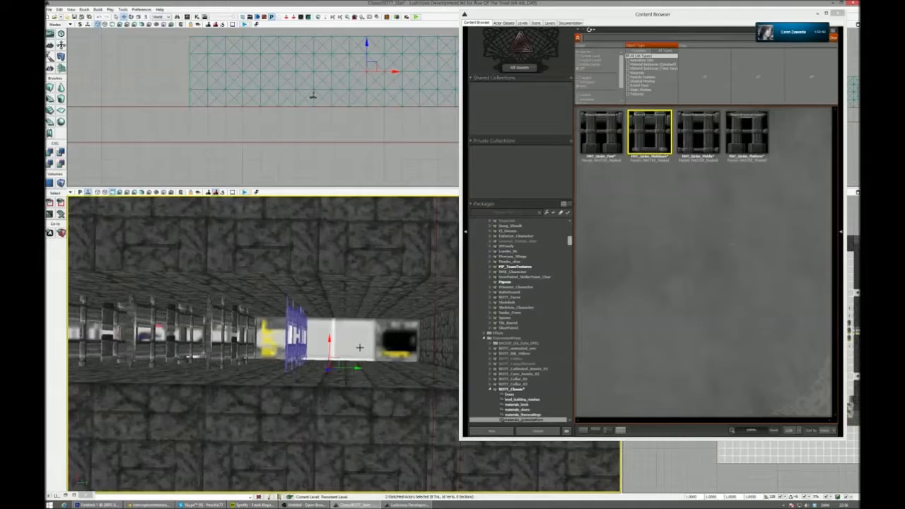
- Delete the surplus girders at the far end of the corridor's girder row
key("Delete")
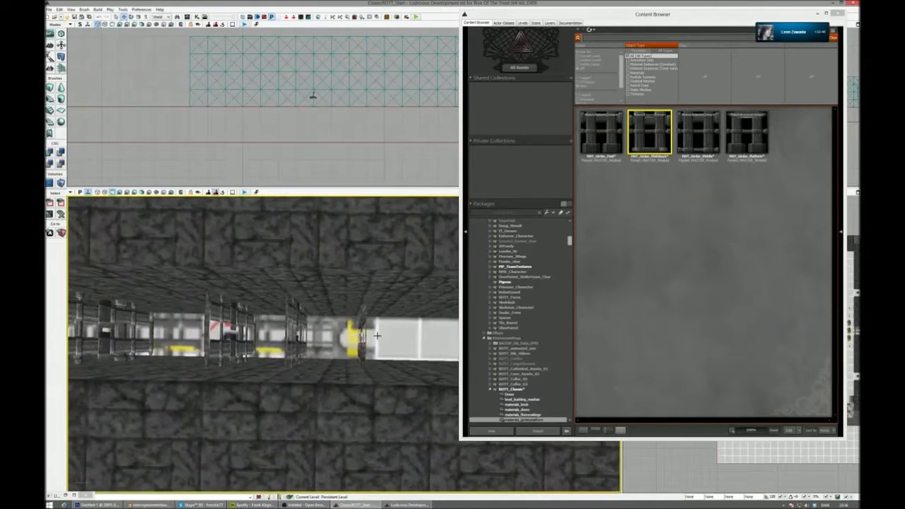
left_click(362, 338)
key("Delete")
left_click(362, 338)
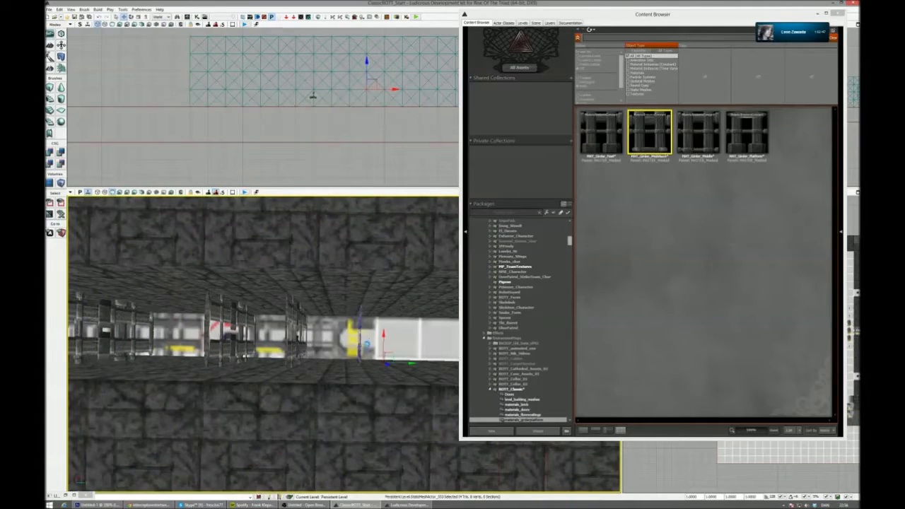
key("Delete")
- Ungroup the stone wall column beside the corridor and copy one of its cubes sideways into the corridor beyond the last girders
left_click(350, 307)
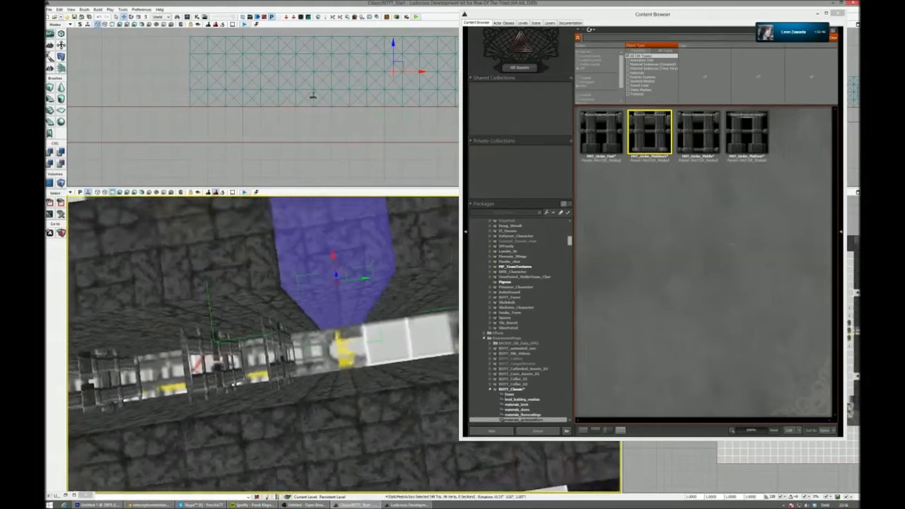
right_click_drag(276, 355, 276, 354)
key("shift+g")
left_click(278, 354)
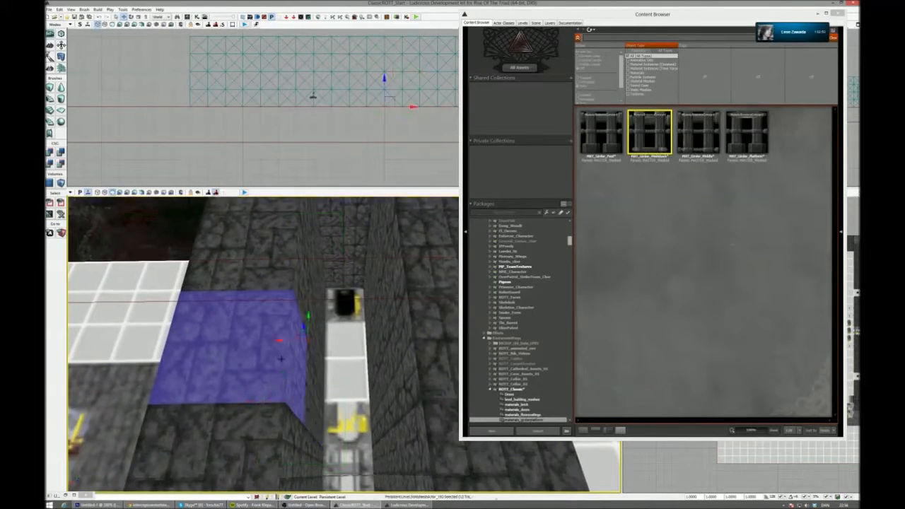
left_click_drag(284, 340, 367, 339, "alt")
right_click_drag(367, 339, 367, 339)
right_click_drag(369, 377, 369, 378)
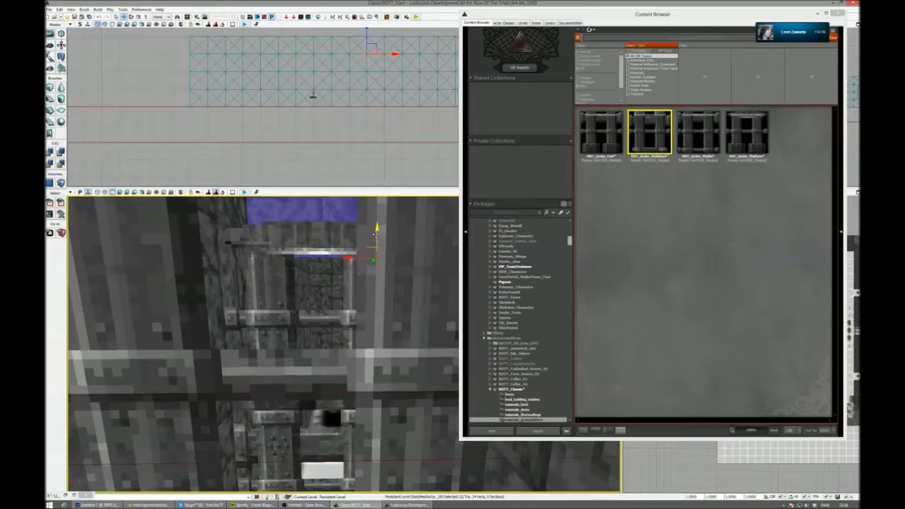
- Stack copies of the stone cube downward behind the last girders until the column reaches the corridor floor
left_click_drag(375, 234, 375, 327)
right_click_drag(375, 327, 375, 327)
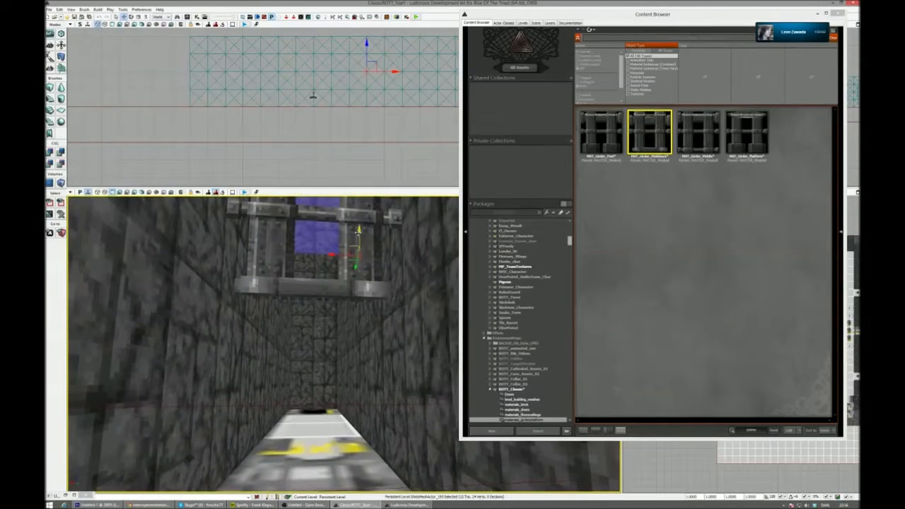
left_click_drag(359, 234, 359, 315)
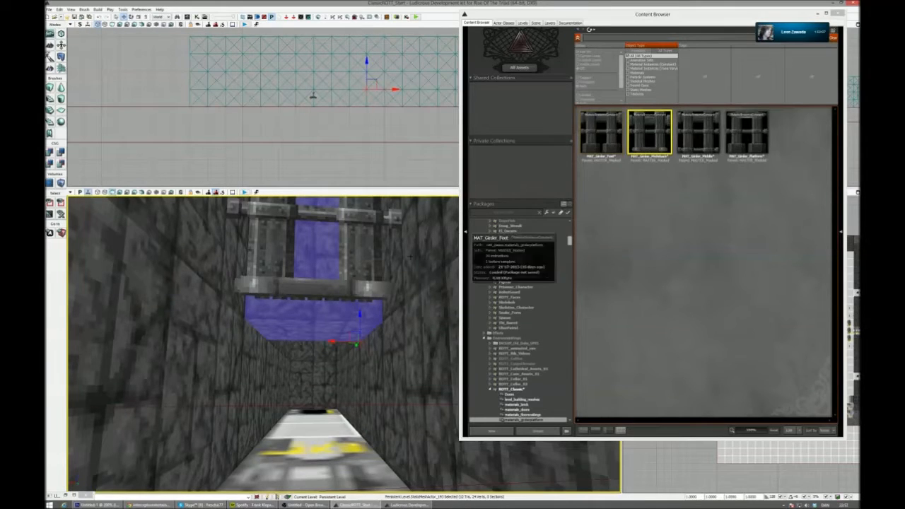
left_click(368, 276)
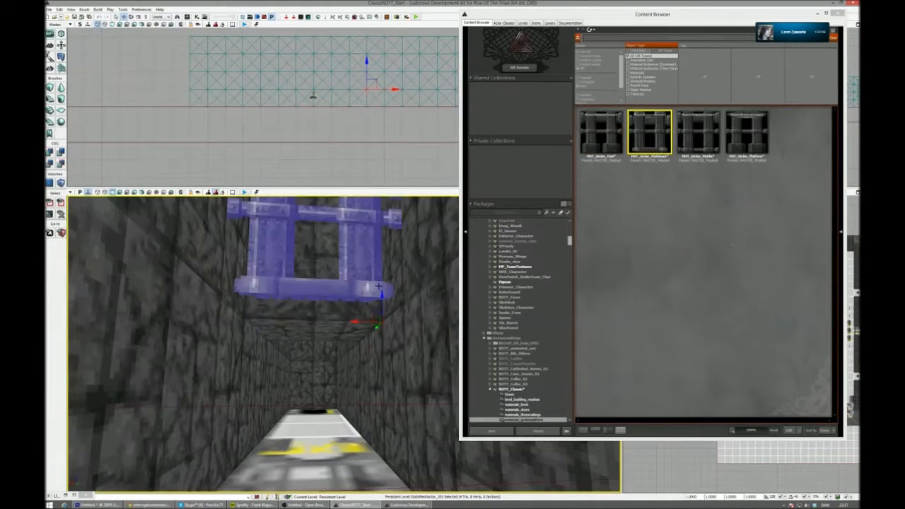
left_click(350, 312)
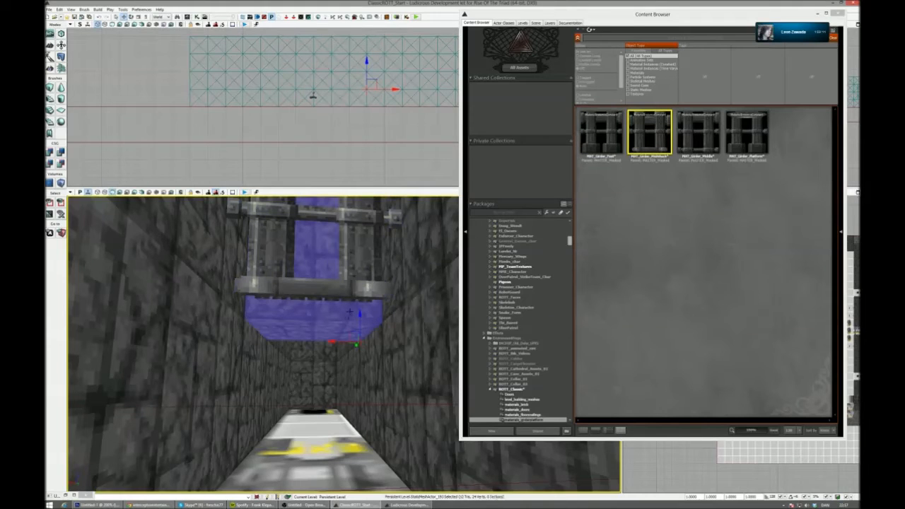
key("End")
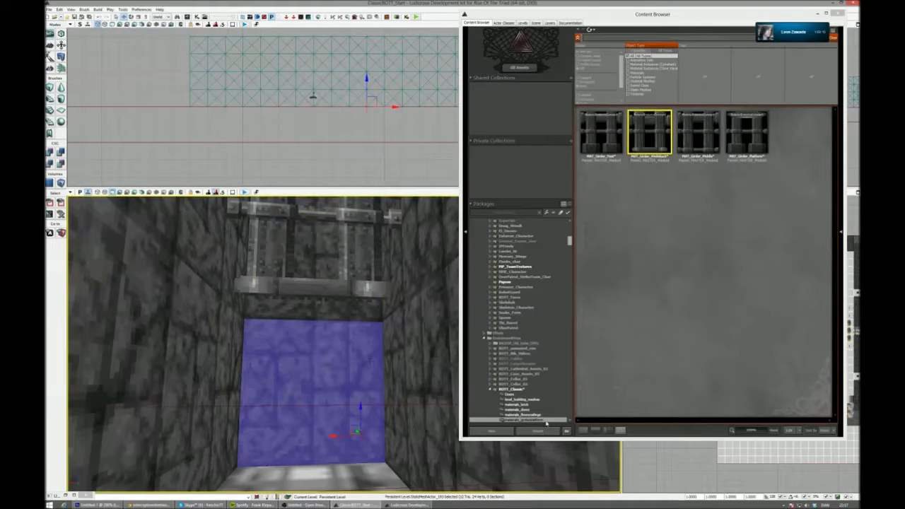
- Look through the door and metal materials of the ROTT_Classic package for a material for the corridor's closing wall
left_click(547, 410)
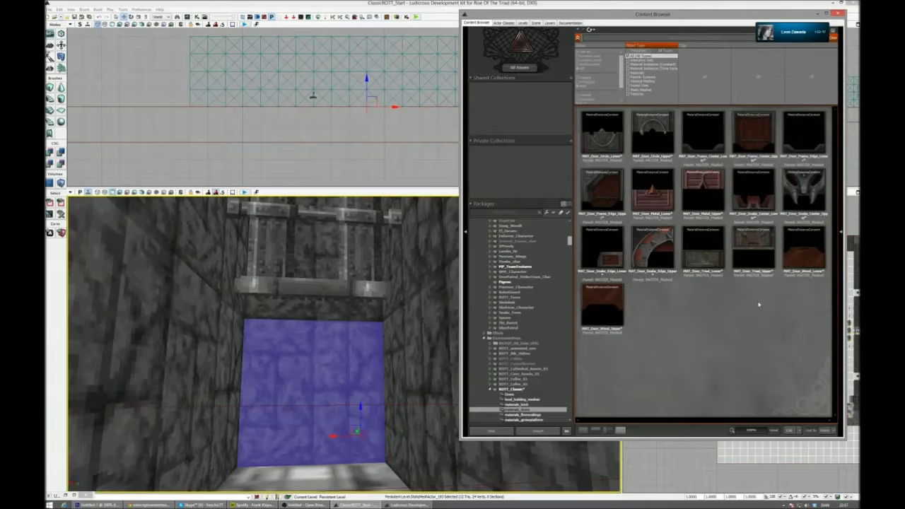
scroll(544, 410, "down", 2)
scroll(544, 411, "down", 2)
left_click(526, 363)
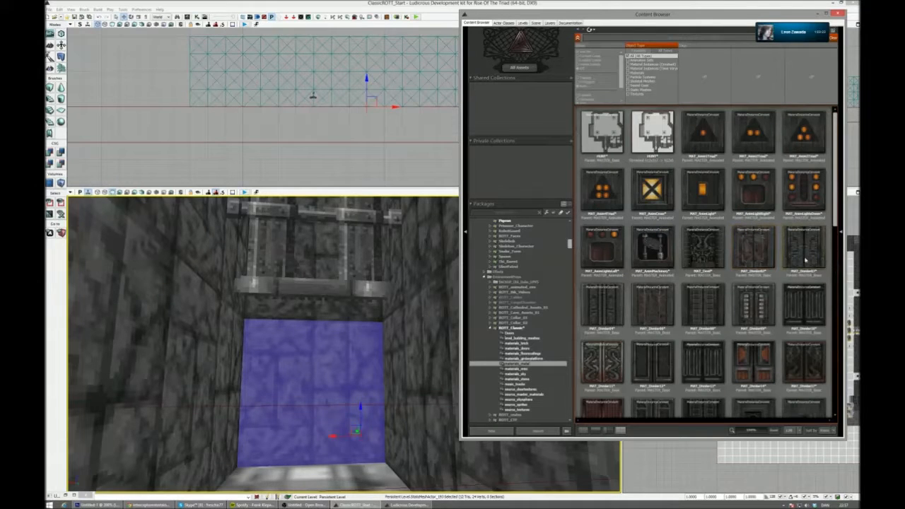
scroll(819, 262, "down", 1)
scroll(814, 276, "down", 1)
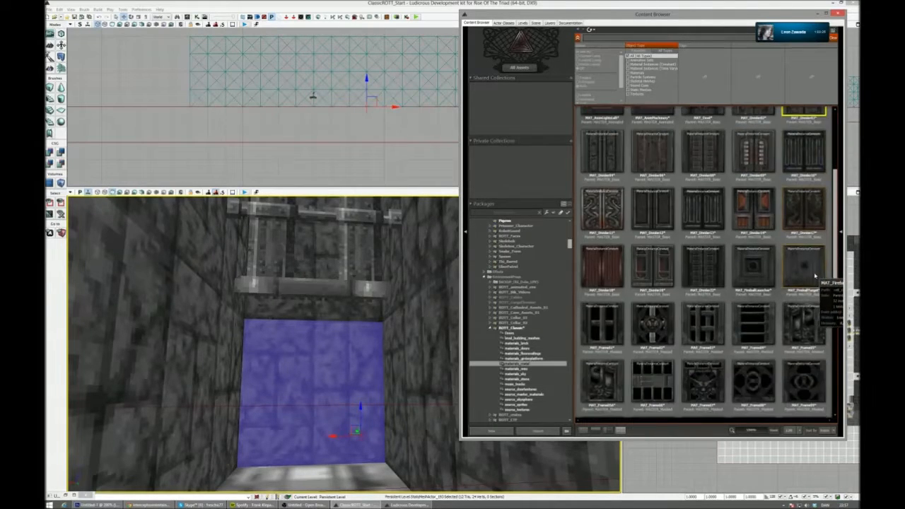
scroll(814, 276, "down", 2)
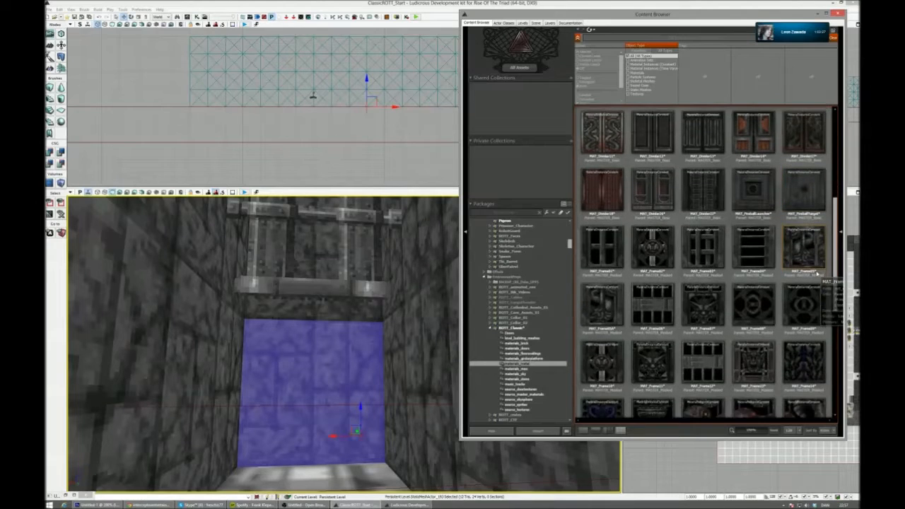
scroll(818, 273, "down", 4)
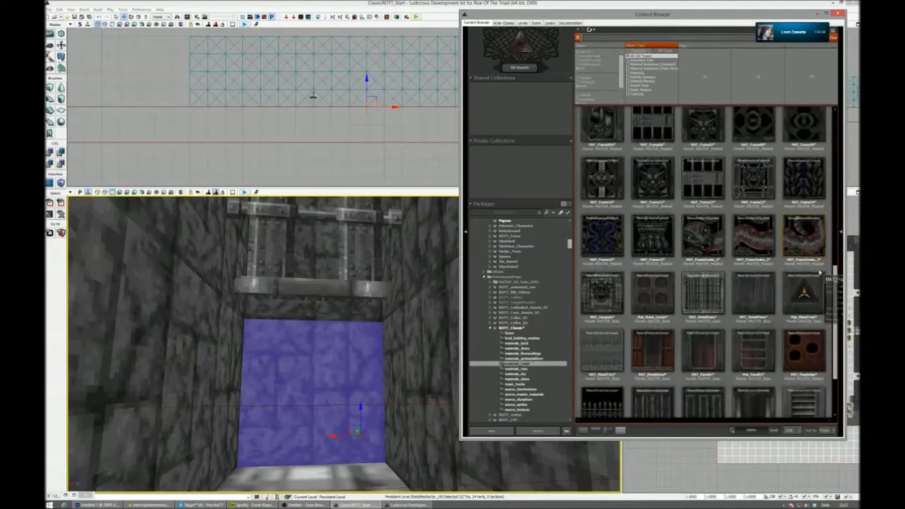
scroll(819, 272, "down", 1)
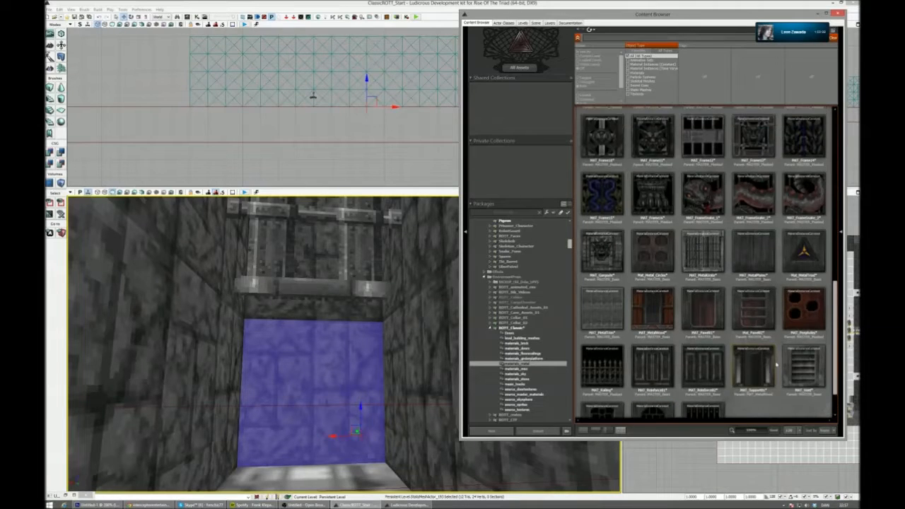
scroll(777, 367, "up", 3)
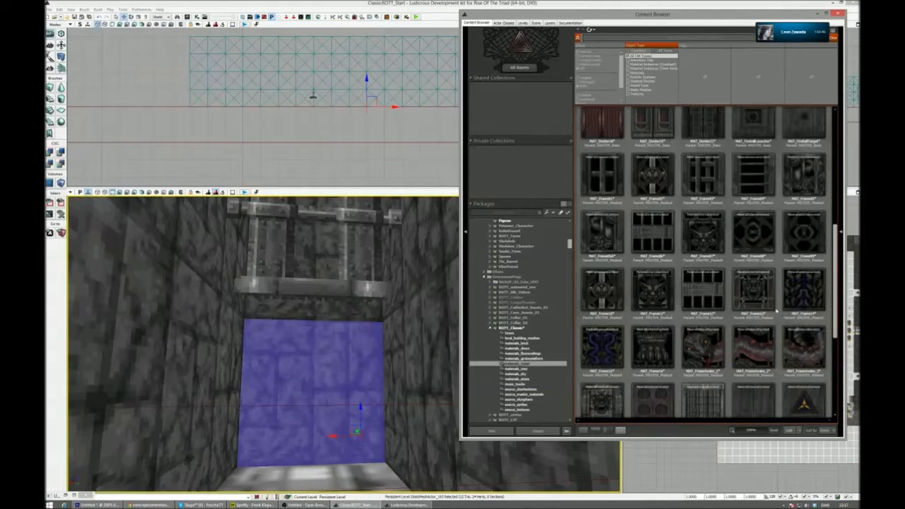
scroll(779, 305, "up", 3)
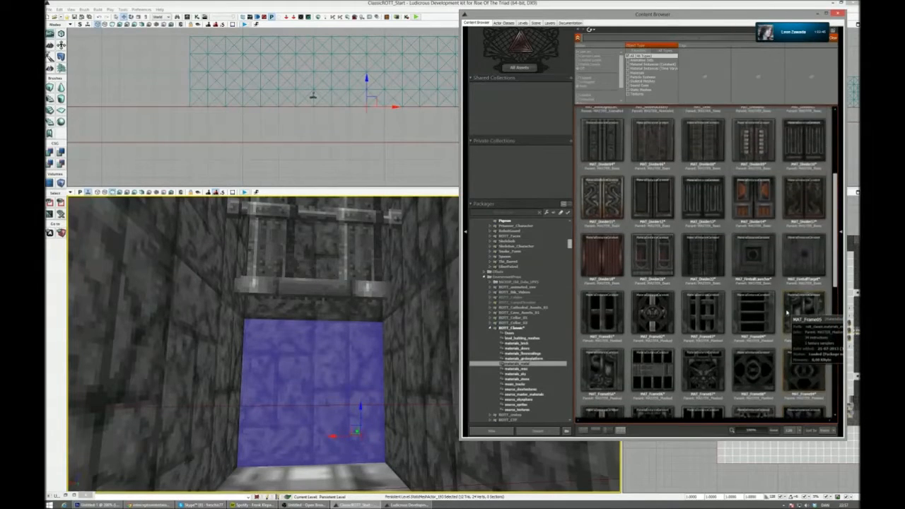
scroll(783, 315, "up", 3)
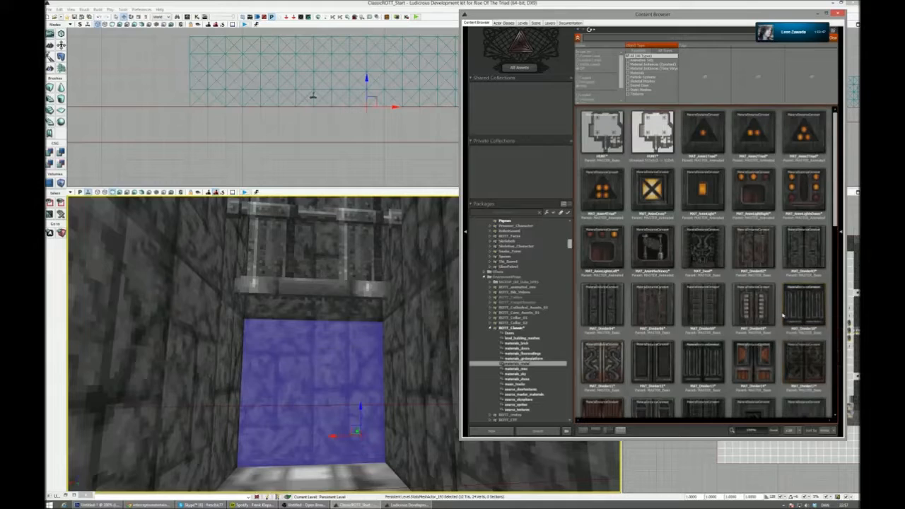
- Look through the miscellaneous and stone materials of ROTT_Classic, and recheck its brick, door, floor, girder, metal and sky groups
left_click(532, 369)
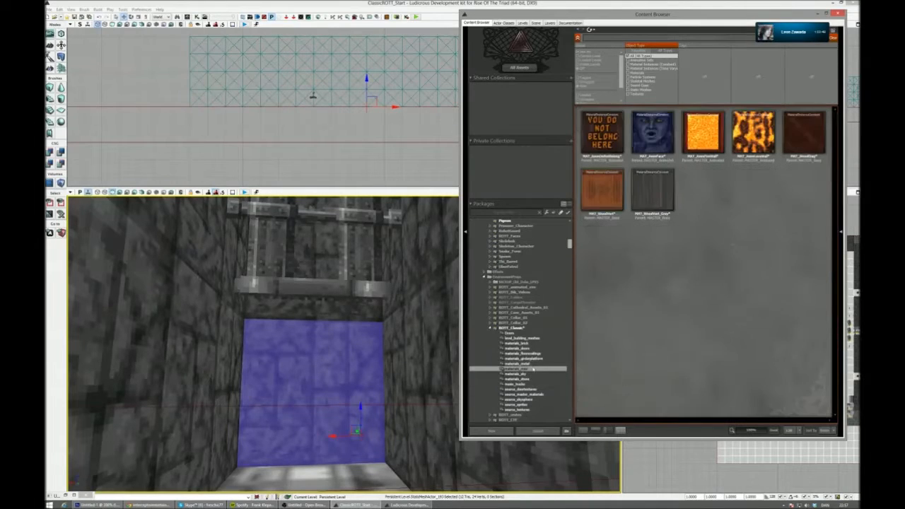
left_click(535, 380)
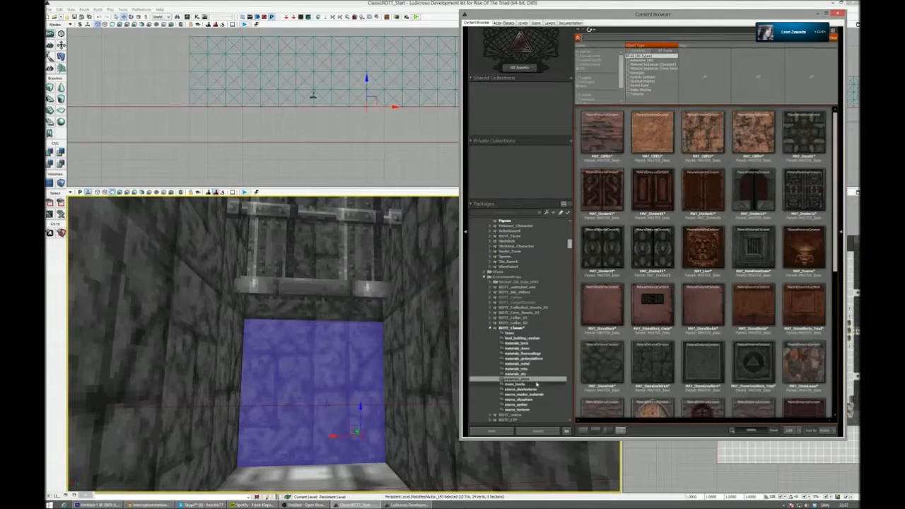
left_click(763, 263)
scroll(785, 276, "down", 3)
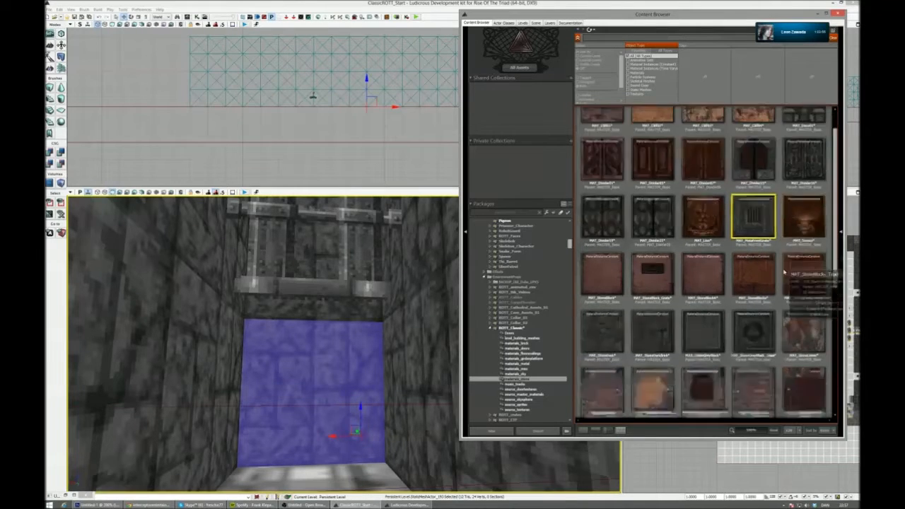
scroll(792, 280, "down", 5)
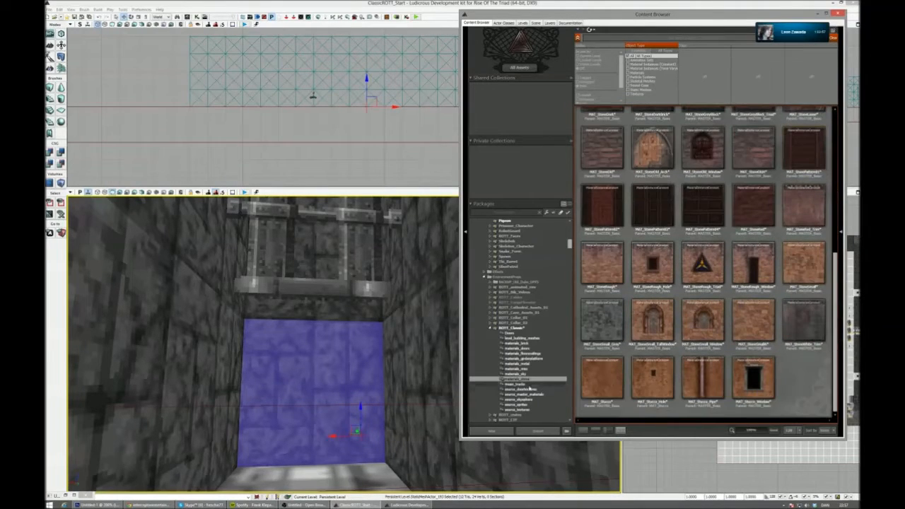
left_click(545, 344)
left_click(545, 349)
left_click(546, 354)
left_click(547, 358)
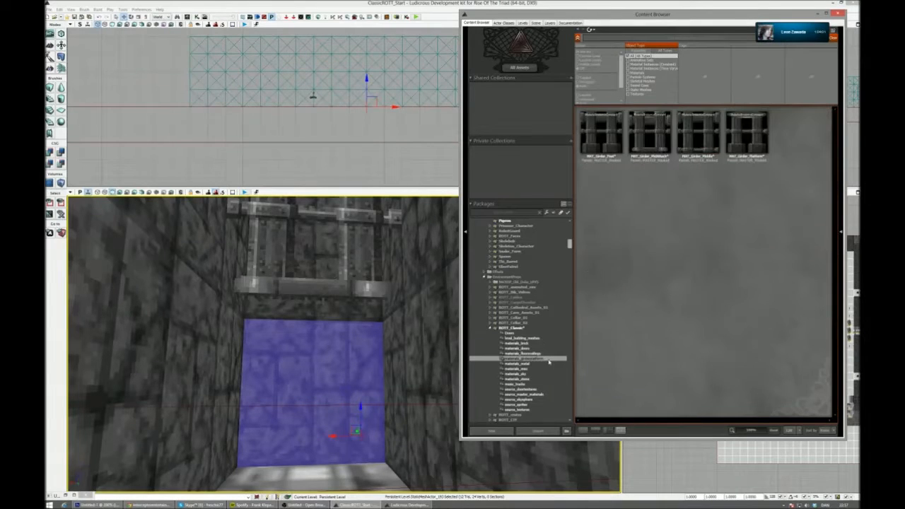
left_click(549, 363)
left_click(547, 368)
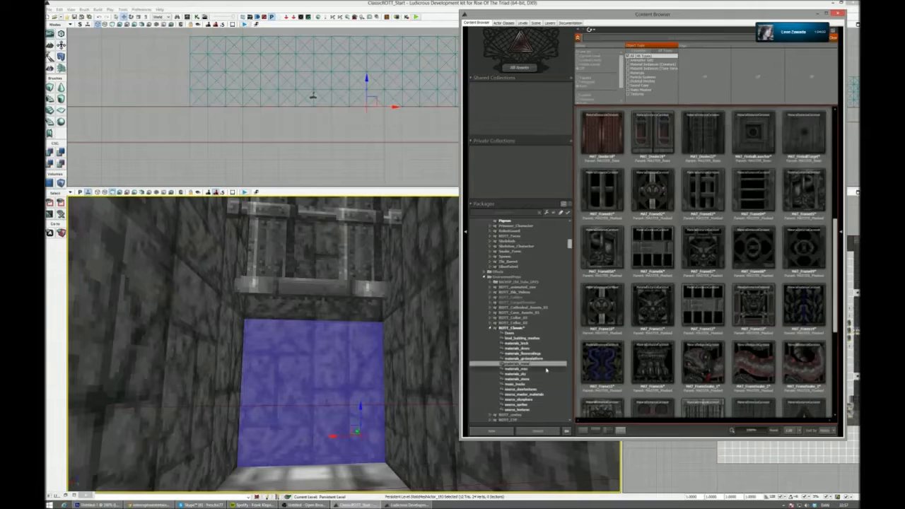
left_click(546, 374)
left_click(542, 379)
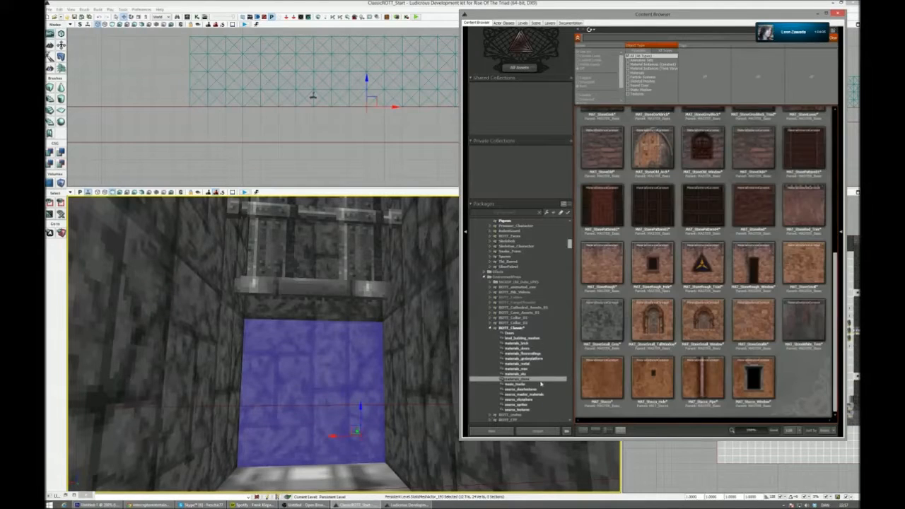
- Check the remaining source groups of ROTT_Classic and look through all of its source textures
left_click(541, 384)
left_click(541, 389)
left_click(541, 394)
left_click(541, 399)
left_click(540, 404)
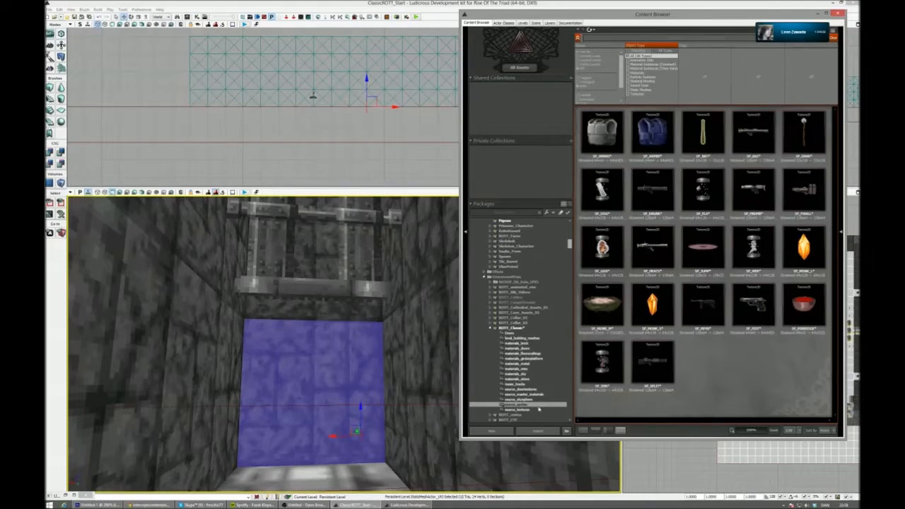
left_click(539, 410)
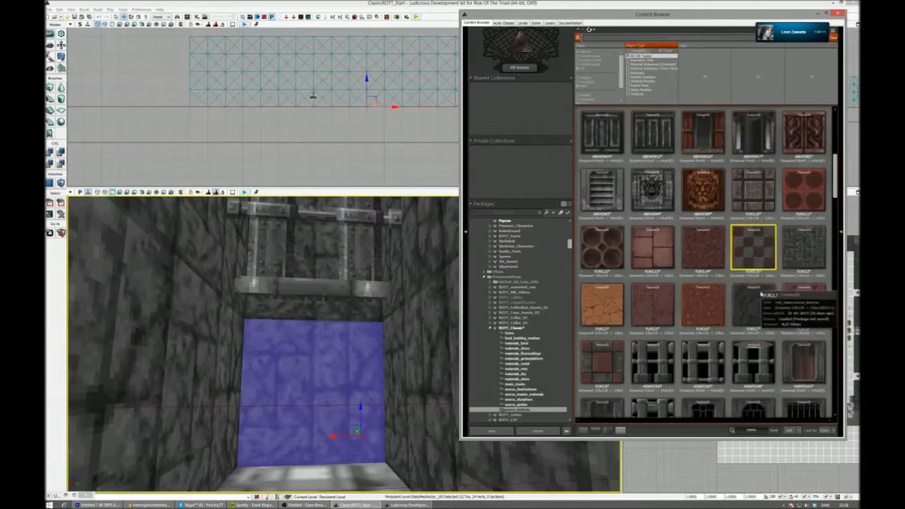
scroll(762, 293, "down", 5)
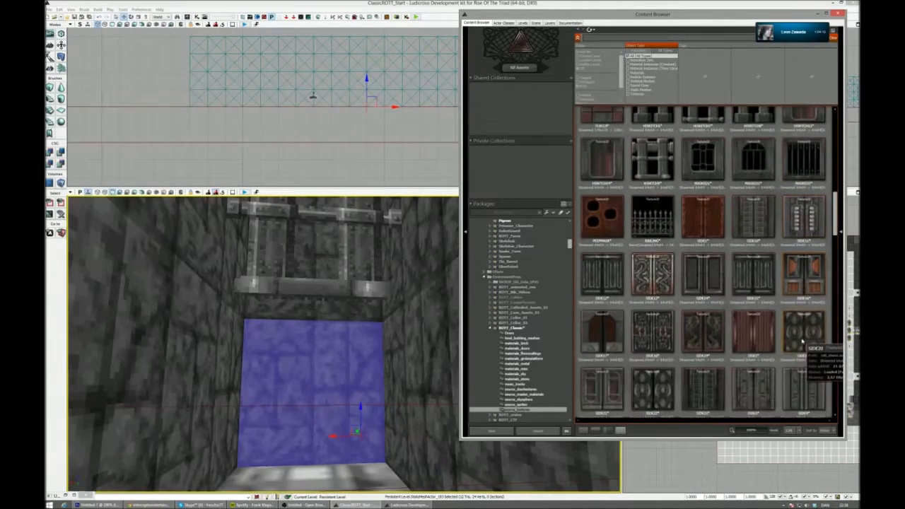
scroll(803, 332, "down", 4)
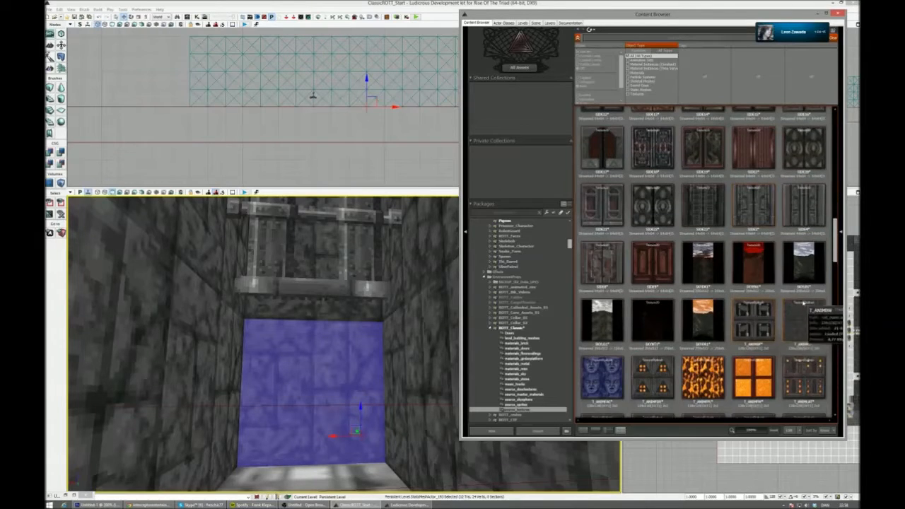
scroll(803, 303, "down", 10)
scroll(707, 262, "down", 8)
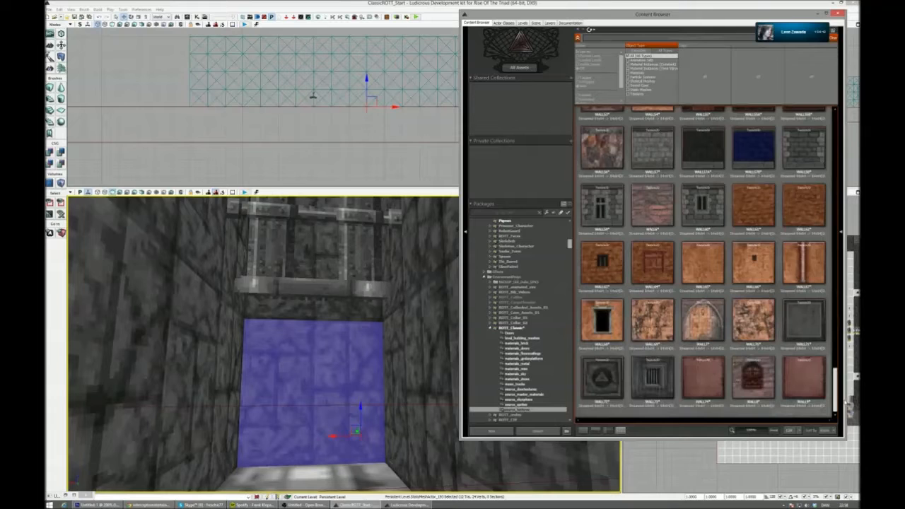
left_click_drag(845, 399, 840, 292)
- Apply the arched window material from the ROTT_Classic metal materials to the stone cube closing the corridor and deselect it
left_click(538, 405)
left_click(541, 384)
left_click(543, 369)
left_click(544, 363)
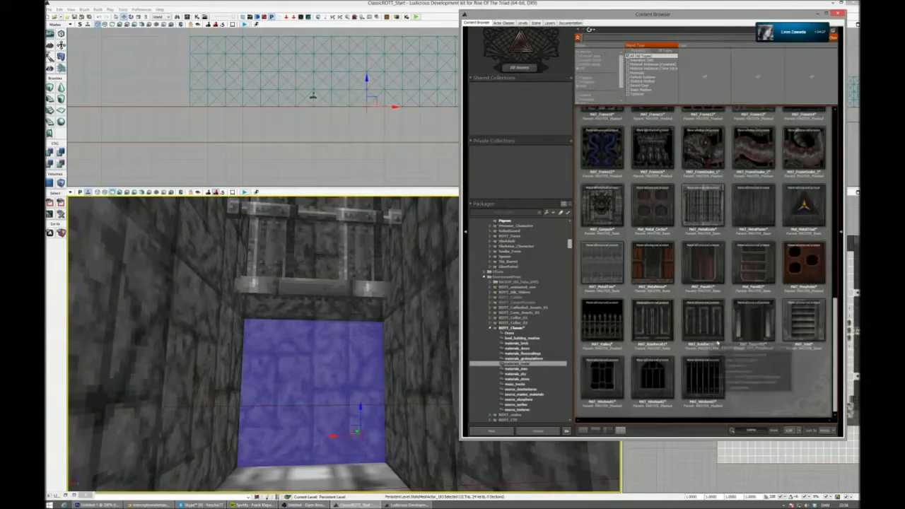
left_click(810, 206)
left_click_drag(653, 379, 312, 396)
right_click_drag(311, 396, 284, 398)
key("Escape")
scroll(520, 318, "up", 6)
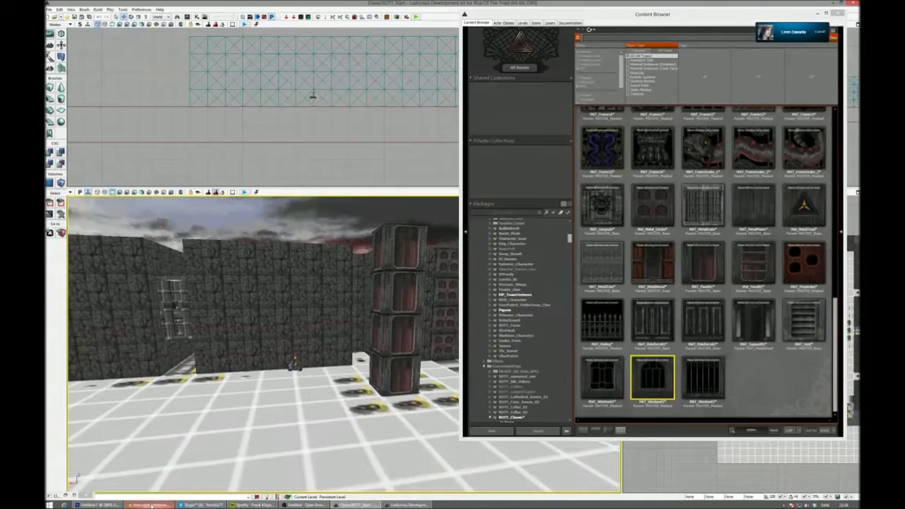
- Search the game's Content folder for static meshes matching "gad" and select the yellow-lit disc mesh
mouse_move(151, 506)
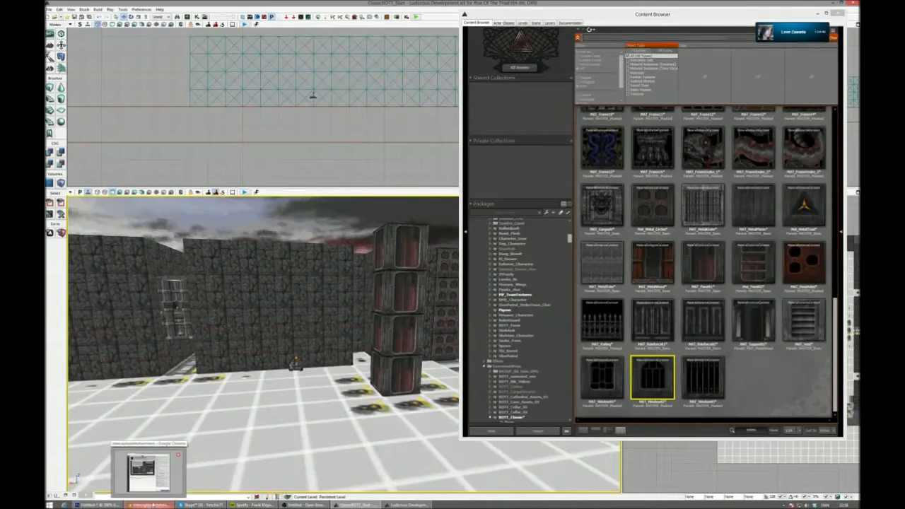
left_click(150, 505)
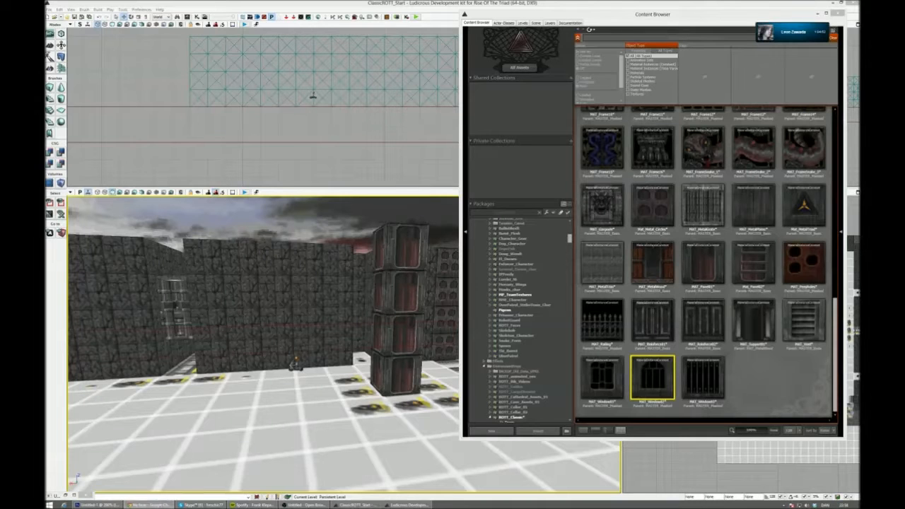
right_click_drag(243, 213, 322, 244)
left_click(644, 36)
type("pillar")
left_click(655, 90)
left_click_drag(570, 238, 570, 228)
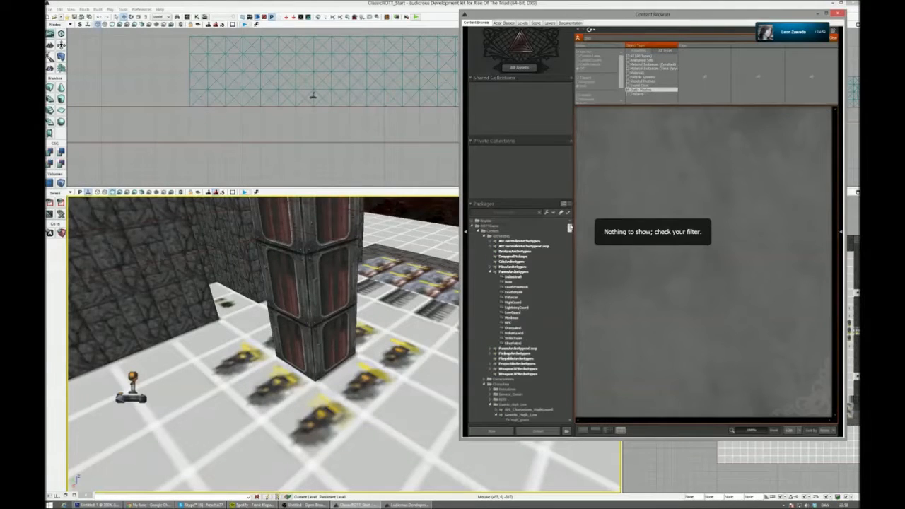
left_click(545, 232)
left_click(605, 150)
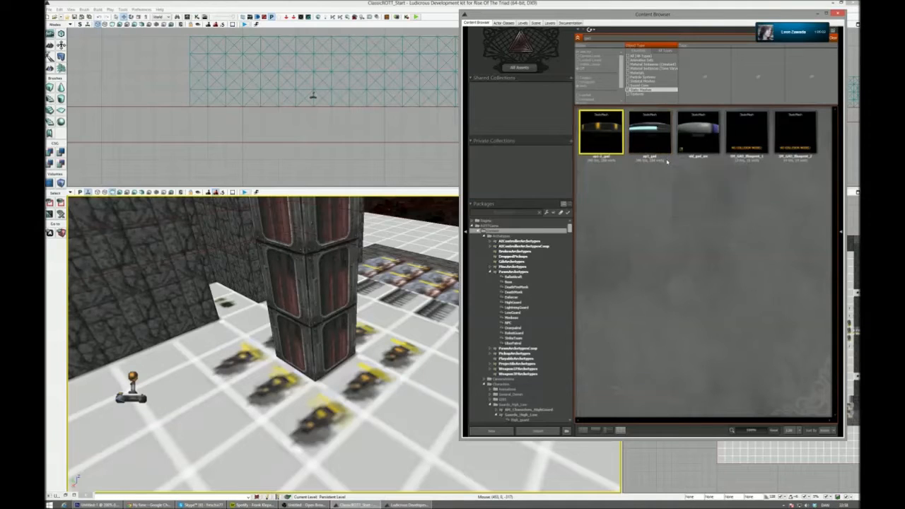
- Place the yellow-lit disc mesh beside the red-panelled pillar and line it up with a floor marker, adjusting the drag grid
left_click_drag(601, 127, 259, 414)
right_click_drag(308, 414, 365, 379)
left_click_drag(367, 358, 341, 360)
left_click(787, 497)
left_click(797, 461)
right_click_drag(368, 356, 377, 358)
- Copy the disc onto the other two floor markers in the same row beside the pillar
left_click_drag(379, 367, 343, 367)
right_click_drag(343, 367, 330, 311)
left_click_drag(293, 347, 212, 339, "alt")
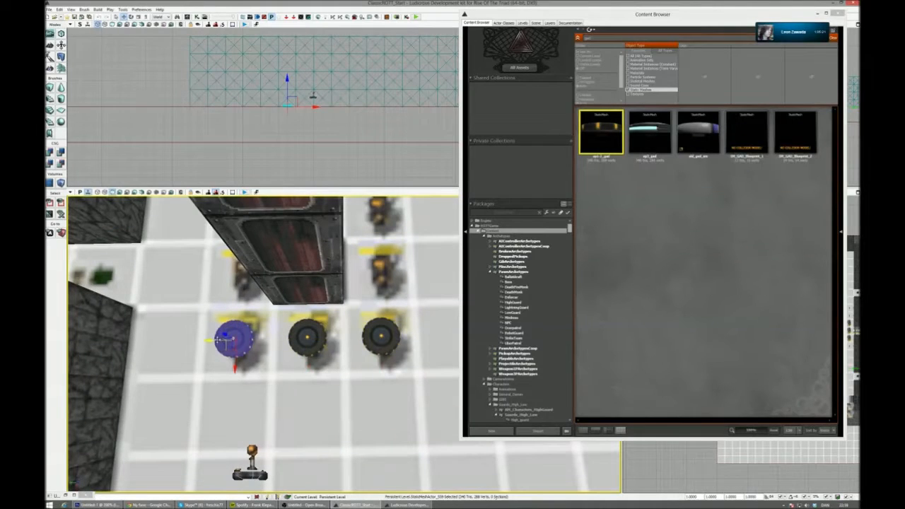
- Copy discs onto the remaining floor markers around the pillar to complete the ring
left_click(303, 338, "ctrl")
left_click(350, 341)
left_click(393, 337)
right_click_drag(393, 338, 297, 314)
left_click_drag(182, 277, 319, 268, "alt")
right_click_drag(320, 268, 237, 311)
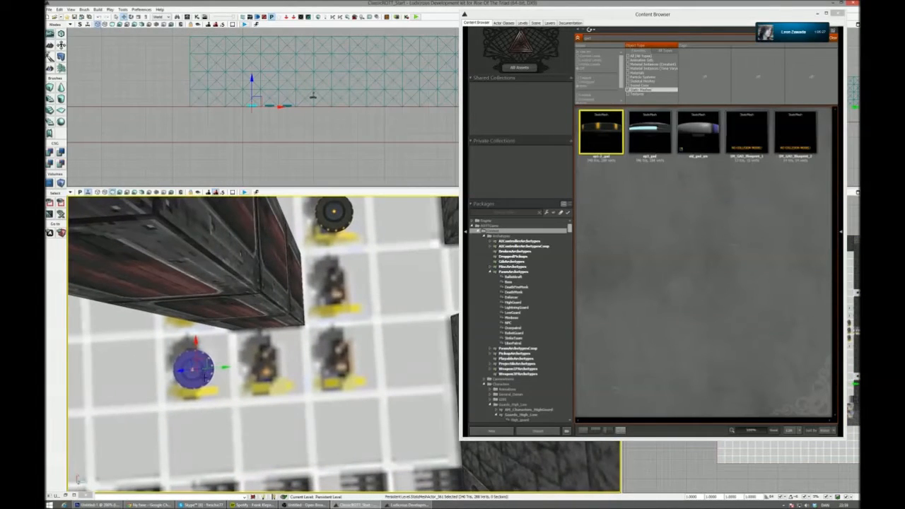
left_click_drag(231, 365, 377, 359, "alt")
left_click_drag(339, 330, 335, 259, "alt")
right_click_drag(335, 259, 359, 282)
- Select all the discs around the pillar, close the Content Browser and group the discs
left_click(354, 297)
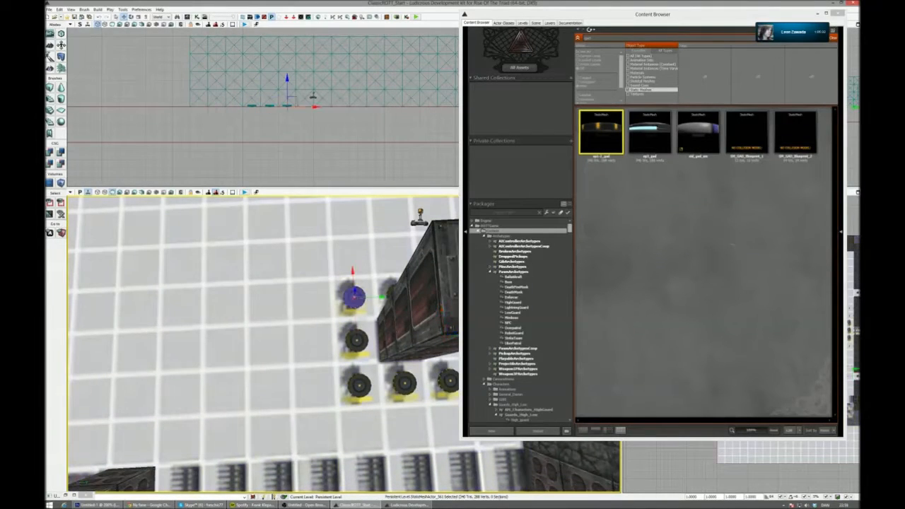
left_click(355, 340, "ctrl")
left_click(359, 384, "ctrl")
left_click(418, 383, "ctrl")
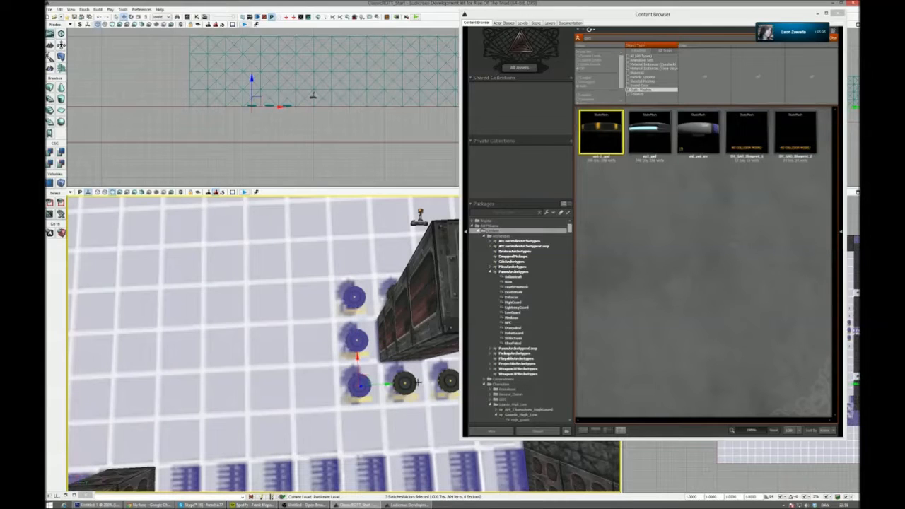
left_click(405, 383)
left_click(359, 384, "ctrl")
left_click(356, 341, "ctrl")
left_click(354, 297, "ctrl")
right_click_drag(354, 297, 293, 283)
left_click(293, 264, "ctrl")
left_click(323, 292, "ctrl")
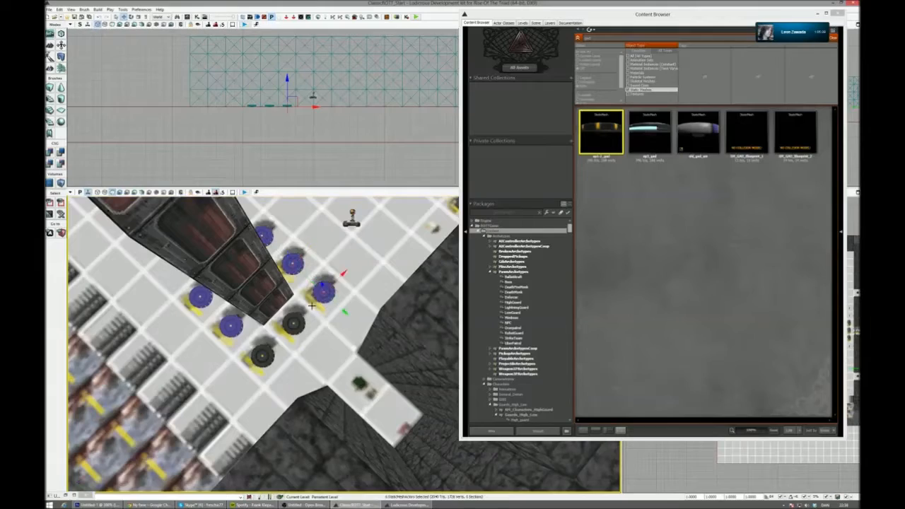
left_click(294, 324, "ctrl")
left_click(262, 355, "ctrl")
right_click_drag(262, 356, 312, 340)
left_click(839, 14)
right_click_drag(426, 390, 447, 394)
left_click(221, 364)
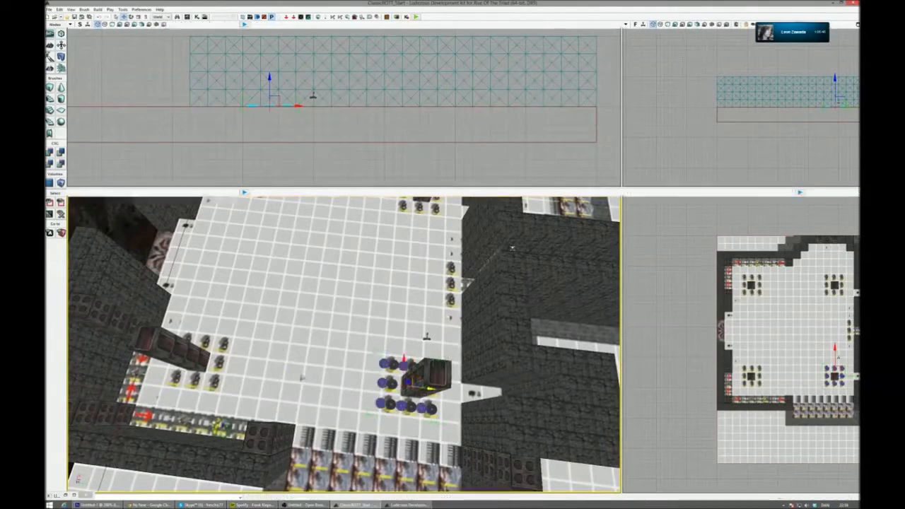
key("shift+g")
- Copy the disc ring to the neighbouring pillar and copy both rings together to the room's other two pillars
right_click_drag(232, 372, 152, 372)
left_click(346, 406, "ctrl")
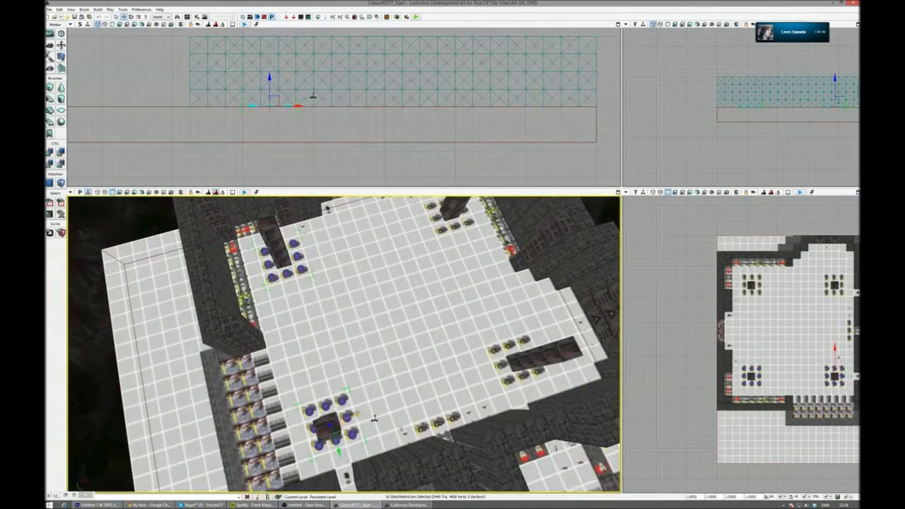
left_click_drag(358, 414, 548, 351, "alt")
right_click_drag(548, 351, 580, 340)
right_click_drag(297, 358, 329, 329)
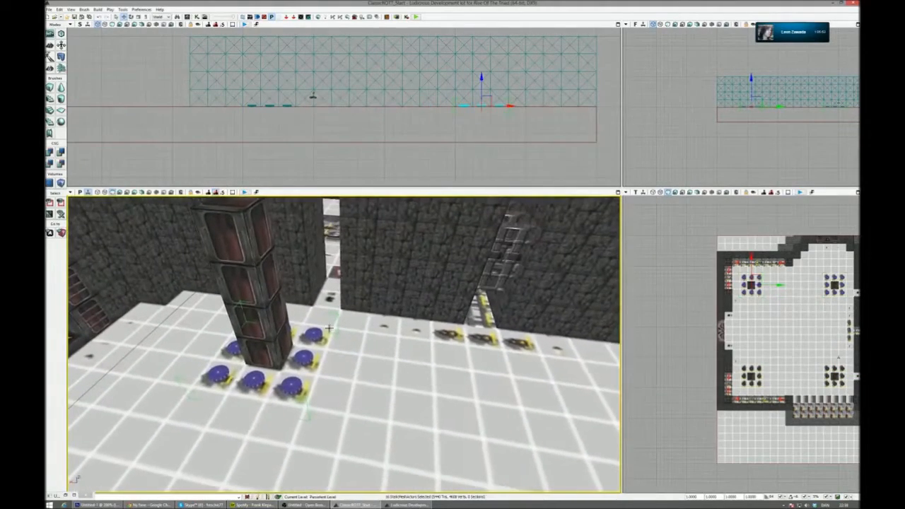
- Place a four-block stack of stone wall across the open end of the narrow alcove with the plant marker
left_click(314, 335)
left_click_drag(320, 328, 489, 344, "alt")
right_click_drag(489, 344, 300, 370)
left_click(467, 383)
right_click_drag(467, 383, 568, 352)
left_click_drag(467, 383, 304, 320)
right_click_drag(357, 349, 279, 390)
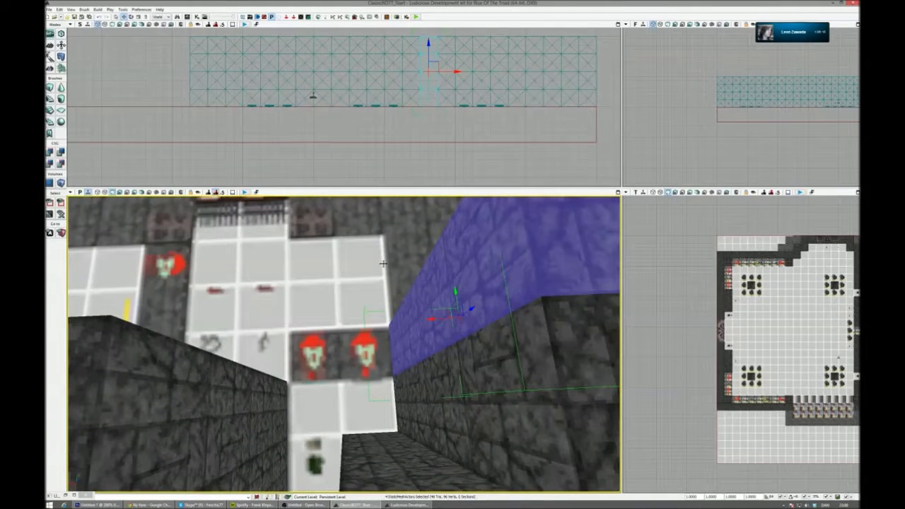
left_click_drag(430, 320, 263, 325)
right_click_drag(263, 325, 279, 338)
- Open the Content Browser, search the static meshes for "plant", collapse the expanded package folders and fully load the ROTTGame packages
key("ctrl+shift+f")
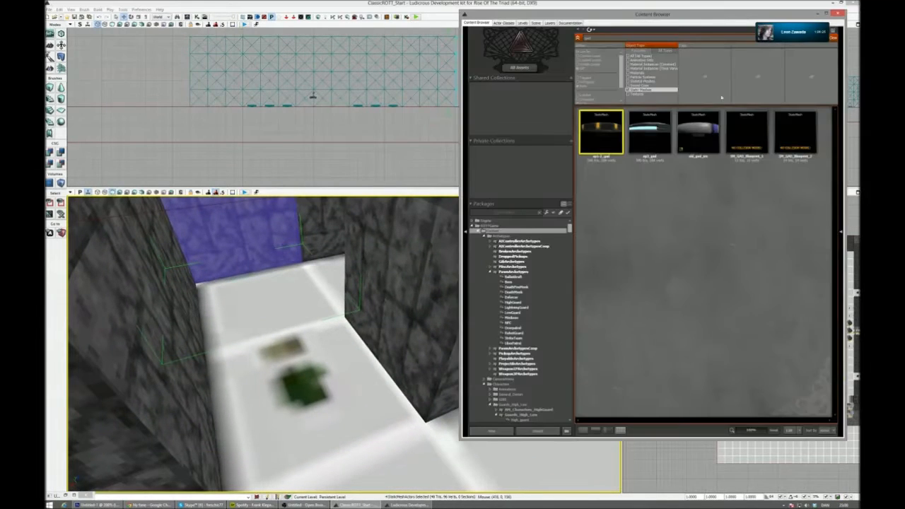
type("plant")
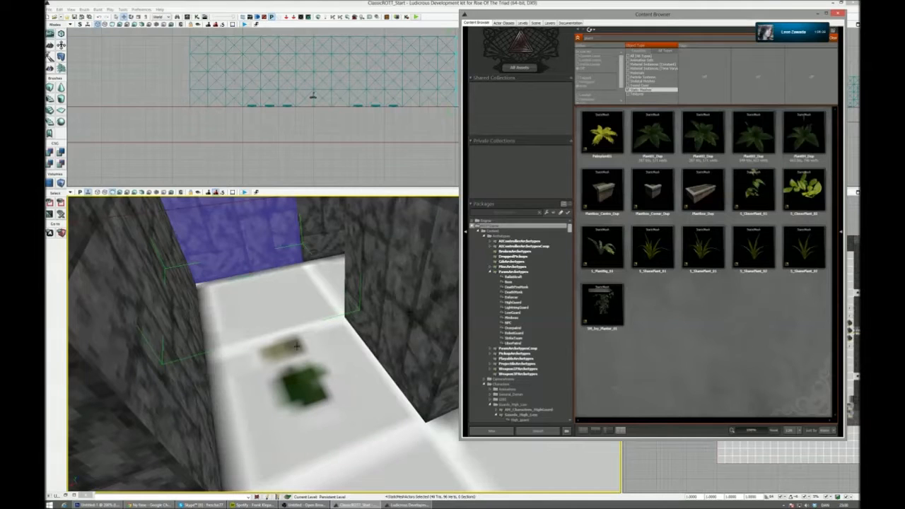
left_click(490, 272)
left_click(485, 237)
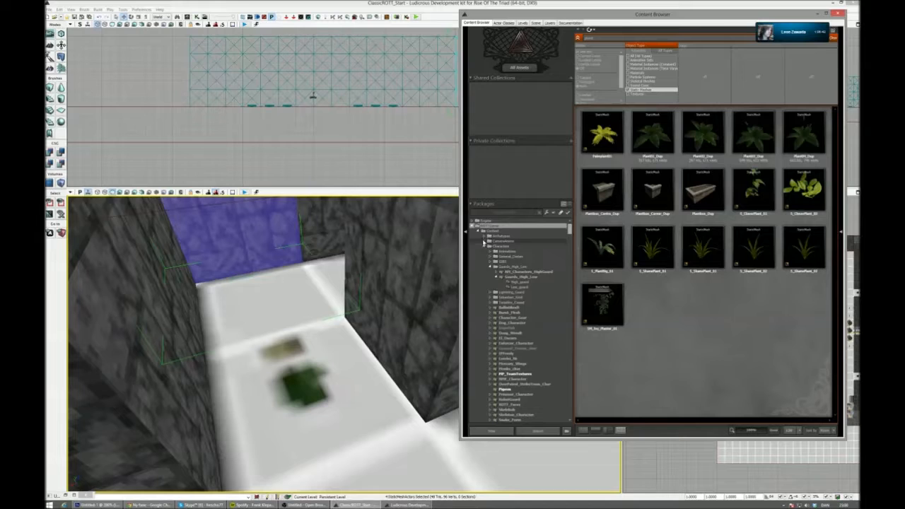
right_click(490, 226)
left_click(503, 236)
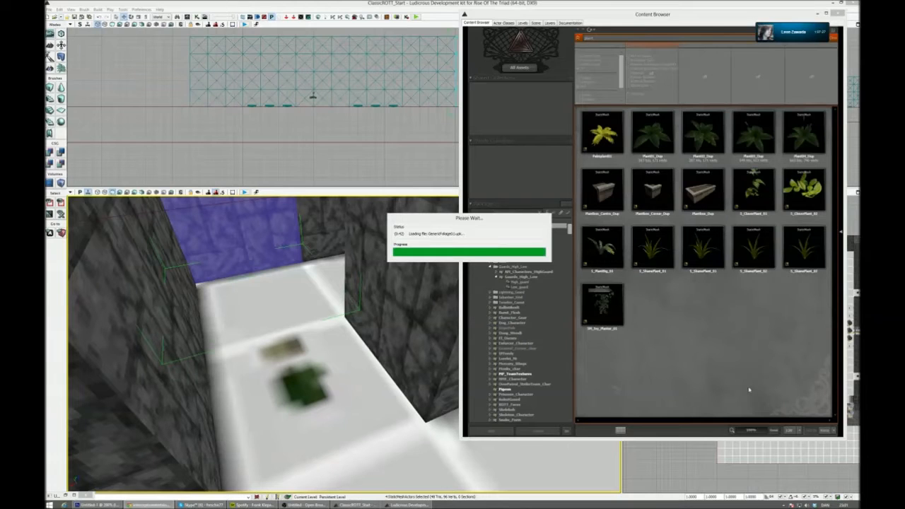
- Open the Windows Volume Mixer, raise the Open Broadcaster Software volume slightly and close the mixer
left_click(807, 506)
left_click(809, 488)
mouse_move(768, 489)
left_mouse_down()
mouse_move(845, 493)
mouse_move(755, 489)
left_mouse_up()
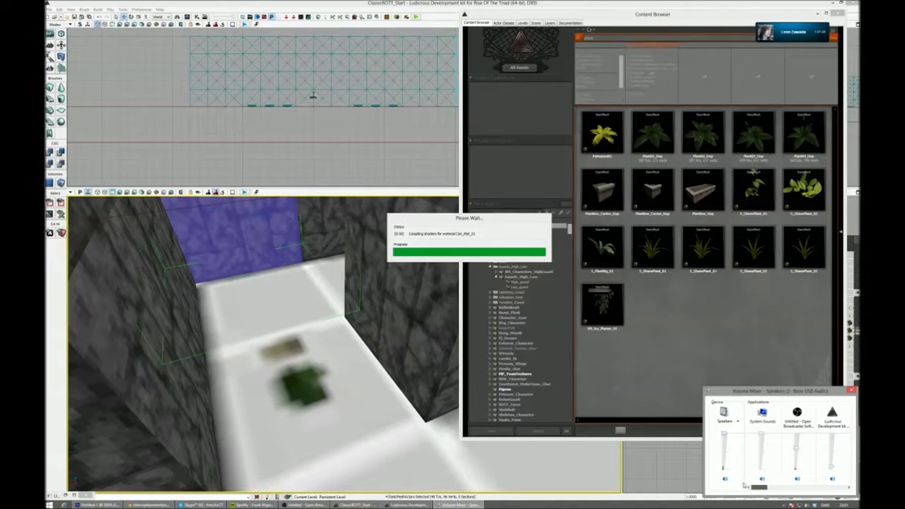
left_click_drag(799, 449, 796, 443)
left_click_drag(764, 487, 847, 454)
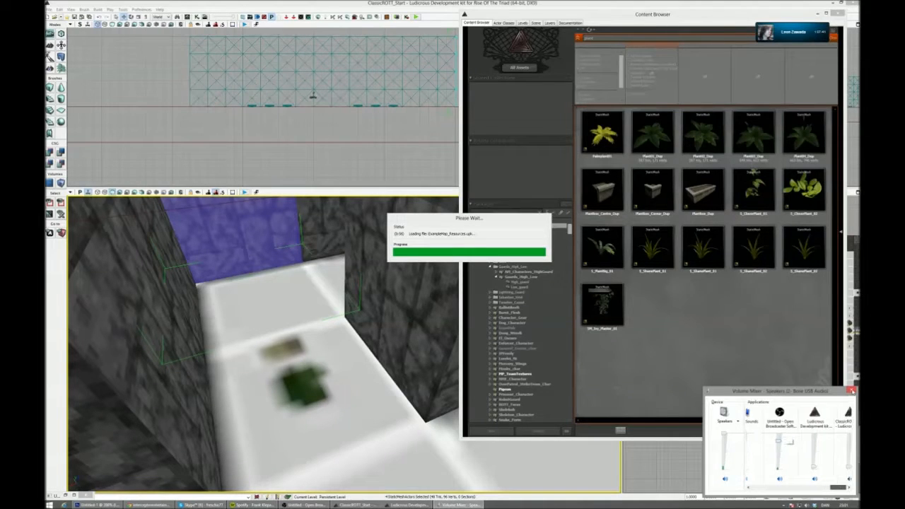
left_click(851, 390)
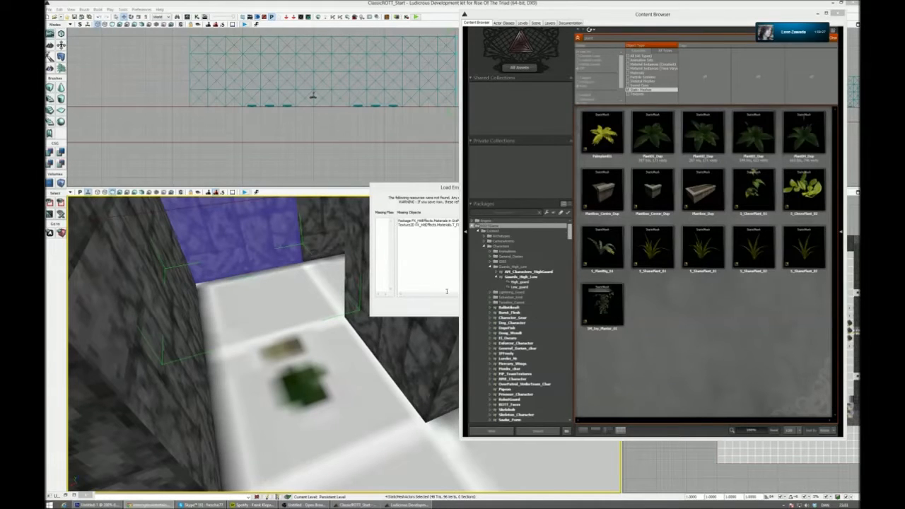
- Dismiss the load errors, search the static meshes for "pot" and place the pot mesh on the alcove's plant marker
left_click(522, 309)
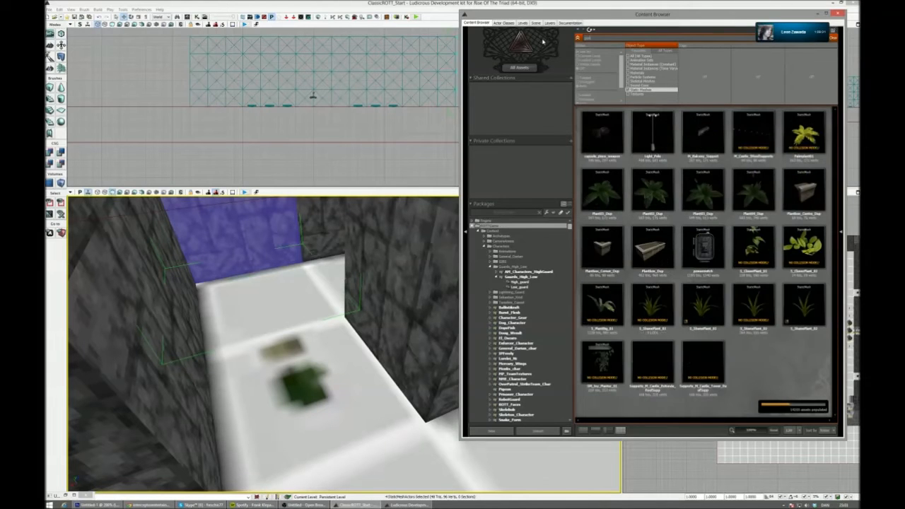
left_click(604, 190)
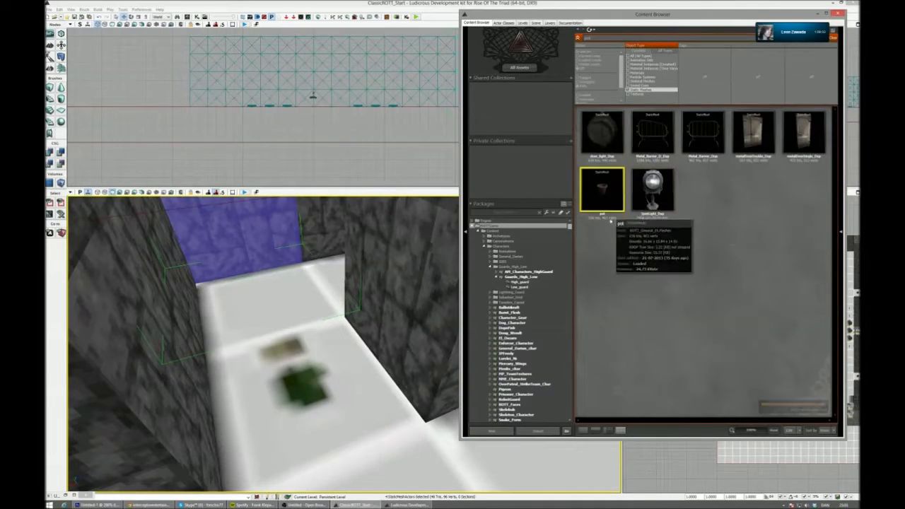
left_click_drag(613, 198, 303, 387)
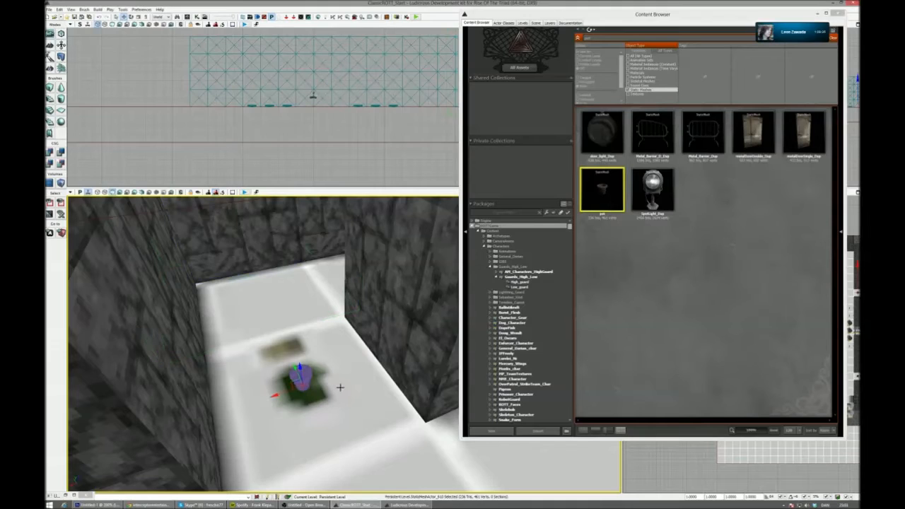
- Search the static meshes for "tree" and place the mesh named Tree in the pot on the alcove's marker
left_click_drag(606, 37, 525, 41)
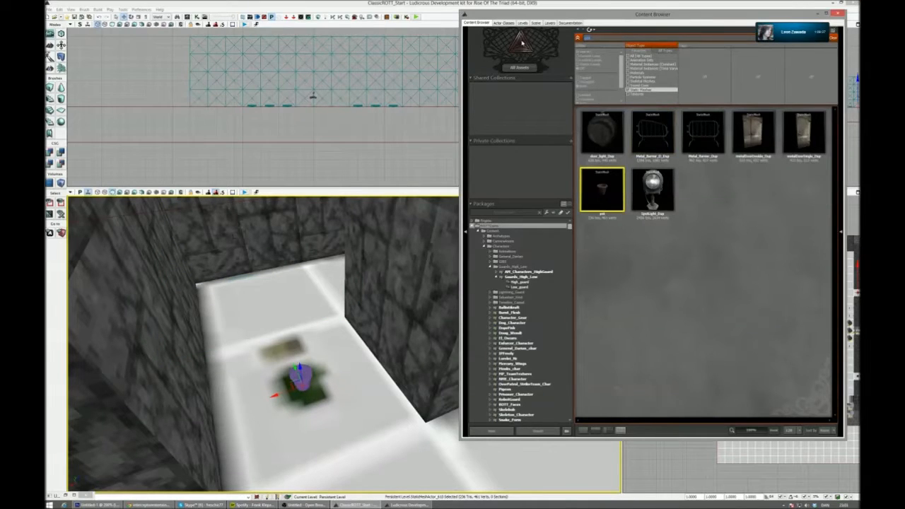
key("BackSpace")
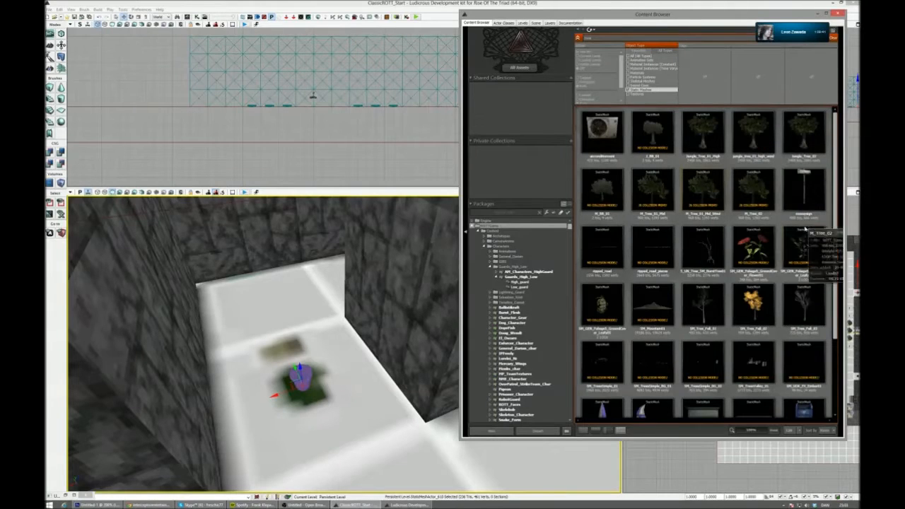
left_click(806, 306)
scroll(819, 323, "down", 3)
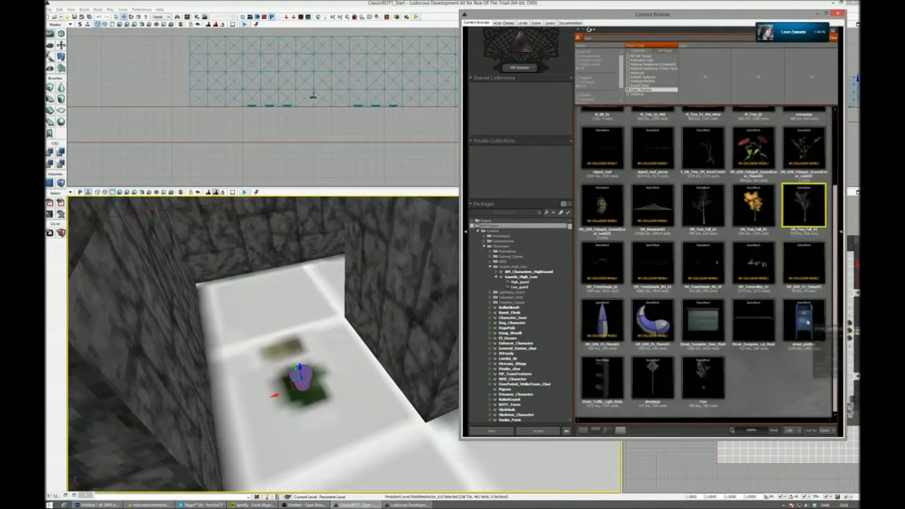
left_click_drag(711, 376, 300, 376)
right_click_drag(300, 376, 291, 343)
- Close the Content Browser and group the tree with its pot
key("Escape")
left_click(848, 7)
left_click(340, 350)
key("ctrl+g")
- Copy the potted tree to the plant marker by the wall with the yellow triangle symbols
mouse_move(409, 351)
right_mouse_down()
mouse_move(397, 318)
mouse_move(416, 330)
mouse_move(413, 318)
mouse_move(343, 374)
mouse_move(391, 350)
right_mouse_up()
left_click_drag(474, 386, 159, 449, "alt")
right_click_drag(417, 347, 356, 358)
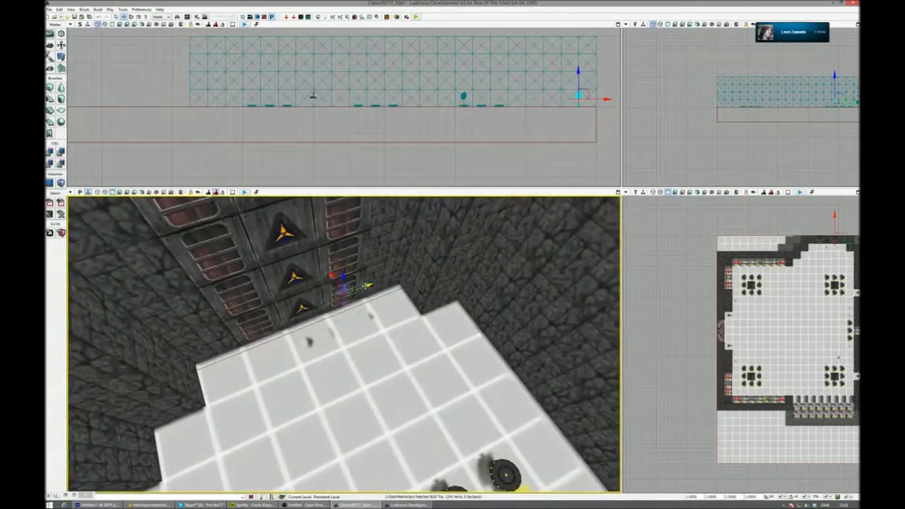
left_click_drag(291, 292, 302, 309)
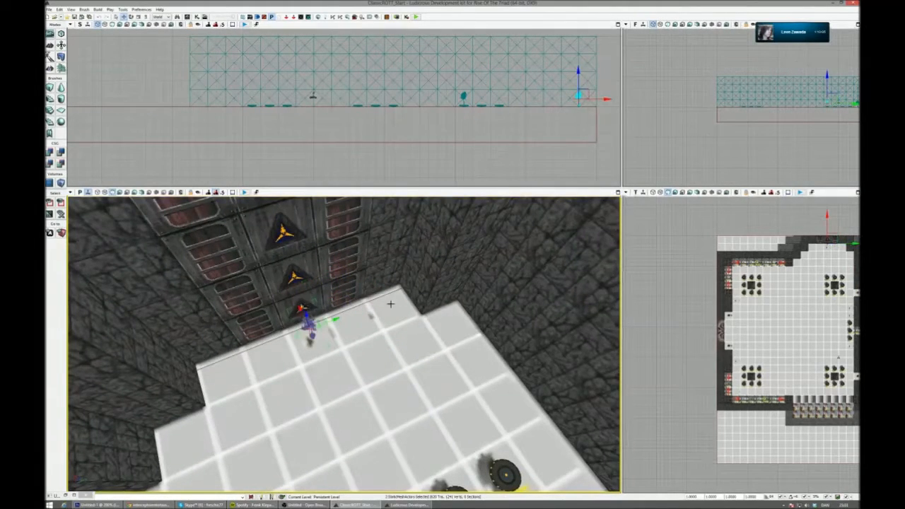
right_click_drag(305, 315, 259, 324)
right_click_drag(345, 332, 318, 308)
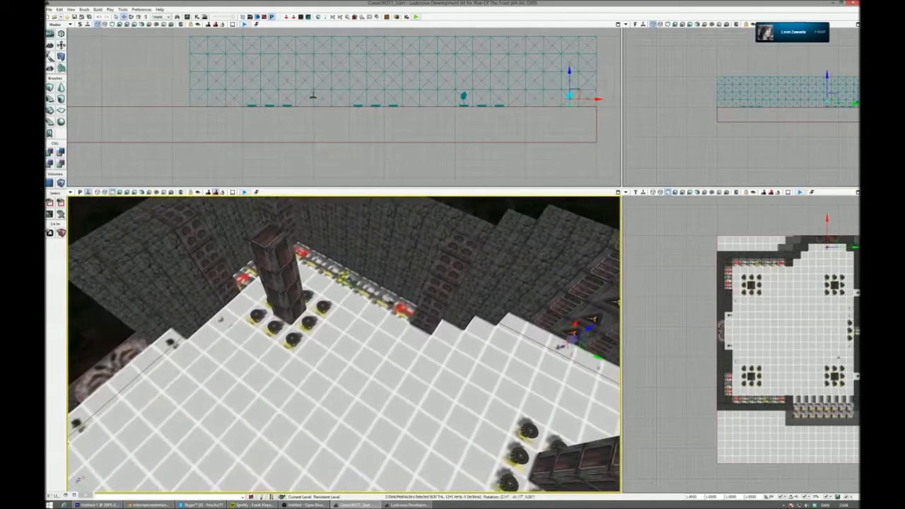
- Copy the potted tree onto the two plant markers along the long side wall of the room
right_click_drag(552, 339, 583, 339)
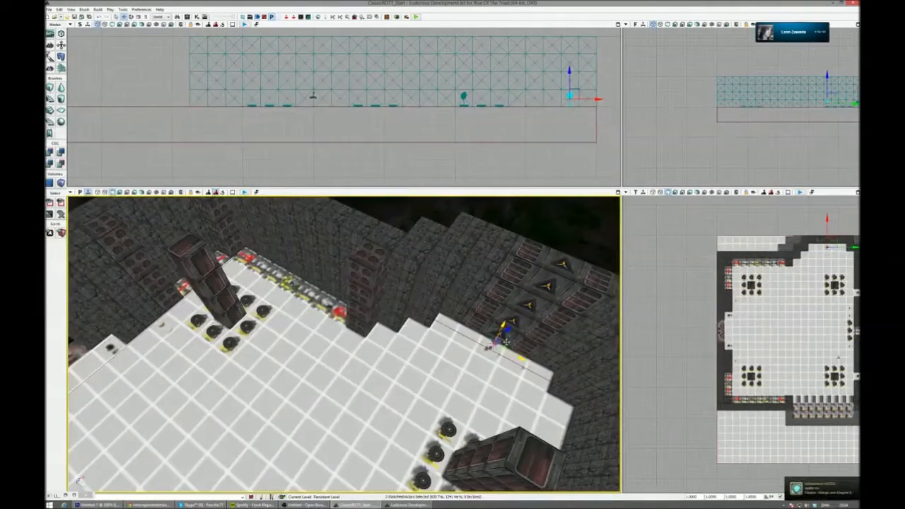
left_click_drag(505, 343, 287, 337)
left_click_drag(121, 340, 120, 341)
right_click_drag(120, 341, 50, 331)
key("w")
key("s")
left_click_drag(501, 378, 289, 386, "alt")
right_click_drag(288, 385, 218, 386)
- Copy the potted tree across the room onto the plant marker in the small alcove near the row of fence markers
left_click_drag(448, 351, 344, 302, "alt")
right_click_drag(344, 302, 120, 279)
key("s")
left_click_drag(272, 320, 237, 330, "shift")
right_click_drag(237, 330, 216, 328)
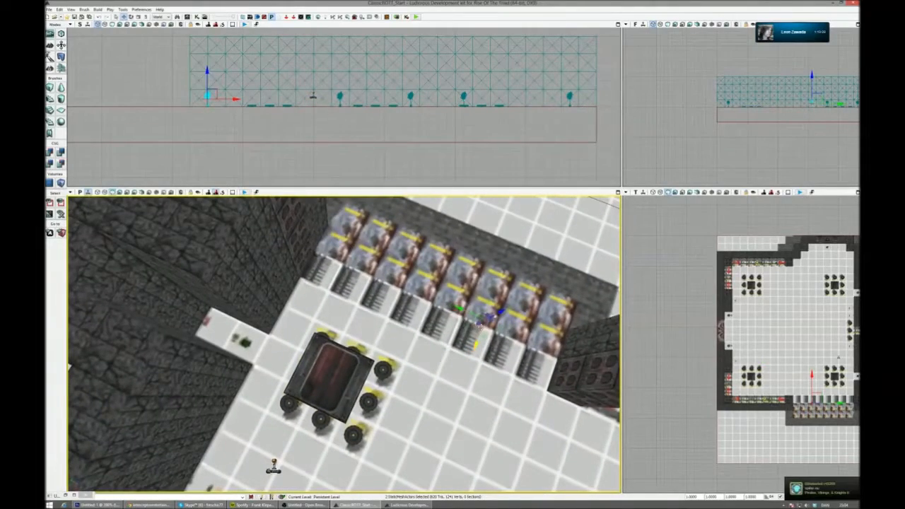
left_click_drag(233, 338, 238, 337)
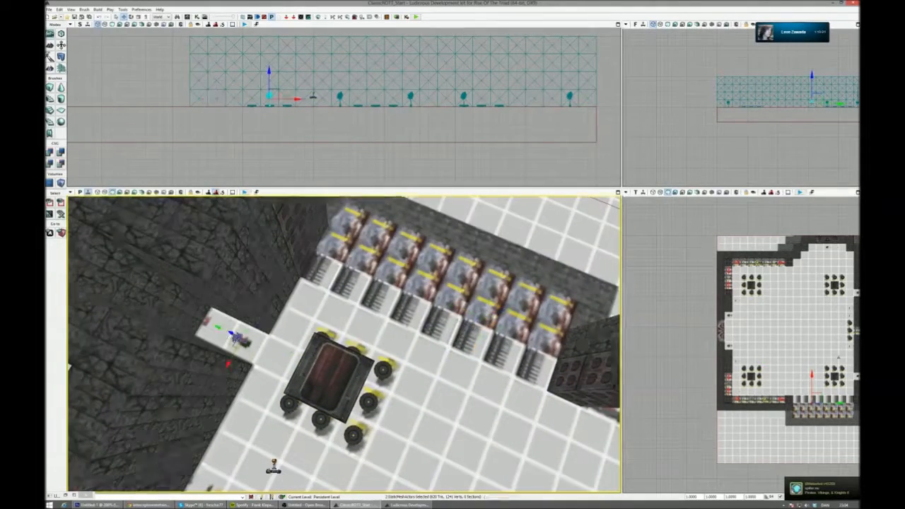
right_click_drag(238, 337, 166, 328)
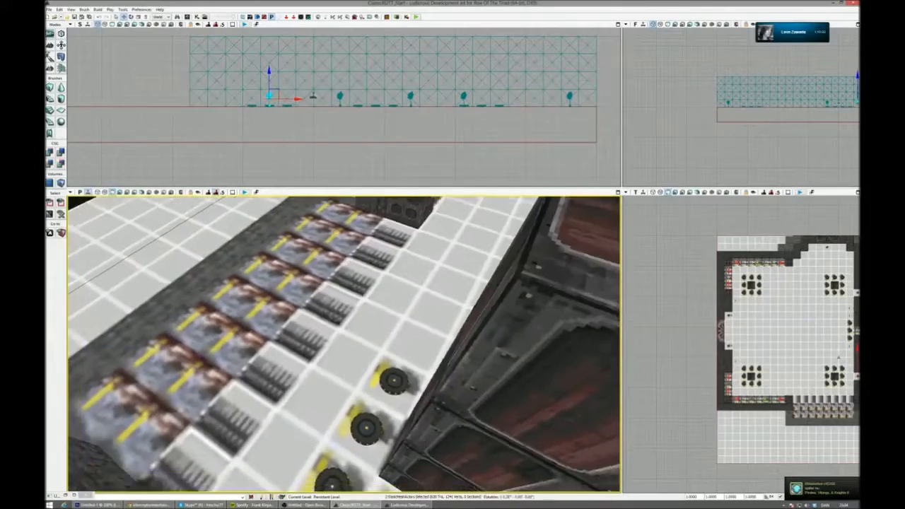
- Open the Content Browser, filter the packages by "clas", clear the asset search and display the static meshes of the rott_classic package
right_click_drag(344, 344, 325, 343)
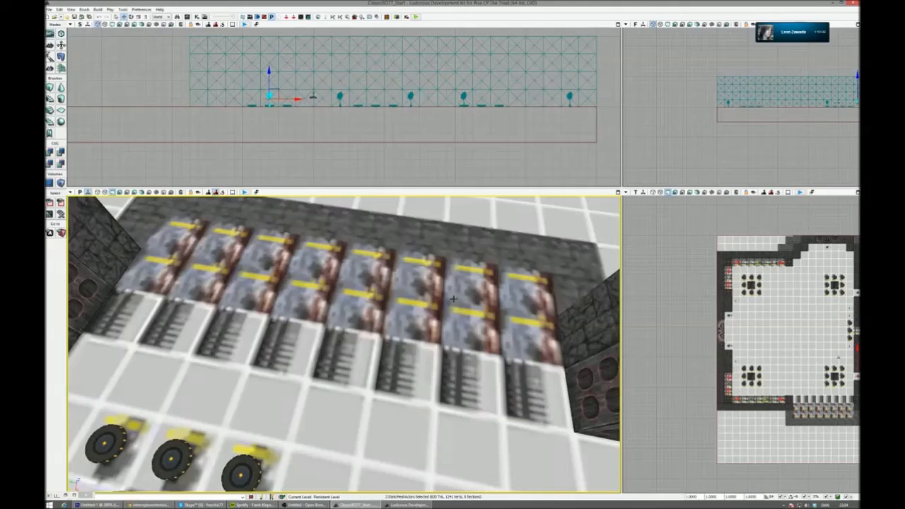
mouse_move(345, 345)
right_mouse_down()
mouse_move(202, 358)
mouse_move(387, 346)
mouse_move(305, 354)
mouse_move(376, 339)
mouse_move(493, 340)
mouse_move(266, 355)
mouse_move(359, 345)
right_mouse_up()
left_click(188, 16)
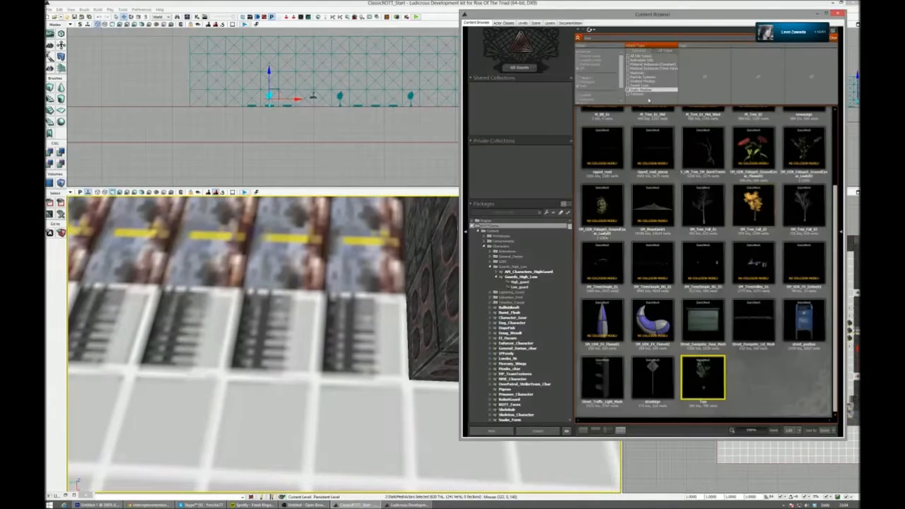
type("clas")
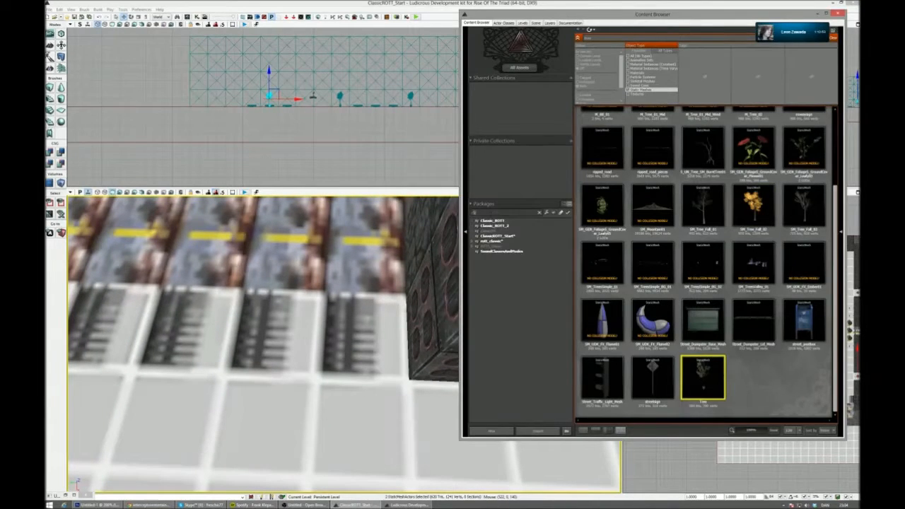
left_click(523, 239)
left_click(521, 226)
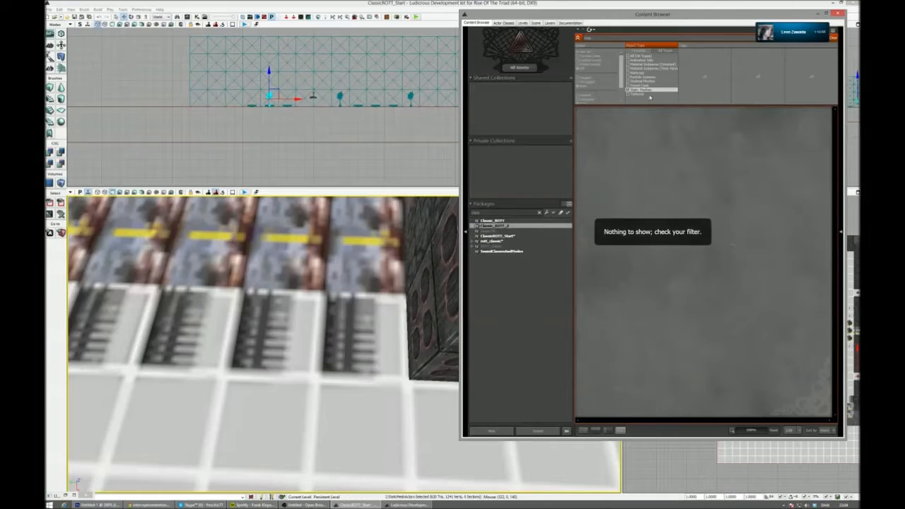
left_click_drag(750, 17, 711, 41)
left_click(769, 62)
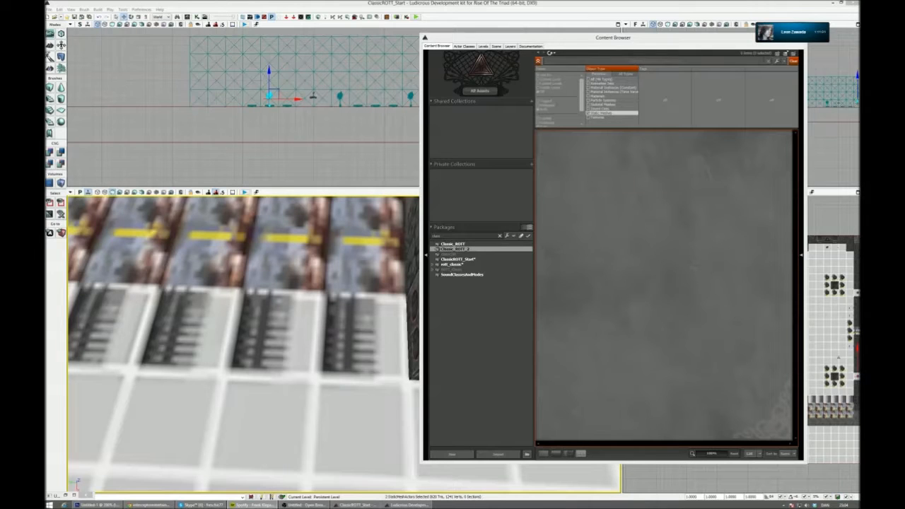
left_click(468, 255)
left_click(467, 259)
left_click(467, 265)
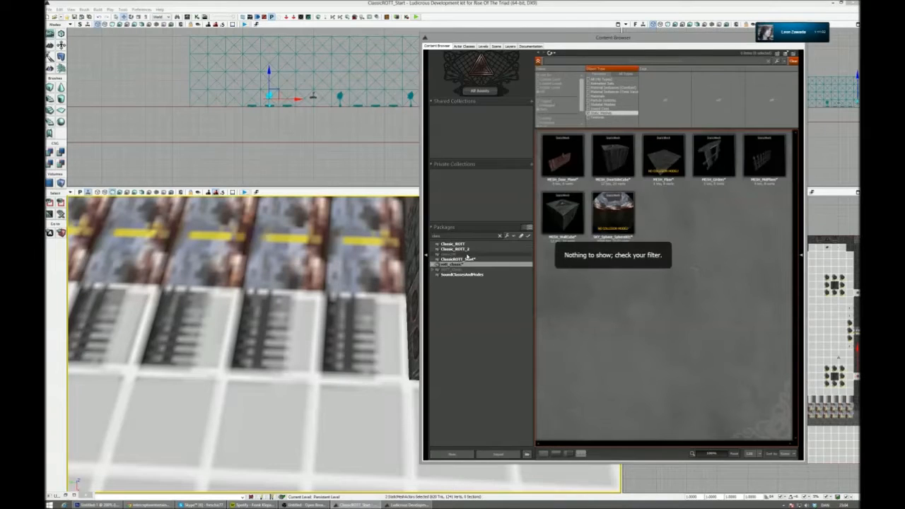
- Place the spiked fence mesh at the end of the fence marker row and dock the Content Browser to one half of the screen
left_click(775, 157)
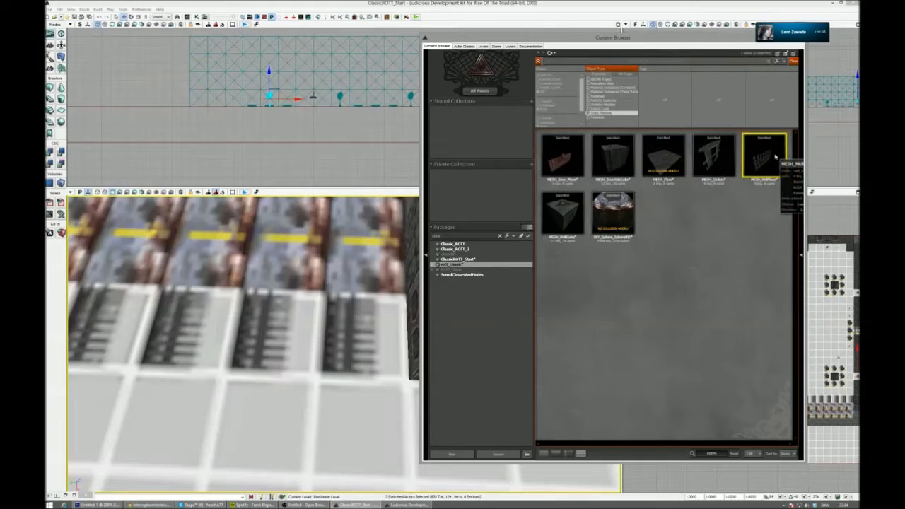
left_click_drag(776, 157, 362, 338)
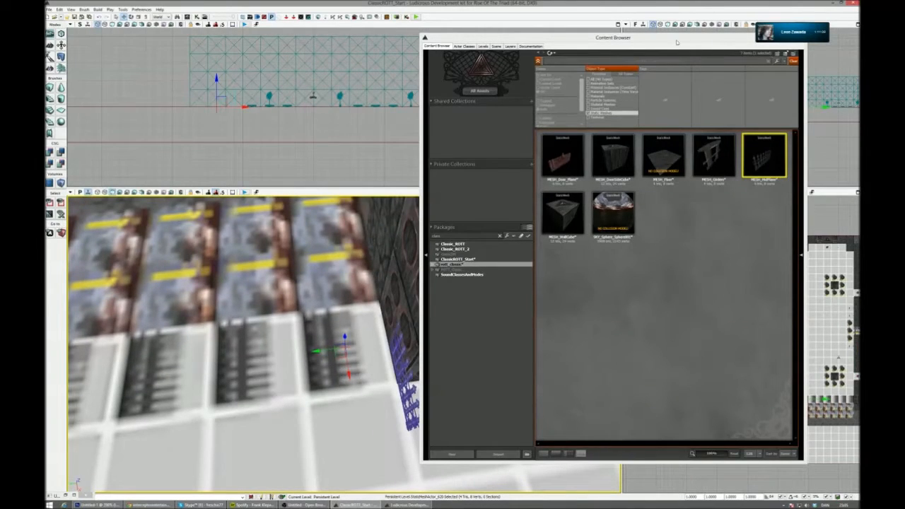
left_click_drag(666, 38, 705, 42)
key("super+Right")
- Rotate the fence parallel to the marker row and move it onto the end marker beside the girder column
right_click_drag(354, 378, 389, 378)
key("space")
left_click_drag(327, 360, 271, 379)
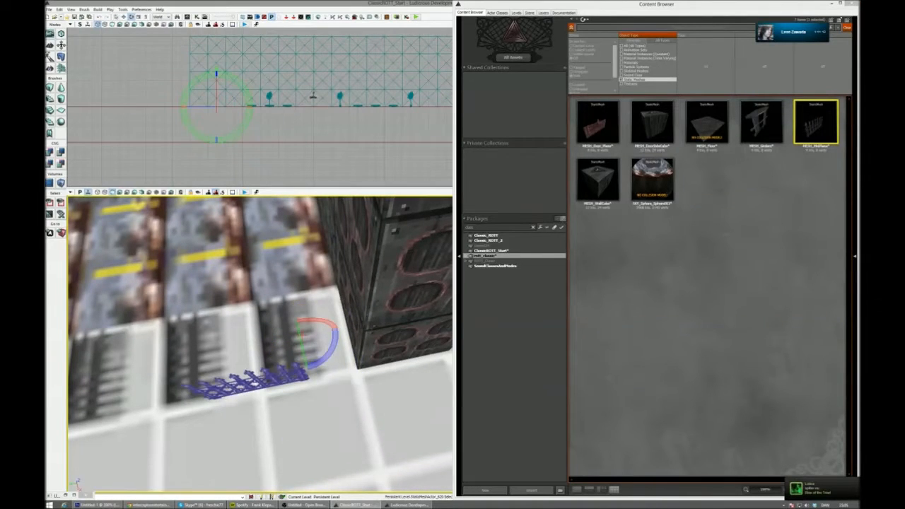
right_click_drag(409, 408, 437, 408)
key("space")
left_click_drag(353, 341, 379, 279)
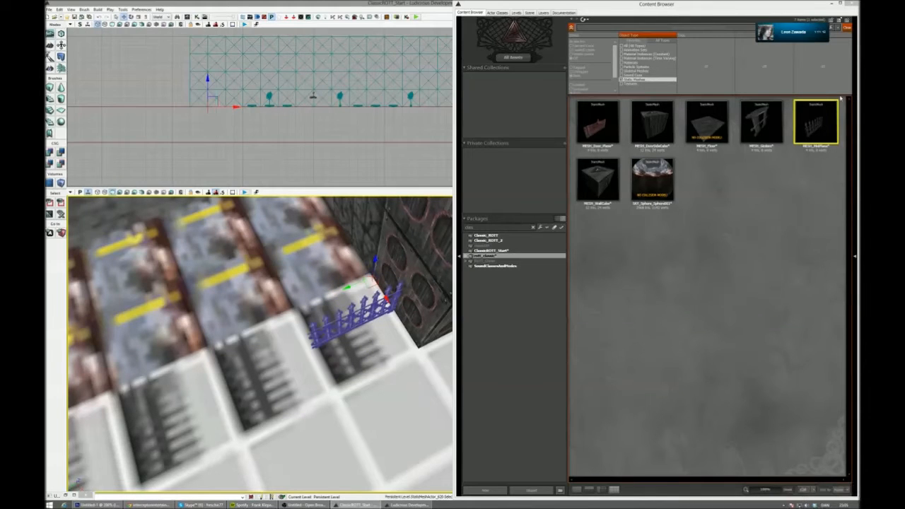
- Close the Content Browser and set the drag grid snap to 128
left_click(853, 3)
left_click(785, 497)
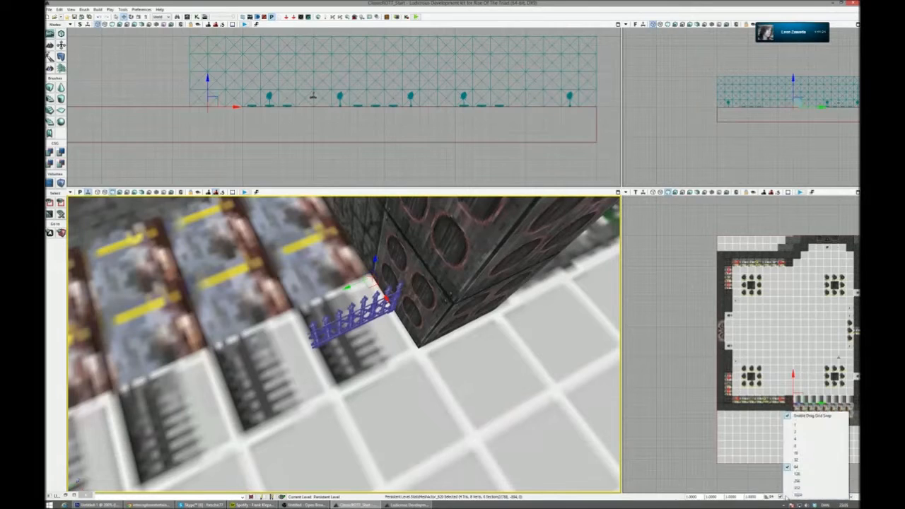
left_click(792, 474)
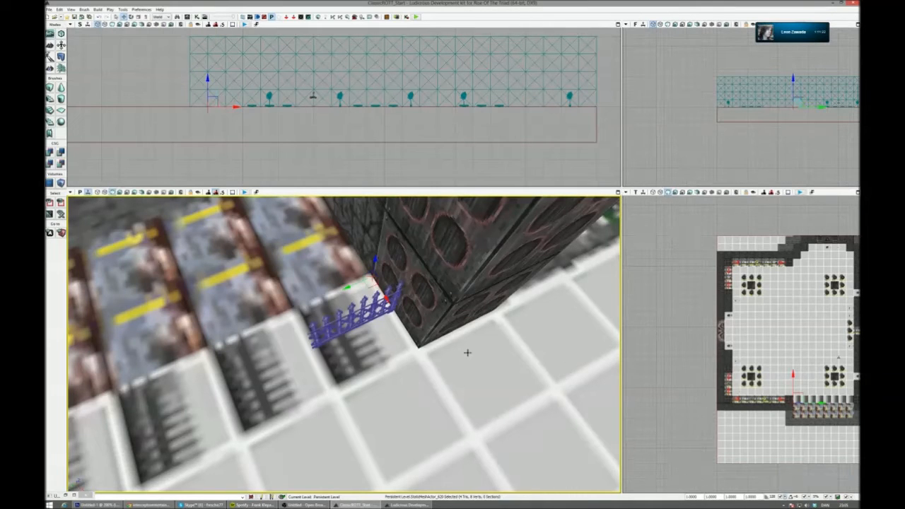
- Copy the fence onto the next three fence markers in the row
right_click_drag(466, 352, 409, 367)
left_click_drag(411, 306, 320, 313, "alt")
right_click_drag(377, 395, 378, 394)
left_click_drag(467, 313, 381, 315, "alt")
right_click_drag(382, 322, 369, 322)
left_click_drag(449, 317, 354, 318, "alt")
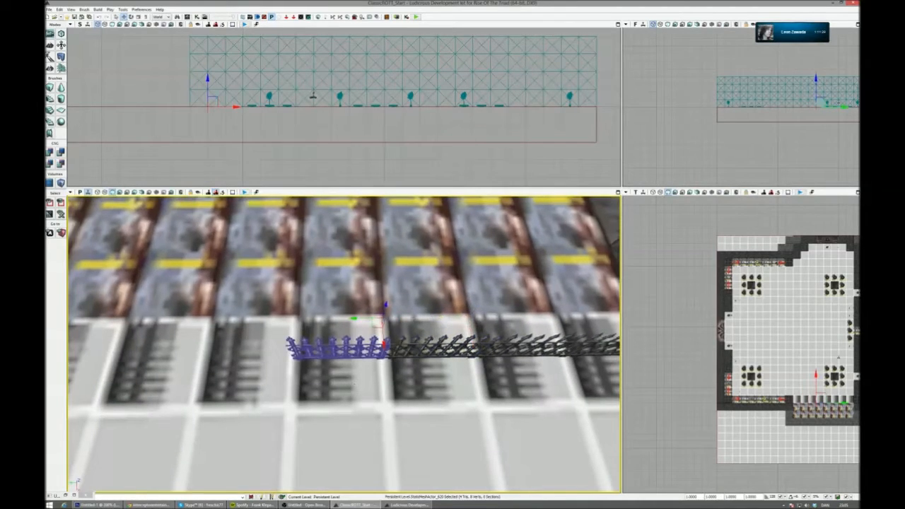
- Copy the fence onto the remaining fence markers up to the far end of the row
right_click_drag(359, 325, 338, 330)
left_click_drag(410, 344, 245, 292, "alt")
right_click_drag(244, 293, 221, 294)
left_click_drag(382, 336, 226, 285, "alt")
right_click_drag(226, 285, 232, 212)
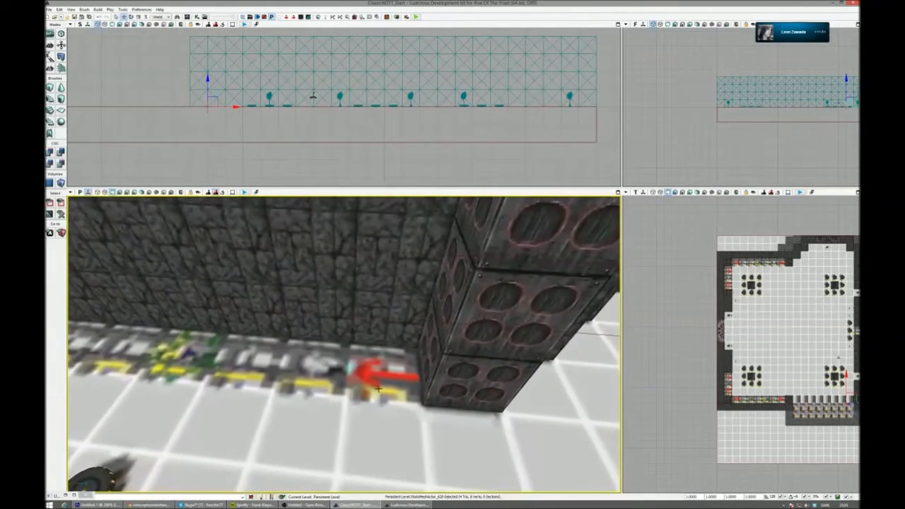
- Copy the girder piece from the doorway onto the end track marker beside the corner column
left_click(464, 330)
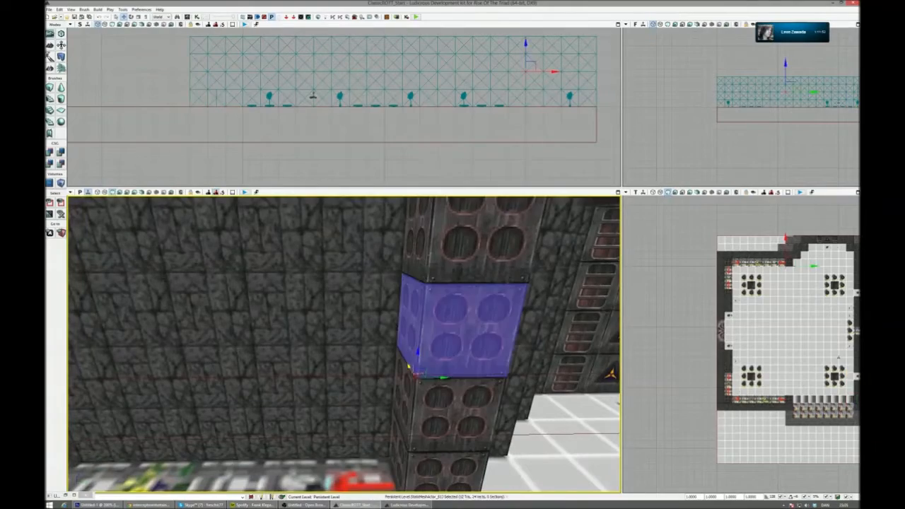
left_click(453, 414, "ctrl")
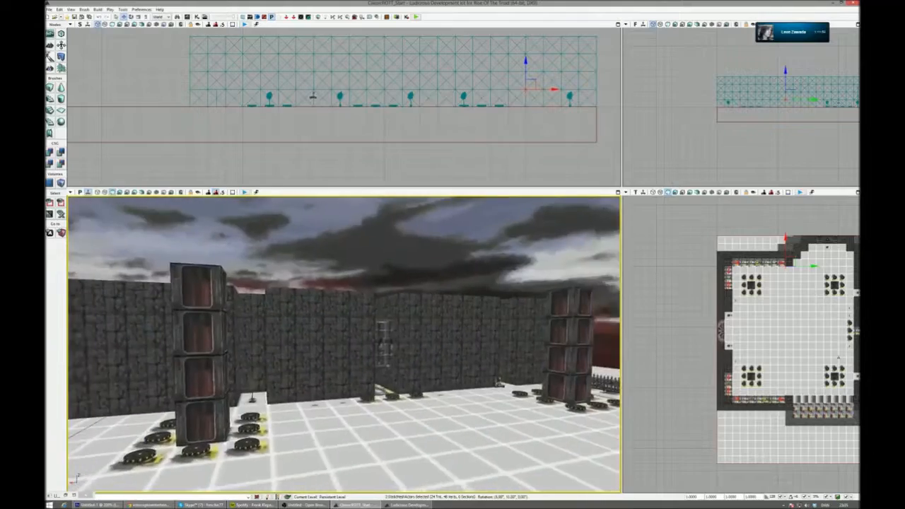
left_click(306, 306)
right_click_drag(307, 305, 262, 322)
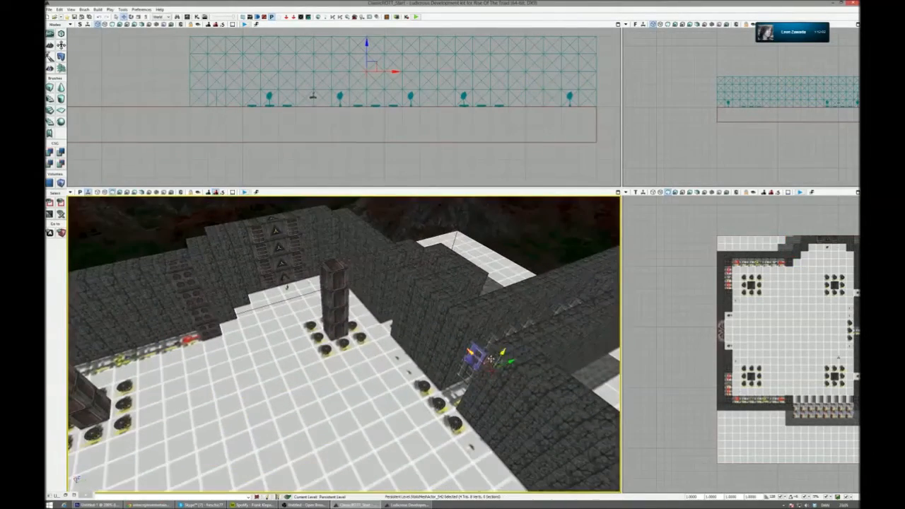
left_click_drag(508, 363, 277, 473)
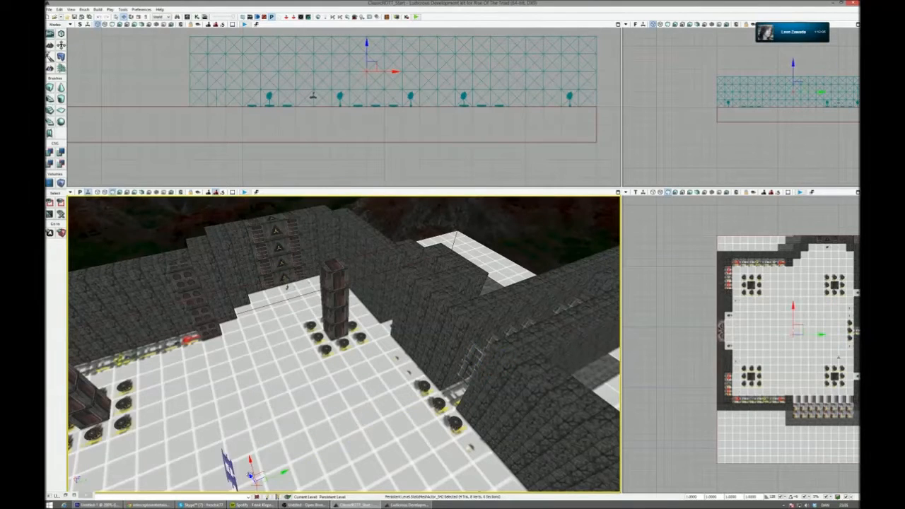
left_click_drag(200, 292, 290, 268, "shift")
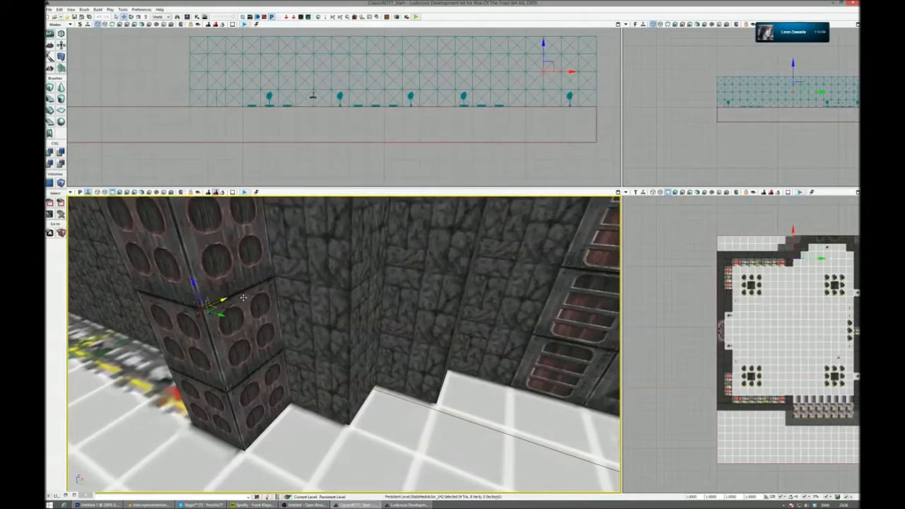
left_click_drag(243, 298, 390, 413, "shift")
right_click_drag(391, 414, 429, 412)
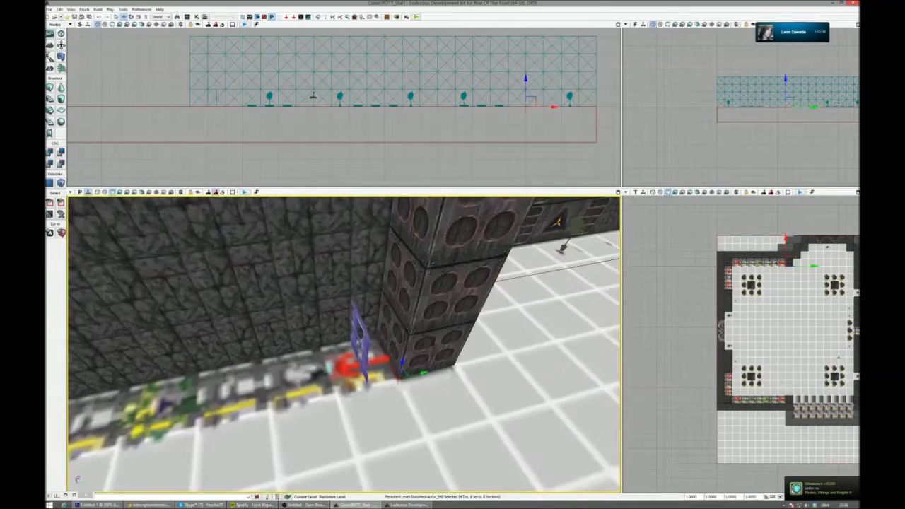
- Copy the girder piece upward to build a three-high stack beside the corner column
left_click_drag(402, 364, 415, 310)
right_click_drag(415, 310, 410, 273)
left_click_drag(411, 410, 419, 328, "alt")
right_click_drag(419, 328, 439, 336)
left_click(423, 371, "ctrl")
left_click(410, 448, "ctrl")
right_click_drag(411, 448, 375, 459)
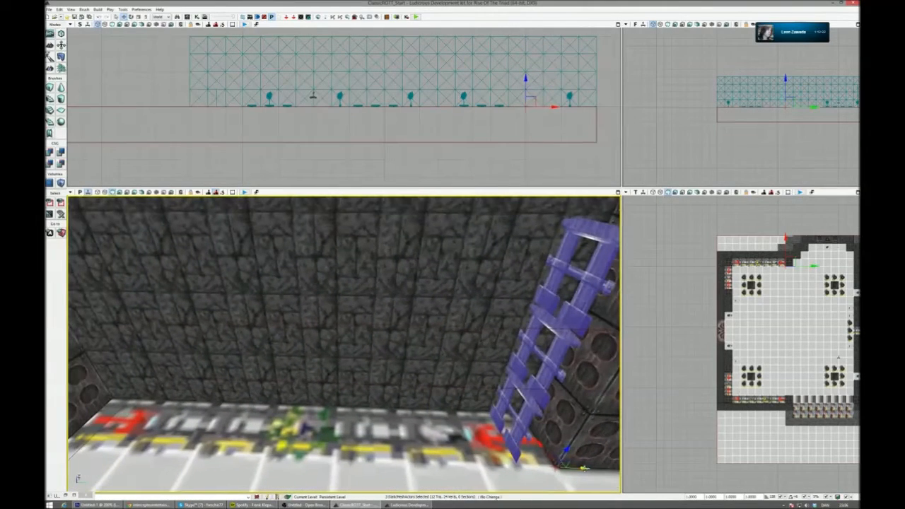
left_click_drag(584, 468, 512, 465, "alt")
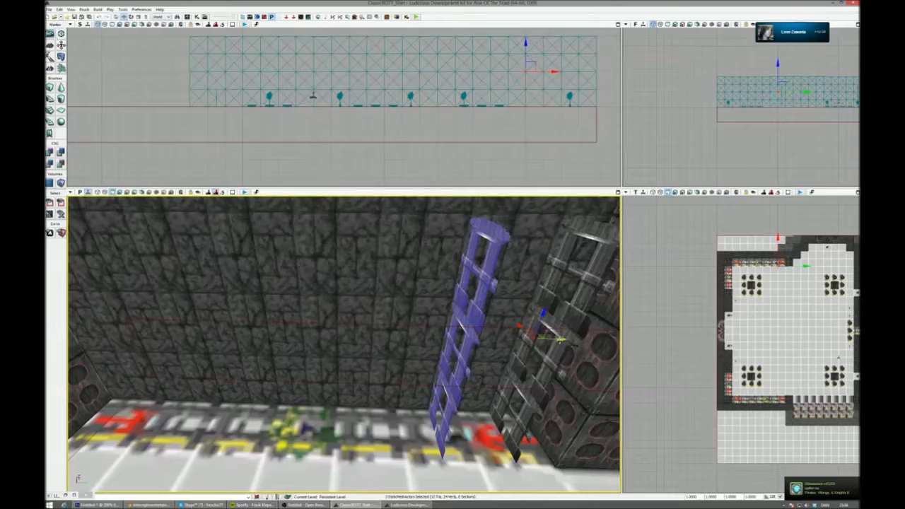
right_click_drag(512, 465, 558, 458)
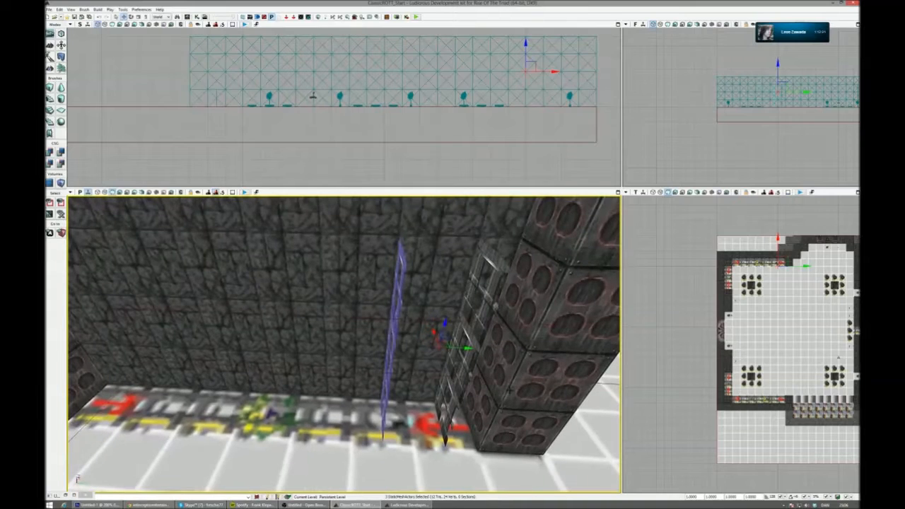
key("Delete")
- Rotate the three-piece girder stack parallel to the wall and align it over the end track marker
left_click(488, 294)
left_click(467, 354, "ctrl")
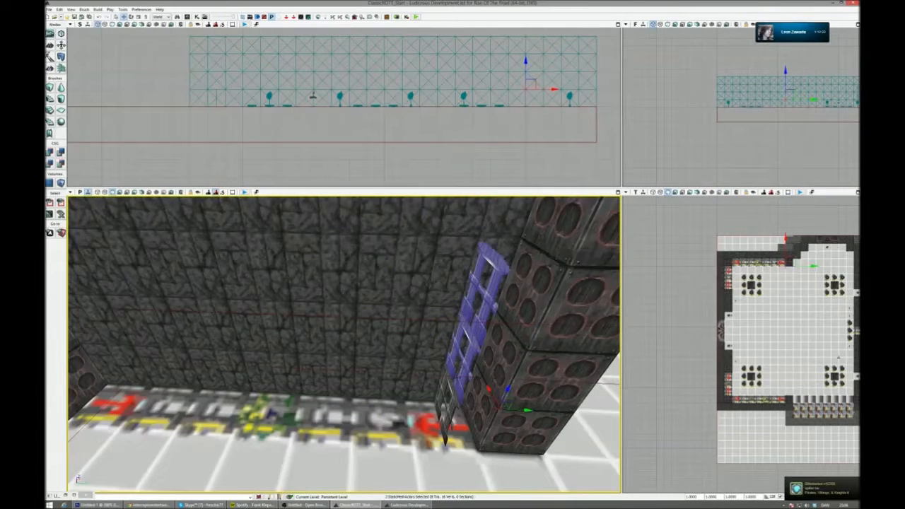
left_click(453, 403, "ctrl")
key("space")
left_click_drag(460, 471, 431, 455)
key("space")
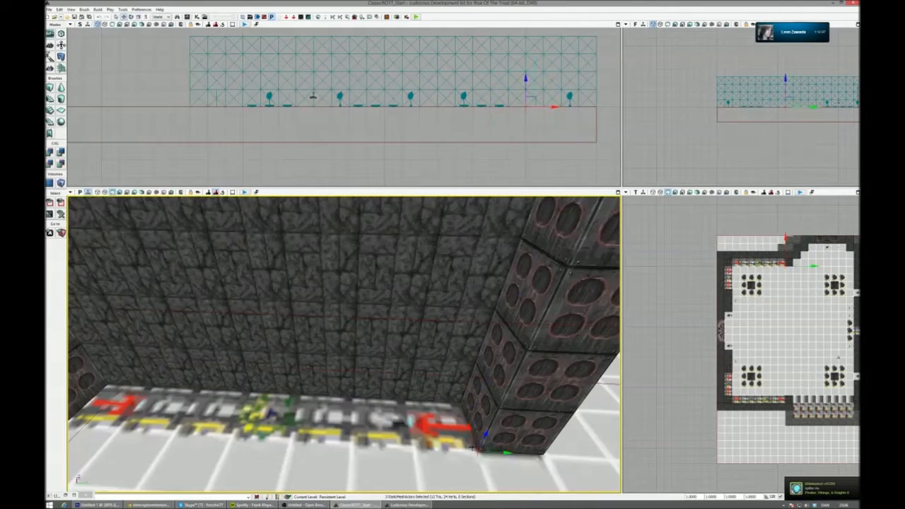
key("ctrl+z")
right_click_drag(453, 451, 531, 421)
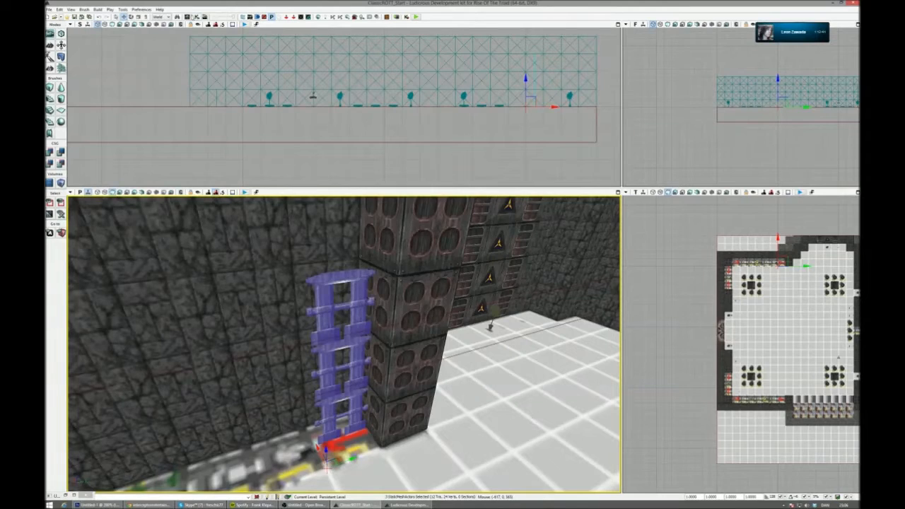
- Find the doorway girder's mesh and material in the Content Browser, close the mesh editor and choose the girder feet material
right_click_drag(425, 353, 529, 316)
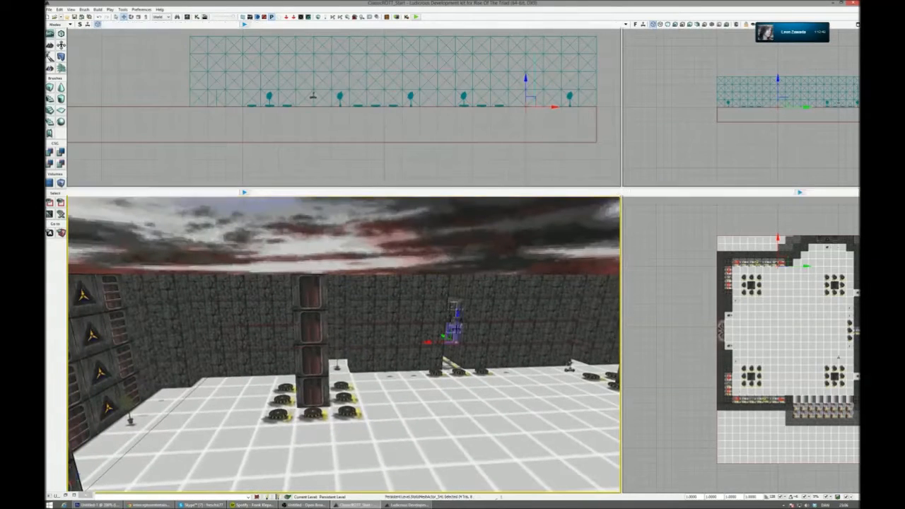
right_click(456, 325)
left_click(502, 77)
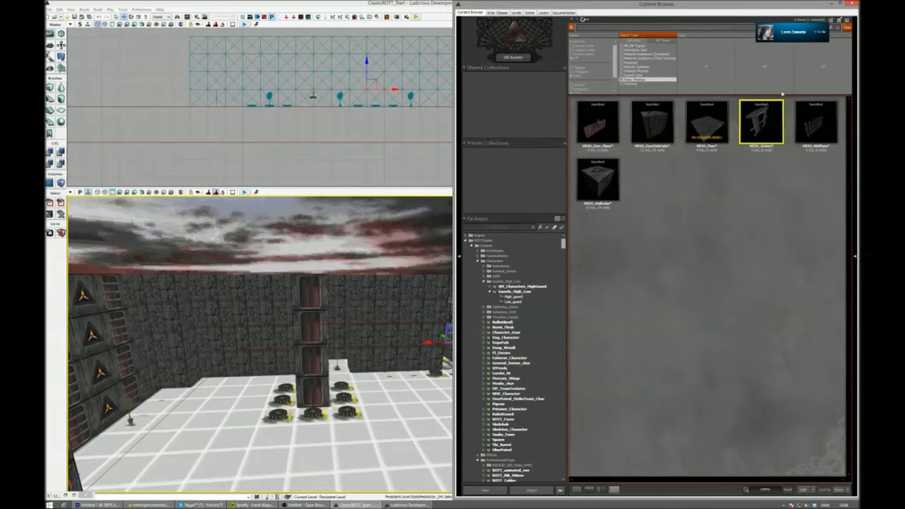
double_click(761, 122)
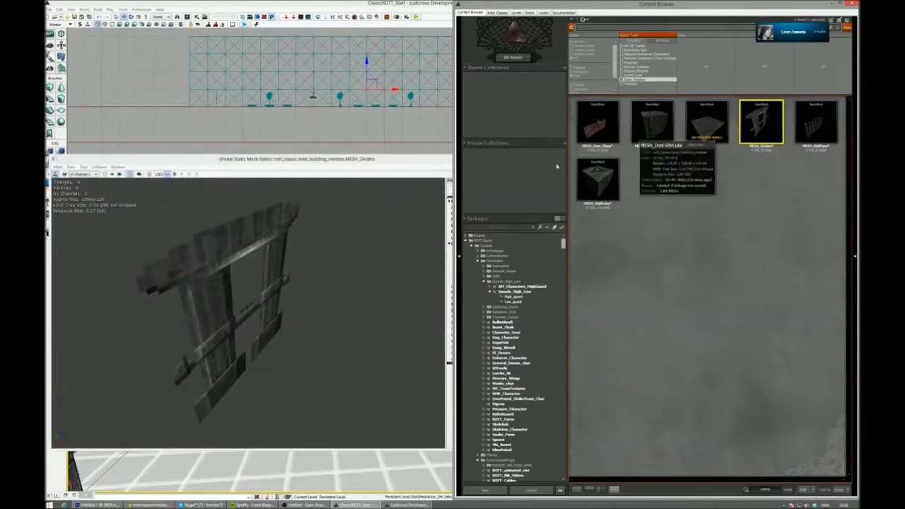
left_click(529, 280)
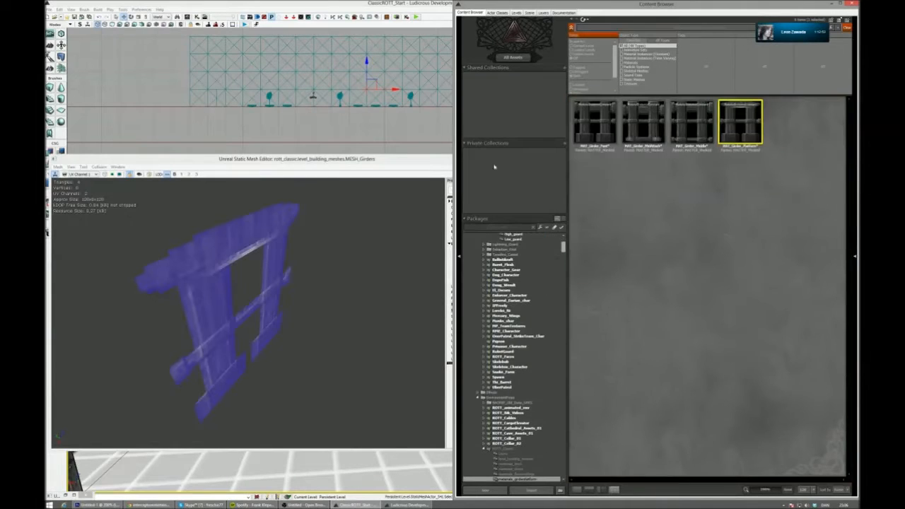
left_click(413, 160)
left_click(537, 159)
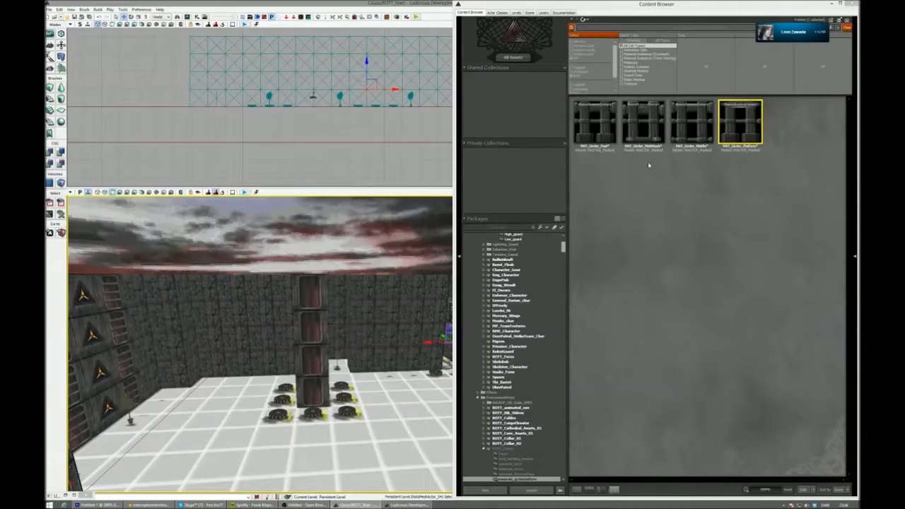
left_click(594, 124)
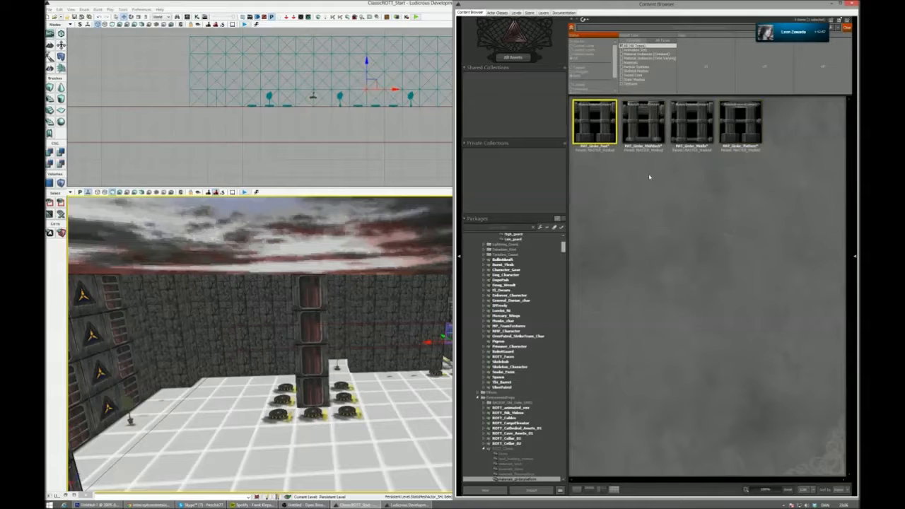
- Apply the girder feet material to all three girders of the stack beside the corner column
right_click_drag(353, 319, 230, 341)
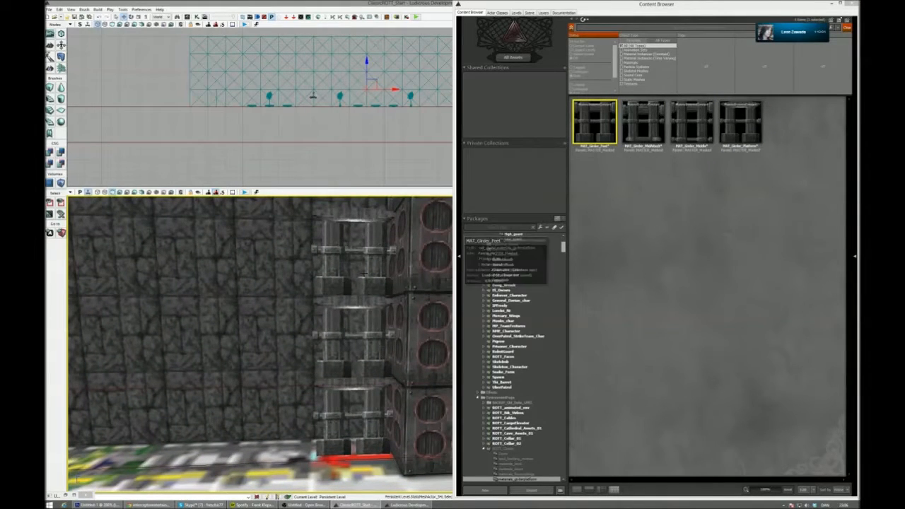
left_click(362, 273, "ctrl")
left_click(364, 347, "ctrl")
left_click(372, 393)
left_click(315, 375, "ctrl")
left_click(379, 280, "ctrl")
left_click_drag(418, 290, 377, 275)
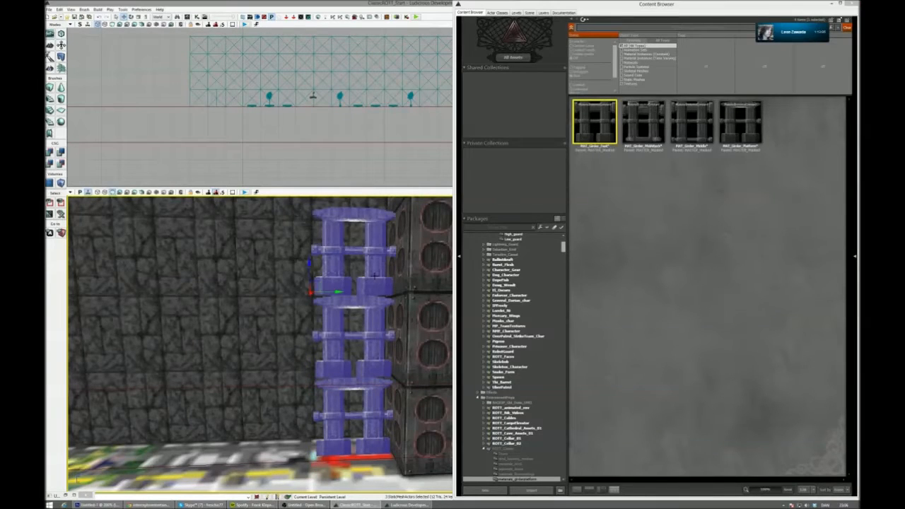
right_click_drag(375, 276, 401, 299)
- Copy the girder stack along the track row to form four adjacent stacks, closing the Content Browser on the way
left_click_drag(398, 297, 210, 302, "alt")
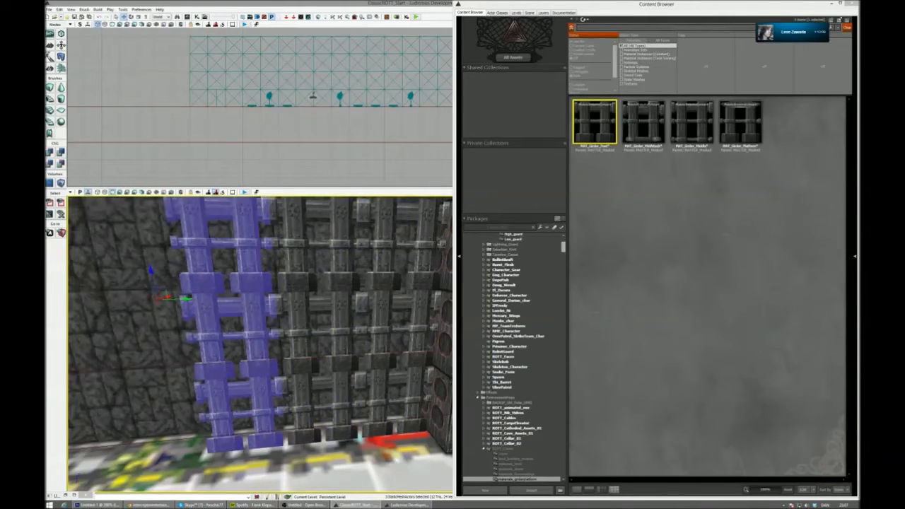
right_click_drag(211, 302, 213, 282)
left_click(852, 4)
right_click_drag(345, 345, 315, 362)
right_click_drag(343, 307, 345, 301)
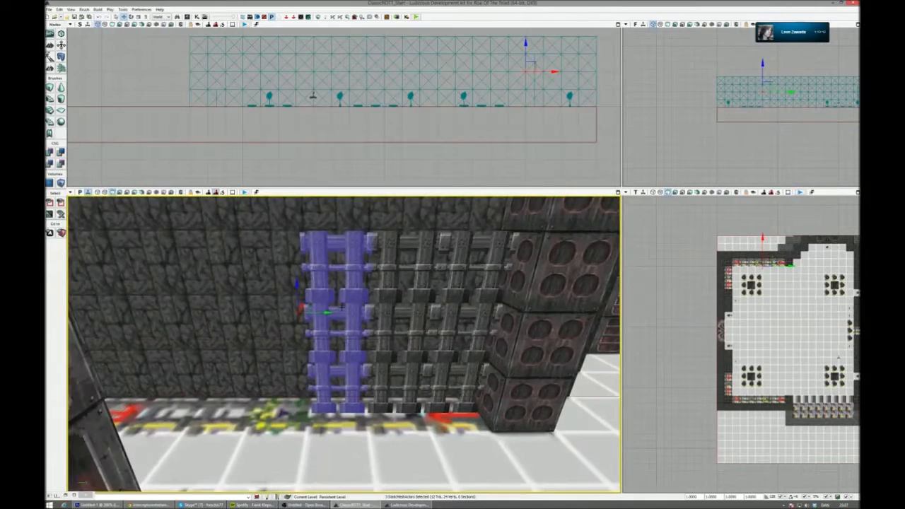
left_click_drag(324, 313, 251, 313)
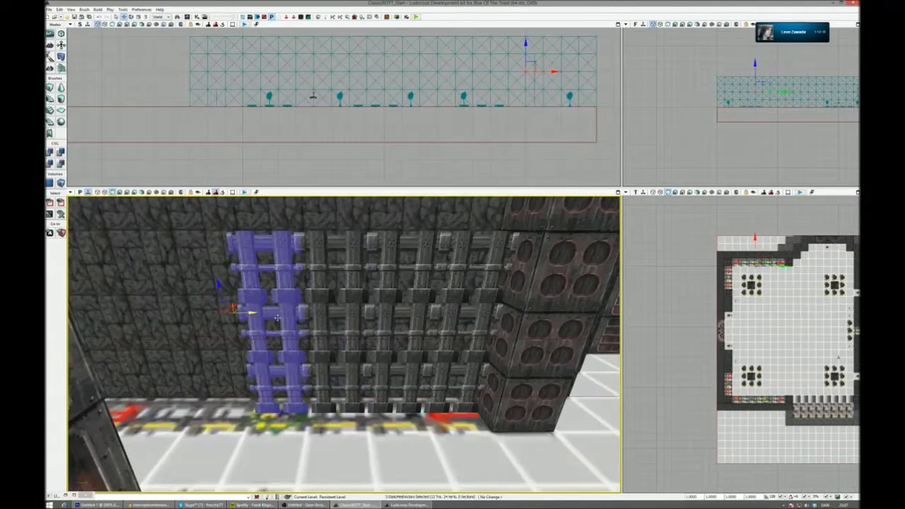
- Apply MAT_Girder_Middle to the middle row of girders in all four stacks
left_click(187, 17)
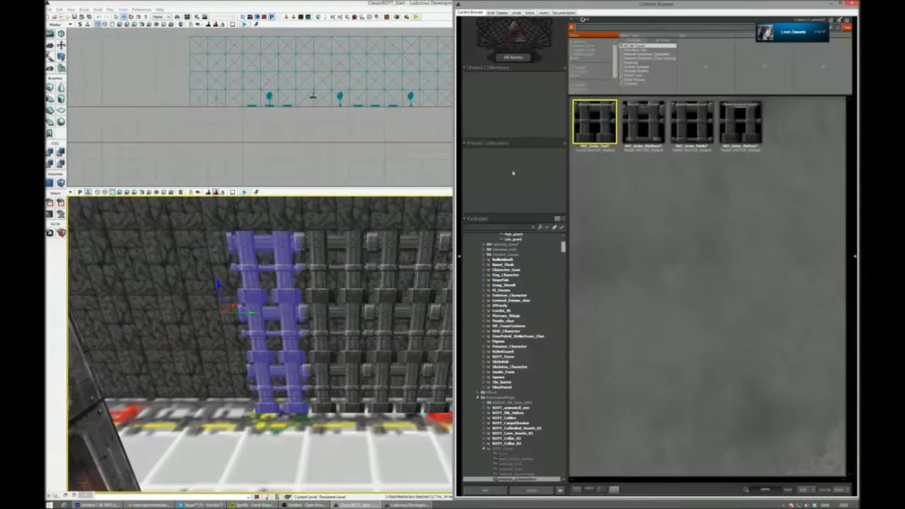
left_click(696, 123)
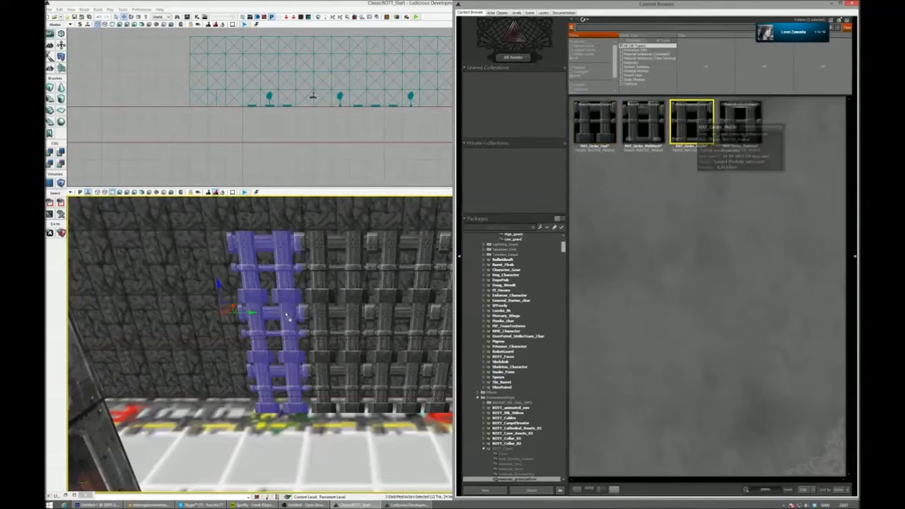
left_click(284, 292, "alt")
left_click(284, 315)
key("ctrl+z")
left_click(300, 319, "alt")
key("ctrl+z")
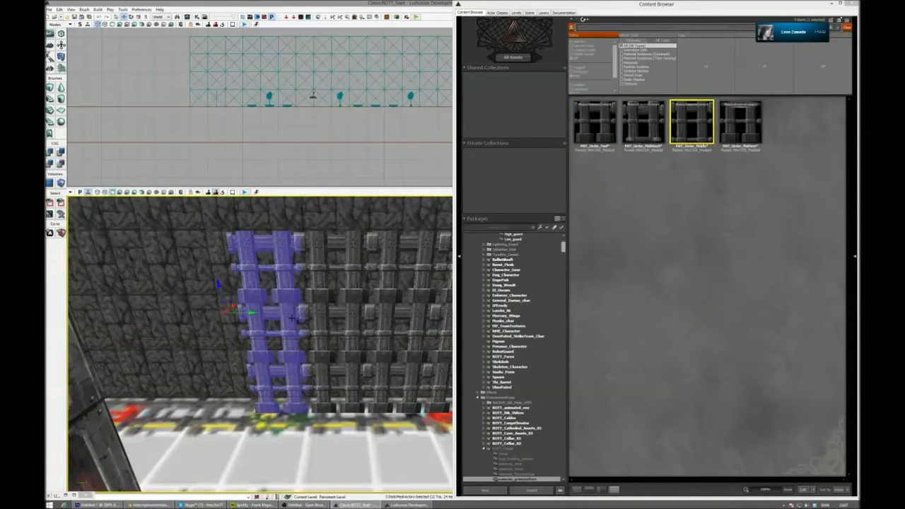
left_click(292, 318)
left_click(341, 323, "ctrl")
right_click_drag(341, 322, 396, 327)
left_click(332, 330, "ctrl")
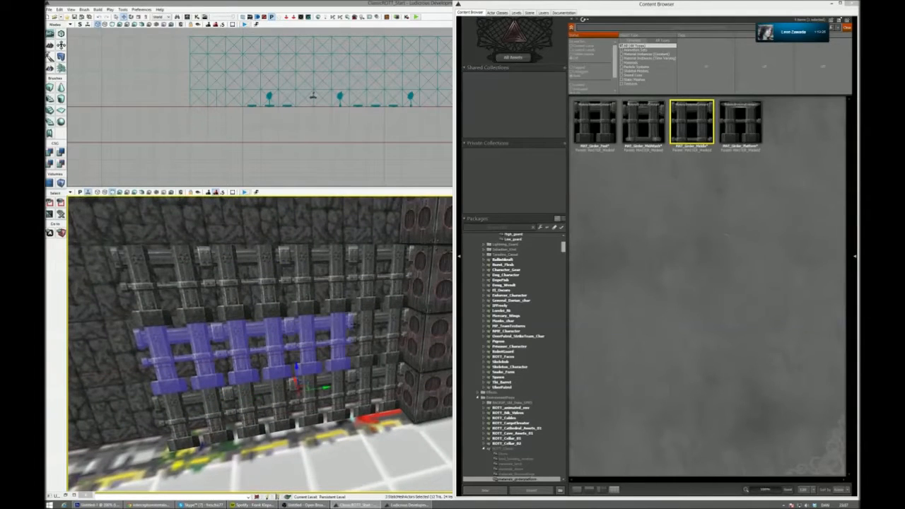
left_click(366, 324, "ctrl")
- Apply MAT_Girder_Platform to the top row of girders in all four stacks
left_click(361, 314)
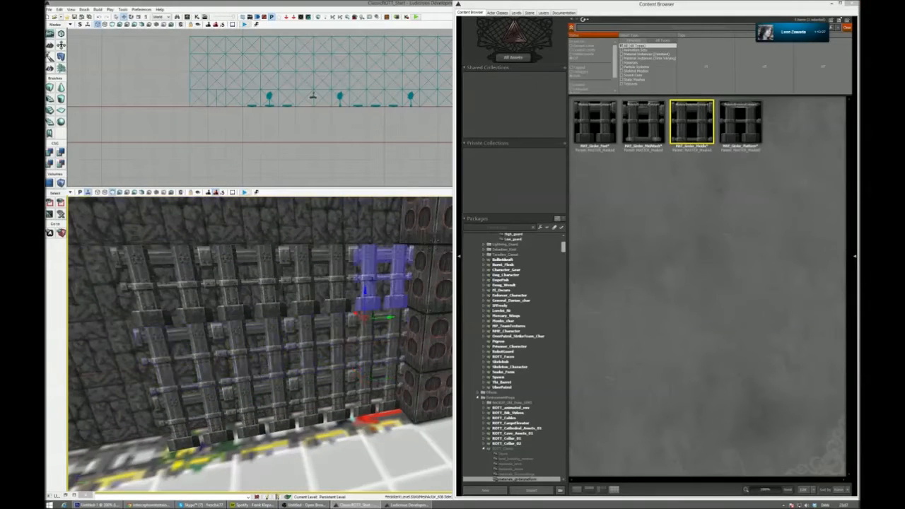
left_click(297, 284, "ctrl")
left_click(205, 286, "ctrl")
left_click(161, 283, "ctrl")
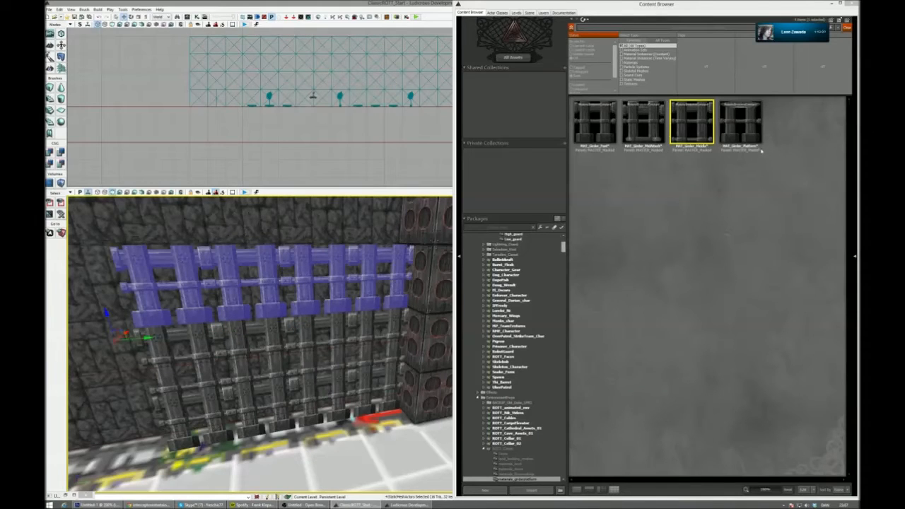
left_click_drag(754, 132, 364, 253)
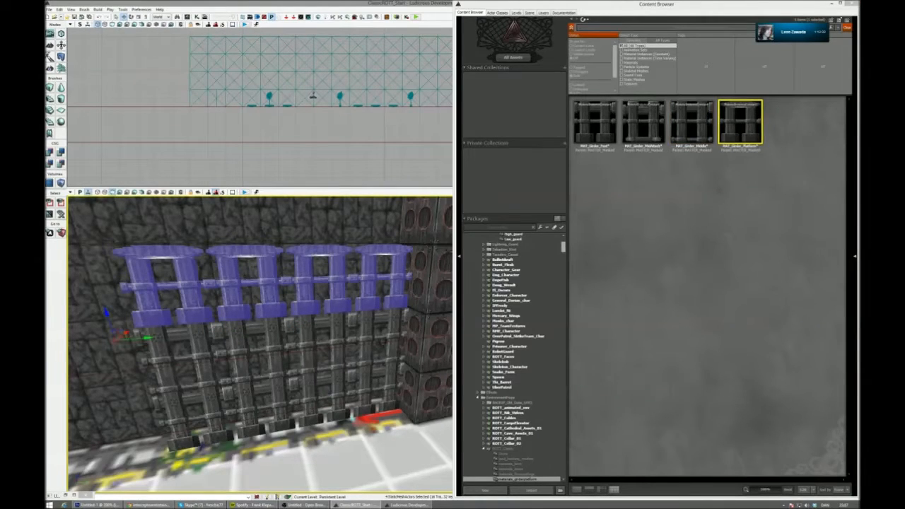
left_click(174, 359, "ctrl")
left_click(194, 419, "ctrl")
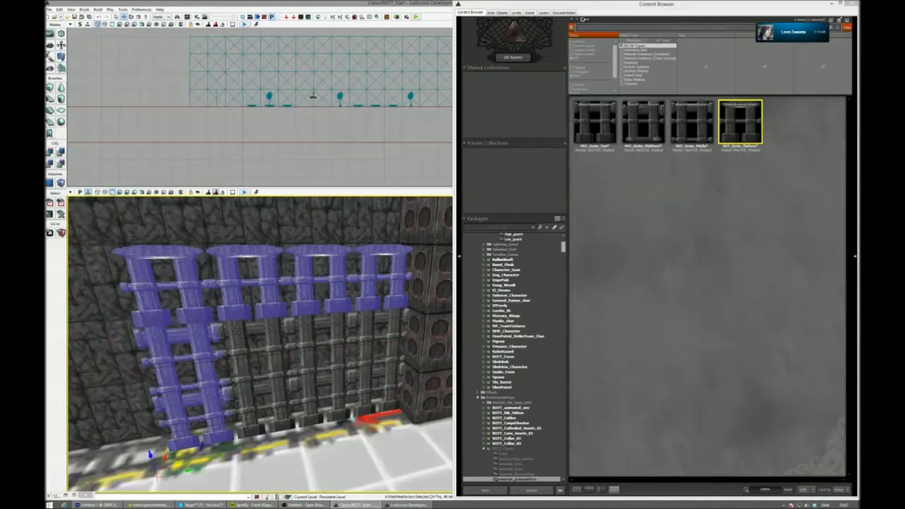
left_click(256, 352, "ctrl")
left_click(260, 408, "ctrl")
left_click(322, 343, "ctrl")
left_click(321, 414, "ctrl")
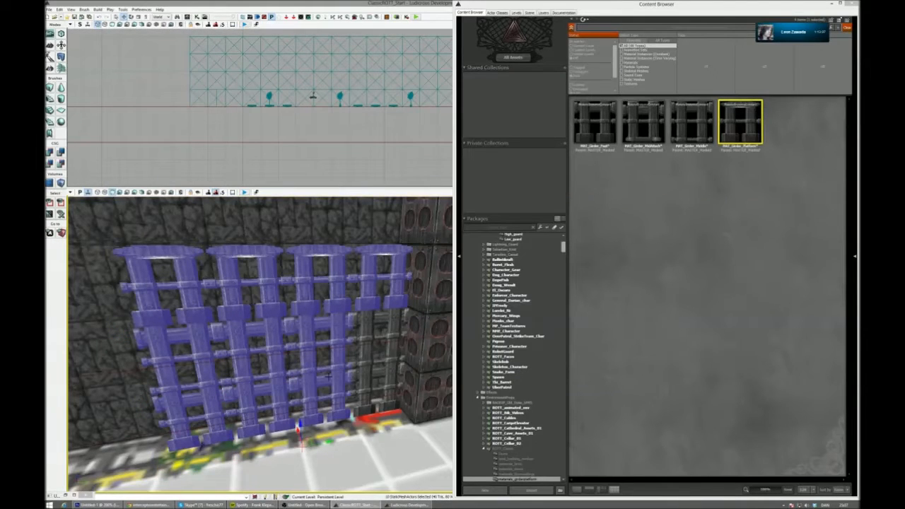
left_click(377, 393, "ctrl")
left_click(381, 338, "ctrl")
right_click_drag(361, 377, 340, 411)
left_click(366, 386)
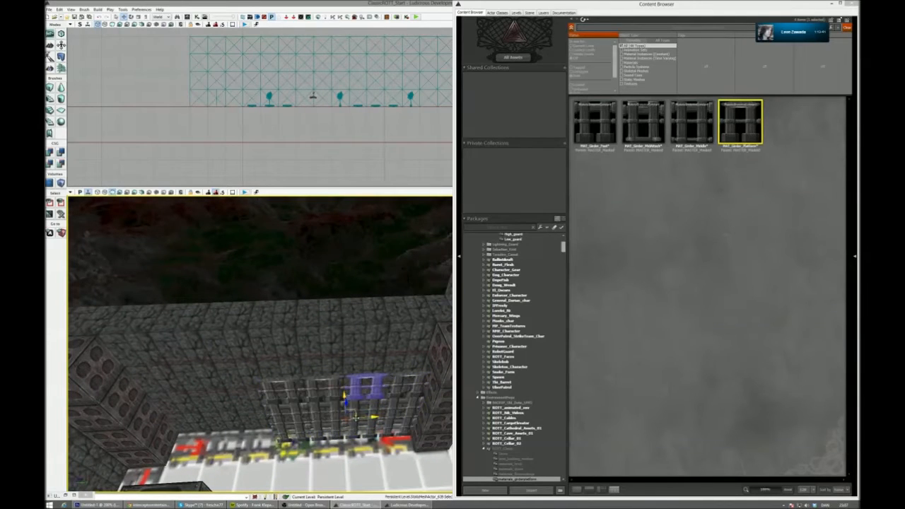
key("Delete")
left_click(372, 424)
key("ctrl+z")
key("ctrl+z")
- Select the three girder stacks farthest from the corner column and copy them along the row to its far end
right_click_drag(371, 424, 378, 325)
left_click(381, 348, "ctrl")
left_click(379, 389, "ctrl")
left_click(342, 325, "ctrl")
key("ctrl+z")
left_click(351, 371, "ctrl")
left_click(350, 387, "ctrl")
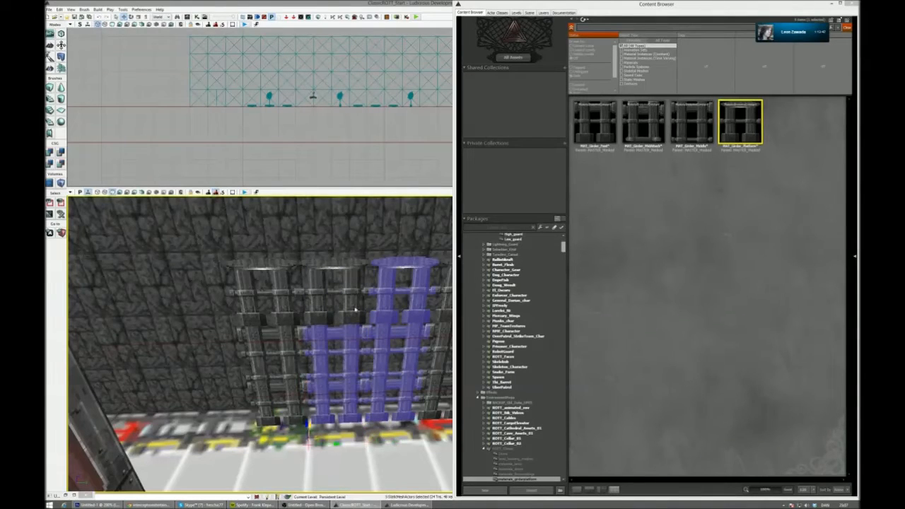
left_click(355, 309, "ctrl")
left_click(290, 297, "ctrl")
left_click(289, 348, "ctrl")
left_click(291, 389, "ctrl")
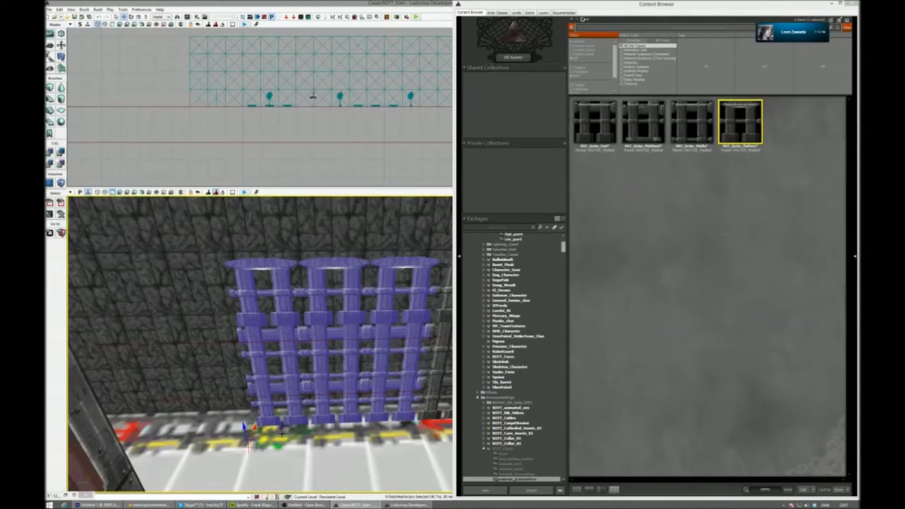
left_click_drag(278, 447, 83, 435, "alt")
right_click_drag(92, 434, 212, 396)
- Add the remaining girder stacks to the selection, close the Content Browser and group the whole grating
left_click(259, 337, "ctrl")
left_click(268, 376, "ctrl")
left_click(273, 397, "ctrl")
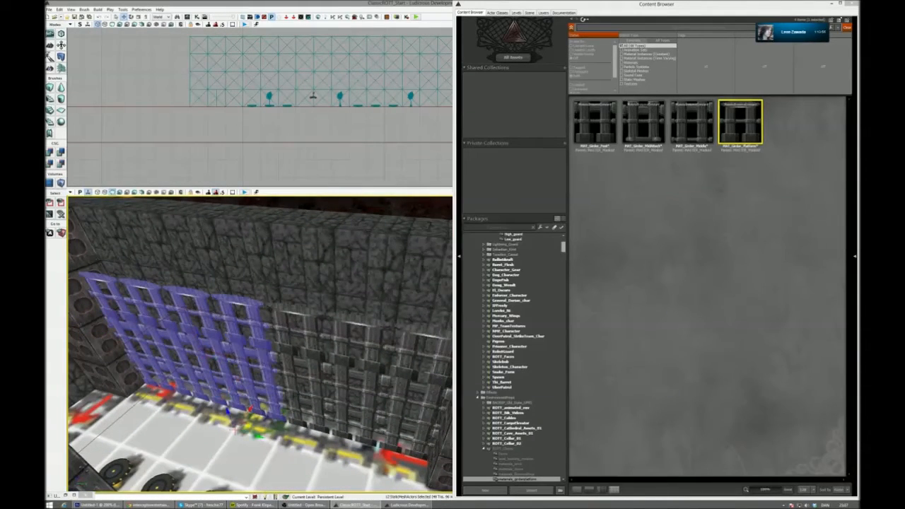
left_click(311, 419, "ctrl")
left_click(295, 333, "ctrl")
left_click(299, 376, "ctrl")
left_click(357, 345, "ctrl")
left_click(332, 396, "ctrl")
left_click(341, 397, "ctrl")
left_click(340, 409, "ctrl")
left_click(375, 403, "ctrl")
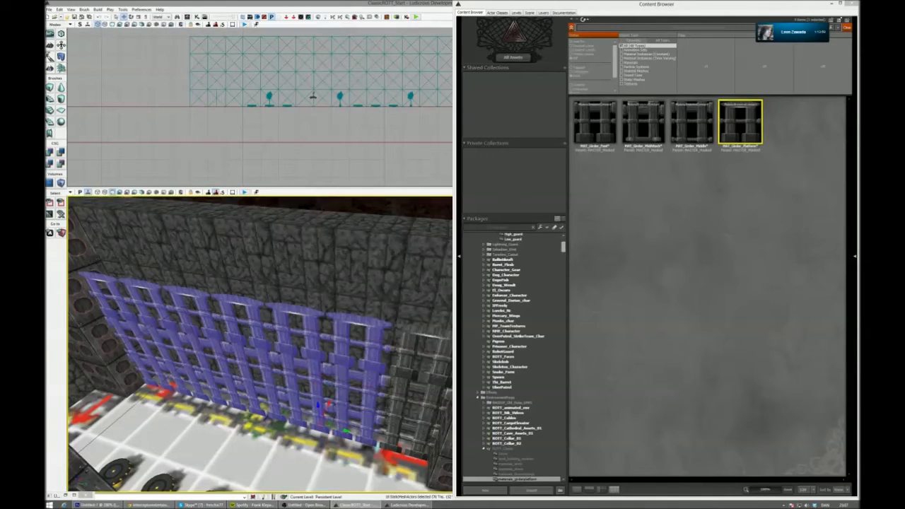
left_click(390, 413, "ctrl")
left_click(391, 429, "ctrl")
left_click(393, 377, "ctrl")
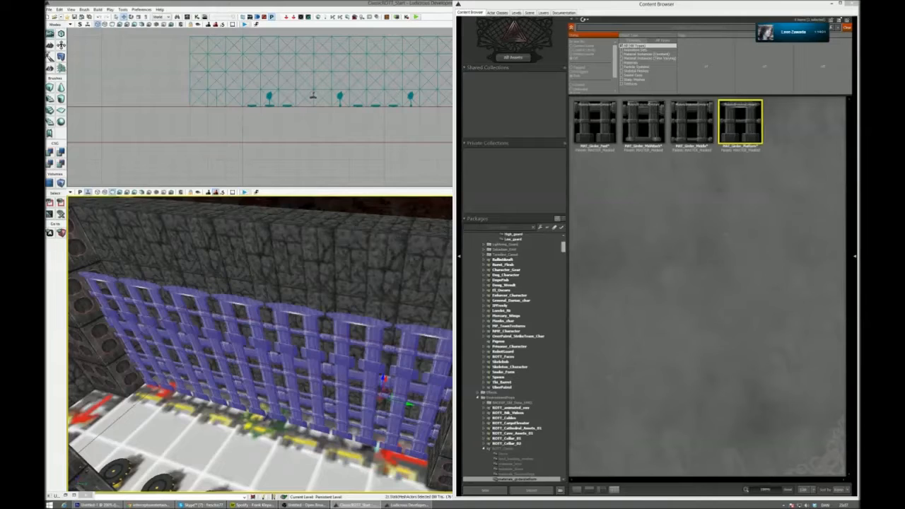
left_click(851, 3)
right_click_drag(344, 345, 297, 361)
key("ctrl+g")
- Copy the grouped girder grating across the room onto the opposite wall's track row
right_click_drag(481, 341, 347, 336)
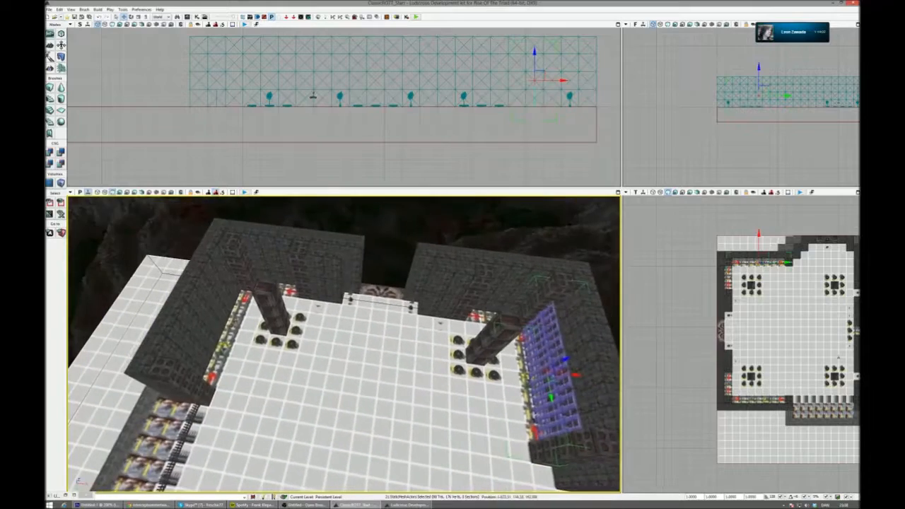
left_click_drag(578, 375, 250, 325, "alt")
right_click_drag(251, 325, 424, 314)
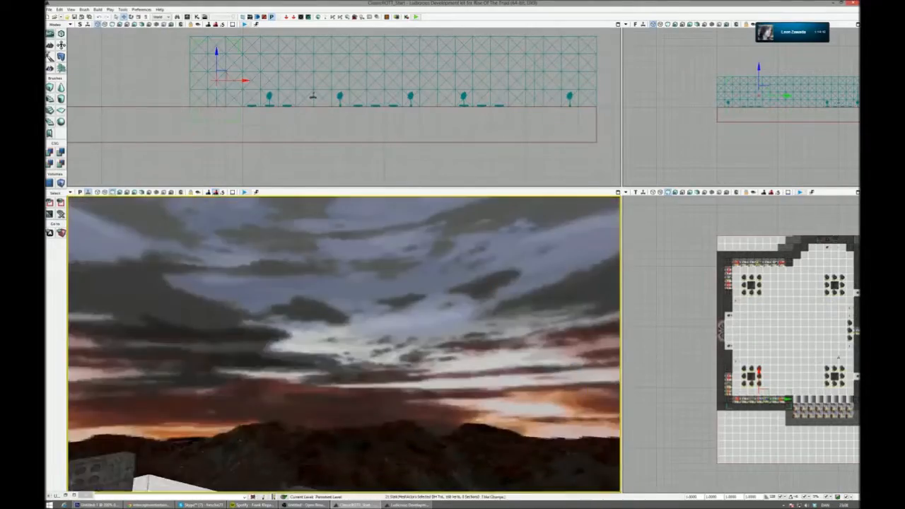
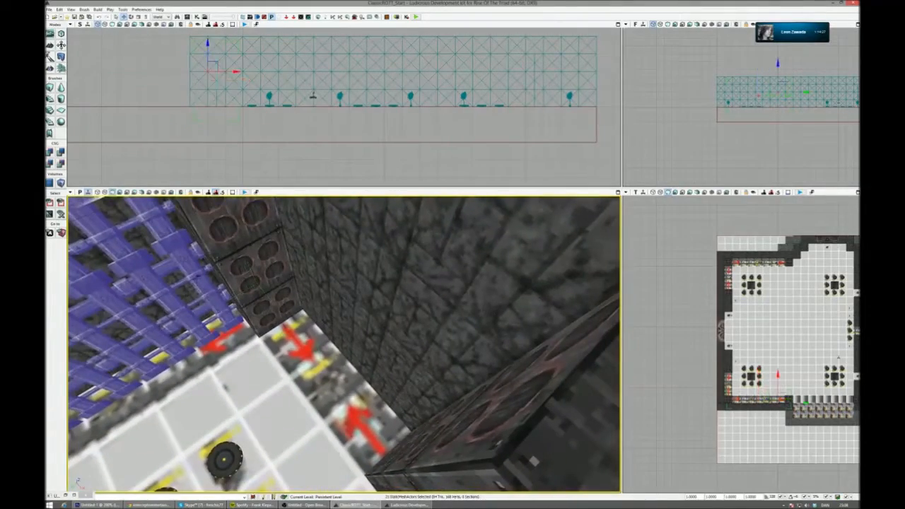
- Select the girder stack next to the corner pillar and copy it, rotated, to face the short side wall
left_click(197, 249)
left_click(211, 256, "ctrl")
left_click(259, 356, "ctrl")
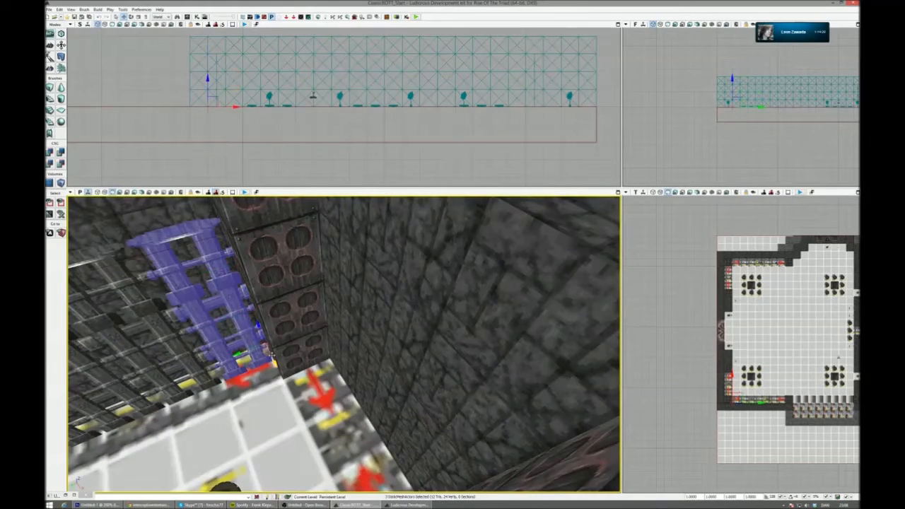
left_click_drag(262, 350, 330, 372)
left_click_drag(304, 338, 260, 276)
right_click_drag(260, 276, 364, 312)
key("space")
left_click_drag(274, 268, 340, 271)
key("space")
key("space")
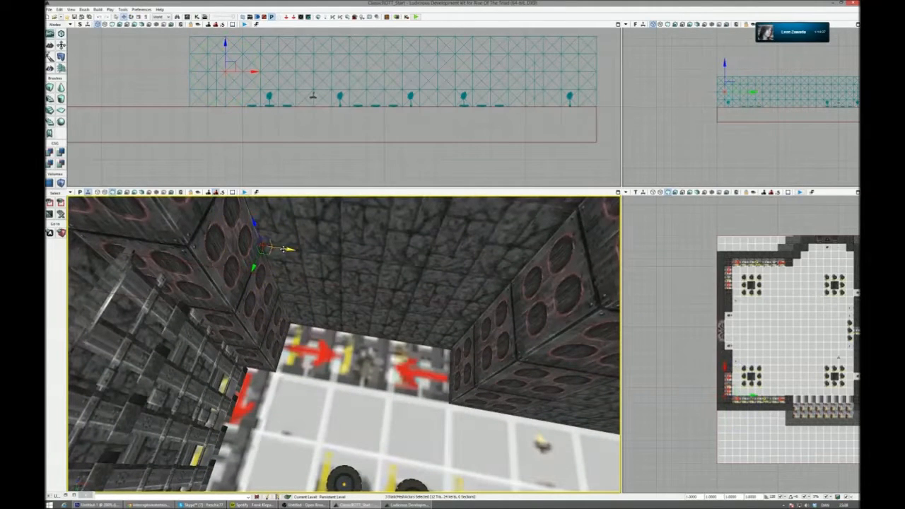
- Place the rotated girder stack against the side wall and copy it along the track row to the next pillar
left_click_drag(287, 249, 361, 260)
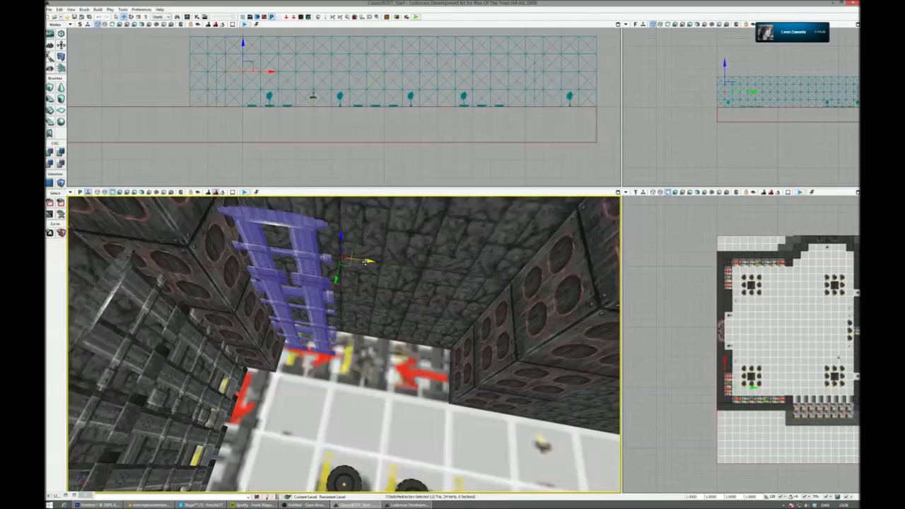
left_click_drag(366, 261, 547, 289, "alt")
right_click_drag(547, 289, 611, 280)
- Copy the girder stack into the side track row at the room's opposite corner, filling it between the pillars
left_click_drag(123, 238, 643, 407, "alt")
right_click_drag(642, 407, 700, 410)
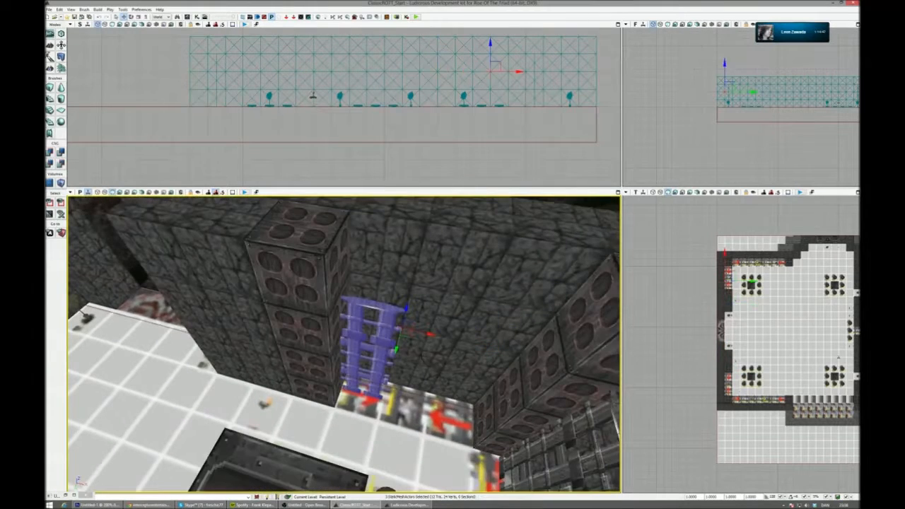
left_click_drag(430, 332, 550, 364, "alt")
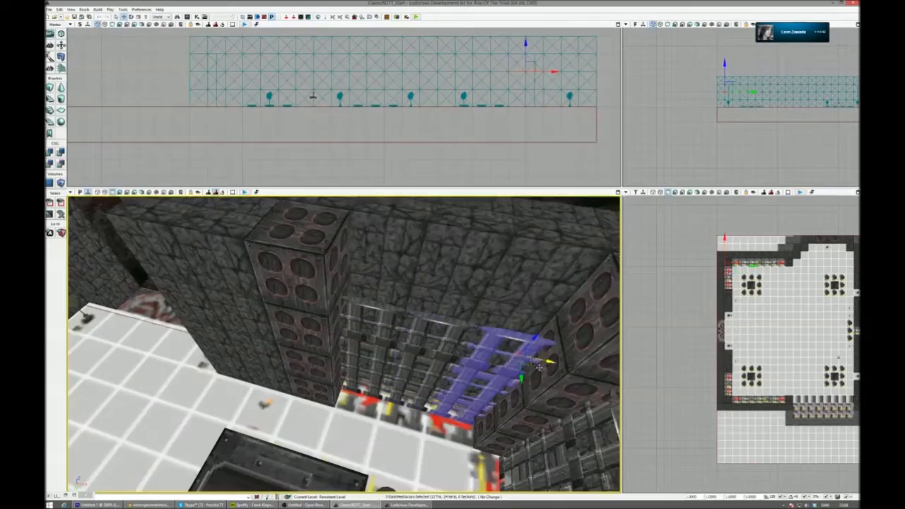
right_click_drag(550, 364, 608, 375)
- Maximize the perspective view and show the materials_floorsceilings group of the rott_classic package, filtering the packages by "clas"
right_click_drag(453, 339, 502, 319)
right_click_drag(454, 277, 520, 259)
right_click_drag(403, 453, 440, 439)
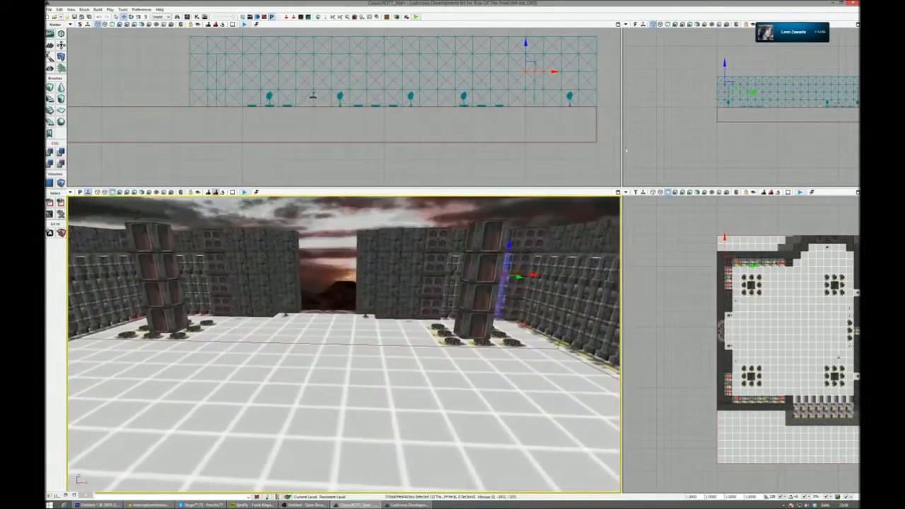
left_click(618, 192)
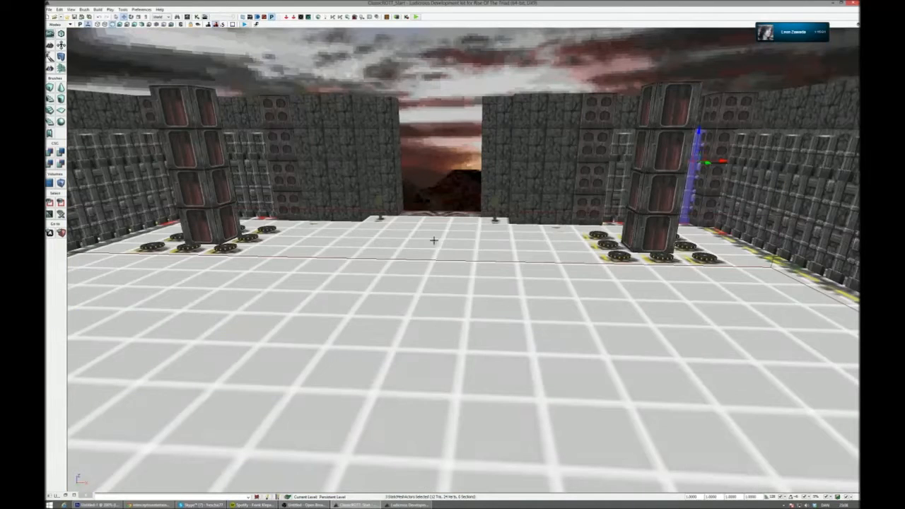
left_click(187, 16)
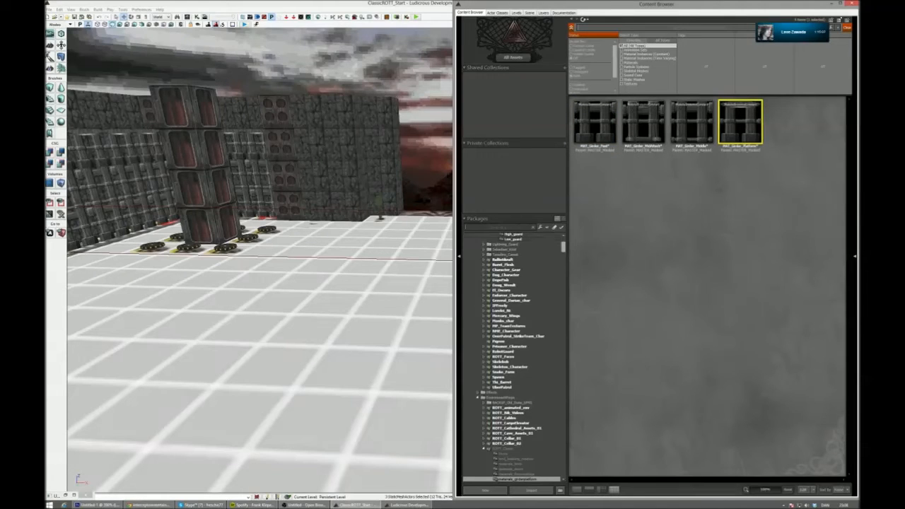
type("clas")
left_click(511, 256)
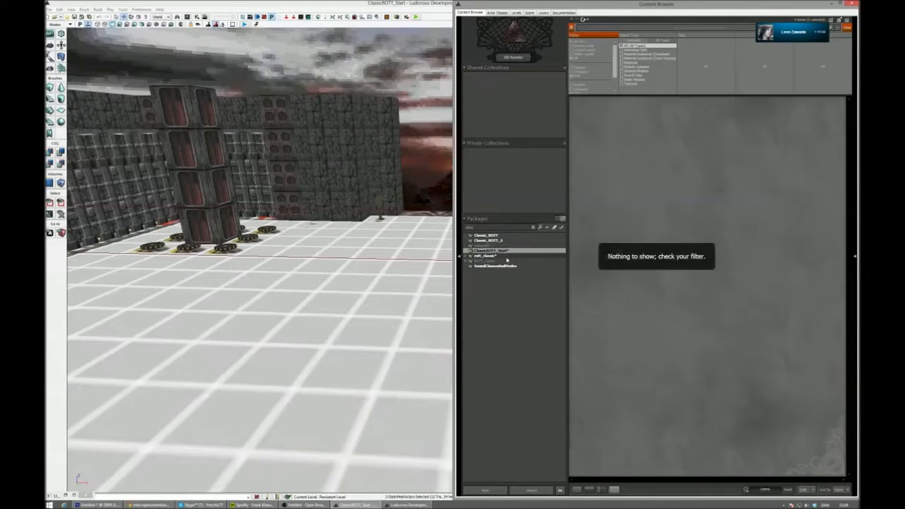
left_click(466, 257)
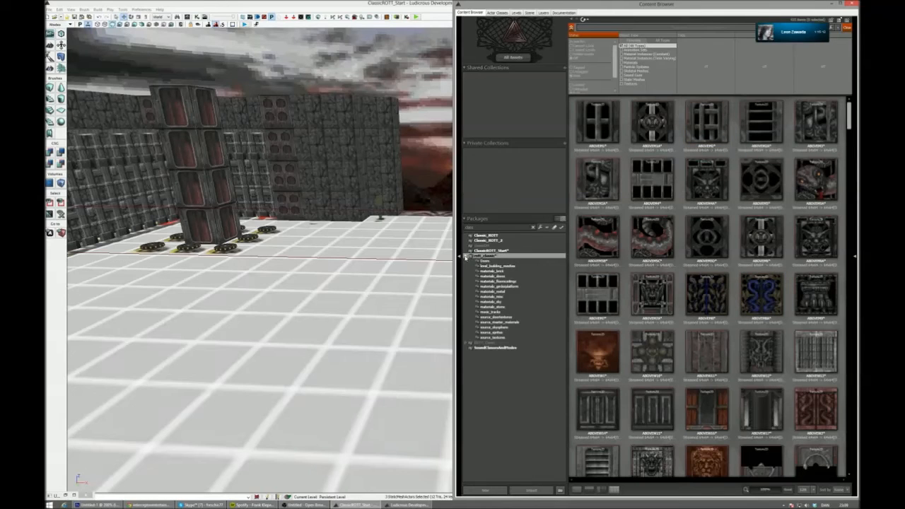
left_click(528, 272)
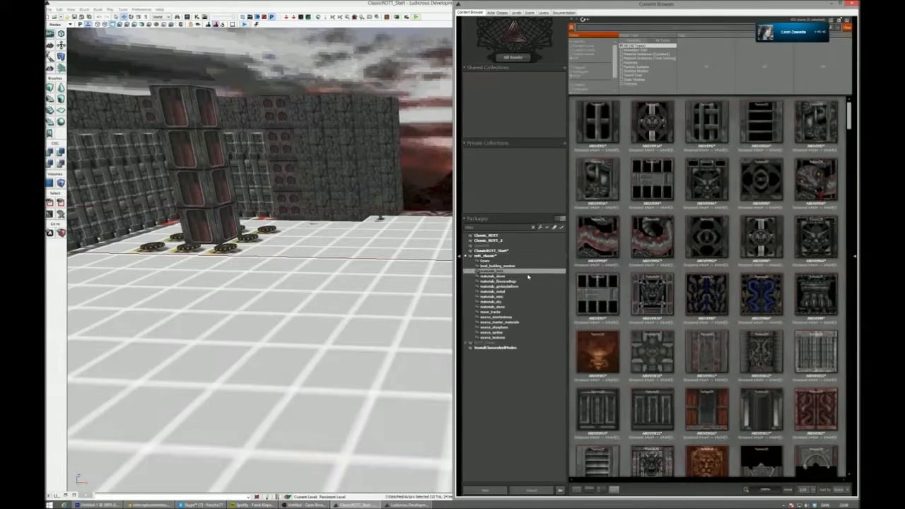
left_click(527, 281)
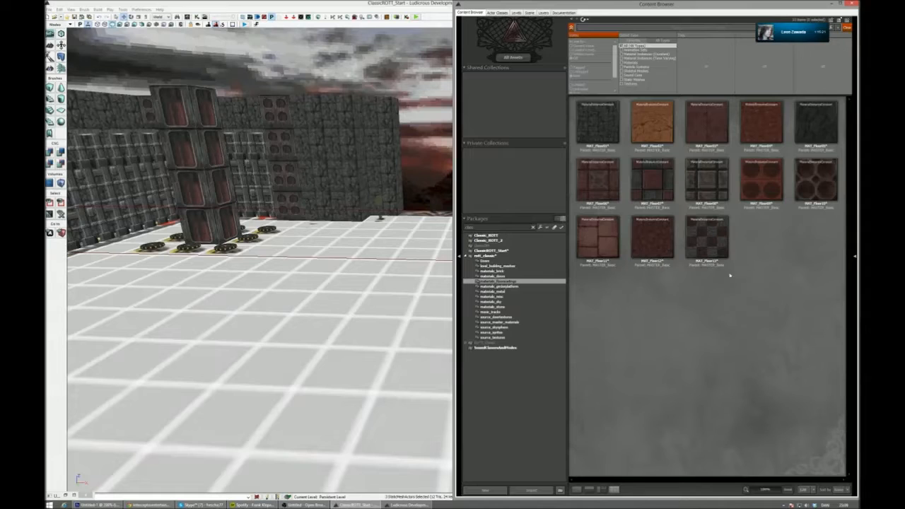
- Apply the dark red MAT_Floor04 material to the room's floor and close the Content Browser
left_click(602, 141)
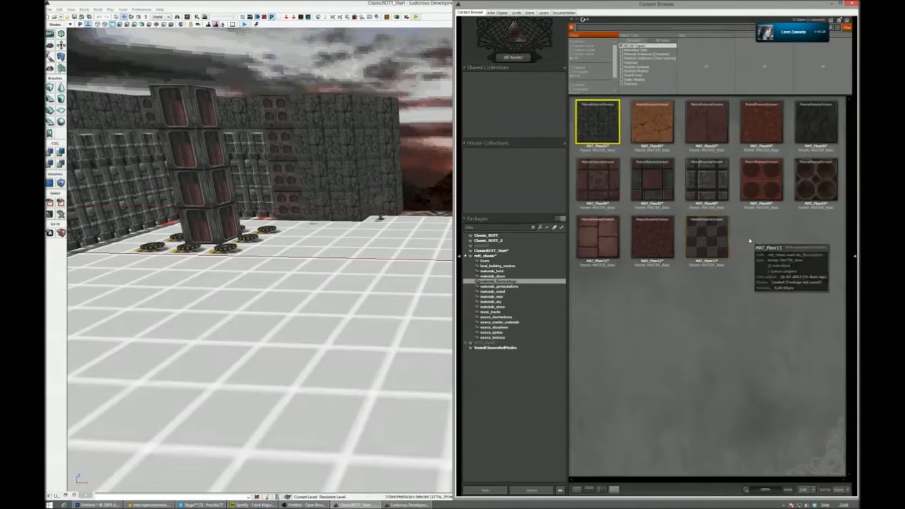
left_click(767, 153)
left_click_drag(767, 152, 300, 342)
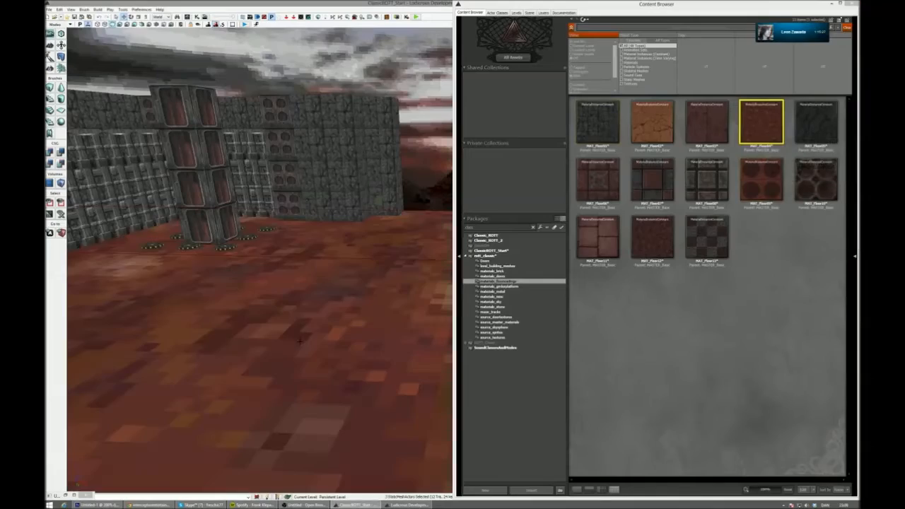
left_click(854, 5)
- Reduce the simple texture scaling of the floor surface so its pattern is finer, and deselect the floor
right_click_drag(637, 176, 644, 318)
right_click_drag(506, 308, 368, 311)
left_click(506, 309)
key("F5")
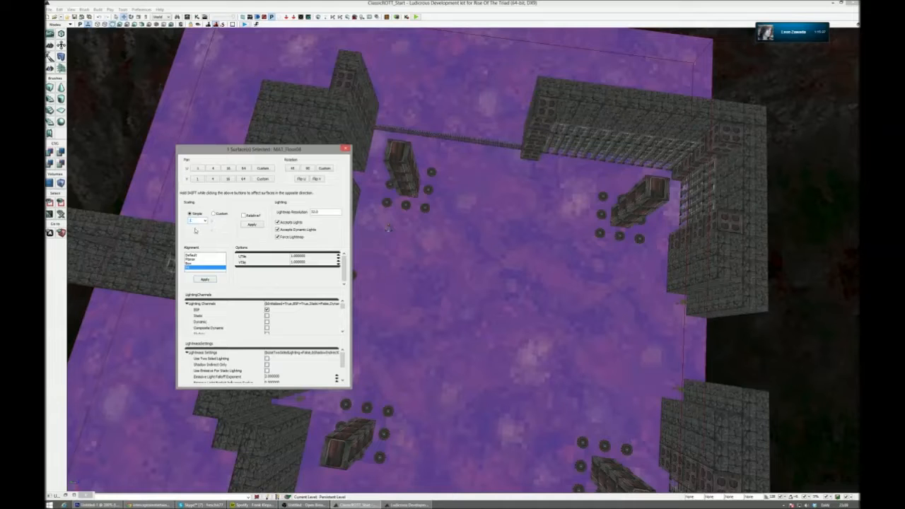
right_click_drag(438, 297, 421, 142)
left_click(346, 147)
key("Escape")
- Select the upper wall blocks beside the exit opening and copy them sideways across the gap
right_click_drag(375, 212, 130, 263)
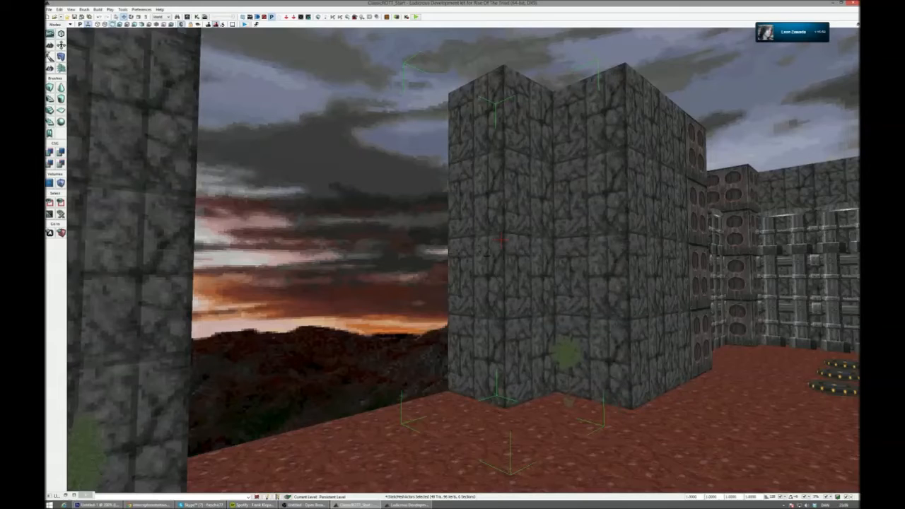
left_click(501, 240)
left_click(501, 134, "ctrl")
right_click_drag(501, 134, 459, 130)
left_click_drag(578, 189, 346, 184)
left_click(431, 48)
right_click_drag(431, 47, 222, 50)
- Fill the rest of the exit opening with wall blocks down to door height, leaving the bottom row open
key("w")
left_click(368, 127)
left_click(495, 166, "ctrl")
left_click(578, 165, "ctrl")
left_click(626, 161, "ctrl")
left_click(548, 161, "ctrl")
right_click_drag(548, 161, 584, 161)
key("a")
right_click_drag(410, 135, 432, 135)
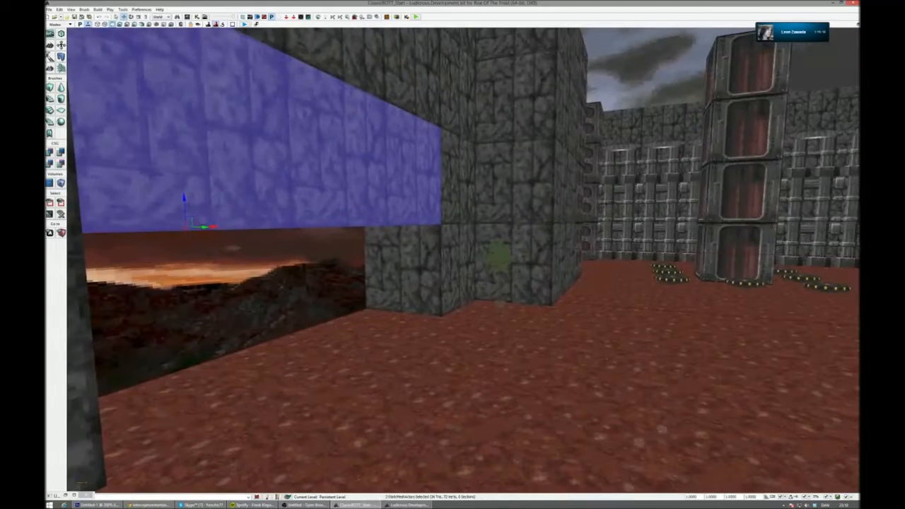
left_click(613, 201)
key("s")
right_click_drag(613, 201, 582, 203)
key("w")
- Place the MESH_Girder static mesh from rott_classic in the doorway under the new wall section
left_click(192, 18)
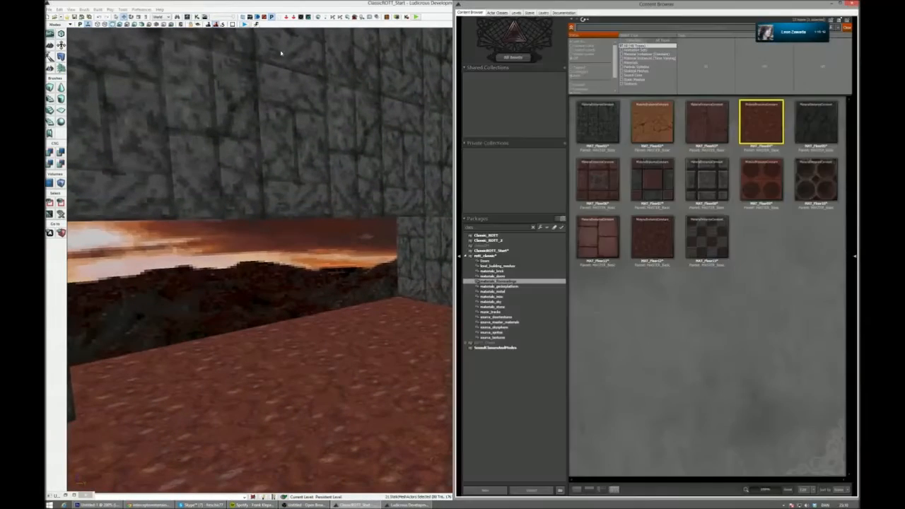
left_click(639, 81)
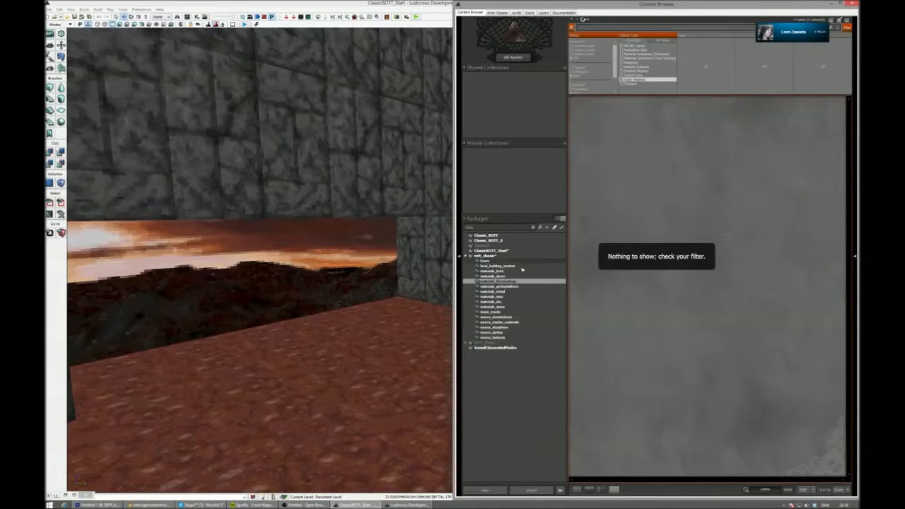
left_click(487, 256)
left_click_drag(764, 121, 421, 305)
right_click_drag(421, 304, 488, 304)
key("w")
key("w")
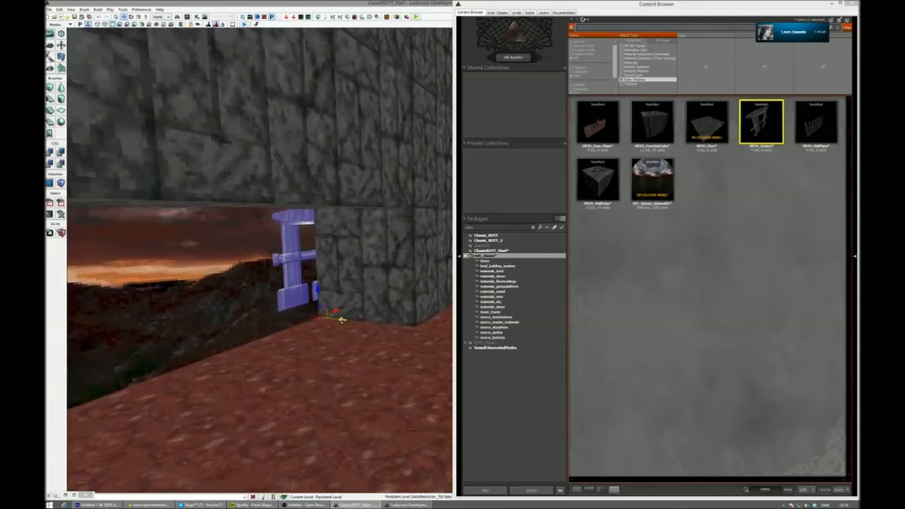
- Copy the girder mesh sideways until three of them span the doorway from wall to wall
left_click_drag(398, 327, 363, 362)
right_click_drag(363, 361, 306, 354)
key("d")
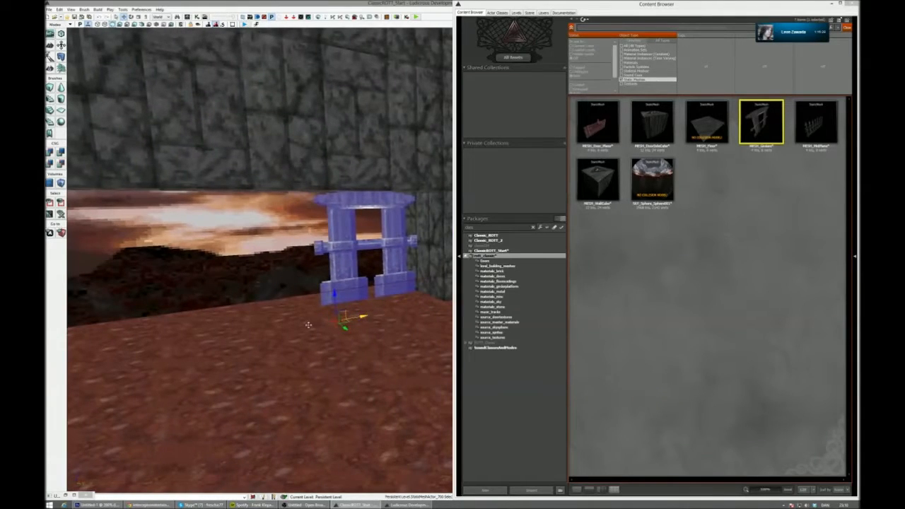
left_click_drag(308, 326, 287, 330, "alt")
right_click_drag(287, 330, 228, 332)
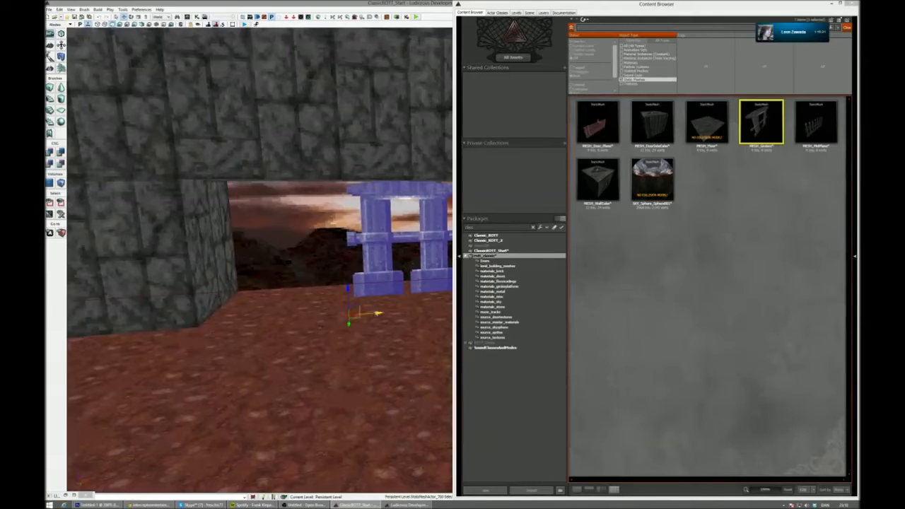
left_click_drag(315, 321, 303, 322, "alt")
- Apply MAT_Door_Snake_Edge_Upper from materials_doors to the girder mesh at one end of the doorway
left_click(520, 276)
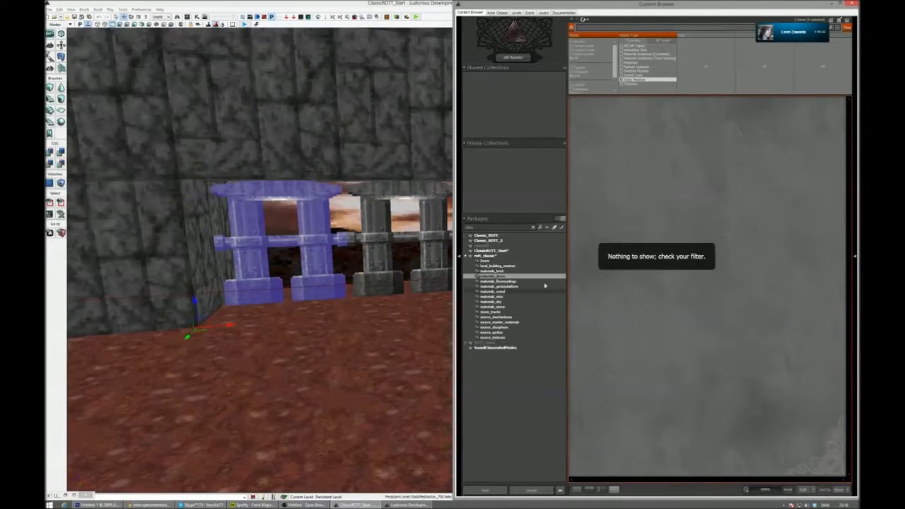
left_click(639, 79)
left_click_drag(660, 241, 315, 239)
right_click_drag(314, 239, 385, 228)
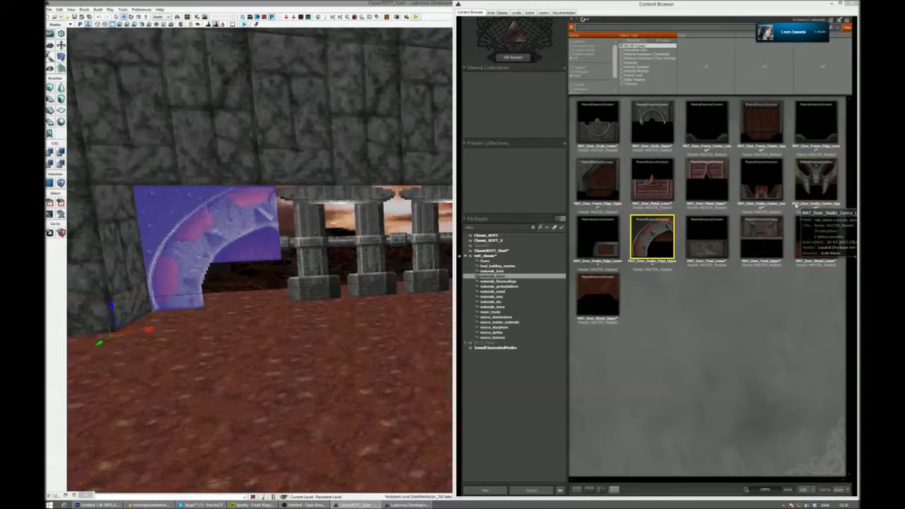
- Apply MAT_Door_Snake_Center_Upper to the middle girder mesh and MAT_Door_Snake_Edge_Upper to the one at the other end
right_click_drag(339, 233, 357, 212)
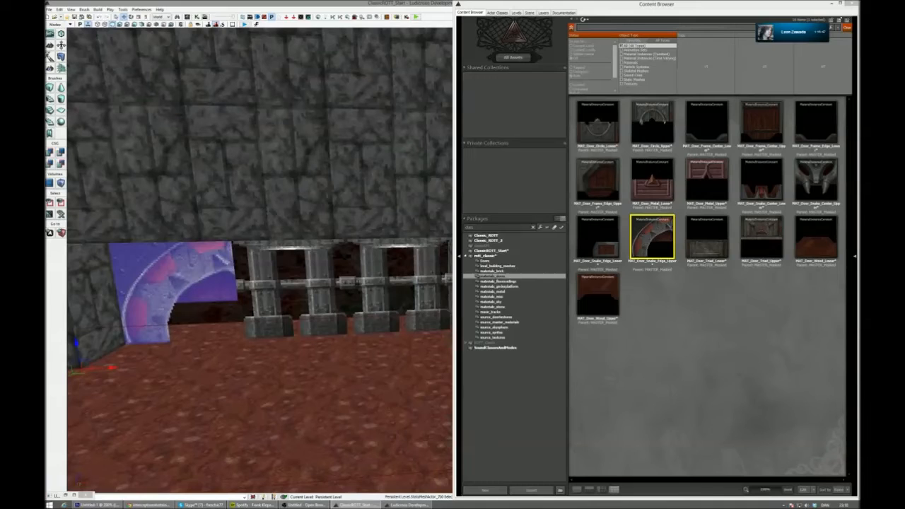
right_click_drag(319, 254, 296, 259)
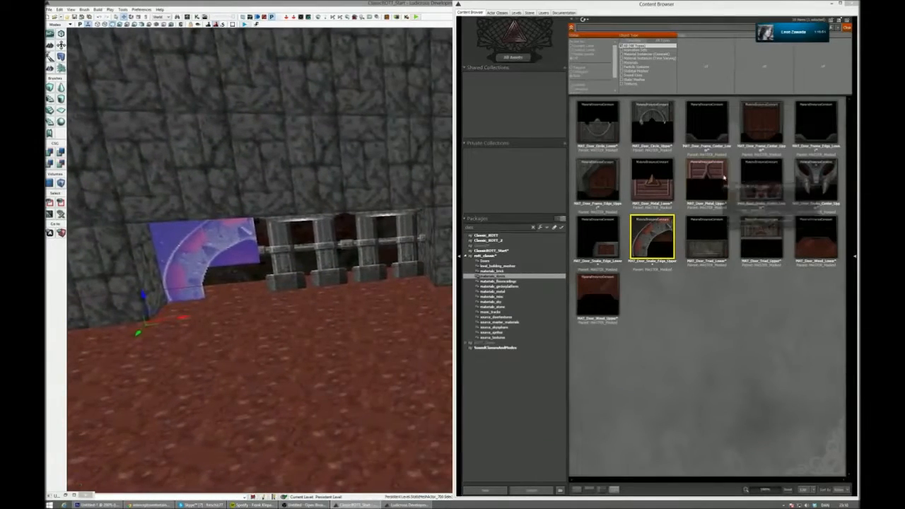
left_click_drag(295, 257, 284, 254)
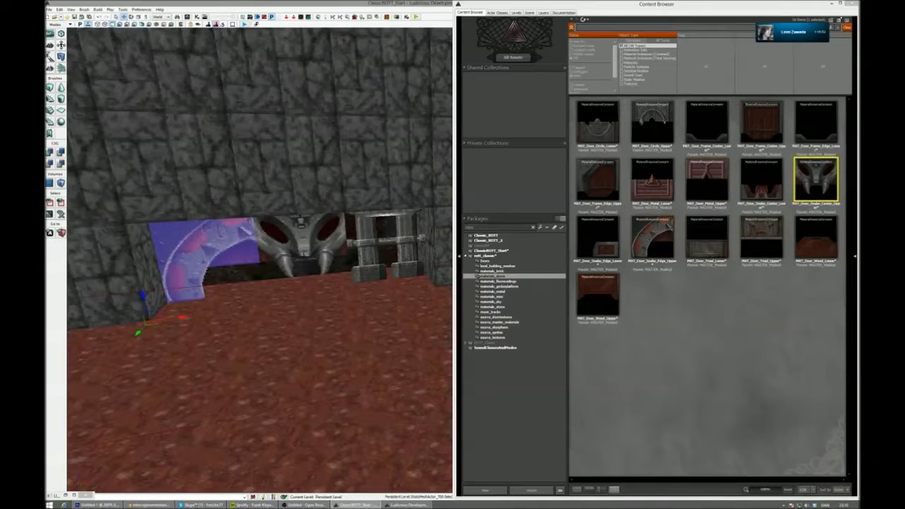
left_click(671, 242)
left_click_drag(620, 254, 375, 249)
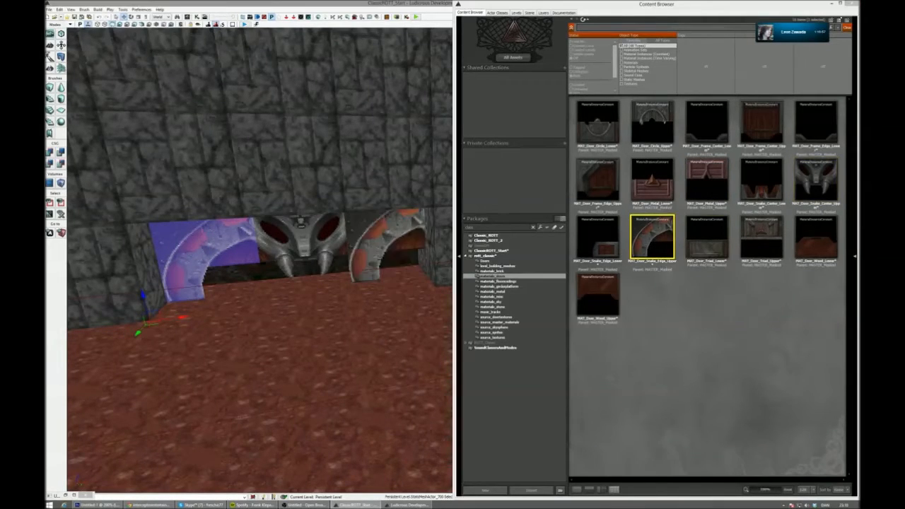
- Mirror the second snake edge piece along the X axis and move it back into its end of the doorway
right_click(375, 247)
mouse_move(423, 329)
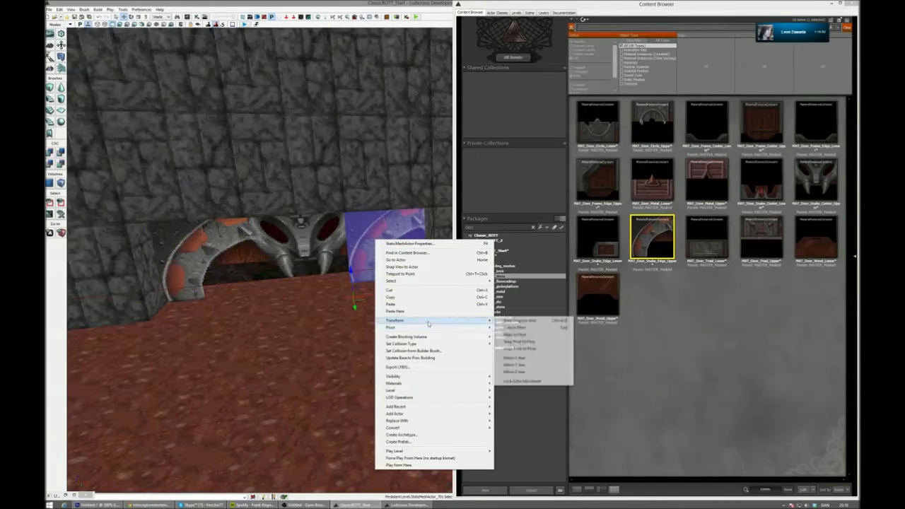
left_click(534, 360)
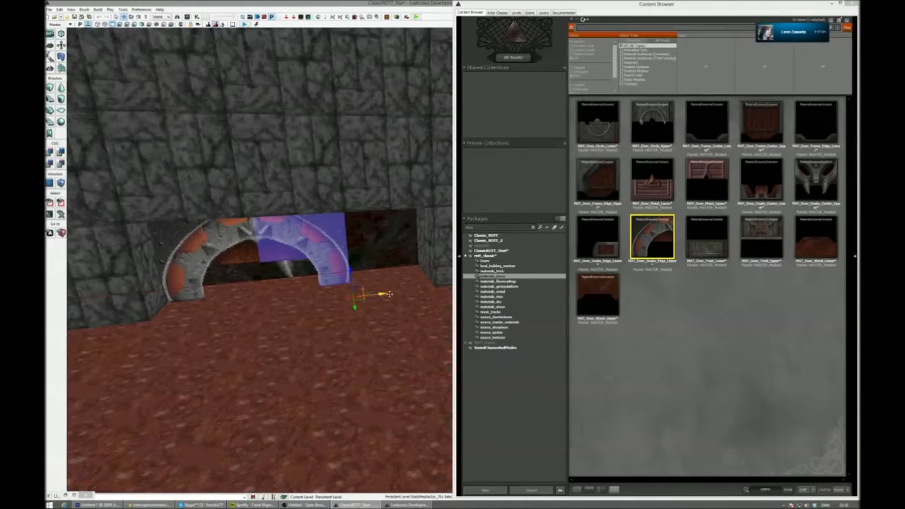
left_click_drag(388, 294, 430, 289)
- Find the MESH_Door_Plane mesh among the static meshes of the rott_classic package and select it
left_click(634, 80)
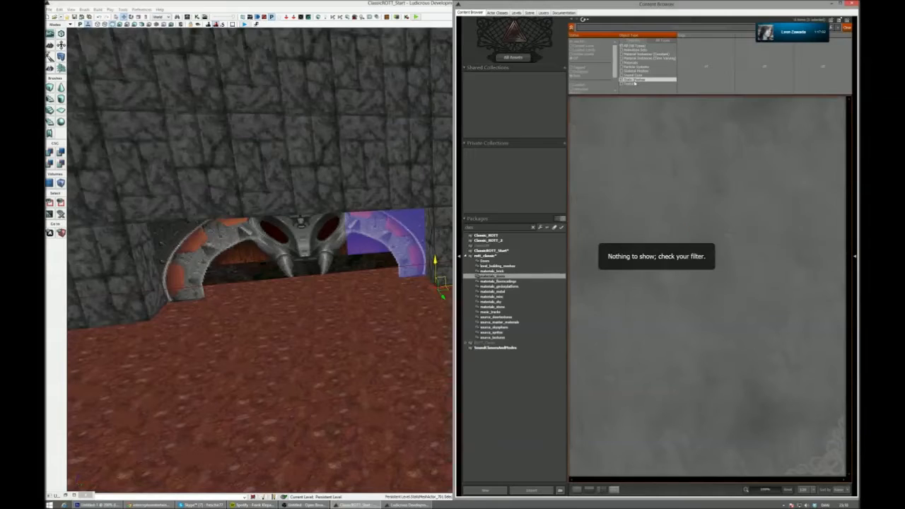
left_click(503, 256)
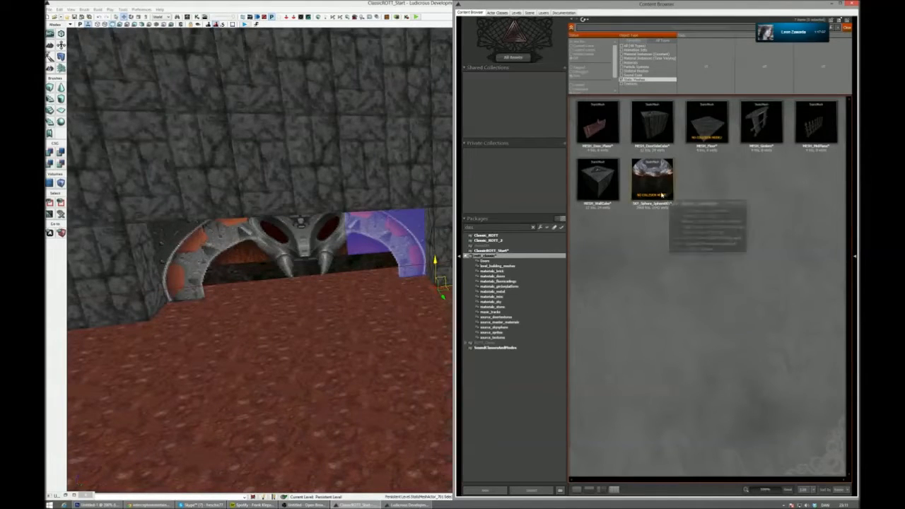
left_click(594, 128)
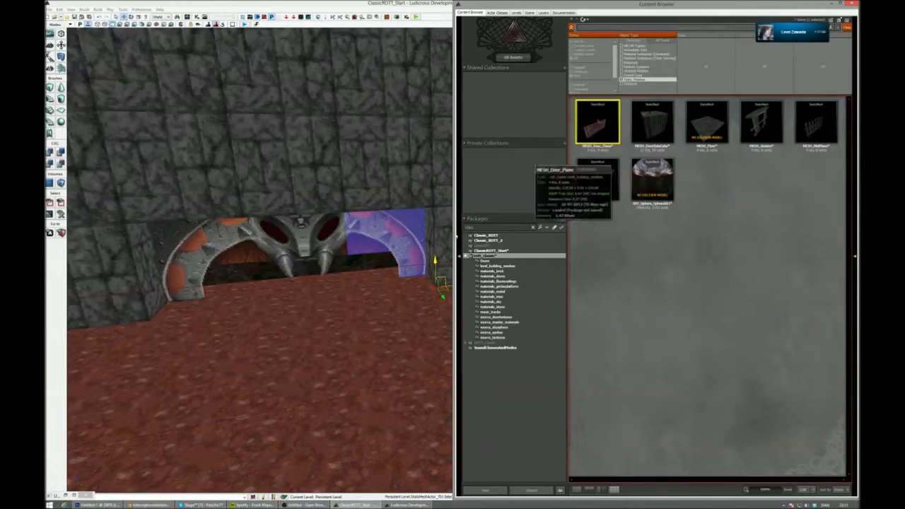
left_click_drag(418, 285, 418, 283)
- Delete the three snake-textured girder meshes from the doorway
left_click(407, 238)
key("Delete")
left_click(303, 244)
key("Delete")
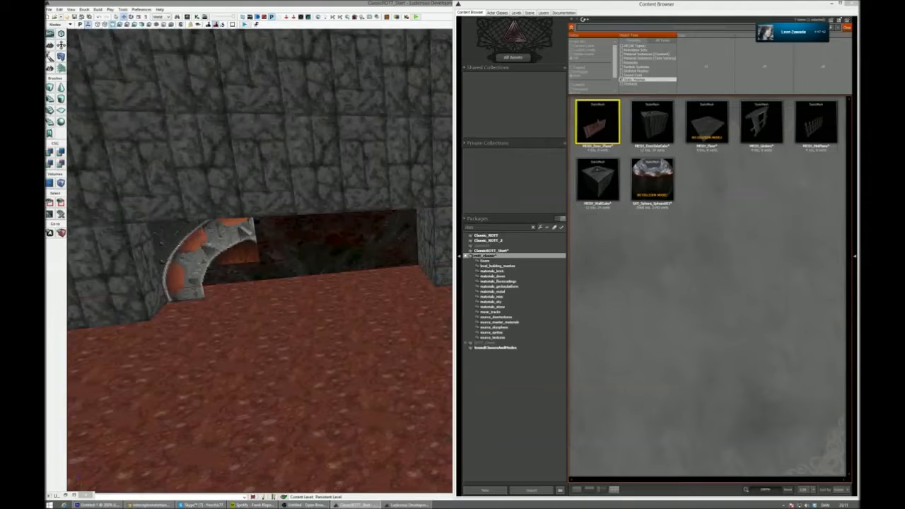
left_click(233, 244)
key("Delete")
right_click_drag(233, 244, 255, 297)
key("ctrl+z")
right_click_drag(255, 244, 85, 265)
key("Delete")
- Place MESH_Door_Plane on the floor in the doorway and duplicate it into a row of three adjoining planes
left_click_drag(596, 126, 210, 364)
right_click_drag(210, 363, 325, 335)
left_click_drag(241, 372, 301, 358, "alt")
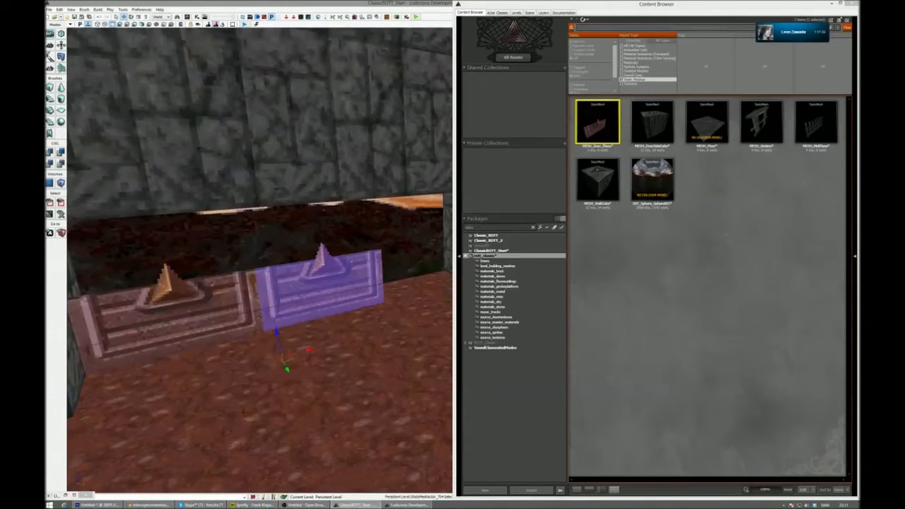
right_click_drag(300, 358, 346, 343)
left_click_drag(210, 397, 317, 368, "alt")
right_click_drag(317, 368, 279, 390)
- Duplicate the row of three door planes, mirror the copies along the Z axis and raise them to form the door's upper half
left_click(265, 342, "ctrl")
left_click(168, 346, "ctrl")
right_click_drag(168, 346, 226, 337)
key("ctrl+s")
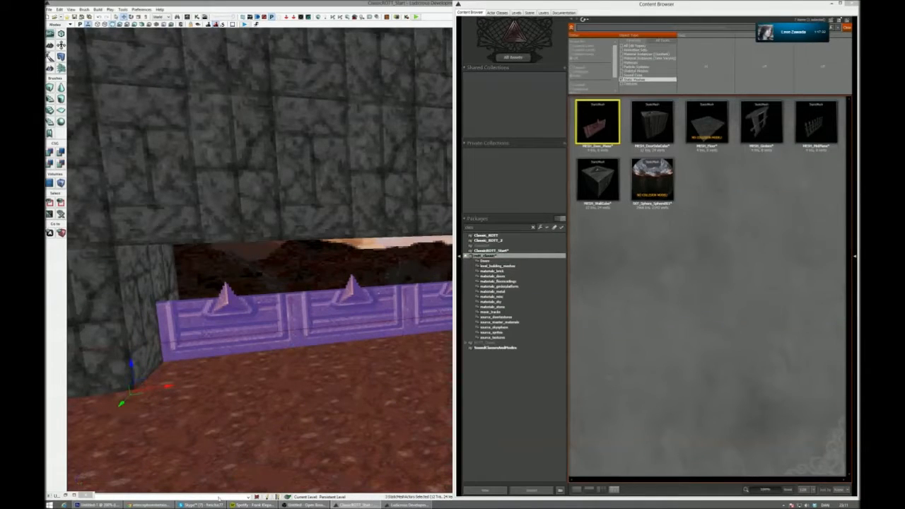
left_click(135, 264)
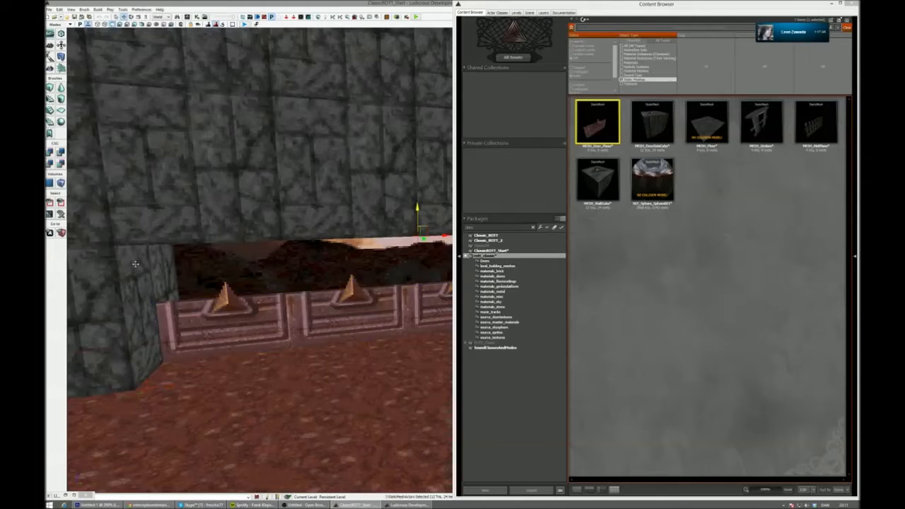
left_click(156, 341)
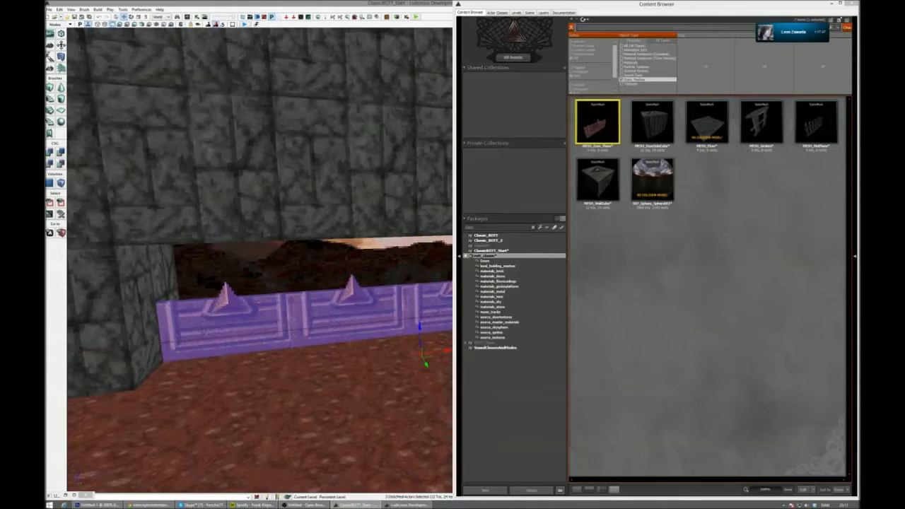
right_click(220, 41)
mouse_move(351, 133)
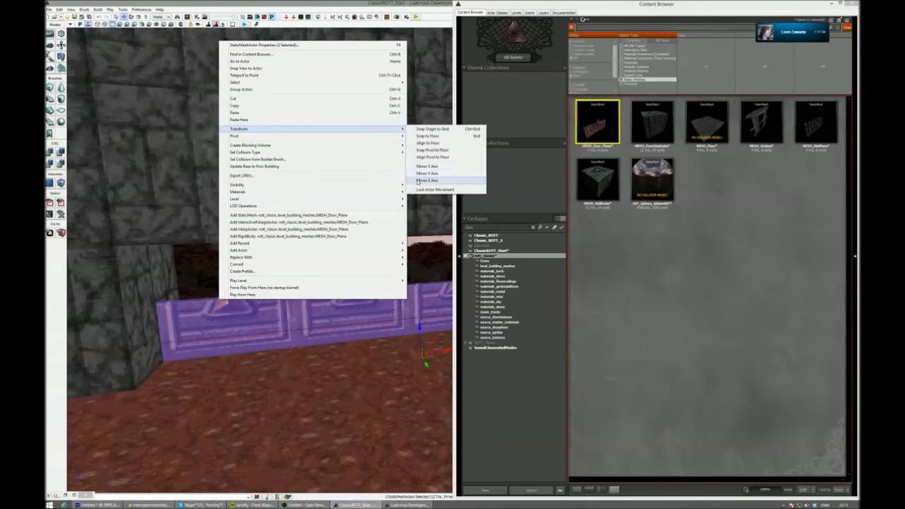
left_click(428, 181)
left_click_drag(326, 290, 325, 263)
right_click_drag(325, 263, 317, 262)
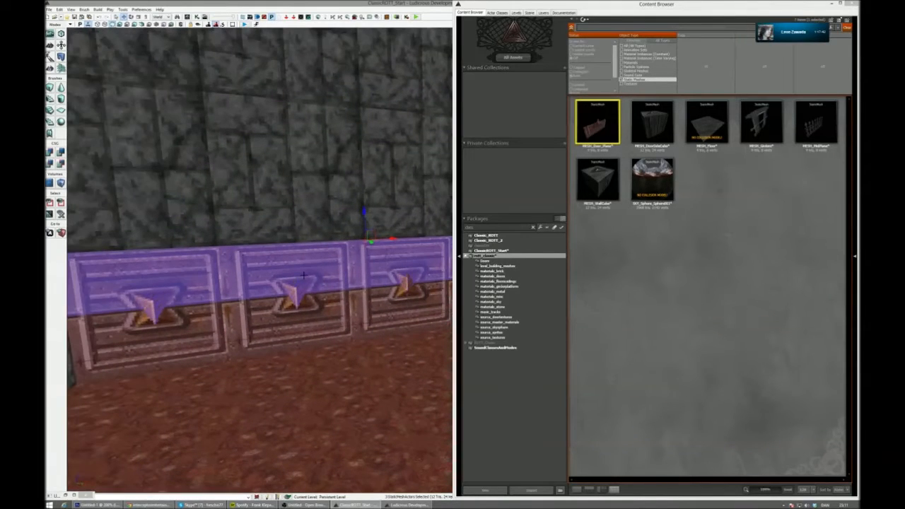
- Select the upper door plane at the doorway's left end and show all asset types in the rott_classic package's door materials folder
left_click(304, 274)
left_click(205, 275)
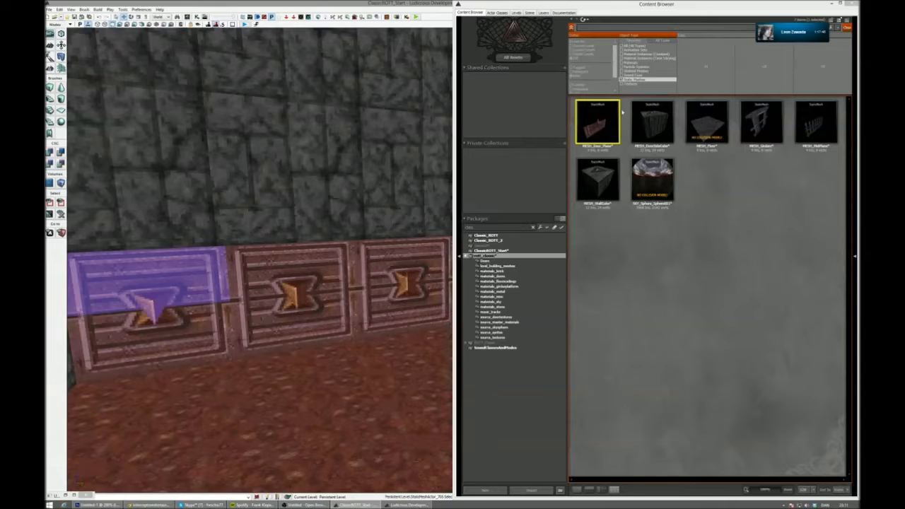
left_click(639, 75)
left_click(638, 79)
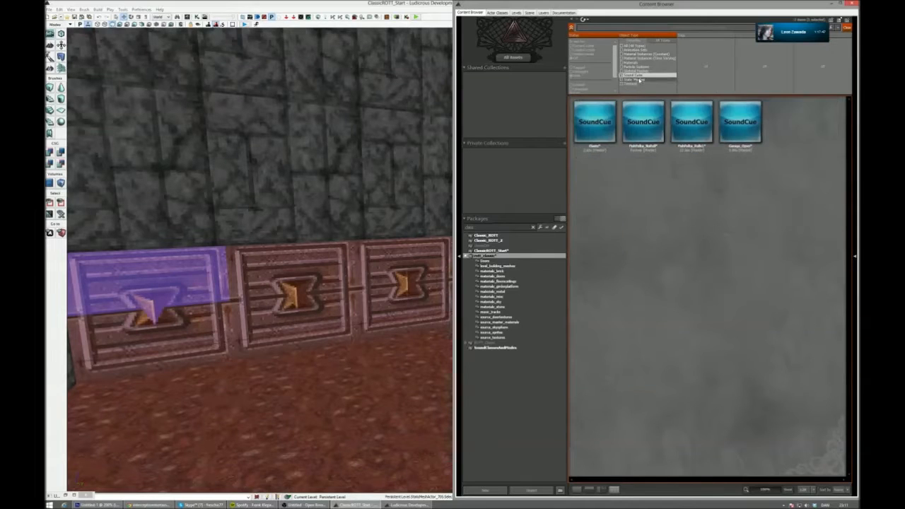
left_click(635, 76)
left_click(527, 261)
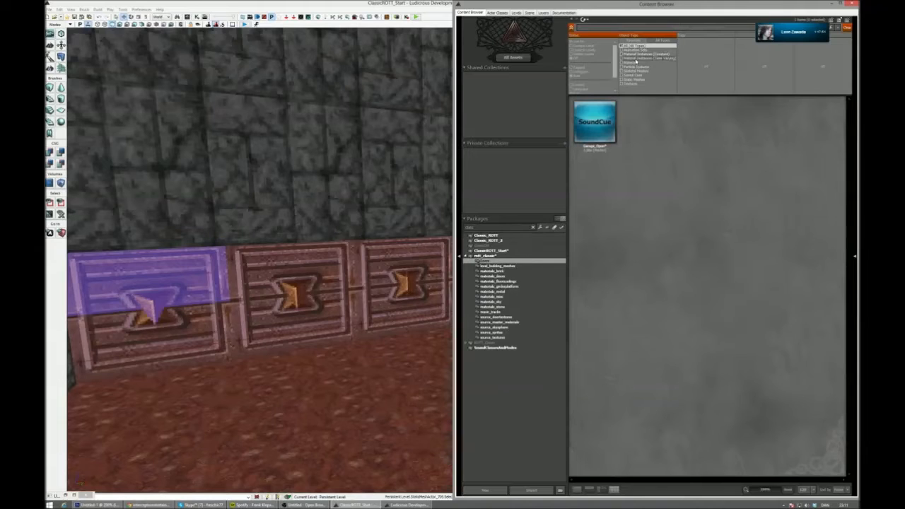
left_click(515, 276)
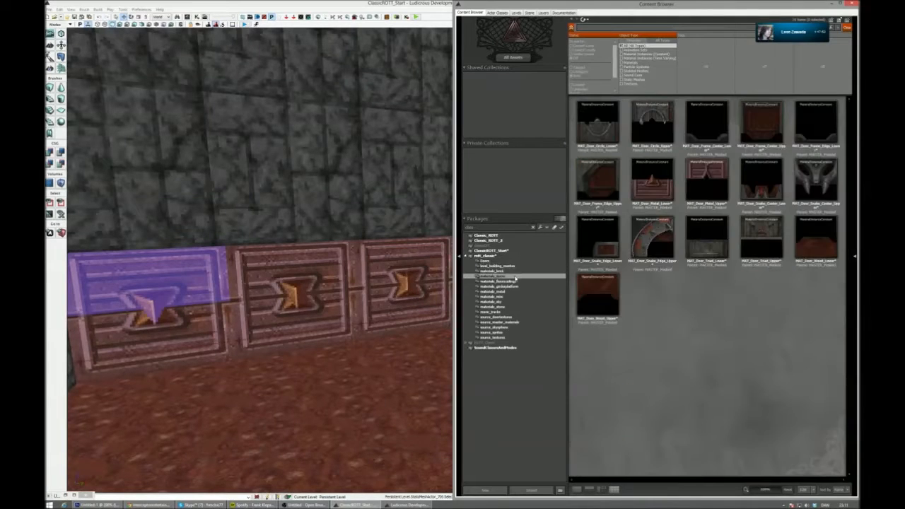
- Apply MAT_Door_Snake_Edge_Lower to the lower door plane at the doorway's left end
left_click(652, 239)
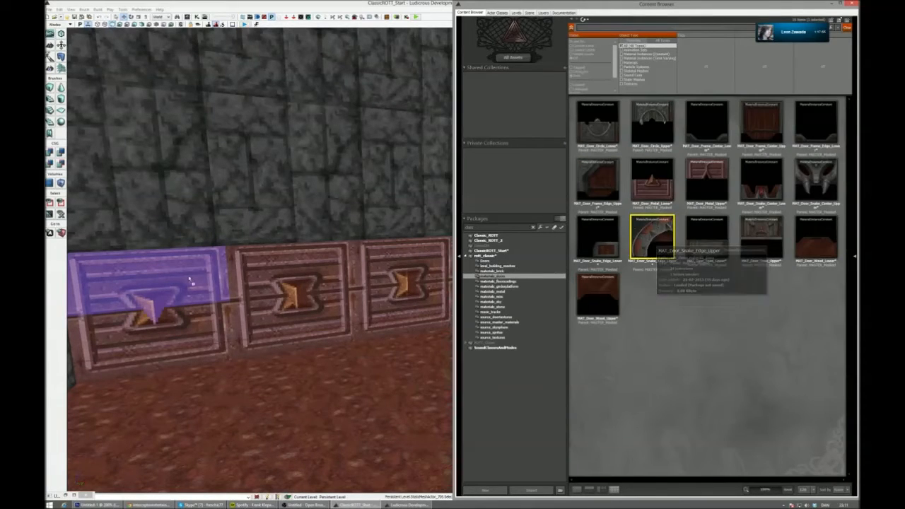
key("ctrl+z")
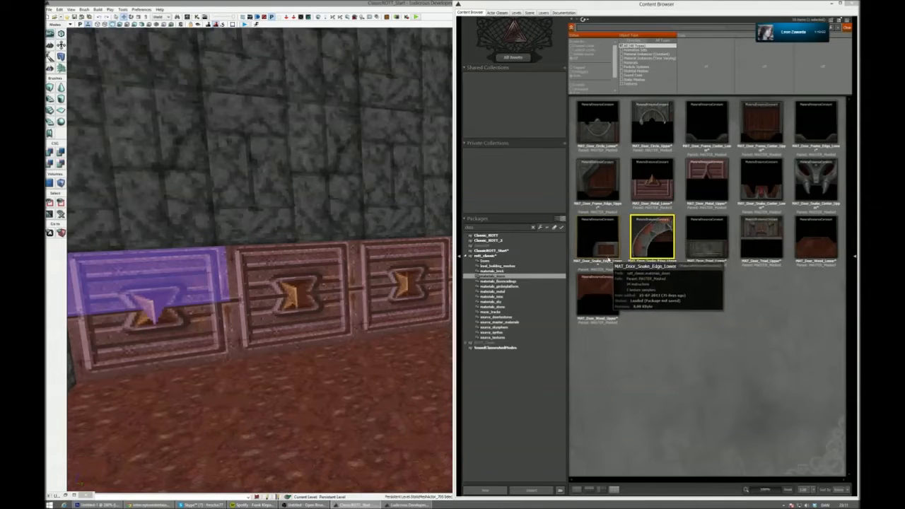
left_click(610, 249)
left_click_drag(610, 250, 181, 338)
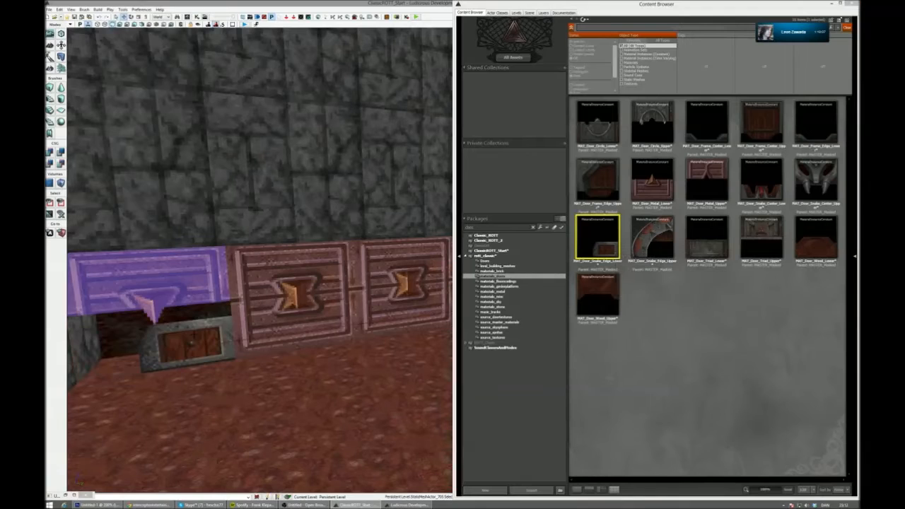
right_click_drag(242, 326, 214, 322)
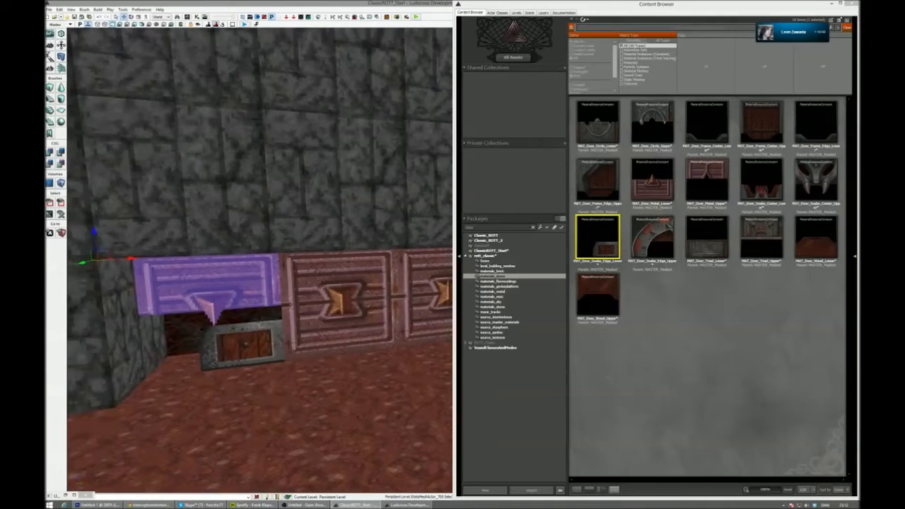
- Apply MAT_Door_Snake_Edge_Upper to the upper left door plane, mirror it along the Z axis and move it down to the floor
left_click(652, 238)
left_click_drag(652, 238, 238, 299)
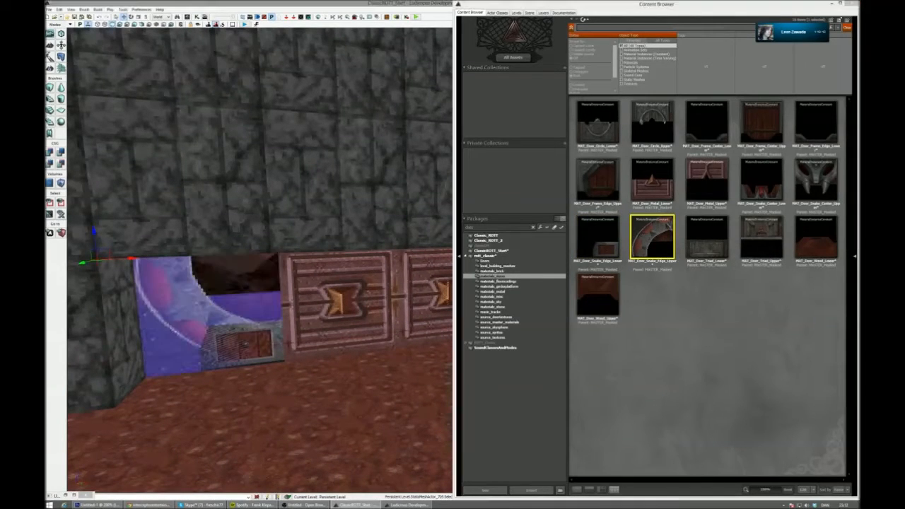
right_click(172, 288)
mouse_move(214, 129)
left_click(329, 182)
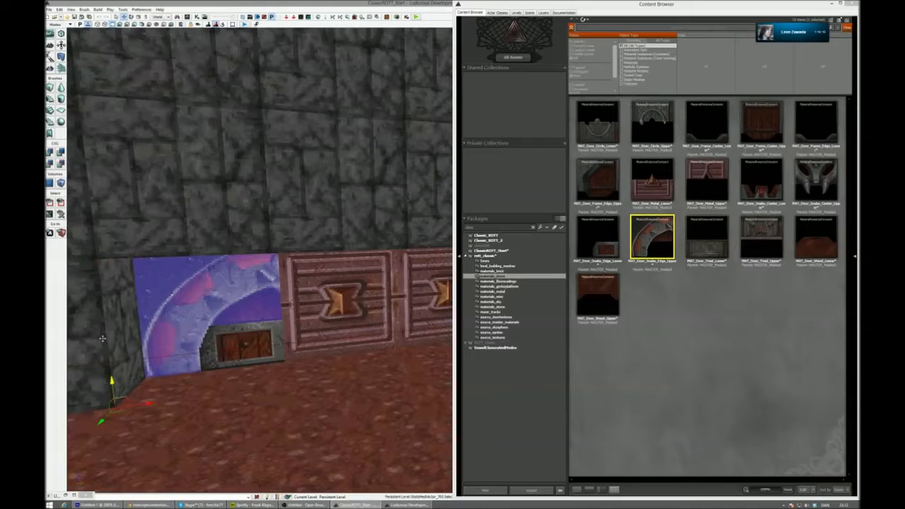
left_click(253, 380)
- Apply MAT_Door_Snake_Center_Lower to the lower middle door plane
left_click(310, 349)
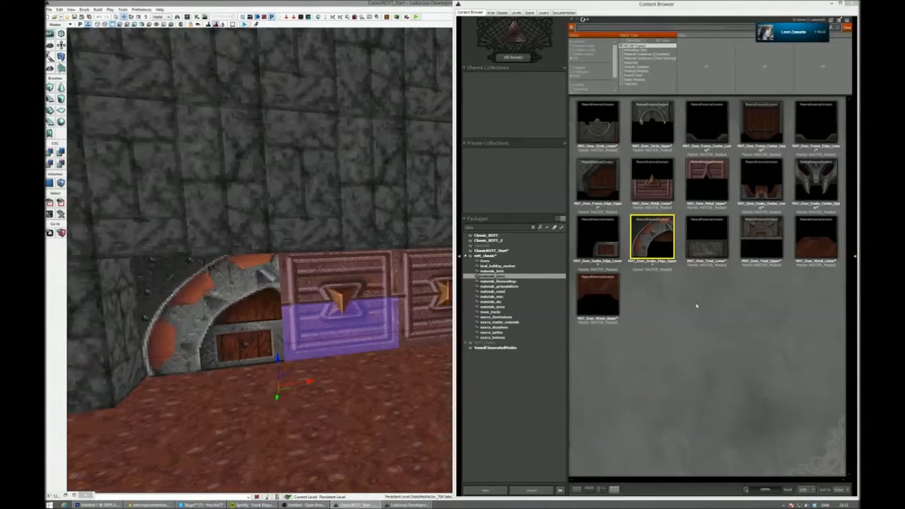
left_click(761, 180)
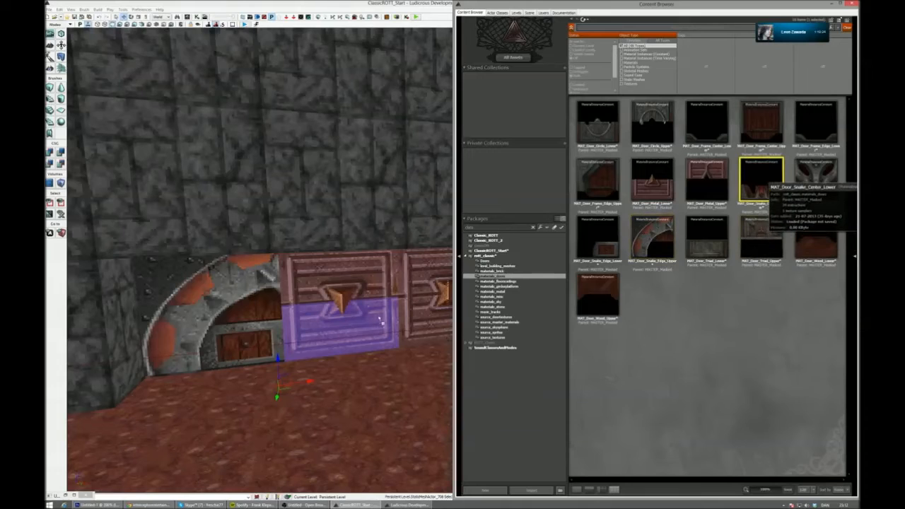
left_click_drag(383, 317, 357, 314)
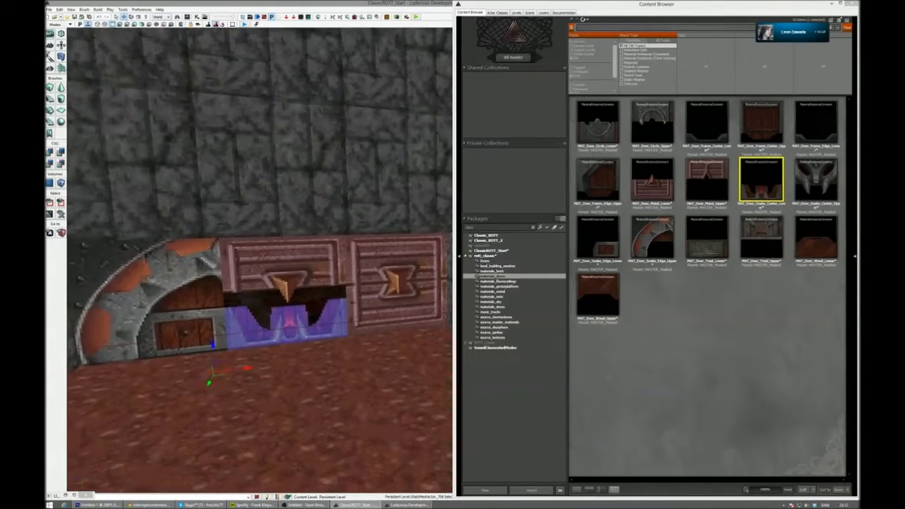
- Apply MAT_Door_Snake_Center_Upper to the upper middle door plane, mirror it along the Z axis and move it down into the doorway
left_click(327, 262)
left_click_drag(829, 172, 304, 267)
right_click(304, 267)
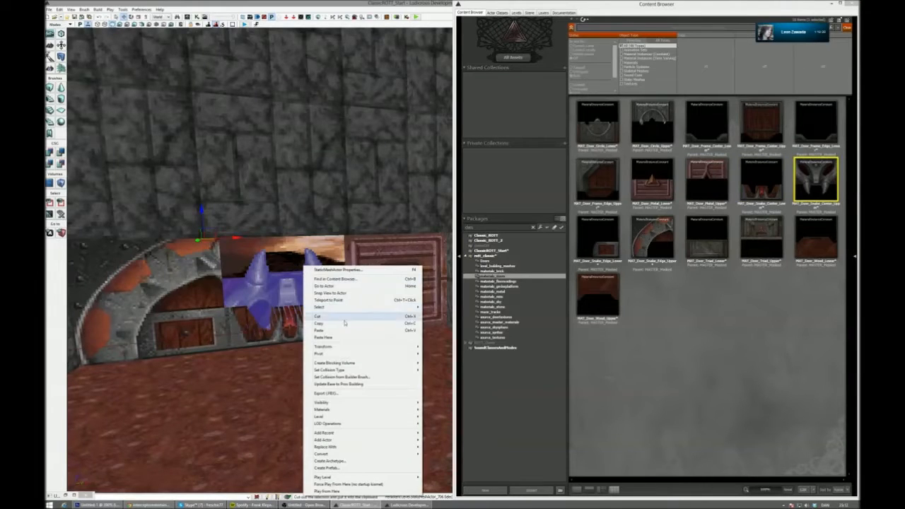
mouse_move(326, 346)
left_click(459, 398)
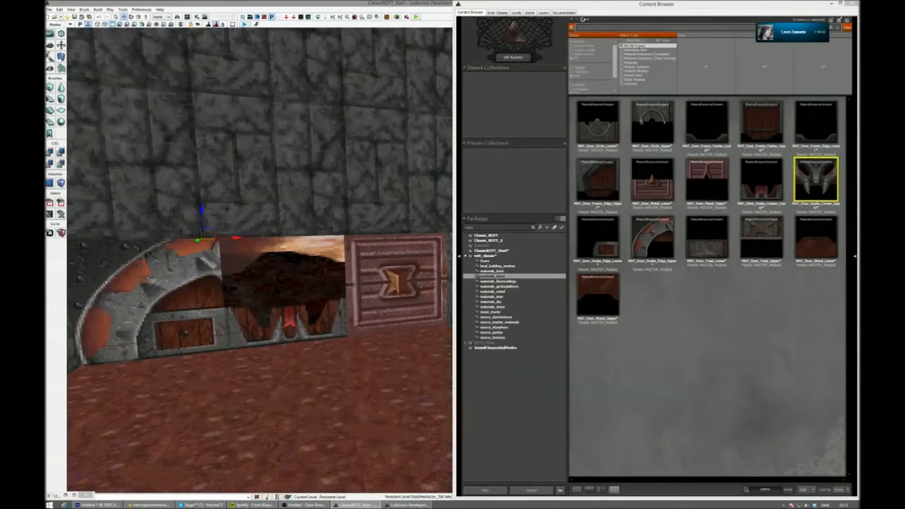
left_click(205, 281)
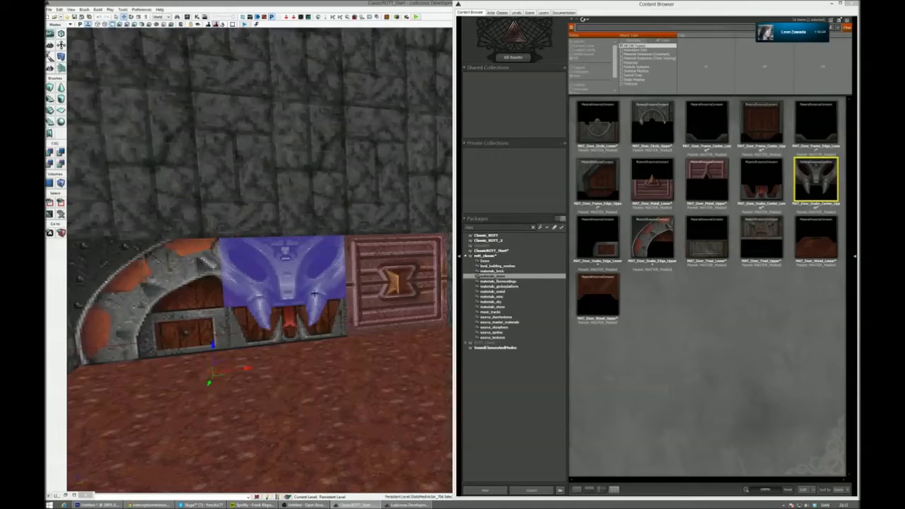
- Apply MAT_Door_Snake_Edge_Lower to the lower right door plane, mirror it along the X axis and move it back into its end of the doorway
left_click(391, 277)
left_click(385, 311)
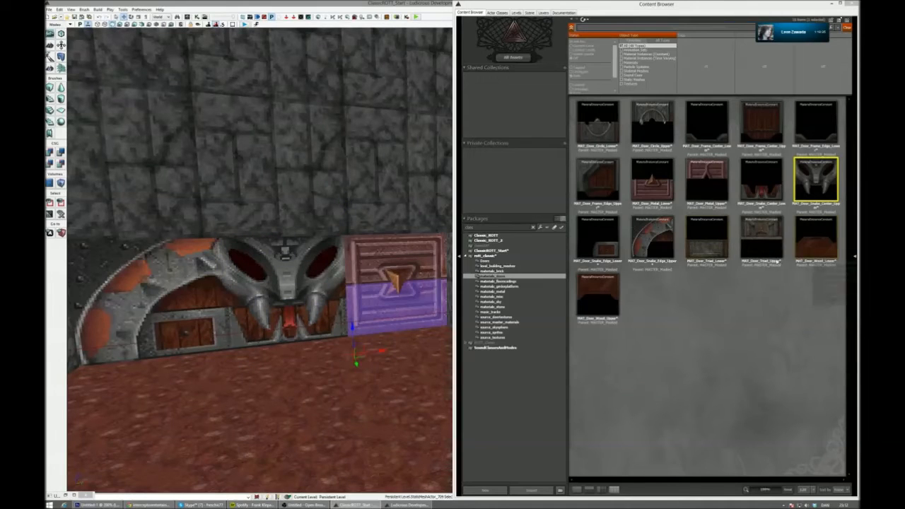
left_click_drag(601, 235, 378, 328)
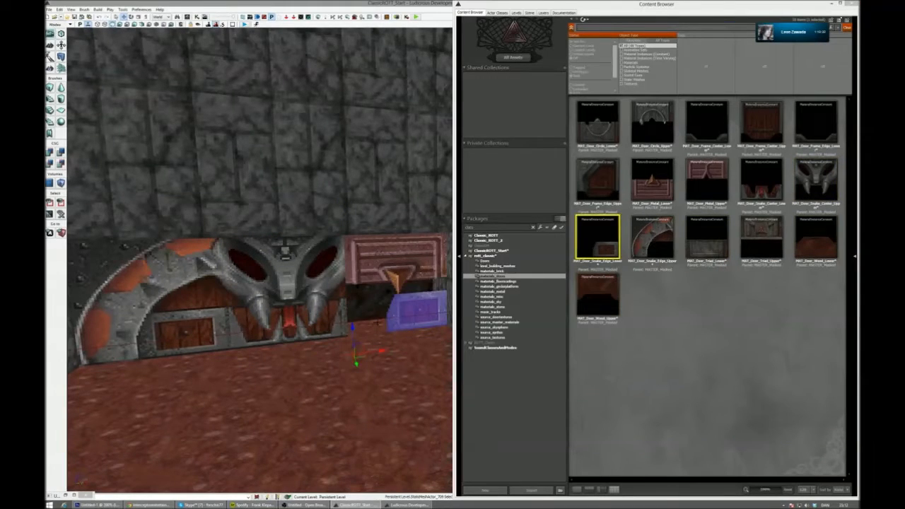
right_click_drag(398, 308, 398, 310)
mouse_move(444, 153)
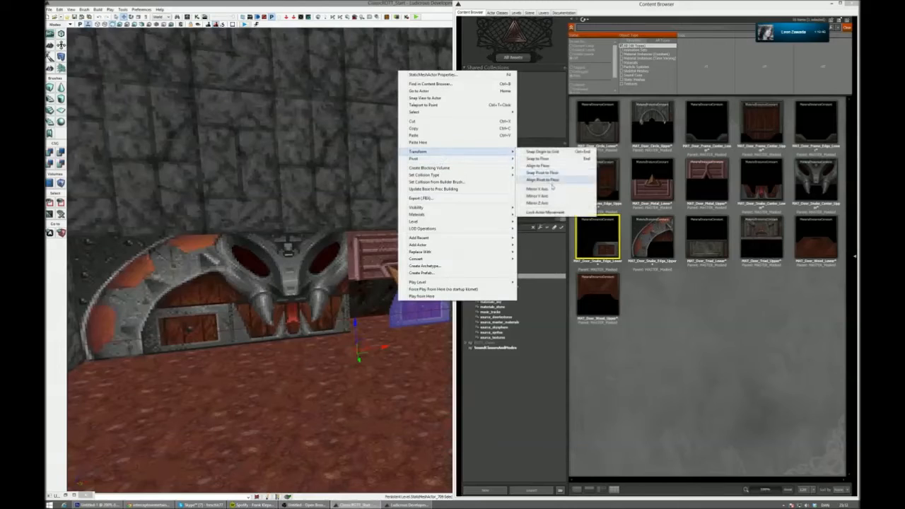
left_click(551, 191)
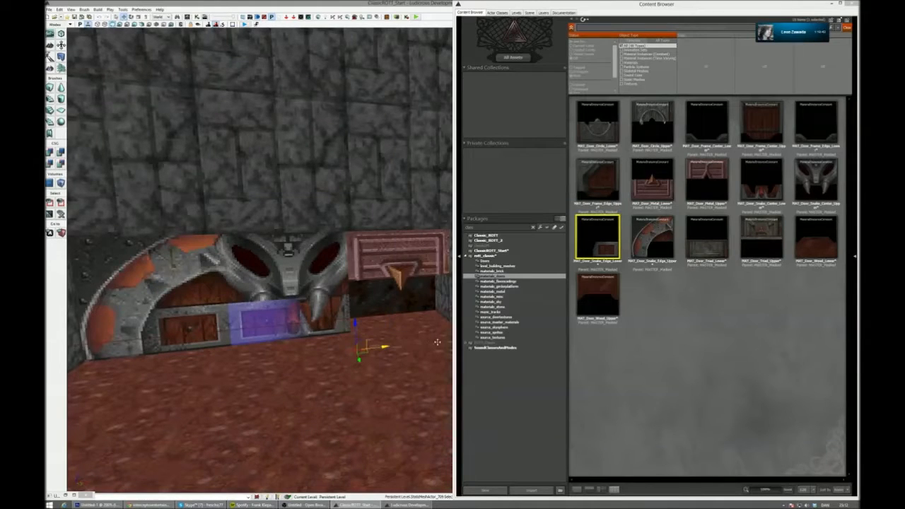
key("ctrl+z")
- Apply MAT_Door_Snake_Edge_Upper to the upper right door plane, mirror it along the Z axis and move it down into the doorway
left_click(402, 254)
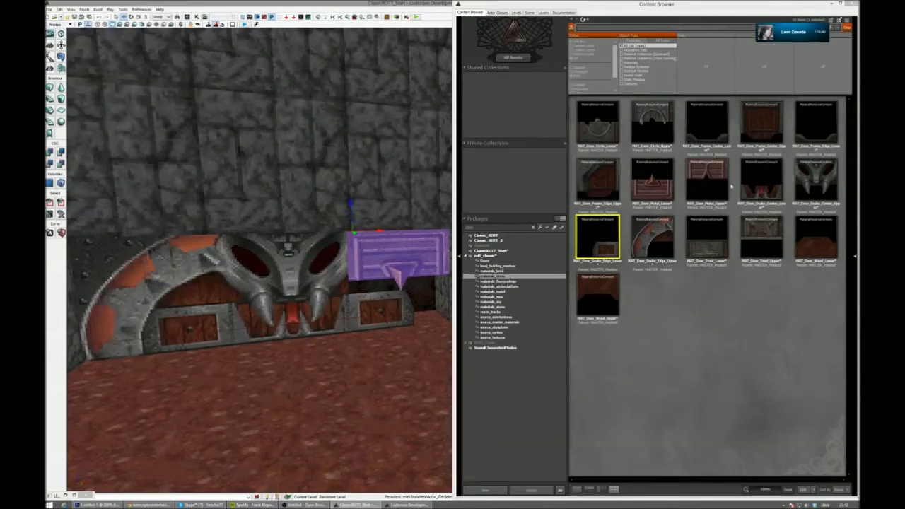
left_click(652, 239)
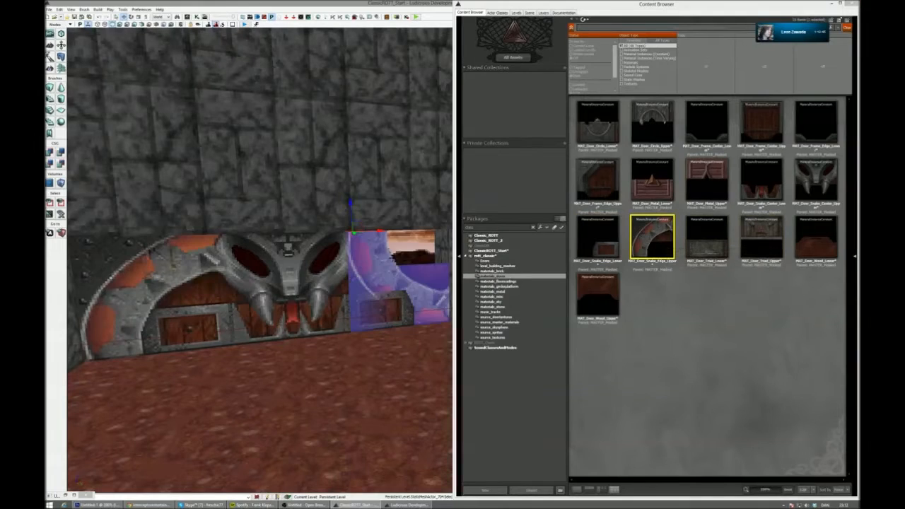
right_click(387, 261)
mouse_move(424, 332)
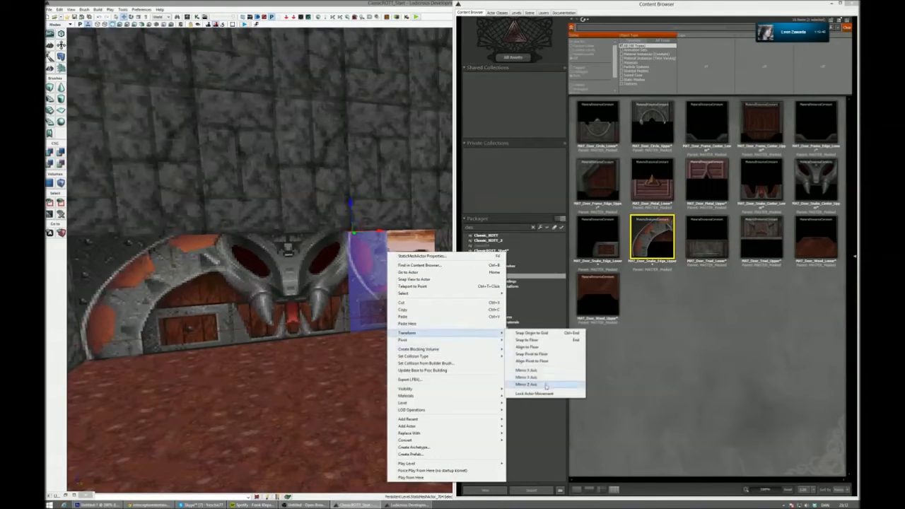
left_click(546, 385)
left_click(362, 286)
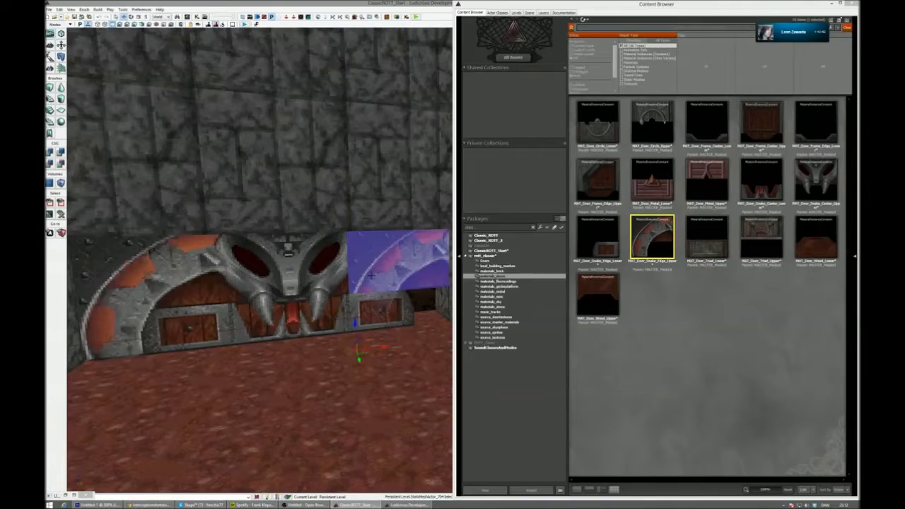
- Mirror the upper right snake edge plane along the X axis and move it back into its end of the doorway
right_click(371, 275)
mouse_move(420, 351)
left_click(544, 386)
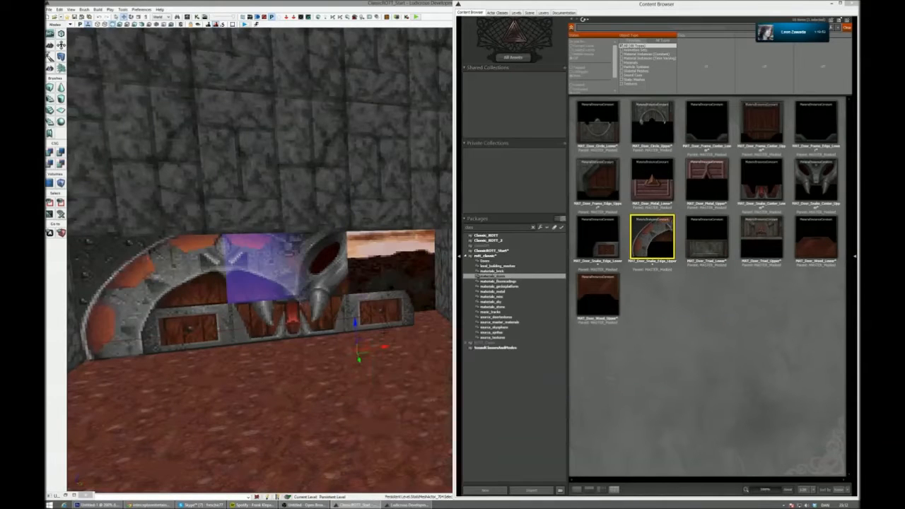
left_click(419, 289)
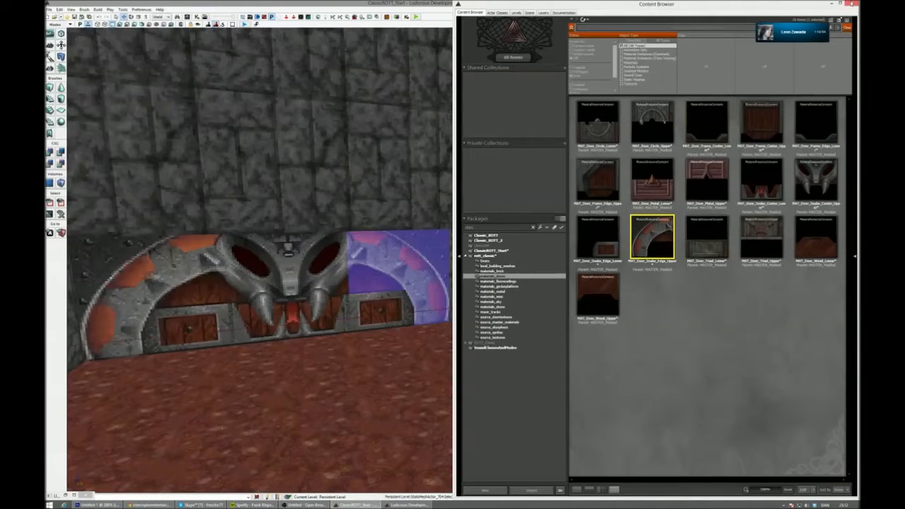
- Close the Content Browser and examine the completed snake door and the whole room from floor level and from above
left_click(852, 4)
key("Escape")
key("s")
right_click_drag(477, 343, 88, 312)
key("w")
right_click_drag(452, 282, 645, 283)
key("s")
key("s")
key("s")
key("alt+Tab")
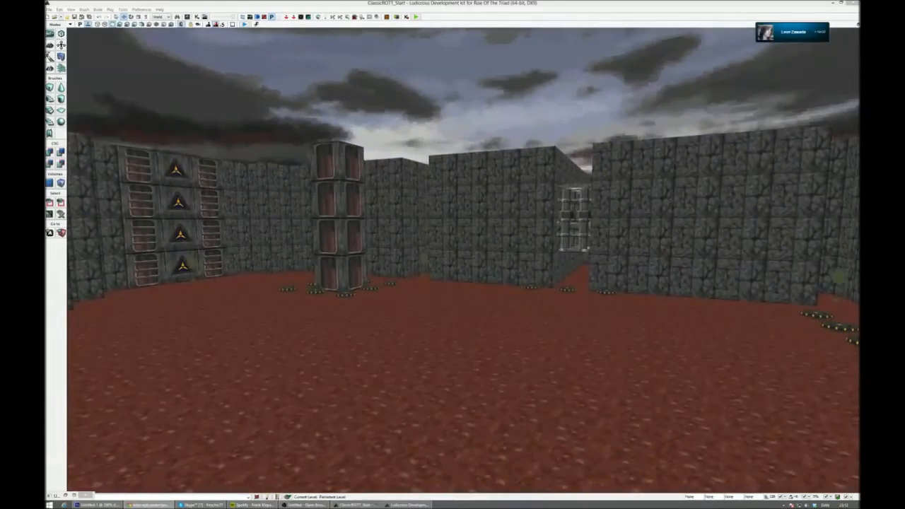
right_click_drag(414, 208, 683, 234)
key("w")
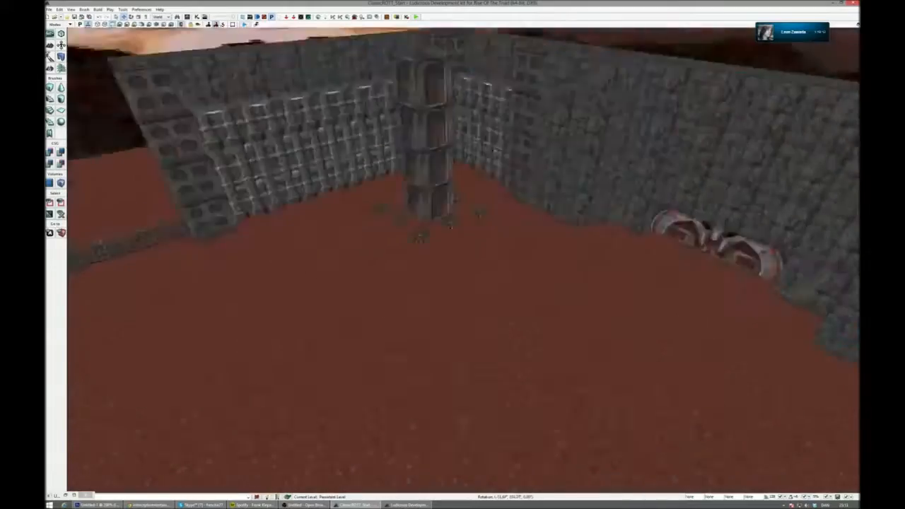
key("s")
right_click_drag(453, 283, 396, 311)
key("a")
key("w")
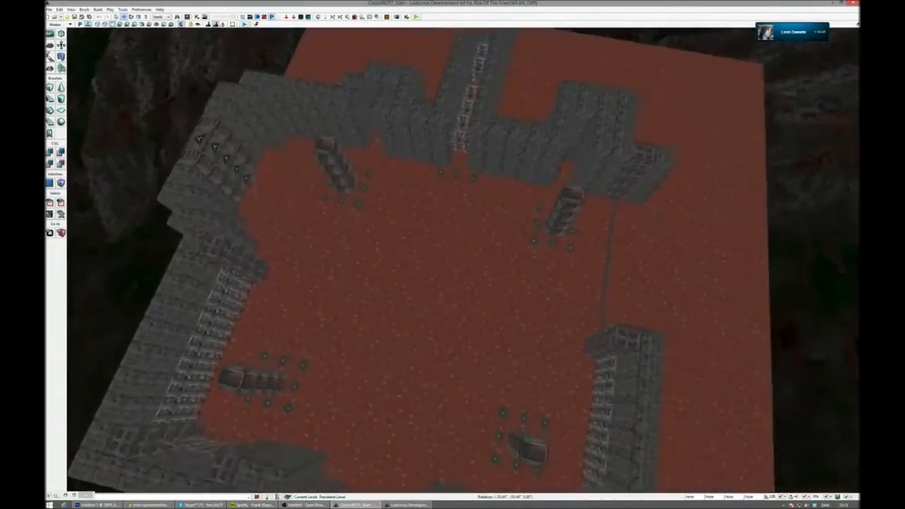
- Check the surroundings of the snake door on the Photoshop reference map, and list all game prefabs in the editor's Content Browser
right_click_drag(463, 260, 315, 280)
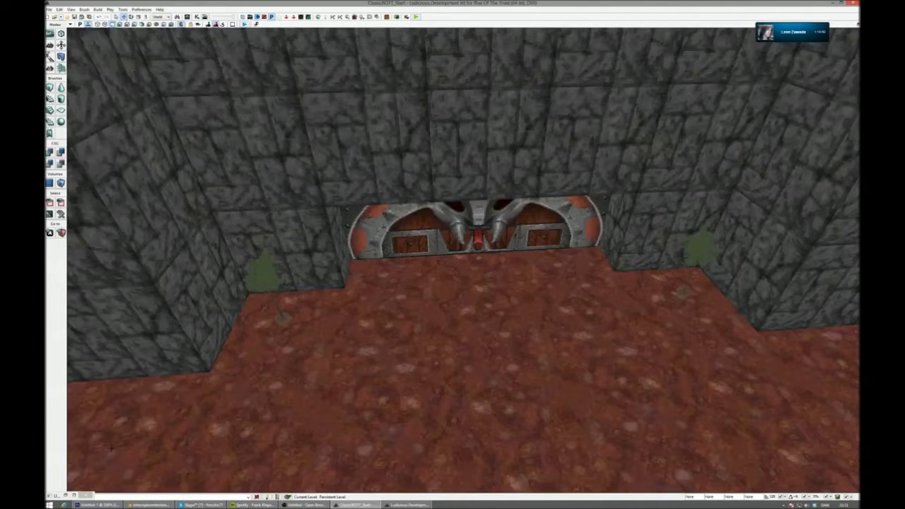
left_click(99, 505)
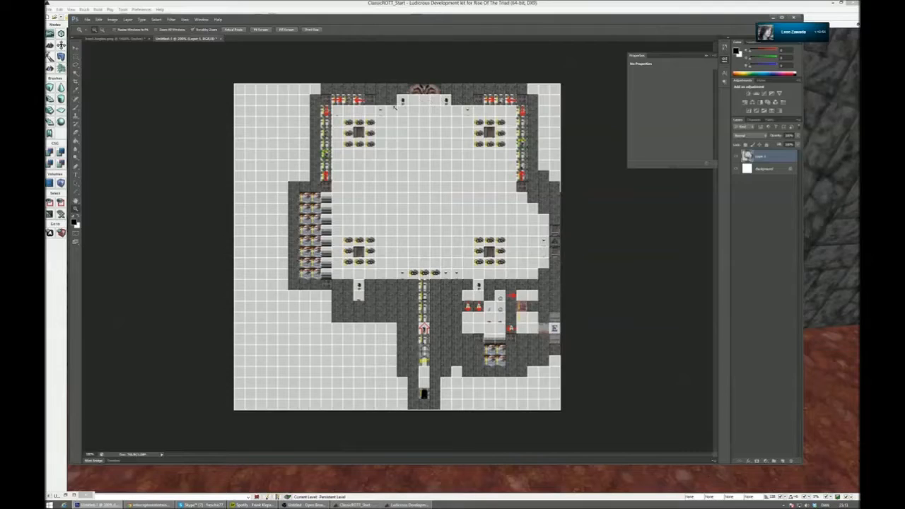
left_click(421, 7)
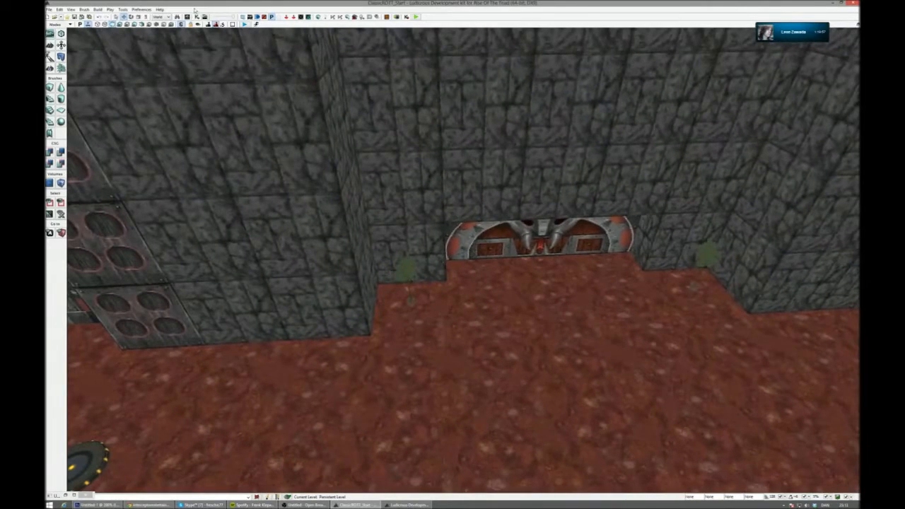
left_click(196, 16)
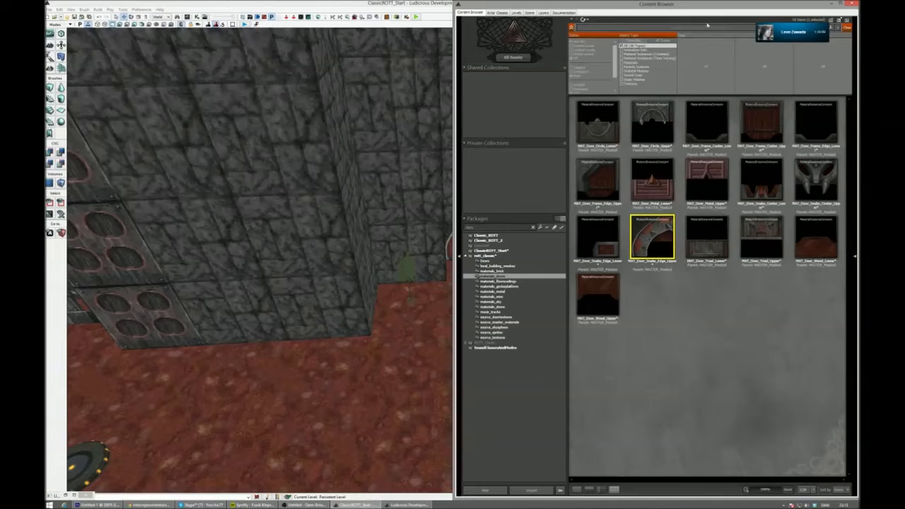
left_click(668, 42)
scroll(650, 74, "down", 5)
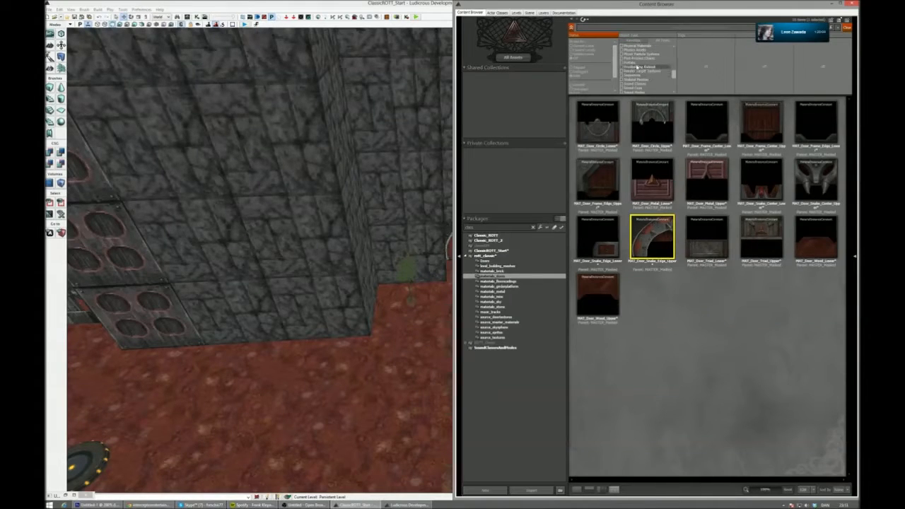
left_click(633, 62)
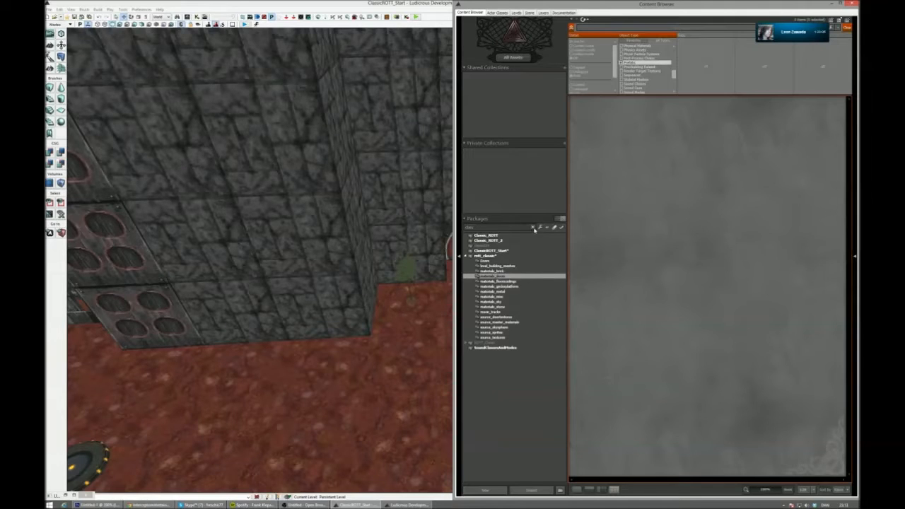
left_click(513, 235)
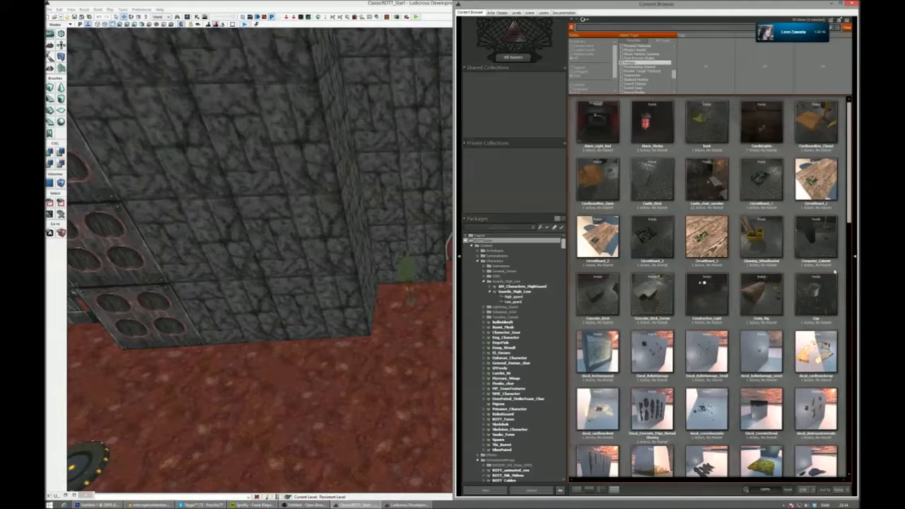
- Find the torch prefab, place it on the floor near the wall corner beside the snake door, and close the Content Browser
scroll(807, 276, "down", 5)
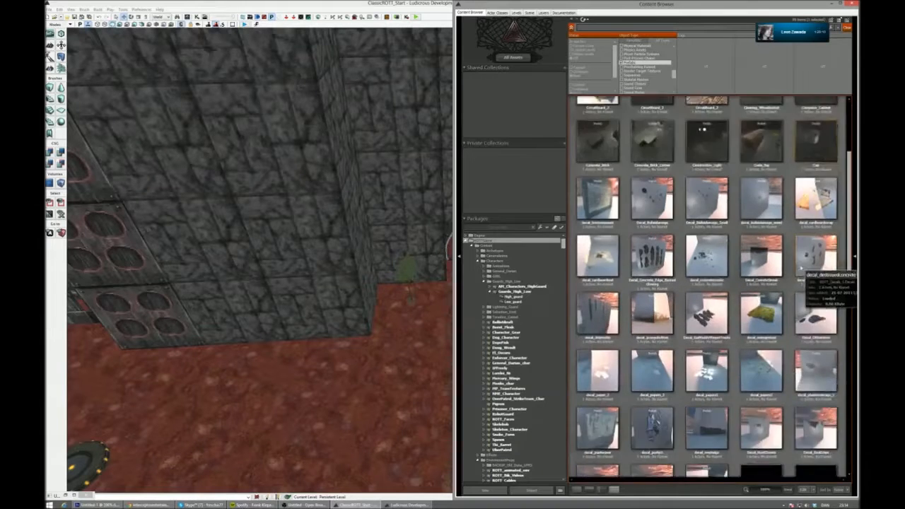
scroll(796, 288, "down", 5)
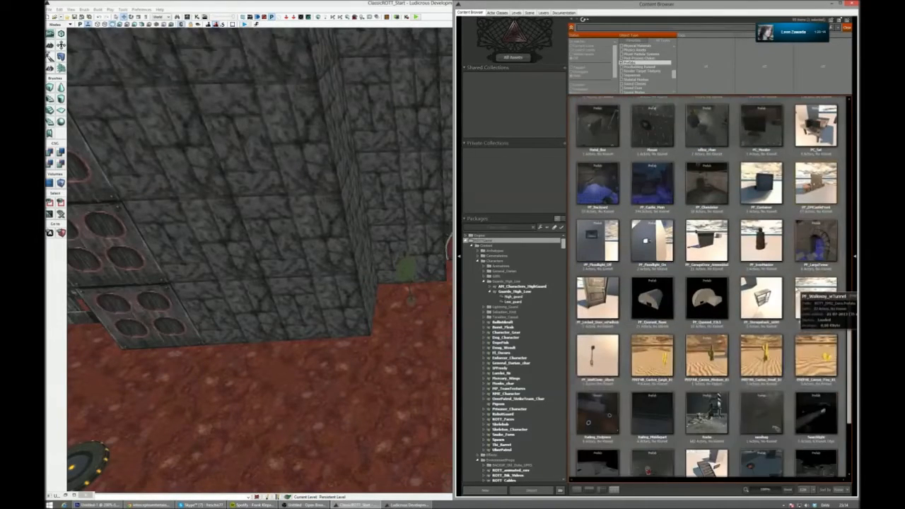
scroll(799, 289, "down", 2)
scroll(796, 288, "down", 1)
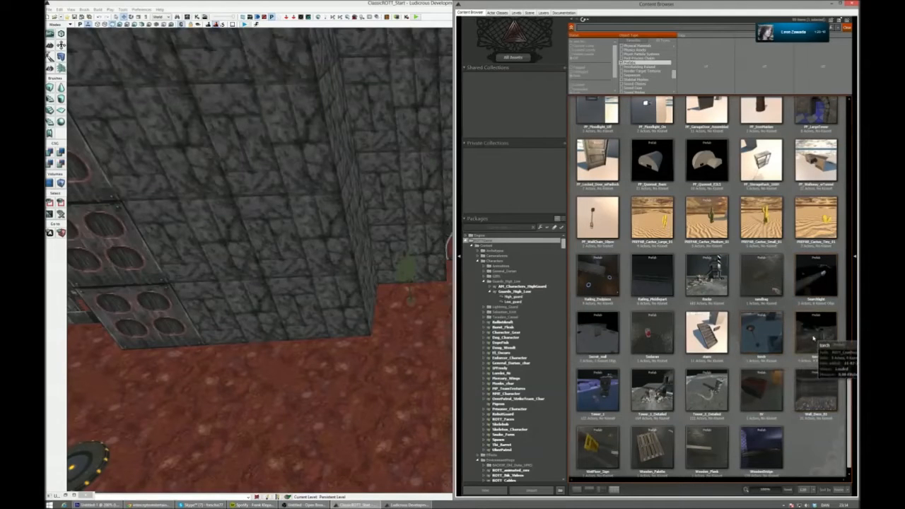
left_click(761, 332)
left_click_drag(370, 365, 368, 362)
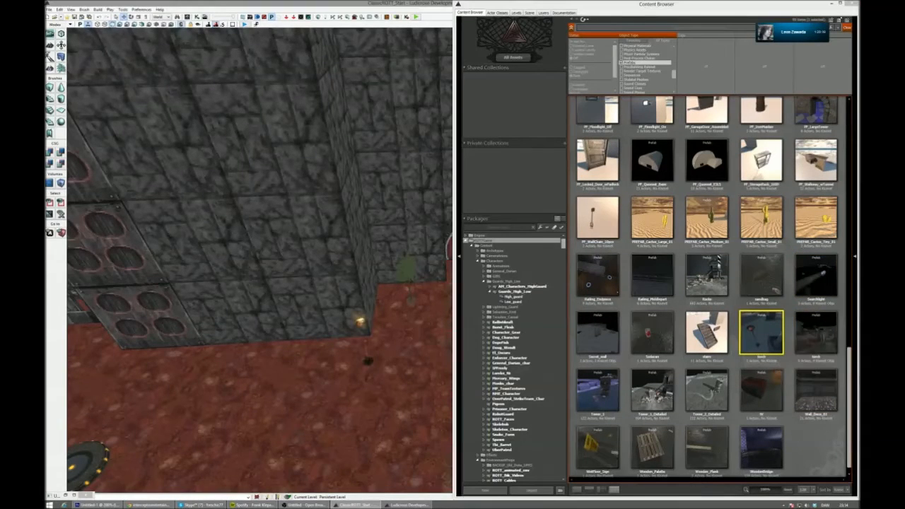
left_click(853, 4)
- Turn off game view and move the torch prefab along the stone wall towards the red metal panel column
right_click_drag(445, 303, 396, 338)
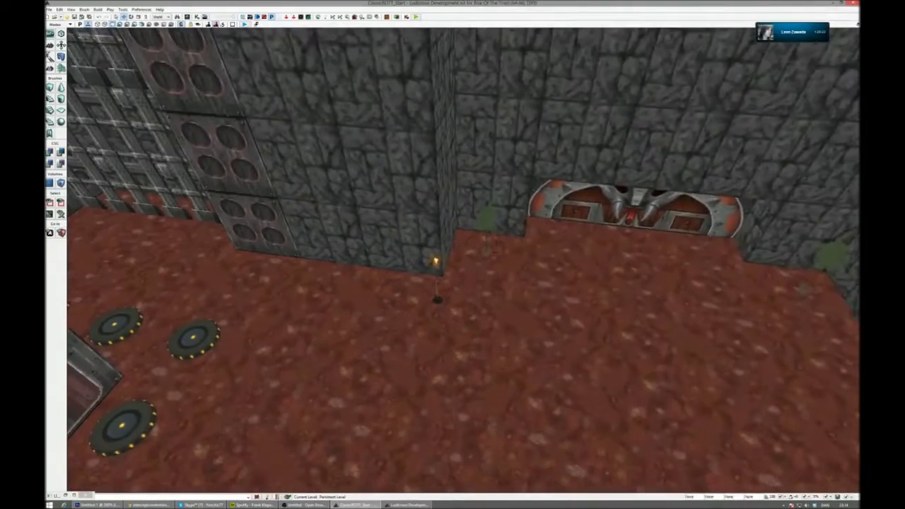
key("g")
left_click(437, 300)
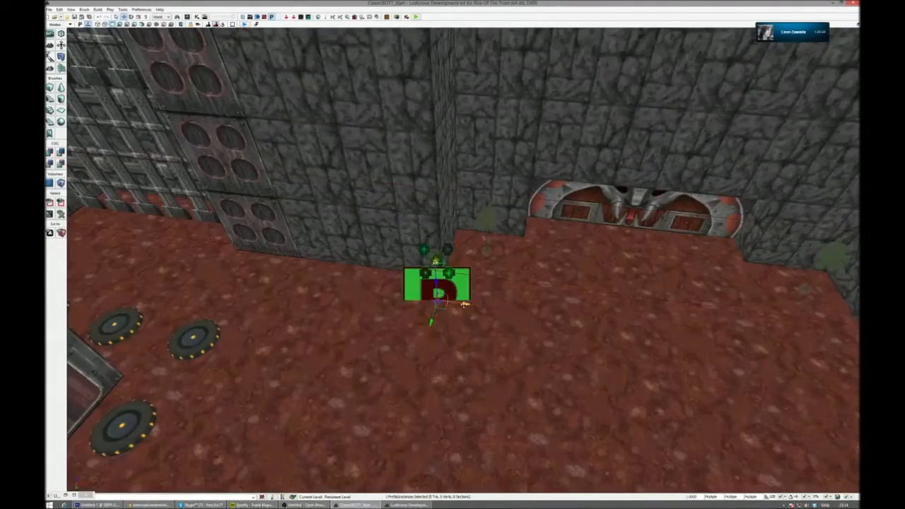
left_click_drag(464, 305, 389, 295)
right_click_drag(388, 295, 410, 289)
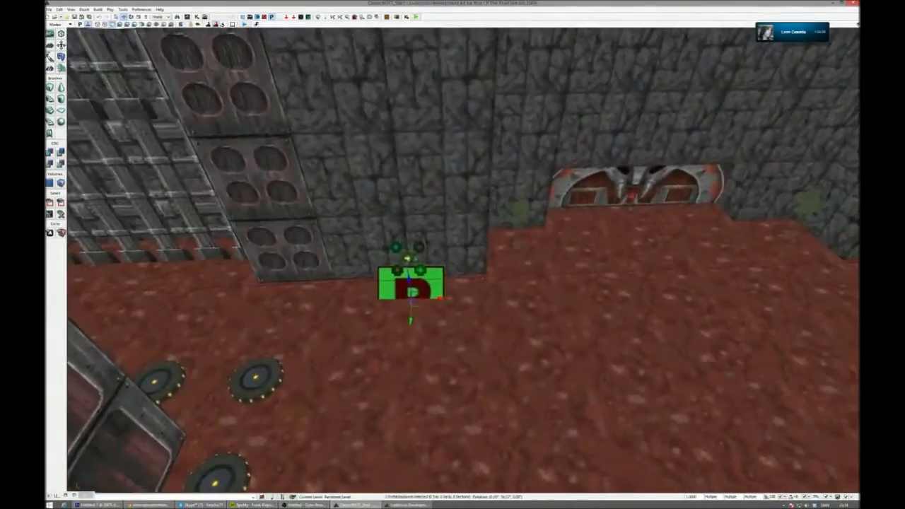
left_click_drag(401, 296, 353, 296)
right_click_drag(354, 295, 296, 297)
left_click_drag(423, 285, 561, 294)
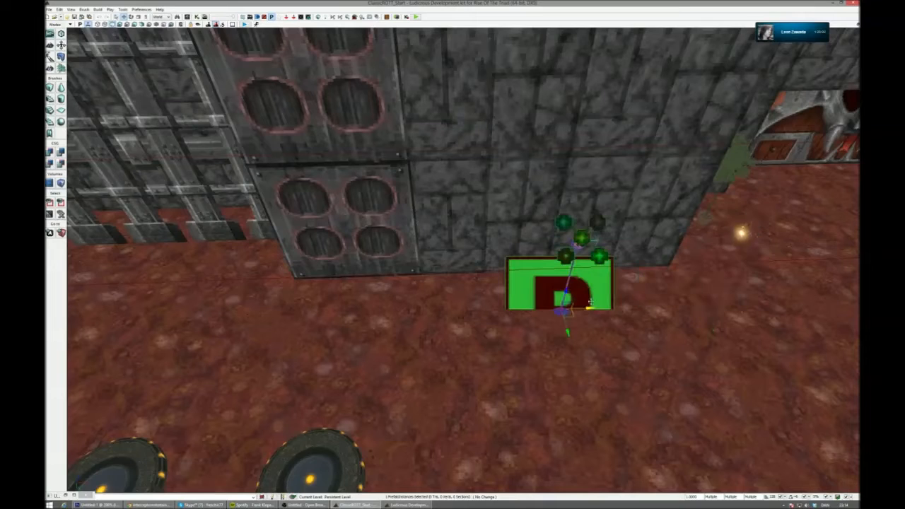
- Set the drag grid snap to 64 and shift the torch closer to the metal panel column
left_click(785, 497)
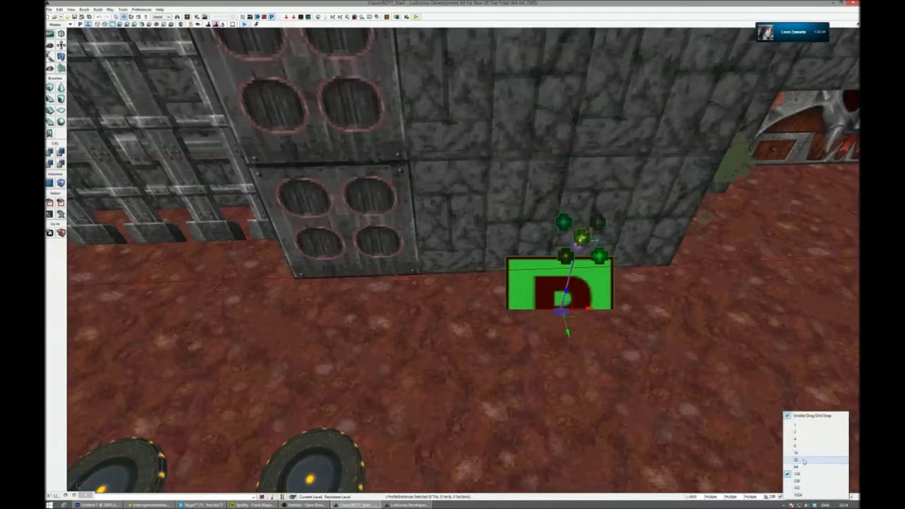
left_click(804, 468)
left_click_drag(580, 309, 513, 309)
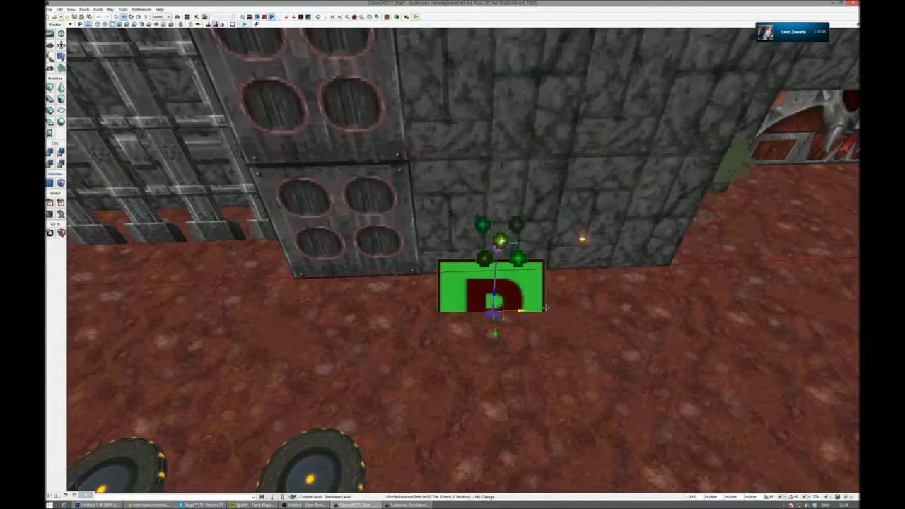
right_click_drag(512, 309, 647, 301)
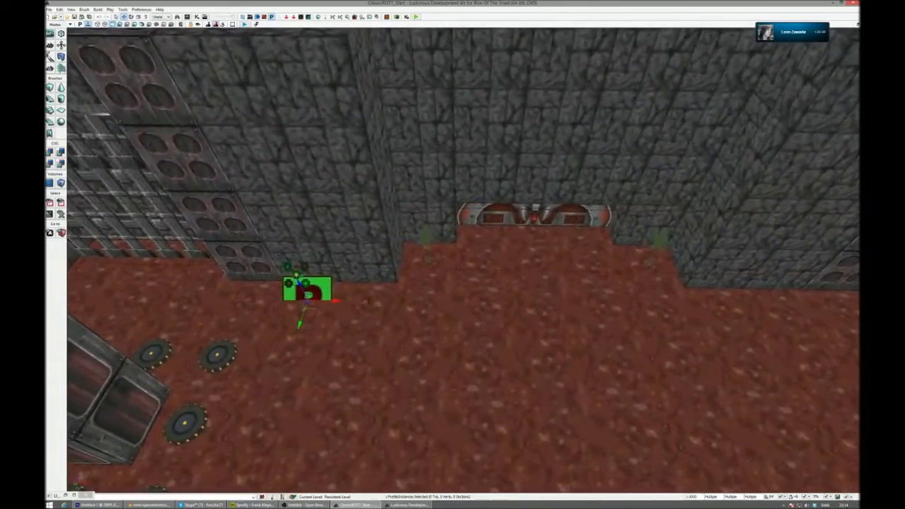
- Duplicate the torch along the X axis to the matching spot on the other side of the snake door
left_click_drag(337, 301, 813, 309, "alt")
right_click_drag(813, 309, 834, 319)
key("g")
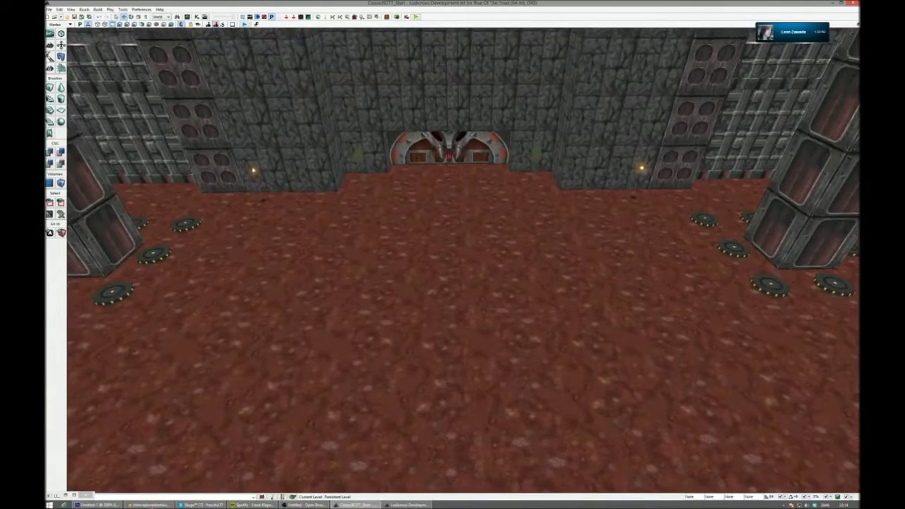
- Check the torch positions beside the three discs on the opposite wall in the Photoshop reference map
left_click(99, 504)
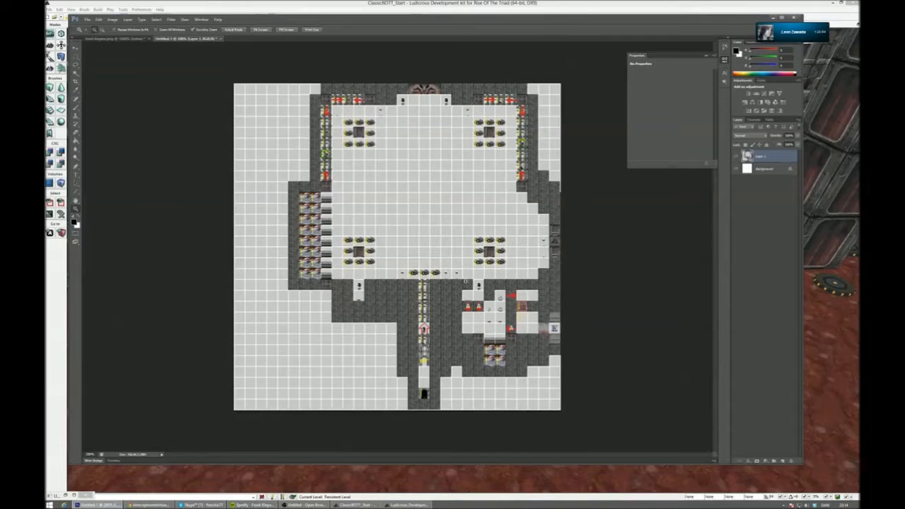
left_click(465, 281)
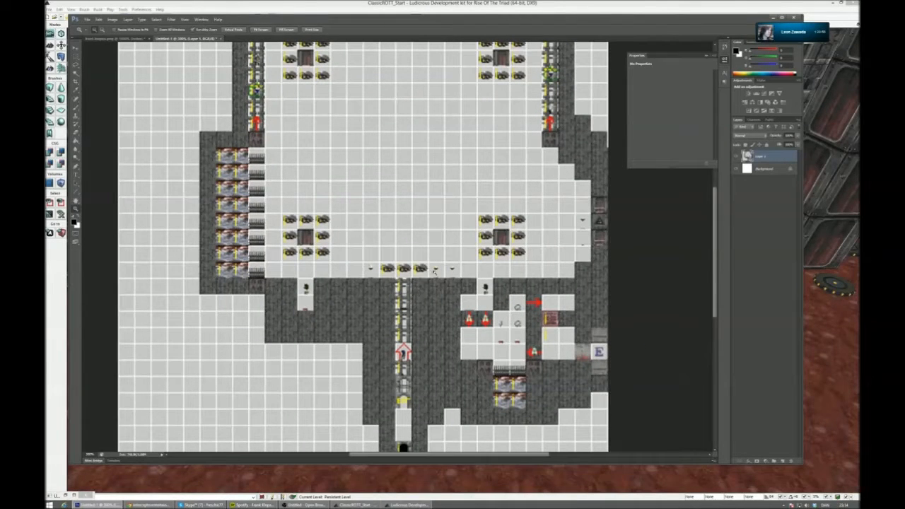
left_click(775, 18)
- Duplicate a torch from the snake door wall and move the copy across the room to the opposite wall
key("g")
left_click(264, 194)
right_click_drag(264, 194, 608, 198)
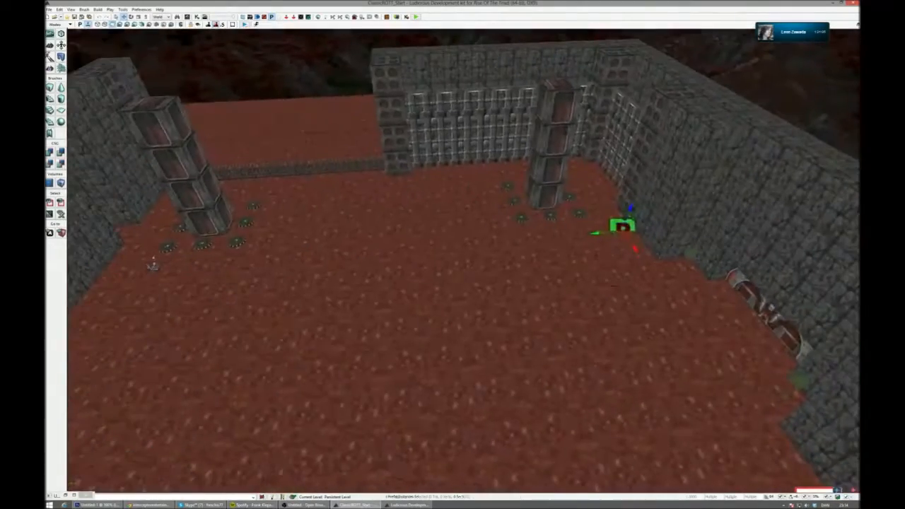
left_click(145, 266)
right_click_drag(312, 268, 217, 274)
key("w")
left_click_drag(425, 215, 395, 215)
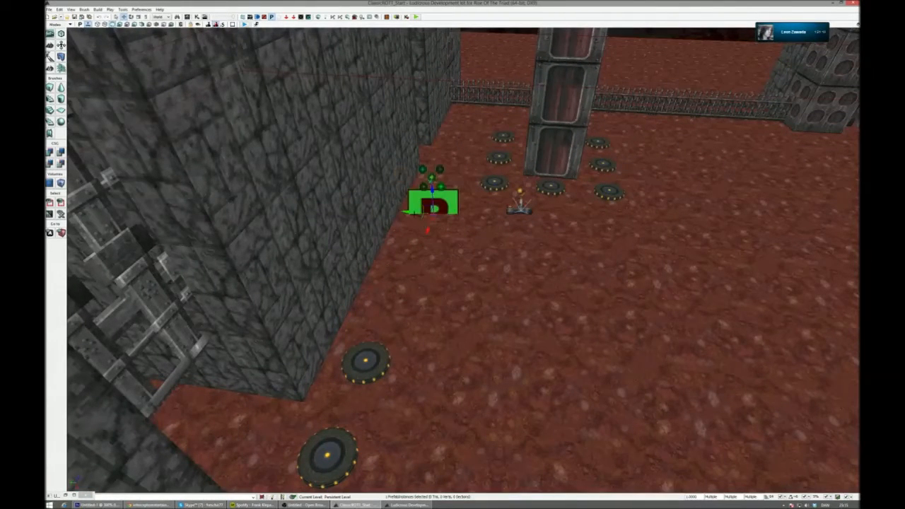
- Position the torch along the gated corridor's wall and add two copies on the other side of the three discs
left_click_drag(403, 212, 394, 317)
right_click_drag(394, 318, 272, 315)
key("s")
left_click_drag(568, 277, 307, 336, "alt")
key("d")
right_click_drag(331, 332, 284, 331)
key("w")
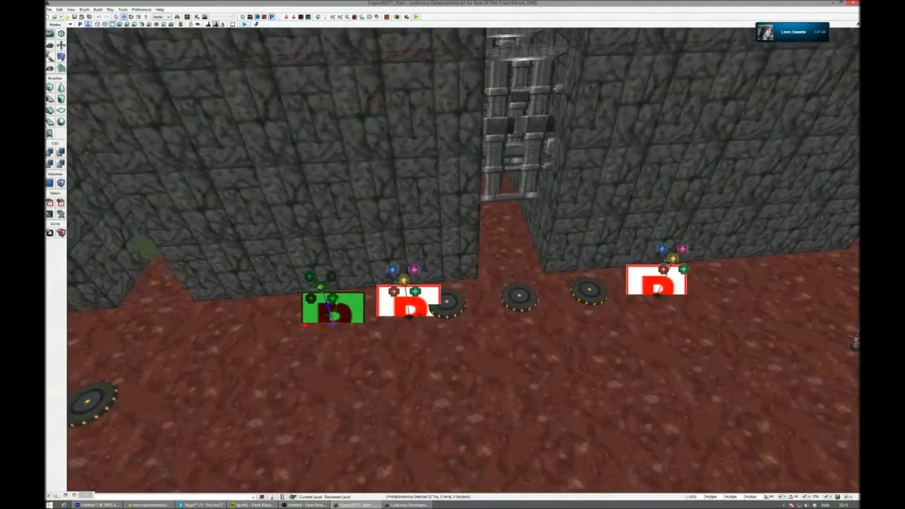
- Select the torch nearest the discs, move it along the wall past its neighbouring torch, and return to game view
left_click(428, 263)
right_click_drag(482, 280, 459, 281)
left_click(481, 281)
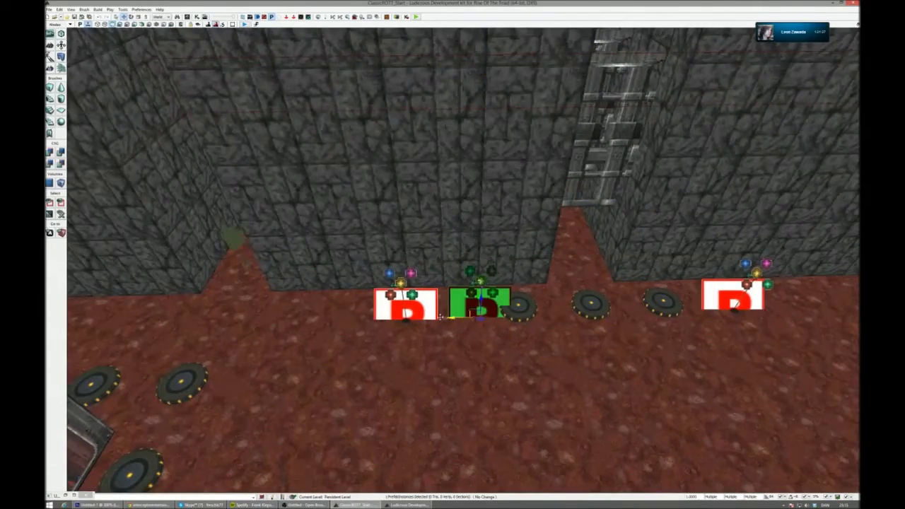
left_click_drag(440, 316, 335, 320)
left_click(395, 268)
right_click_drag(395, 267, 449, 271)
left_click(520, 237)
scroll(520, 237, "down", 2)
key("g")
- Examine the torch and small items beside the right-hand wall niche on the Photoshop reference map, and return to the level editor
key("s")
right_click_drag(463, 258, 413, 240)
left_click(99, 505)
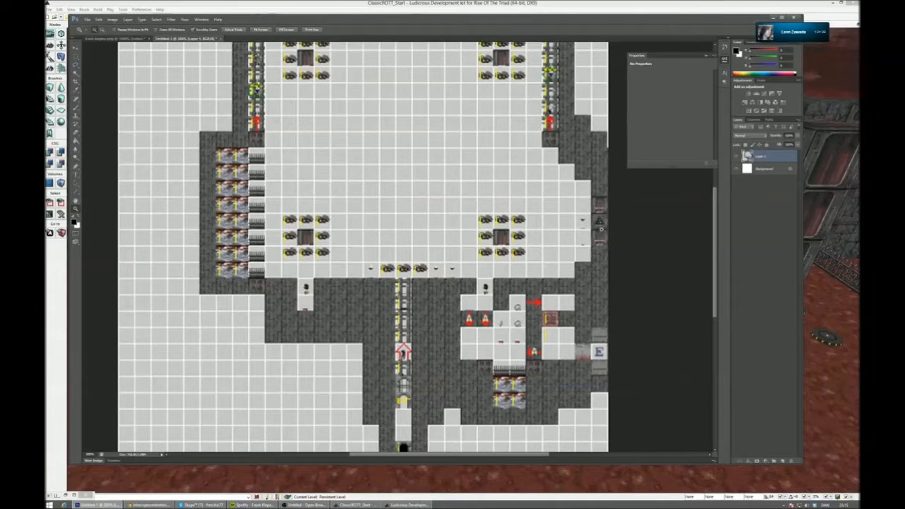
scroll(601, 229, "up", 4, "alt")
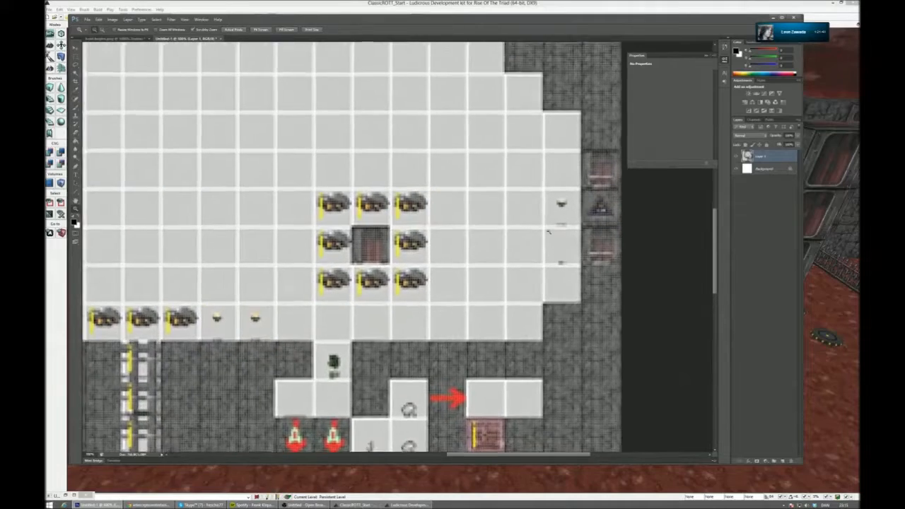
scroll(548, 231, "up", 6, "alt")
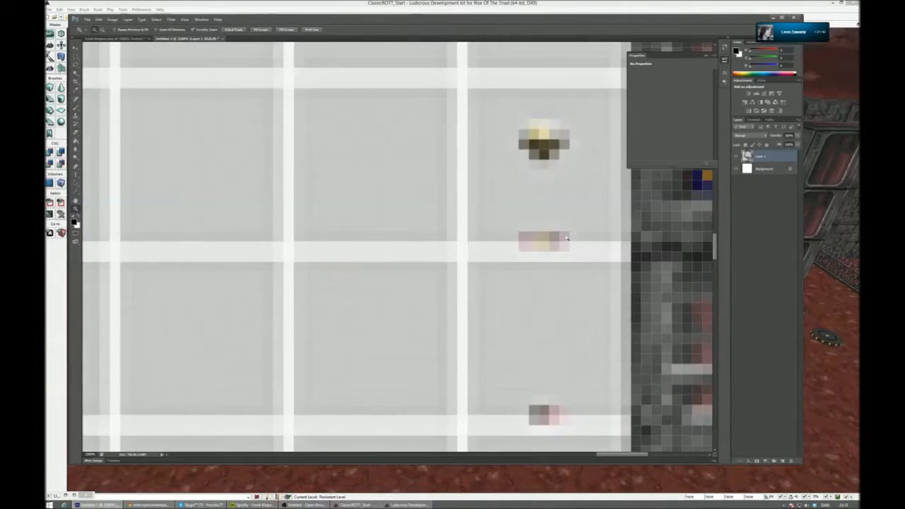
scroll(566, 239, "down", 6, "alt")
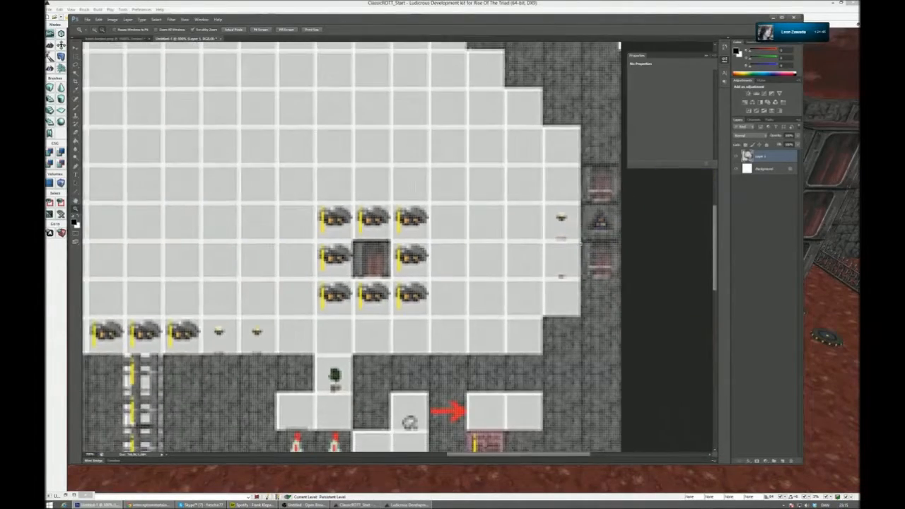
scroll(578, 246, "down", 1, "alt")
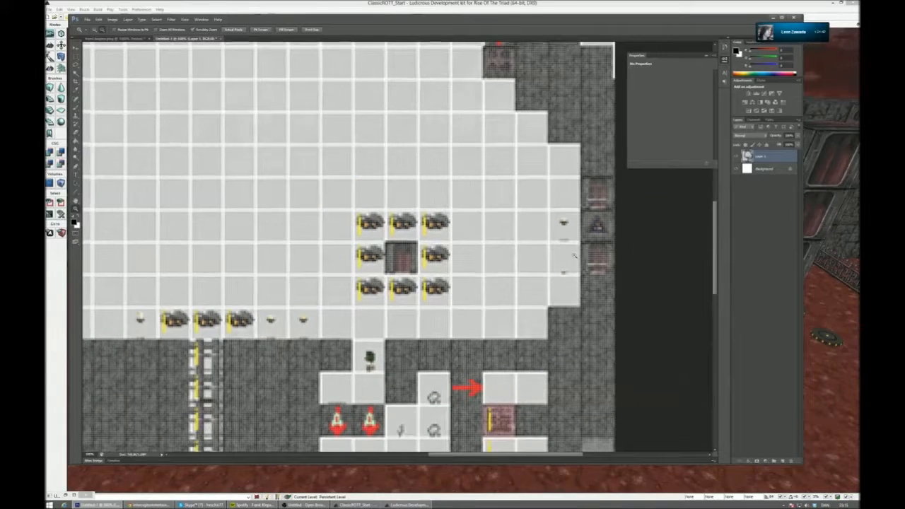
scroll(574, 256, "down", 3, "alt")
scroll(574, 256, "up", 1, "alt")
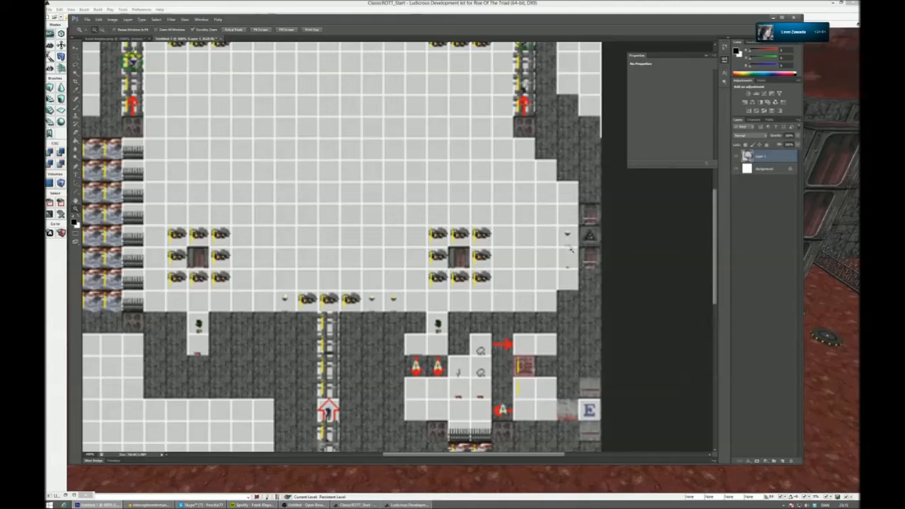
scroll(571, 256, "down", 2, "alt")
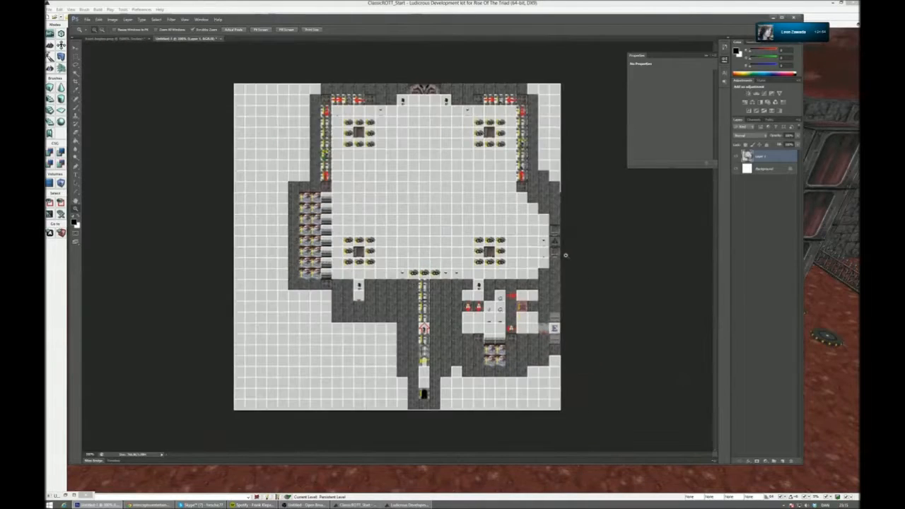
scroll(511, 262, "up", 1, "alt")
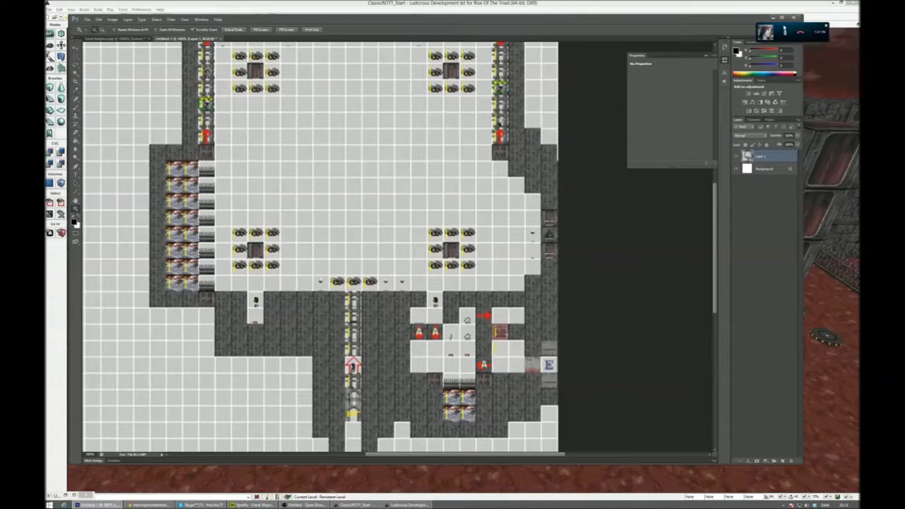
left_click(773, 18)
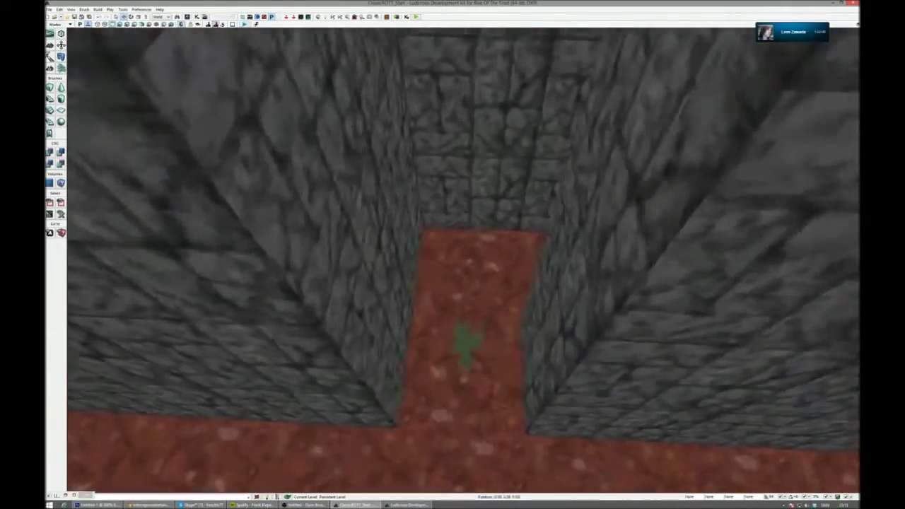
- Inspect the narrow alcove with the small tree in the stone wall
right_click(591, 268)
right_click_drag(526, 300, 696, 244)
right_click_drag(463, 260, 453, 311)
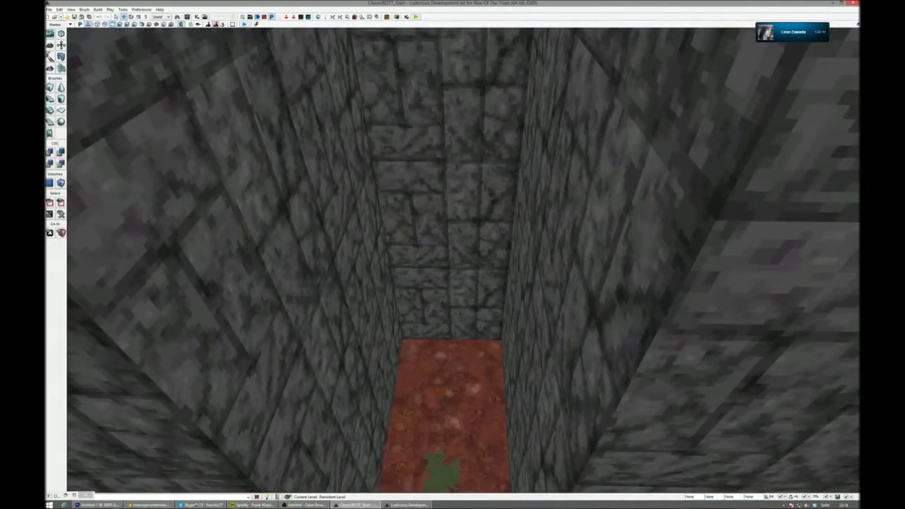
- Save the level and list the Archetypes folder in the content browser with the Prefabs filter turned off
left_click(75, 17)
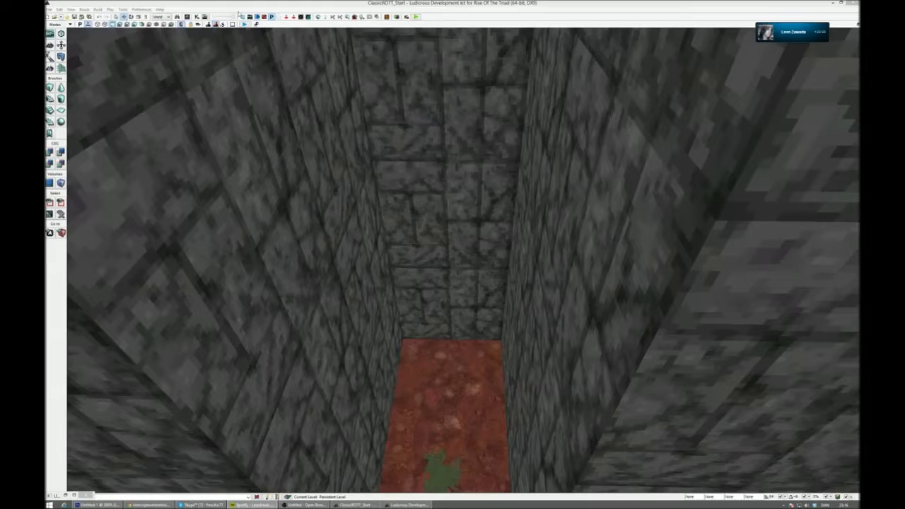
left_click(188, 17)
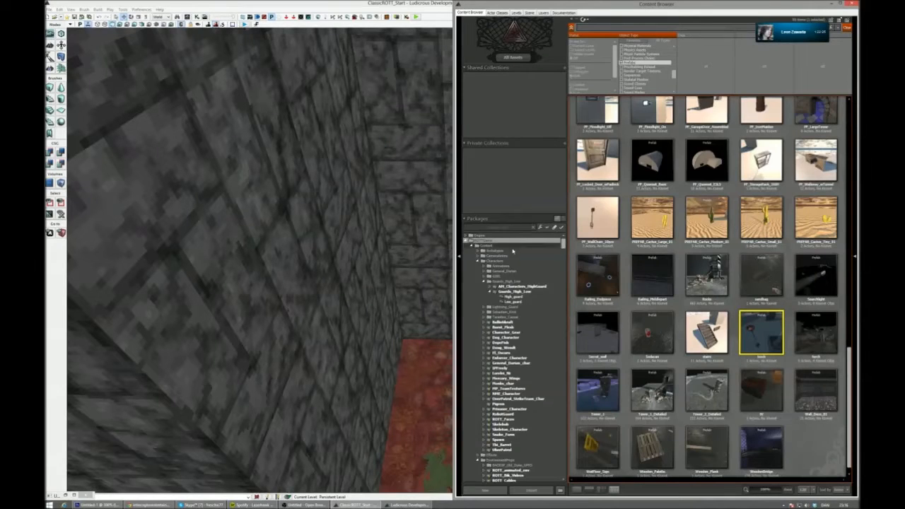
left_click(495, 251)
left_click(667, 55)
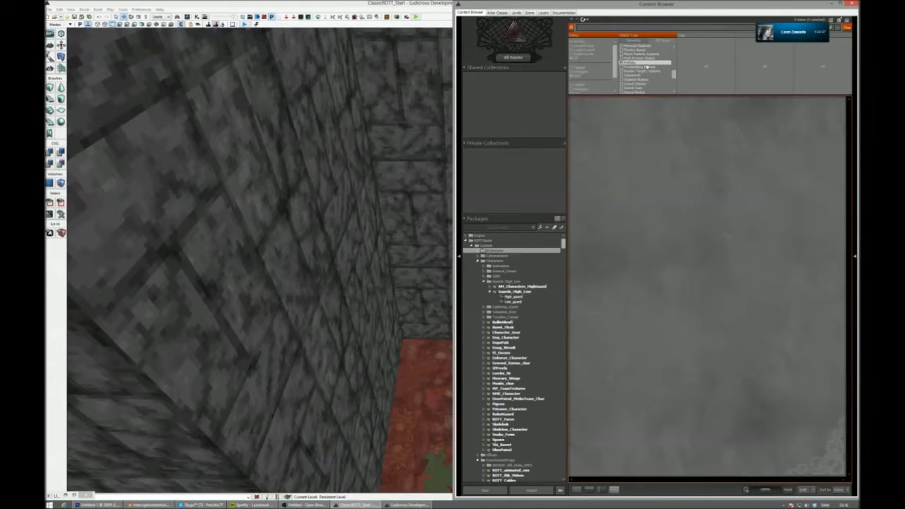
left_click(478, 252)
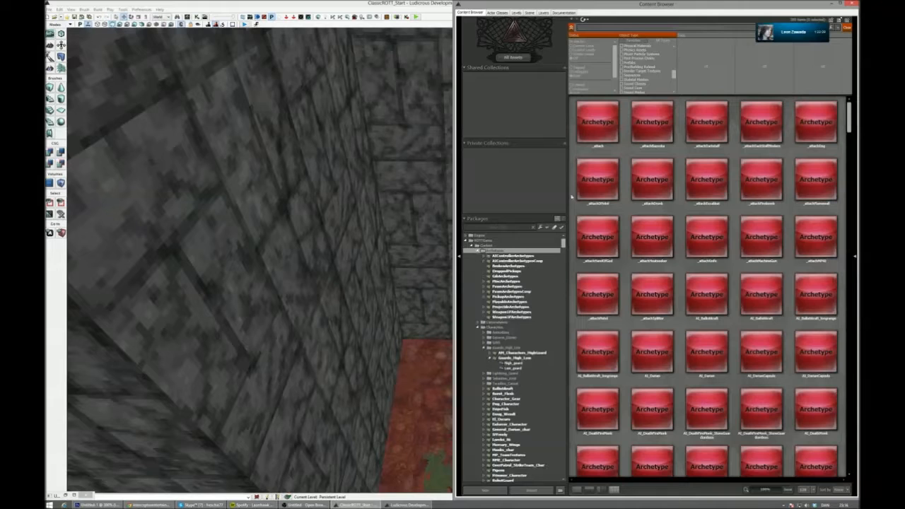
- Search the archetypes for "monk" and "prie", and place the priest porridge archetype on the floor of the small-tree alcove
left_click(615, 29)
type("monk")
right_click_drag(365, 239, 399, 255)
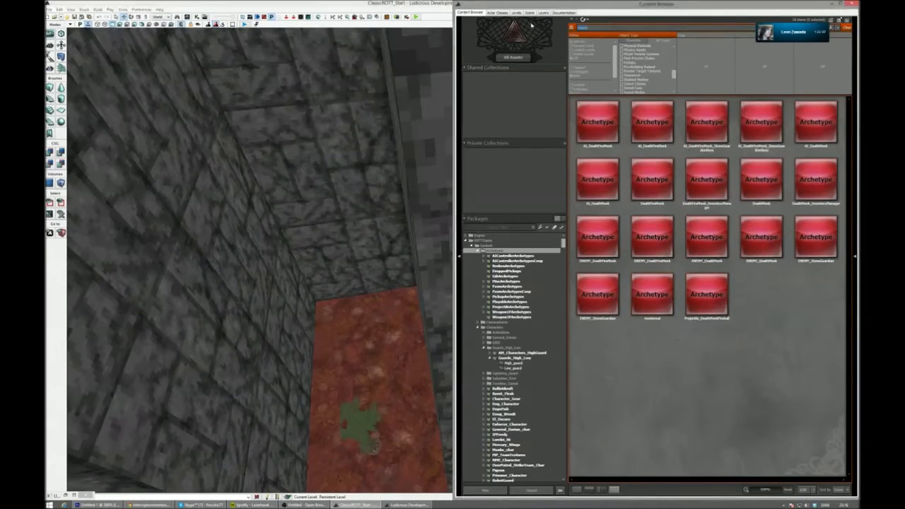
type("prie")
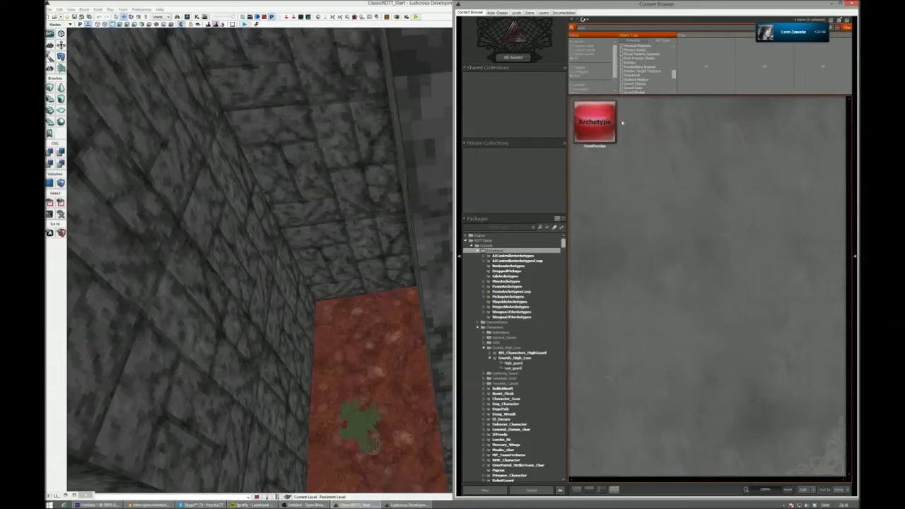
left_click_drag(605, 127, 371, 351)
left_click_drag(357, 302, 355, 299)
right_click_drag(356, 299, 364, 322)
left_click_drag(346, 187, 361, 252)
right_click_drag(361, 252, 343, 248)
- Examine the items beside the right-hand wall niche on the Photoshop reference map and return to the level editor
left_click(99, 505)
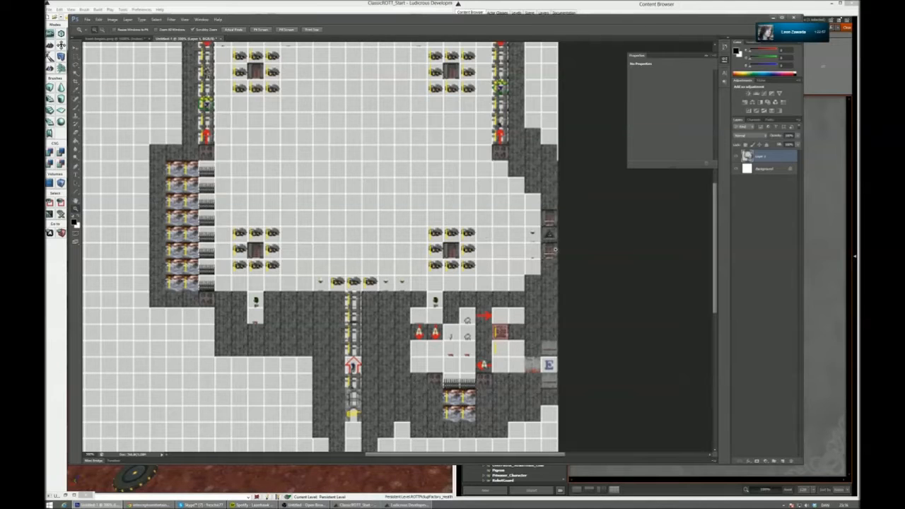
left_click(773, 16)
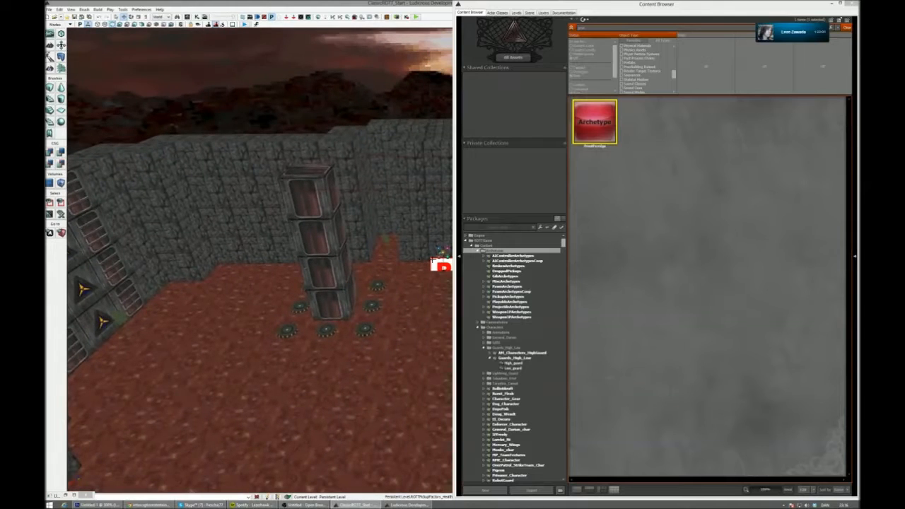
mouse_move(204, 506)
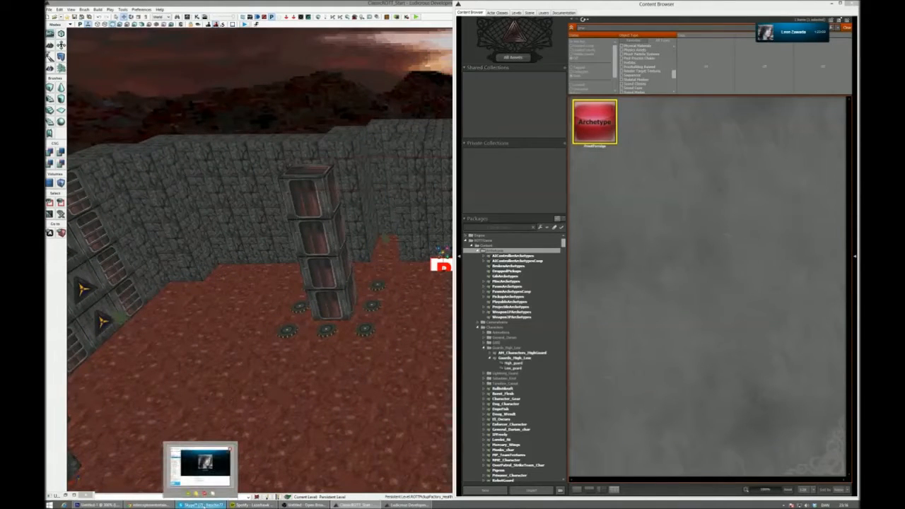
left_click(102, 505)
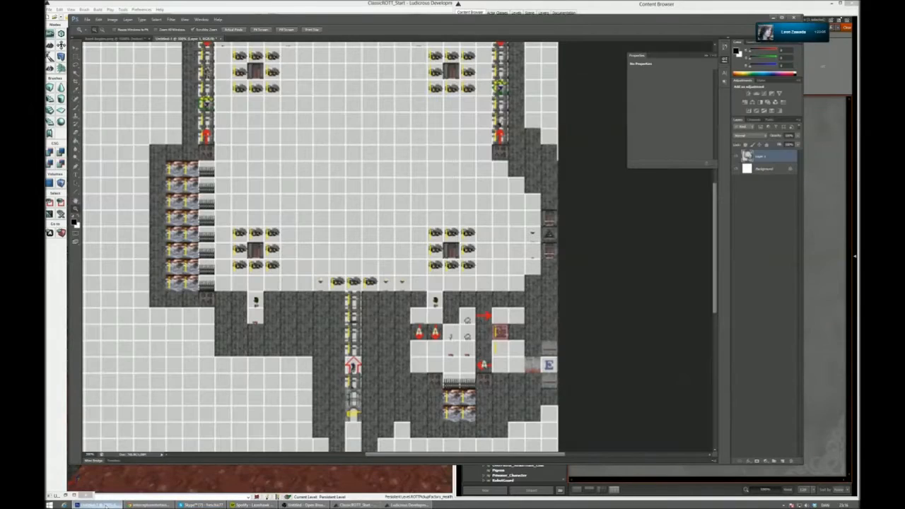
left_click(103, 505)
- Copy a torch from the stone wall to the front of the triangle-emblem door, checking its position against the reference map
left_click(122, 314)
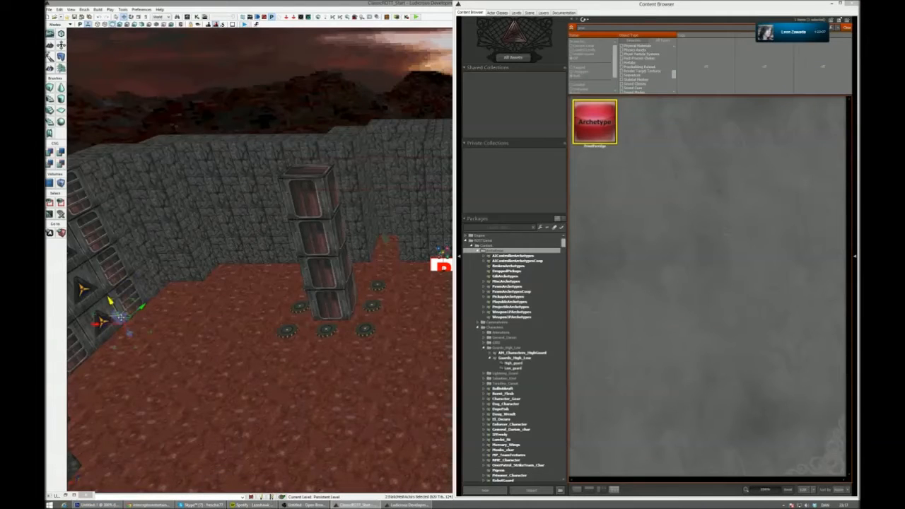
left_click(441, 266)
left_click(154, 298)
right_click_drag(180, 300, 106, 324)
left_click_drag(376, 215, 257, 377)
right_click_drag(256, 377, 204, 403)
left_click(108, 505)
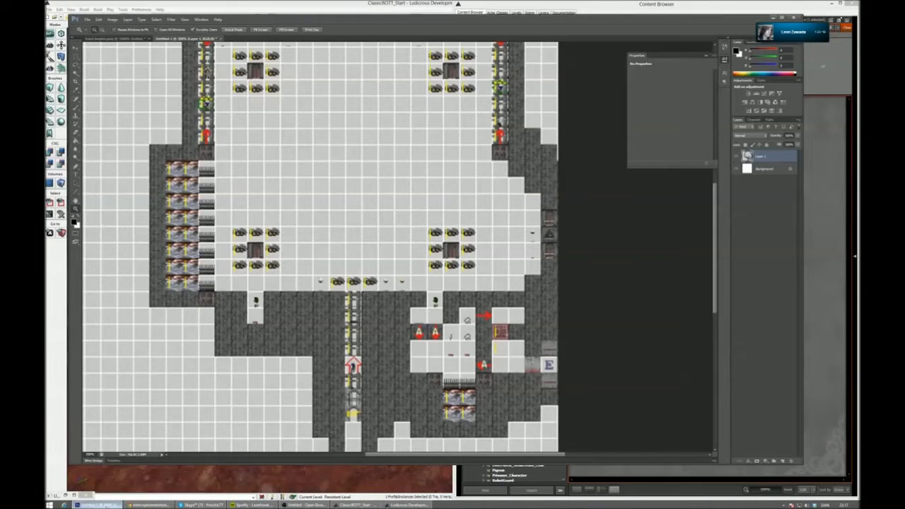
left_click(107, 505)
right_click_drag(159, 396, 223, 385)
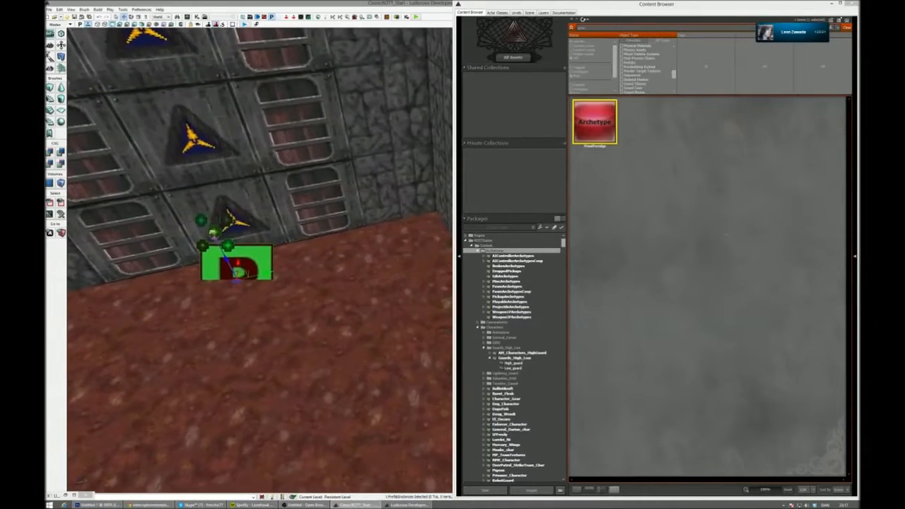
- Find the monkmeal archetype, add it beside the torch at the triangle-emblem door, and lower it to the floor
left_click_drag(588, 28, 552, 31)
type("death")
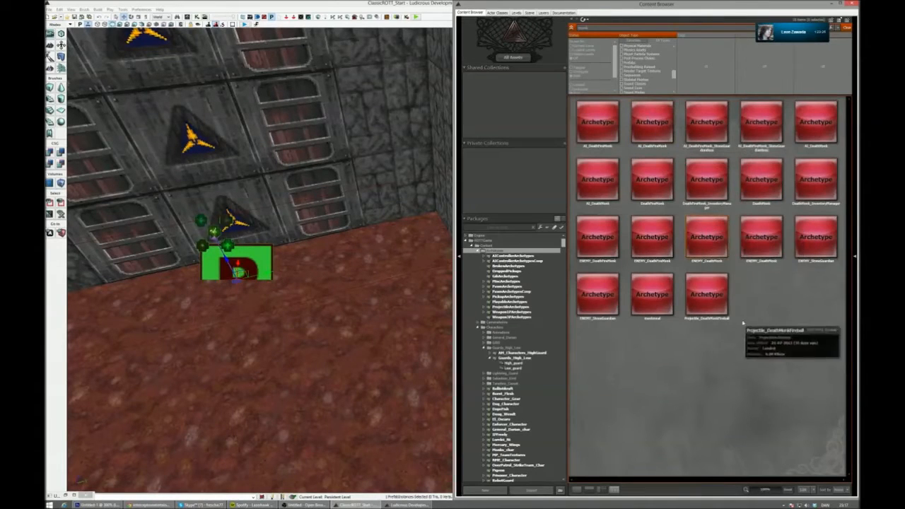
left_click(652, 294)
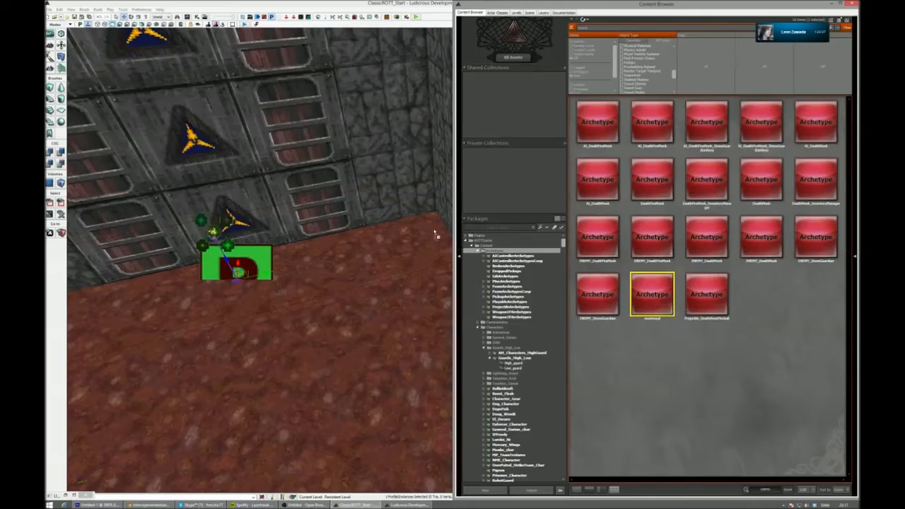
left_click_drag(334, 259, 334, 260)
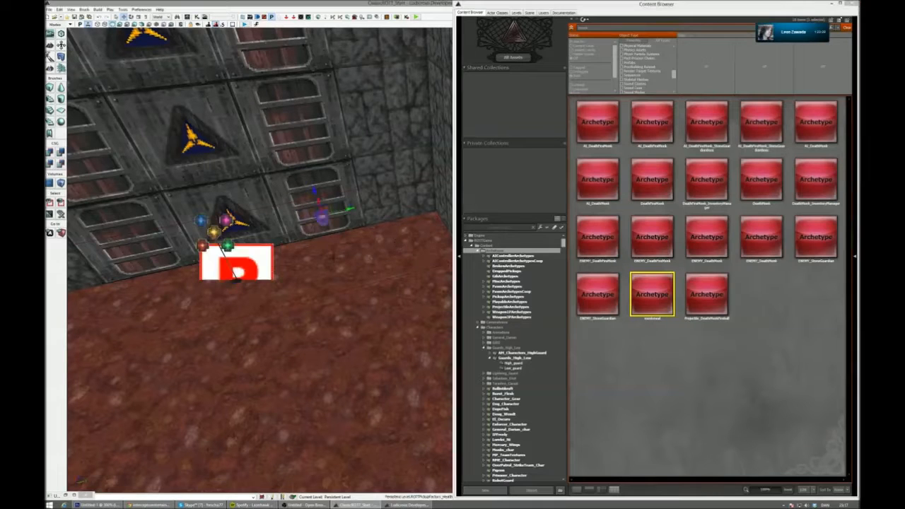
left_click_drag(317, 203, 327, 229)
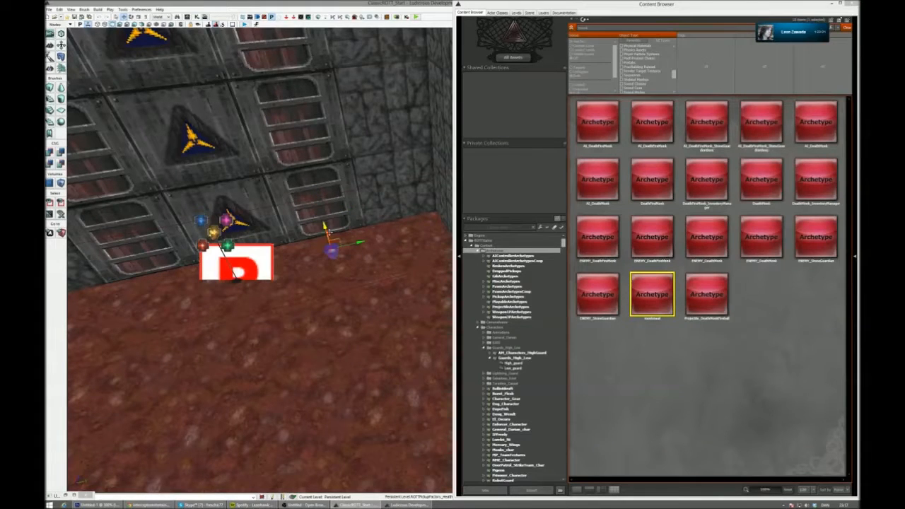
key("g")
- Find the pickupHeatseeker archetype in the PickupArchetypes package and select it
right_click_drag(329, 232, 344, 221)
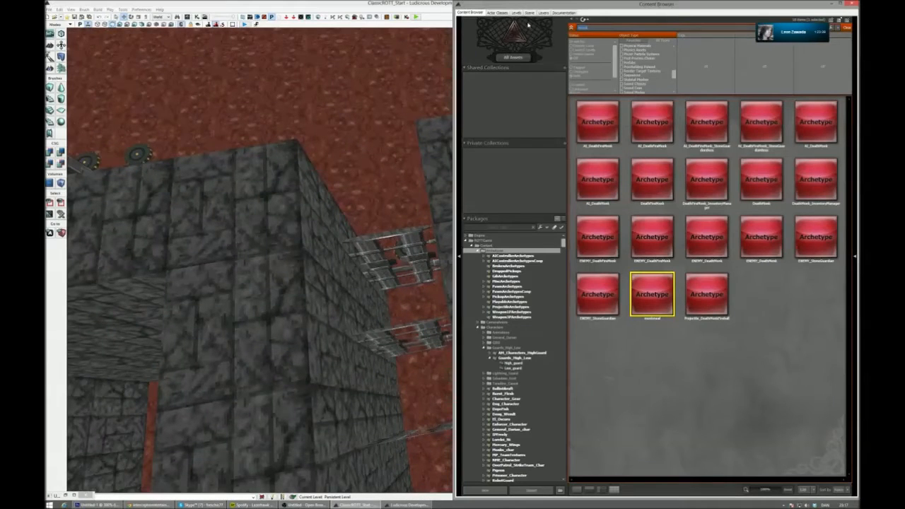
left_click(517, 270)
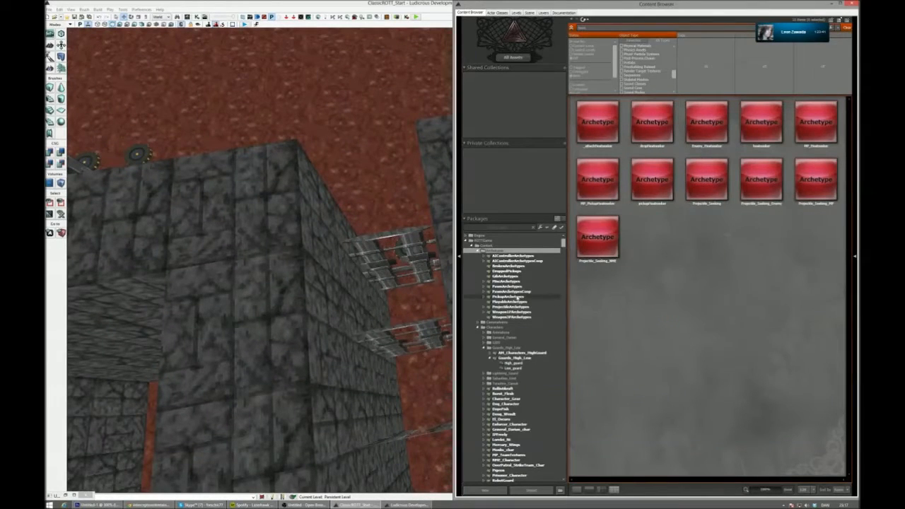
left_click(519, 298)
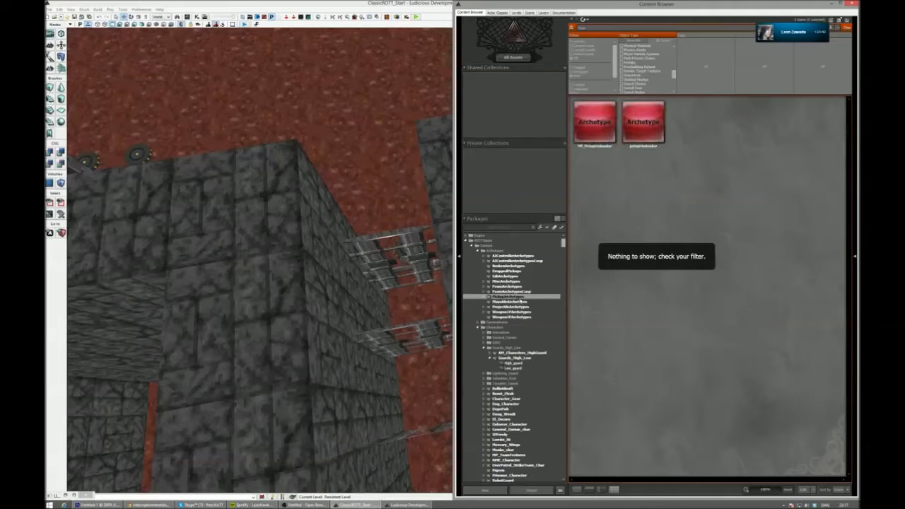
left_click(652, 123)
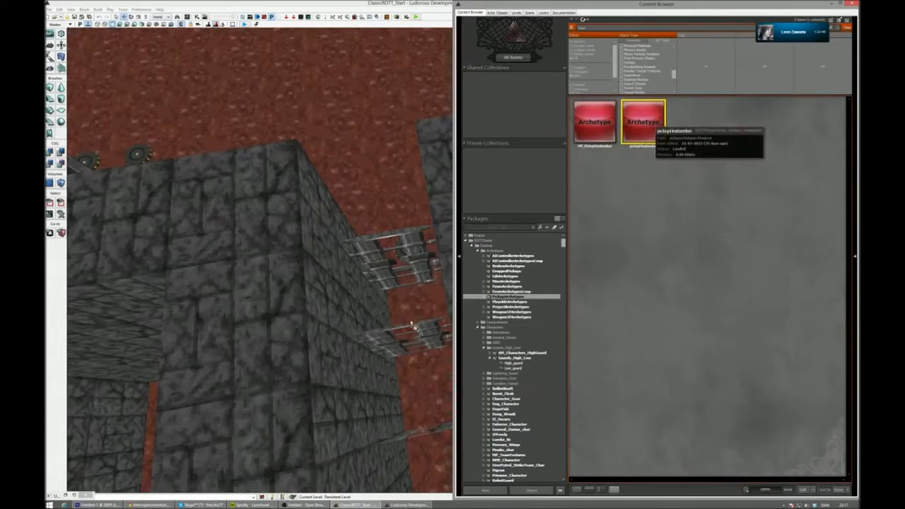
- Try to add the pickupHeatseeker archetype to the large room's floor, look for it around the pillar and torches, and clear the selection
right_click_drag(259, 262, 305, 280)
right_click_drag(370, 222, 355, 254)
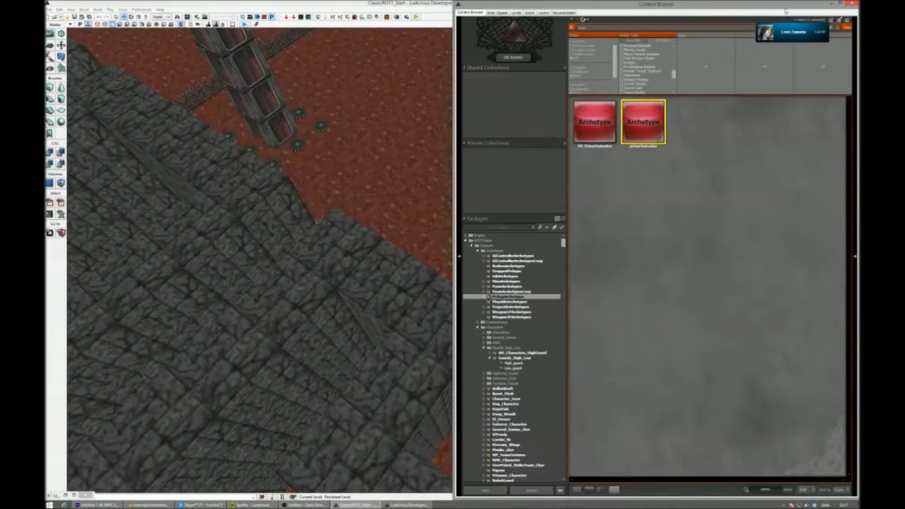
right_click(398, 188)
left_click(460, 299)
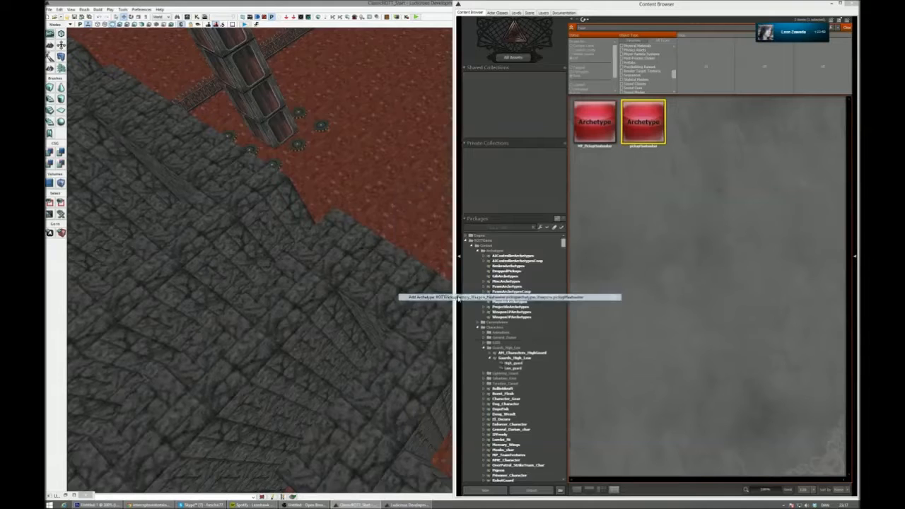
right_click_drag(416, 235, 331, 248)
left_click(413, 236)
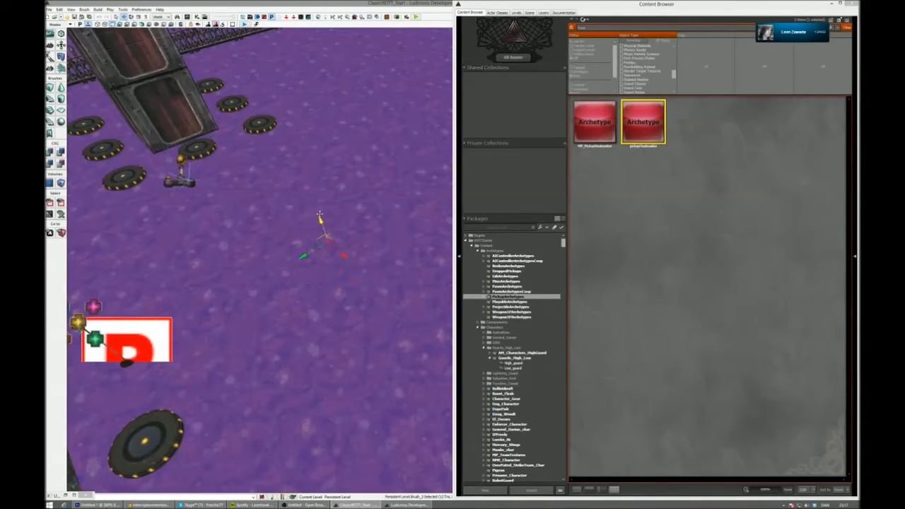
left_click_drag(297, 124, 280, 57)
right_click_drag(439, 197, 380, 211)
right_click_drag(260, 260, 315, 300)
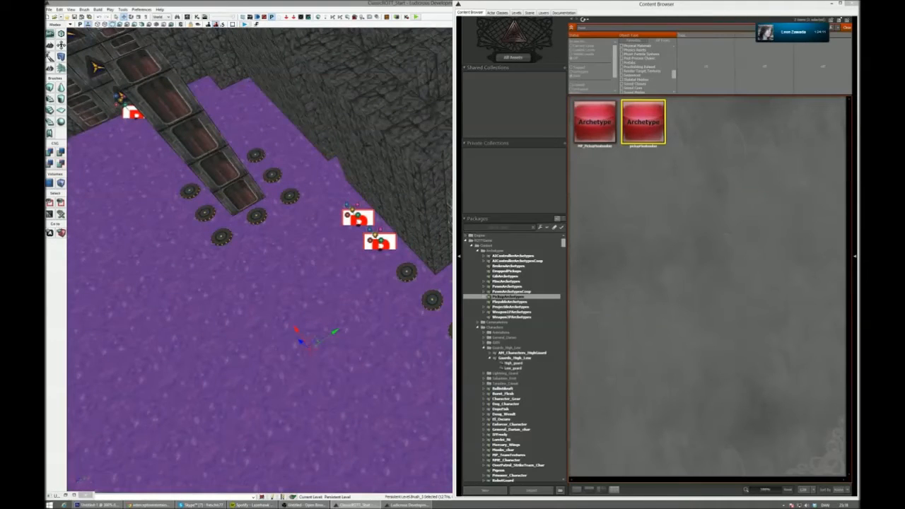
right_click_drag(382, 159, 370, 190)
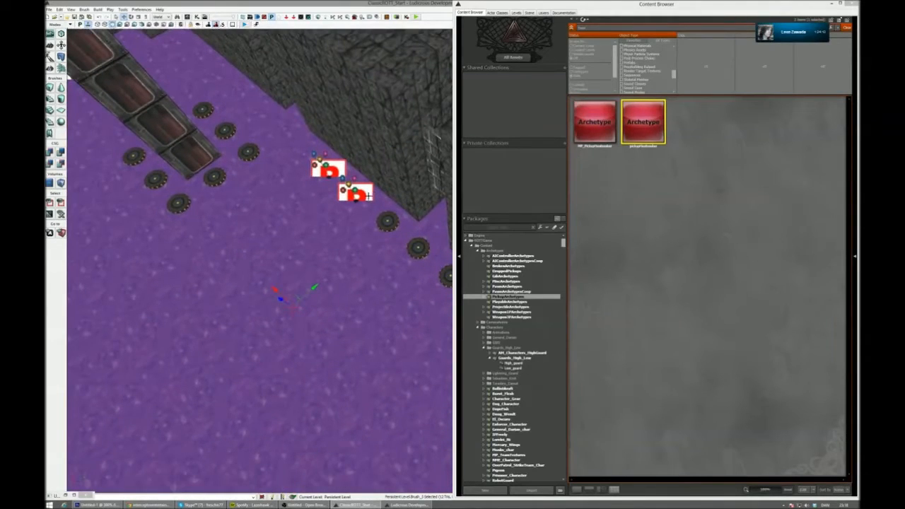
key("Escape")
- Shrink the content browser to uncover the perspective view and bring the torches and discs beside the corridor into sight
right_click_drag(364, 220, 452, 185)
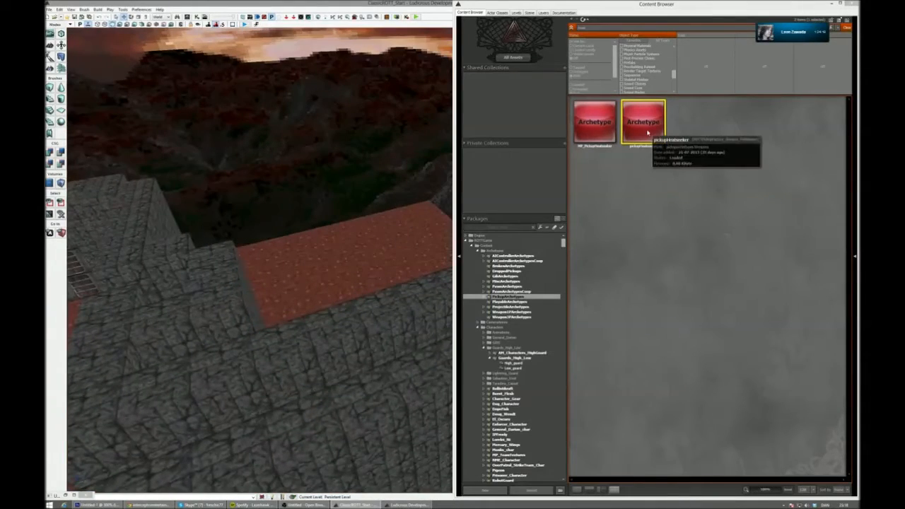
left_click_drag(456, 2, 645, 107)
right_click_drag(424, 233, 442, 228)
- Try to place the pickupHeatseeker archetype on the floor in front of the discs, then select MP_PickupHeatseeker
left_click(814, 290)
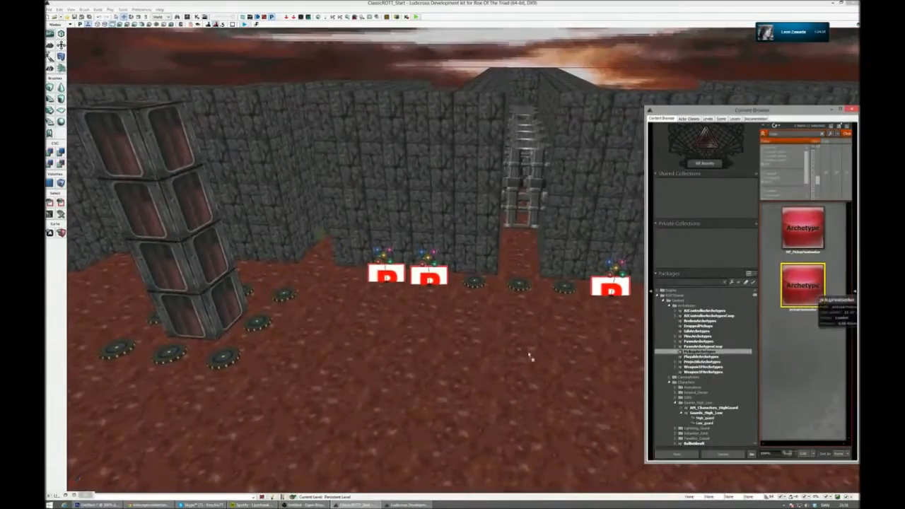
right_click_drag(559, 322, 604, 322)
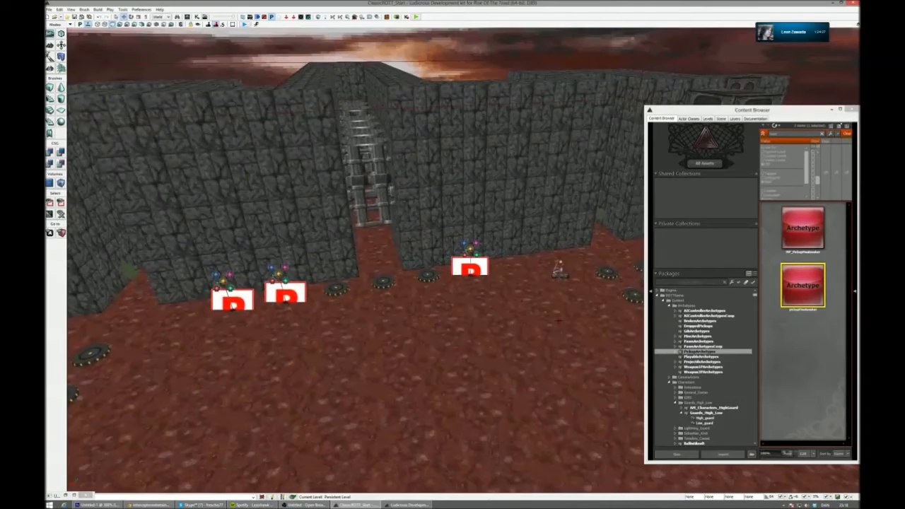
left_click(802, 230)
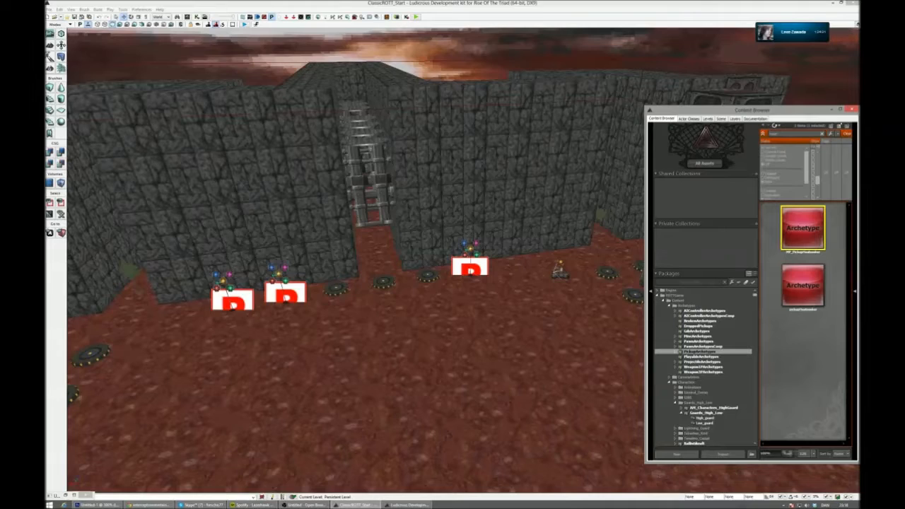
- Restore the four-viewport layout and move the content browser clear of the perspective view
left_click(857, 25)
left_click_drag(718, 113, 410, 122)
scroll(707, 311, "down", 8)
scroll(741, 343, "up", 5)
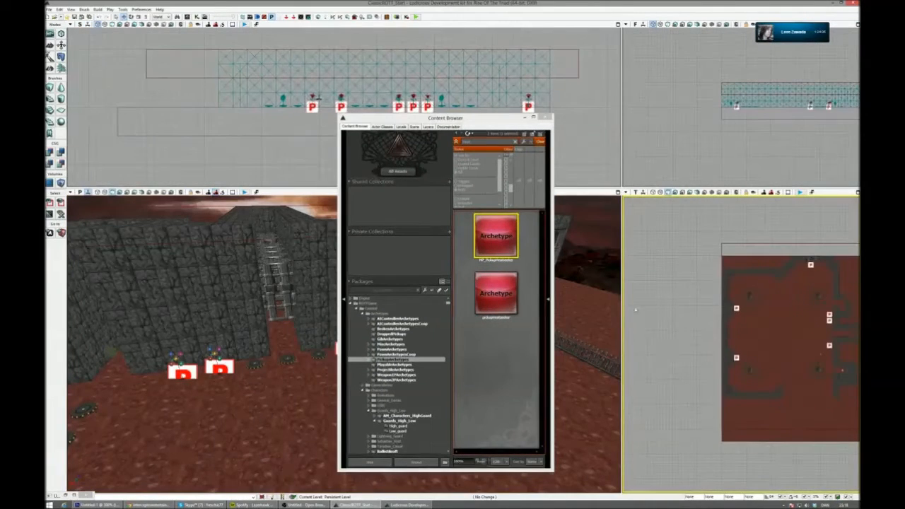
left_click_drag(504, 115, 713, 67)
- Add the pickupHeatseeker archetype to the floor in front of the three discs and close the content browser
left_click(706, 244)
left_click_drag(318, 405, 318, 404)
right_click_drag(318, 405, 297, 407)
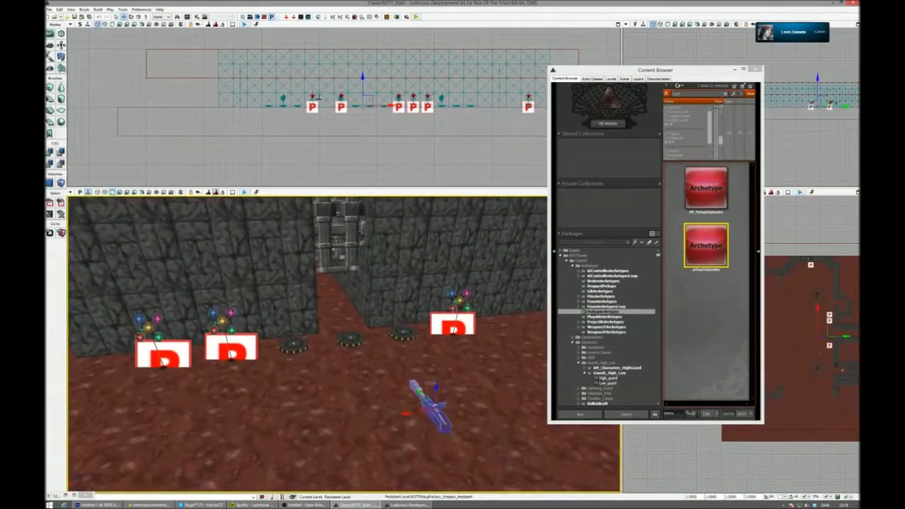
left_click(758, 69)
- Move the heatseeker into the mouth of the gated corridor behind the middle disc, then check the corridor in game view
scroll(685, 408, "up", 6)
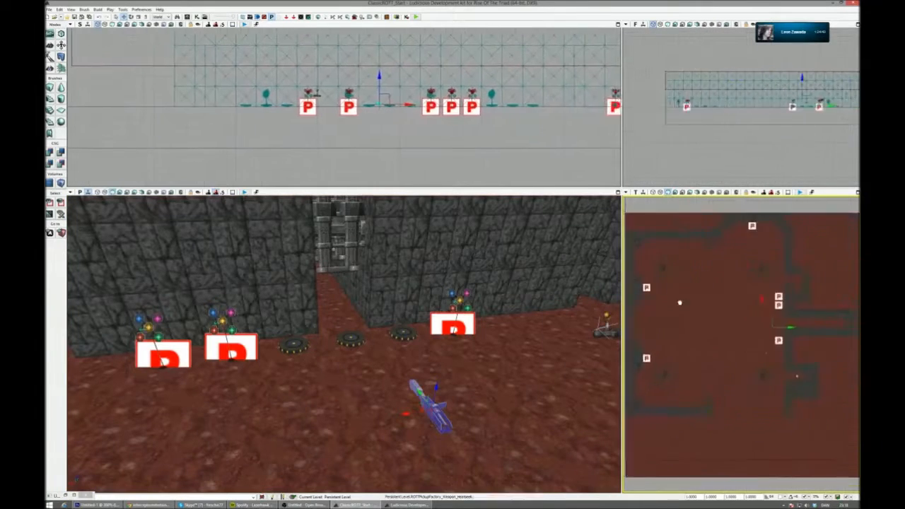
scroll(726, 343, "up", 3)
left_click_drag(650, 334, 751, 317)
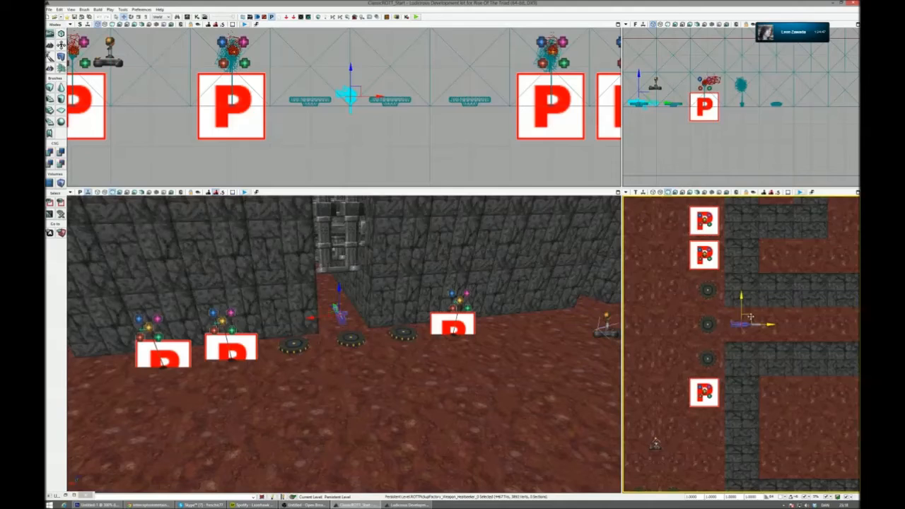
left_click_drag(751, 317, 751, 317)
right_click_drag(353, 354, 420, 308)
left_click_drag(288, 207, 288, 198)
right_click_drag(297, 282, 345, 248)
key("g")
left_click(346, 249)
left_click_drag(346, 249, 346, 263)
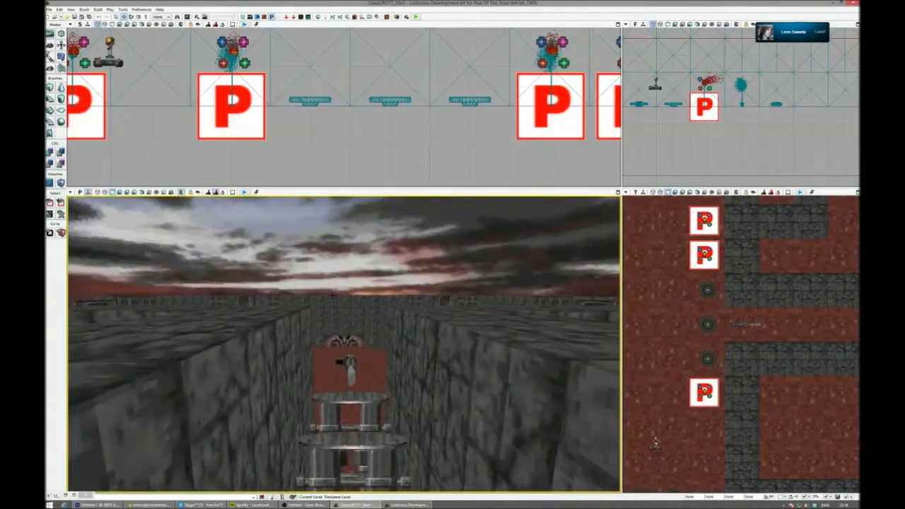
- Check the reference map, then move the heatseeker farther into the gated corridor behind the middle disc
left_click(102, 505)
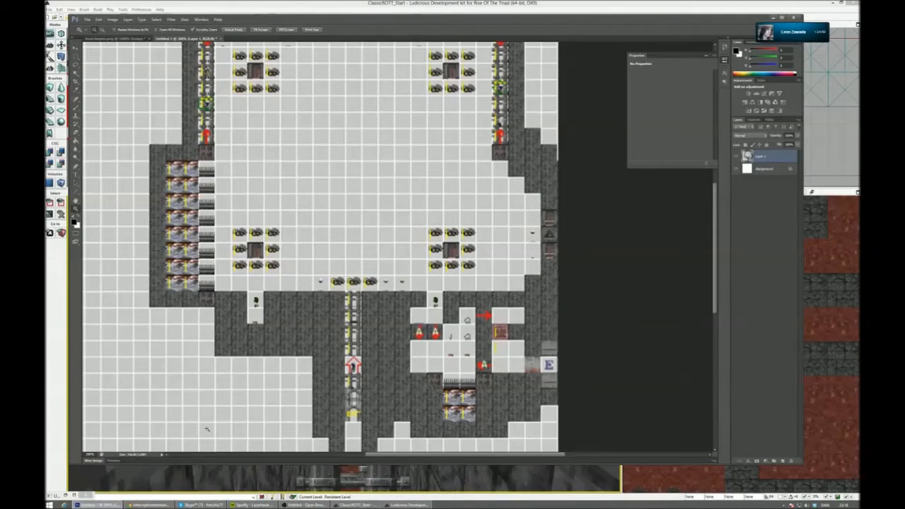
key("alt+Tab")
left_click(741, 329)
left_click(741, 325)
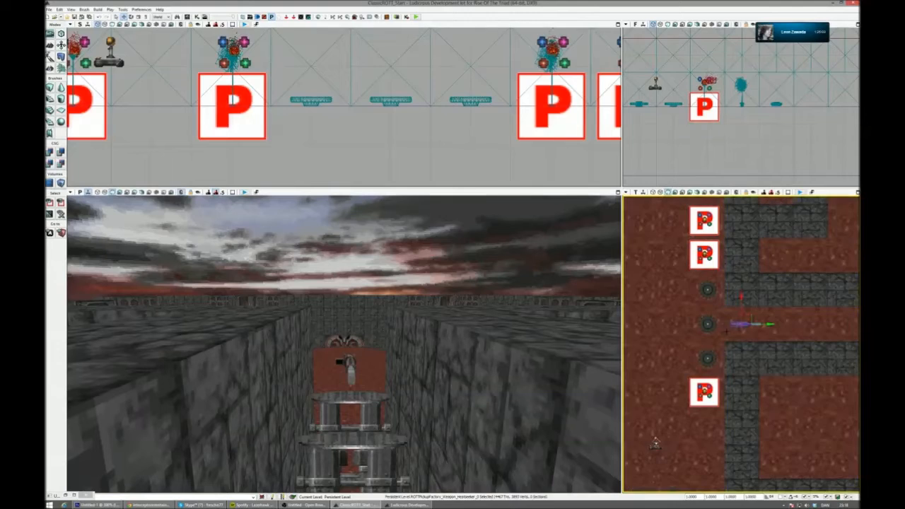
scroll(741, 324, "up", 1)
left_click_drag(741, 324, 778, 325)
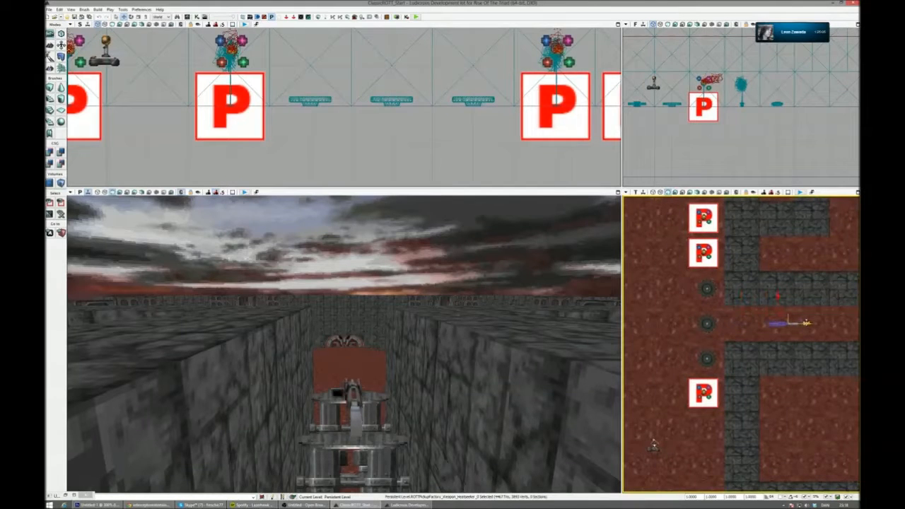
mouse_move(344, 344)
left_mouse_down()
mouse_move(345, 369)
mouse_move(346, 345)
mouse_move(290, 338)
mouse_move(346, 327)
mouse_move(345, 354)
mouse_move(344, 336)
mouse_move(344, 343)
left_mouse_up()
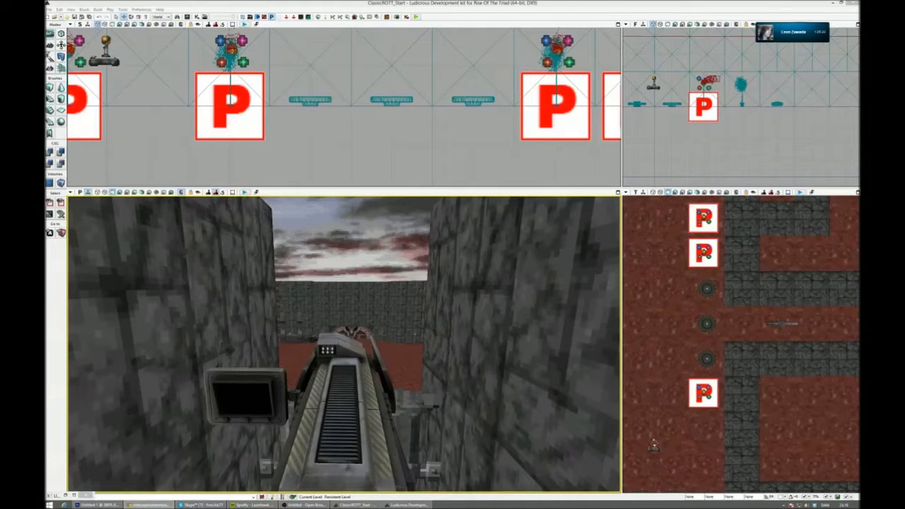
- Convert the three static mesh discs in front of the gated corridor to movers
right_click_drag(543, 419, 728, 492)
key("w")
key("w")
key("w")
key("s")
key("a")
key("w")
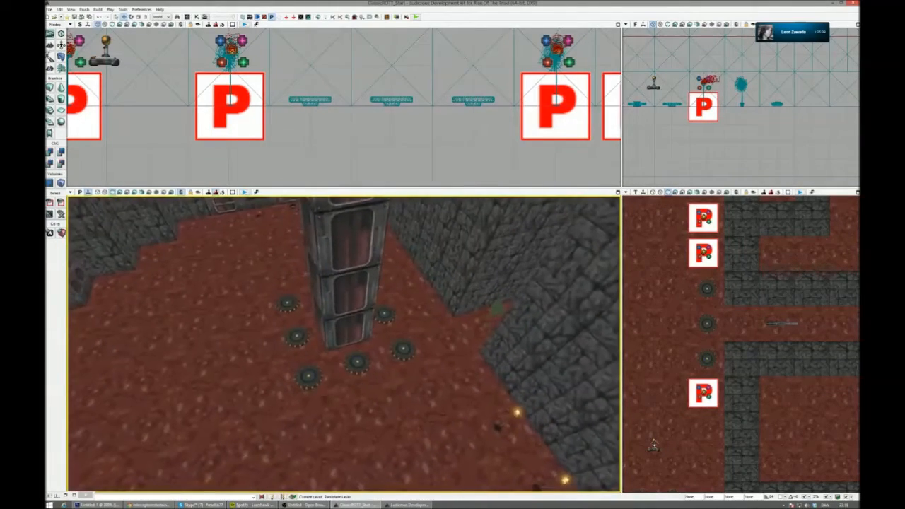
right_click_drag(344, 354, 367, 332)
left_click(321, 398)
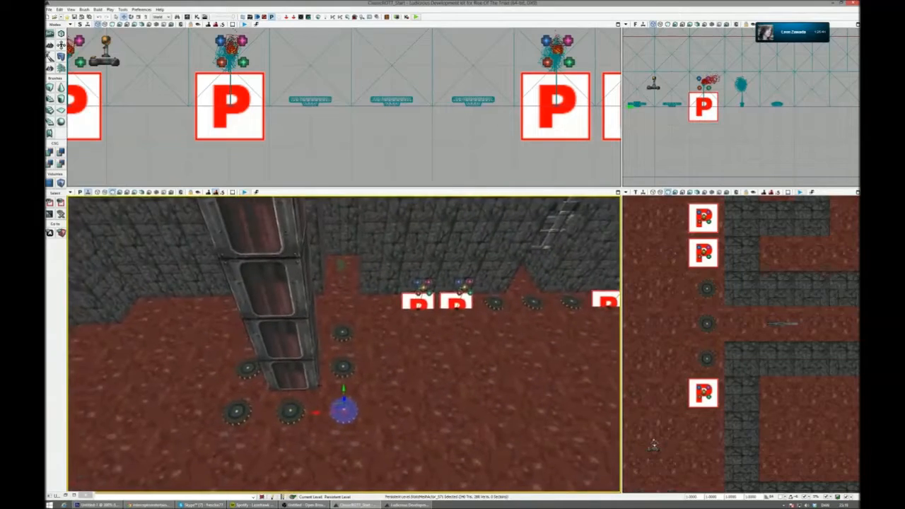
left_click(390, 360)
left_click(442, 359, "ctrl")
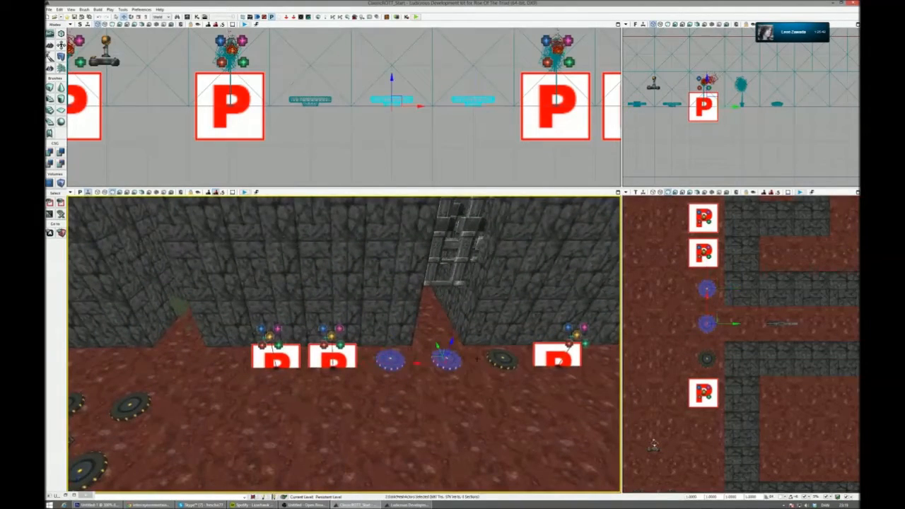
left_click(499, 360, "ctrl")
right_click(502, 357)
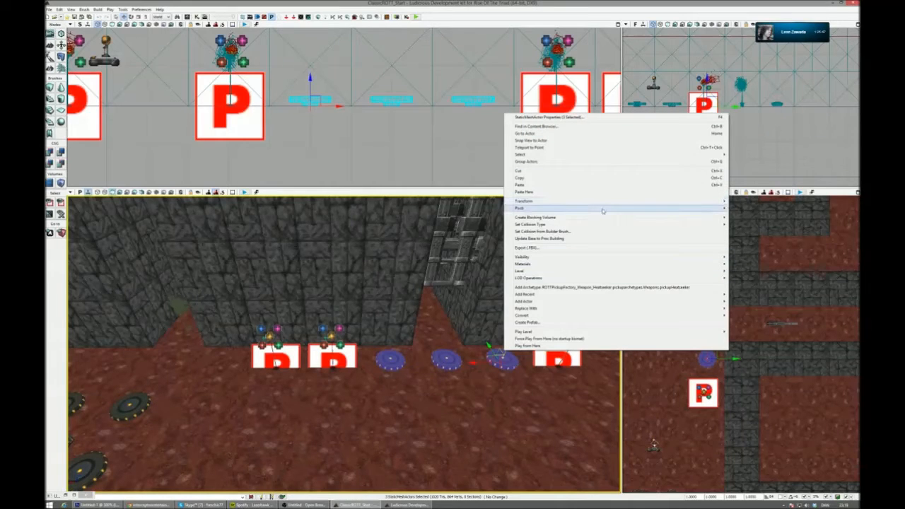
mouse_move(608, 314)
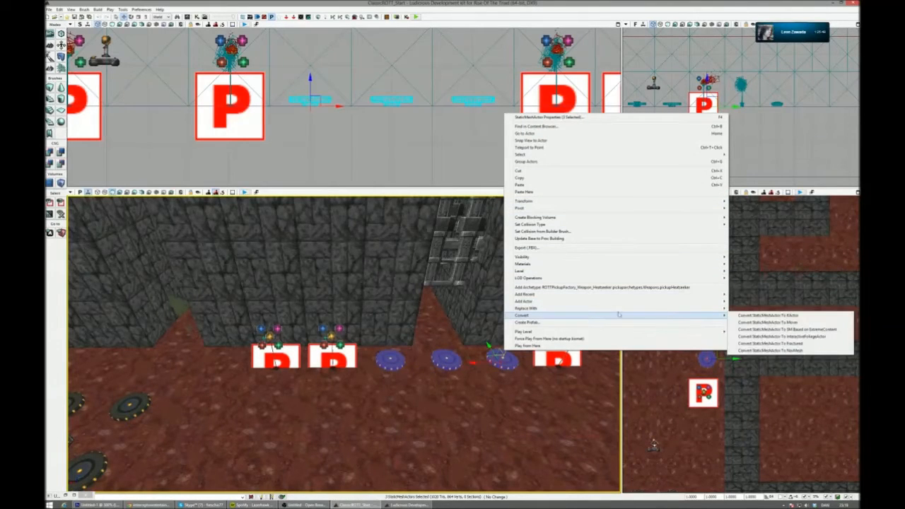
left_click(768, 323)
- Maximize the perspective view and select the two outer discs in front of the gated corridor
right_click_drag(523, 333, 586, 193)
left_click(618, 192)
right_click_drag(552, 262, 569, 166)
key("s")
key("w")
left_click(523, 328)
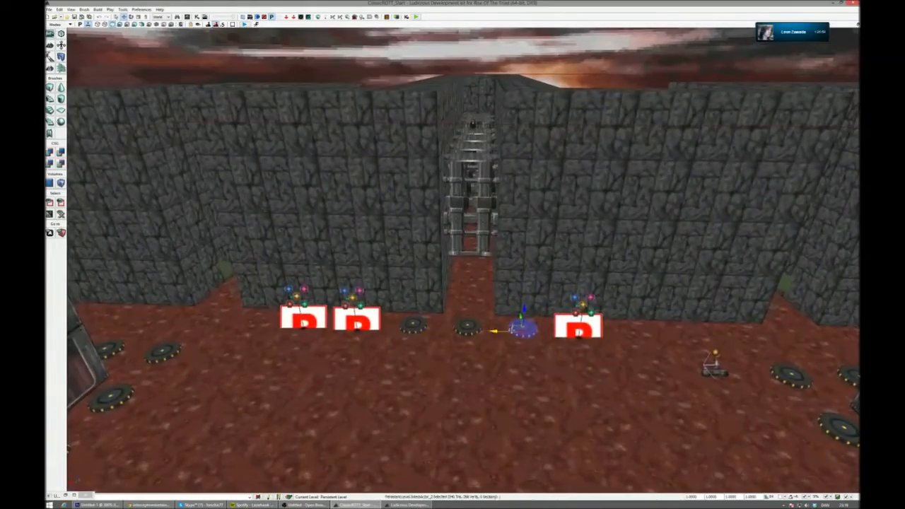
left_click(415, 324, "ctrl")
key("w")
right_click_drag(455, 295, 464, 321)
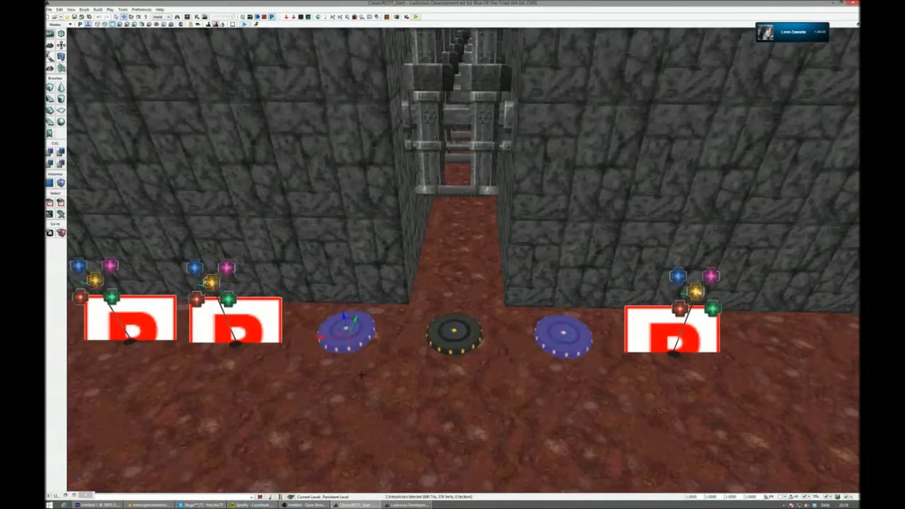
- Set the middle disc as the attachment Base in the two outer discs' properties
key("F4")
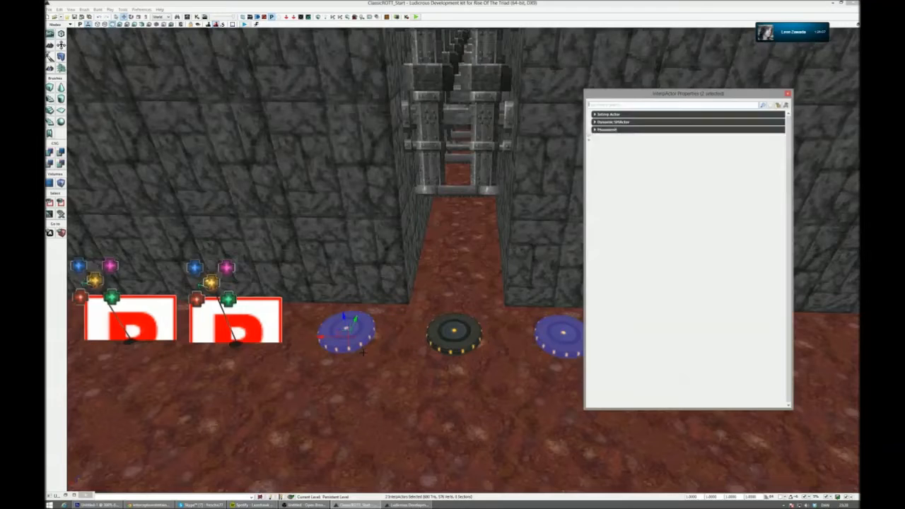
left_click(637, 105)
type("atta")
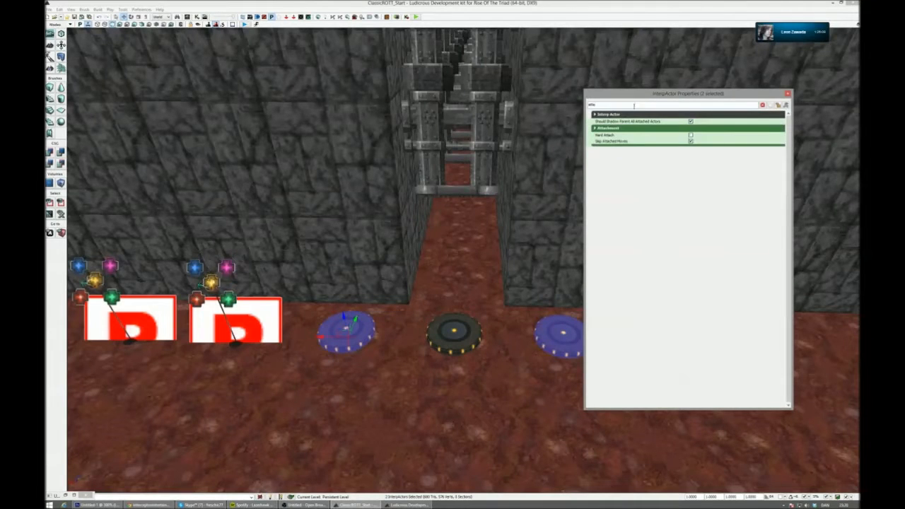
key("BackSpace")
key("BackSpace")
key("BackSpace")
key("BackSpace")
type("baseas")
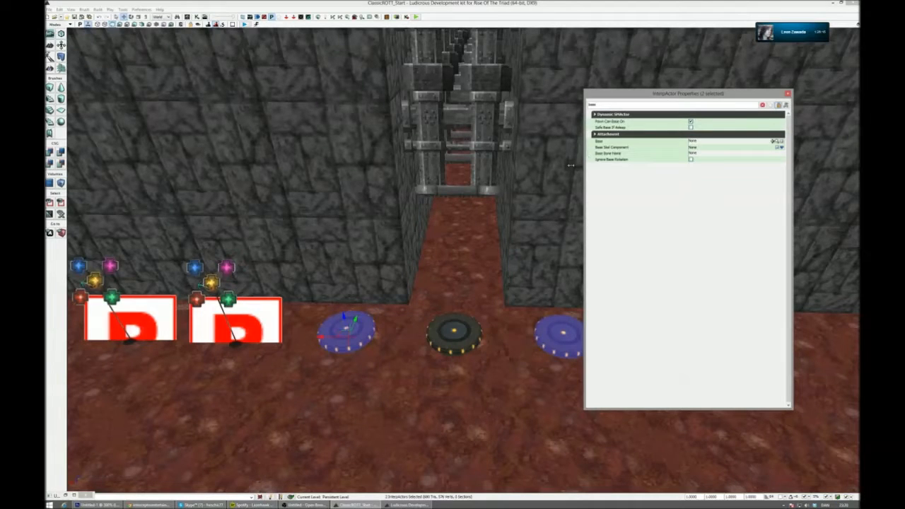
left_click(466, 324)
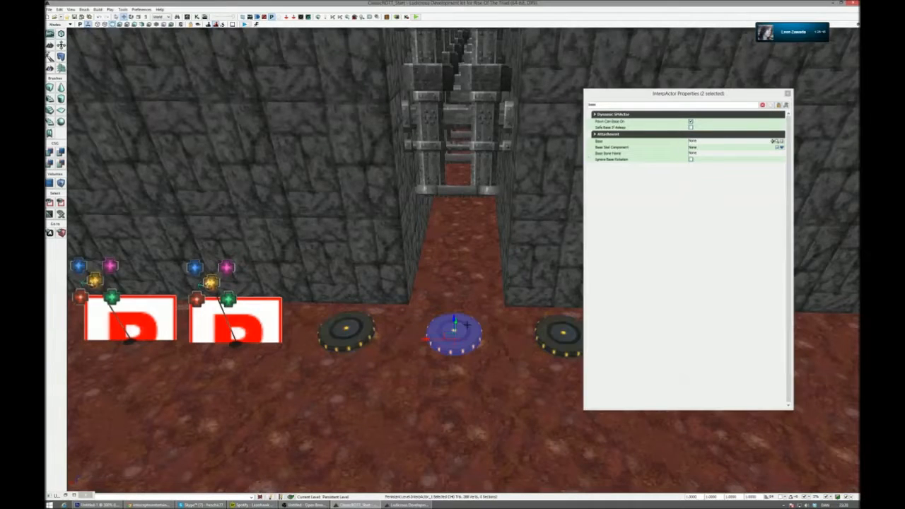
left_click(775, 142)
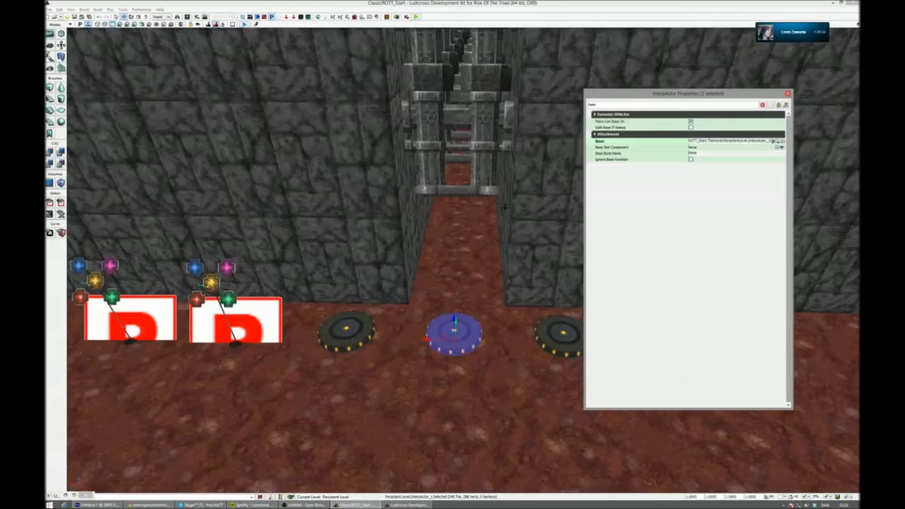
- Enable Hard Attach for the two outer discs and close their properties
left_click_drag(625, 106, 545, 106)
type("hard")
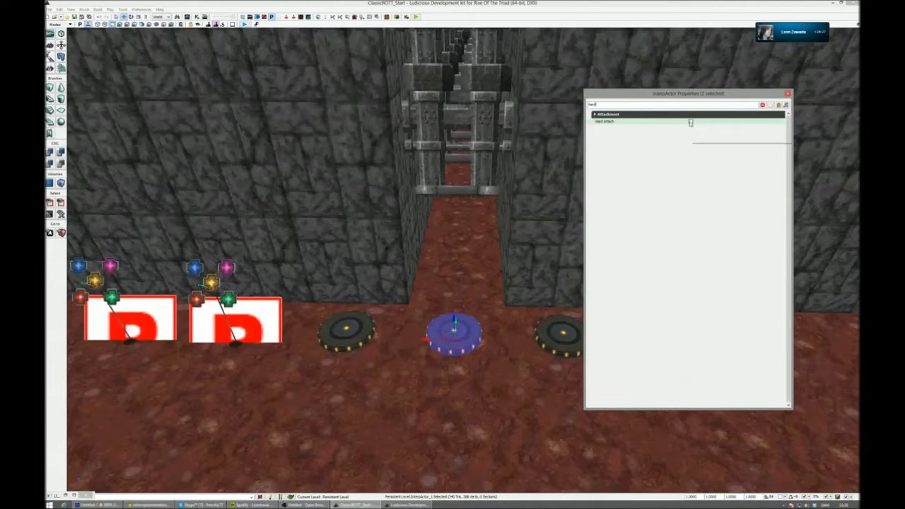
left_click(691, 123)
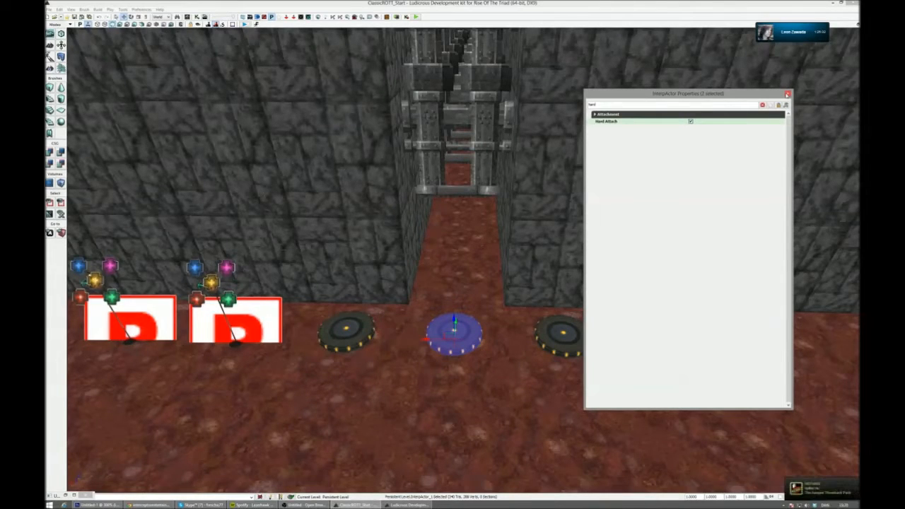
left_click(788, 94)
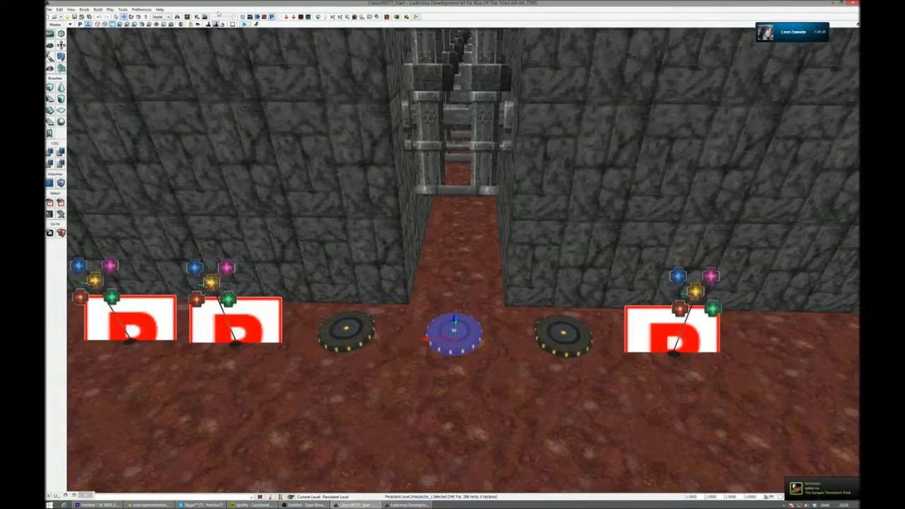
- Add a new Matinee to the main Kismet sequence, open it, and arrange both windows clear of the discs
left_click(198, 16)
right_click(269, 167)
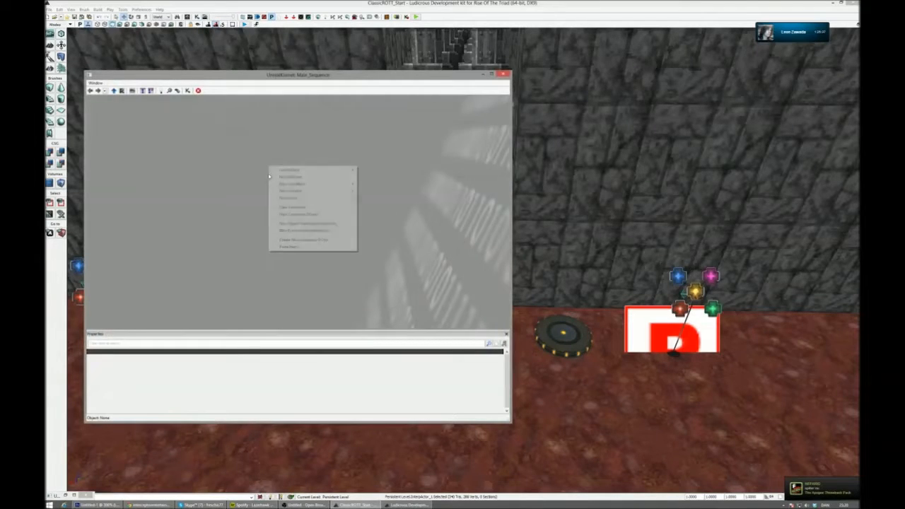
left_click(290, 174)
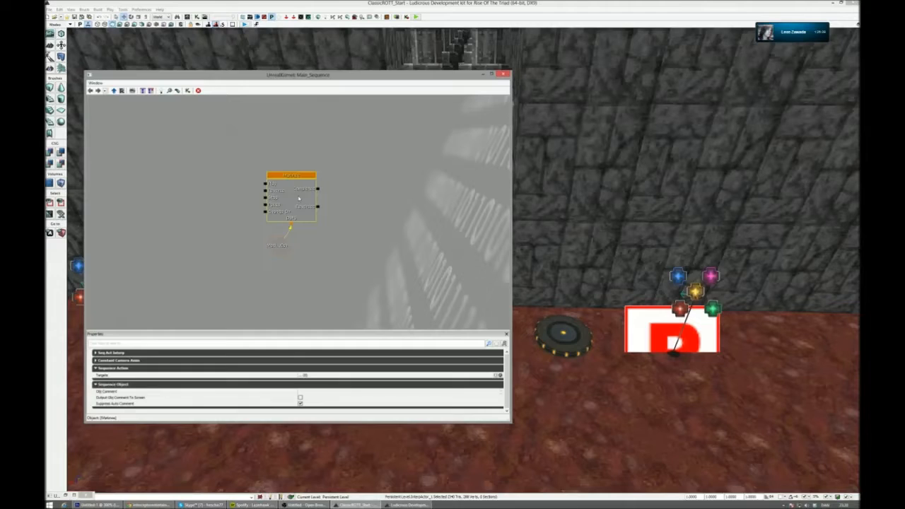
double_click(293, 217)
left_click_drag(628, 409, 587, 49)
left_click_drag(376, 76, 338, 361)
- Add an empty Matinee group for the selected middle disc and rename it FrontGad
right_click(553, 134)
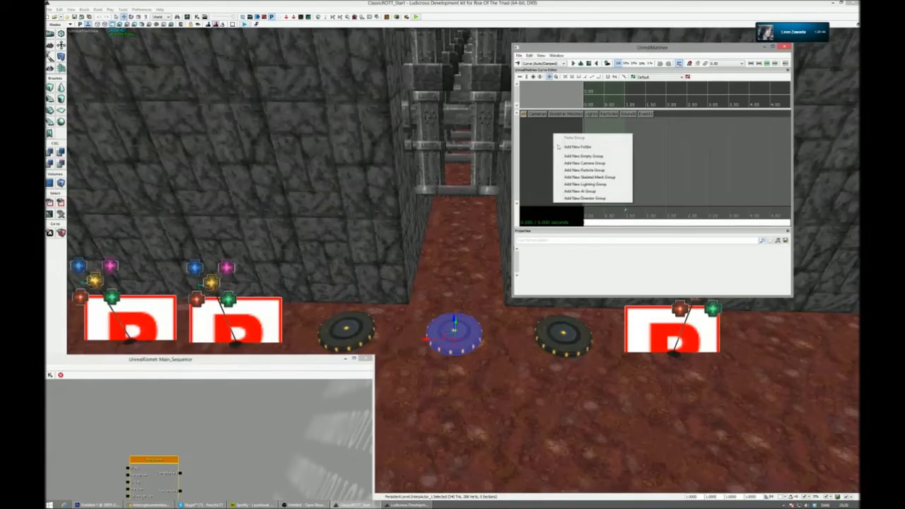
left_click(612, 156)
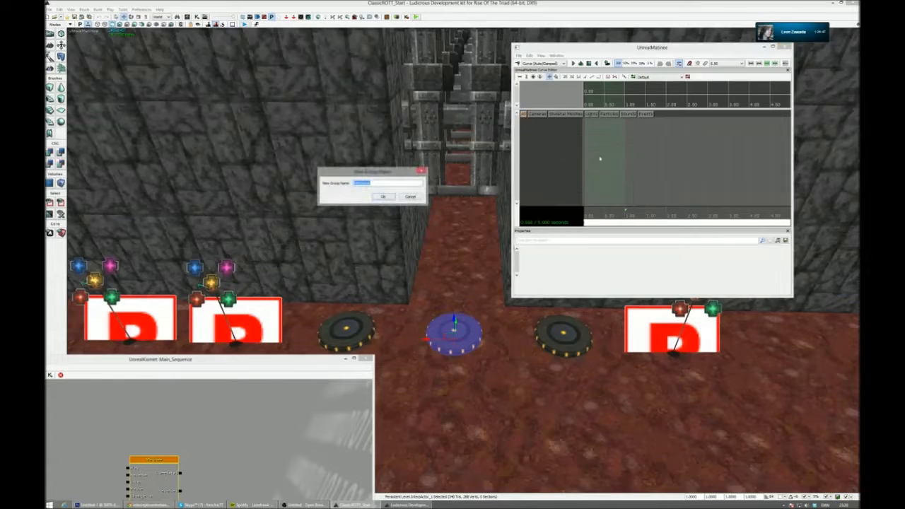
left_click(383, 196)
right_click(550, 130)
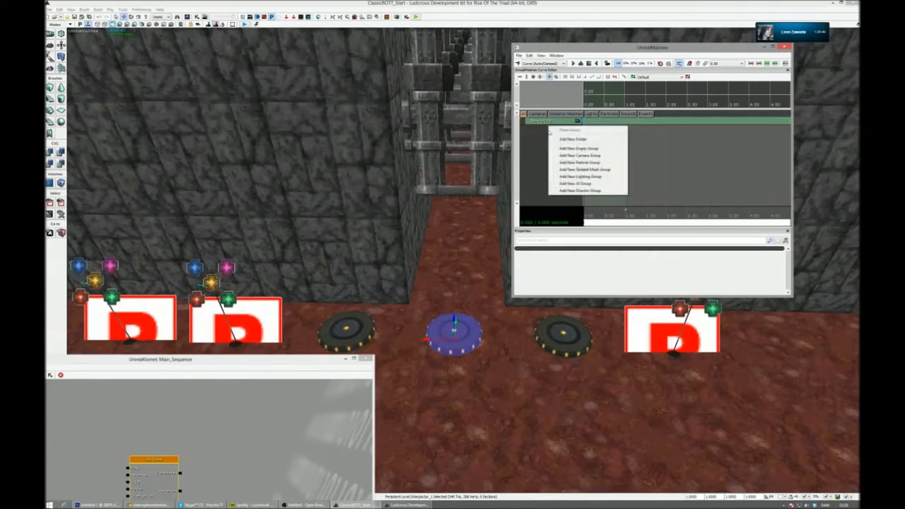
left_click(547, 122)
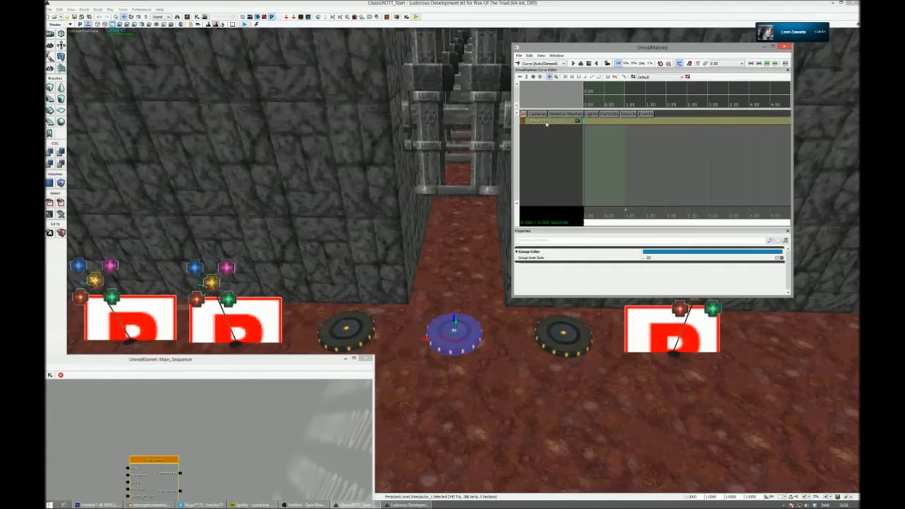
right_click(541, 119)
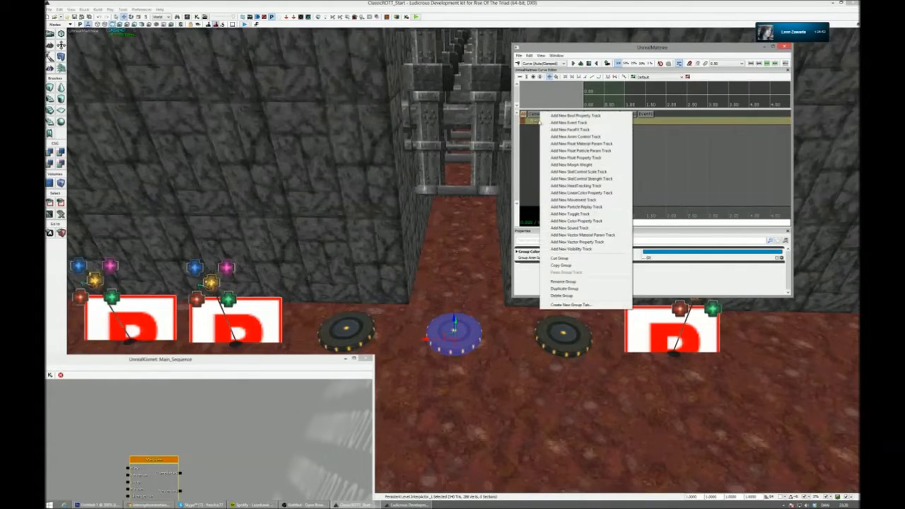
left_click(564, 282)
type("PrintGad")
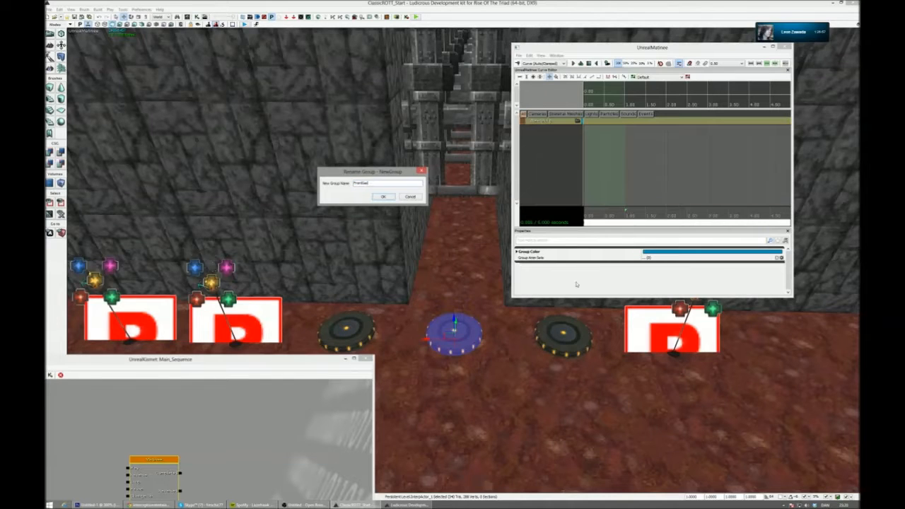
key("Return")
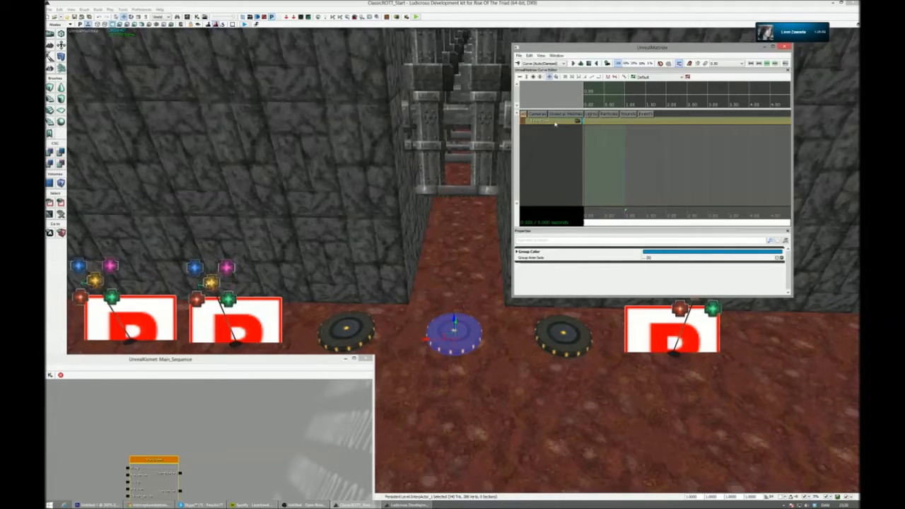
- Add a movement track to the disc's Matinee group and expand the group to show it
right_click(555, 124)
right_click(547, 133)
left_click(548, 128)
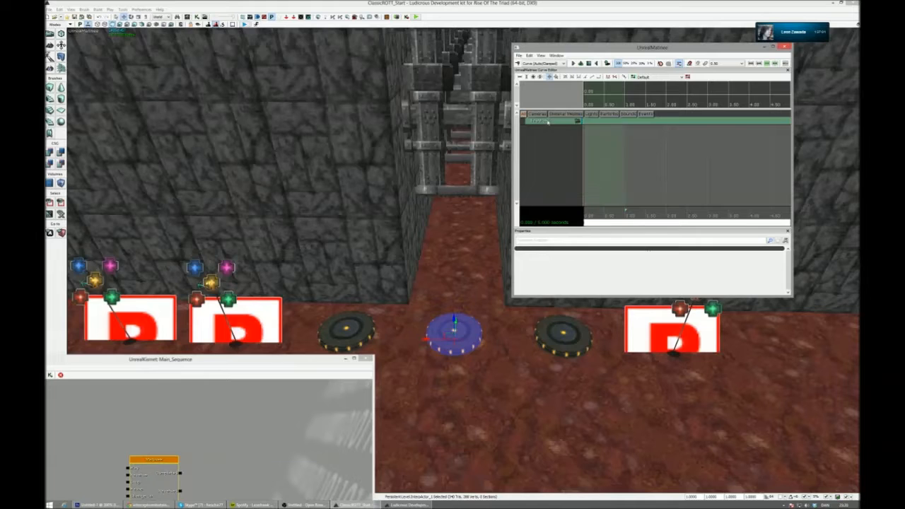
right_click(556, 121)
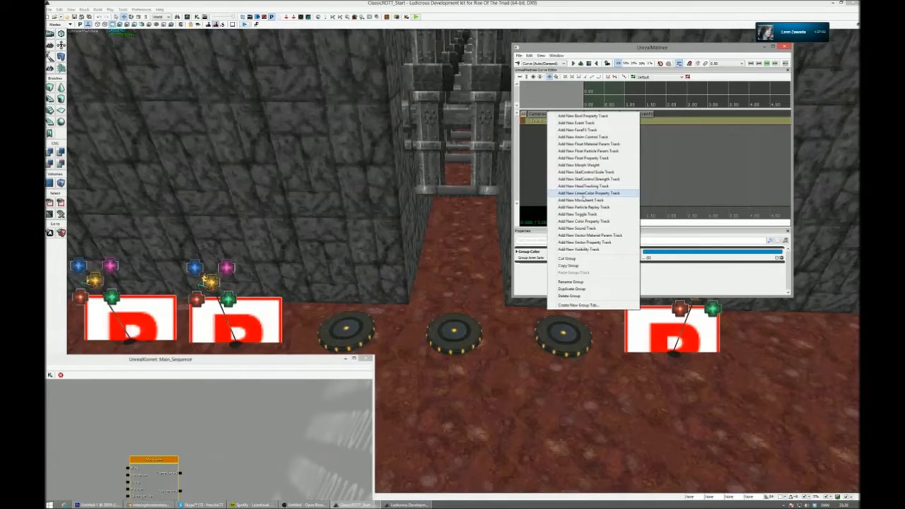
left_click(586, 200)
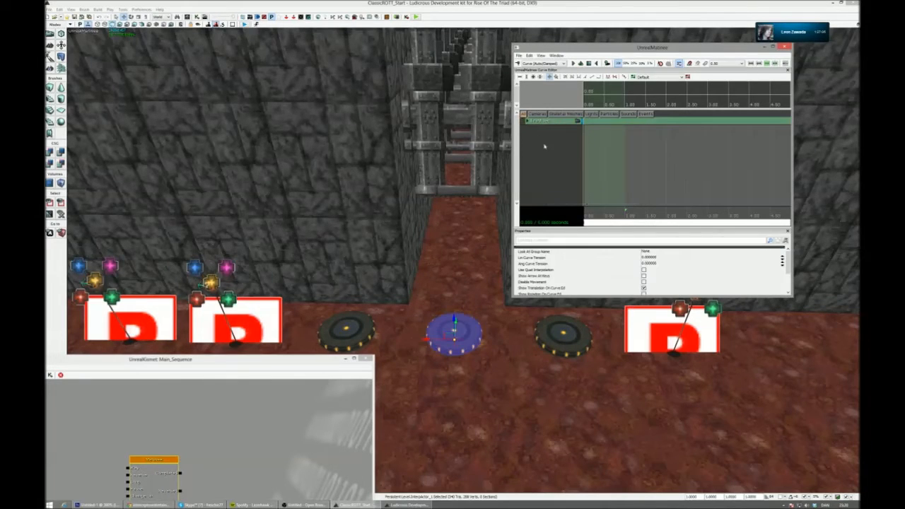
left_click(528, 122)
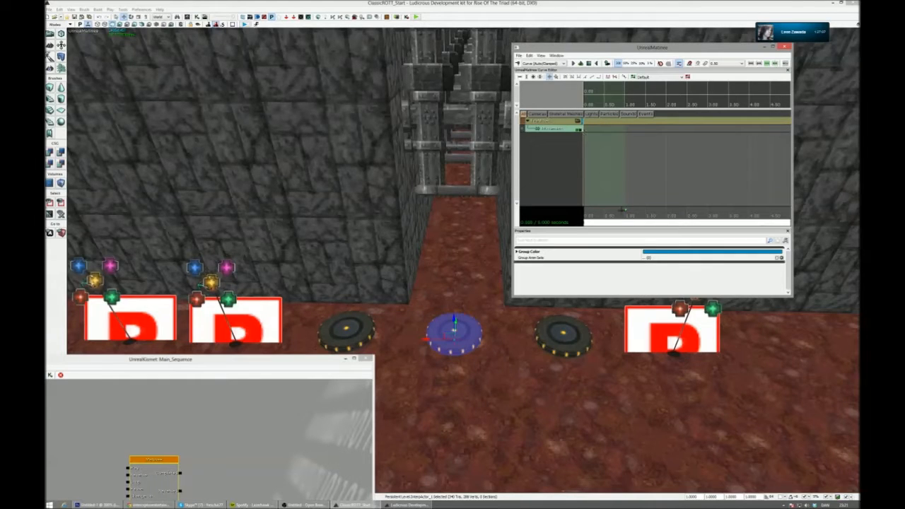
- Reposition and enlarge the Matinee window, and frame the middle disc and gated corridor beside it
left_click_drag(570, 50, 104, 40)
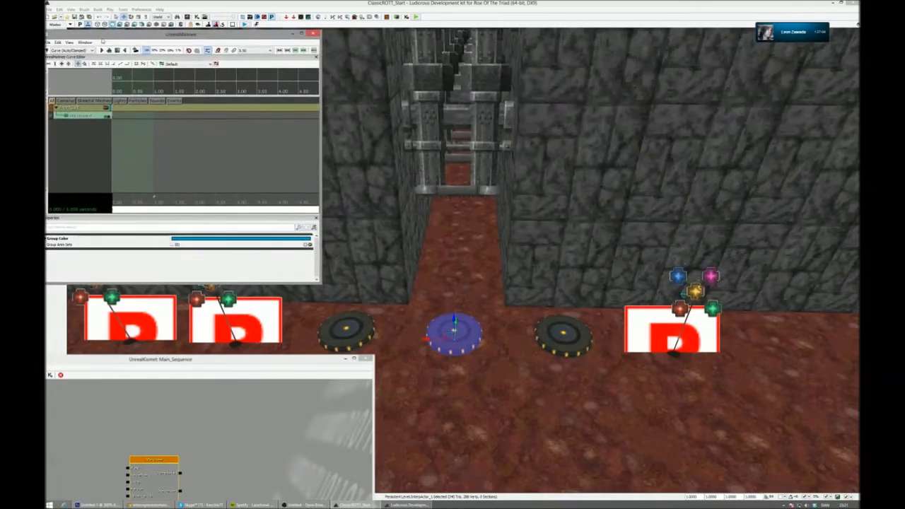
left_click_drag(345, 291, 419, 304)
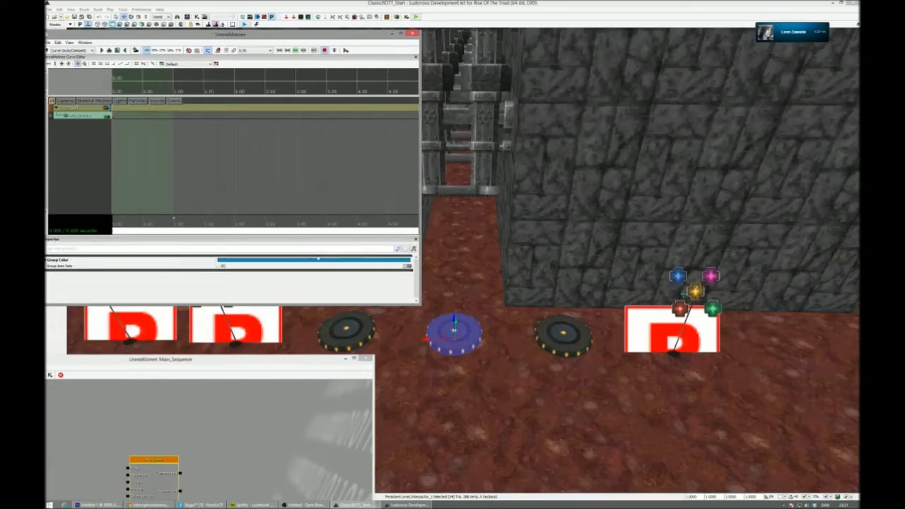
left_click_drag(173, 36, 175, 33)
right_click_drag(433, 212, 405, 157)
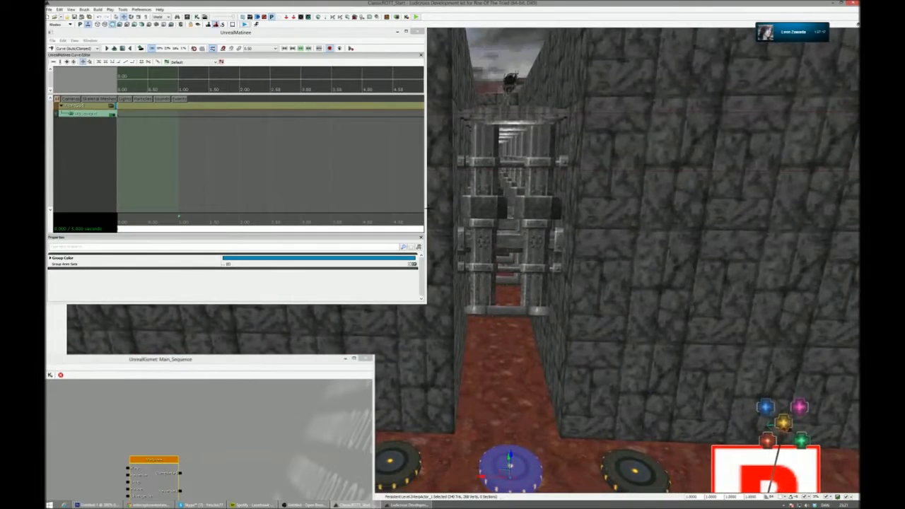
- Widen the Matinee window, then extend the looped section and position the time cursor at the sequence's 5-second end
left_click_drag(426, 208, 438, 208)
scroll(447, 207, "down", 3)
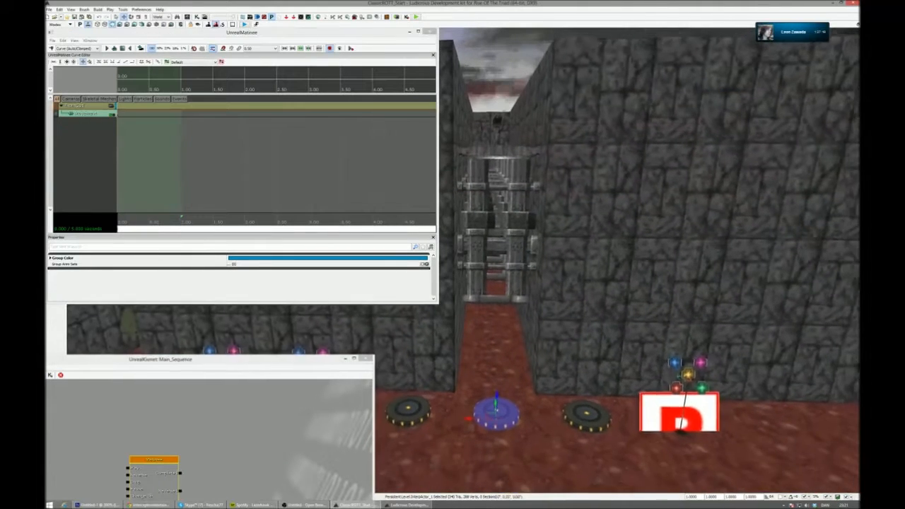
left_click_drag(179, 222, 339, 222)
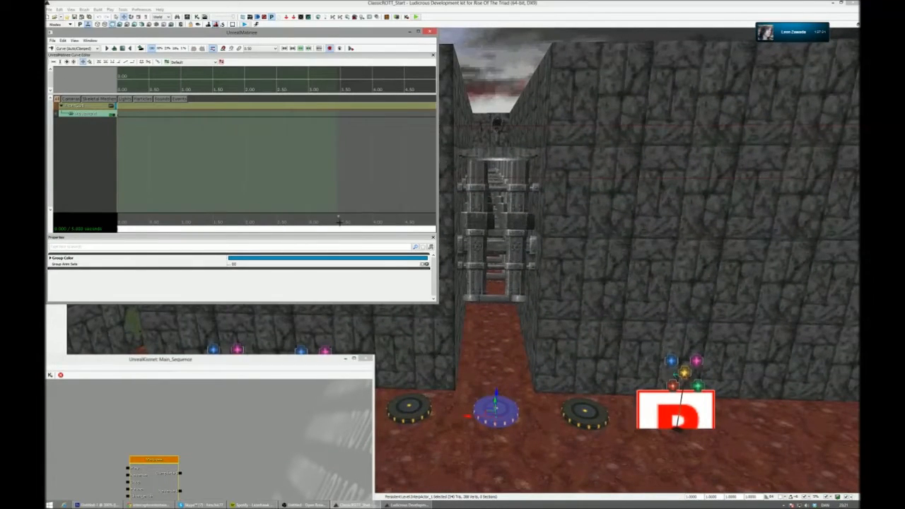
scroll(341, 222, "down", 5)
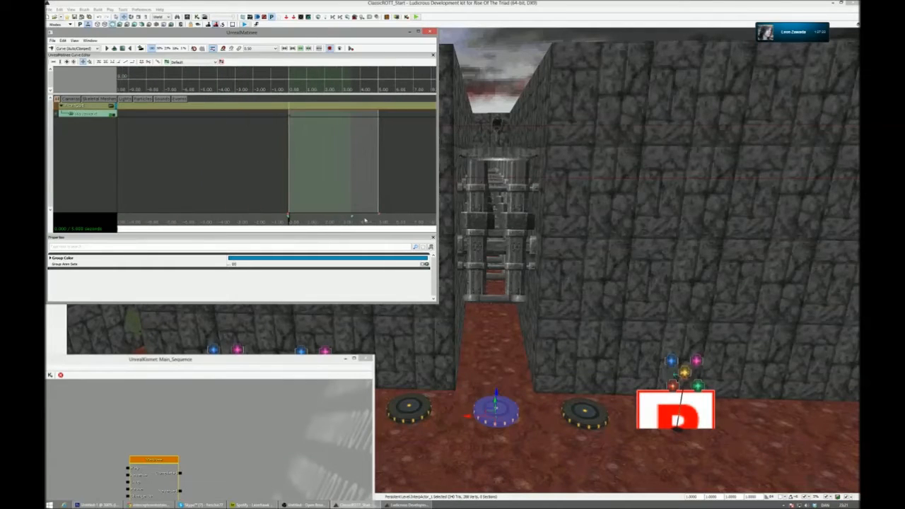
left_click_drag(142, 229, 318, 221)
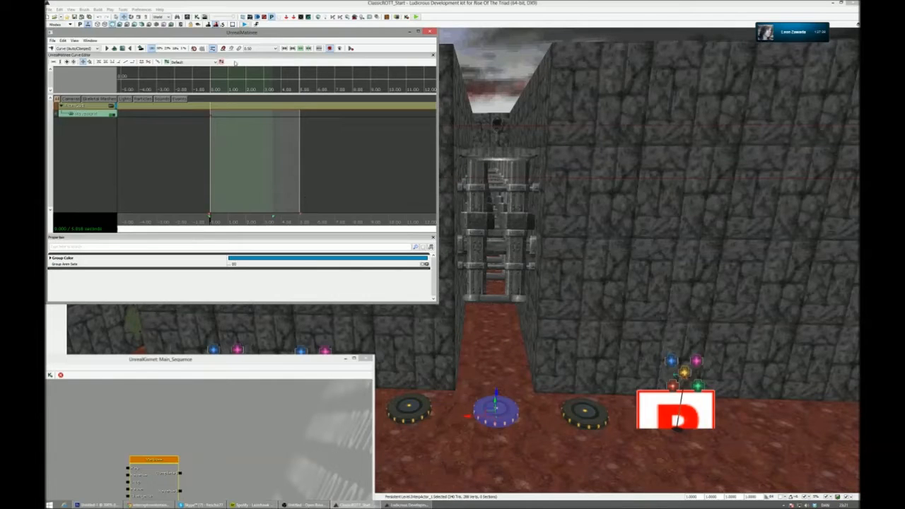
mouse_move(301, 215)
left_mouse_down()
mouse_move(315, 215)
mouse_move(213, 225)
mouse_move(302, 226)
left_mouse_up()
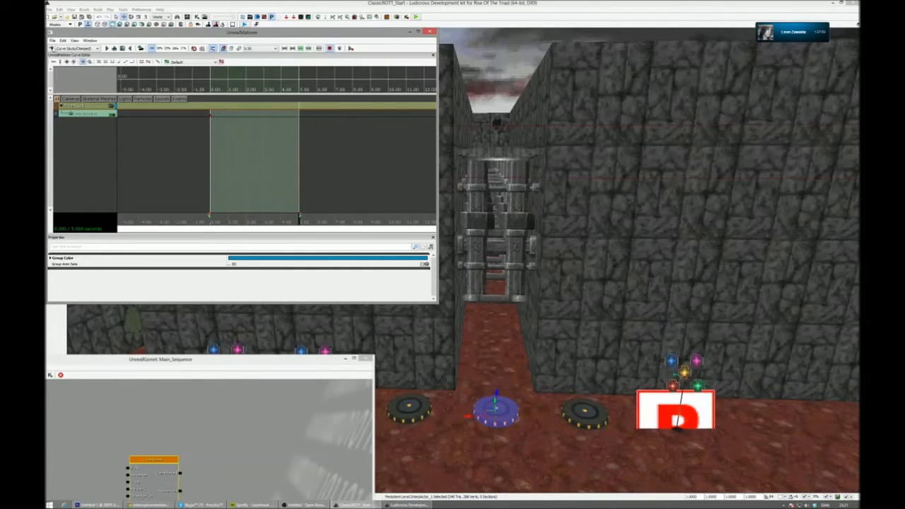
- Try to raise the middle disc for the end of its movement, undo the last changes, and close the Matinee
left_click(318, 101)
left_click_drag(495, 401, 498, 302)
key("ctrl+z")
key("ctrl+z")
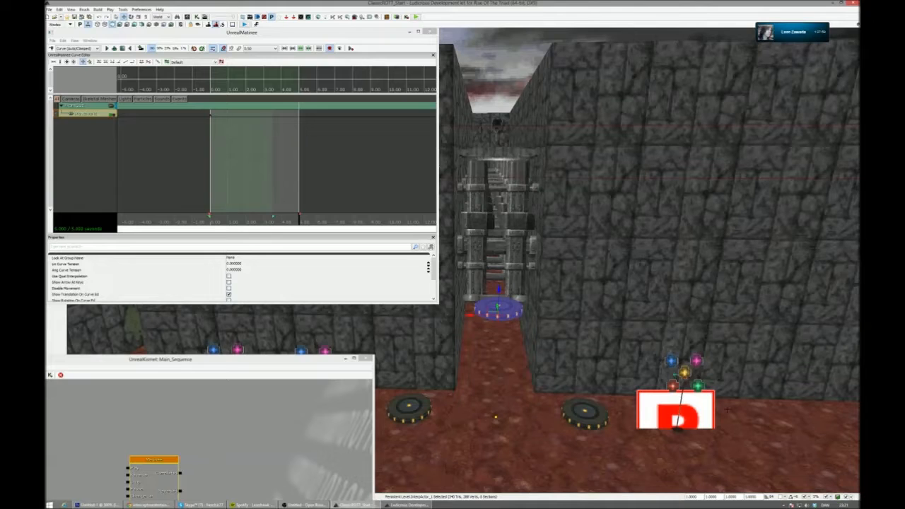
right_click_drag(618, 338, 594, 374)
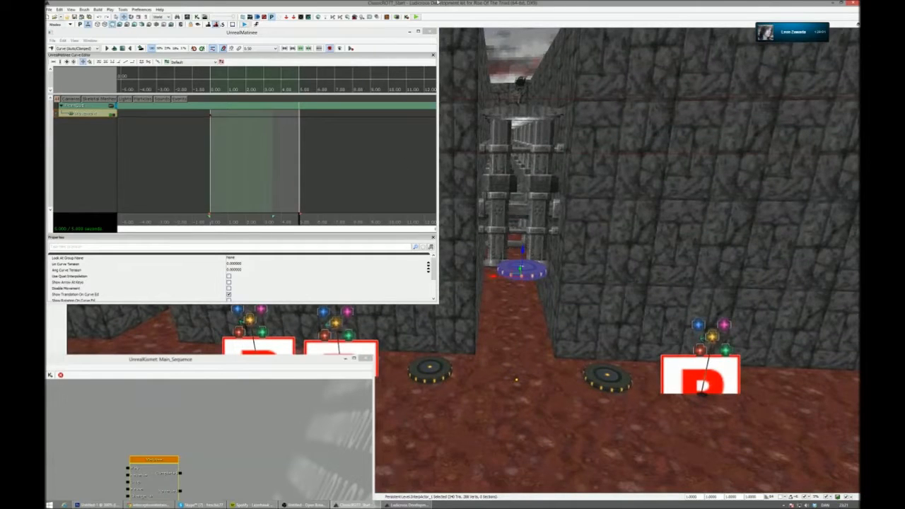
left_click(430, 31)
right_click_drag(410, 212, 451, 245)
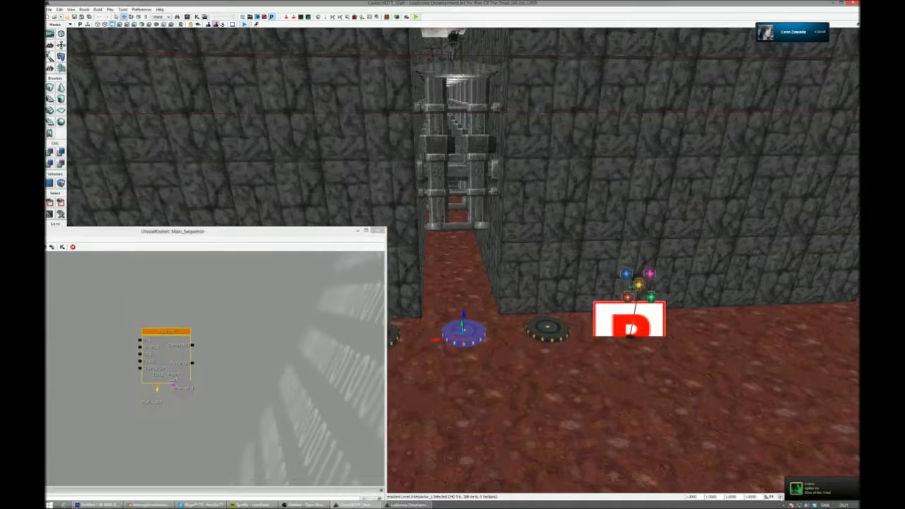
- Reopen the Matinee, extend the looped section to the 5-second end, and add a movement key there
double_click(166, 350)
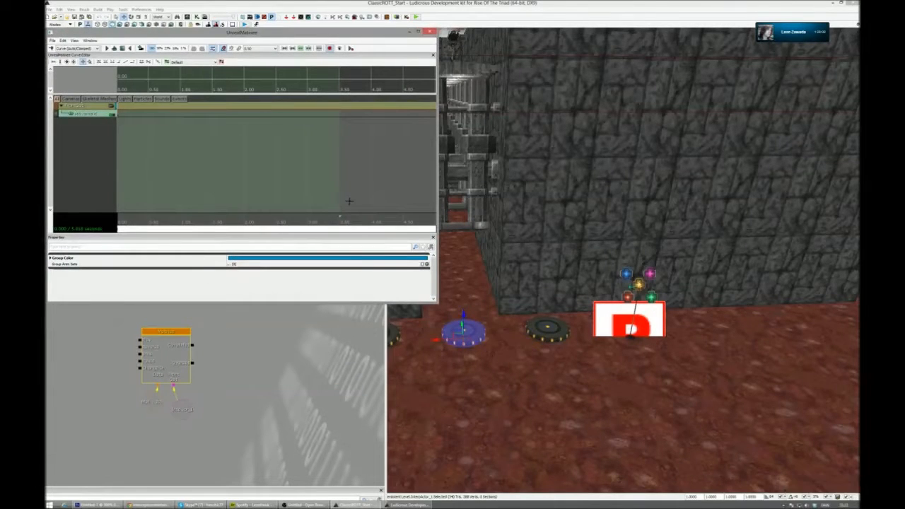
left_click_drag(440, 304, 508, 397)
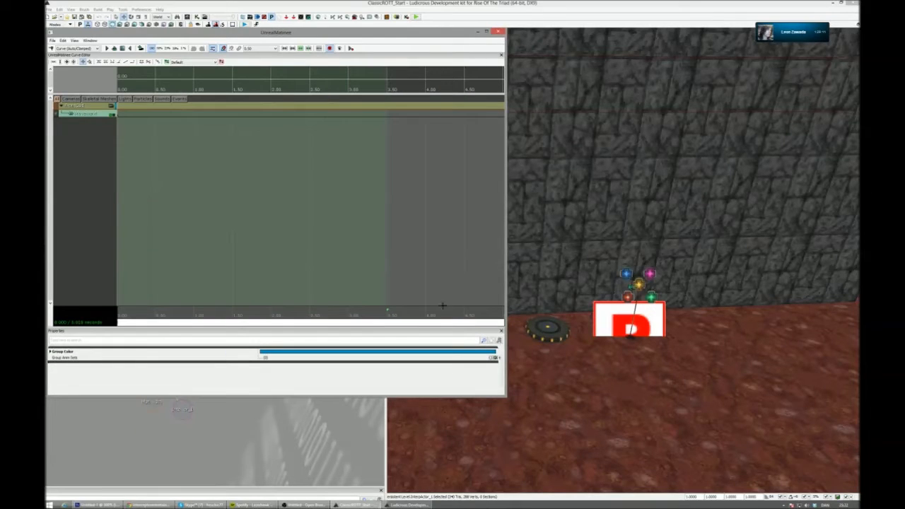
left_click(437, 315)
scroll(400, 258, "down", 5)
left_click_drag(380, 310, 435, 317)
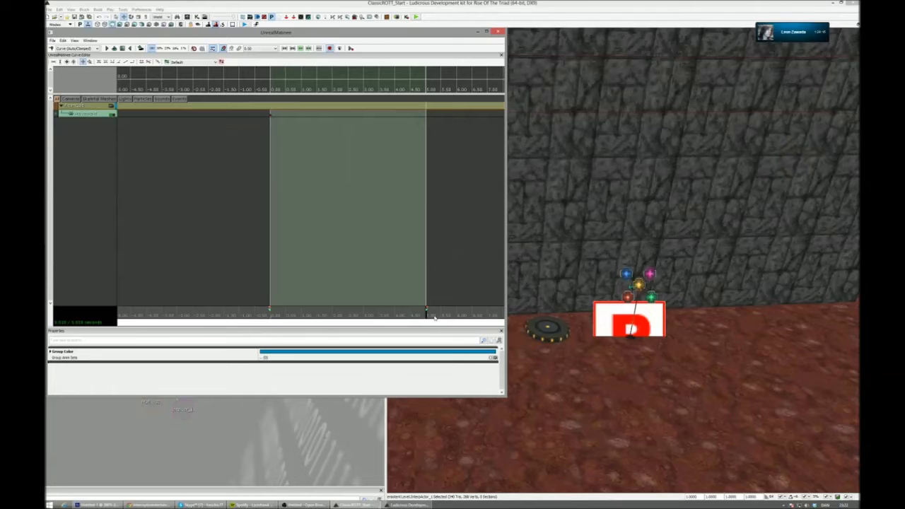
left_click(51, 49)
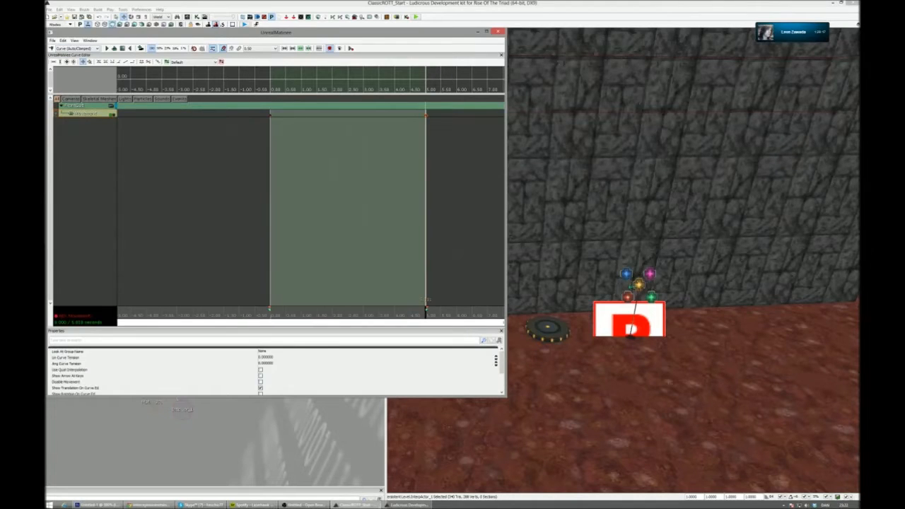
- Narrow the Matinee window and raise the middle disc high above the floor at the 5-second movement key
left_click_drag(506, 151, 307, 152)
left_click_drag(464, 313, 467, 276)
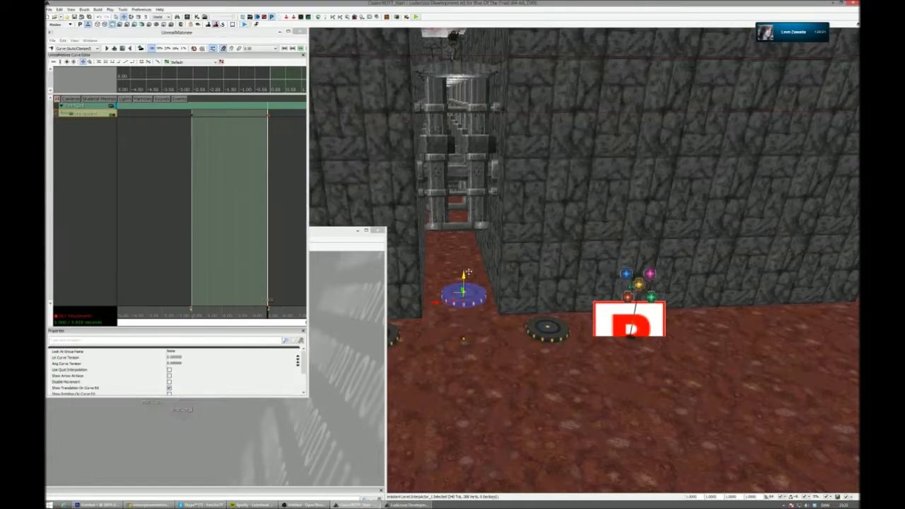
left_click_drag(465, 35, 465, 29)
right_click_drag(465, 42, 448, 29)
- Lower the raised disc slightly at the end key, judging its height against the adjacent wall
key("w")
key("s")
key("d")
key("s")
key("d")
key("q")
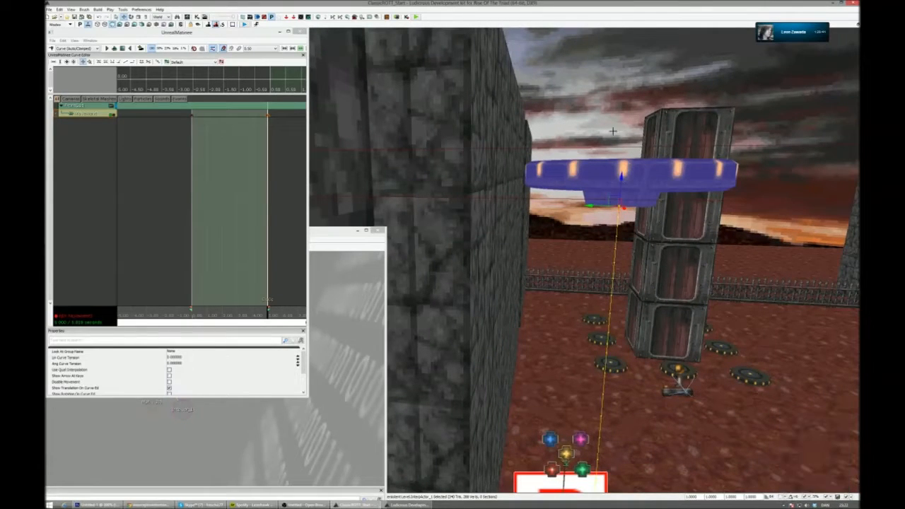
left_click_drag(621, 176, 620, 215)
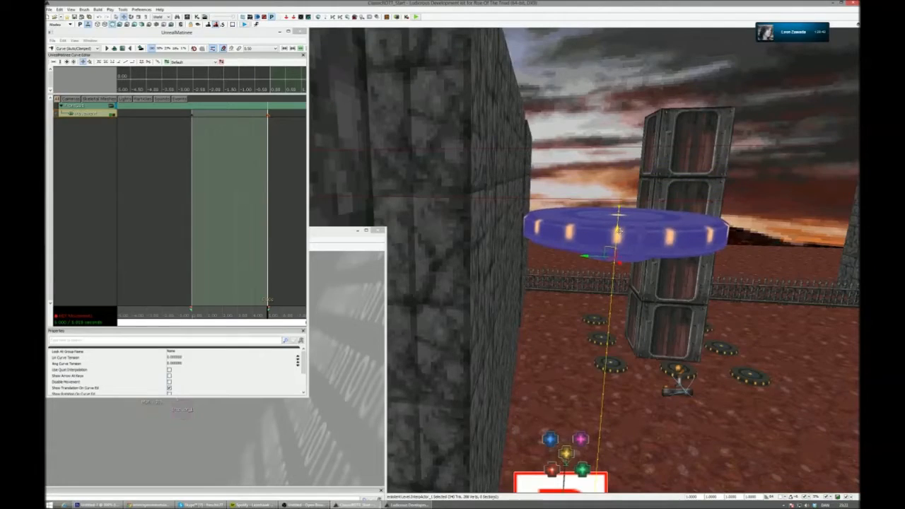
- Frame the discs and gated corridor from the front and scrub the Matinee back to 0 seconds to check the disc's path
right_click_drag(620, 230, 857, 238)
key("s")
key("s")
key("a")
key("w")
key("w")
mouse_move(669, 247)
right_mouse_down()
mouse_move(743, 245)
mouse_move(669, 247)
right_mouse_up()
key("d")
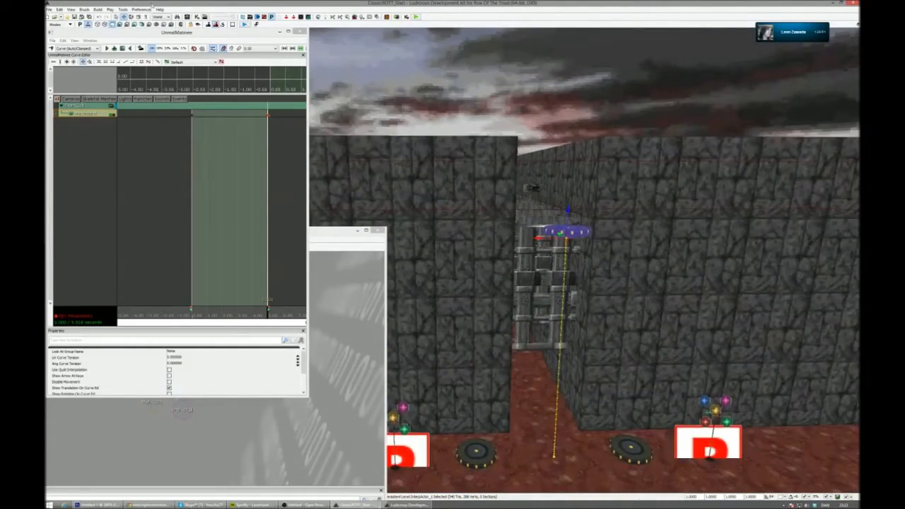
left_click_drag(269, 320, 188, 317)
left_click(123, 49)
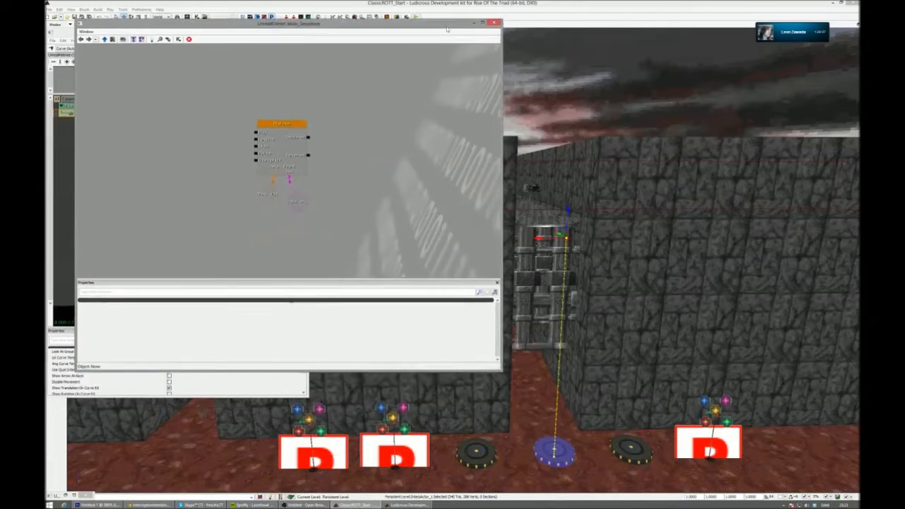
- Add a Level Loaded event to the Kismet sequence and link its Loaded and Visible output to the Matinee's Play input
right_click(369, 145)
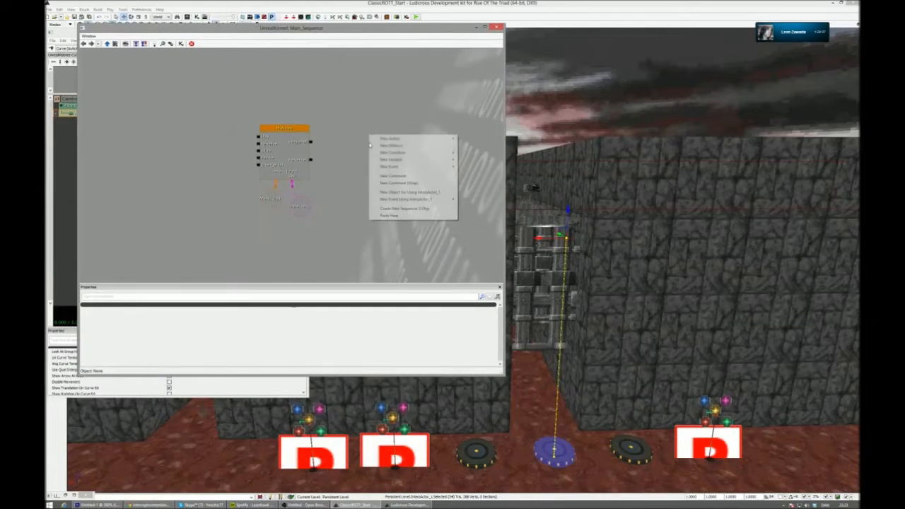
mouse_move(417, 167)
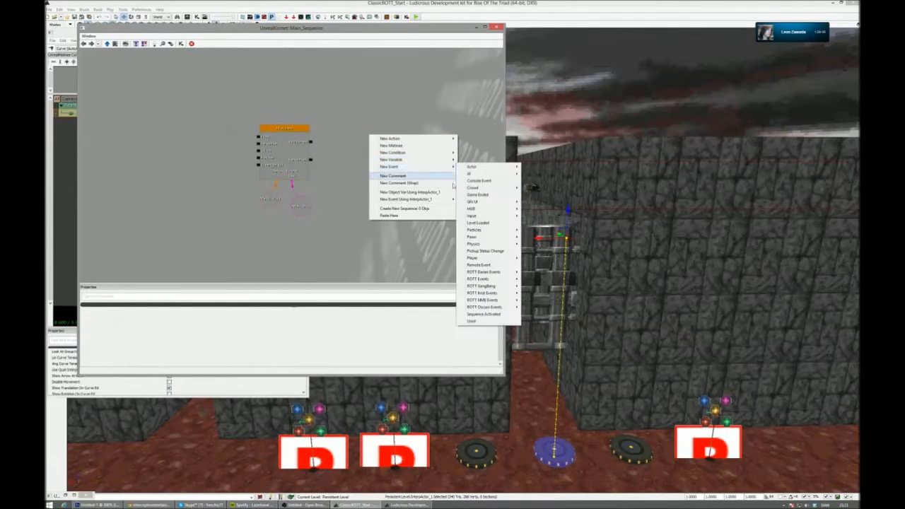
left_click(479, 223)
left_click_drag(385, 176, 259, 136)
left_click(197, 135)
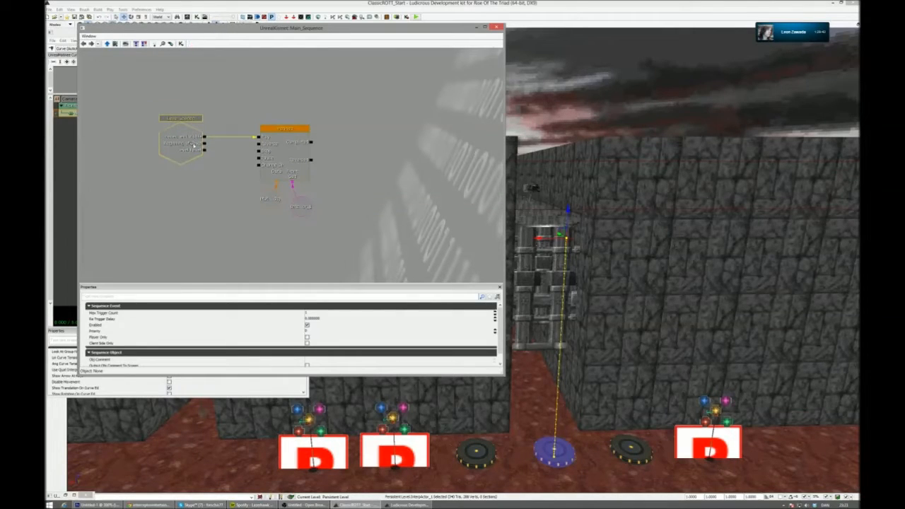
- Add a Delay action after the Matinee, make room for it, and link the Matinee's Completed output to its Start input
left_click(217, 250)
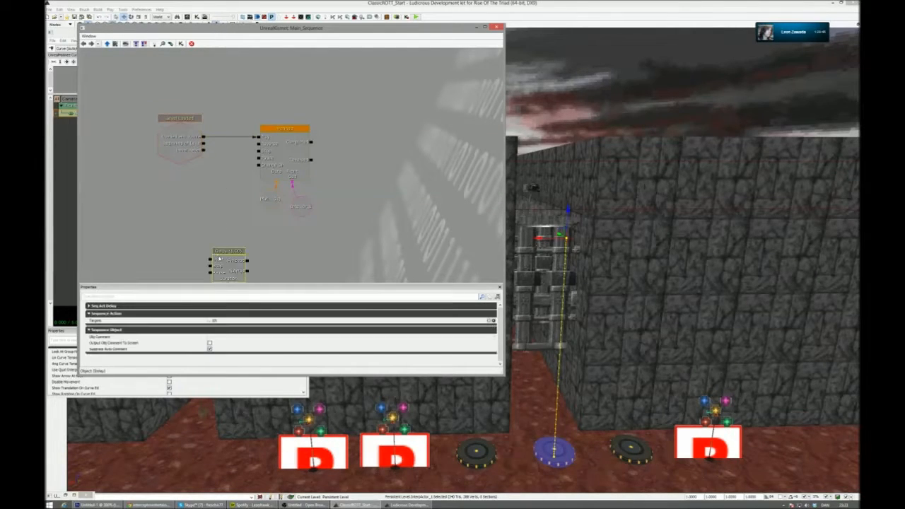
left_click_drag(231, 273, 237, 108)
left_click_drag(283, 129, 346, 124)
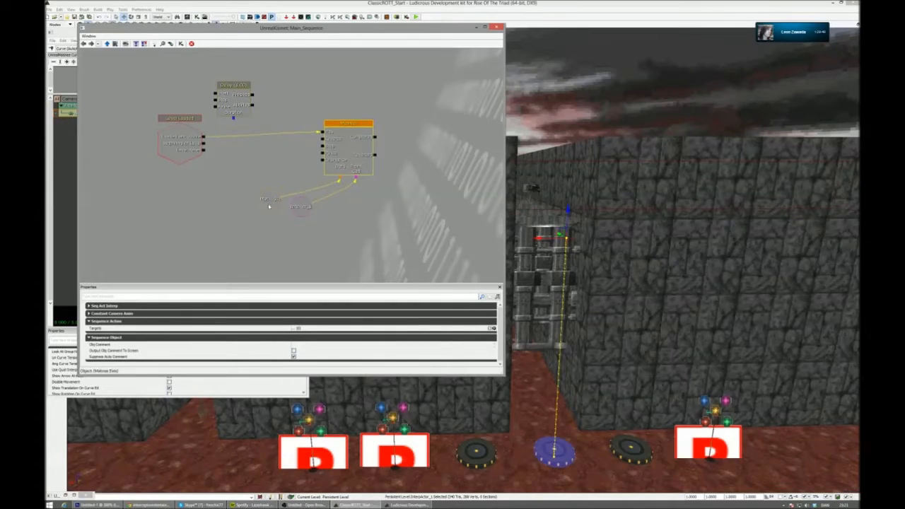
left_click_drag(241, 189, 366, 211, "ctrl+alt")
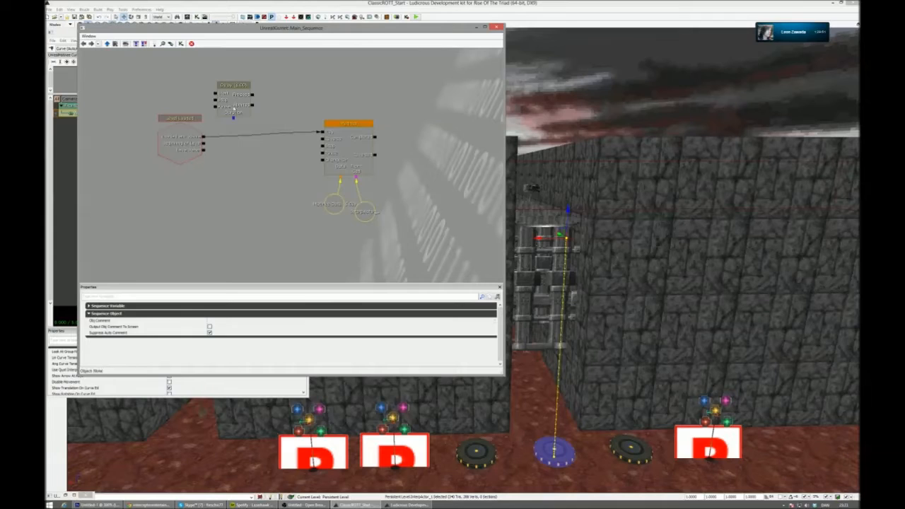
left_click(247, 99)
left_click_drag(247, 99, 431, 127, "ctrl")
left_click_drag(375, 137, 400, 122)
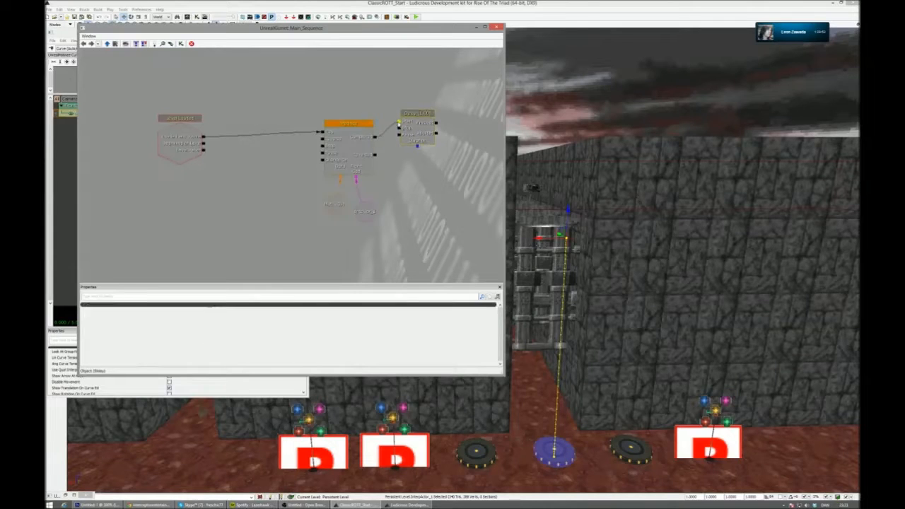
- Move the Matinee and its variables closer to the event, and link the Matinee's Reversed output to the Delay's Start
left_click(351, 147)
left_click_drag(351, 148, 310, 147, "ctrl")
left_click_drag(298, 198, 326, 221, "ctrl+alt")
left_click(334, 138)
left_click_drag(334, 138, 388, 149)
left_click_drag(335, 154, 398, 124)
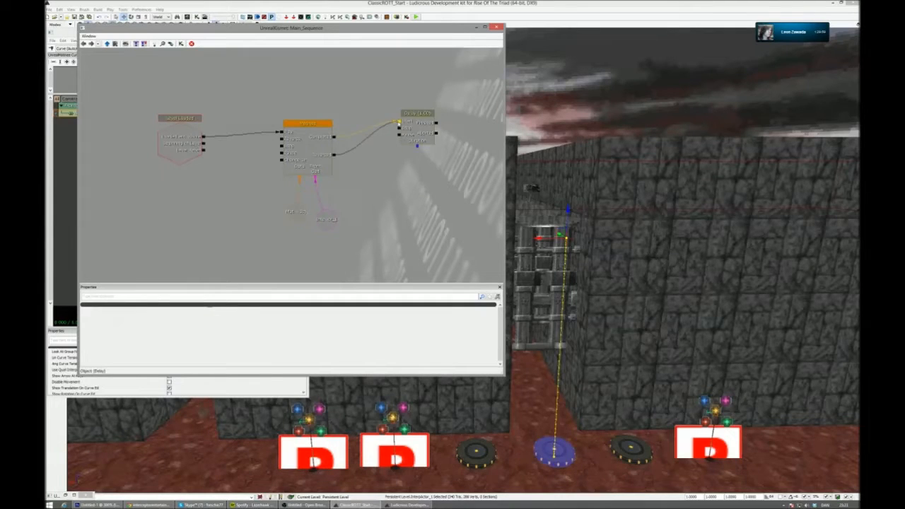
- Break the links into the Delay, move it nearer the Matinee, and link only the Completed output to its Start
right_click(398, 124)
left_click(414, 117)
mouse_move(335, 155)
left_mouse_down()
mouse_move(335, 139)
mouse_move(336, 157)
left_mouse_up()
left_click(418, 129)
left_click_drag(418, 130, 380, 149, "ctrl")
left_click(341, 143)
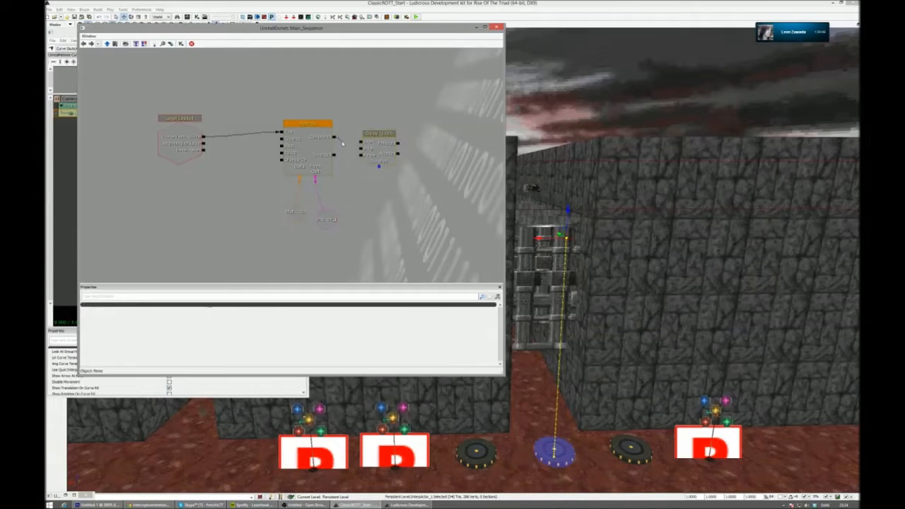
left_click_drag(340, 153, 344, 150)
mouse_move(352, 144)
left_mouse_down()
mouse_move(365, 119)
mouse_move(378, 140)
mouse_move(400, 145)
mouse_move(361, 143)
left_mouse_up()
- Link the Delay's Finished output to the Matinee's Reverse input and move the Delay below the Matinee
left_click(379, 161)
left_click_drag(379, 161, 282, 139, "ctrl")
left_click(391, 150)
left_click_drag(391, 151, 376, 222, "ctrl")
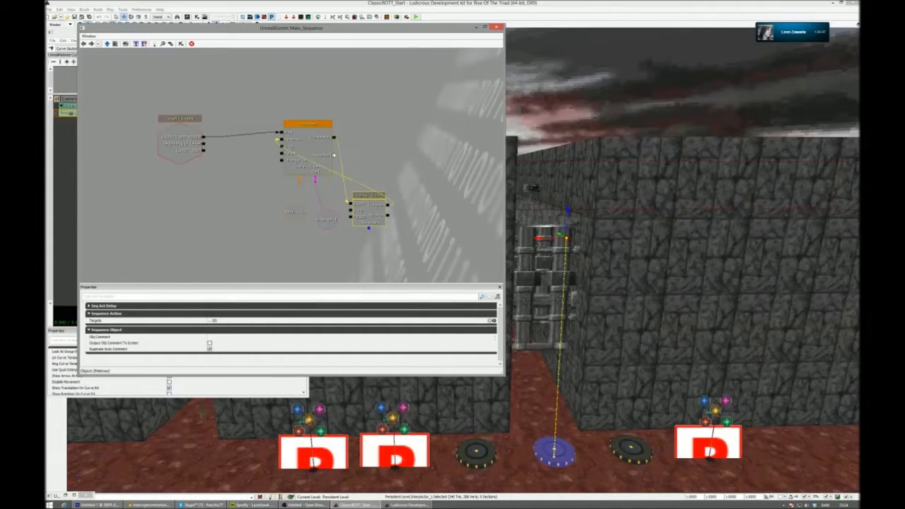
- Link the Matinee's Reversed output directly to its own Play input
left_click(334, 156)
mouse_move(335, 155)
left_mouse_down()
mouse_move(284, 145)
mouse_move(341, 172)
left_mouse_up()
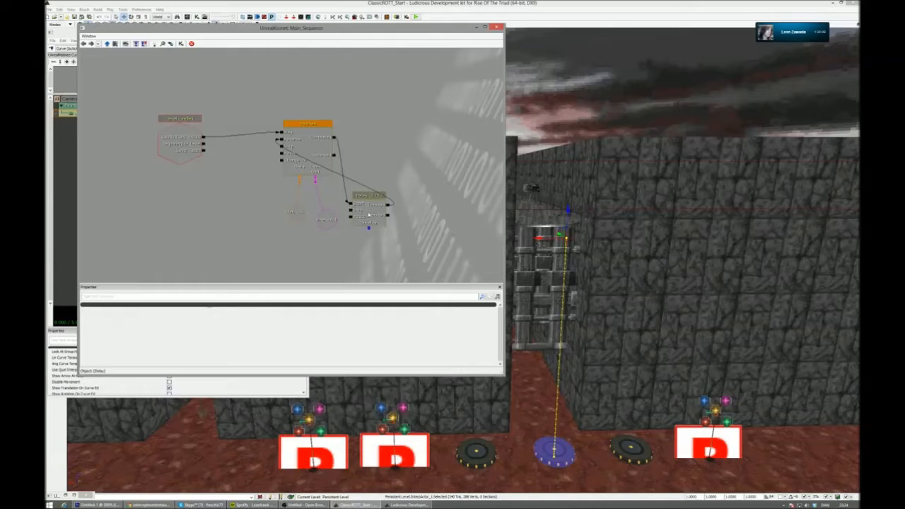
mouse_move(335, 155)
left_mouse_down()
mouse_move(342, 197)
mouse_move(282, 133)
left_mouse_up()
- Add a second Delay above the first, linking it from the Matinee's Completed output back to its Play input
key("d")
left_click(396, 140)
left_click_drag(412, 159, 410, 133, "ctrl")
left_click_drag(377, 213, 398, 191, "ctrl")
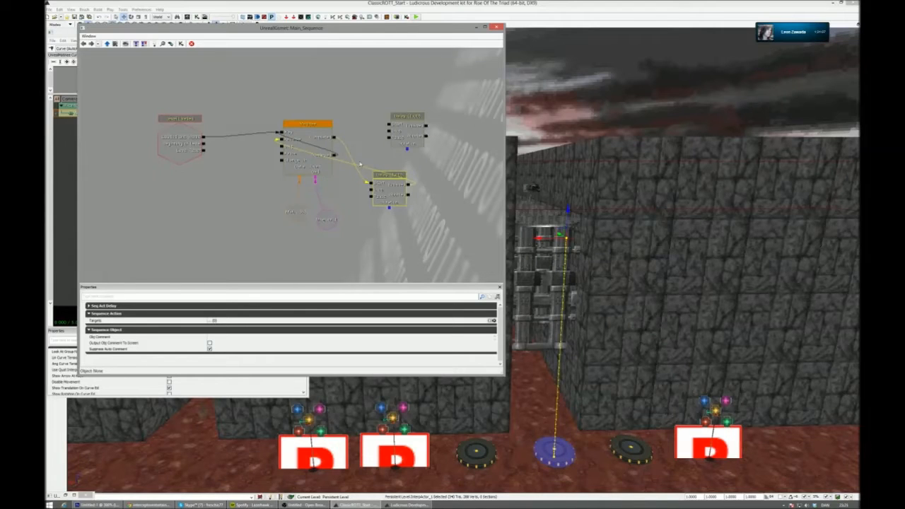
left_click_drag(334, 138, 282, 132)
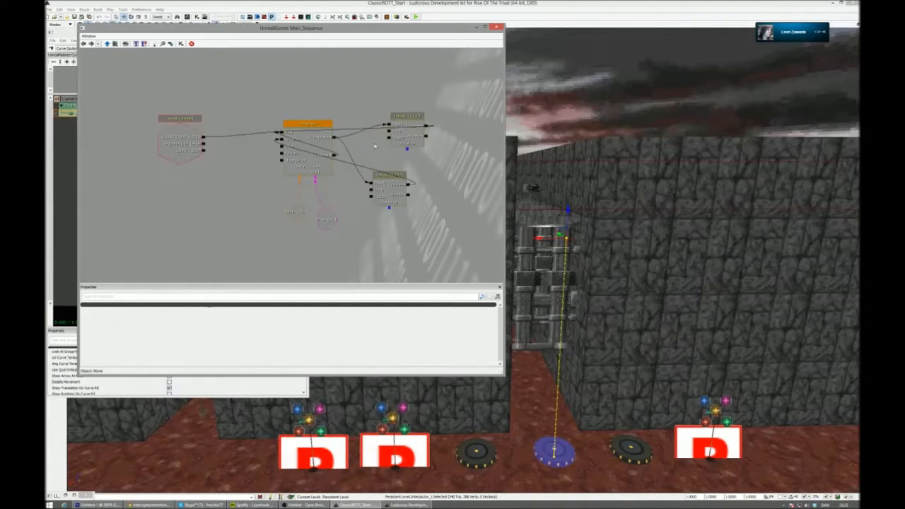
- Spread the two Delay nodes apart, one above and one below the Matinee
left_click(408, 138)
left_click_drag(408, 142, 390, 79)
left_click(381, 194)
left_click_drag(381, 193, 441, 217, "ctrl")
- Break the Reversed output's direct link to Play and link Reversed to the upper Delay's Start instead
left_click(381, 166, "alt")
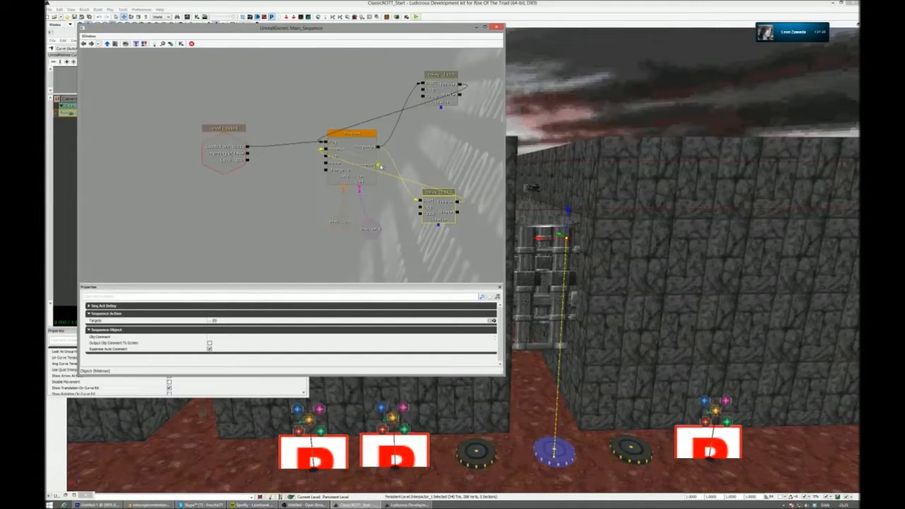
right_click(380, 166)
left_click(394, 162)
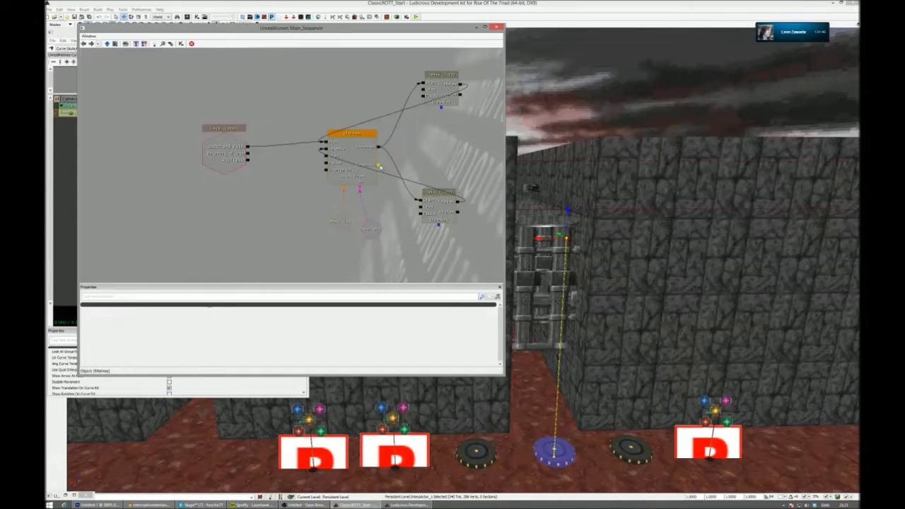
left_click_drag(394, 171, 425, 84)
left_click(424, 84, "alt")
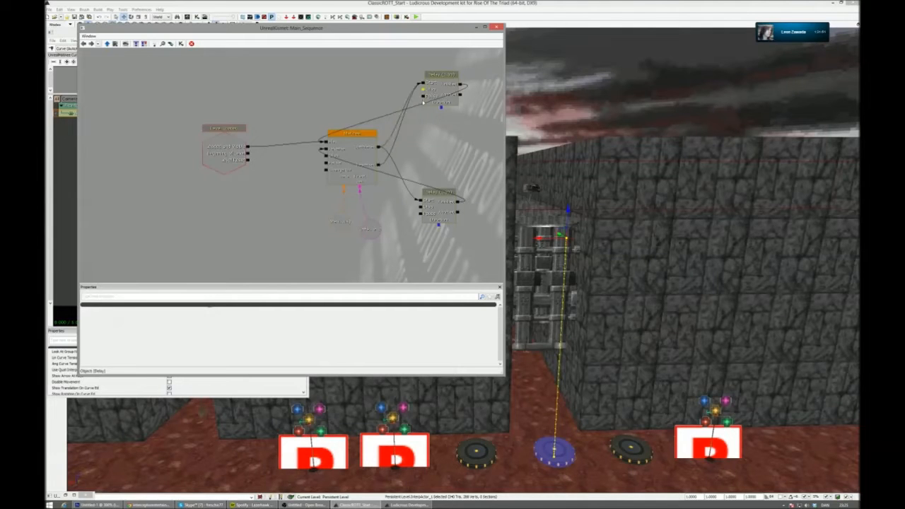
left_click_drag(414, 153, 396, 159)
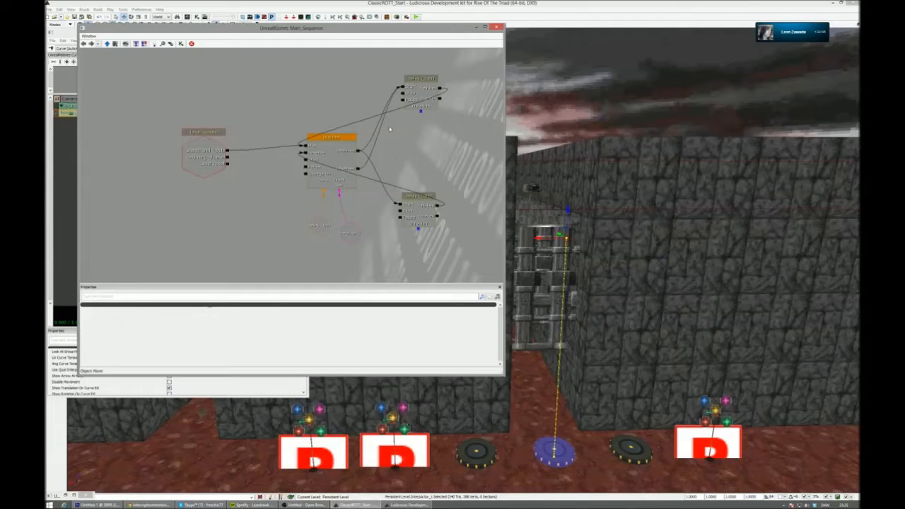
- Break the Completed output's link to the upper Delay and shift the lower Delay further down
left_click(359, 150, "alt")
right_click(359, 151)
left_click(375, 146)
left_click_drag(360, 151, 427, 231)
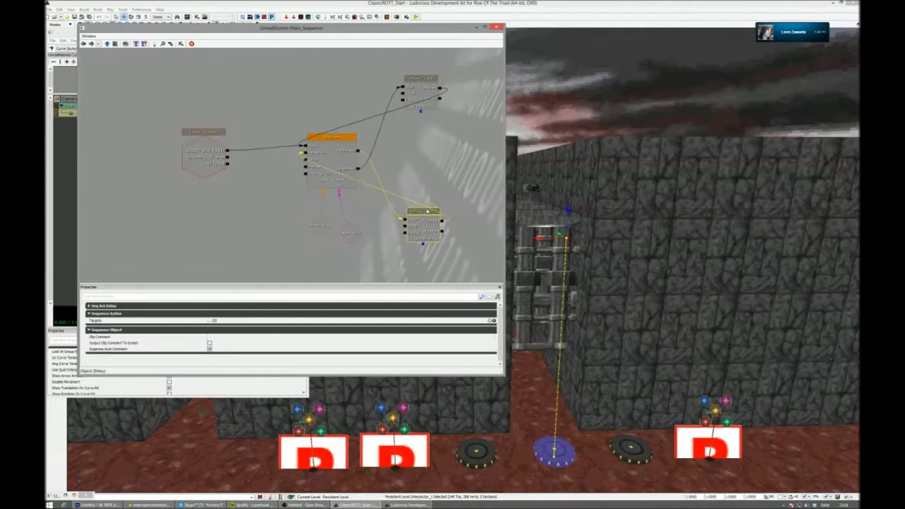
- Review the Delay, Matinee data and object variable nodes, and align the Level Loaded event with the Matinee's Play input
left_click(419, 98)
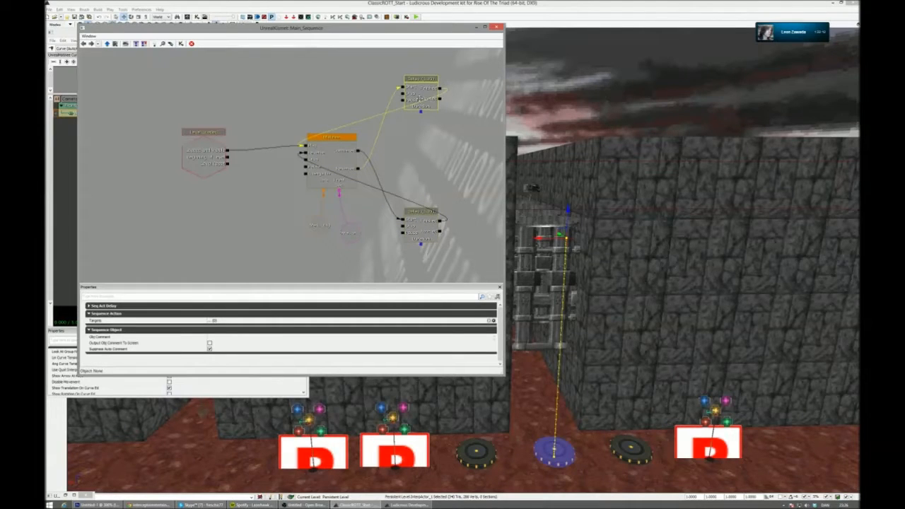
left_click(420, 99, "ctrl")
left_click(423, 93)
left_click(318, 232)
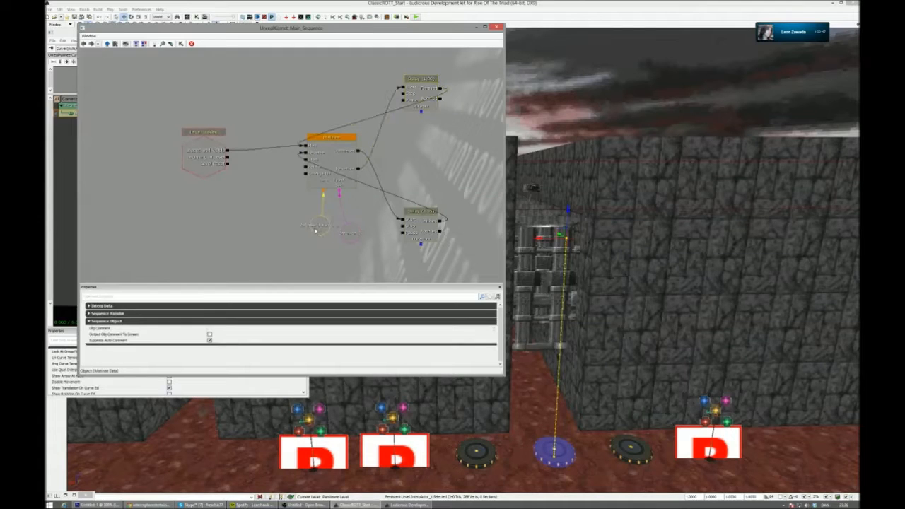
left_click(349, 234)
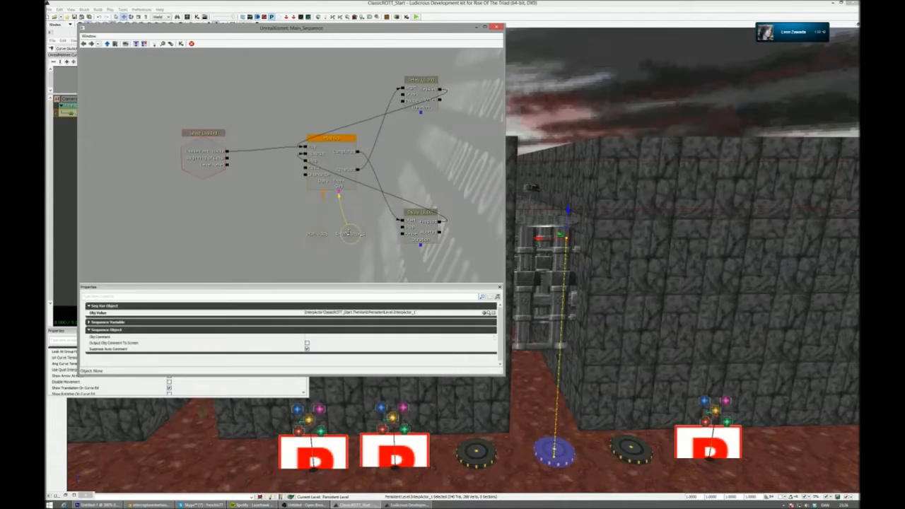
left_click(203, 152)
left_click_drag(204, 152, 209, 147, "ctrl")
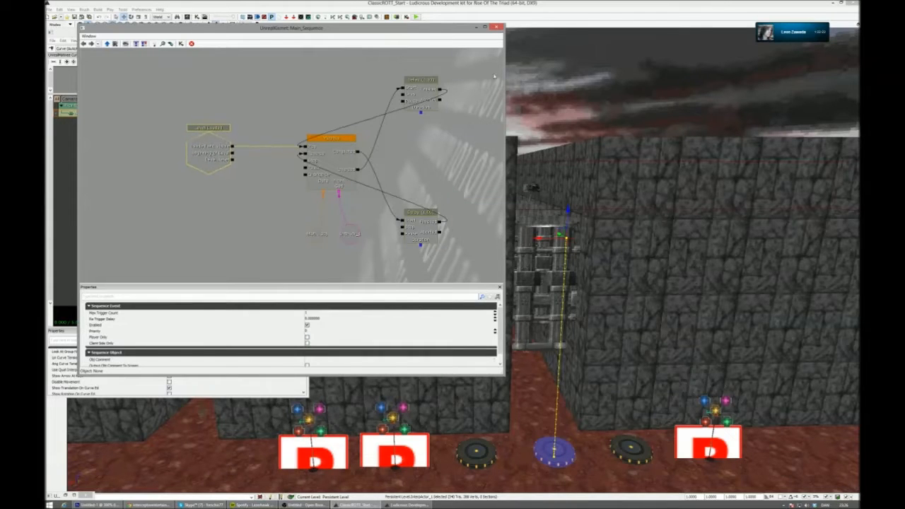
- Close the Kismet and Matinee editors and play-test the level to check the moving disc before the corridor
left_click(498, 27)
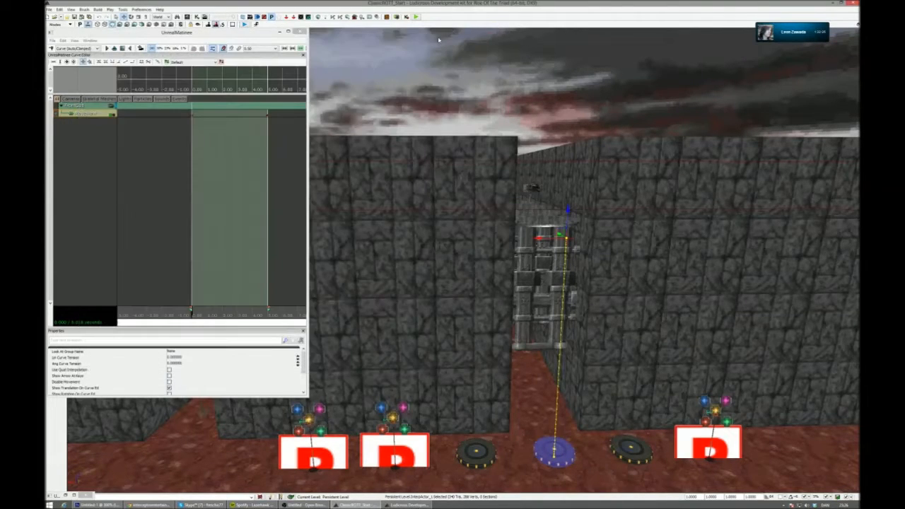
left_click(301, 32)
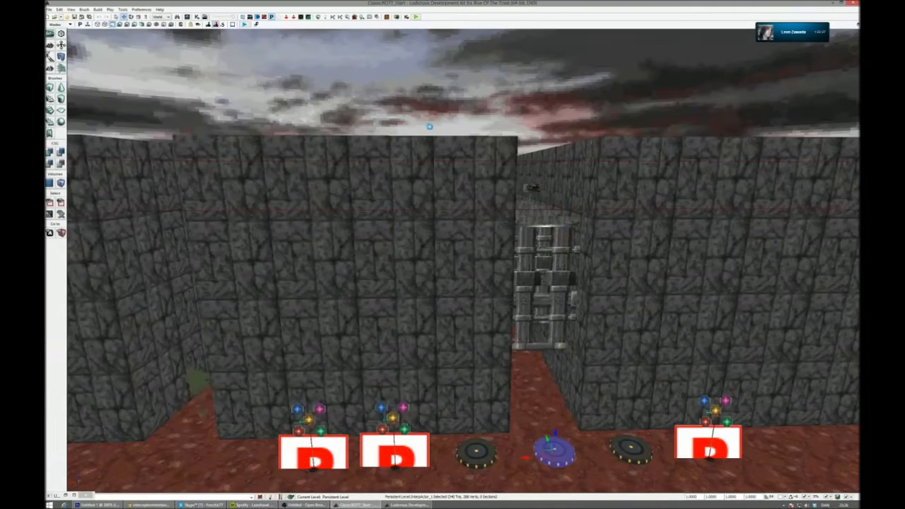
left_click(244, 25)
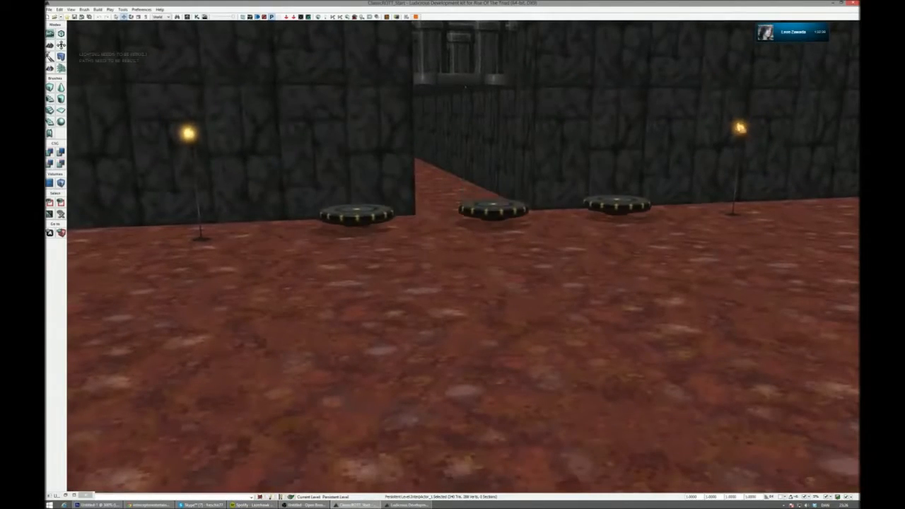
key("Escape")
- Inspect the large room's pillars, discs and walls in game view from close up and from above
right_click_drag(463, 260, 538, 283)
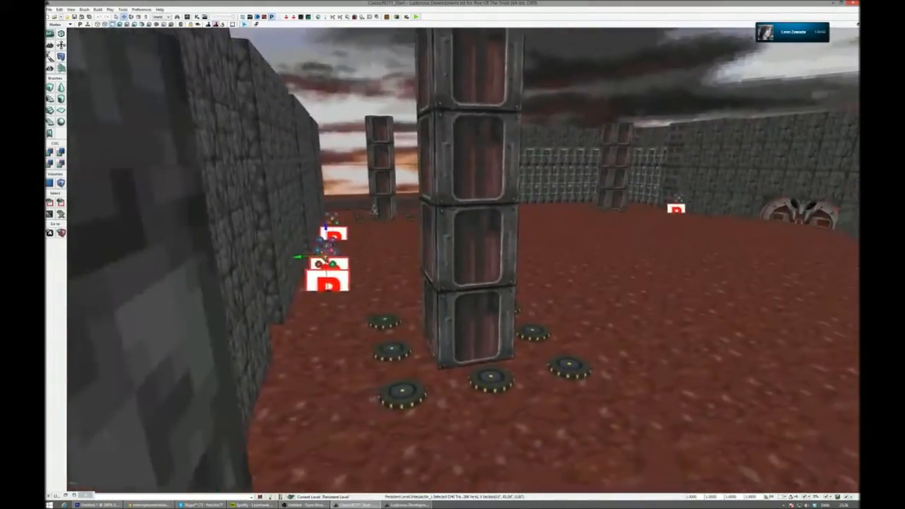
right_click_drag(463, 261, 438, 260)
key("g")
scroll(463, 260, "down", 5)
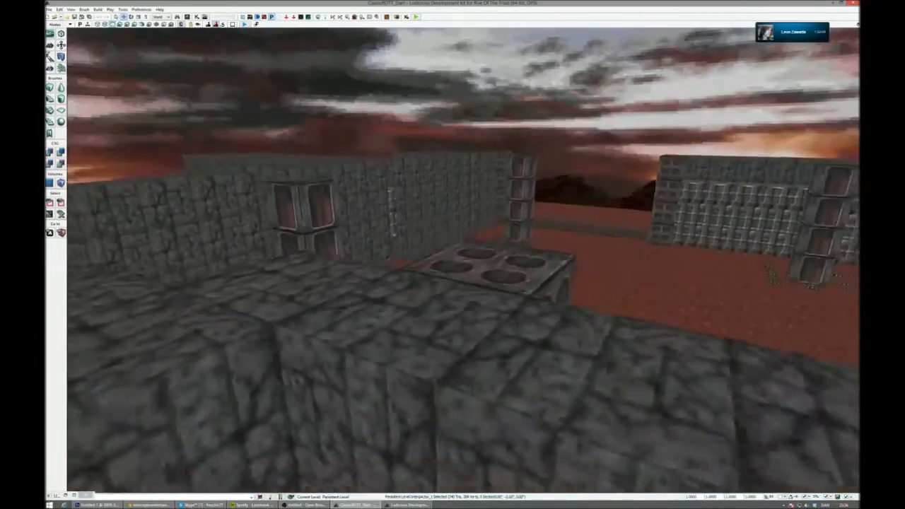
scroll(464, 260, "up", 8)
scroll(463, 260, "up", 1)
mouse_move(463, 260)
right_mouse_down()
mouse_move(410, 270)
mouse_move(537, 263)
mouse_move(580, 272)
mouse_move(583, 261)
mouse_move(569, 260)
right_mouse_up()
key("g")
key("g")
key("ctrl+r")
- Switch to Photoshop to check the upper part of the map reference, and return to the level editor
left_click(110, 505)
left_click(116, 504)
left_click(121, 505)
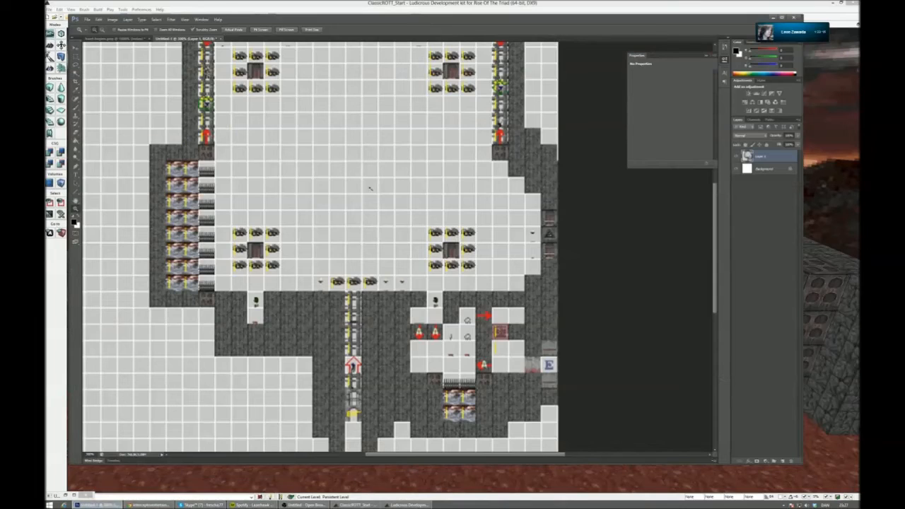
scroll(353, 150, "up", 3)
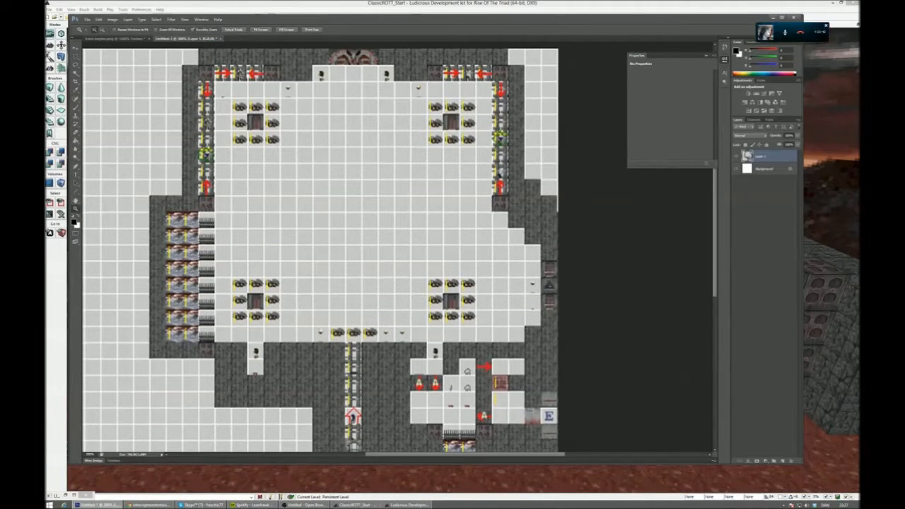
left_click(773, 18)
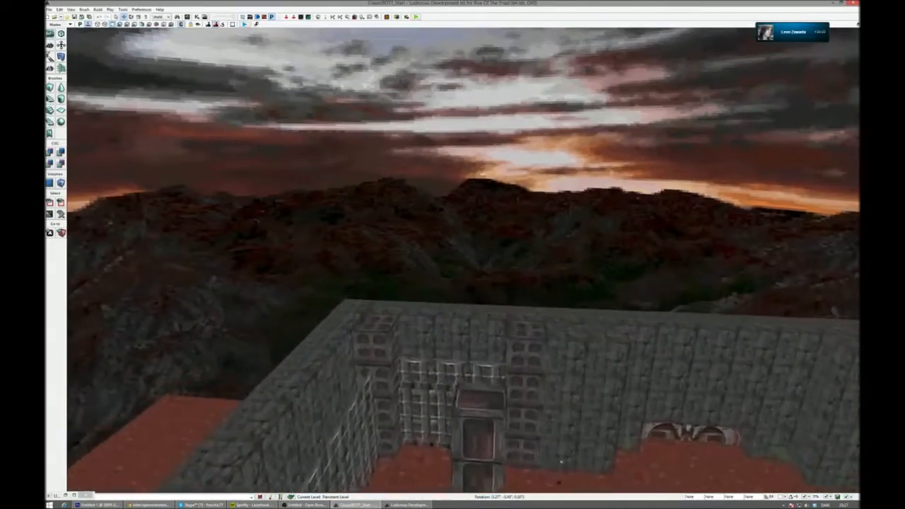
- Add a PathNode actor at the barred gate between the two perforated block columns on the far wall
key("w")
right_click_drag(427, 295, 433, 382)
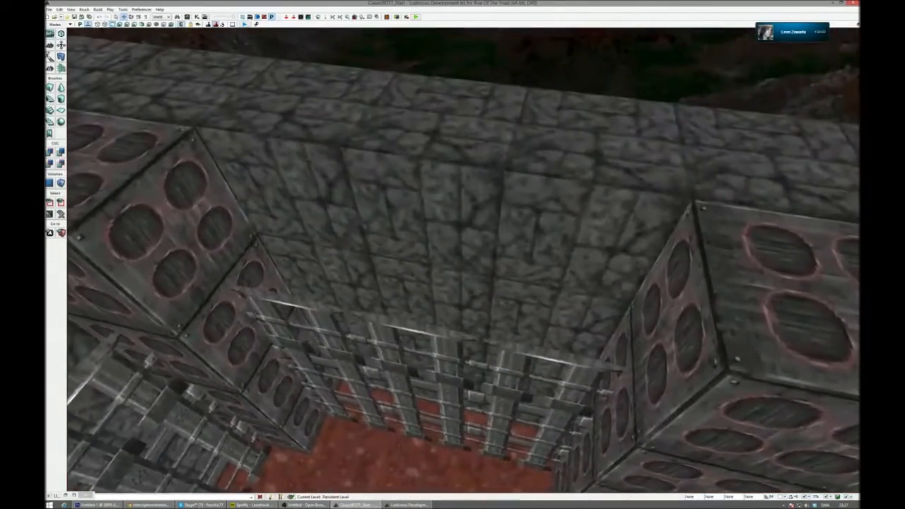
right_click(437, 324)
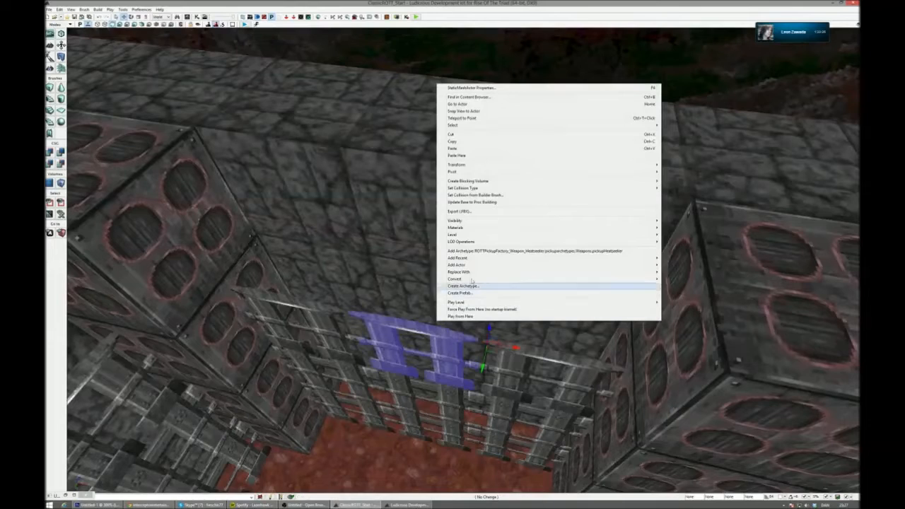
mouse_move(485, 282)
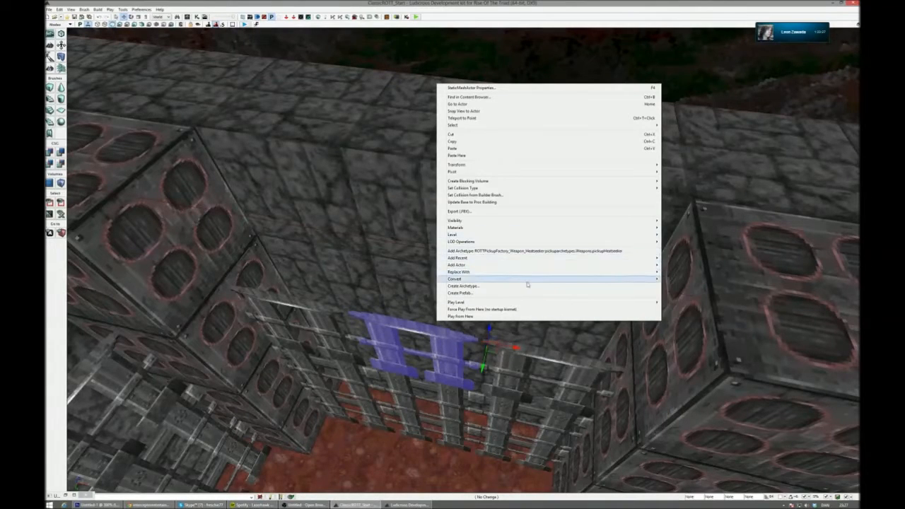
mouse_move(528, 268)
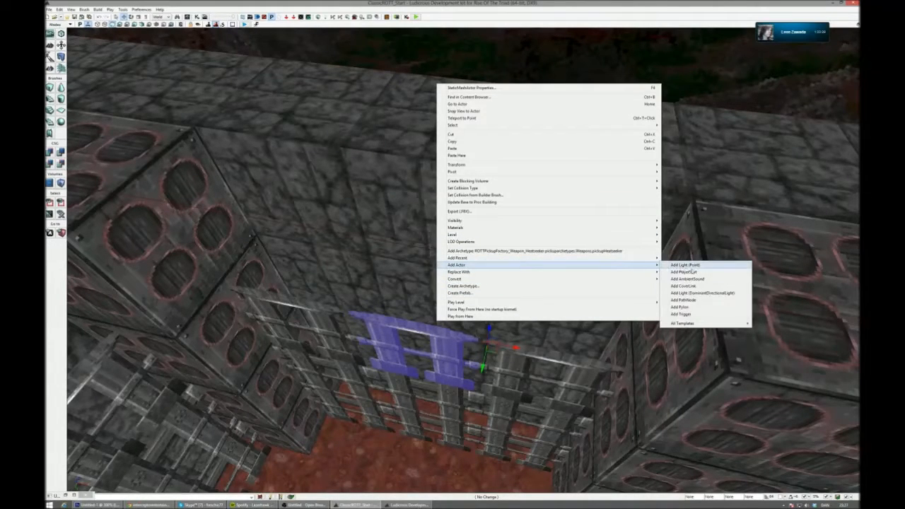
left_click(706, 302)
- Move the PathNode to a raised spot against the stone wall, just above the gate bars beside the perforated blocks
right_click_drag(705, 301, 829, 310)
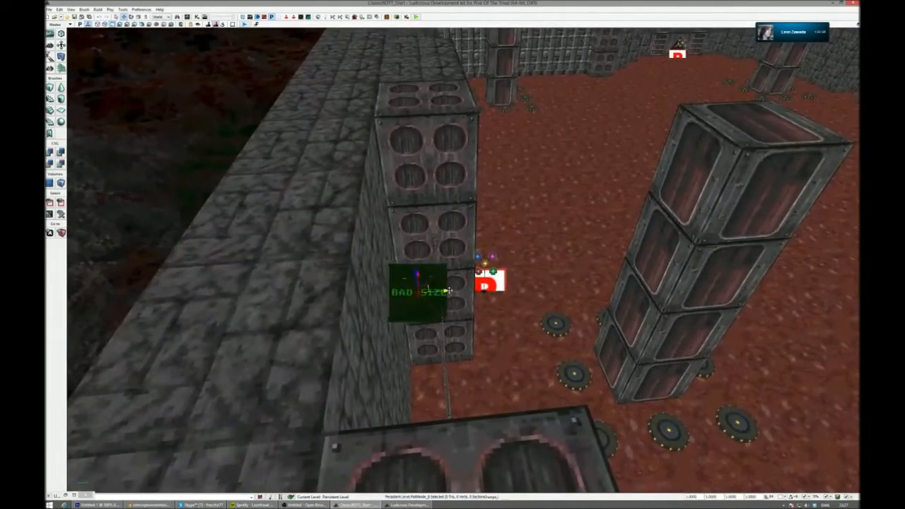
left_click_drag(422, 293, 468, 290)
right_click_drag(468, 289, 372, 247)
left_click_drag(367, 241, 359, 201)
mouse_move(368, 210)
right_mouse_down()
mouse_move(373, 191)
mouse_move(371, 198)
right_mouse_up()
left_click_drag(347, 261, 348, 239)
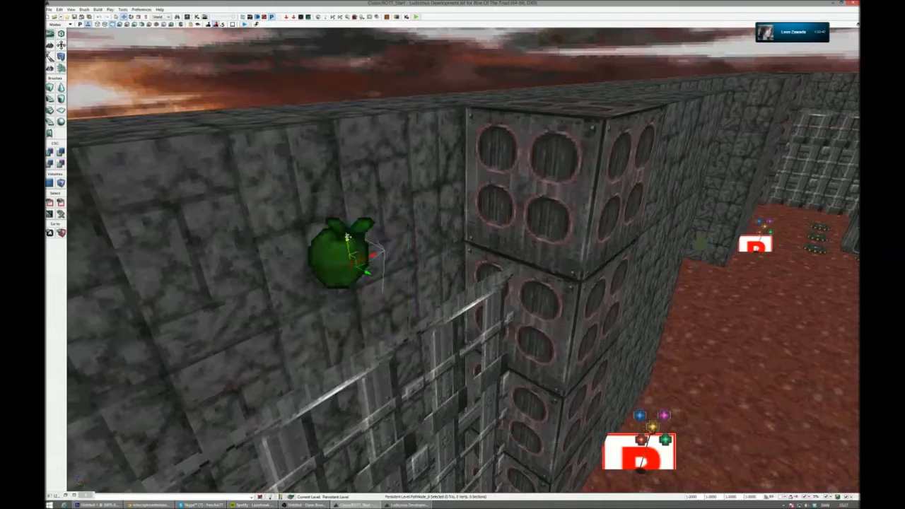
- Switch to Photoshop and examine the arrows and enemies in both upper corners of the large room on the map
left_click(99, 505)
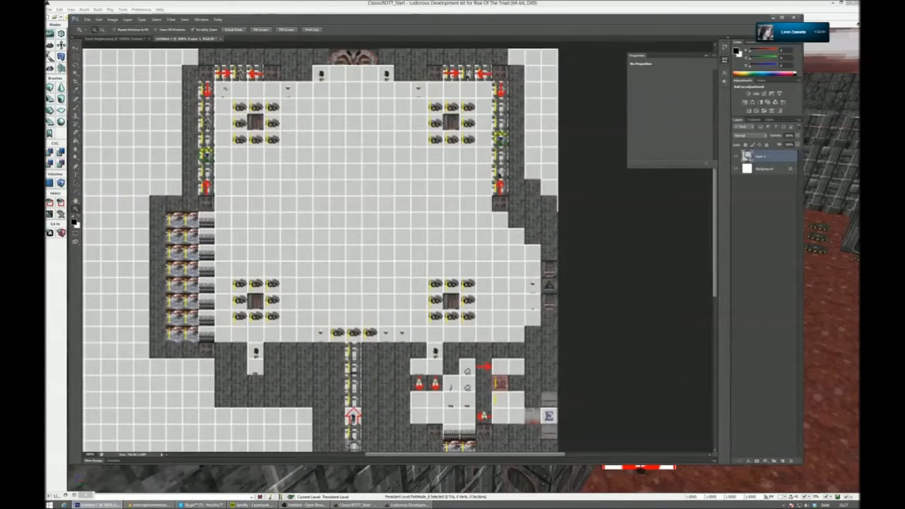
scroll(206, 125, "up", 2, "alt")
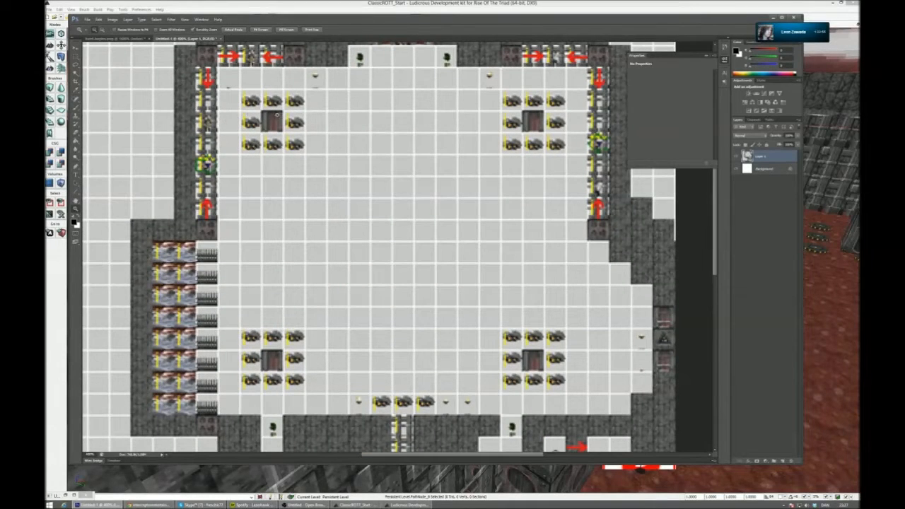
left_click_drag(271, 110, 288, 138)
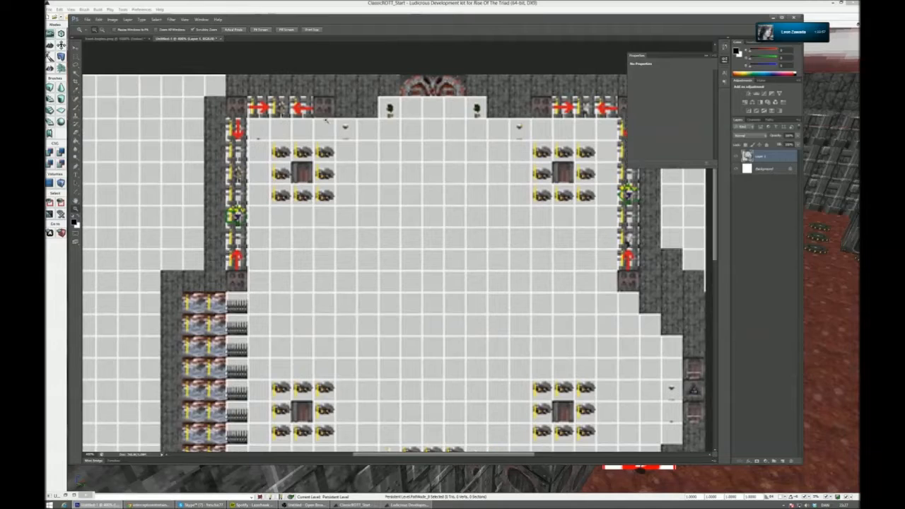
left_click_drag(384, 162, 317, 167)
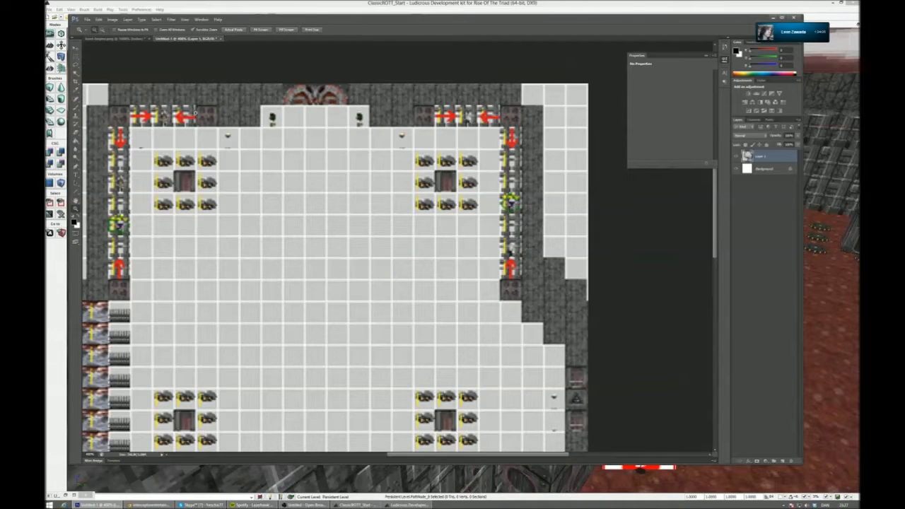
- Check the enemy placements along the arena walls on the reference map and return to the level editor
scroll(293, 251, "down", 2)
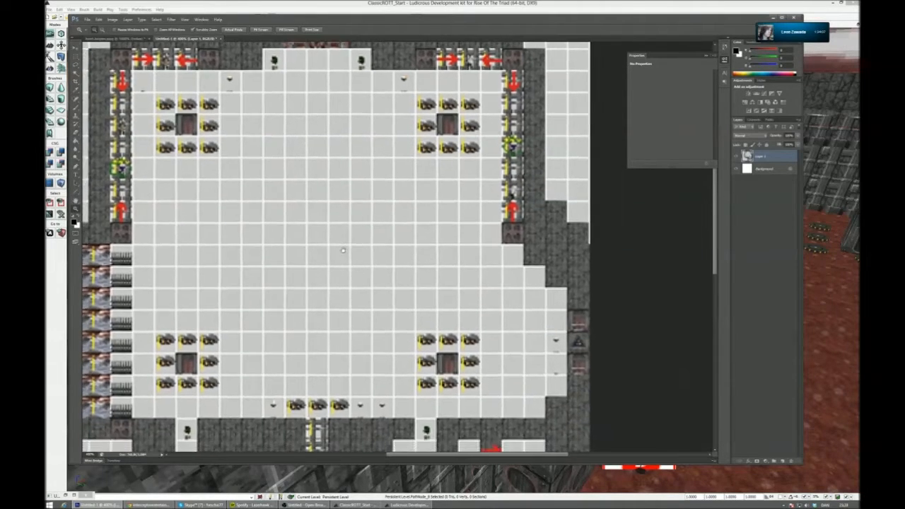
scroll(351, 280, "up", 3)
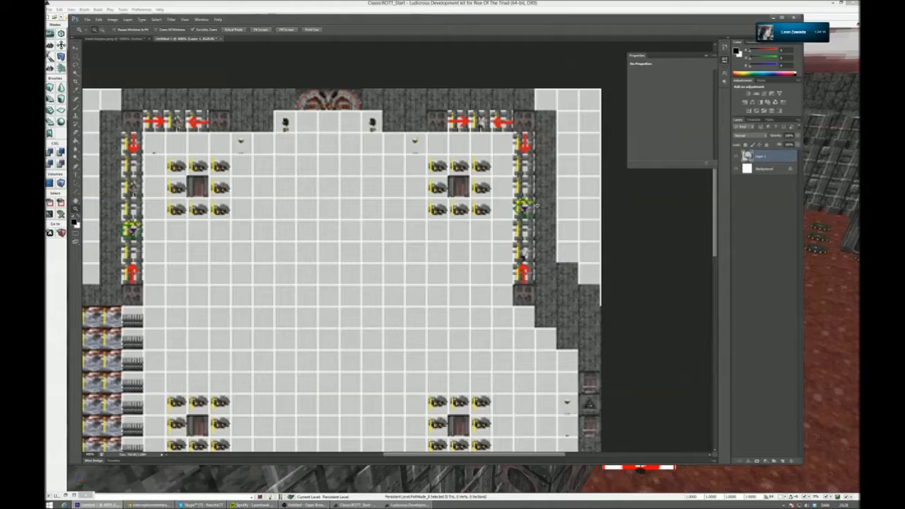
left_click(773, 18)
- Position and orient path nodes behind the grates at both ends of the arena's back wall
right_click_drag(538, 220, 490, 305)
left_click_drag(581, 167, 377, 315, "alt")
right_click_drag(378, 315, 385, 269)
left_click(647, 119)
key("space")
right_click_drag(647, 119, 750, 145)
left_click_drag(330, 139, 269, 140)
right_click_drag(270, 140, 209, 145)
key("space")
key("space")
left_click_drag(188, 151, 766, 150, "alt")
right_click_drag(766, 150, 743, 148)
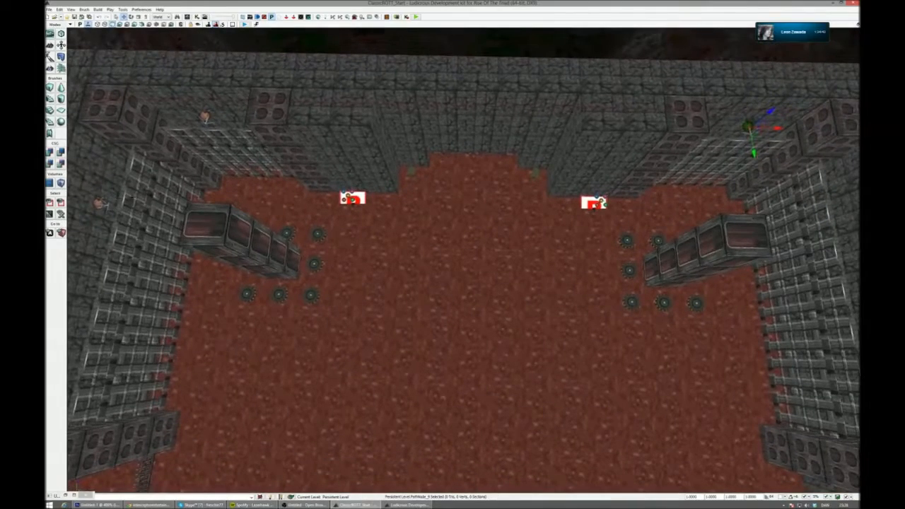
- Copy the path node from behind the left grated wall to the right grated wall and rotate it towards the arena
left_click(102, 203)
left_click_drag(130, 204, 854, 215, "alt")
right_click_drag(854, 215, 749, 245)
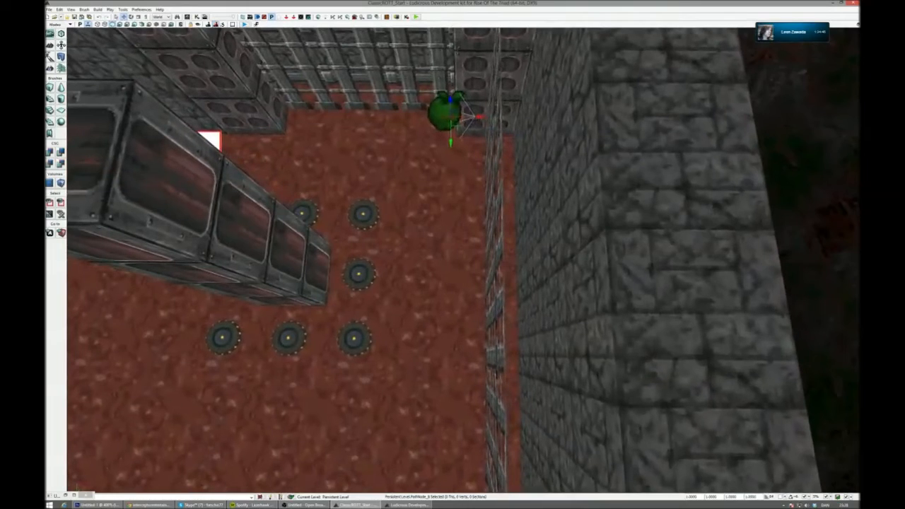
key("space")
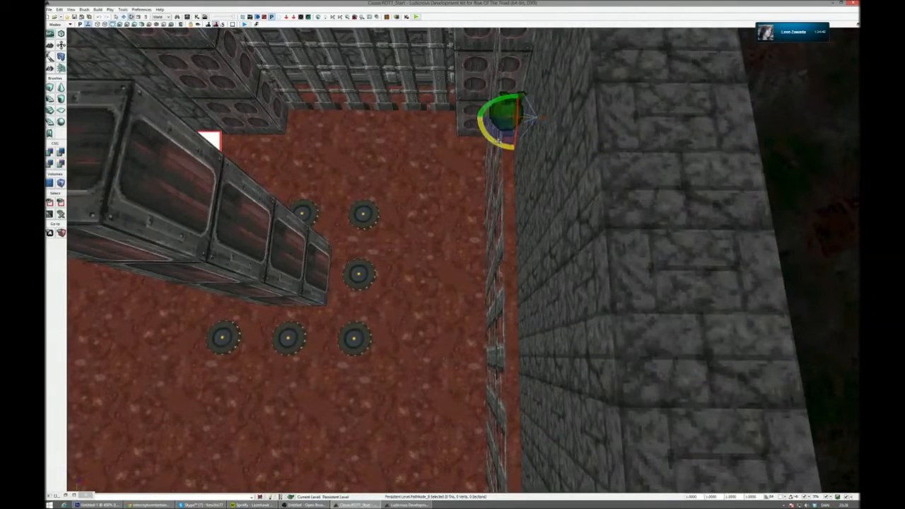
left_click_drag(488, 136, 489, 137)
right_click_drag(489, 137, 417, 107)
right_click_drag(332, 170, 246, 2)
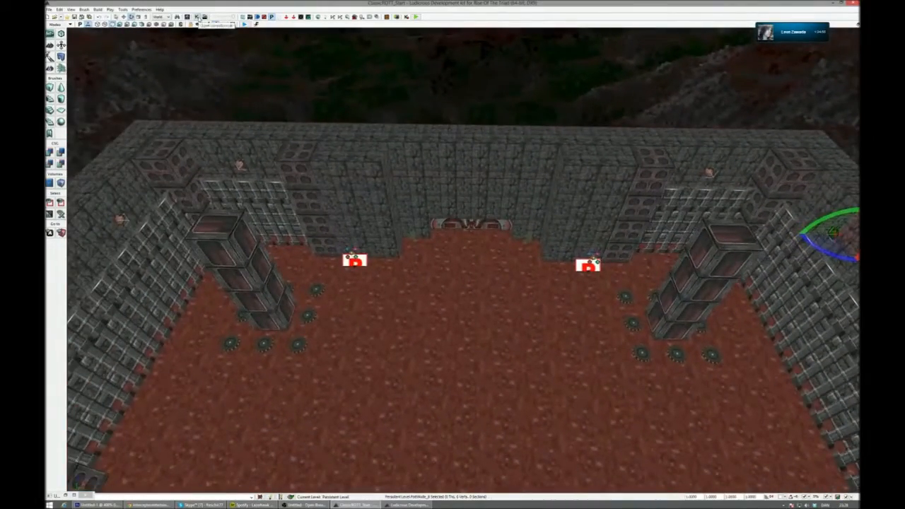
- Open the level's Kismet sequence and move the Level Loaded event further away from the Matinee node
left_click(198, 18)
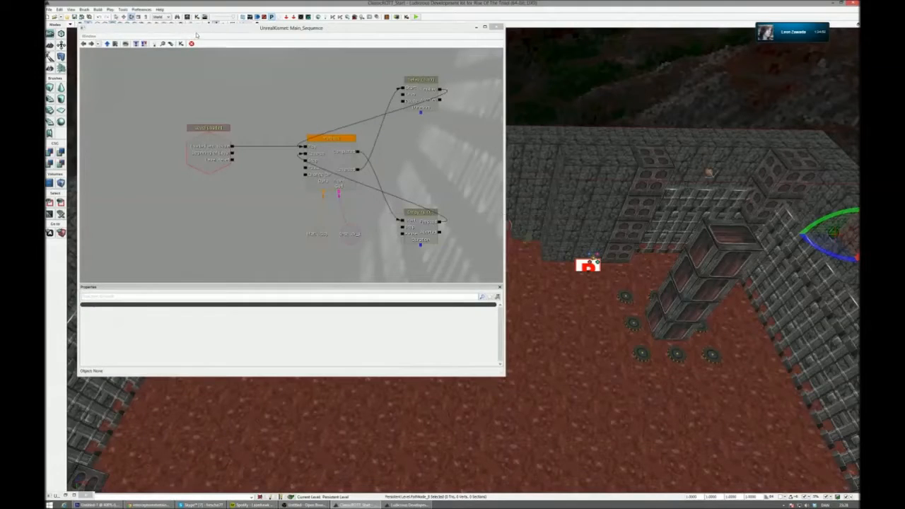
left_click_drag(197, 30, 235, 49)
scroll(359, 125, "down", 6)
left_click_drag(359, 125, 391, 138)
scroll(392, 138, "up", 2)
scroll(391, 138, "up", 4)
left_click(228, 150)
left_click_drag(228, 150, 183, 150, "ctrl")
left_click_drag(241, 234, 239, 209)
- Add an Archetype Spawner action and place it below the Level Loaded event
right_click(239, 209)
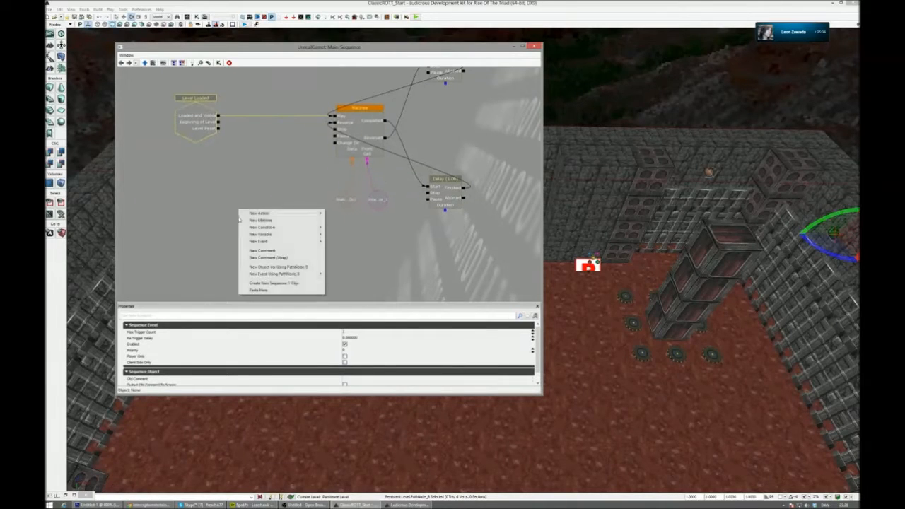
mouse_move(265, 214)
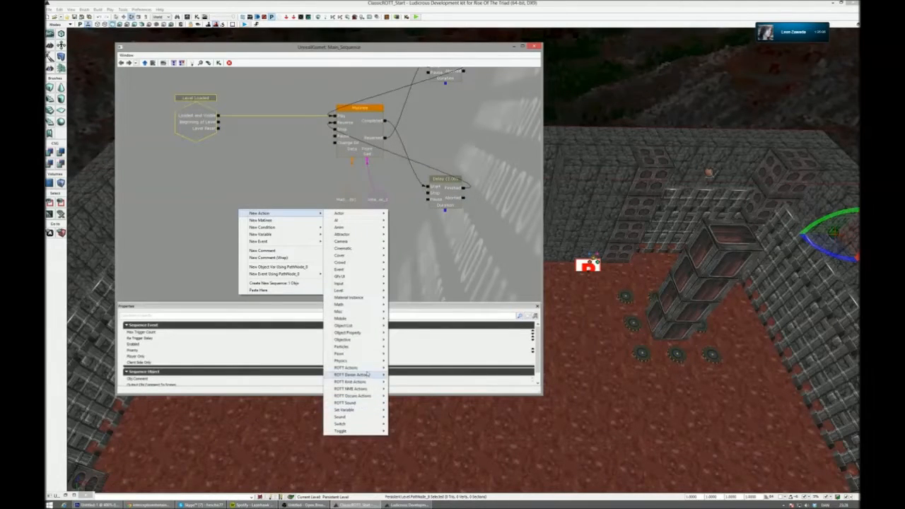
mouse_move(367, 370)
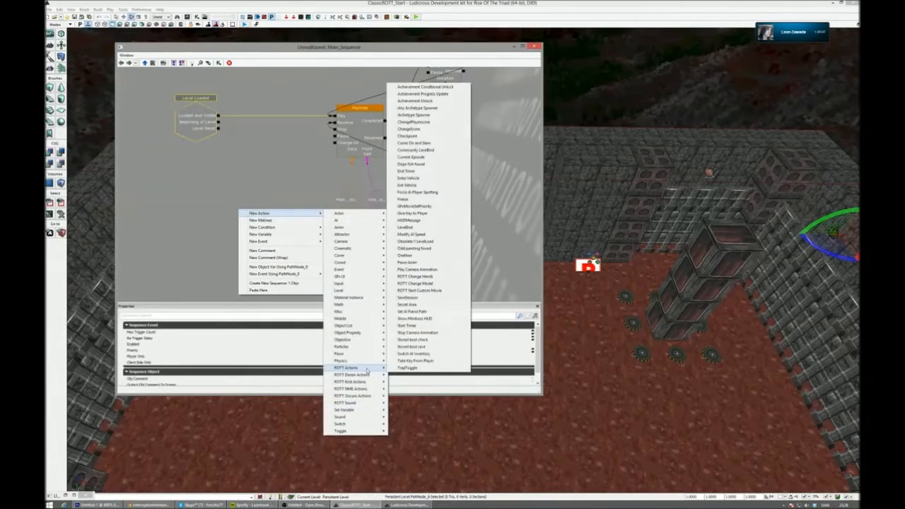
left_click(447, 116)
left_click_drag(256, 231, 268, 162)
- Bring up the Content Browser with its asset search cleared and add two Actor Templates entries to the Archetype Spawner
left_click(188, 17)
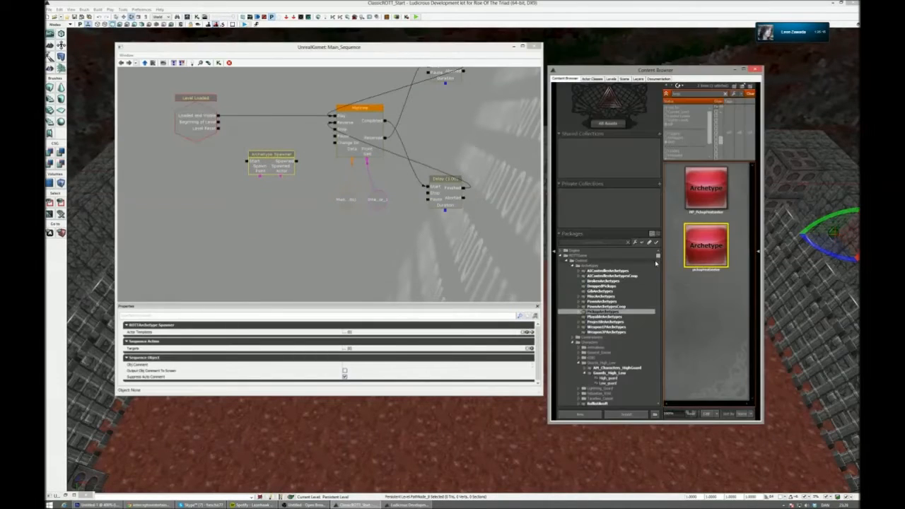
left_click(726, 101)
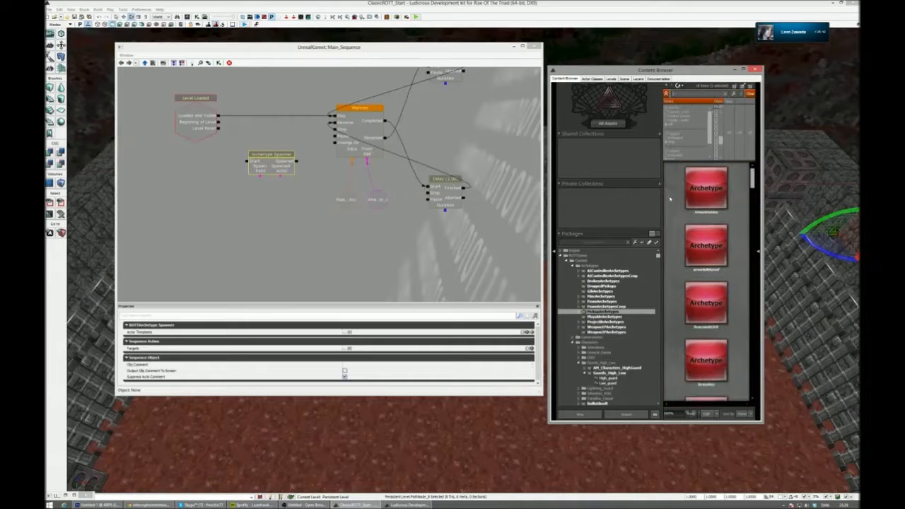
left_click_drag(661, 232, 669, 232)
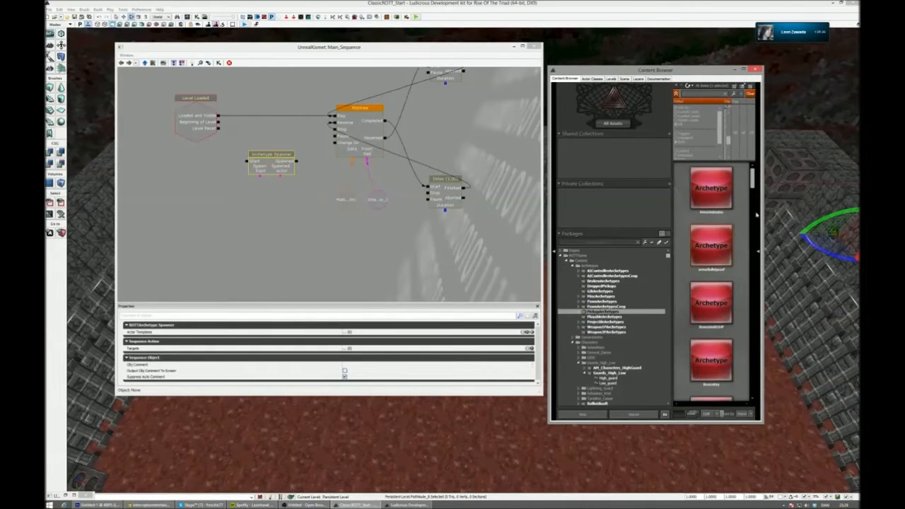
left_click_drag(763, 232, 780, 232)
left_click(278, 167)
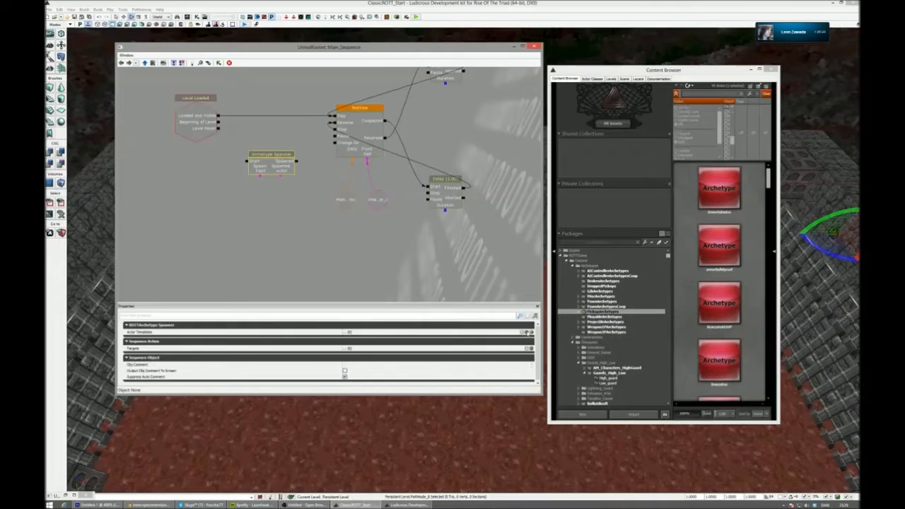
left_click(527, 332)
left_click(528, 332)
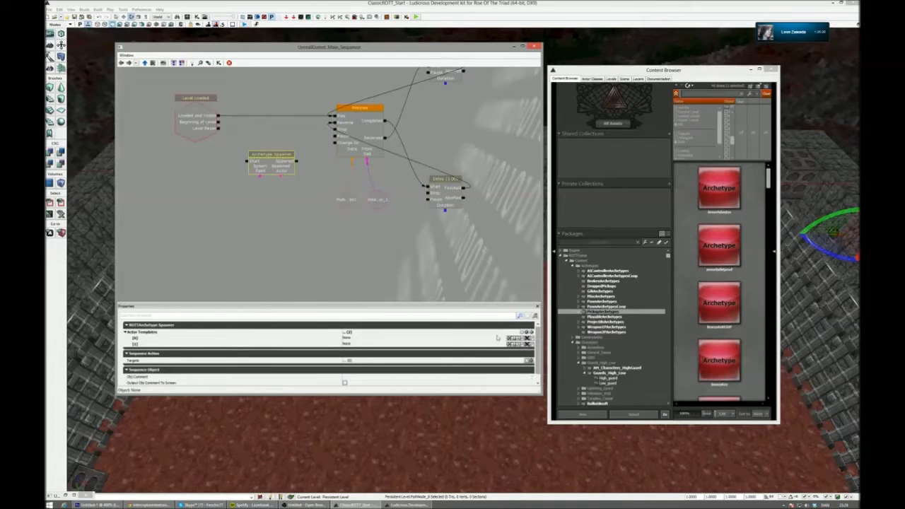
- Set the spawner's first actor template to ENEMY_LowGuard_Hunter from the LowGuard group of PawnArchetypes
left_click(601, 302)
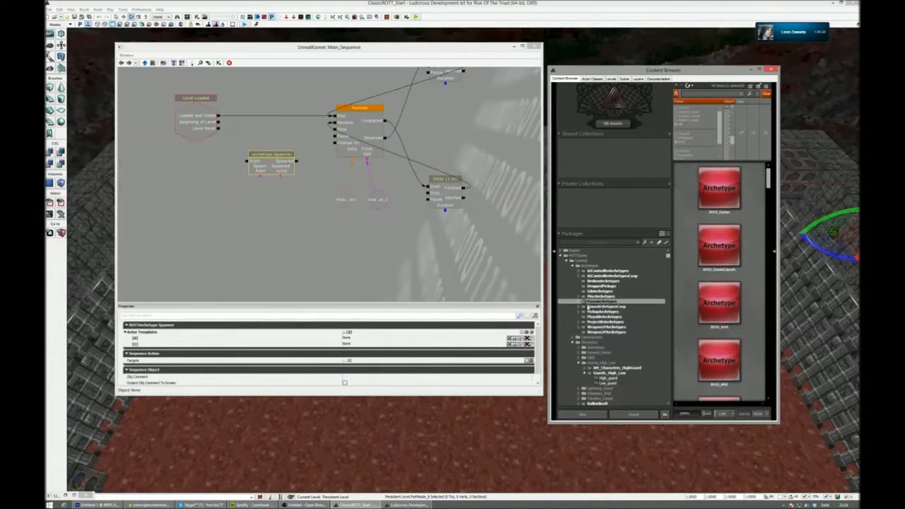
left_click(579, 303)
left_click(579, 303)
left_click(579, 303)
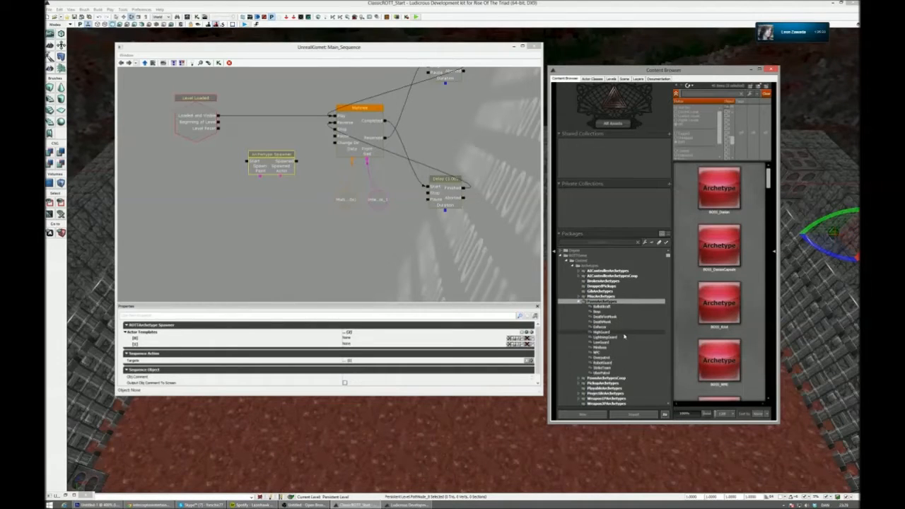
left_click(609, 343)
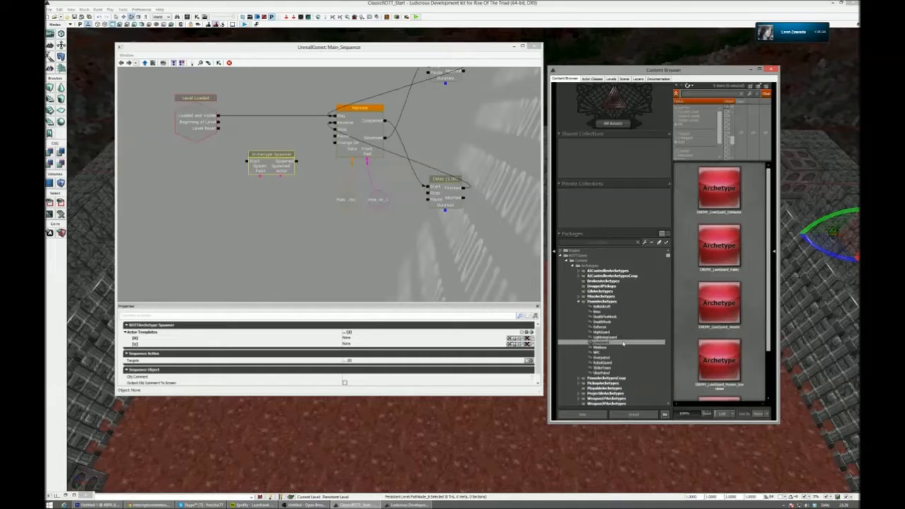
mouse_move(771, 249)
left_mouse_down()
mouse_move(769, 305)
mouse_move(762, 240)
left_mouse_up()
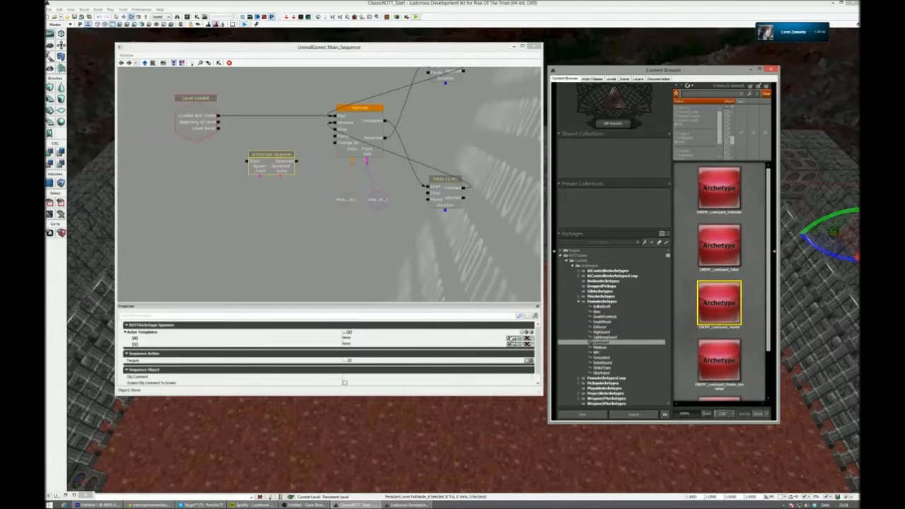
right_click(722, 309)
left_click(771, 388)
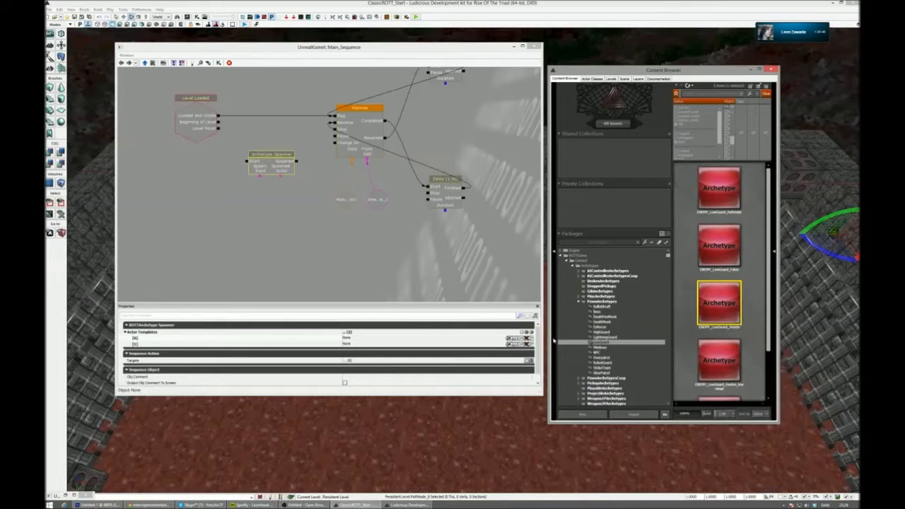
left_click(453, 340)
key("ctrl+v")
key("Return")
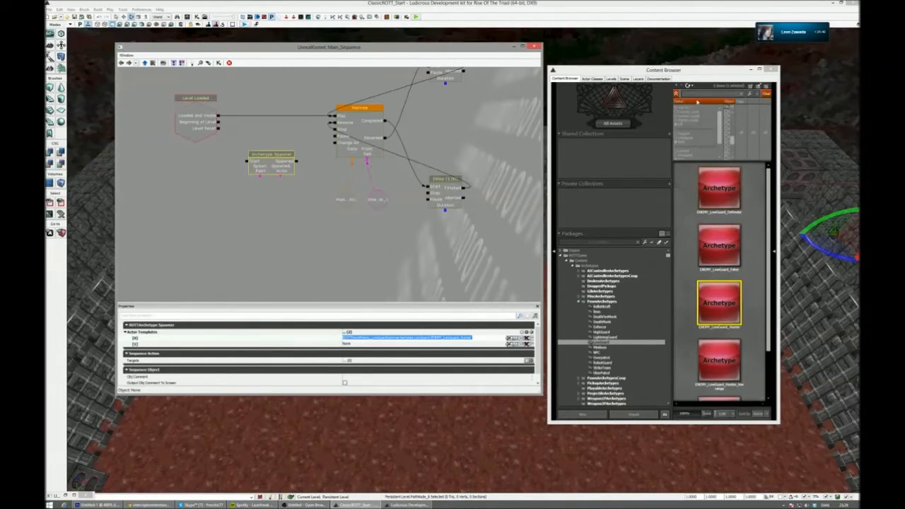
- Set the second actor template to ENEMY_LightningGuard from the LightningGuard group and close the Content Browser
left_click(699, 95)
type("light")
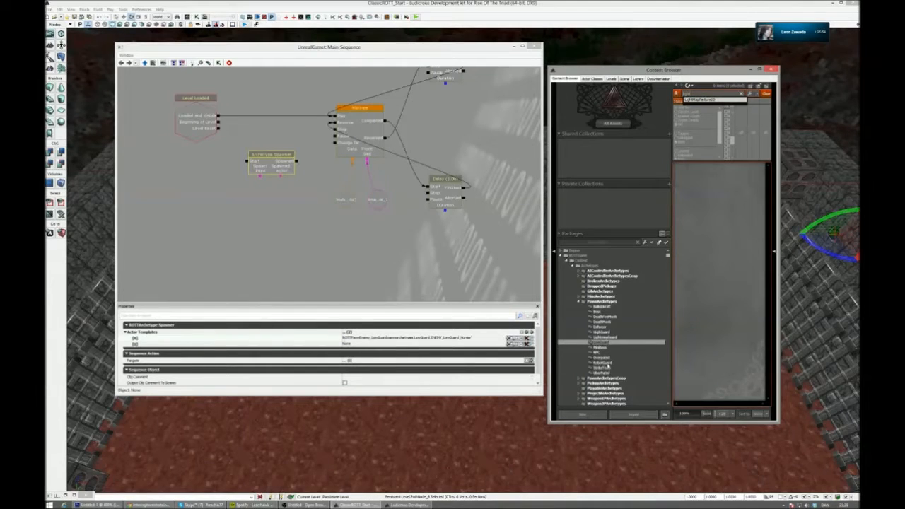
left_click(605, 338)
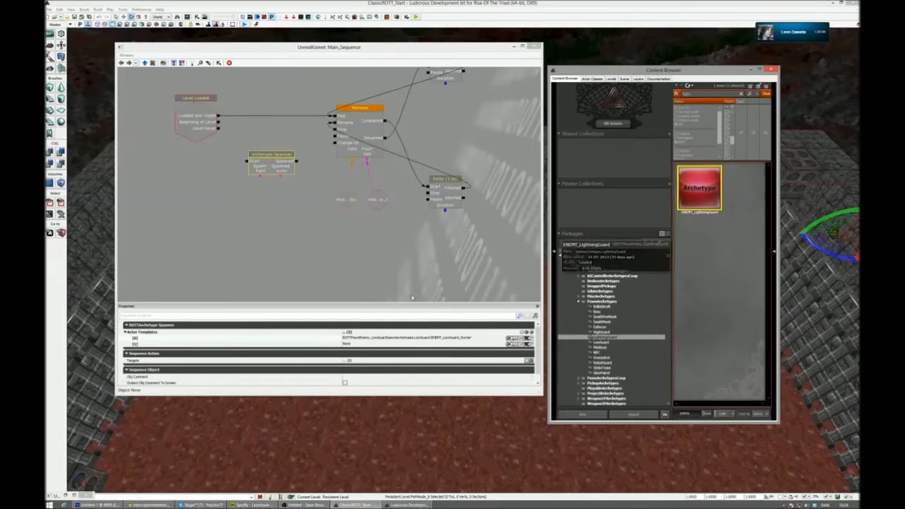
right_click(692, 200)
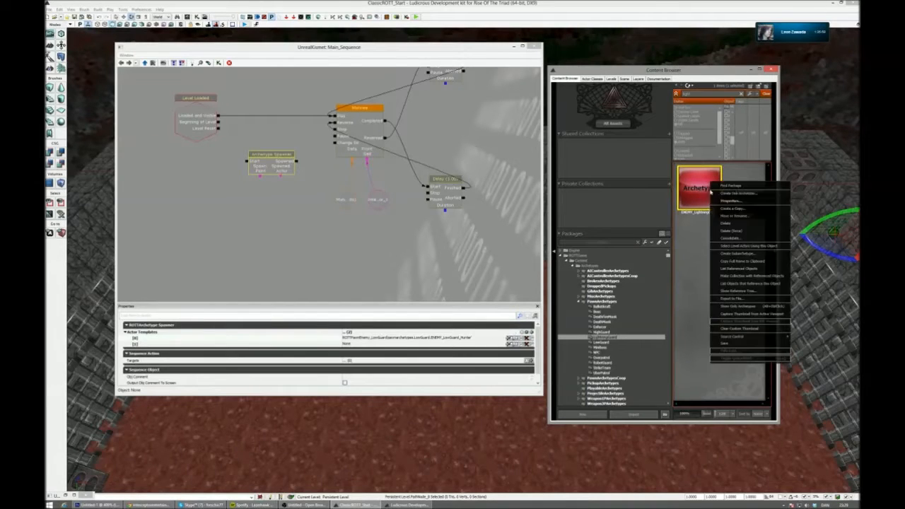
left_click(748, 259)
left_click(398, 344)
key("ctrl+v")
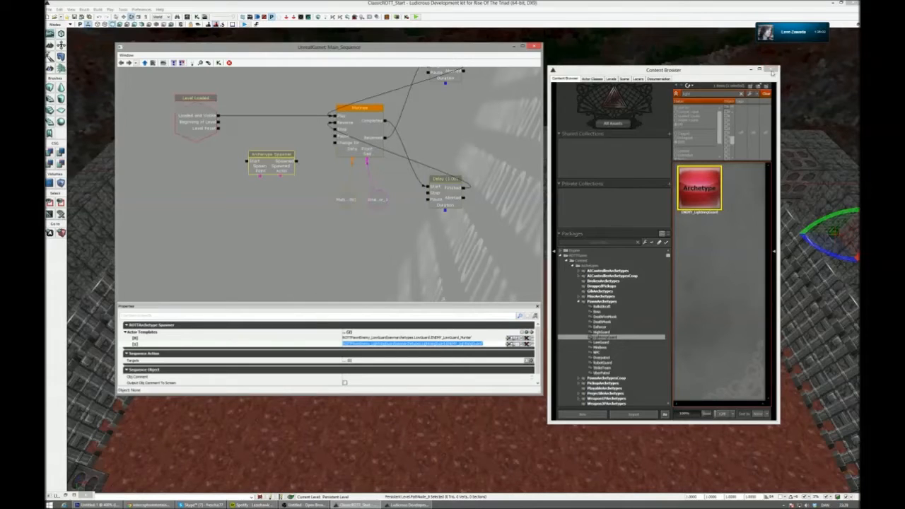
left_click(772, 70)
- Duplicate the Archetype Spawner to get four spawners stacked in a column below the Level Loaded event
scroll(290, 222, "up", 2)
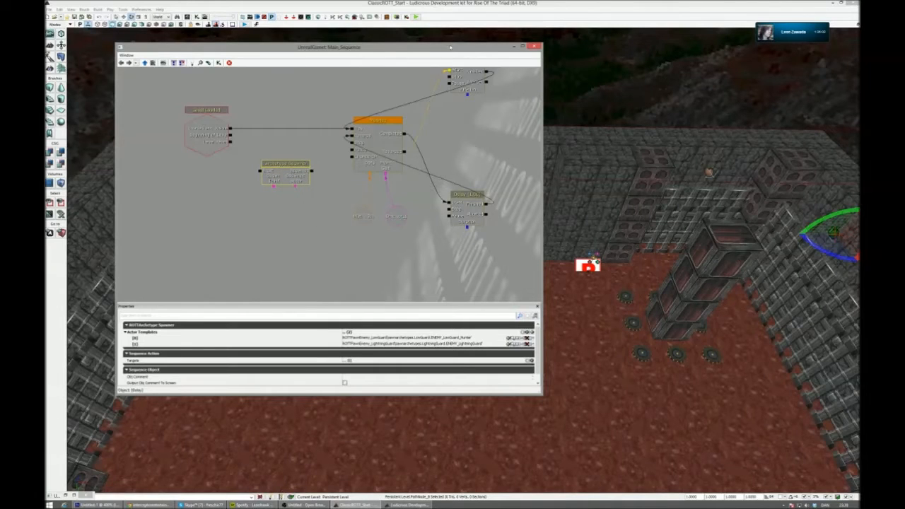
left_click_drag(450, 47, 434, 64)
key("ctrl+v")
left_click_drag(334, 218, 265, 225)
key("ctrl+c")
key("ctrl+v")
left_click_drag(331, 211, 259, 252, "ctrl")
right_click_drag(615, 235, 672, 238)
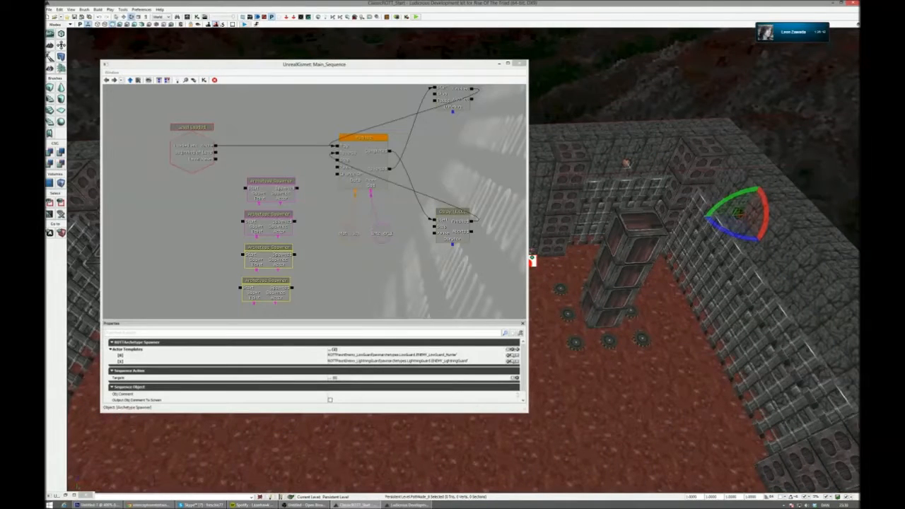
right_click(318, 269)
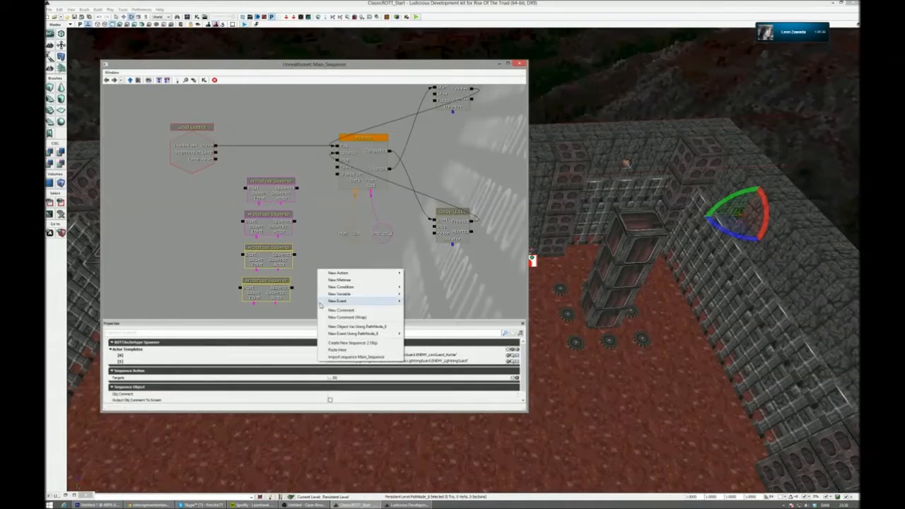
left_click(350, 326)
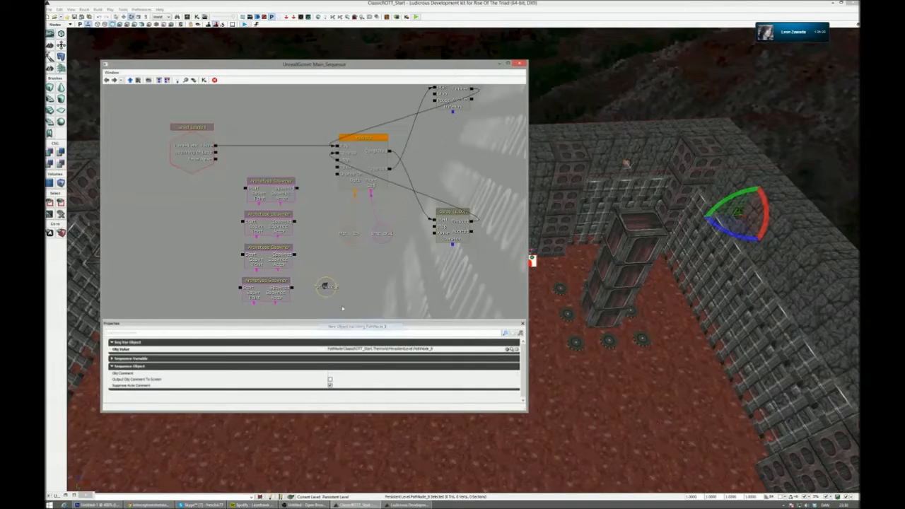
left_click_drag(343, 309, 381, 284)
left_click(309, 269)
left_click(362, 270)
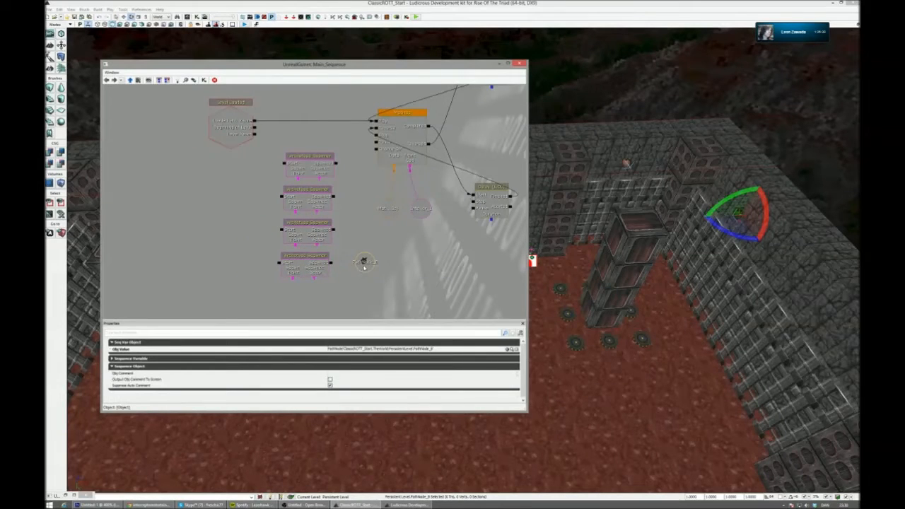
key("Delete")
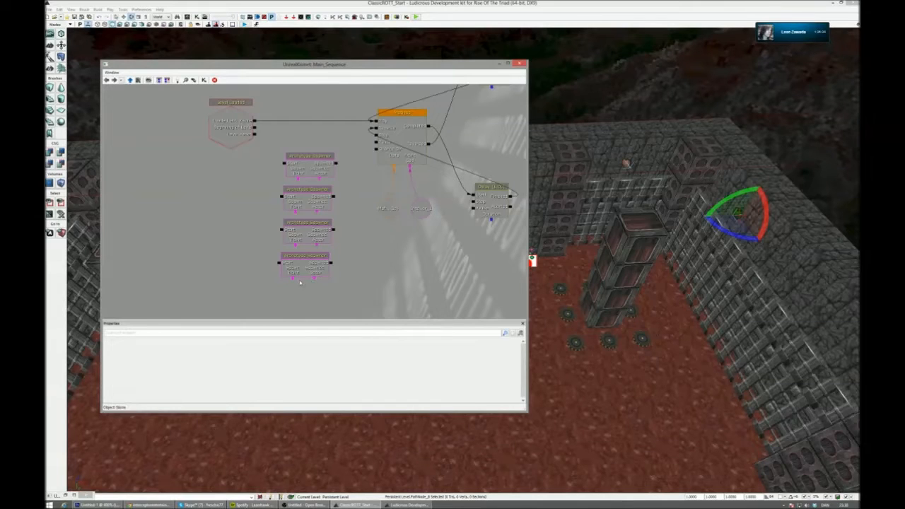
- Attach an object variable for PathNode_8 to the lowest spawner's Spawn Point and one for PathNode_9 to the spawner above it
right_click(292, 279)
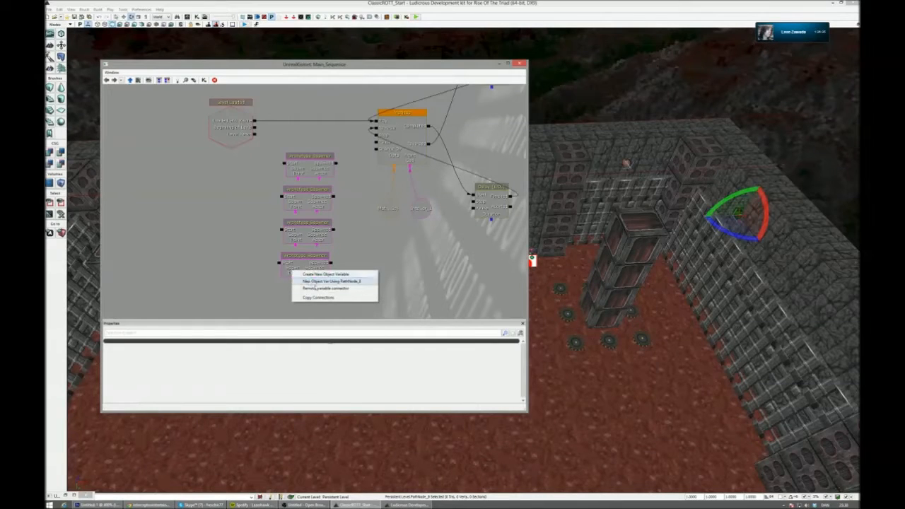
left_click(322, 281)
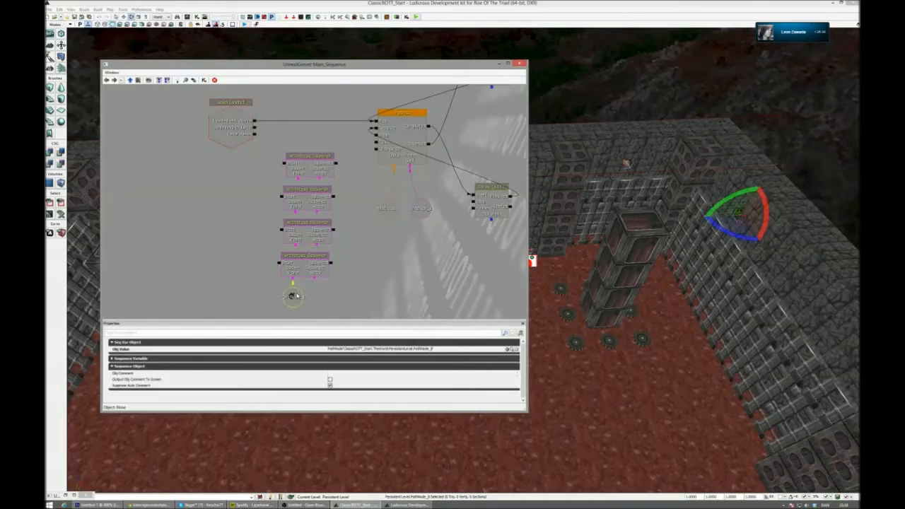
left_click(626, 163)
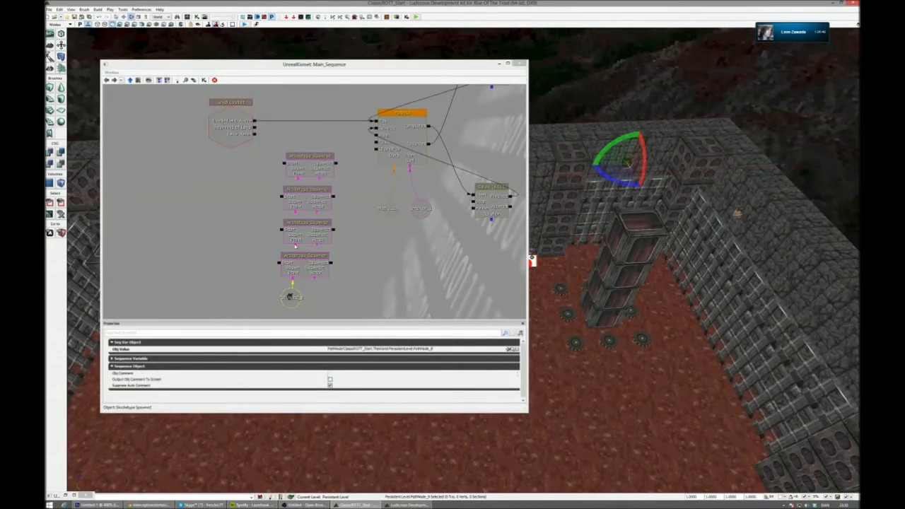
right_click(296, 246)
left_click(305, 249)
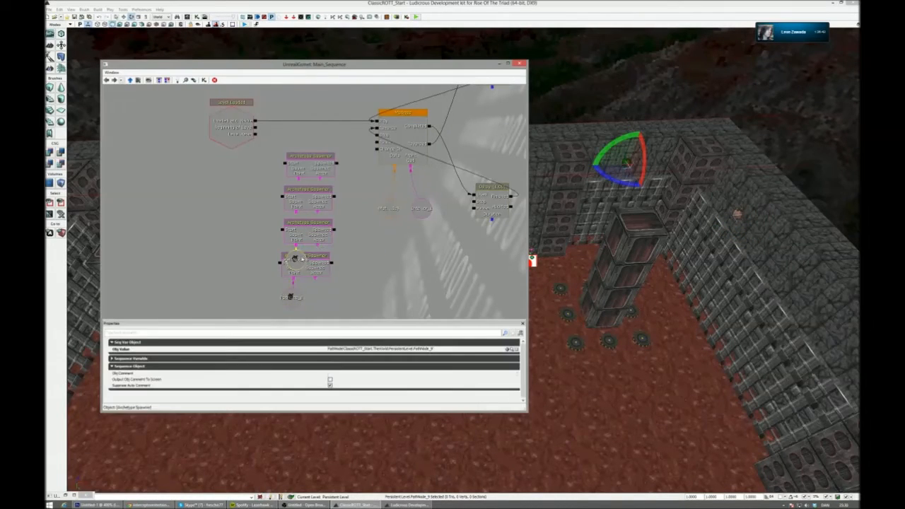
- Spread the four Archetype Spawners and their path node variables into a more widely spaced column in Kismet
left_click(312, 271)
left_click_drag(298, 299, 299, 329, "ctrl")
left_click_drag(314, 271, 363, 193, "ctrl+alt")
left_click_drag(337, 234, 332, 250, "ctrl")
left_click_drag(352, 218, 300, 259, "ctrl+alt")
left_click_drag(300, 258, 302, 270, "ctrl")
left_click_drag(345, 200, 351, 260)
left_click(322, 177)
left_click_drag(322, 176, 322, 147, "ctrl")
right_click_drag(679, 269, 665, 283)
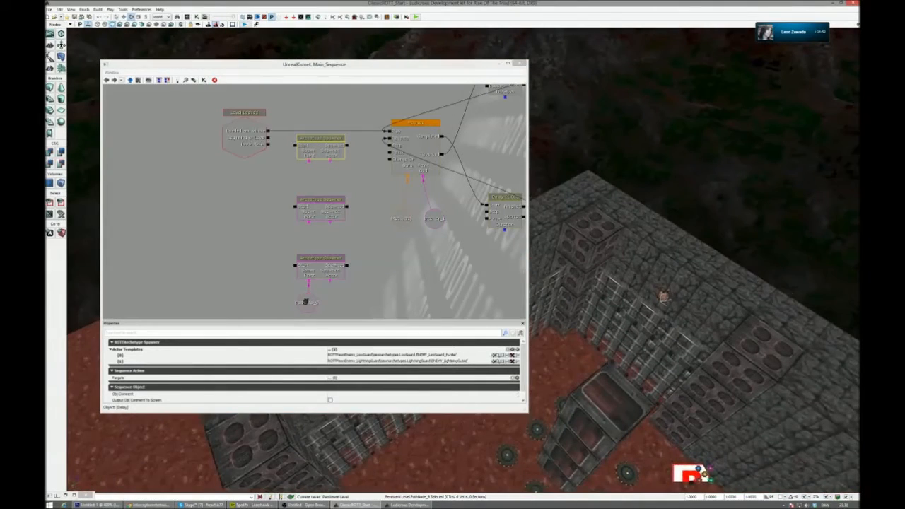
- Attach an object variable for PathNode_10 to the second spawner's Spawn Point and one for PathNode_11 to the top spawner's Spawn Point
left_click(663, 296)
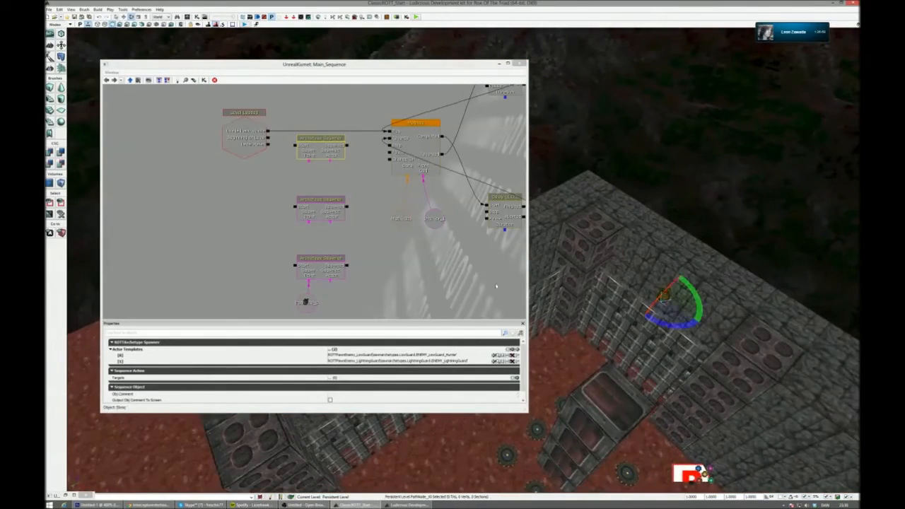
right_click(309, 215)
left_click(325, 225)
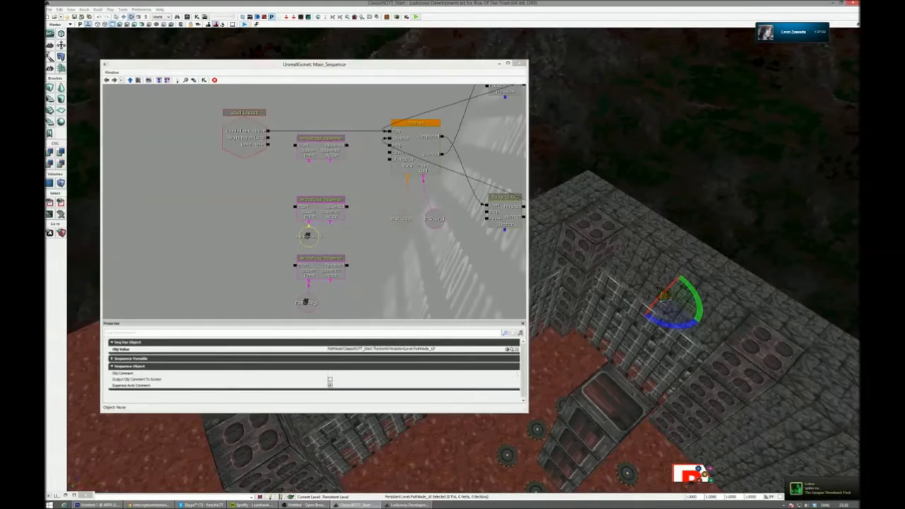
left_click(687, 361)
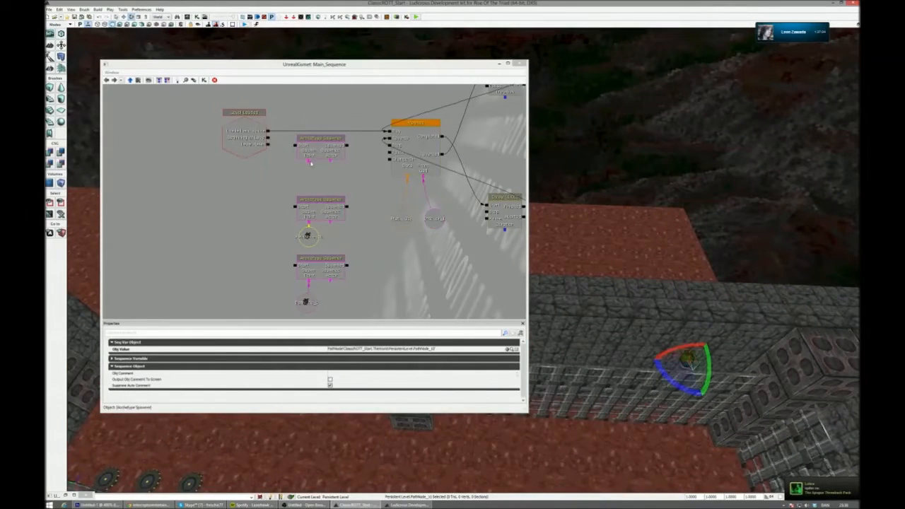
right_click(310, 163)
left_click(324, 164)
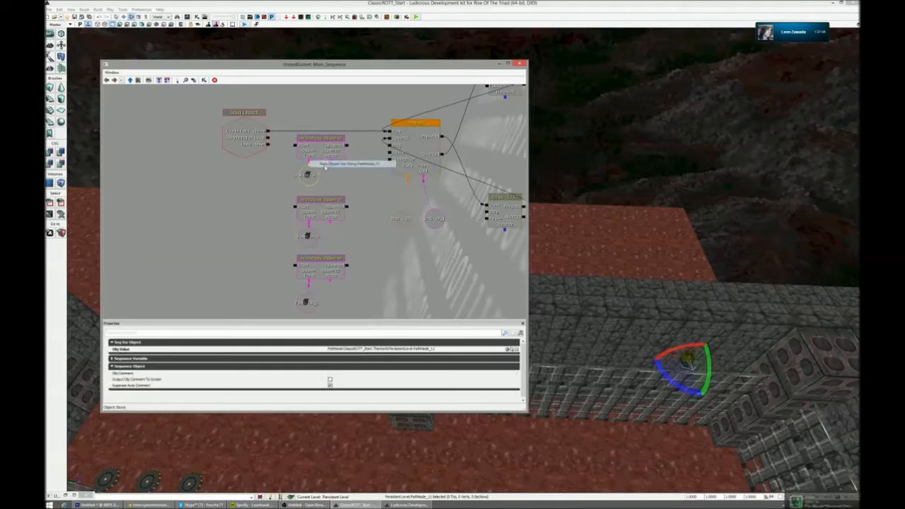
- Connect the Level Loaded event's Beginning of Level output to the Start input of all four Archetype Spawners
left_click_drag(296, 146, 296, 207)
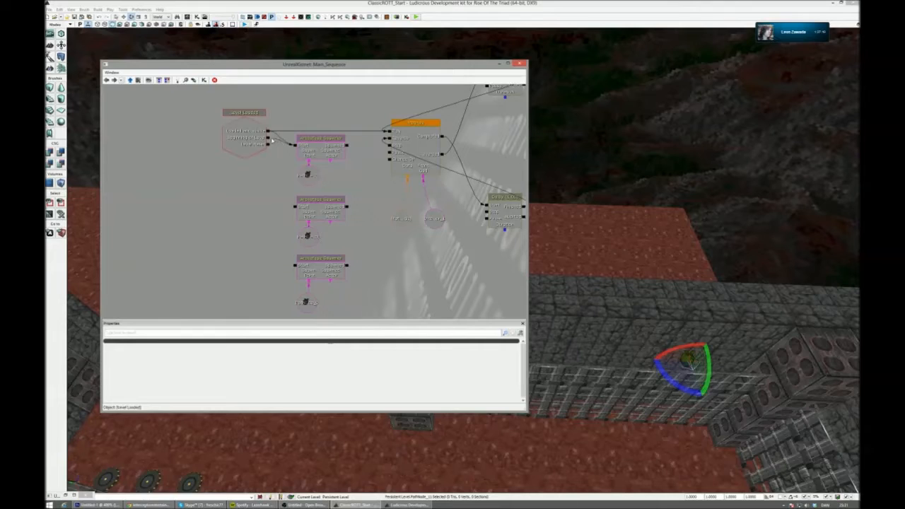
right_click(295, 147)
left_click(297, 146)
right_click(295, 146)
left_click(297, 145)
mouse_move(269, 139)
left_mouse_down()
mouse_move(295, 265)
mouse_move(271, 125)
left_mouse_up()
scroll(271, 125, "down", 3)
left_click_drag(283, 177, 295, 225)
scroll(295, 225, "down", 1)
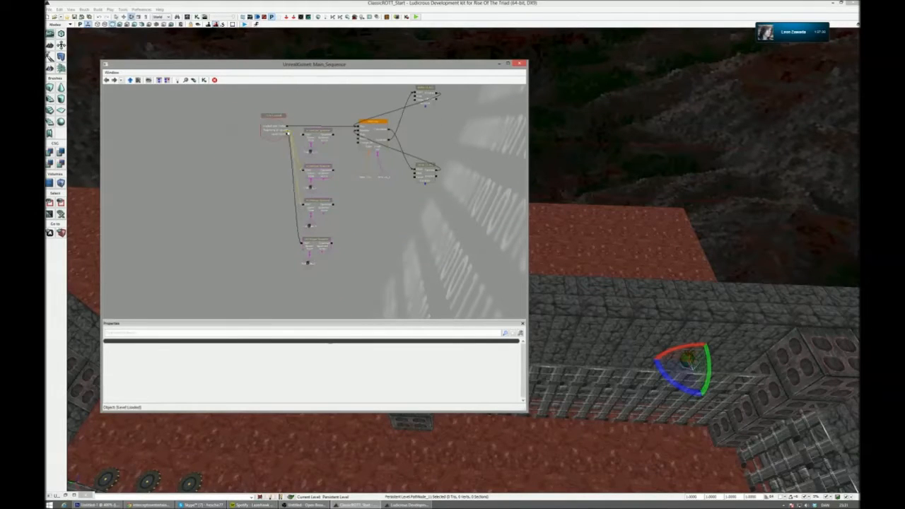
scroll(391, 220, "up", 3)
mouse_move(391, 220)
left_mouse_down()
mouse_move(420, 249)
mouse_move(401, 230)
left_mouse_up()
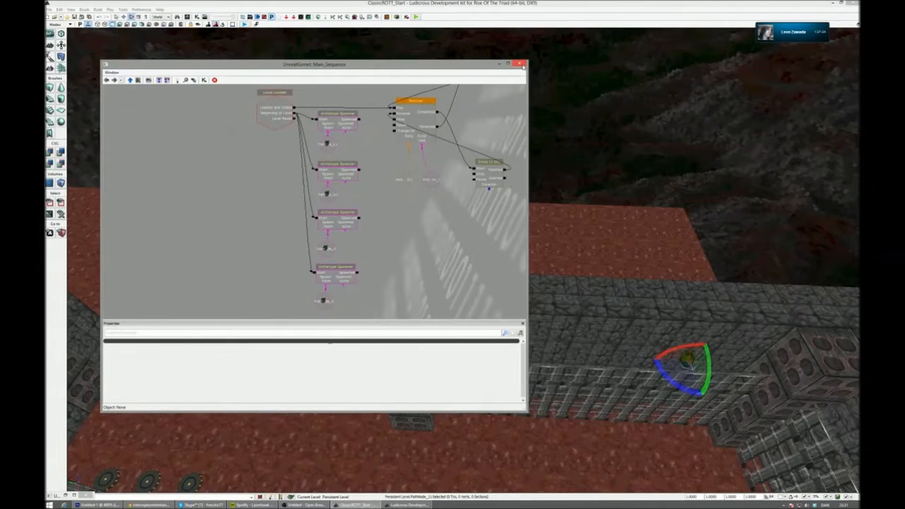
- Move the Kismet window out of the way and add a Pylon in the middle of the arena floor
right_click_drag(692, 364, 717, 308)
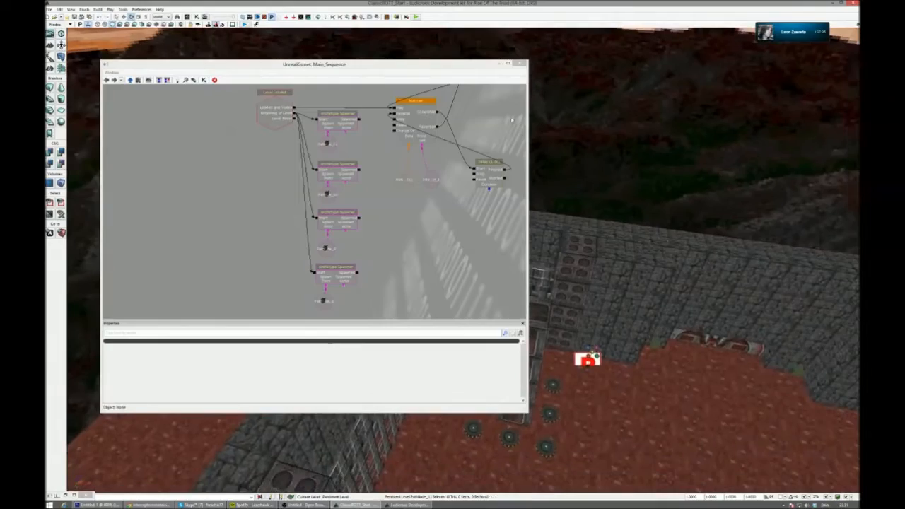
left_click_drag(469, 71, 616, 465)
right_click_drag(615, 445, 630, 434)
right_click_drag(545, 308, 538, 308)
right_click(522, 296)
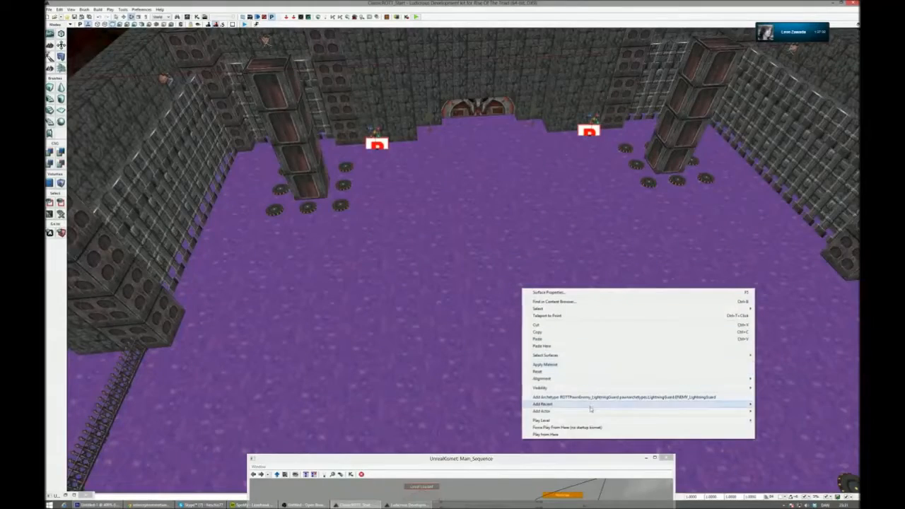
mouse_move(594, 412)
left_click(774, 454)
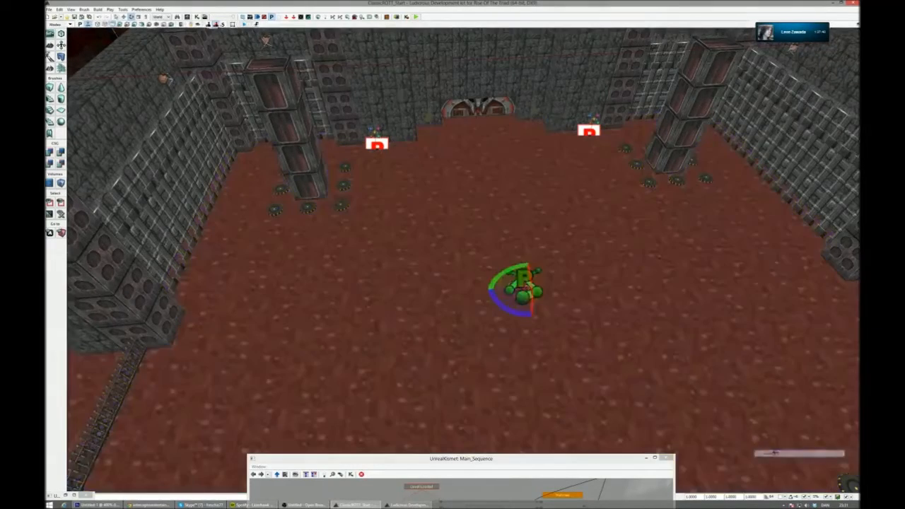
right_click_drag(775, 454, 775, 422)
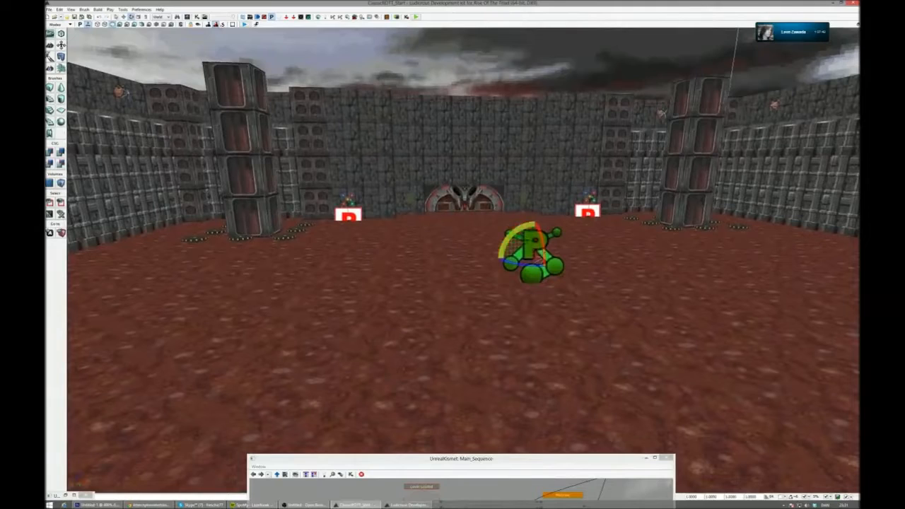
- Enable Use Recast in the Pylon's properties and close its properties window
double_click(530, 247)
type("rec")
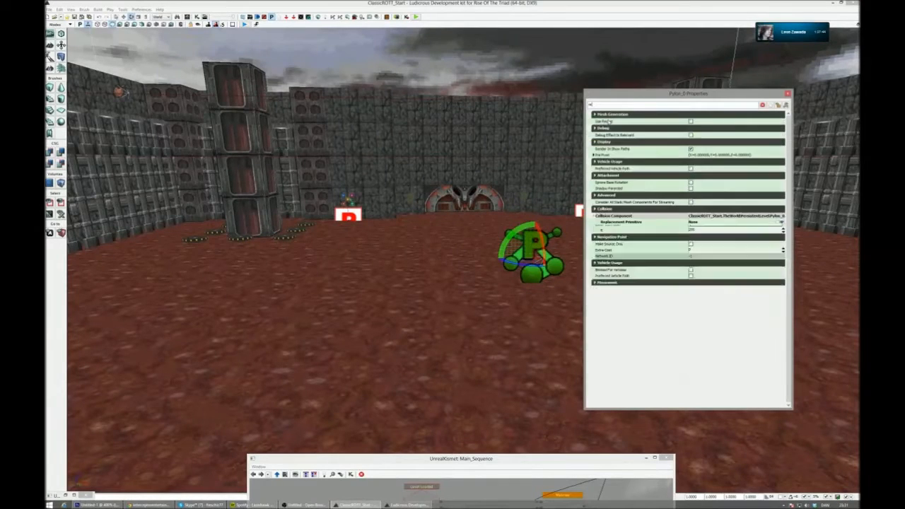
left_click(691, 121)
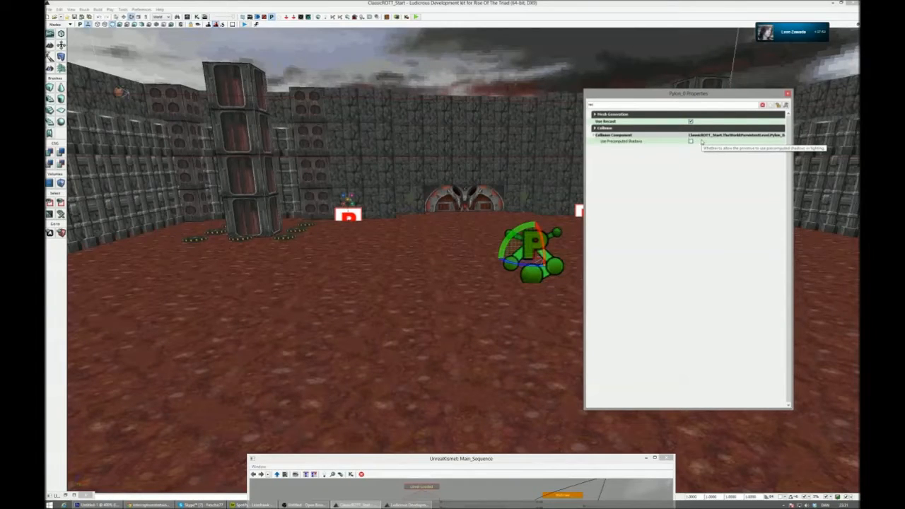
left_click(788, 93)
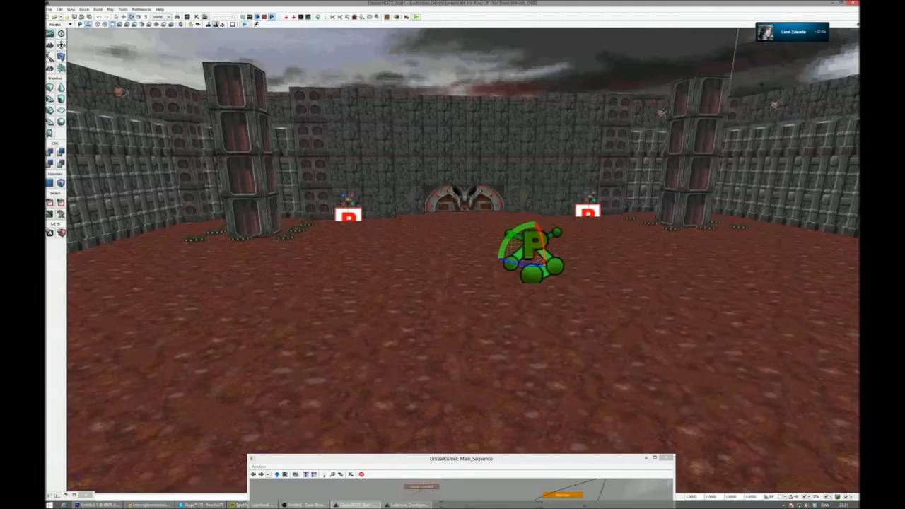
- Build the AI paths, dismiss the Map Check and inspect the navigation mesh around the columns and wall ledges
left_click(333, 16)
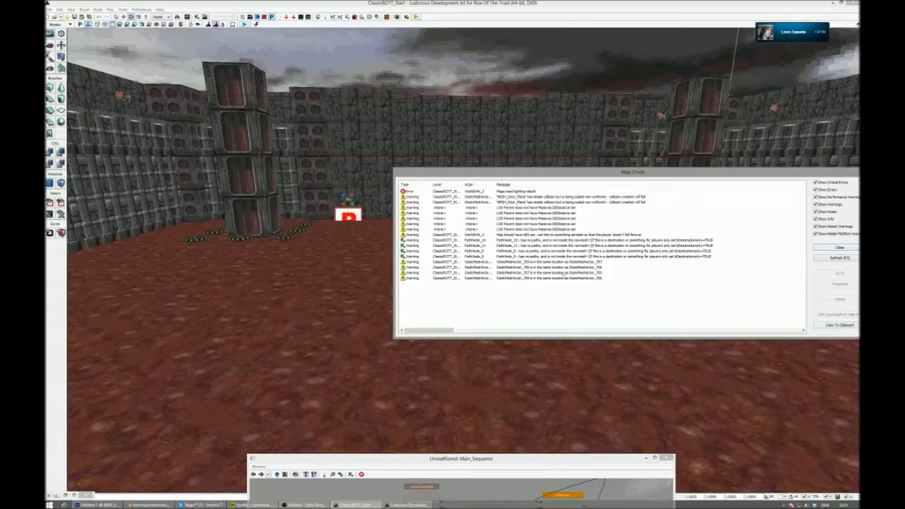
left_click(839, 248)
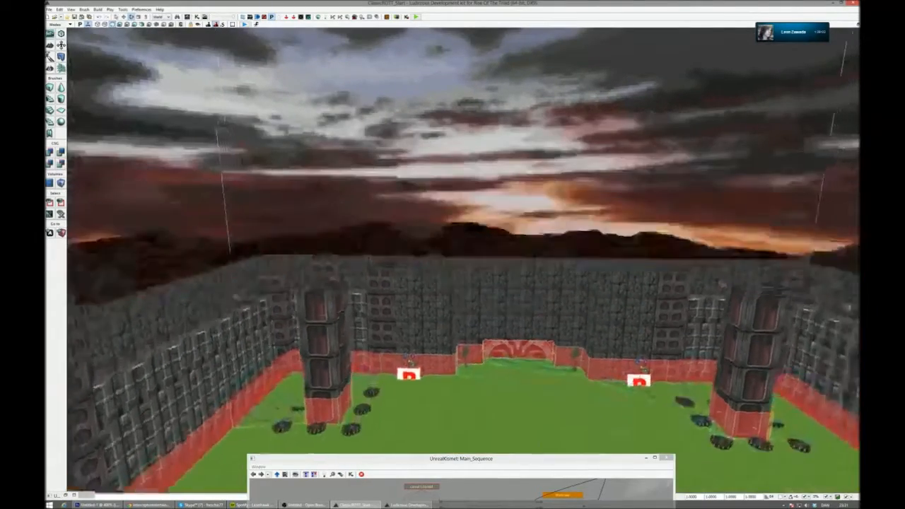
right_click_drag(463, 262, 771, 438)
right_click_drag(463, 260, 453, 325)
right_click_drag(463, 260, 442, 311)
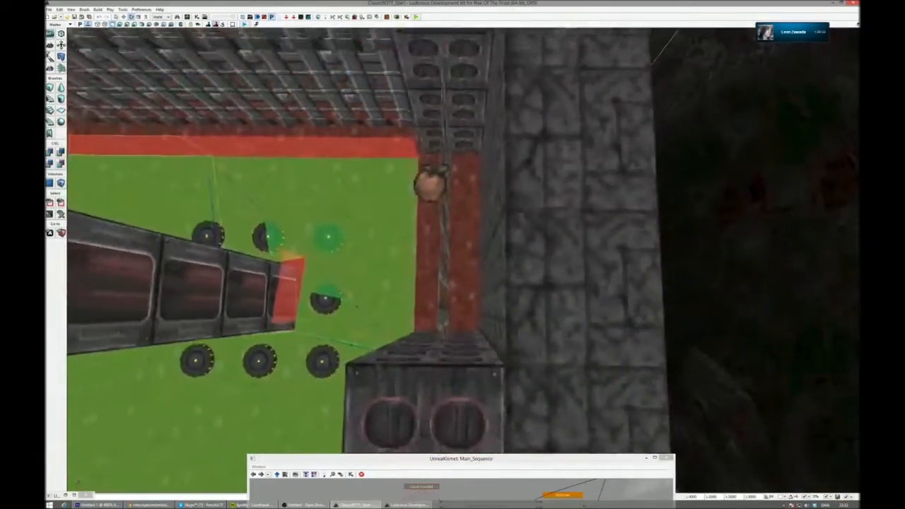
right_click_drag(463, 260, 565, 297)
right_click_drag(408, 230, 404, 230)
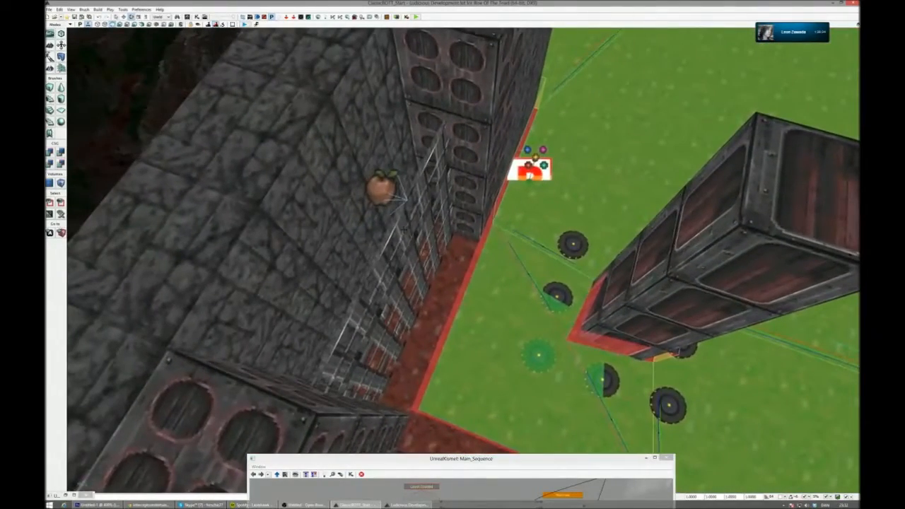
- Find the PylonSeed actor class, place one by the path node on a wall ledge, and close the Actor Classes browser
right_click(398, 225)
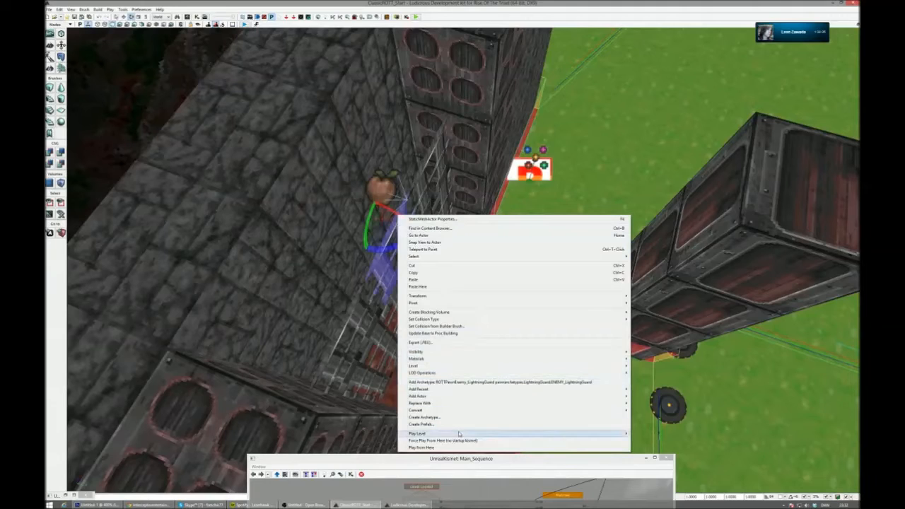
left_click_drag(337, 456, 337, 432)
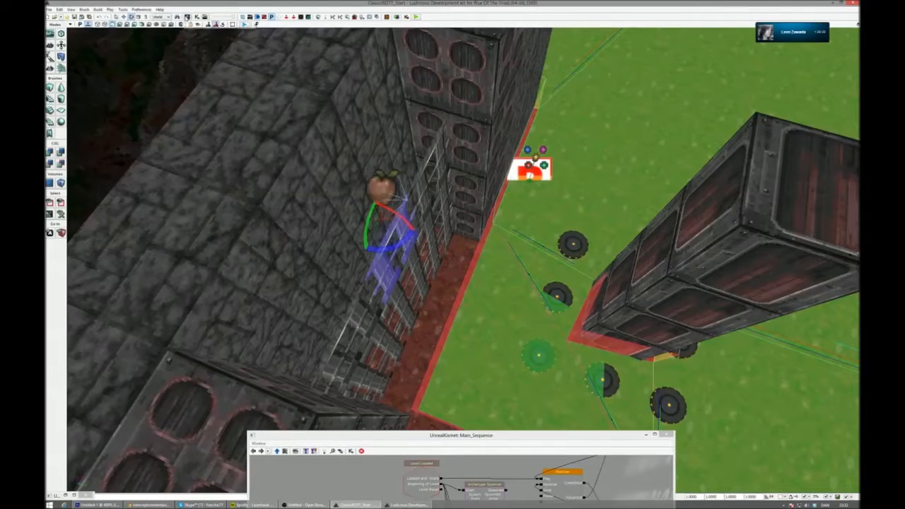
left_click(187, 16)
left_click(600, 79)
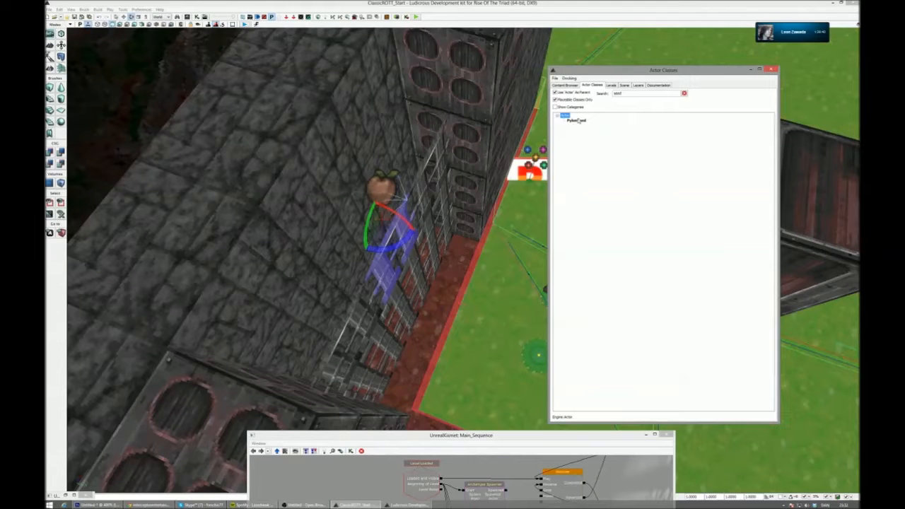
left_click_drag(387, 254, 383, 248)
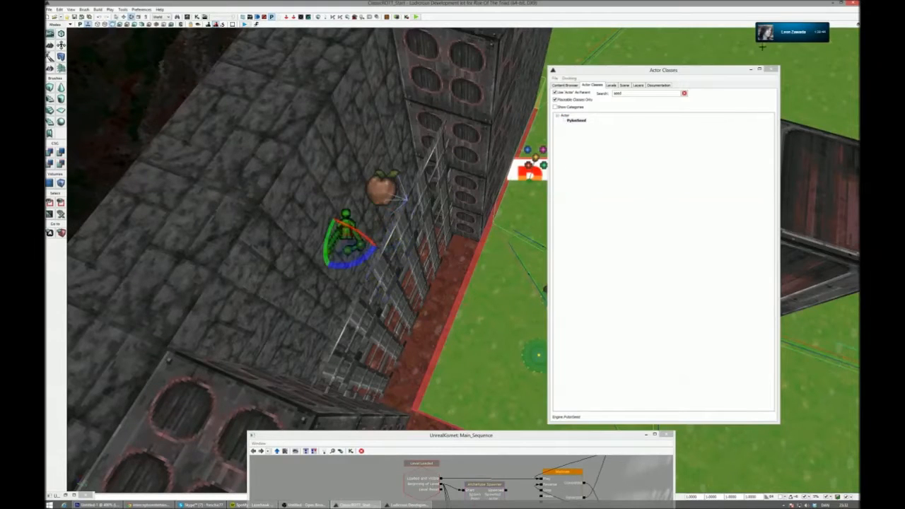
left_click(772, 69)
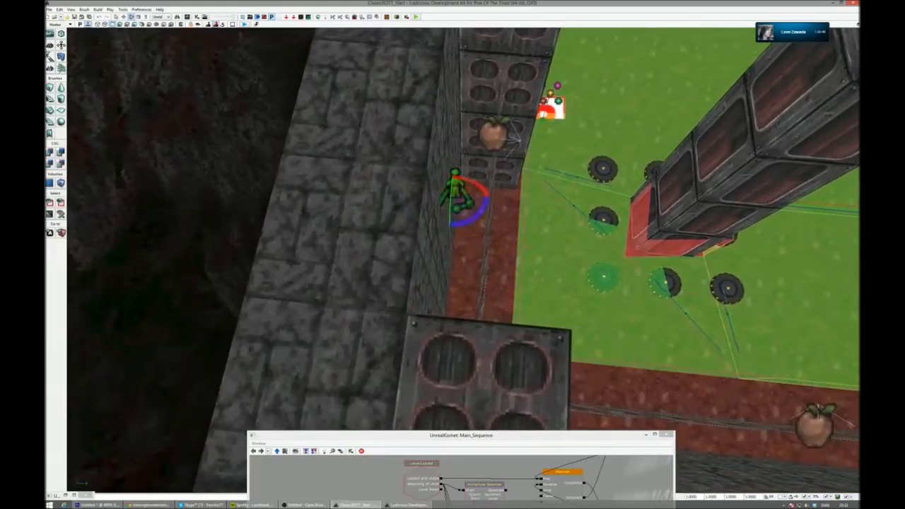
- Move the pylon seed onto the ledge beside its path node and place a copy at the adjacent ledge's path node
right_click_drag(517, 199, 479, 175)
left_click_drag(465, 176, 474, 132)
right_click_drag(488, 208, 485, 210)
left_click_drag(664, 339, 321, 327, "alt")
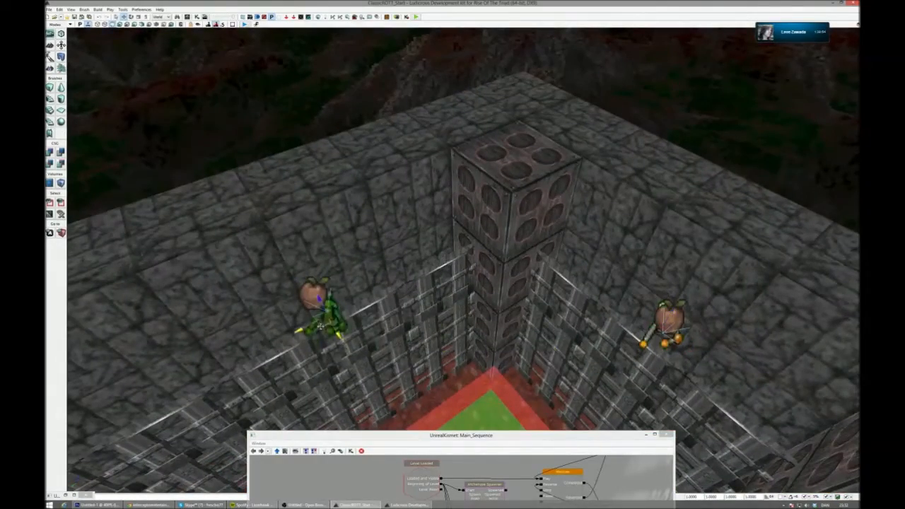
right_click_drag(308, 316, 429, 371)
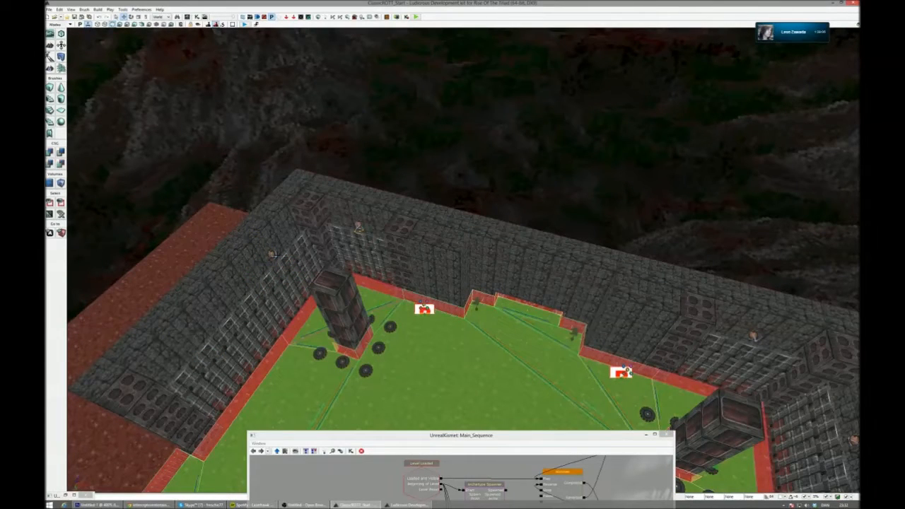
- Place further pylon seed copies at the path nodes on the two wall ledges at the arena's opposite corner
right_click_drag(284, 250, 210, 285)
left_click_drag(370, 135, 372, 151)
right_click_drag(372, 151, 430, 140)
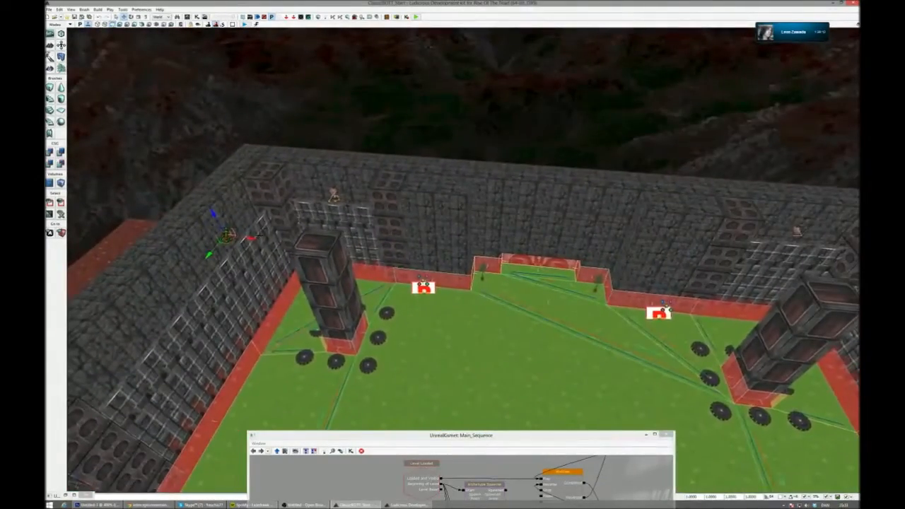
right_click_drag(765, 260, 829, 268)
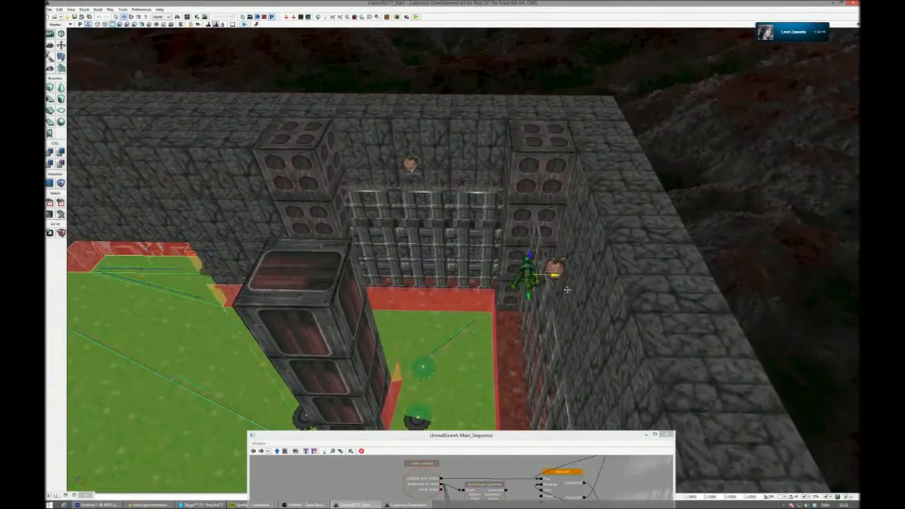
right_click_drag(588, 290, 513, 284)
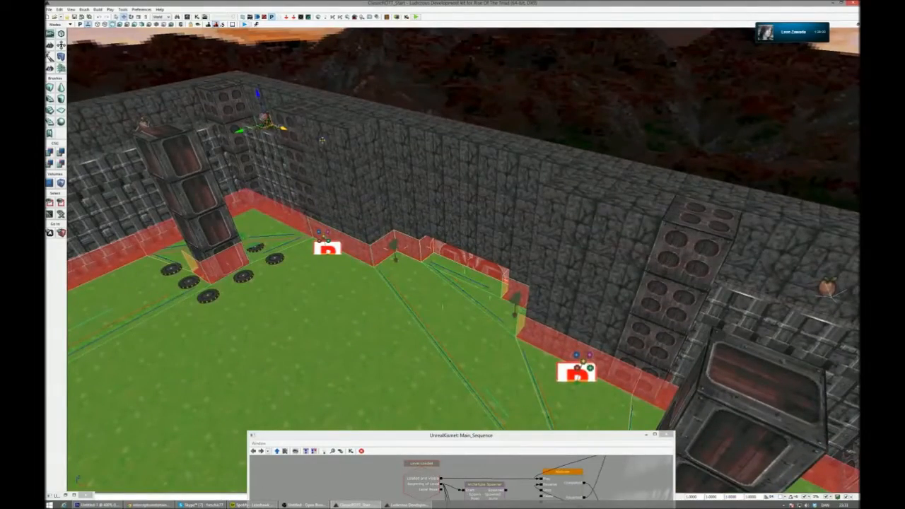
right_click_drag(796, 314, 849, 313)
mouse_move(519, 230)
right_mouse_down()
mouse_move(568, 231)
mouse_move(508, 233)
right_mouse_up()
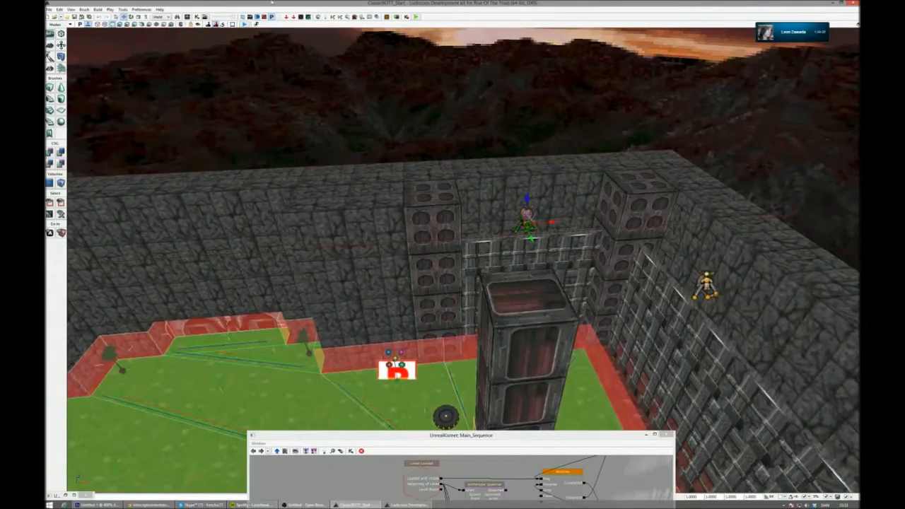
- Rebuild the AI paths, then dismiss the Map Check and close the Kismet window
left_click(333, 16)
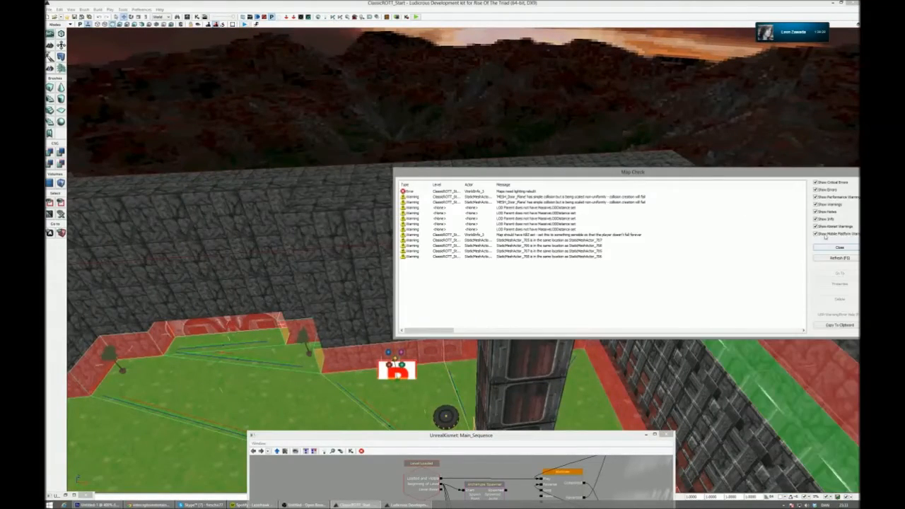
left_click(838, 247)
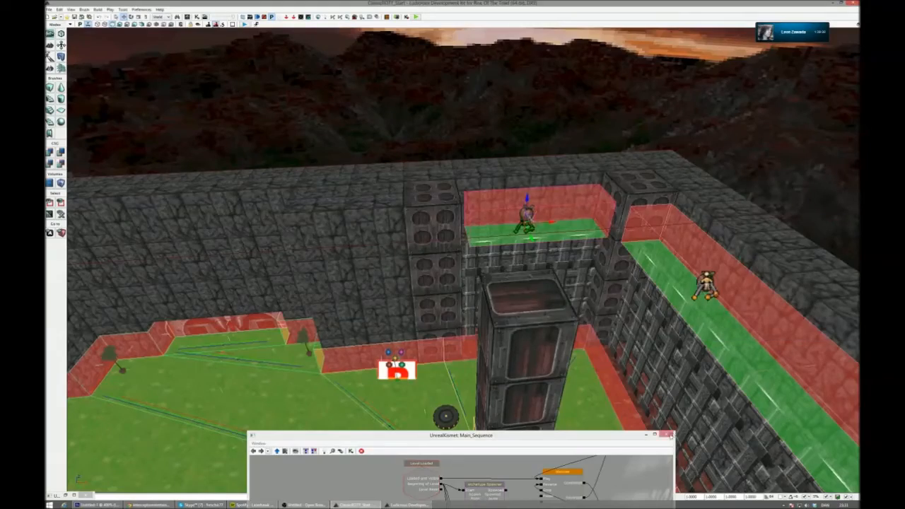
left_click(668, 435)
- Examine the gated corridor leading into the arena and compare it with the player start position on the reference map in Photoshop
right_click_drag(538, 304, 375, 293)
key("g")
key("g")
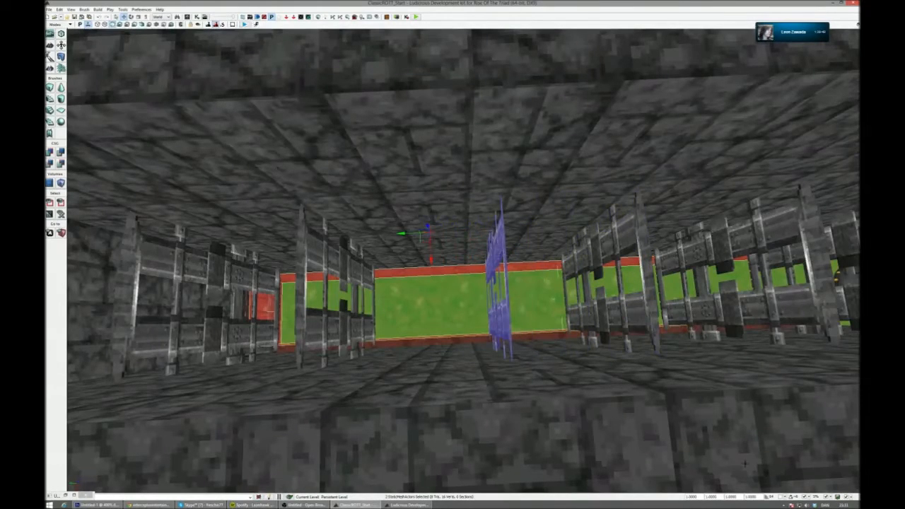
right_click_drag(375, 294, 357, 297)
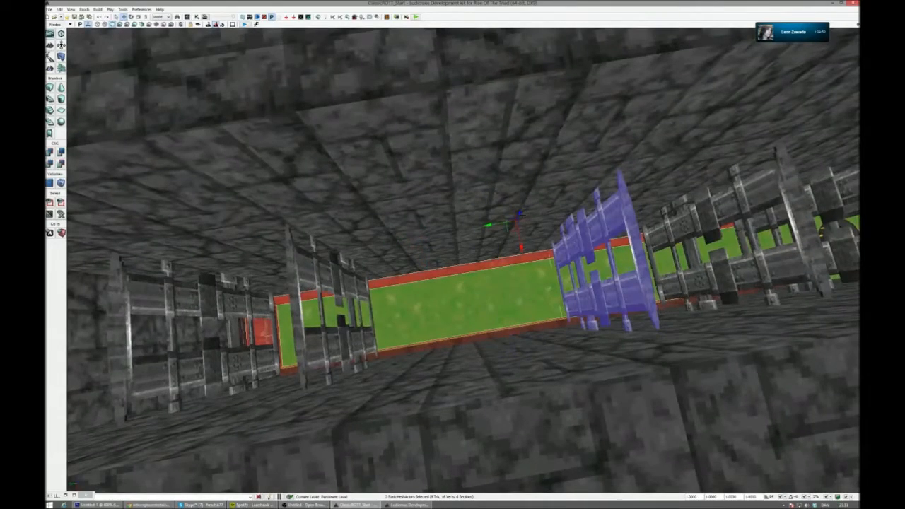
right_click_drag(391, 242, 496, 269)
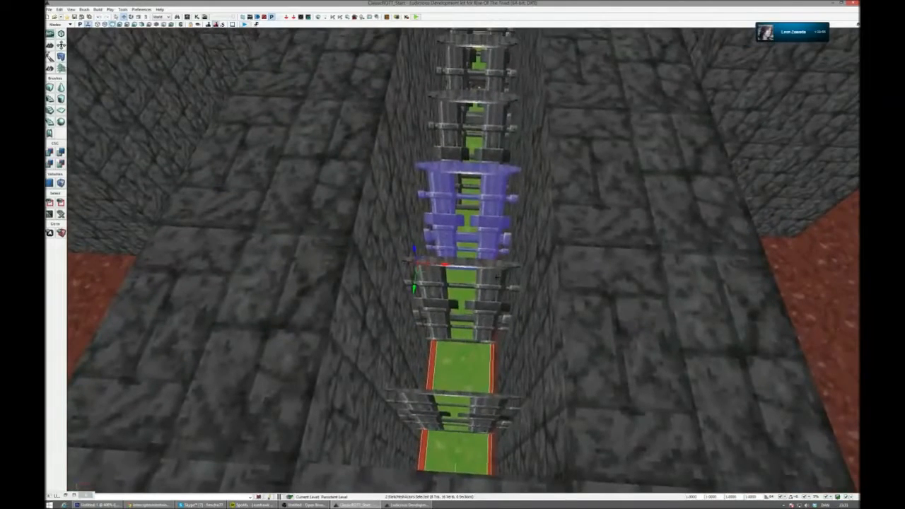
right_click(497, 271)
left_click(99, 505)
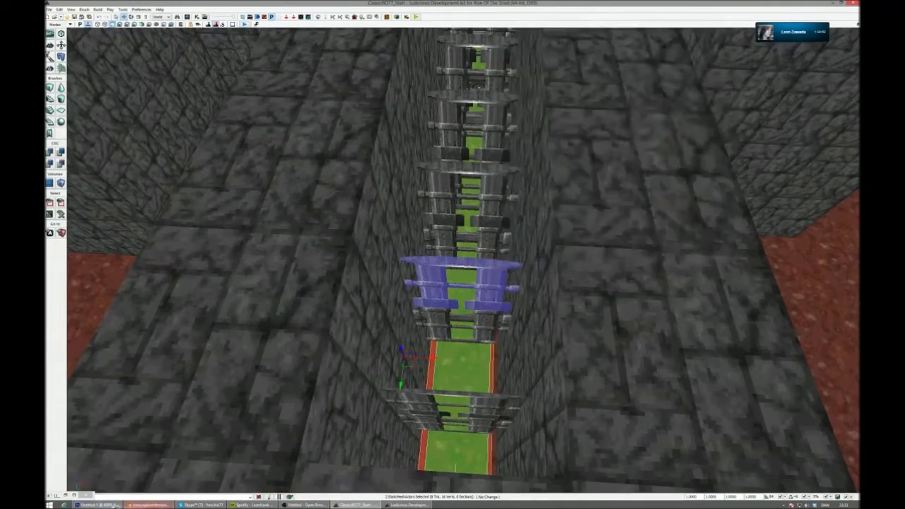
scroll(328, 332, "up", 3, "alt")
scroll(332, 318, "down", 1, "alt")
scroll(333, 349, "down", 10)
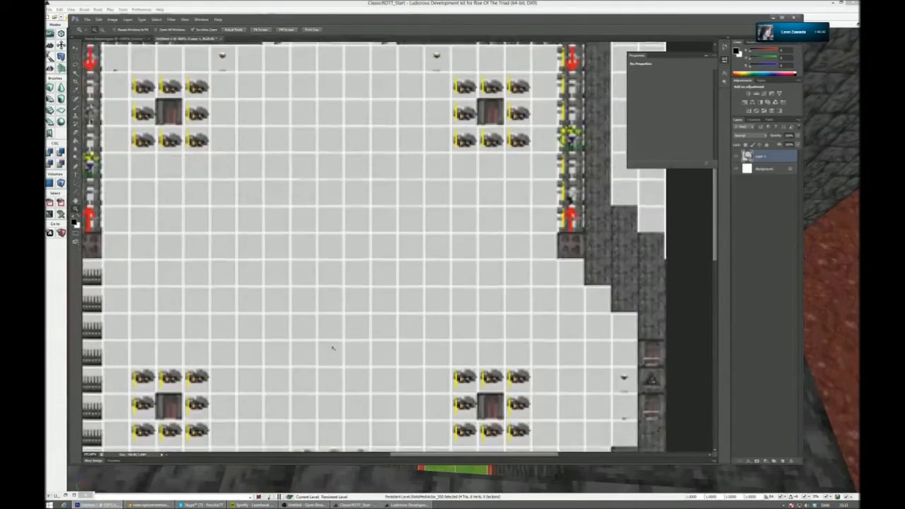
scroll(330, 303, "down", 3)
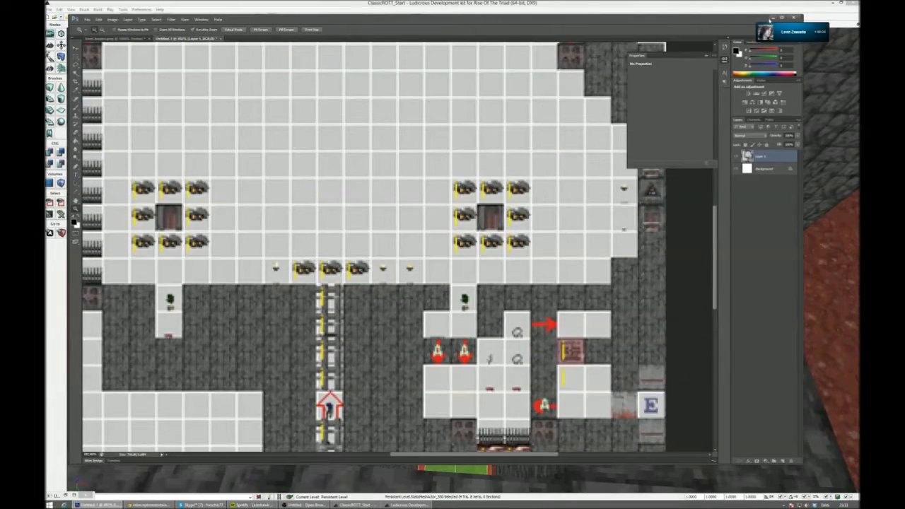
left_click(773, 18)
- Count the wall blocks along the gated corridor from its arena end and add a PlayerStart at the matching spot
right_click_drag(495, 142, 361, 213)
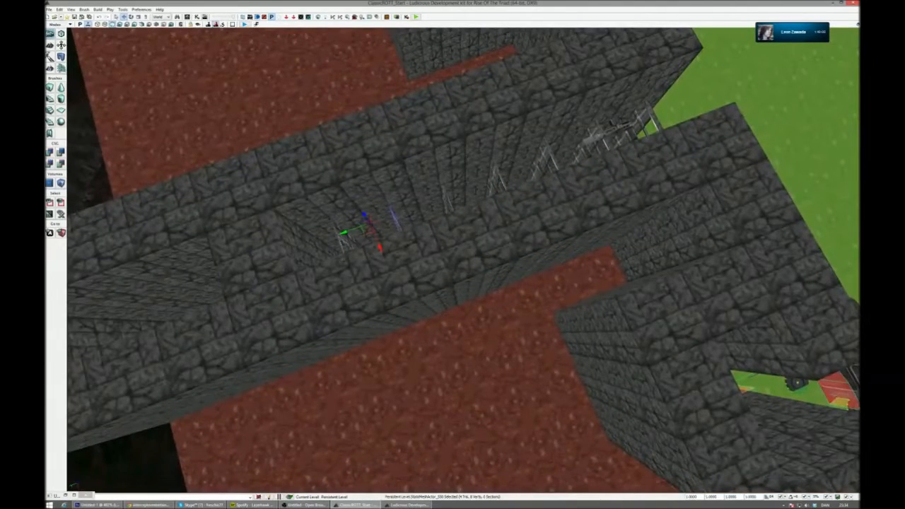
left_click(735, 127)
left_click(679, 150)
left_click(618, 172)
left_click(556, 196)
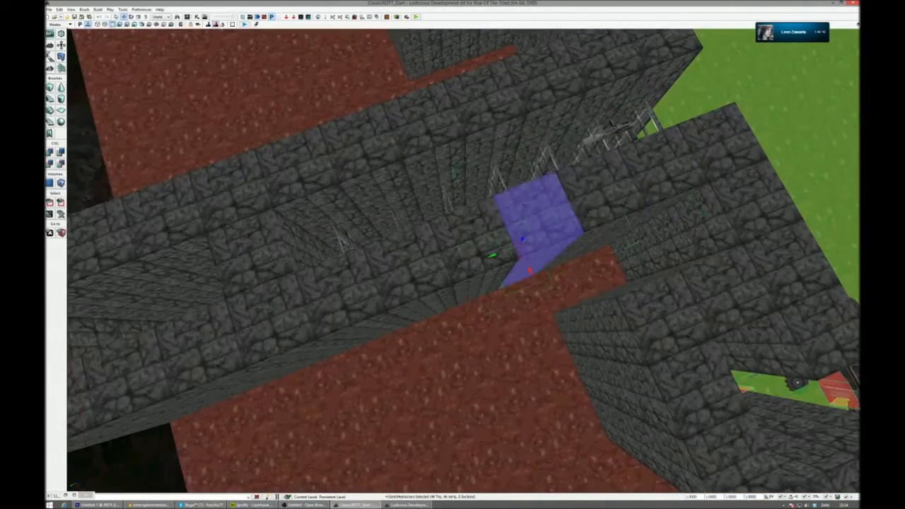
left_click(494, 218)
right_click_drag(494, 218, 458, 210)
right_click(473, 41)
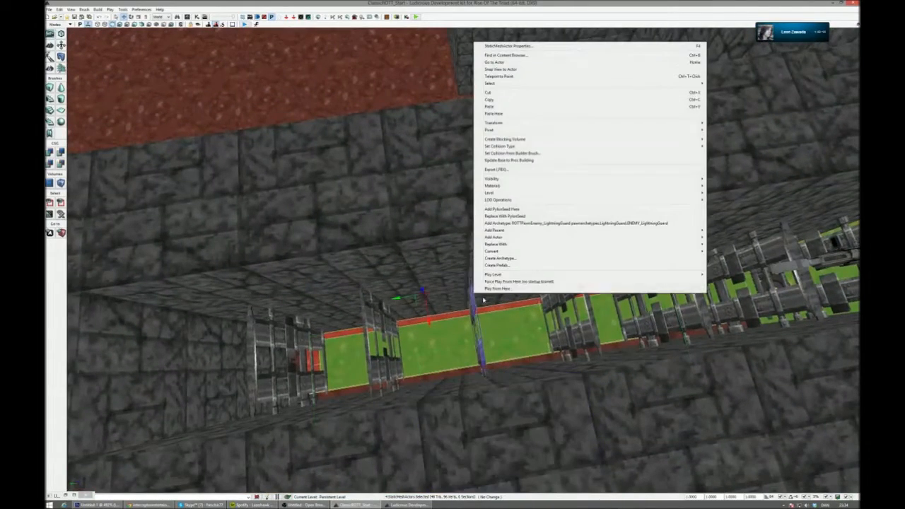
mouse_move(545, 239)
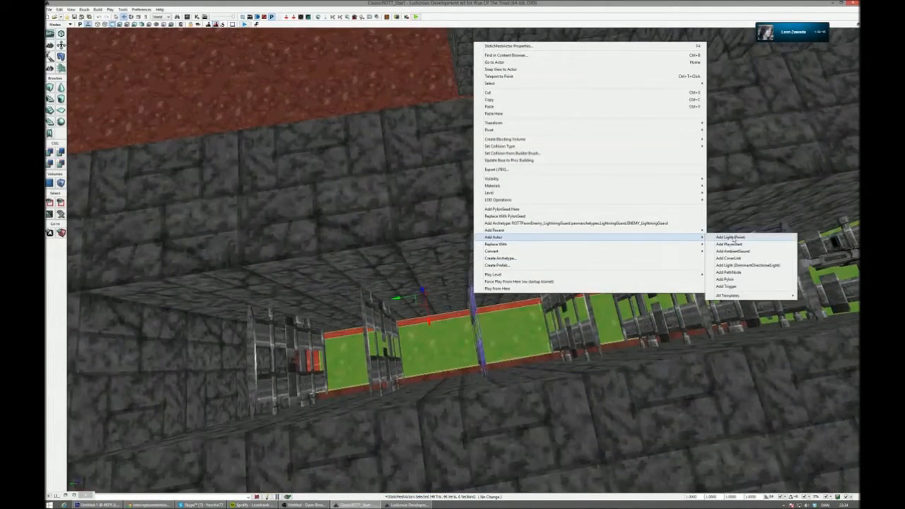
left_click(729, 244)
- Move the PlayerStart into position between the corridor walls, in line with the row of gates
right_click_drag(729, 244, 715, 236)
left_click_drag(515, 283, 543, 263)
right_click_drag(542, 263, 553, 191)
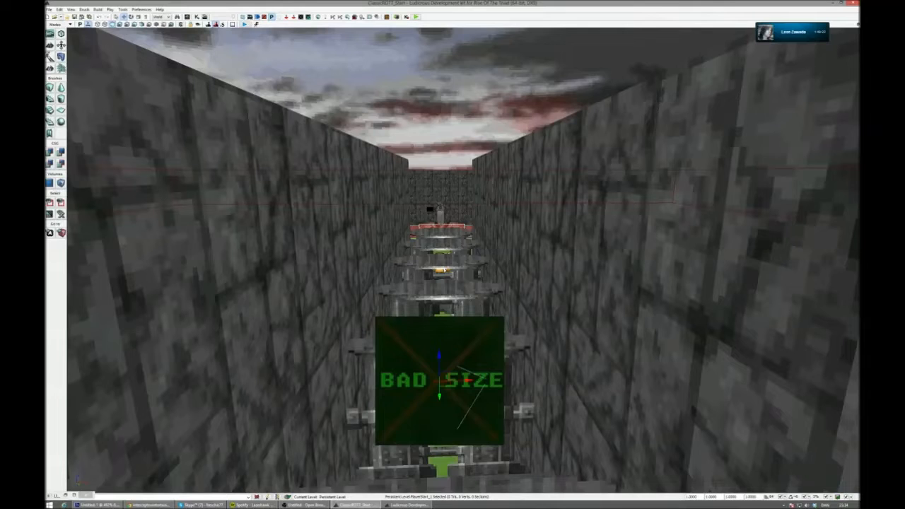
left_click_drag(439, 380, 444, 253)
right_click_drag(444, 254, 445, 242)
left_click_drag(443, 248, 439, 193)
right_click_drag(441, 194, 703, 246)
- Open the Kismet main sequence with its archetype spawner nodes in view, leaving the Content Browser closed
key("g")
key("ctrl+shift+f")
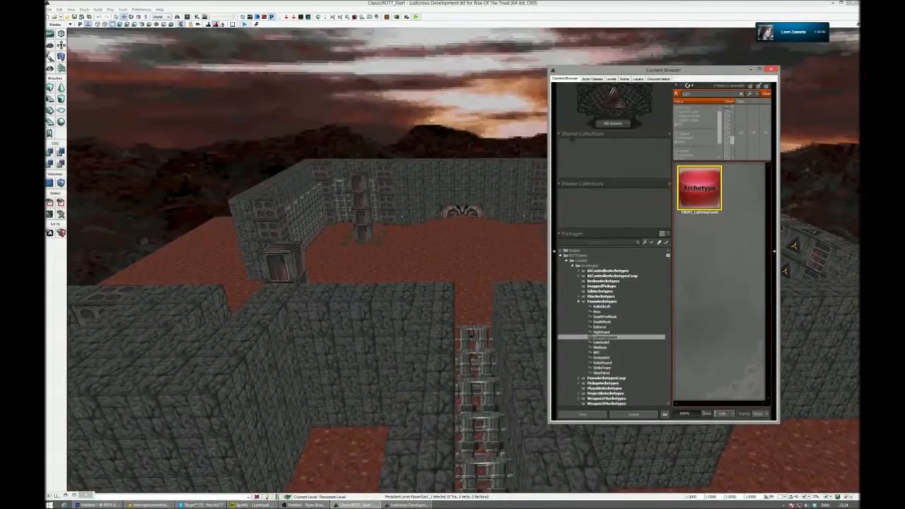
left_click(774, 70)
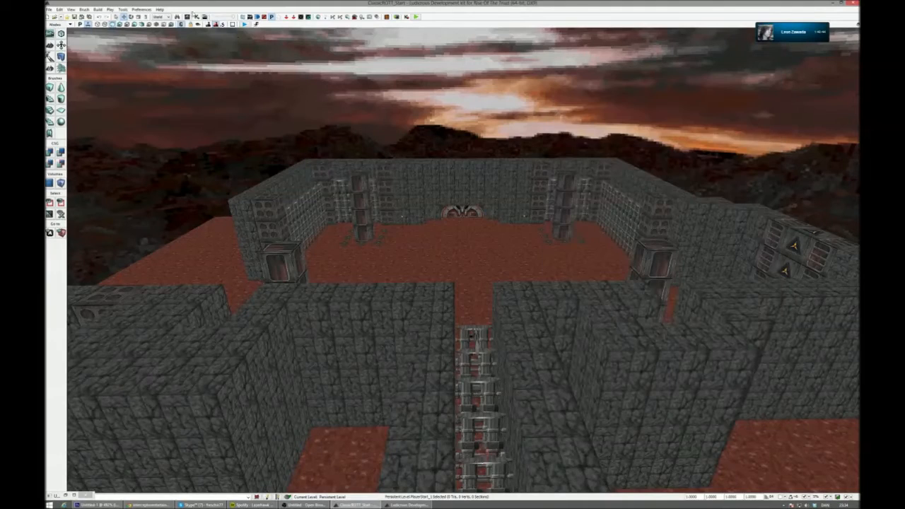
left_click(197, 16)
left_click_drag(518, 446, 542, 78)
scroll(532, 269, "up", 1)
left_click_drag(532, 270, 544, 268)
- Rebuild the AI paths, then dismiss the Kismet window and the Map Check results
left_click(331, 16)
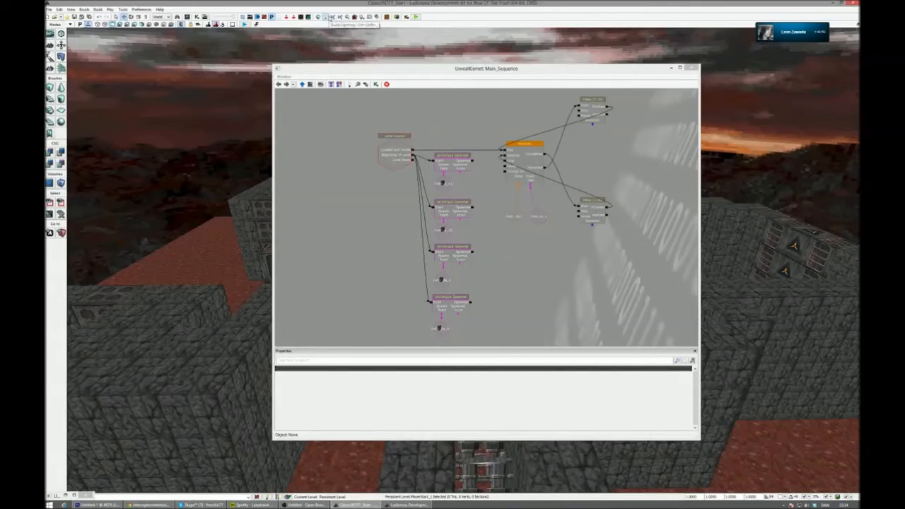
left_click(411, 335)
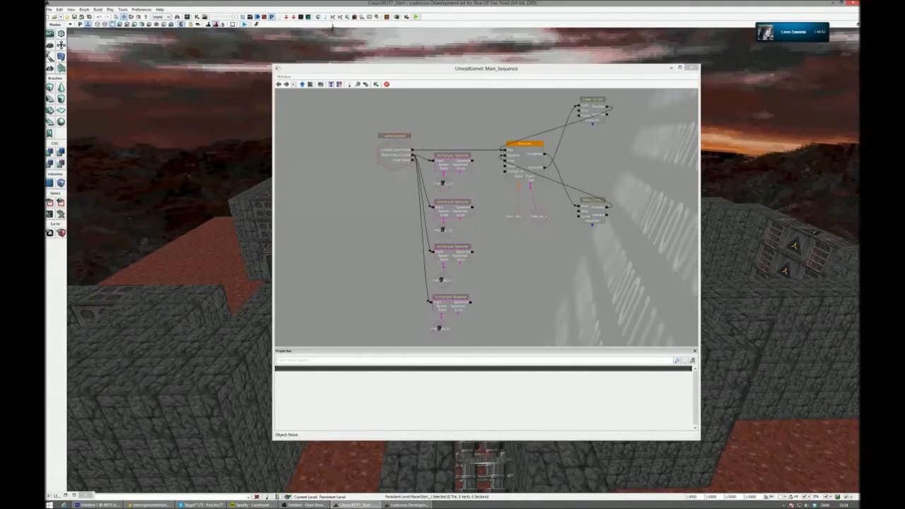
left_click(672, 67)
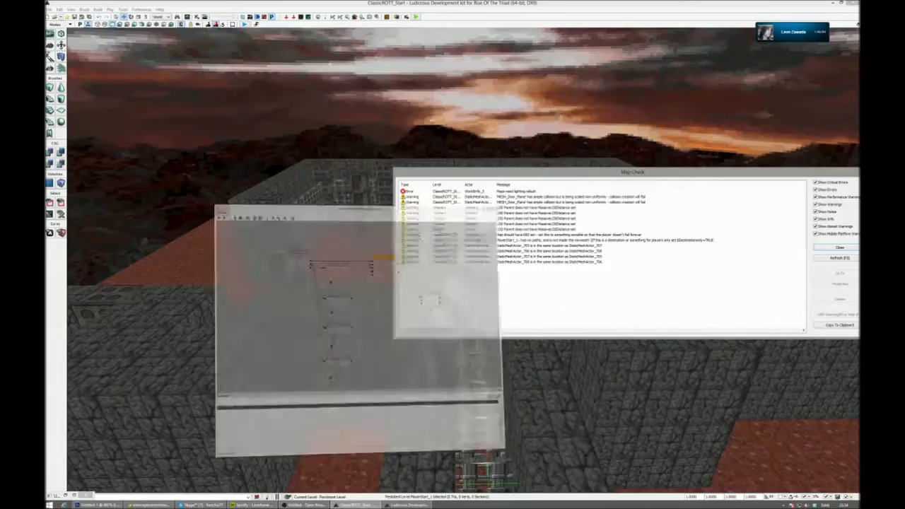
left_click(841, 247)
- Rotate the PlayerStart about its vertical axis, then rebuild the AI paths again and close the Map Check
mouse_move(576, 295)
right_mouse_down()
mouse_move(549, 319)
mouse_move(575, 295)
right_mouse_up()
key("g")
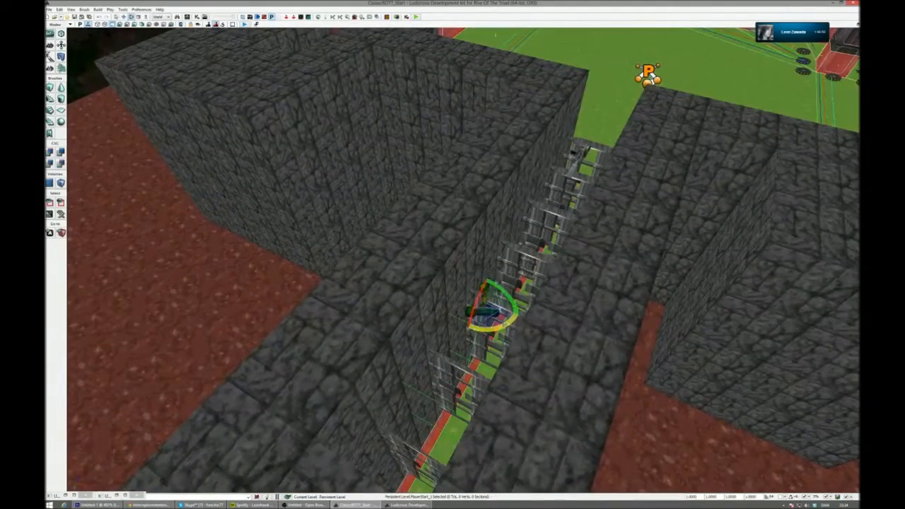
left_click_drag(504, 325, 515, 323)
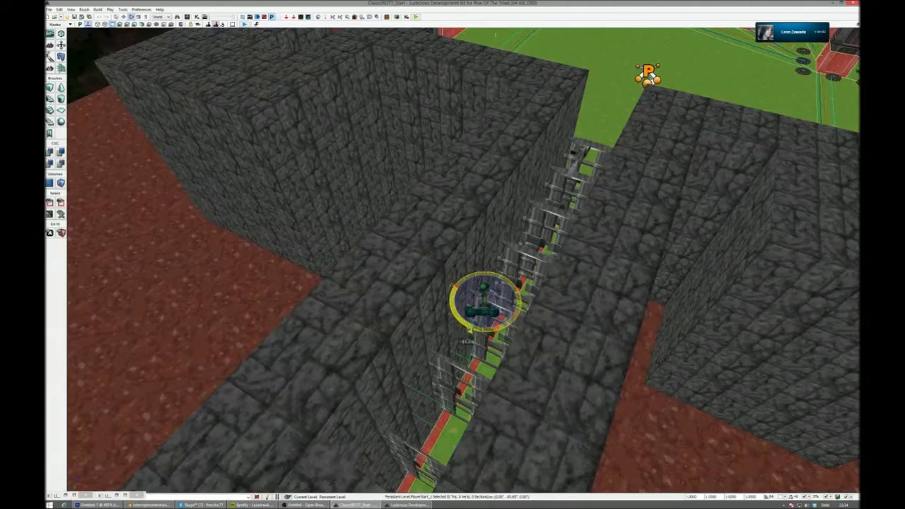
left_click_drag(514, 322, 505, 325)
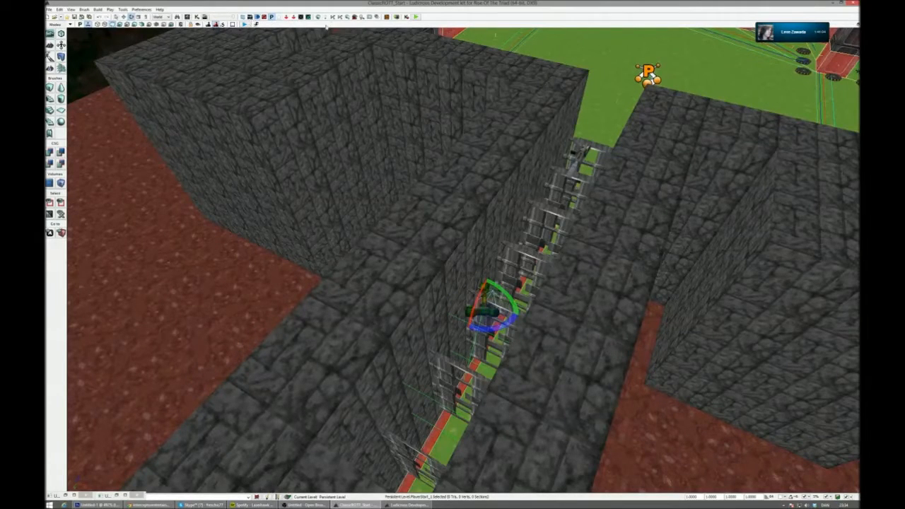
left_click(333, 17)
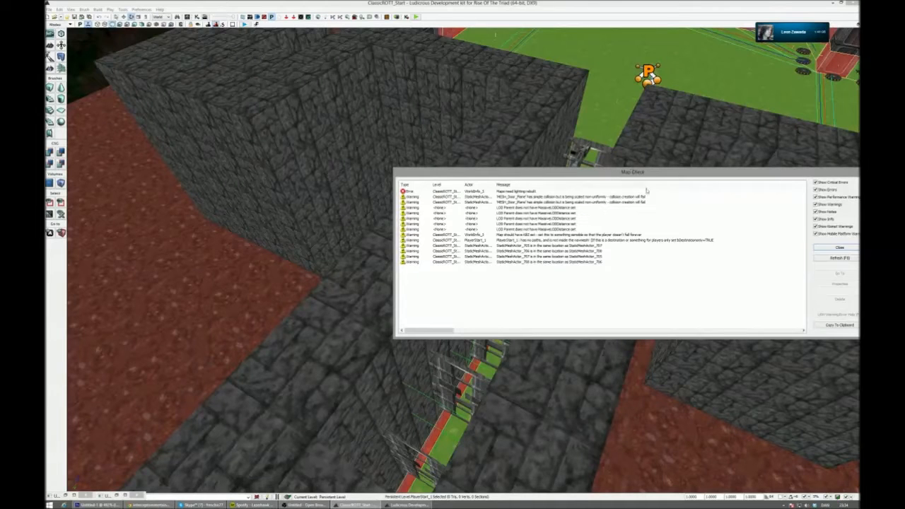
left_click(840, 248)
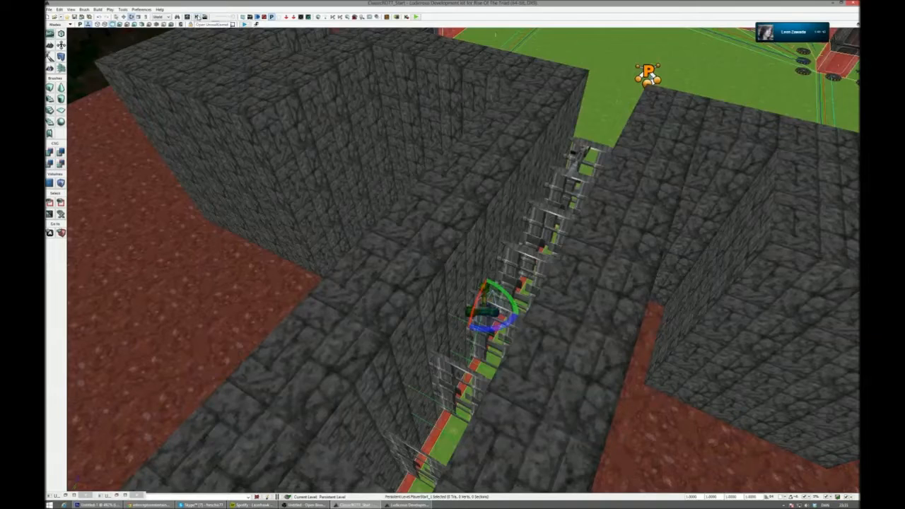
- Open the Kismet sequence and the Content Browser side by side, and toggle the Spotify music playback
left_click(198, 17)
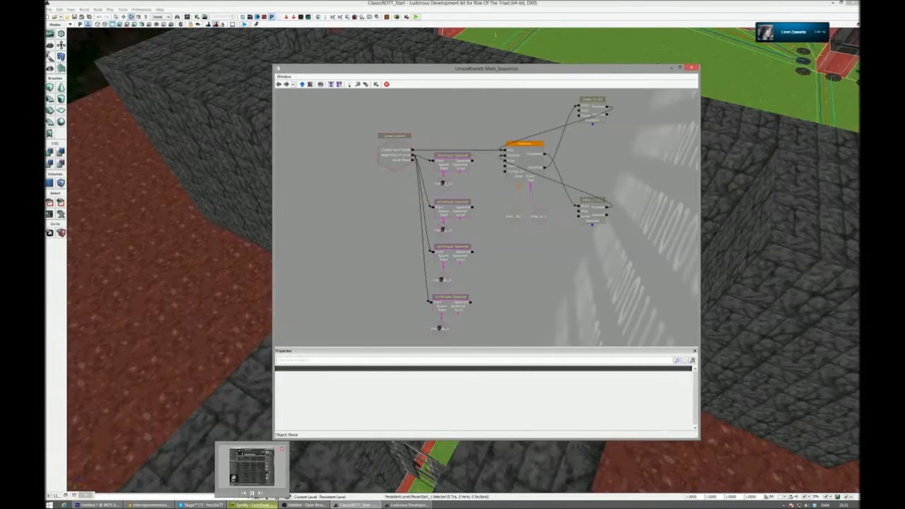
left_click(253, 493)
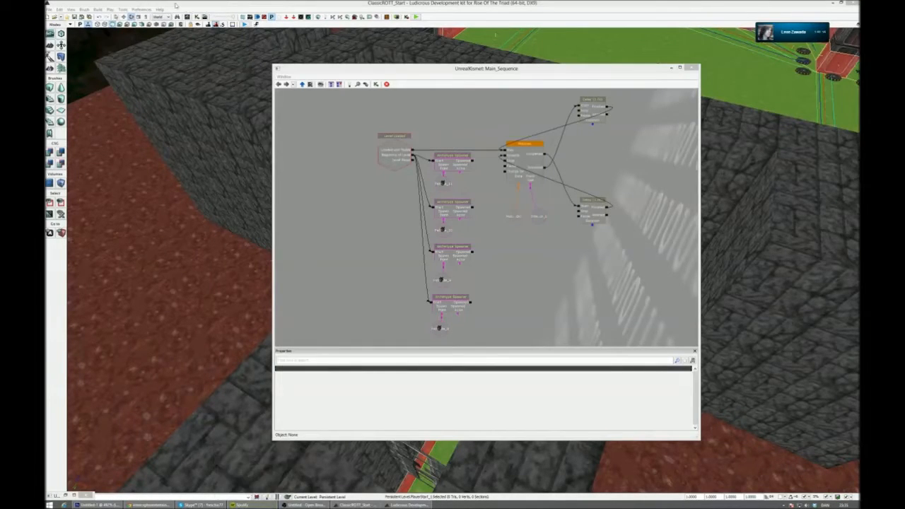
key("ctrl+shift+f")
left_click_drag(538, 71, 355, 67)
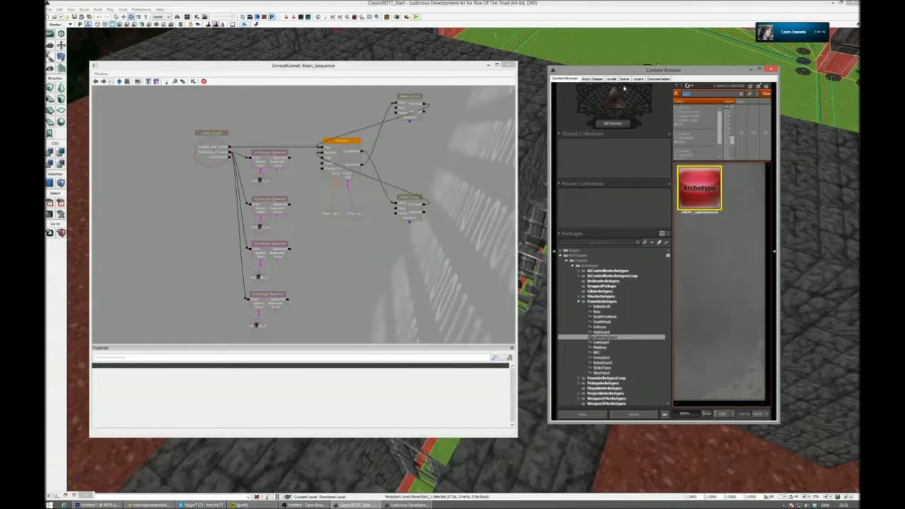
- Widen the Content Browser, search the whole ROTTGame content for the music track and select its SoundCue
type("gg")
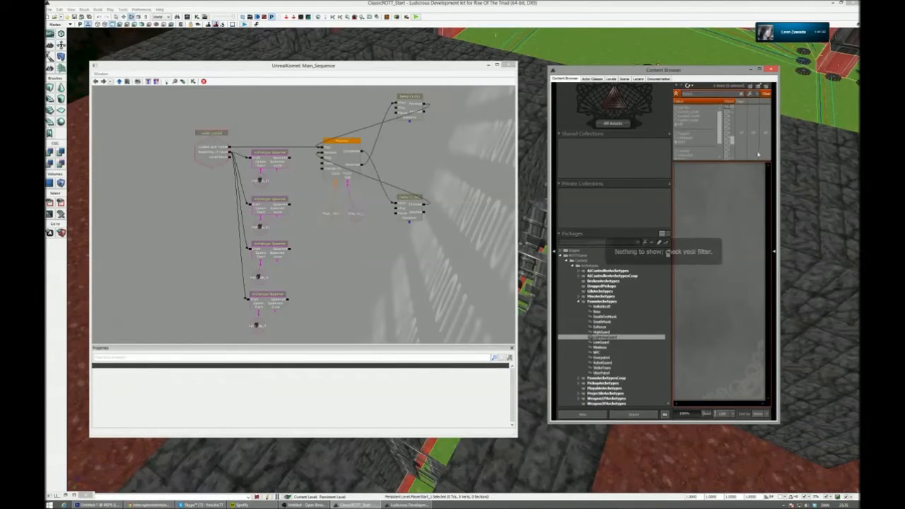
left_click_drag(778, 122, 844, 126)
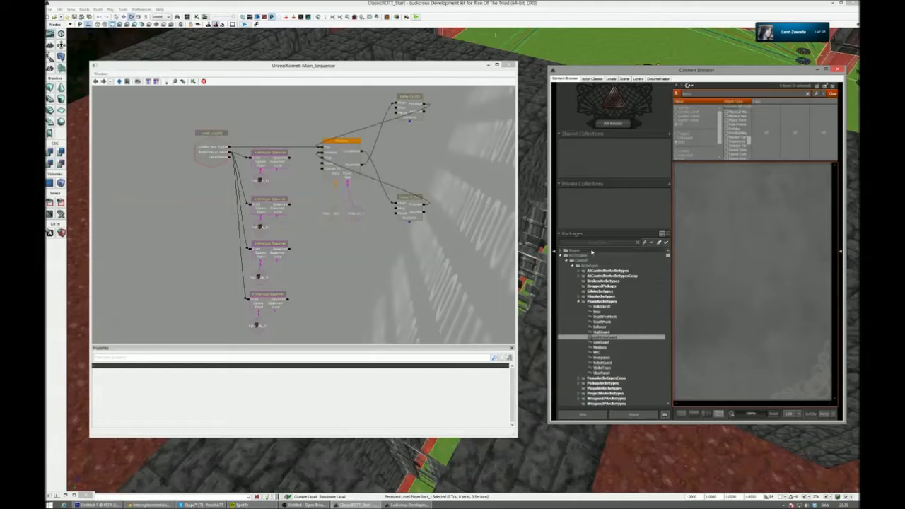
left_click(591, 253)
left_click(591, 256)
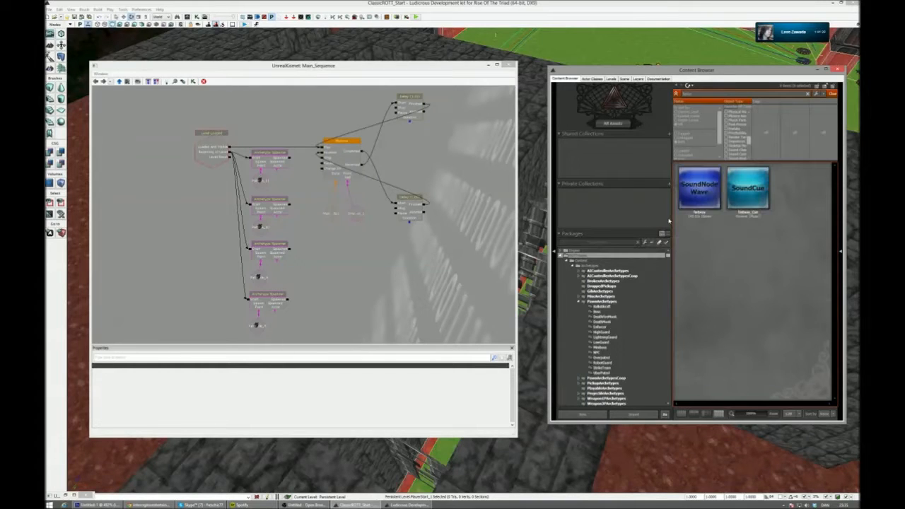
mouse_move(751, 211)
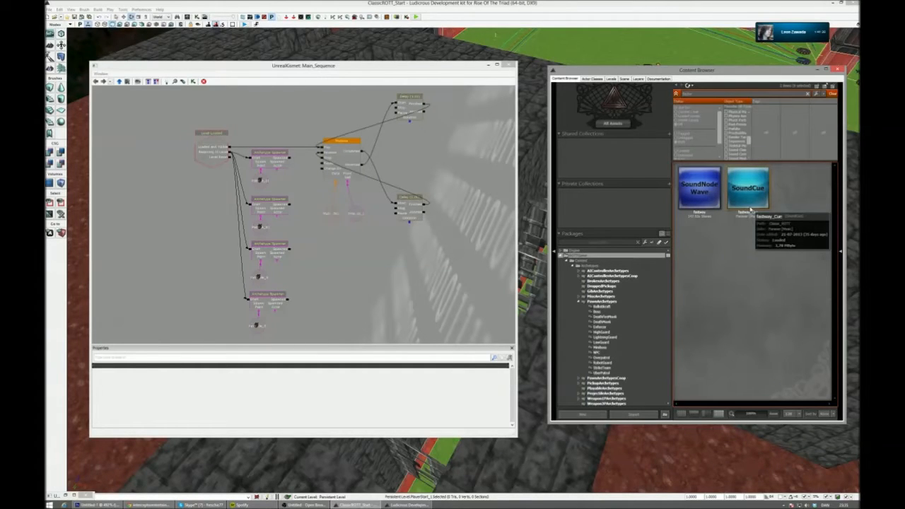
left_click(751, 211)
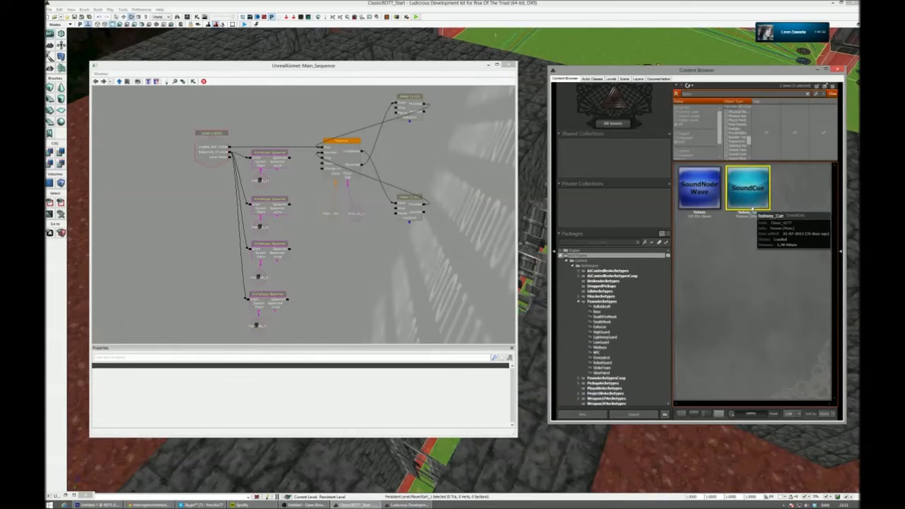
- Add a Play ROTT Music Track action in the empty area beside the archetype spawners in the Kismet sequence
left_click_drag(549, 122, 527, 121)
left_click_drag(358, 266, 346, 276)
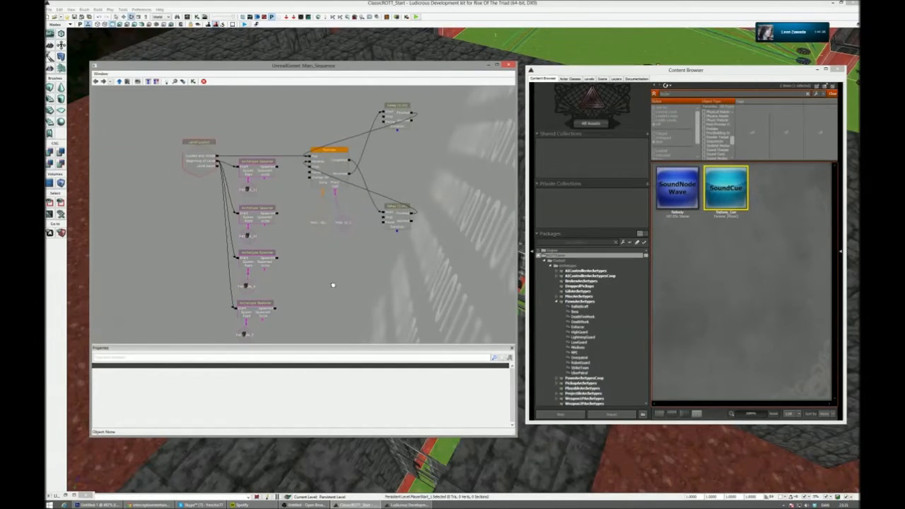
right_click(333, 276)
mouse_move(367, 280)
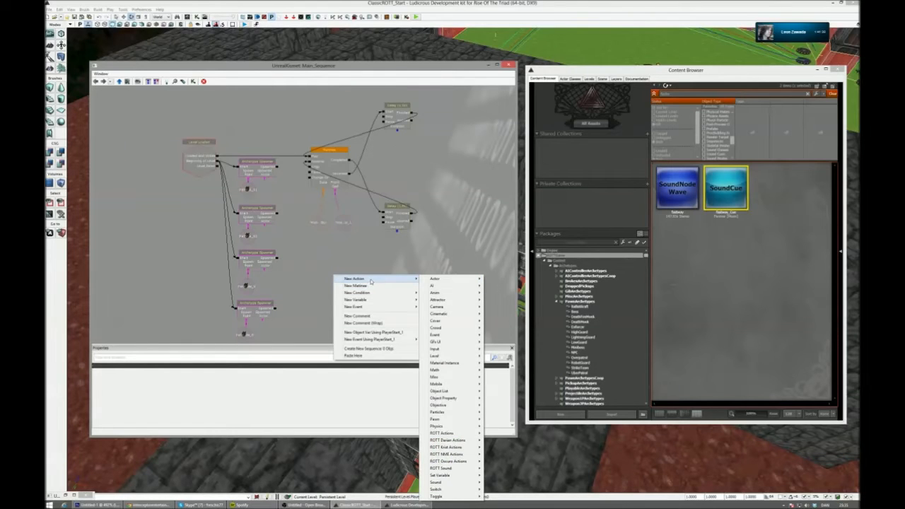
mouse_move(453, 468)
left_click(515, 468)
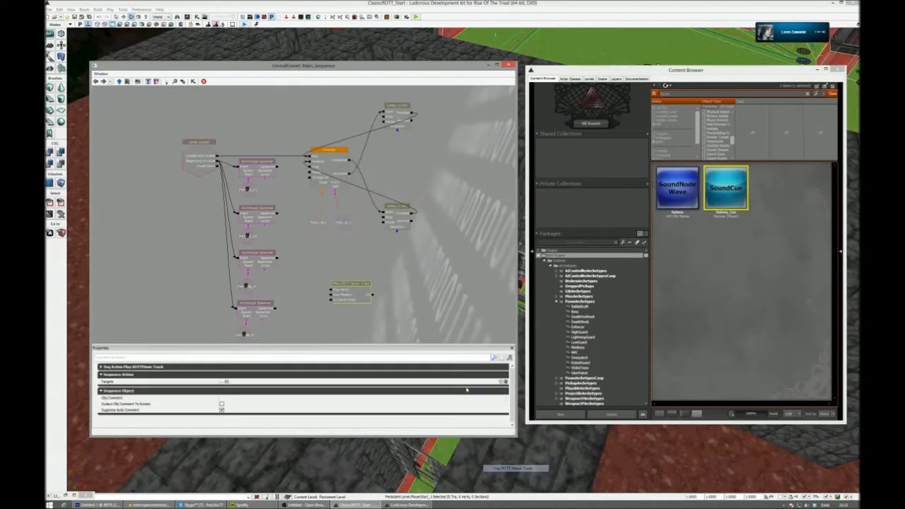
- Expand the Play ROTT Music Track action's Modern Music Track settings and enlarge the Kismet window and its Properties area
left_click_drag(446, 276, 455, 237)
scroll(456, 237, "up", 2)
left_click_drag(380, 268, 366, 229, "ctrl")
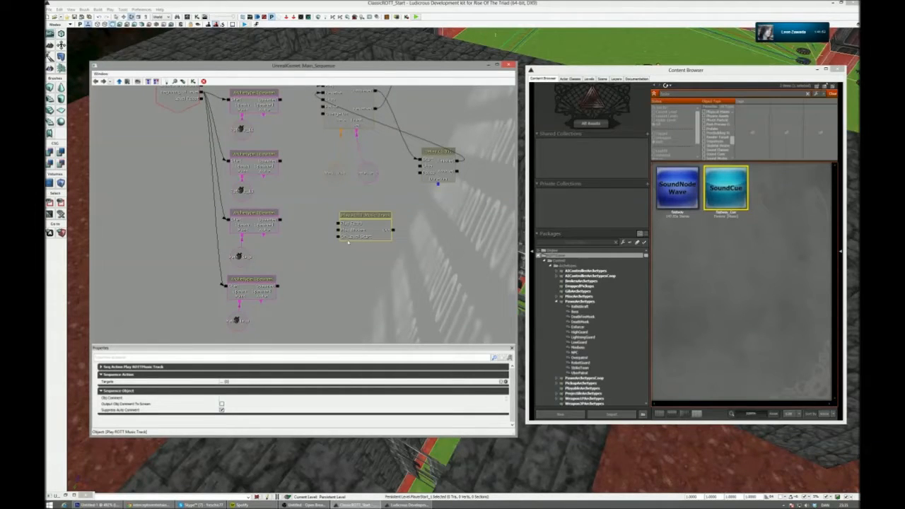
left_click(150, 368)
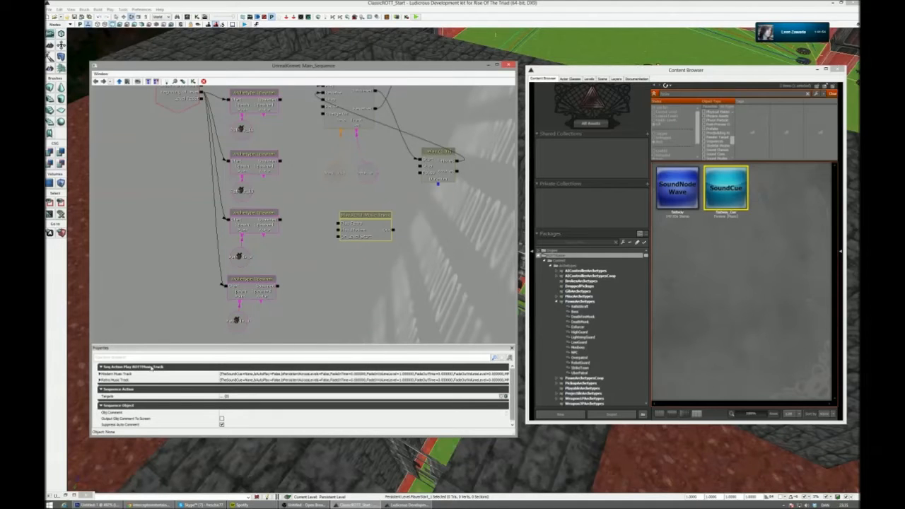
left_click(130, 376)
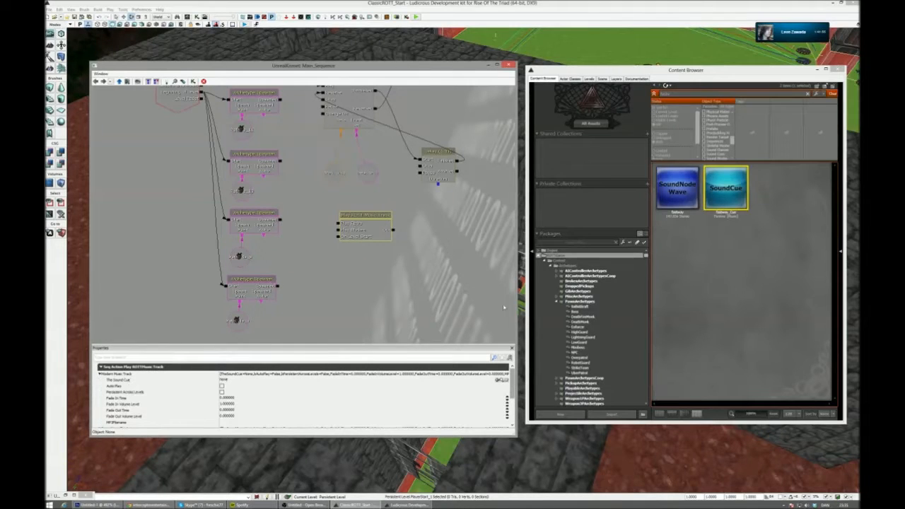
left_click_drag(491, 69, 495, 44)
left_click_drag(520, 410, 526, 446)
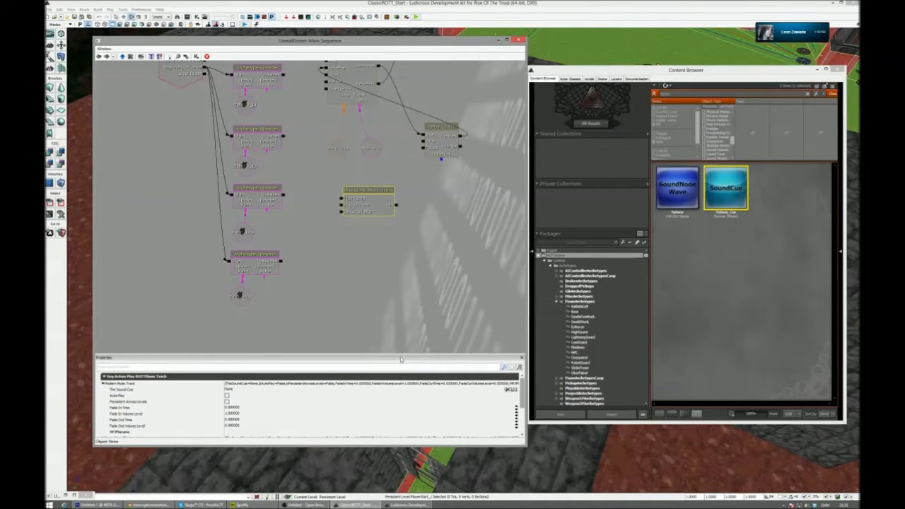
left_click_drag(400, 359, 401, 248)
- Assign the selected music SoundCue as The Sound Cue of both the Modern Music Track and the Retro Music Track
left_click(509, 281)
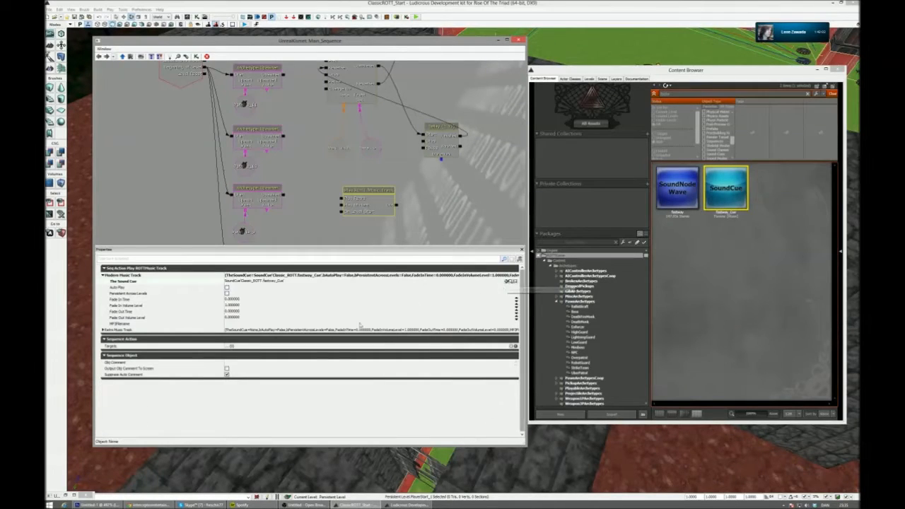
double_click(122, 332)
left_click(508, 336)
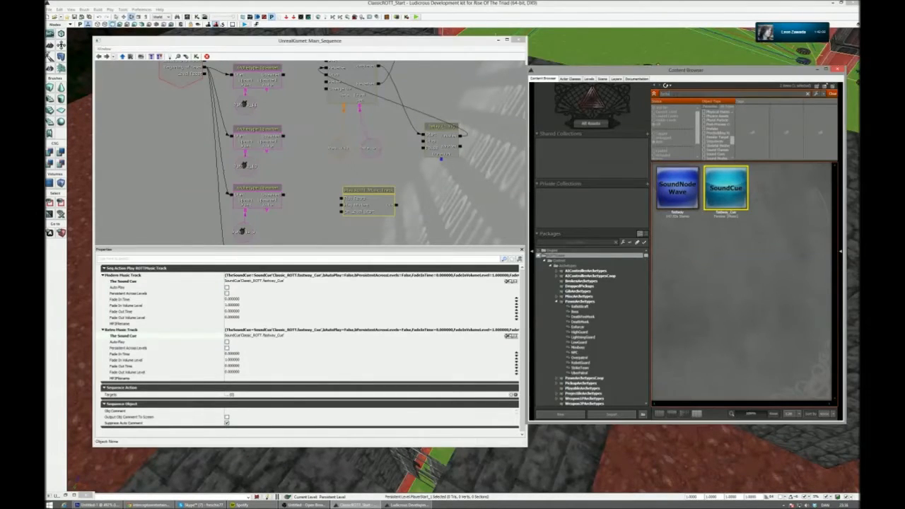
- Search the content for "shoot", select the first SoundCue and return to the Kismet sequence
type("shoot")
left_click(695, 200)
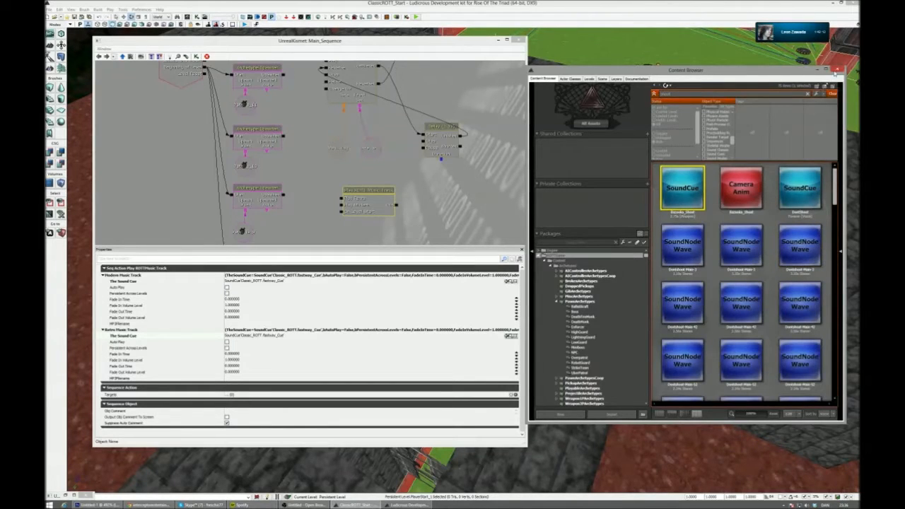
left_click(490, 175)
- Connect the Level Loaded event's Beginning of Level output to the music action's On Level Start input, then close Kismet
scroll(431, 203, "down", 1)
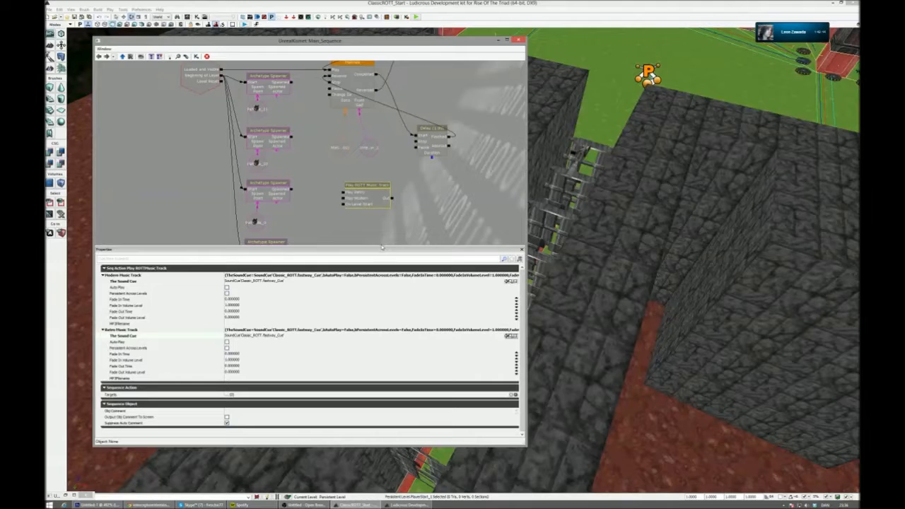
left_click_drag(380, 290, 404, 243)
left_click_drag(427, 199, 483, 218)
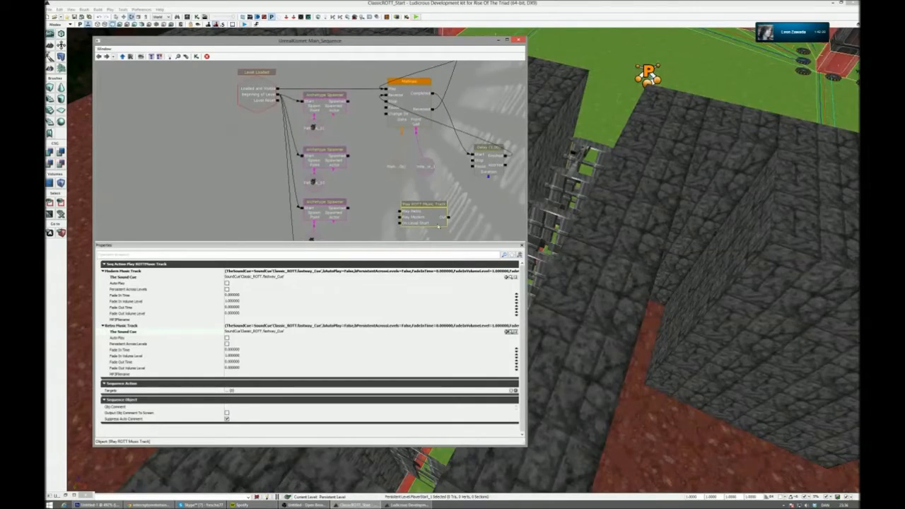
left_click_drag(425, 224, 415, 206)
left_click_drag(372, 177, 381, 181)
left_click_drag(397, 211, 287, 99)
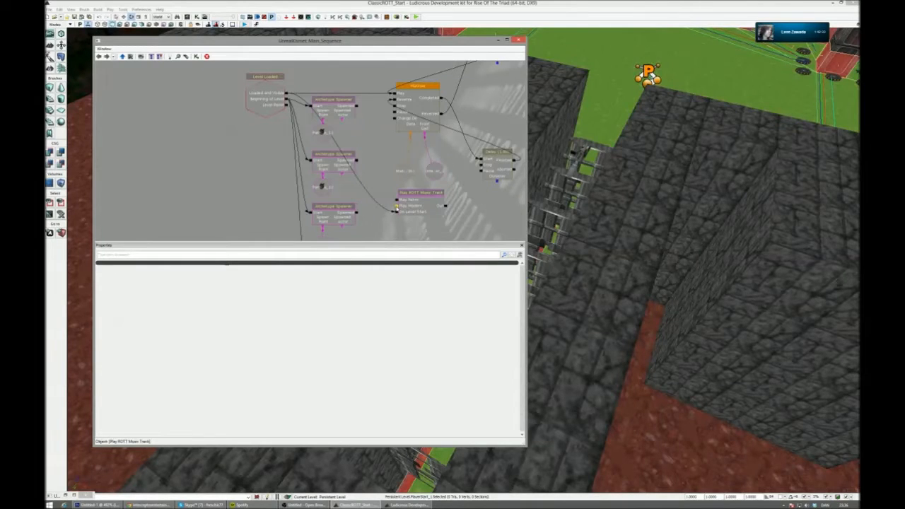
left_click(424, 215)
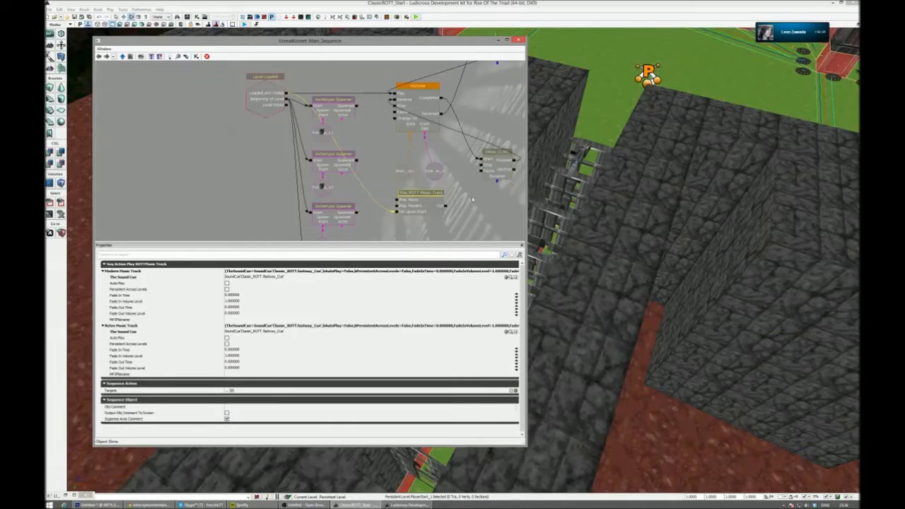
scroll(474, 200, "down", 5)
scroll(486, 201, "up", 4)
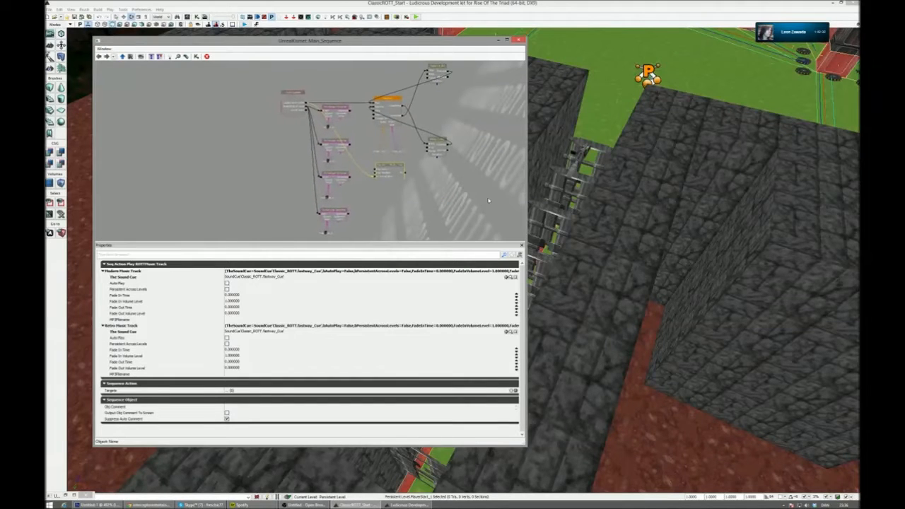
left_click(520, 39)
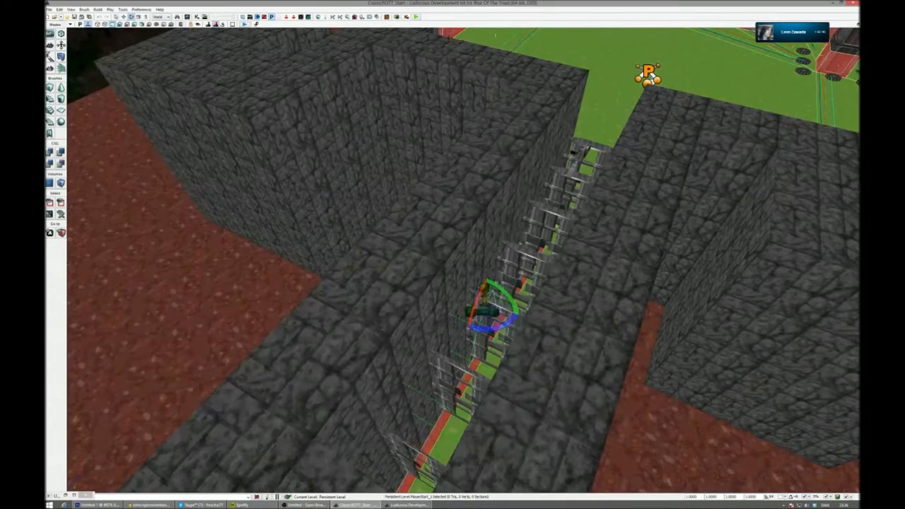
- View the corridor facing the arena and save the ClassicROTT_Start map
right_click_drag(461, 80, 565, 56)
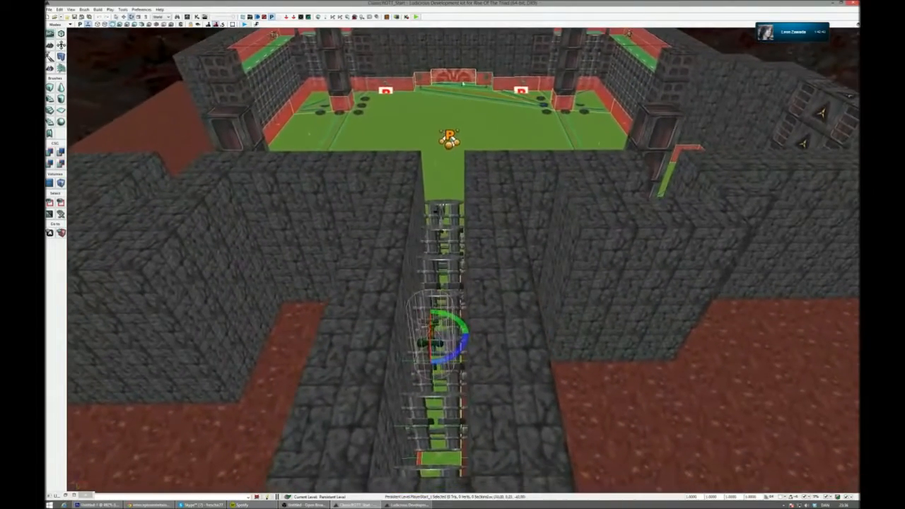
left_click(74, 10)
left_click(73, 11)
left_click(73, 16)
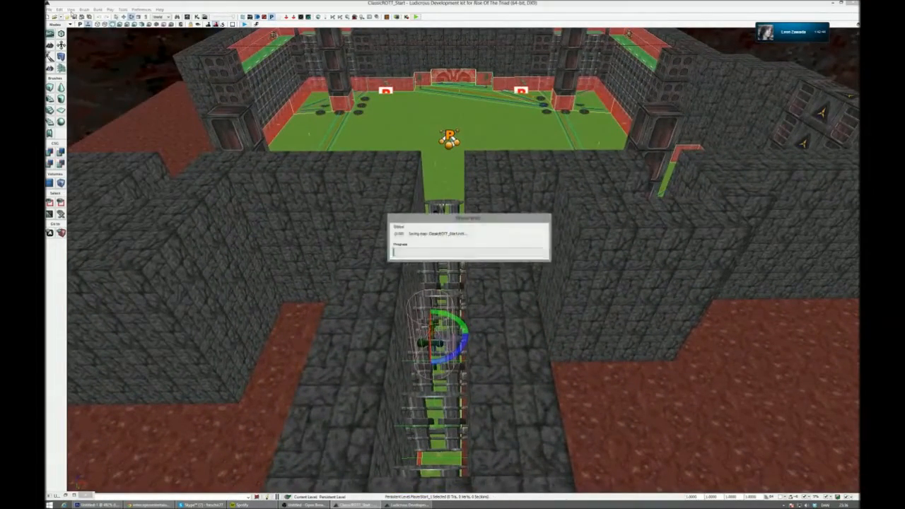
- Open the World Properties and collapse the Rendering and Lightmass sections to isolate the Game Type settings
left_click(74, 10)
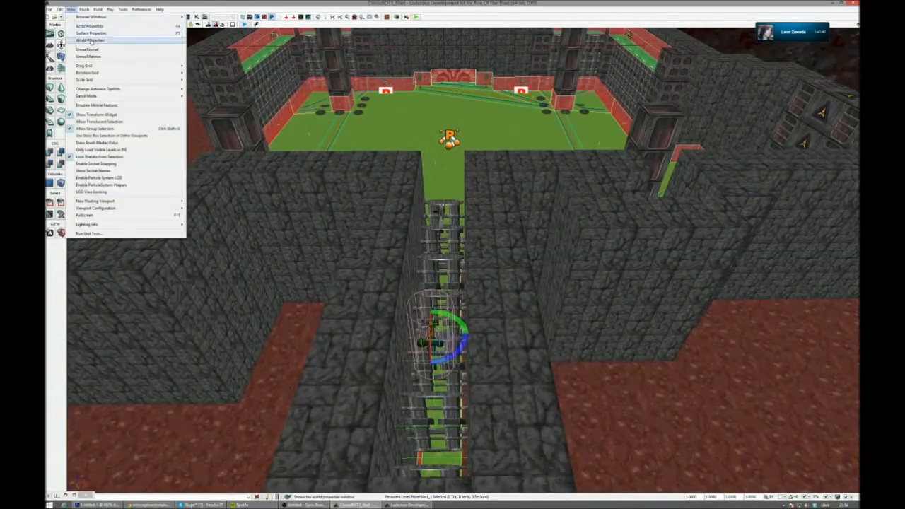
left_click(92, 39)
left_click_drag(632, 146, 697, 175)
left_click(721, 239)
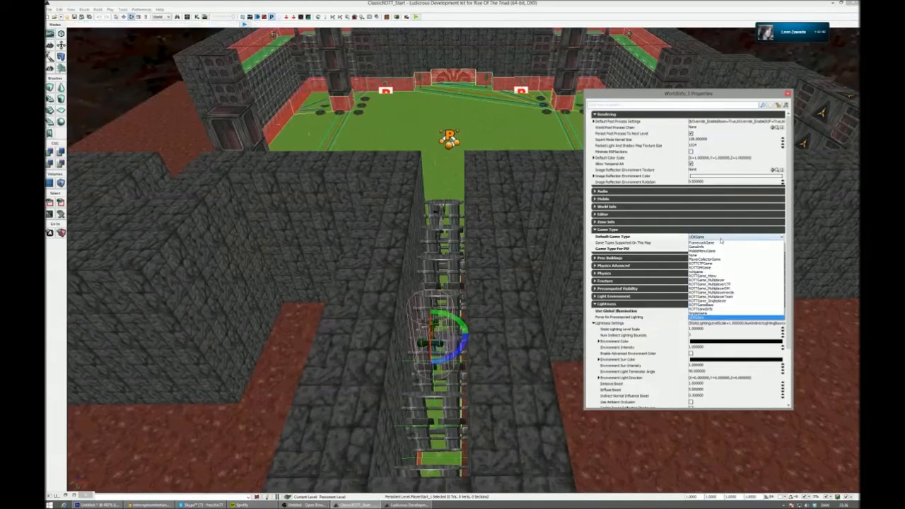
left_click(720, 239)
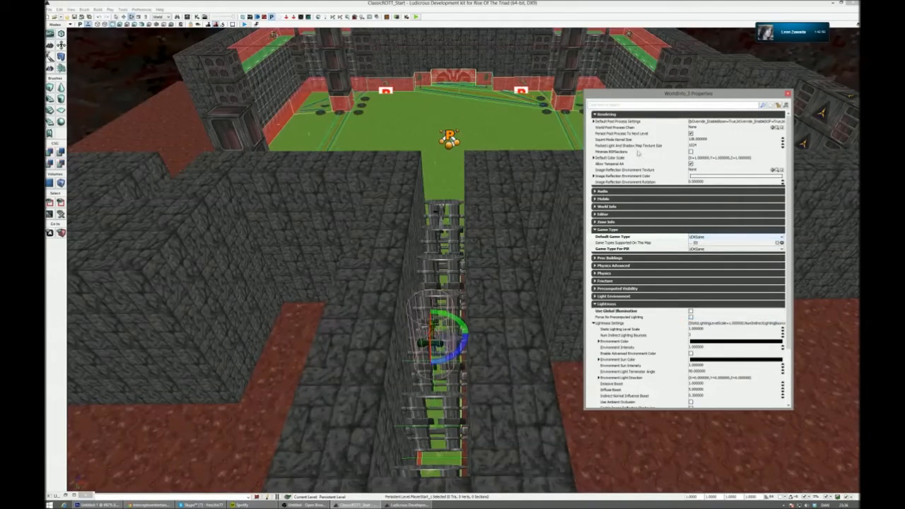
left_click(636, 115)
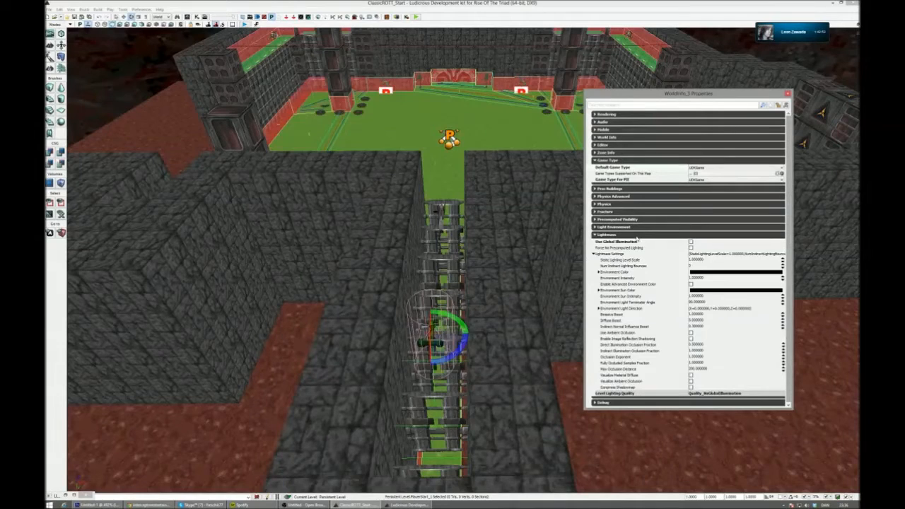
left_click(640, 236)
- Set the Default Game Type to ROTTGame_Singleplayer, choose the Game Type for PIE as well, and close the World Properties
left_click(703, 168)
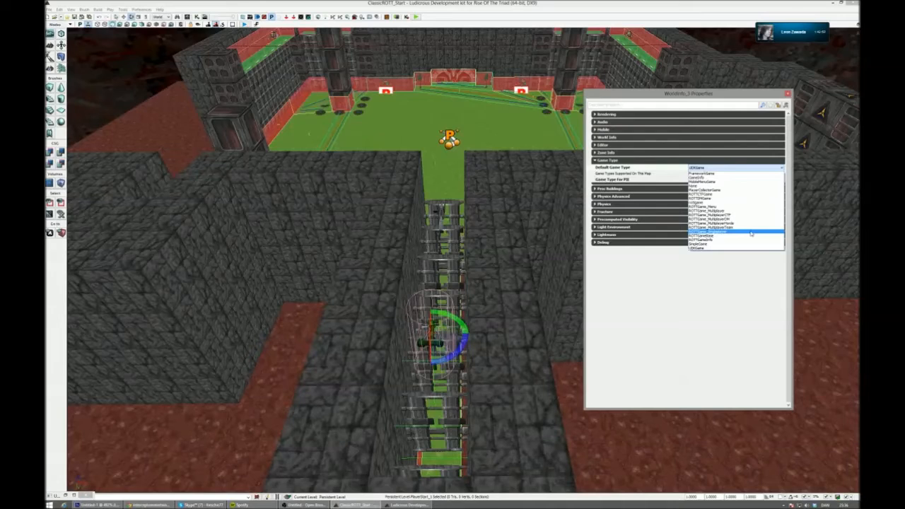
left_click(752, 188)
left_click(738, 178)
left_click(731, 196)
left_click(788, 94)
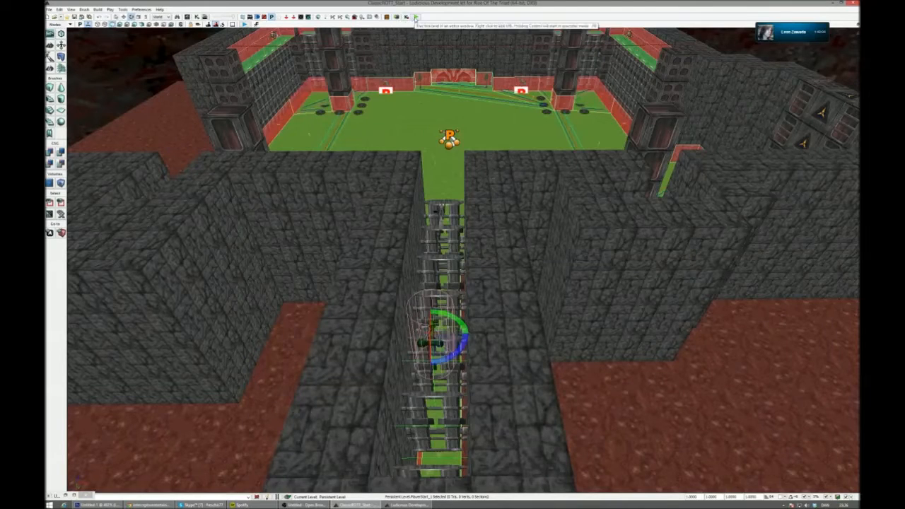
- Start playing the level in the editor viewport
left_click(415, 17)
right_click_drag(451, 114, 452, 220)
left_click(243, 24)
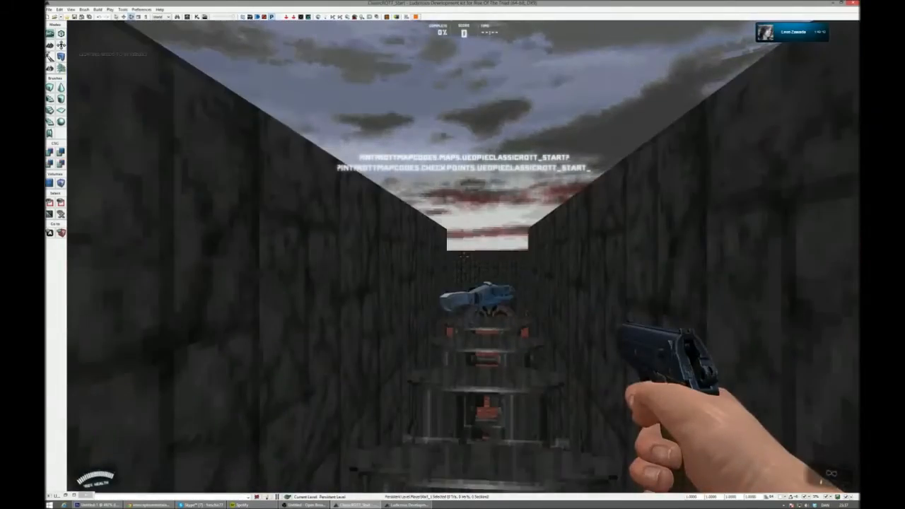
- Adjust the development kit's application volume in the Windows Volume Mixer and return to the running play session
key("alt+Tab")
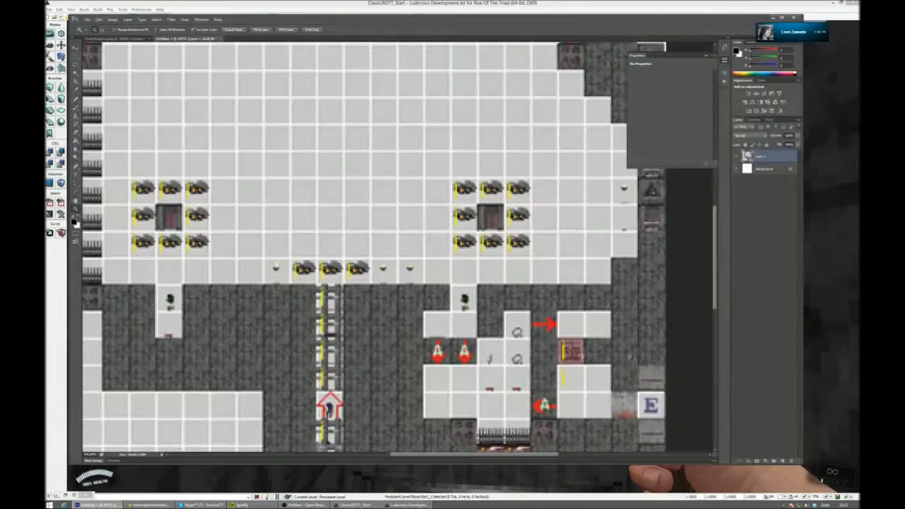
left_click(808, 505)
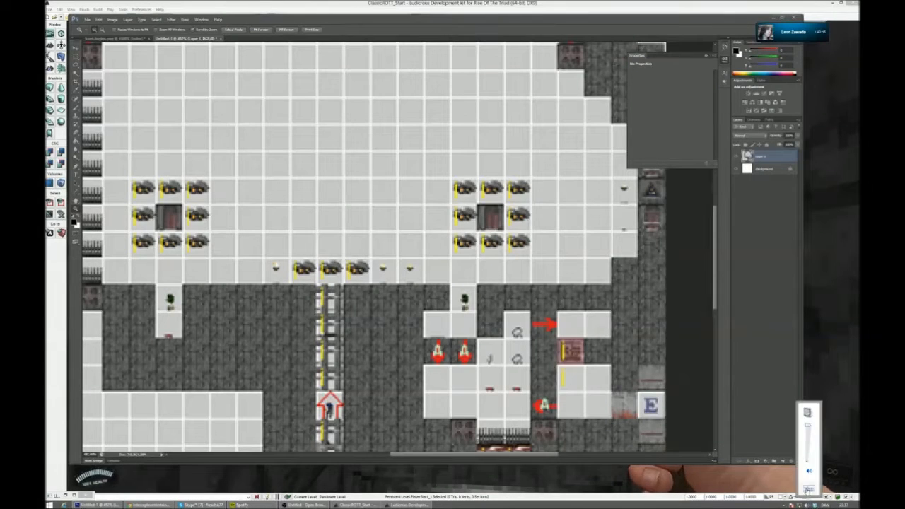
left_click(809, 489)
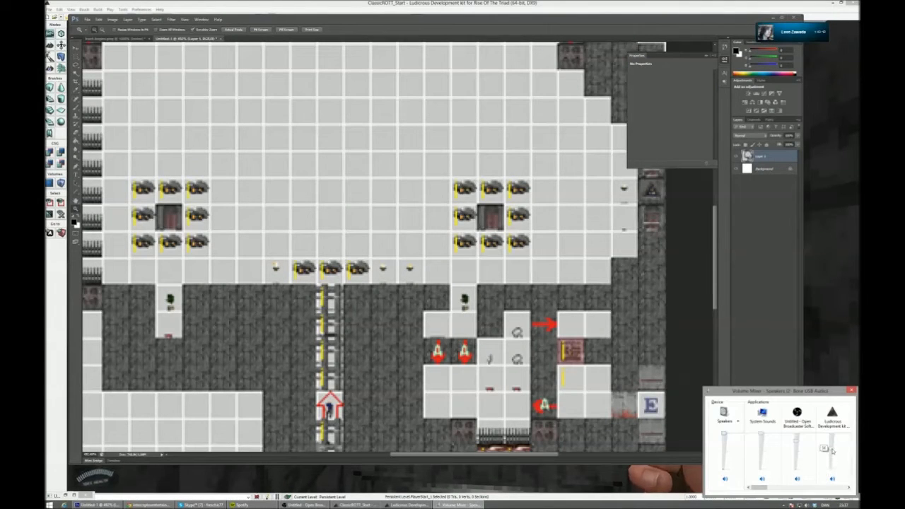
left_click(772, 487)
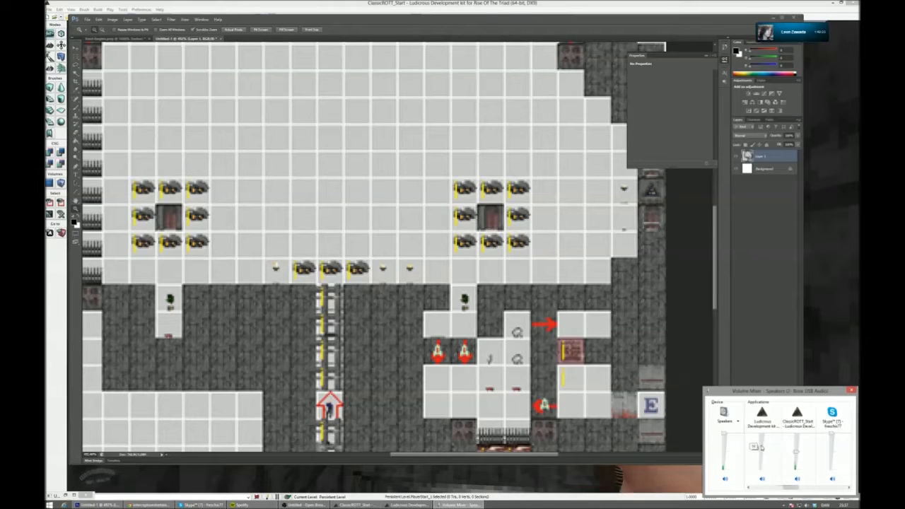
left_click(409, 505)
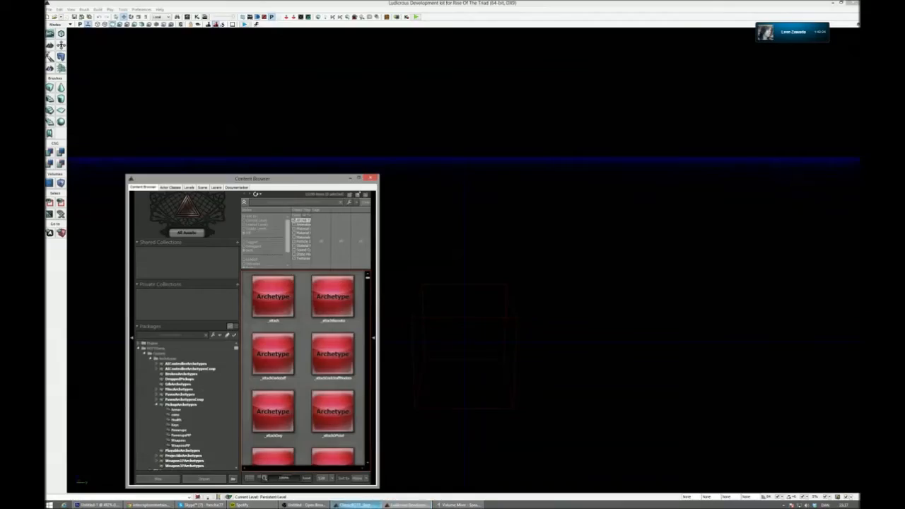
left_click(358, 505)
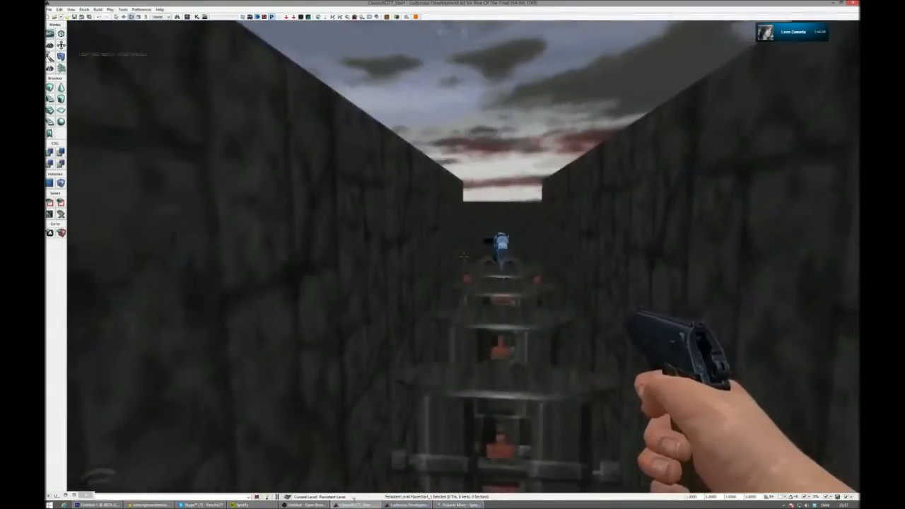
- Walk along the corridor into the arena, pick up the weapon, look around the walls and end the play session
key("w")
key("w")
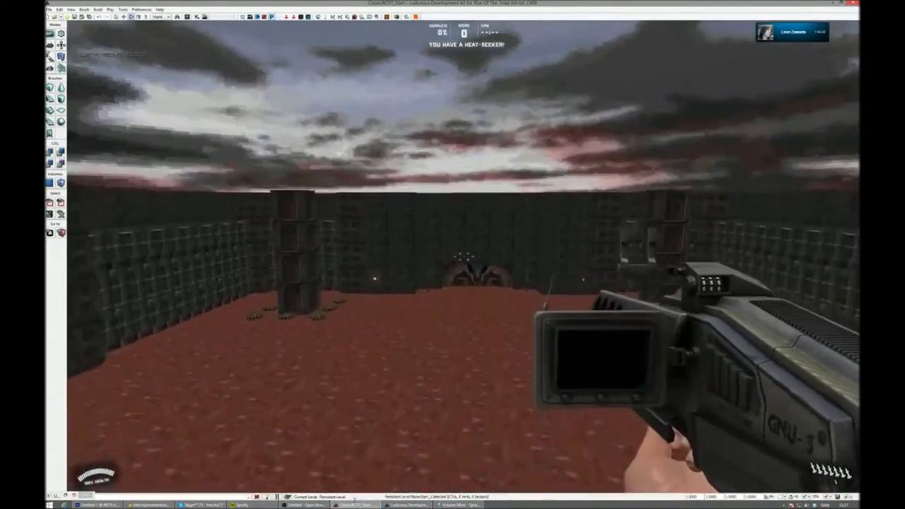
key("w")
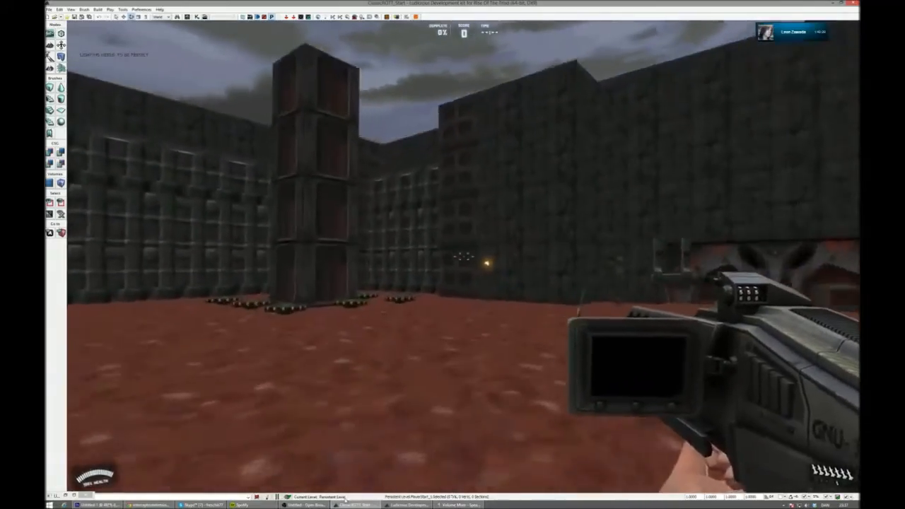
key("w")
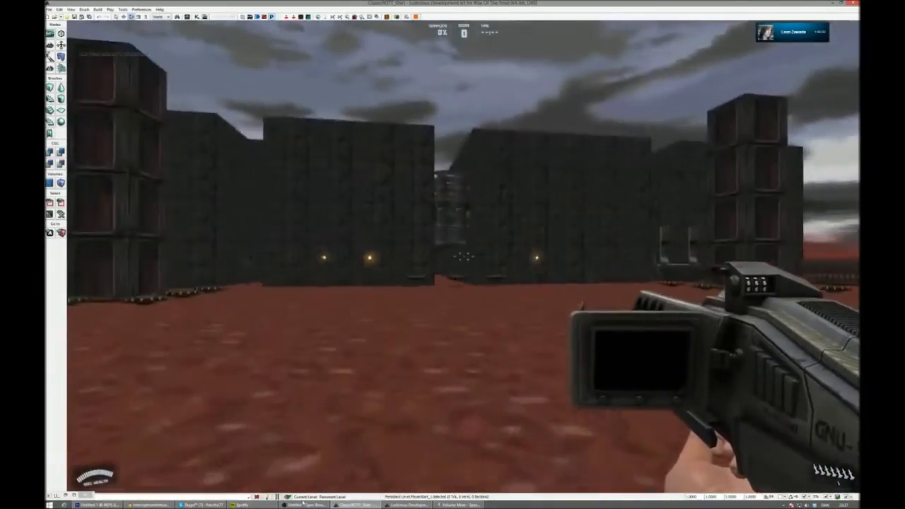
key("w")
right_click(297, 503)
key("Escape")
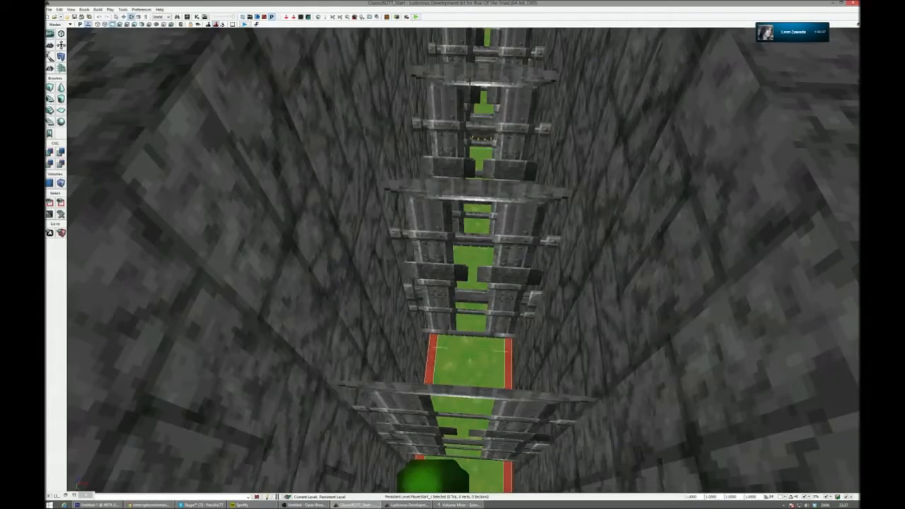
- In Kismet, connect the Level Loaded event's Loaded and Visible output to the Play ROTT Music Track node, and close Kismet
right_click_drag(470, 83, 474, 63)
key("s")
key("w")
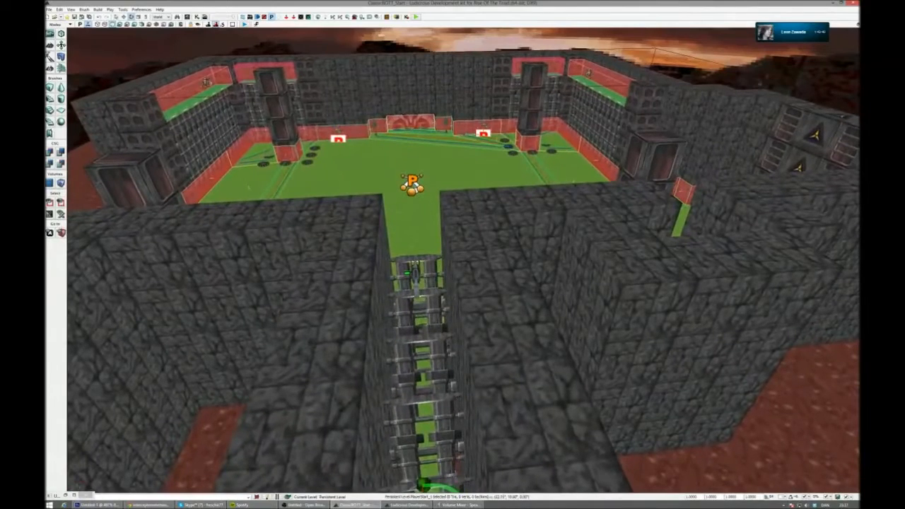
left_click(199, 18)
scroll(263, 162, "up", 5)
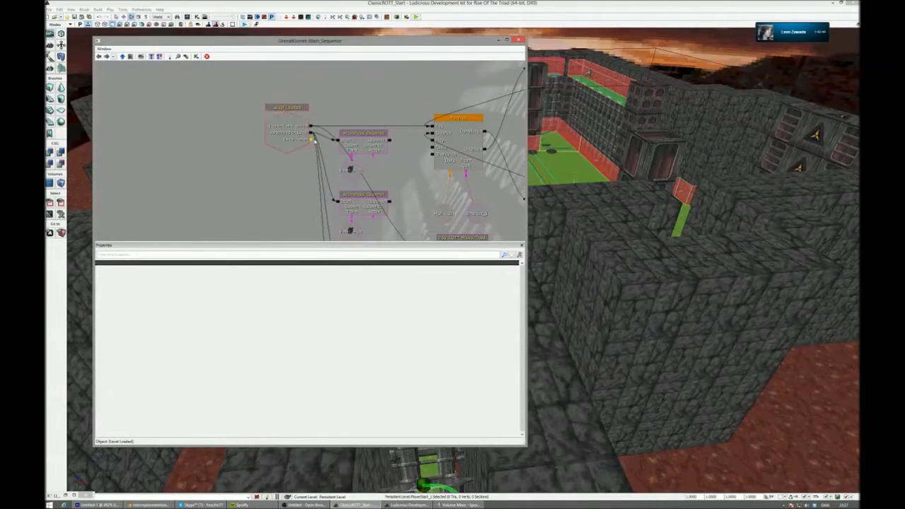
left_click_drag(312, 135, 288, 138)
left_click(314, 144)
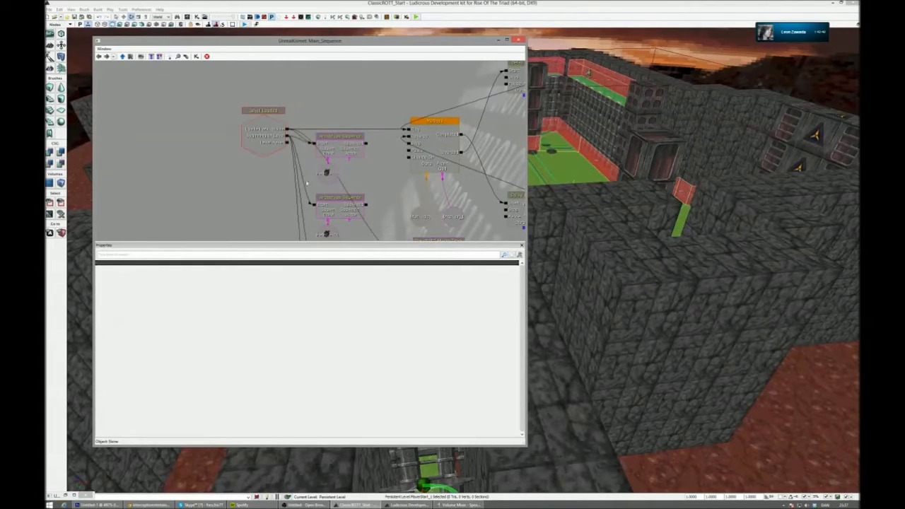
left_click_drag(301, 174, 302, 138)
scroll(302, 138, "down", 3)
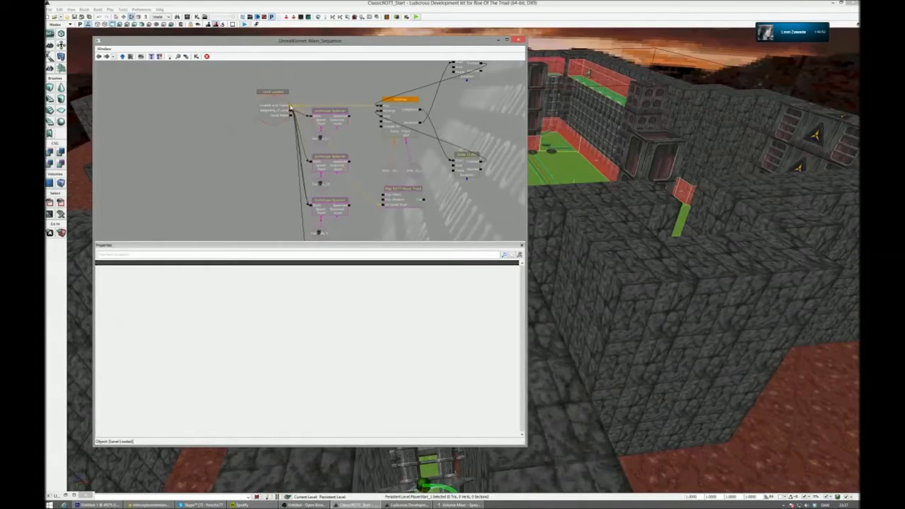
left_click_drag(285, 160, 286, 99)
left_click_drag(309, 182, 308, 228)
left_click_drag(293, 92, 384, 180)
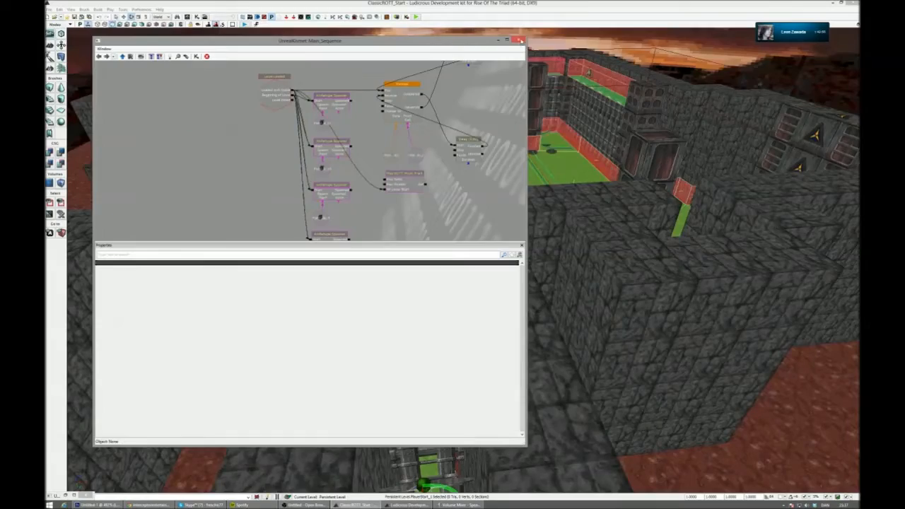
left_click(519, 42)
- Play the level in the editor viewport, go from the corridor into the arena among the enemies, and end the session
right_click_drag(495, 142, 487, 219)
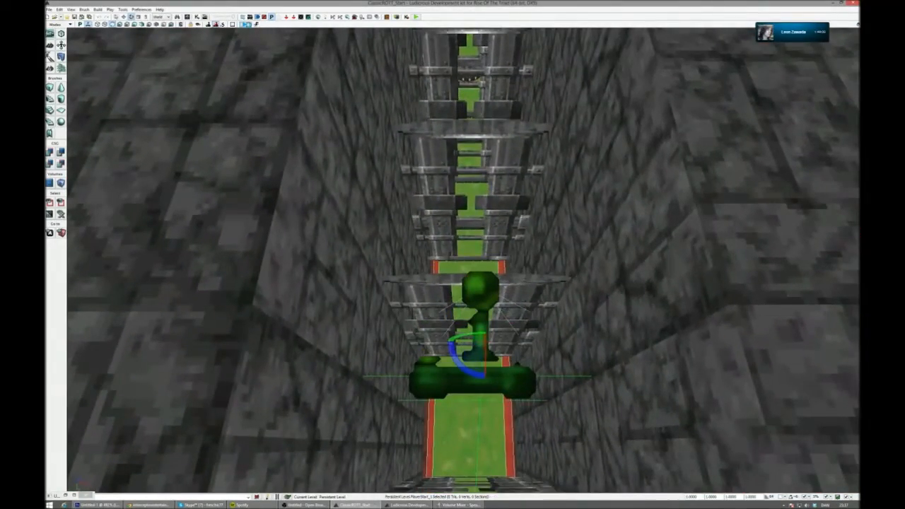
left_click(416, 16)
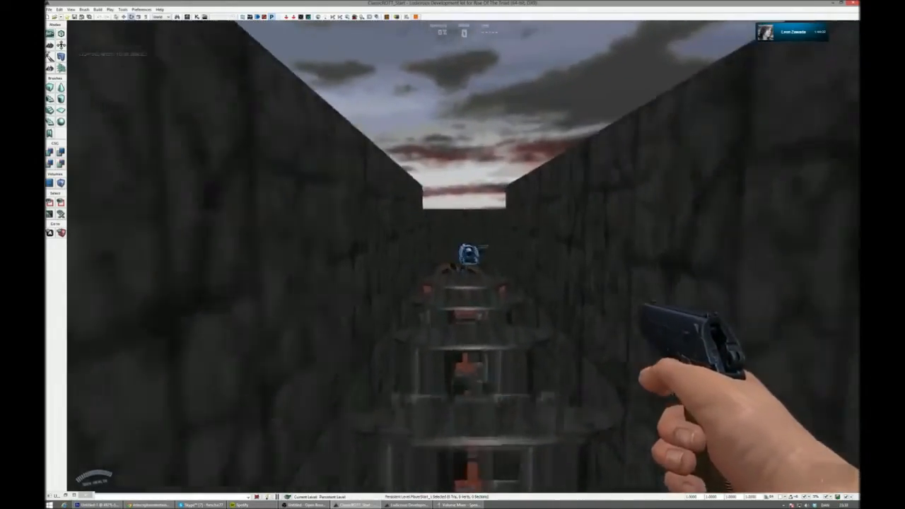
key("w")
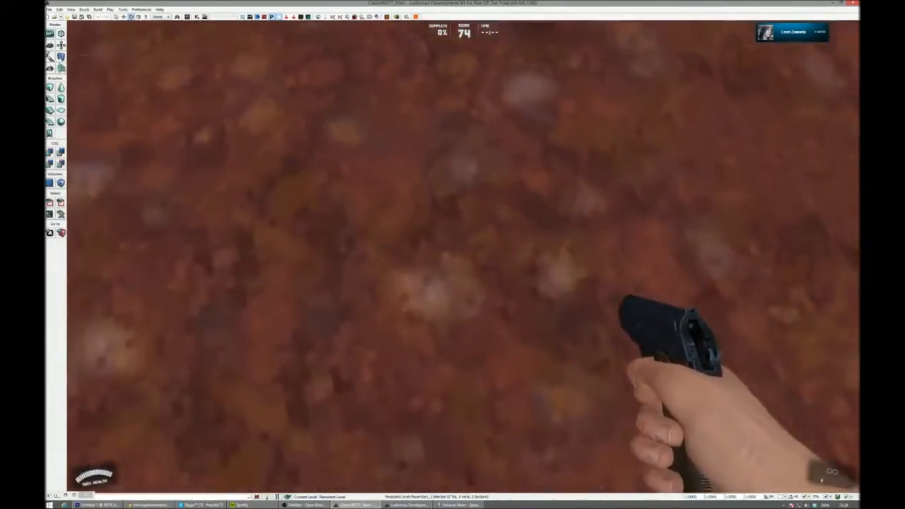
key("w")
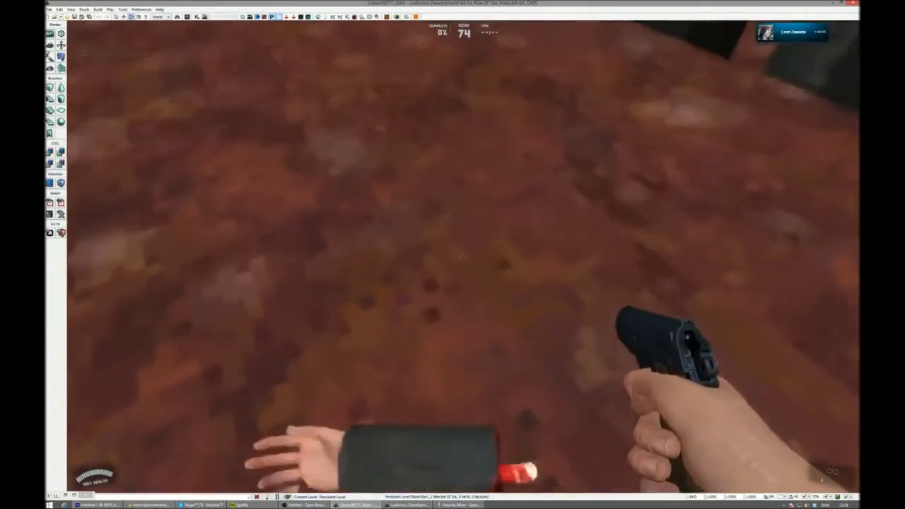
key("w")
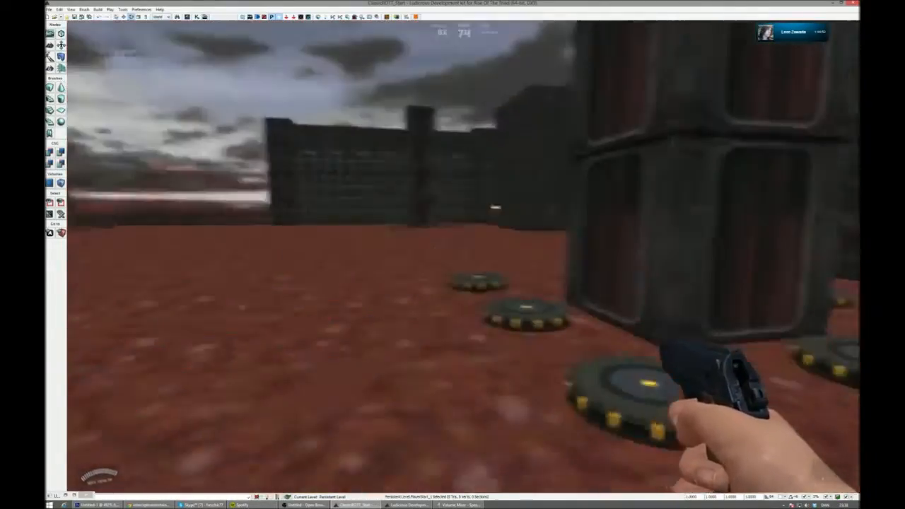
key("Escape")
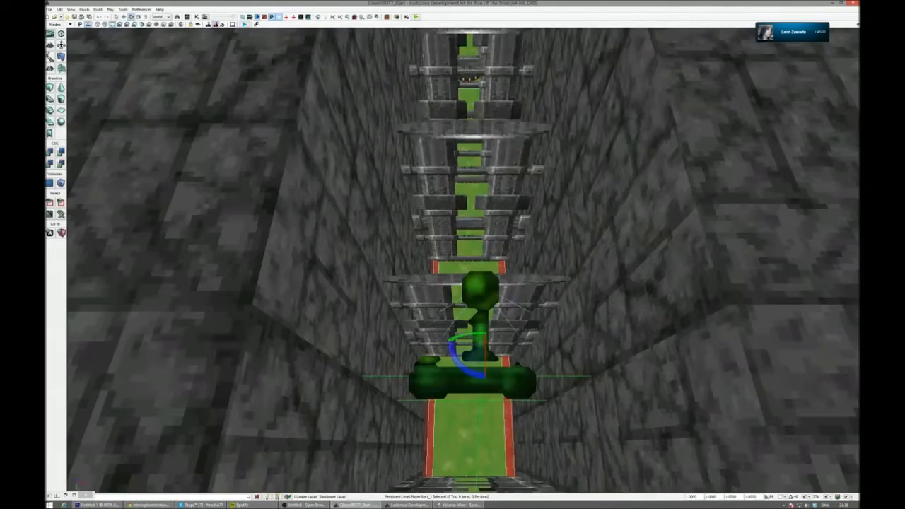
- Select the three round jump pads where the corridor enters the arena and open their collision type options
key("w")
right_click_drag(463, 283, 548, 241)
key("w")
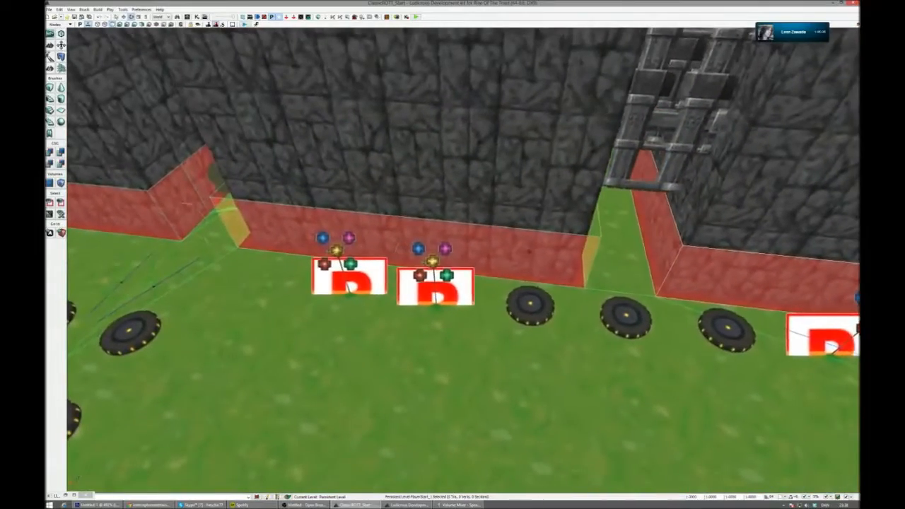
key("w")
right_click_drag(544, 308, 614, 309)
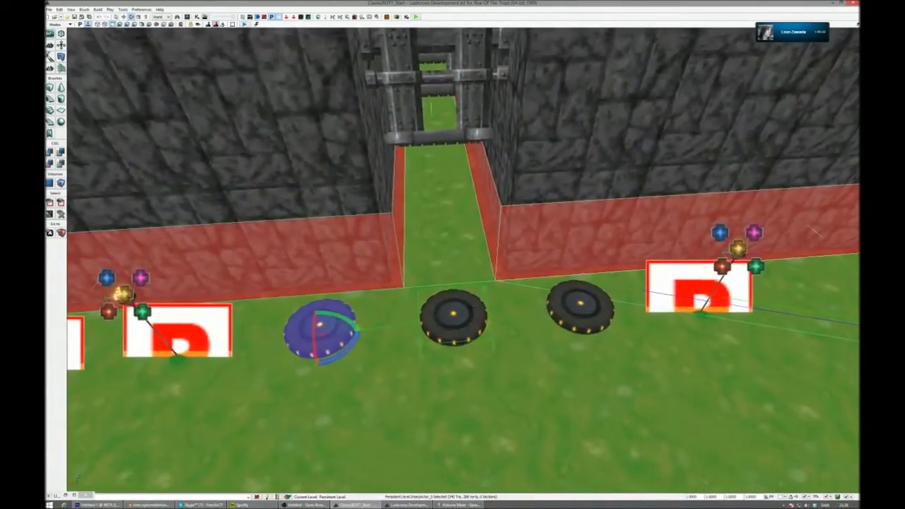
left_click(453, 317, "ctrl")
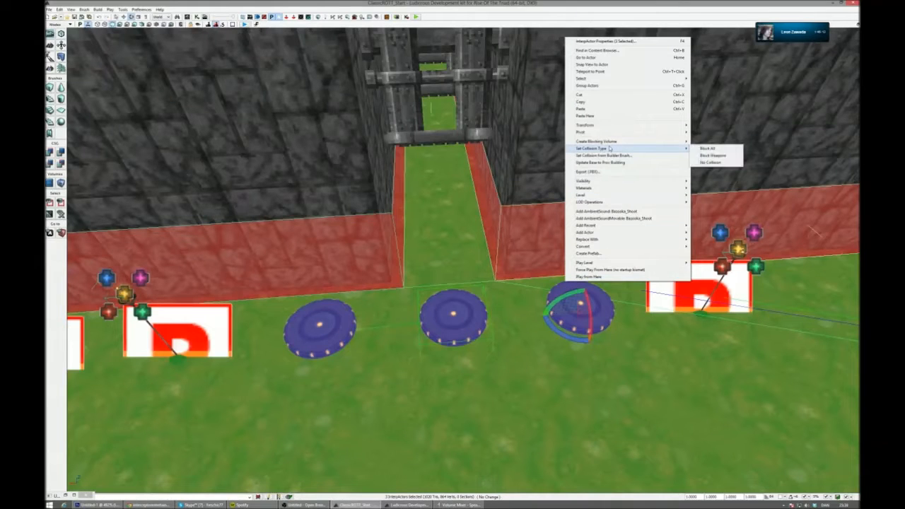
right_click_drag(586, 235, 423, 20)
key("s")
right_click_drag(453, 260, 432, 311)
key("w")
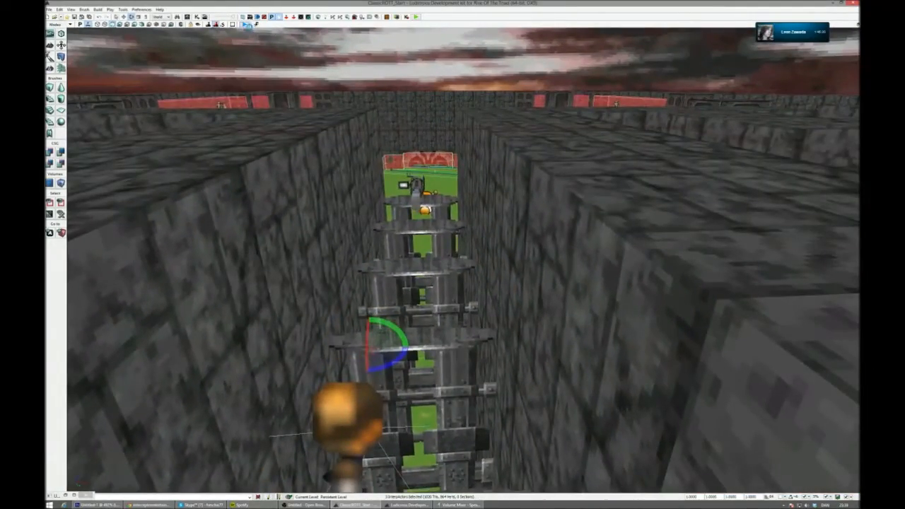
- Play the level again, pick up the Heat-Seeker in the corridor and fire it at the flying enemies in the arena
left_click(246, 24)
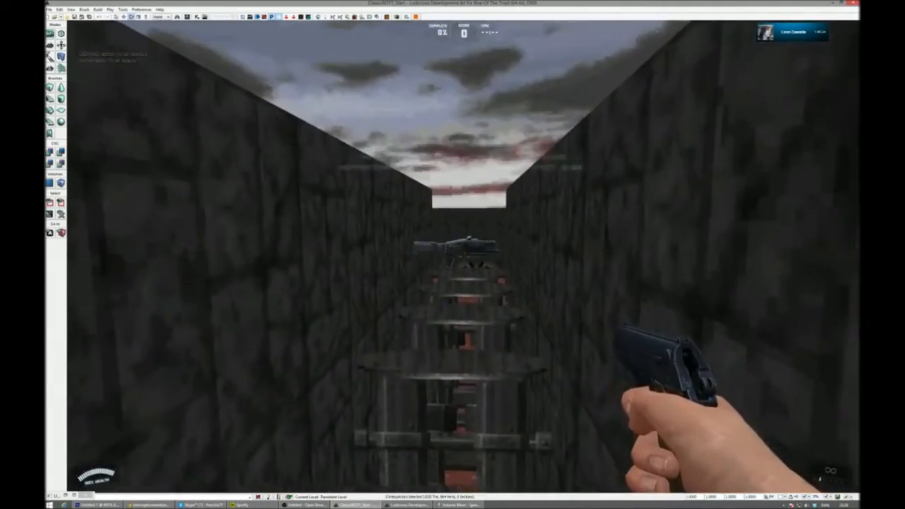
key("w")
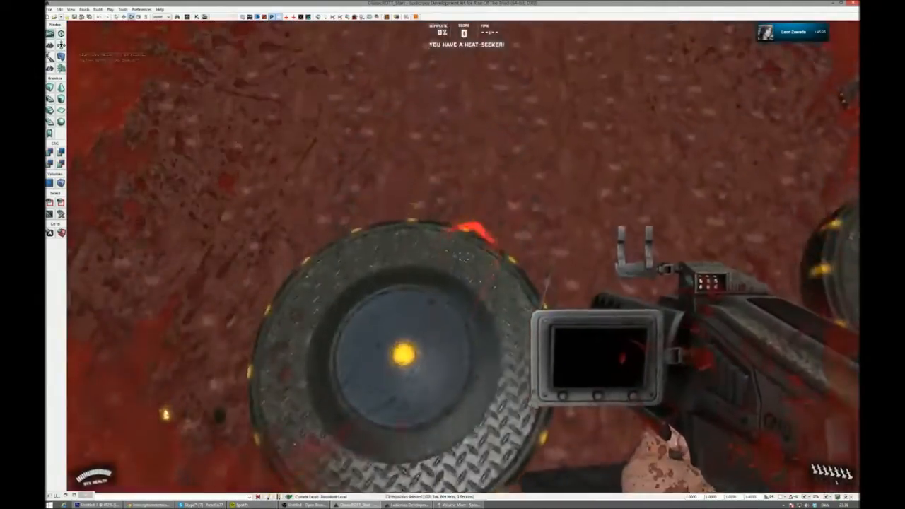
key("w")
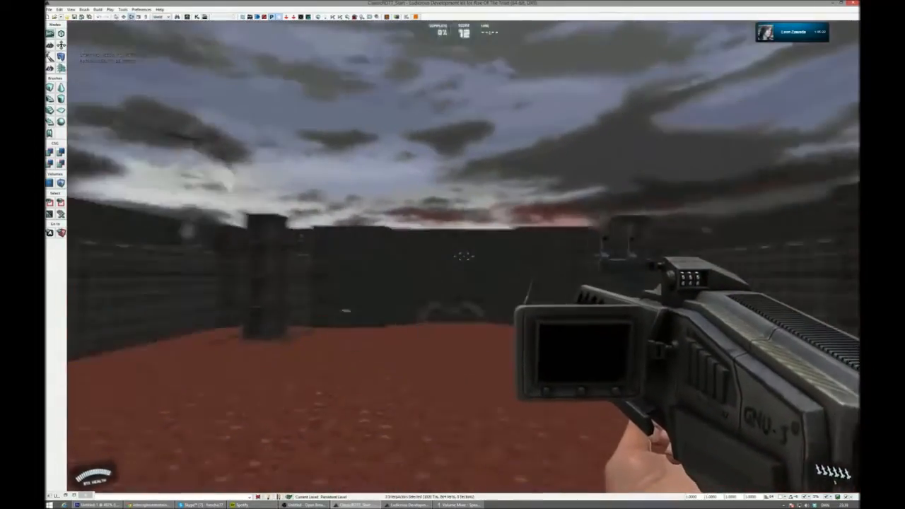
key("w")
left_click(464, 256)
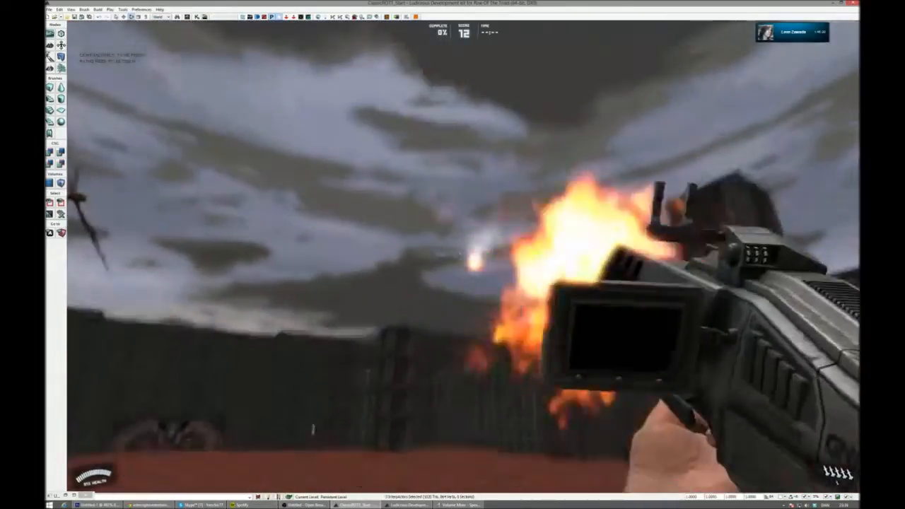
key("w")
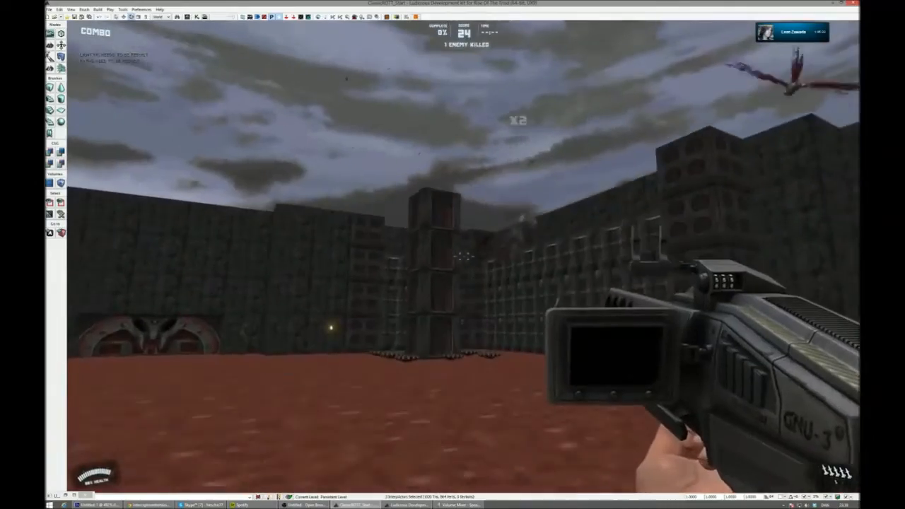
key("w")
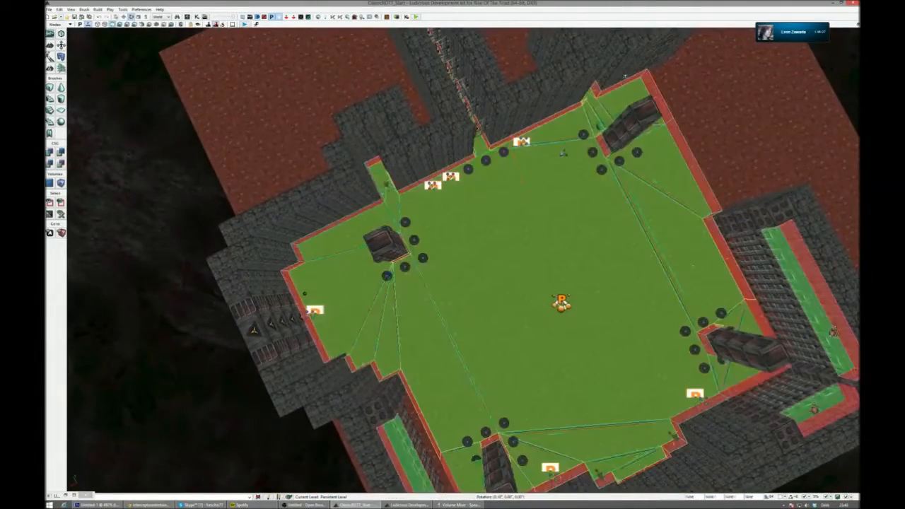
- Compare the arena layout from above with the original level map in Photoshop, and return to the level editor
right_click_drag(555, 241, 489, 253)
key("p")
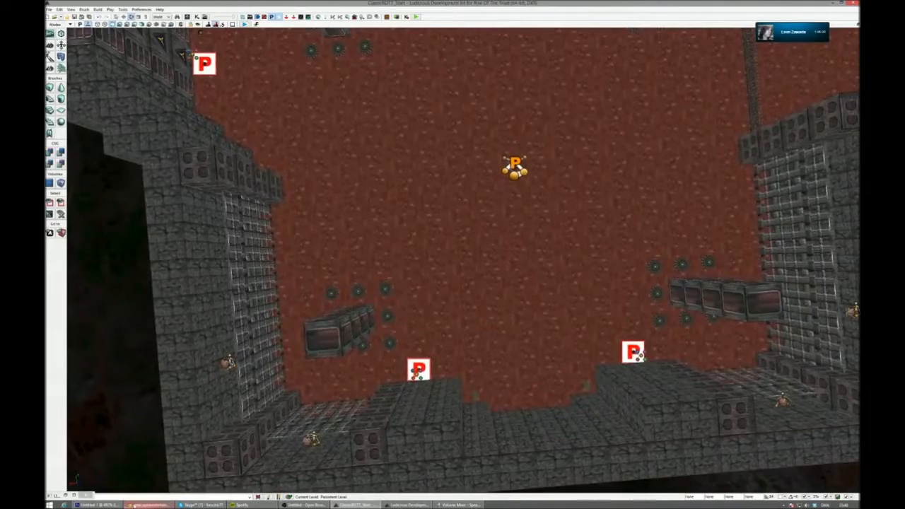
left_click(99, 505)
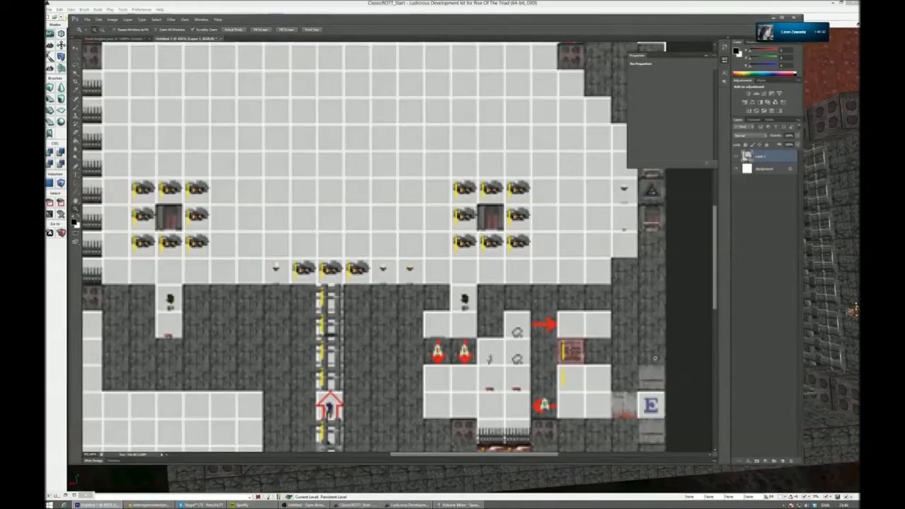
scroll(460, 331, "down", 4)
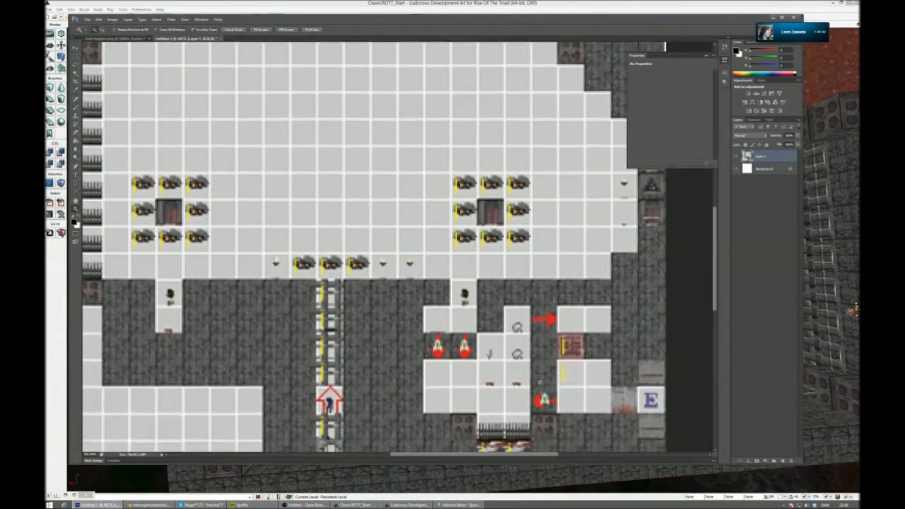
scroll(460, 331, "up", 3)
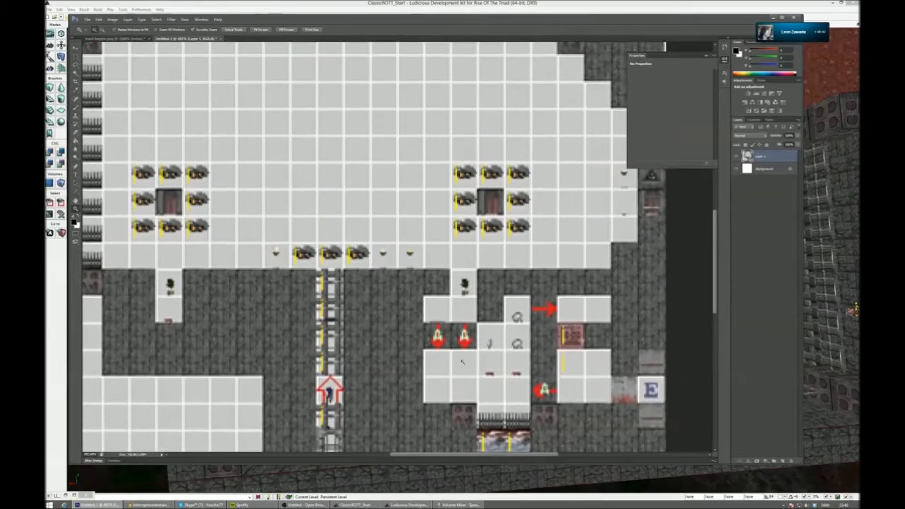
left_click(772, 18)
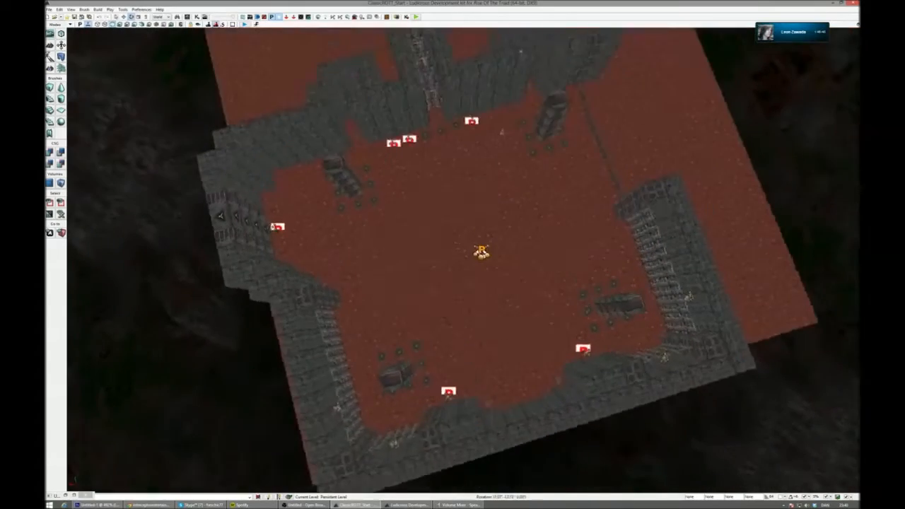
right_click_drag(453, 325, 469, 326)
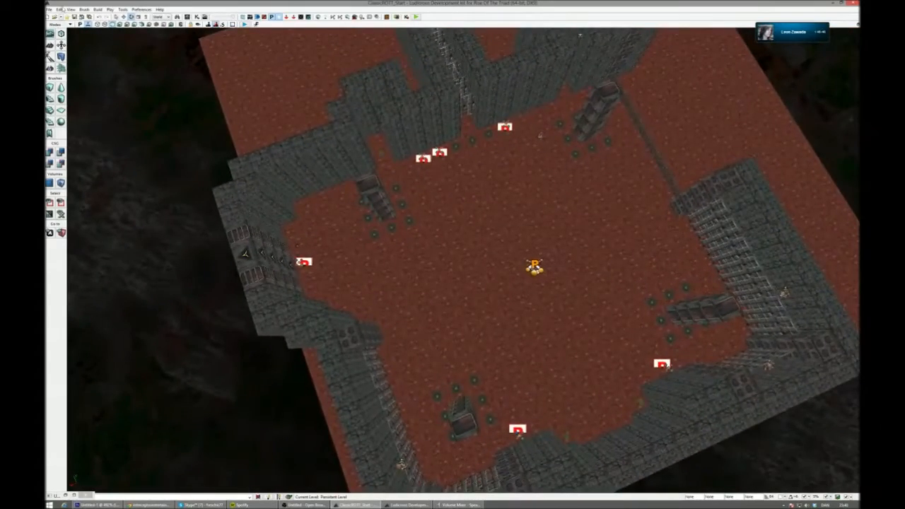
- Save the ClassicROTT_Start level
left_click(75, 18)
right_click_drag(452, 262, 481, 230)
right_click_drag(377, 348, 347, 317)
right_click_drag(453, 262, 78, 304)
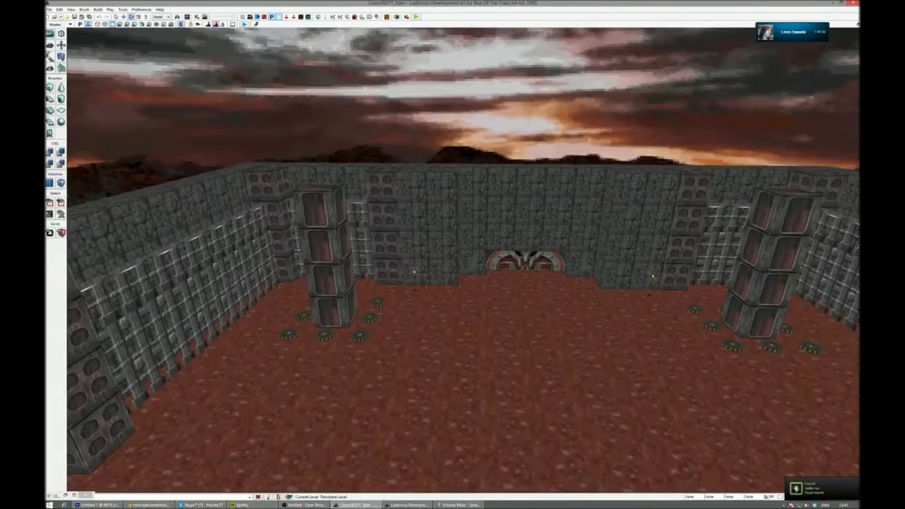
mouse_move(251, 504)
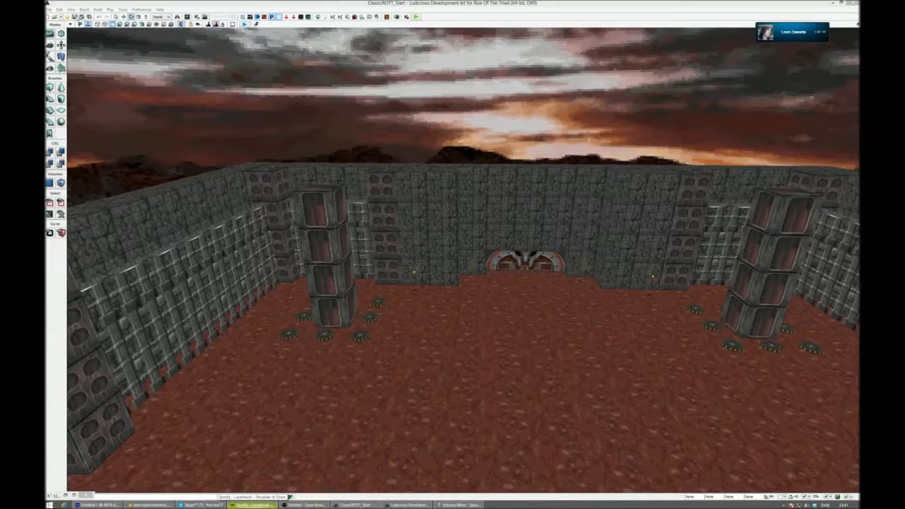
left_click(82, 17)
- Open the CTF3 map from the Multiplayer maps folder and look over its desert landscape
left_click(56, 17)
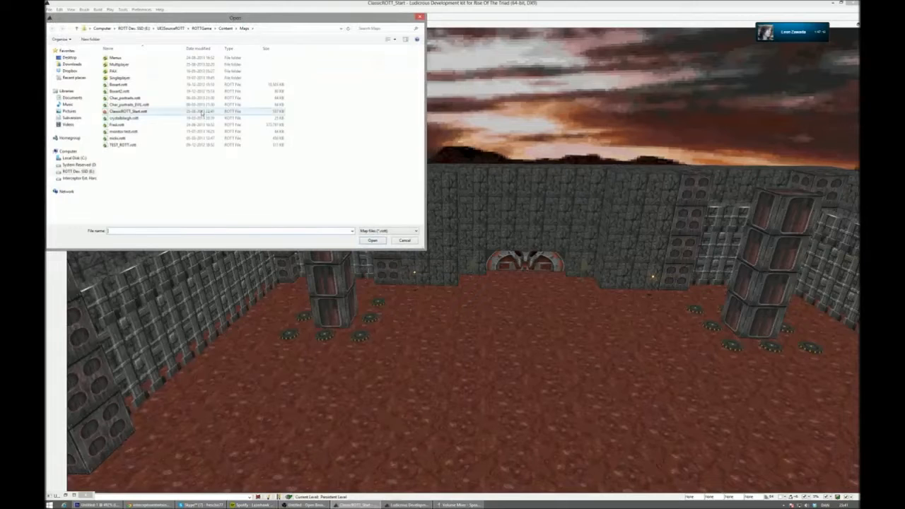
double_click(168, 66)
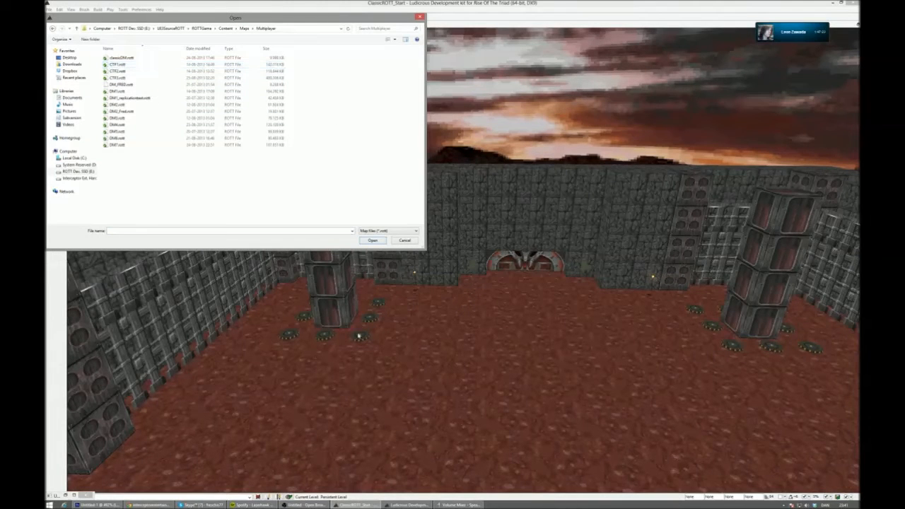
left_click(253, 504)
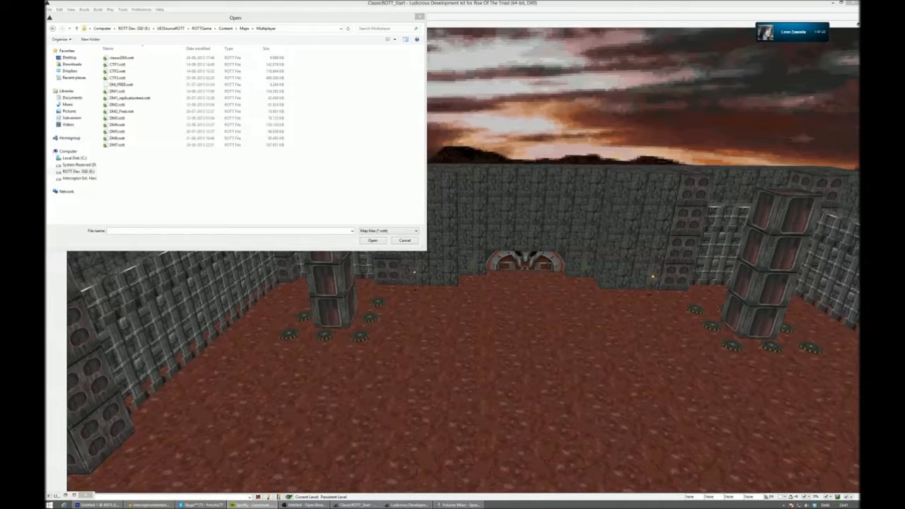
key("alt+Tab")
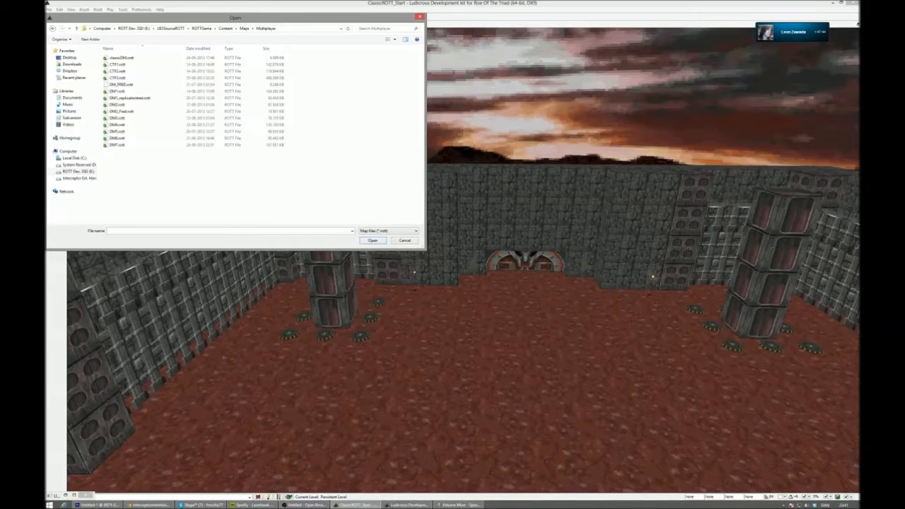
left_click(244, 79)
left_click(368, 241)
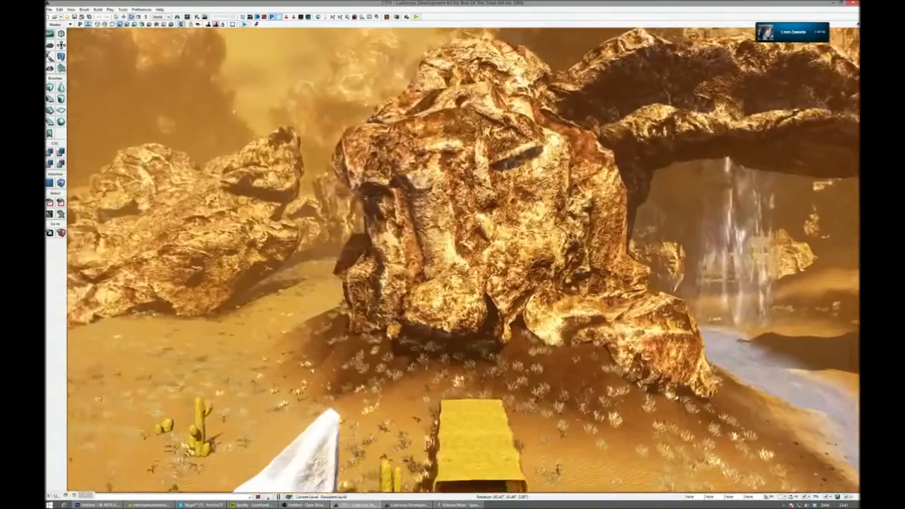
right_click_drag(452, 260, 629, 249)
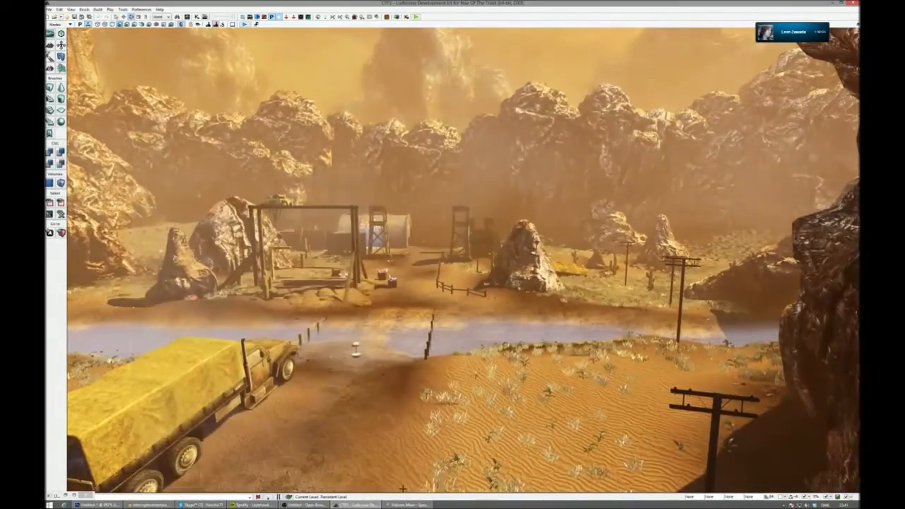
- Inspect the CTF3 mining area around the wooden gantry, the mine pit, the crystal carts and the river crossing
right_click_drag(442, 338, 417, 343)
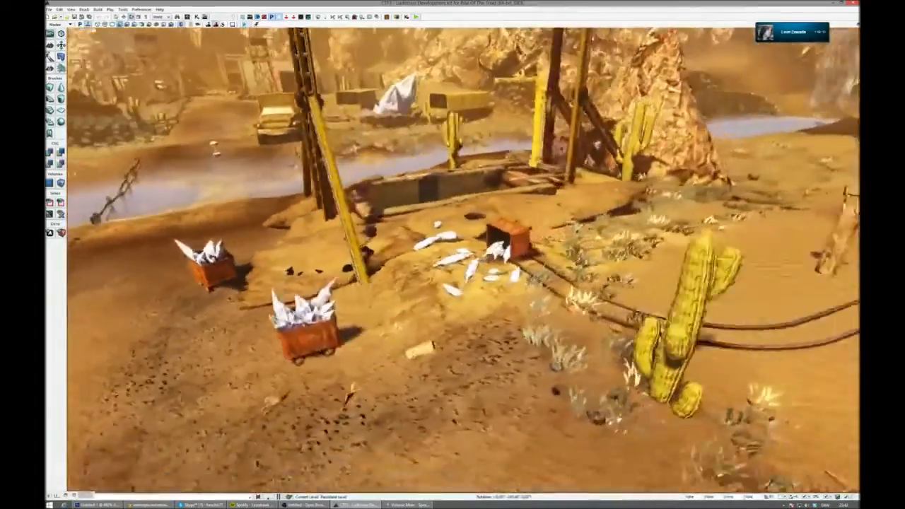
right_click_drag(463, 260, 517, 283)
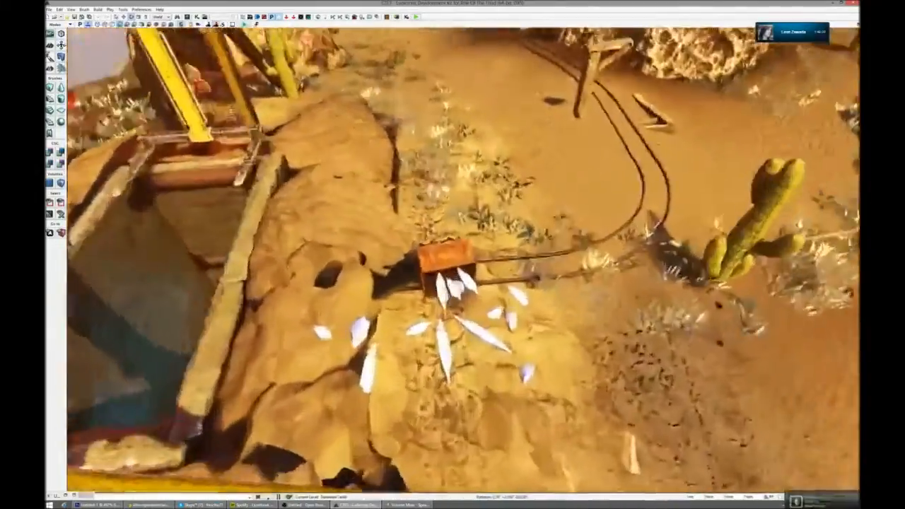
right_click_drag(464, 262, 276, 152)
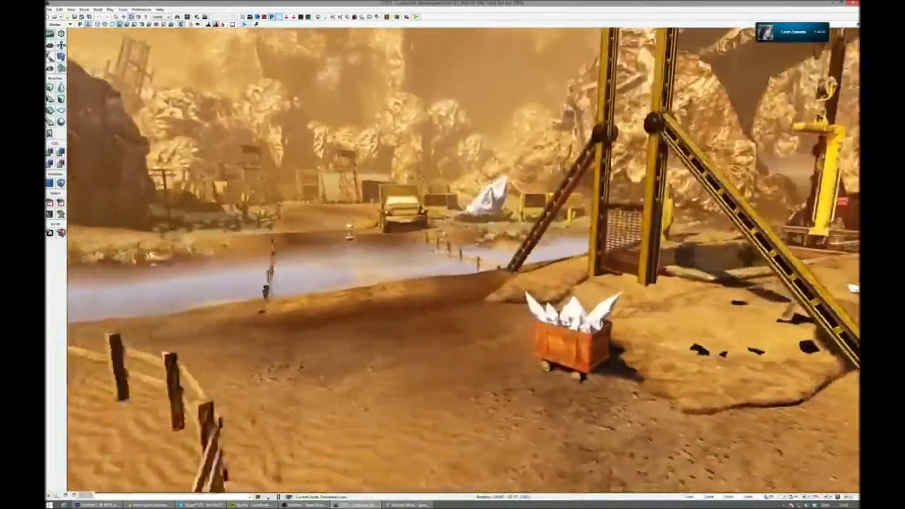
right_click_drag(464, 262, 424, 304)
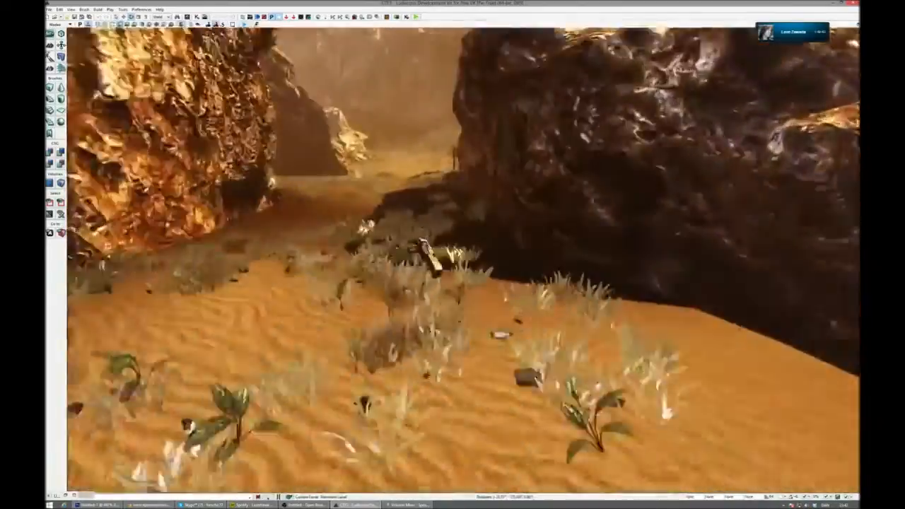
- Survey the canyon paths, the waterfall and its pool, and view the large weapon model beside the water up close
right_click_drag(463, 262, 520, 237)
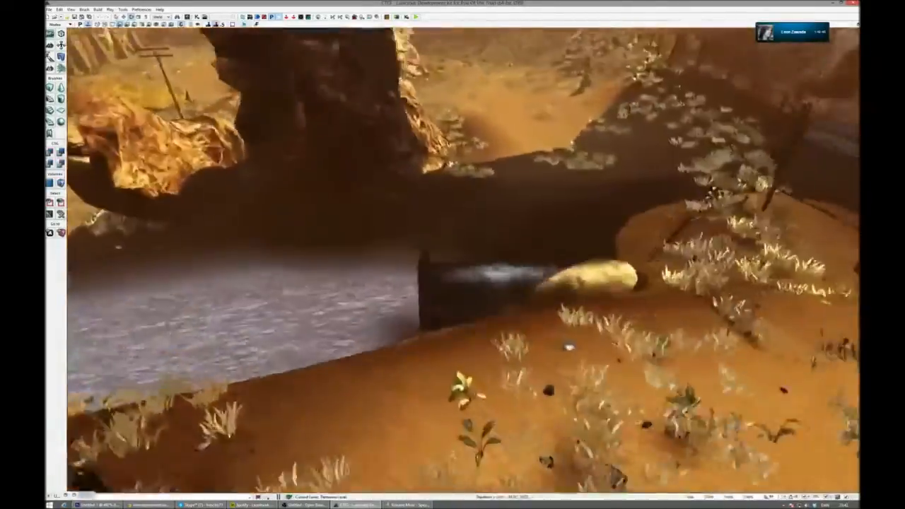
right_click_drag(464, 262, 396, 233)
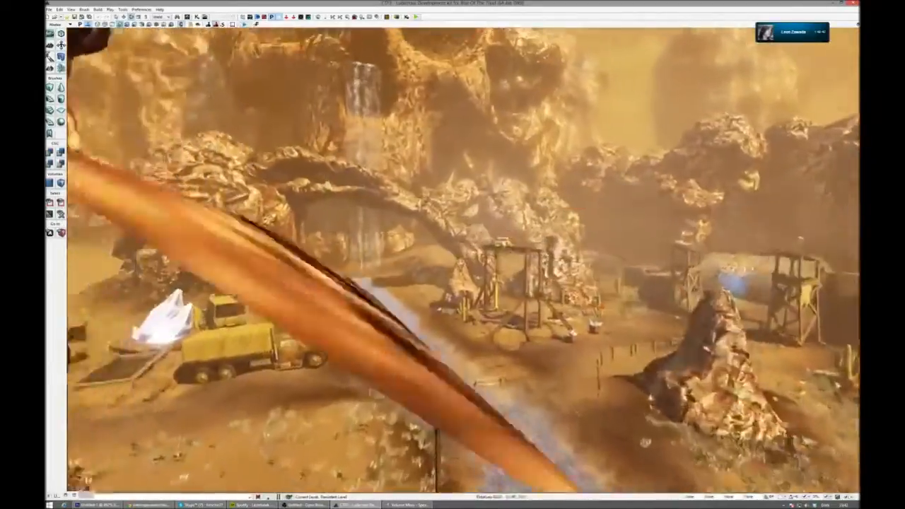
right_click_drag(464, 262, 403, 247)
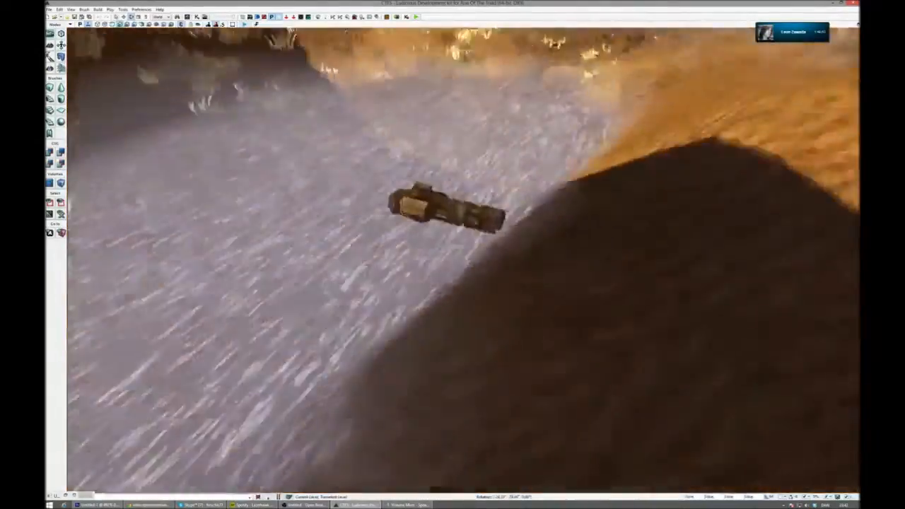
right_click_drag(463, 262, 396, 249)
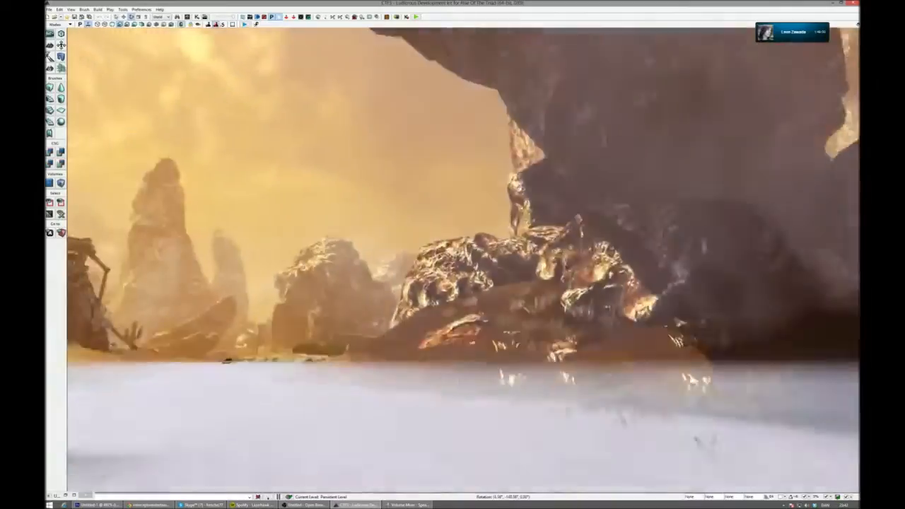
- Inspect the team base from the watchtower platform, the jump pads and ladders to the inside of the boarded-up bunker
right_click_drag(463, 262, 322, 263)
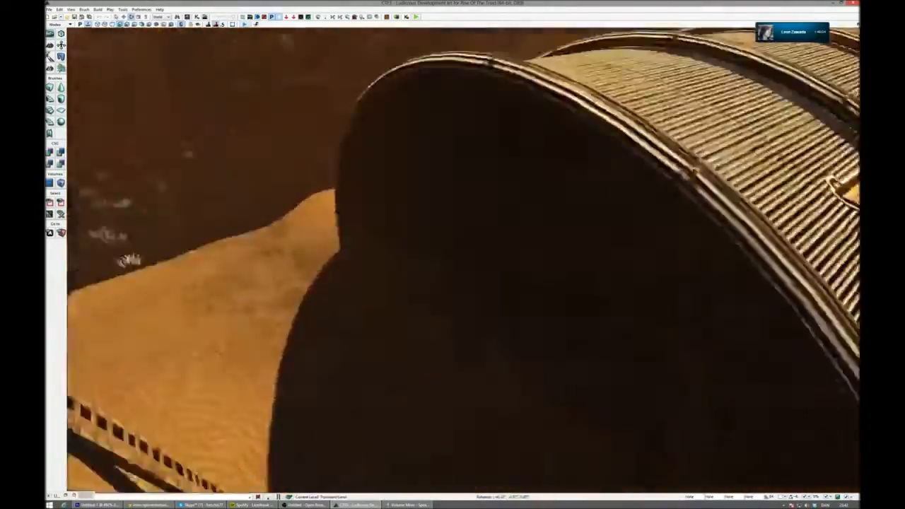
right_click_drag(463, 261, 548, 249)
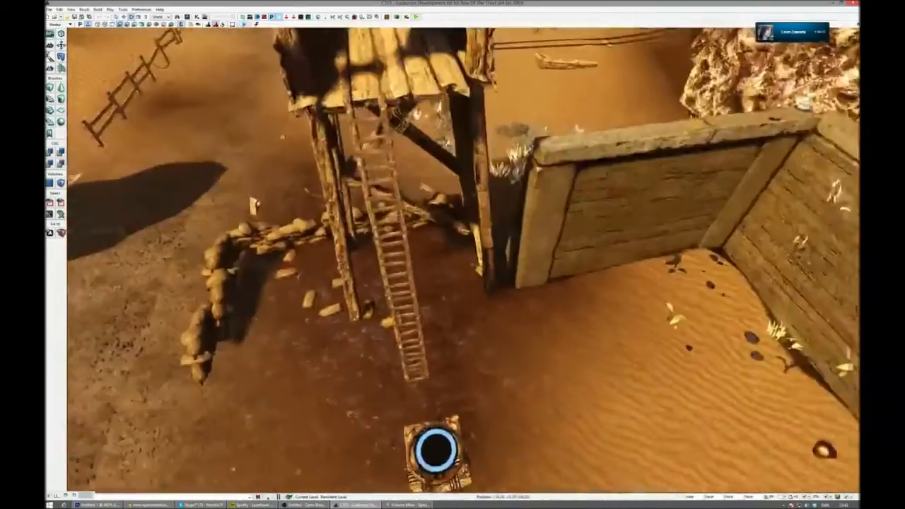
right_click_drag(463, 261, 347, 176)
right_click_drag(545, 169, 484, 170)
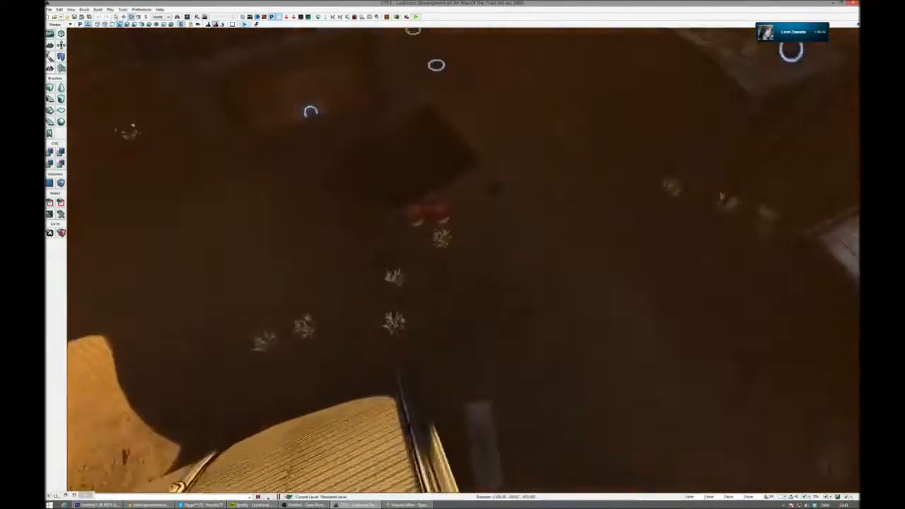
right_click_drag(464, 260, 498, 215)
right_click_drag(463, 260, 640, 256)
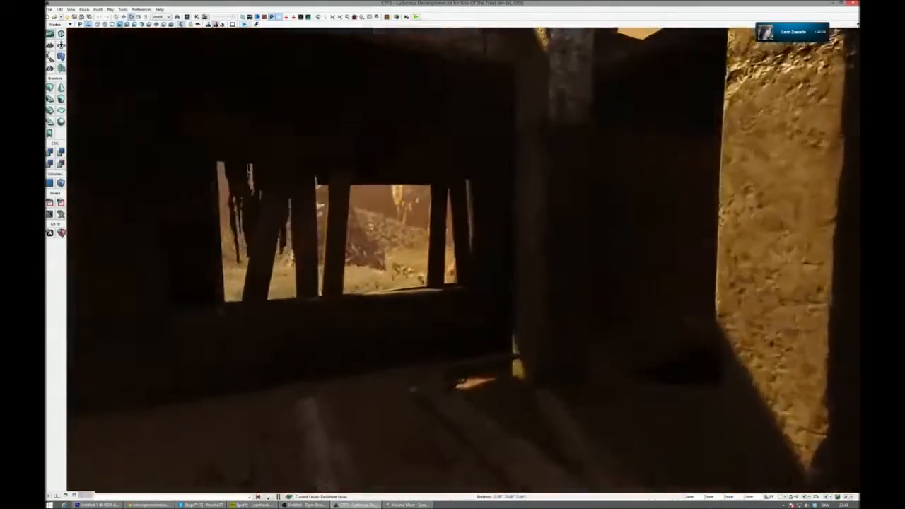
right_click_drag(463, 260, 304, 329)
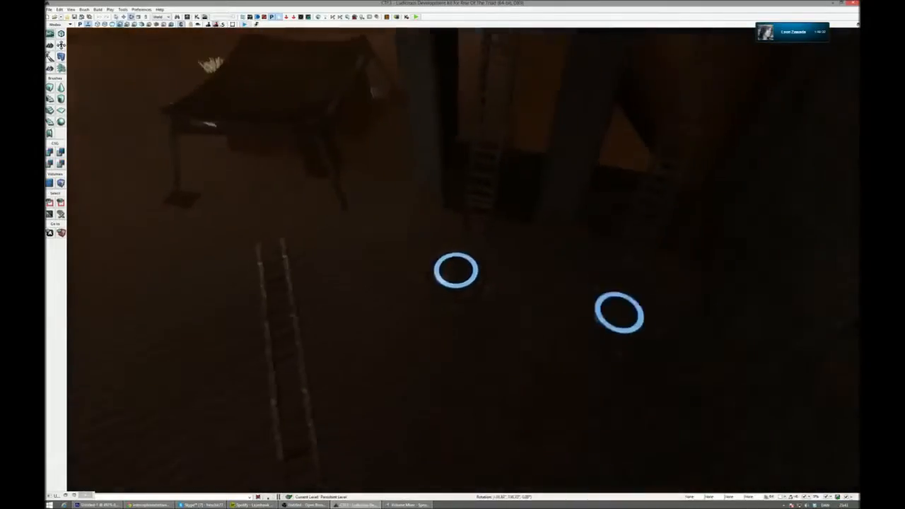
- Examine the dark area behind the base and the tunnel marked 02, ending on the road between the two watchtowers
right_click_drag(464, 259, 714, 286)
right_click_drag(464, 260, 605, 225)
right_click_drag(464, 260, 516, 283)
right_click_drag(463, 260, 329, 253)
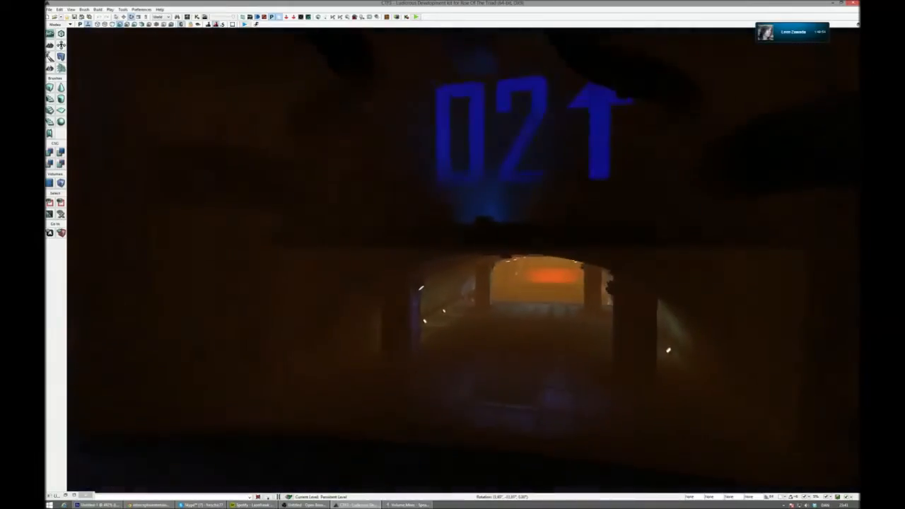
right_click_drag(464, 259, 498, 251)
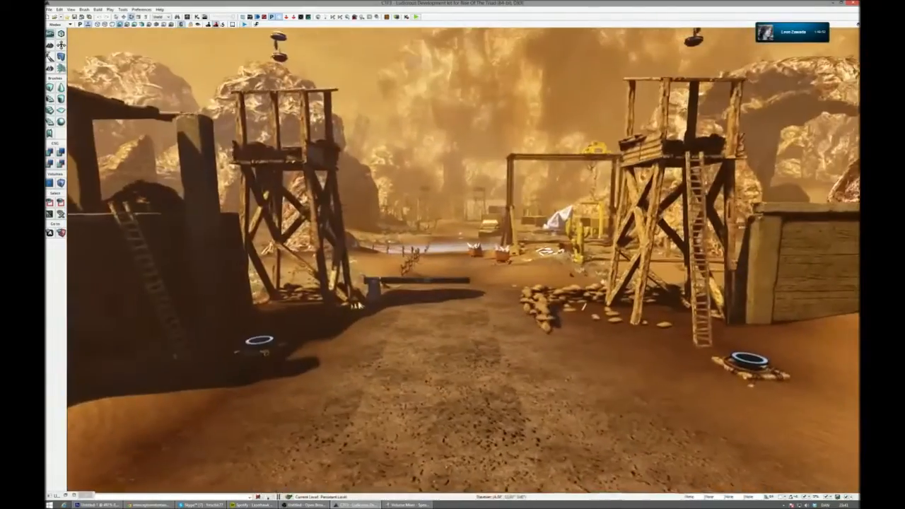
- Start a play-test of CTF3 from the base road, dismissing the package size message, and pick up the Heat-Seeker in the hangar
left_click(244, 24)
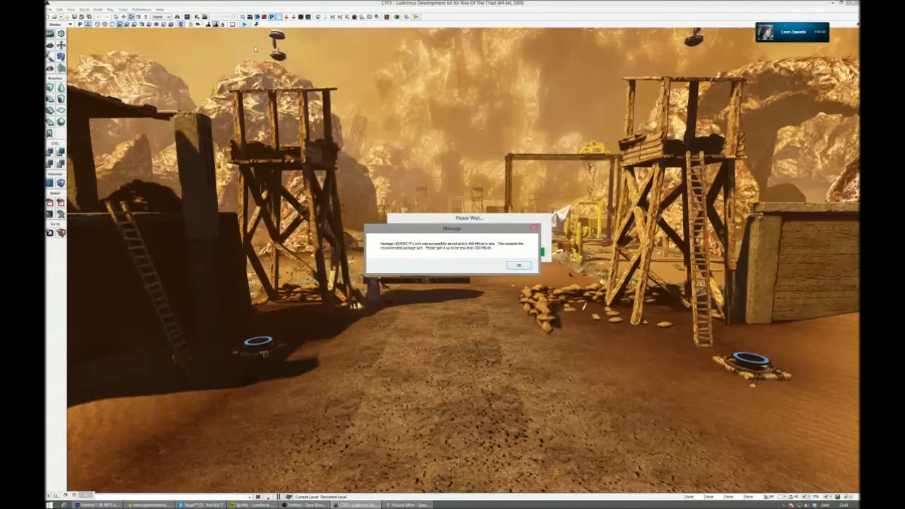
left_click(519, 265)
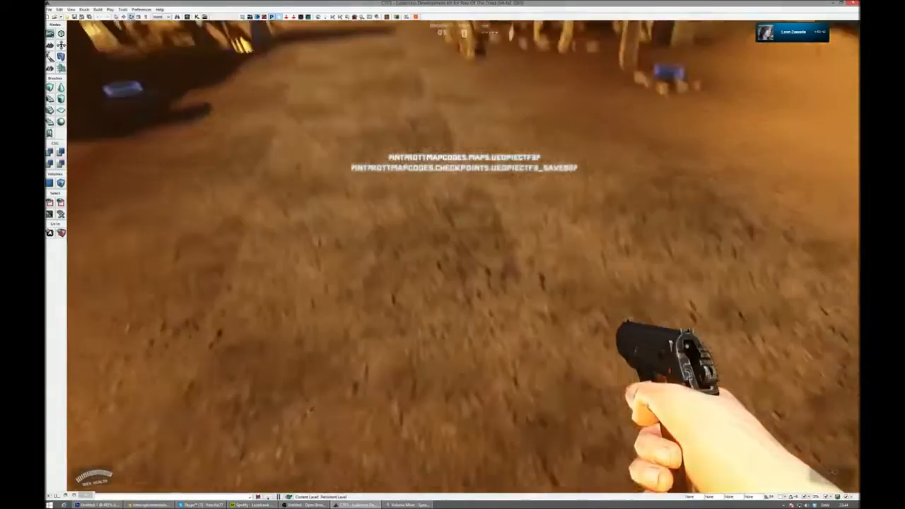
key("w")
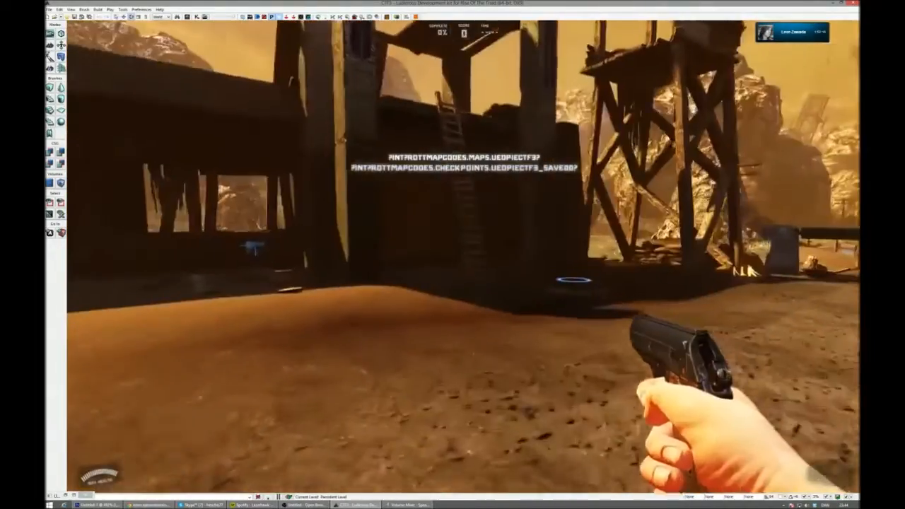
key("w")
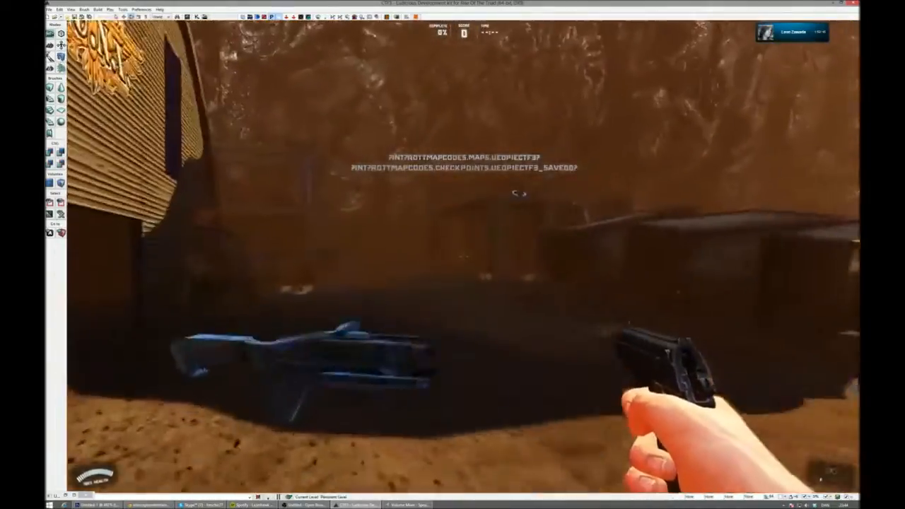
key("w")
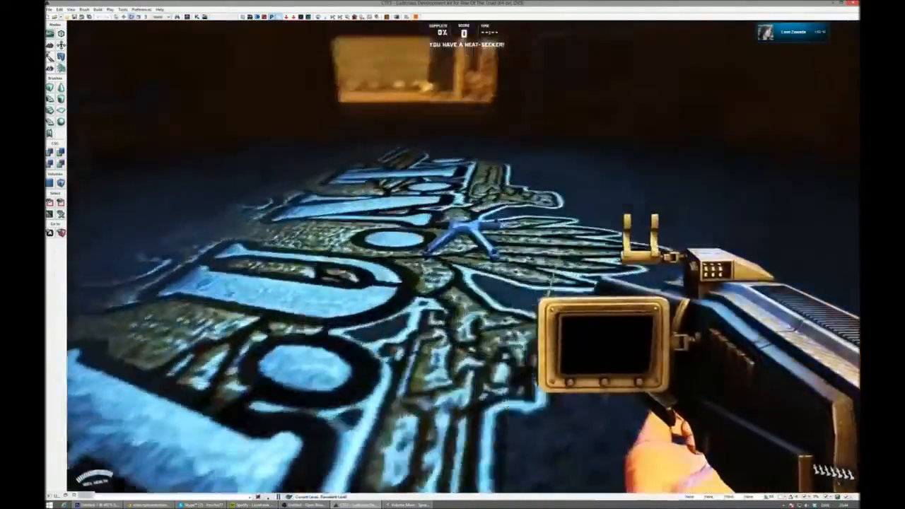
- Walk out past the striped barrier into the cactus field and on to the mine pit to check the scenery in play
key("w")
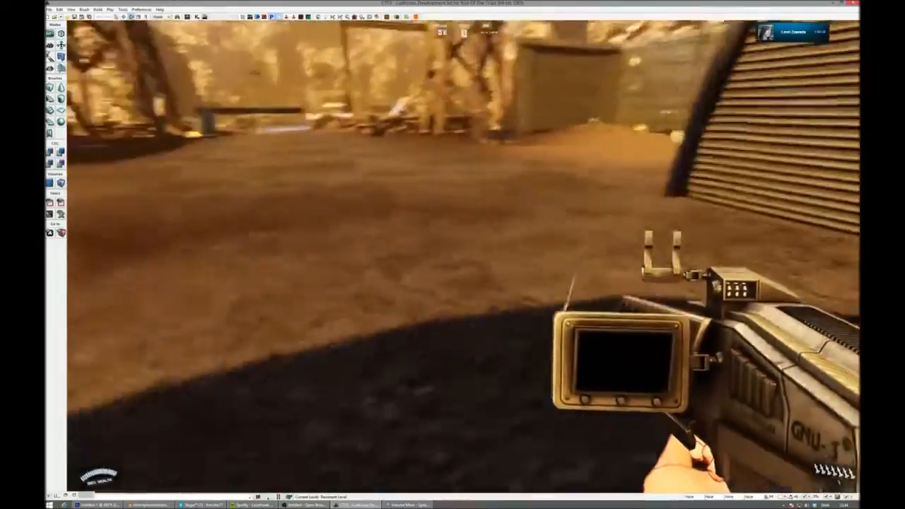
key("w")
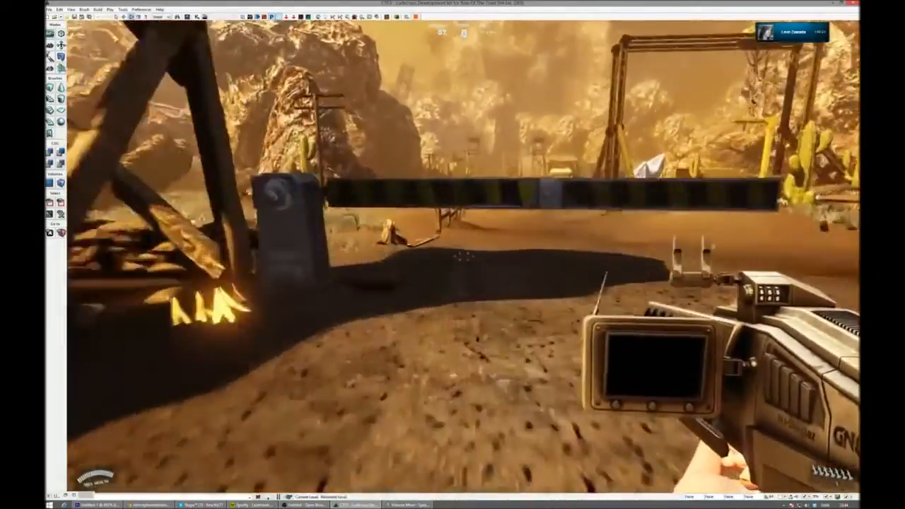
key("w")
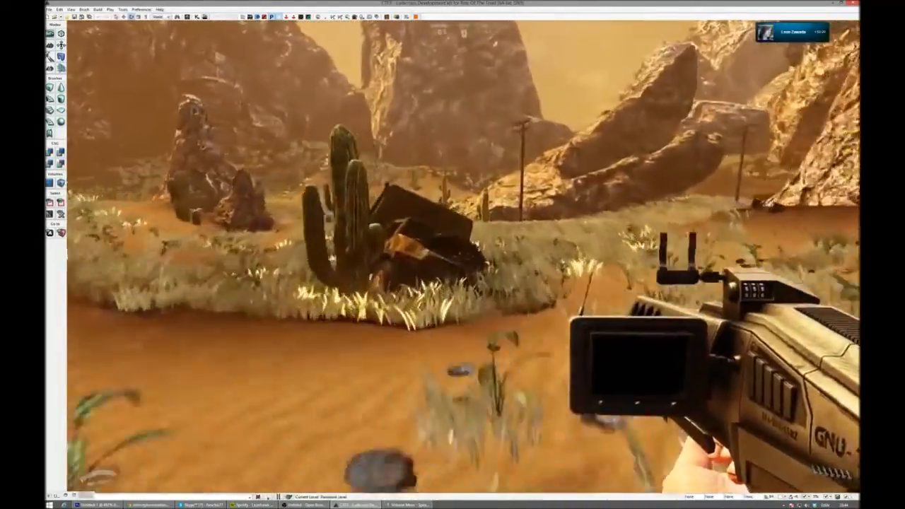
key("w")
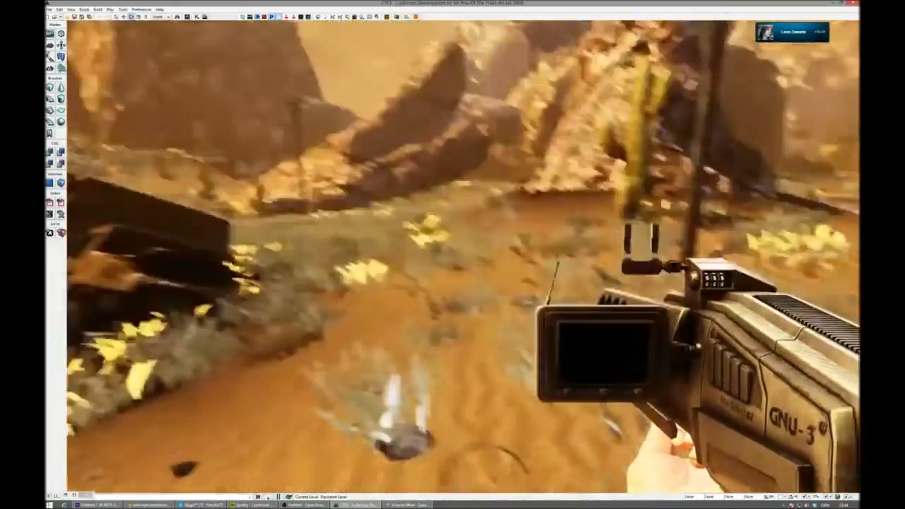
key("w")
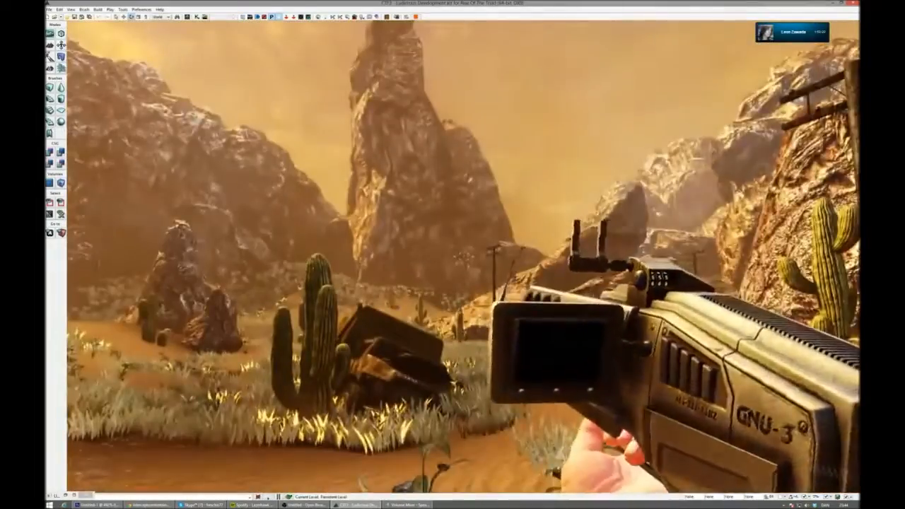
key("w")
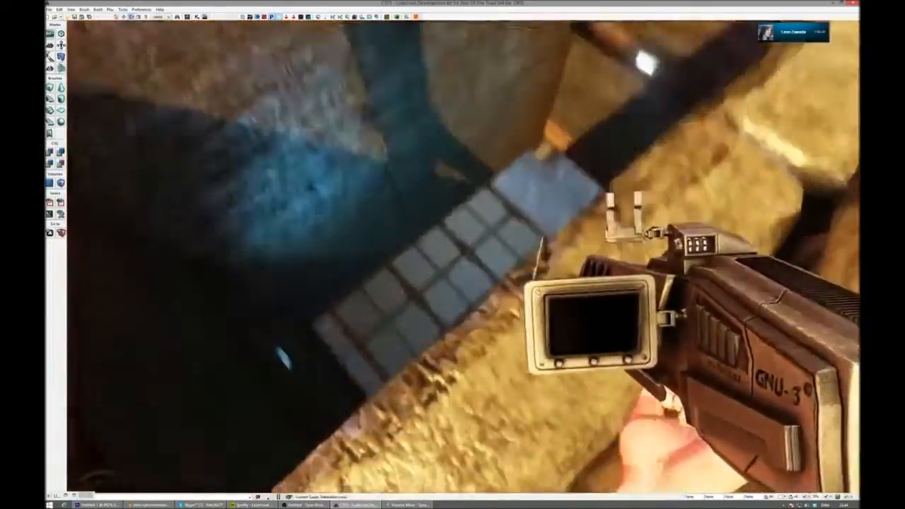
- Return from the mine to the base, climb the watchtower and fire the Heat-Seeker out over the river valley
key("s")
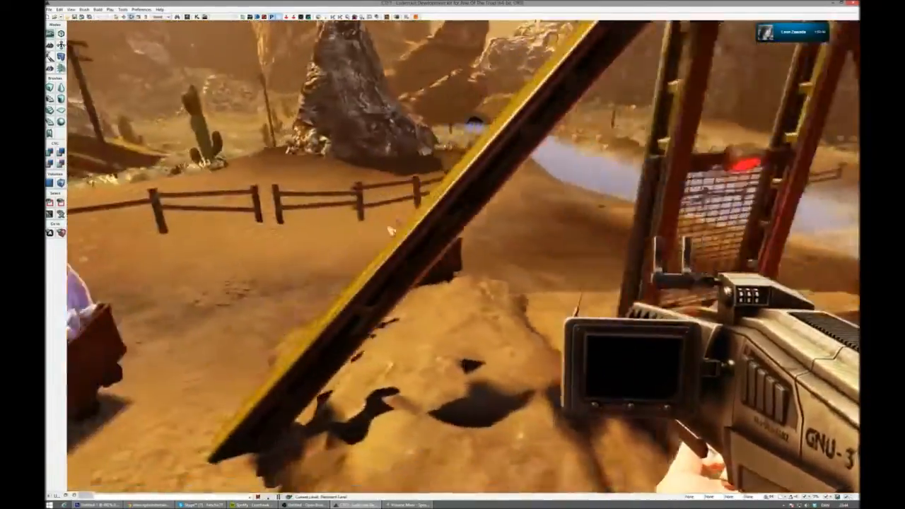
key("w")
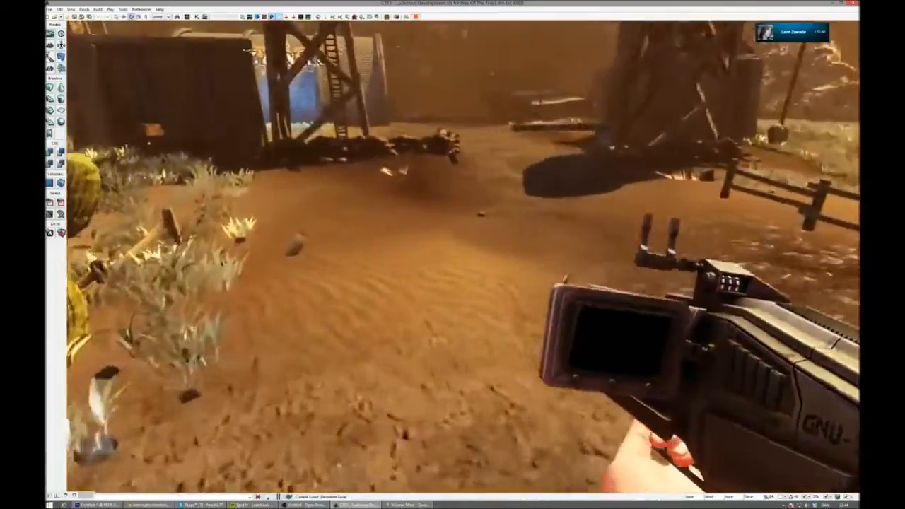
key("w")
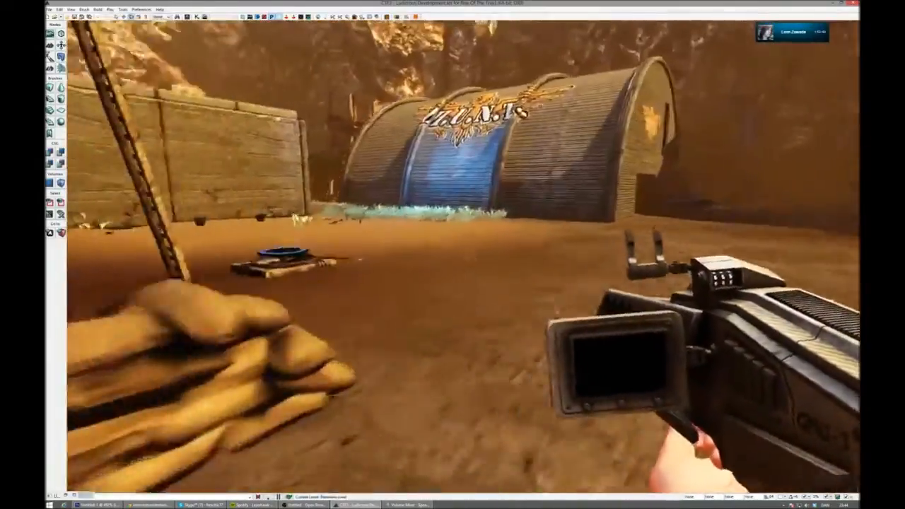
key("w")
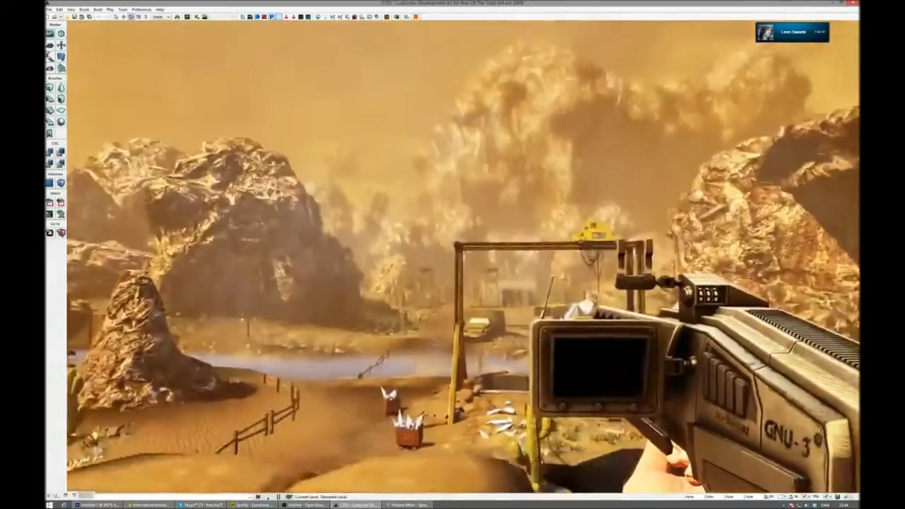
left_click(463, 257)
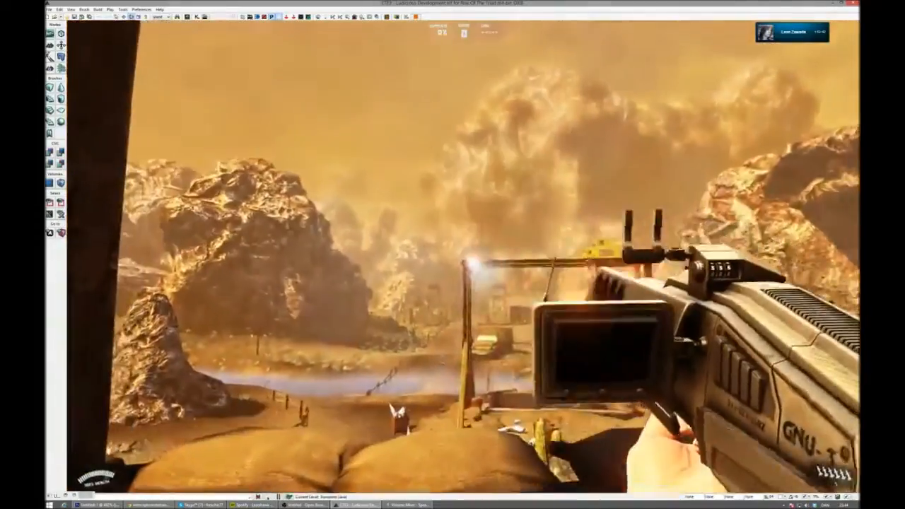
left_click(464, 257)
- Explore the bunker's upper walkway and dark rooms, fire the Heat-Seeker inside, and pick up the Firebomb weapon
key("w")
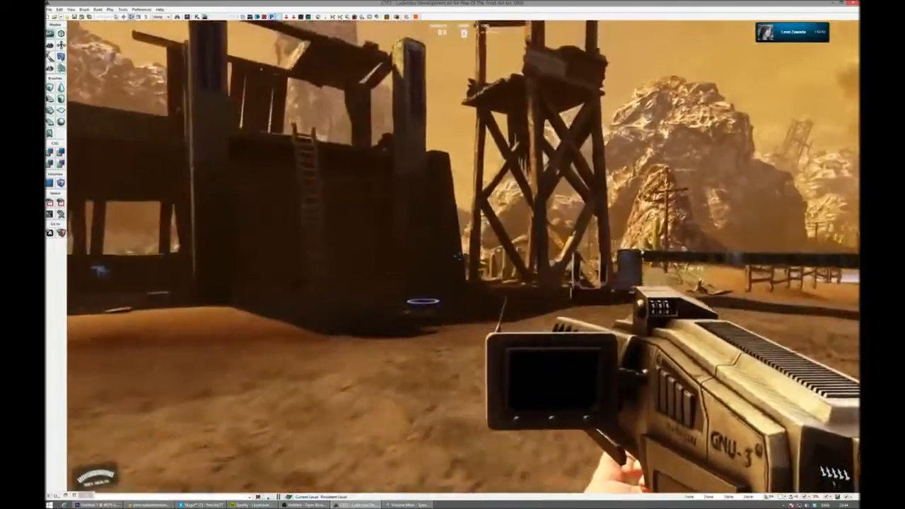
key("w")
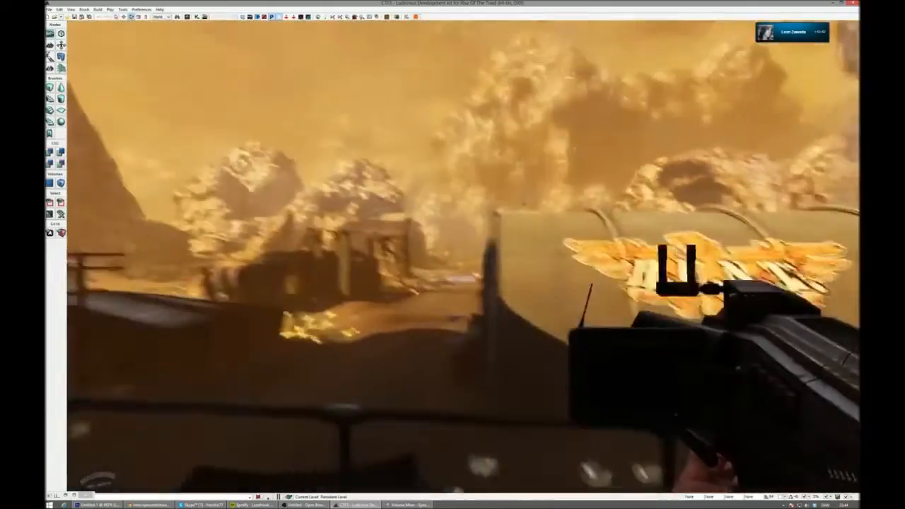
key("s")
left_click(464, 256)
left_click(464, 256)
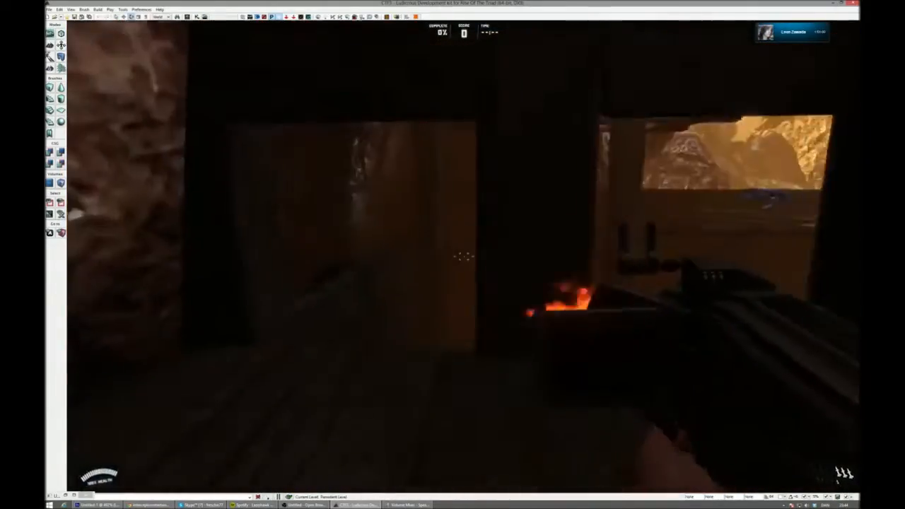
key("w")
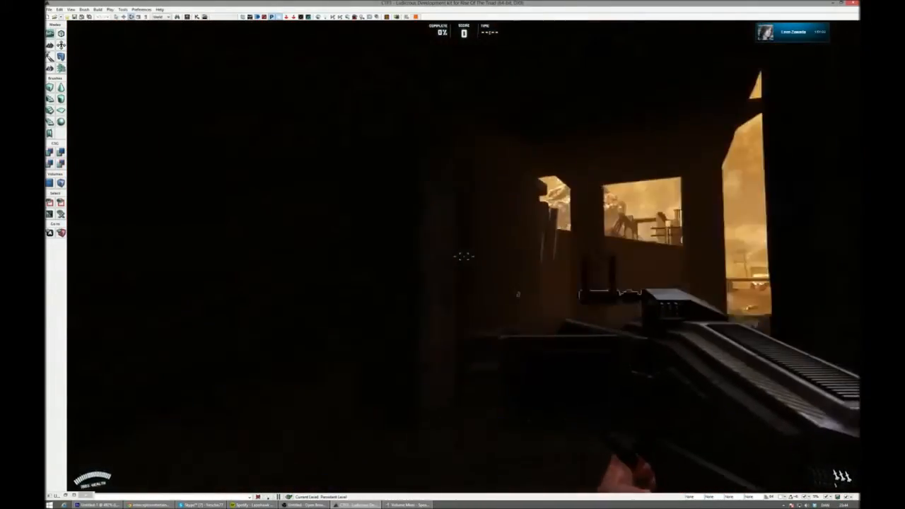
key("w")
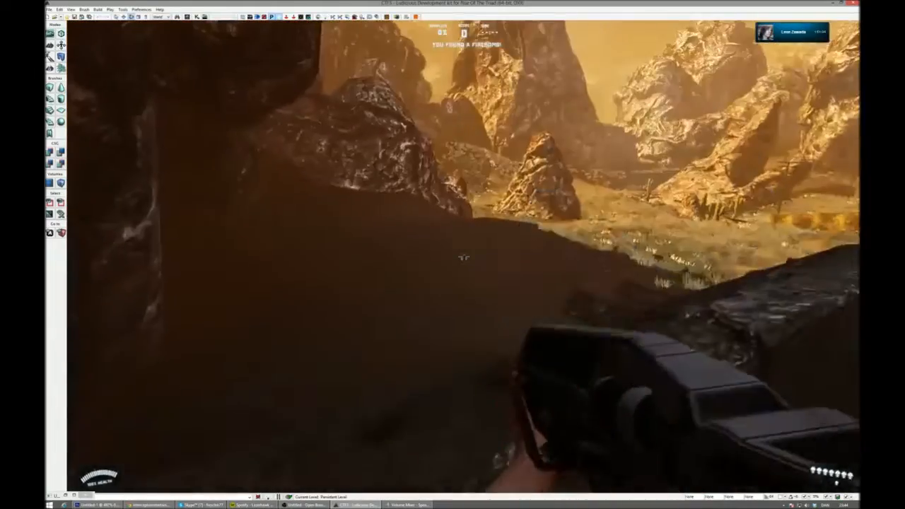
- Fire the Firebomb out over the base from the rocky ledge, and run down into the blue-lit tunnel
left_click(464, 257)
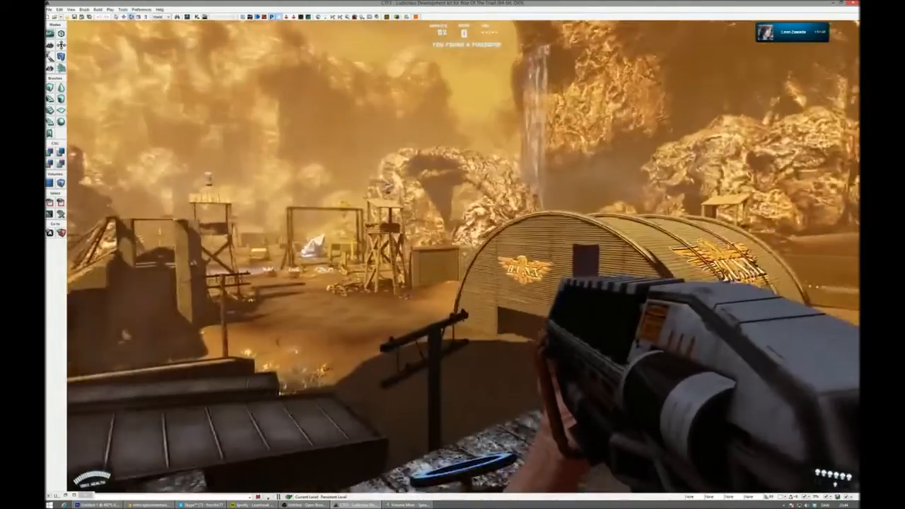
left_click(464, 258)
key("w")
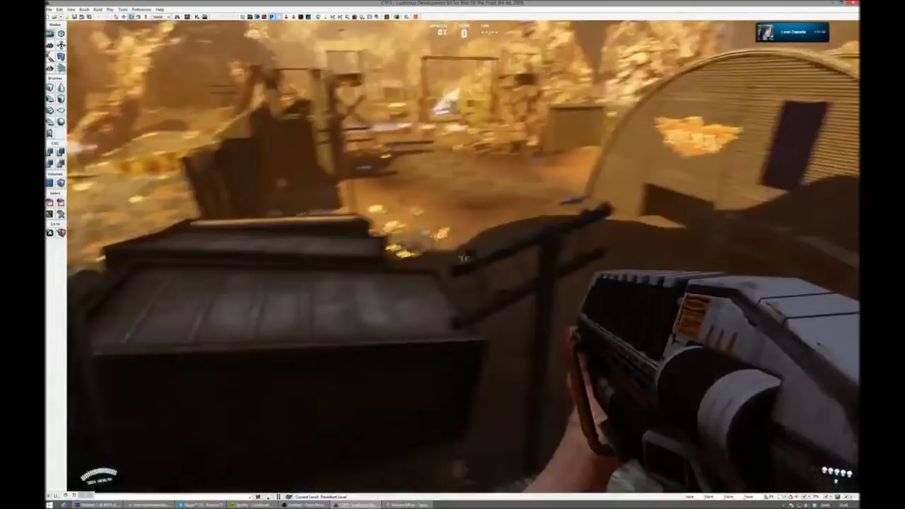
key("w")
key("w")
key("w")
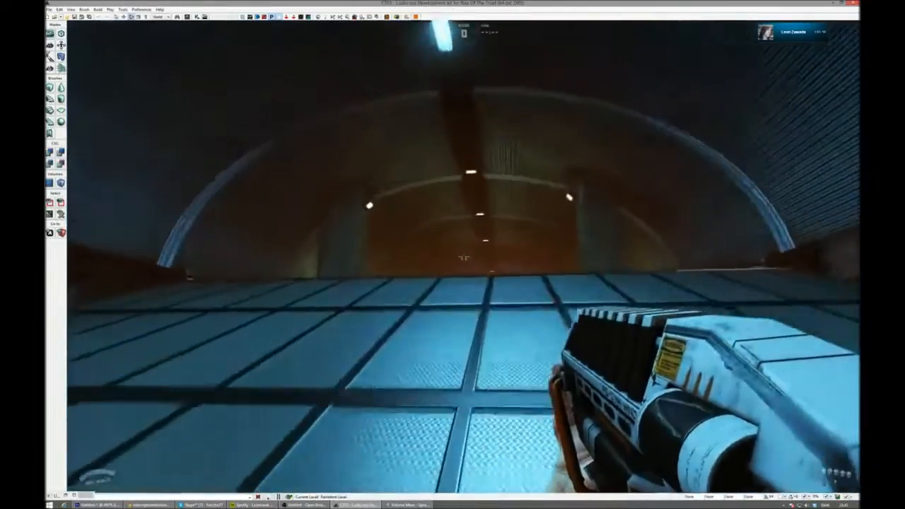
- Follow the tunnel into the chamber with the round lit platform, and pick up the Split Missile
key("w")
key("w")
key("w")
key("w")
key("w")
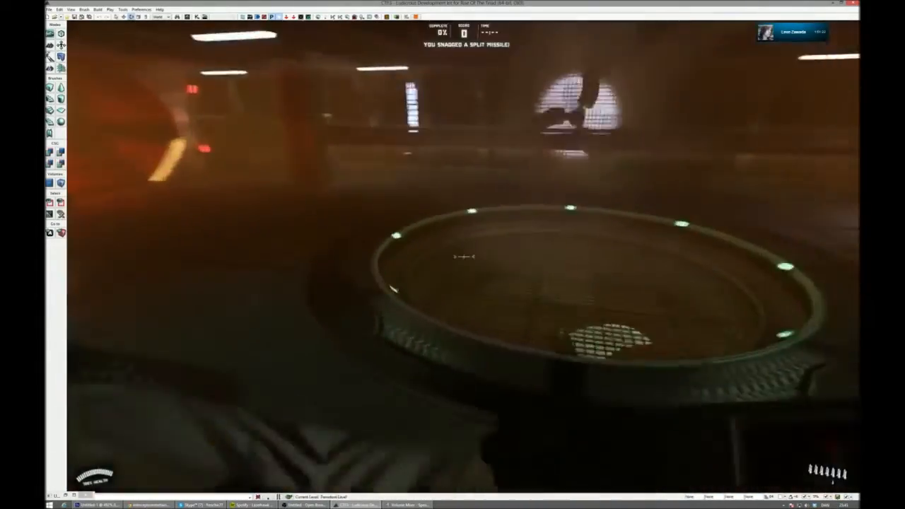
key("w")
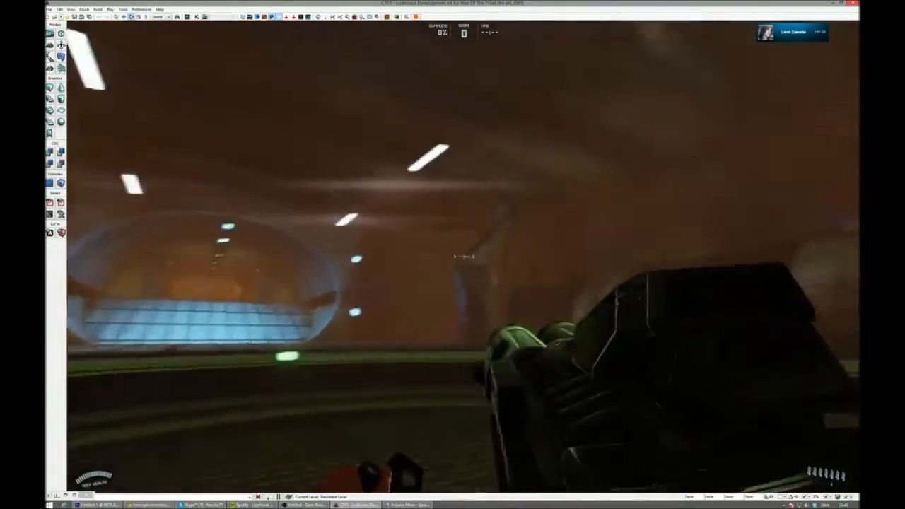
- Pick up the Excalibat near the fan grate, circle the round platform, and swing the bat on the way to the jump pad
key("w")
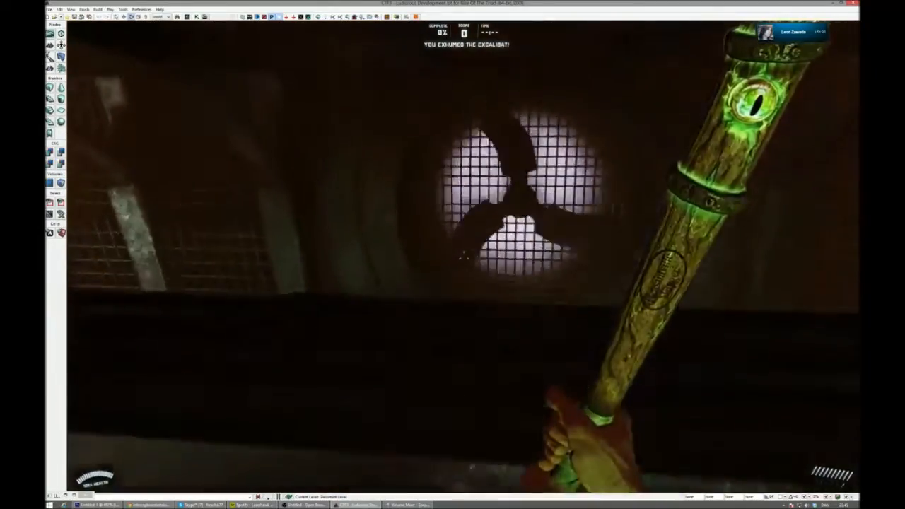
key("w")
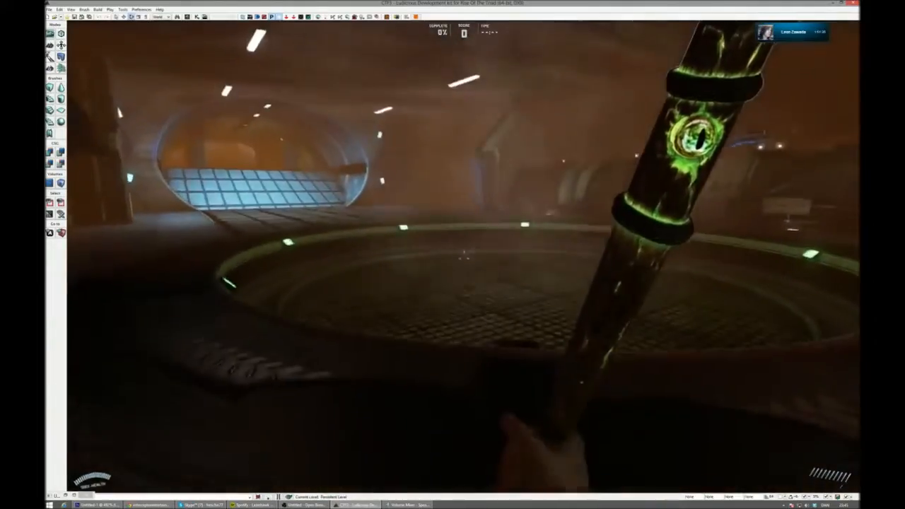
key("w")
key("w")
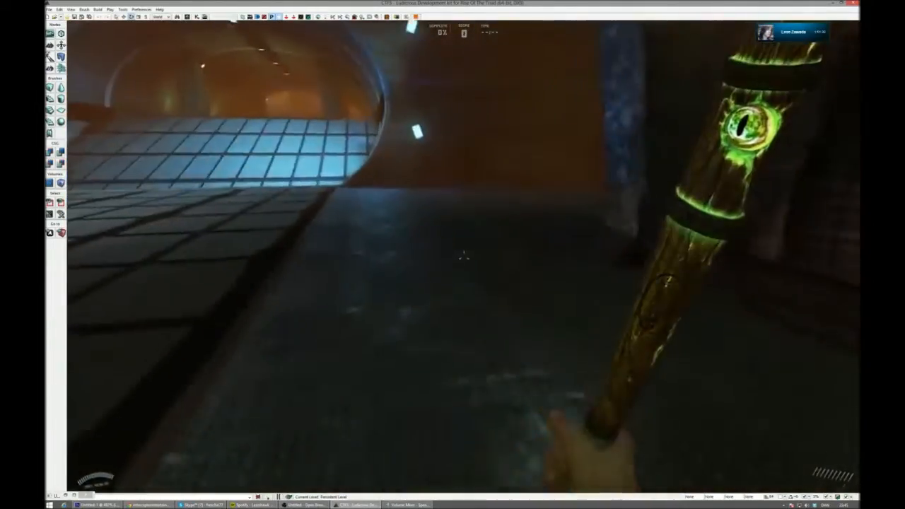
left_click(464, 256)
- Swap back to the Split Missile among the chamber's weapon pickups, and fire it out through the small window in the red-lit area
key("w")
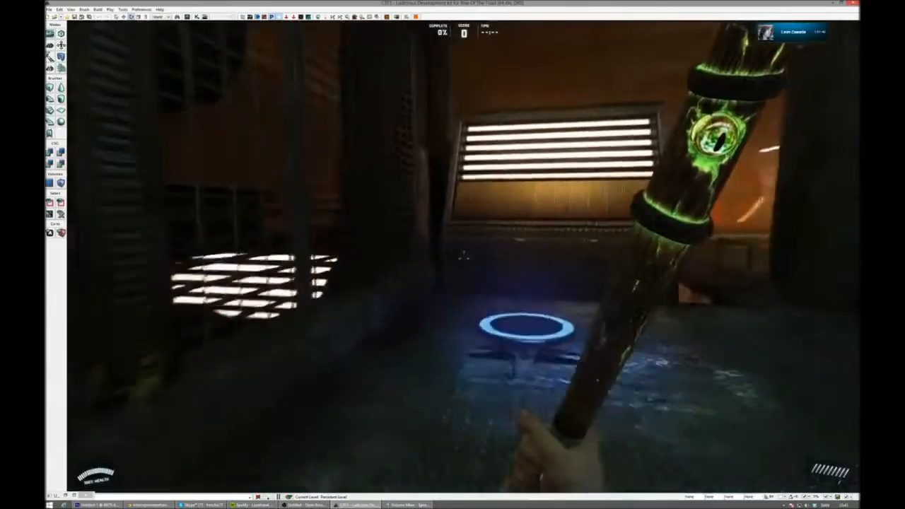
key("w")
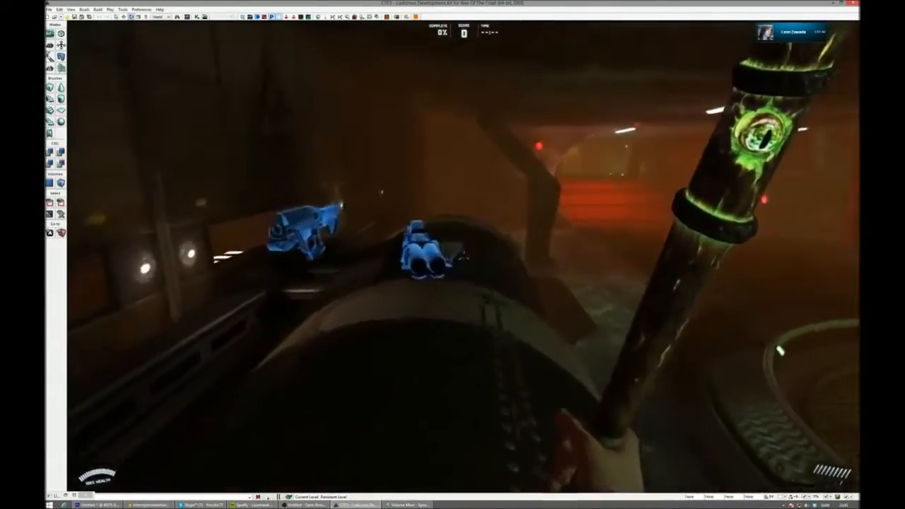
key("w")
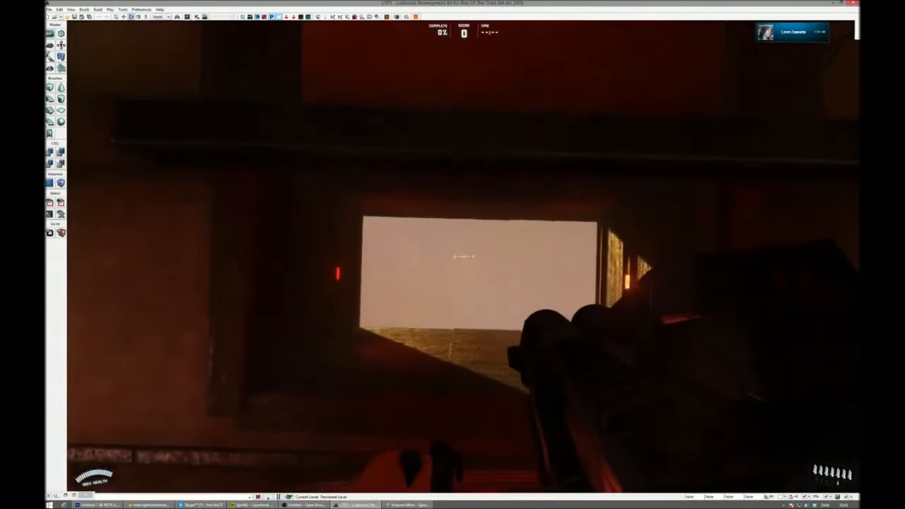
left_click(464, 256)
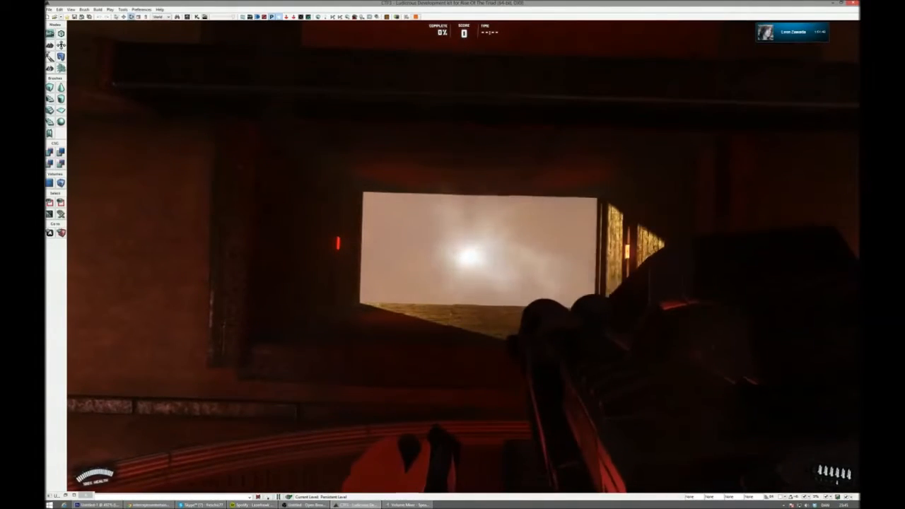
left_click(464, 257)
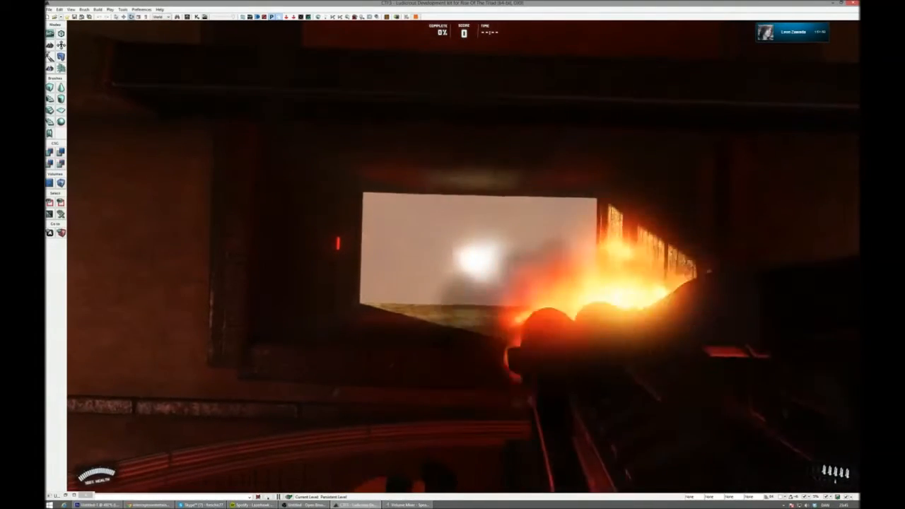
left_click(464, 257)
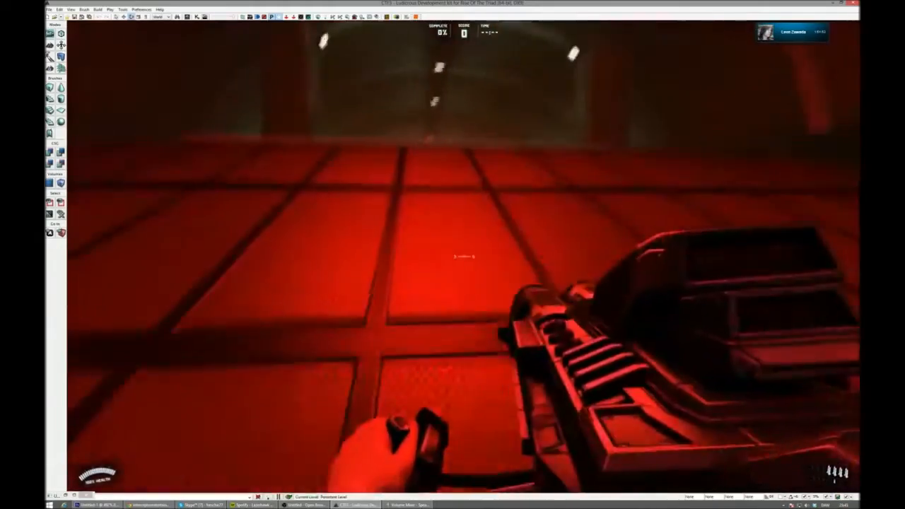
- Walk through the red-lit tunnel and the dark rooms past the jump pad, and come out beside the corrugated hangar
key("w")
key("w")
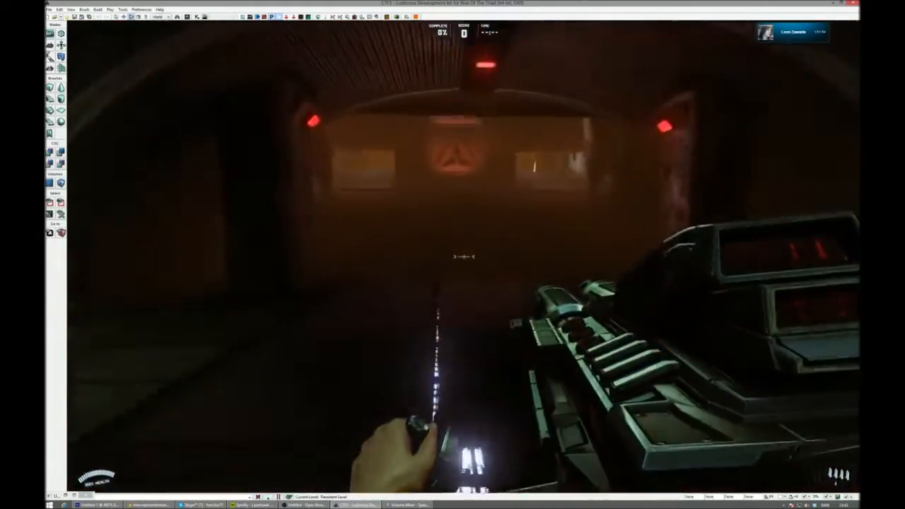
key("w")
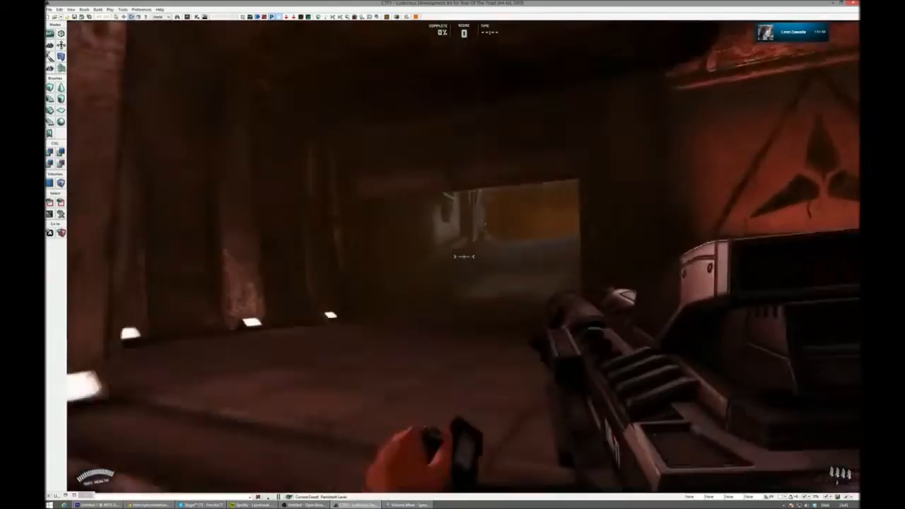
key("w")
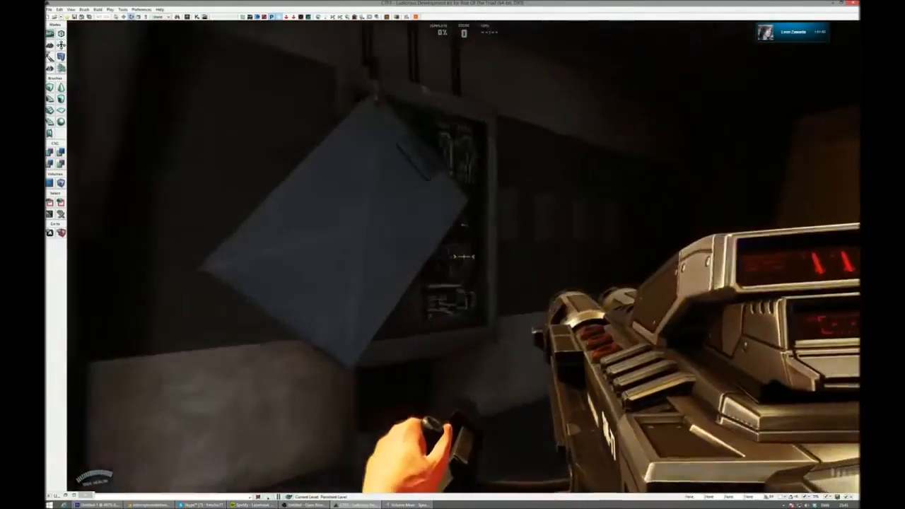
- Pick up the Heat-Seeker outside the hangar, cross the sand yard, and get up onto the ruined building's upper floor
key("w")
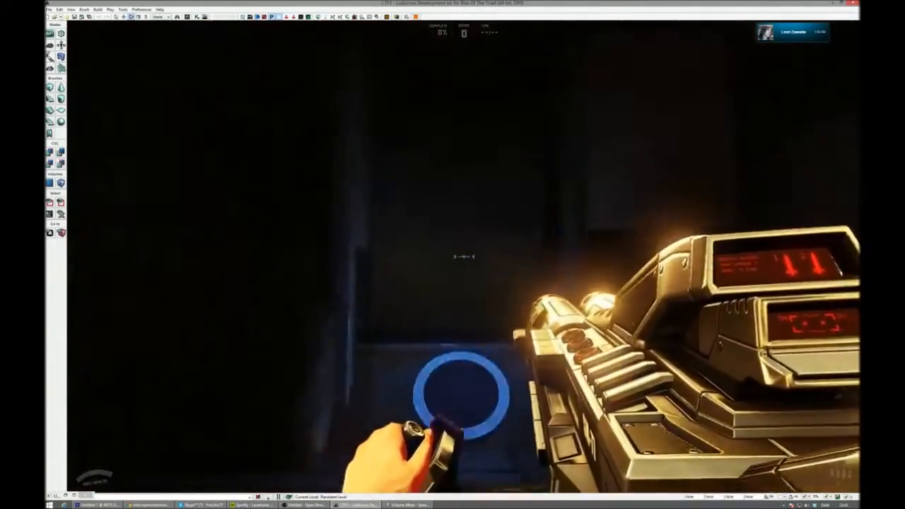
key("w")
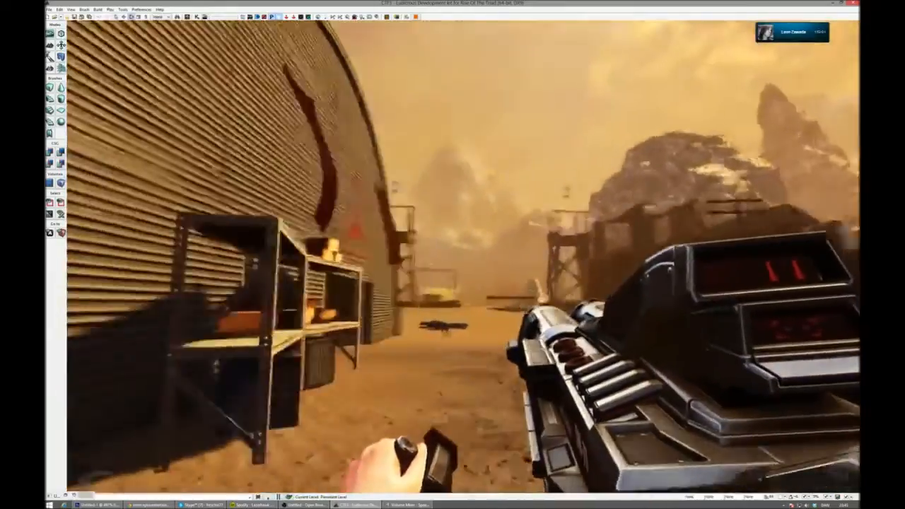
key("w")
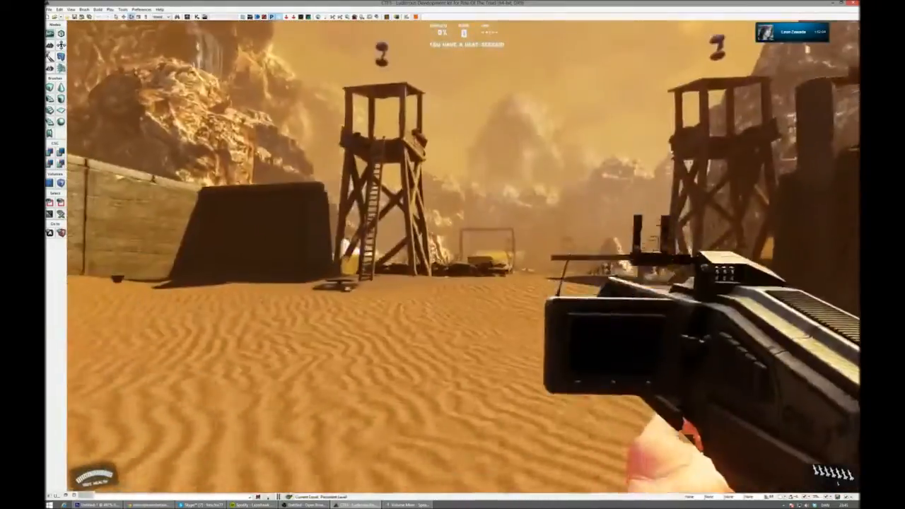
key("w")
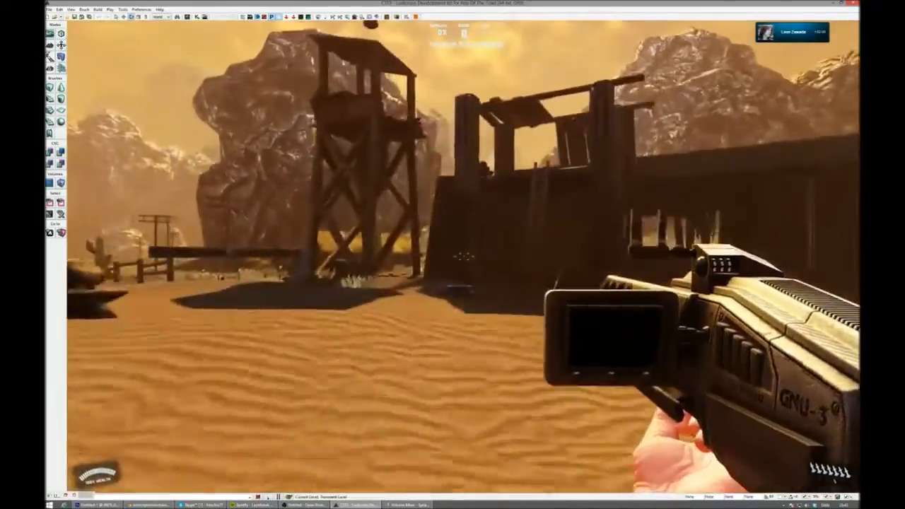
key("w")
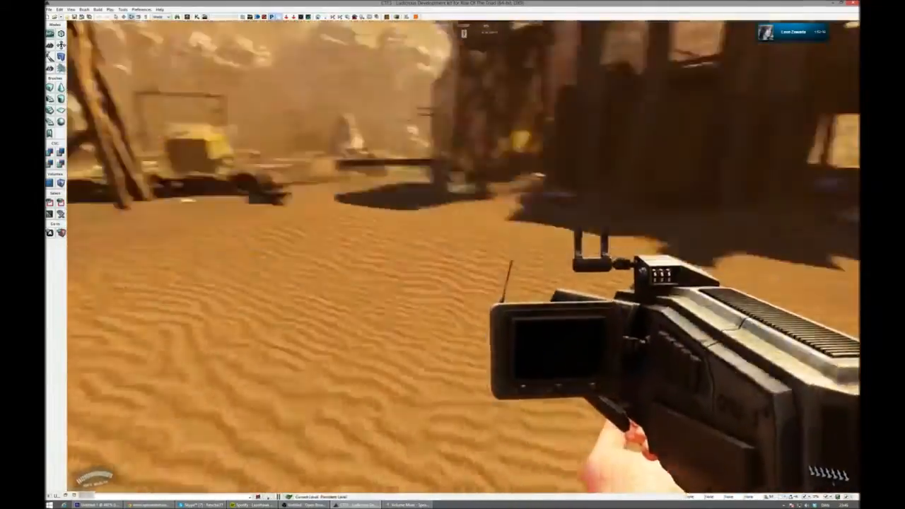
key("w")
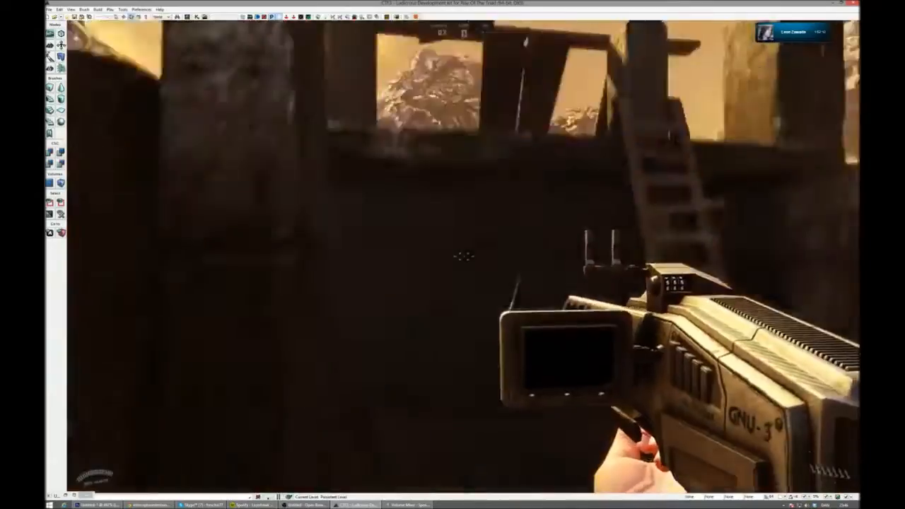
key("w")
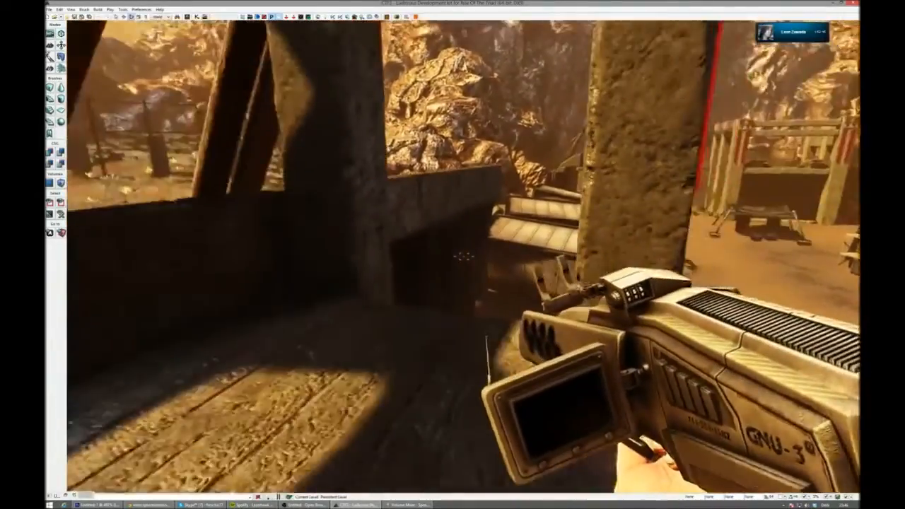
- Tour the watchtower area of the yard with the Heat-Seeker, and end the CTF3 play-test
key("w")
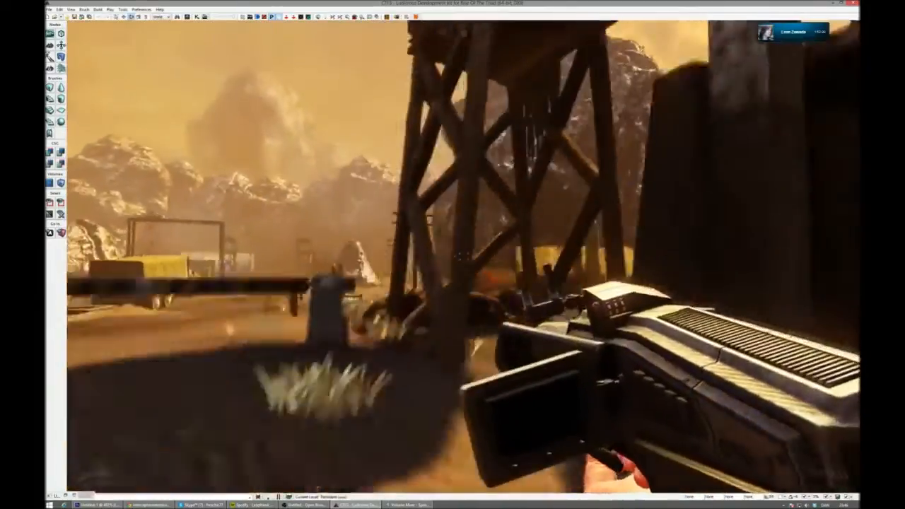
key("w")
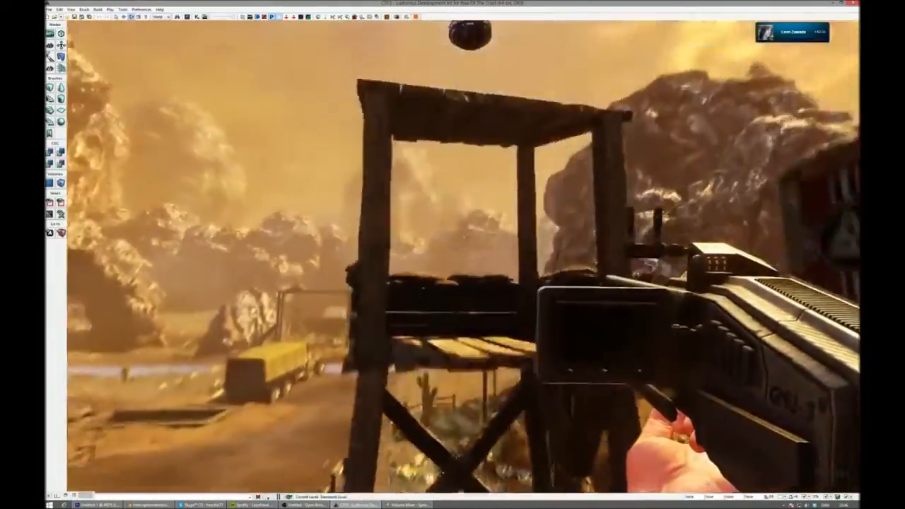
key("w")
key("space")
key("w")
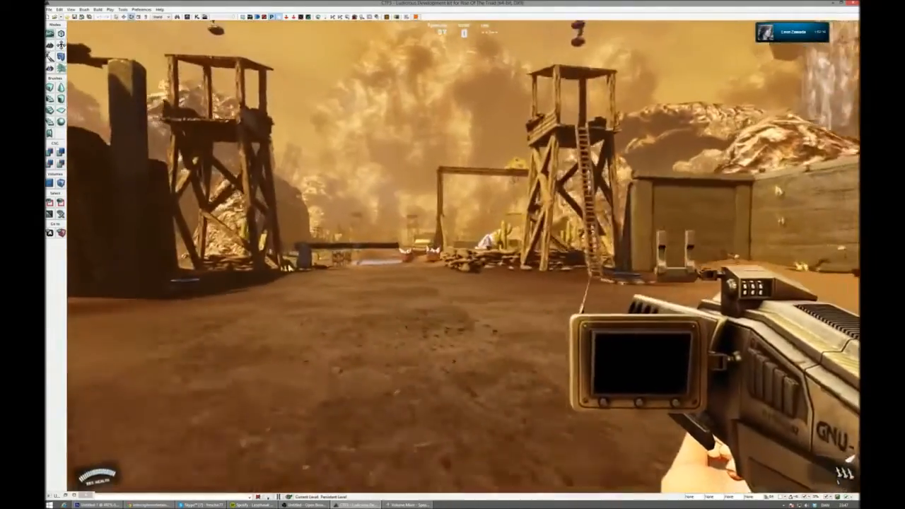
key("Escape")
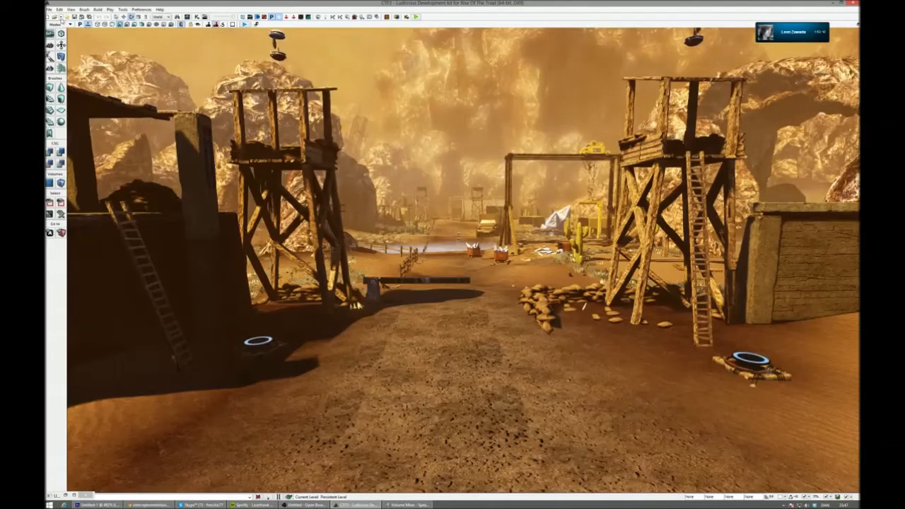
- Open the existing map DM4 from the Multiplayer maps folder
left_click(61, 18)
left_click(57, 17)
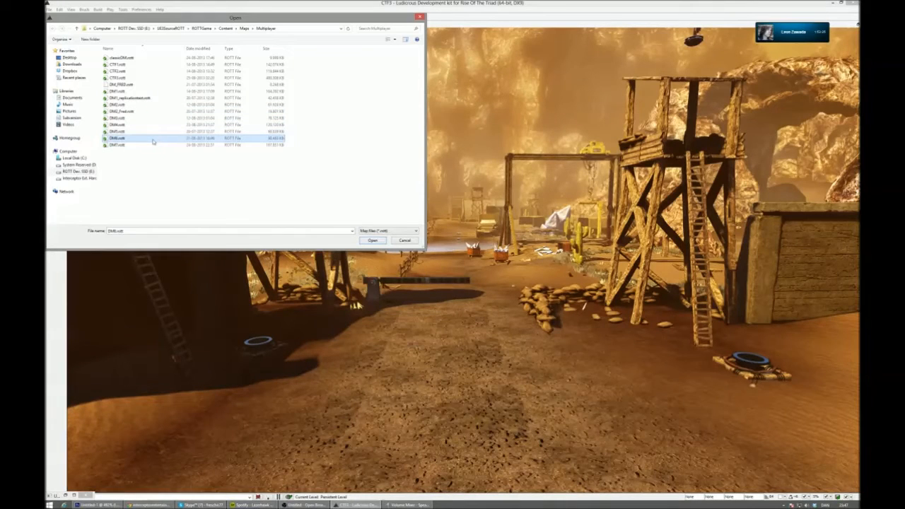
double_click(148, 128)
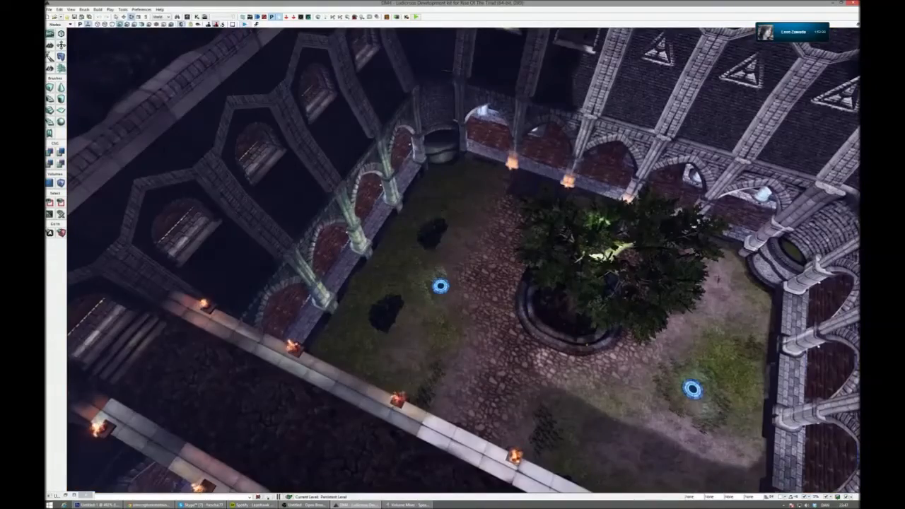
- Fly from the tree courtyard into the stained-glass hall and start a DM4 play-test in the viewport
right_click_drag(464, 260, 663, 226)
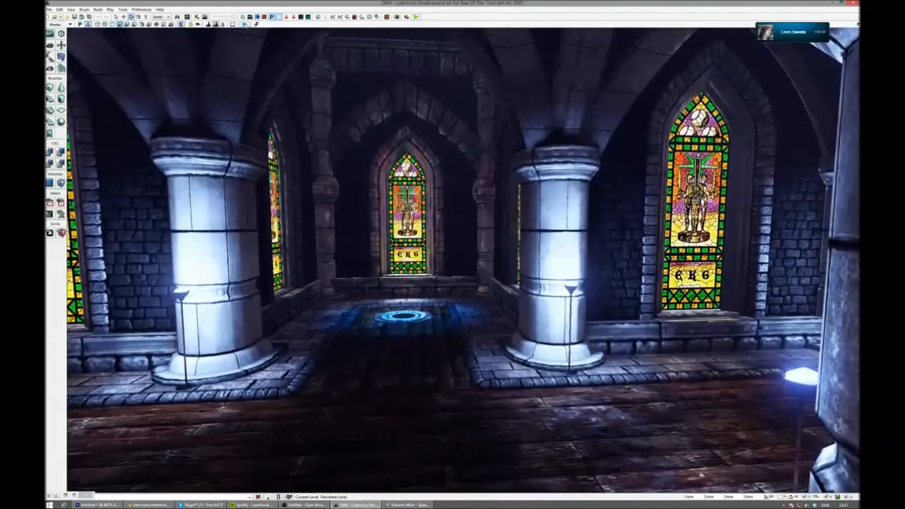
left_click(244, 24)
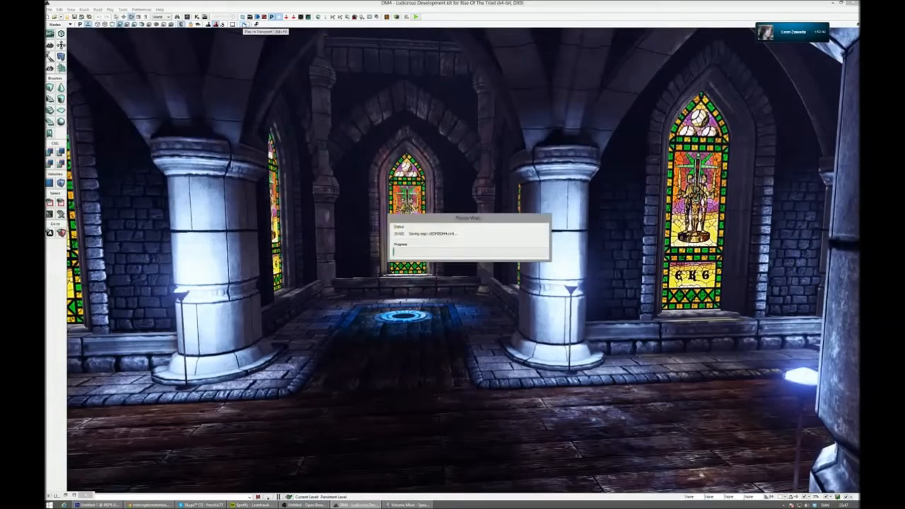
key("alt+Tab")
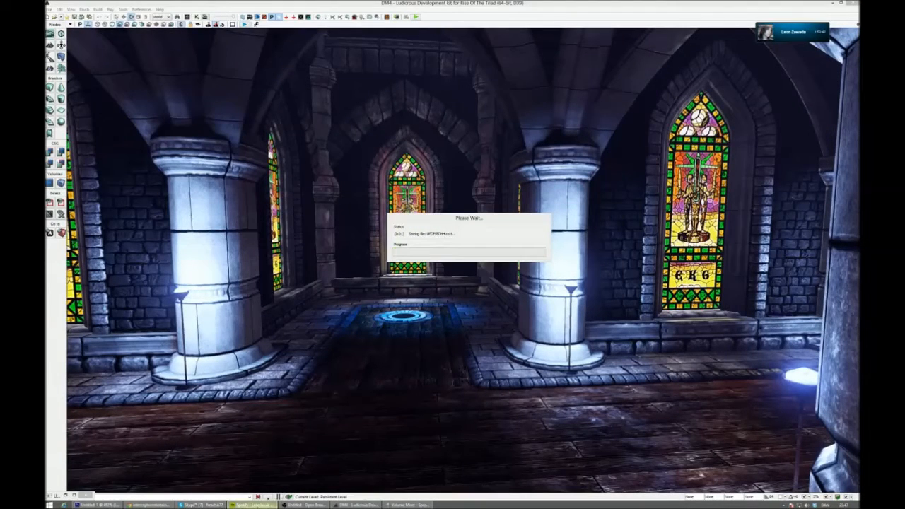
mouse_move(252, 505)
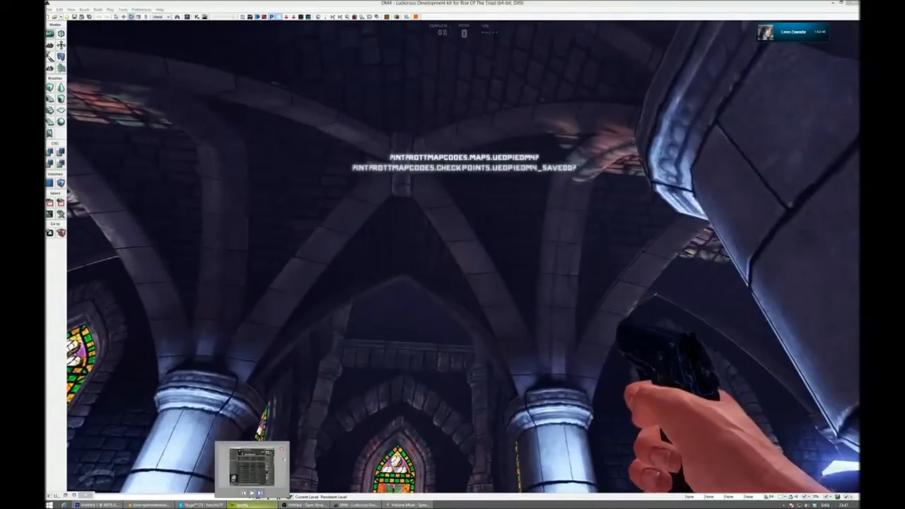
left_click(557, 10)
- Walk along the pillared corridor past the stained-glass windows and follow its curved section into the large vaulted hall
key("w")
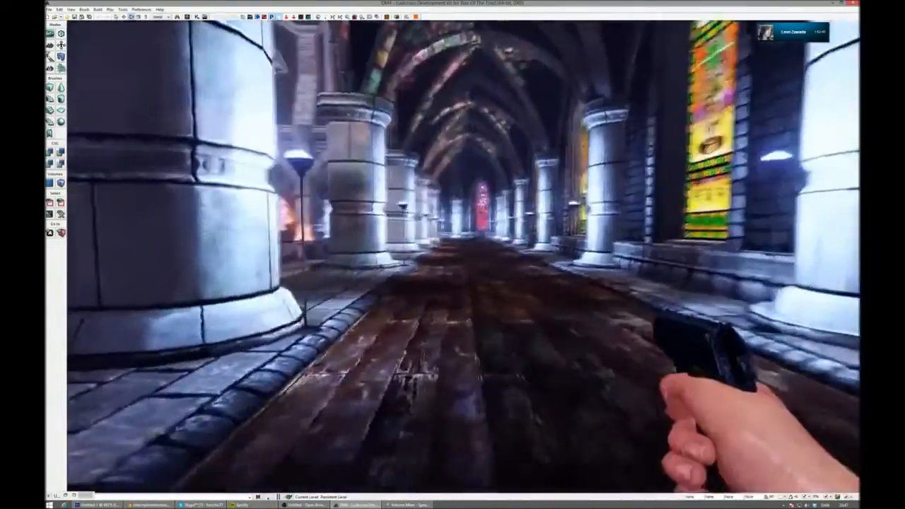
key("w")
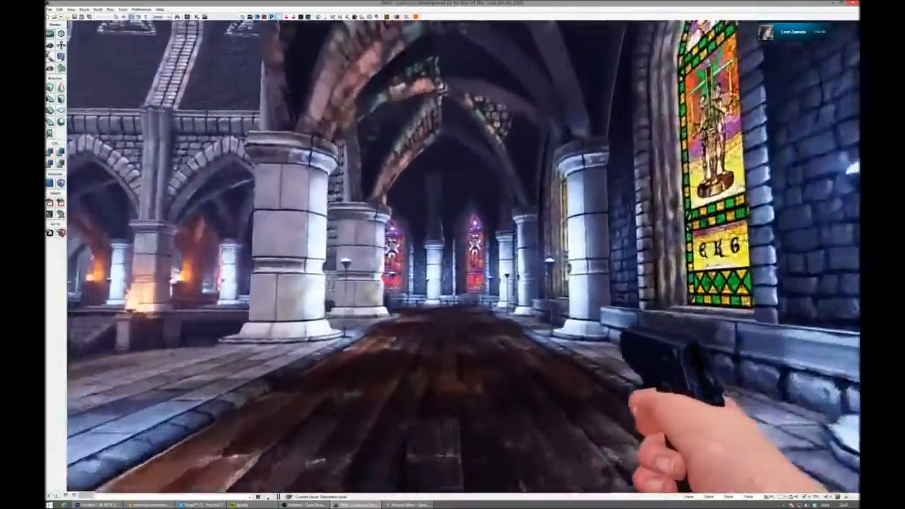
key("w")
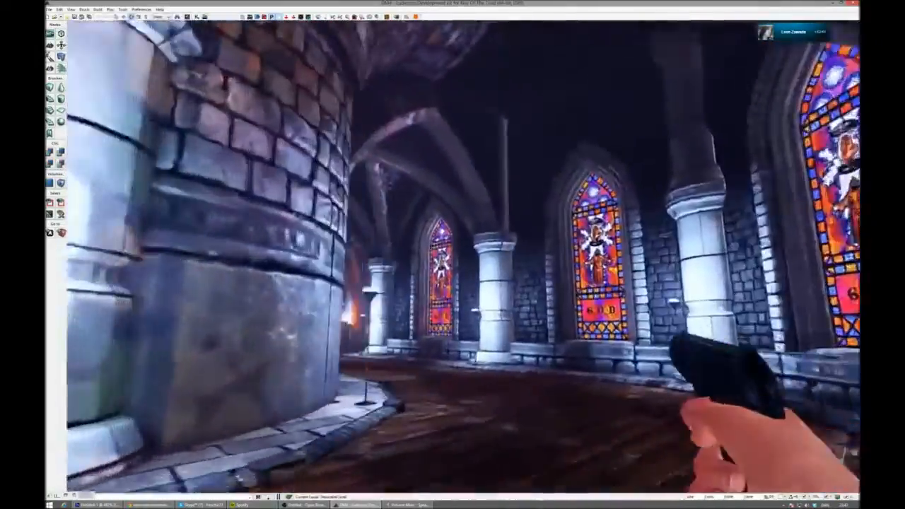
key("w")
key("w")
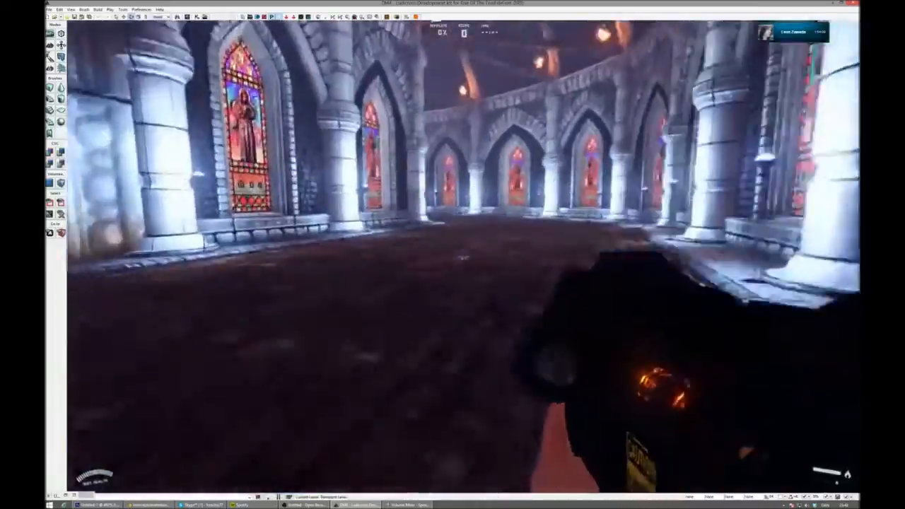
- Fire the launcher inside the vaulted hall, look up at the torch-lit ceiling beams, and turn toward the blue-lit side chamber
key("w")
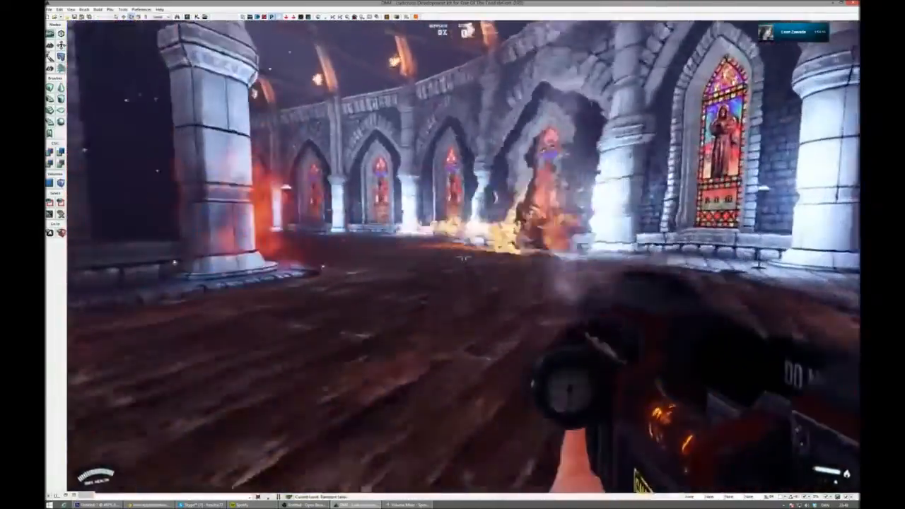
key("d")
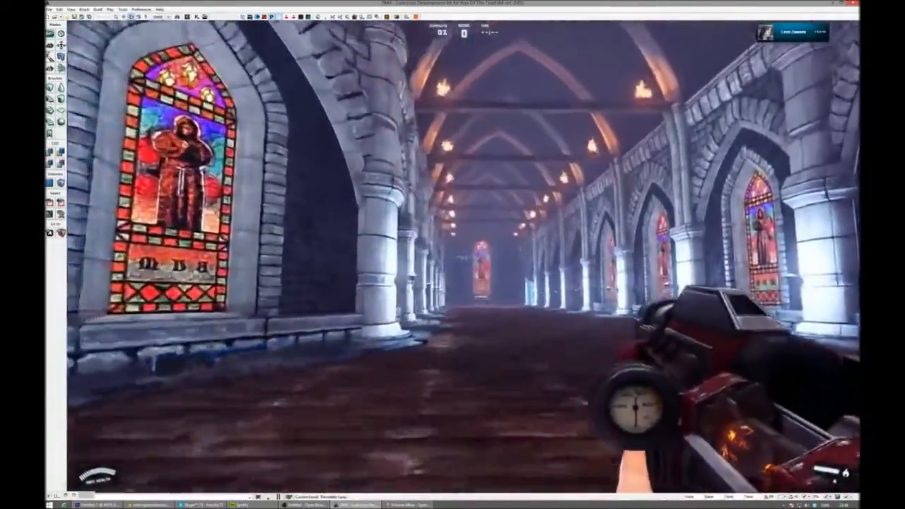
key("w")
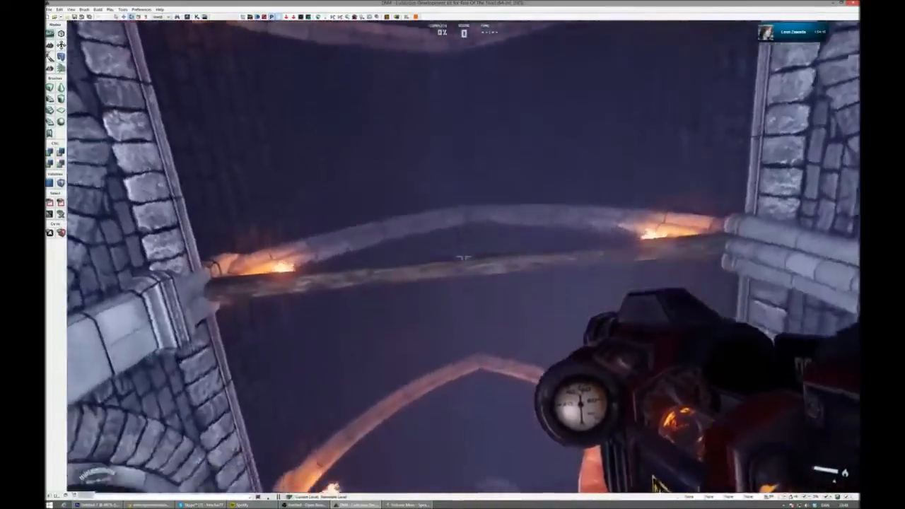
key("w")
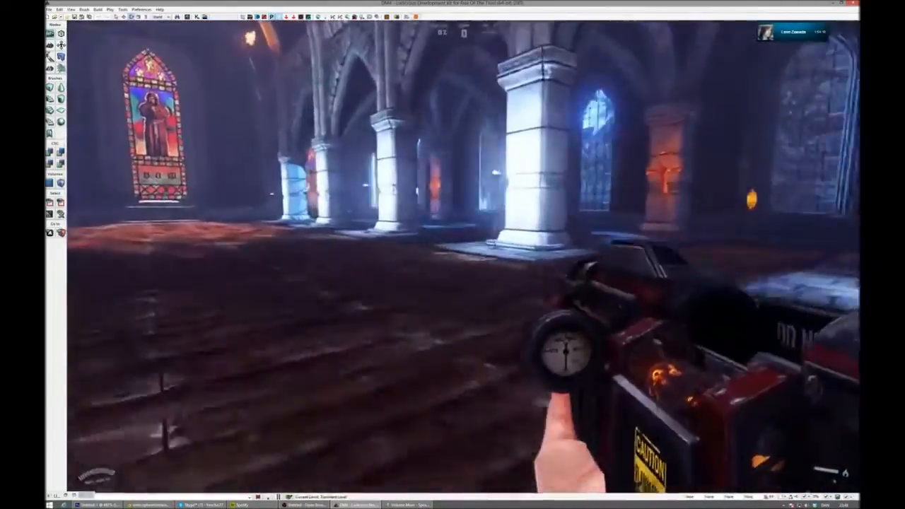
- Enter the side chamber with the glowing ankh pillars and look out through its barred windows at the rock wall outside
key("w")
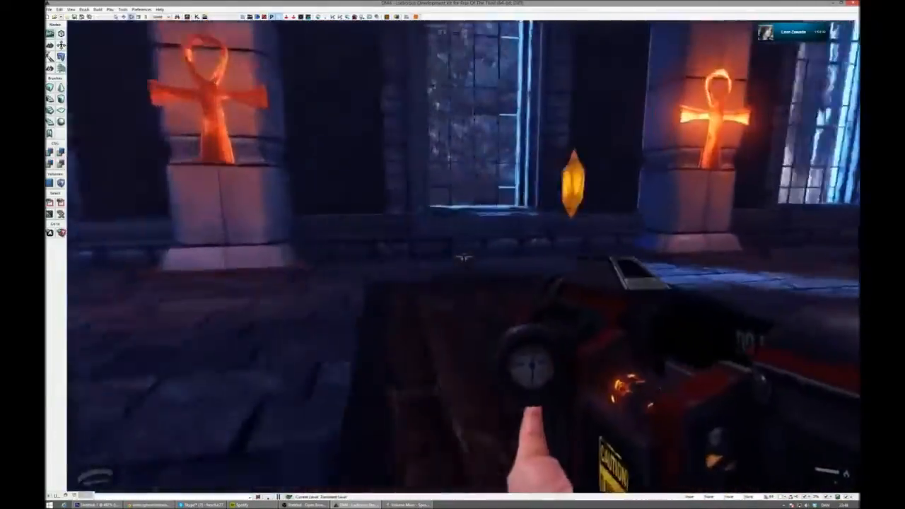
key("w")
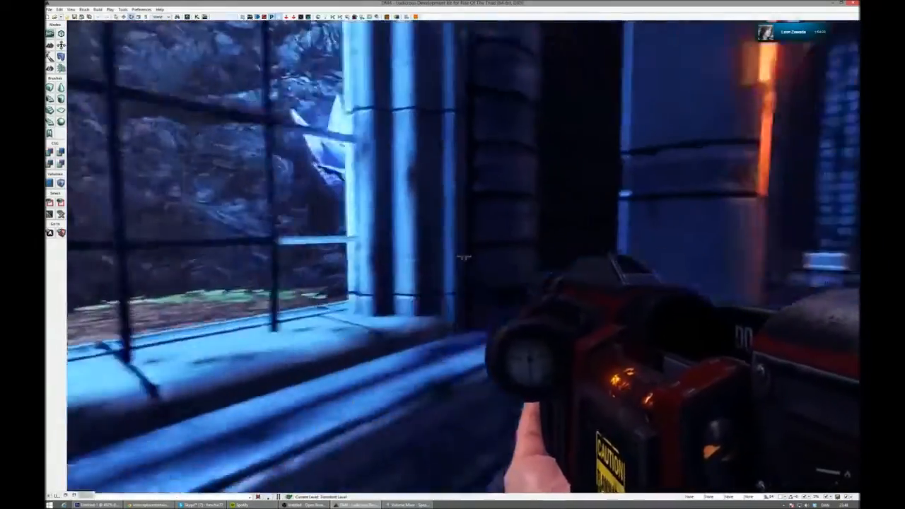
key("w")
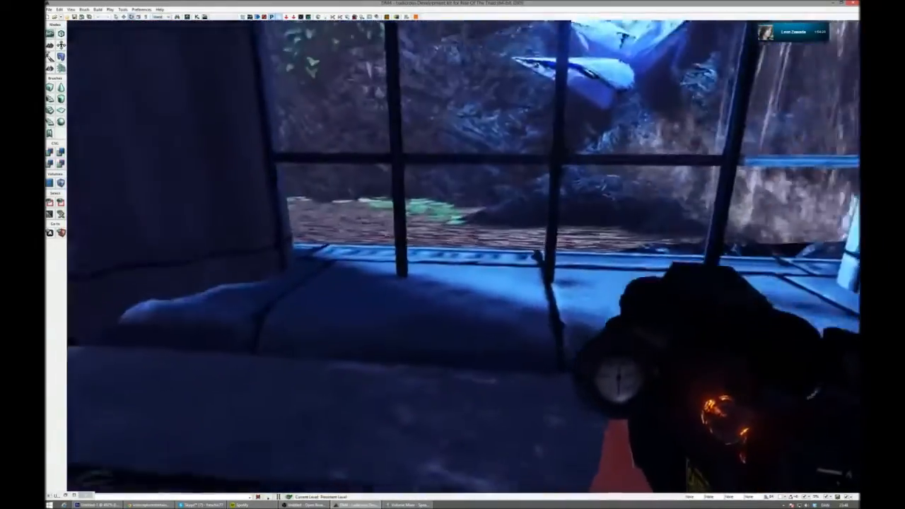
- Walk past the jump pad and around the sunken floor of the ankh chamber, and pick up the Drunk Missile
key("w")
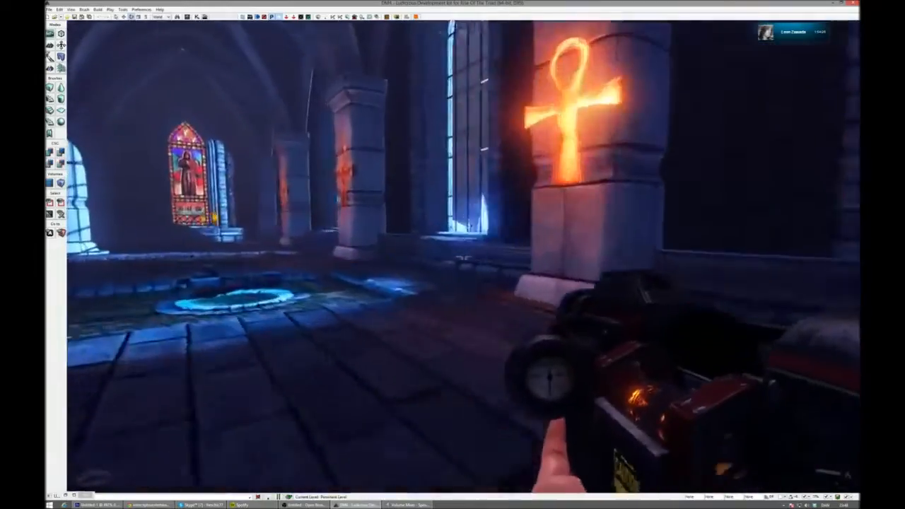
key("w")
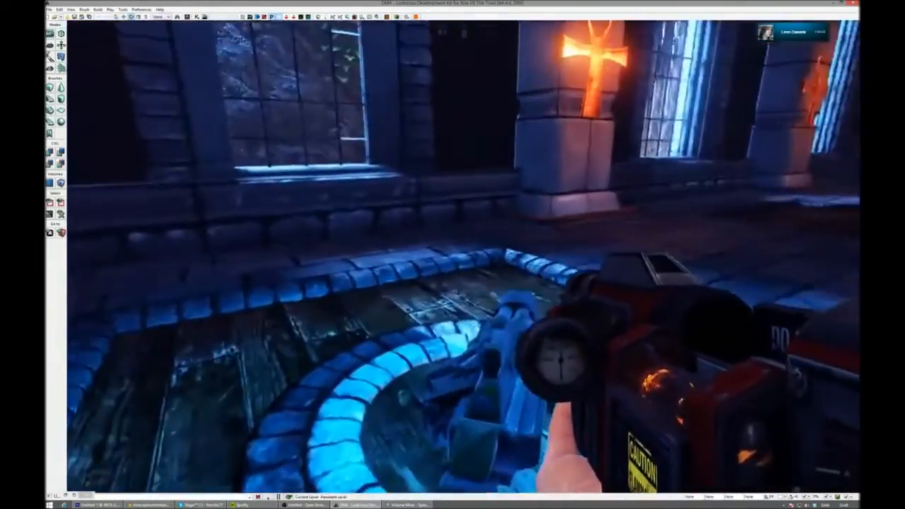
key("w")
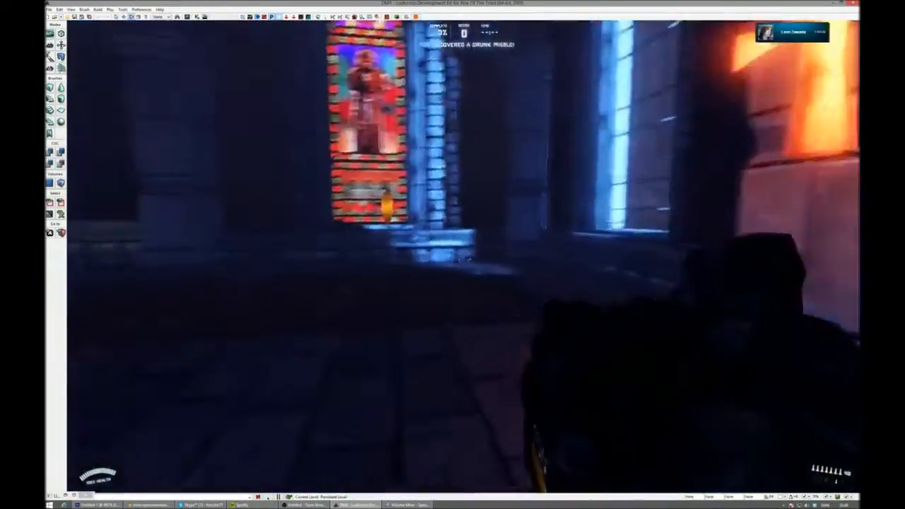
- Carry the Drunk Missile back through the vaulted hall and stained-glass corridor to the waterfall cavern, and view its floating coin rings
key("w")
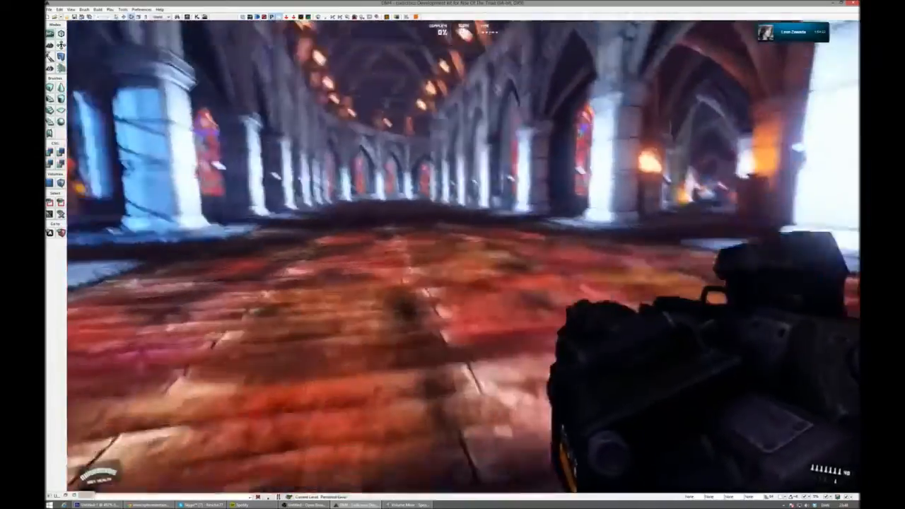
key("w")
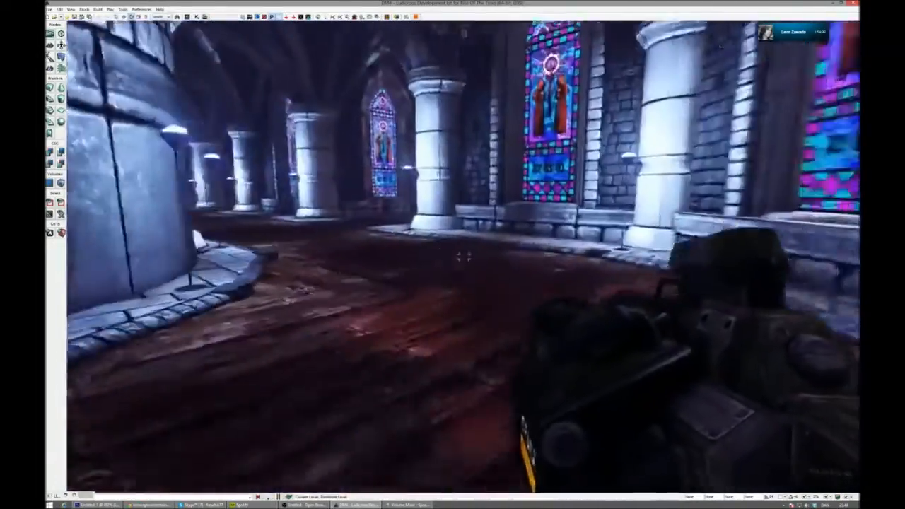
key("w")
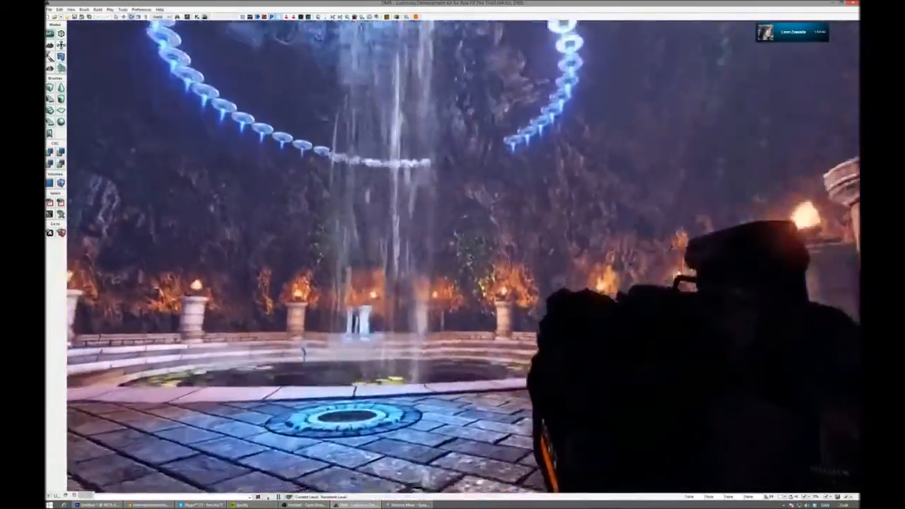
key("w")
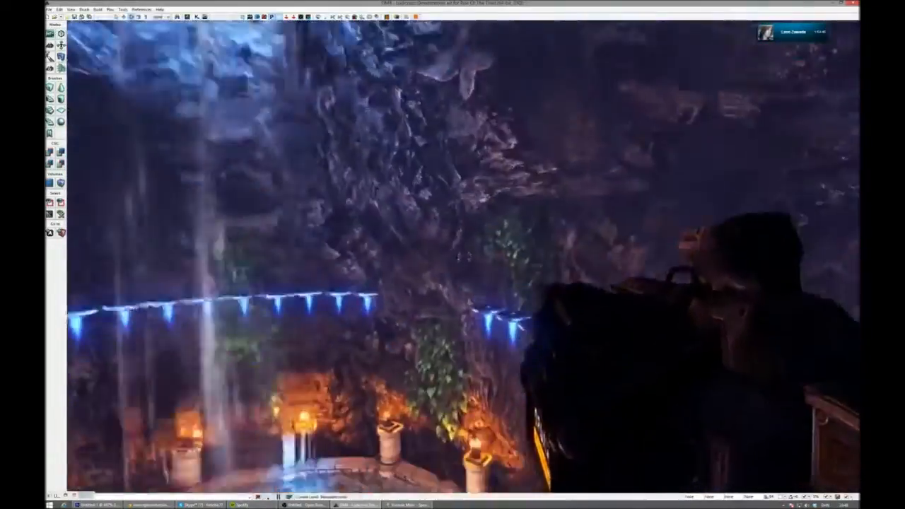
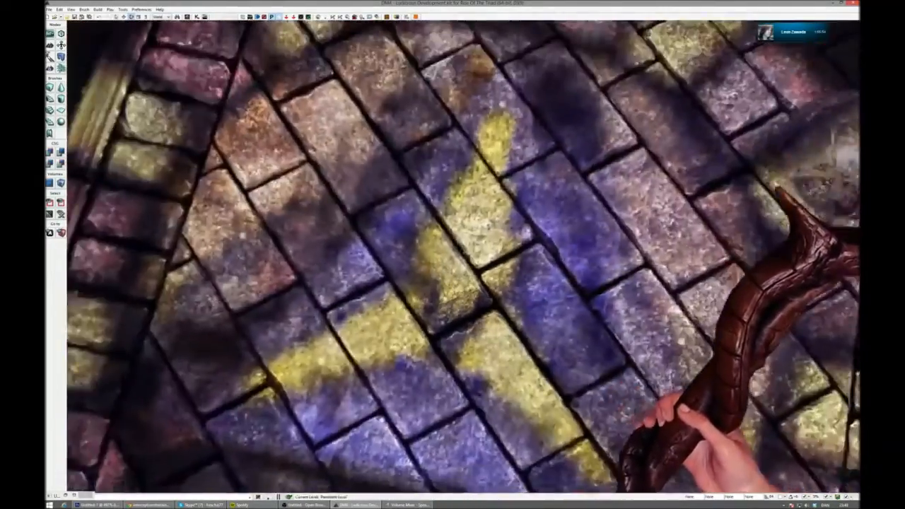
- Leave the triad-shaped floor light, collect the bulletproof armor by the brazier-lit courtyard, and fire the staff in the dark emblem hall
key("w")
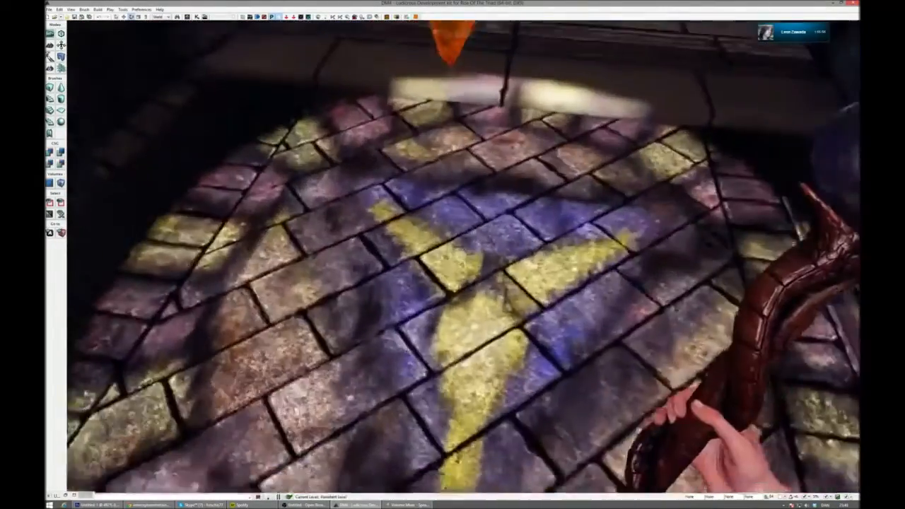
key("s")
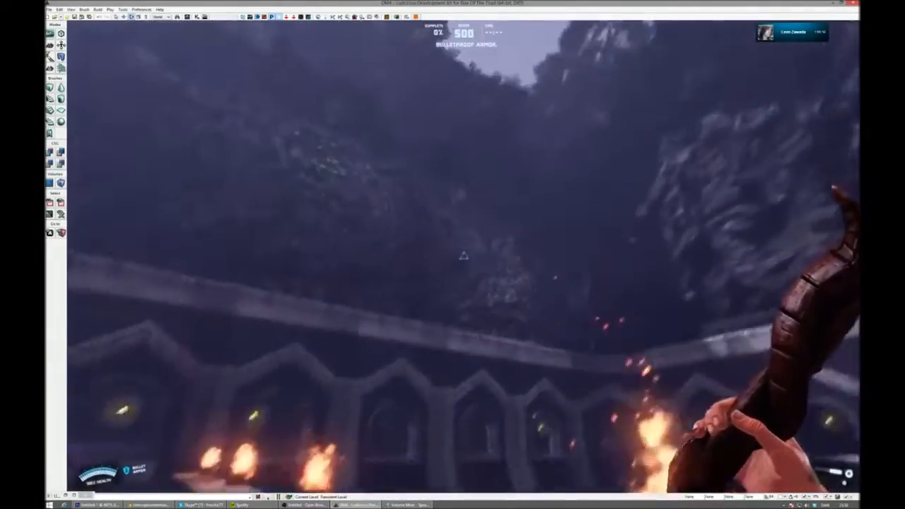
key("w")
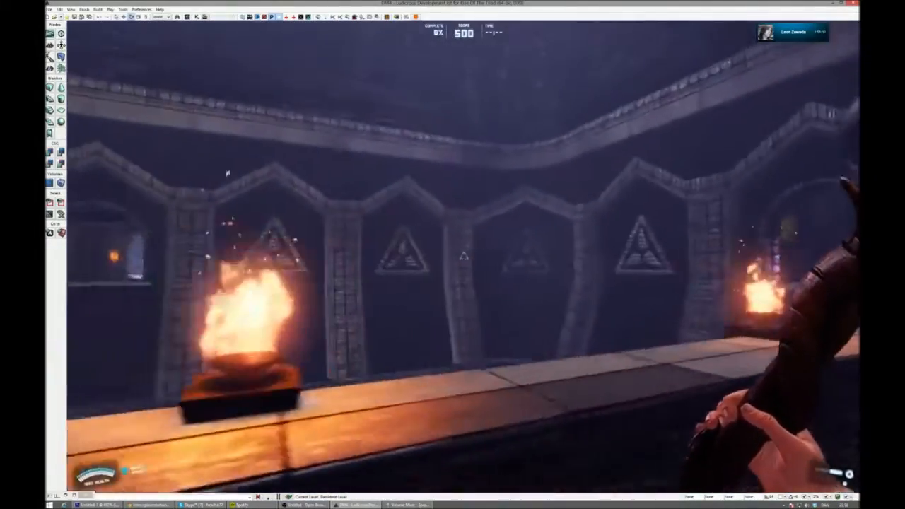
key("w")
left_click(464, 257)
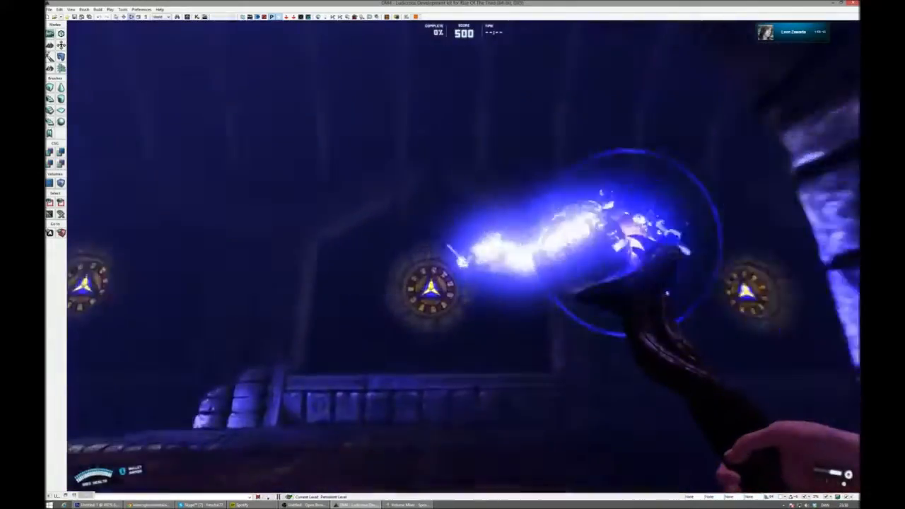
- Walk along the dark emblem-lined corridor past the arched courtyard openings and the curved stone wall
key("w")
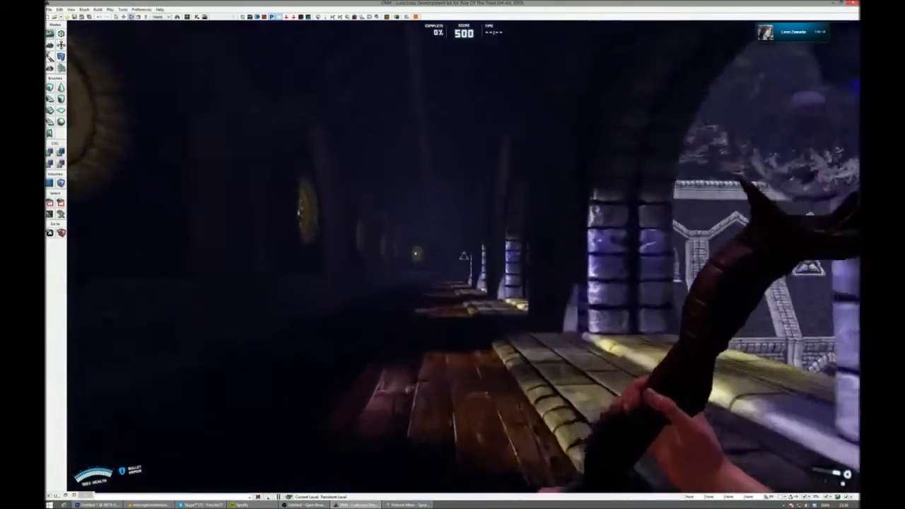
key("w")
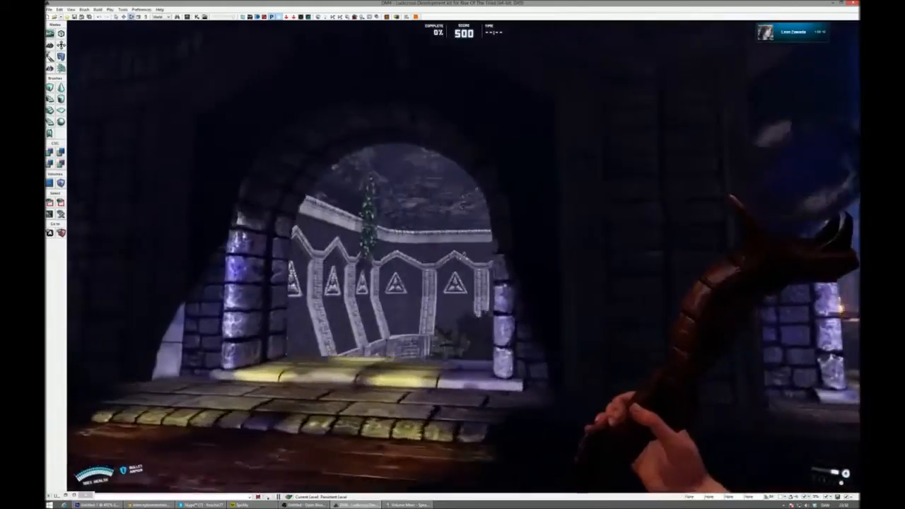
key("w")
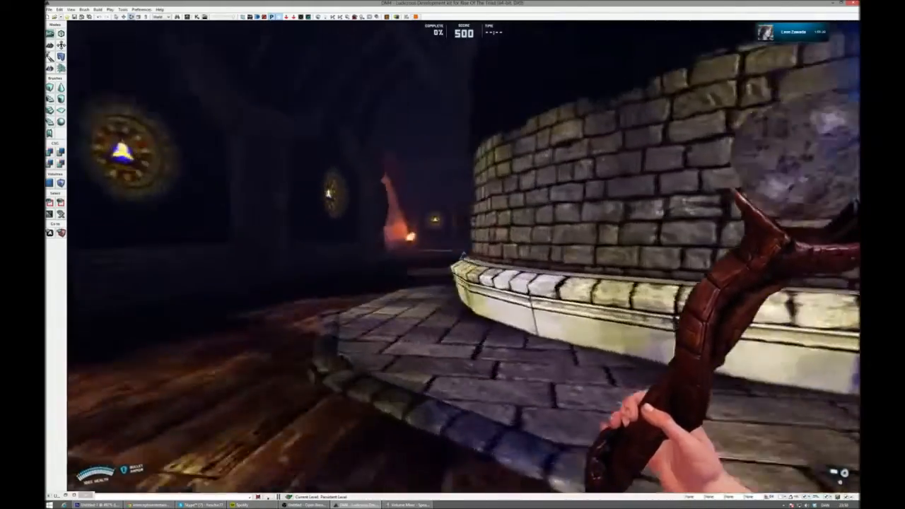
key("w")
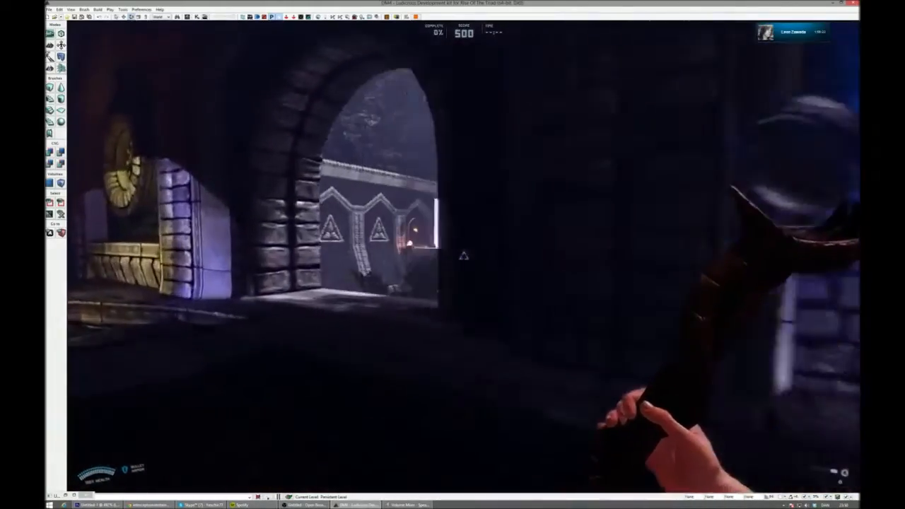
- Collect the asbestos armor and tour the stained-glass hall with its blue pillars, ending in the grassy courtyard
key("w")
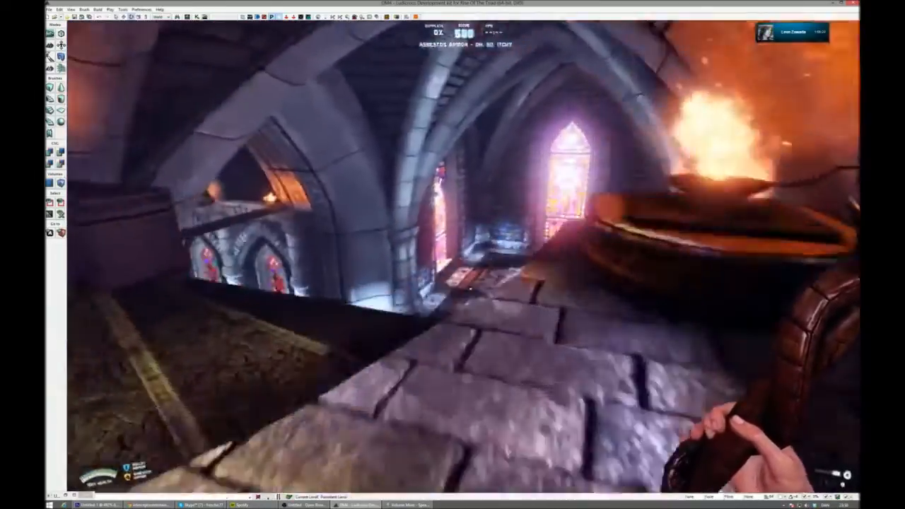
key("w")
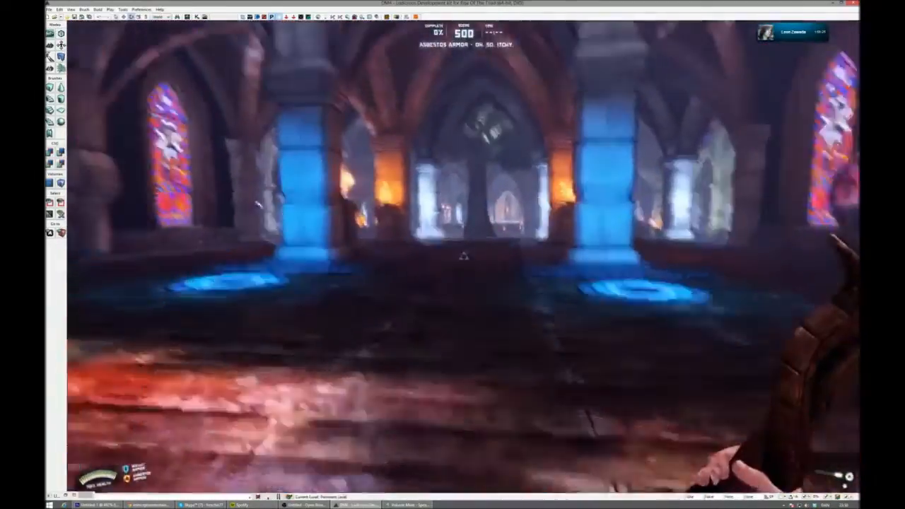
key("w")
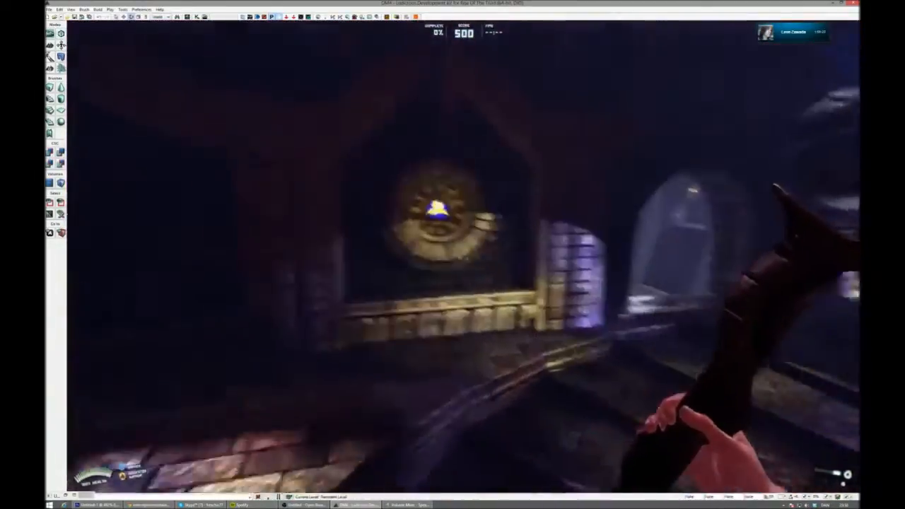
key("w")
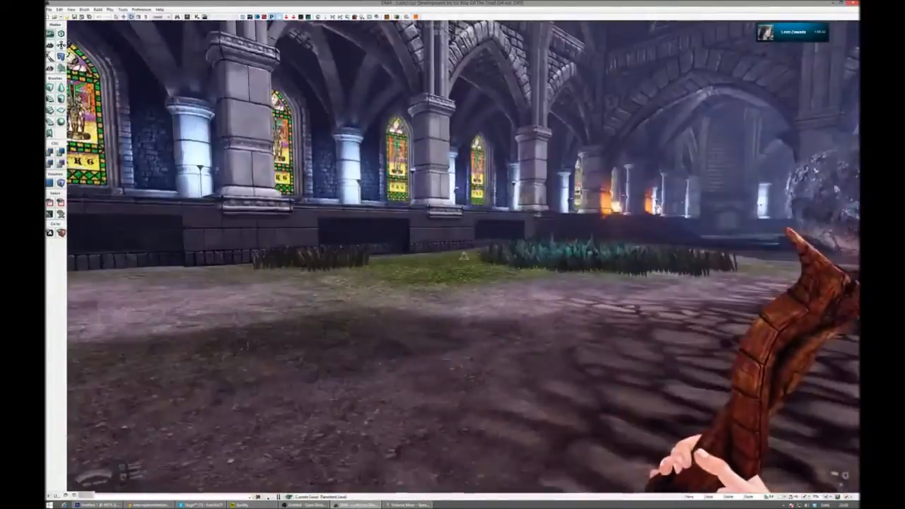
- End the DM4 play test and open the DM6 multiplayer map without saving DM4
key("Escape")
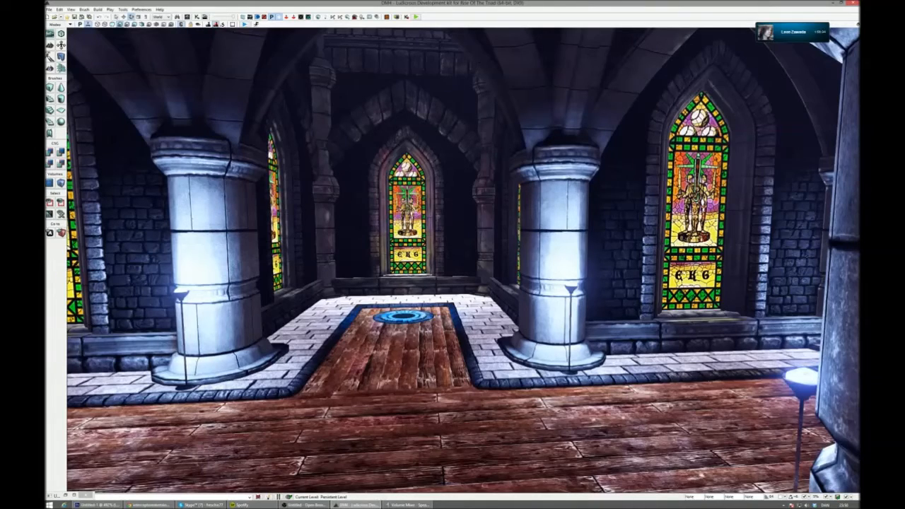
key("ctrl+o")
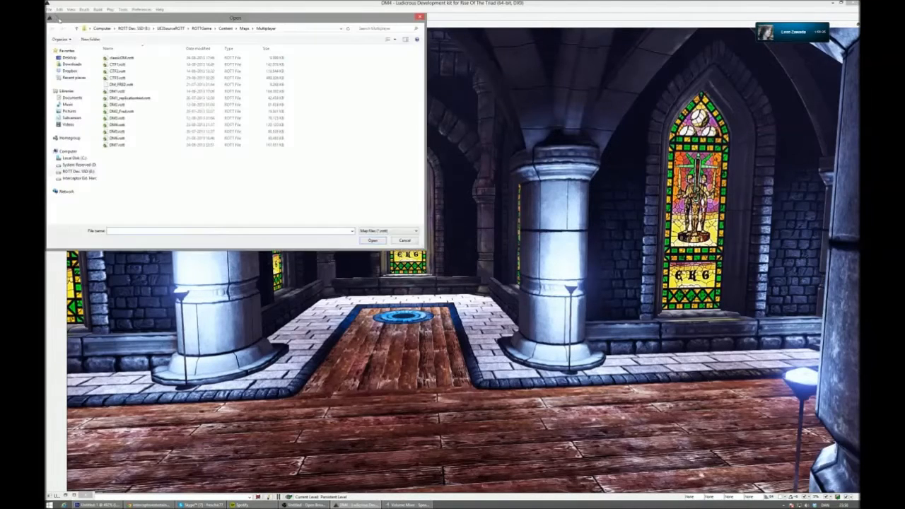
double_click(191, 139)
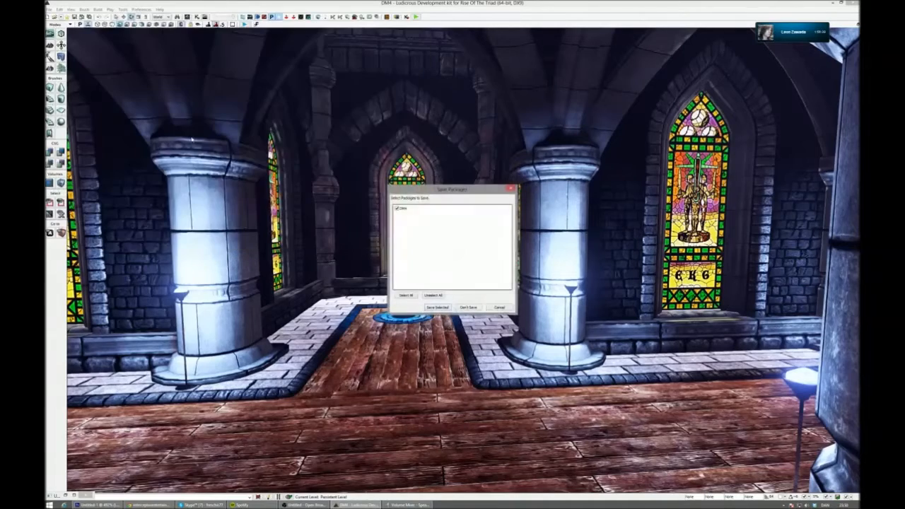
left_click(466, 308)
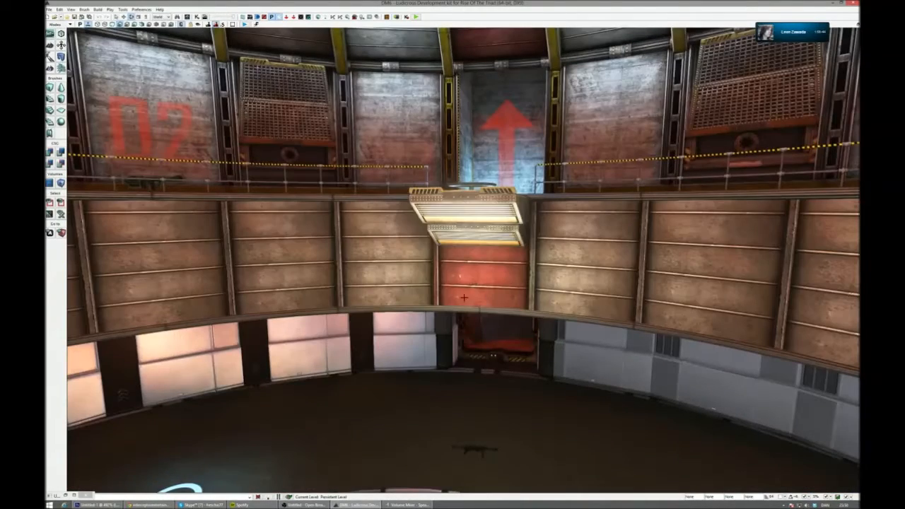
- Fly the view from the circular arena to the blue hovering platforms and start a play test there
right_click_drag(463, 283, 410, 113)
right_click_drag(463, 262, 466, 353)
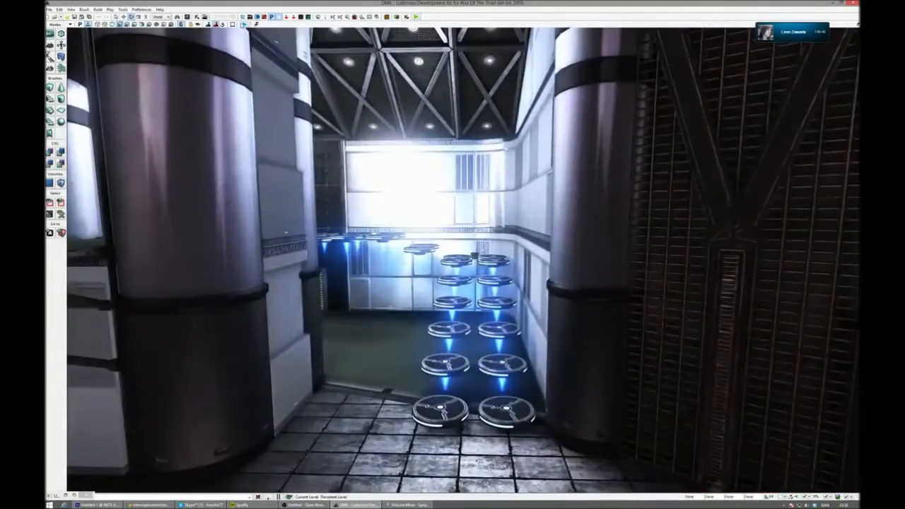
left_click(243, 24)
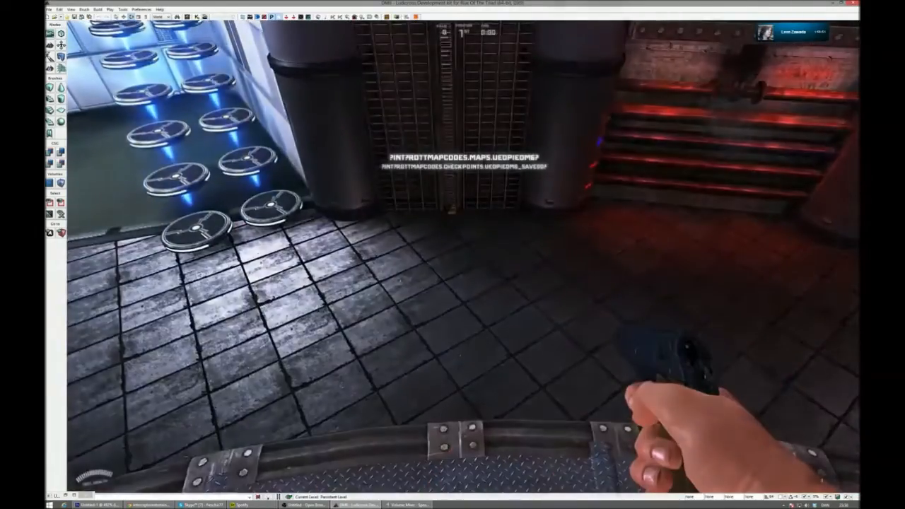
- Walk to the central round pit, look up at the red-lit ceiling shaft, and view the pit's lower ringed levels
key("w")
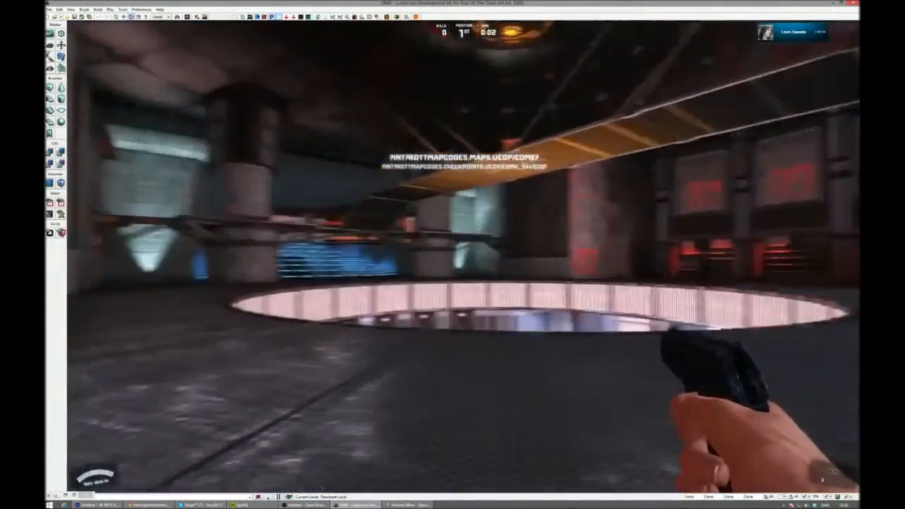
key("w")
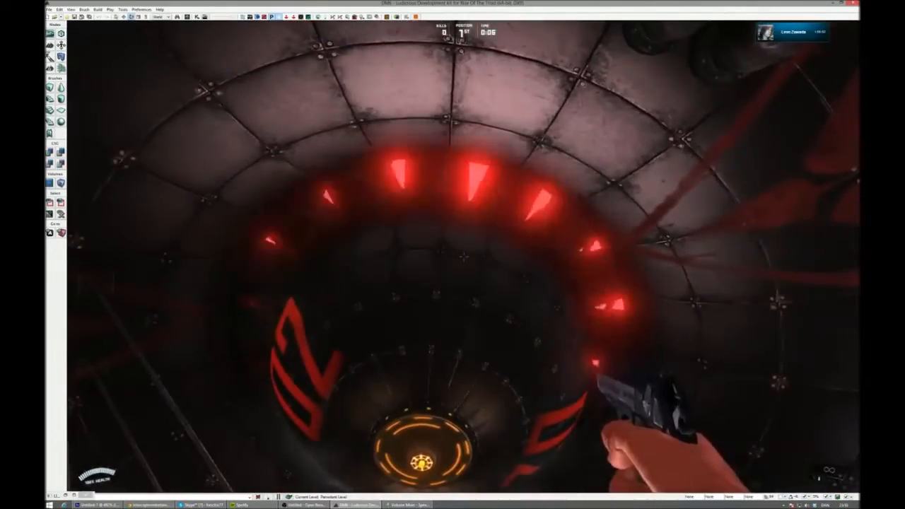
key("w")
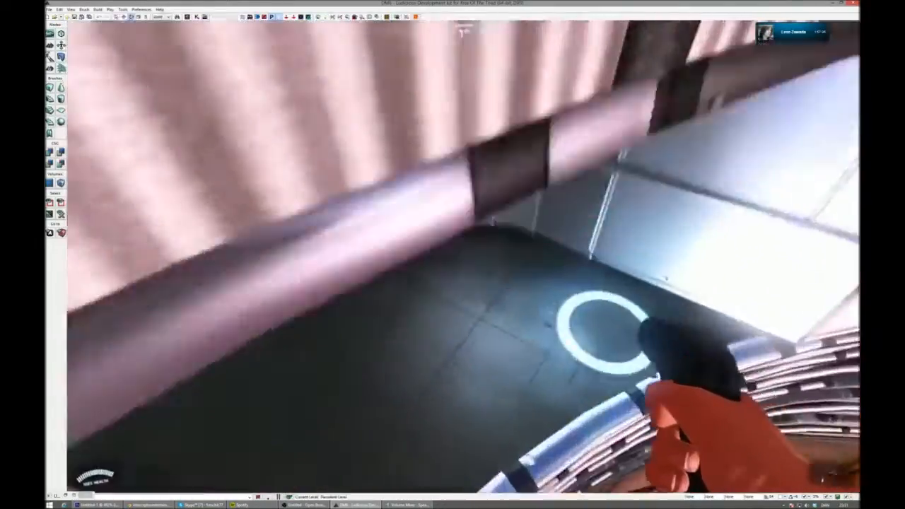
key("w")
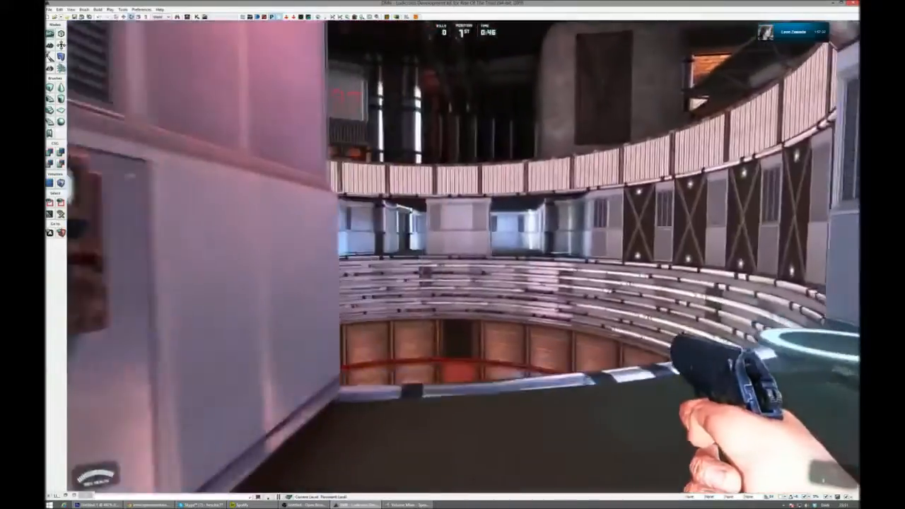
key("w")
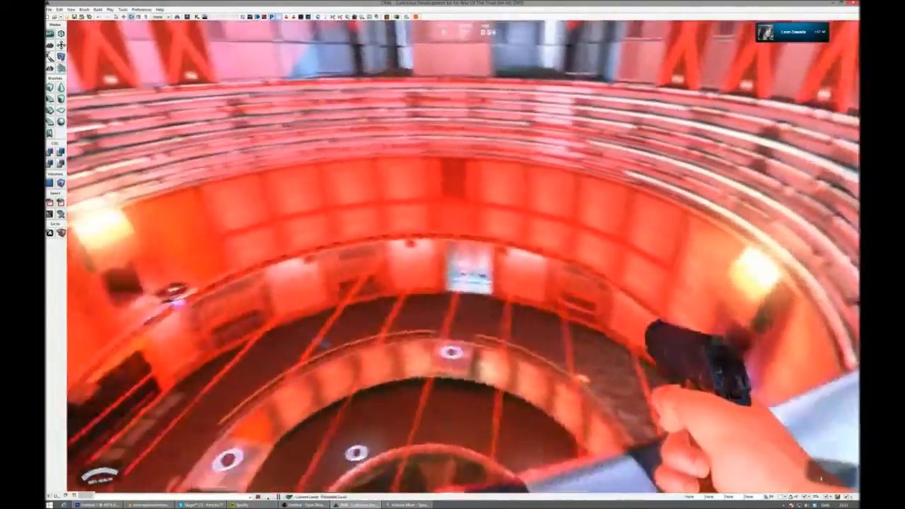
- Pick up the gun in the white-walled room with the square floor opening, and walk the railed ring toward the orange doorway
key("w")
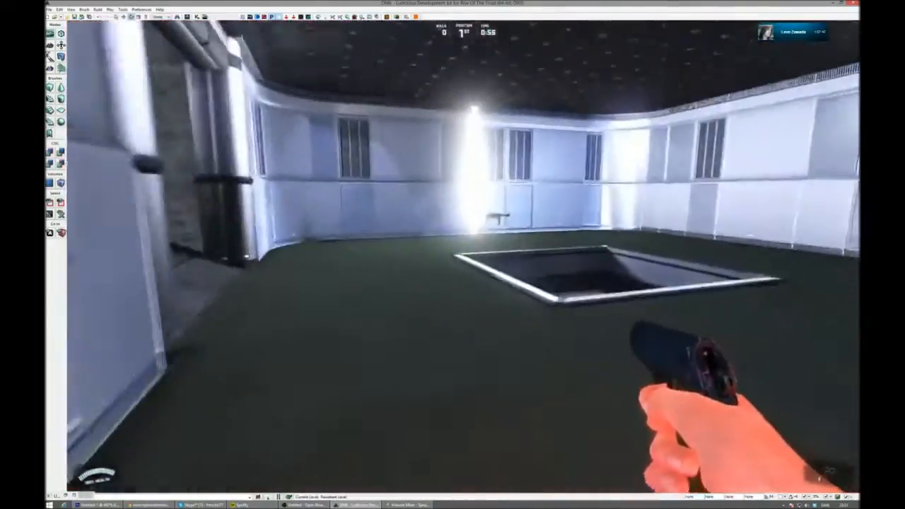
key("w")
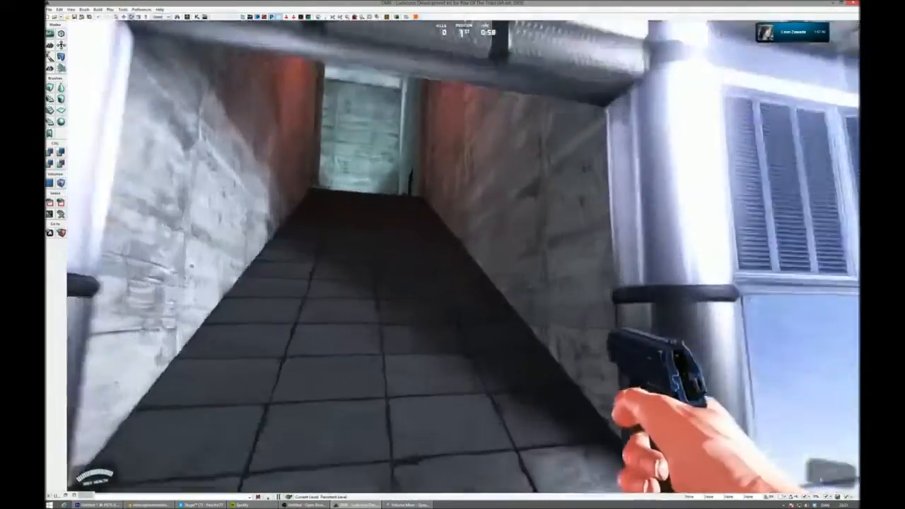
key("w")
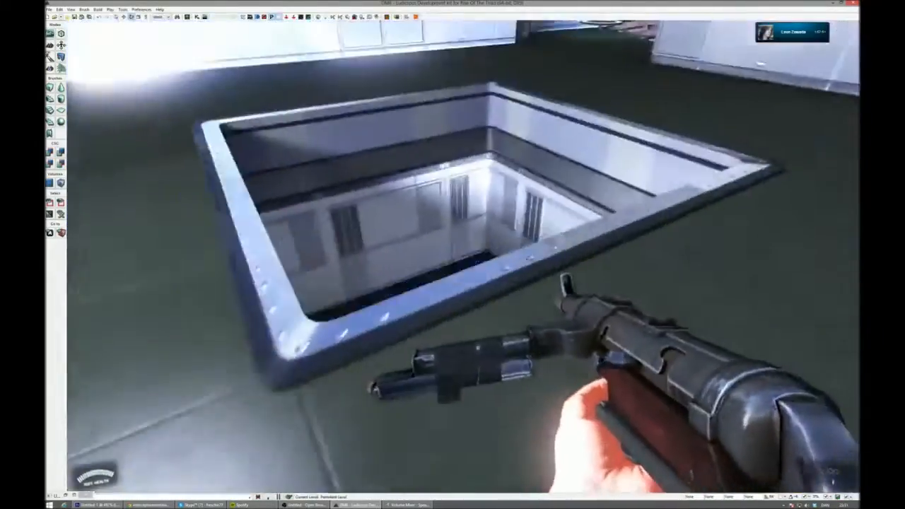
key("w")
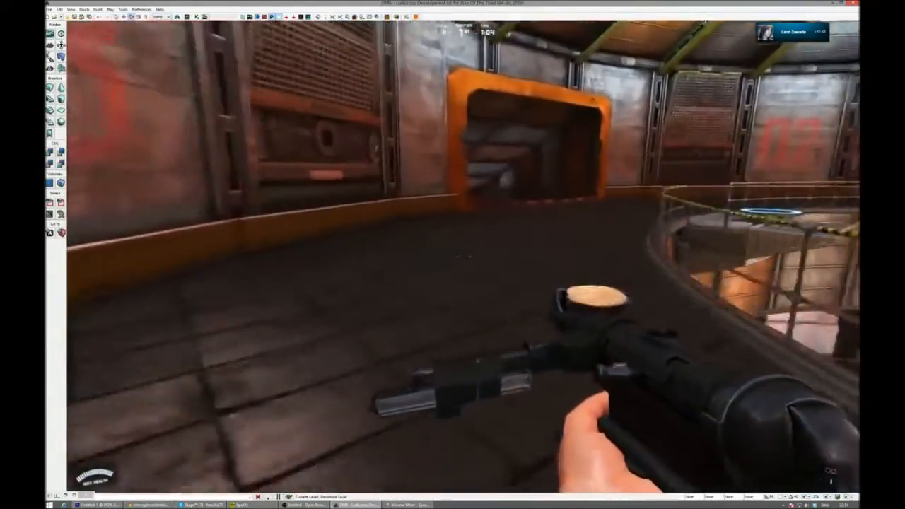
- Move on past the yellow-striped floor edge to the pit's upper floor, picking up the green-eyed bat
key("w")
key("w")
key("w")
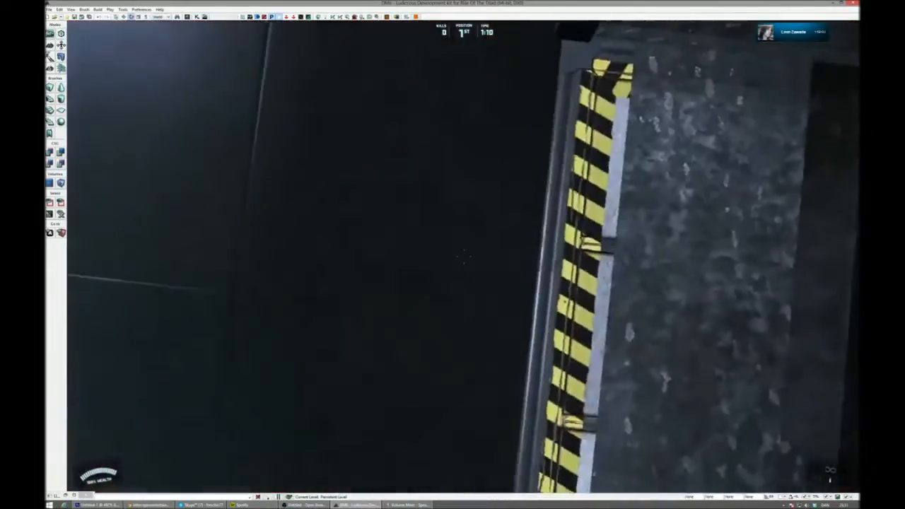
key("w")
- Carry the bat up the stack of hovering platforms and onto the suspended perforated walkway
key("w")
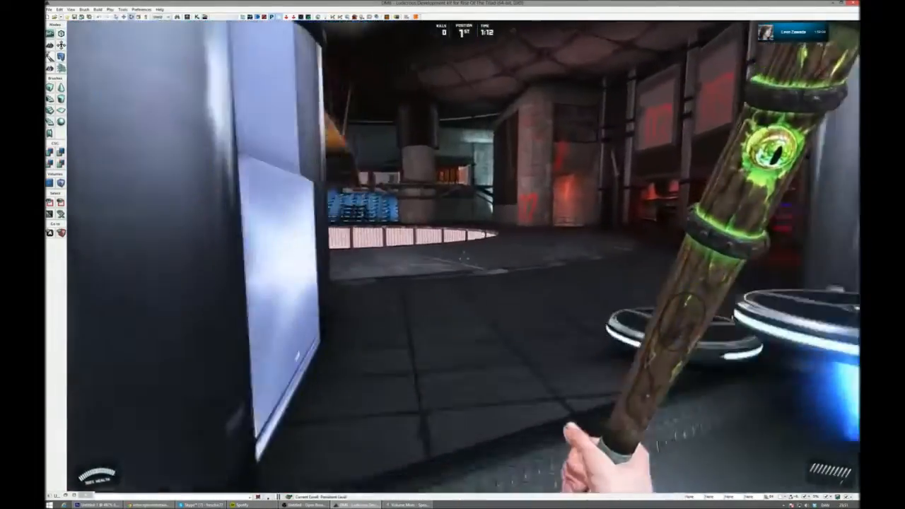
key("w")
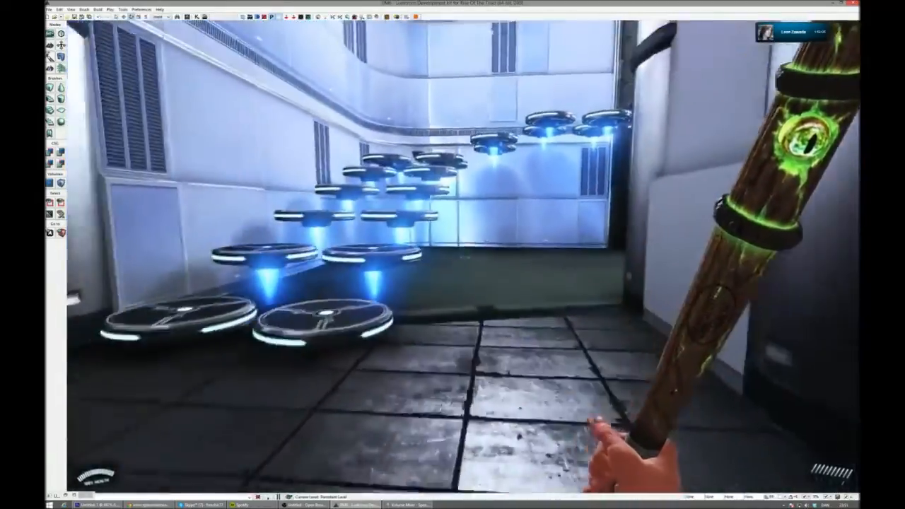
key("w")
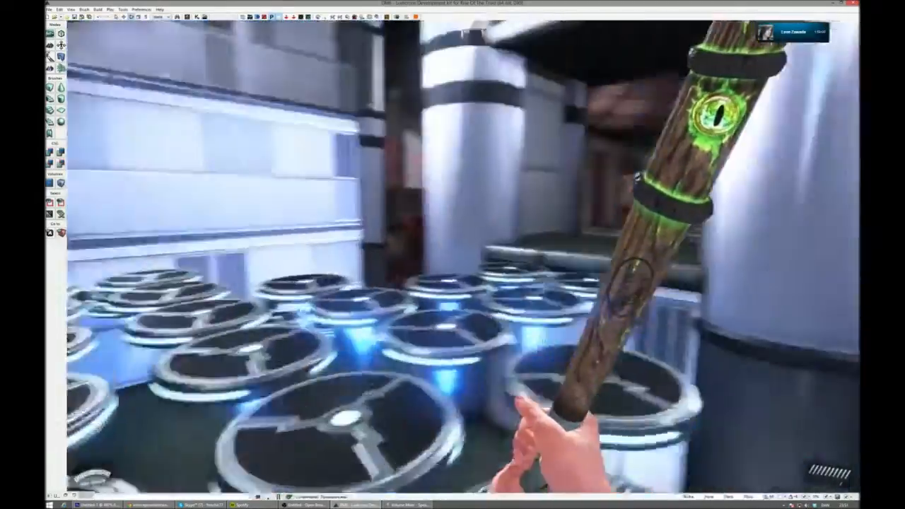
- Collect the asbestos armor and walk past the concrete pillar onto the perforated path overlooking the round pit
key("w")
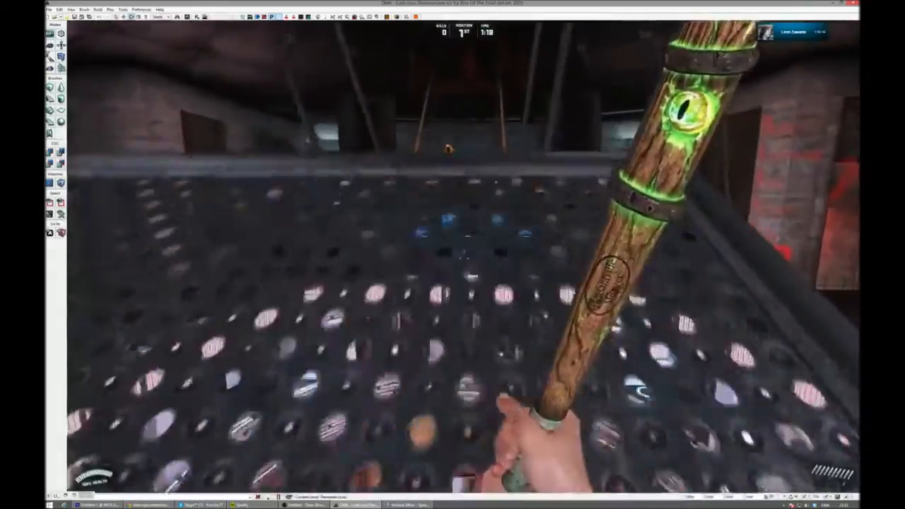
key("w")
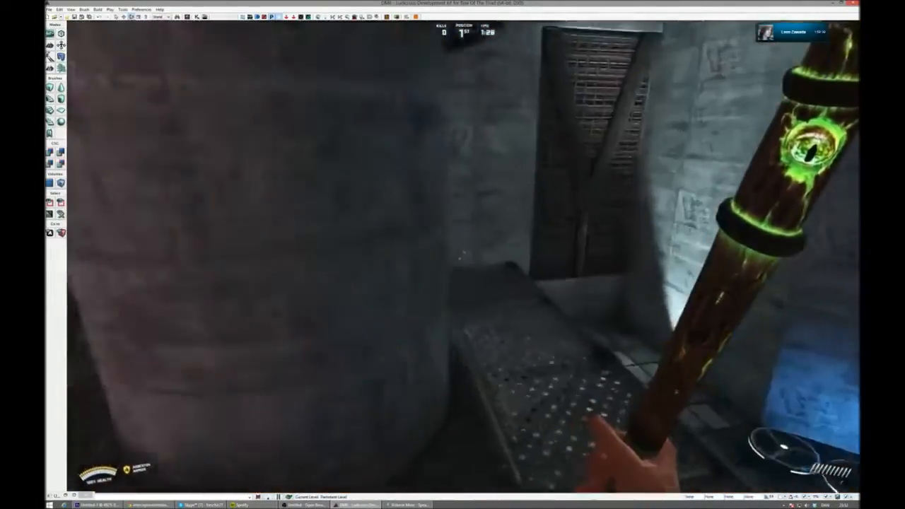
key("w")
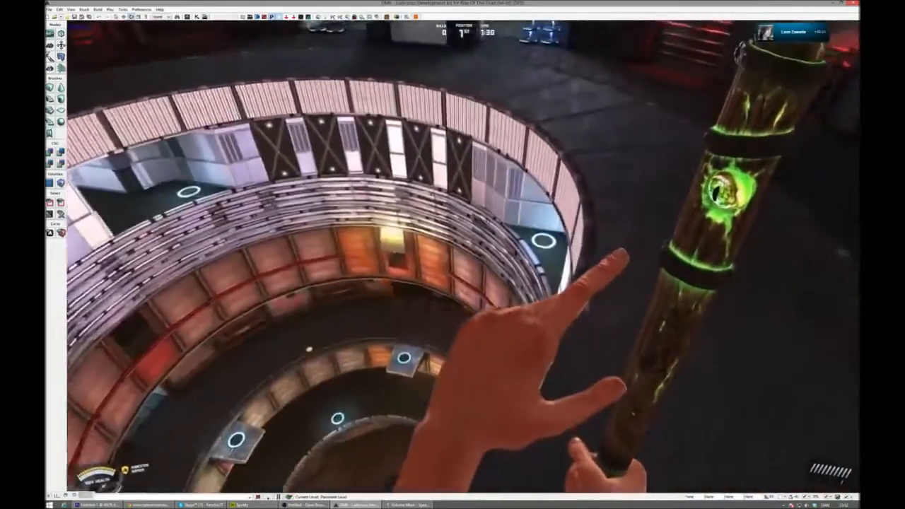
key("w")
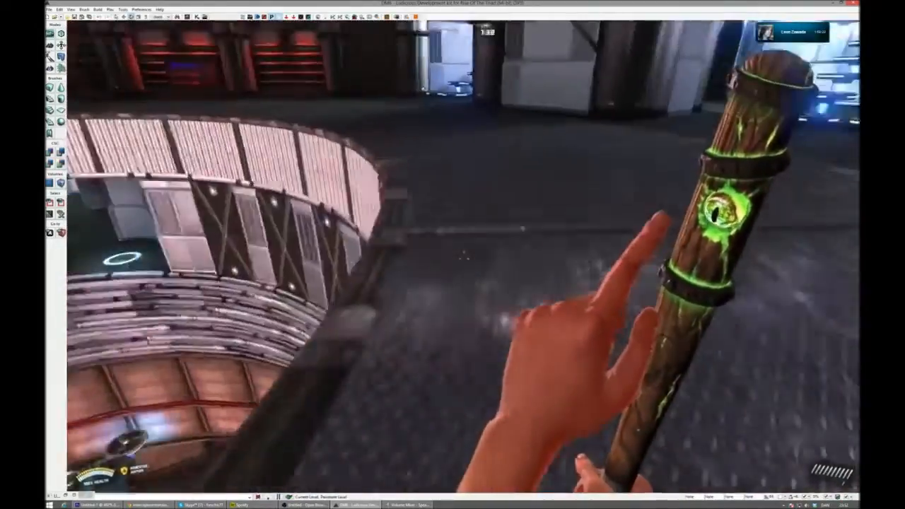
- Walk around the round pit's rim, drop to its bottom beside the blue-outlined gun, and move on into the dark cave
key("w")
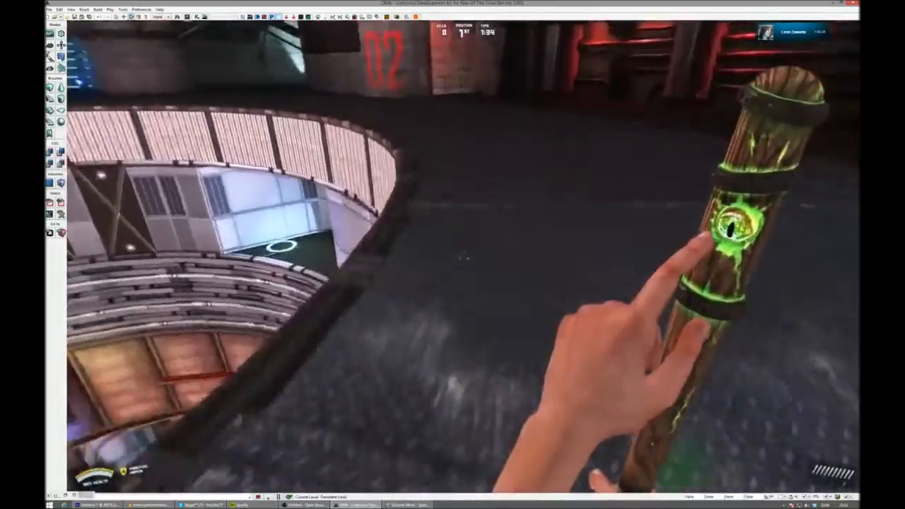
key("w")
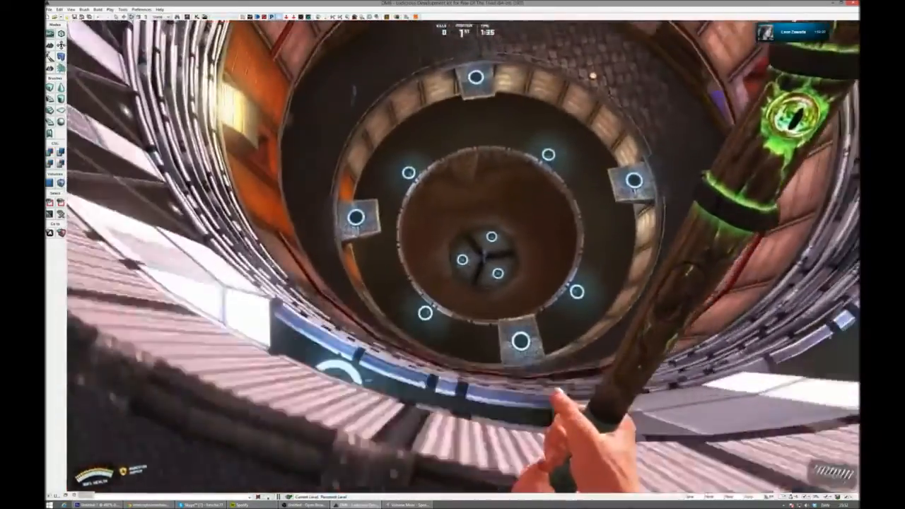
key("w")
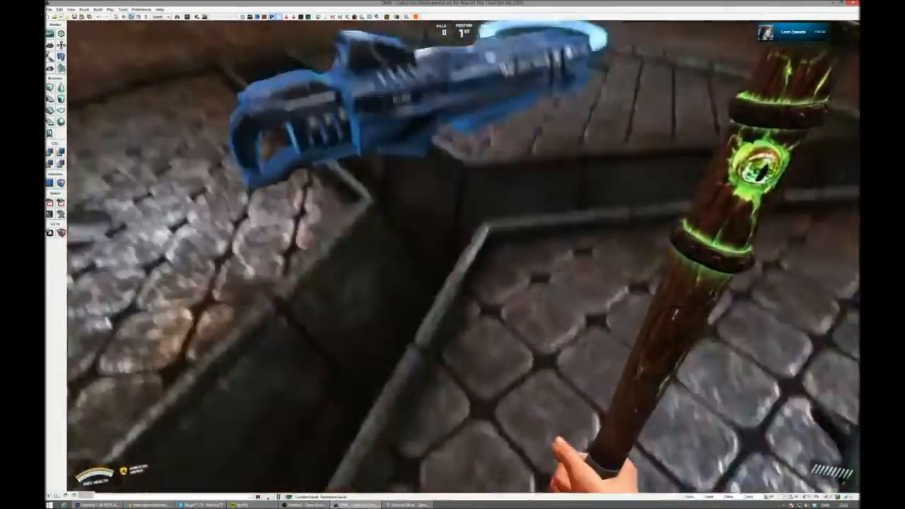
key("w")
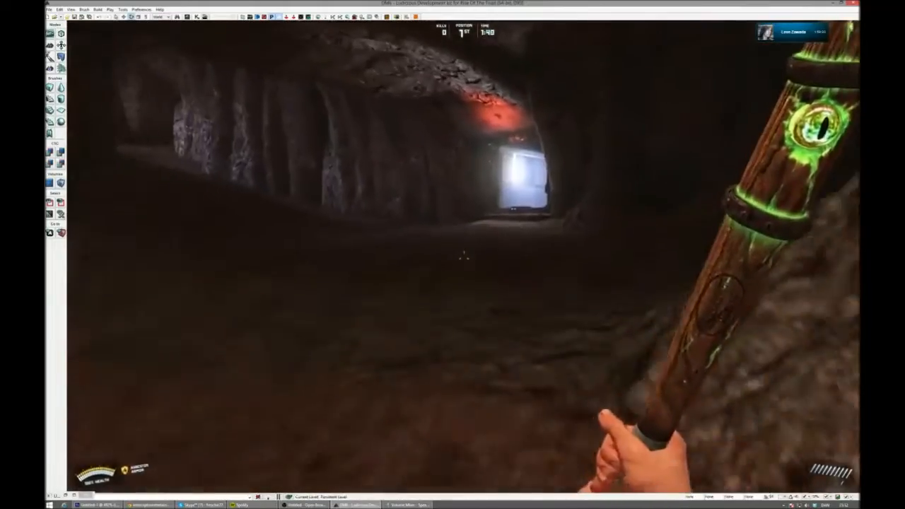
- Carry the green-eyed bat through the cave into the red-lit cavern and up to the lava's edge facing the hovering platforms
key("w")
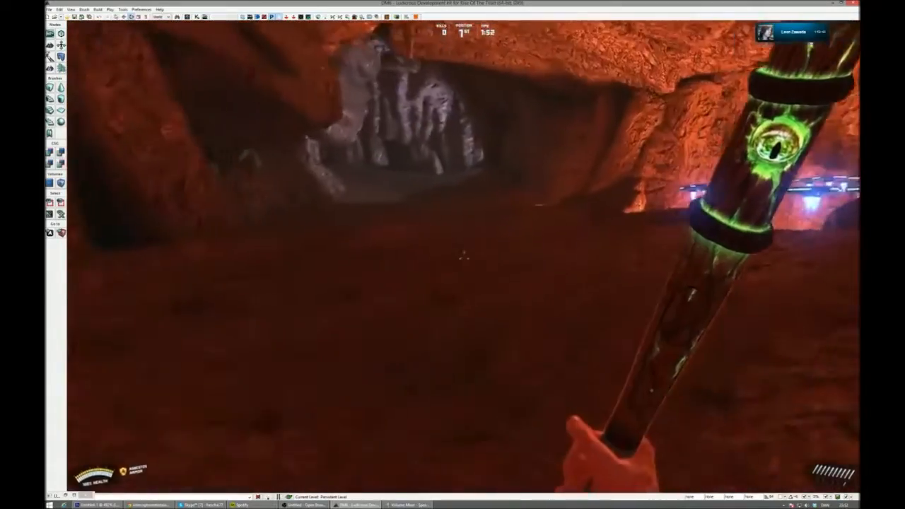
key("w")
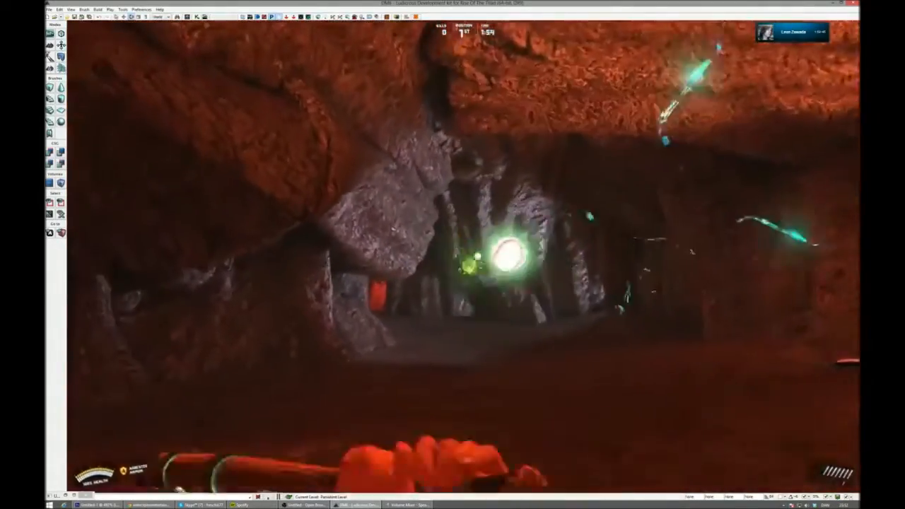
key("w")
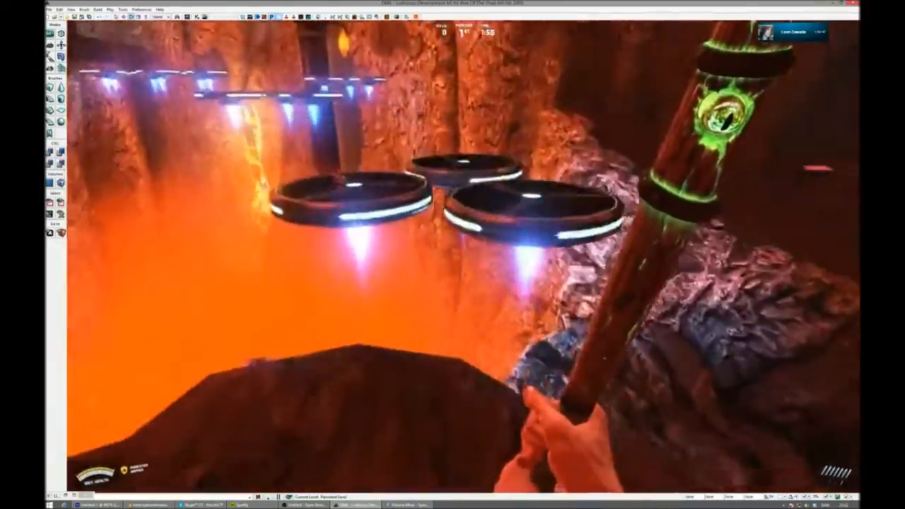
- Jump across the hovering platforms above the lava to the rock ledge on the far side
key("space")
key("w")
key("space")
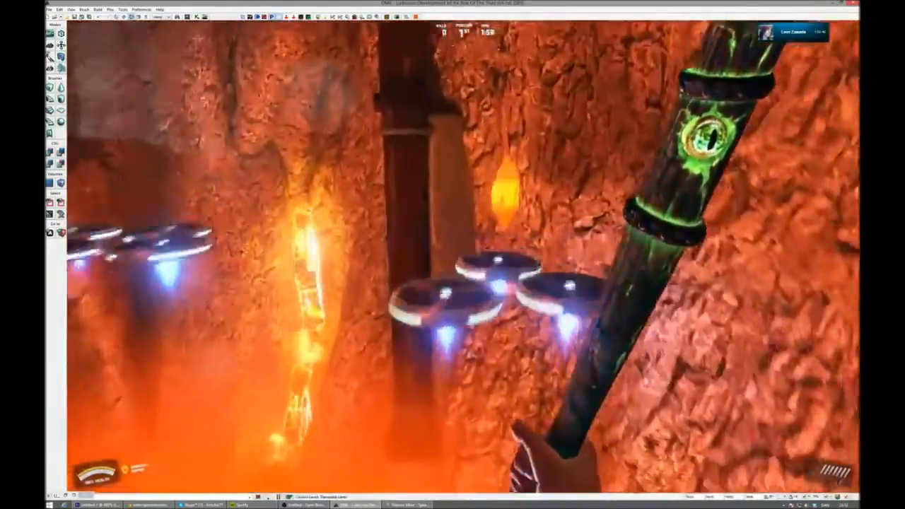
key("w")
key("space")
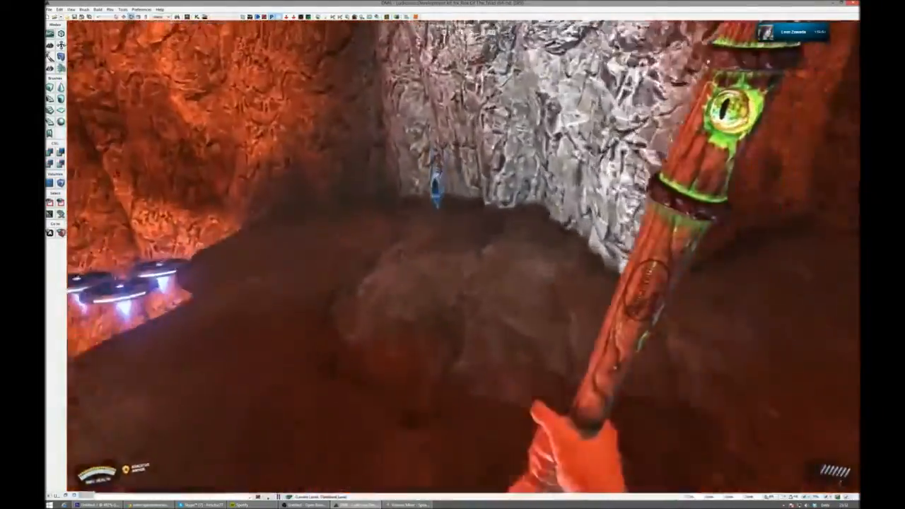
- Cycle from the bat through the pistol to the white launcher and fire it repeatedly across the lava cavern
key("s")
key("1")
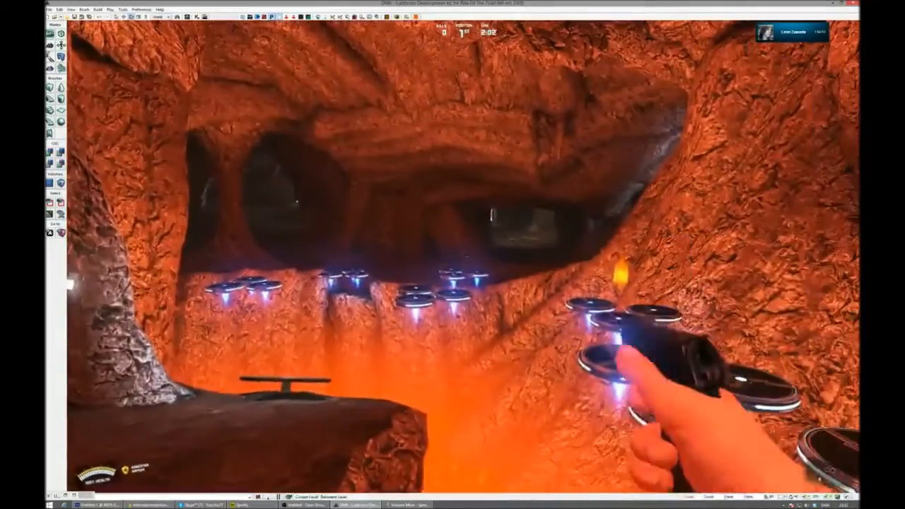
key("3")
key("4")
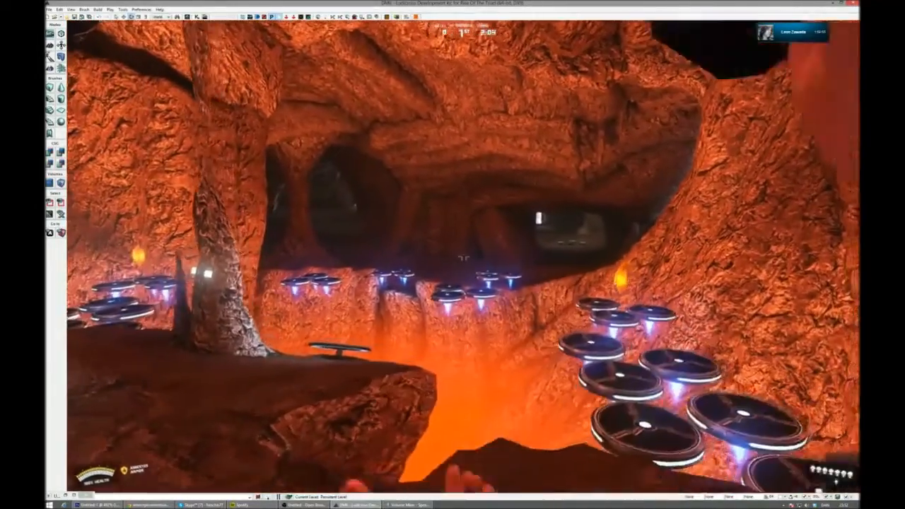
key("d")
left_click(464, 258)
key("a")
left_click(464, 258)
key("w")
left_click(464, 258)
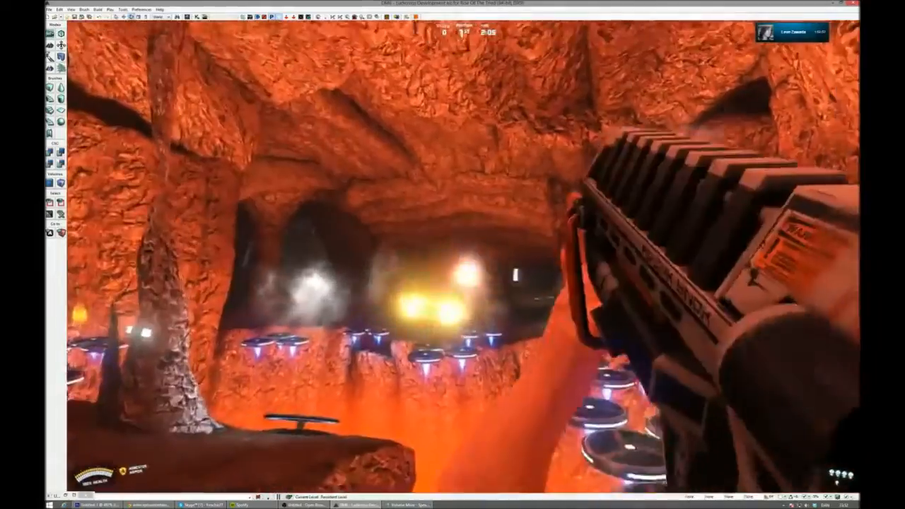
left_click(464, 258)
- Cross back over the lava on the hovering platforms with the launcher and land on the red-lit cave floor
key("w")
key("s")
key("w")
key("space")
key("w")
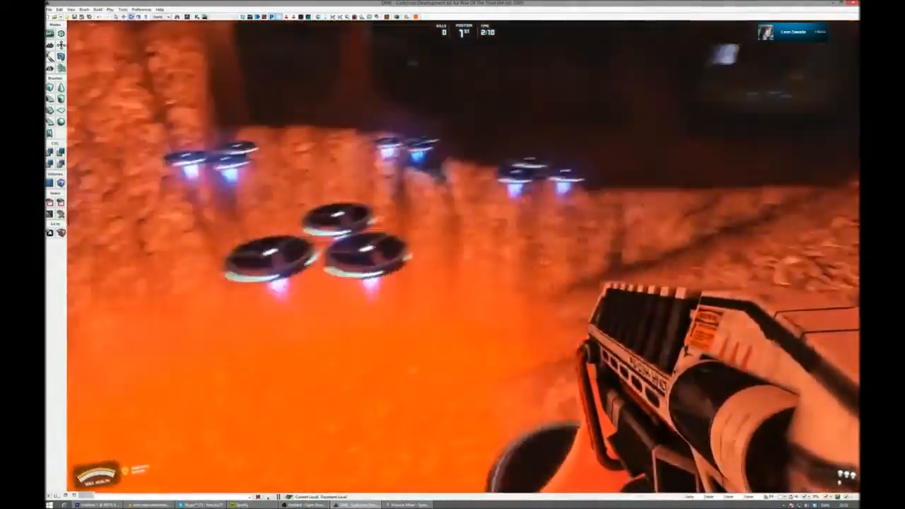
key("w")
key("space")
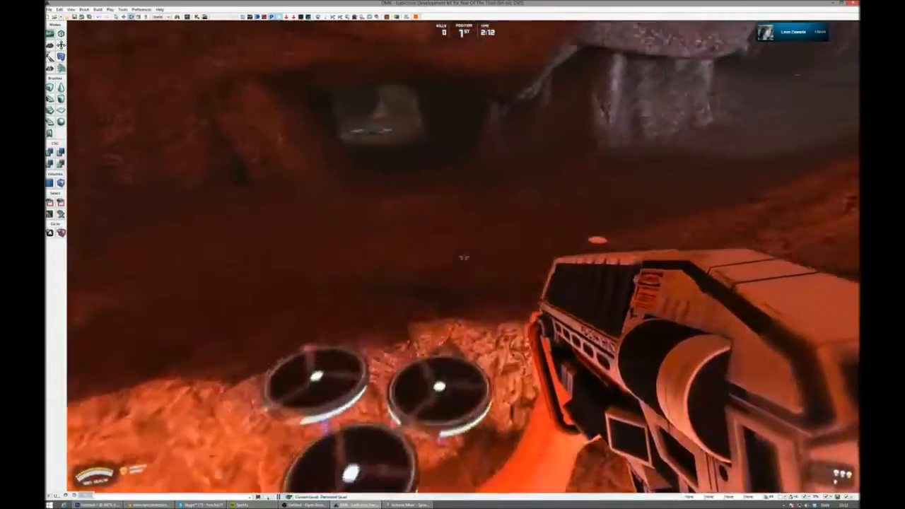
key("w")
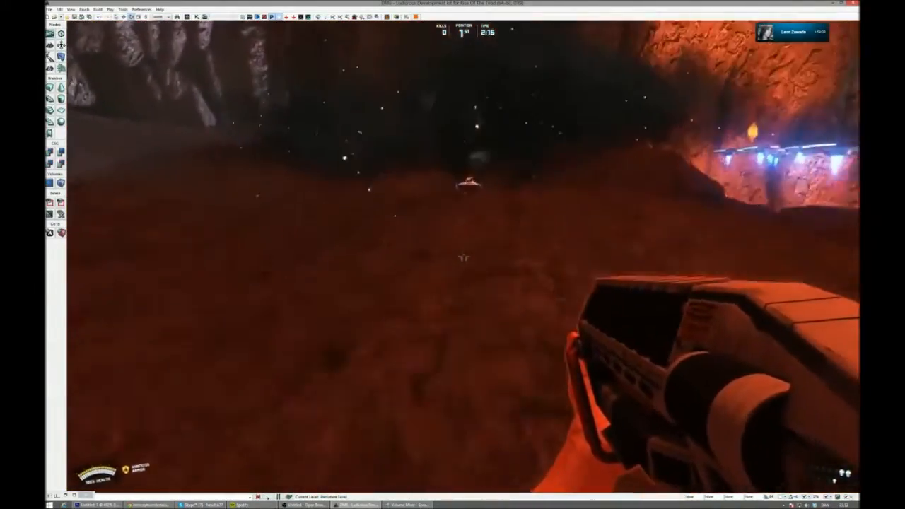
- Explore the red-lit cave past the low tunnel opening and rock arch, and enter the grey rock cave
key("w")
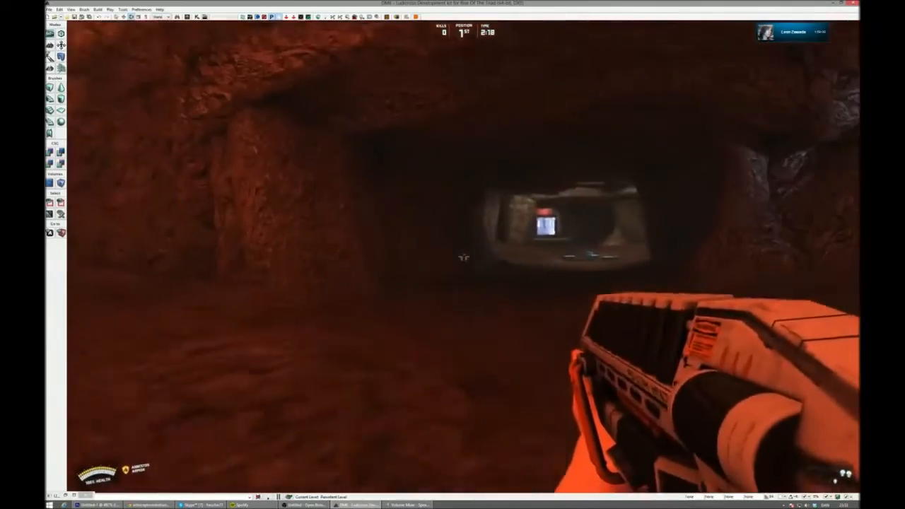
key("w")
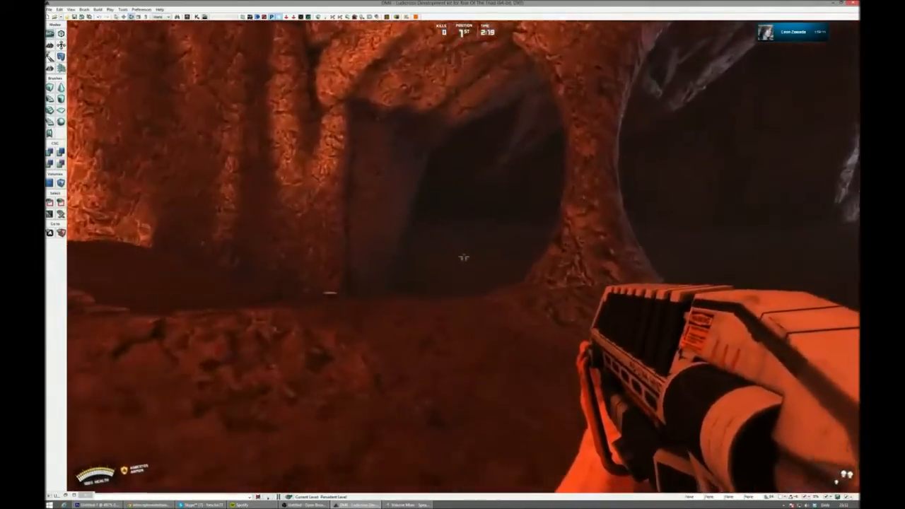
key("w")
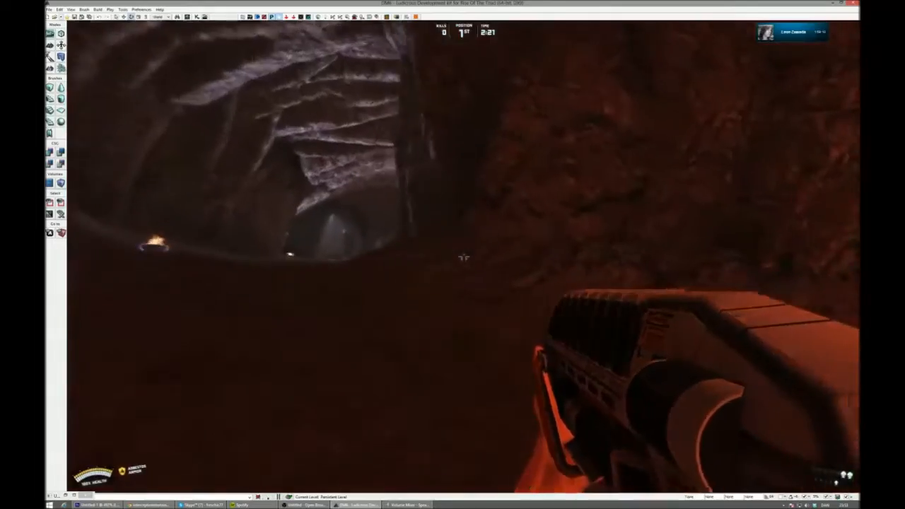
key("w")
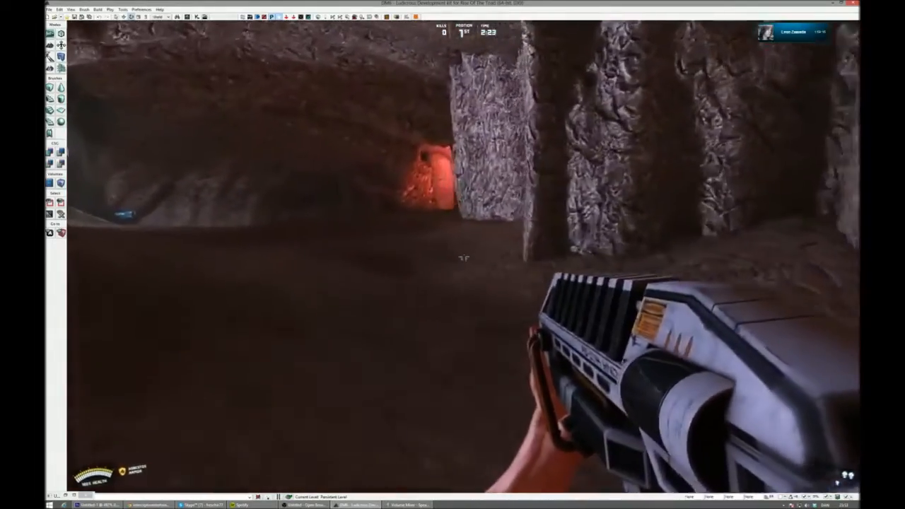
- Walk through the grey cave to the blue-outlined bazooka beside the slatted wall, and continue toward the wide tunnel
key("w")
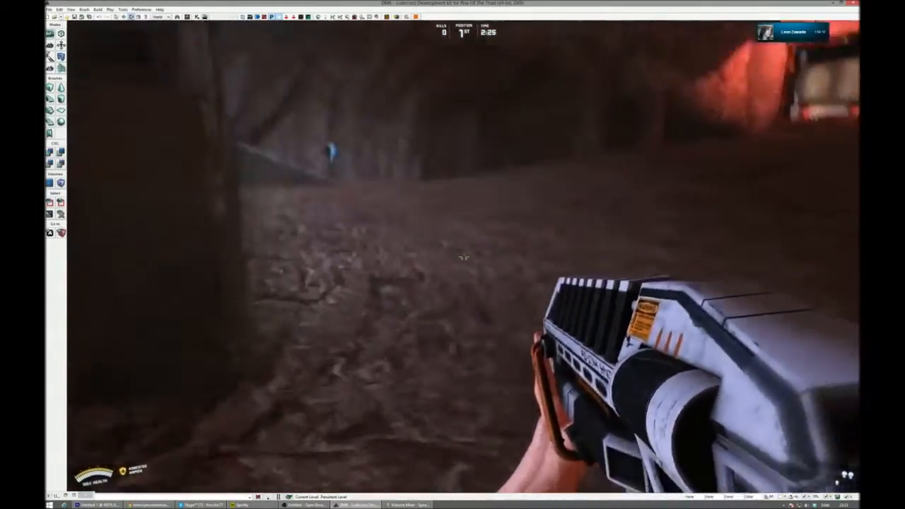
key("w")
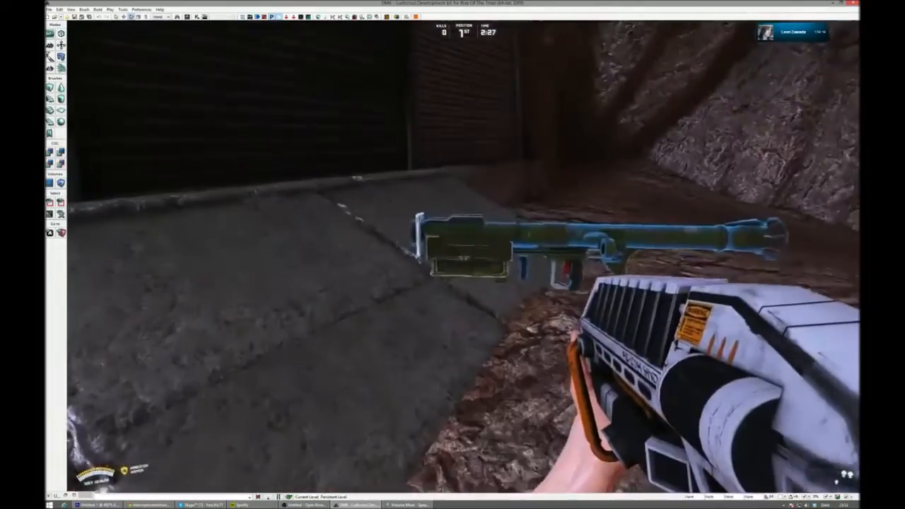
key("w")
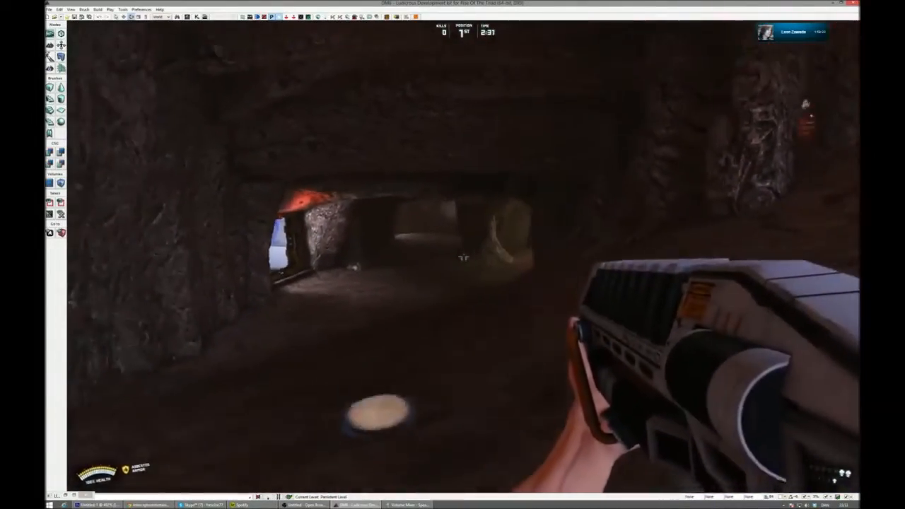
- Follow the dark tunnels past the red-lit rock and enter the white-panelled room
key("w")
key("w")
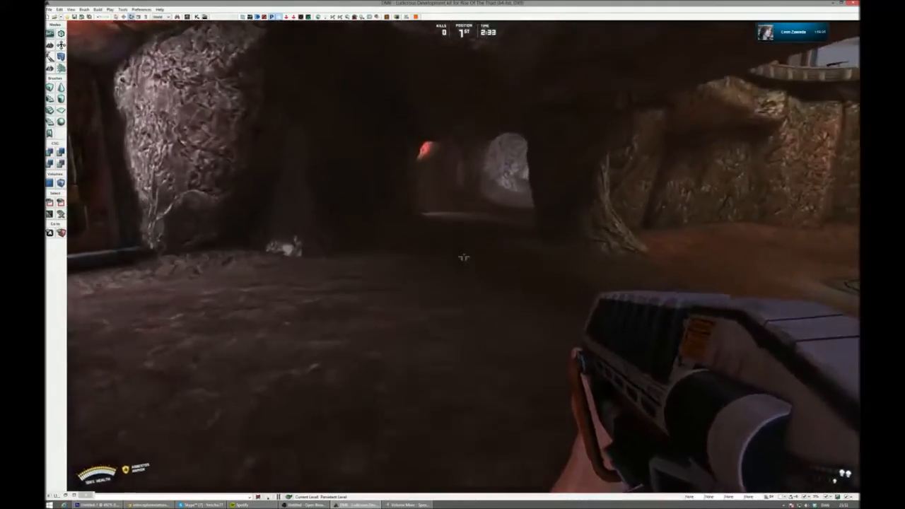
key("w")
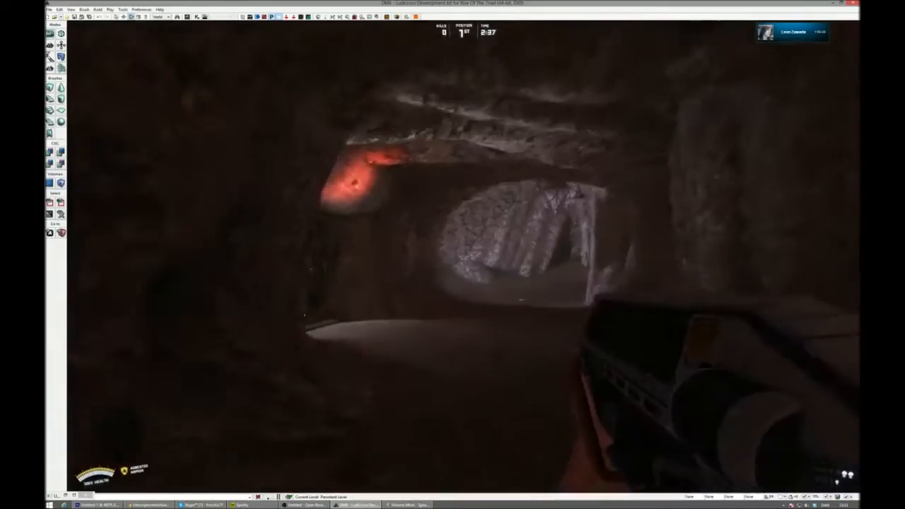
key("w")
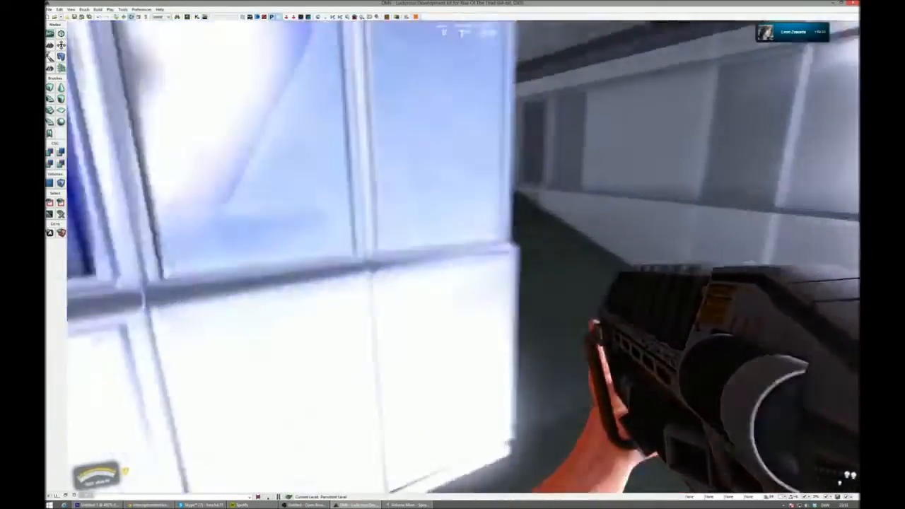
- Cross the white-panelled room, pass through the round shaft area, and reach the perforated floor beside the blue hovering platforms
key("w")
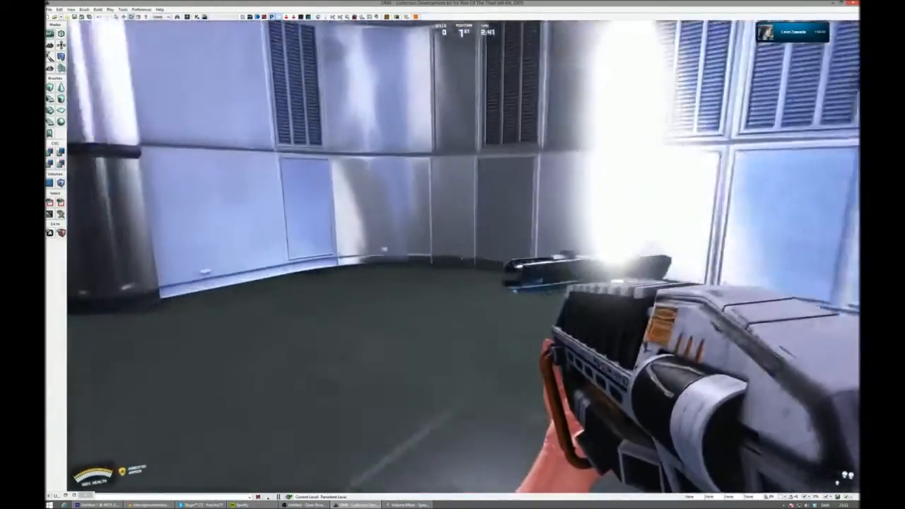
key("w")
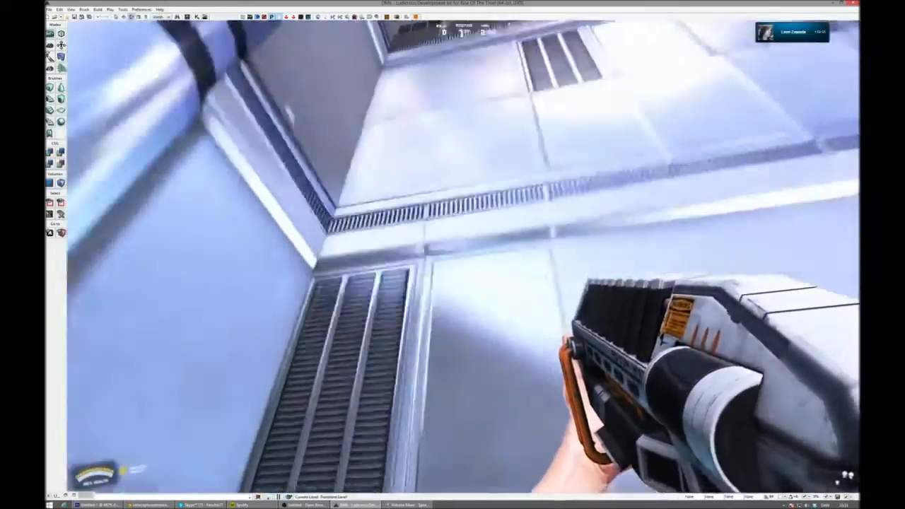
key("w")
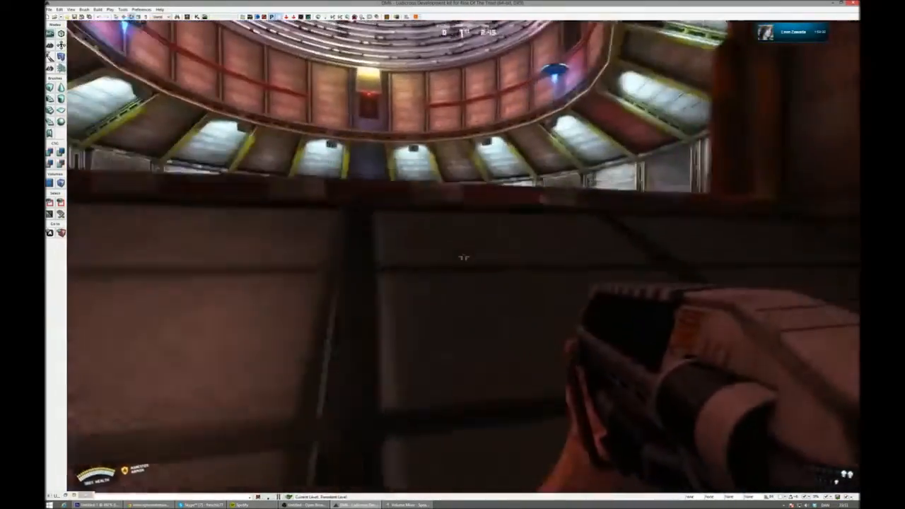
key("w")
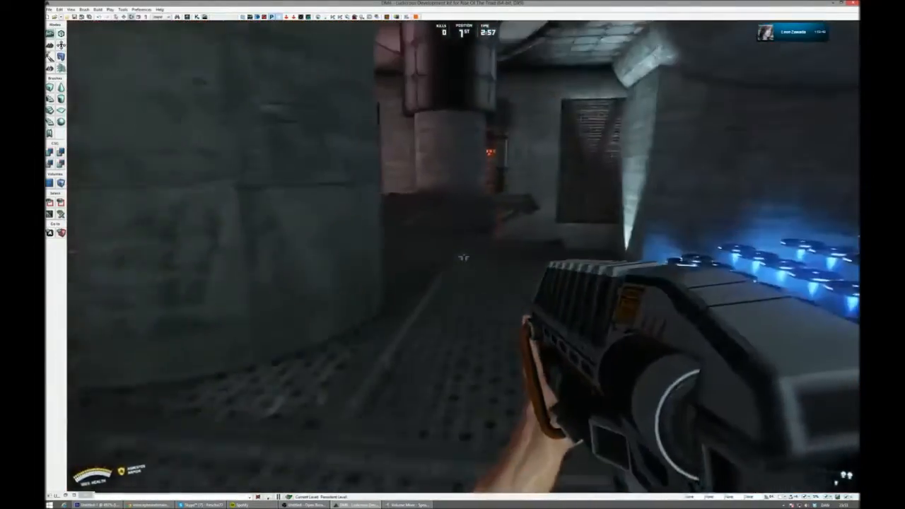
- Run along the suspended perforated walkway, turn back toward the blue platforms, and go to wall panels 29 and 32
key("w")
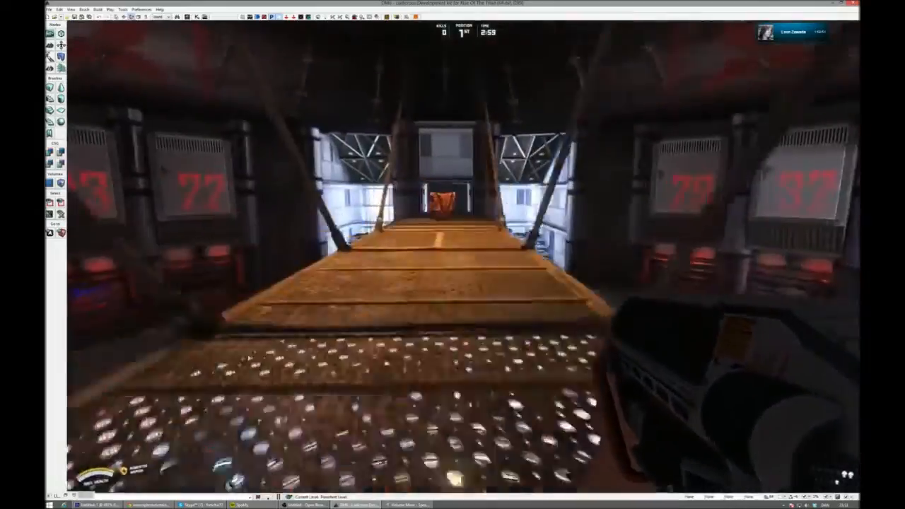
key("w")
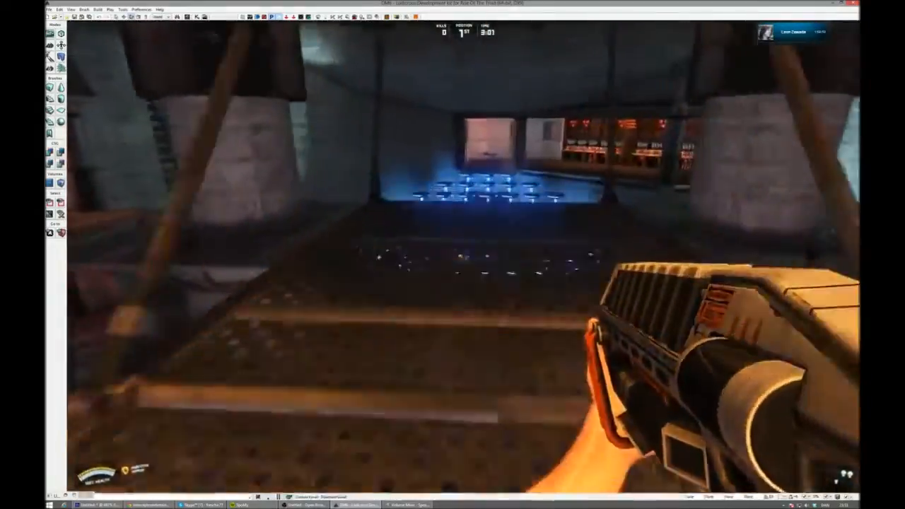
key("w")
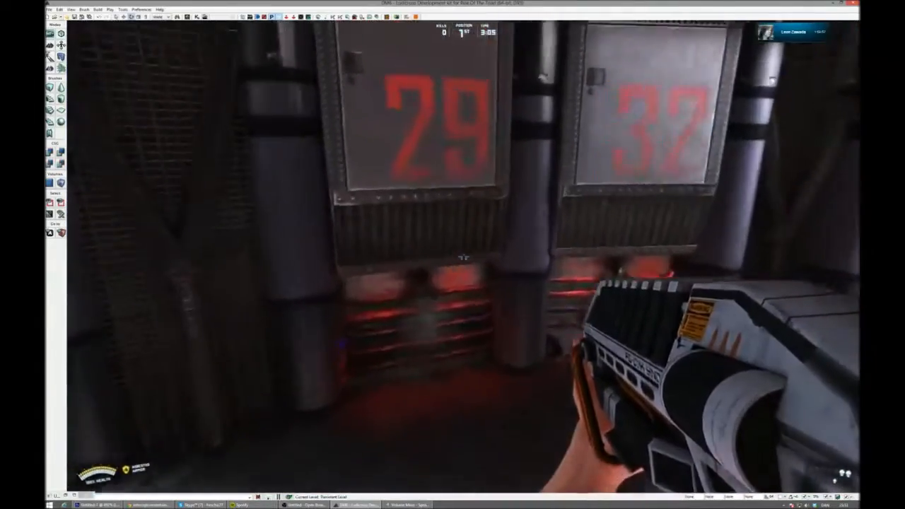
- Follow the red-lit pipes past the grey brick alcove and into the concrete passage leading toward the white room
key("w")
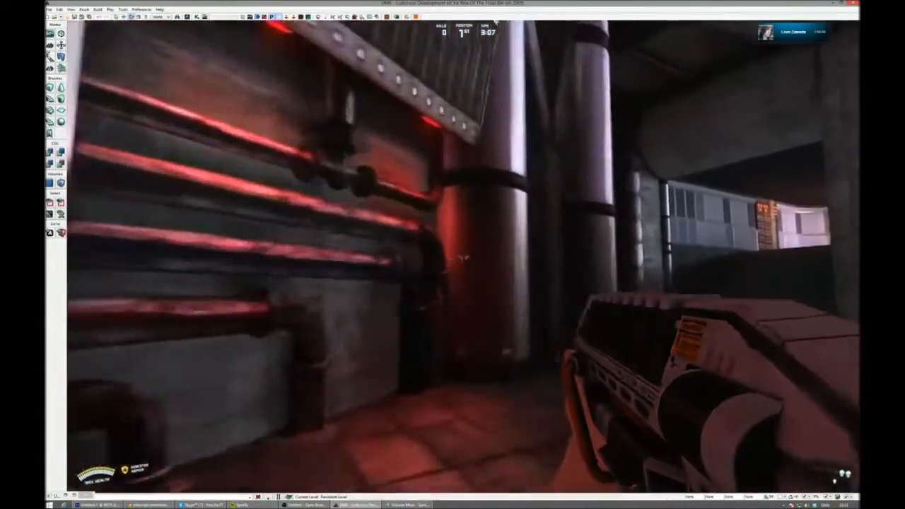
key("w")
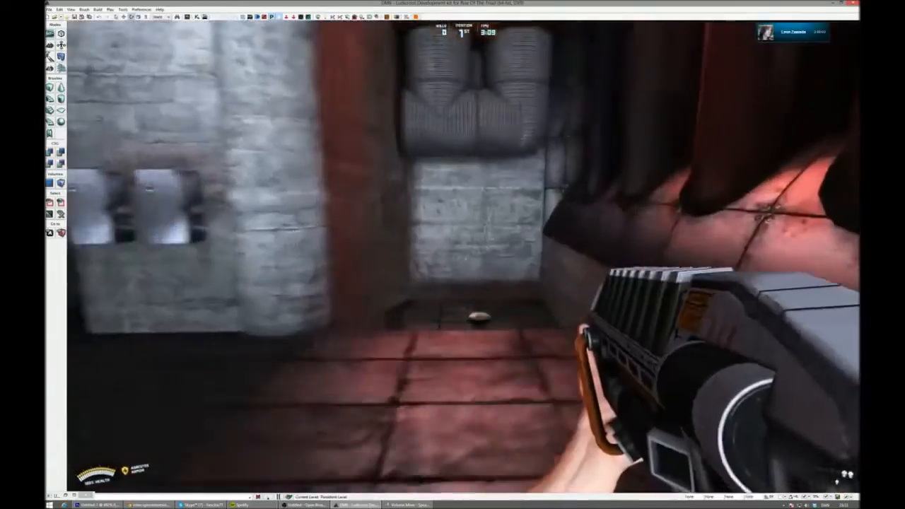
key("w")
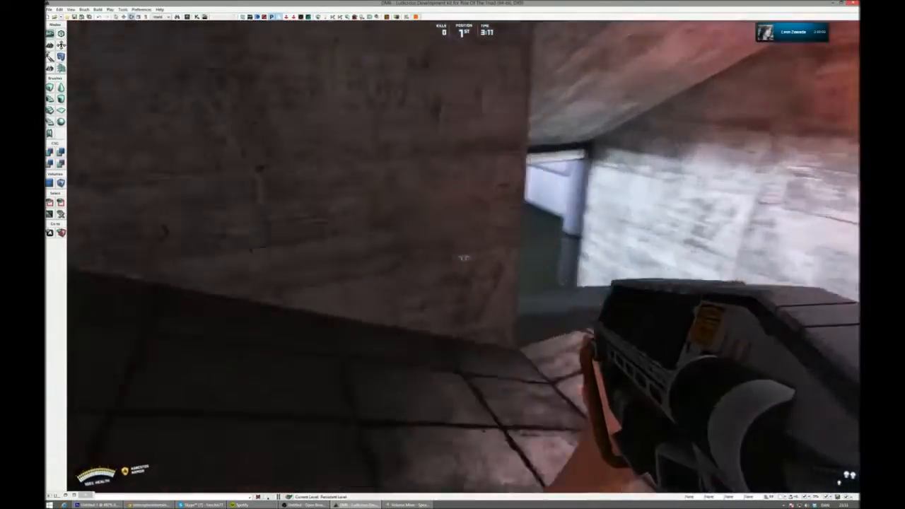
- Run through the white-panelled room to the perforated floor in the red-lit hall and end the play test
key("w")
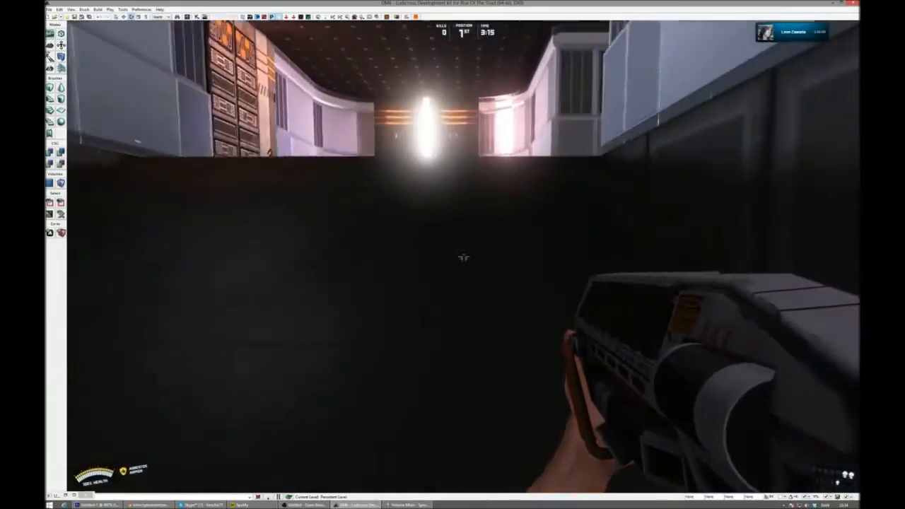
key("w")
key("w")
key("w")
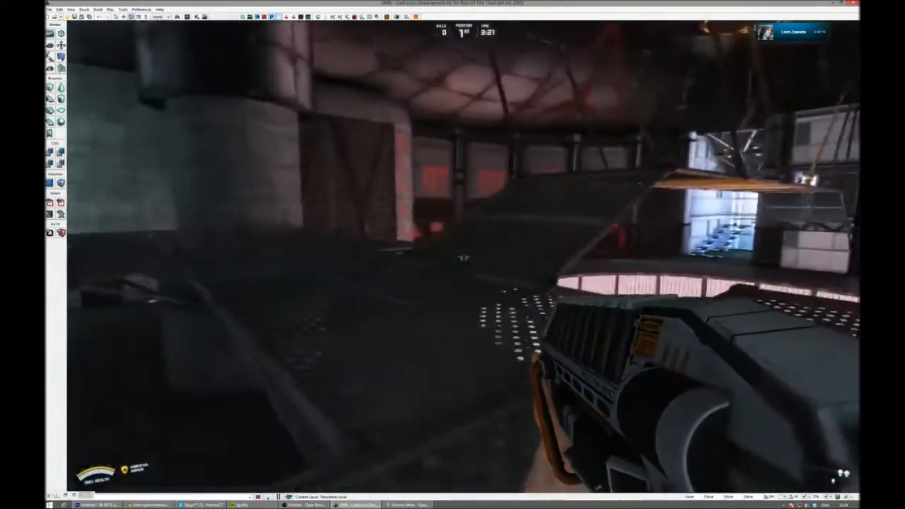
key("w")
key("Escape")
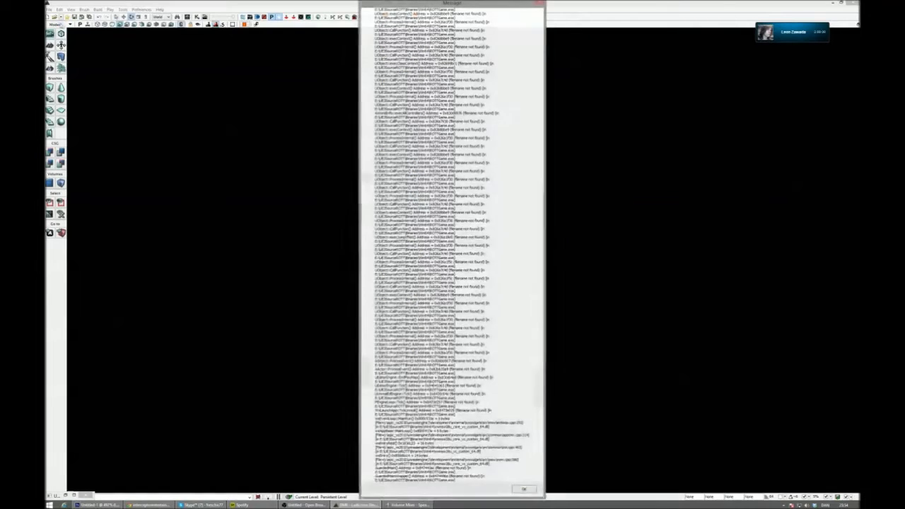
- Dismiss the error message, restart the Ludicrous Development kit, and open the multiplayer map classicDM.rott with the Content Browser closed
left_click(521, 489)
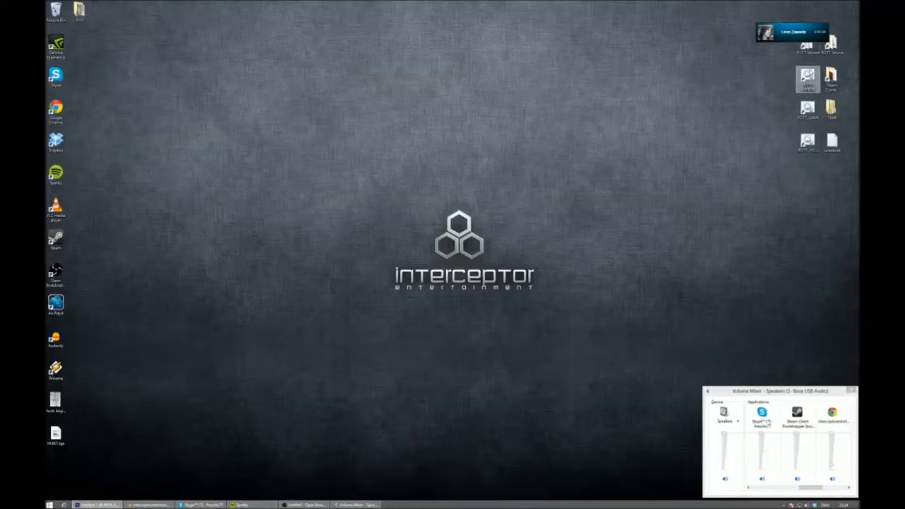
double_click(808, 78)
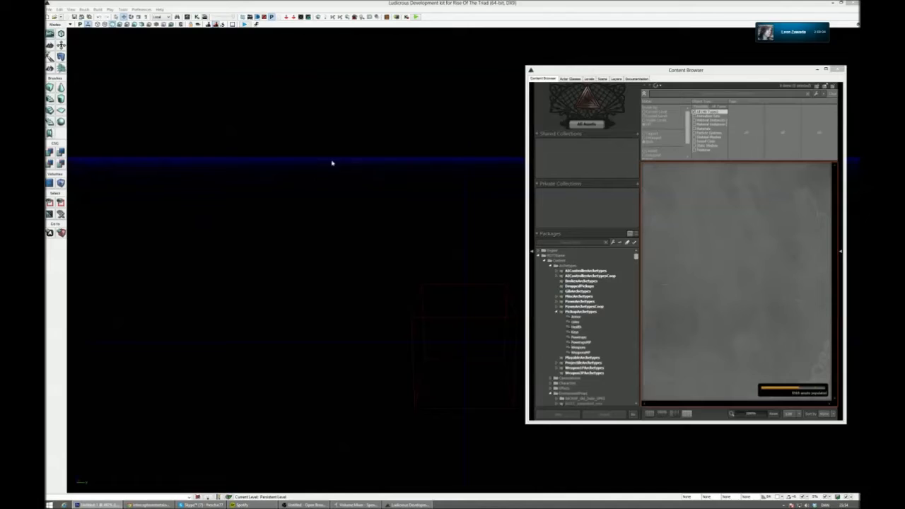
left_click(55, 17)
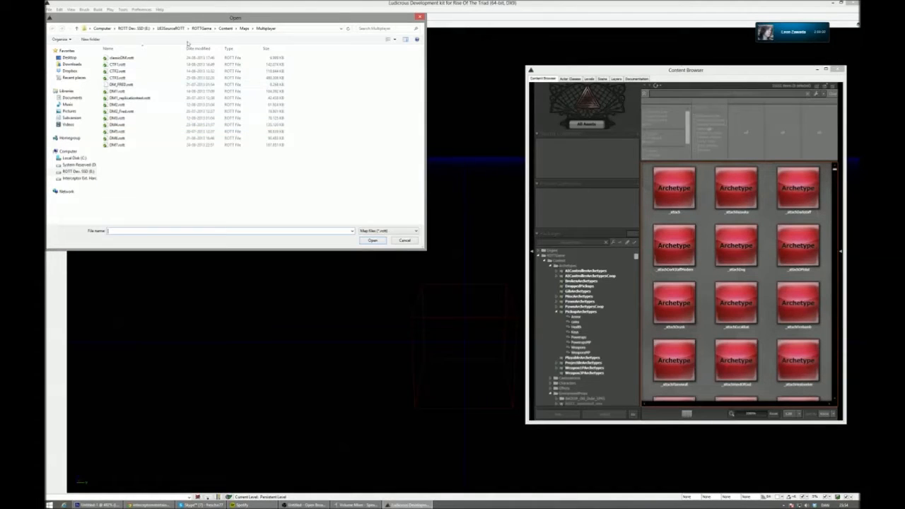
double_click(150, 60)
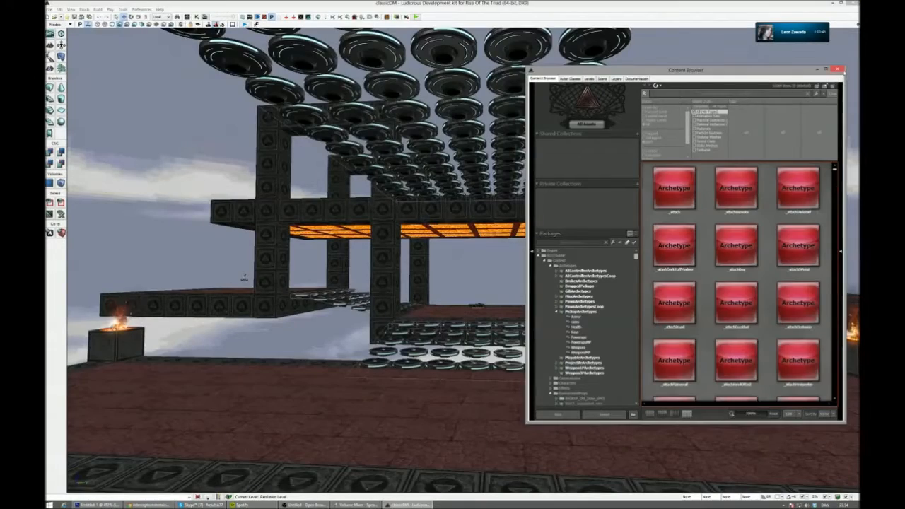
left_click(838, 69)
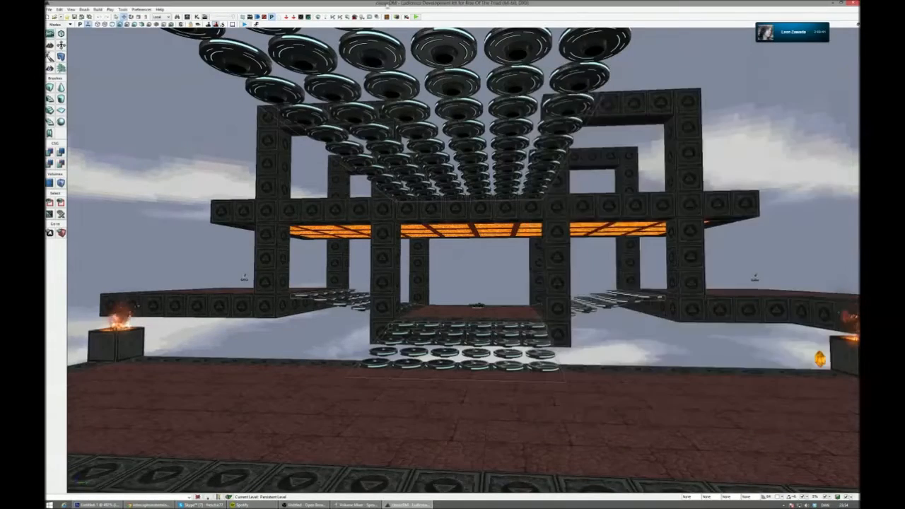
- Start a play test of the classicDM map and pick up the Flamewall from the yellow pad beside the burning block
right_click_drag(453, 212, 228, 1)
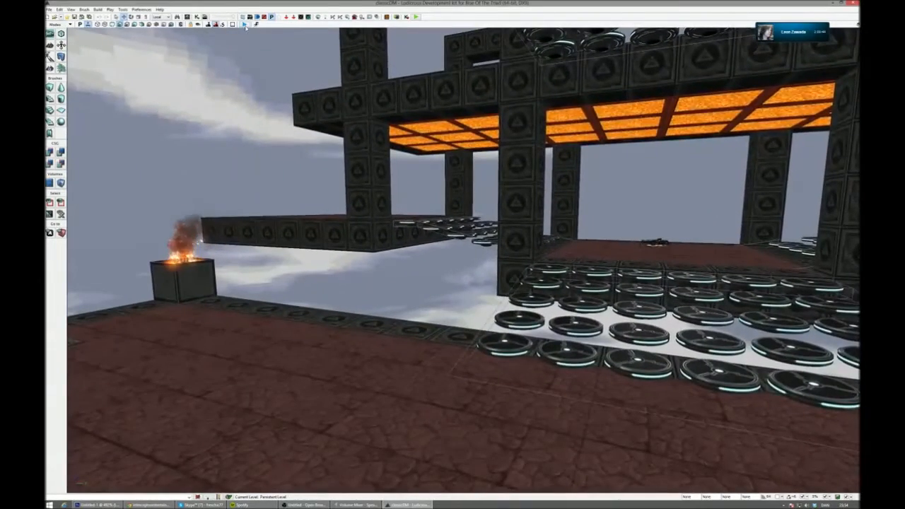
left_click(244, 24)
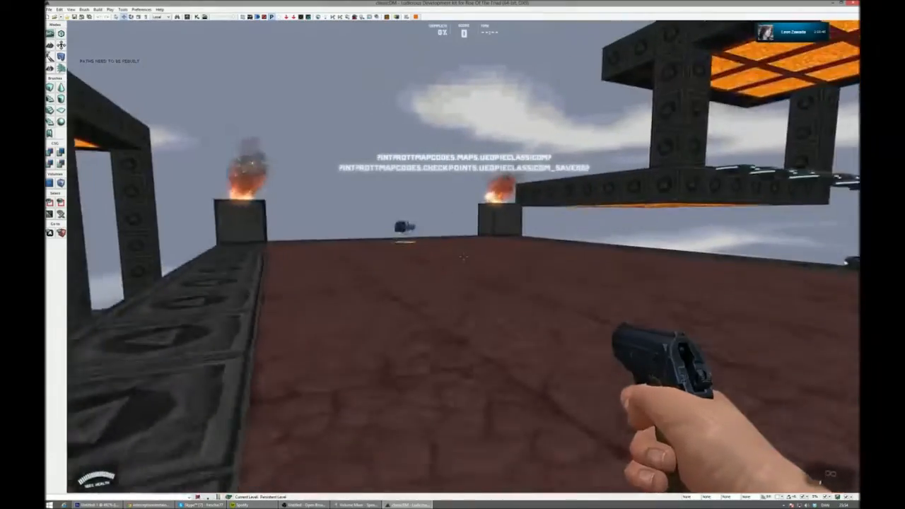
key("w")
key("w")
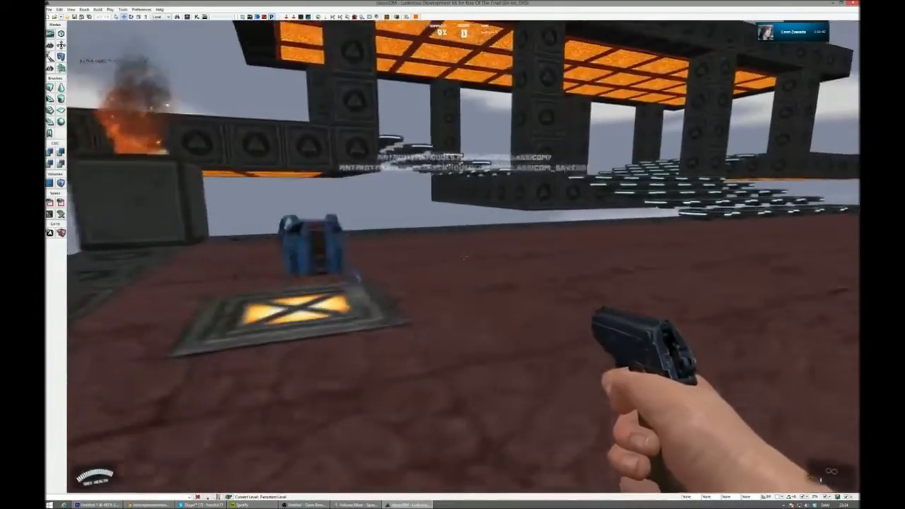
- Run along the red stone platform and cross the hovering discs to view the burning blocks and lower platforms
key("w")
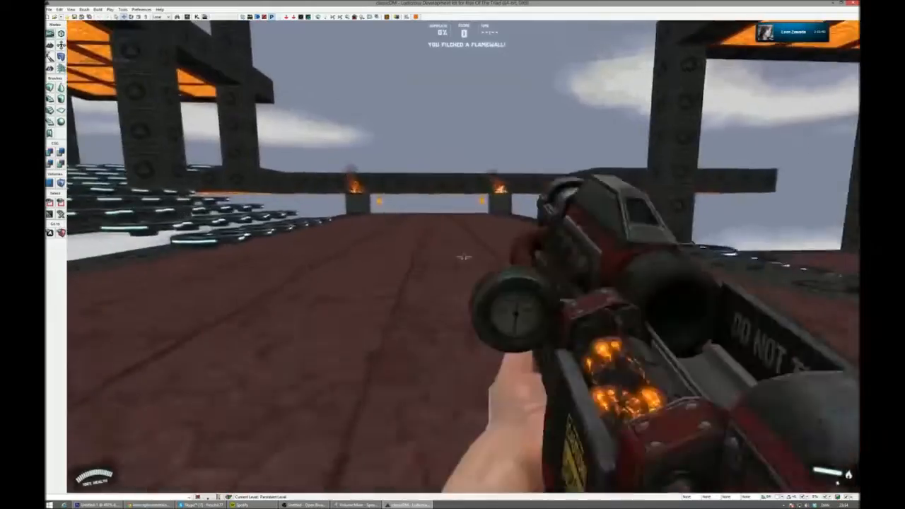
key("w")
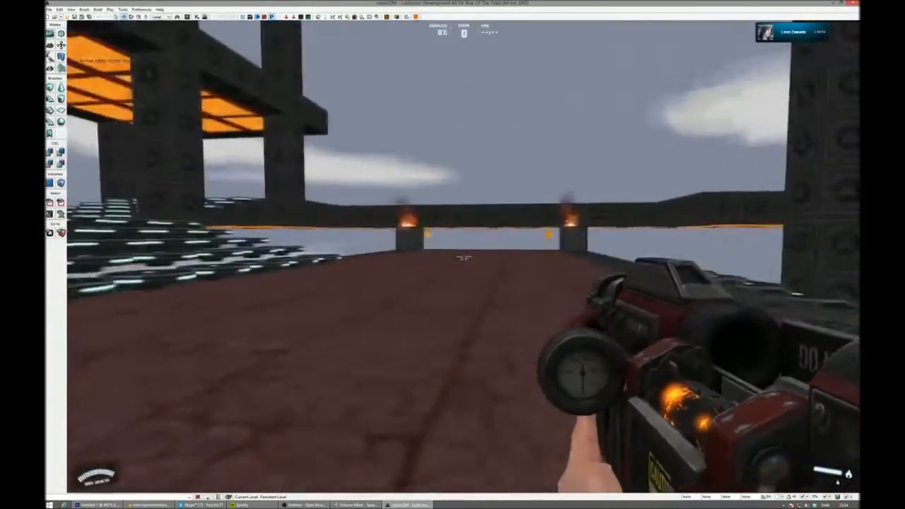
key("w")
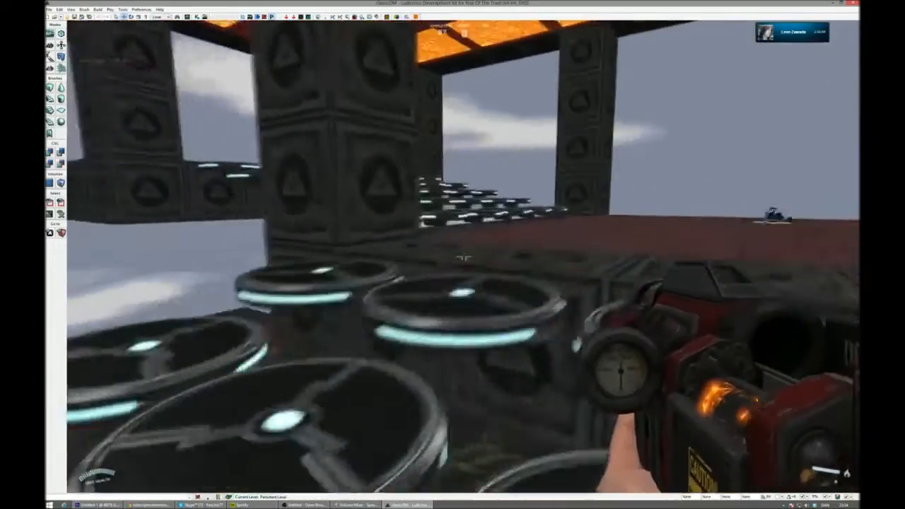
key("w")
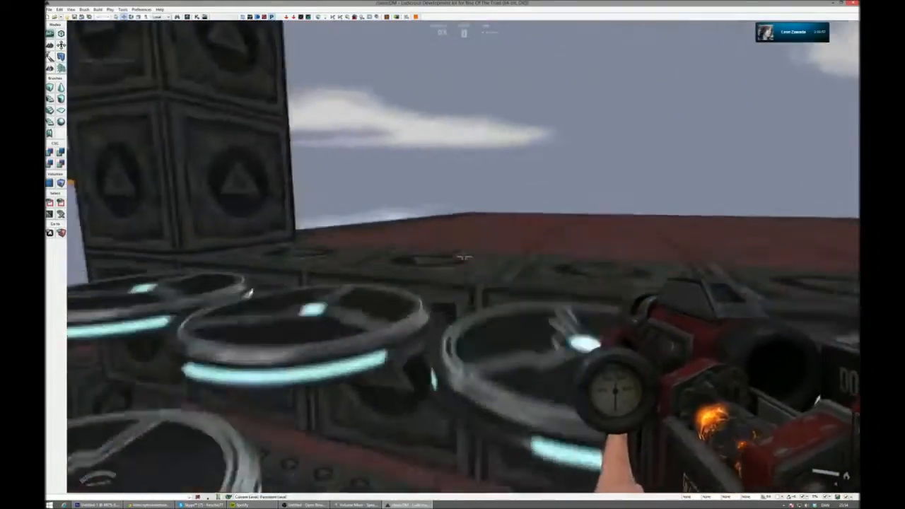
key("w")
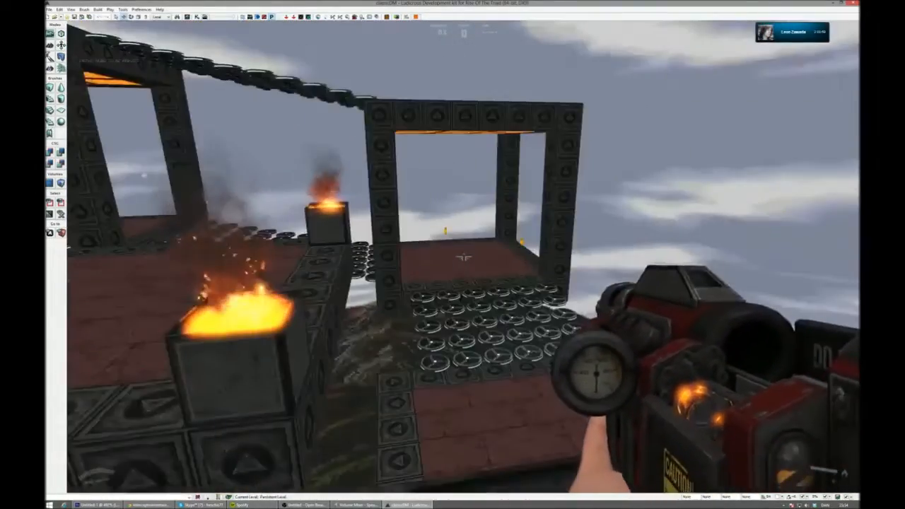
- Use the blue-ringed jump pad, go beneath the lava ceiling, and collect the blue weapon from its pad
key("w")
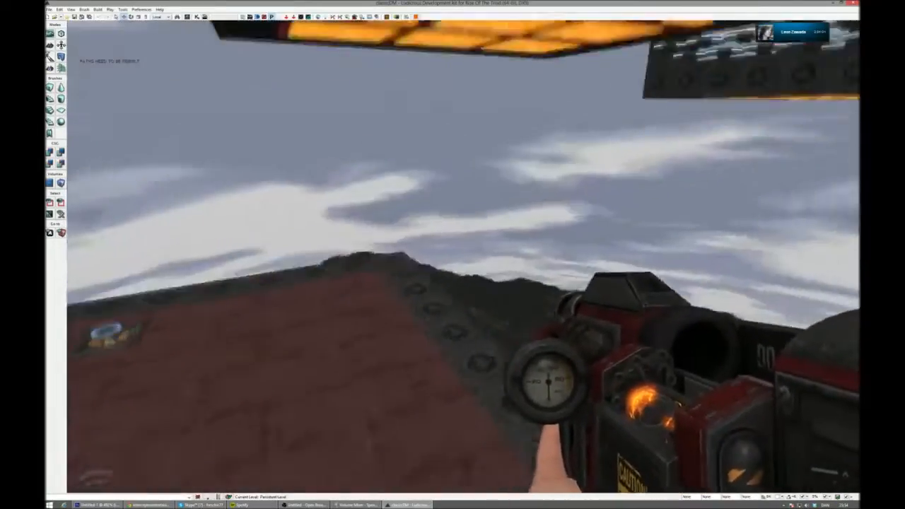
key("w")
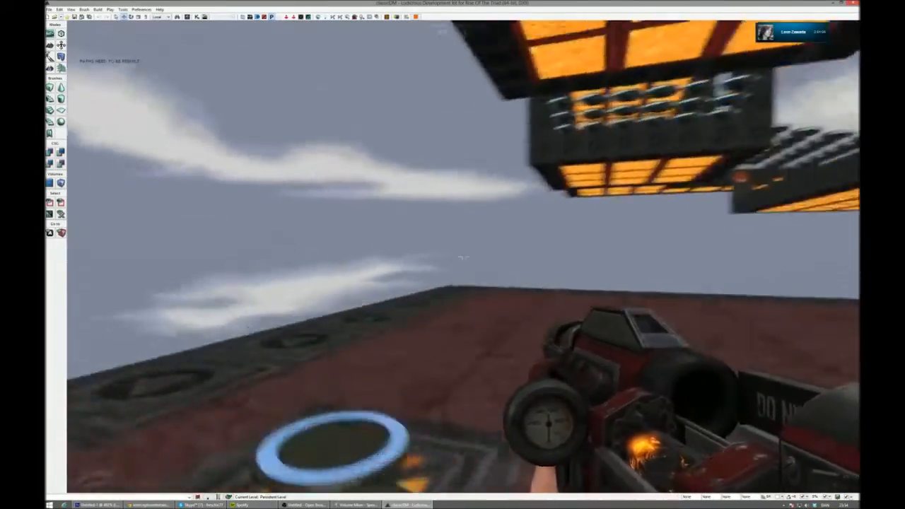
key("w")
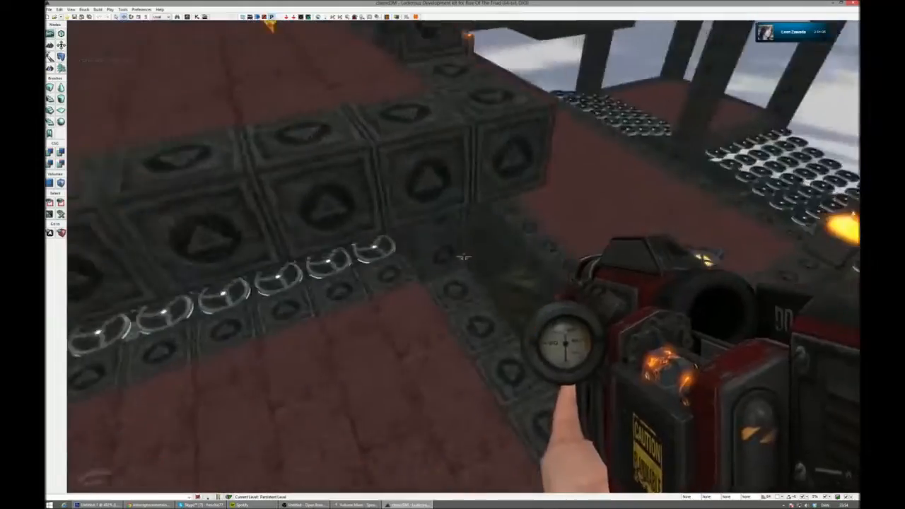
key("w")
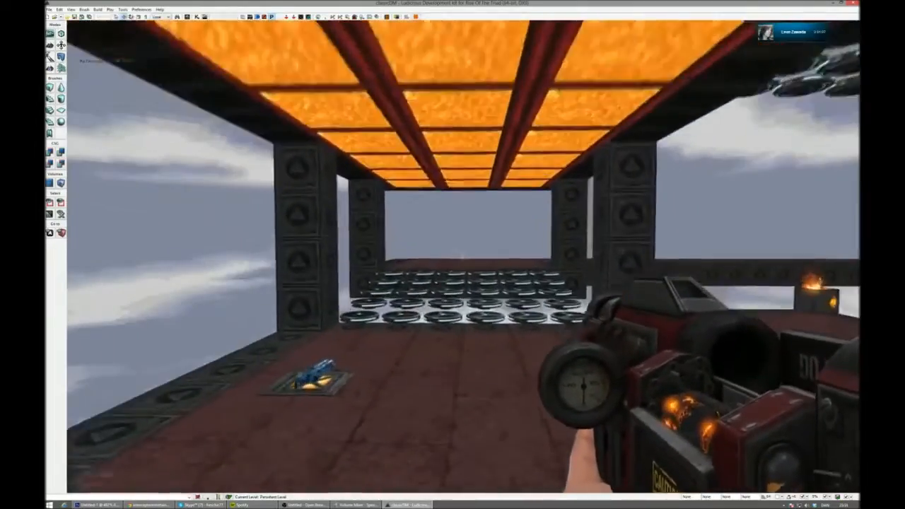
key("w")
key("alt+Tab")
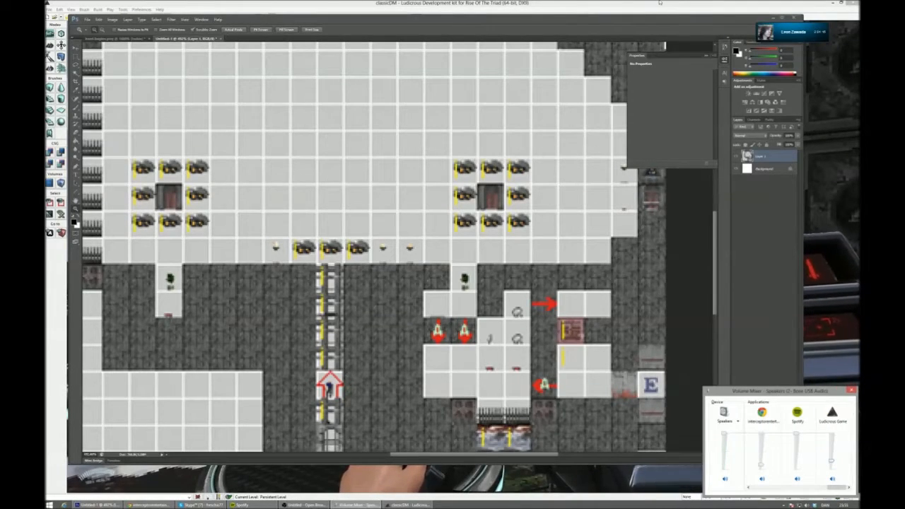
key("alt+Tab")
- Run along the red platforms edged with triangle blocks, past the lava-ceilinged frame, to the platform edge
key("w")
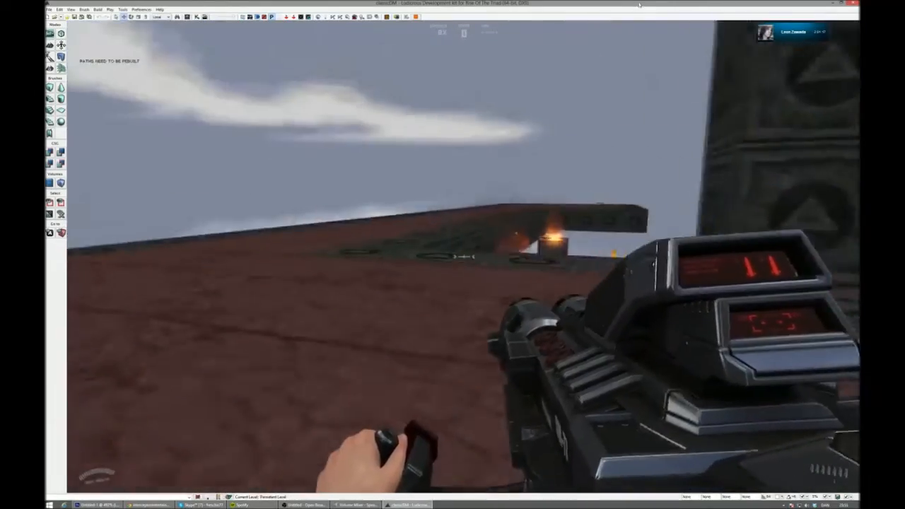
key("w")
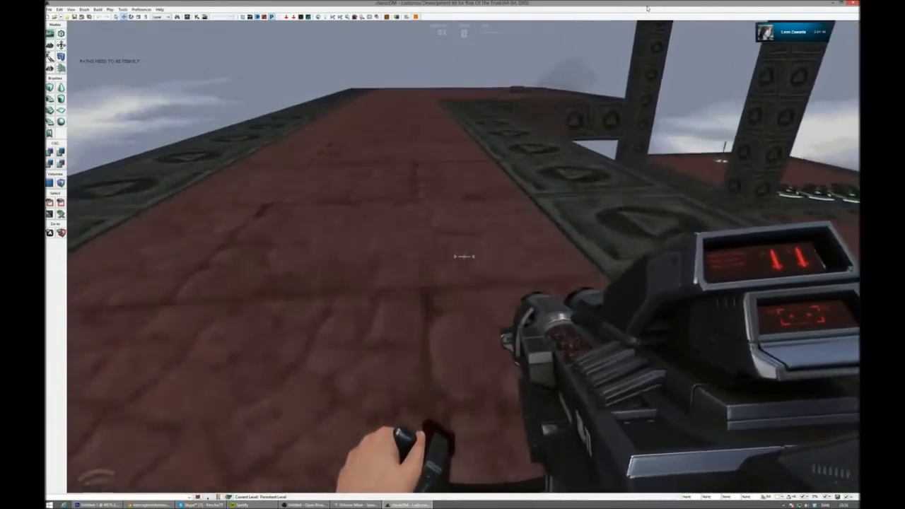
key("w")
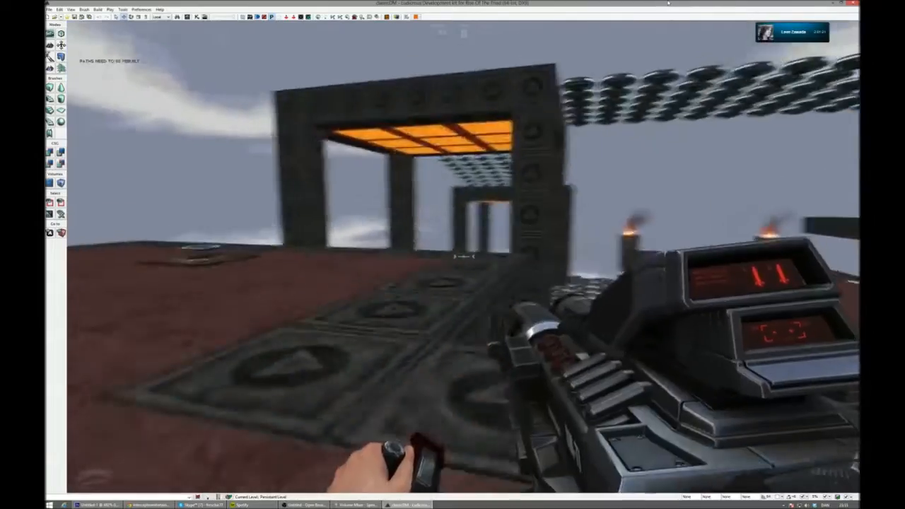
key("w")
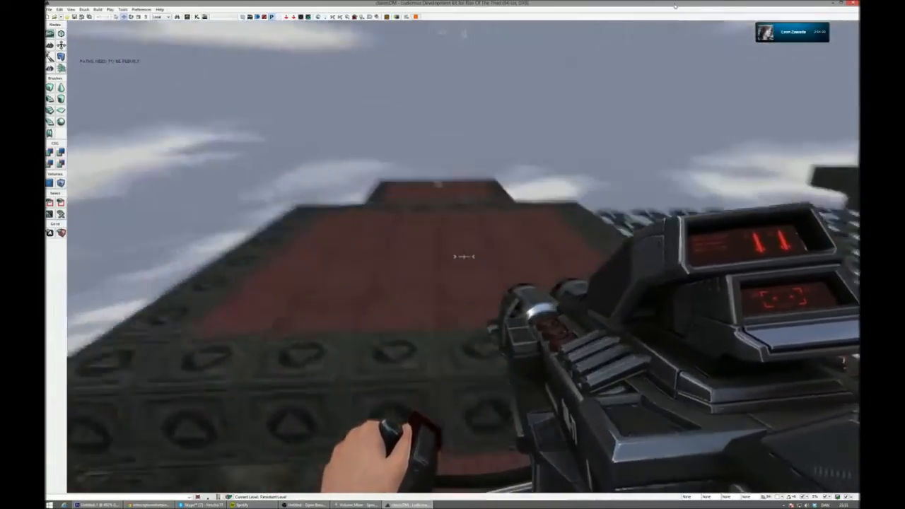
- Cross the wide field of hovering discs to the upper platform and run between its stone block arches
key("w")
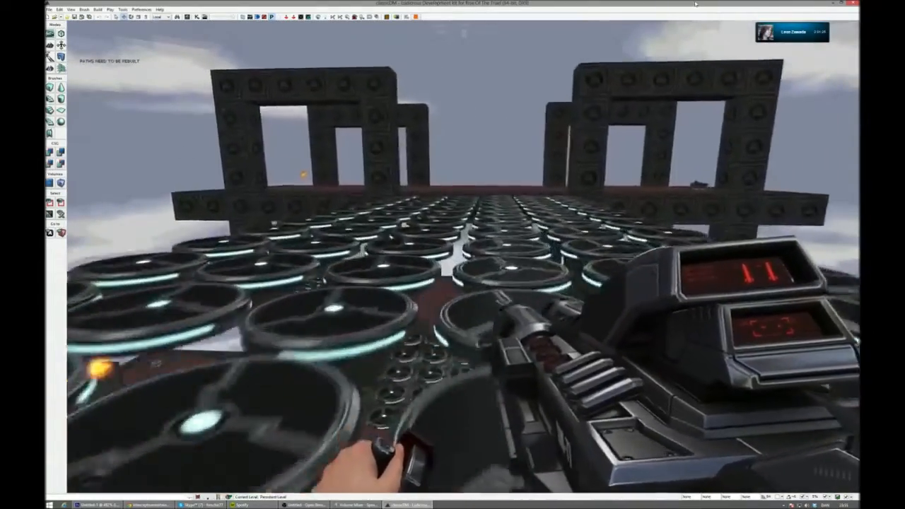
key("w")
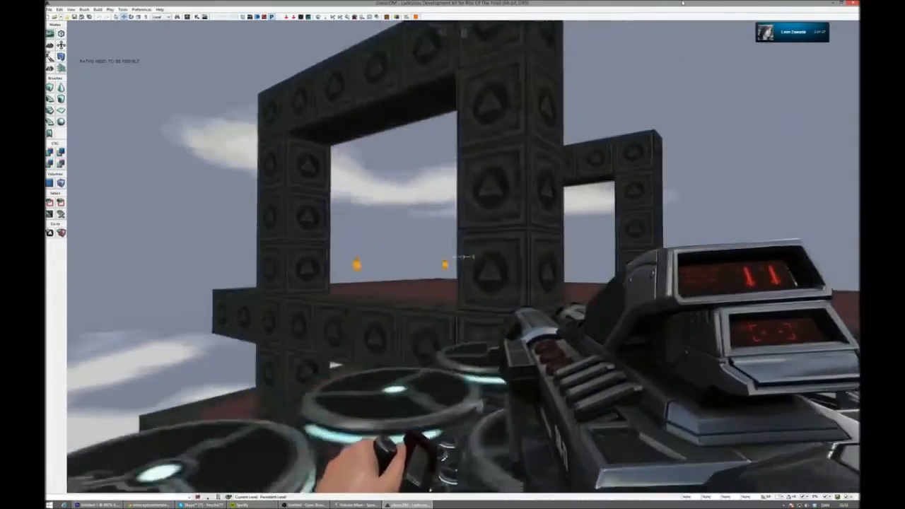
key("w")
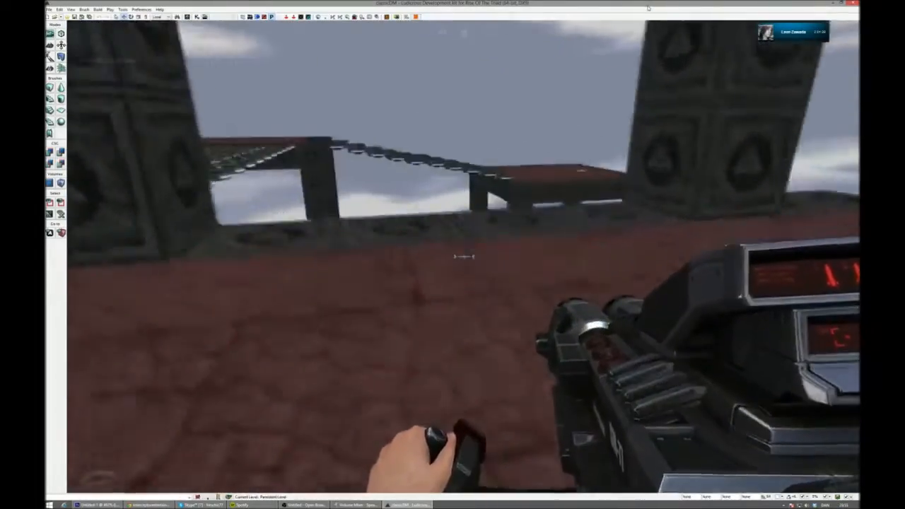
key("w")
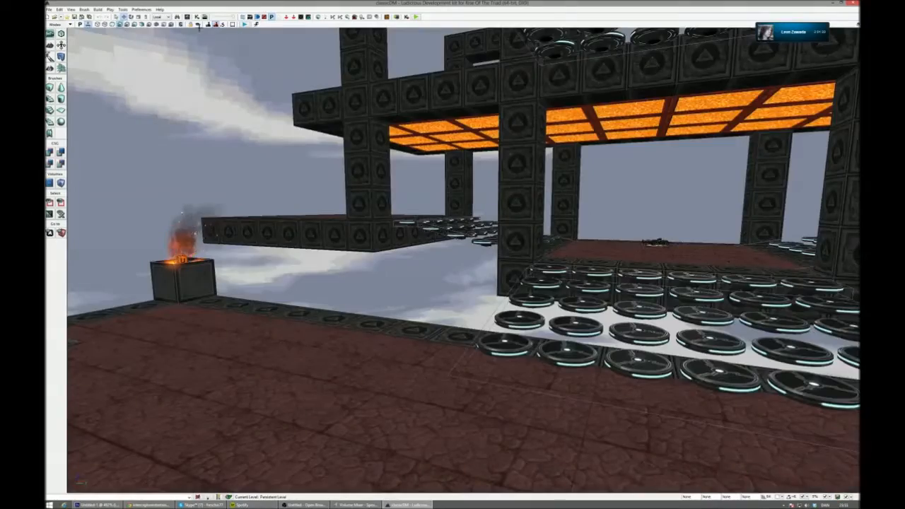
- End the play test and fly out to an elevated overview of the whole classicDM map above the mountains
right_click_drag(463, 260, 495, 283)
right_click_drag(372, 455, 467, 286)
right_click_drag(255, 43, 264, 43)
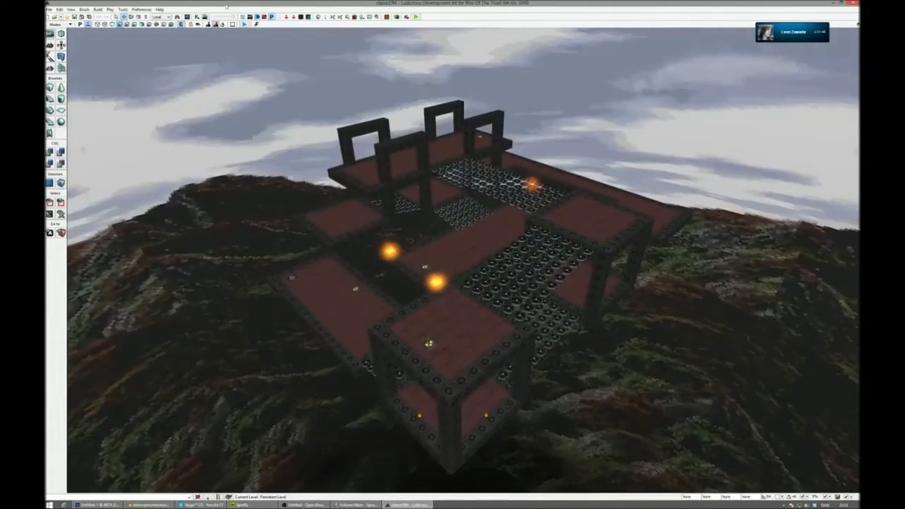
- Open the Content Browser over the classicDM level and collapse the PickupArchetypes and Archetypes entries in the package tree
left_click(187, 16)
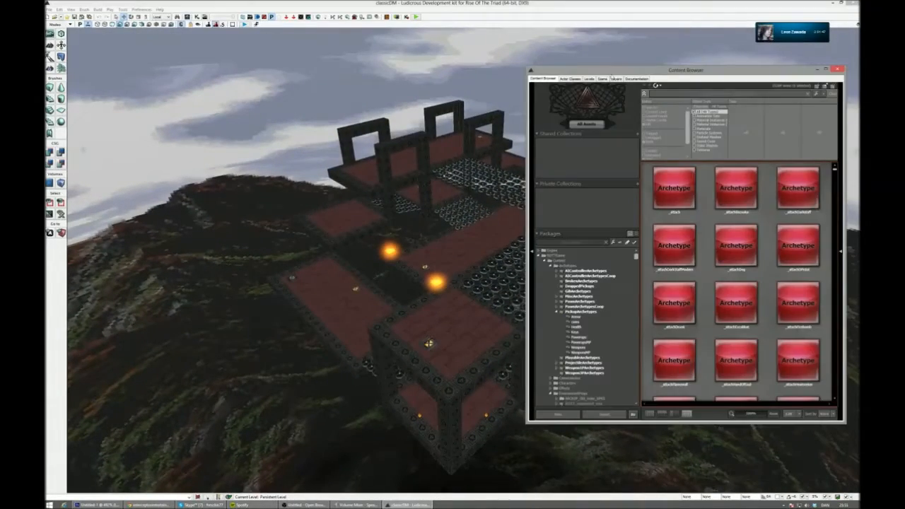
left_click_drag(619, 70, 646, 56)
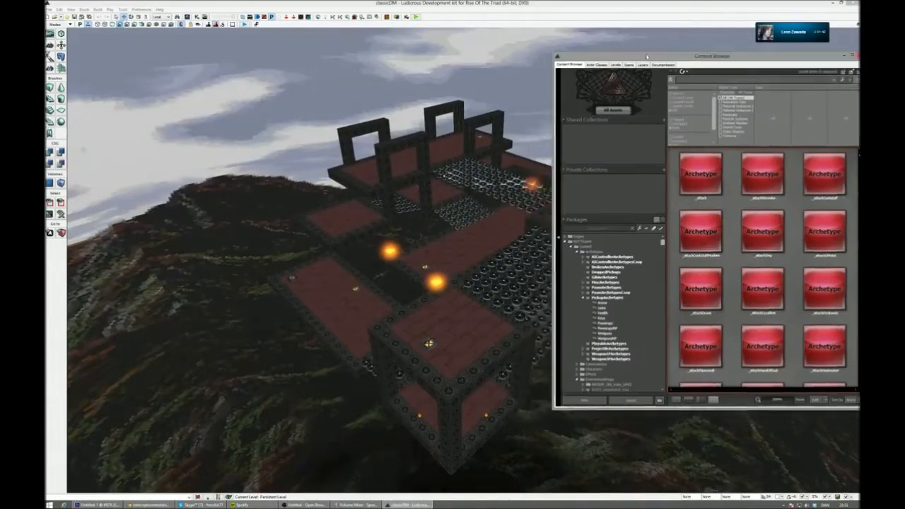
left_click(582, 299)
left_click(580, 252)
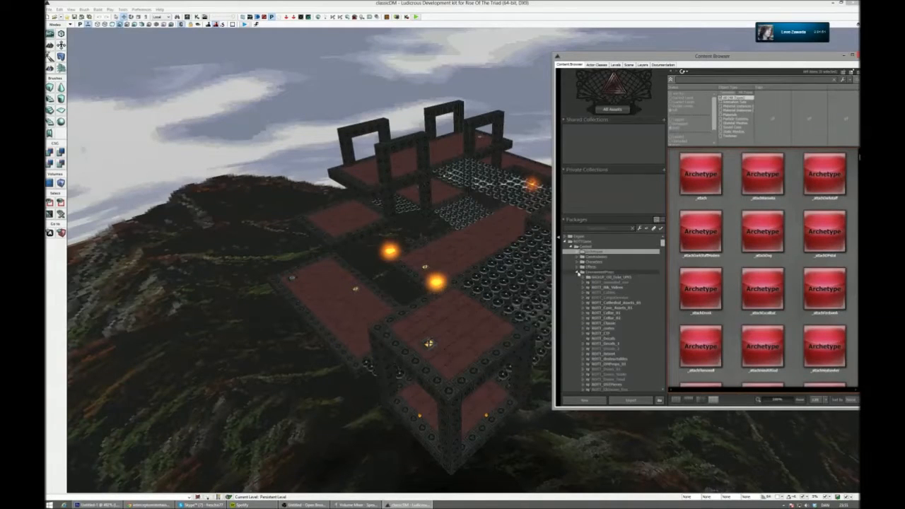
- Expand the Sounds folder of the game packages and look through the sound packages it contains
left_click(580, 317)
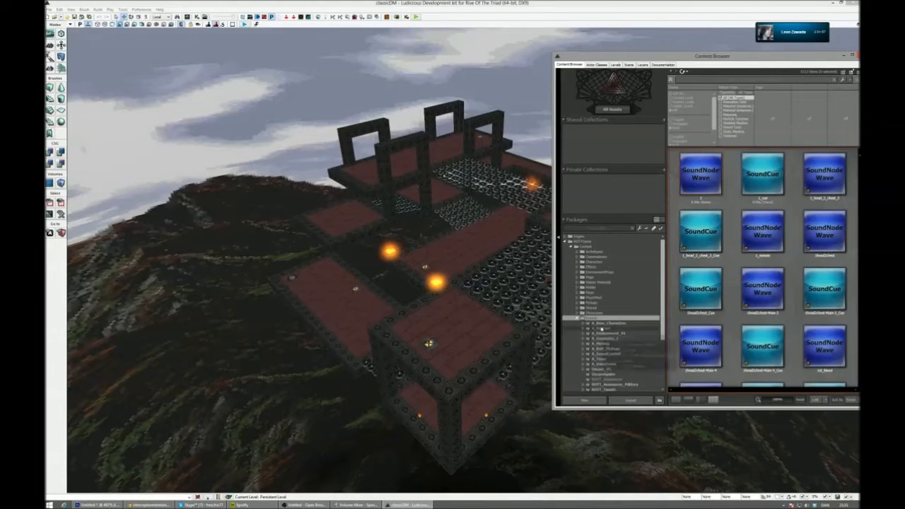
left_click(579, 318)
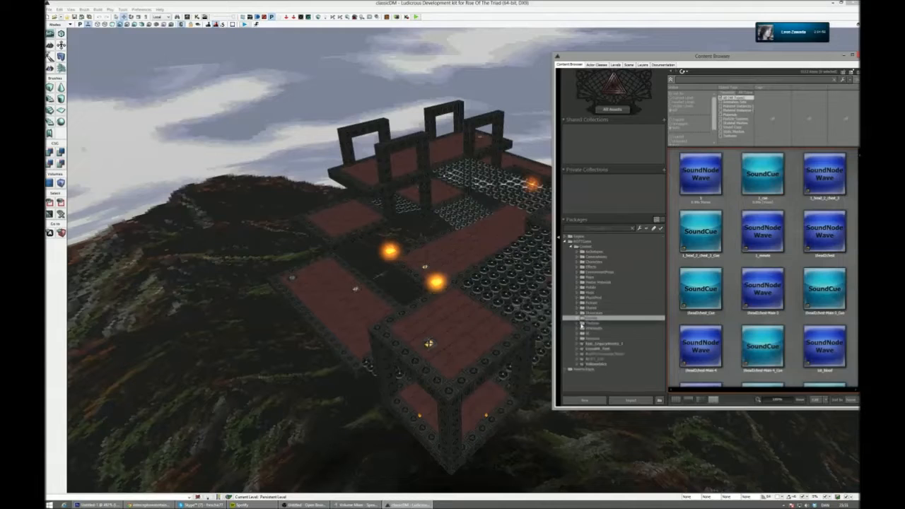
left_click(579, 318)
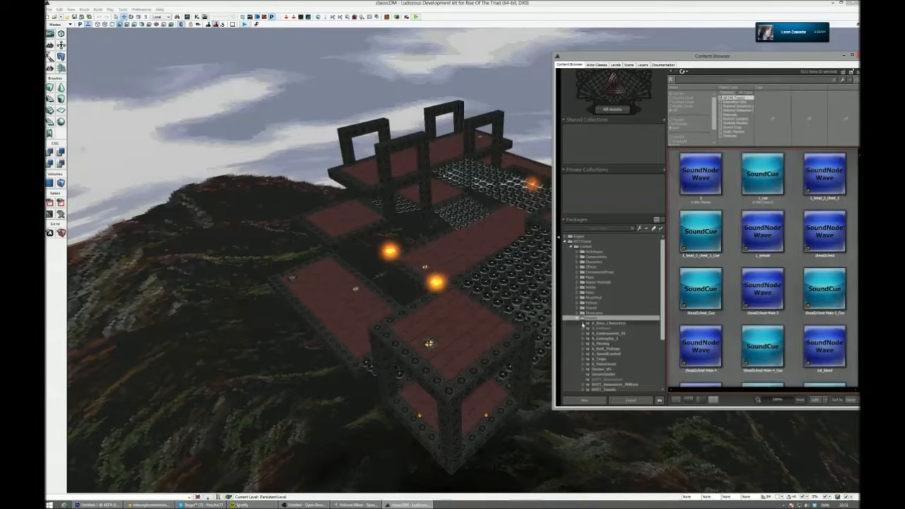
scroll(621, 332, "down", 3)
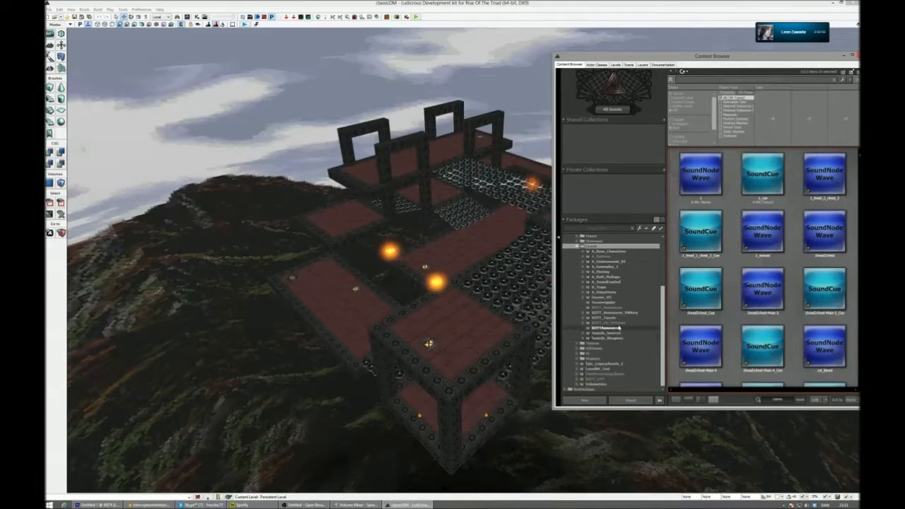
scroll(626, 321, "up", 4)
- Collapse the Sounds folder, open the Classic_ROTT_2 package in the Music folder, and play the radagio_Cue sound cue
left_click(578, 308)
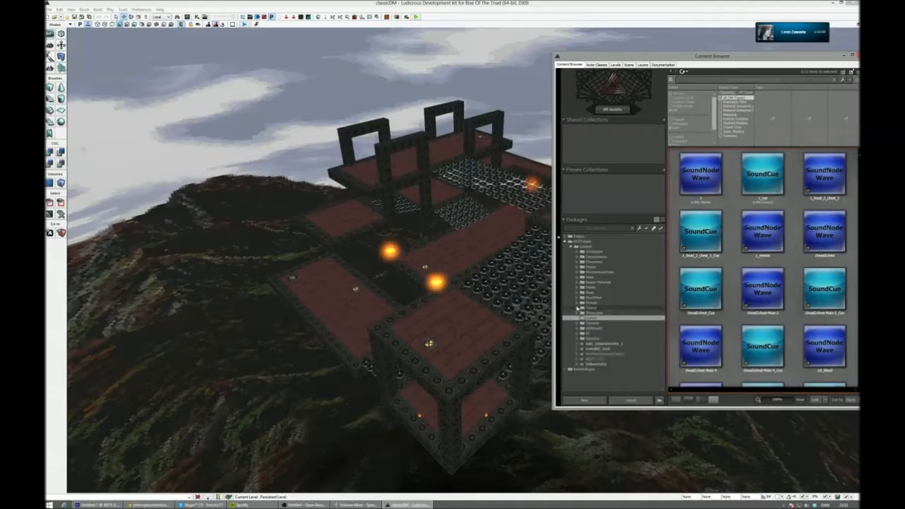
left_click(577, 293)
left_click(616, 308)
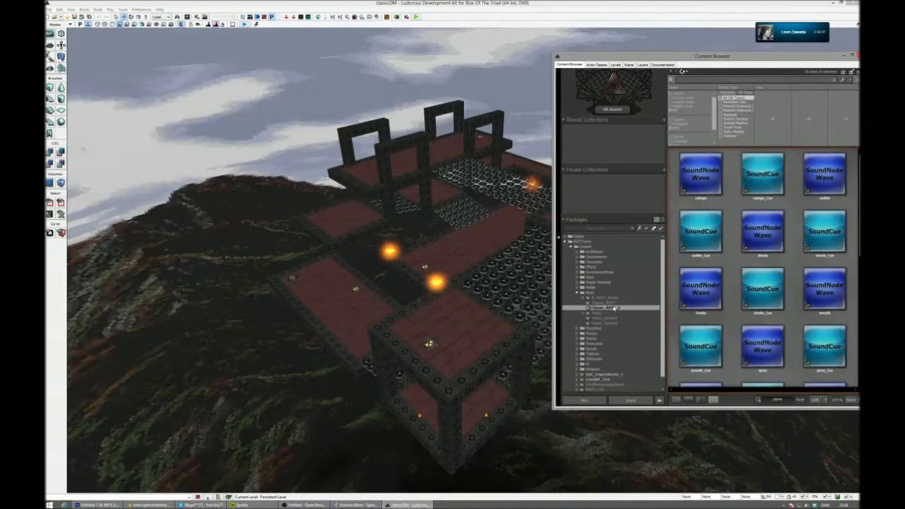
left_click(777, 176)
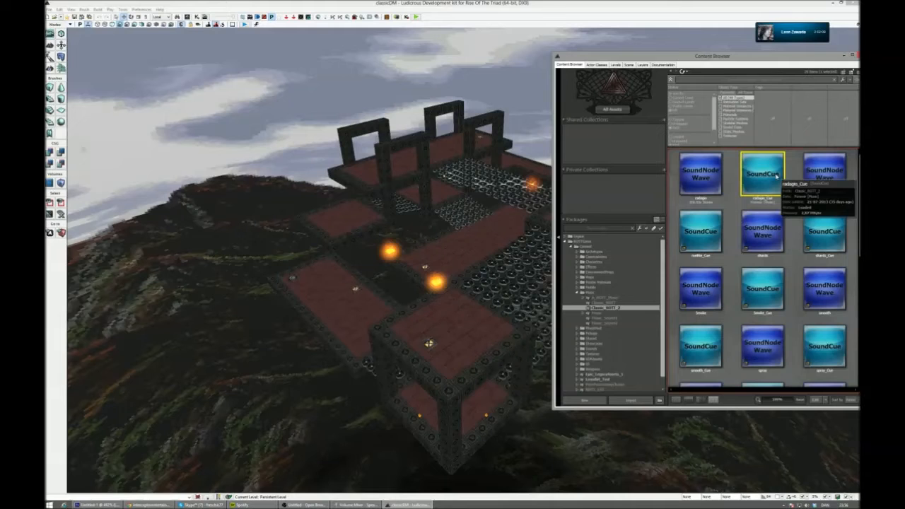
- Close the Content Browser and fly down to a close-up of the weapon above its pad on the red platform
right_click_drag(466, 98, 485, 97)
key("w")
left_click_drag(830, 57, 729, 80)
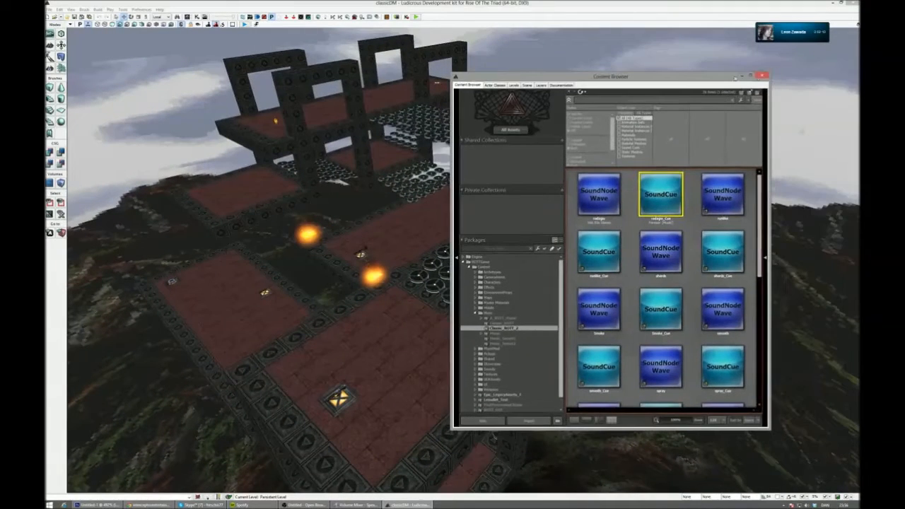
left_click(761, 76)
key("w")
right_click_drag(697, 119, 606, 193)
key("s")
key("w")
key("s")
key("a")
key("w")
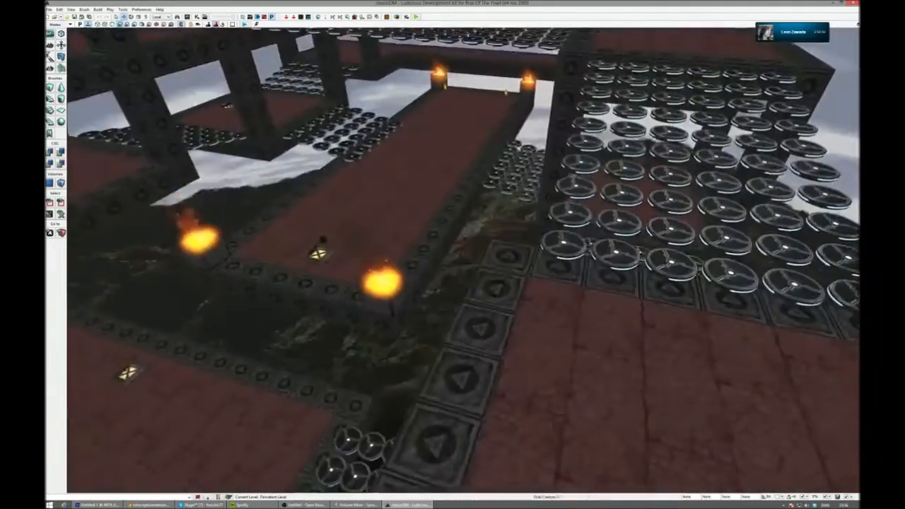
- Fly back out over classicDM and view the arches, hovering discs, and the central platform with its corner flames
key("s")
right_click_drag(464, 260, 125, 281)
key("a")
key("w")
key("s")
key("w")
key("s")
key("d")
right_click_drag(772, 84, 744, 106)
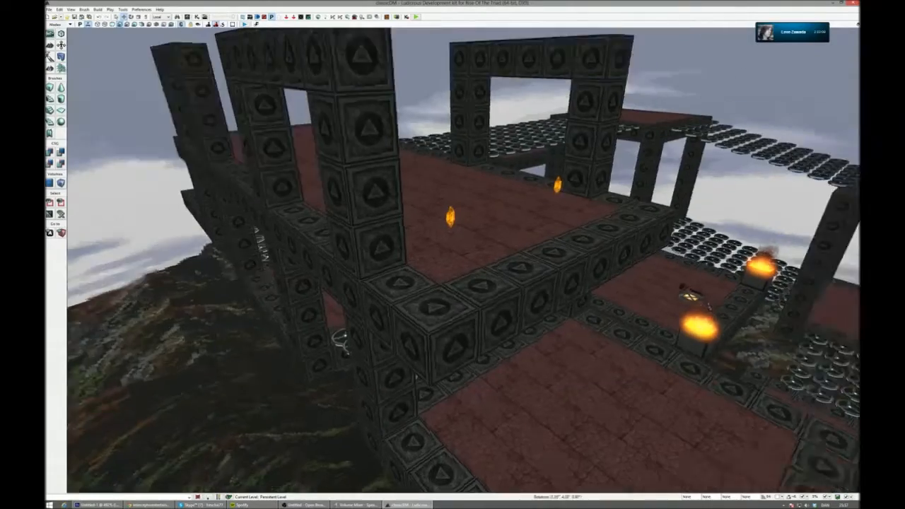
right_click_drag(463, 261, 495, 198)
right_click_drag(464, 260, 433, 215)
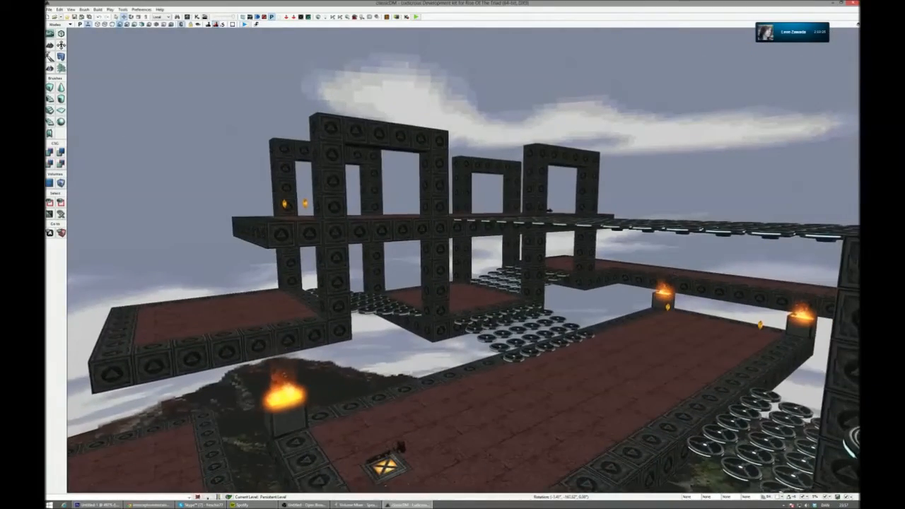
mouse_move(273, 62)
right_mouse_down()
mouse_move(311, 84)
mouse_move(273, 62)
right_mouse_up()
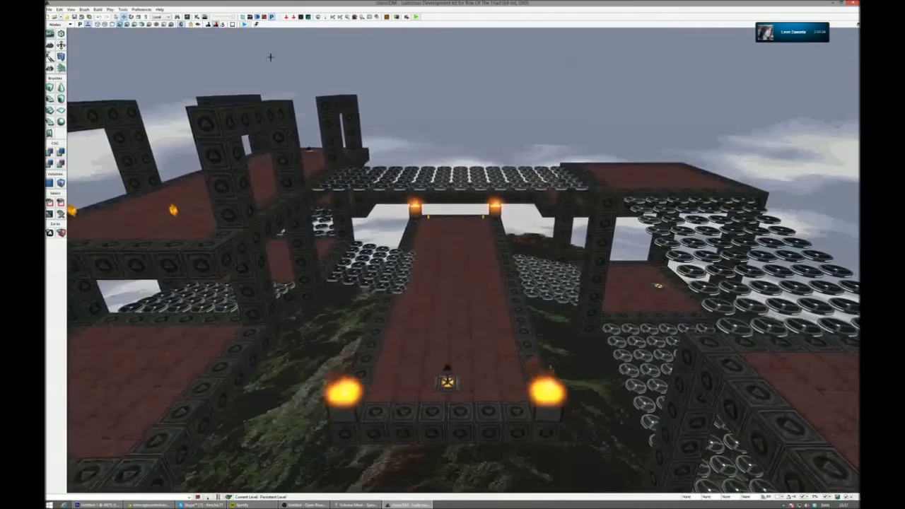
- Search the ROTTGame packages for "shoot" limited to sound cues, play DeetShoot, and close the Content Browser
left_click(194, 16)
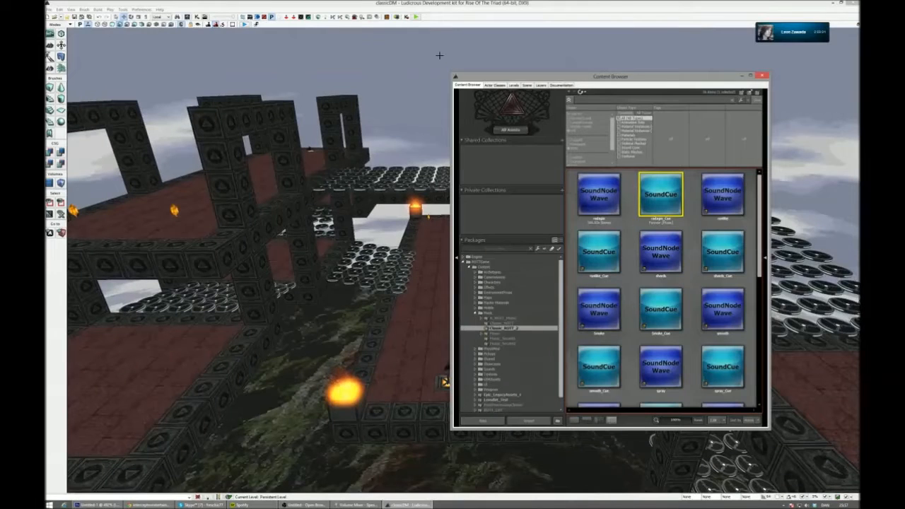
left_click(606, 102)
type("block")
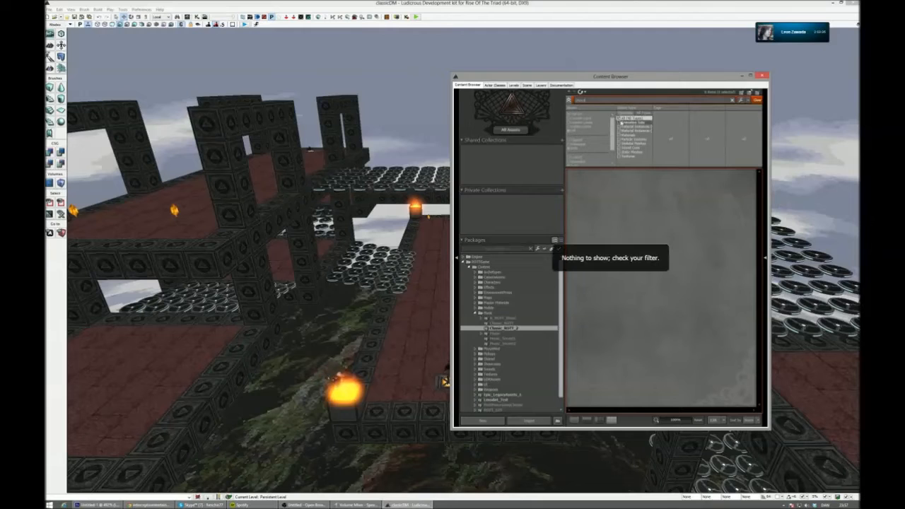
left_click(632, 148)
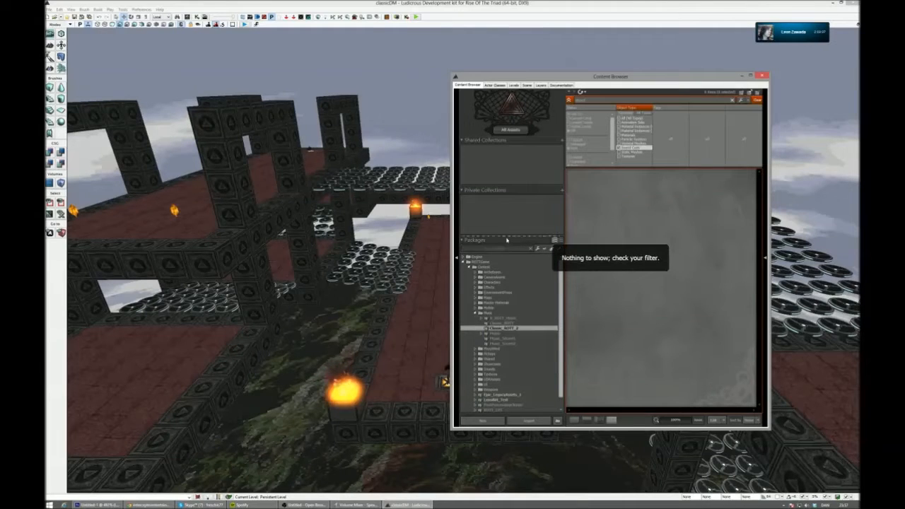
left_click(493, 263)
left_click(660, 201)
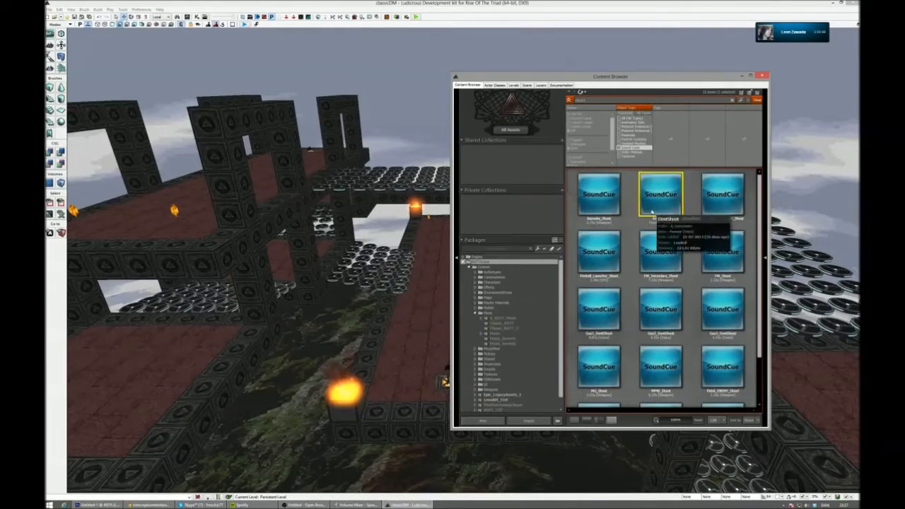
left_click(763, 76)
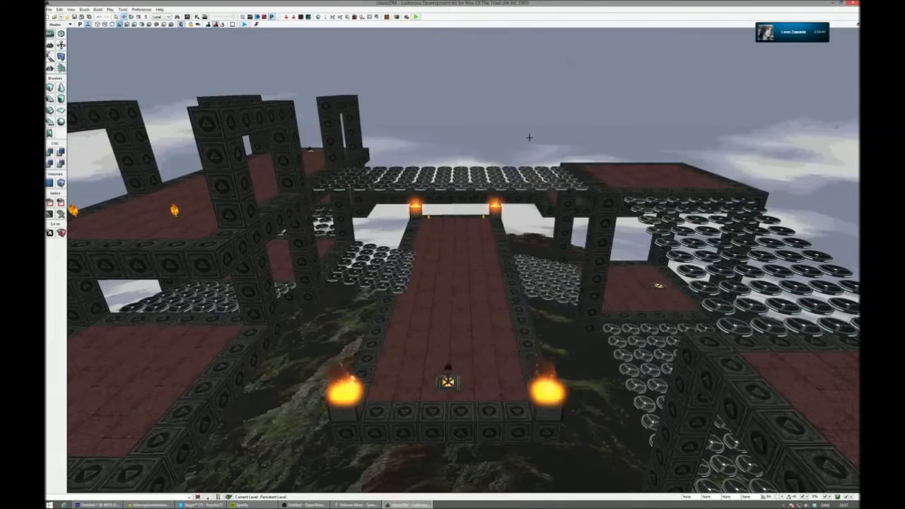
- Reopen the Content Browser from a higher view of the level, play the FW_Shoot cue, and close it again
right_click_drag(474, 210, 464, 230)
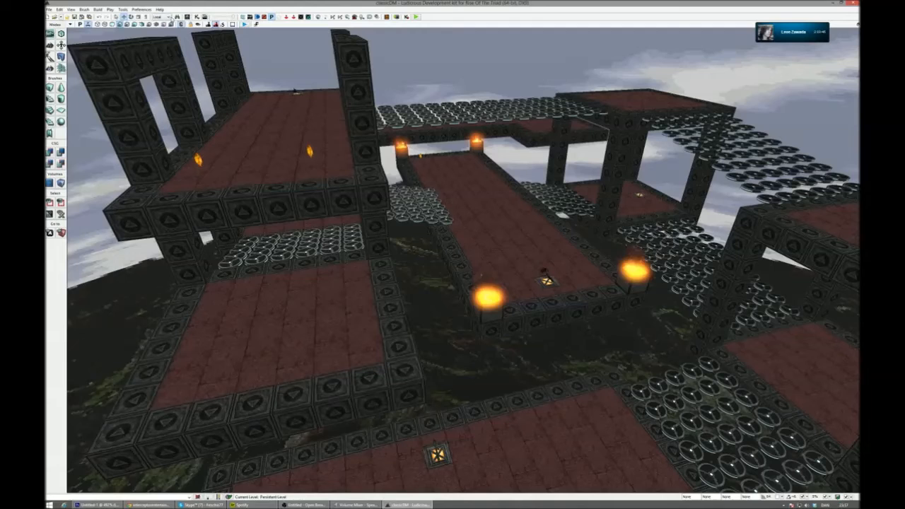
key("ctrl+shift+f")
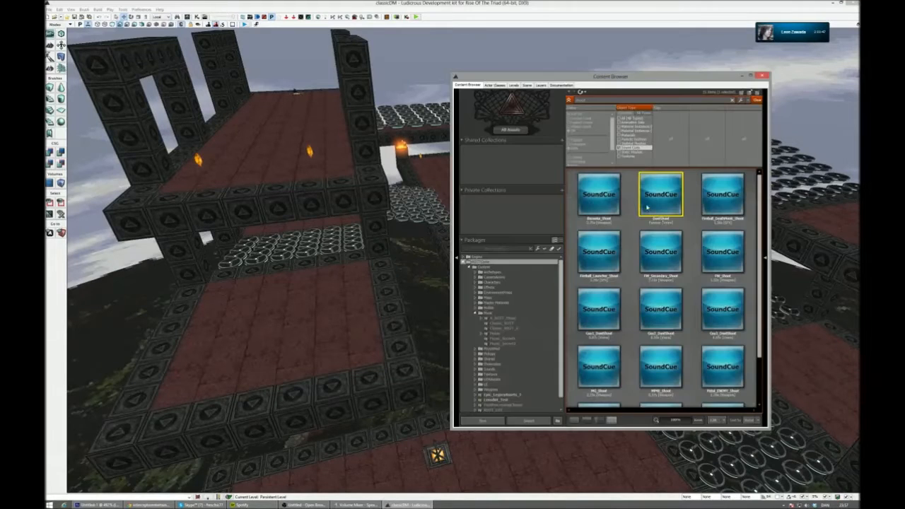
left_click(733, 265)
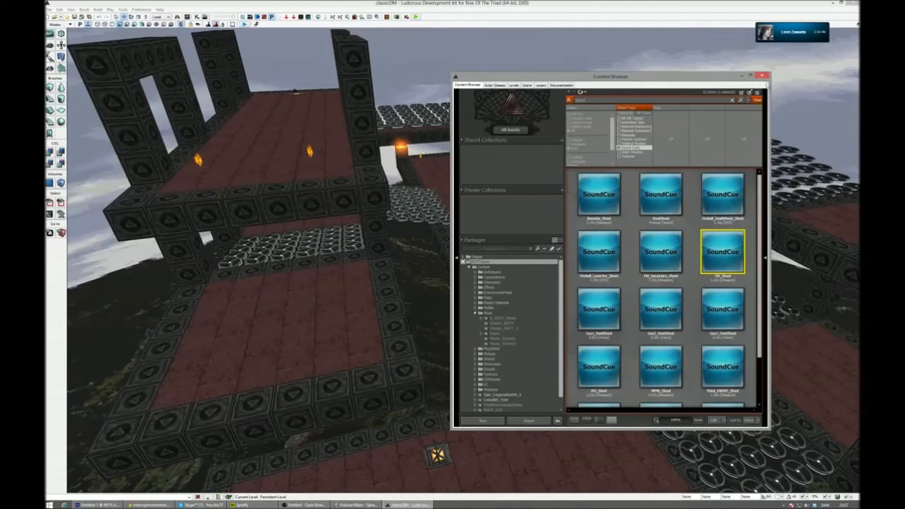
left_click(762, 75)
- Open the multiplayer map DM5 without saving classicDM, and switch to the DM7 map
left_click(56, 15)
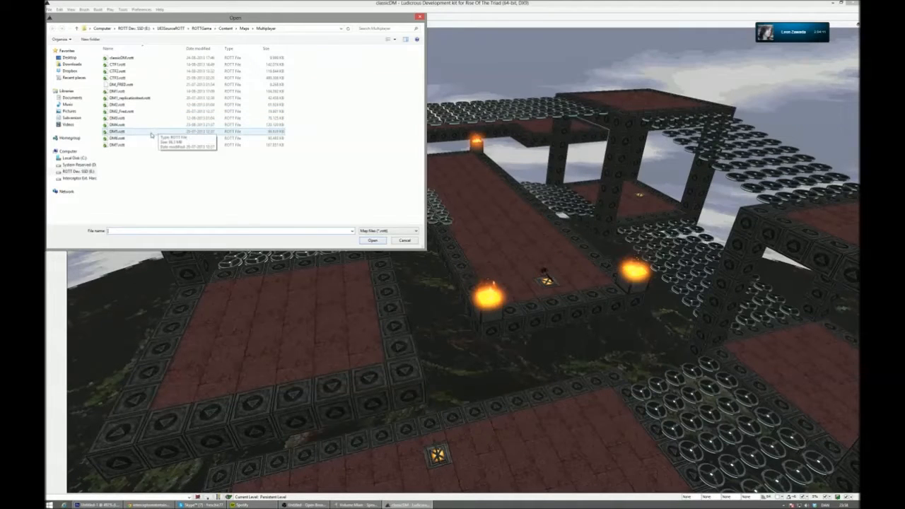
double_click(151, 133)
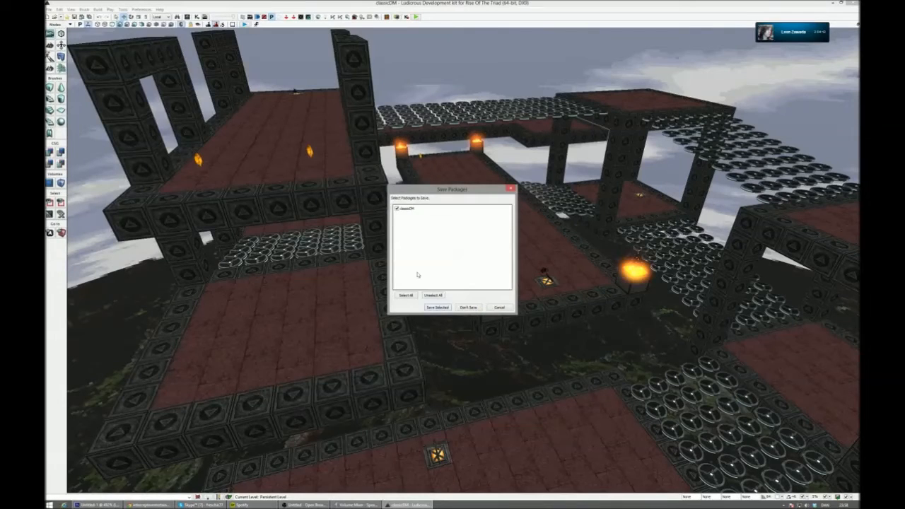
left_click(467, 307)
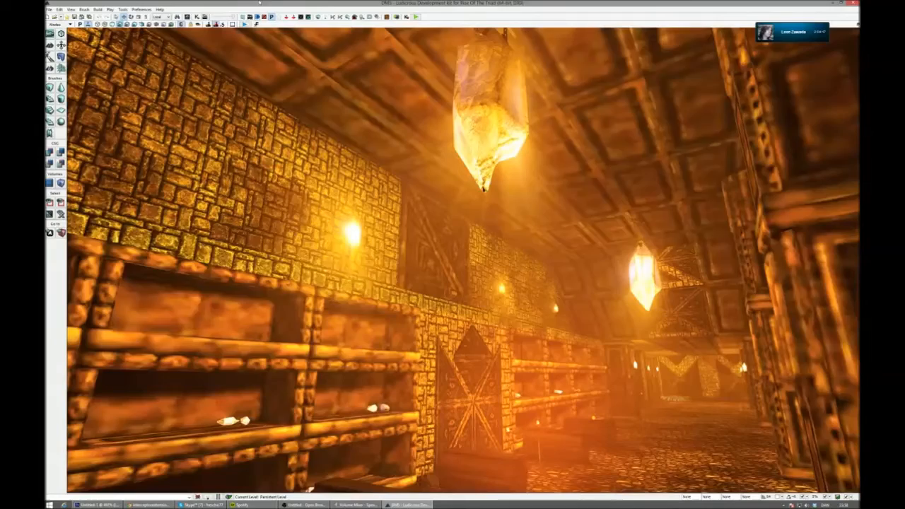
left_click(54, 17)
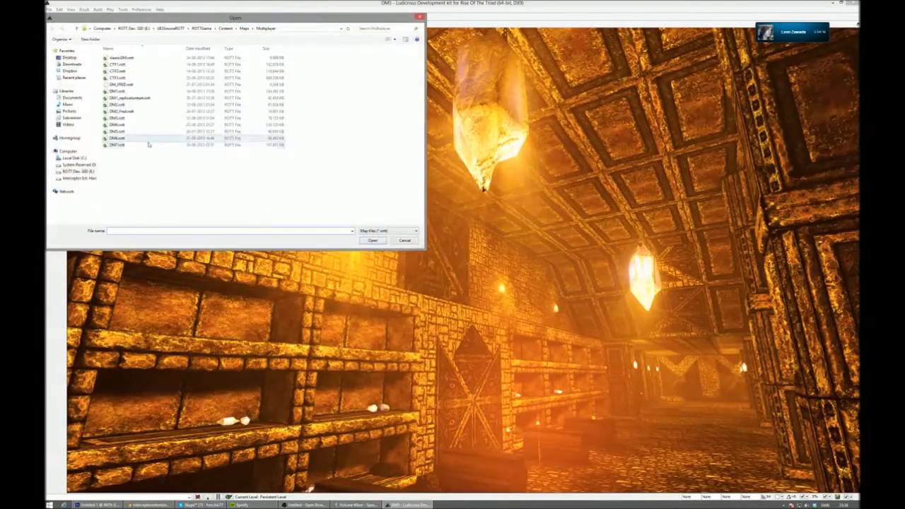
double_click(145, 144)
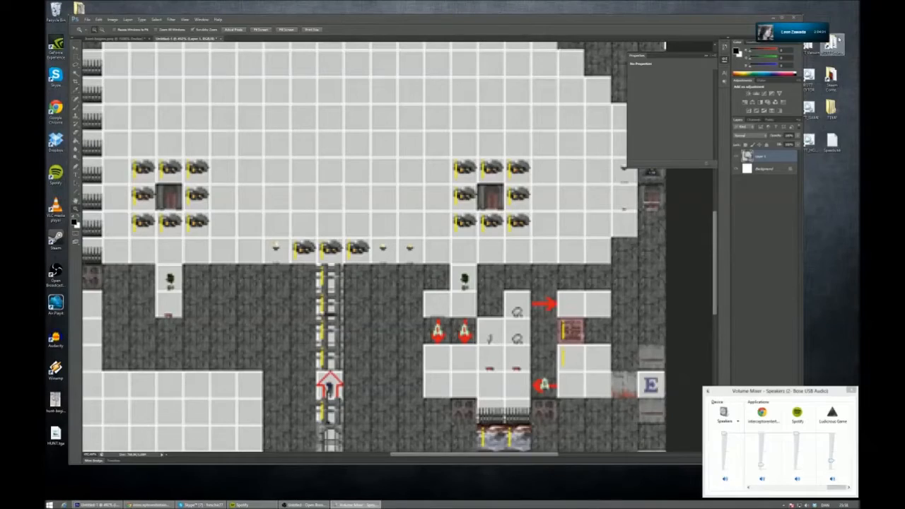
- Switch to the desktop and run an SVN Update on the UE3SourceROTT folder
right_click(837, 39)
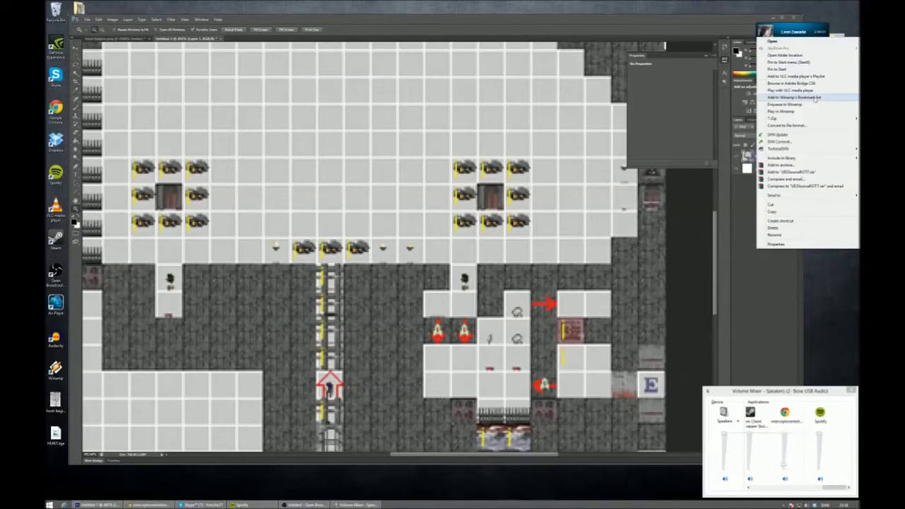
left_click(778, 134)
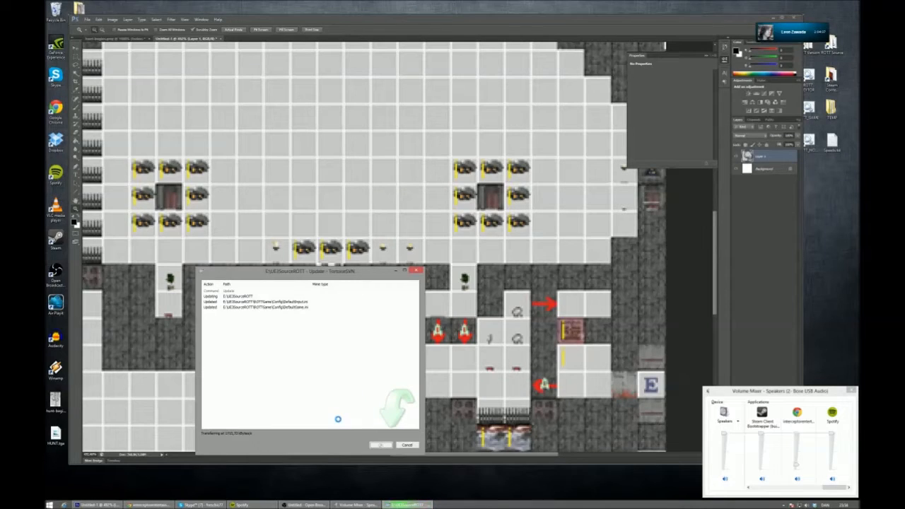
- Switch to Photoshop and zoom out to 200% to view the entire original tile map
left_click(709, 293)
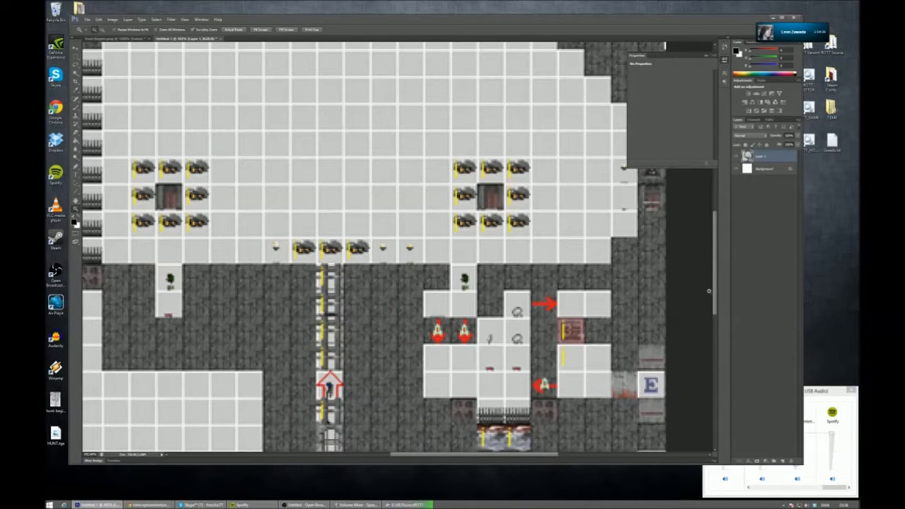
scroll(709, 294, "down", 3)
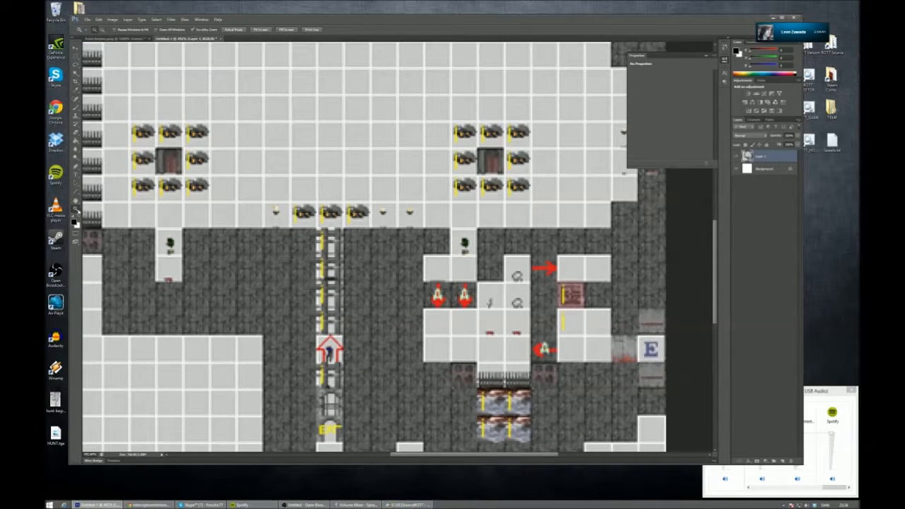
left_click(275, 226, "alt")
left_click(275, 222, "alt")
left_click(276, 213, "alt")
left_click(275, 210)
left_click(275, 210, "alt")
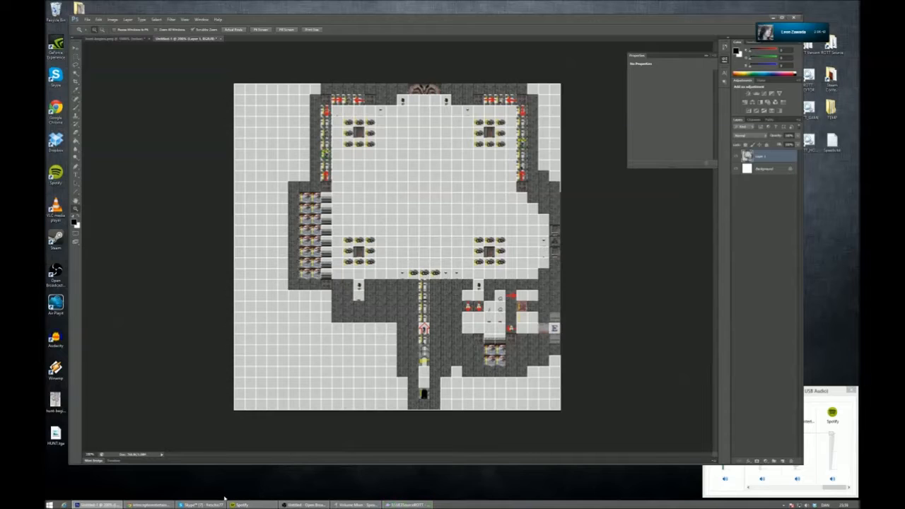
- Bring the TortoiseSVN update window to the front to check the progress of the UE3SourceROTT update
mouse_move(216, 505)
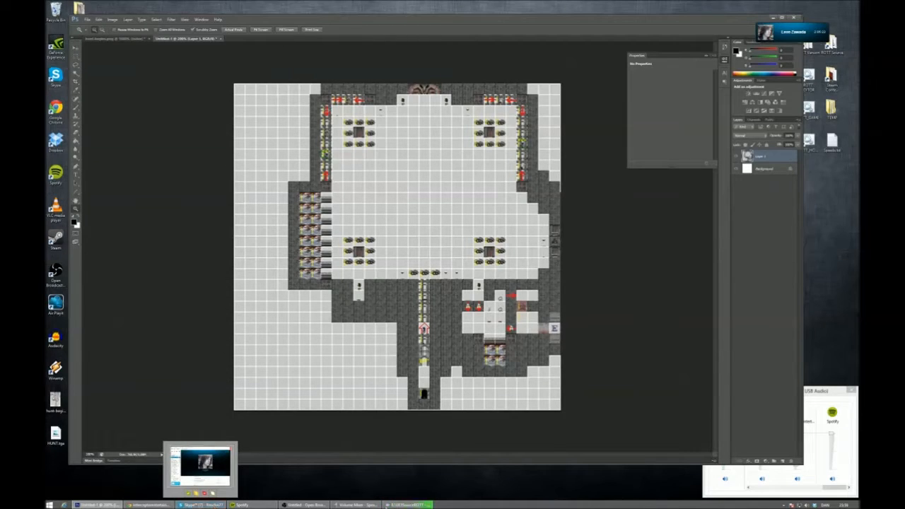
left_click(409, 505)
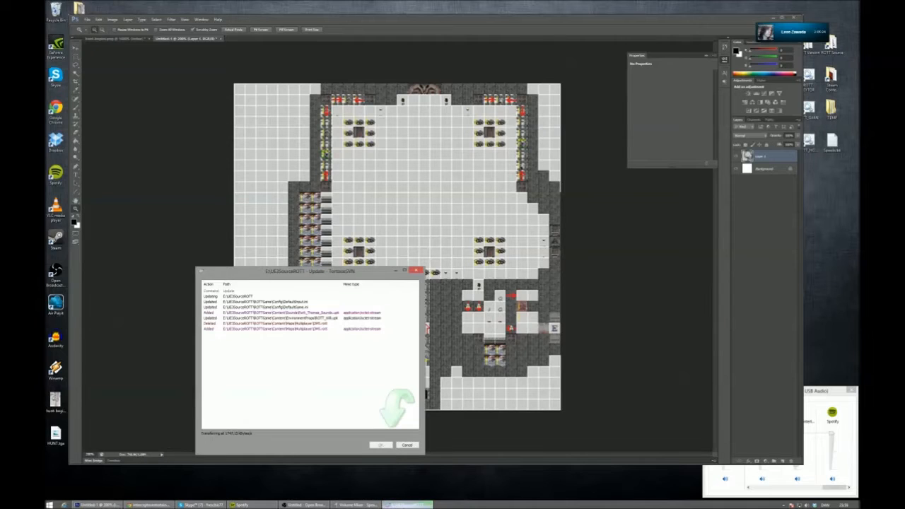
- Switch to Photoshop to examine the lower part of the original tile map up close, and recheck the UE3SourceROTT update progress
left_click(689, 310)
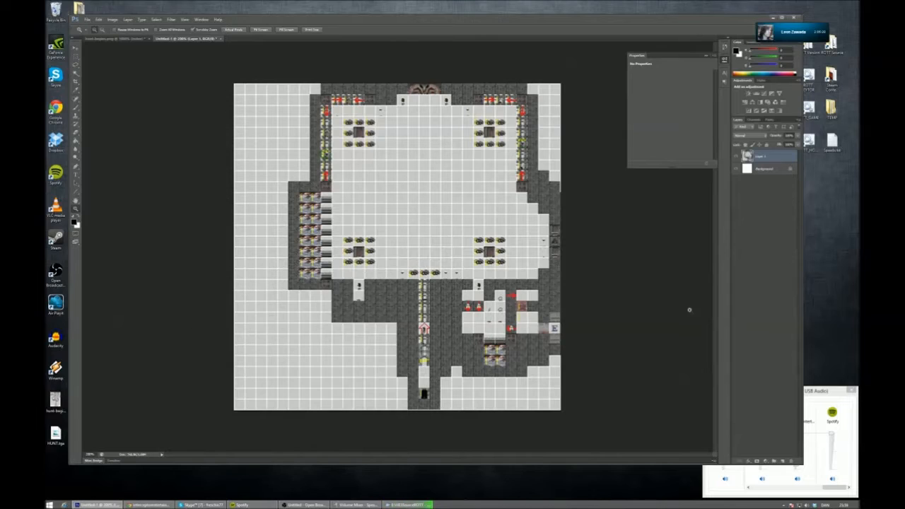
scroll(679, 309, "up", 1, "alt")
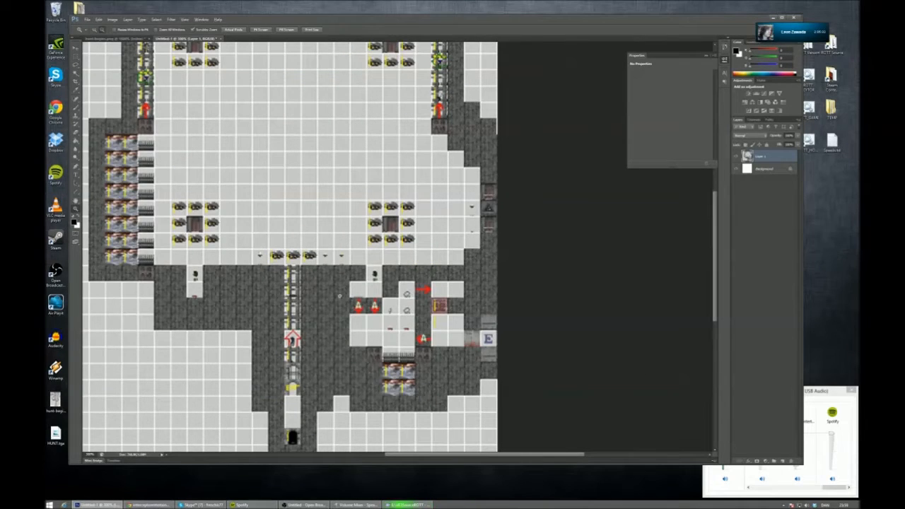
scroll(350, 300, "down", 3, "alt")
scroll(367, 250, "up", 2, "alt")
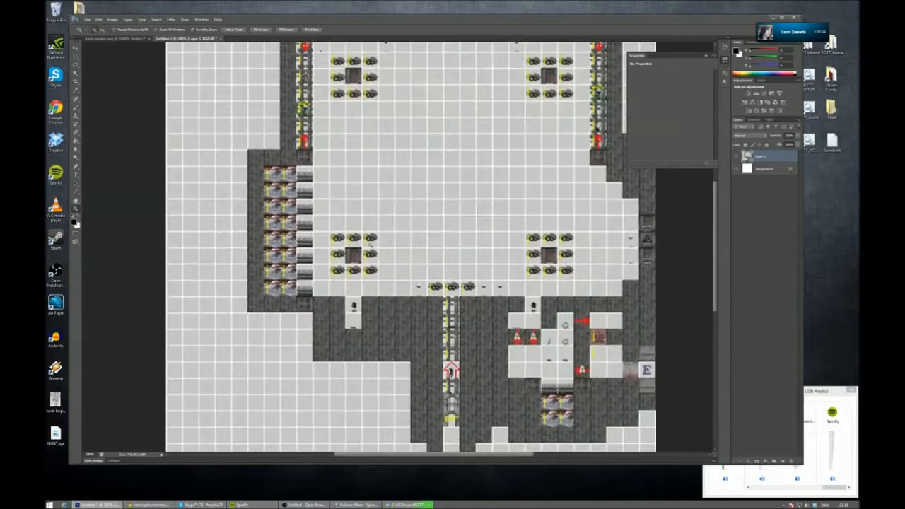
scroll(374, 308, "down", 1, "alt")
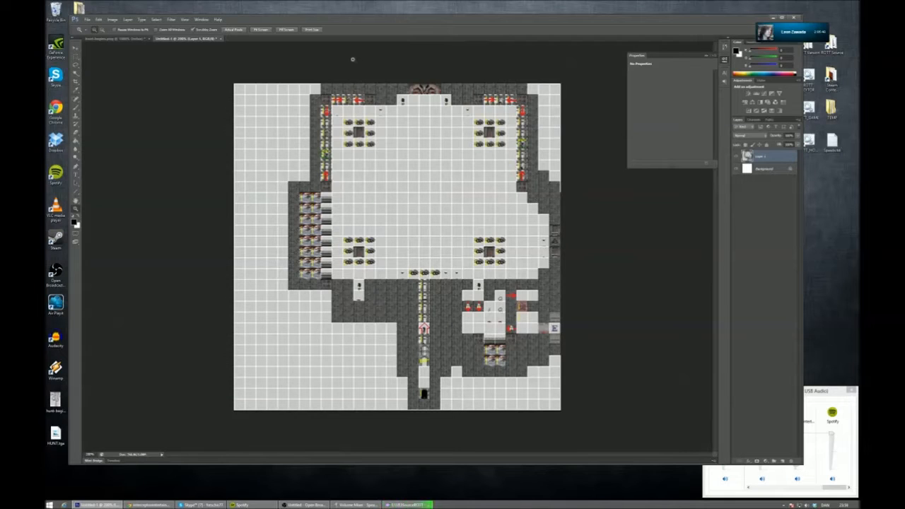
left_click(422, 505)
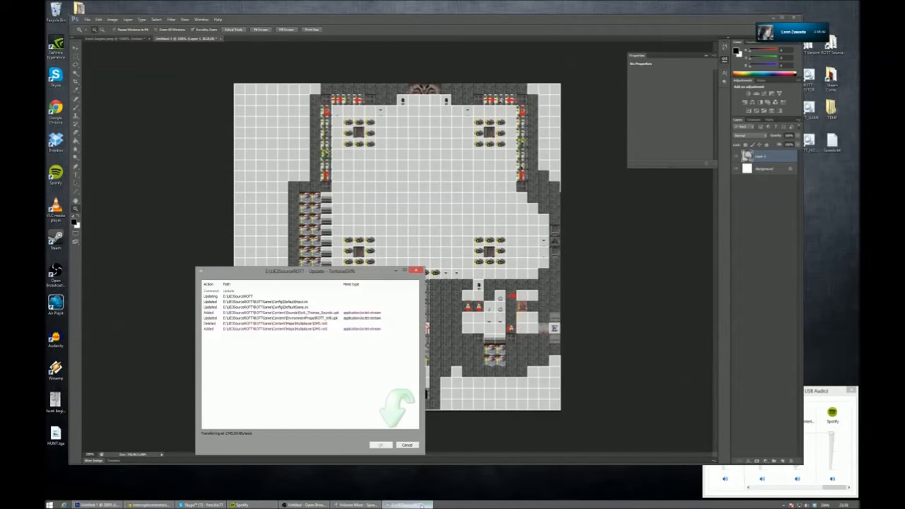
left_click(422, 505)
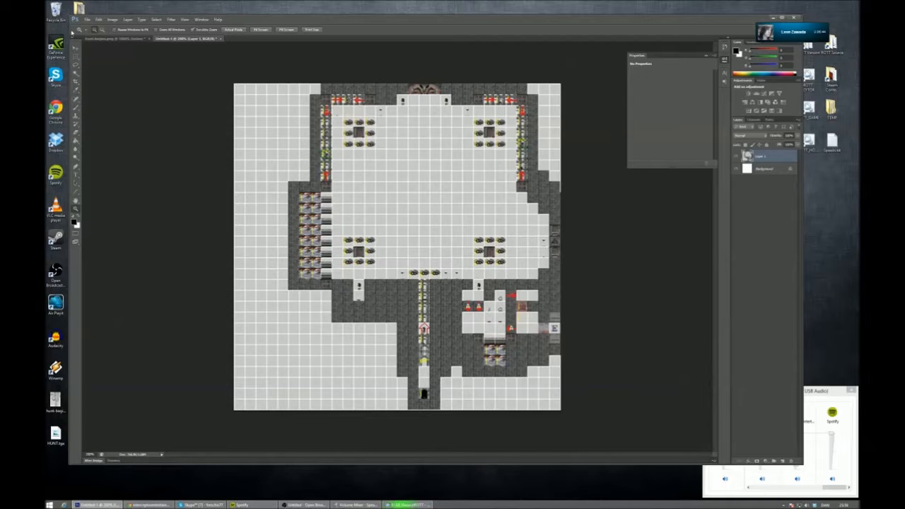
left_click_drag(69, 31, 89, 30)
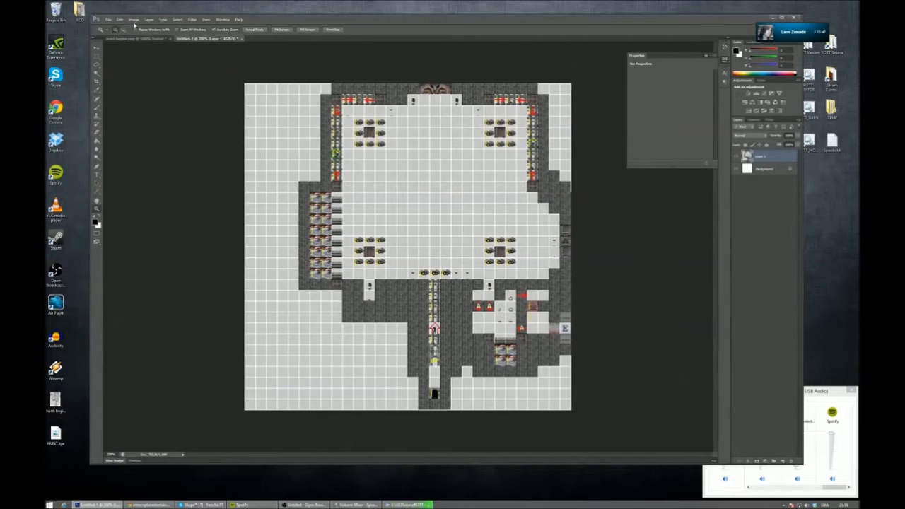
left_click_drag(269, 22, 249, 33)
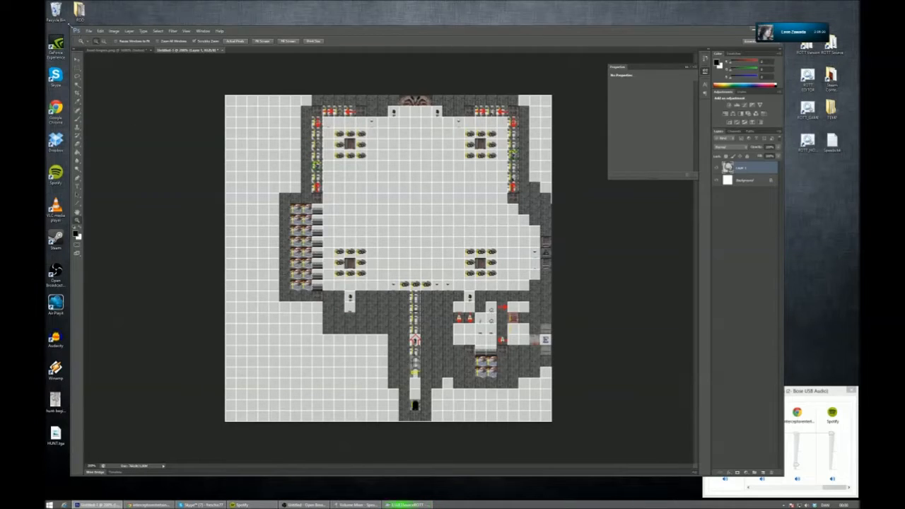
left_click_drag(70, 26, 69, 27)
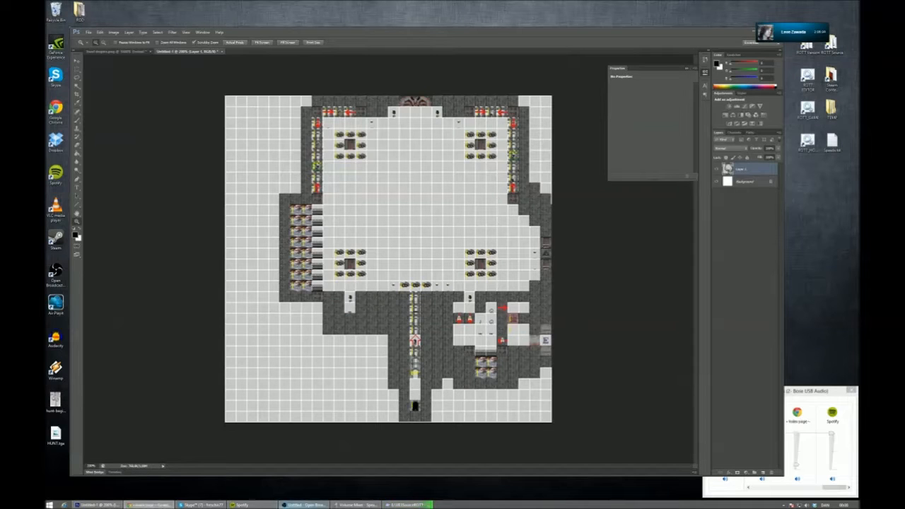
left_click(256, 493)
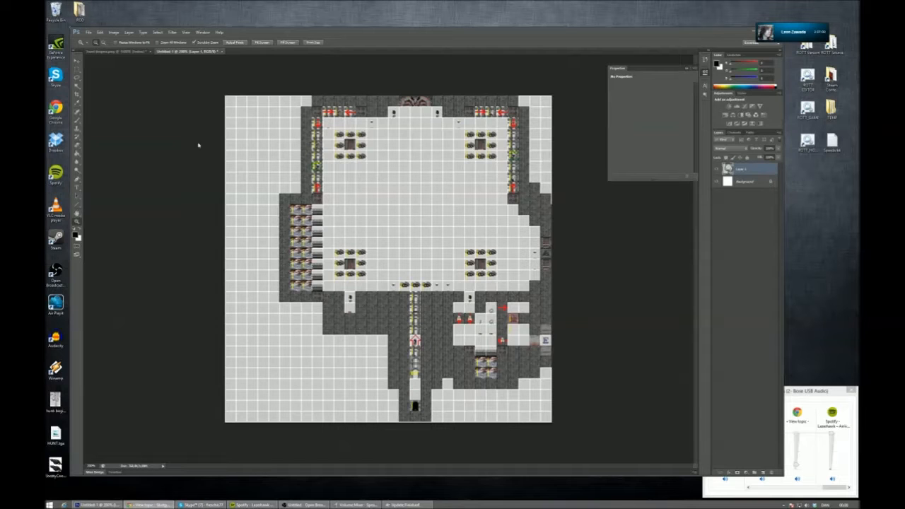
- Move the Photoshop window aside and open the ShottyConcept_Paintova.jpg image from the desktop in Chrome
left_click_drag(555, 52, 682, 52)
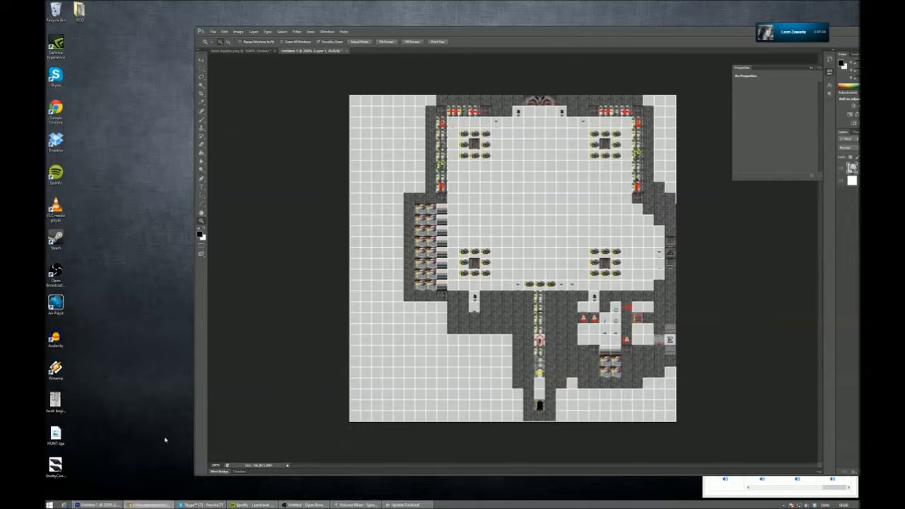
double_click(60, 463)
left_click_drag(490, 99, 500, 0)
scroll(348, 107, "up", 2, "ctrl")
left_click_drag(330, 3, 350, 16)
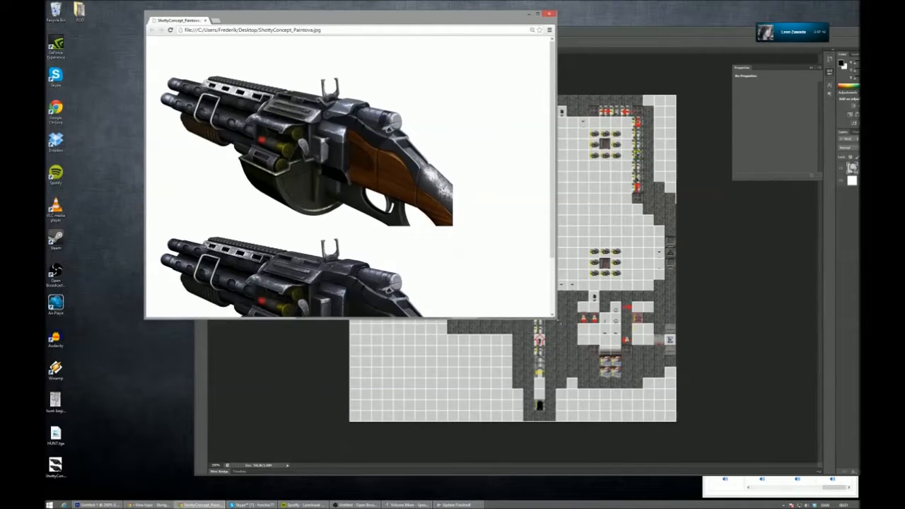
- Enlarge the Chrome window to fill most of the screen so the shotgun concept art displays larger
left_click_drag(556, 319, 798, 463)
left_click_drag(146, 111, 85, 110)
left_click_drag(797, 464, 843, 495)
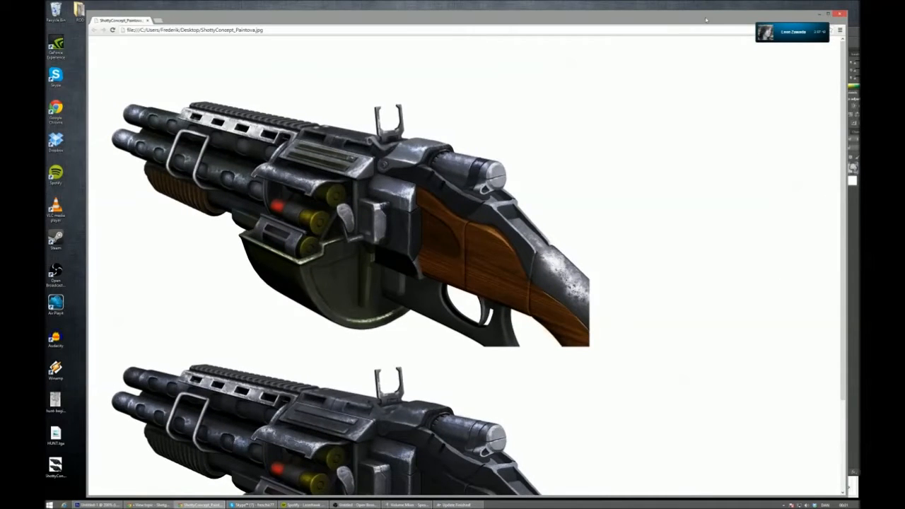
left_click_drag(706, 20, 717, 17)
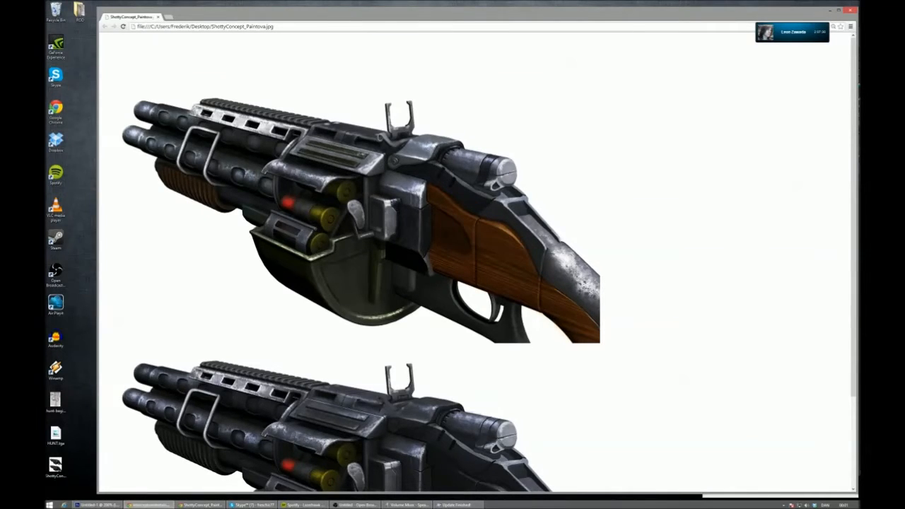
- Examine the shotgun concept art at different zoom levels, and close the image window
left_click(289, 172)
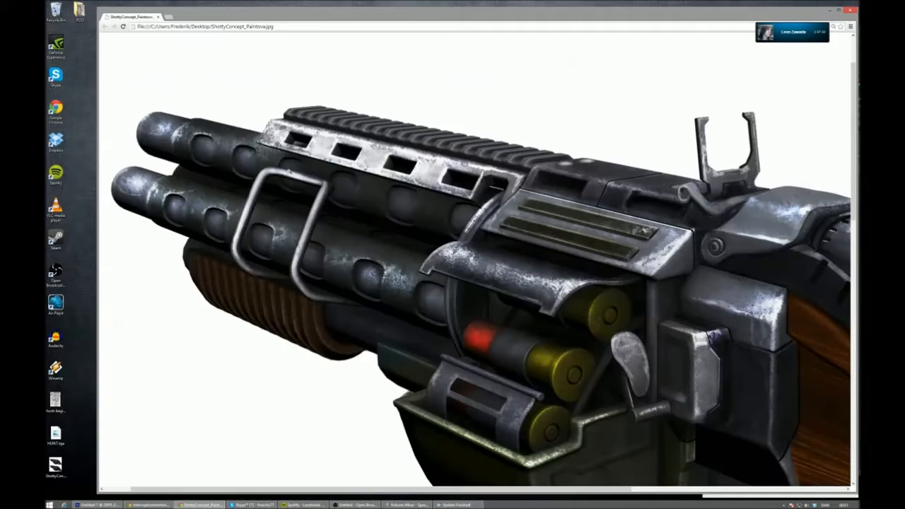
mouse_move(440, 493)
left_mouse_down()
mouse_move(443, 478)
mouse_move(446, 490)
left_mouse_up()
scroll(456, 388, "down", 1, "ctrl")
scroll(456, 389, "down", 3, "ctrl")
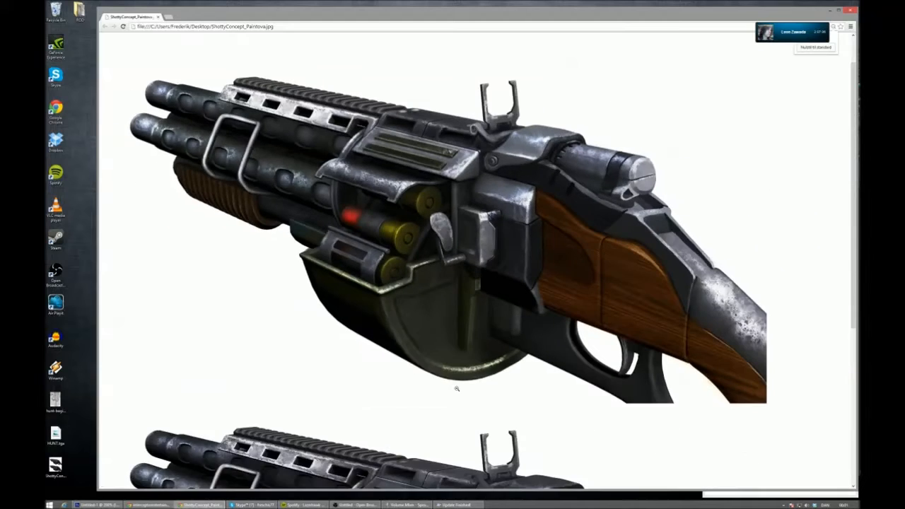
scroll(458, 382, "up", 1, "ctrl")
scroll(467, 356, "down", 1, "ctrl")
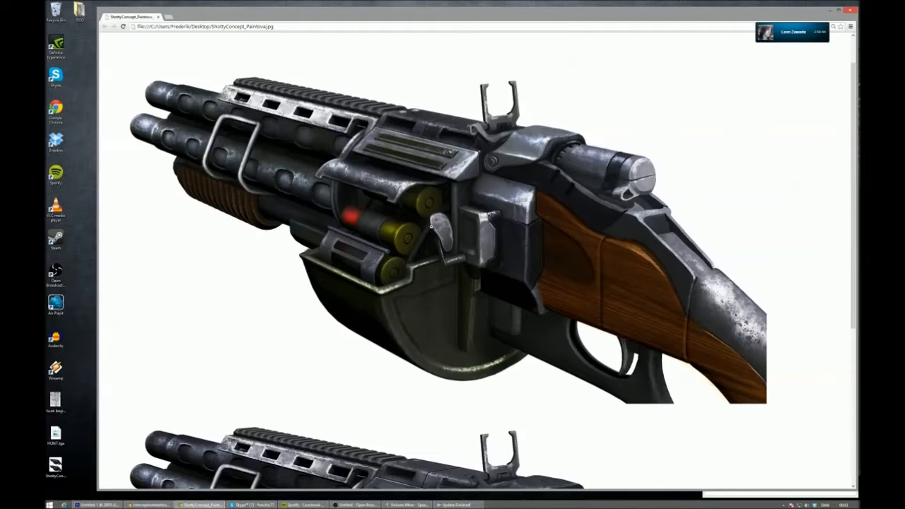
left_click(853, 11)
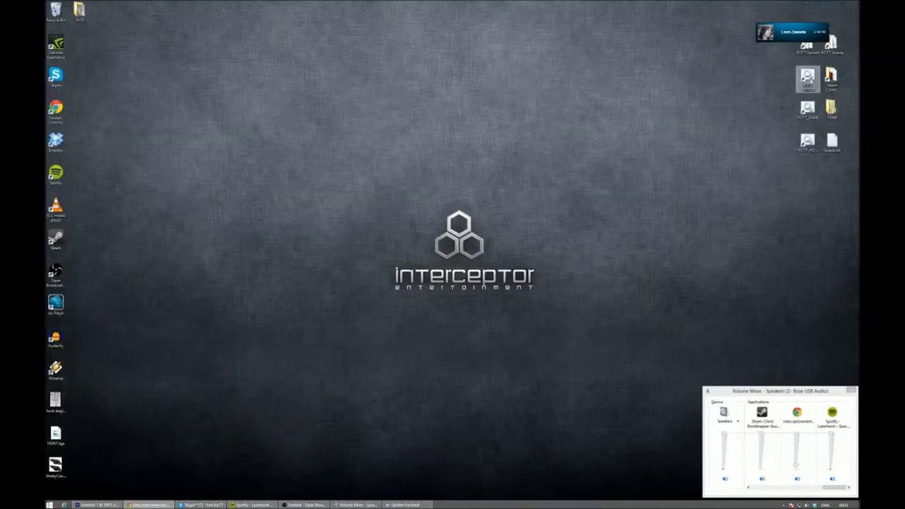
- Launch ROTT_EDITOR from the desktop, recompile the game scripts, and close the compiler console
double_click(808, 78)
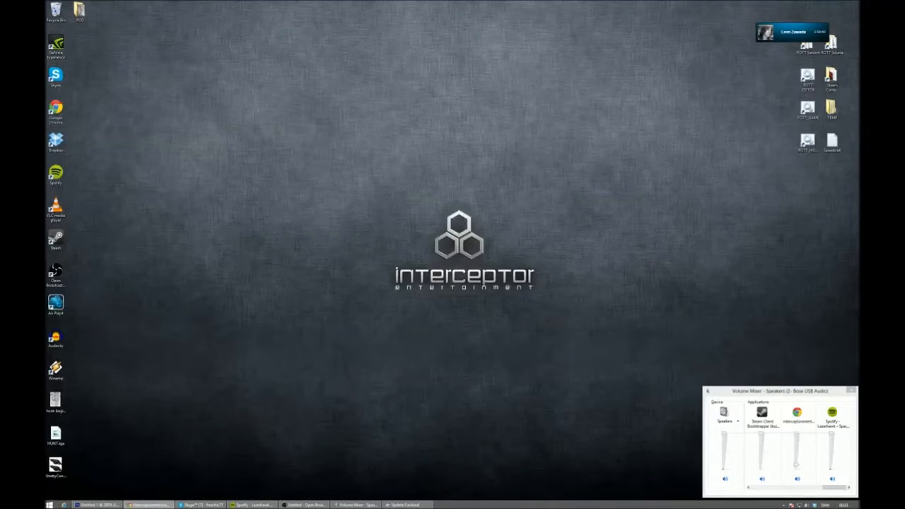
left_click(437, 275)
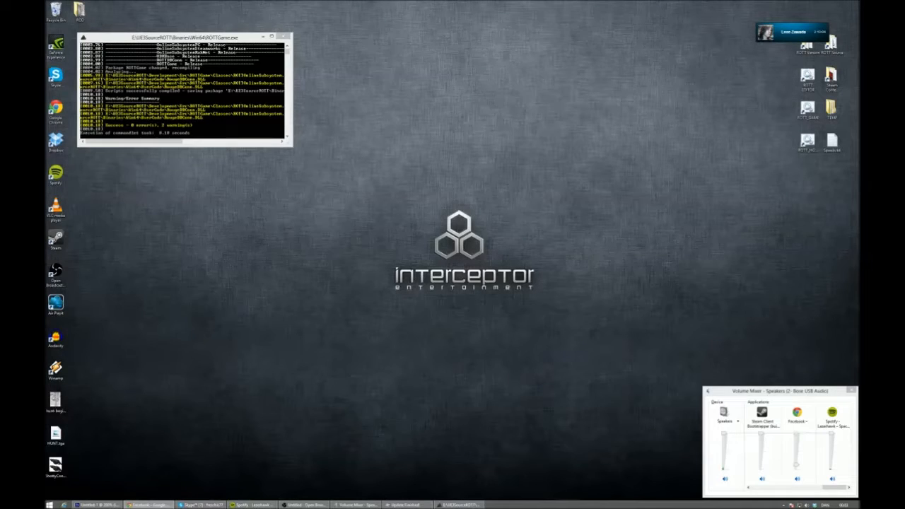
left_click(283, 36)
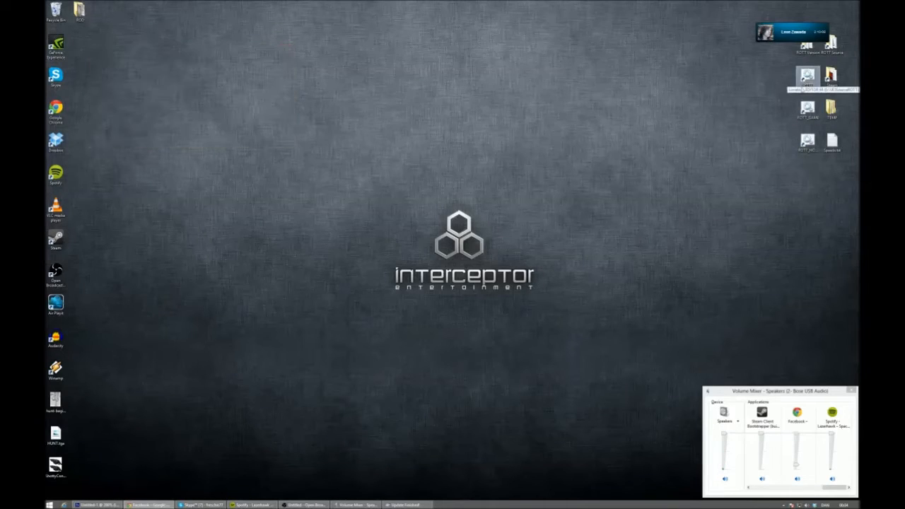
- Launch ROTT_EDITOR again, close the Content Browser, and open the DM7 map
double_click(807, 77)
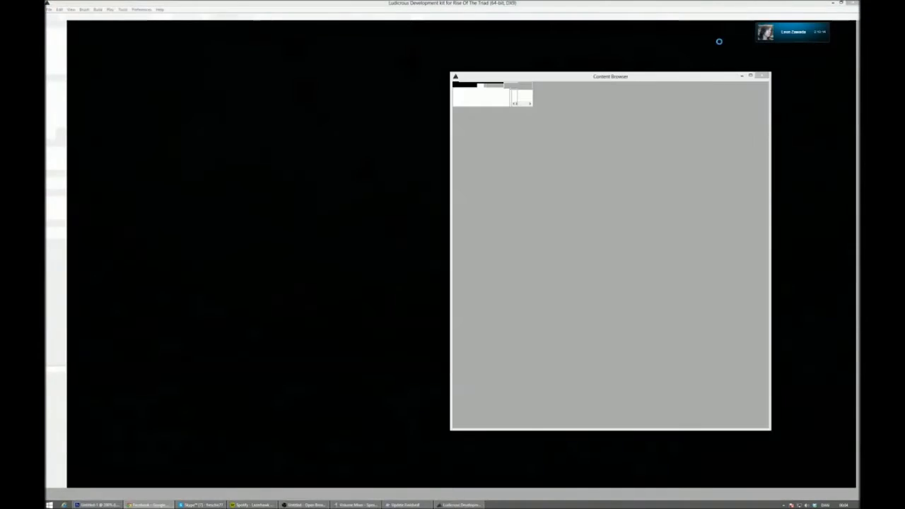
left_click(764, 76)
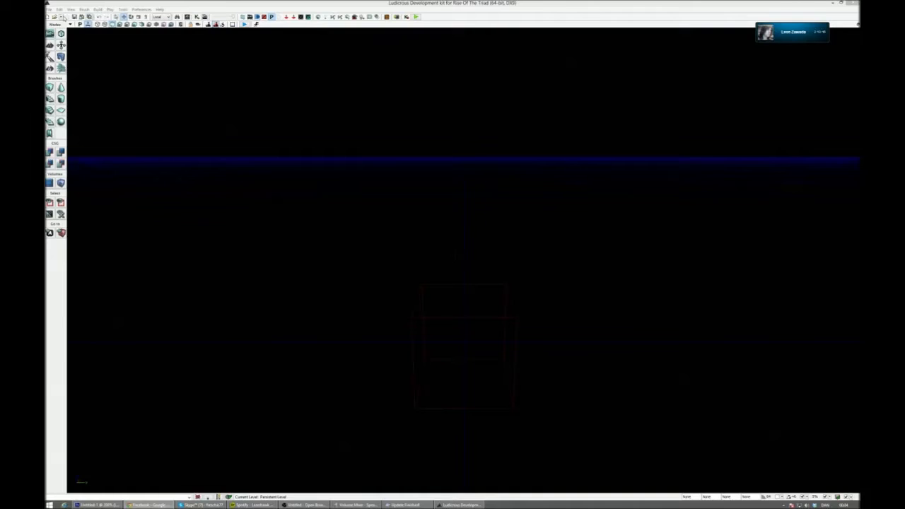
left_click(55, 17)
double_click(140, 144)
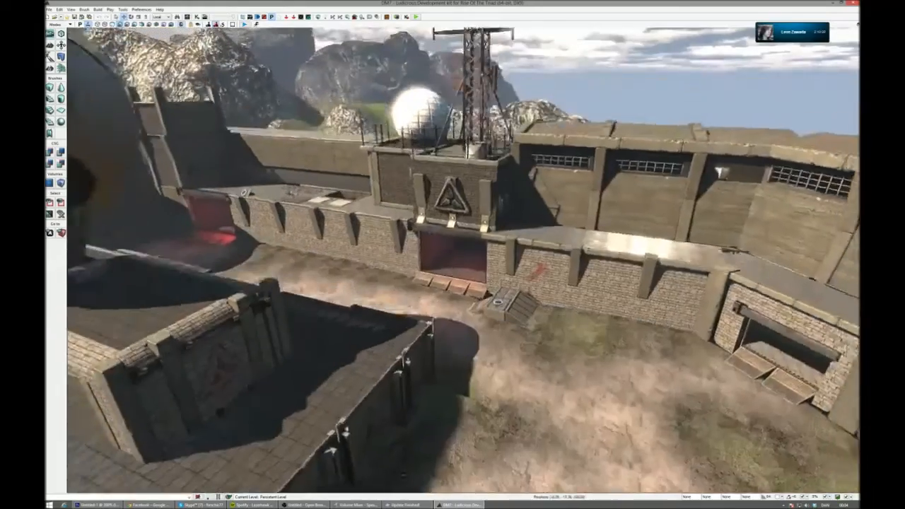
- Bring the DM7 building's tiled walkway into view and start a play session in the editor viewport
right_click_drag(463, 260, 386, 263)
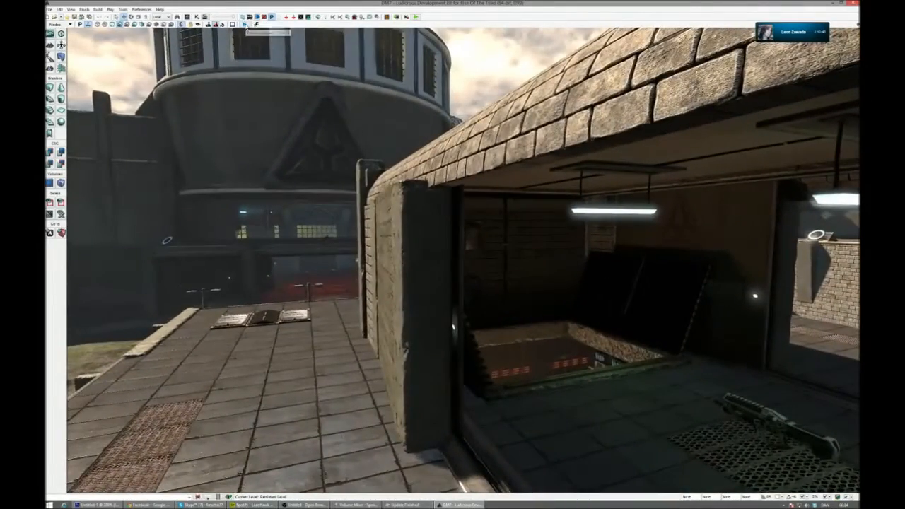
left_click(244, 24)
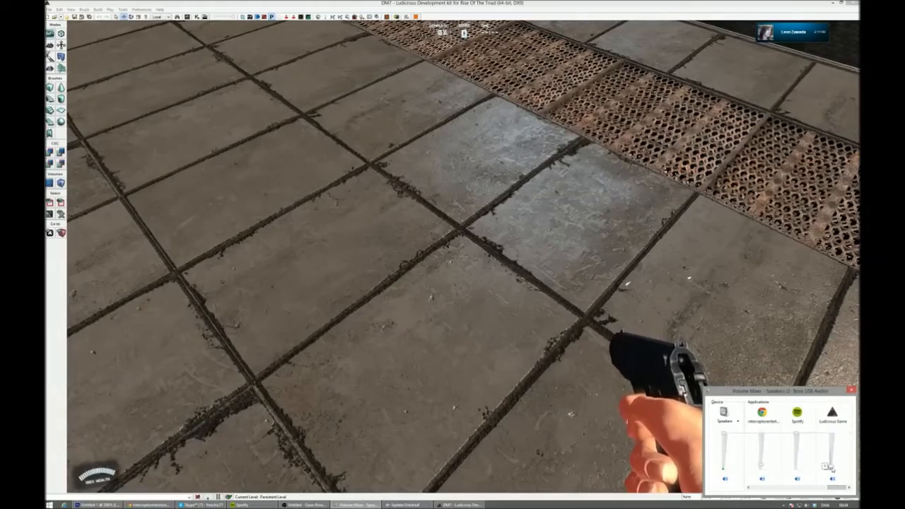
left_click(764, 353)
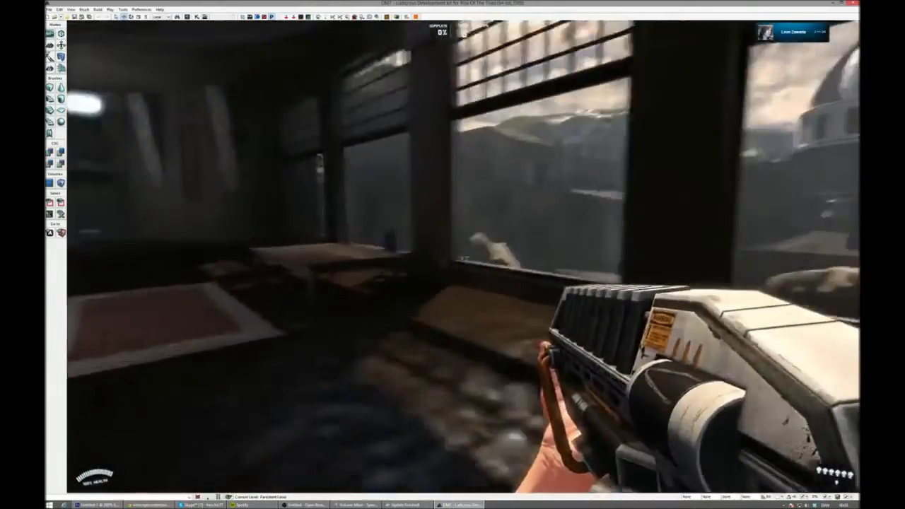
- Playtest DM7 by switching weapons, exploring the interior up to the lift door, and attacking with the baseball bat
key("1")
left_click(463, 258)
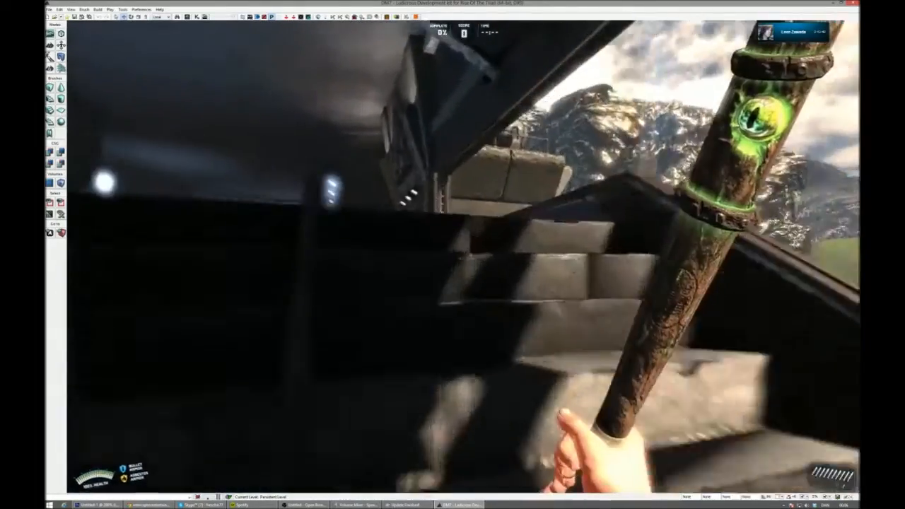
key("w")
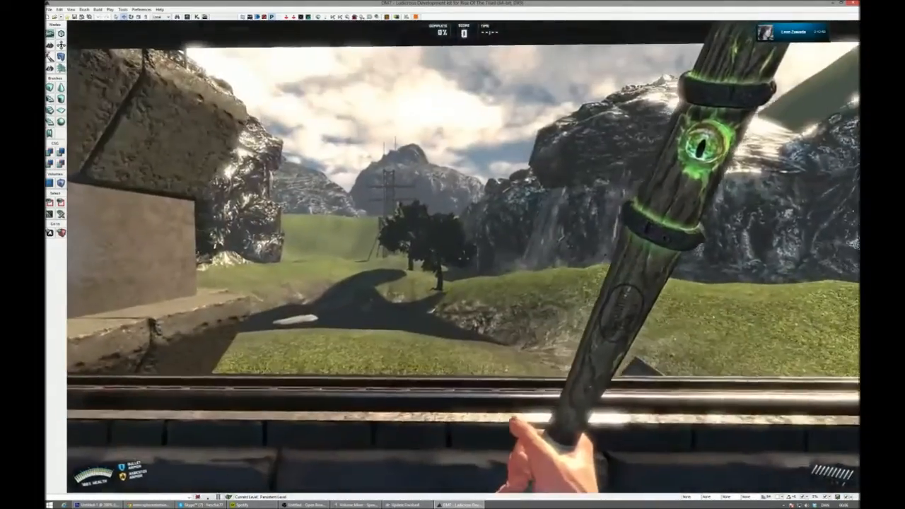
key("w")
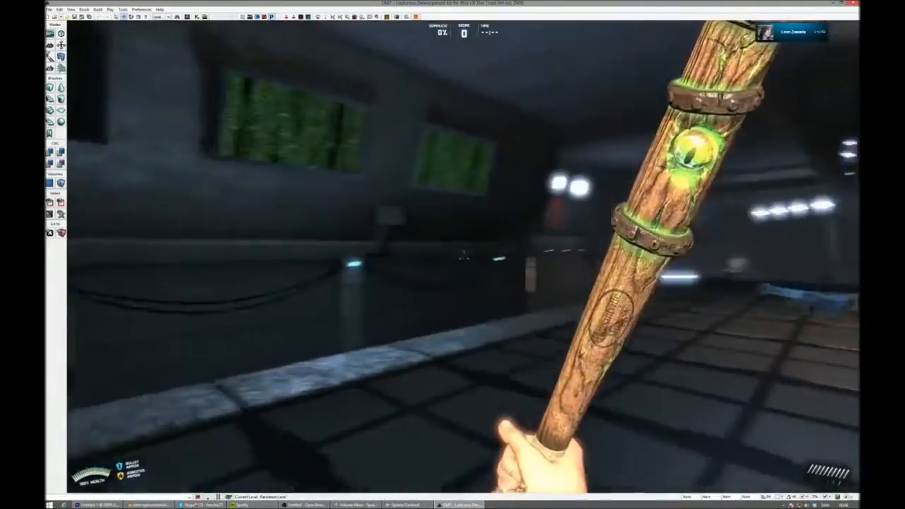
key("w")
key("w")
key("w")
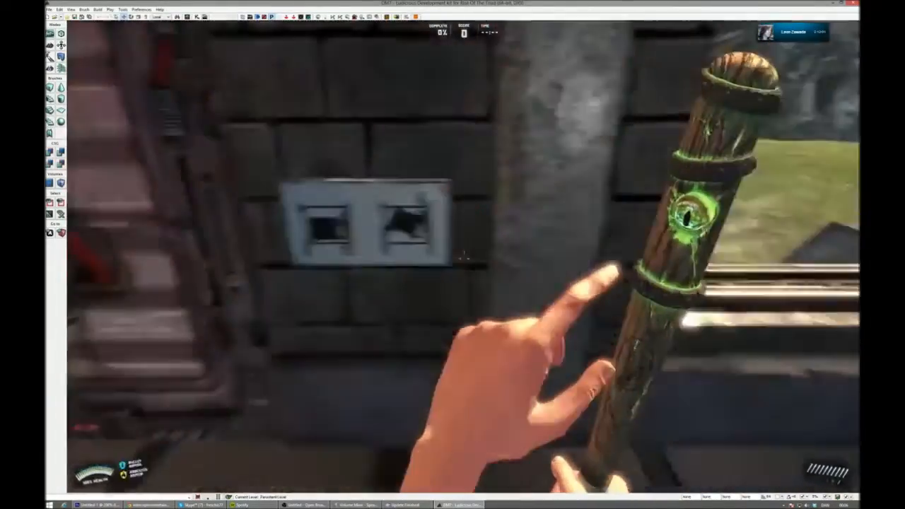
key("w")
left_click(463, 256)
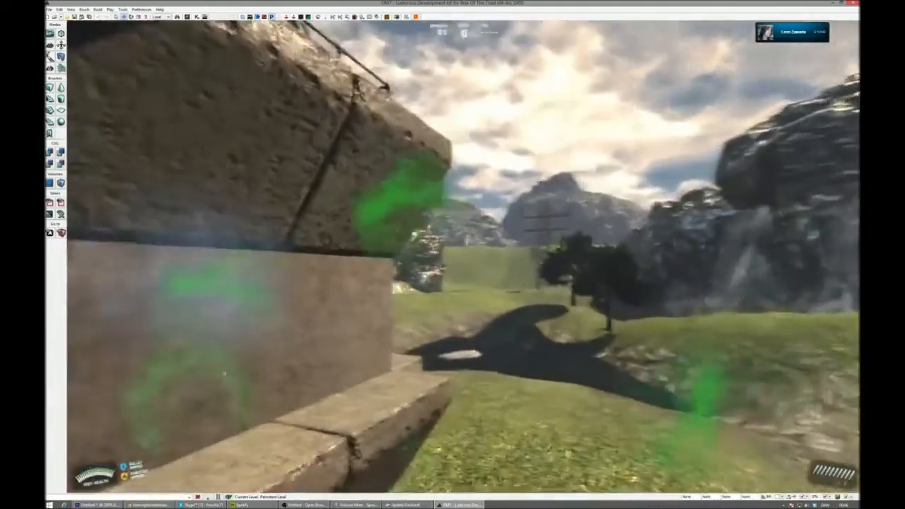
- Walk through DM7's dark interior with the baseball bat and go past the large window opening into the courtyard
key("w")
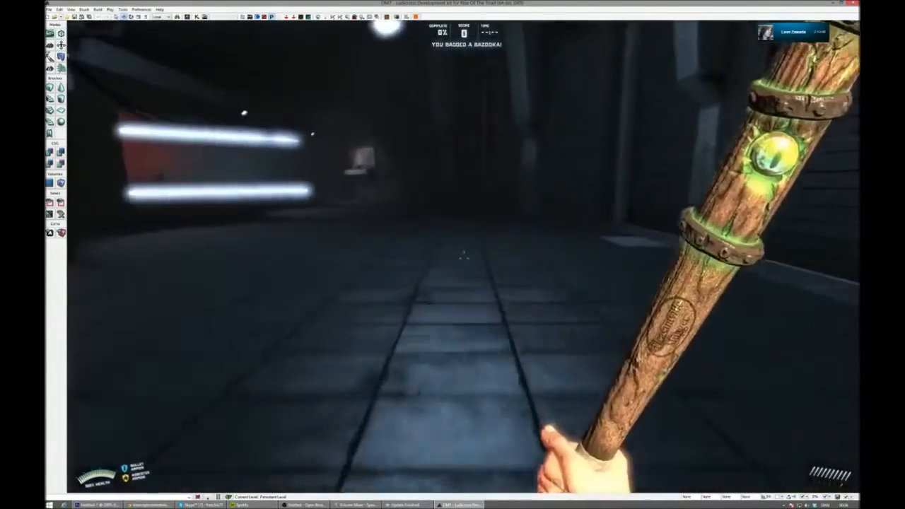
key("w")
key("w")
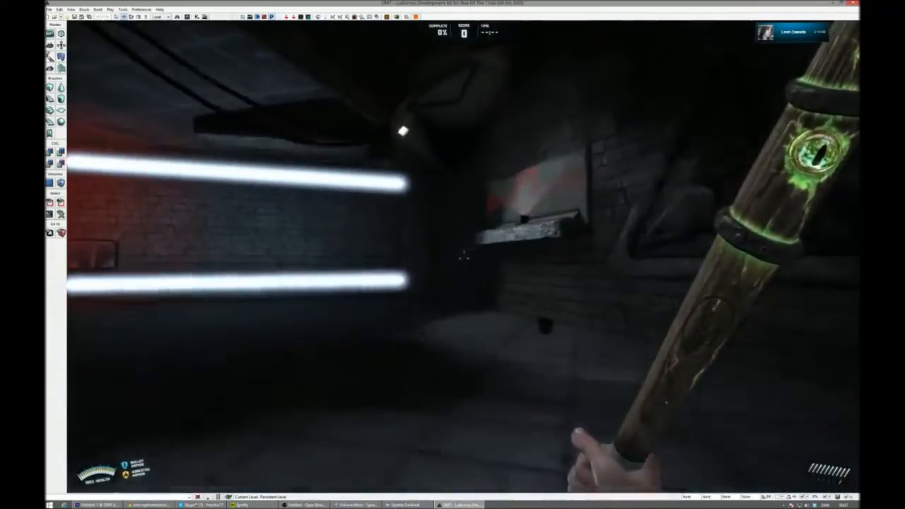
key("w")
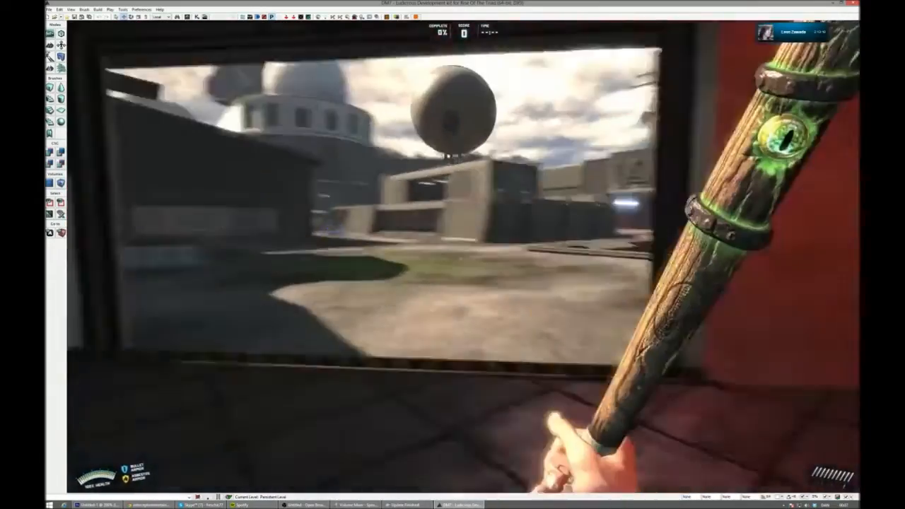
- Explore DM7's rooftops, examining the gap beside the sloped metal roof and the tiled roof near the red-lit entrance
key("w")
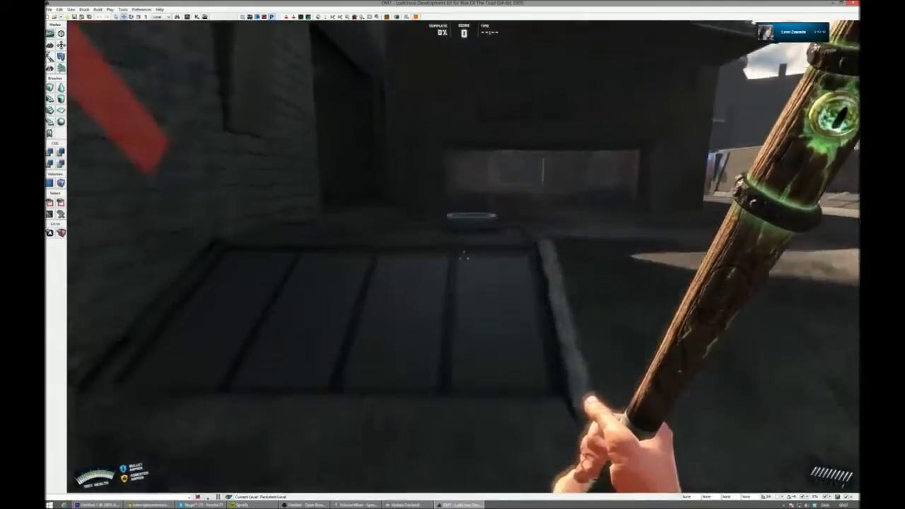
key("w")
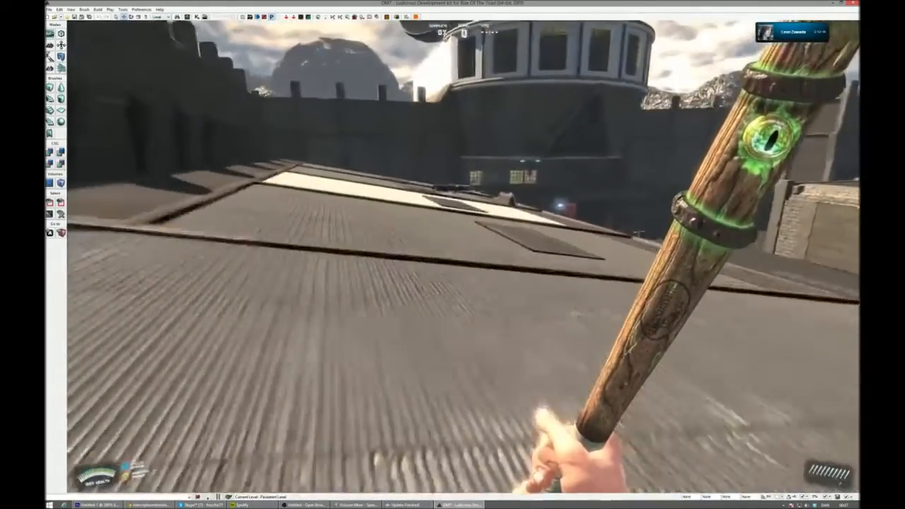
key("w")
key("a")
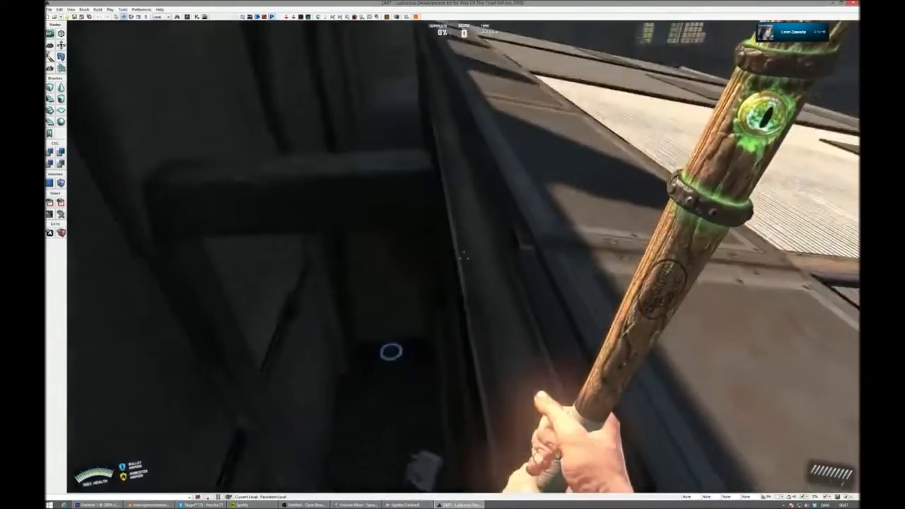
key("w")
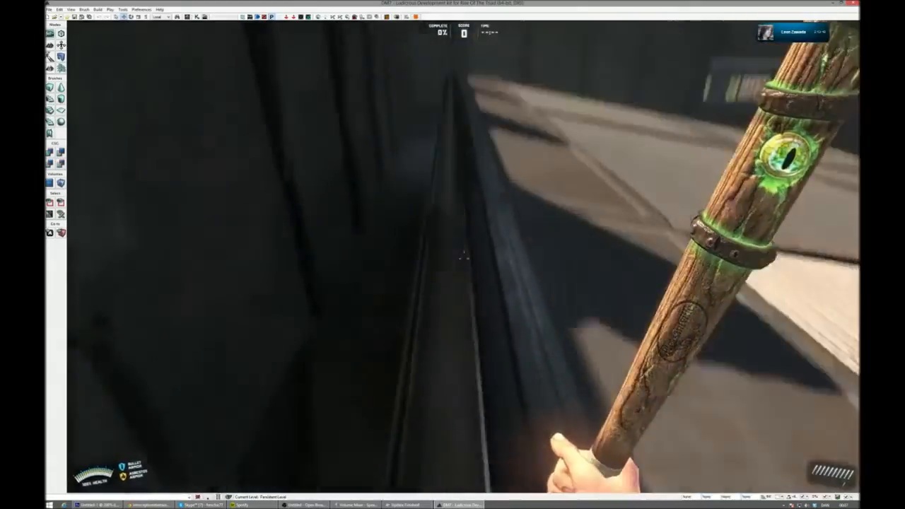
key("w")
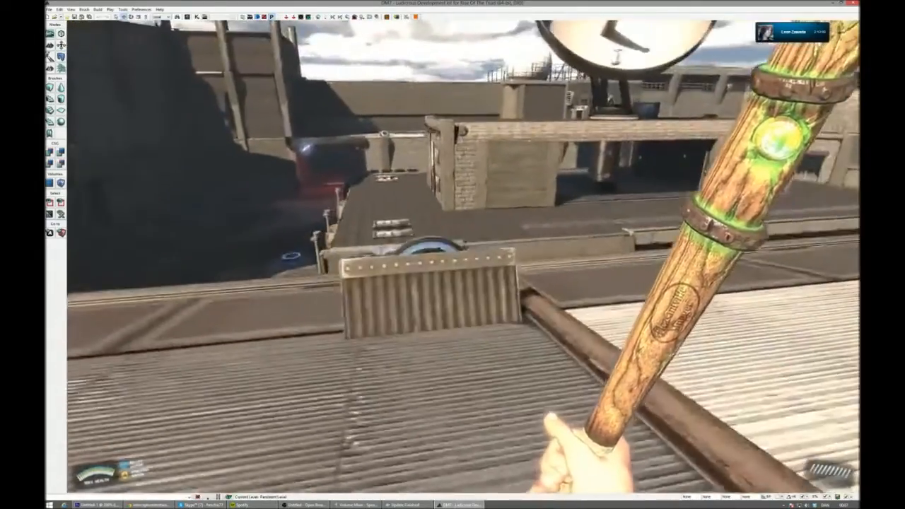
key("w")
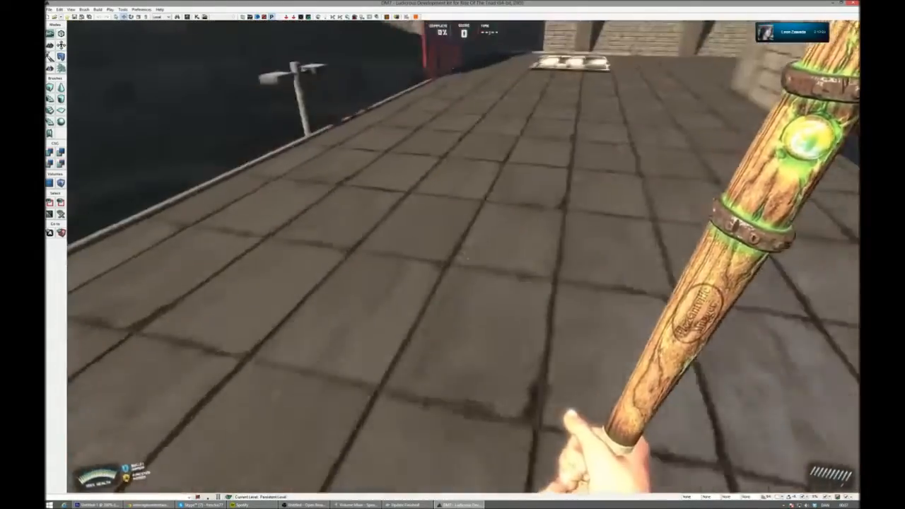
key("w")
- Enter the building beneath the round platform and examine the half-open shutter with the truck parked behind it
key("w")
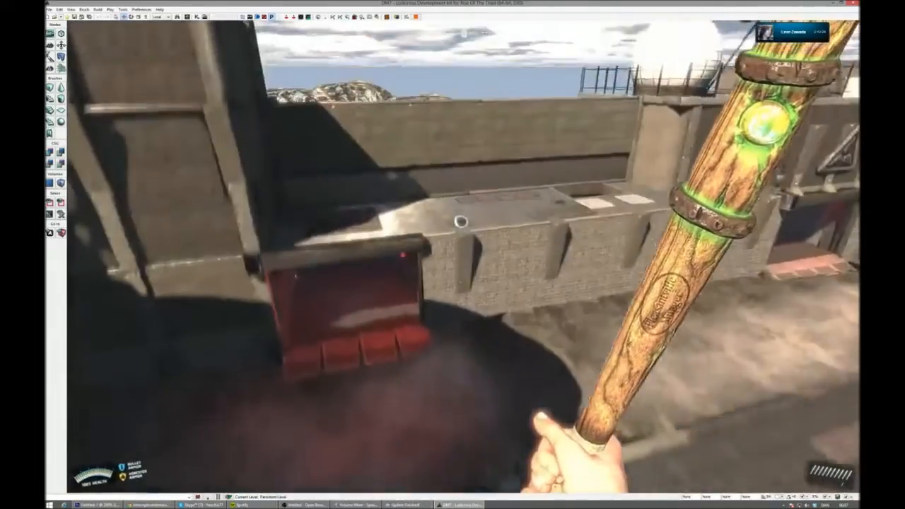
key("w")
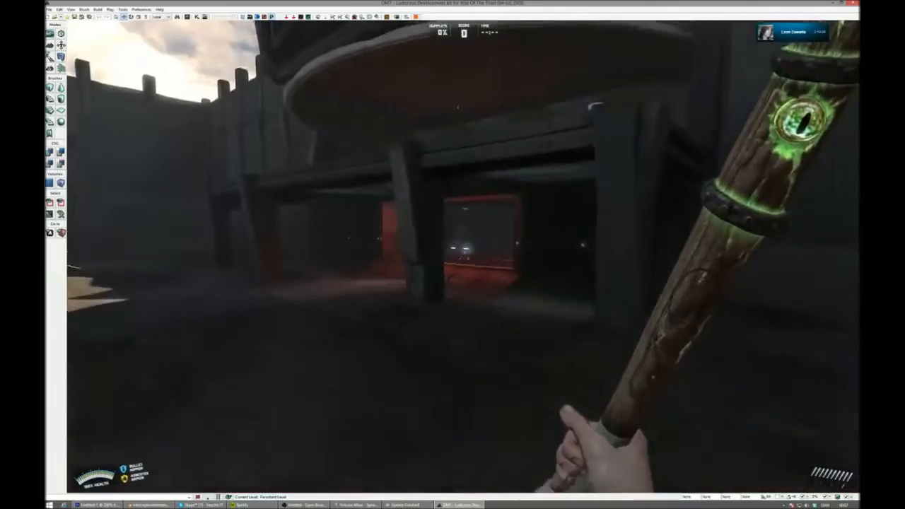
key("w")
key("w")
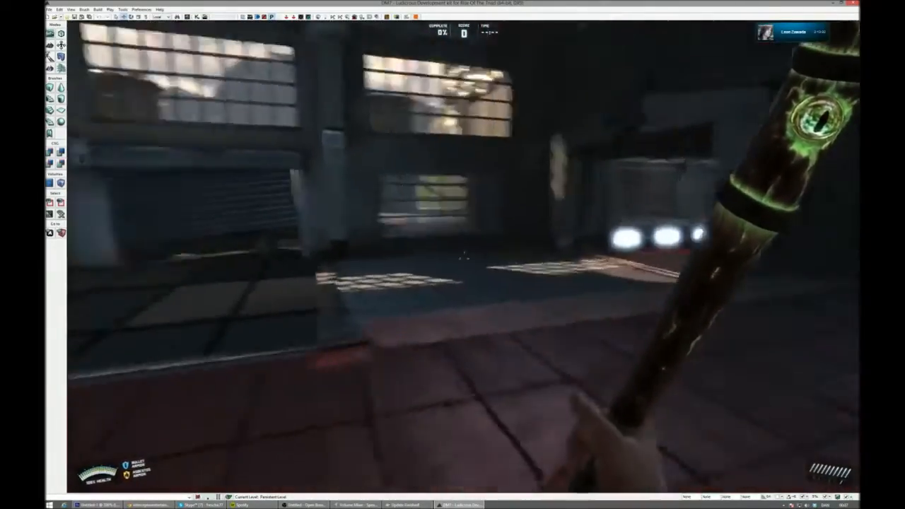
key("w")
key("w")
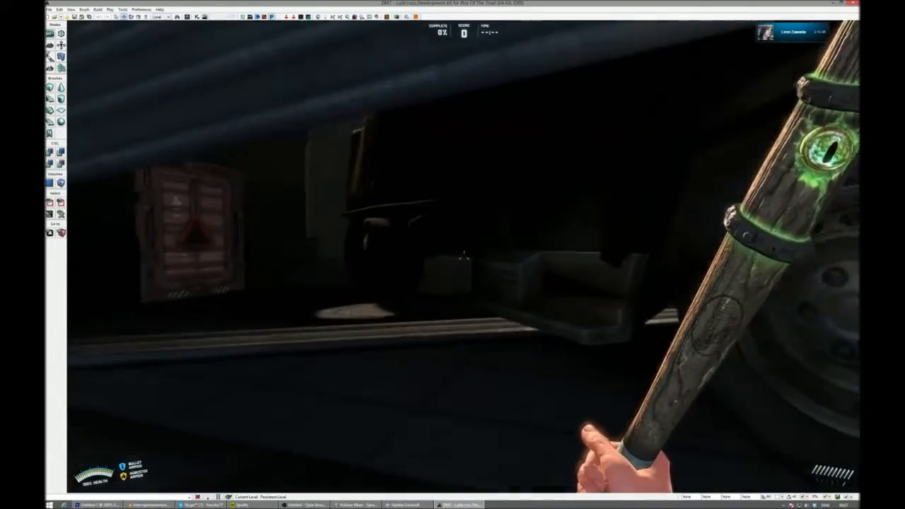
key("s")
key("s")
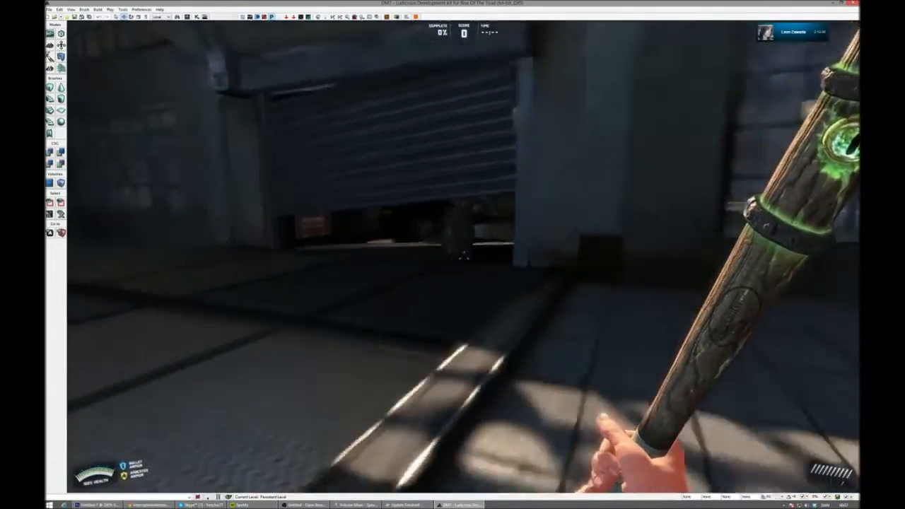
key("w")
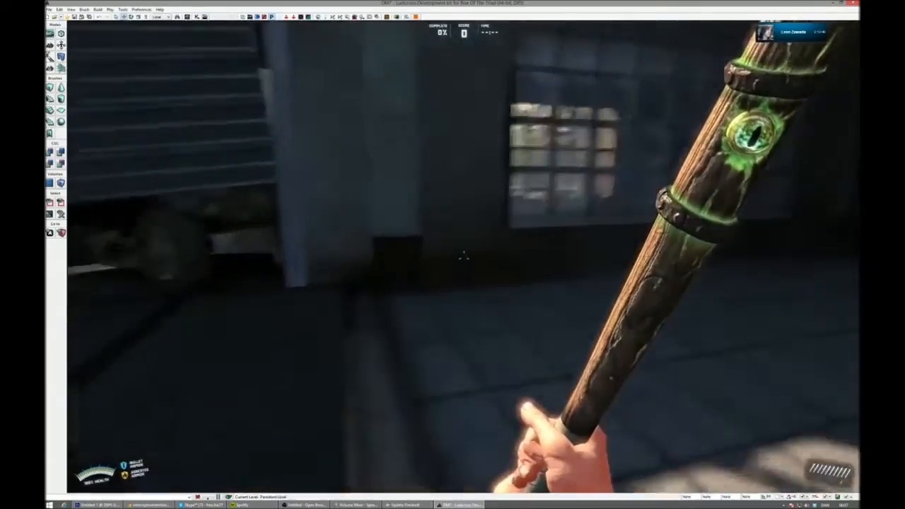
key("s")
key("w")
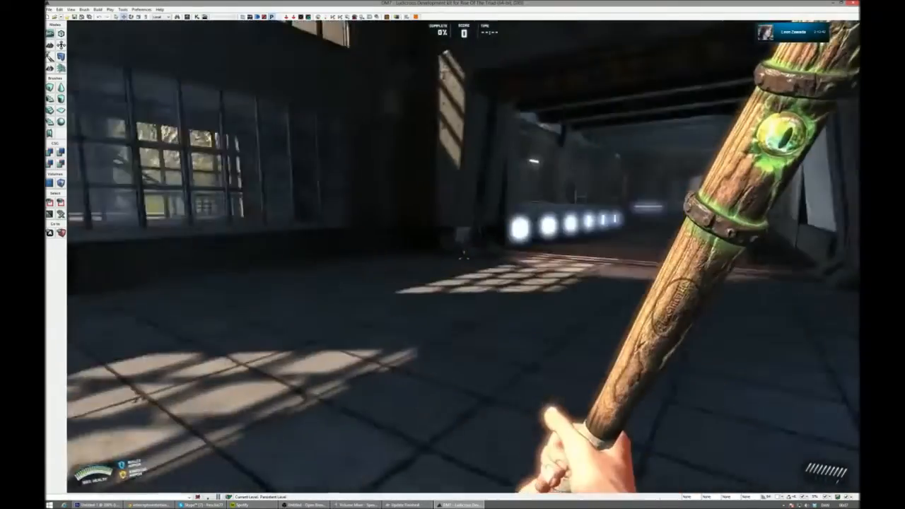
key("w")
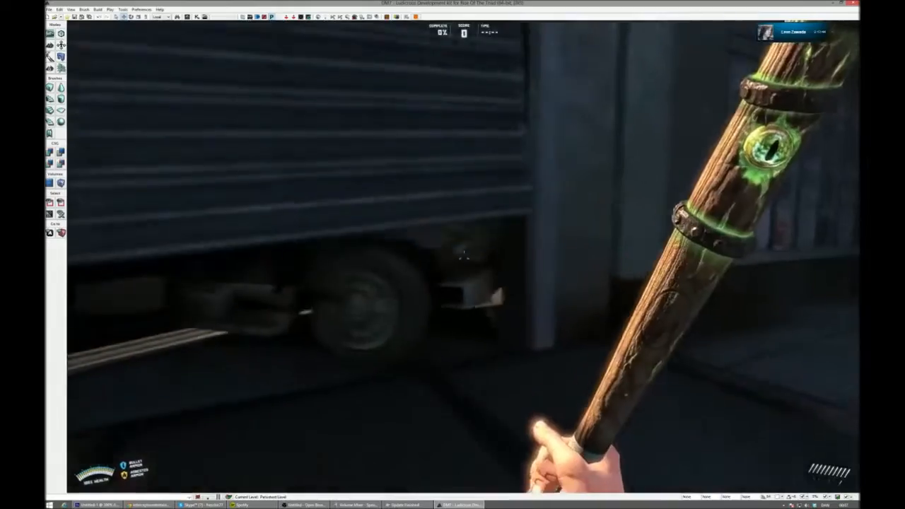
- Follow the lit corridor to the round grate room and examine the glowing boxes on its ledge and the triangular wall emblem
key("w")
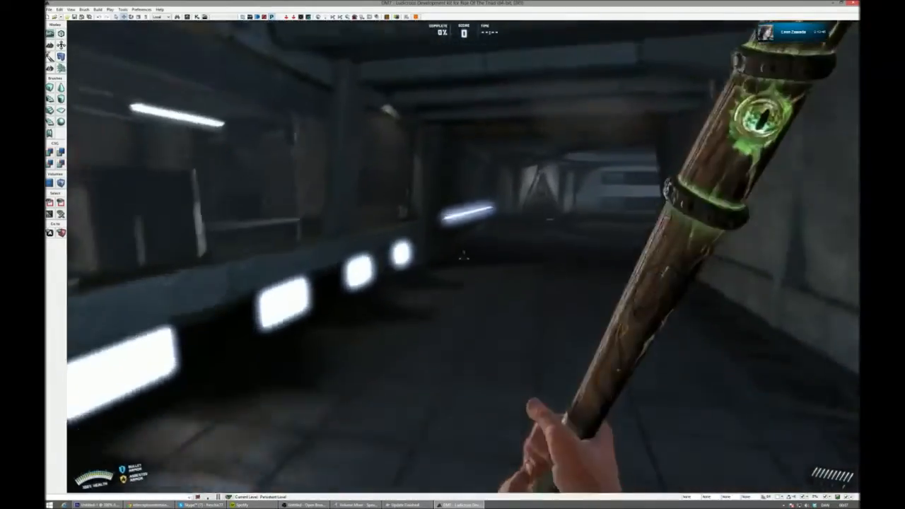
key("w")
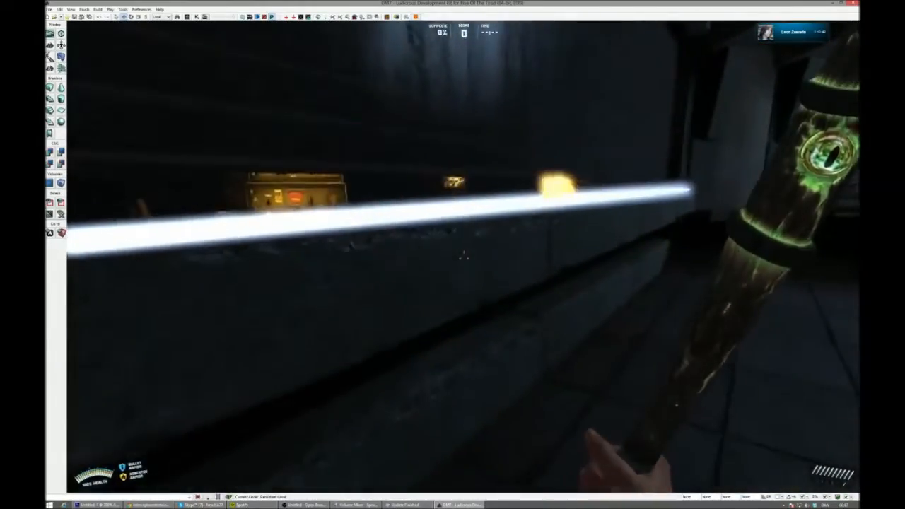
key("w")
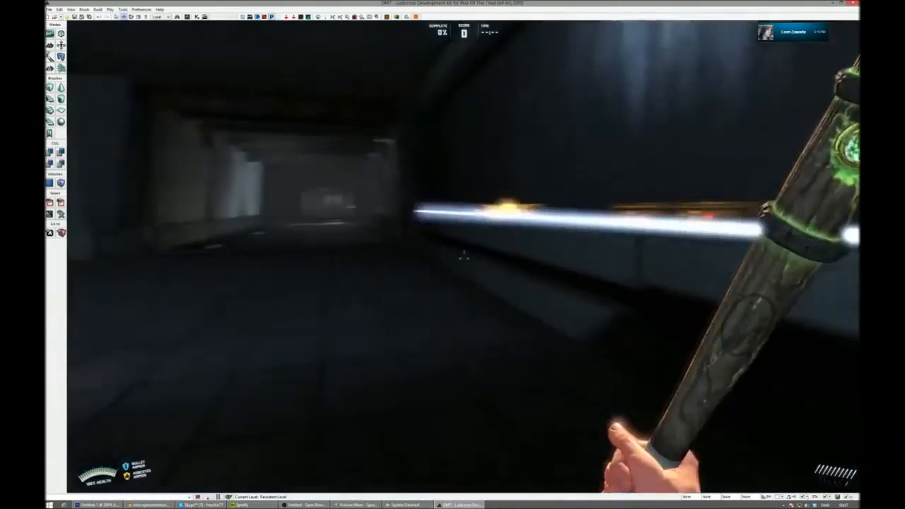
key("w")
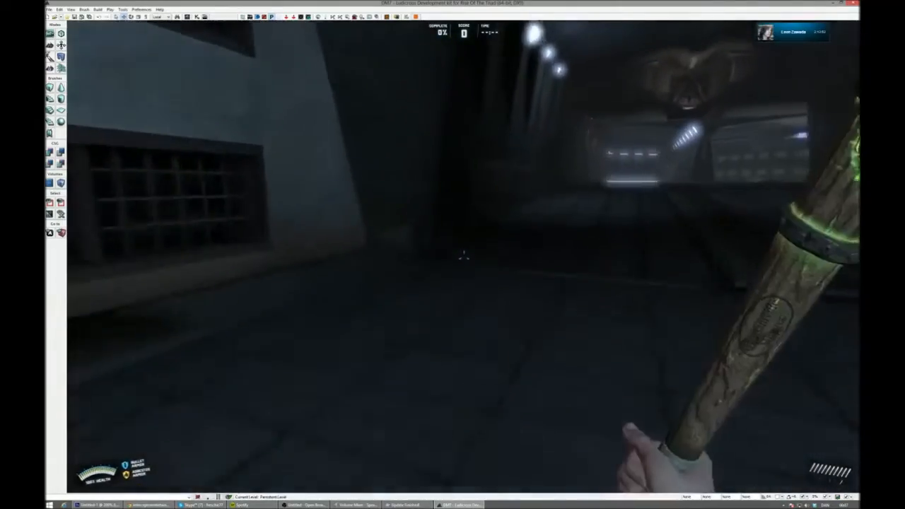
key("w")
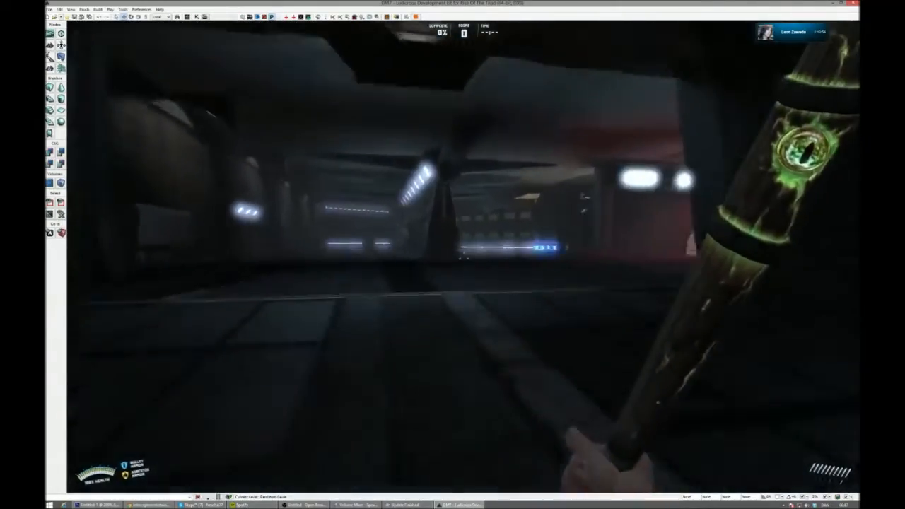
key("w")
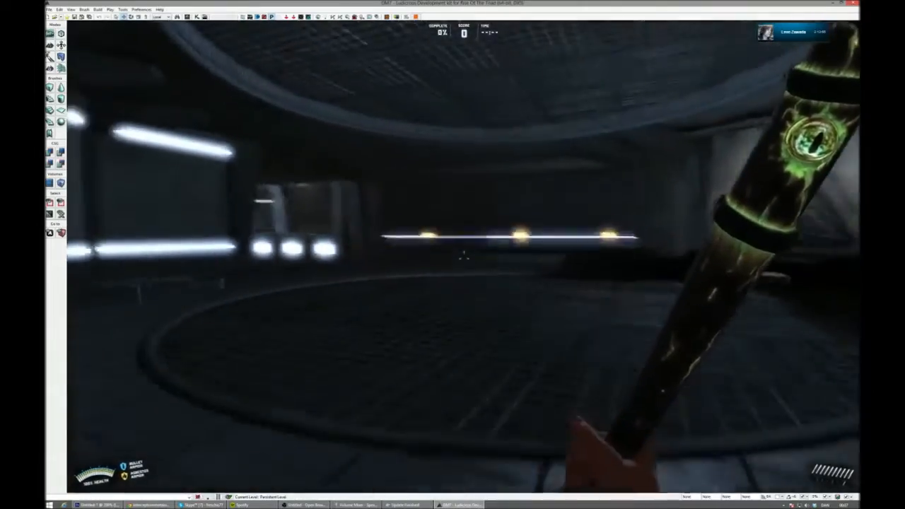
key("w")
key("space")
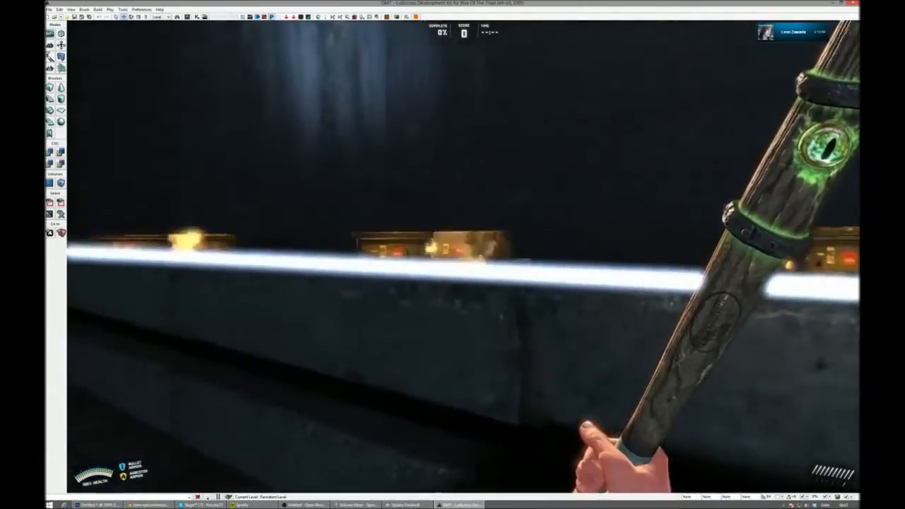
key("w")
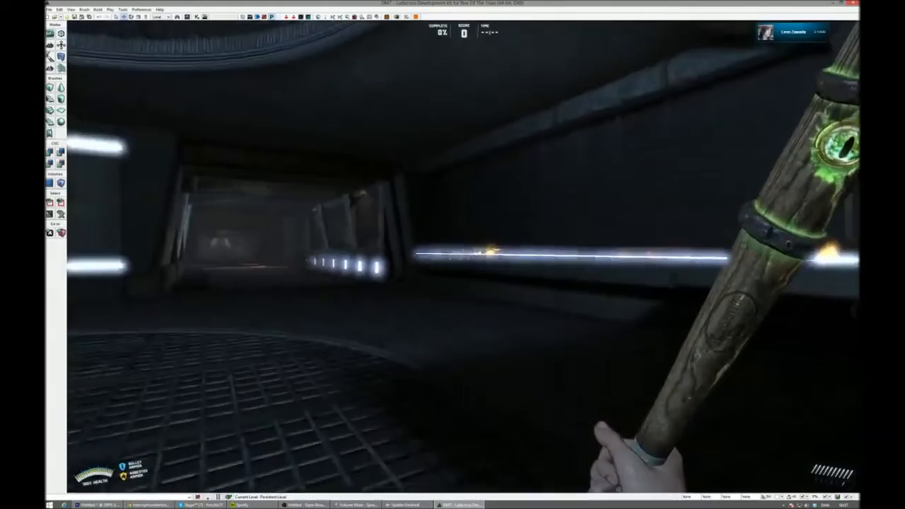
key("w")
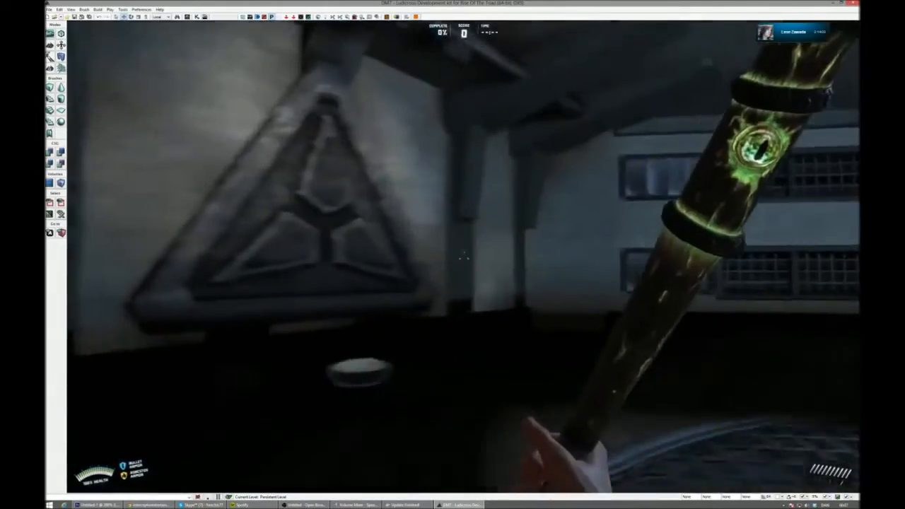
- Leave the triangular emblem room through the dark hall with the eagle emblem and reach the room with the skylight
key("w")
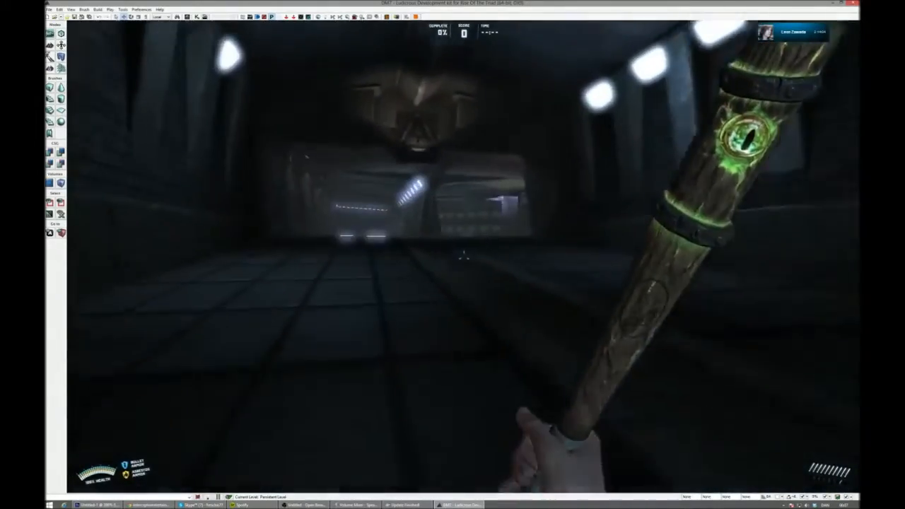
key("w")
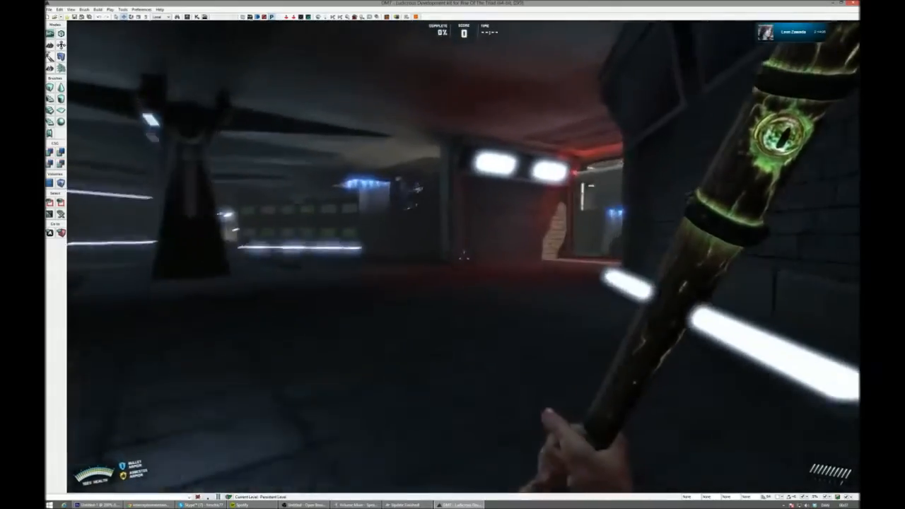
key("w")
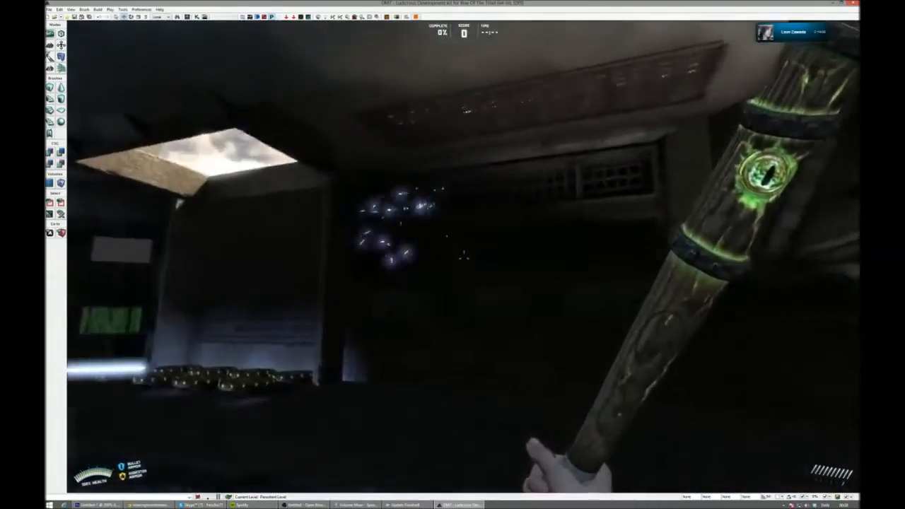
- Examine the floating blue sparks beside the skylight and the round pads beneath it from near and far
key("w")
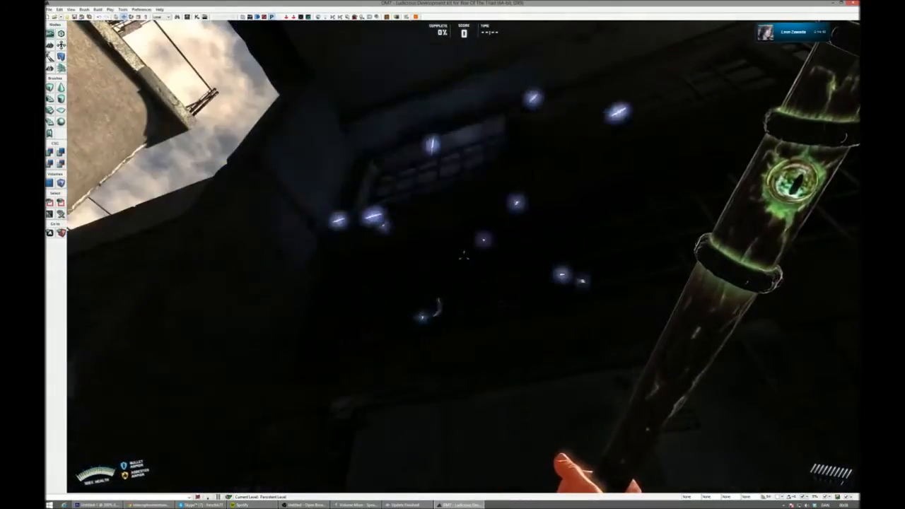
key("s")
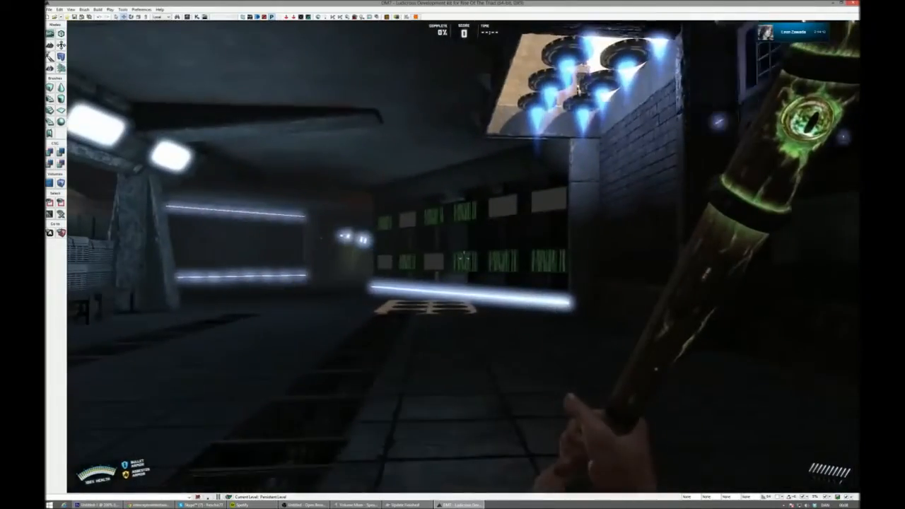
key("w")
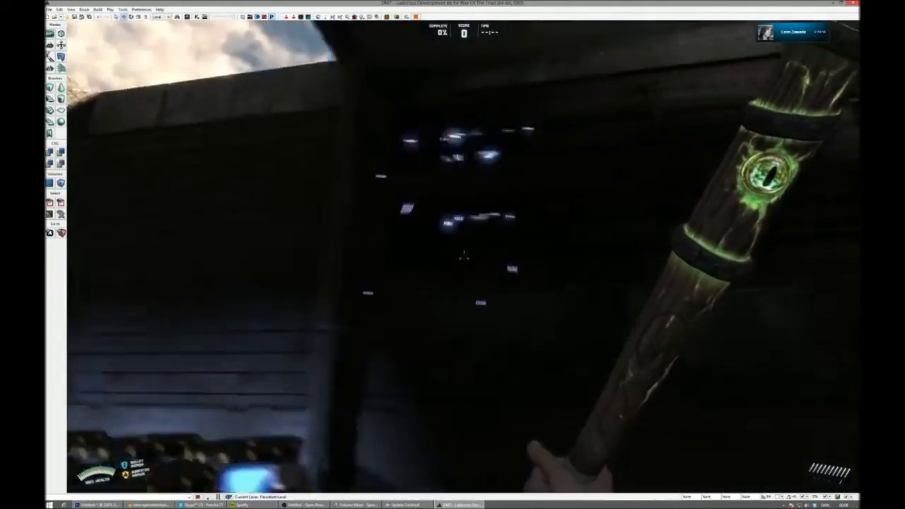
key("s")
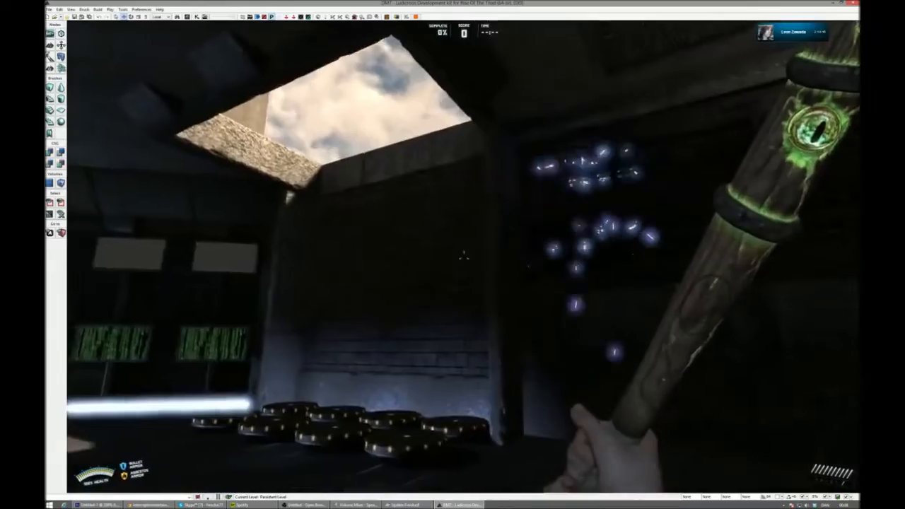
- Walk past the submachine gun into the green-lit hall and examine the orange sparks and the round pads on the grated floor
key("w")
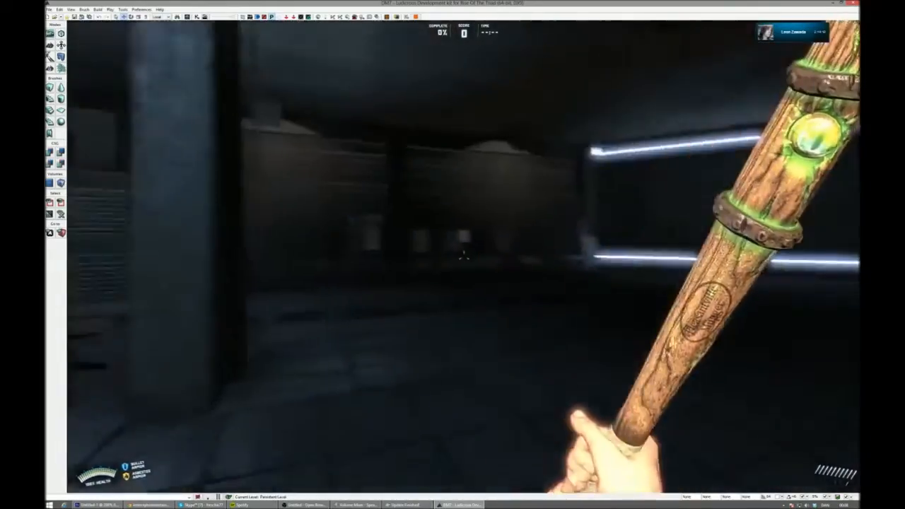
key("w")
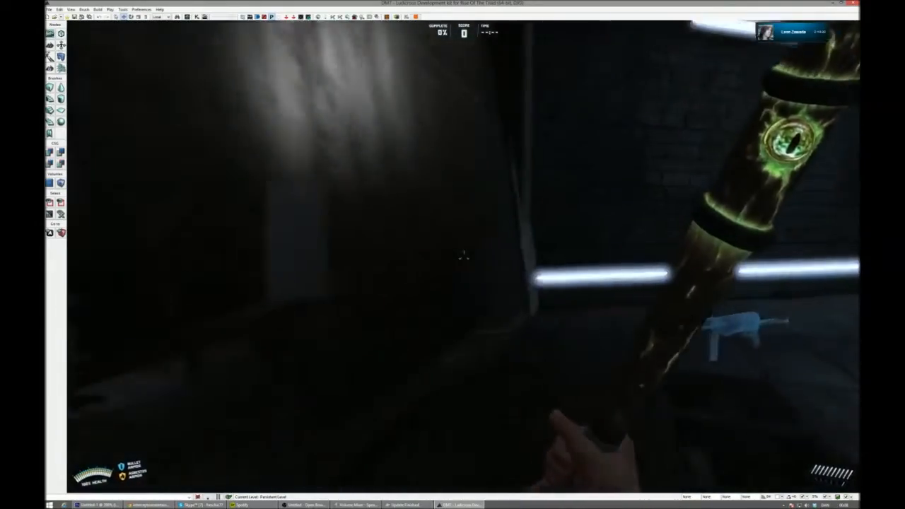
key("w")
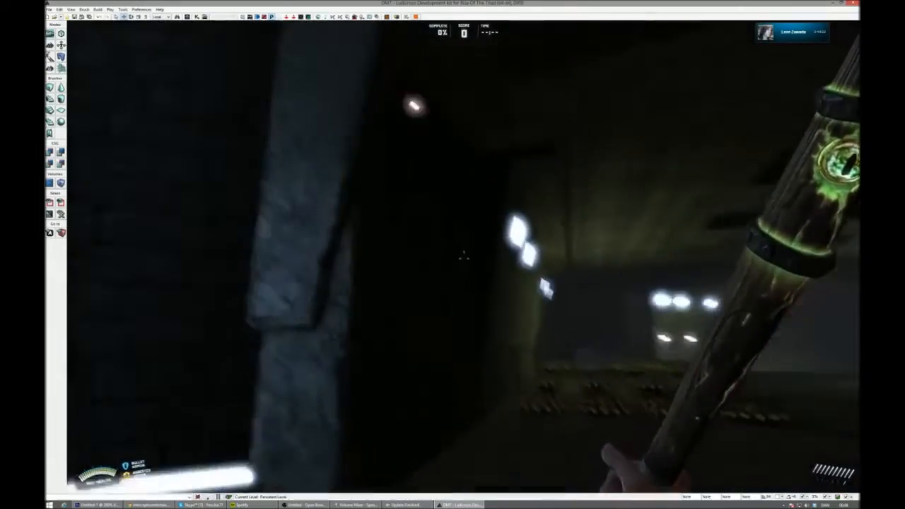
key("w")
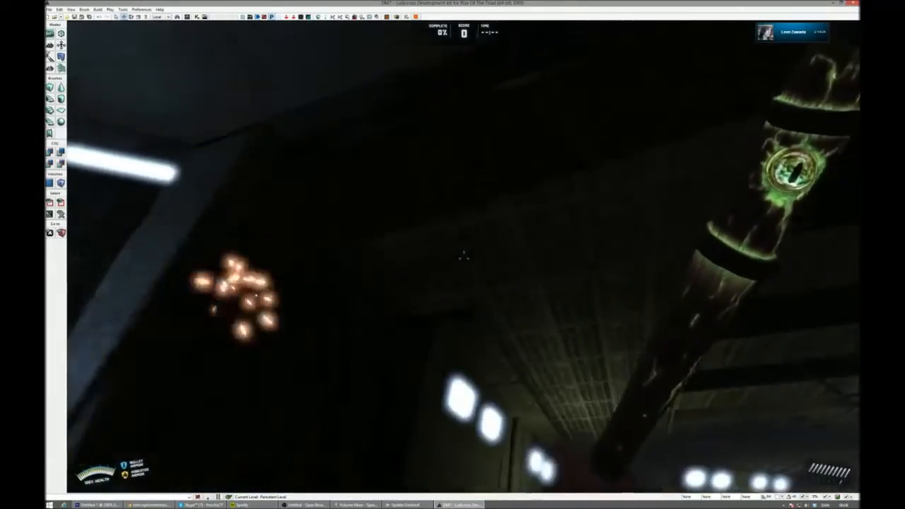
key("w")
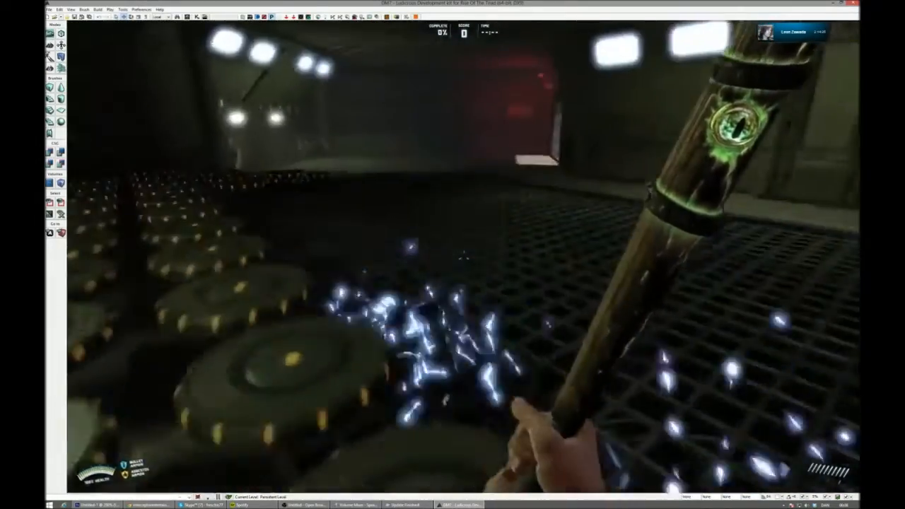
key("w")
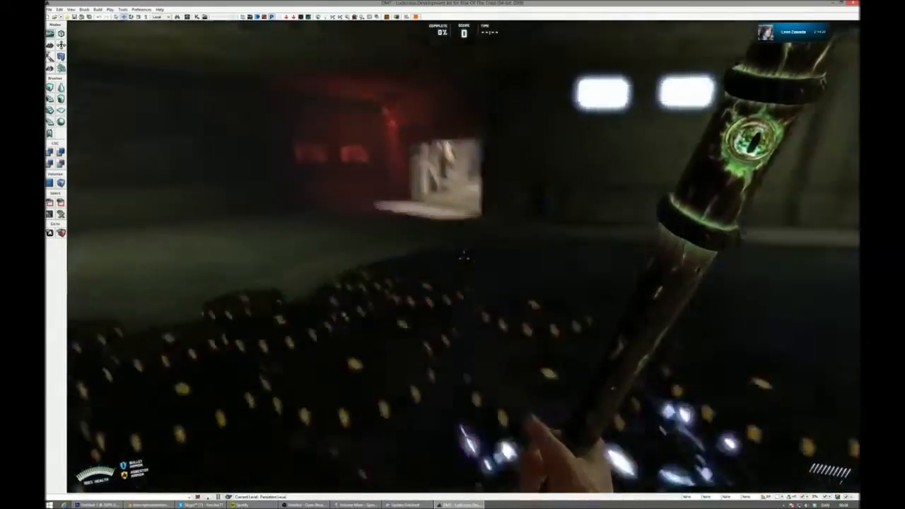
- Examine the hall's slanted wall with the red triangle panel and the red-lit windows near the exit
key("a")
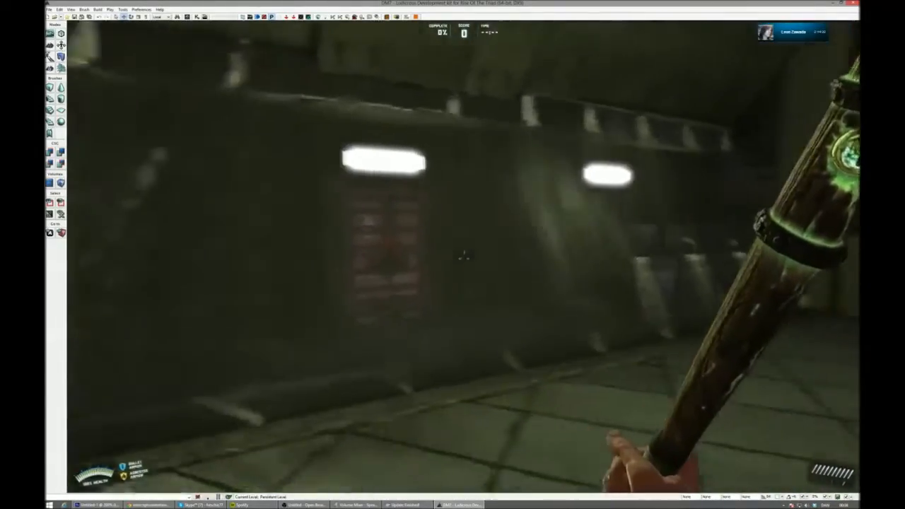
key("d")
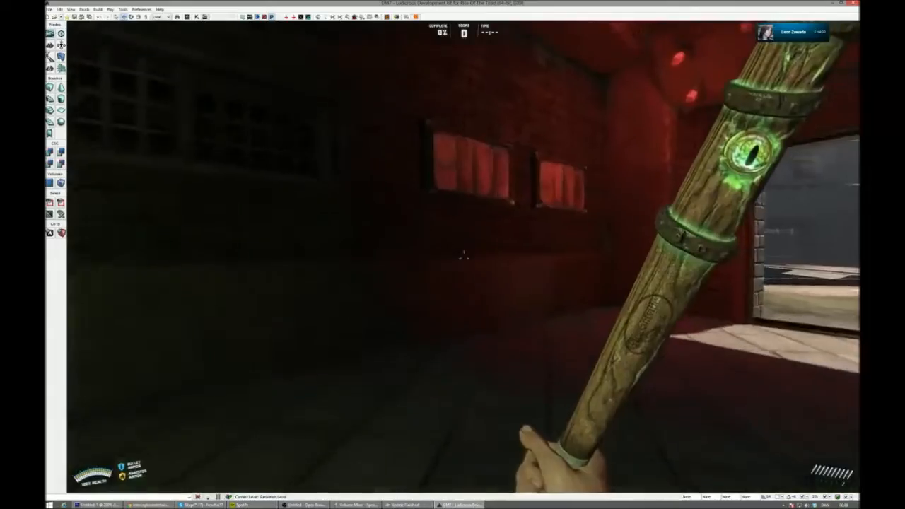
key("w")
key("d")
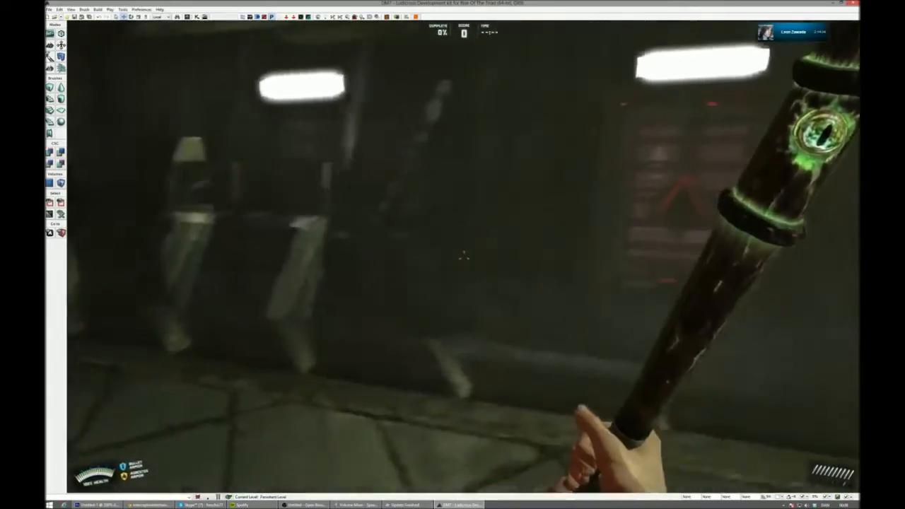
- Equip the rocket launcher, switch to the submachine gun, and inspect the lit supports along the hall's slanted wall
left_click(464, 257)
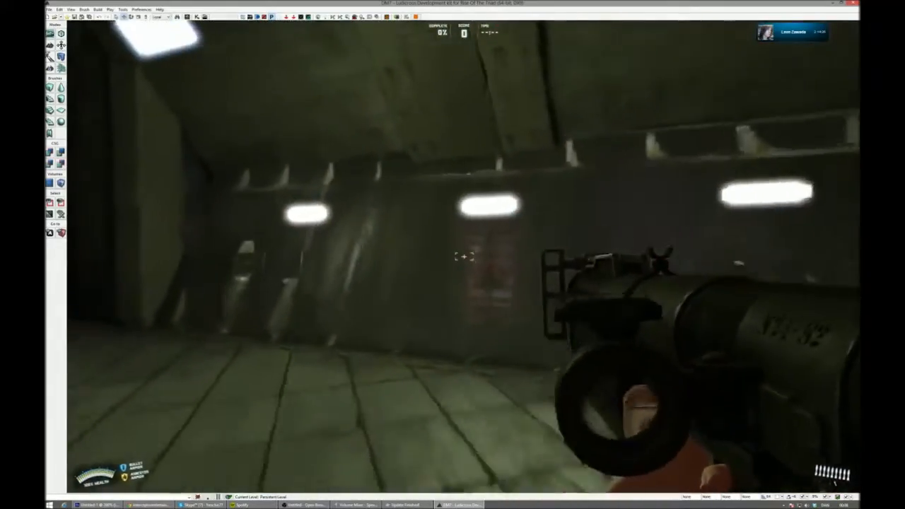
key("w")
key("3")
key("w")
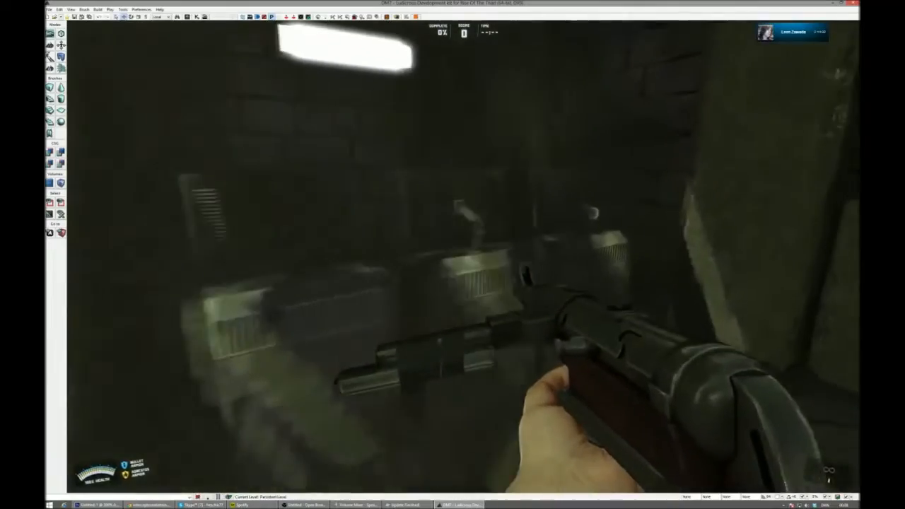
key("a")
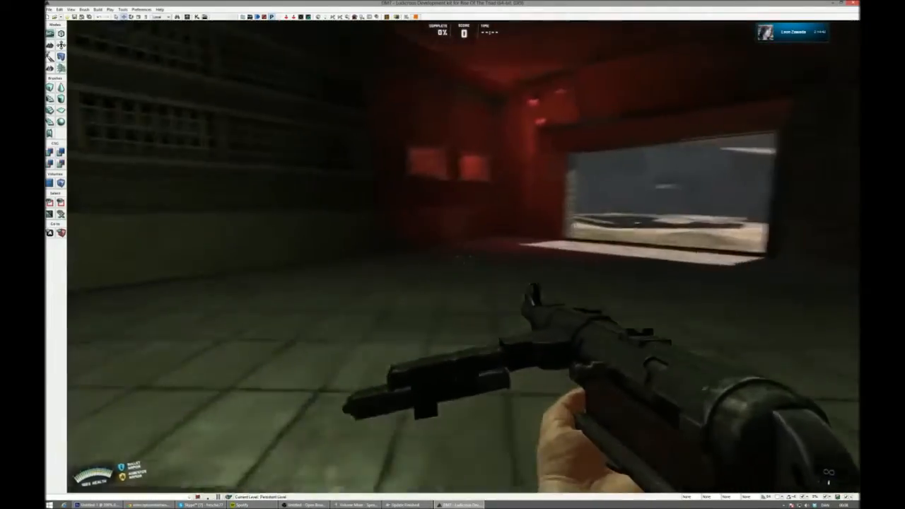
key("w")
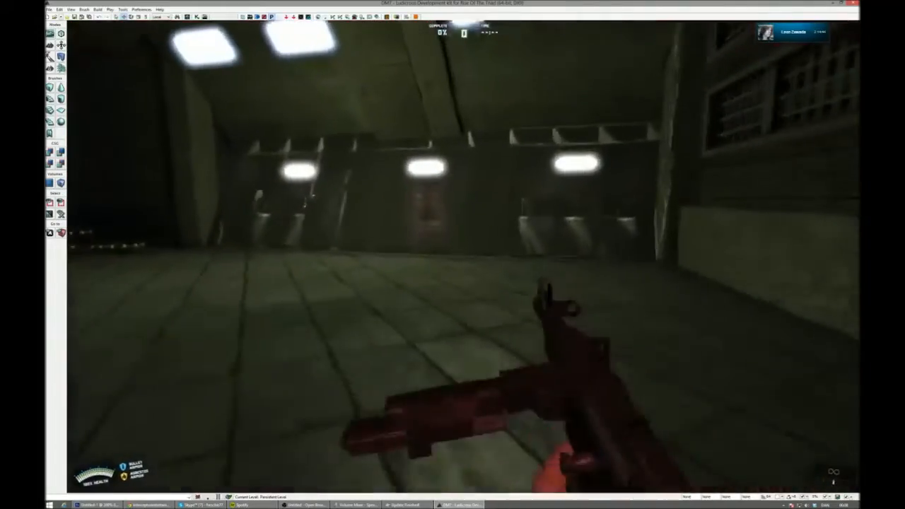
key("w")
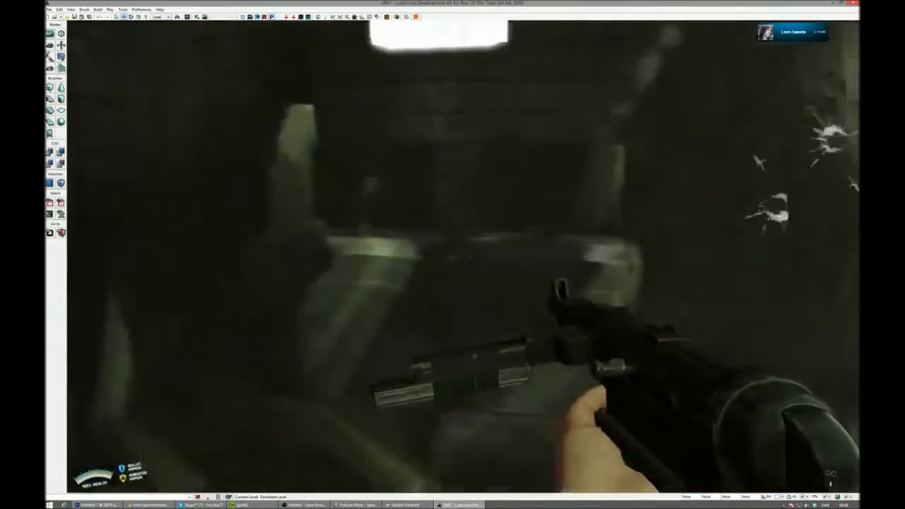
- Leave the hall through the red-lit entrance and walk into the courtyard beside the sunken pit
key("w")
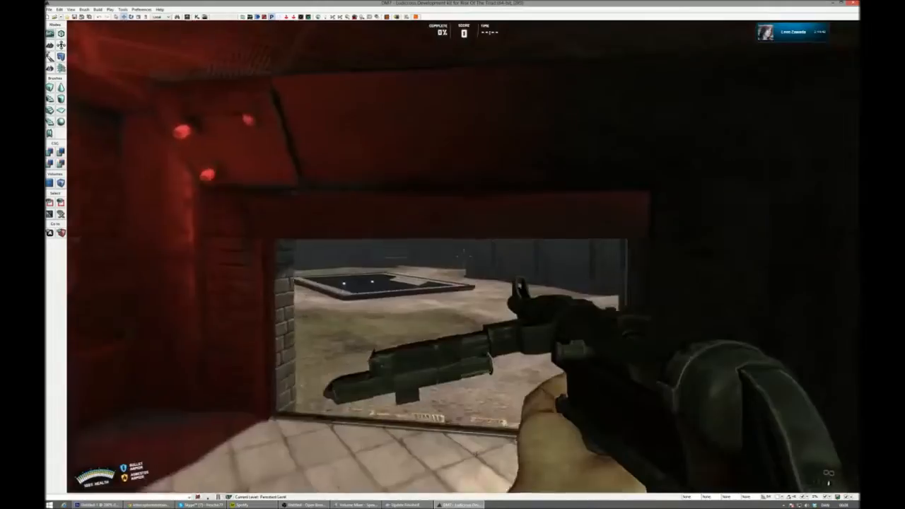
key("w")
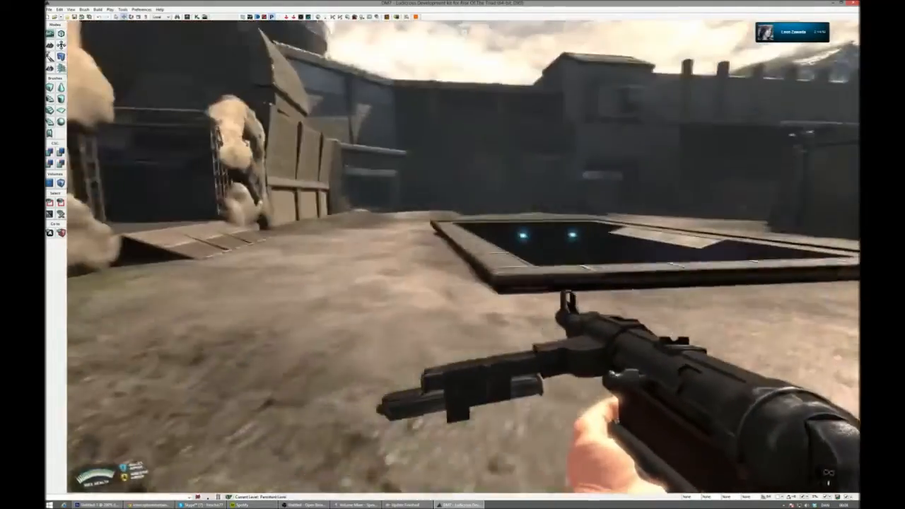
key("w")
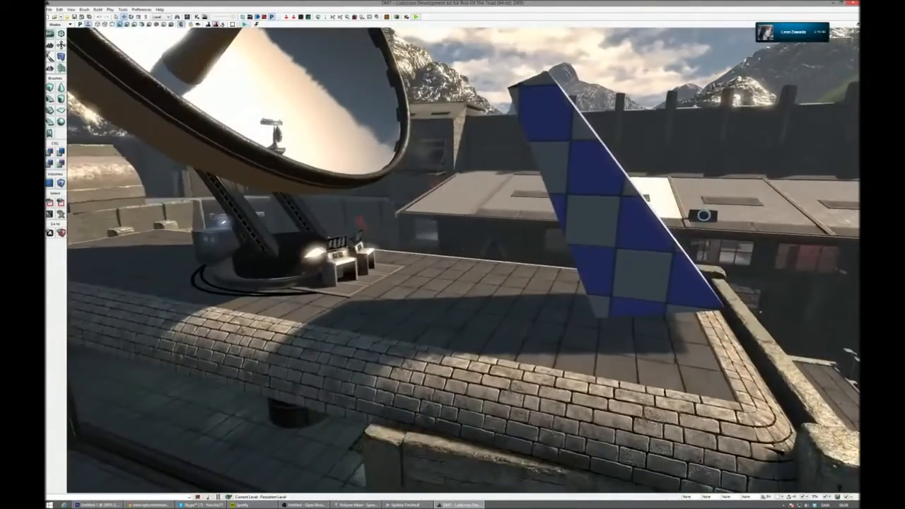
- Survey the satellite dish rooftop, the blue checkered block and the metal-roofed hall in the editor's perspective view
mouse_move(463, 259)
right_mouse_down()
mouse_move(509, 282)
mouse_move(424, 260)
mouse_move(486, 210)
mouse_move(392, 244)
mouse_move(378, 275)
mouse_move(397, 265)
mouse_move(391, 271)
right_mouse_up()
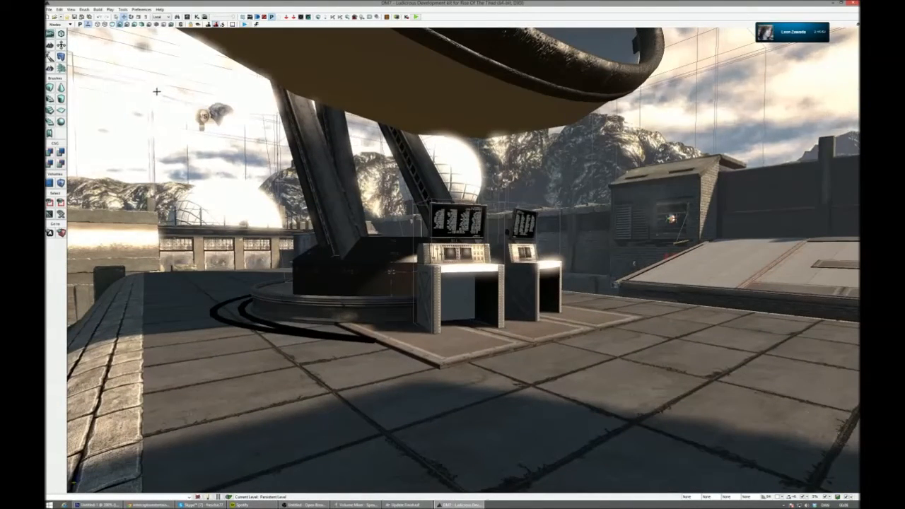
right_click_drag(392, 271, 574, 406)
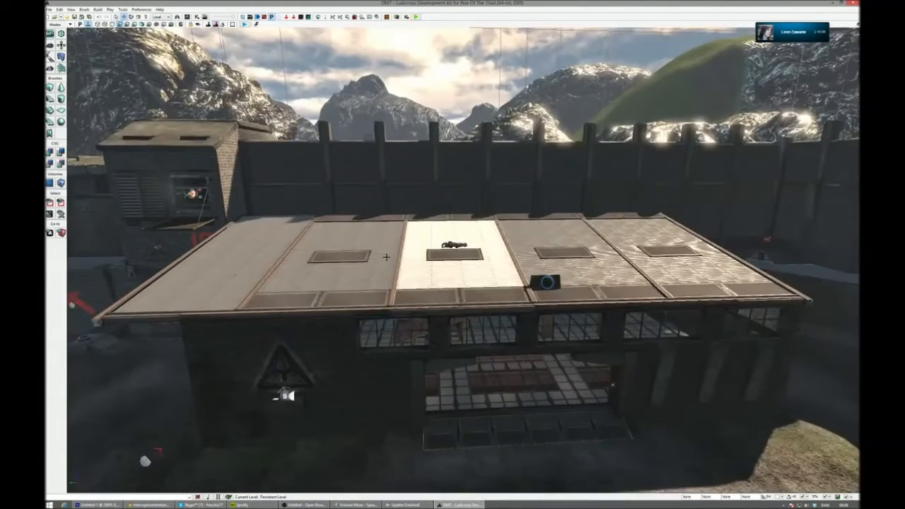
right_click_drag(388, 257, 384, 261)
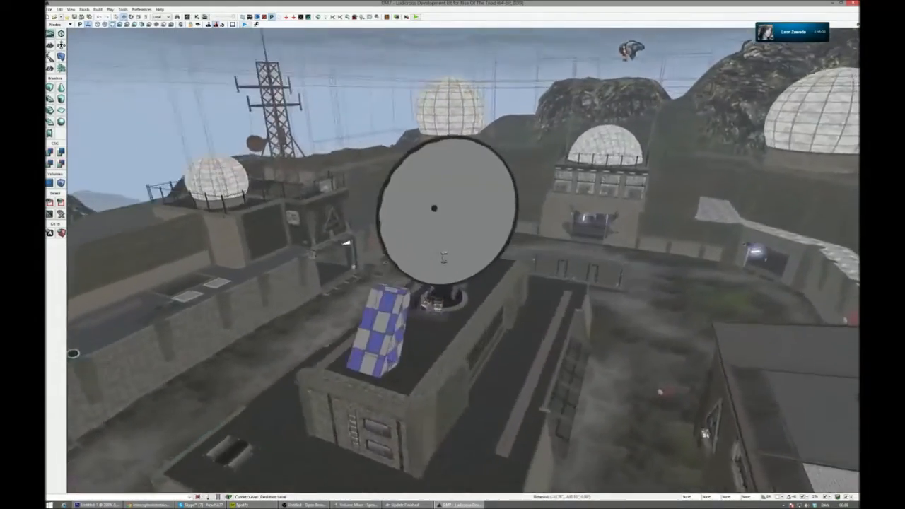
right_click_drag(444, 258, 134, 229)
right_click_drag(509, 198, 448, 195)
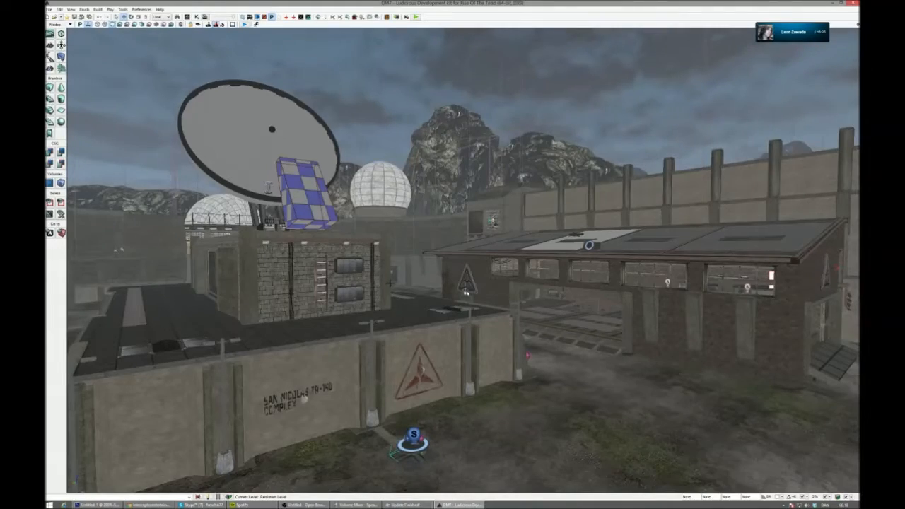
- Move the editor camera from the courtyard into the control room with the triangular floor emblem and examine its interior
key("w")
right_click_drag(464, 260, 178, 247)
key("s")
key("w")
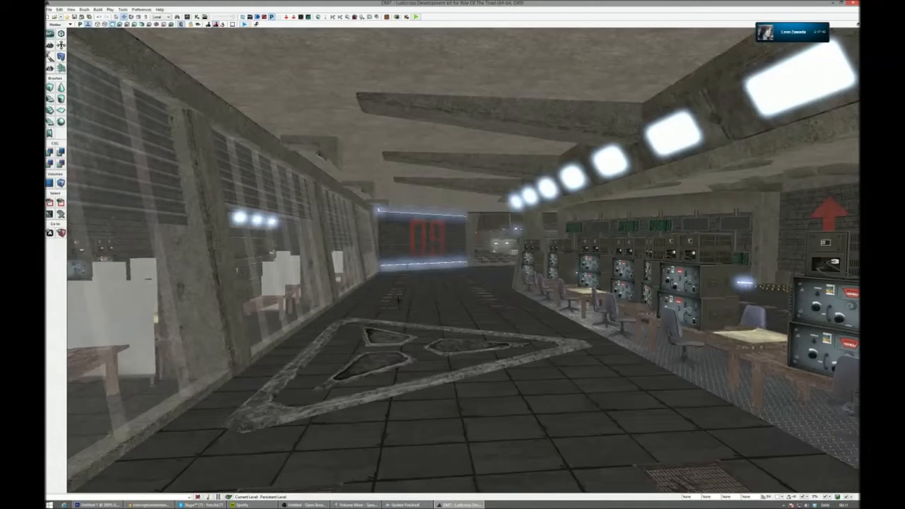
- Move the editor camera outdoors and survey the rooftop with the checkered block and the ground beside the metal-roofed hall
right_click_drag(411, 326, 325, 396)
key("w")
key("w")
right_click_drag(339, 363, 276, 475)
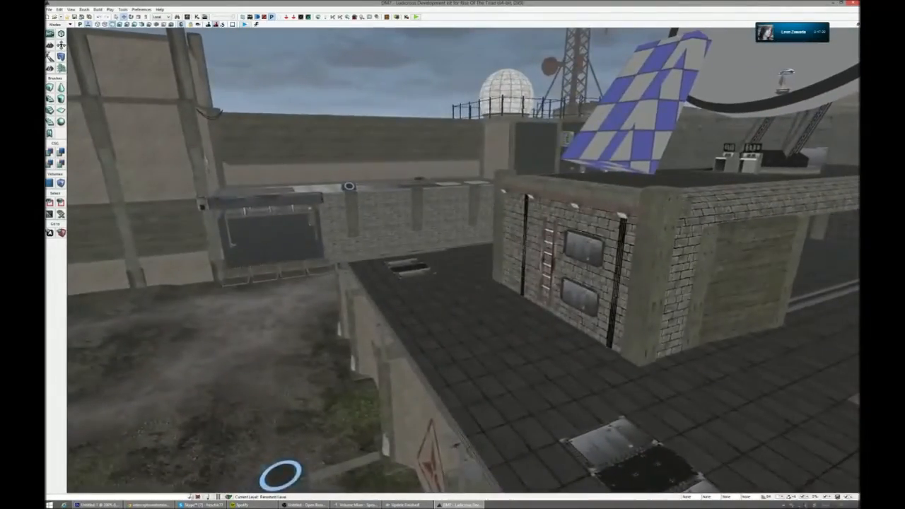
right_click_drag(434, 392, 634, 432)
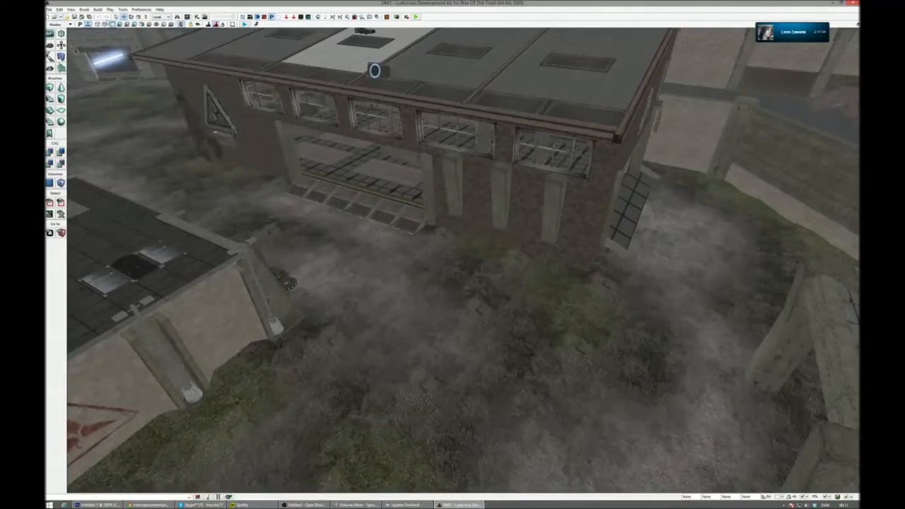
- Display the viewport with full lighting and minimize the DM7 editor window to show the desktop
left_click(127, 25)
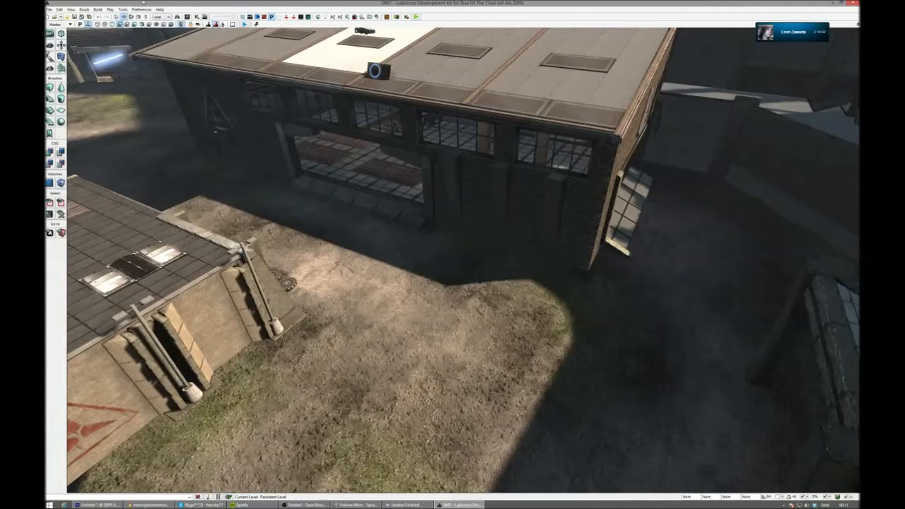
key("alt+Tab")
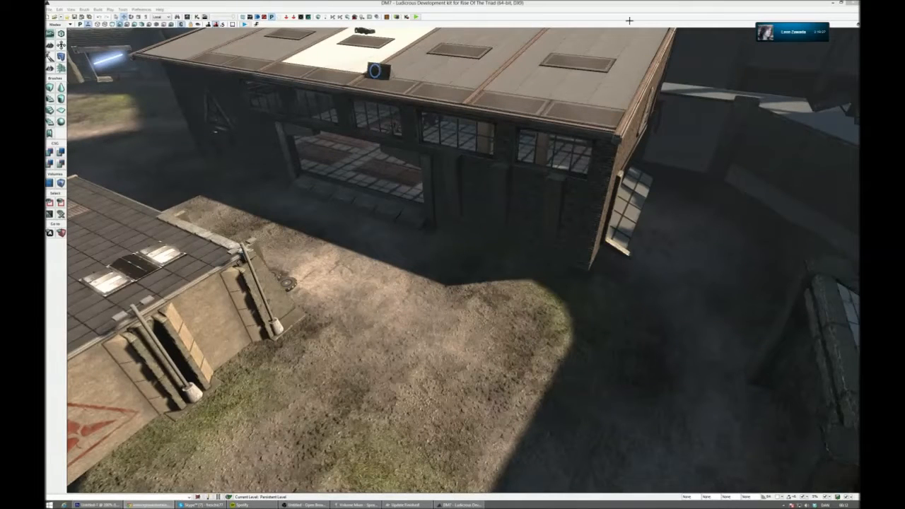
left_click(834, 6)
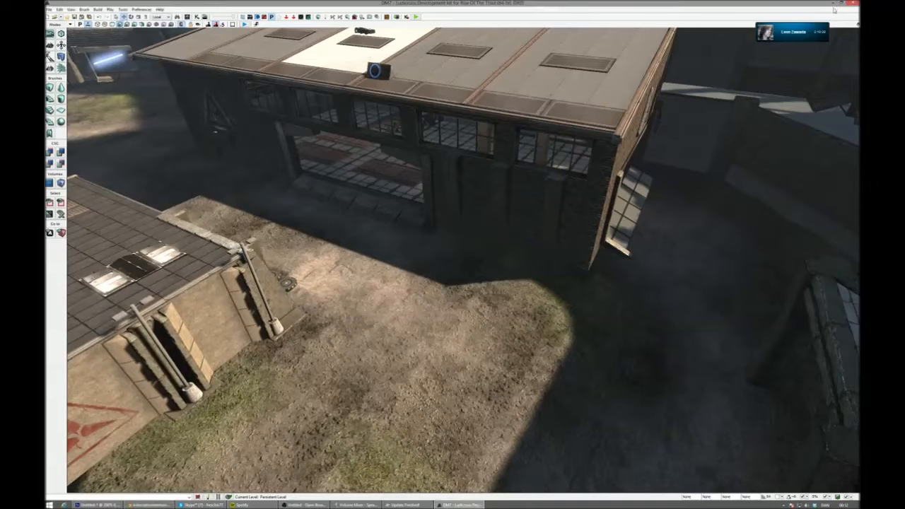
left_click(834, 6)
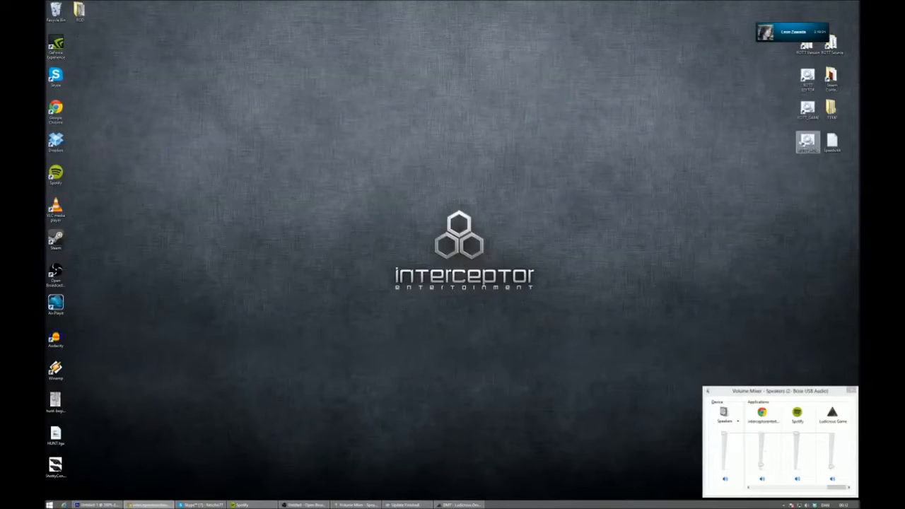
double_click(808, 141)
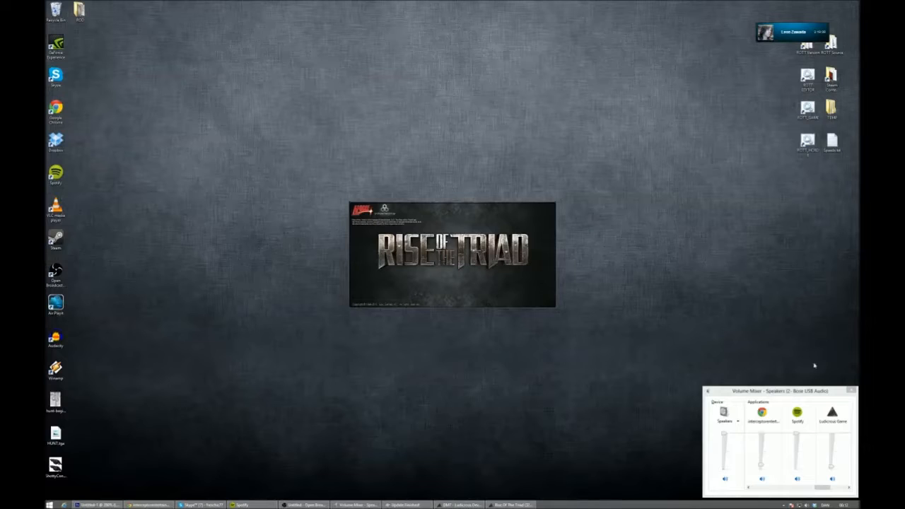
left_click(852, 390)
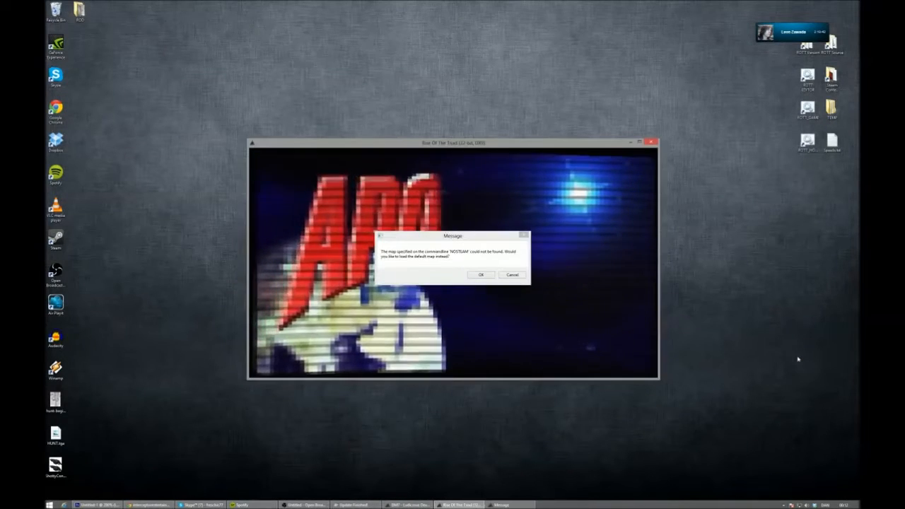
left_click(513, 275)
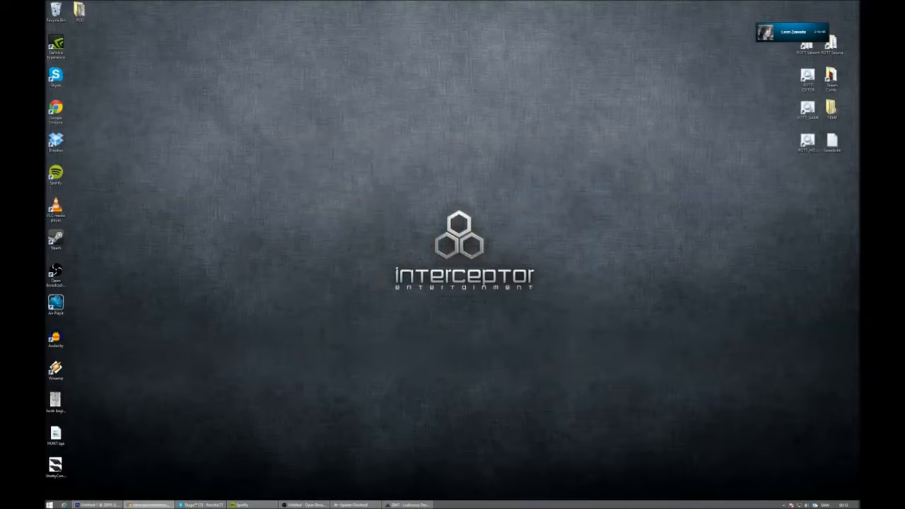
- Reopen the Windows volume mixer and show the last application volumes in its list
left_click(807, 506)
left_click(806, 489)
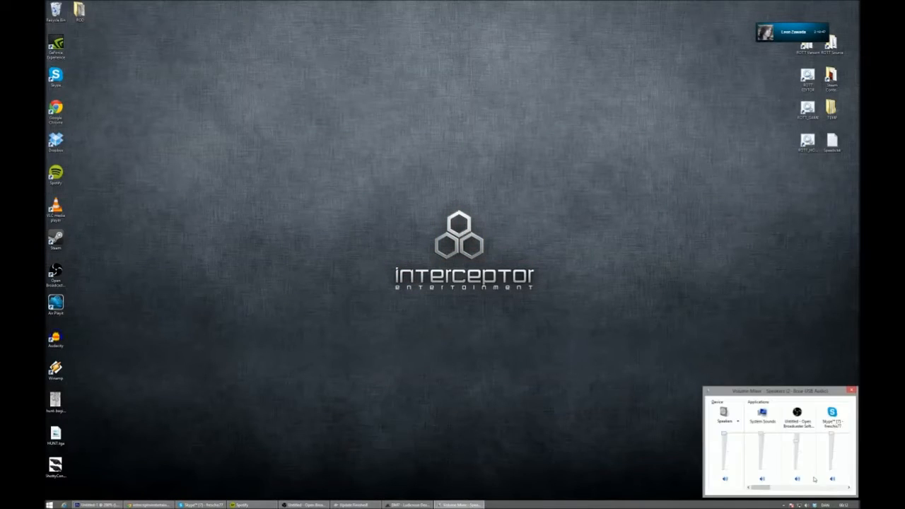
left_click(830, 491)
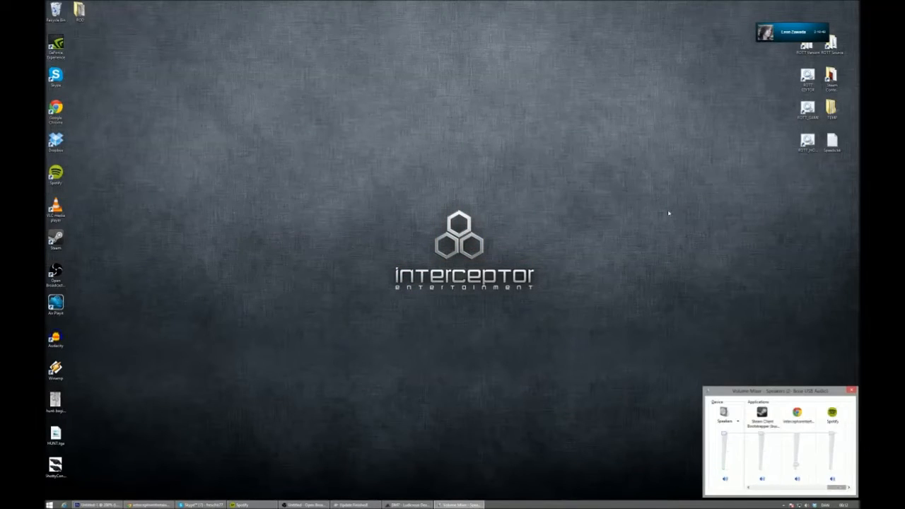
- Launch Rise of the Triad with the no-Steam shortcut, accept loading the default map, and lower the game's volume to near minimum
double_click(807, 140)
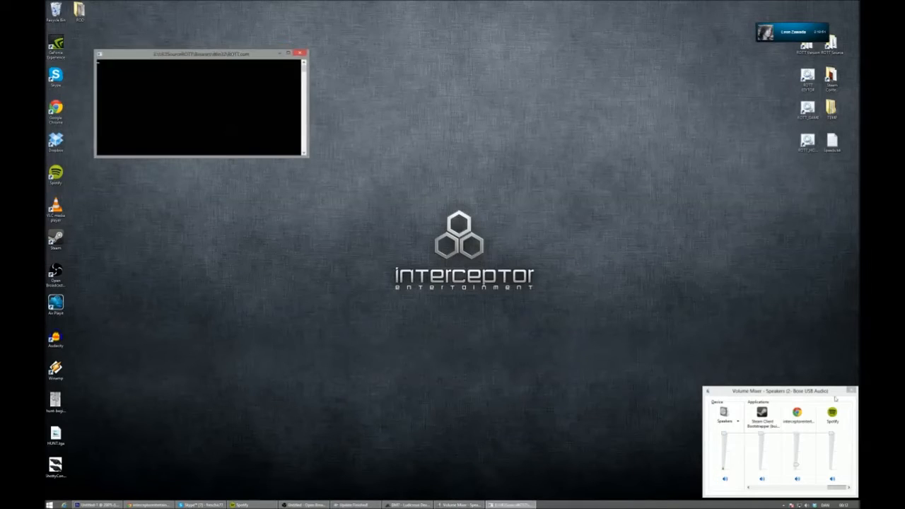
left_click_drag(832, 436, 831, 469)
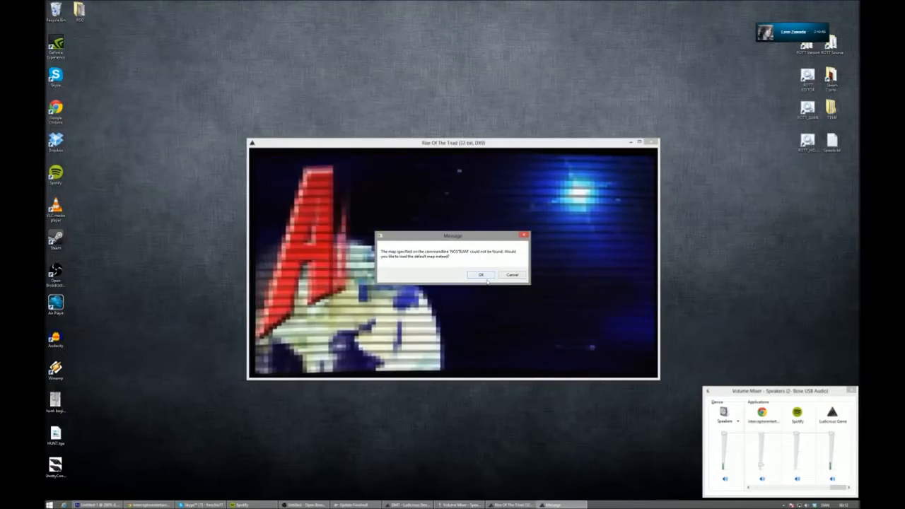
left_click(482, 275)
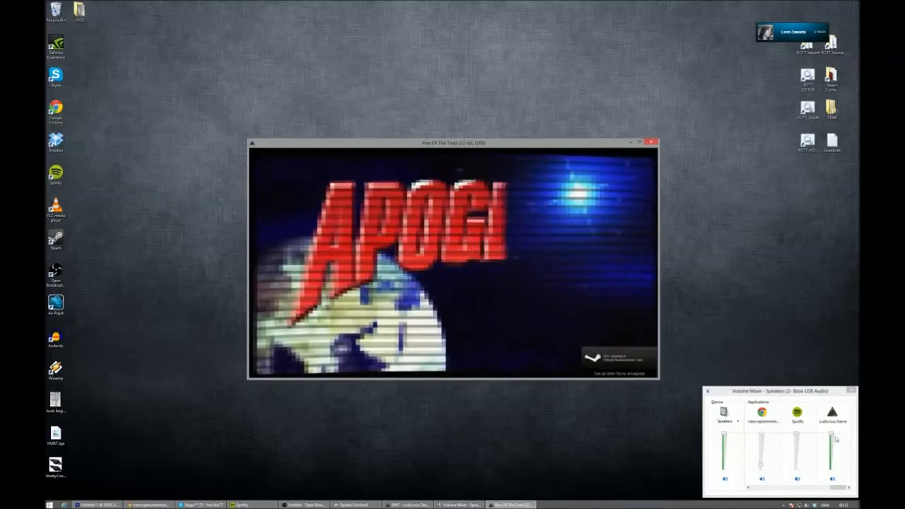
left_click_drag(831, 435, 829, 468)
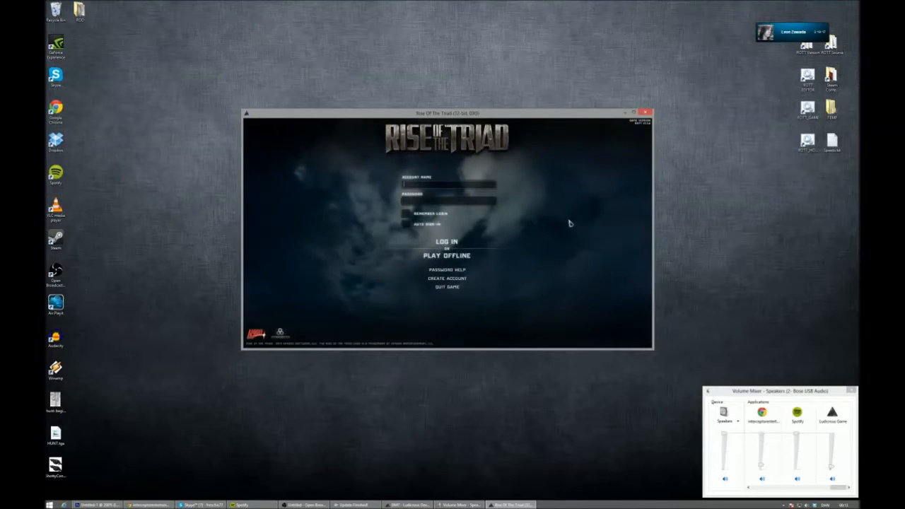
- Open GAME_NOSTEAM.bat for editing in Notepad and reposition its window over the game
right_click(805, 141)
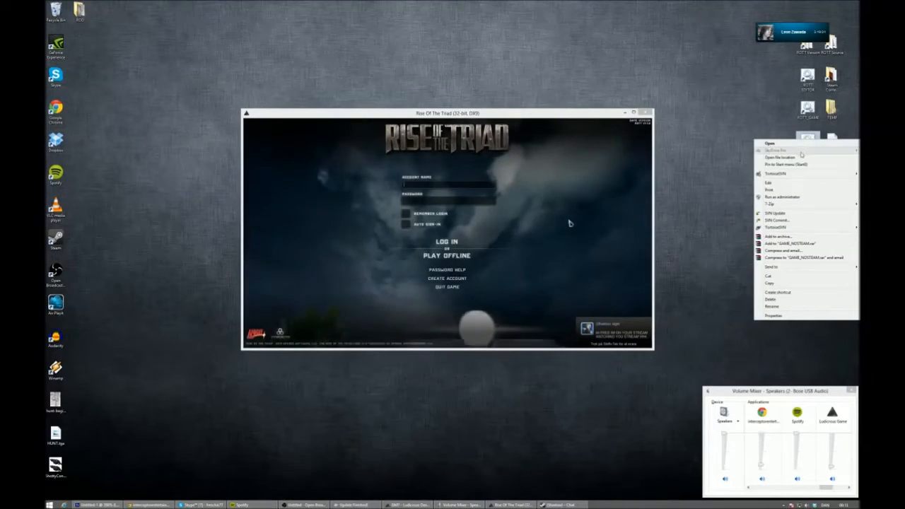
left_click(790, 183)
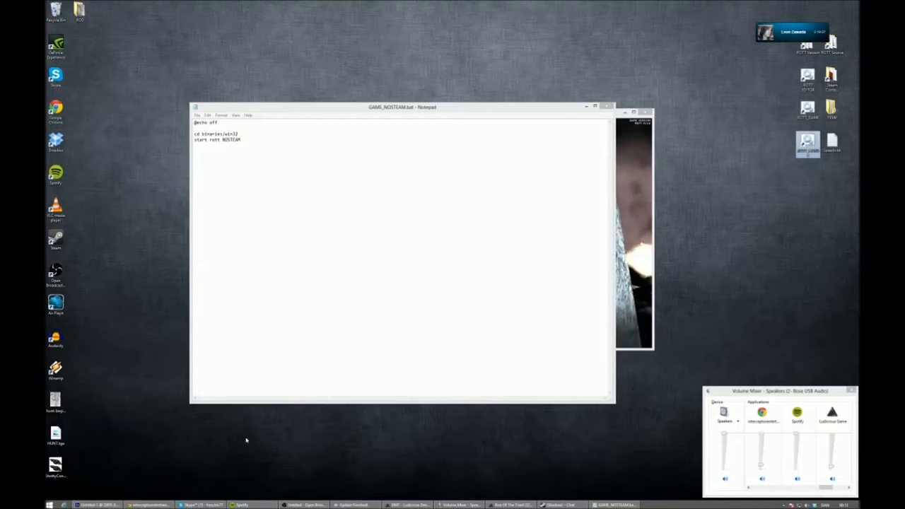
left_click_drag(479, 104, 500, 120)
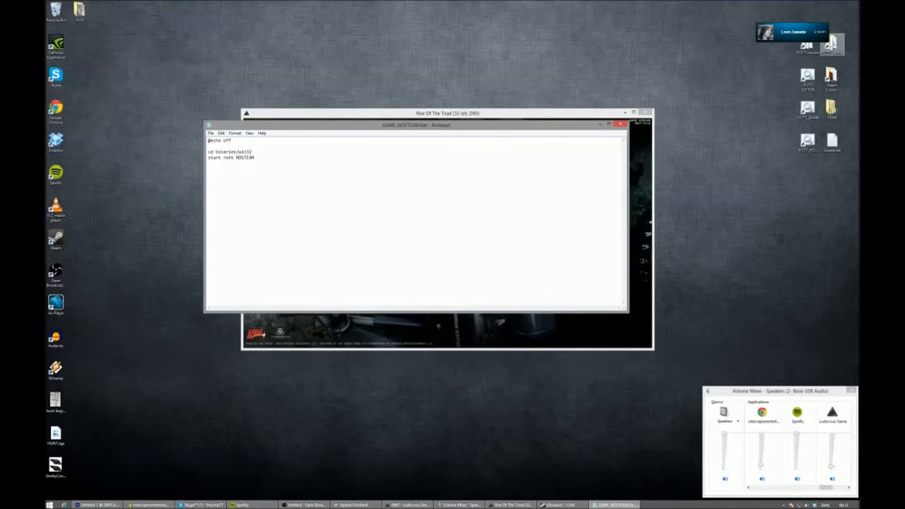
- From the ROTT source folder, open LDKDedicatedServer.exe to view its server options, close it, and move the folder window below the Notepad text
double_click(832, 44)
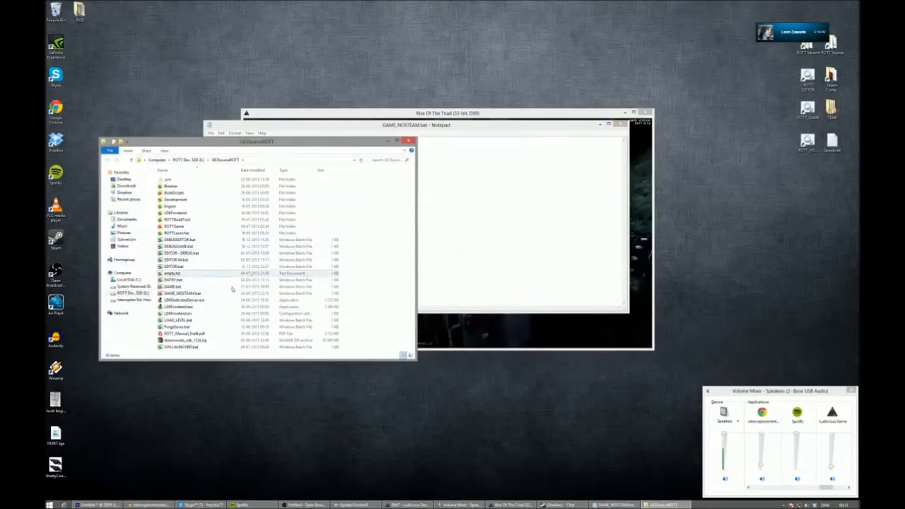
double_click(225, 301)
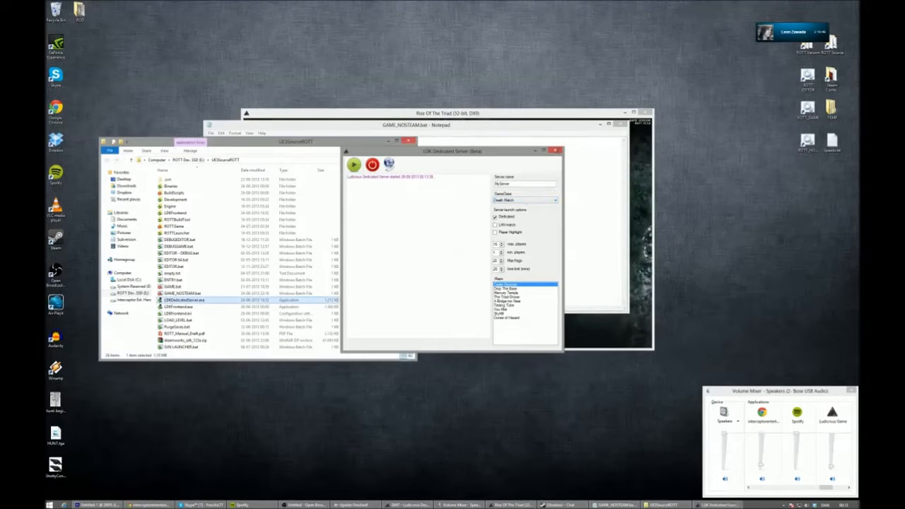
left_click(558, 151)
left_click_drag(355, 147, 457, 320)
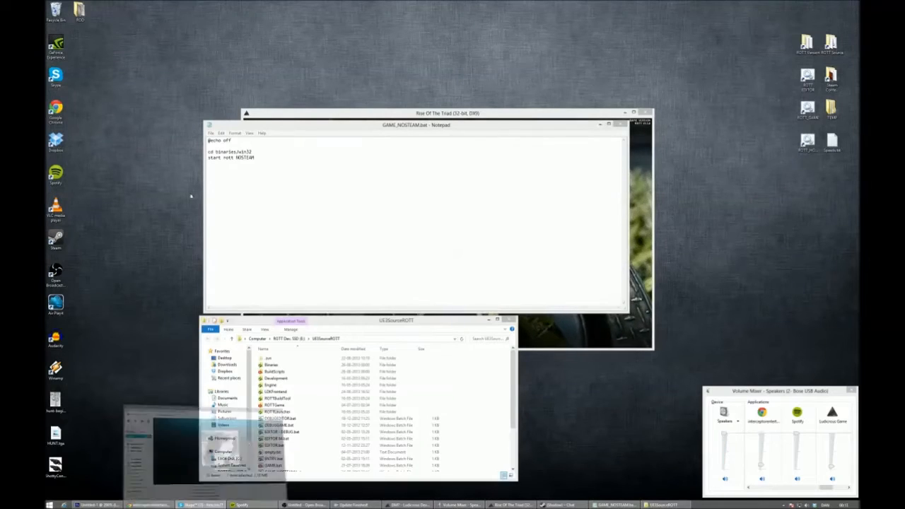
- Switch to Skype and move its window out of the visible desktop area
left_click(202, 505)
left_click_drag(127, 214, 45, 214)
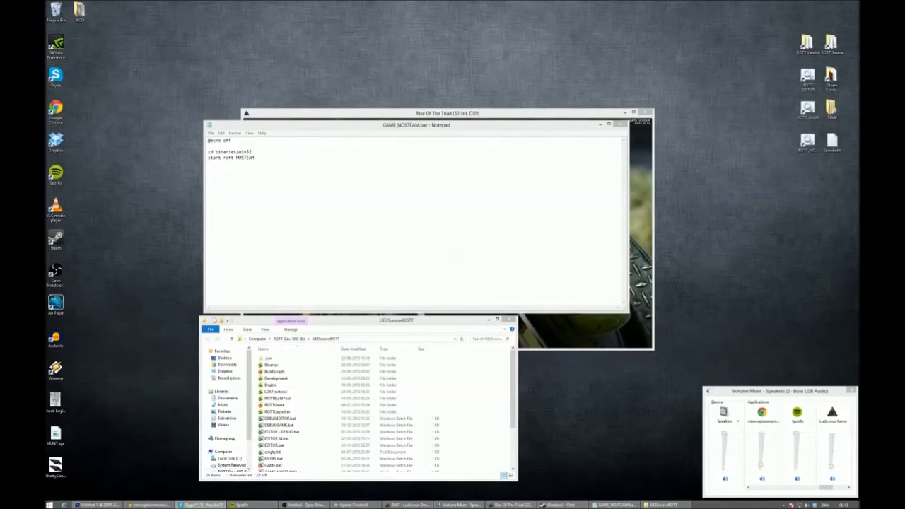
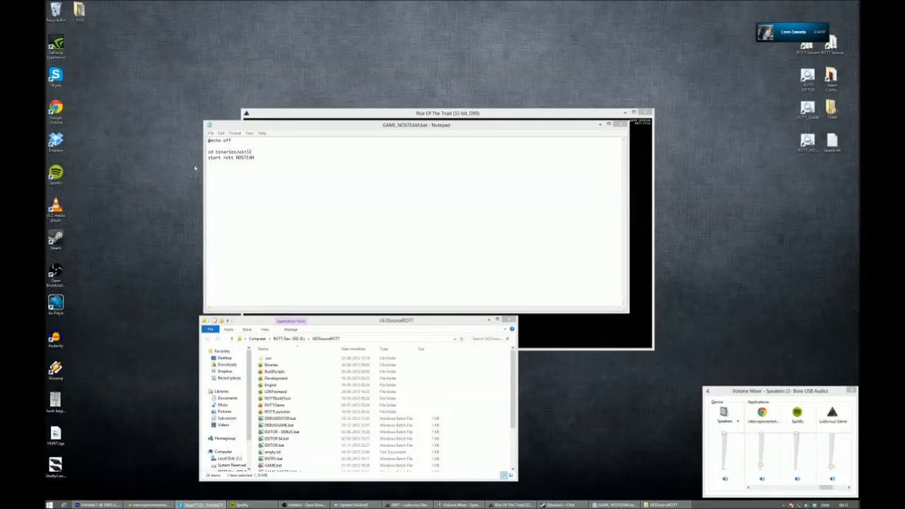
- Replace the game launch after start in GAME_NOSTEAM.bat with the copied Entry.rott multiplayer horde LAN parameters, and save the file
left_click(291, 162)
type("Entry.rott?game=ROTTGame.ROTTGame_MultiplayerHorde?bIsLanMatch=true?timelimit=20?goalscore=6?maxplayers=16?minnetplayers=1")
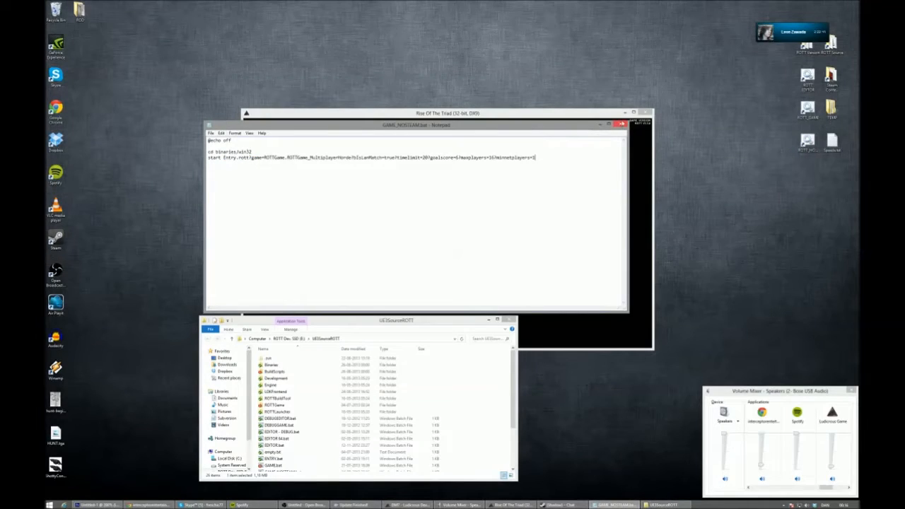
left_click(621, 125)
left_click(445, 258)
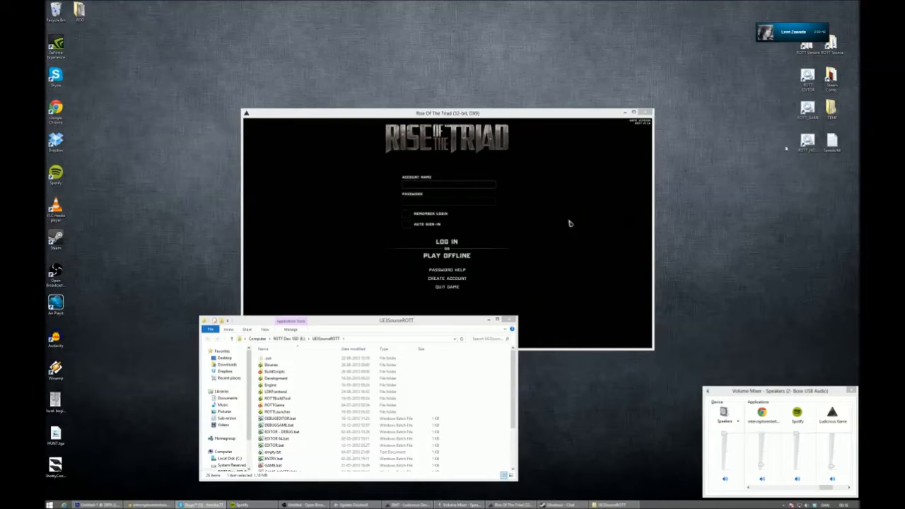
- Try running the ROTT_HORDE shortcut, review its batch file, close the running game, and try the shortcut again
key("Return")
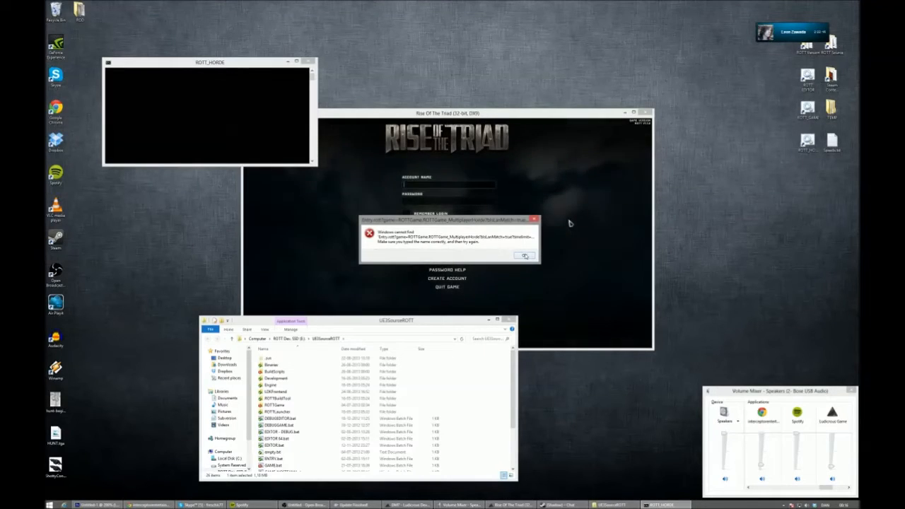
left_click(525, 256)
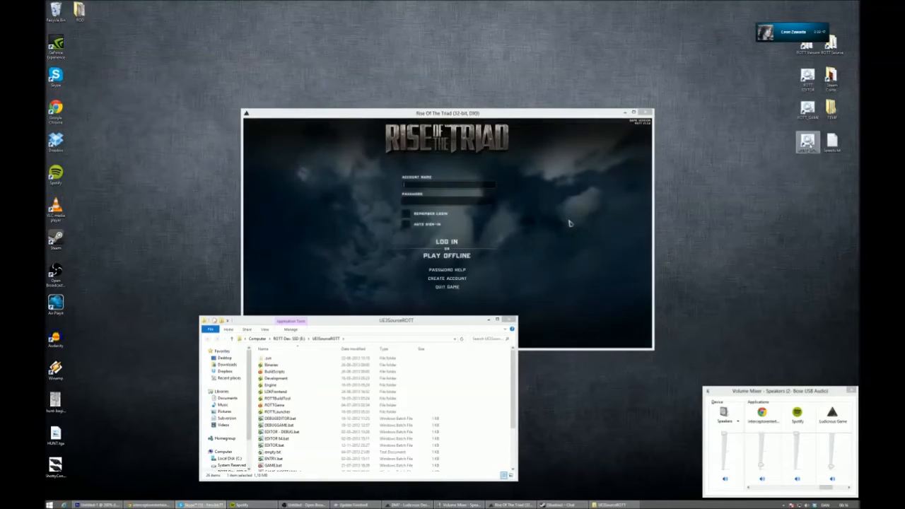
right_click(808, 138)
left_click(791, 190)
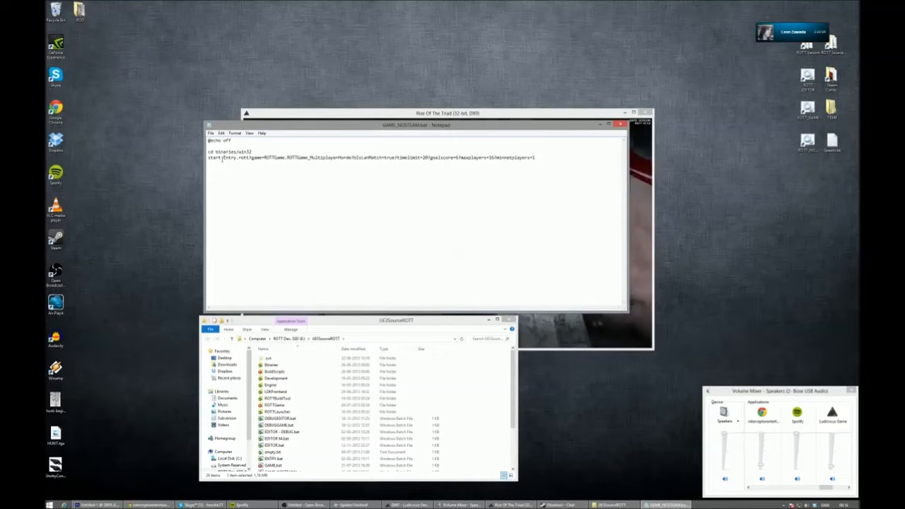
left_click(645, 112)
left_click(618, 126)
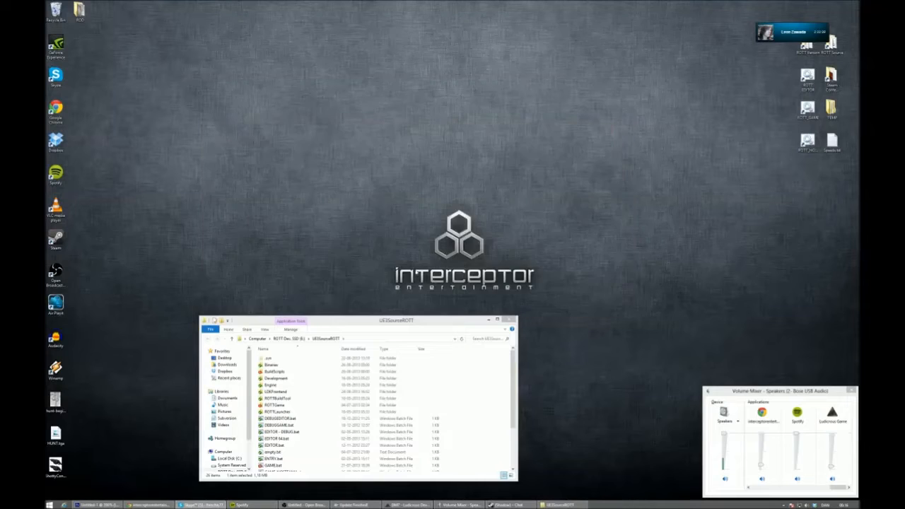
double_click(807, 140)
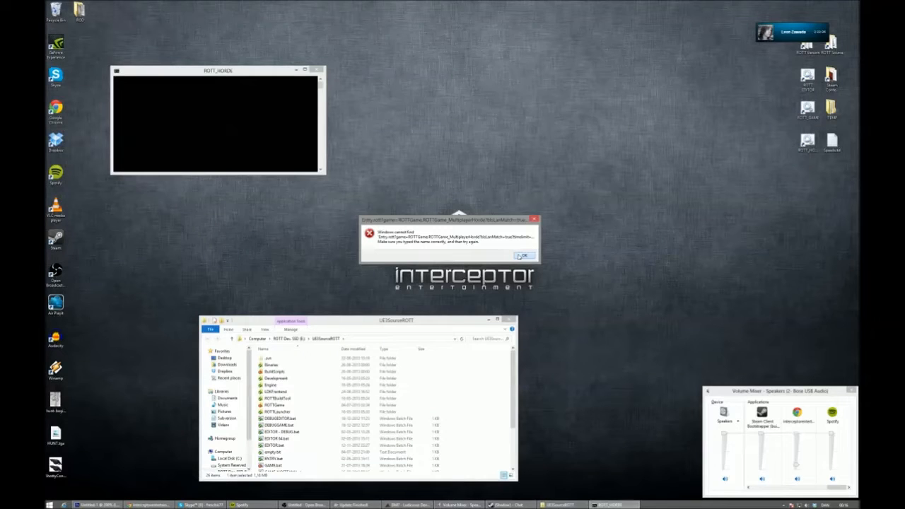
left_click(522, 256)
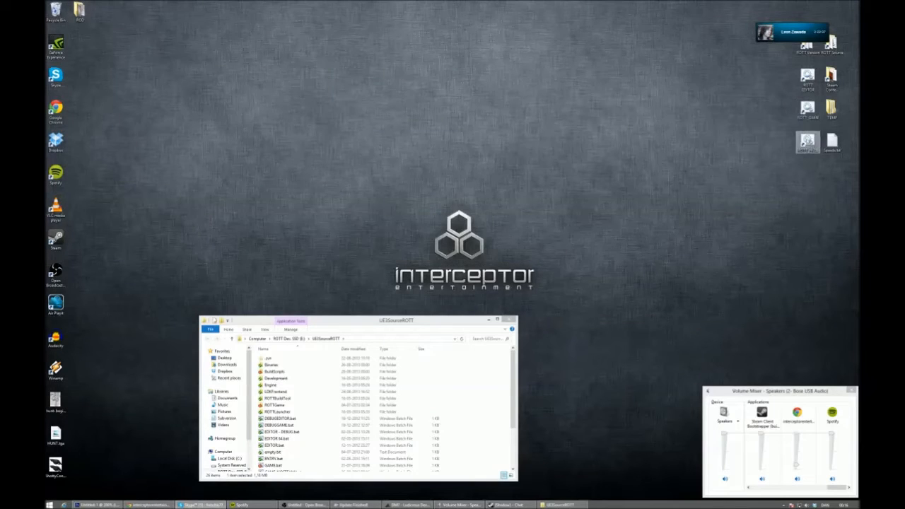
- Reopen GAME_NOSTEAM.bat, insert "server" between start and Entry.rott, and save the file
right_click(808, 142)
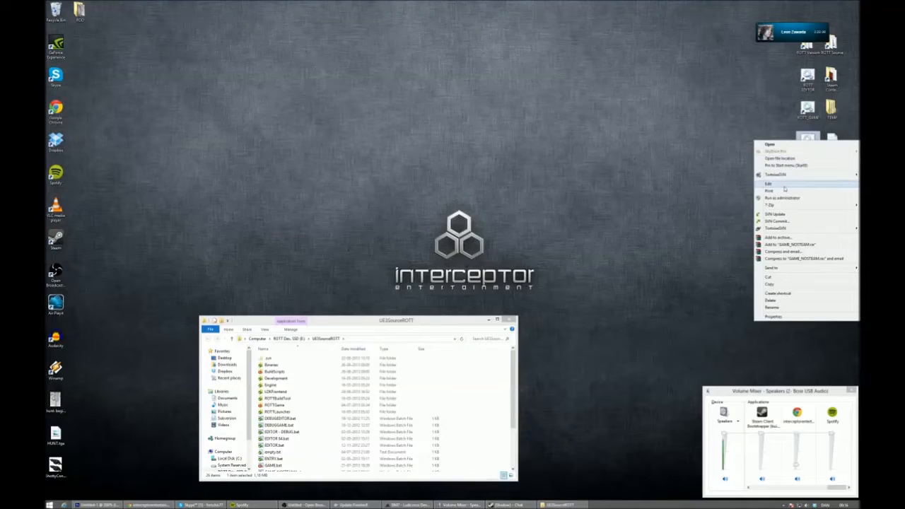
left_click(784, 186)
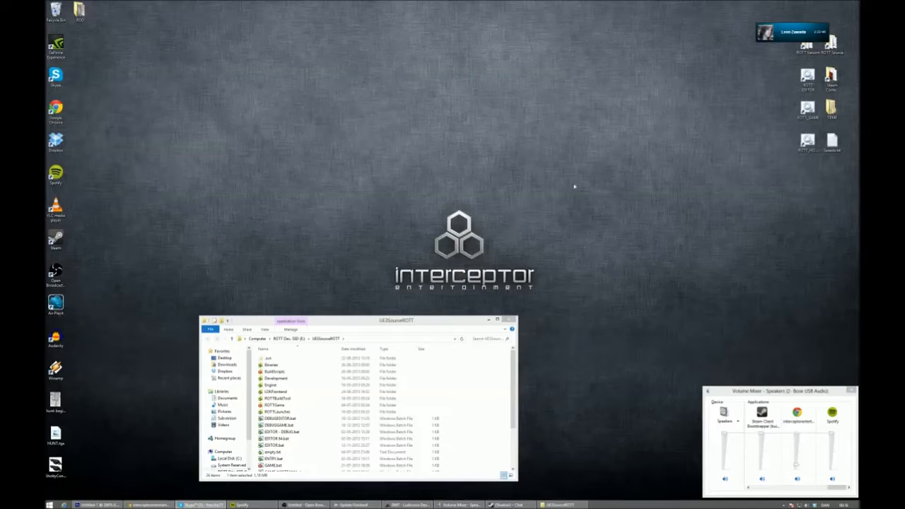
left_click(813, 143)
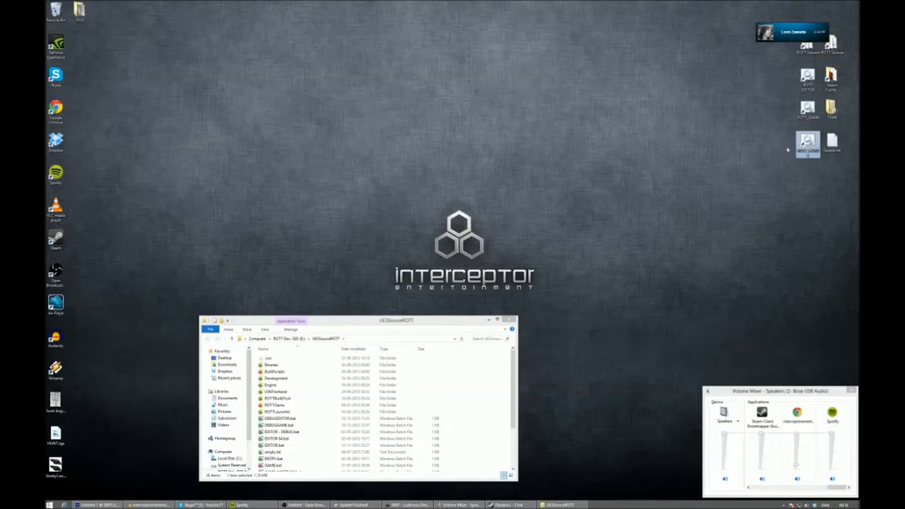
left_click_drag(518, 316, 537, 306)
right_click(809, 140)
left_click(792, 186)
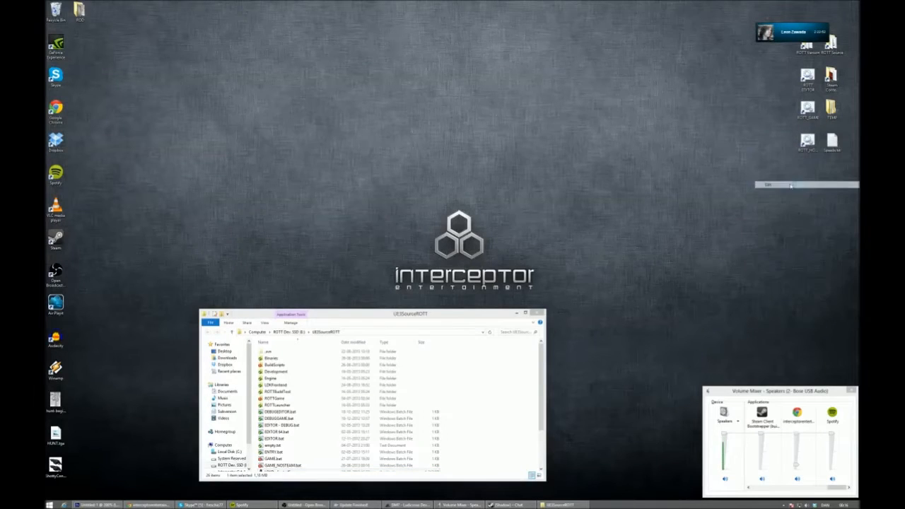
type("server")
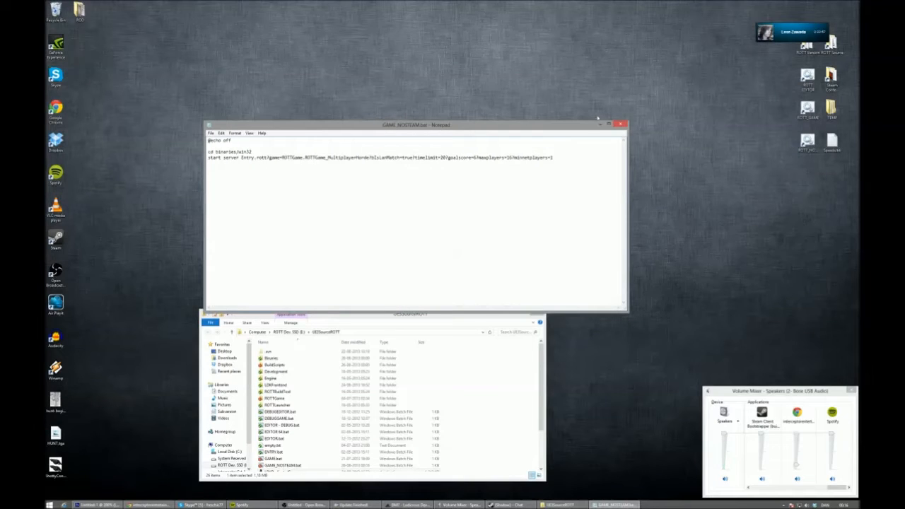
left_click(620, 125)
left_click(438, 257)
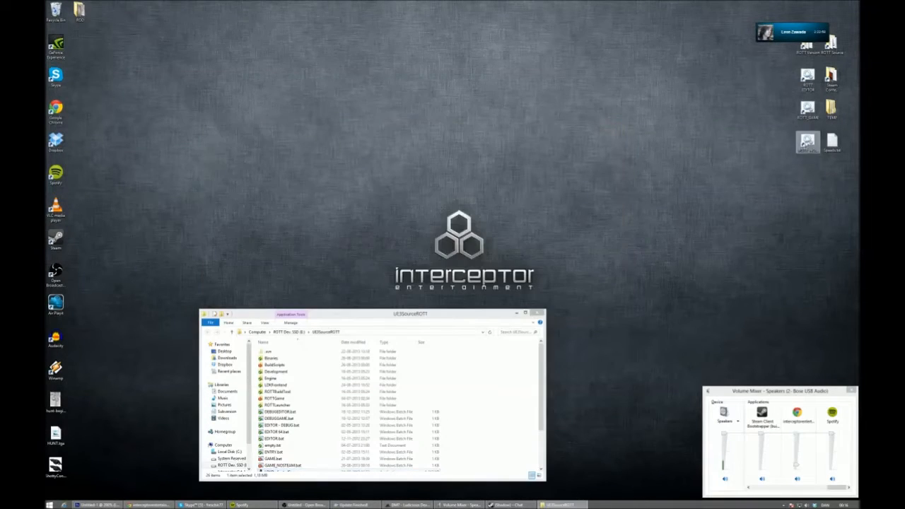
- Replace "start" with "rott" in the GAME_NOSTEAM.bat server command, save the file, and launch the server with the ROTT_HORDE shortcut
left_click(522, 253)
right_click(807, 140)
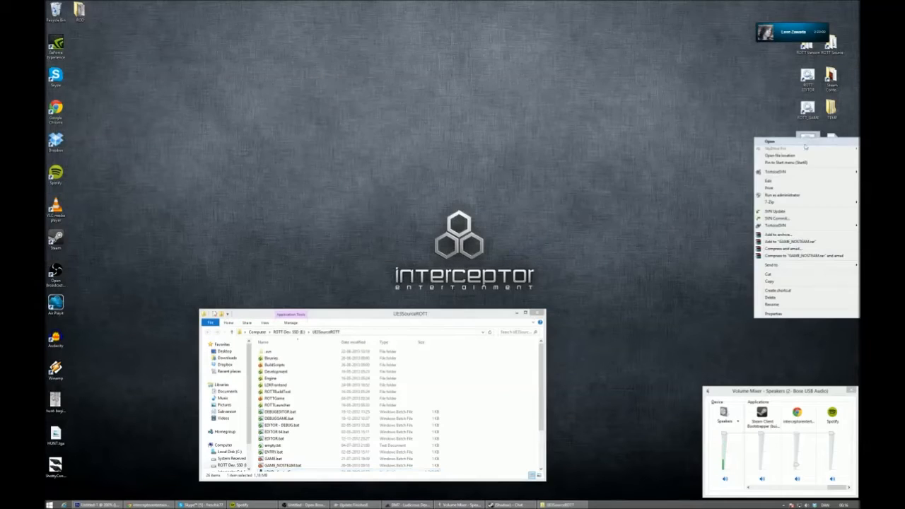
left_click(790, 181)
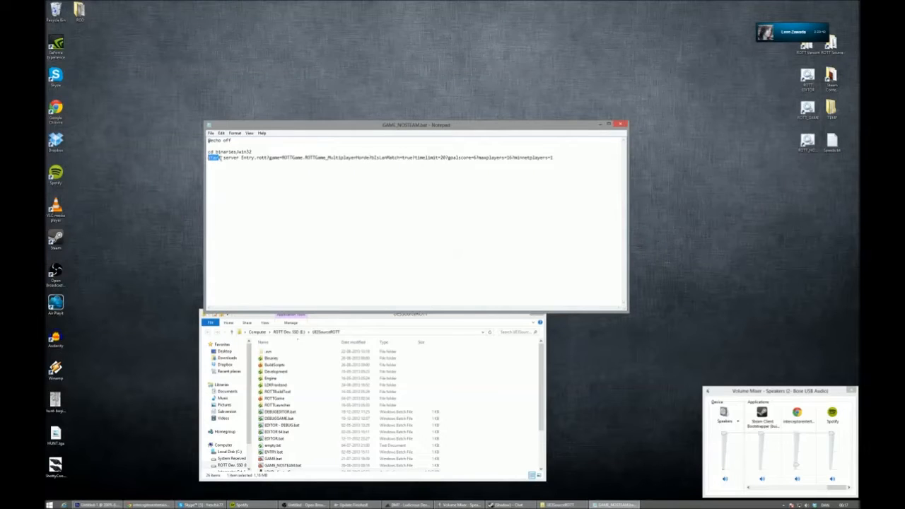
type("rott")
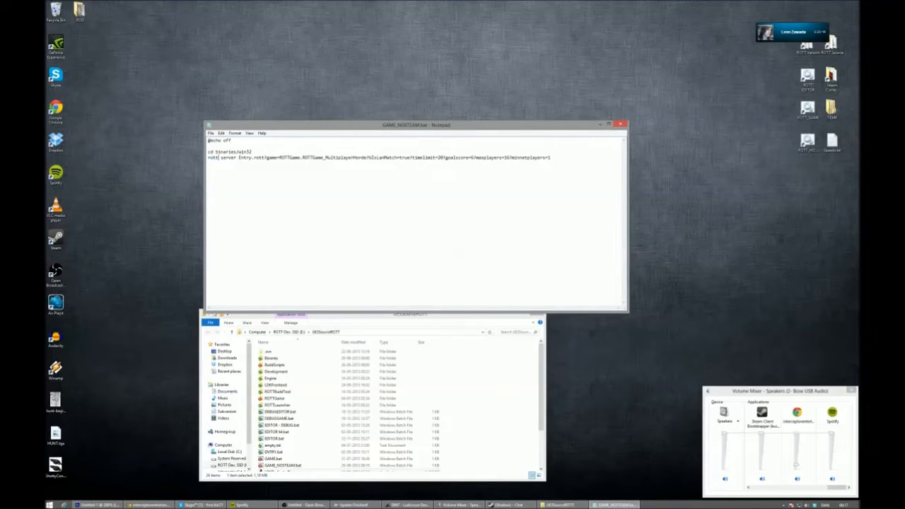
left_click(620, 124)
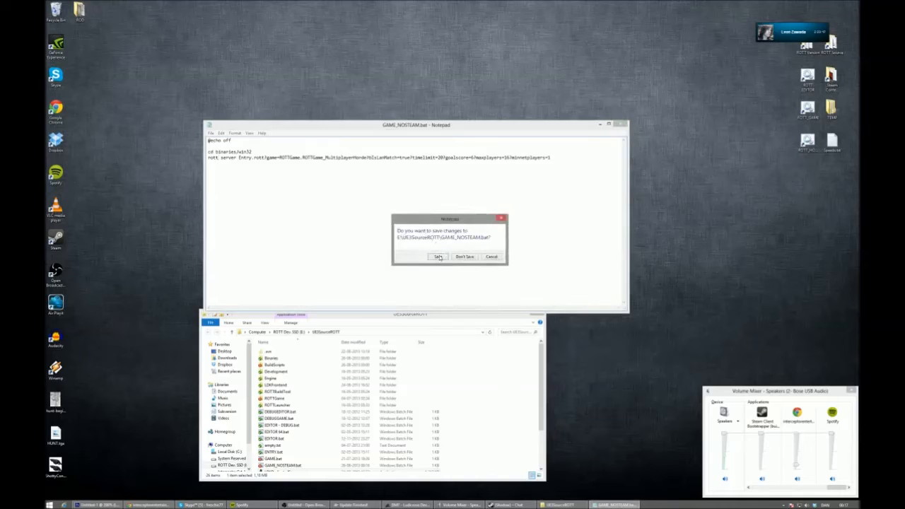
left_click(439, 258)
double_click(808, 140)
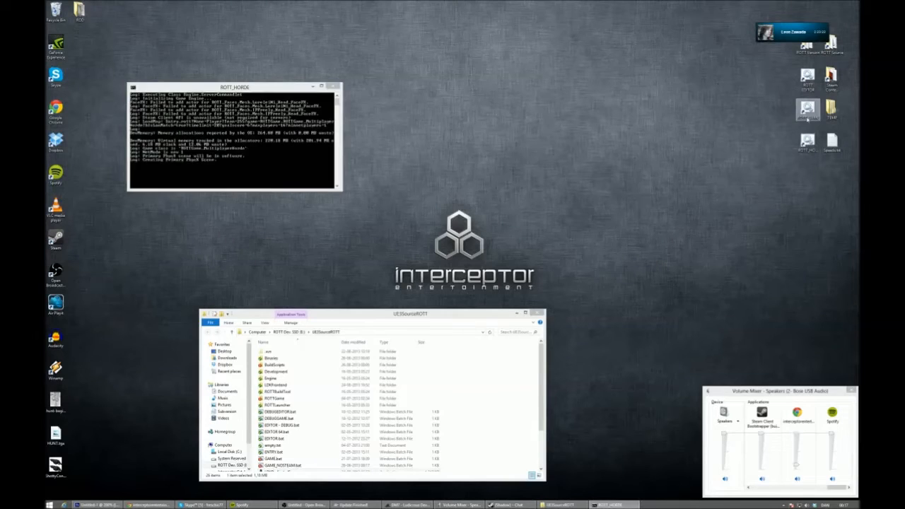
- While the server runs, replace everything after rott in GAME_NOSTEAM.bat with NOSTEAM and save the file
right_click(809, 111)
left_click(785, 154)
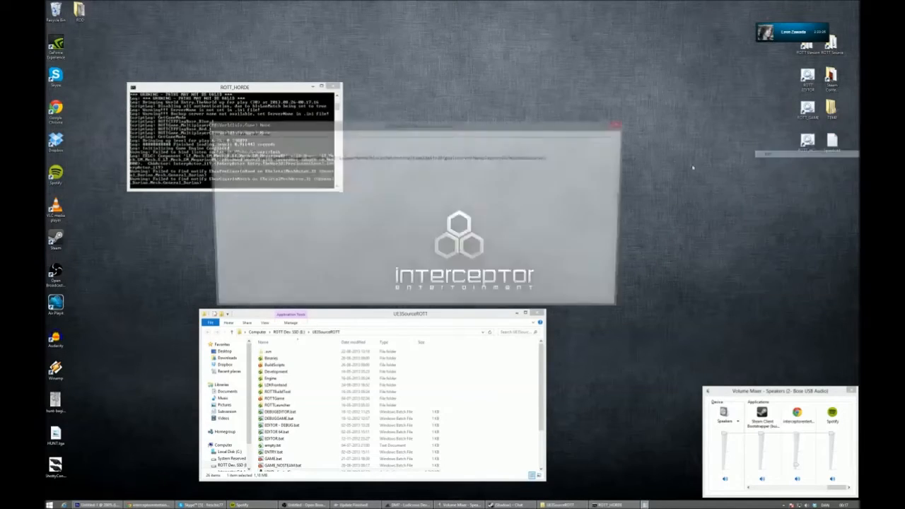
left_click(585, 157)
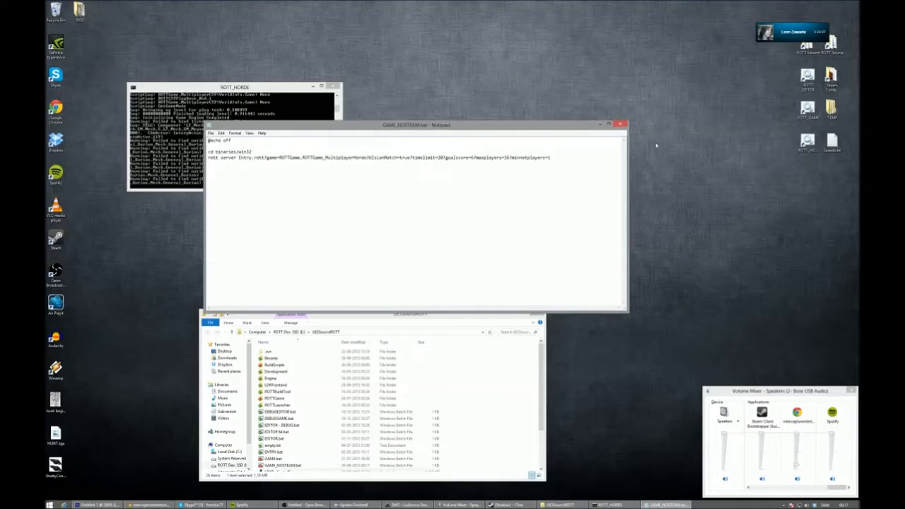
key("shift+Home")
left_click_drag(582, 161, 221, 168)
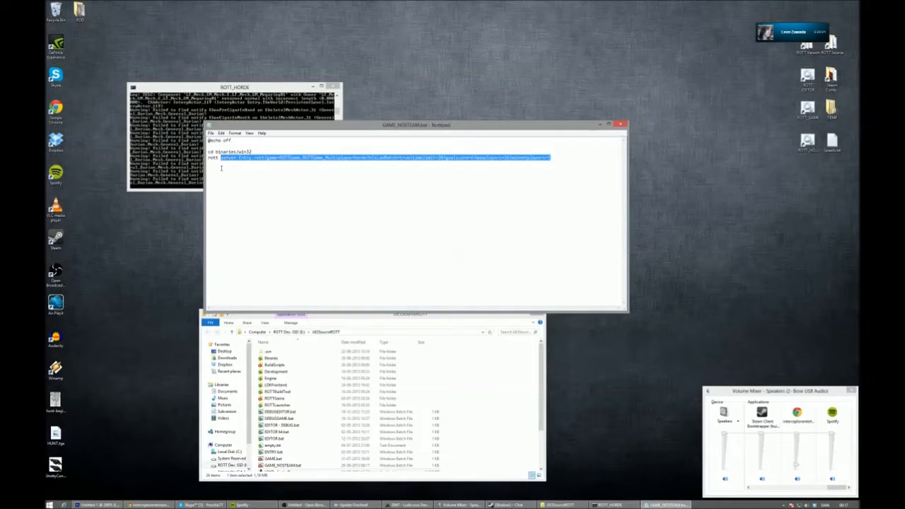
type("NOSTEAM")
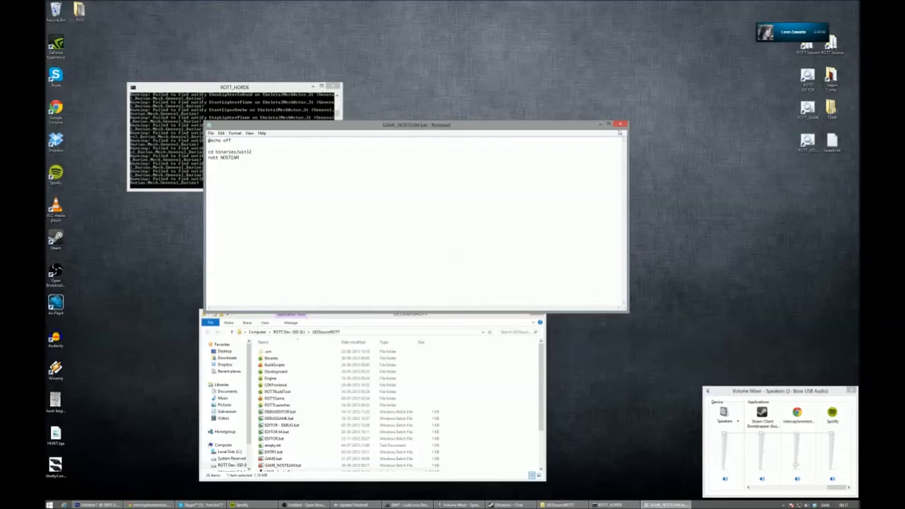
left_click(621, 125)
left_click(439, 257)
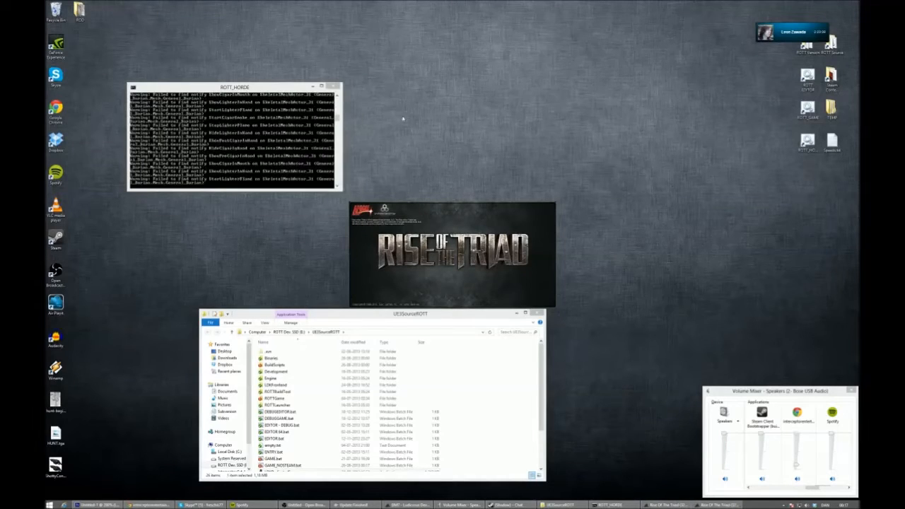
- Start two no-Steam game clients on the default map, close the source folder, and move the two game windows apart
left_click(538, 313)
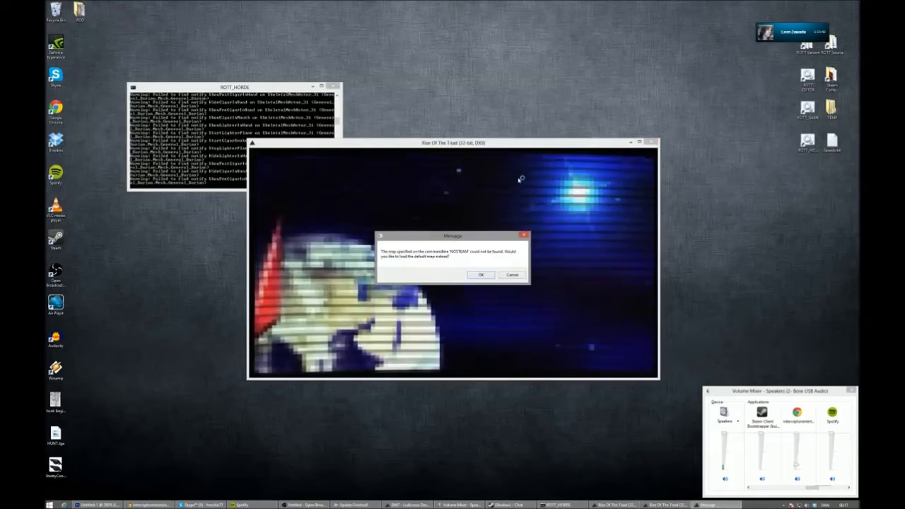
left_click(481, 274)
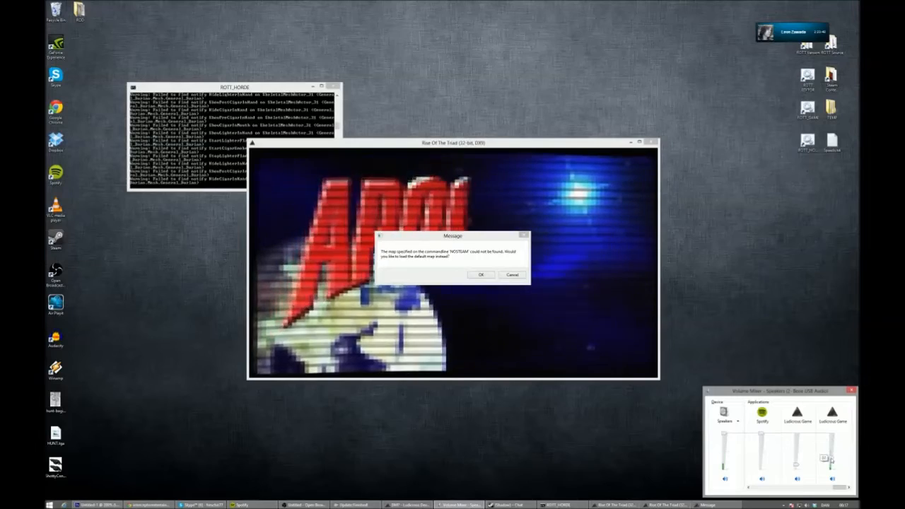
left_click(487, 276)
left_click_drag(486, 143, 661, 72)
left_click_drag(376, 146, 202, 204)
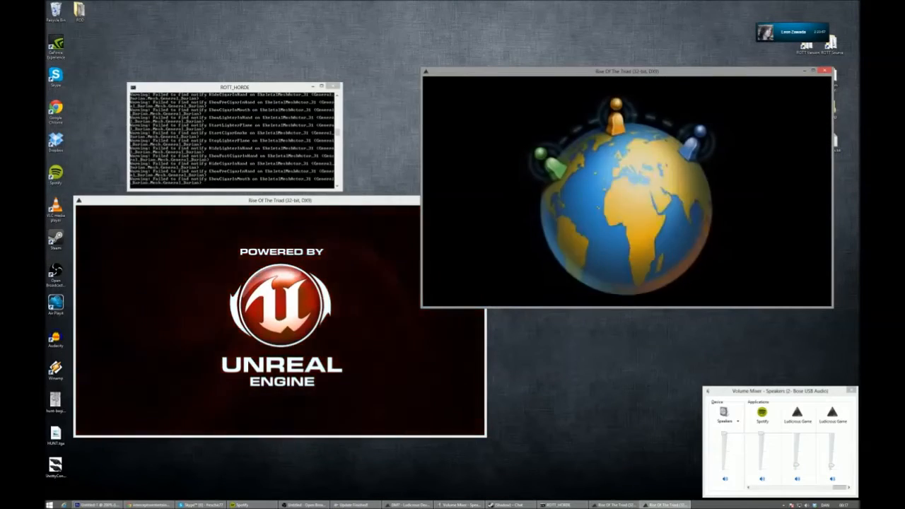
- Skip the intro videos and choose offline play in both Rise of the Triad windows
left_click(303, 301)
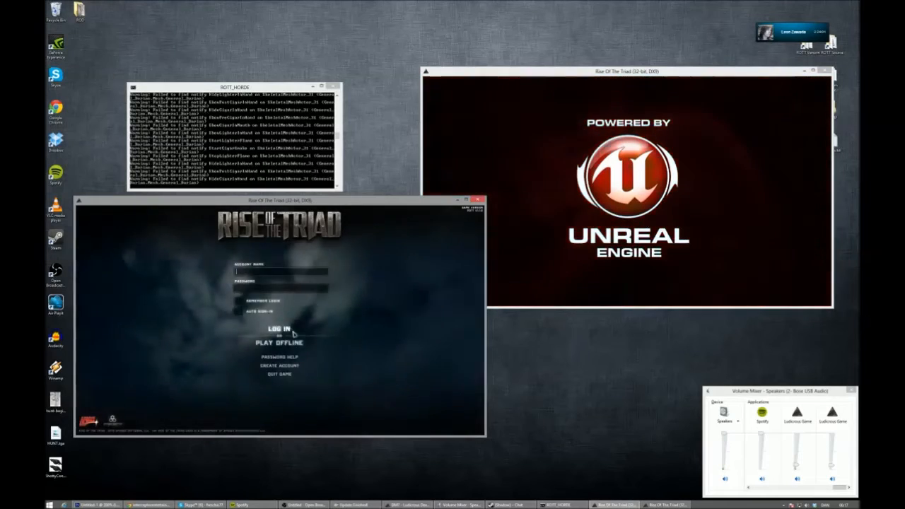
left_click(293, 343)
key("alt+Tab")
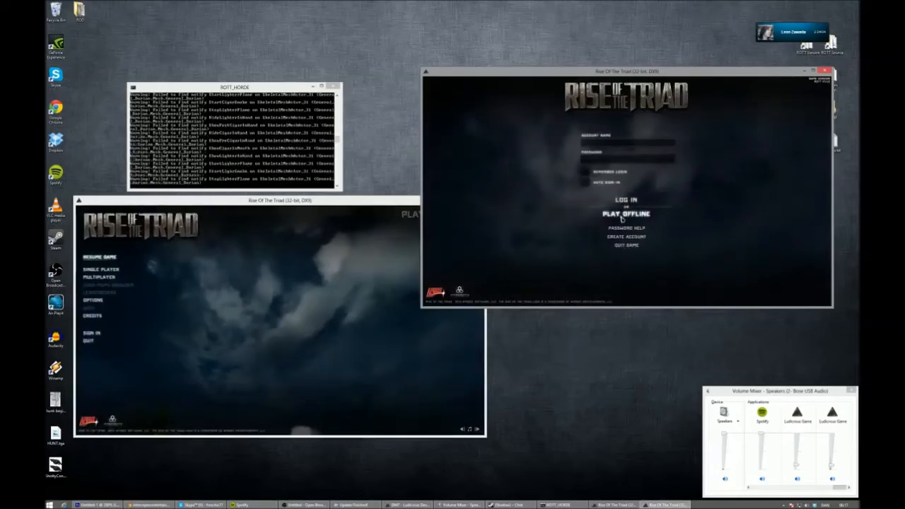
left_click(626, 211)
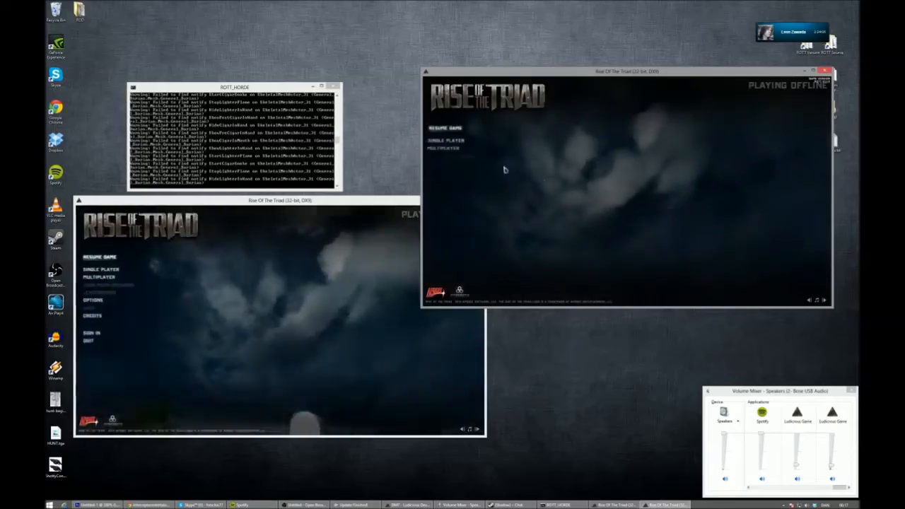
- In the upper game window, join the listed LAN horde server on the ENTRY map as Taradino Cassatt
left_click(444, 148)
left_click(558, 143)
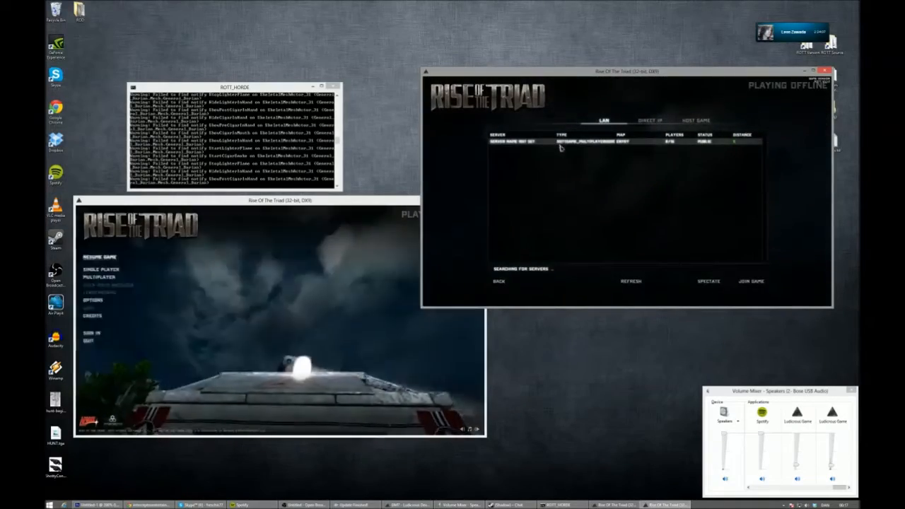
left_click(751, 281)
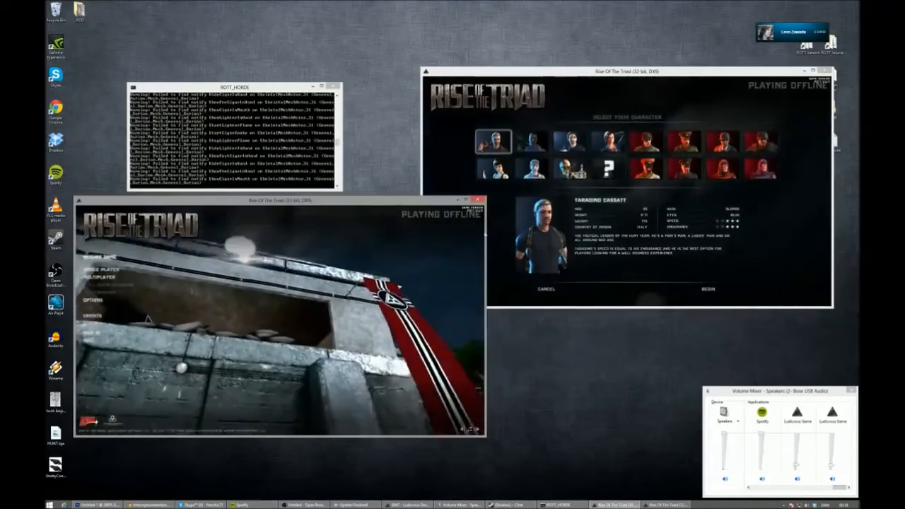
left_click(708, 289)
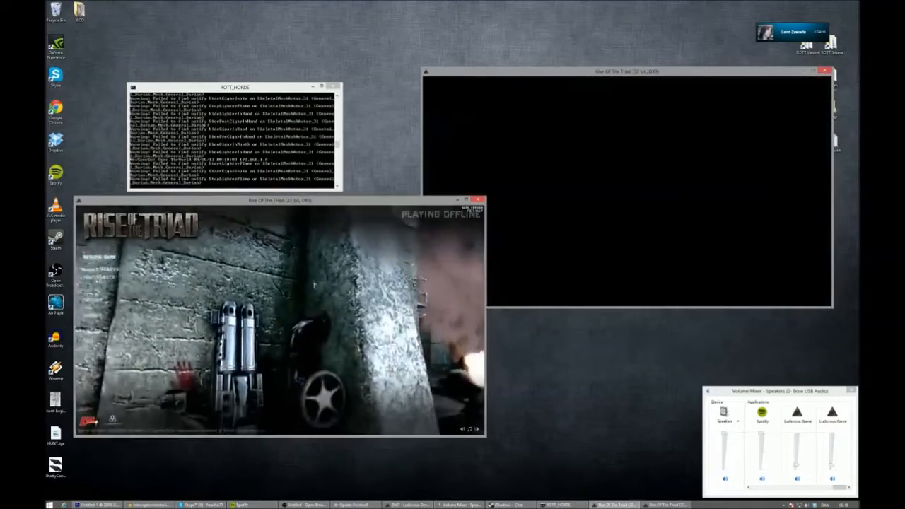
- In the lower game window, join the listed LAN horde server with Bob as the character
left_click(98, 277)
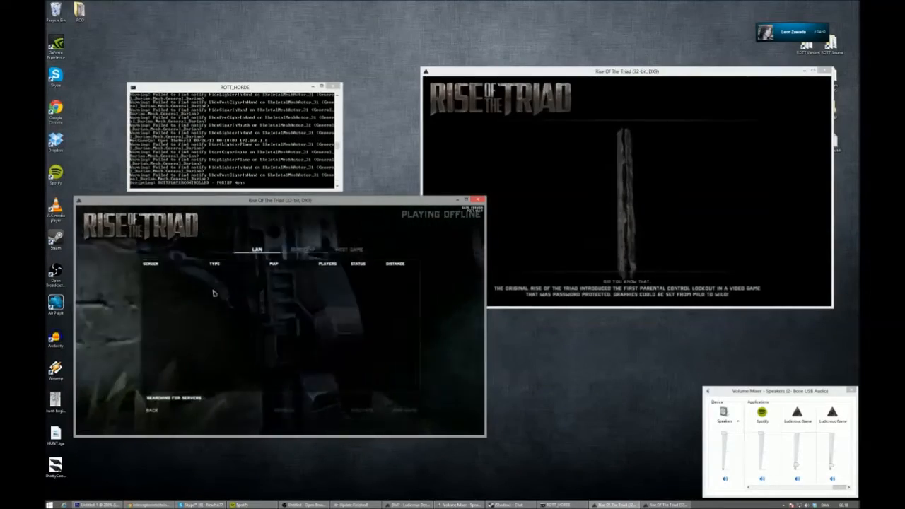
left_click(236, 273)
left_click(403, 411)
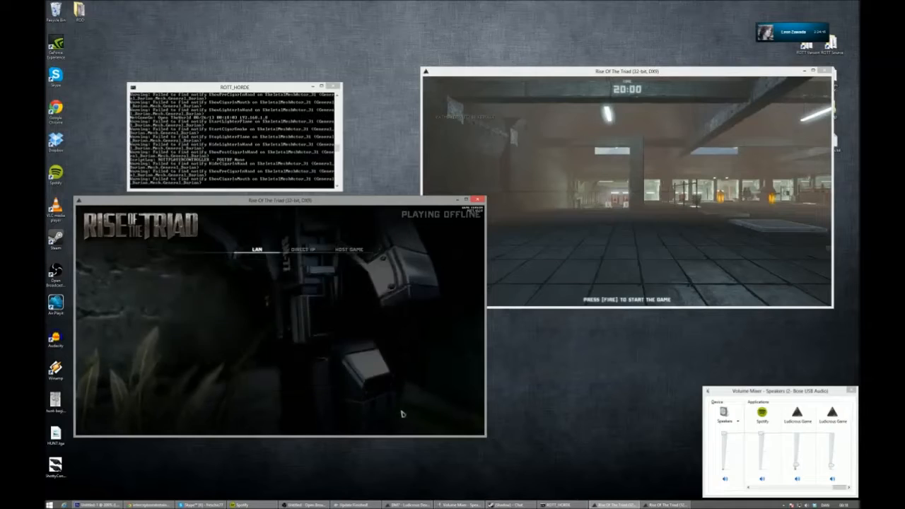
left_click(223, 297)
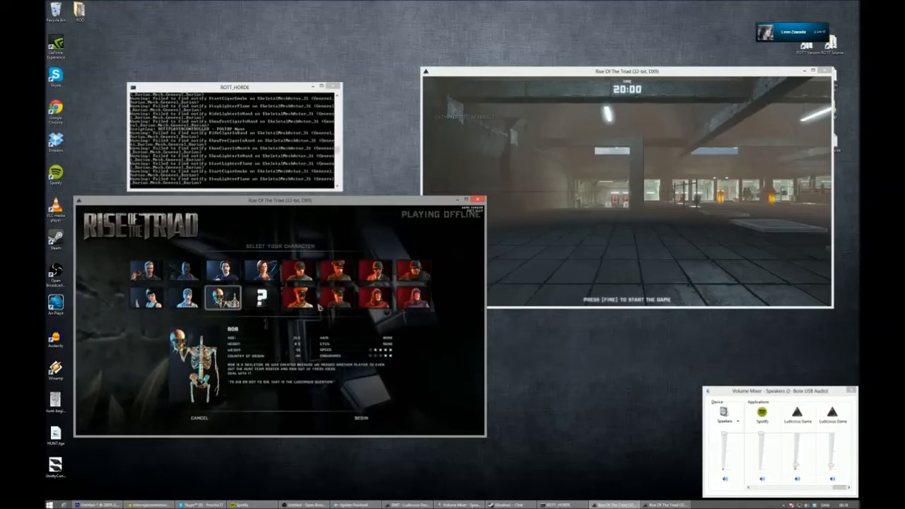
left_click(361, 418)
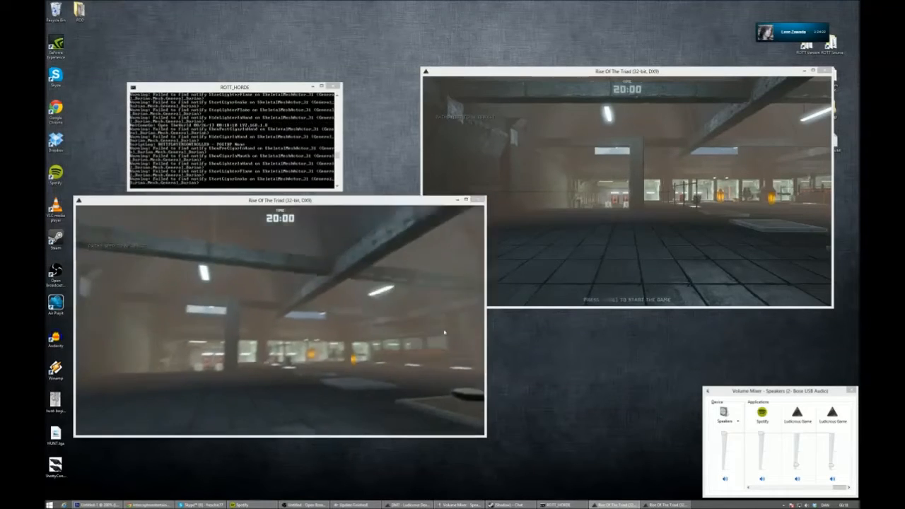
- Switch to the upper game window and roam the ENTRY map in spectator view until the horde match starts
key("alt+Tab")
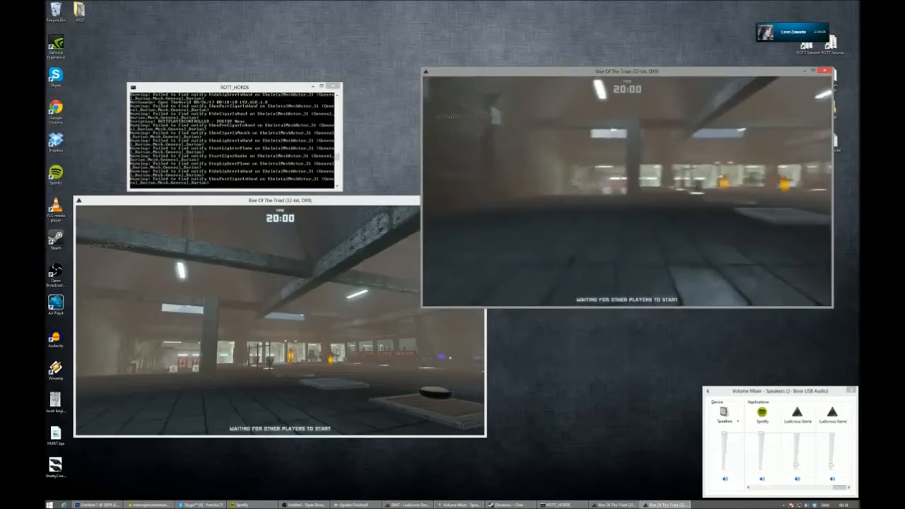
key("w")
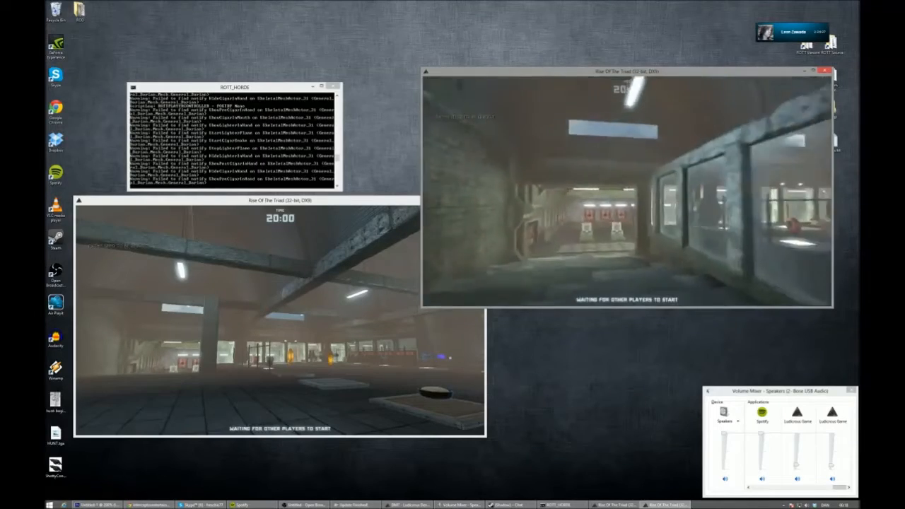
key("w")
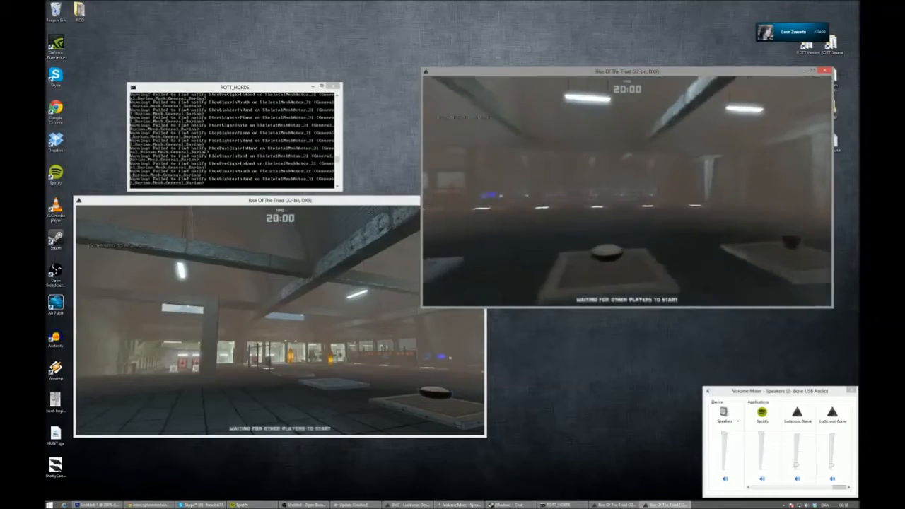
key("w")
key("s")
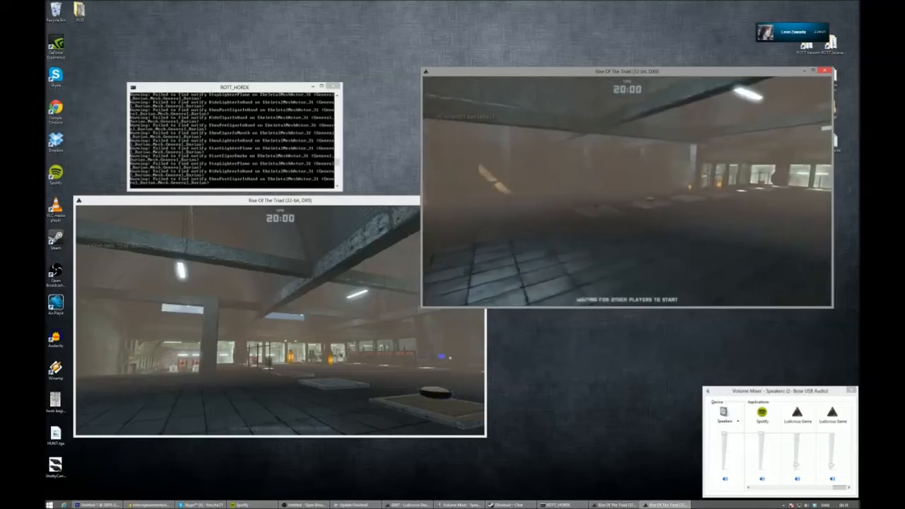
key("space")
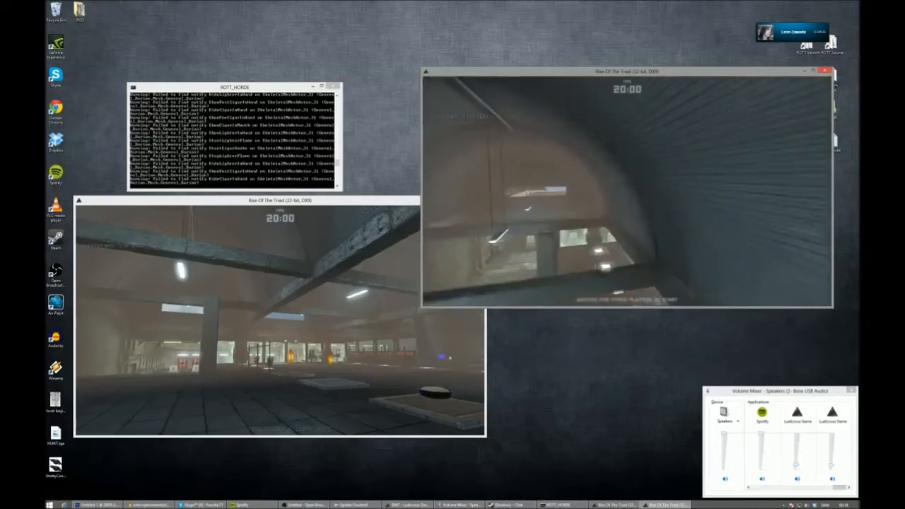
key("w")
key("w")
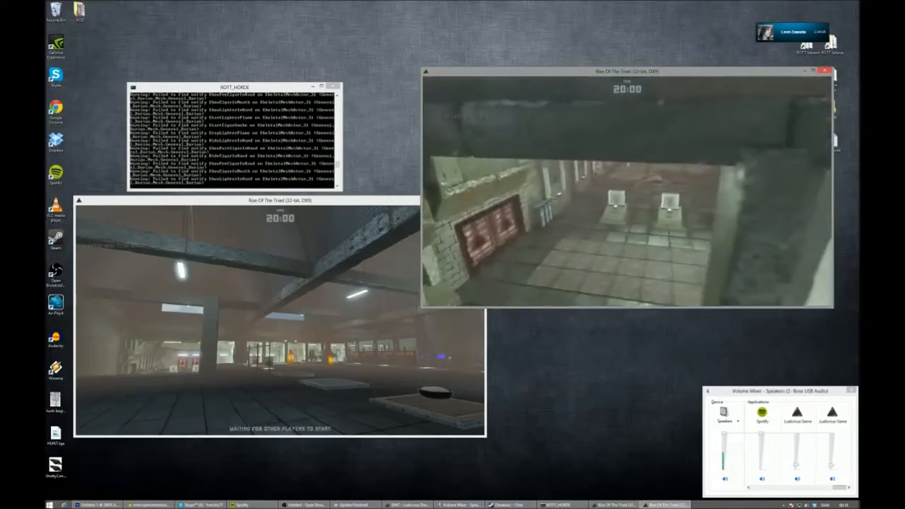
key("space")
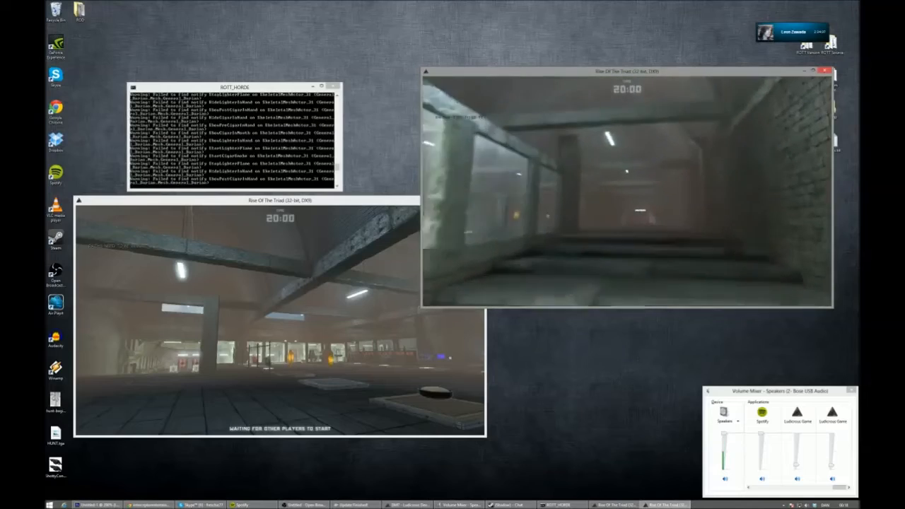
key("w")
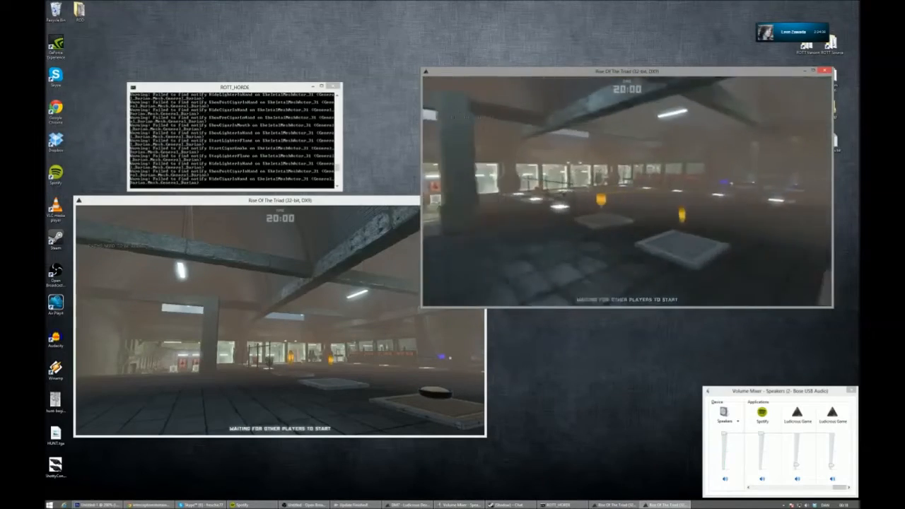
key("w")
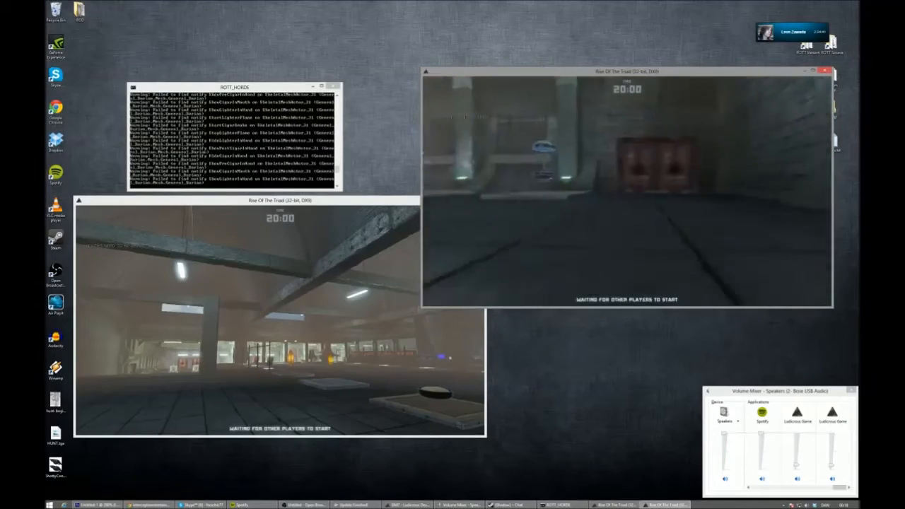
key("w")
key("e")
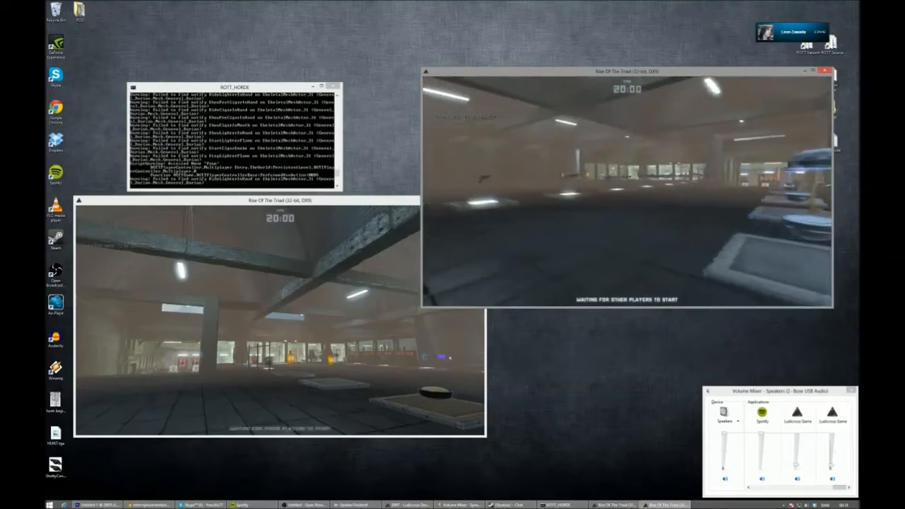
key("w")
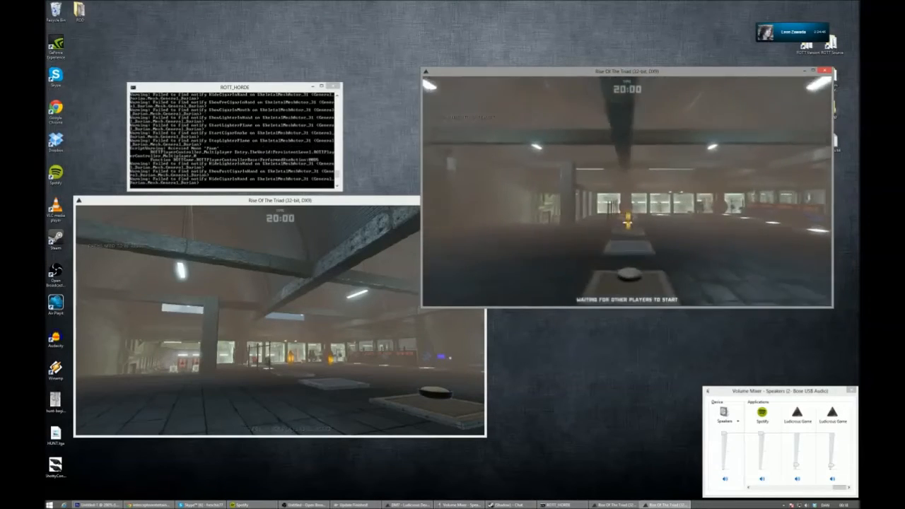
key("a")
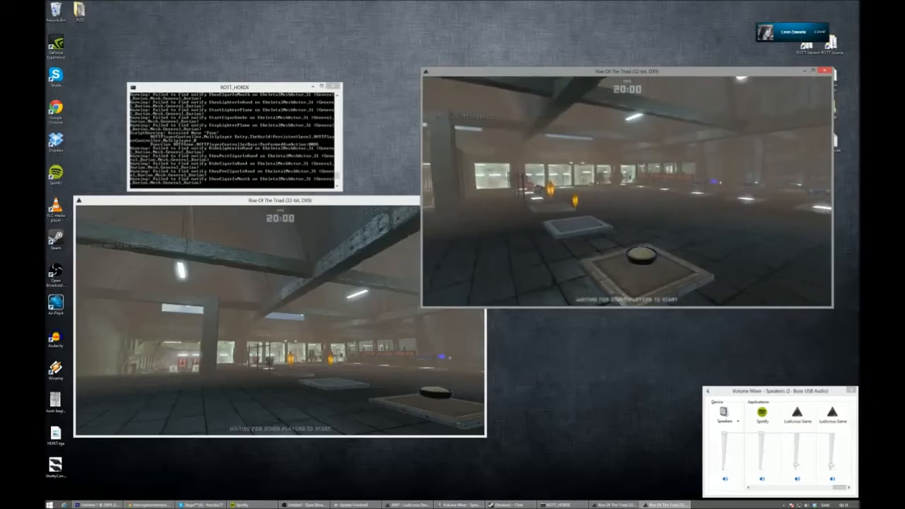
key("d")
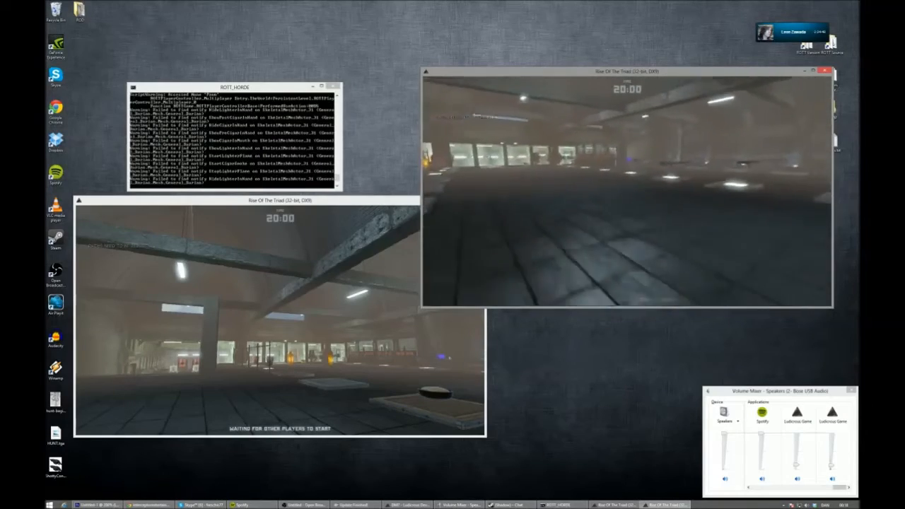
key("s")
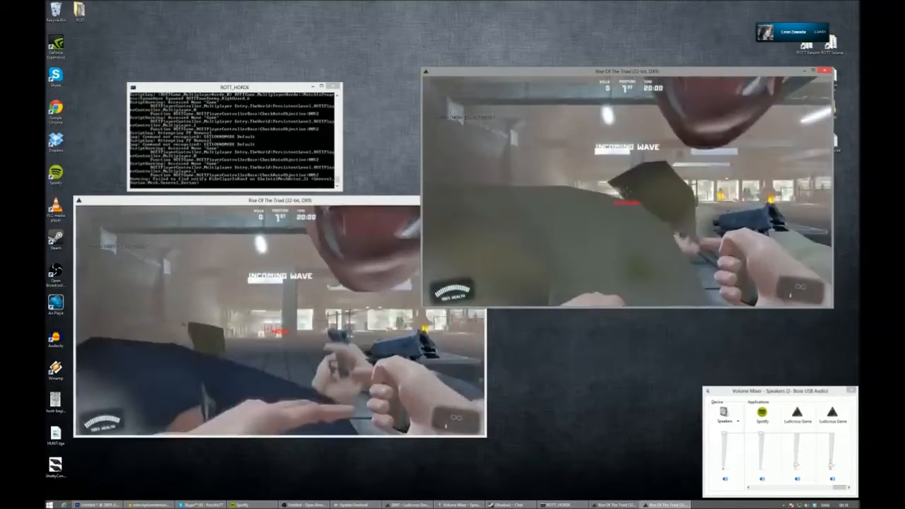
- Pick up the rocket launcher in the upper game window and fire rockets at the first-wave enemies in the shooting range
key("w")
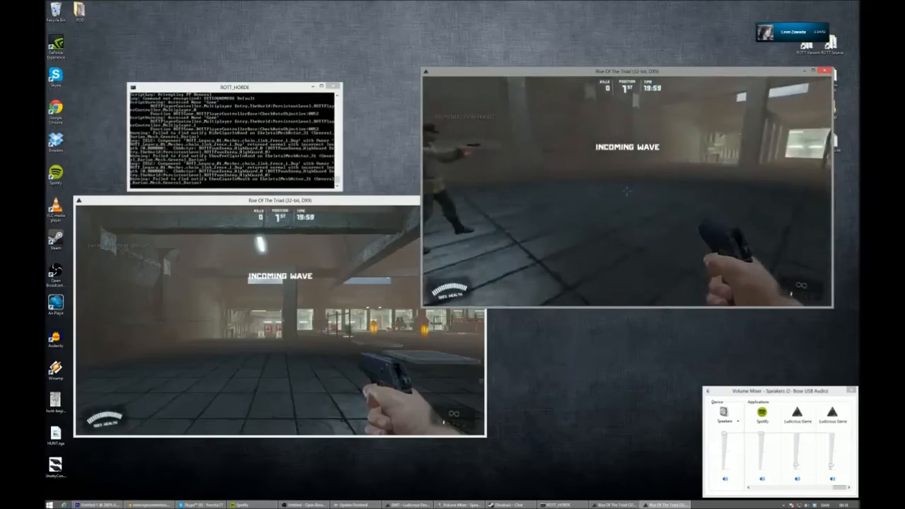
key("w")
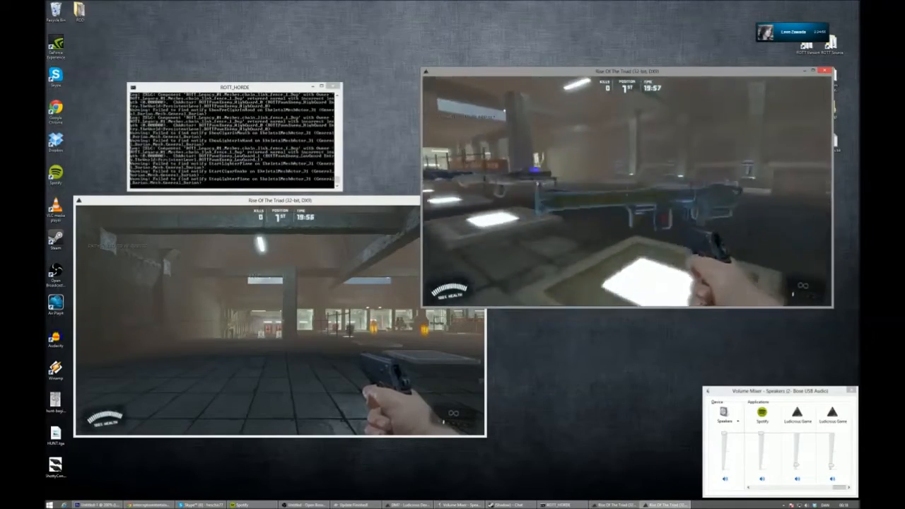
key("w")
left_click(628, 191)
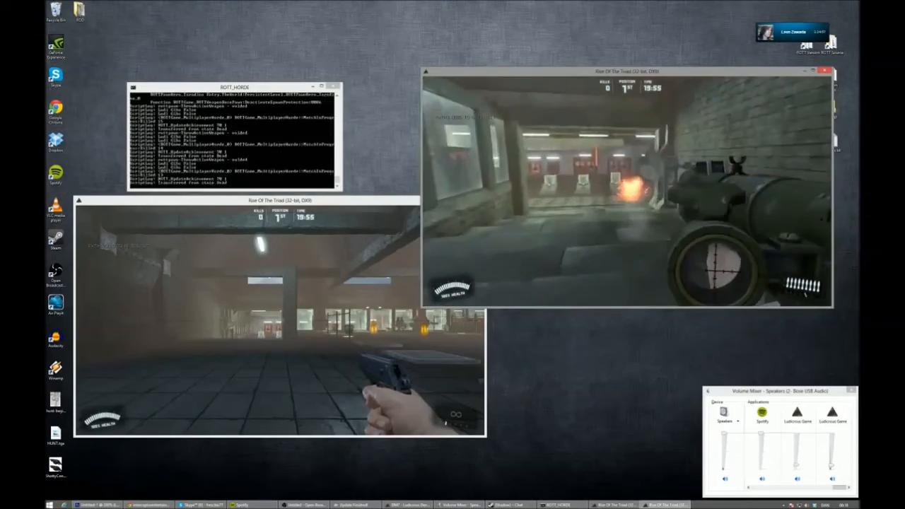
key("w")
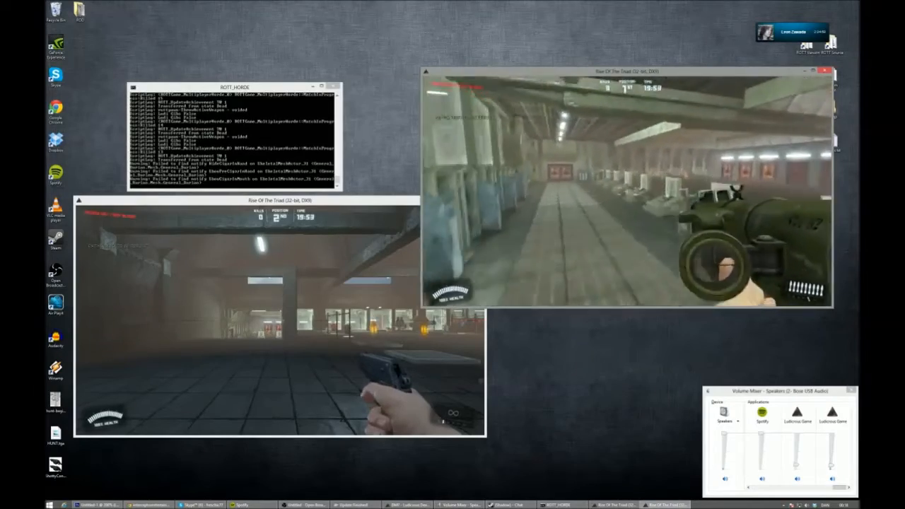
left_click(627, 191)
key("w")
left_click(628, 191)
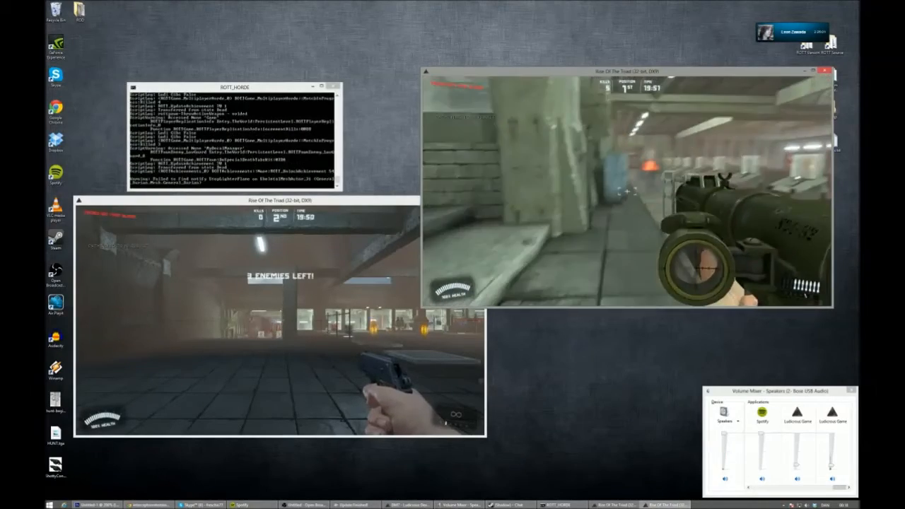
- Hunt down the remaining first-wave enemies across the hall and finish them with the rocket launcher
key("w")
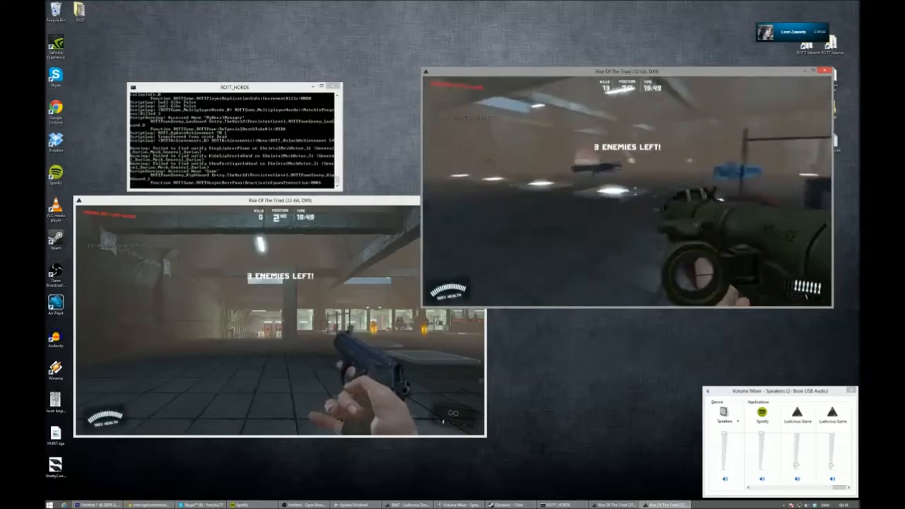
key("w")
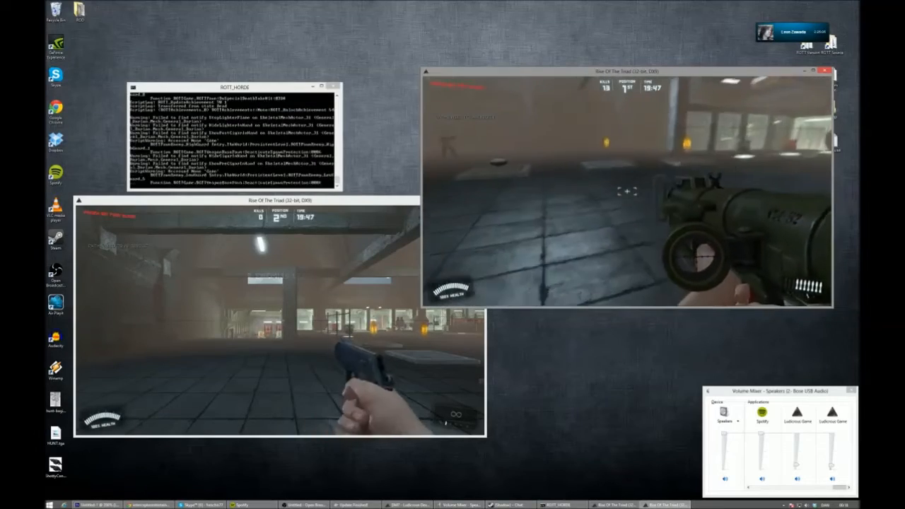
key("w")
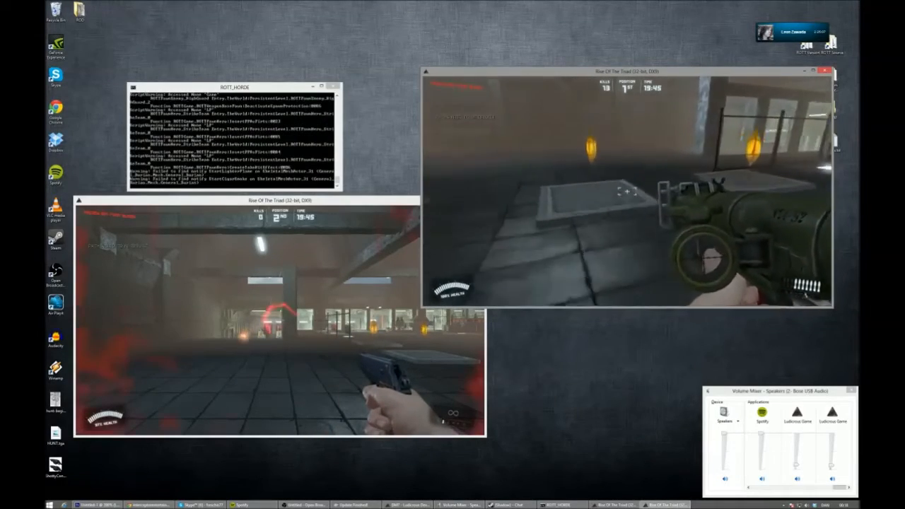
key("w")
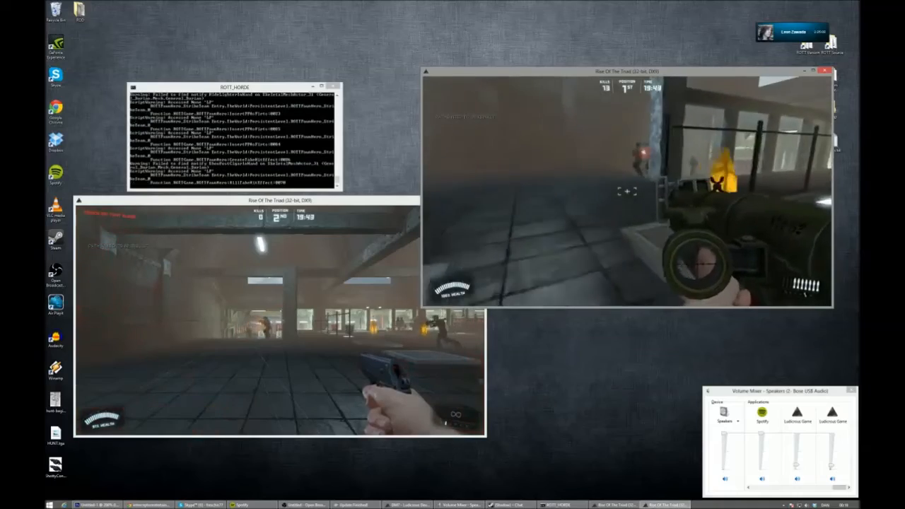
left_click(628, 190)
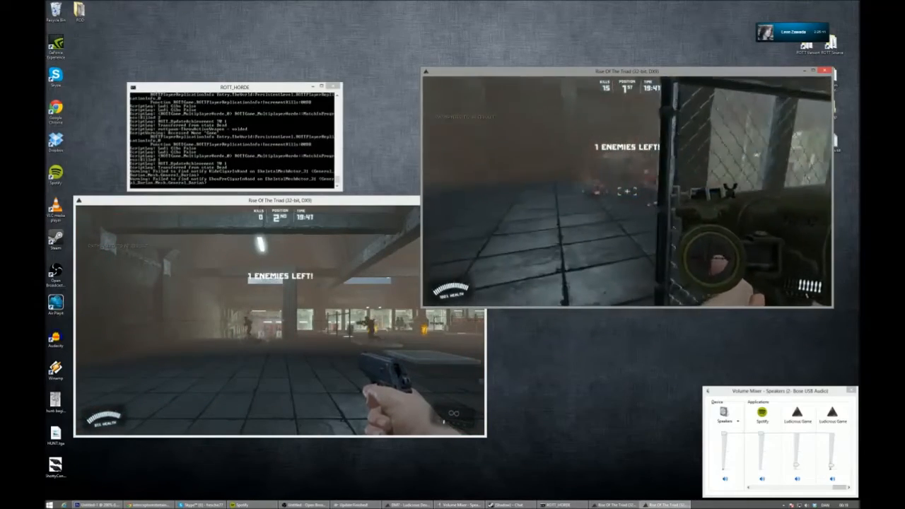
left_click(627, 191)
key("w")
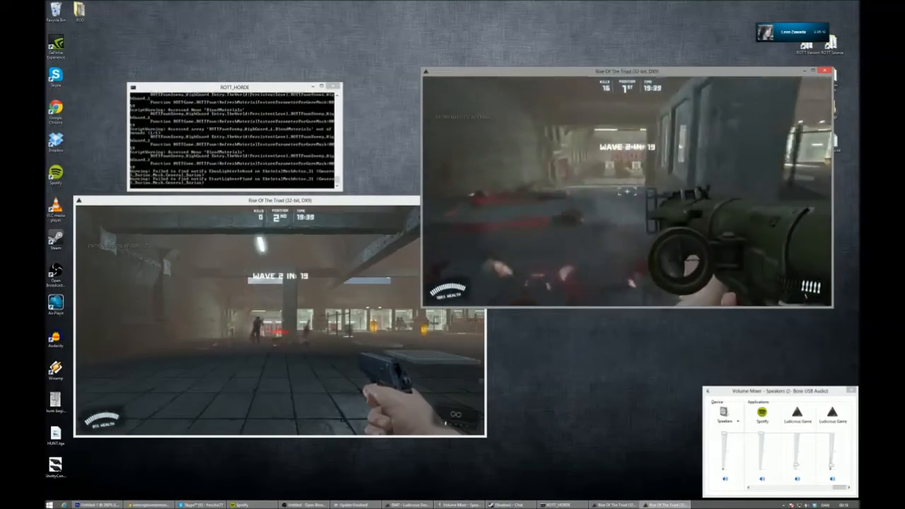
- Walk up to the second client's character and jump around and over it during the countdown to wave 2
key("w")
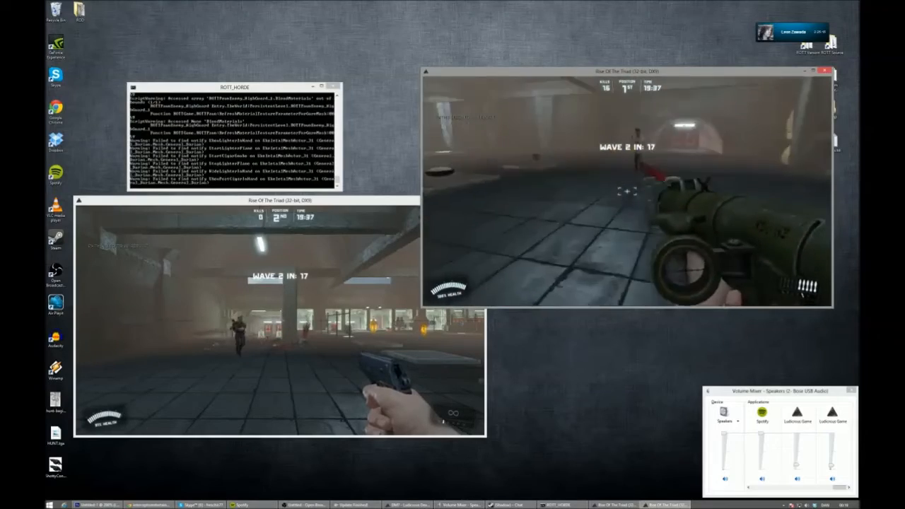
key("a")
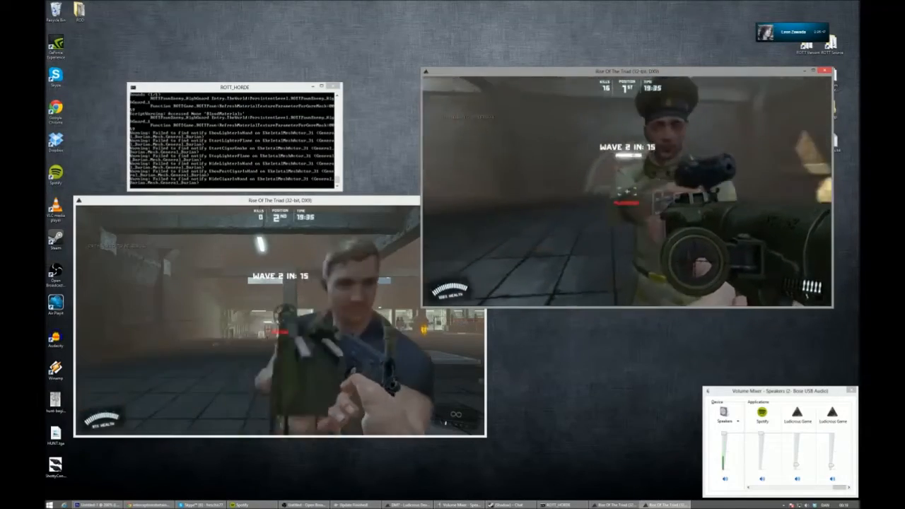
key("d")
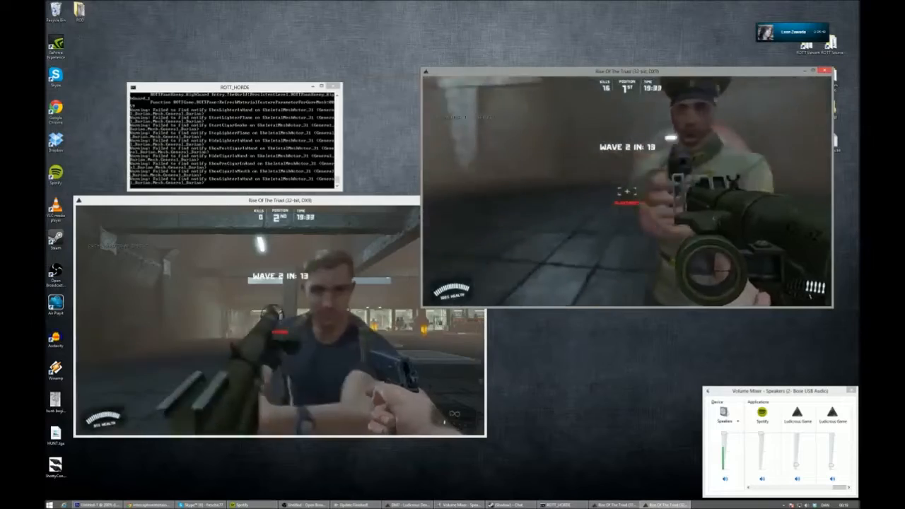
key("space")
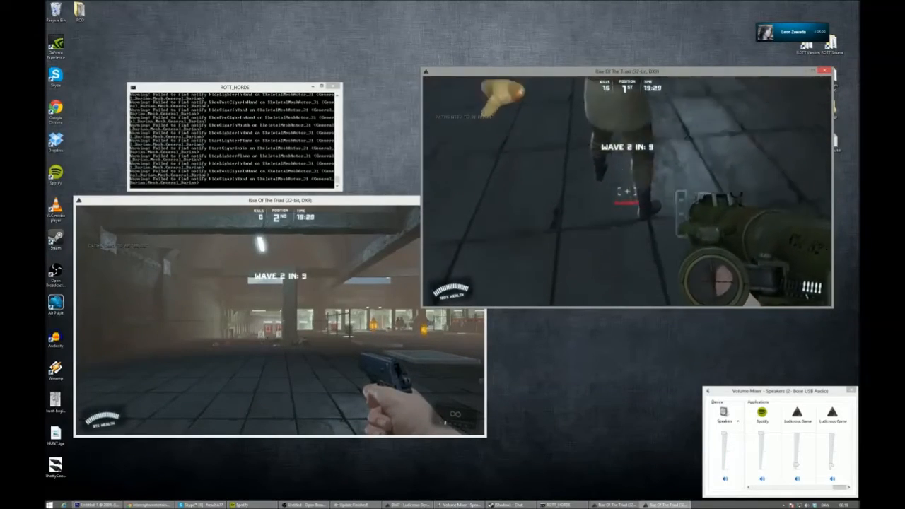
key("space")
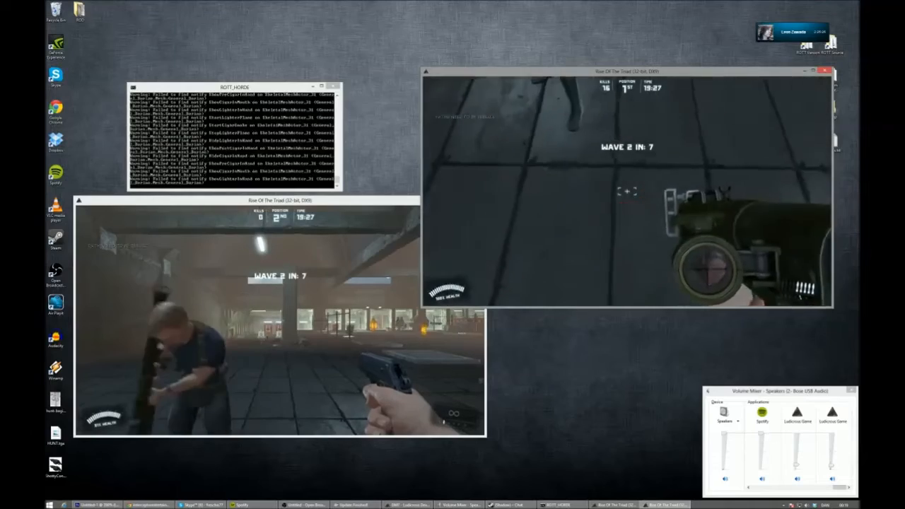
key("space")
- Leave the second client's character and run across the hall to the shooting range as wave 2 comes in
key("space")
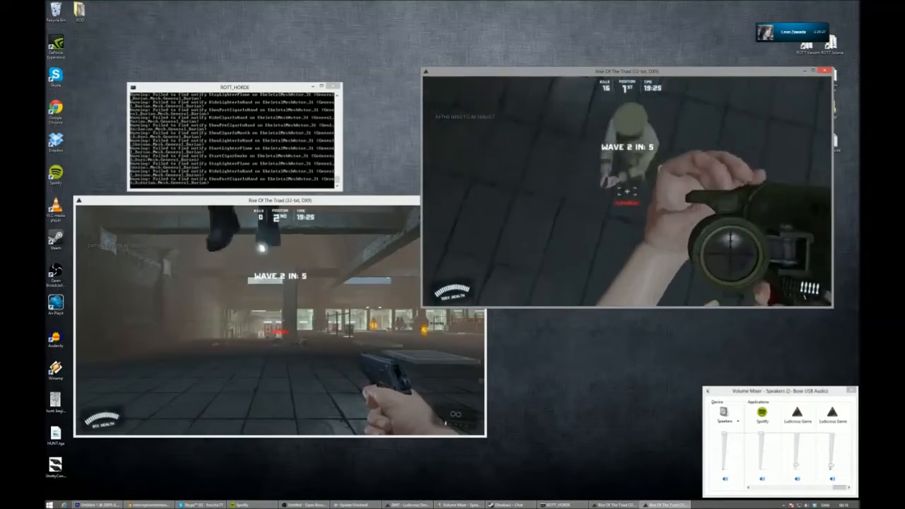
key("space")
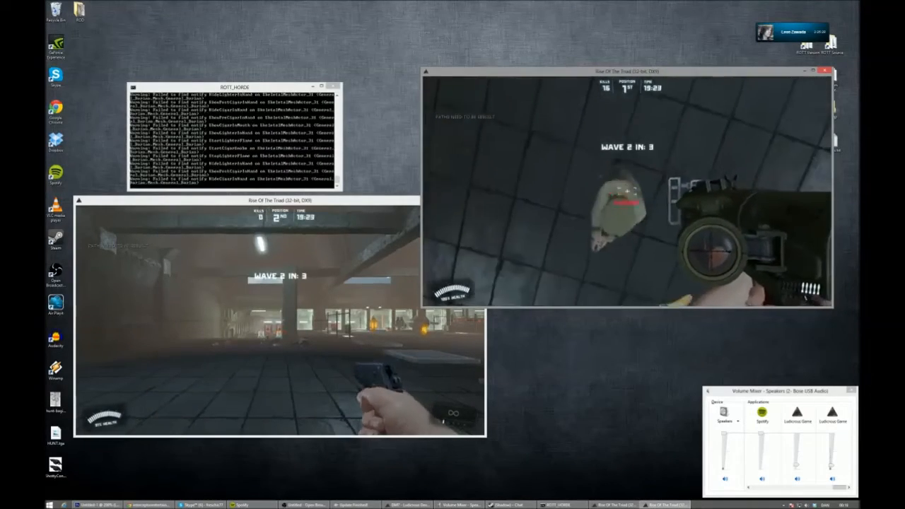
key("w")
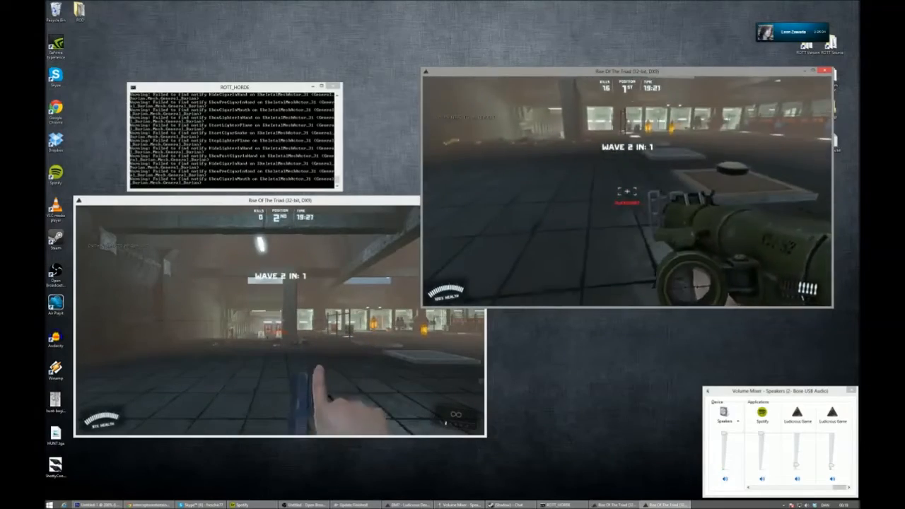
key("w")
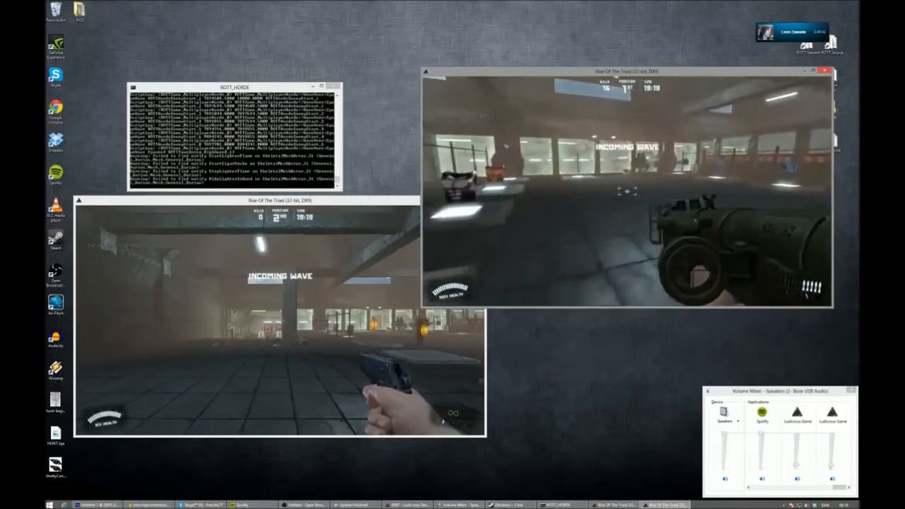
key("w")
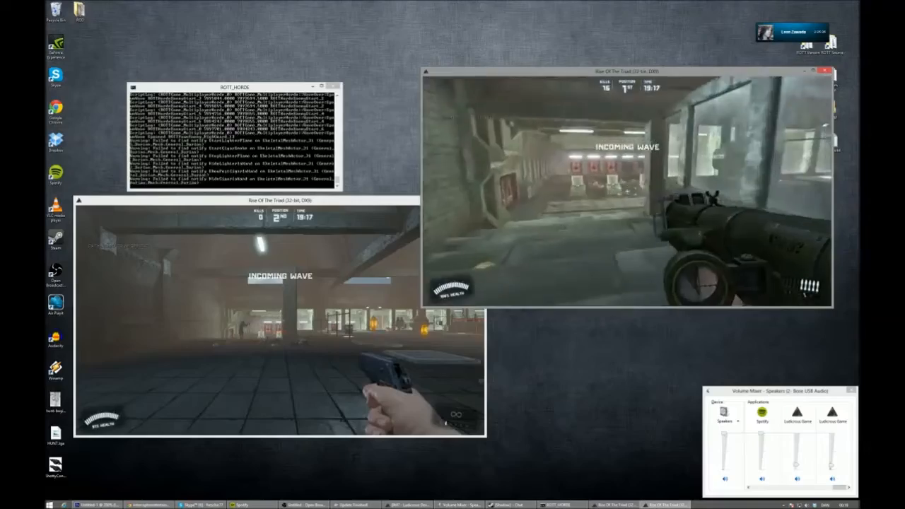
key("w")
- Fire the remaining rockets at the second-wave enemies in the shooting range while moving around them
left_click(627, 191)
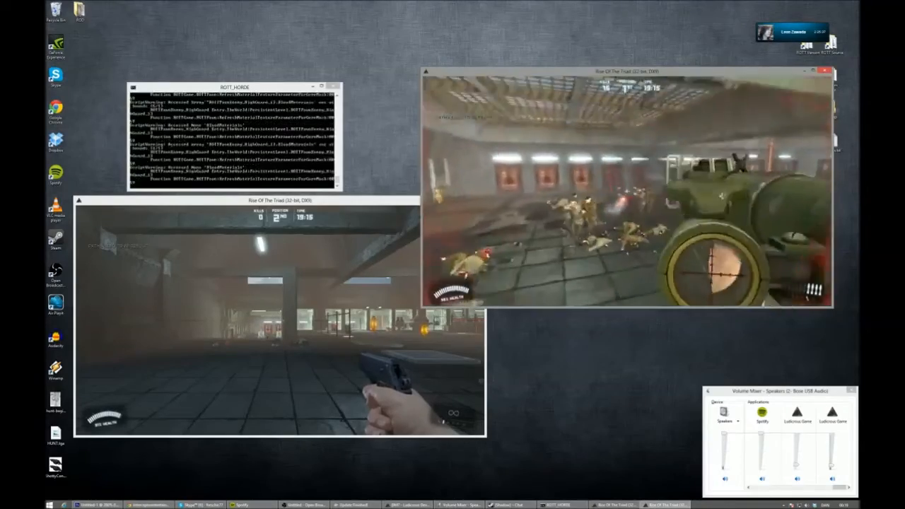
key("s")
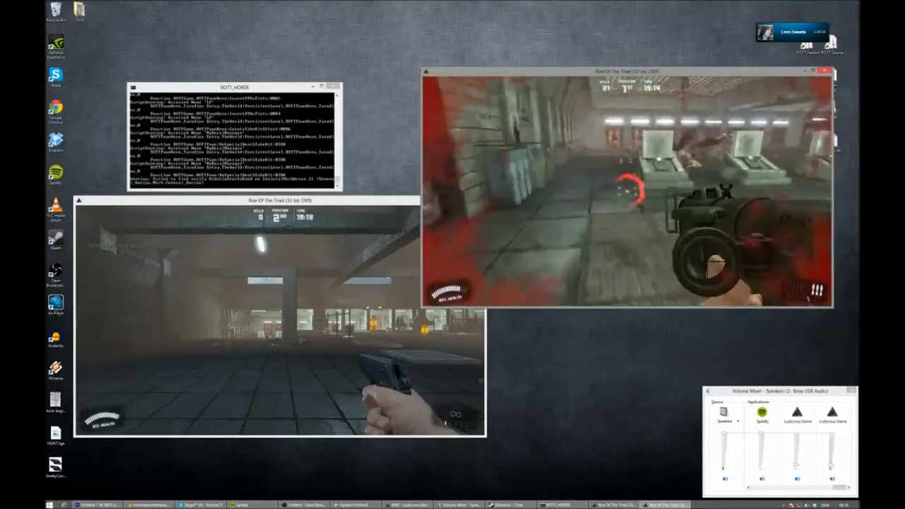
key("w")
left_click(627, 191)
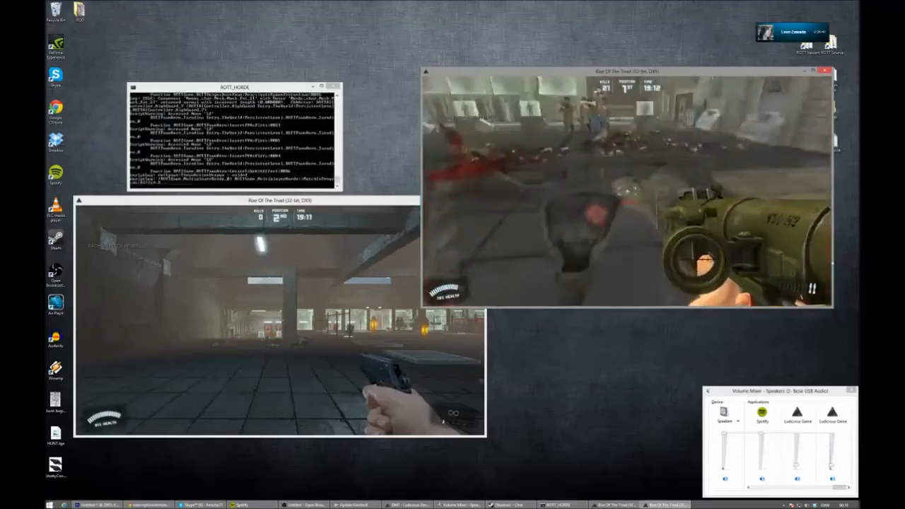
left_click(627, 191)
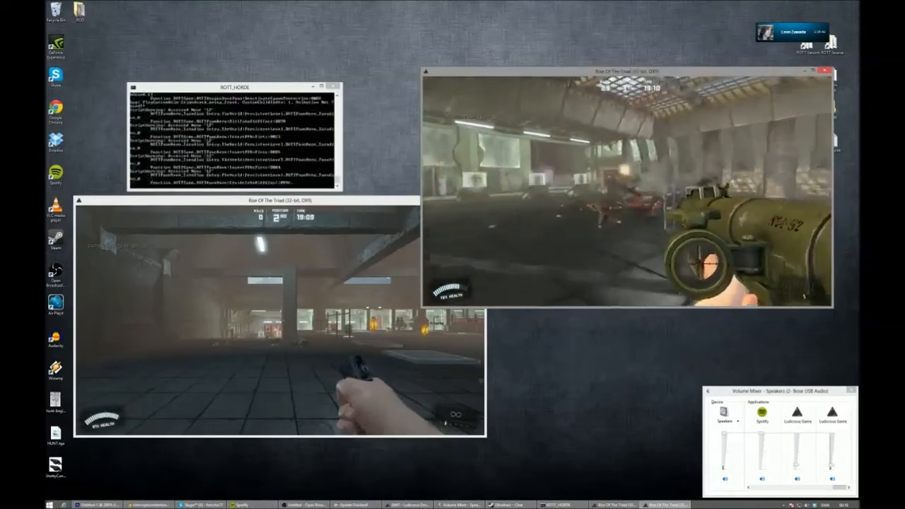
left_click(627, 191)
key("w")
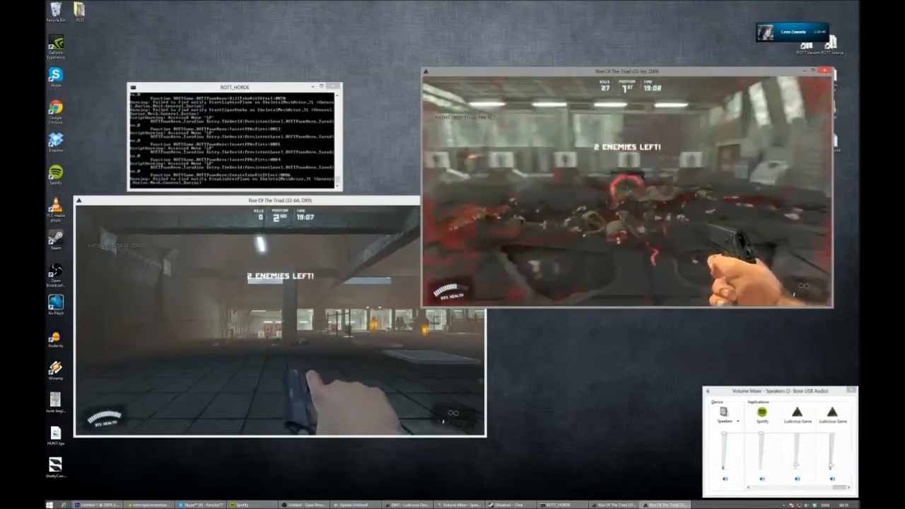
- Switch to the MP40 and gun down the last two second-wave enemies
key("3")
key("w")
left_click(628, 191)
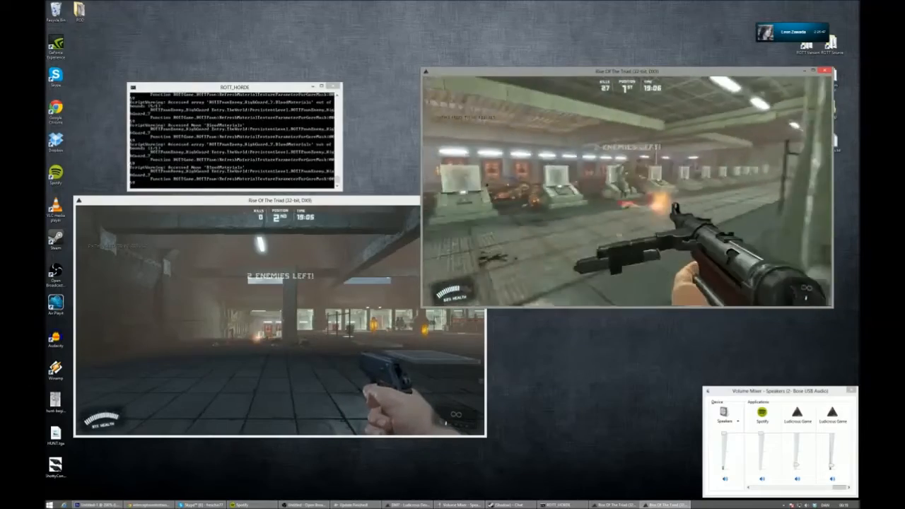
left_click(628, 191)
key("w")
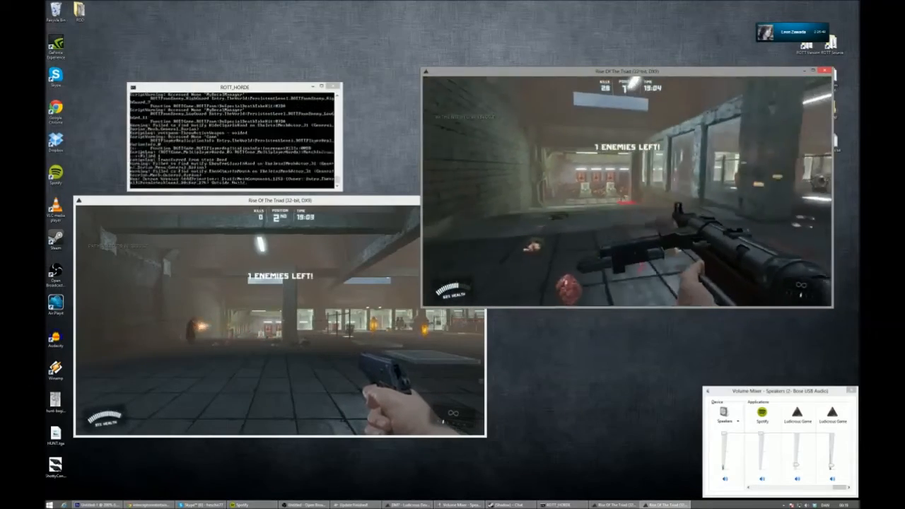
left_click(628, 191)
left_click(627, 191)
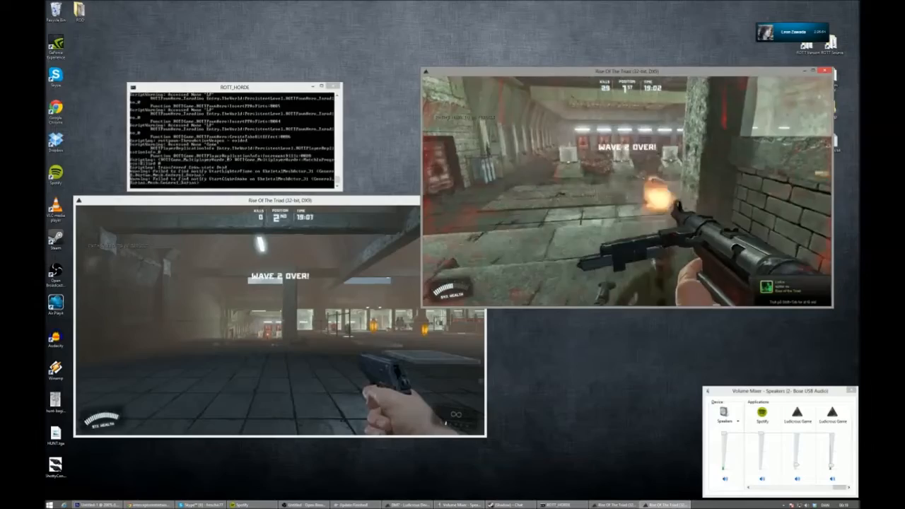
- Move through the shooting range and fire the MP40 at the fallen bodies during the countdown to wave 3
left_click(627, 191)
left_click(627, 191)
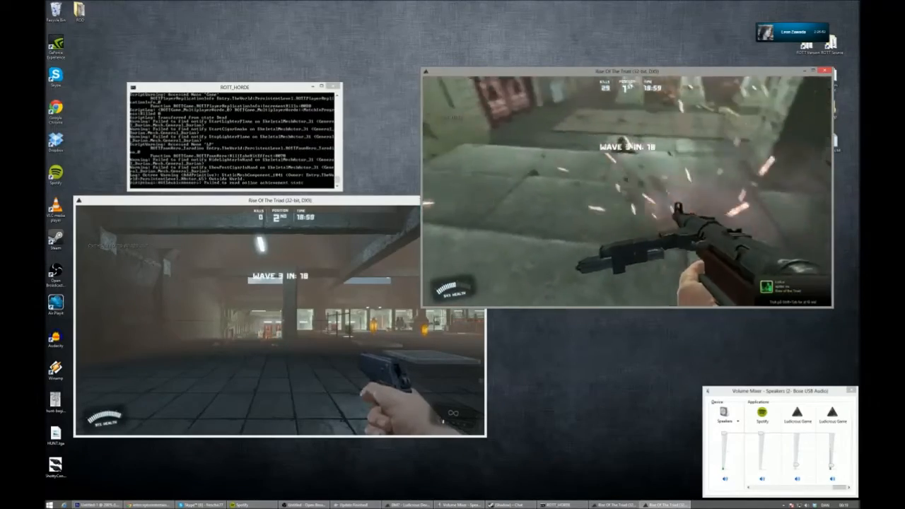
key("w")
key("w")
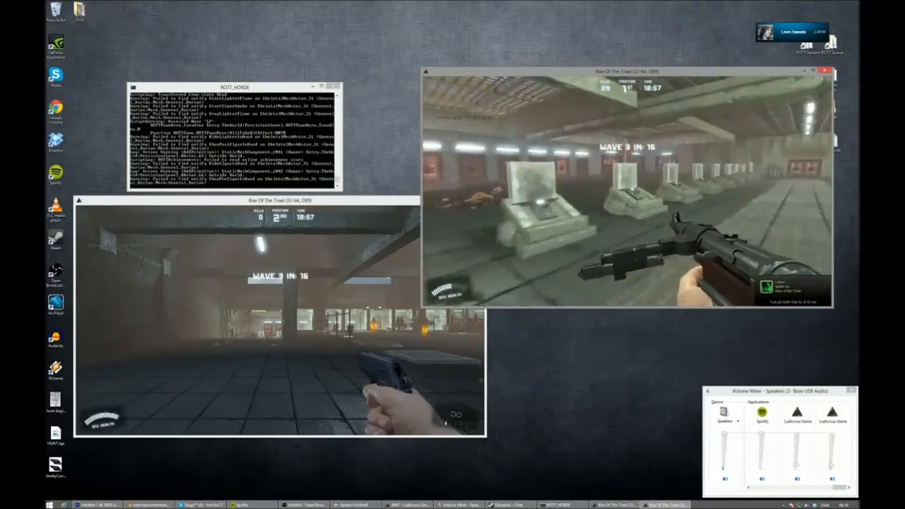
left_click(627, 191)
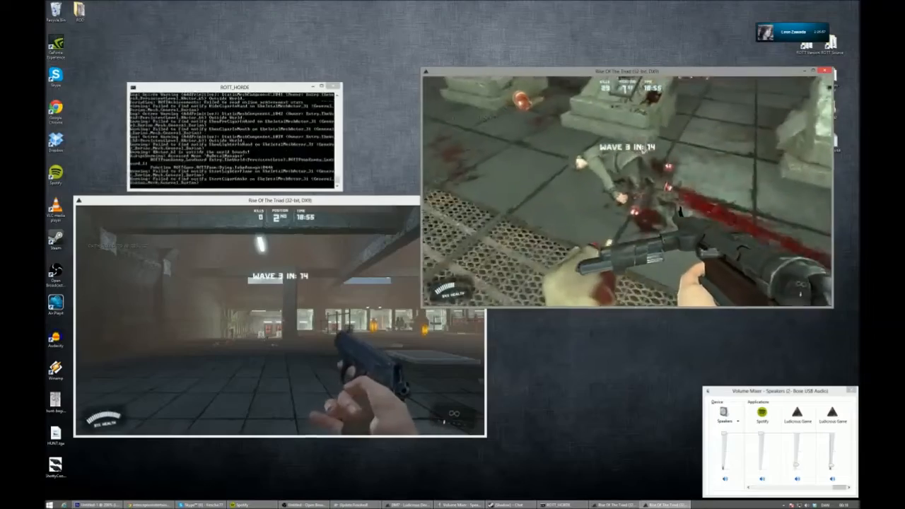
key("w")
- Cross the hall, pick up the launcher with the built-in screen, and walk up to the second client's character
key("w")
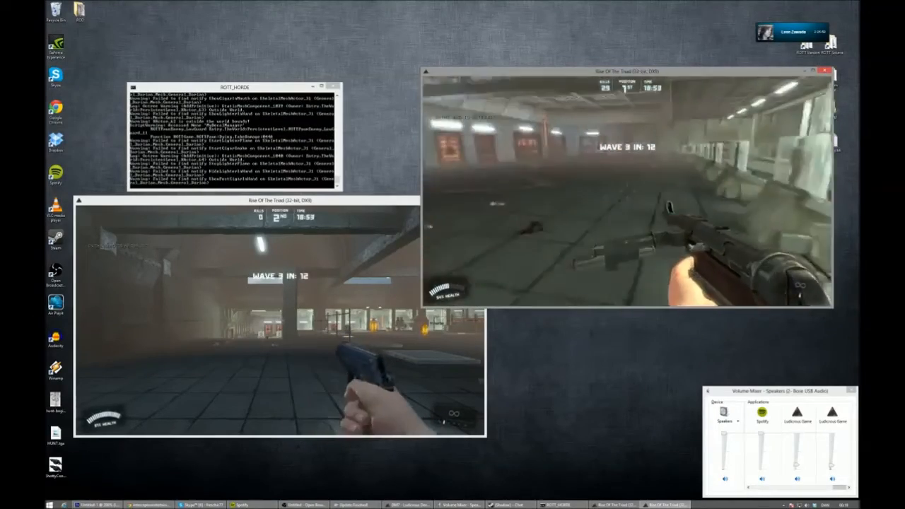
key("w")
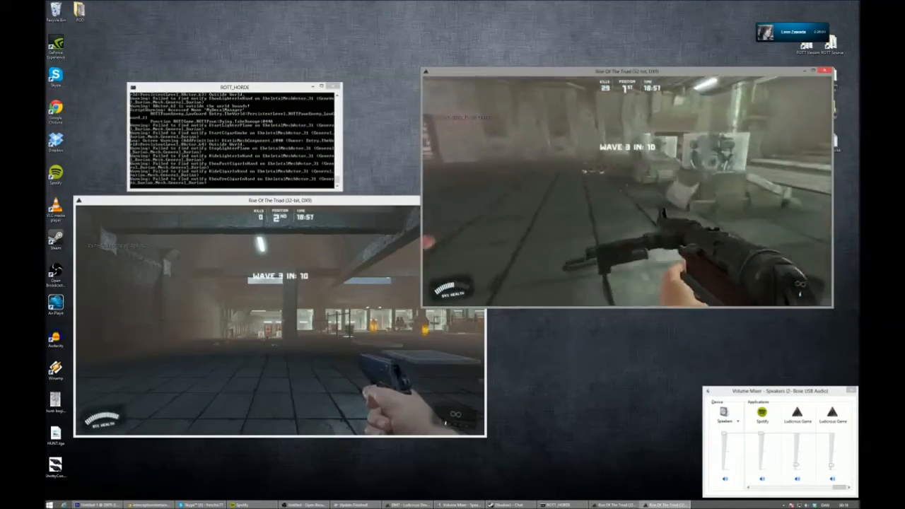
key("w")
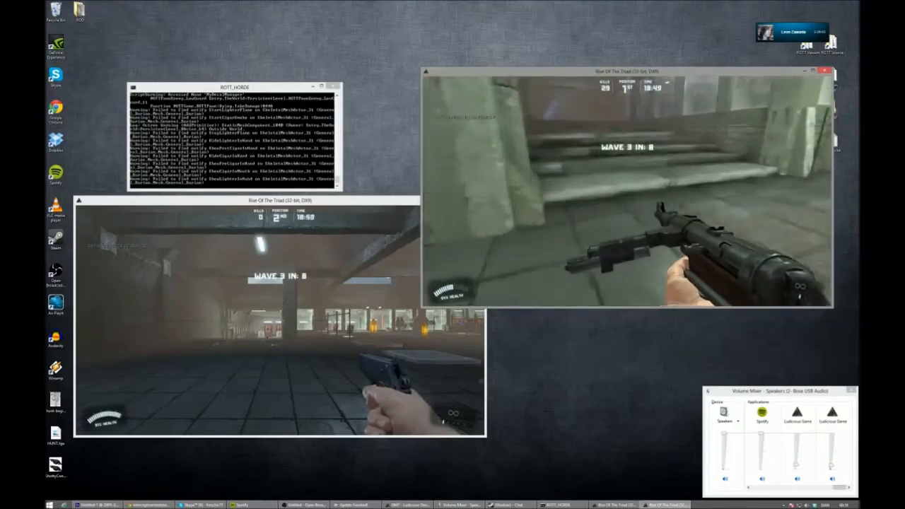
key("w")
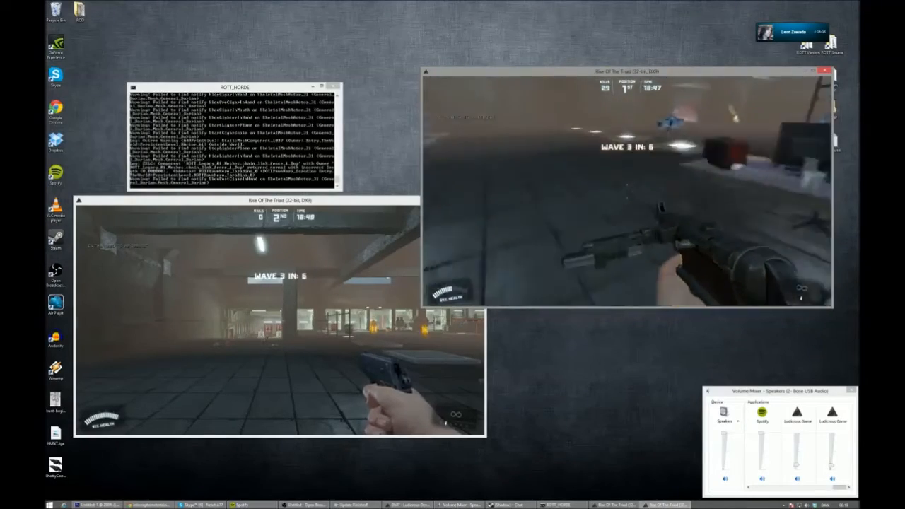
key("w")
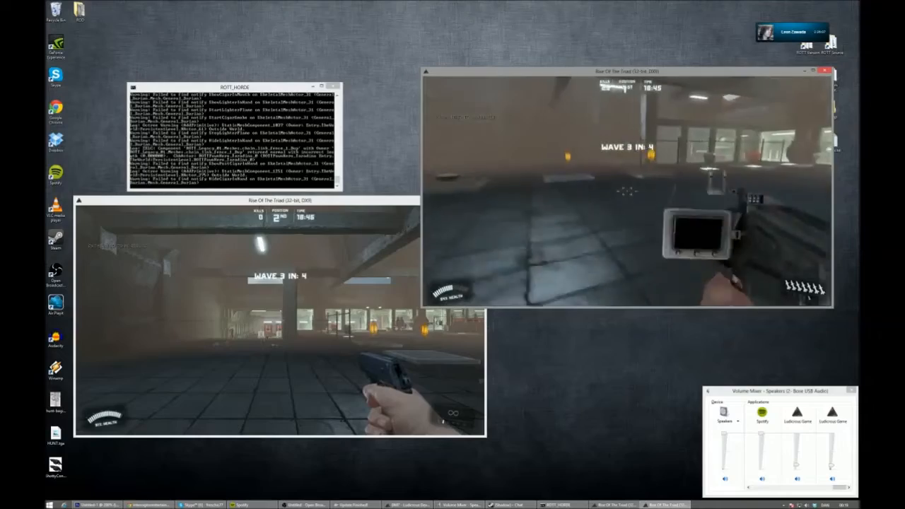
- Return to the shooting range for wave 3, picking up health and bullet armor on the way
key("w")
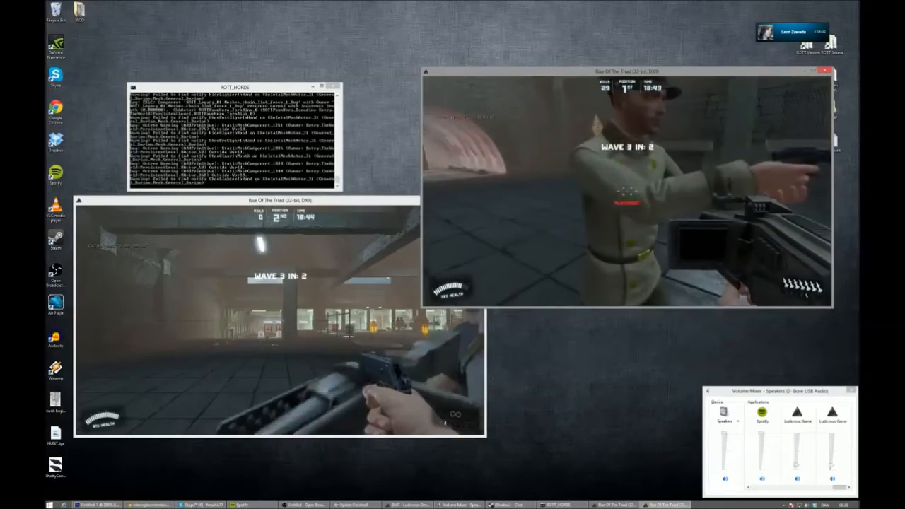
key("s")
key("w")
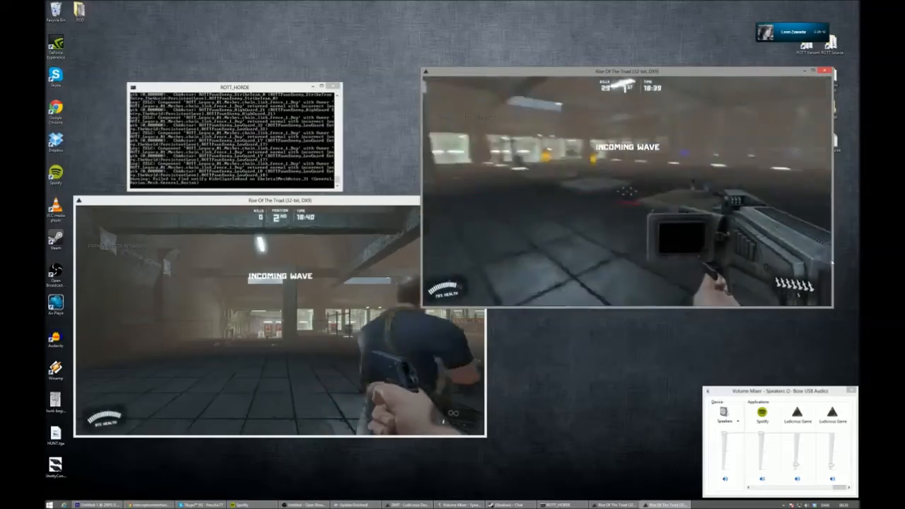
key("w")
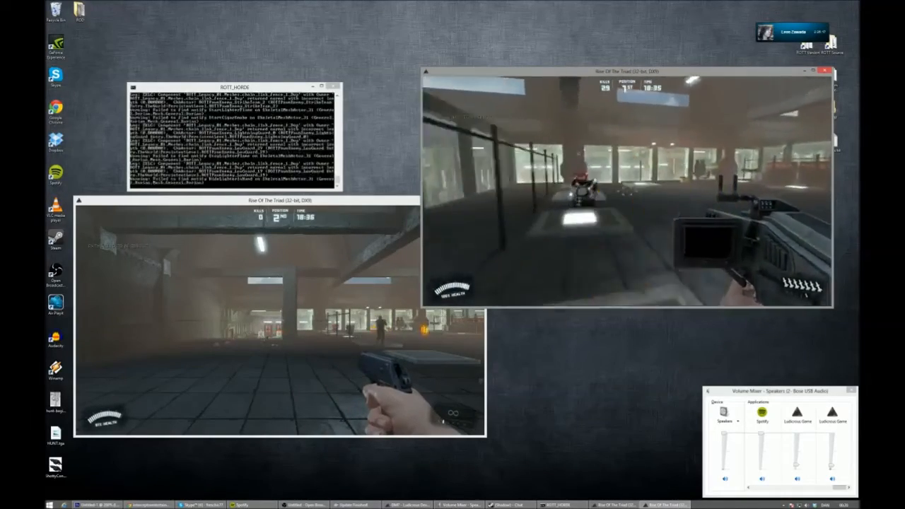
key("w")
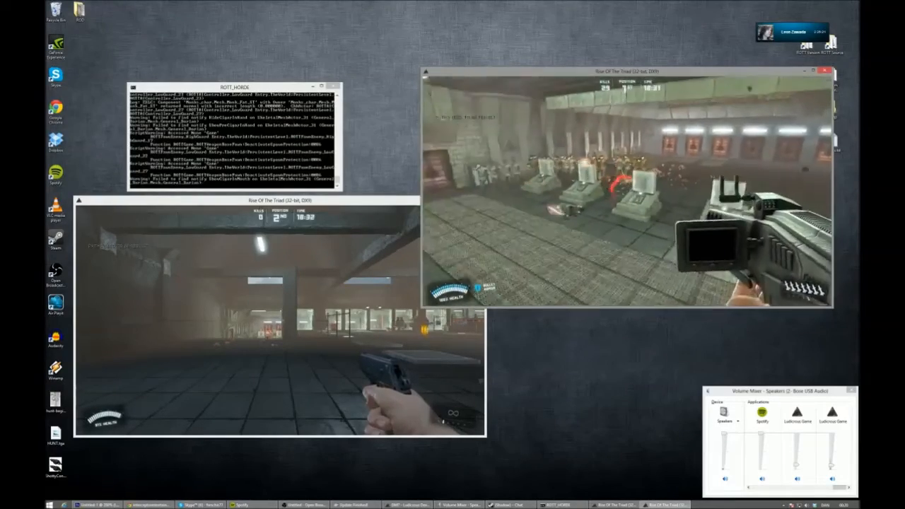
- Strafe around the shooting range and empty the screen-equipped launcher into the third-wave enemies
key("s")
key("d")
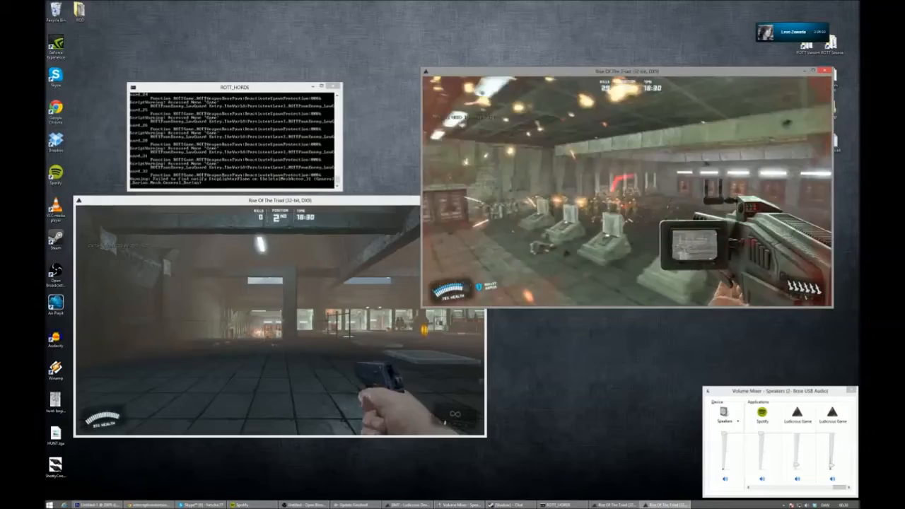
key("d")
left_click(628, 191)
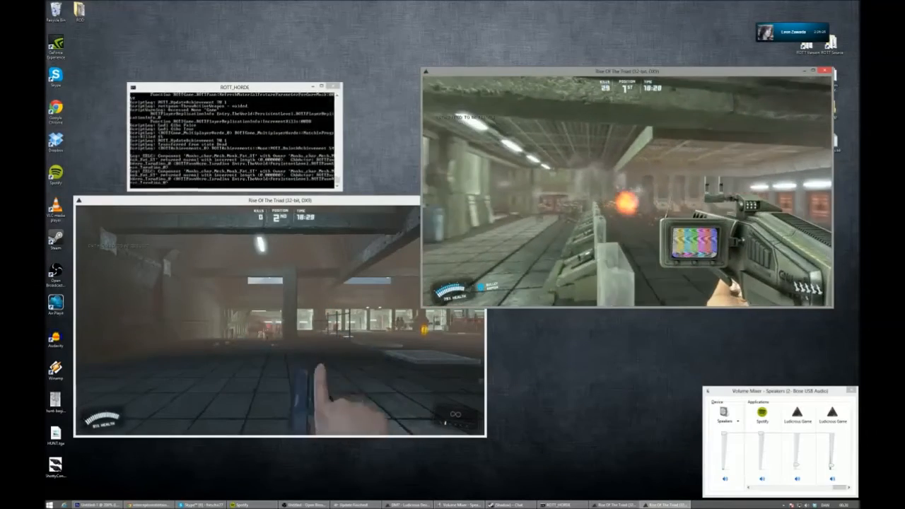
key("w")
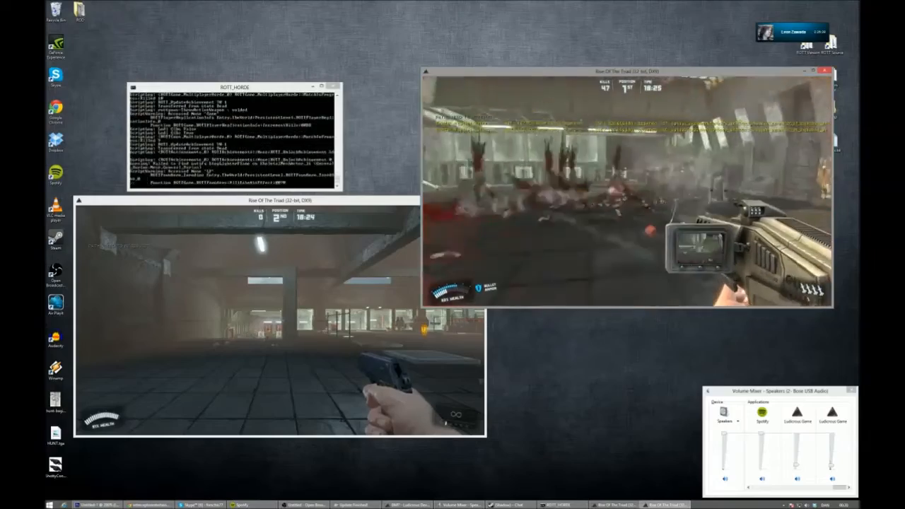
left_click(628, 191)
left_click(627, 192)
left_click(628, 192)
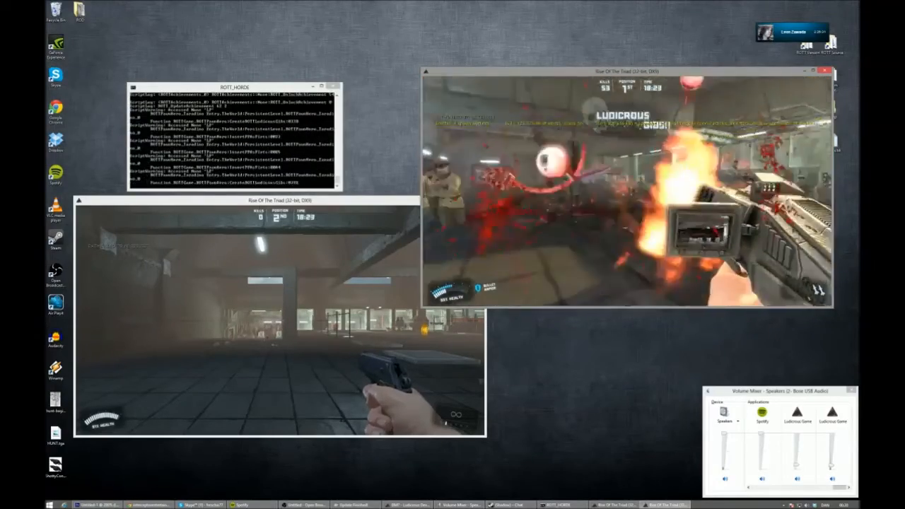
left_click(627, 191)
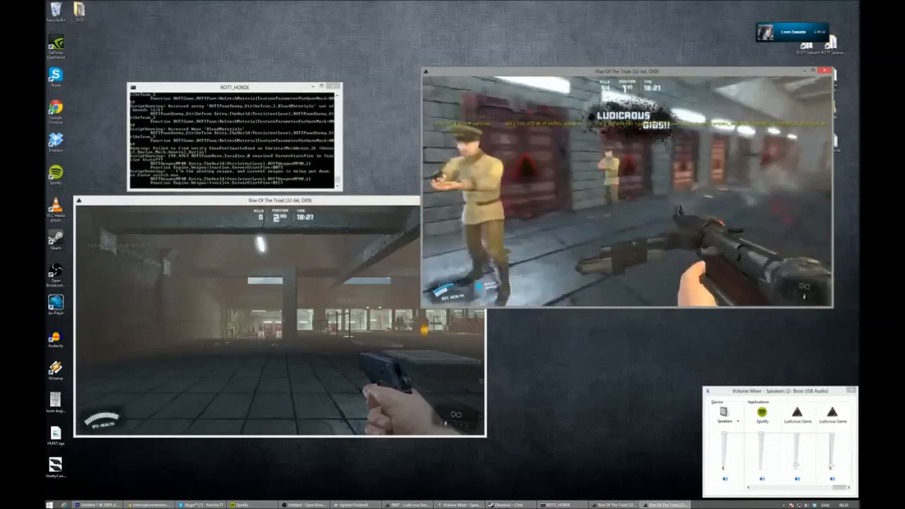
- Shoot the remaining third-wave guards along the red range doors with the MP40
left_click(627, 192)
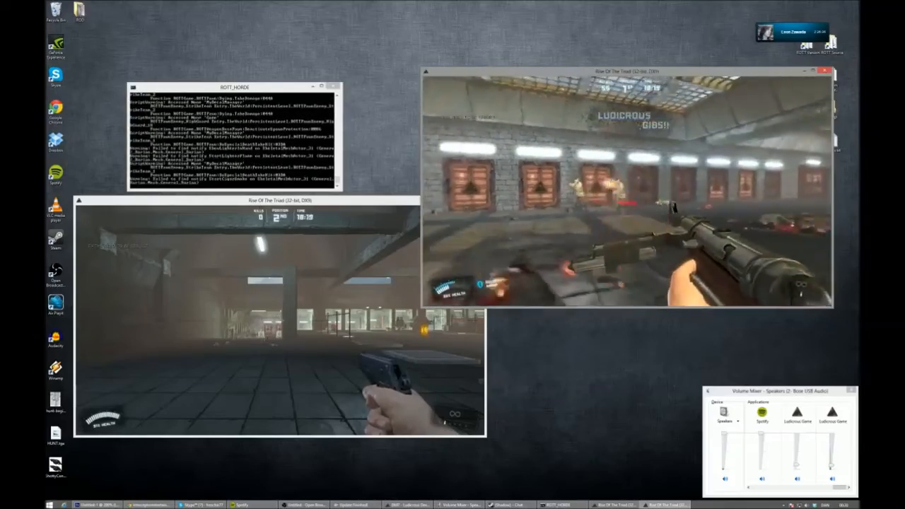
left_click(628, 191)
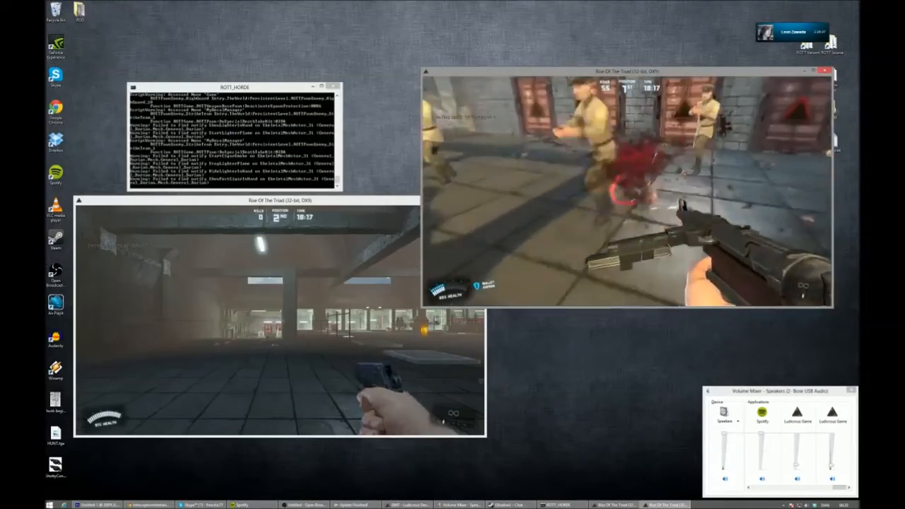
left_click(627, 191)
left_click(627, 192)
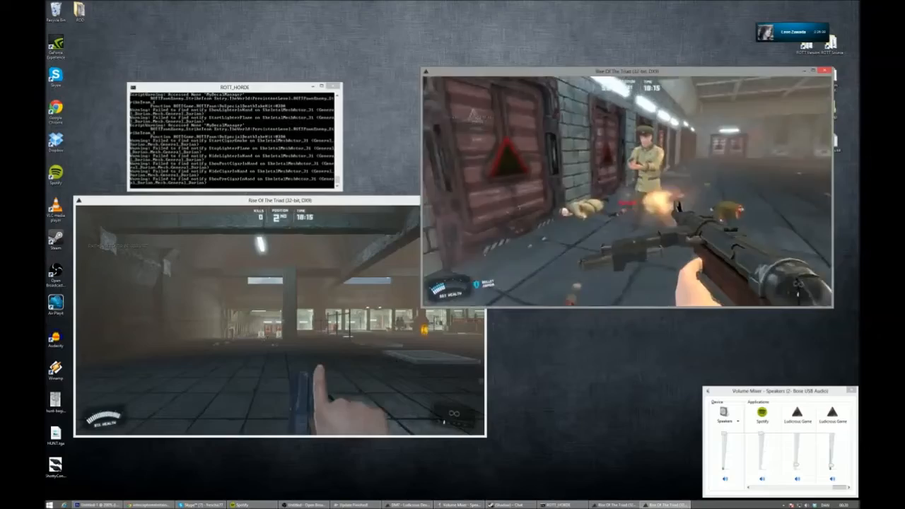
left_click(628, 192)
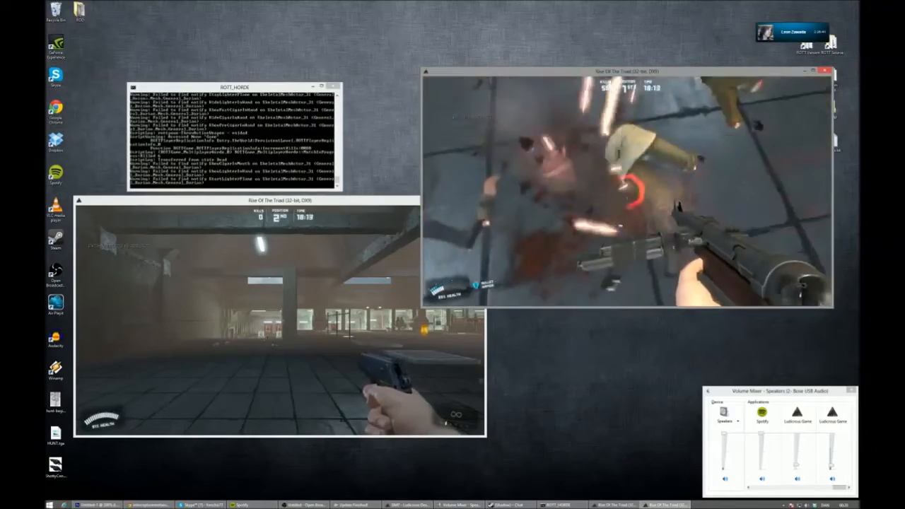
- Quit the upper game client to the desktop from its multiplayer menu
key("Escape")
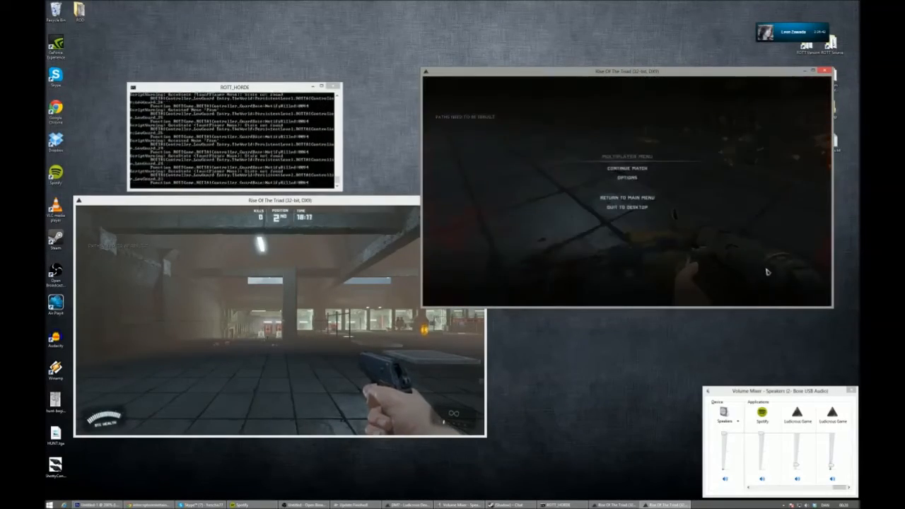
left_click(638, 209)
left_click(629, 206)
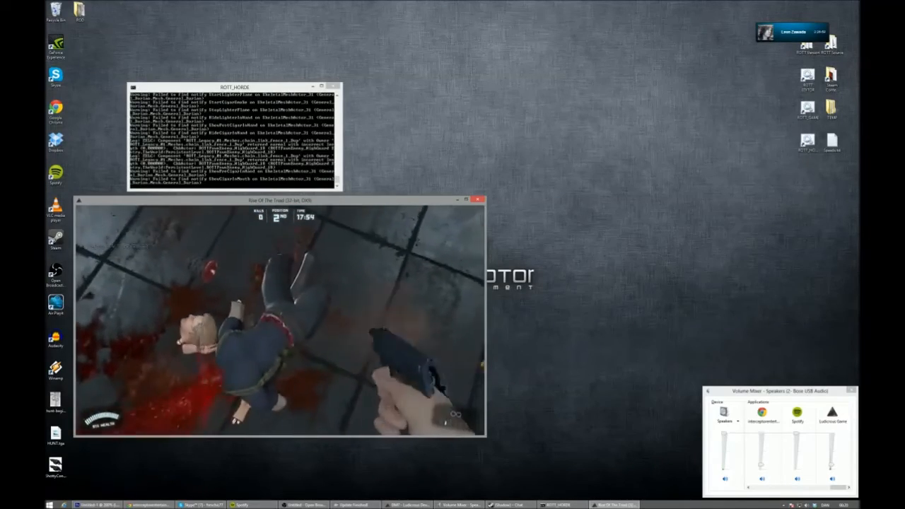
- Quit the remaining Rise of the Triad client to the desktop and close the ROTT_HORDE server console
key("Escape")
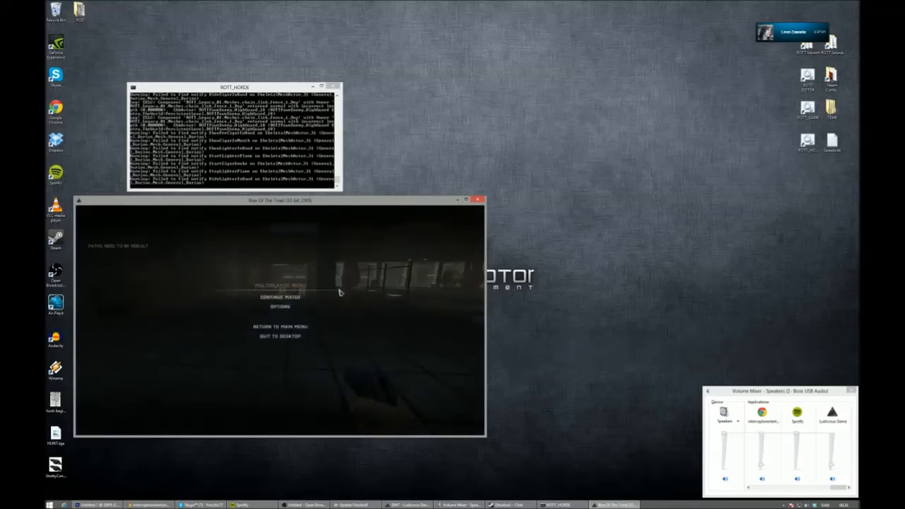
left_click(290, 339)
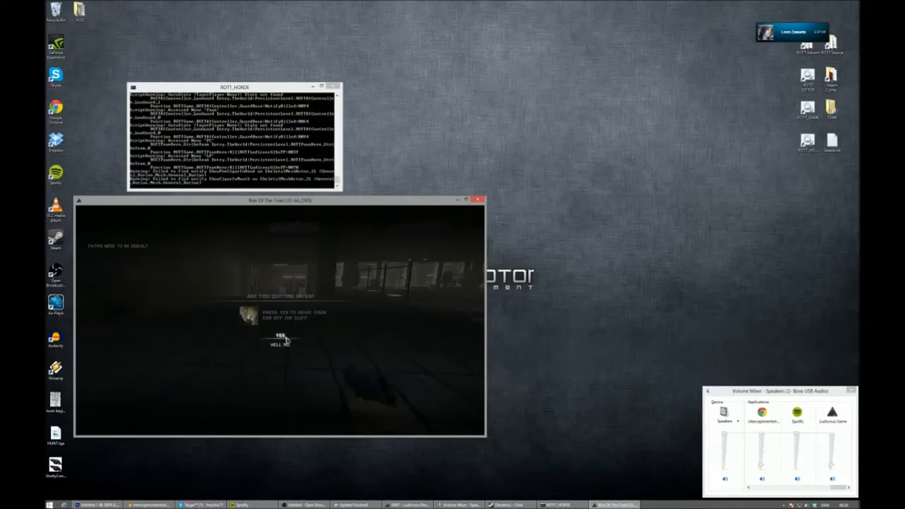
left_click(286, 339)
left_click(522, 314)
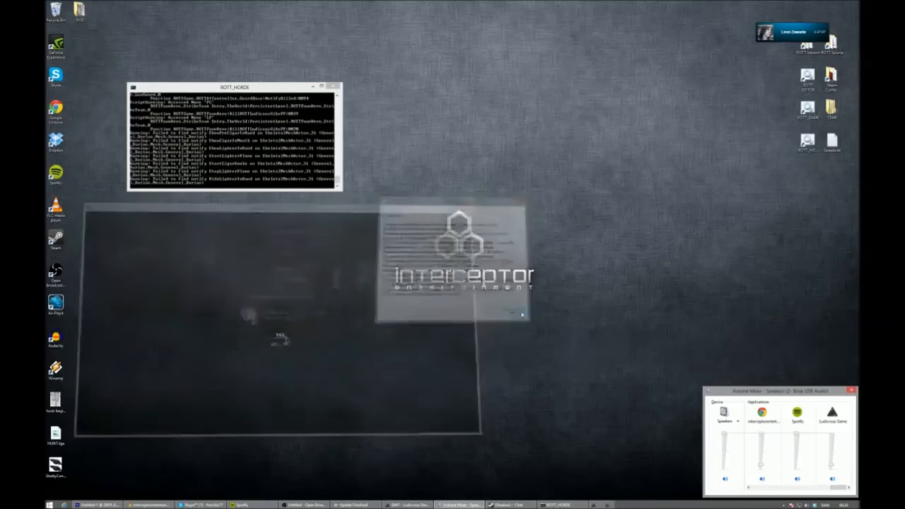
left_click(338, 86)
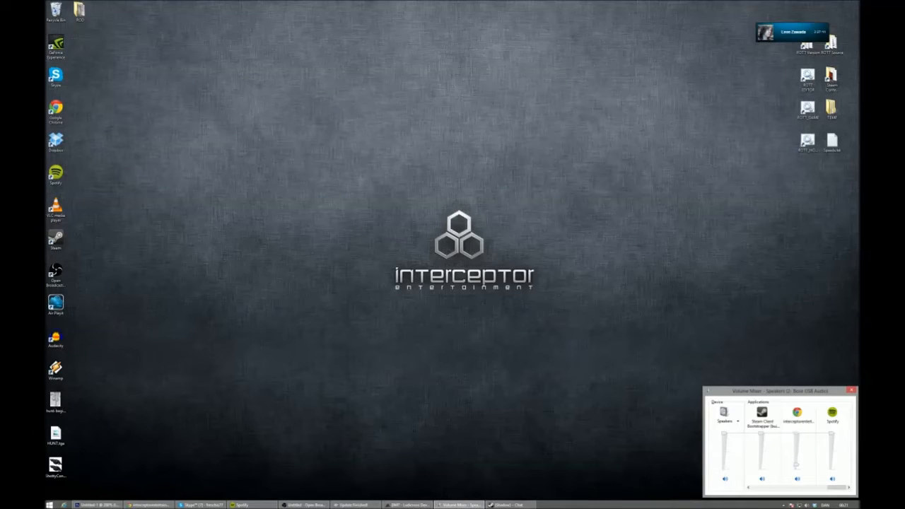
- Switch to the Open Broadcaster Software window
key("alt+Tab")
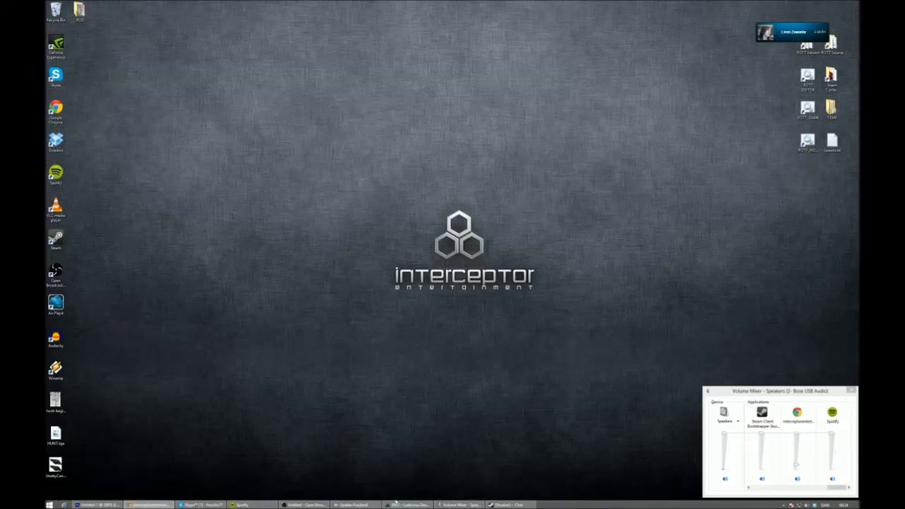
left_click(304, 505)
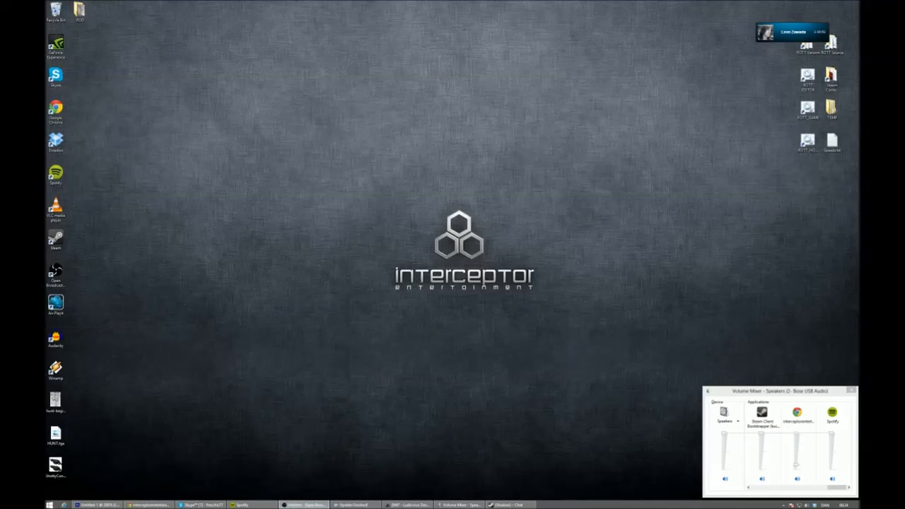